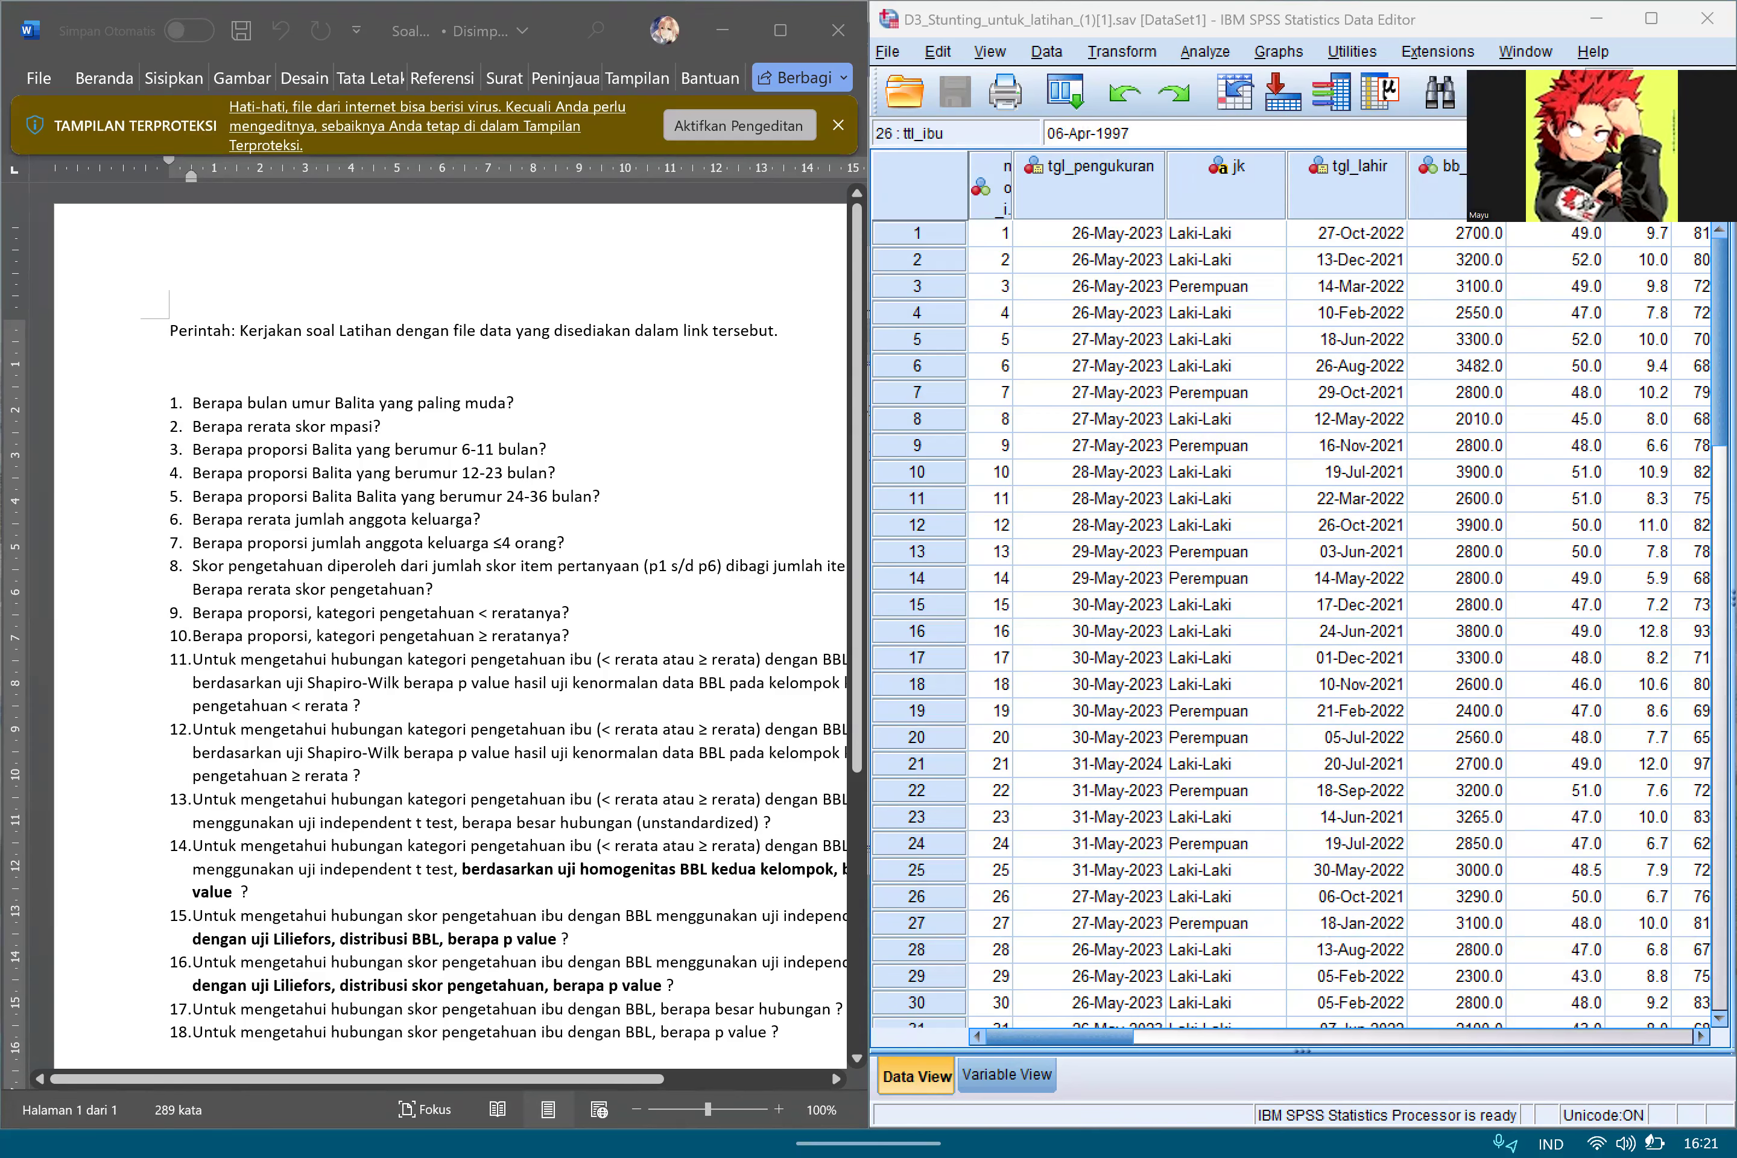
Read the exercise questions and examine the dataset's variable definitions, focusing on the measurement date and the child's birth date.
scroll(450, 635, down, 1)
scroll(450, 635, right, 1)
scroll(450, 636, down, 1)
scroll(450, 635, right, 1)
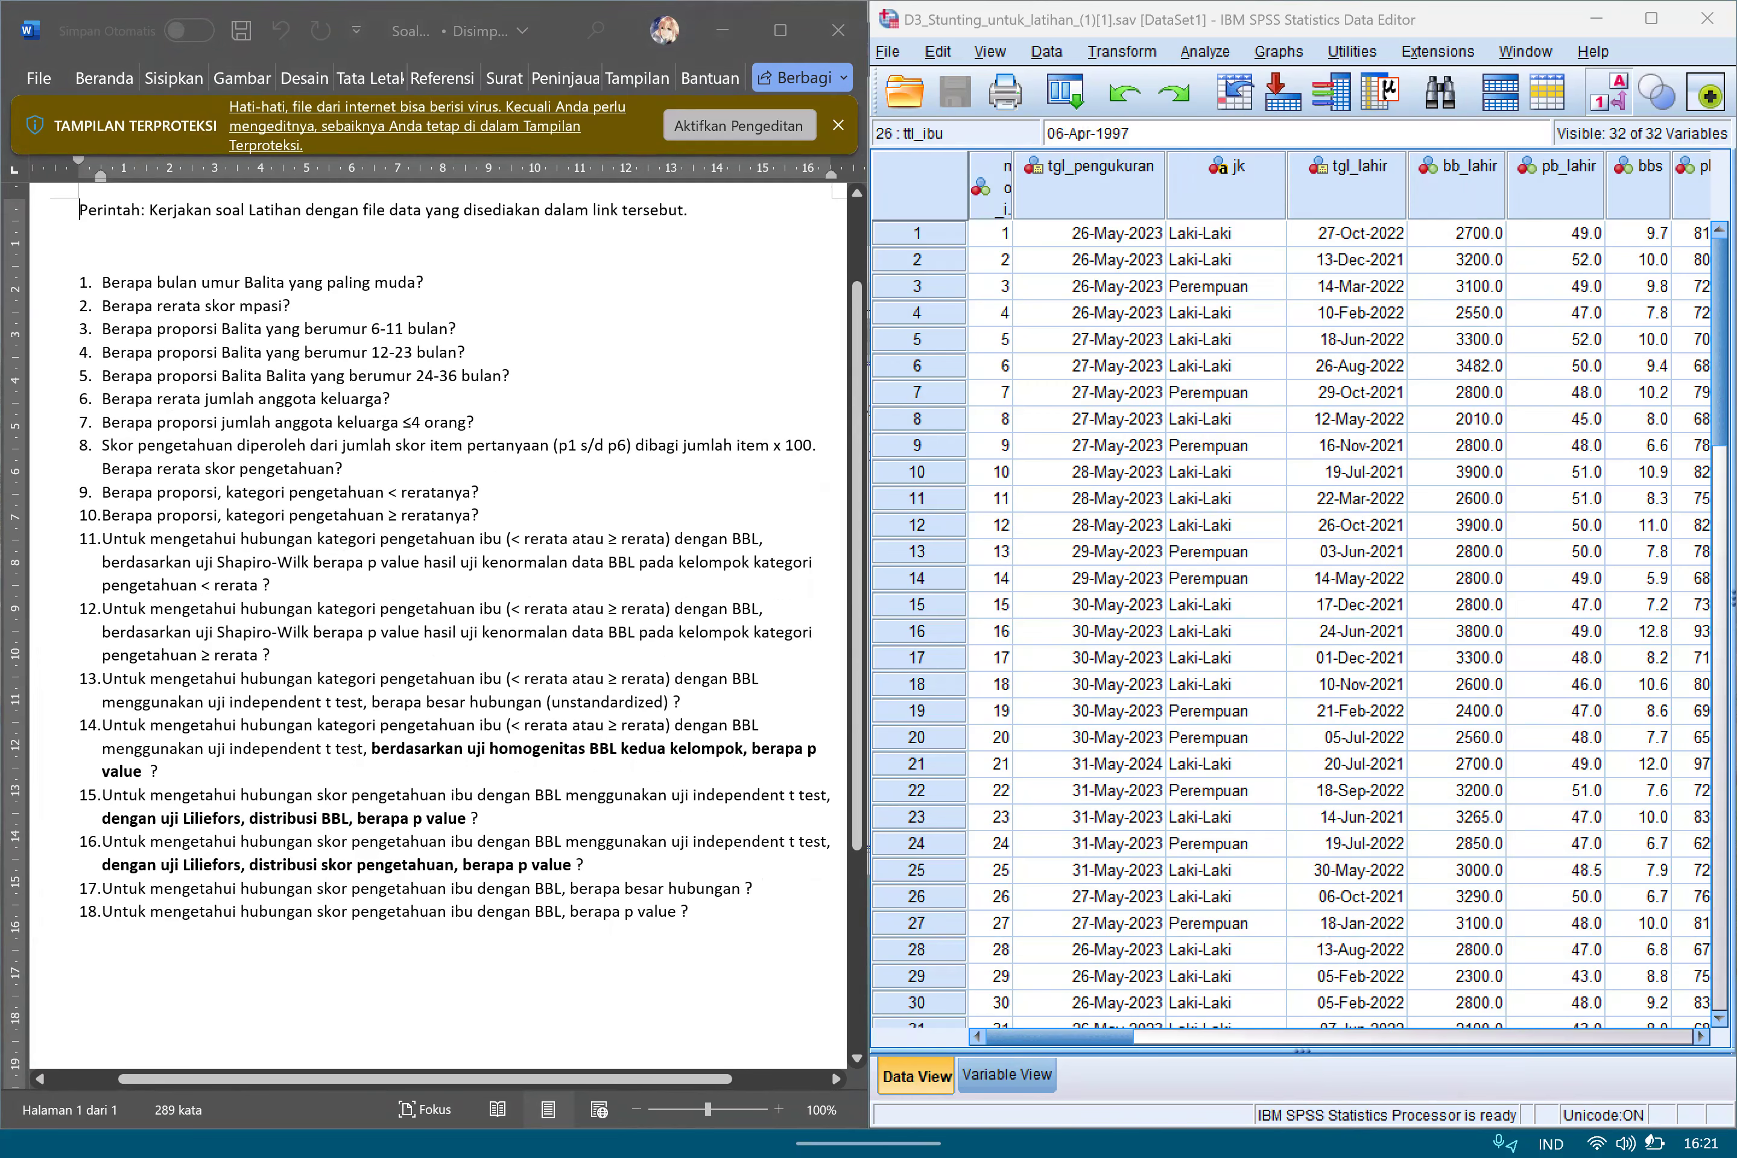
click(1007, 1076)
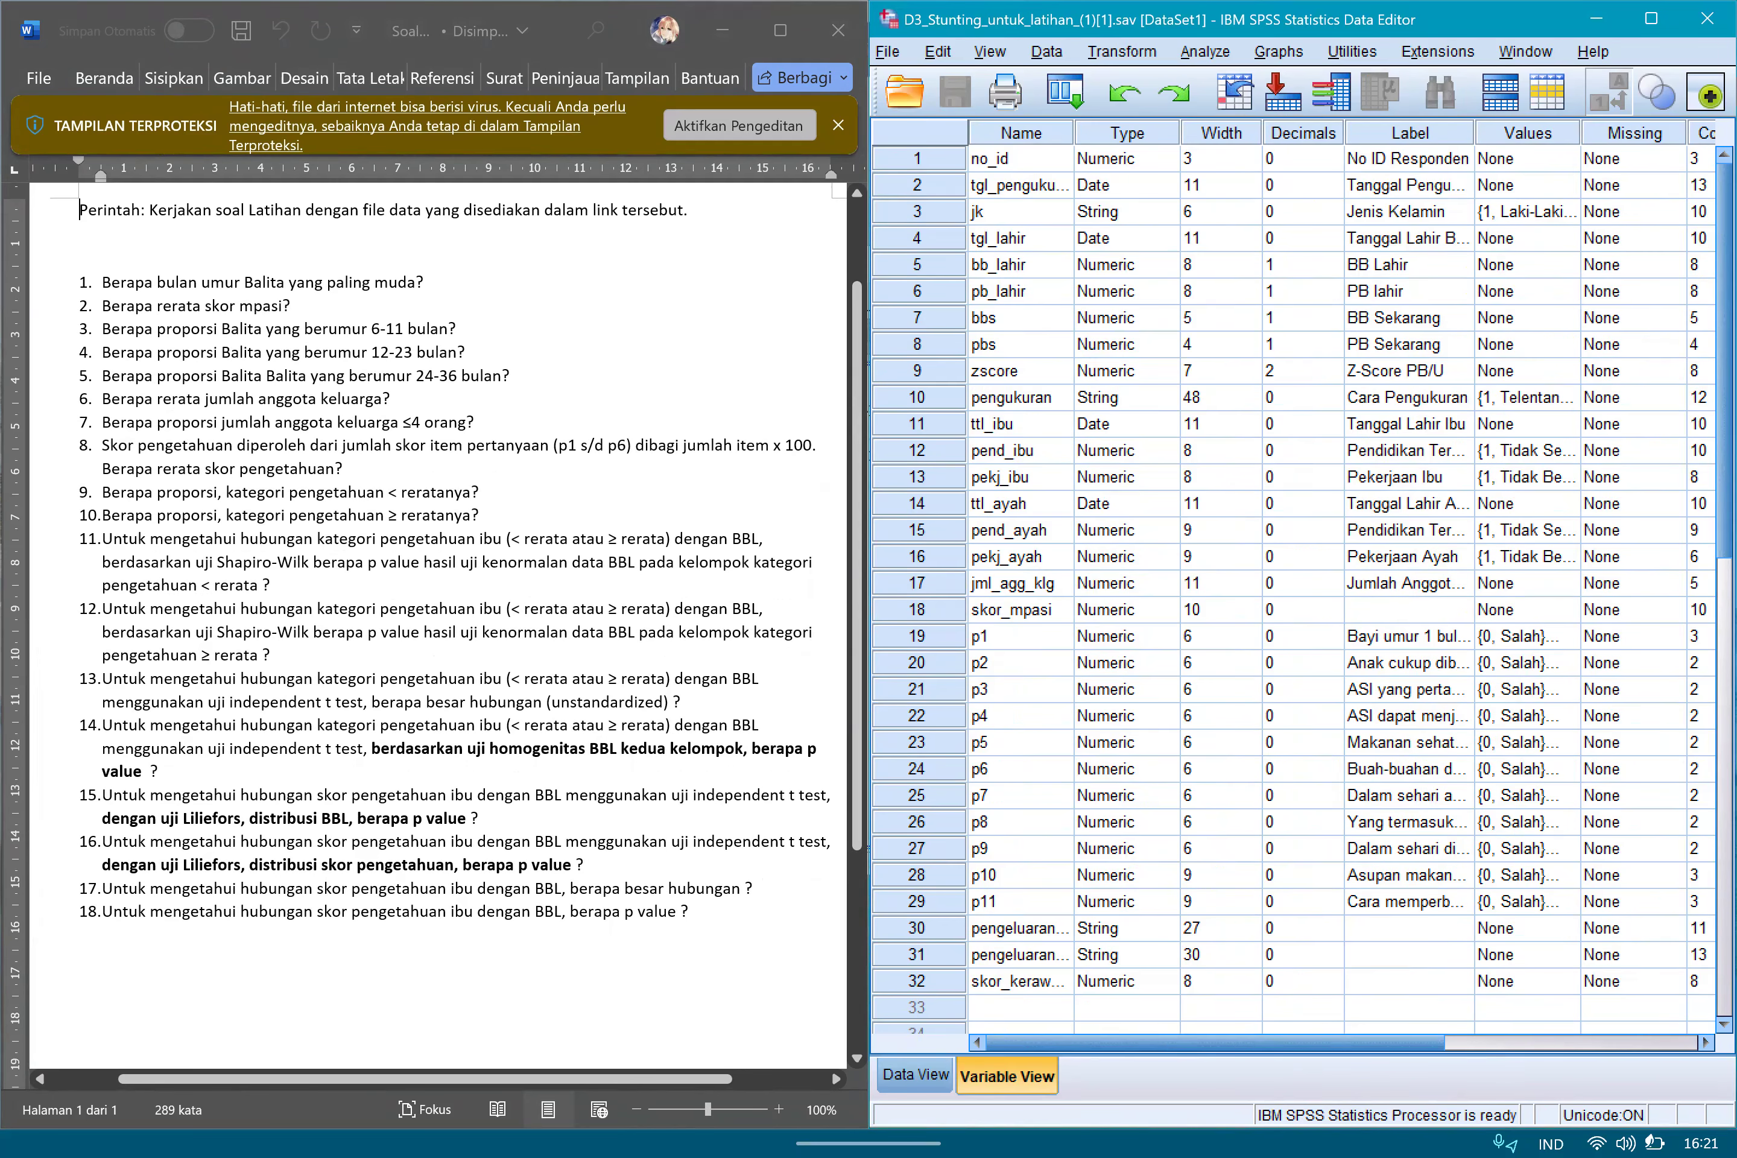
scroll(1300, 590, down, 4)
scroll(1301, 590, up, 4)
click(1021, 185)
click(1021, 238)
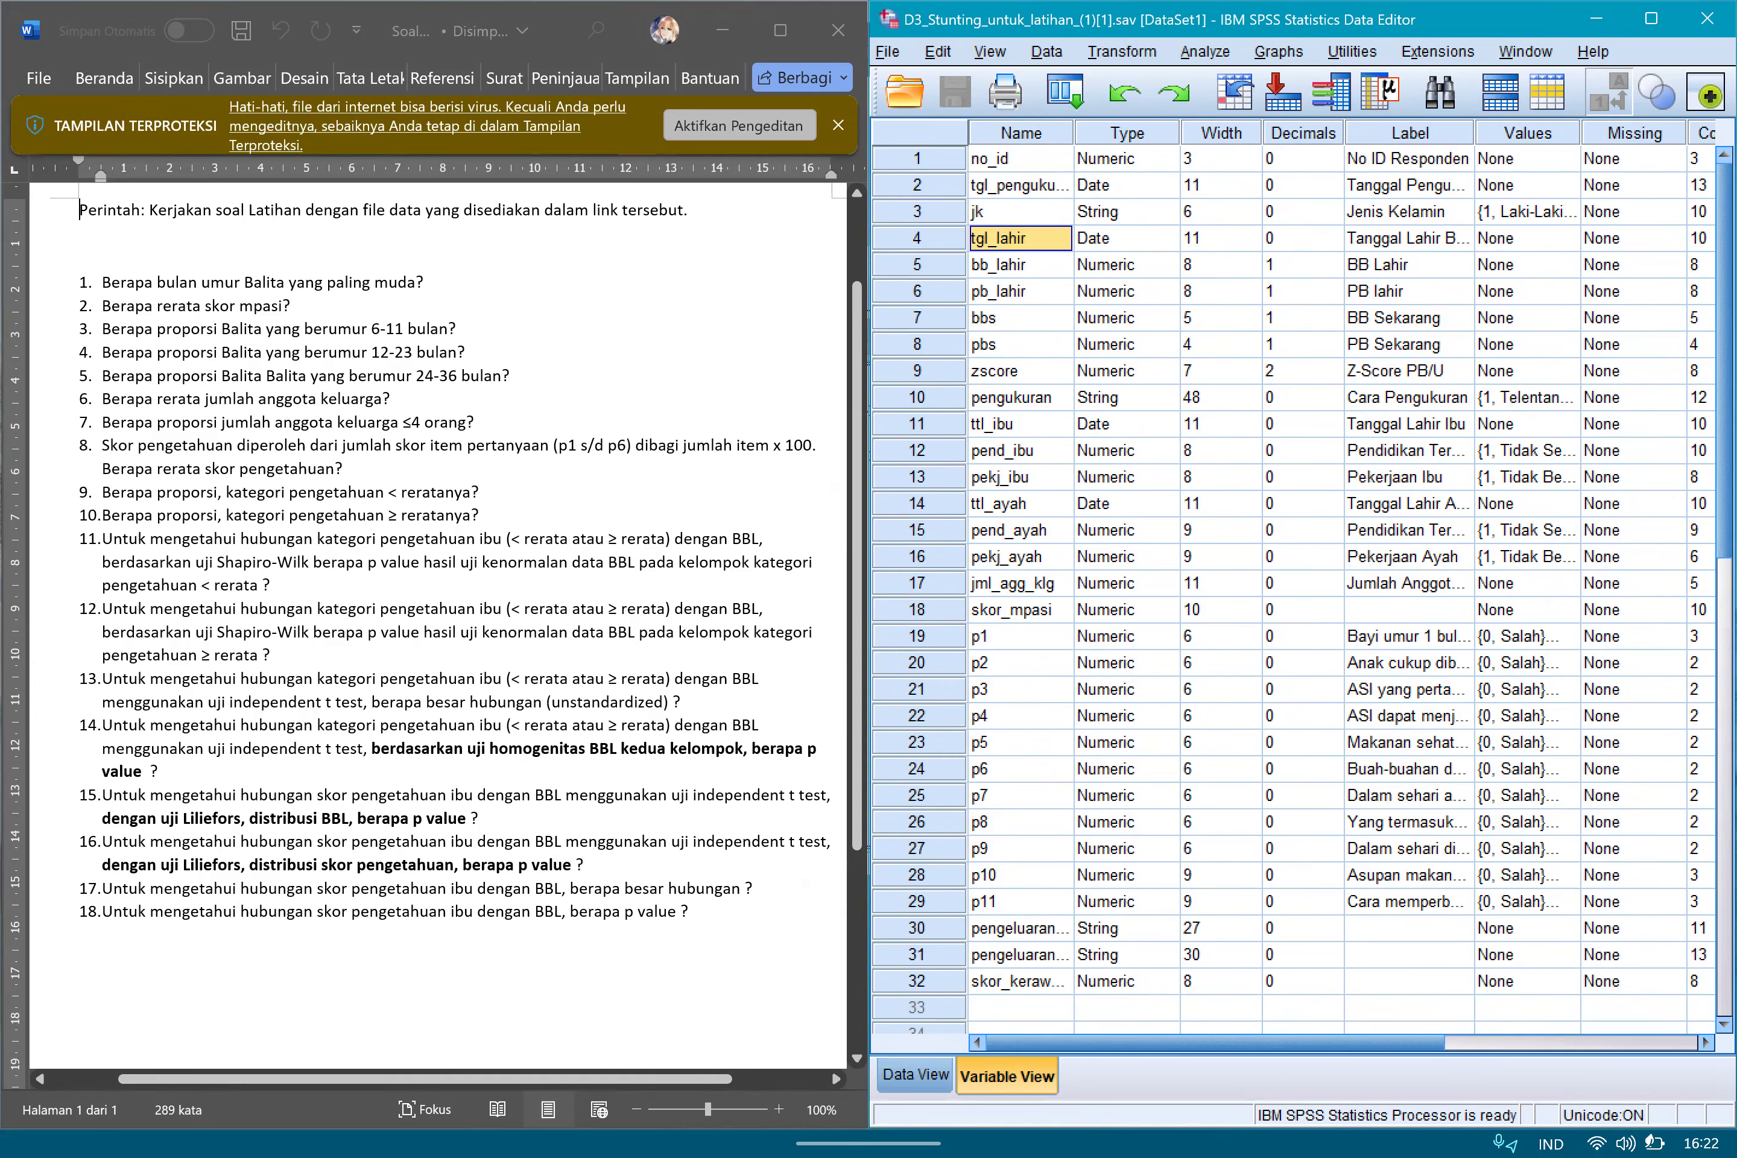
click(916, 1074)
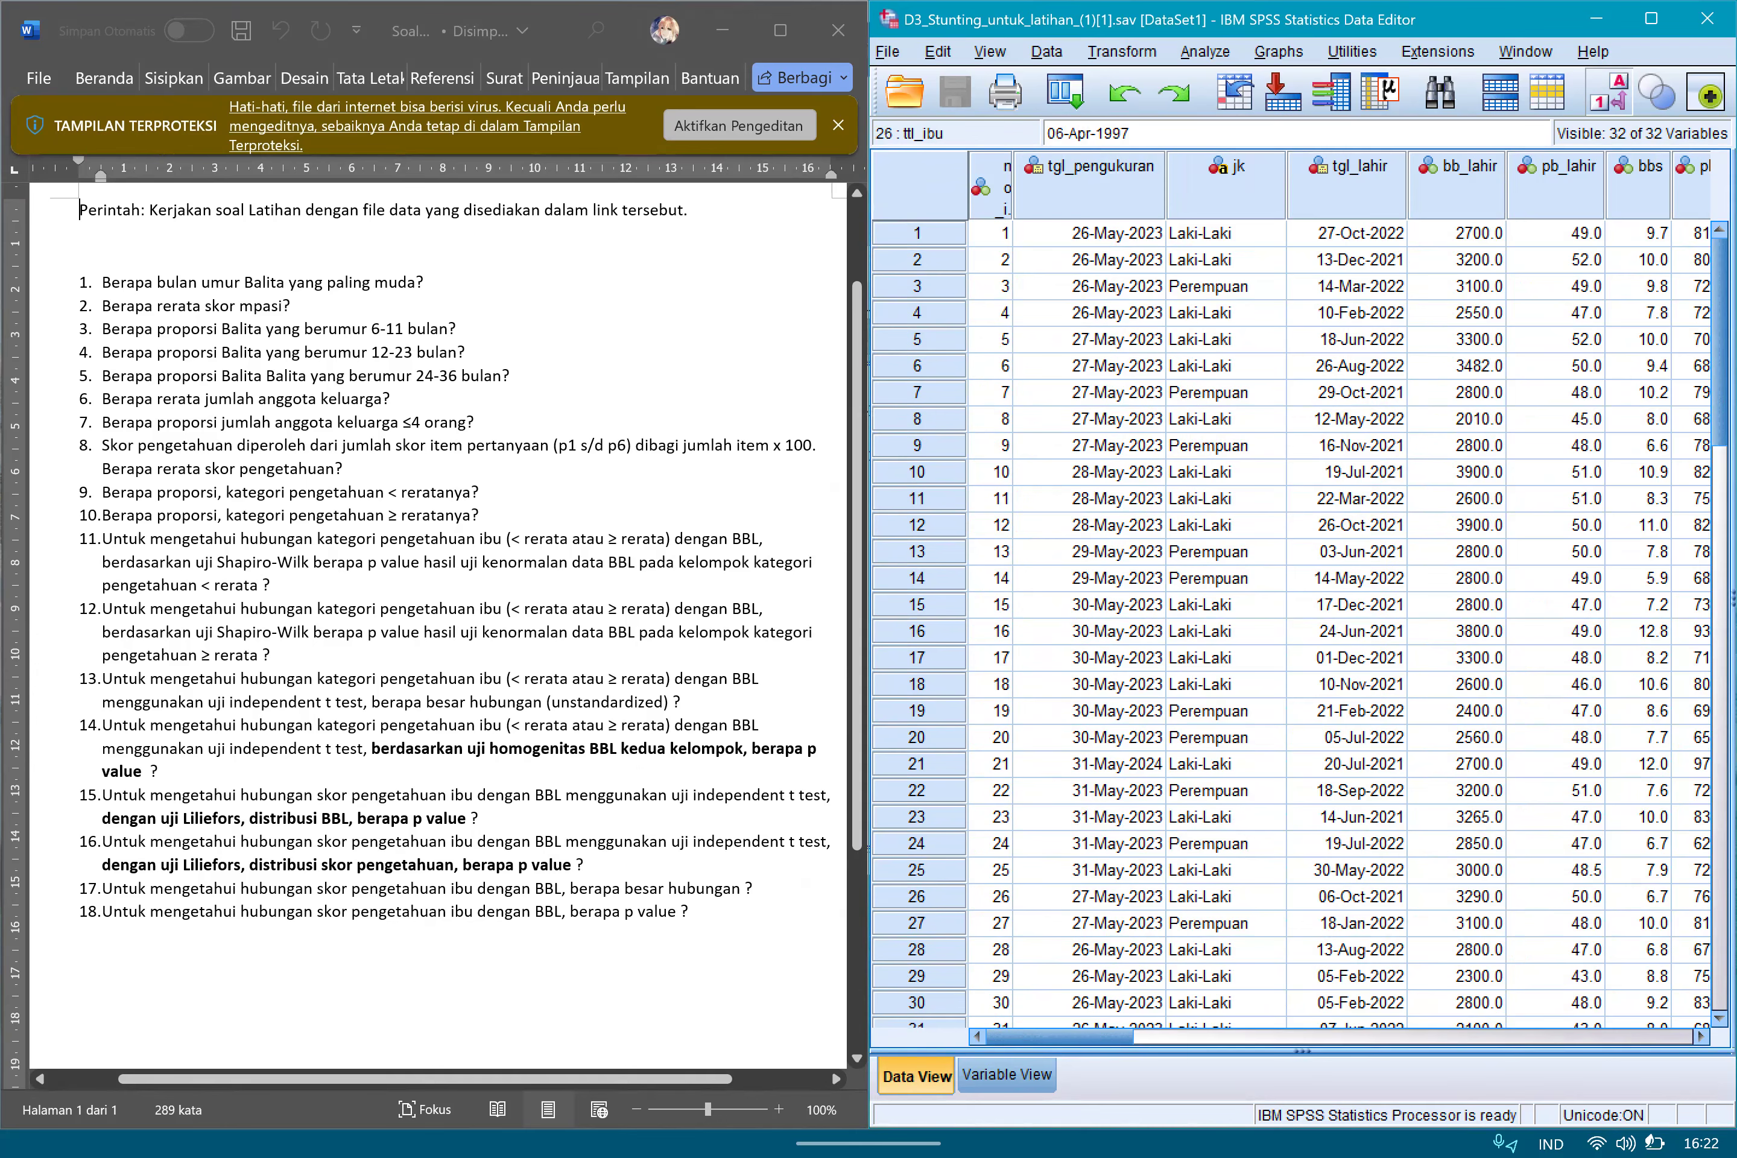
Start the Date and Time Wizard for calculating the number of time units between two dates.
click(1122, 51)
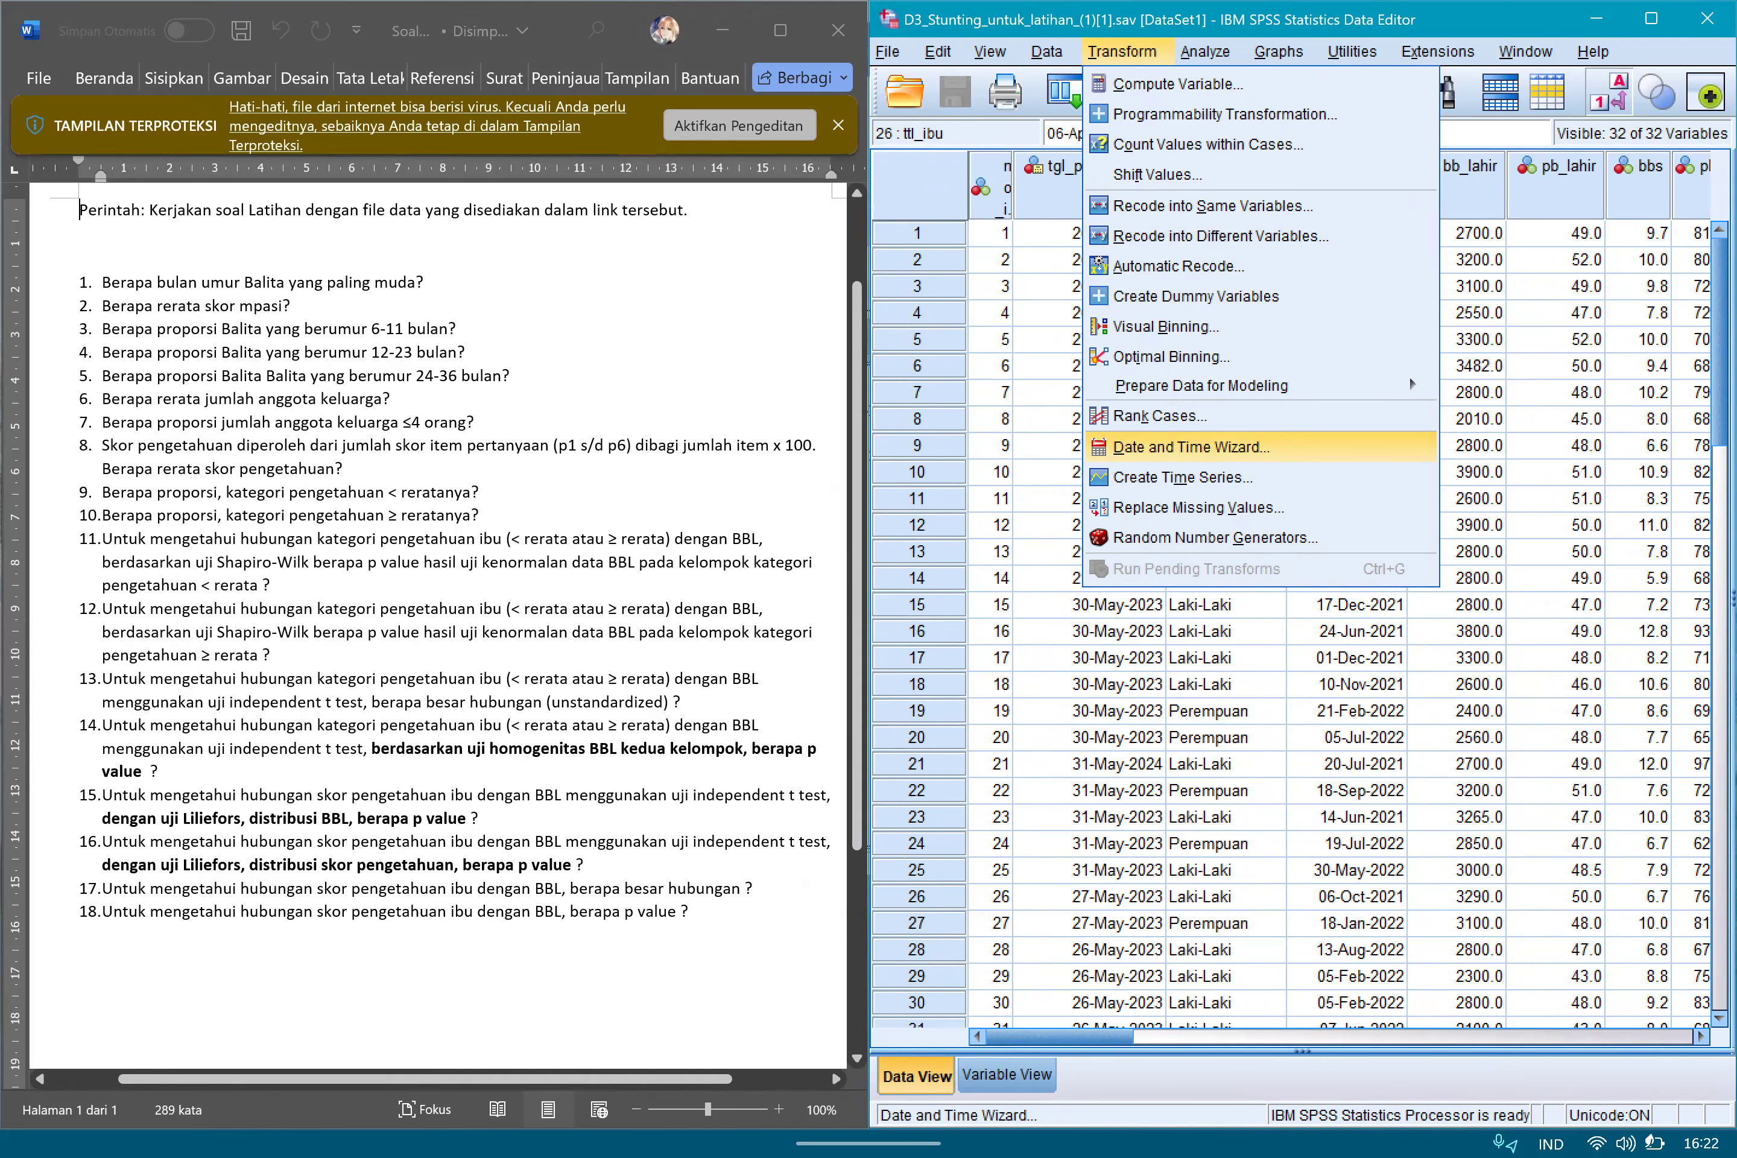
click(1191, 447)
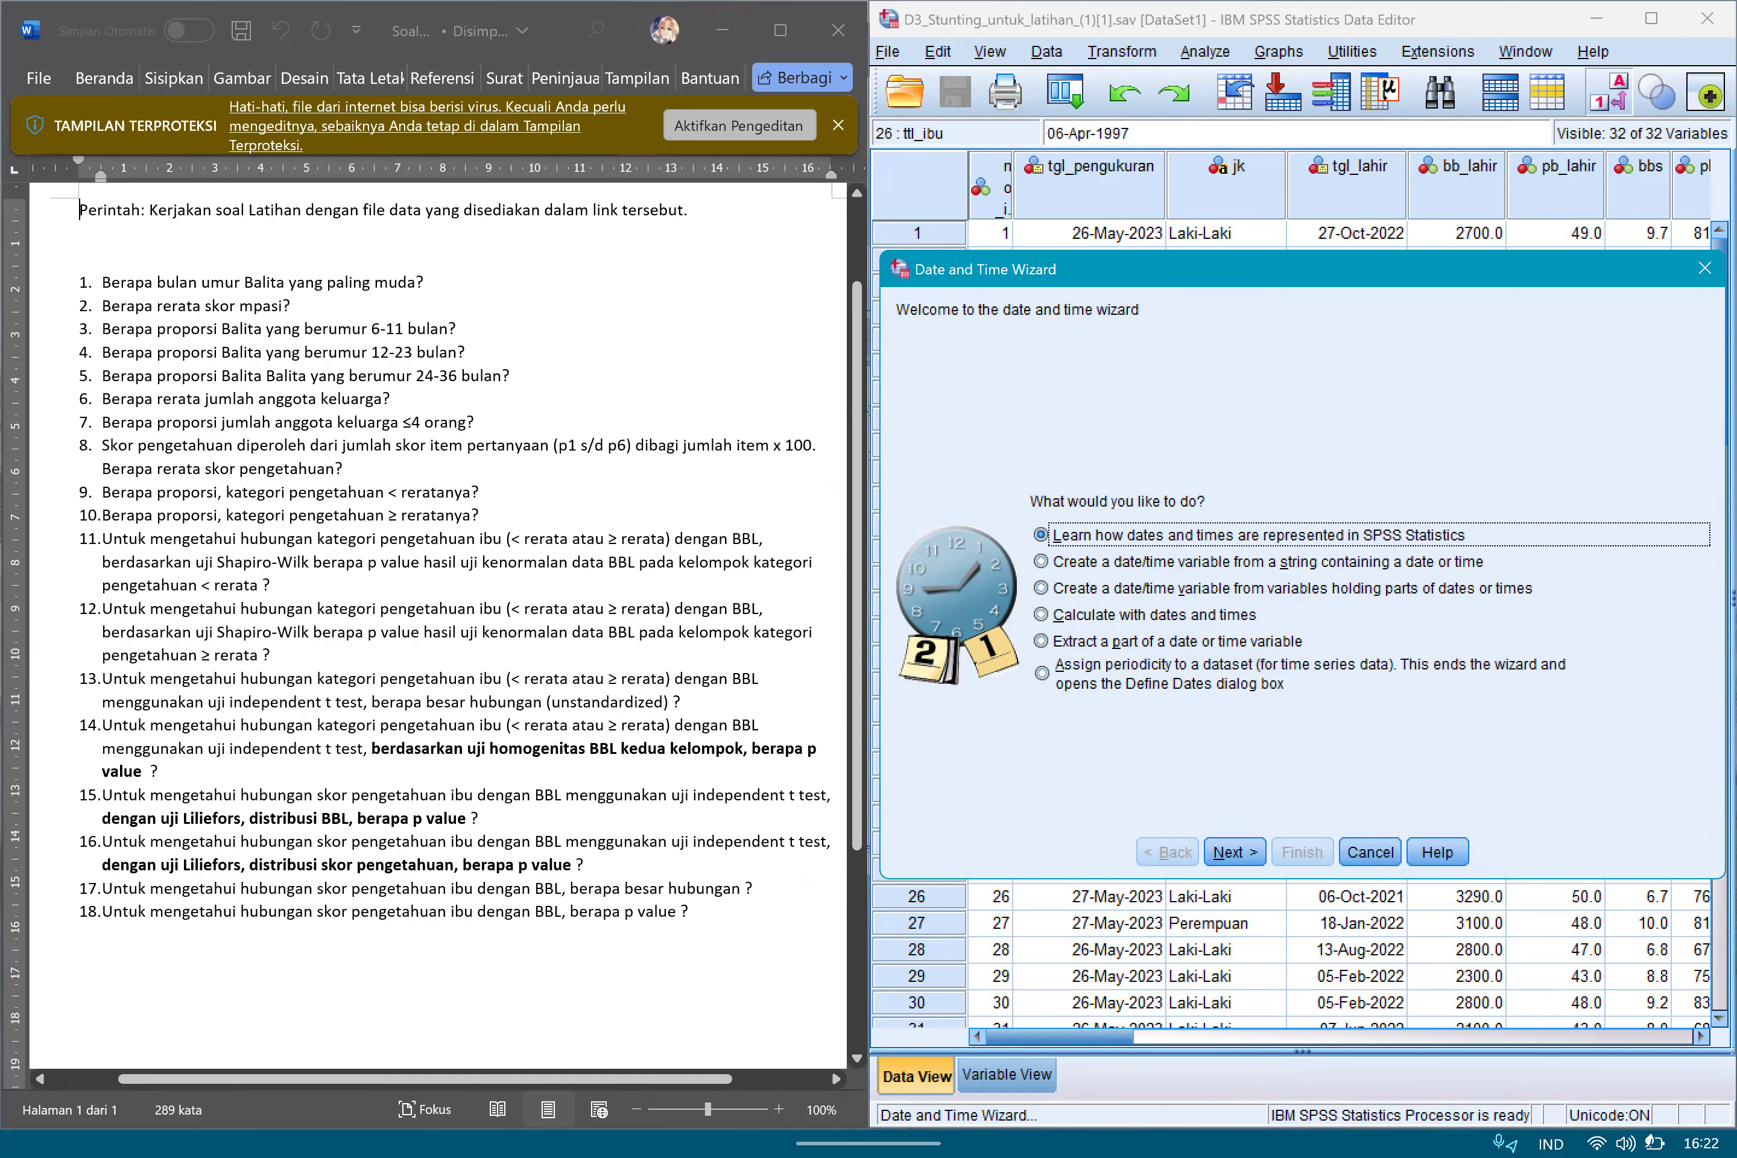
click(1154, 614)
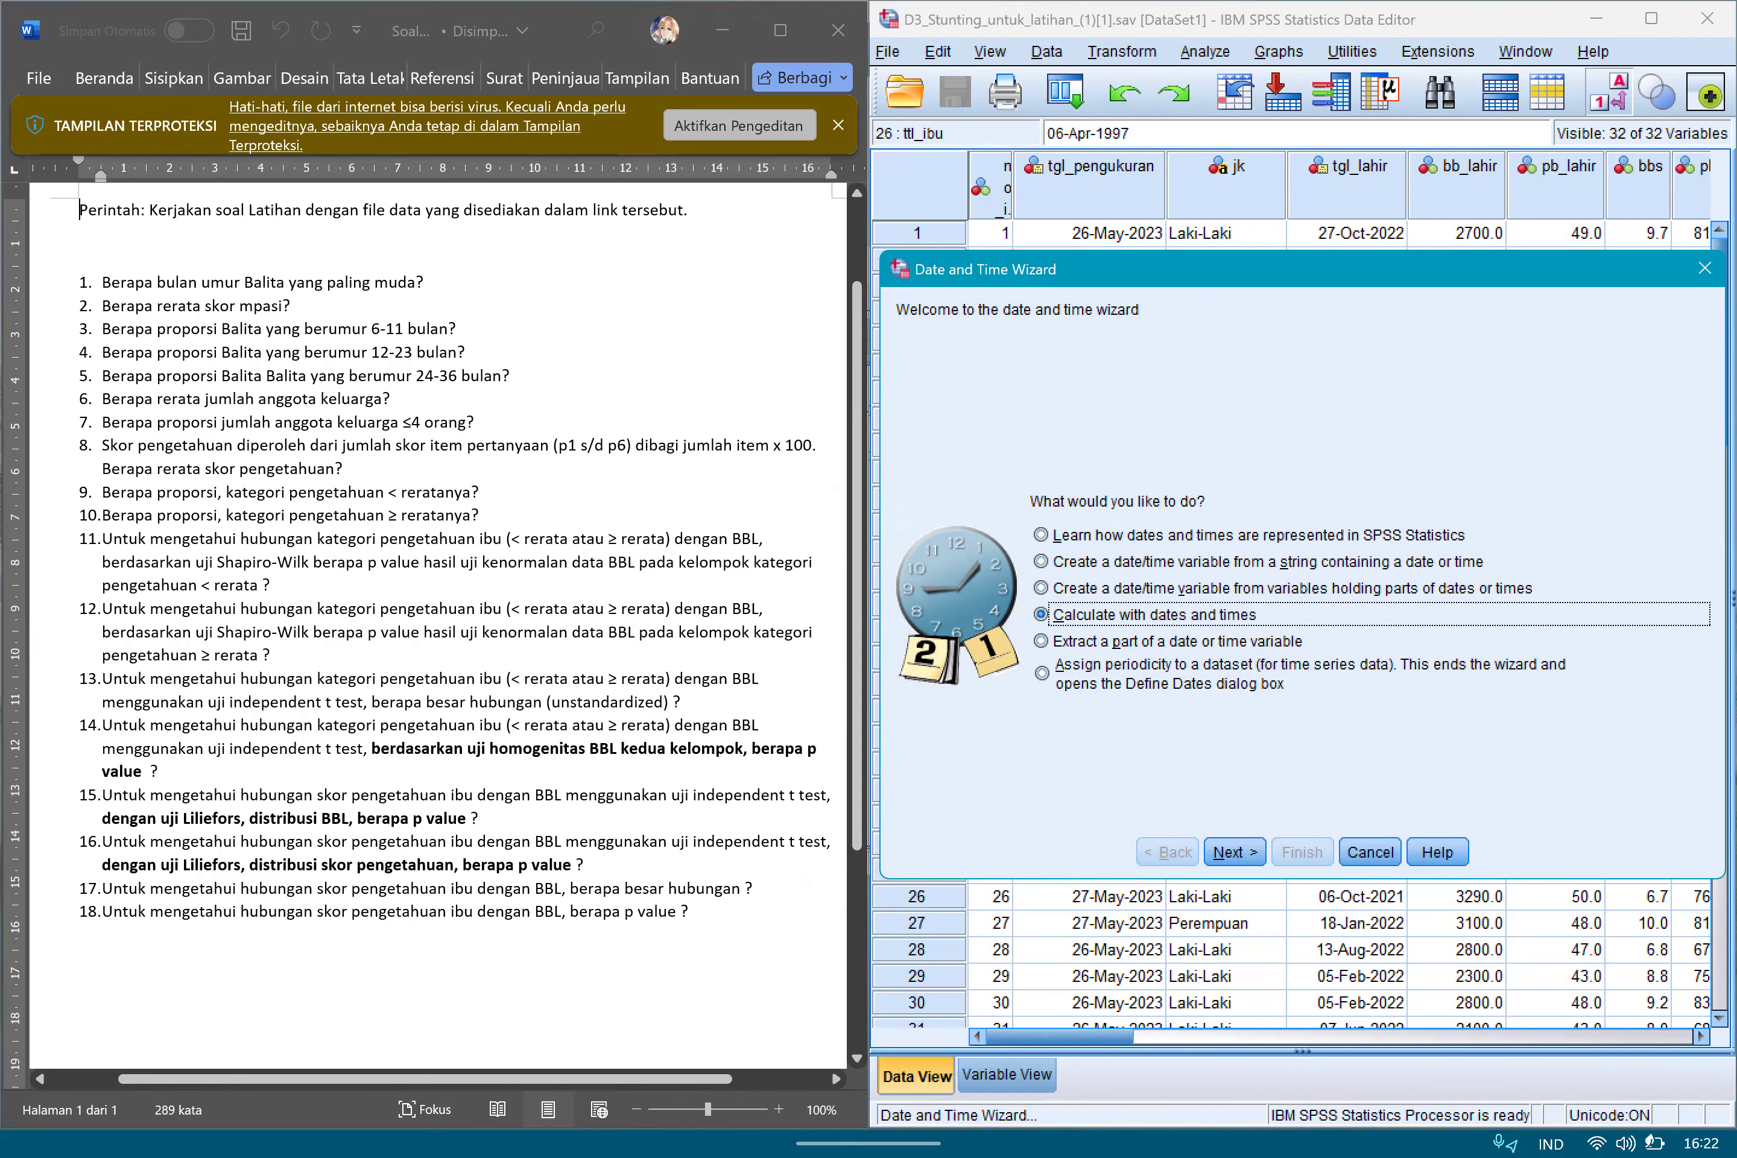
key(Return)
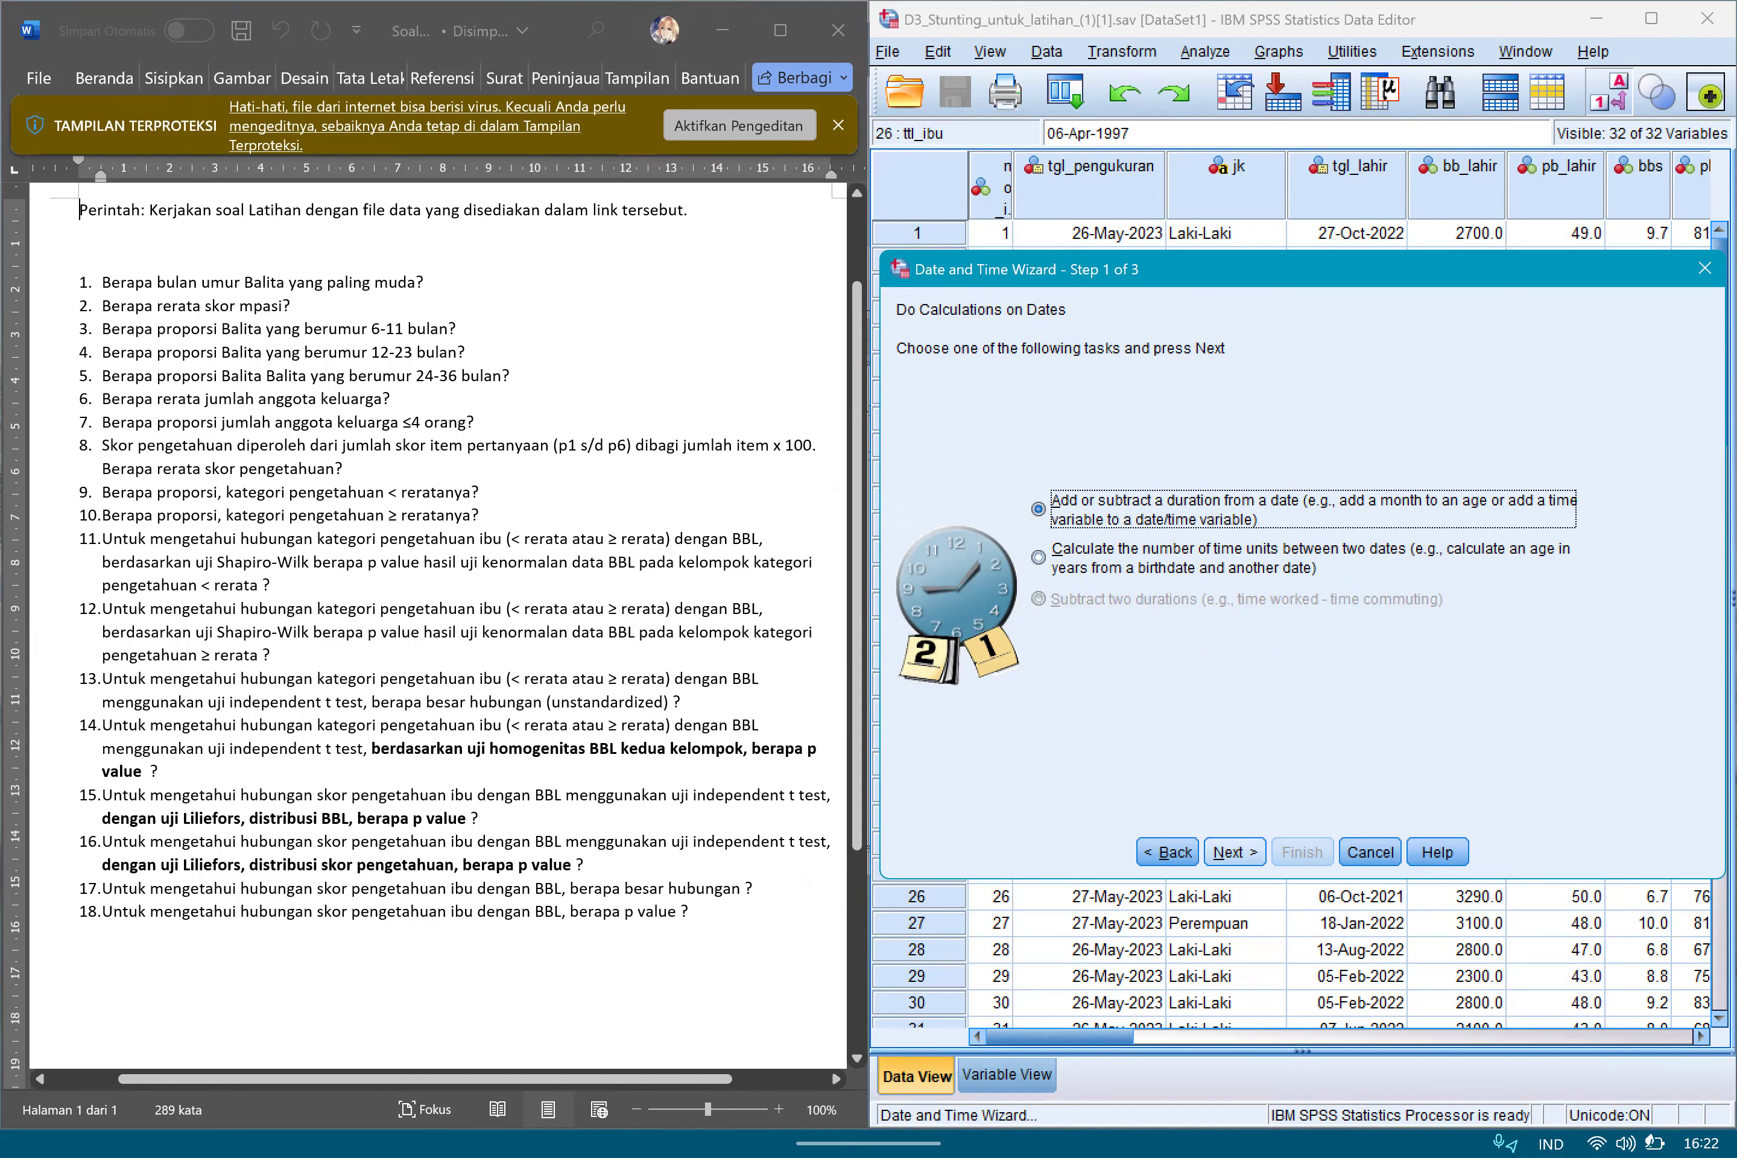
click(1038, 557)
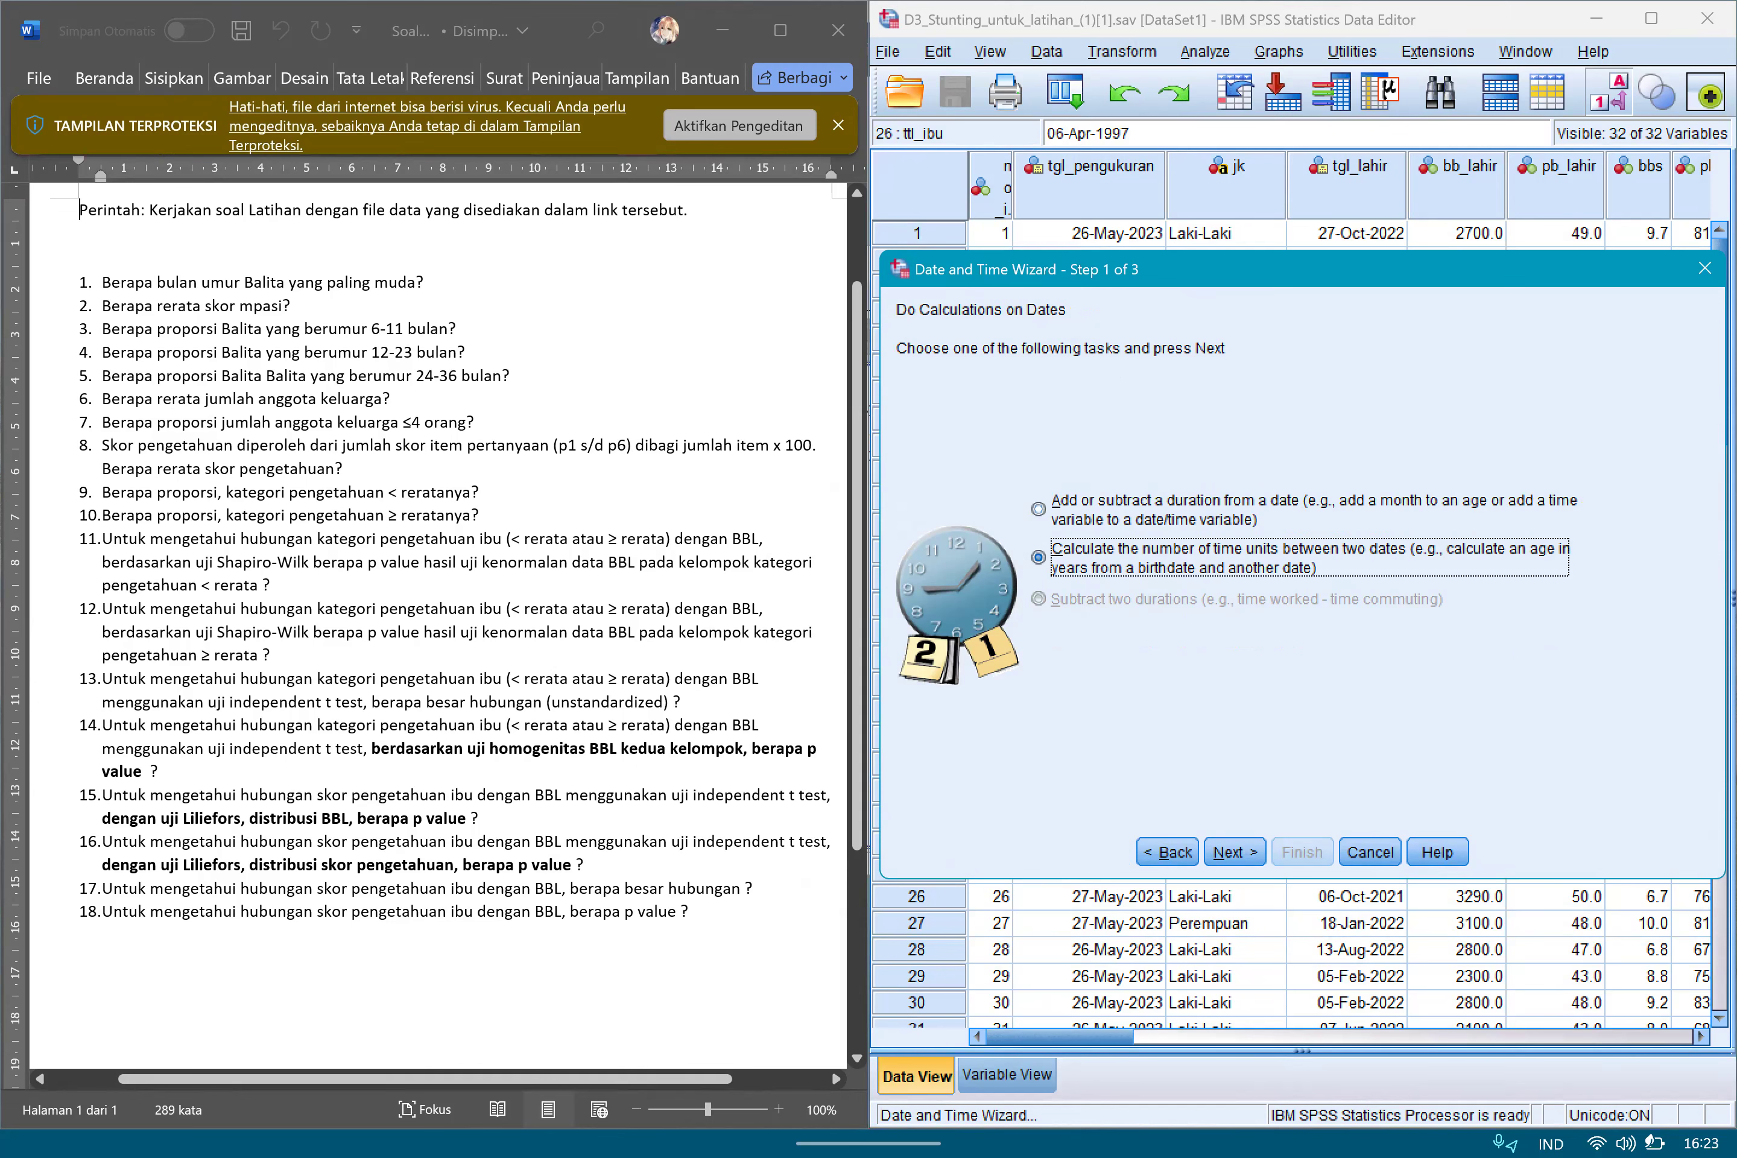
key(Return)
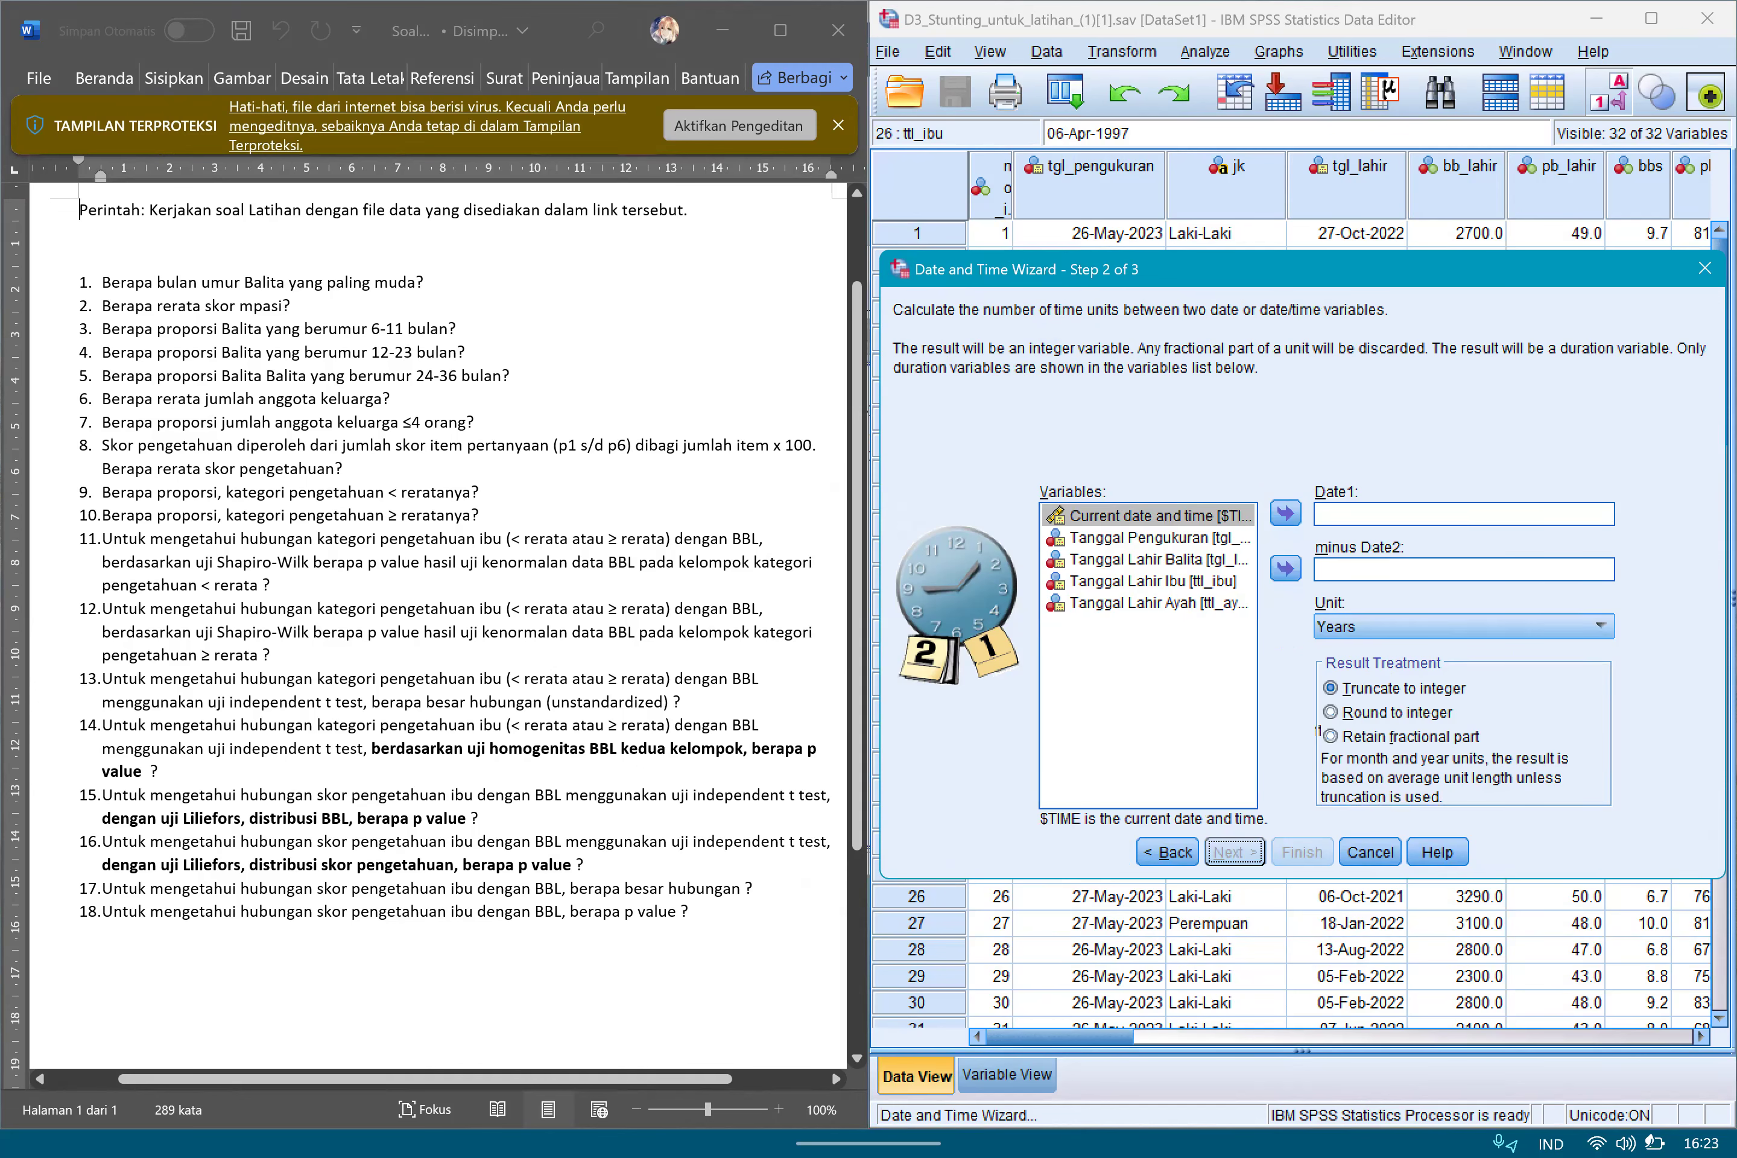
Define the calculation as Tanggal Pengukuran minus Tanggal Lahir Balita in Months, keeping the result truncated to integer.
click(1441, 514)
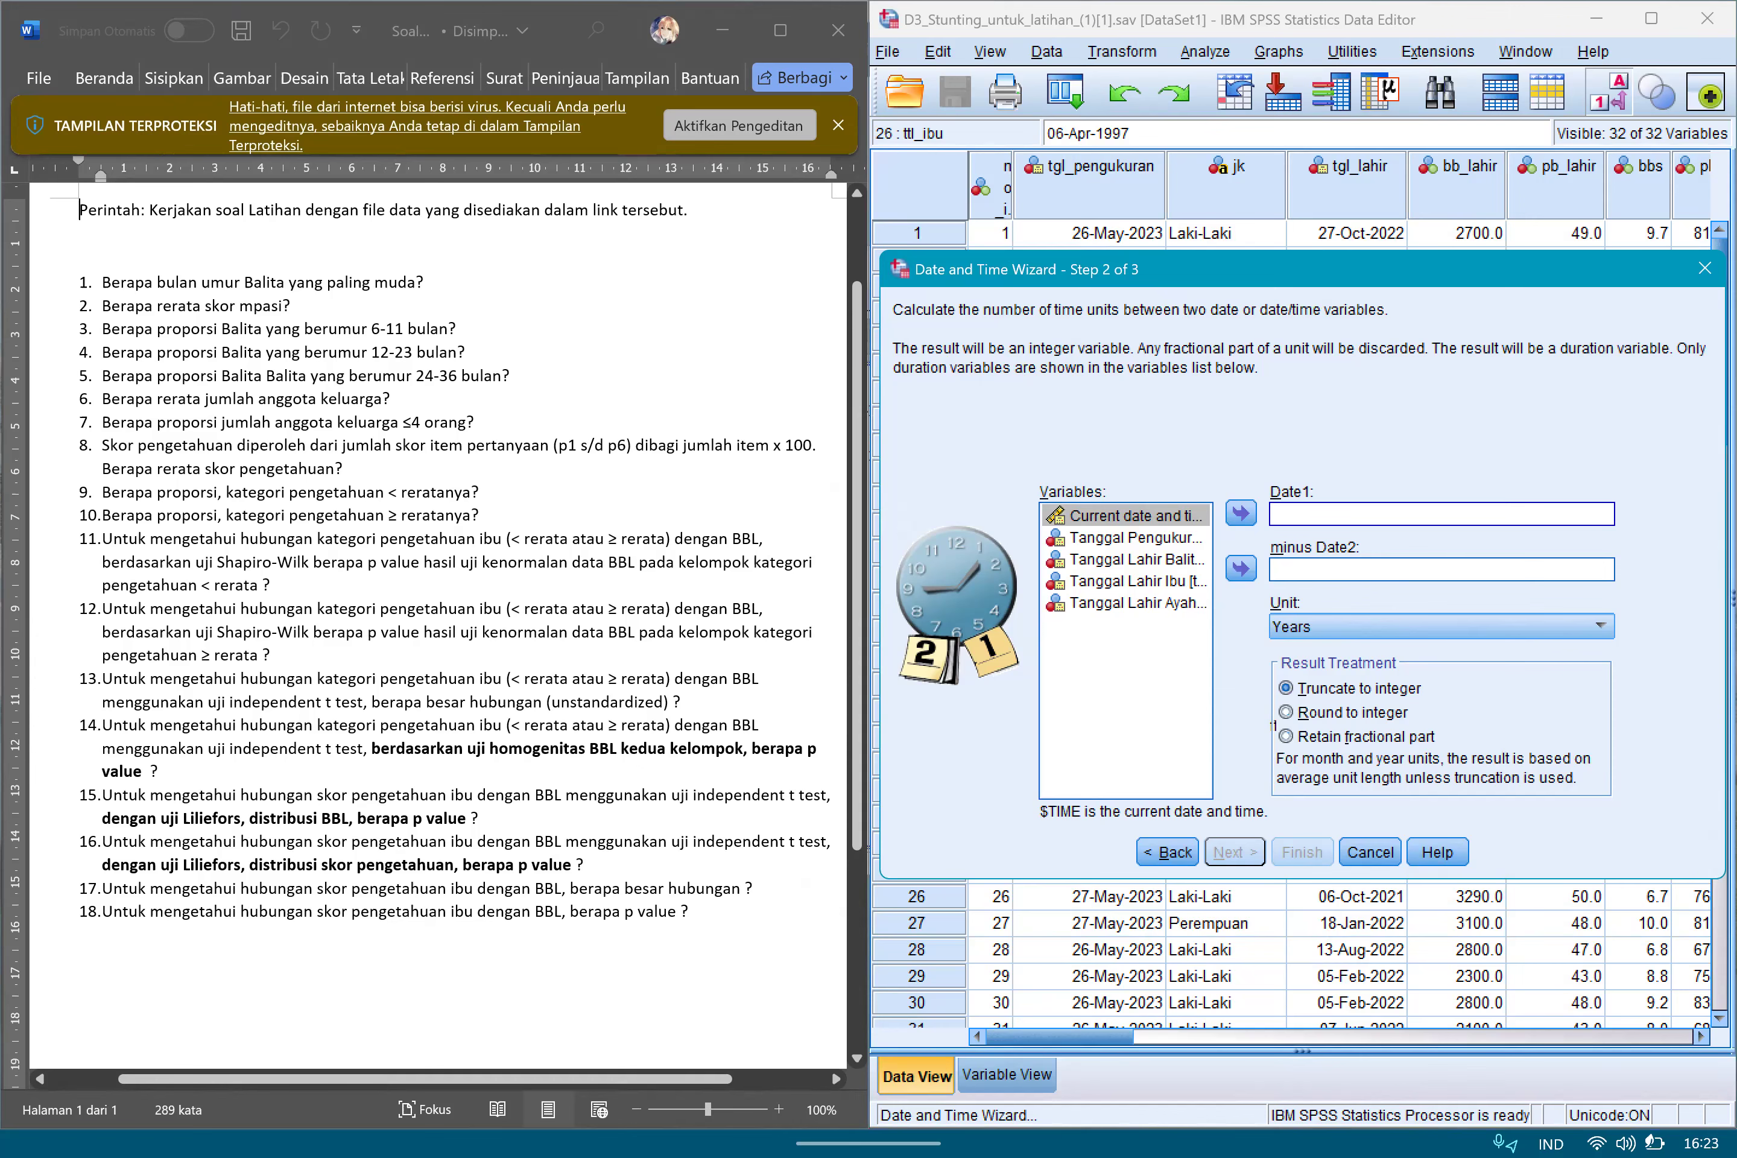
click(1137, 560)
click(1137, 538)
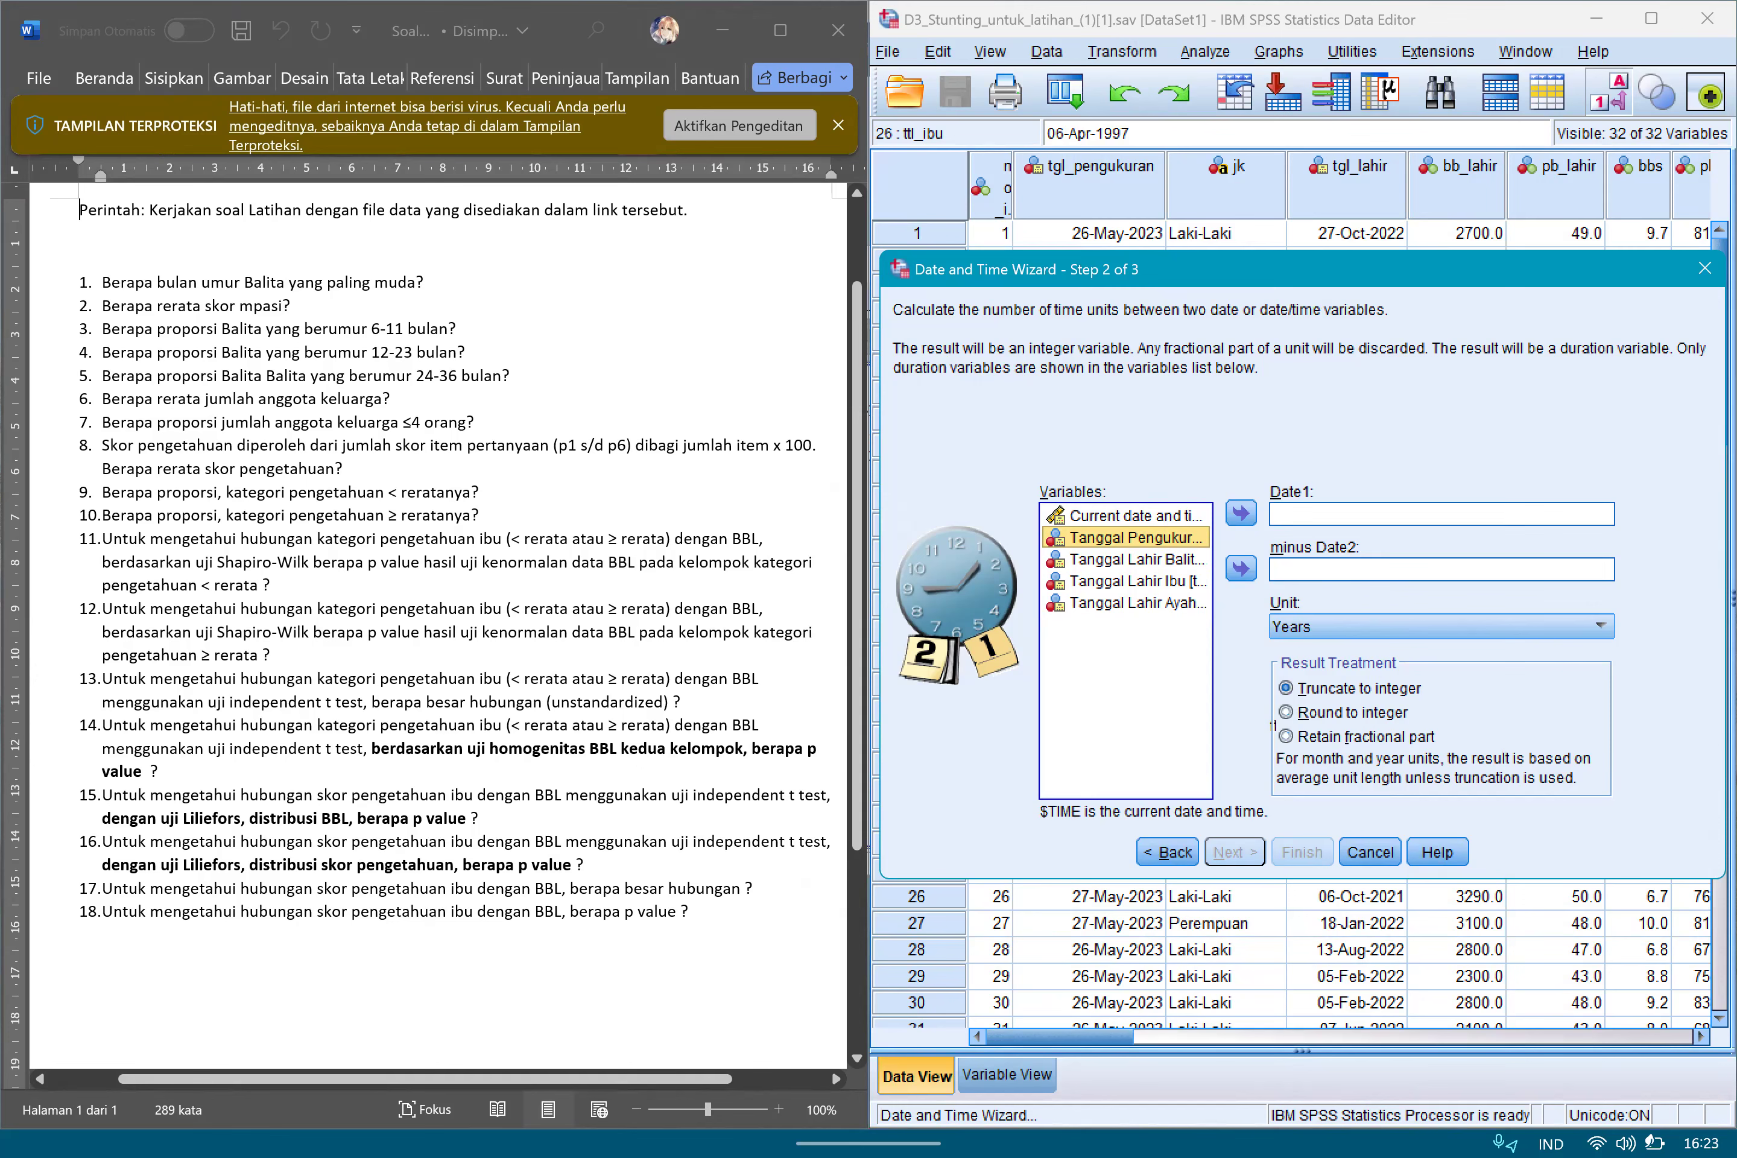
click(1241, 513)
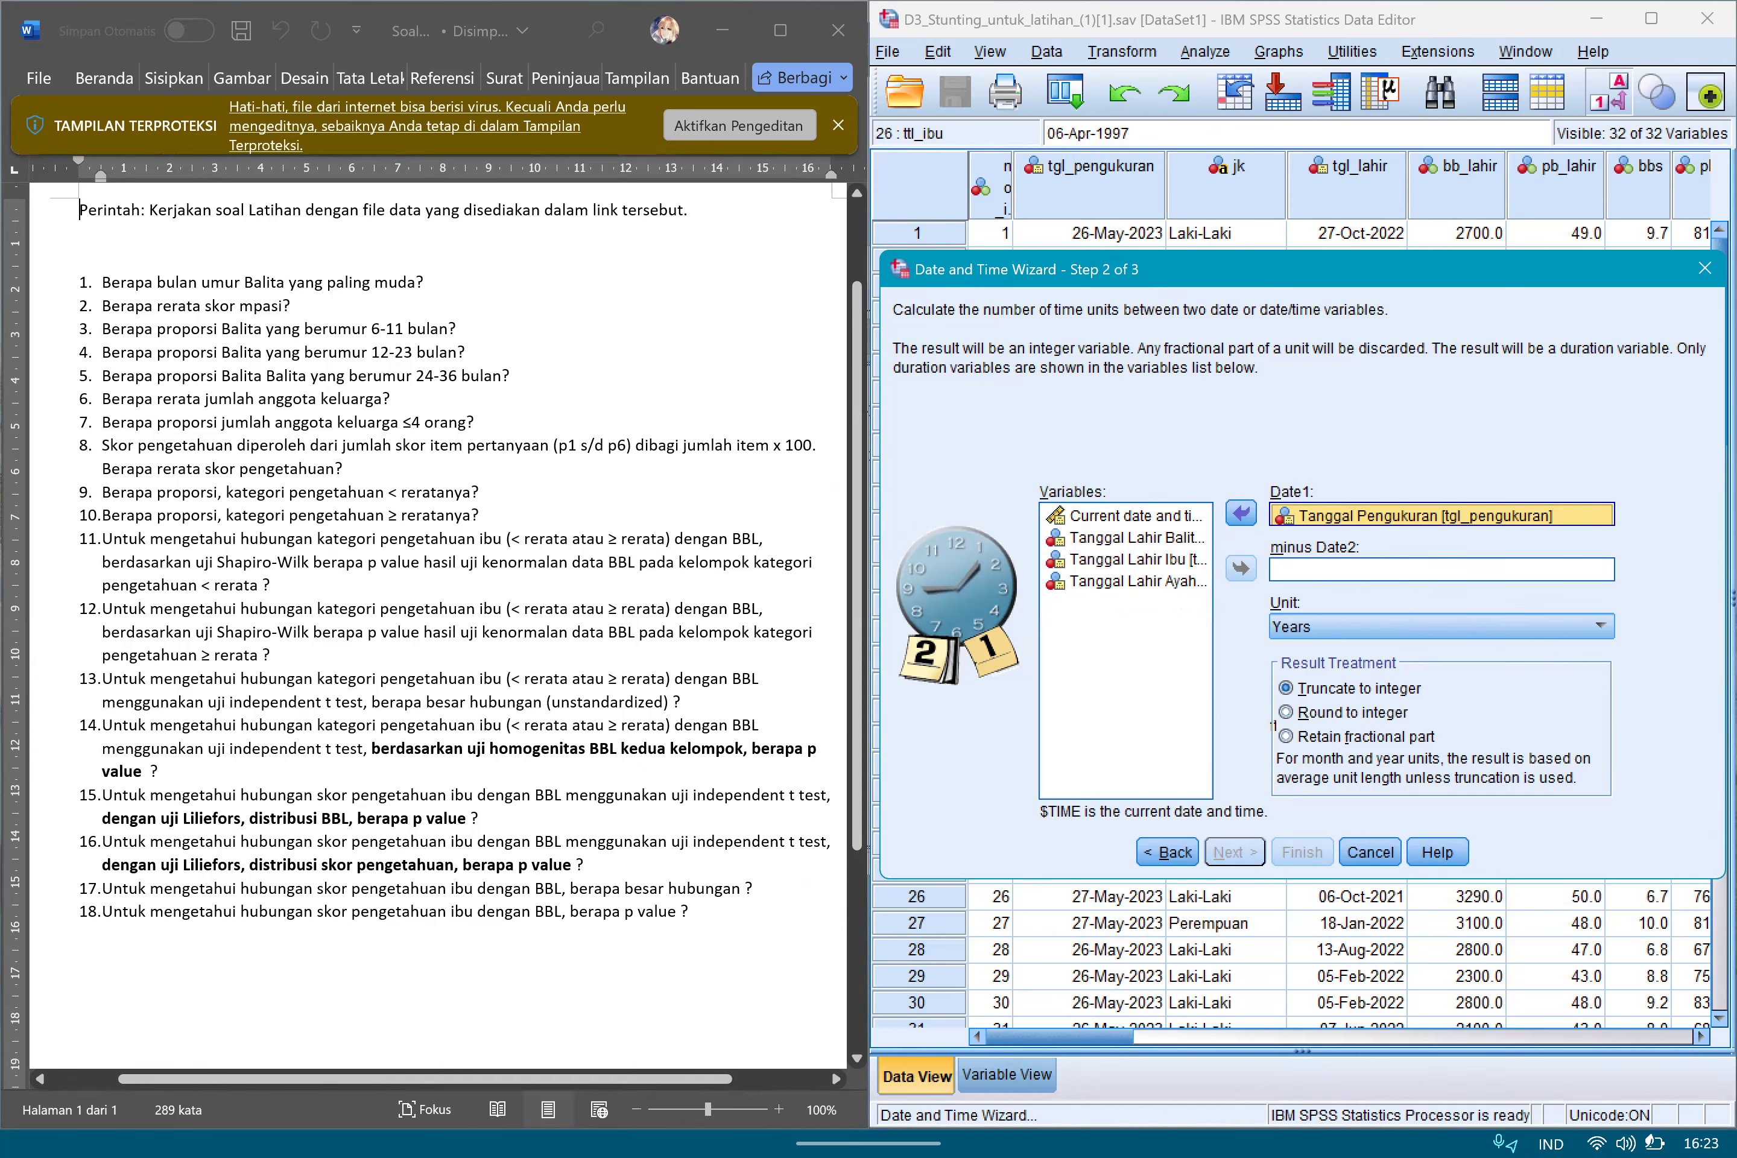
click(1136, 538)
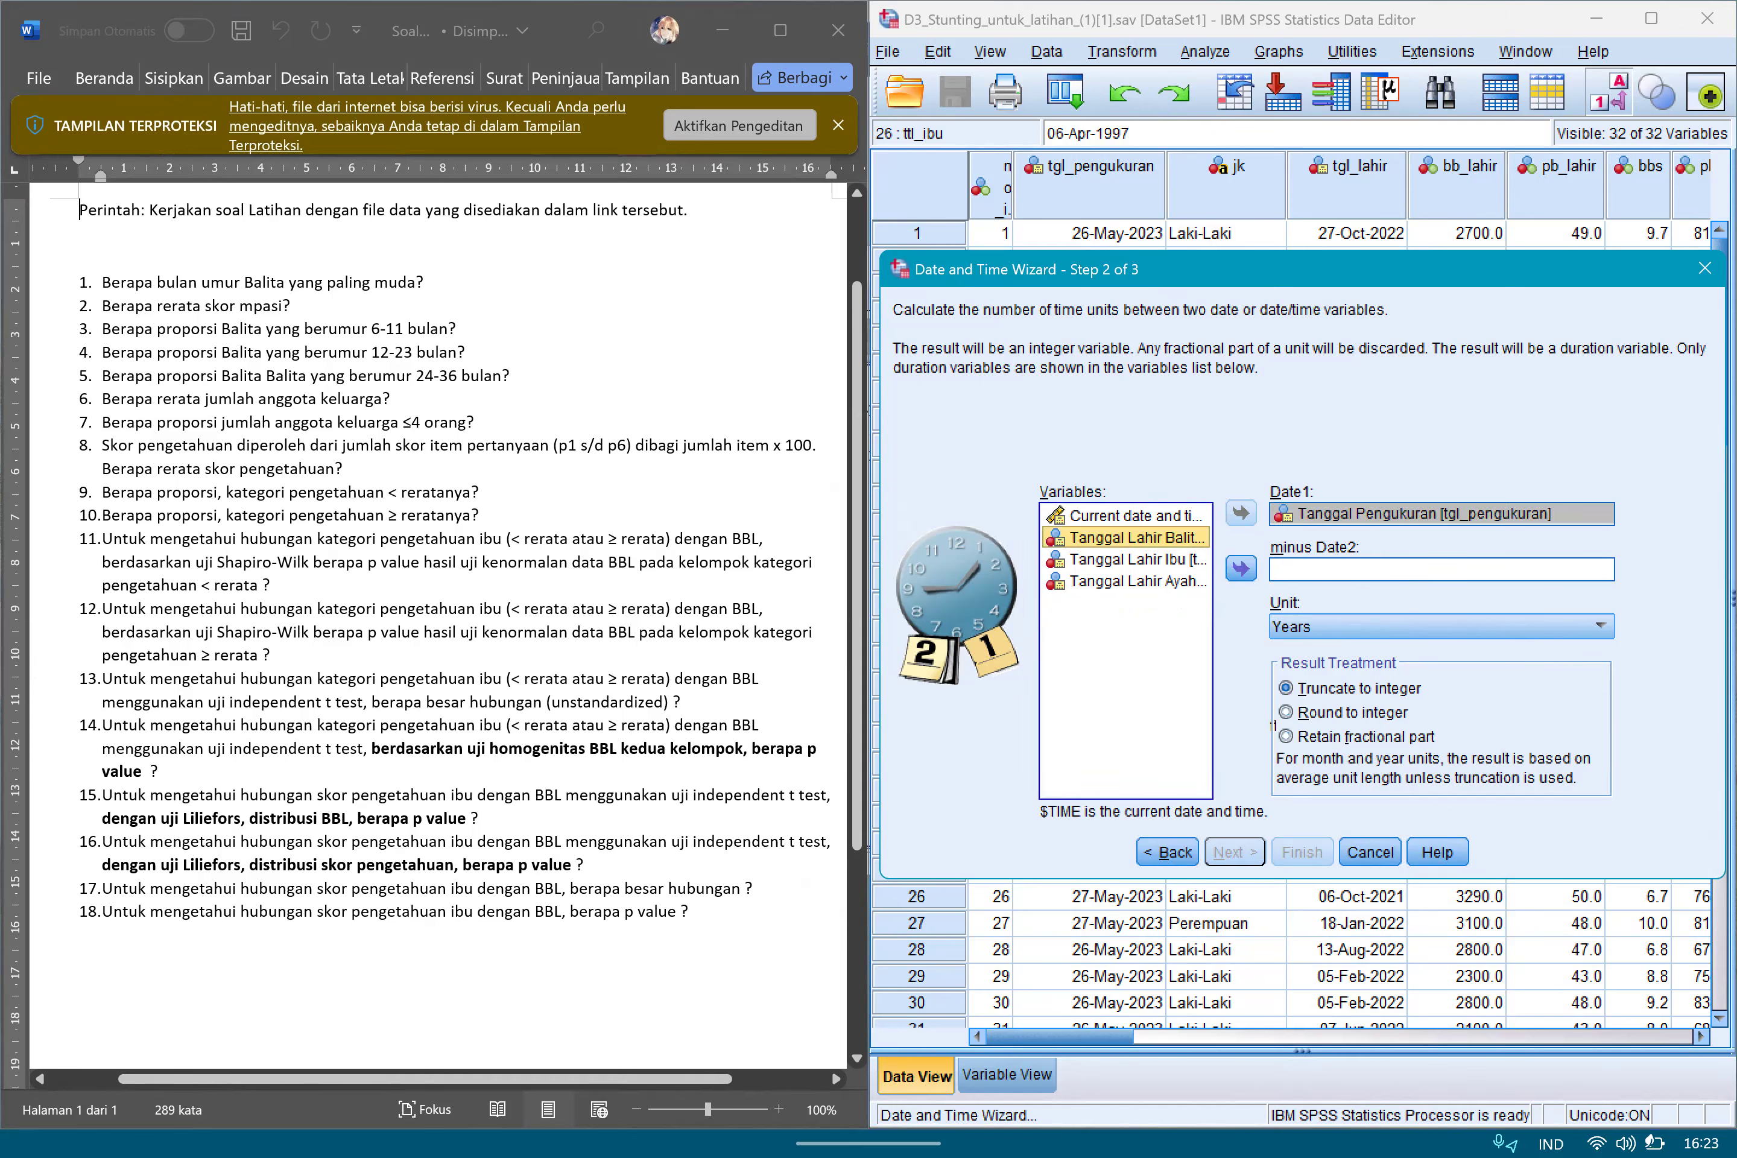
click(1241, 569)
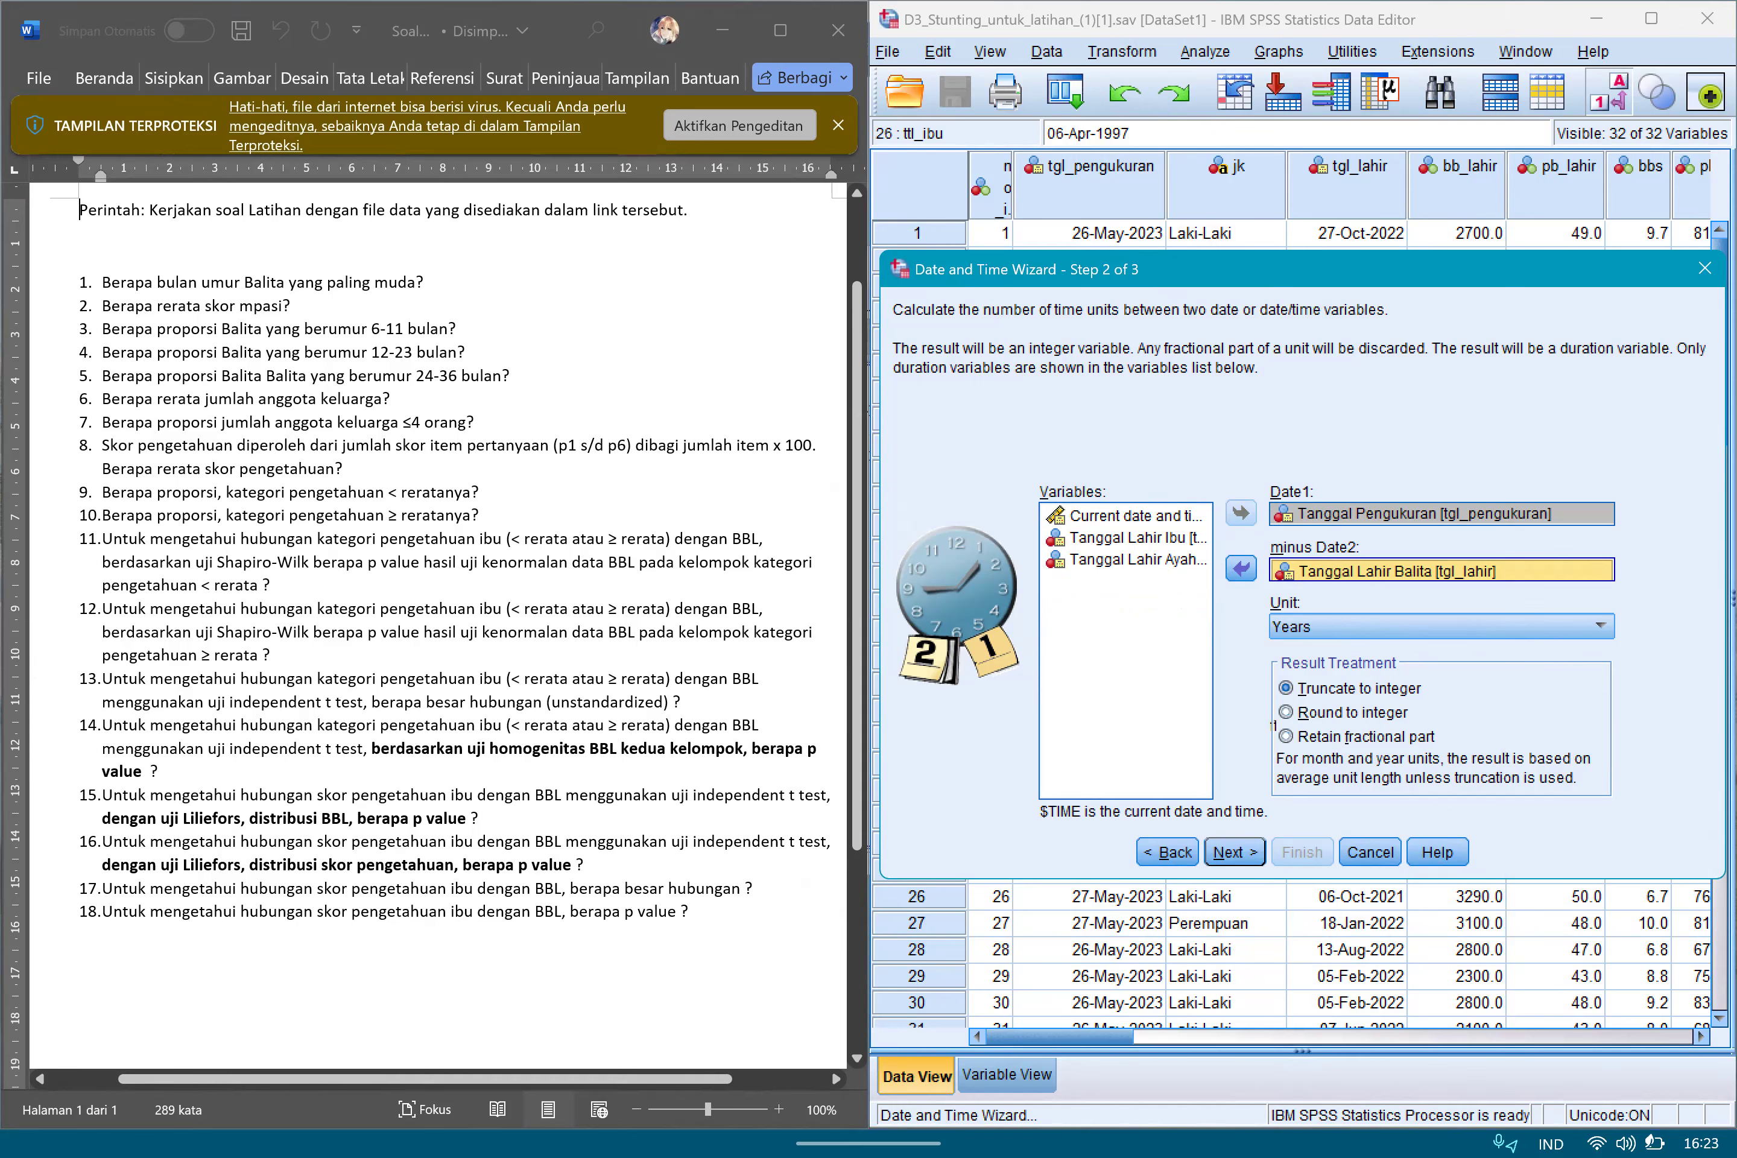
click(1441, 626)
click(1300, 675)
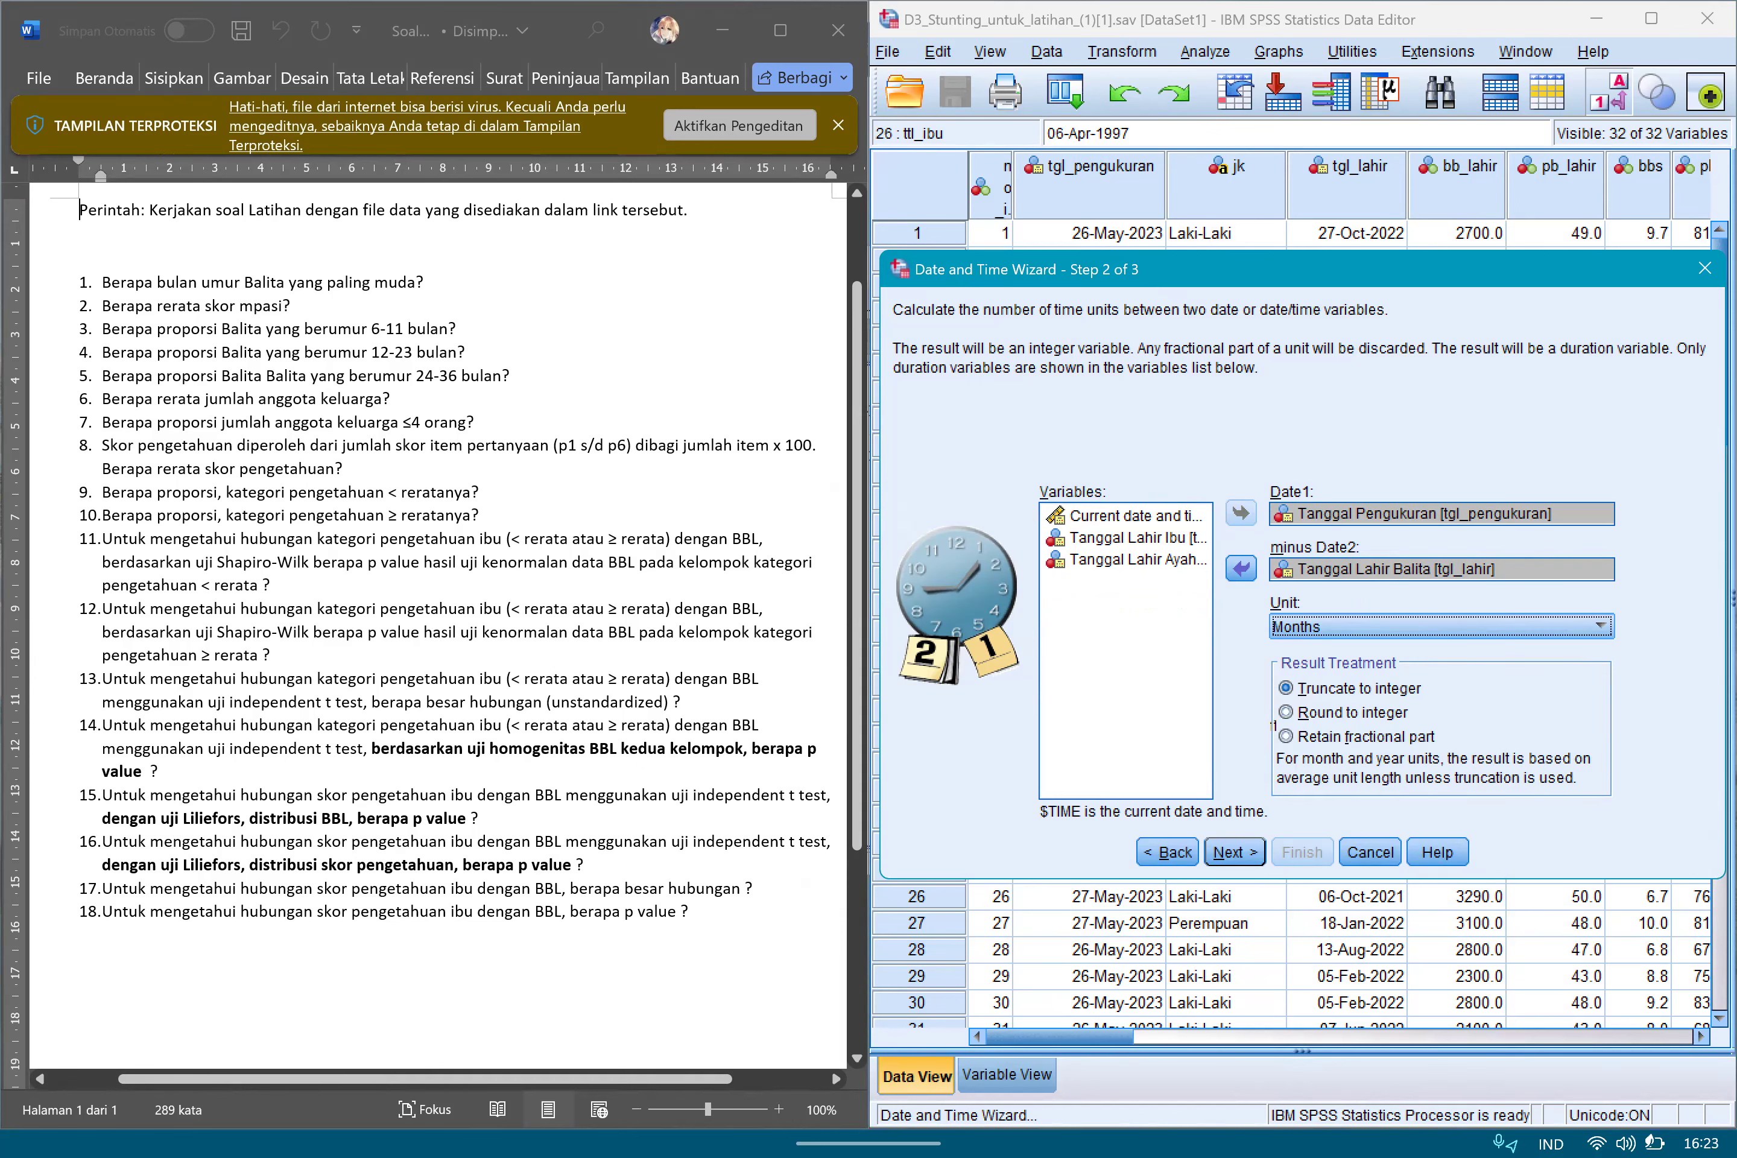
key(Return)
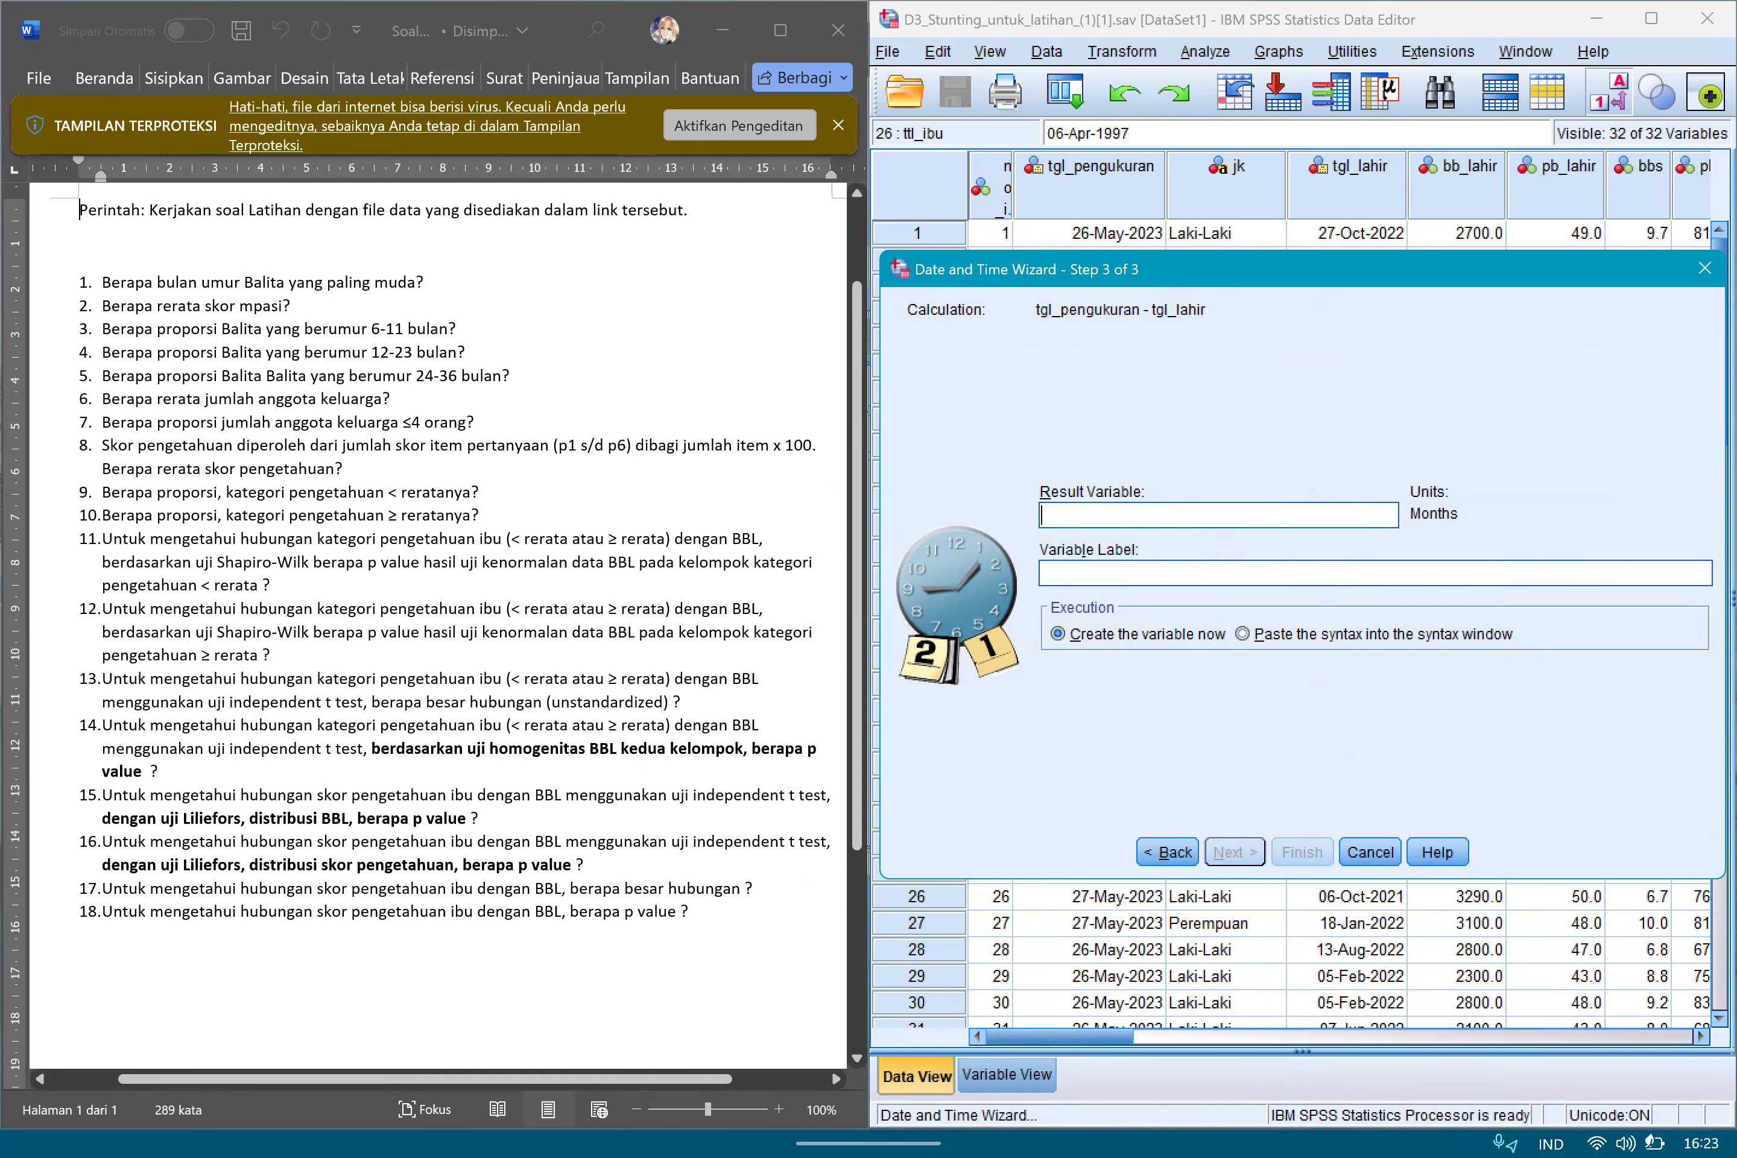
click(1218, 516)
key(super)
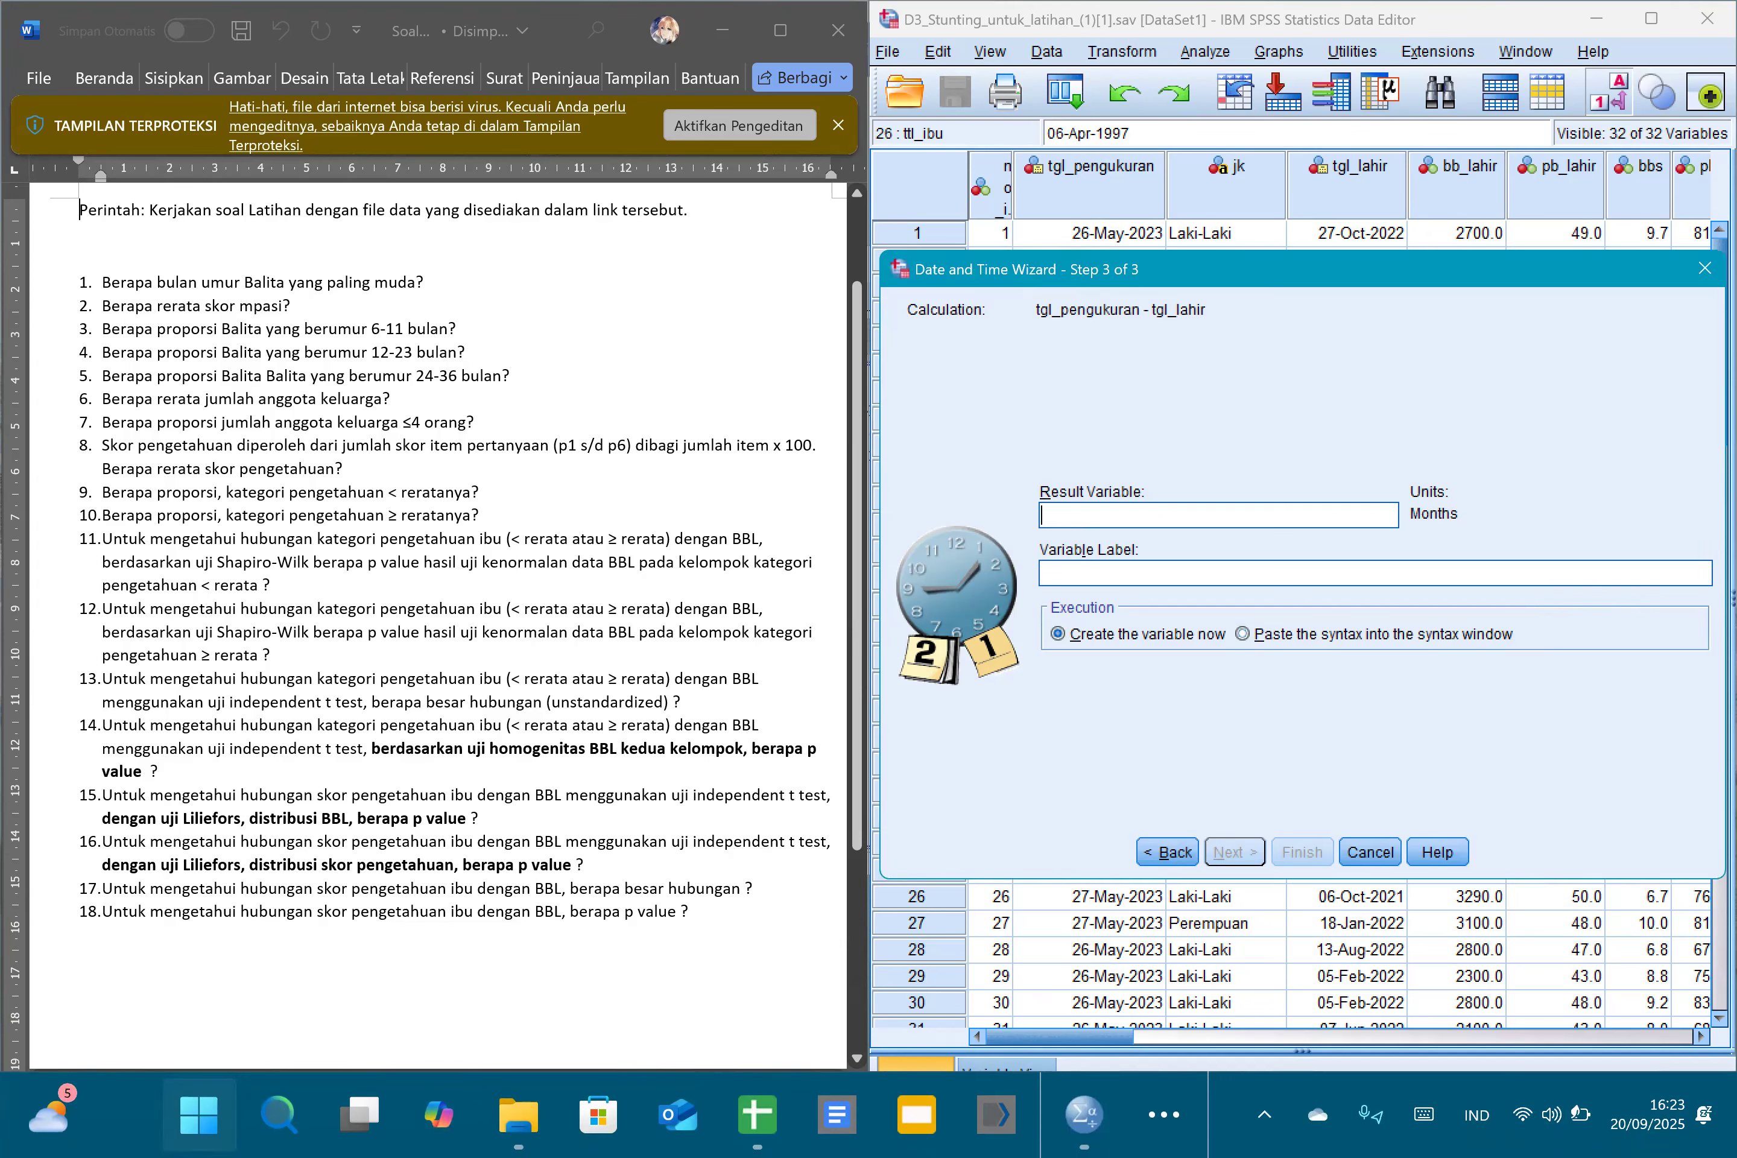
click(1164, 1114)
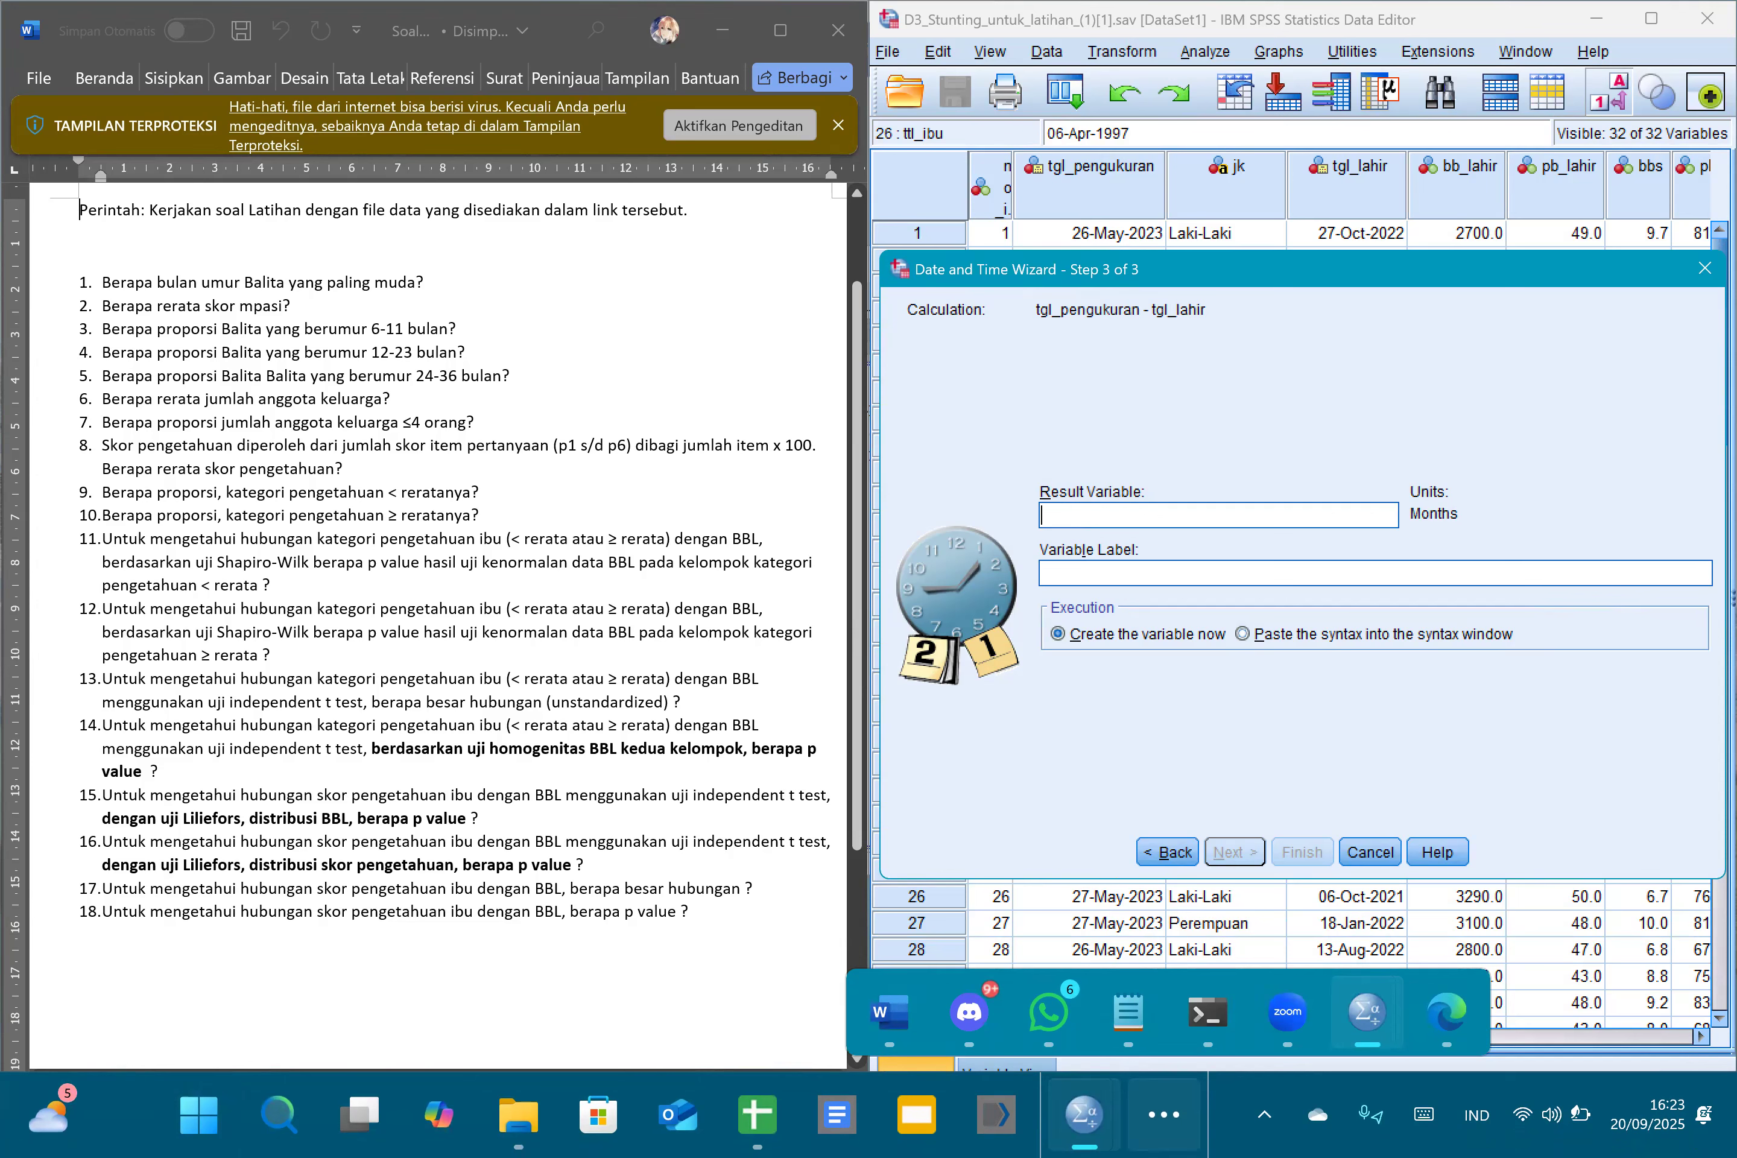
click(1164, 1114)
click(1165, 1114)
click(1165, 1114)
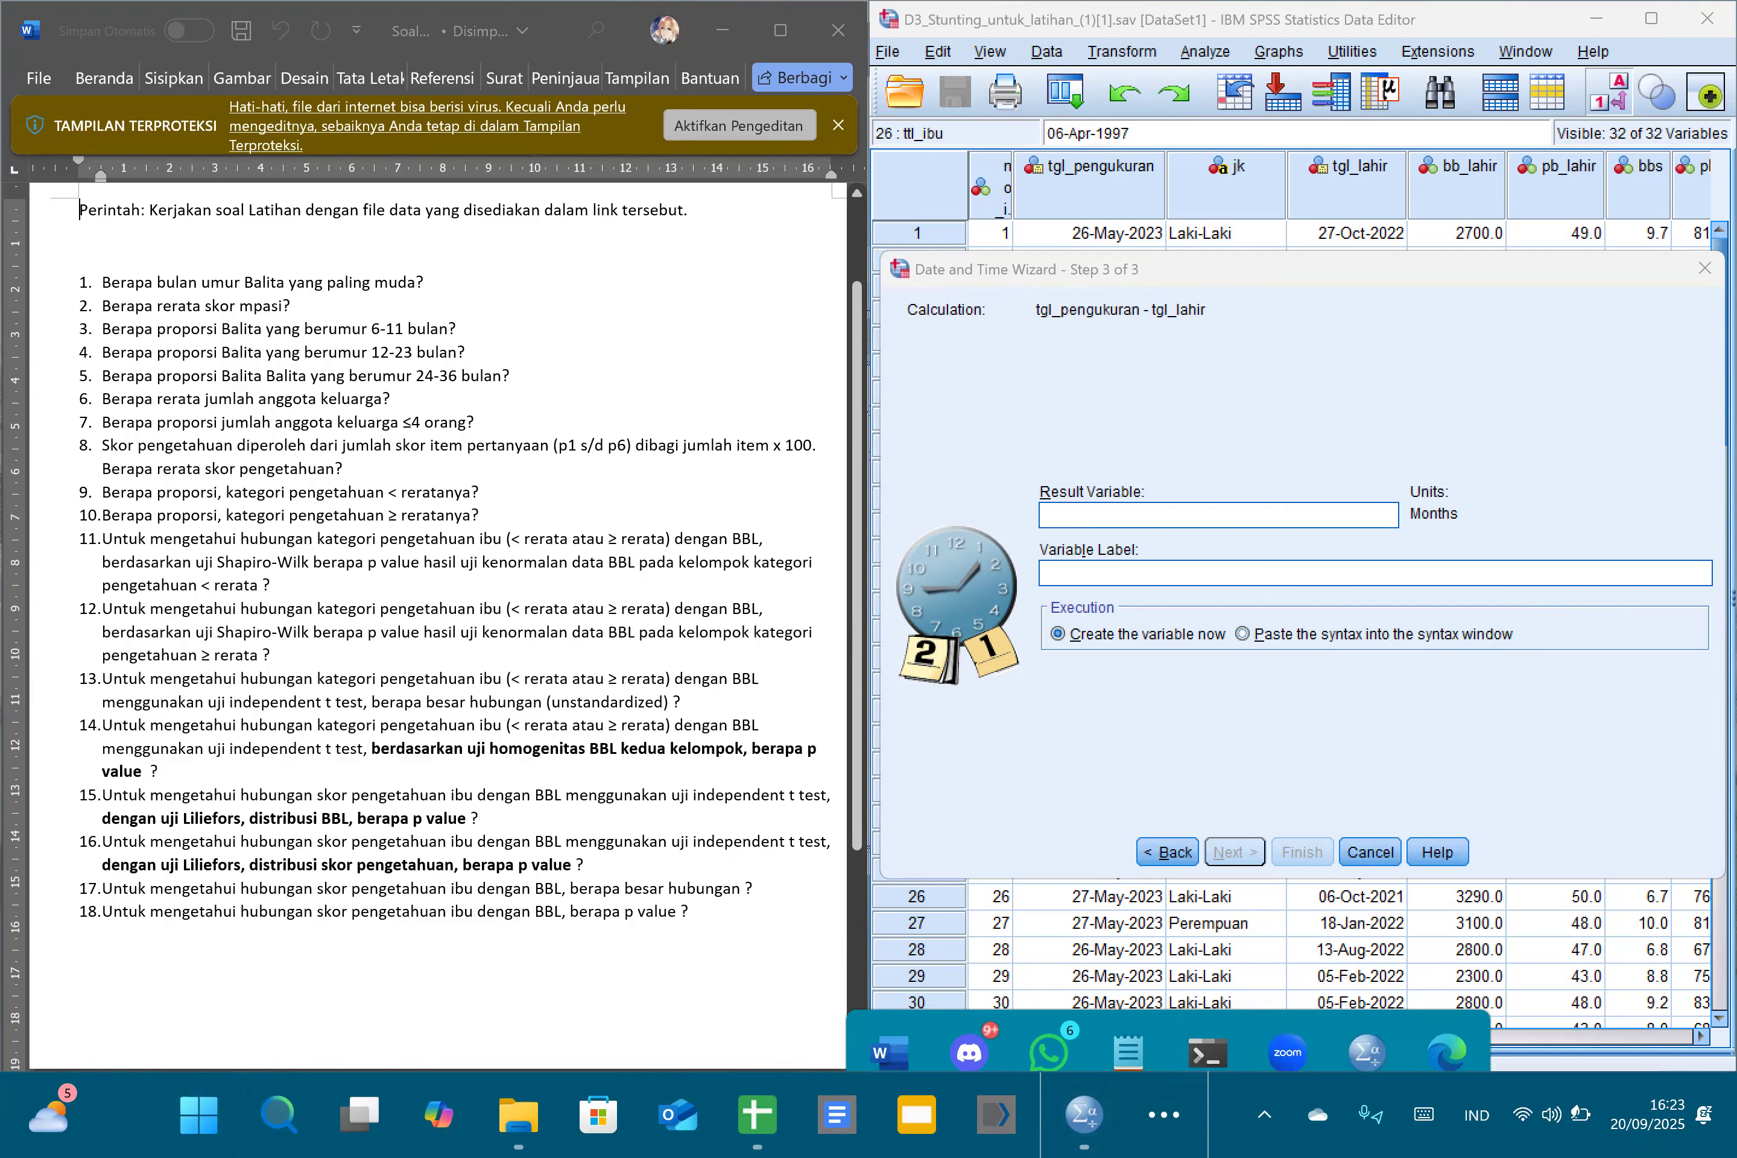
click(688, 911)
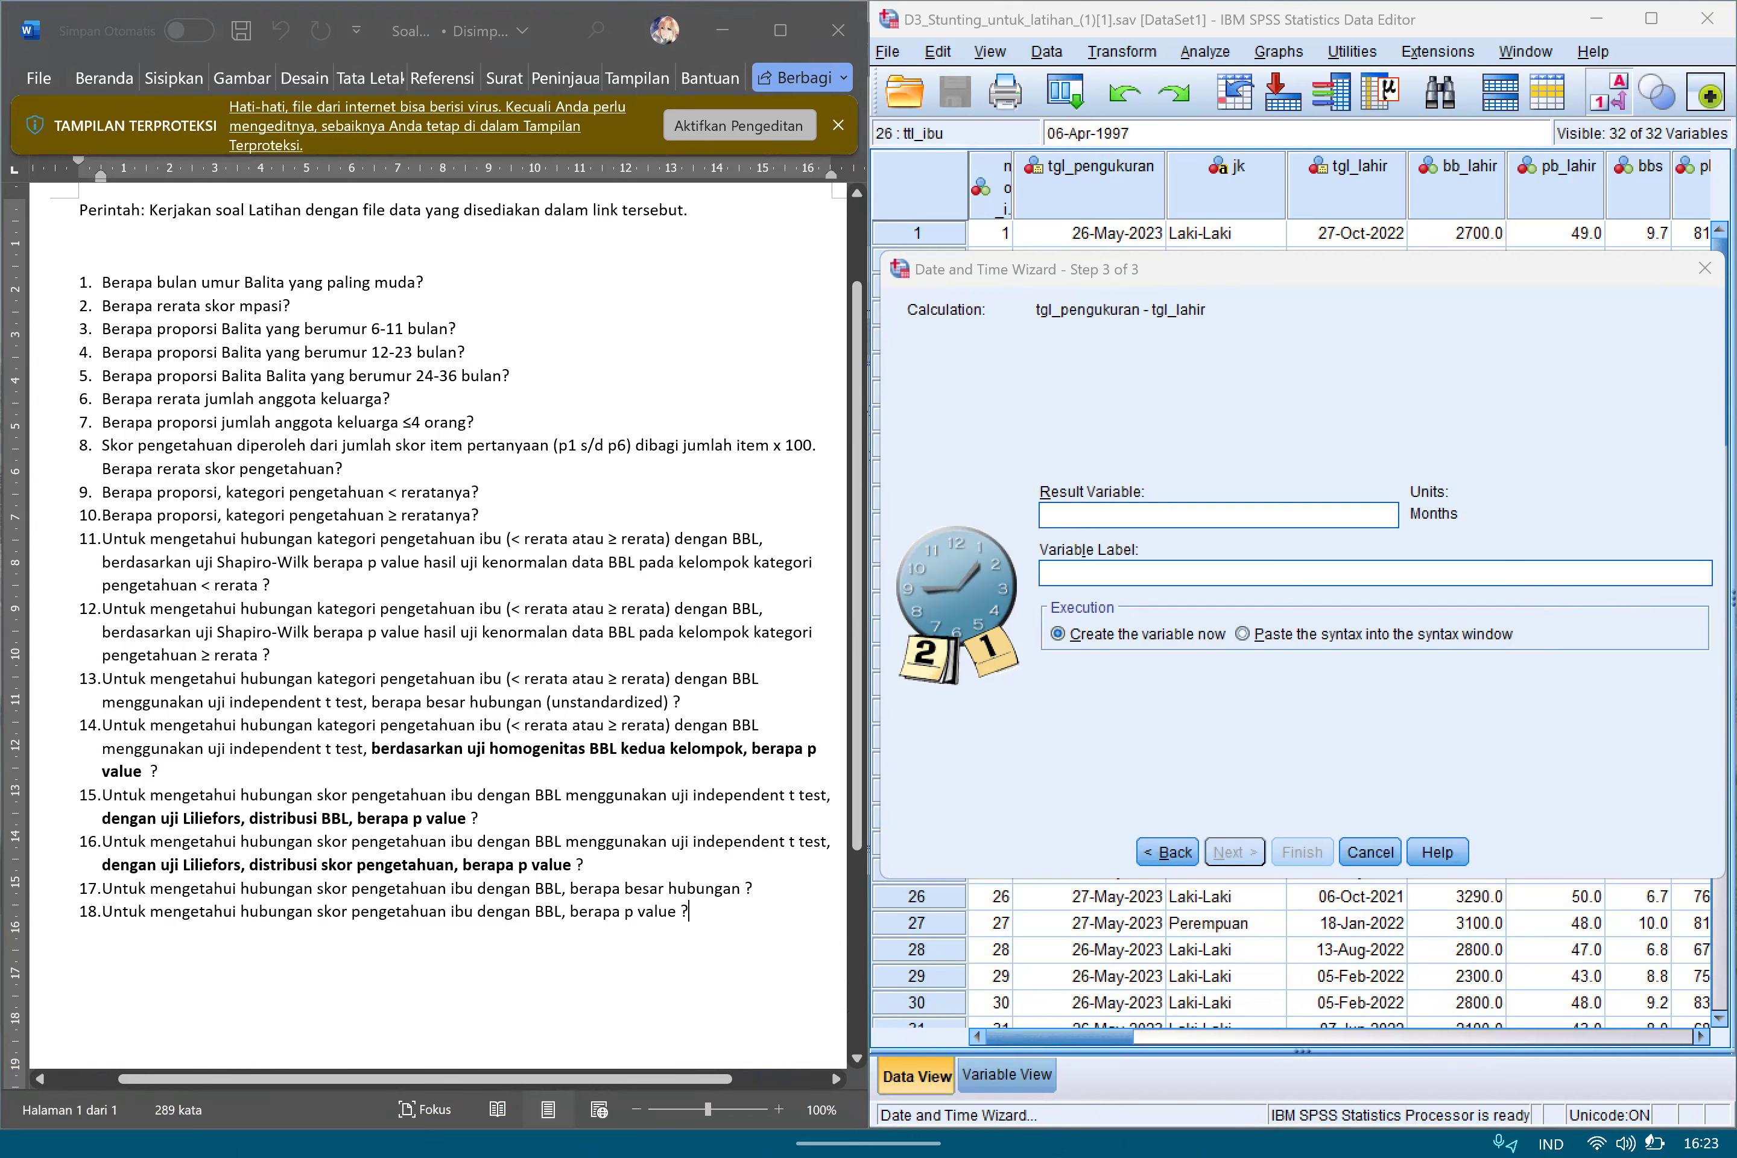
mouse_move(1233, 146)
mouse_down()
mouse_move(1227, 259)
mouse_move(1678, 184)
mouse_move(1096, 153)
mouse_move(1291, 217)
mouse_move(1686, 181)
mouse_move(1170, 150)
mouse_move(1233, 250)
mouse_move(1684, 195)
mouse_up()
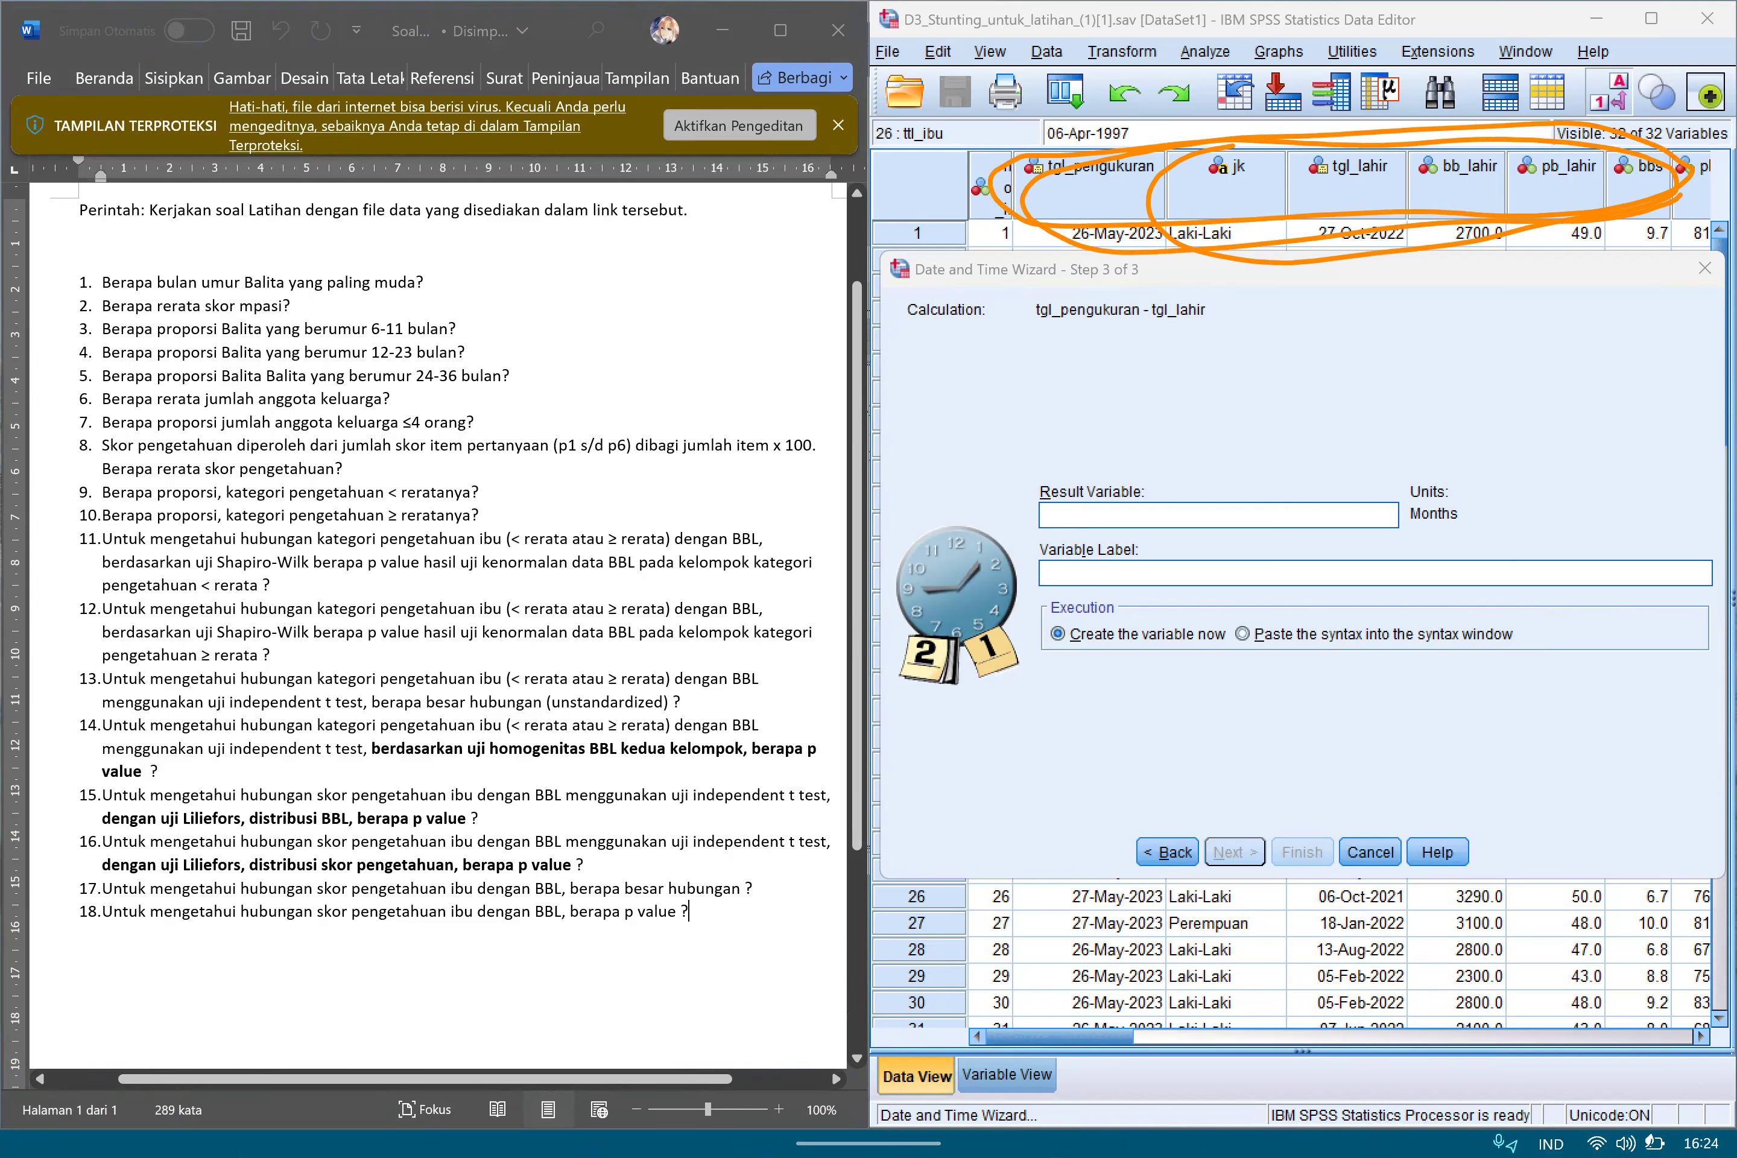
Name the result variable Umur and finish the wizard to create it in the dataset.
click(1218, 515)
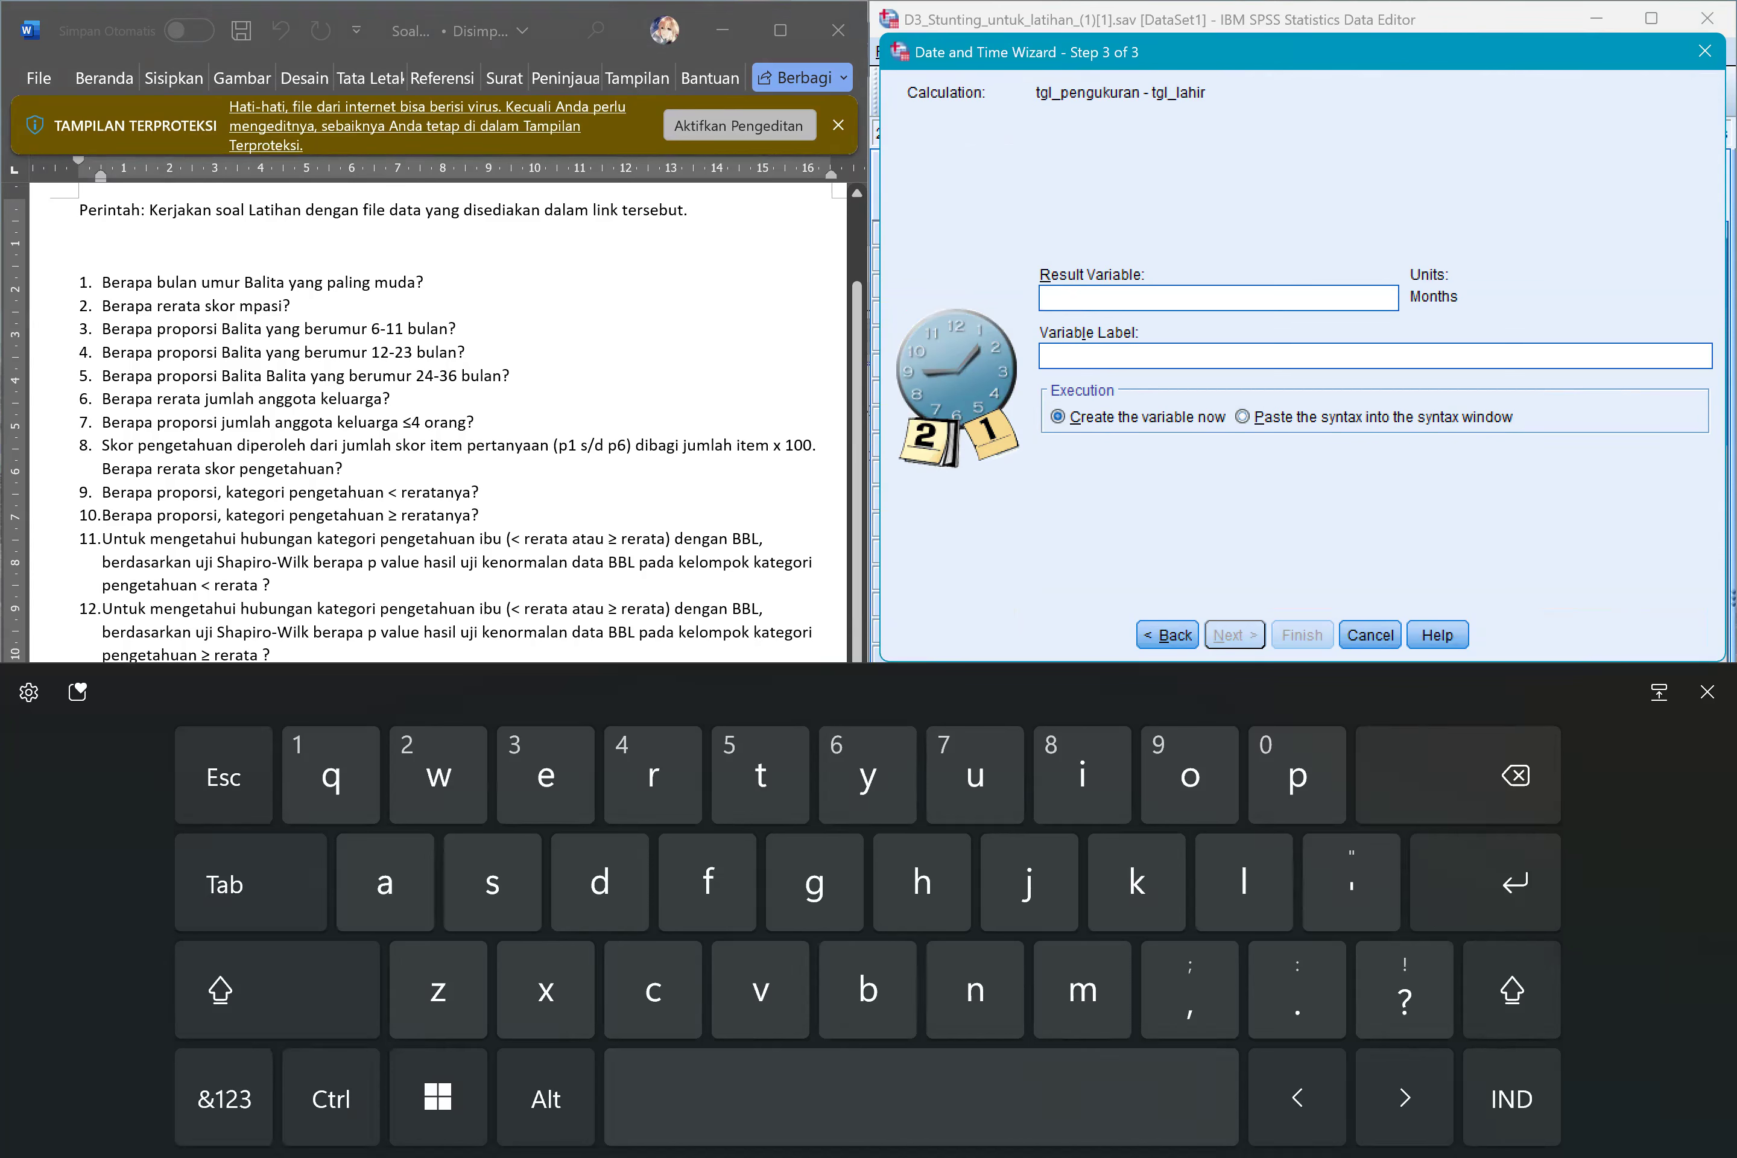
text(Umur)
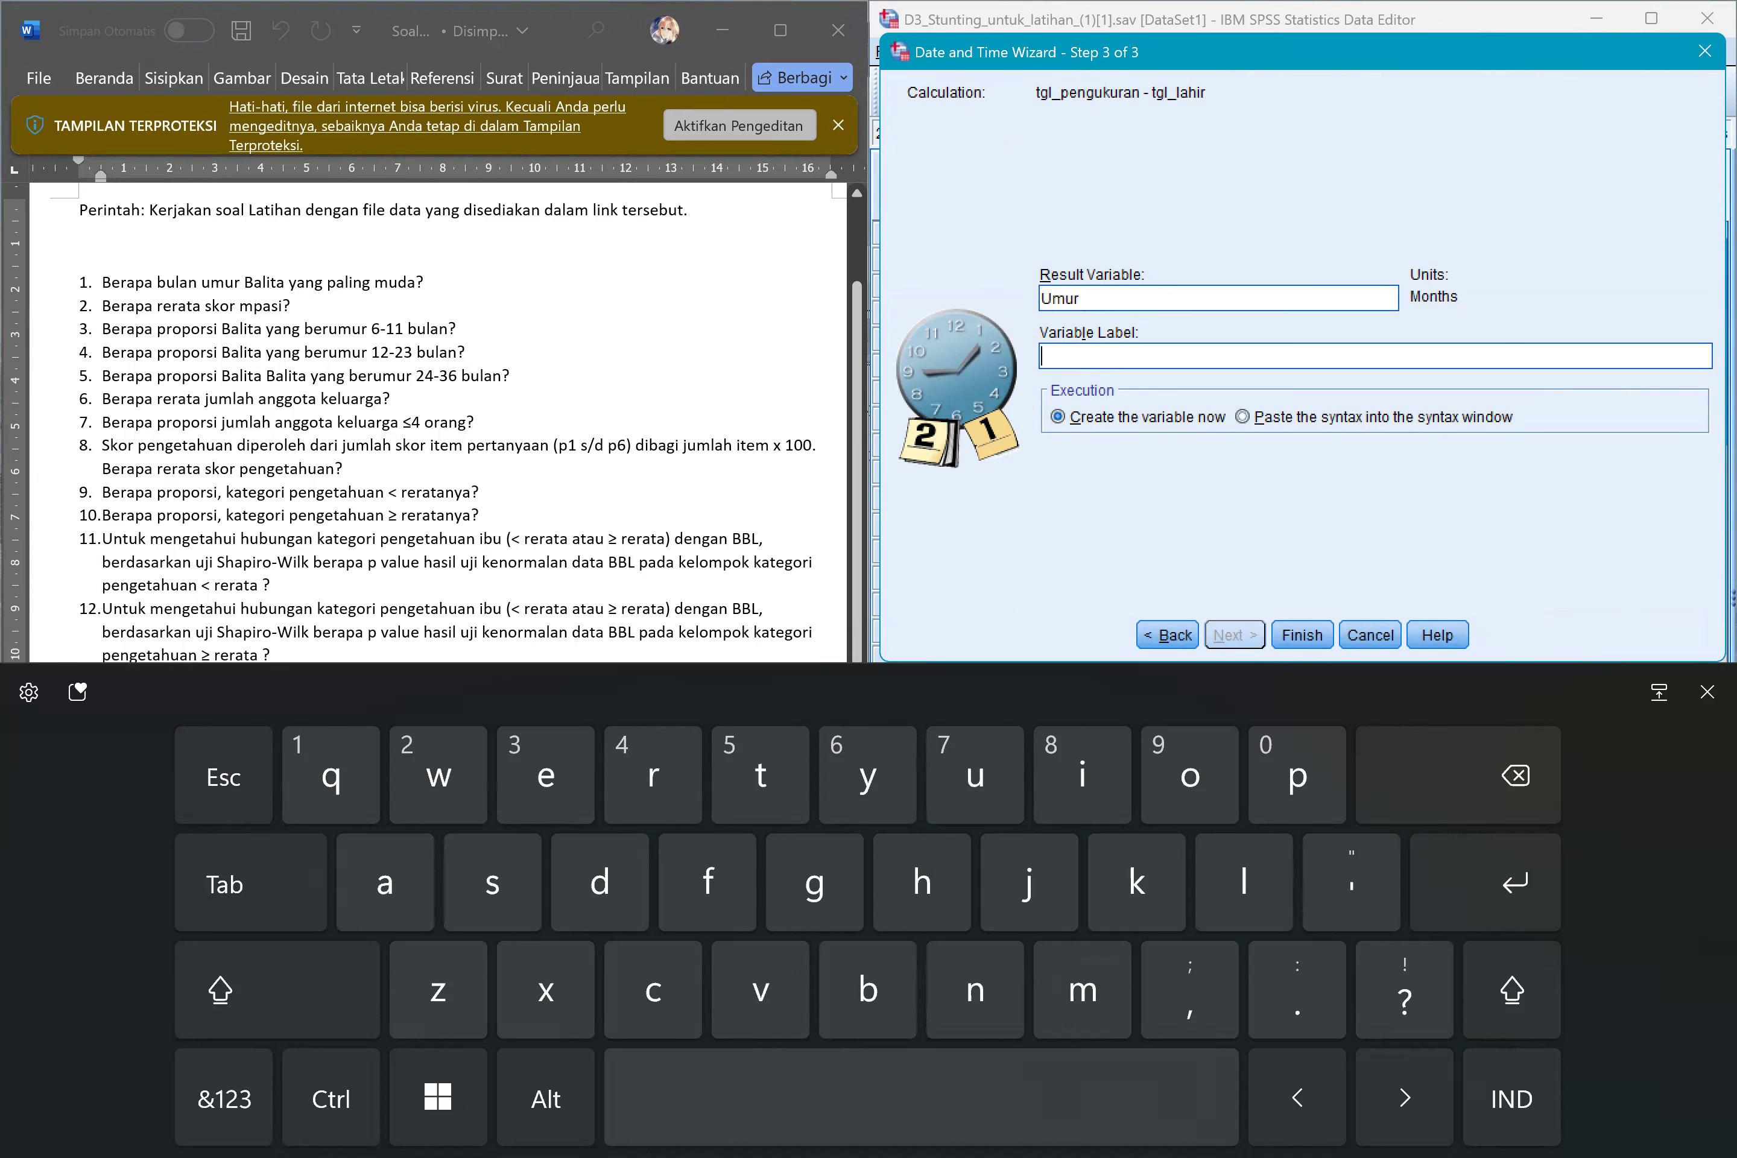
click(1708, 692)
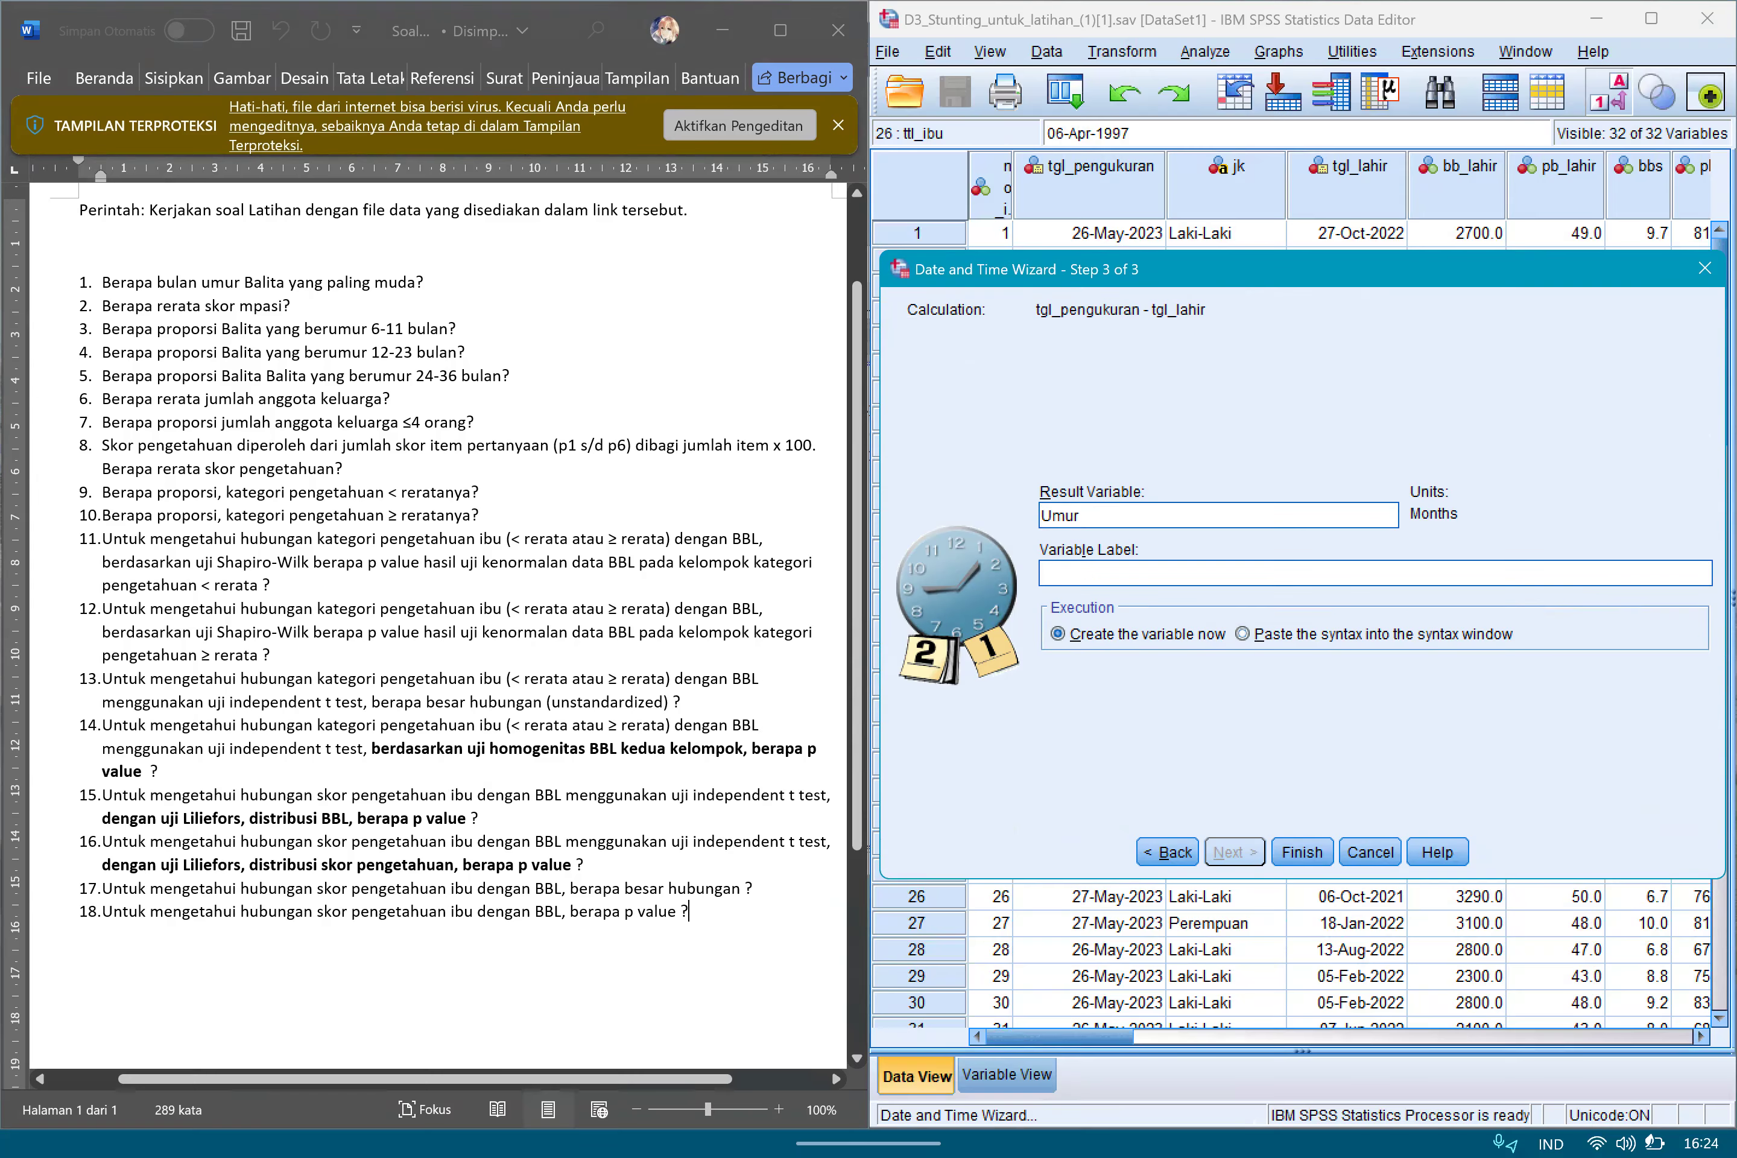
click(1303, 852)
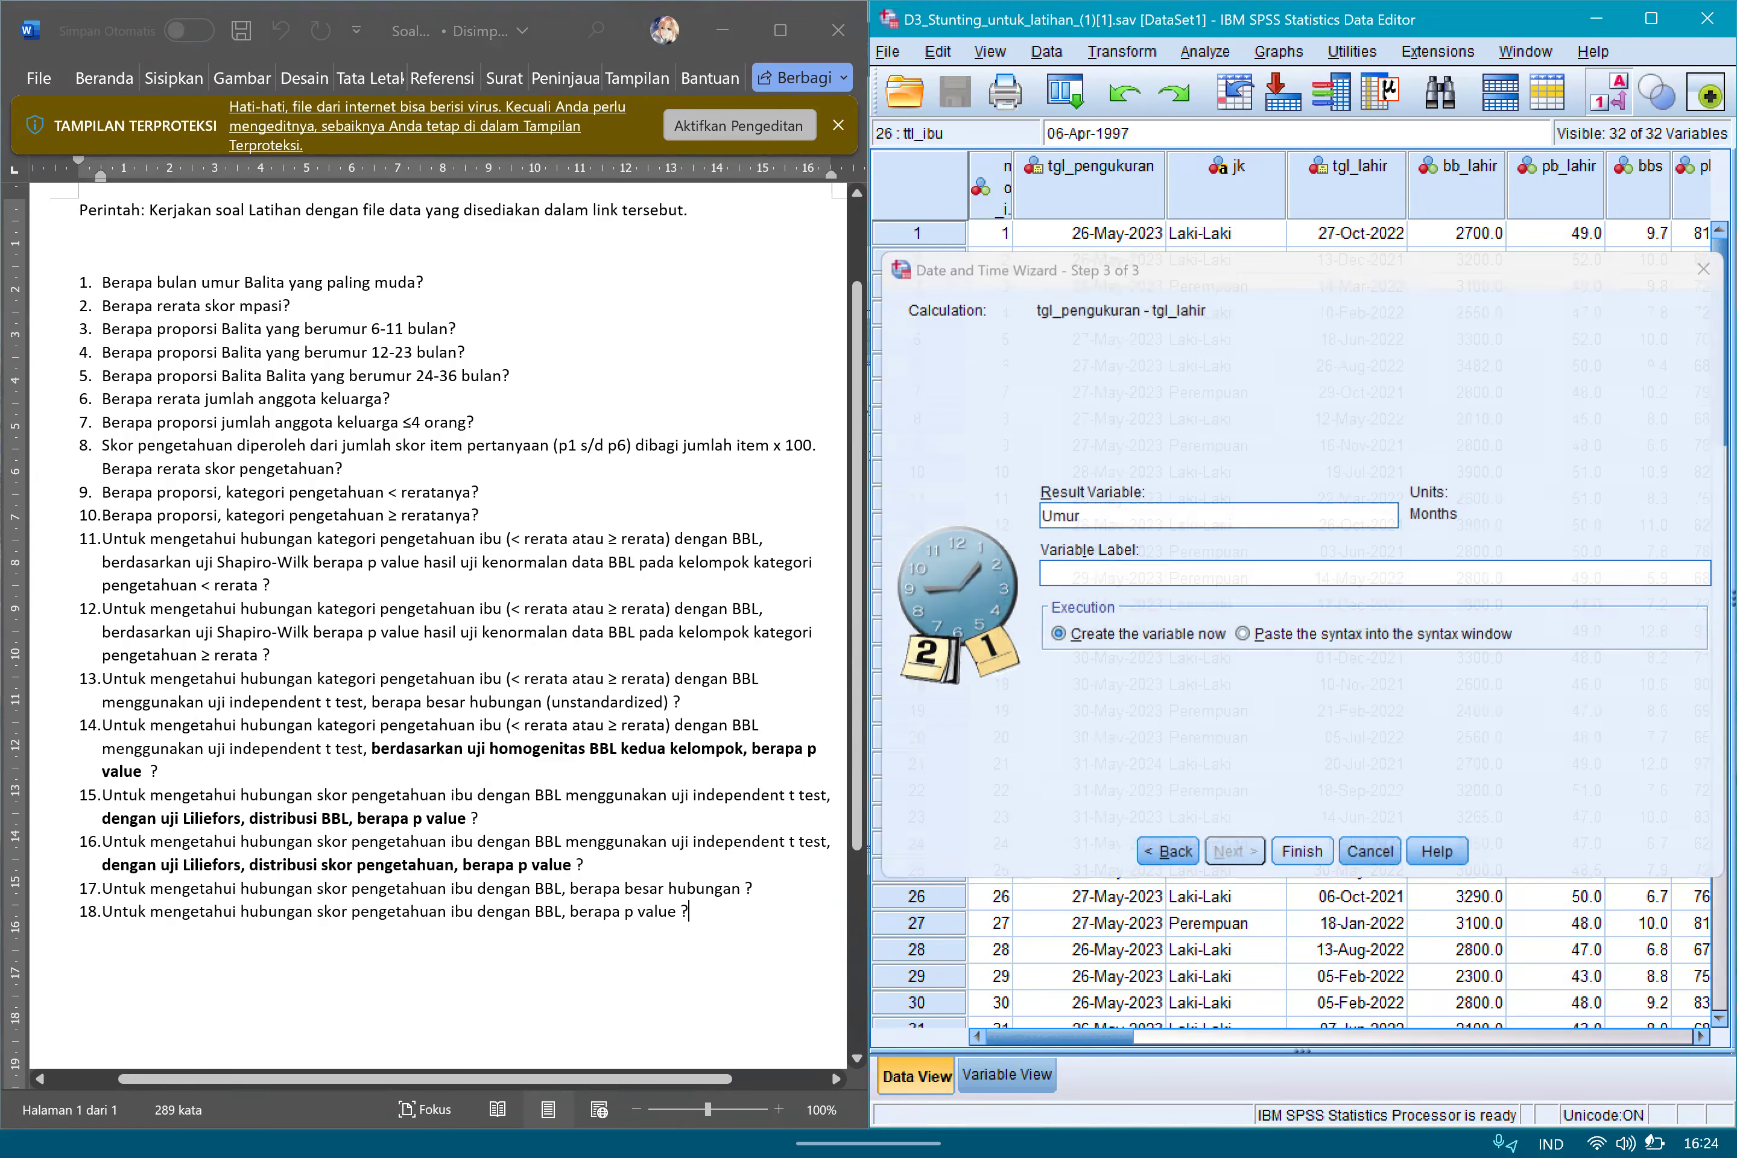
Examine the new Umur variable's definition and its computed values at the end of the dataset.
click(1007, 1074)
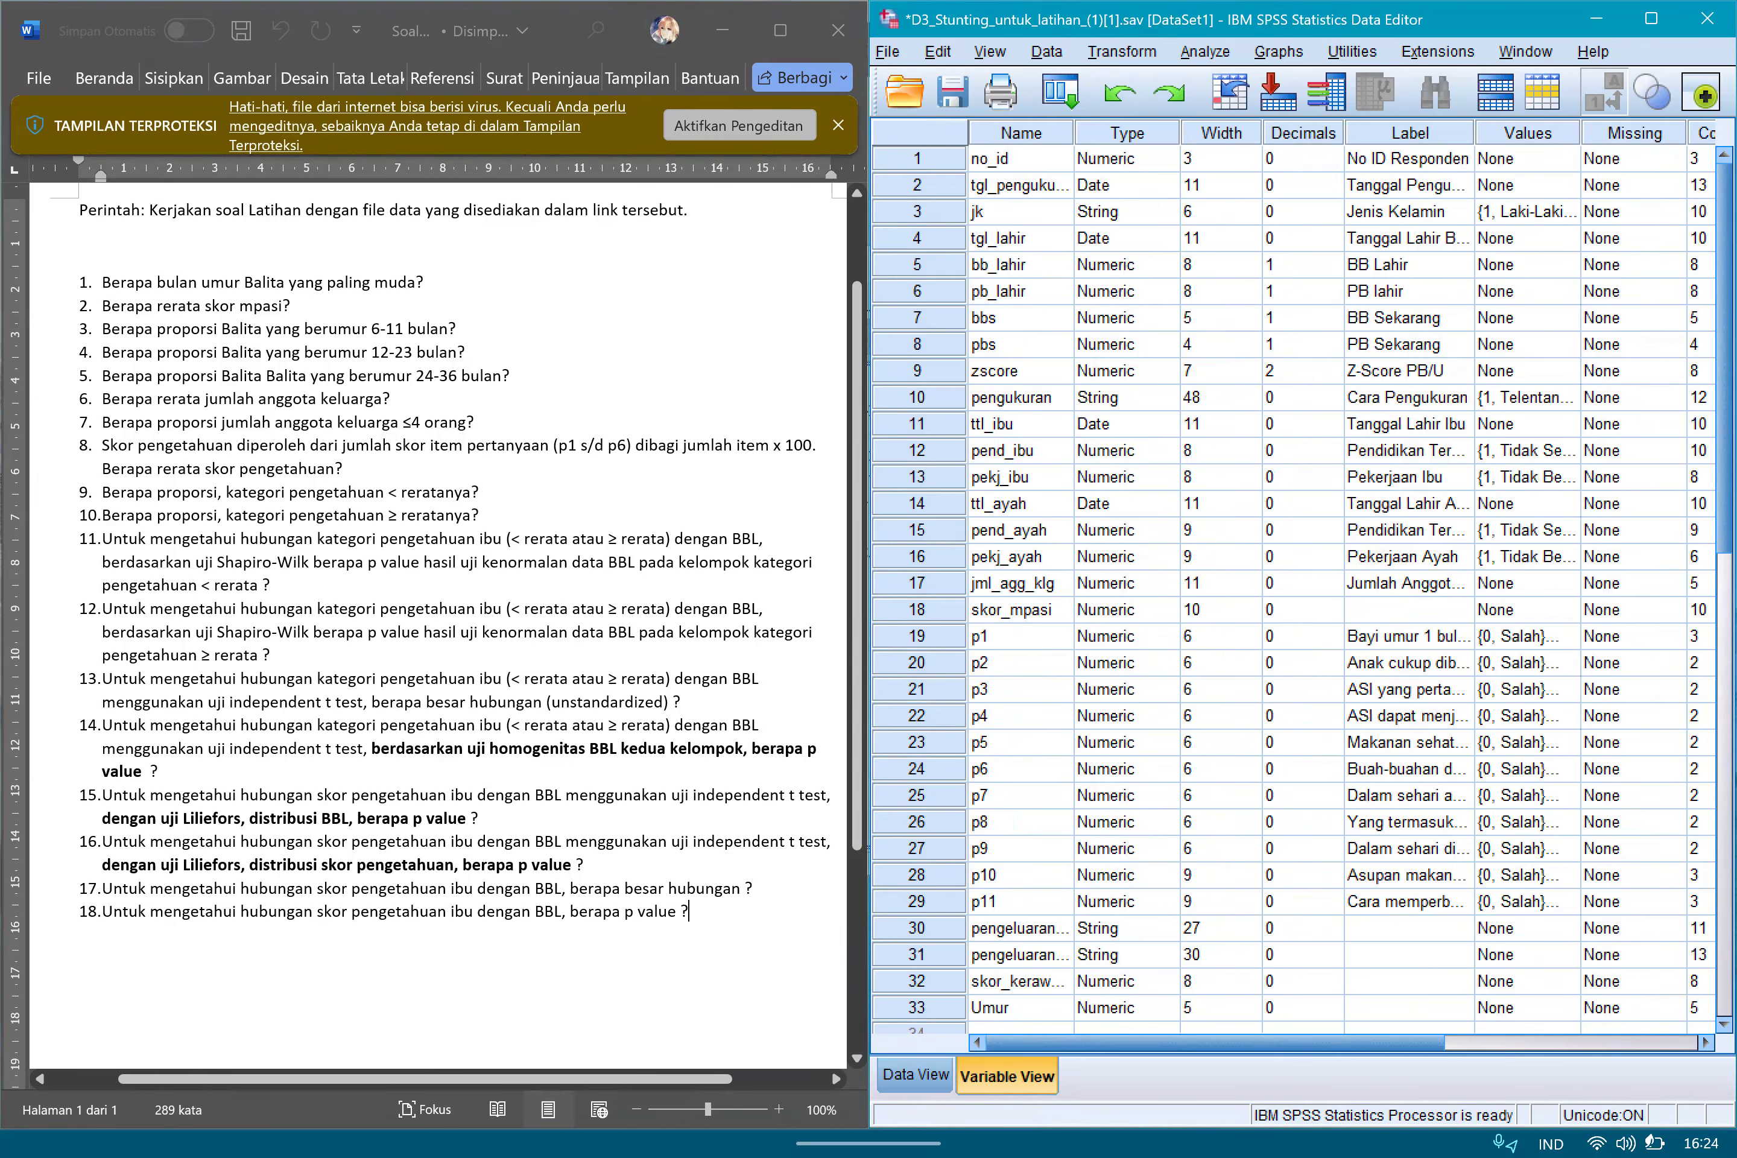
scroll(1294, 590, down, 6)
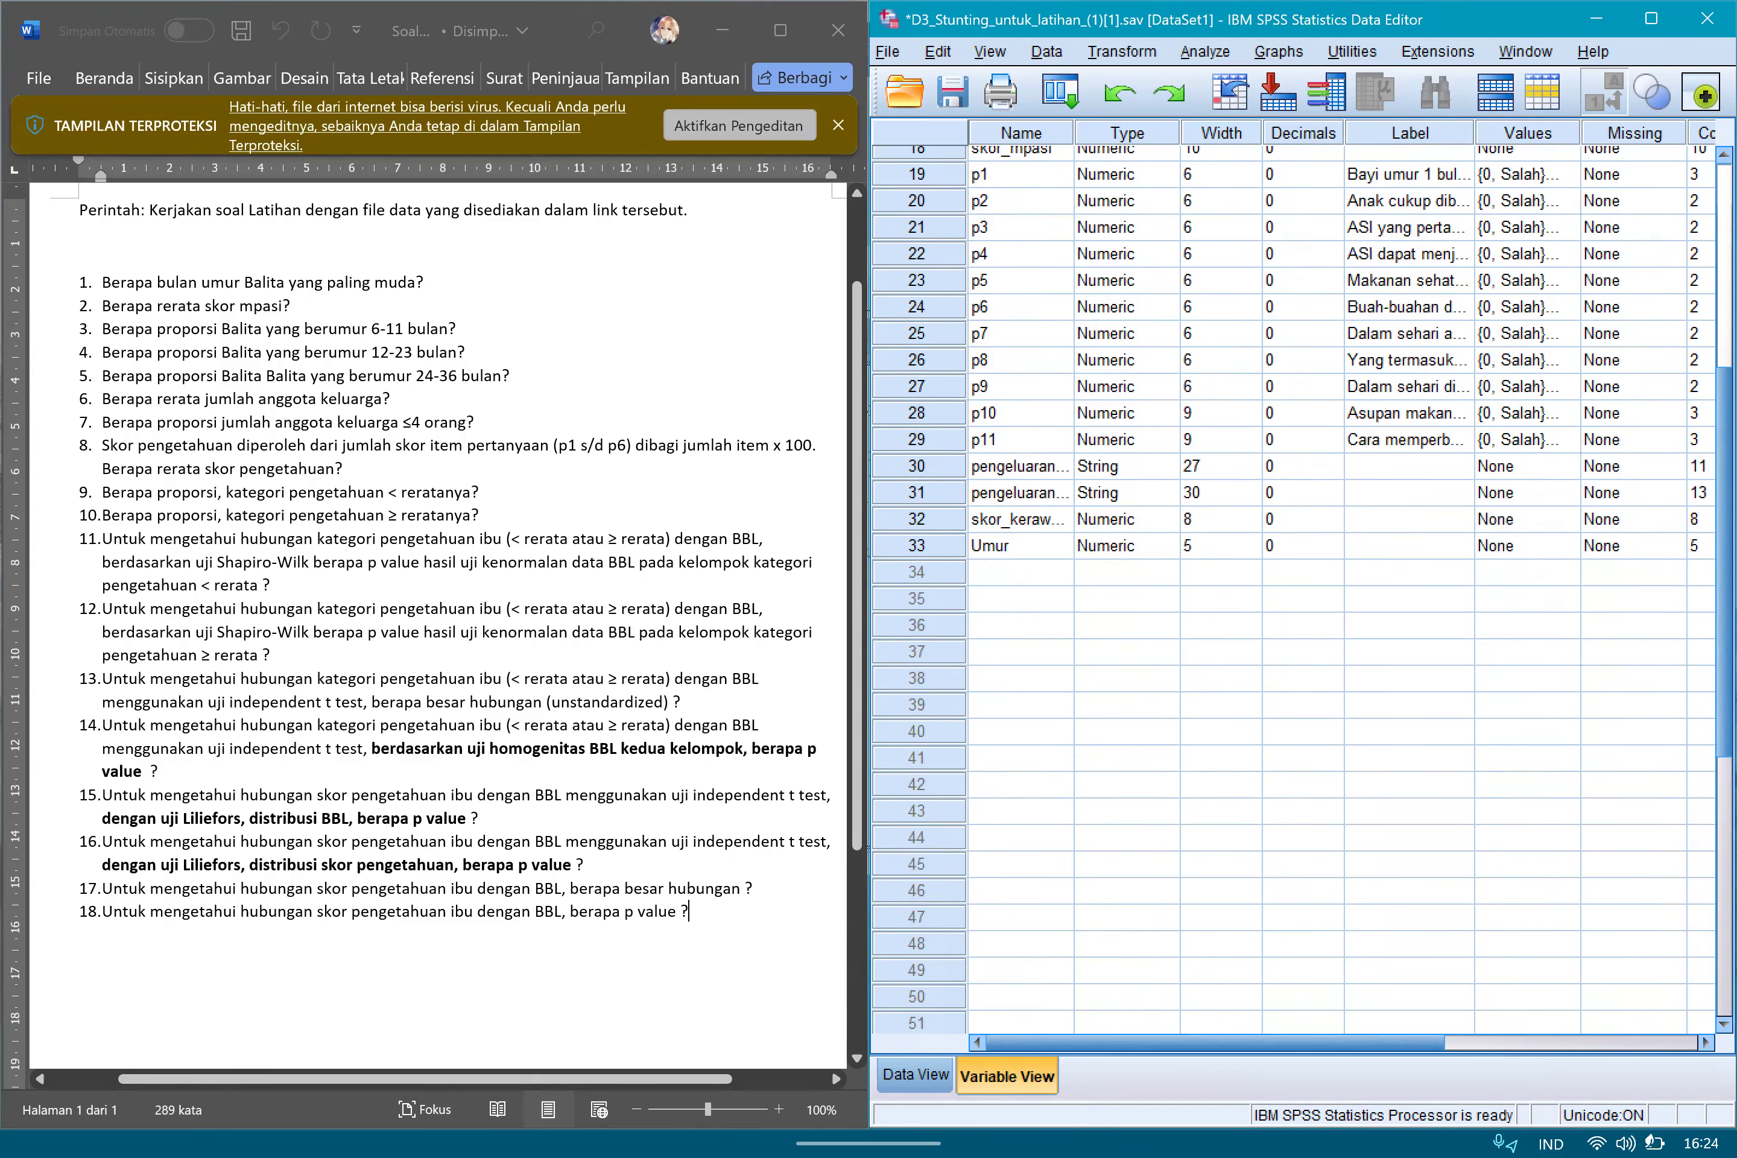
click(1021, 519)
click(1022, 546)
click(918, 546)
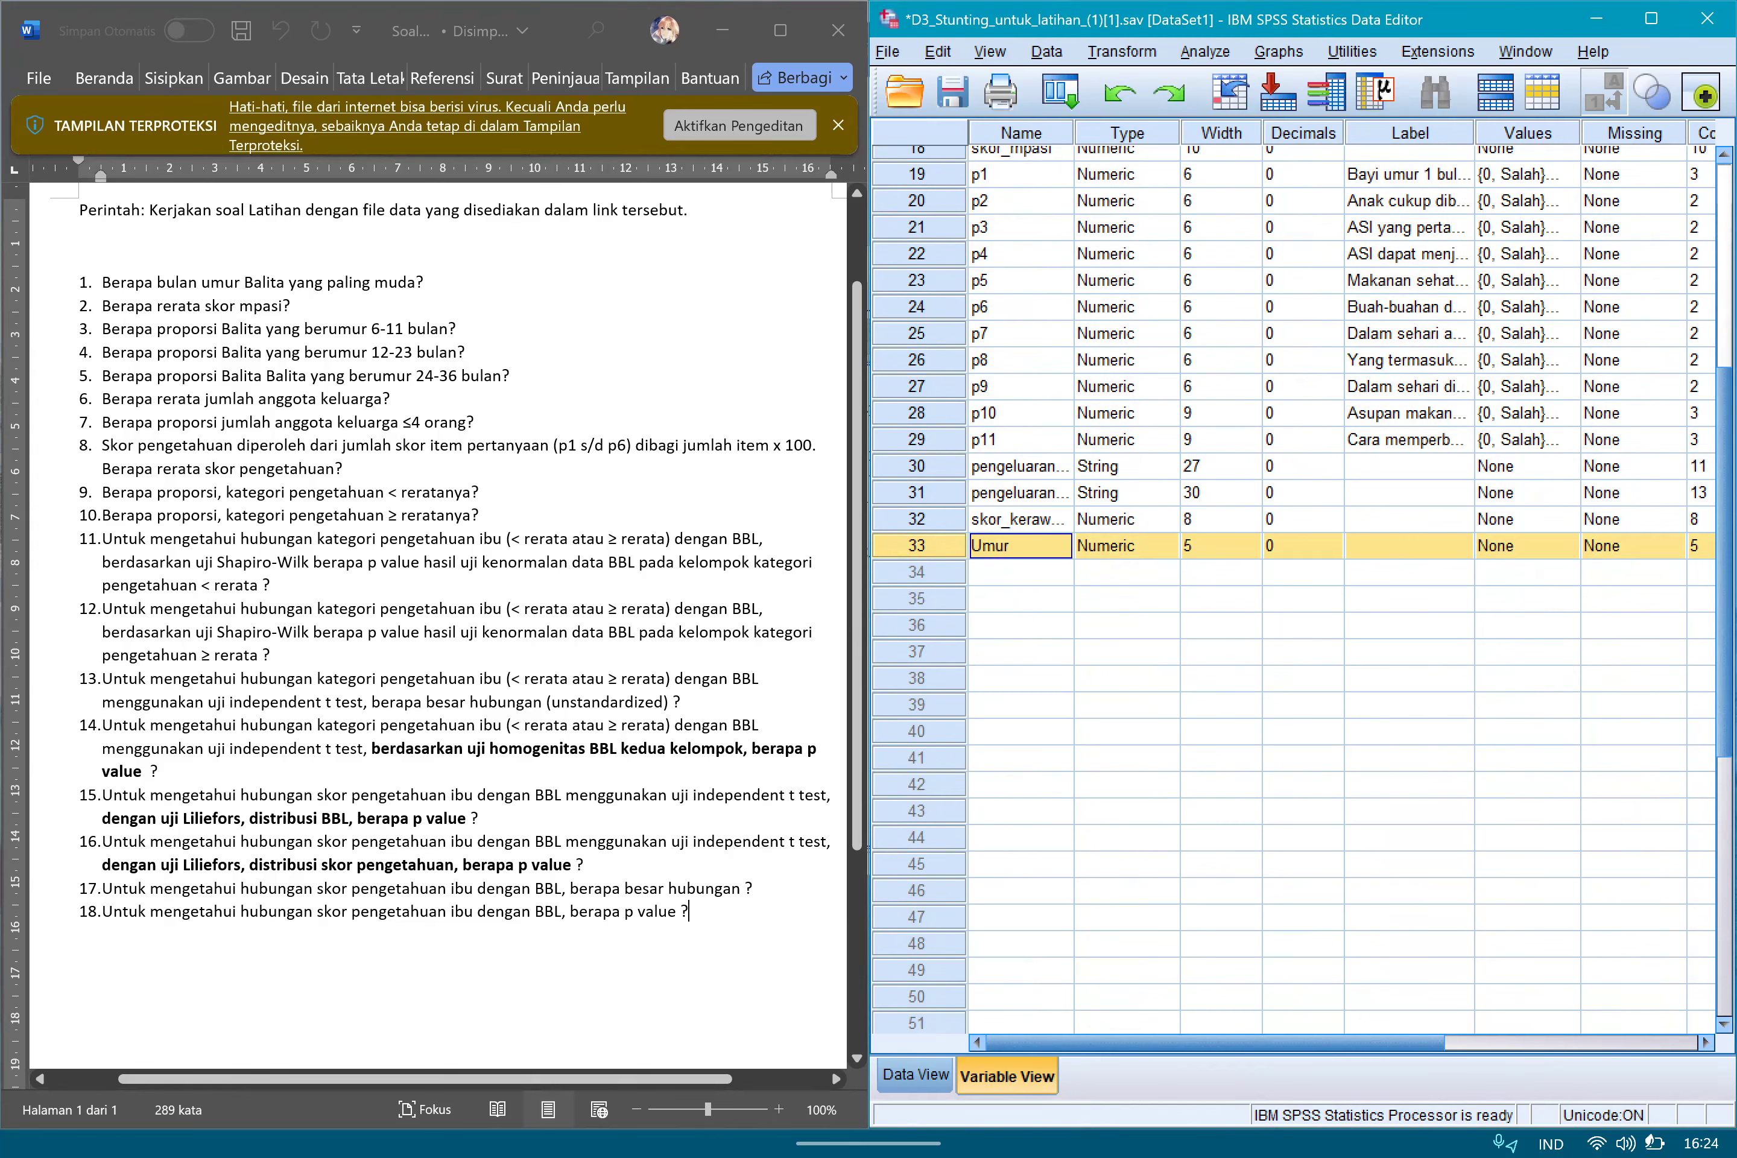
scroll(1341, 586, right, 5)
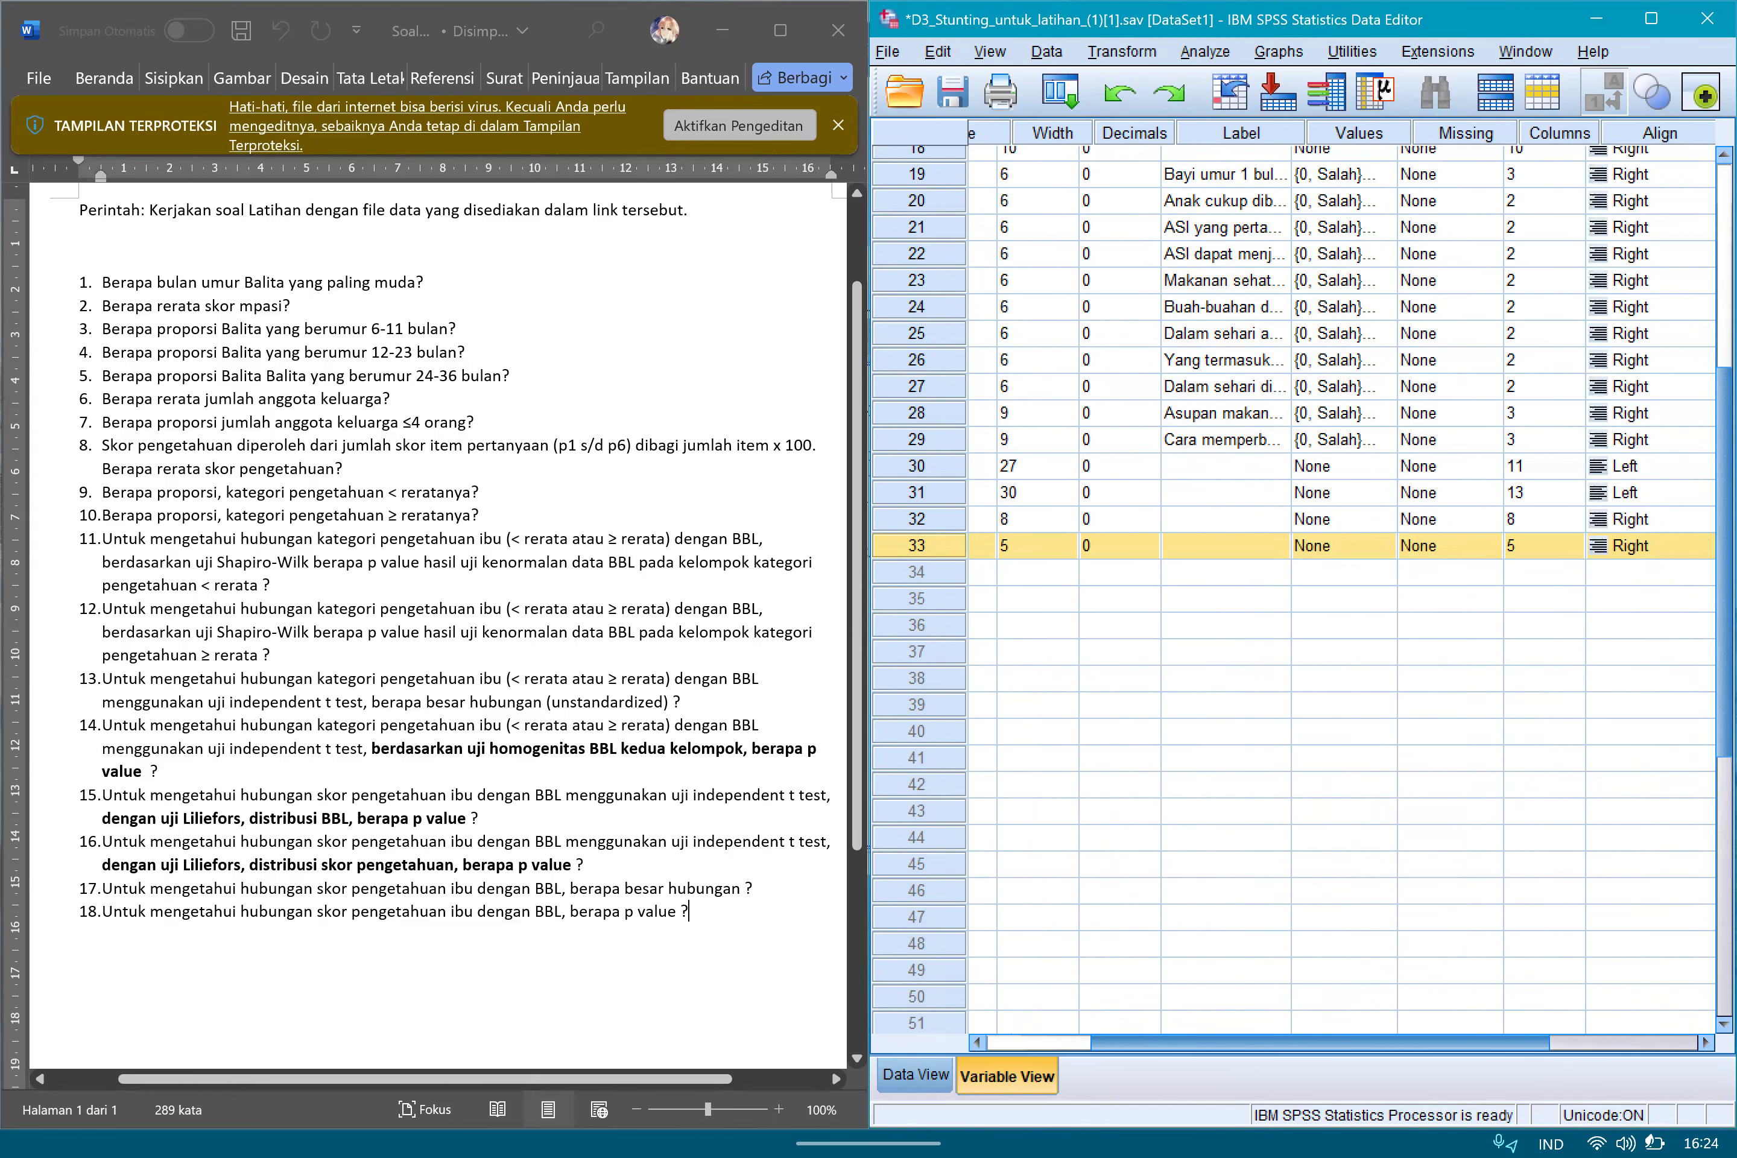
scroll(1341, 587, left, 5)
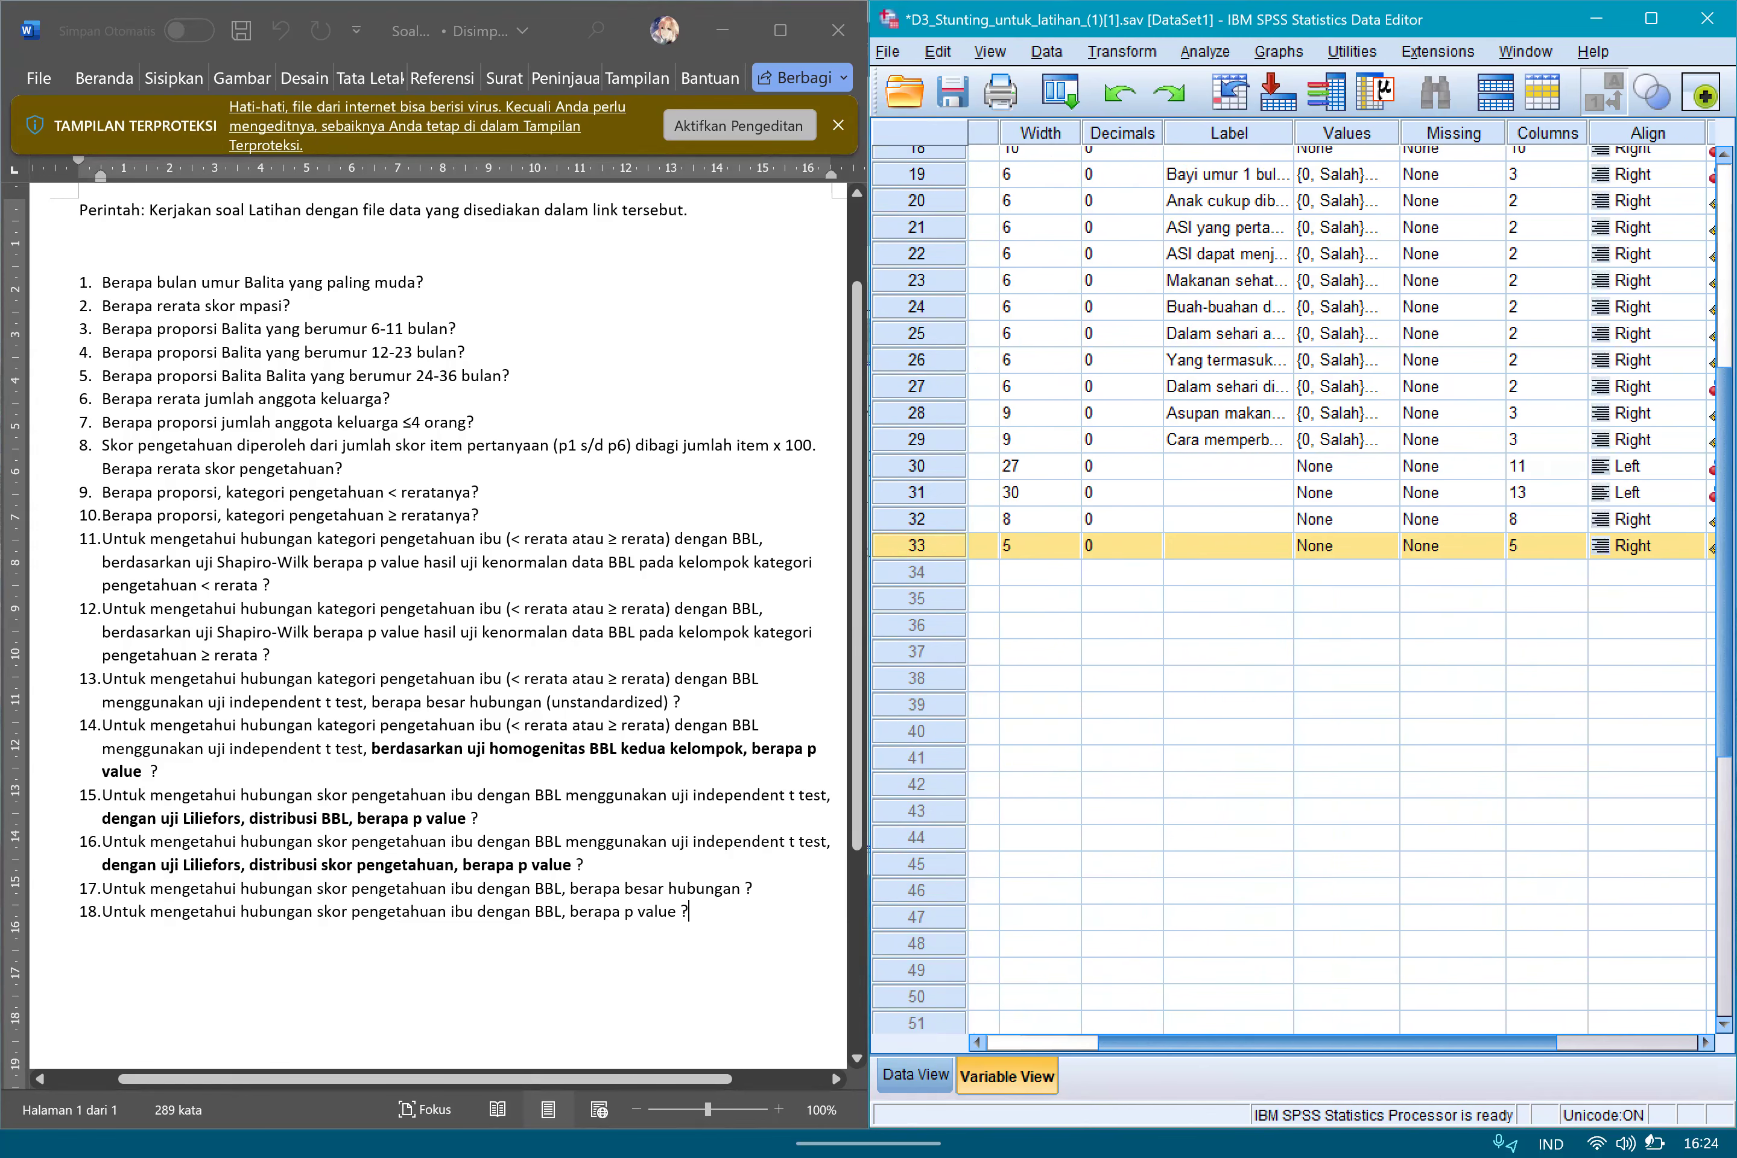
click(916, 1075)
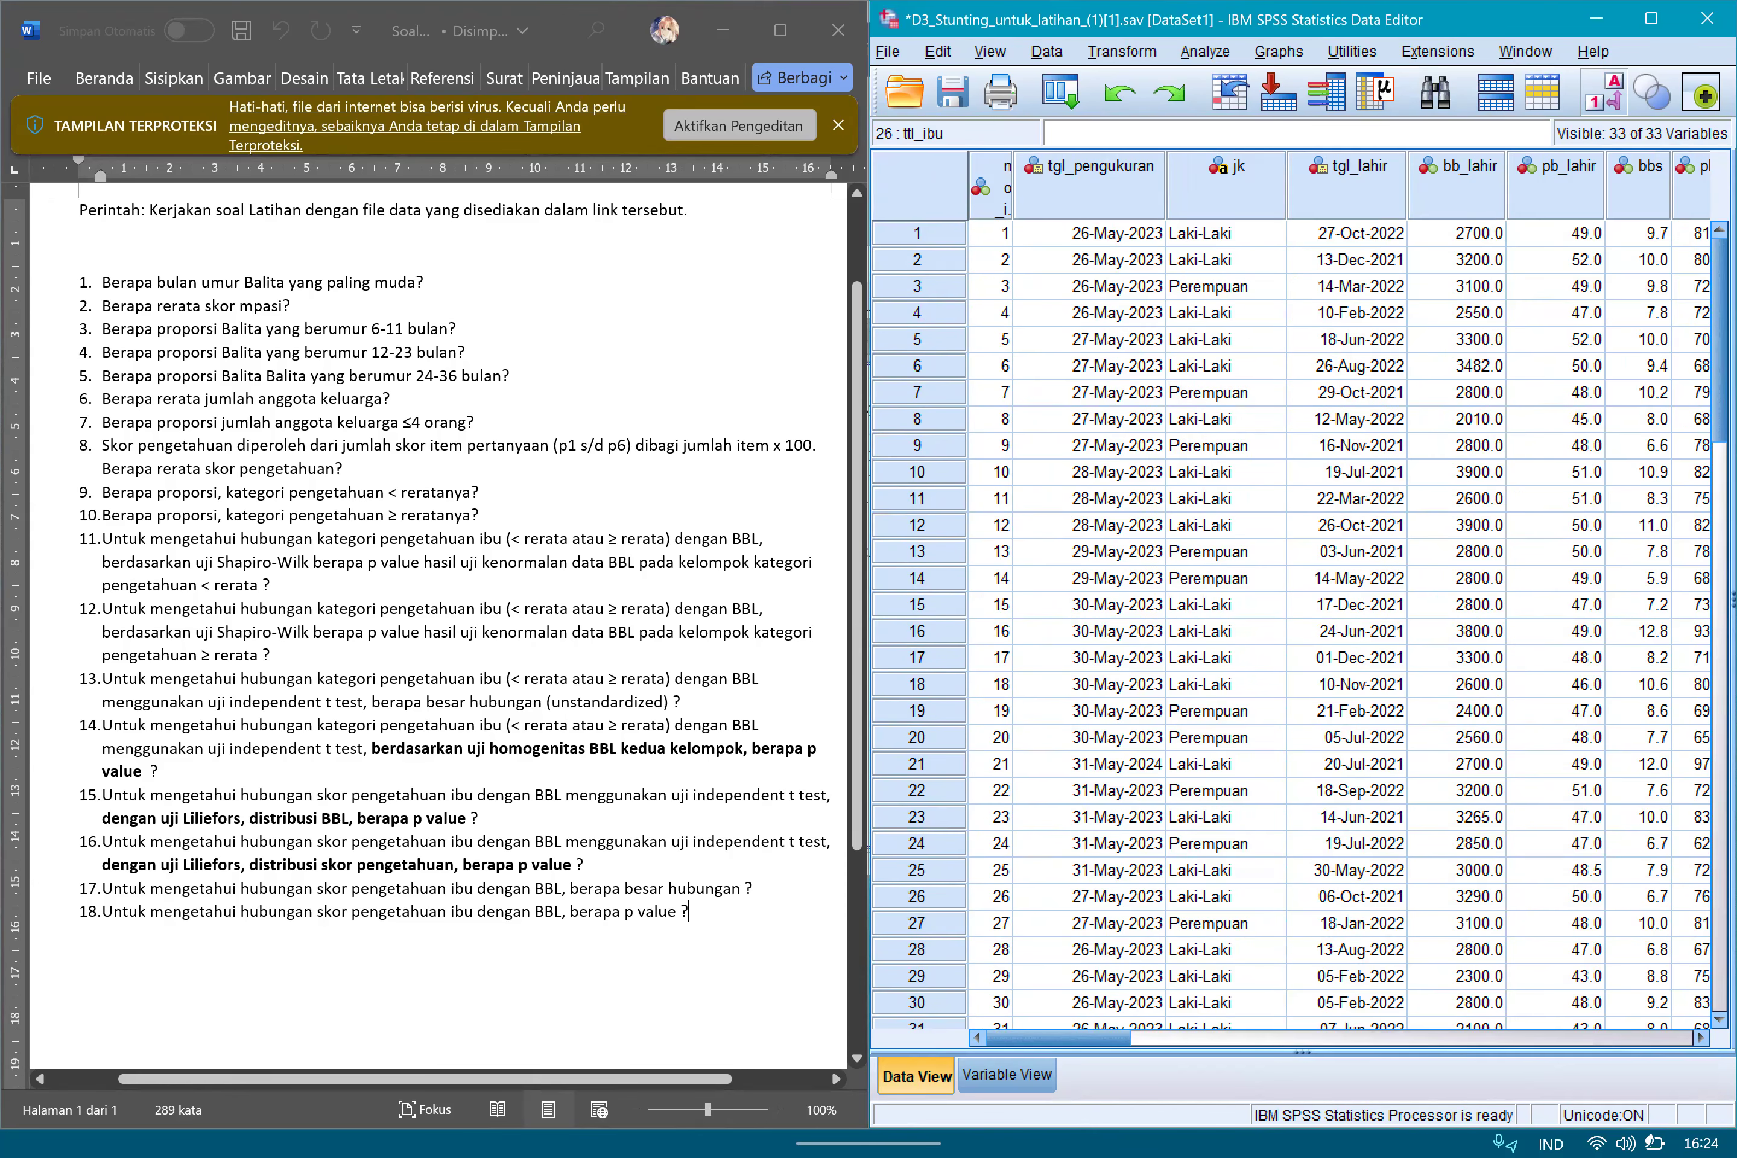
scroll(1341, 586, right, 10)
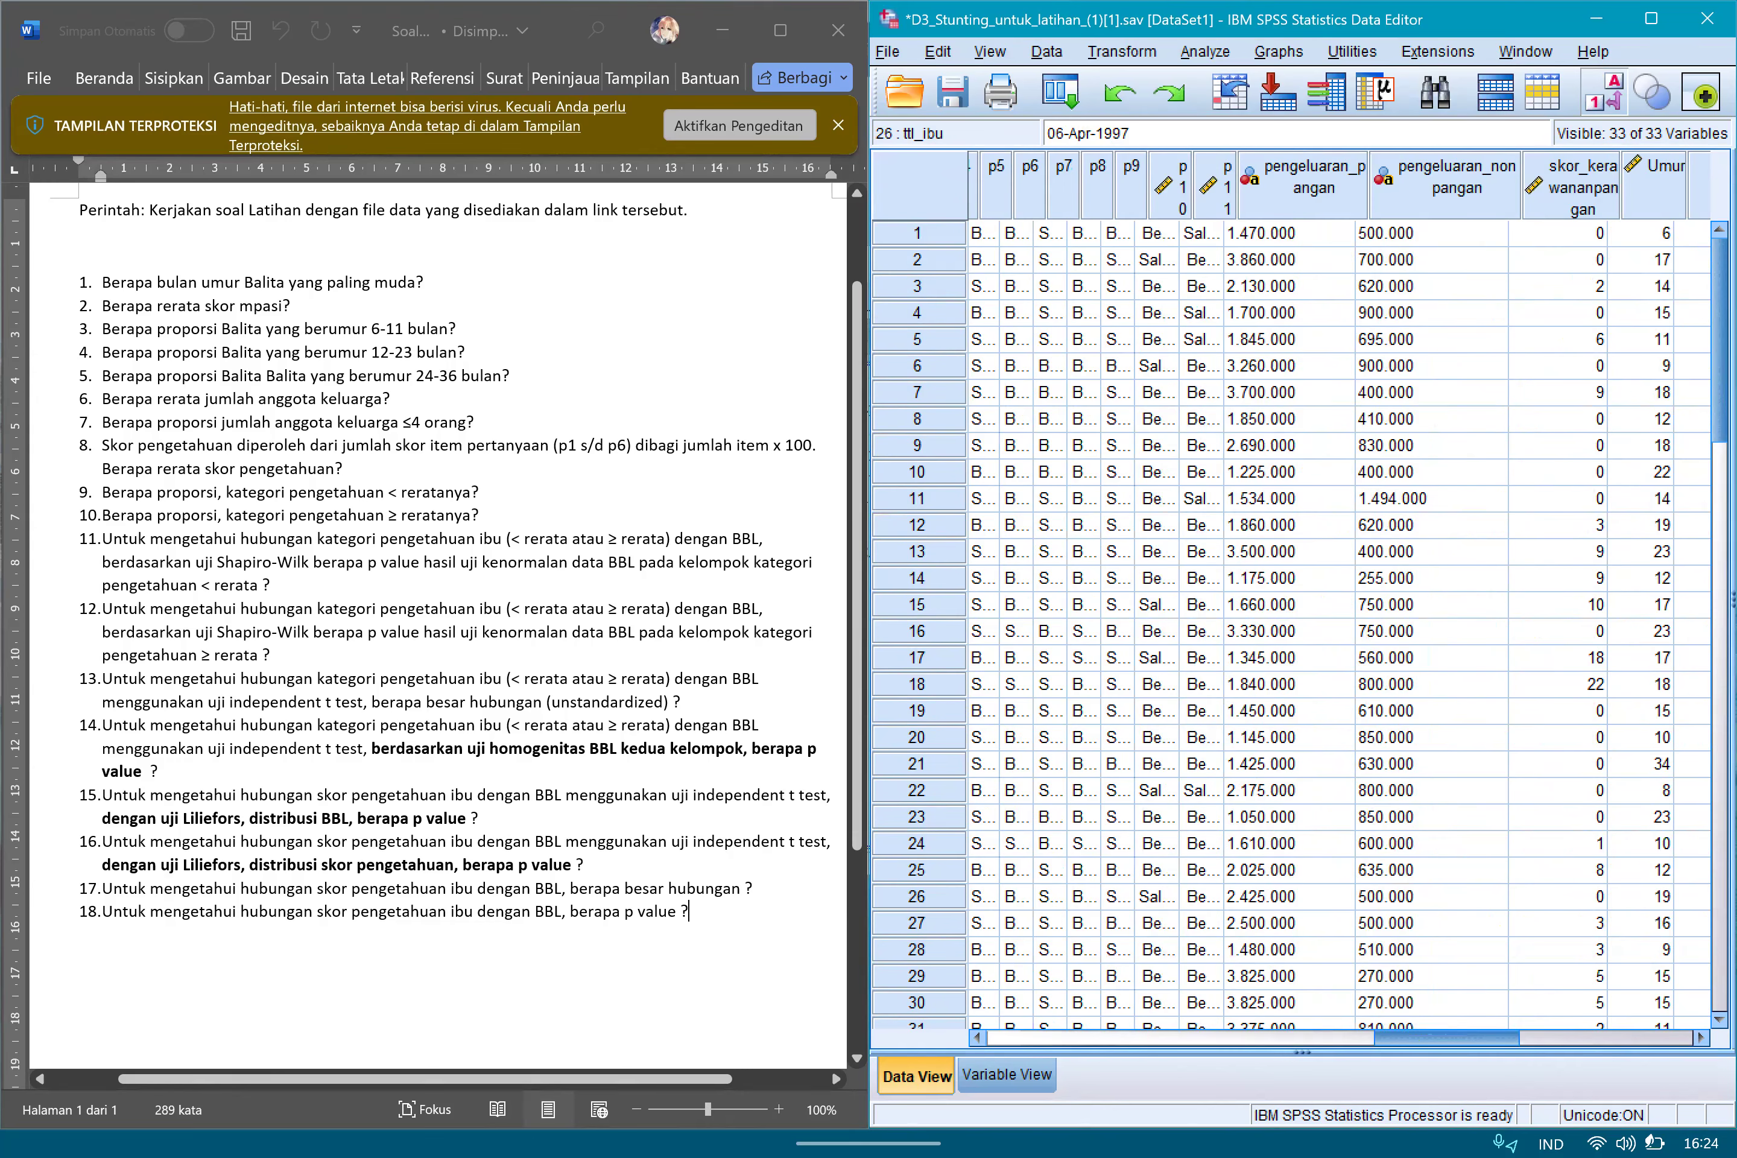
scroll(1341, 587, right, 3)
Sort the cases in ascending order of Umur and select the first case's age value.
click(1349, 179)
click(1516, 499)
click(1349, 179)
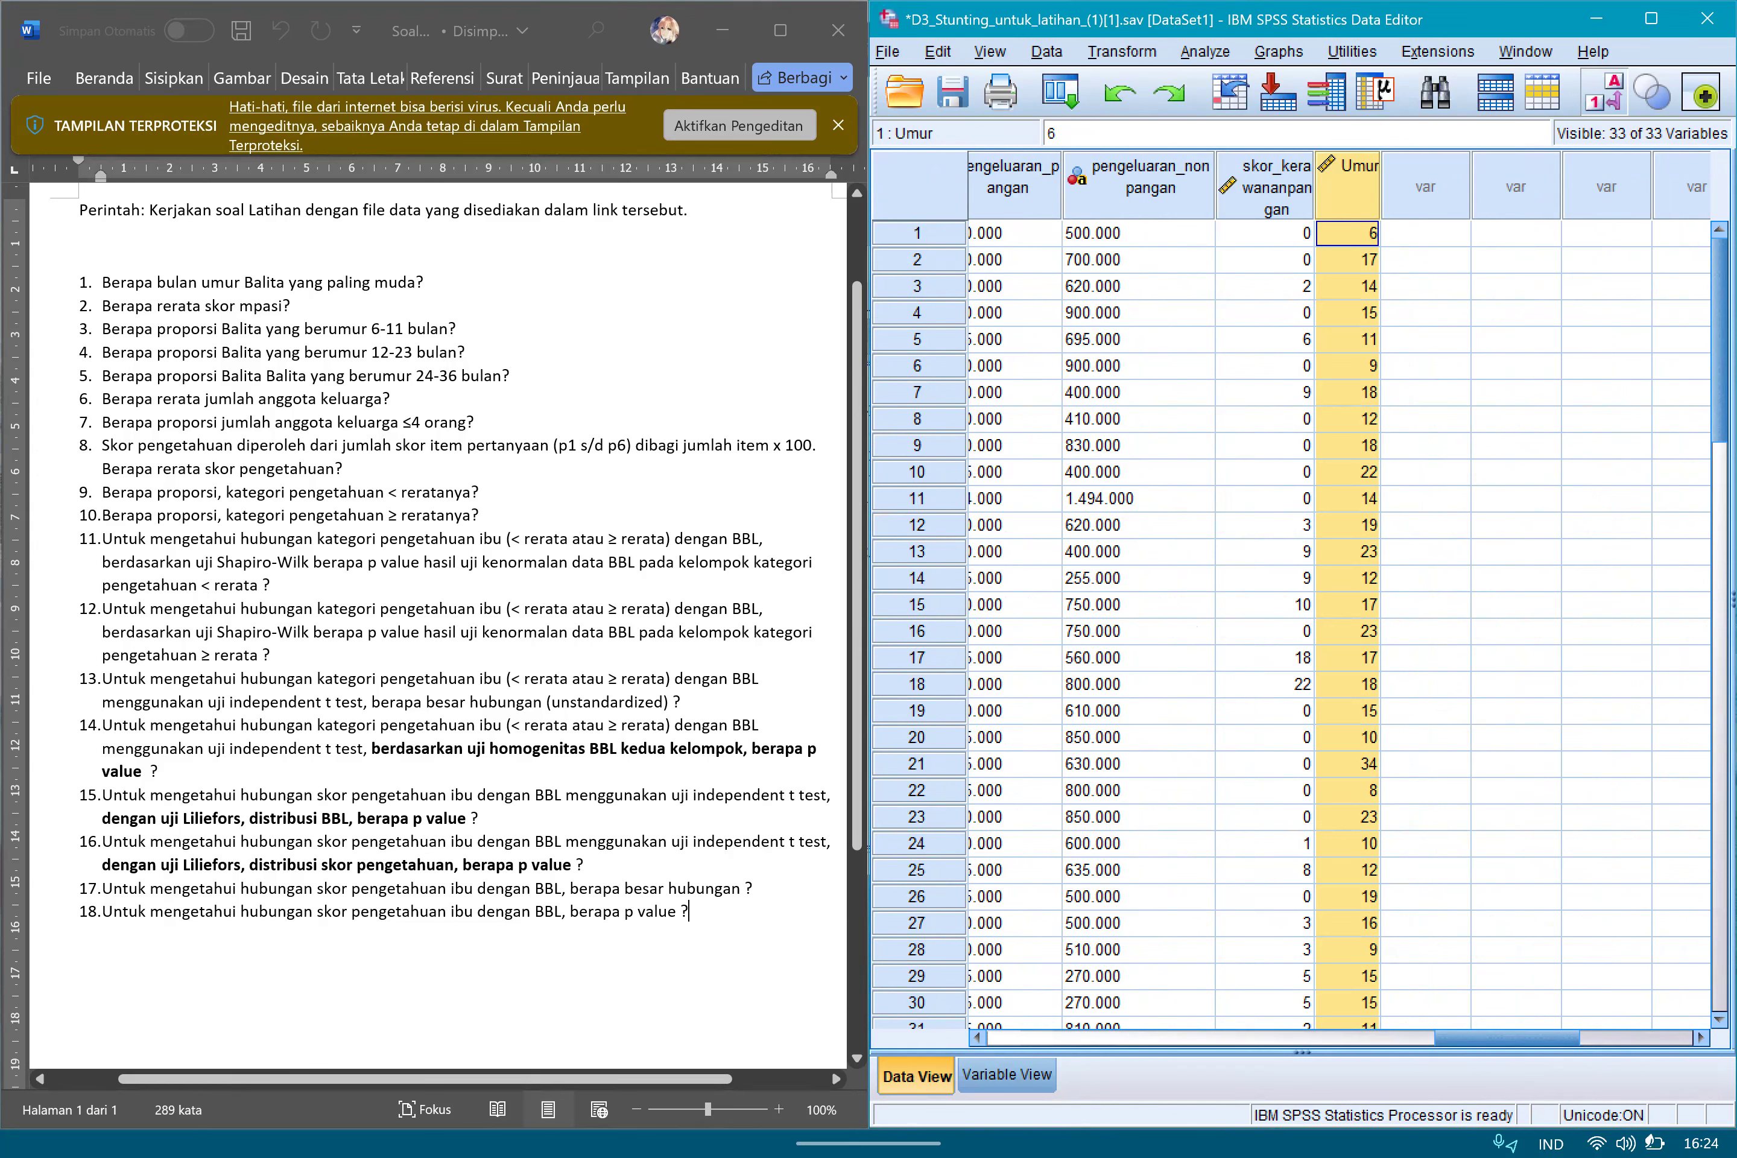
right_click(1356, 200)
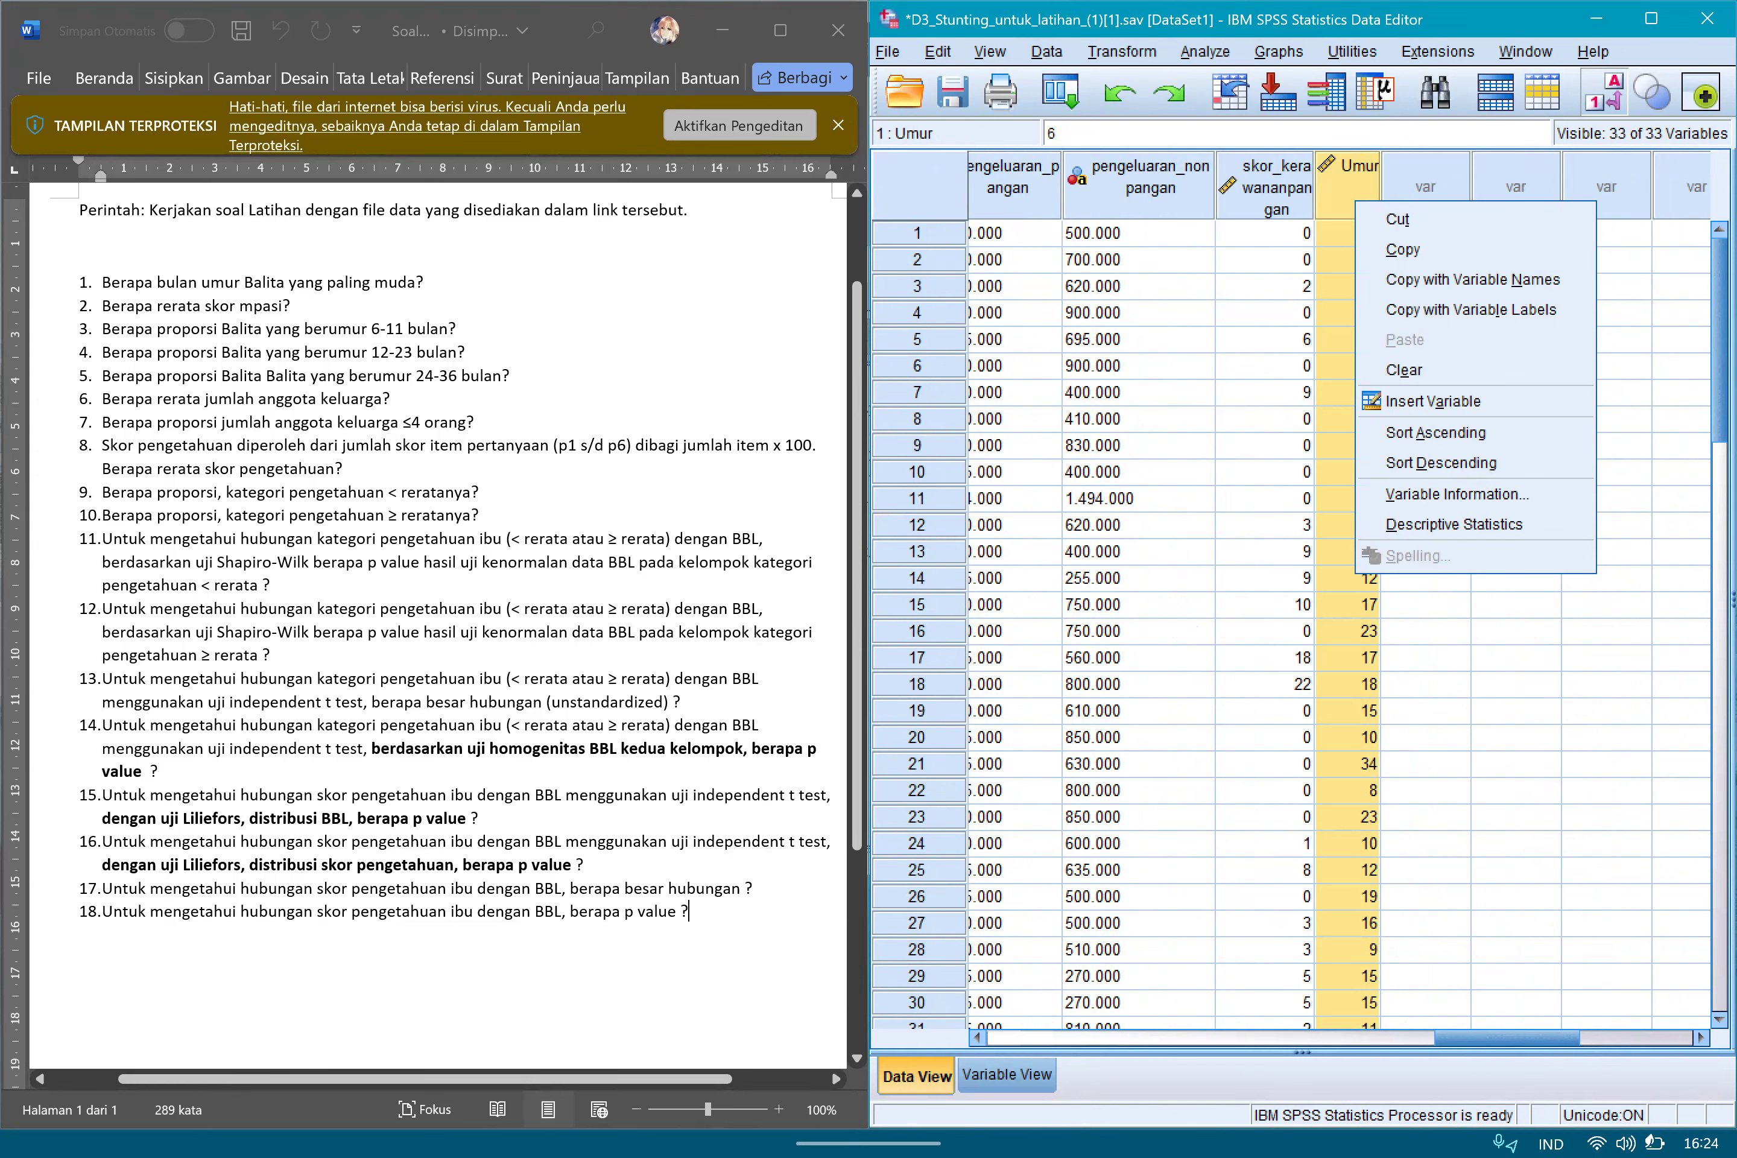
click(1435, 433)
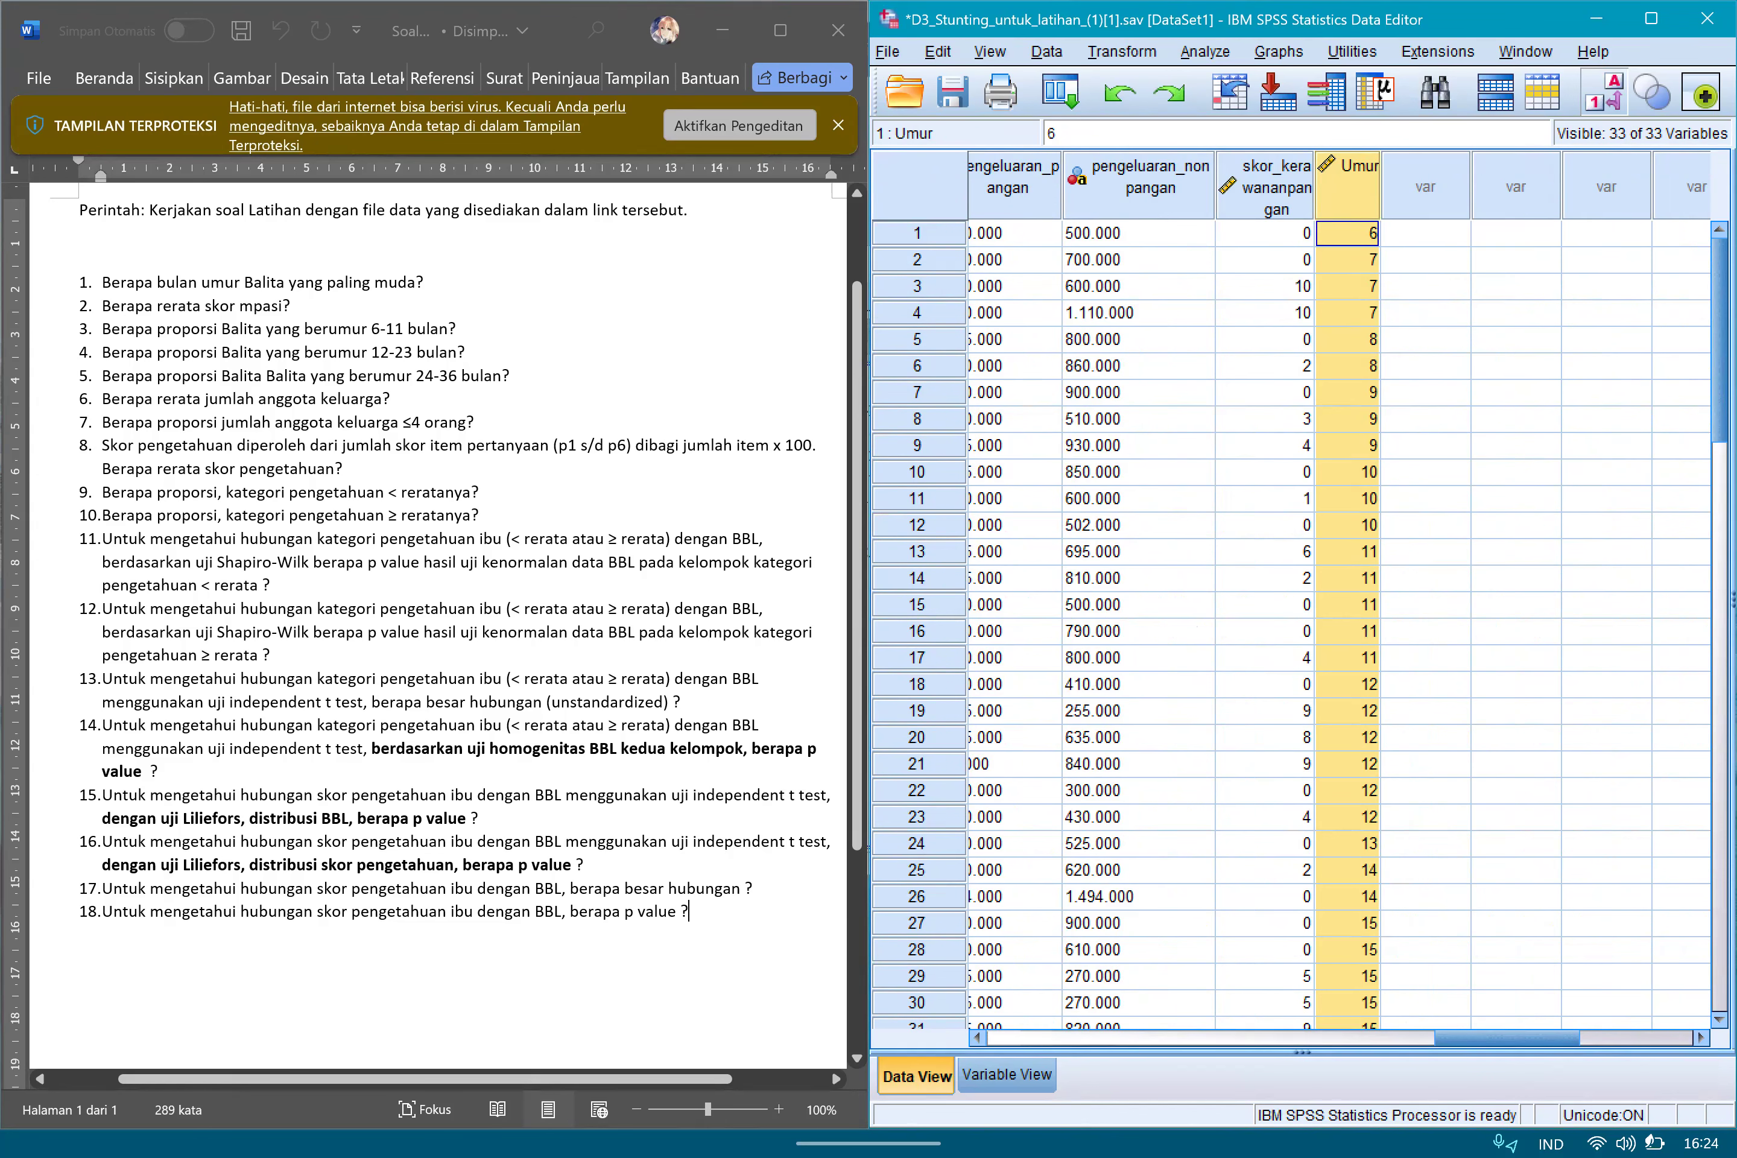
click(1426, 472)
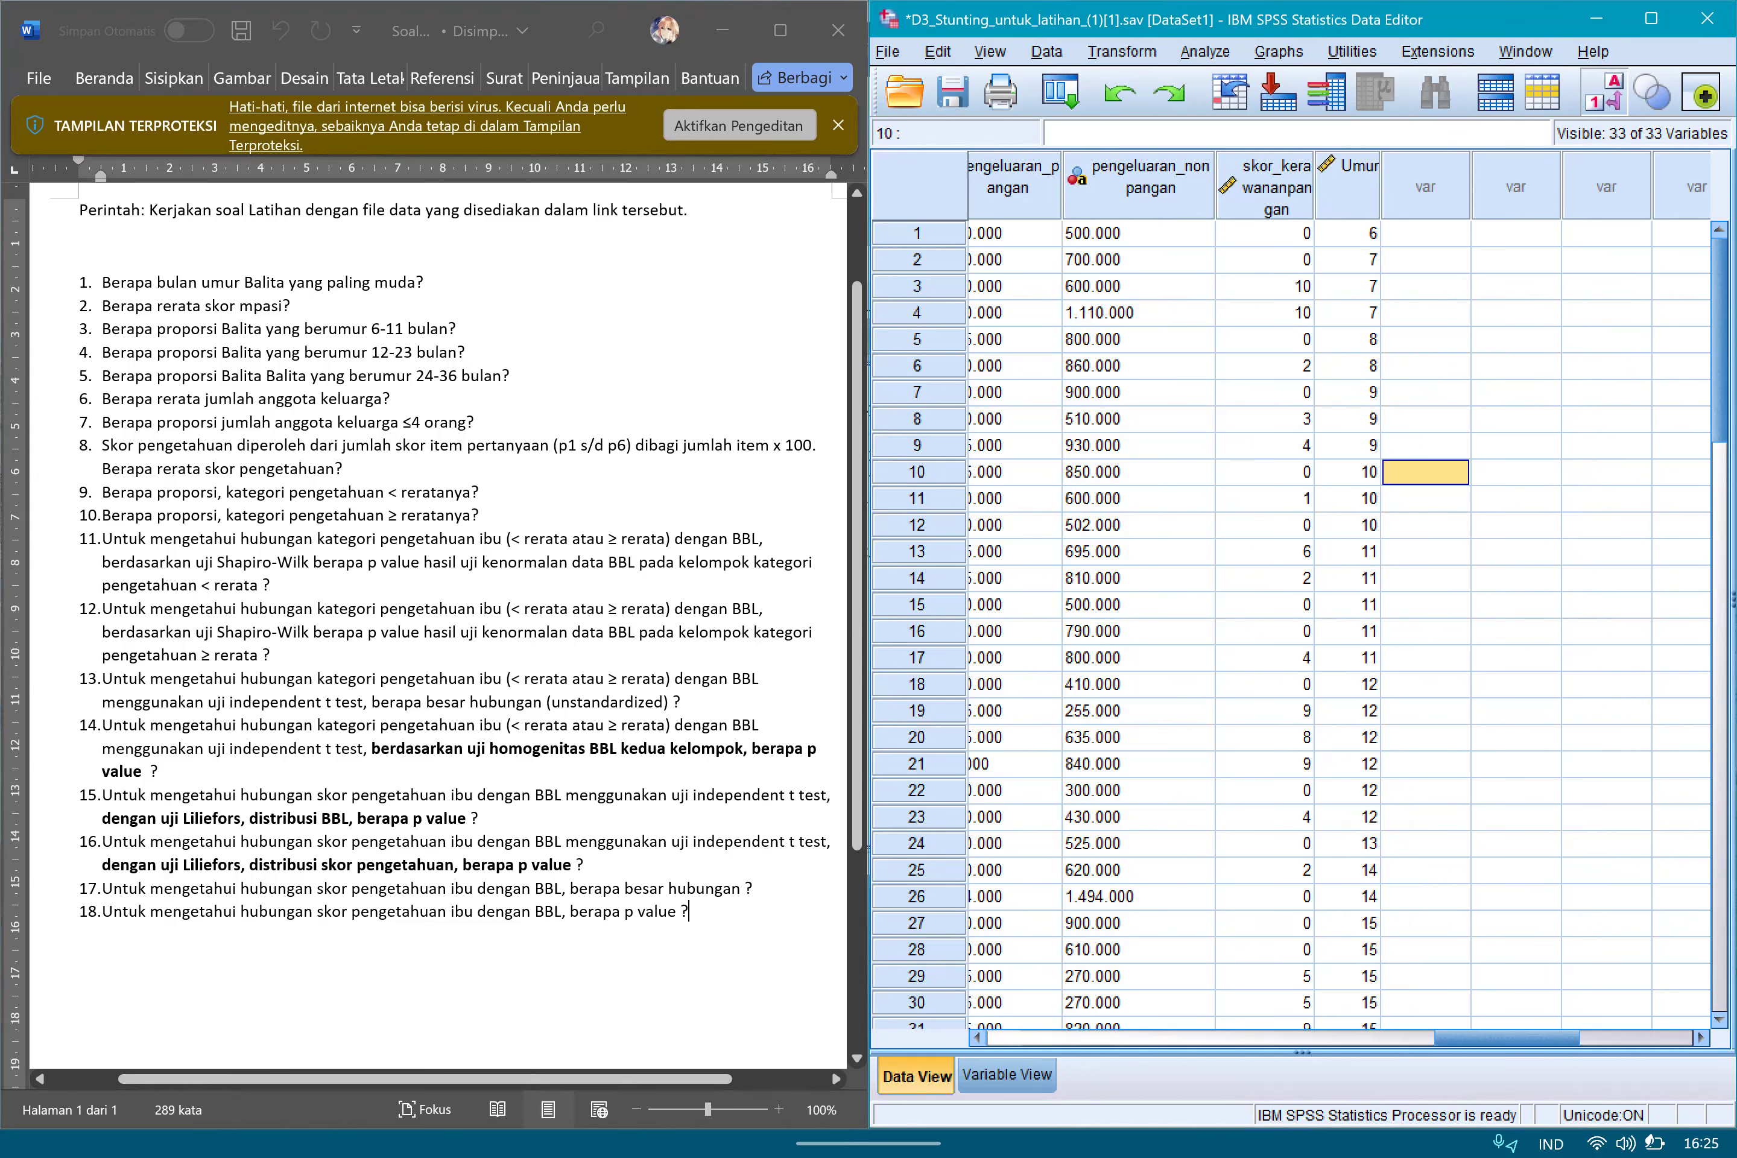
click(1347, 234)
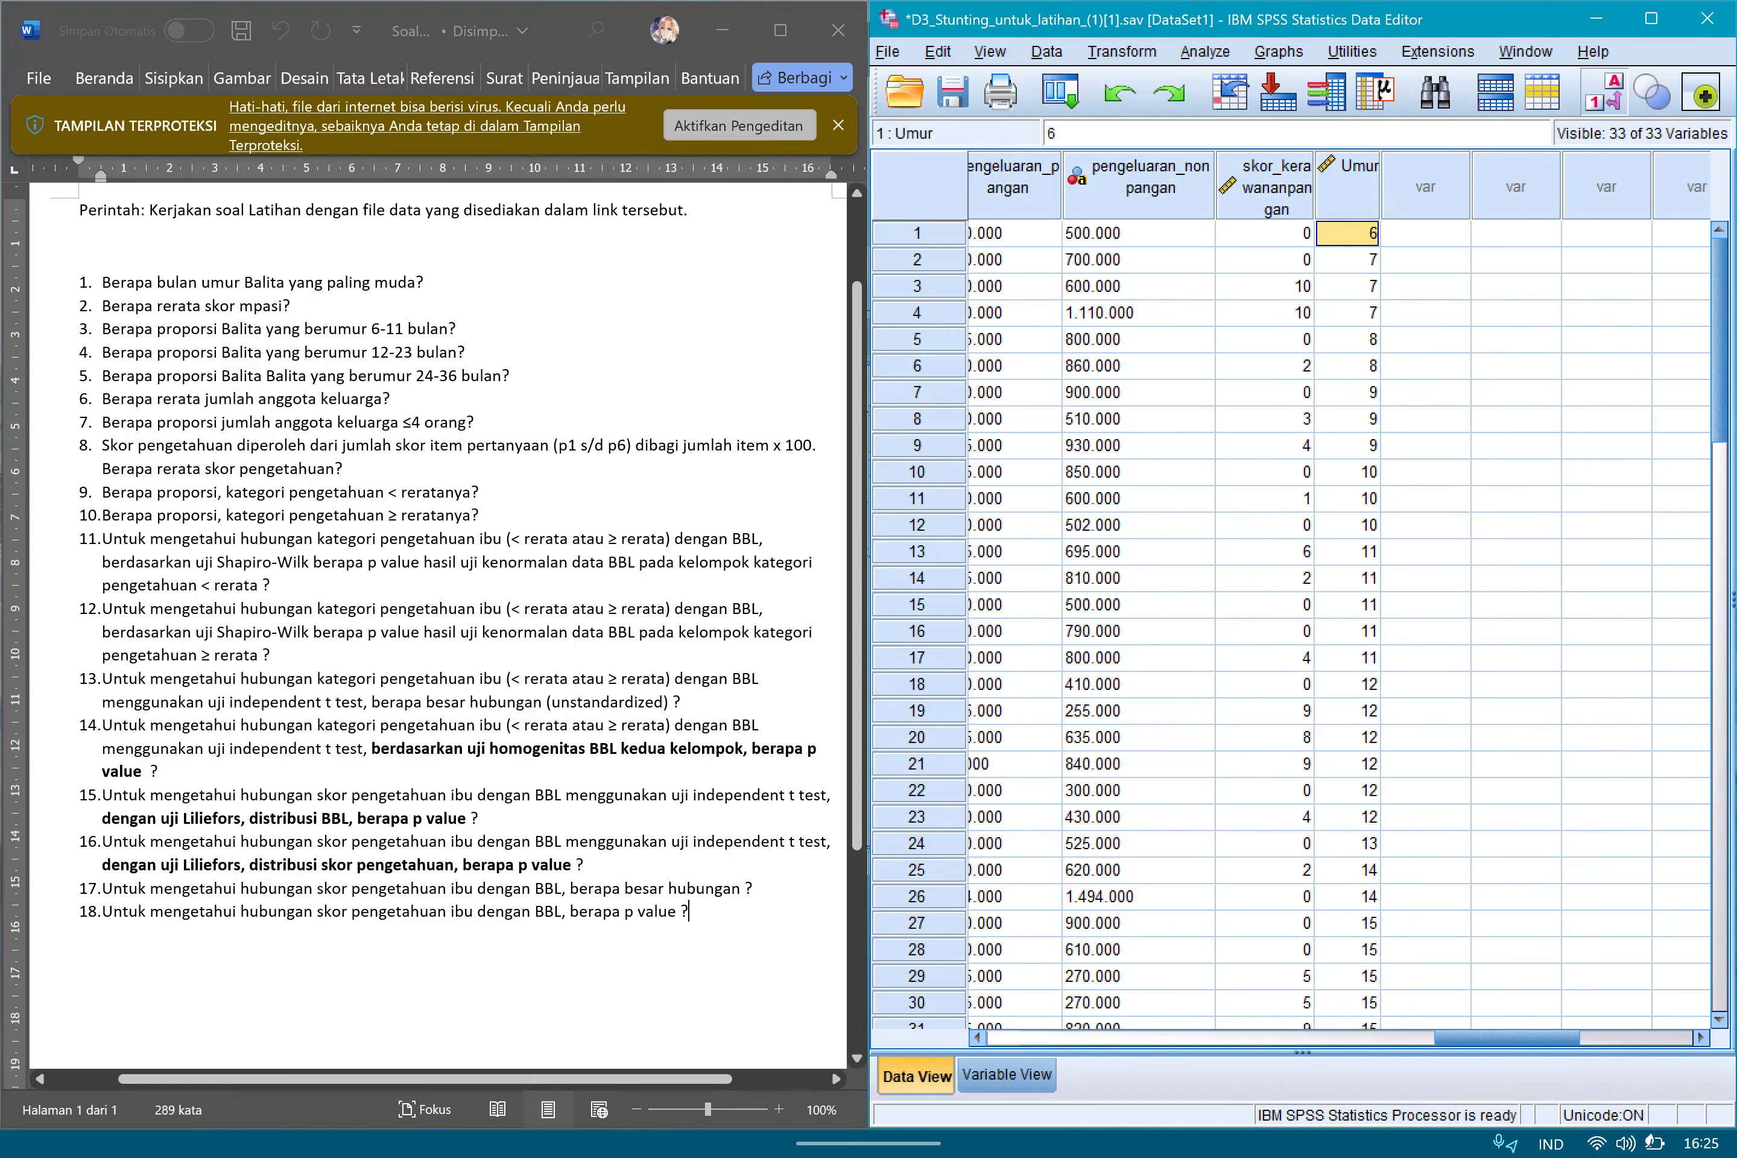
Handwrite the answer 6 beside question 1 about the youngest child's age in months.
click(428, 282)
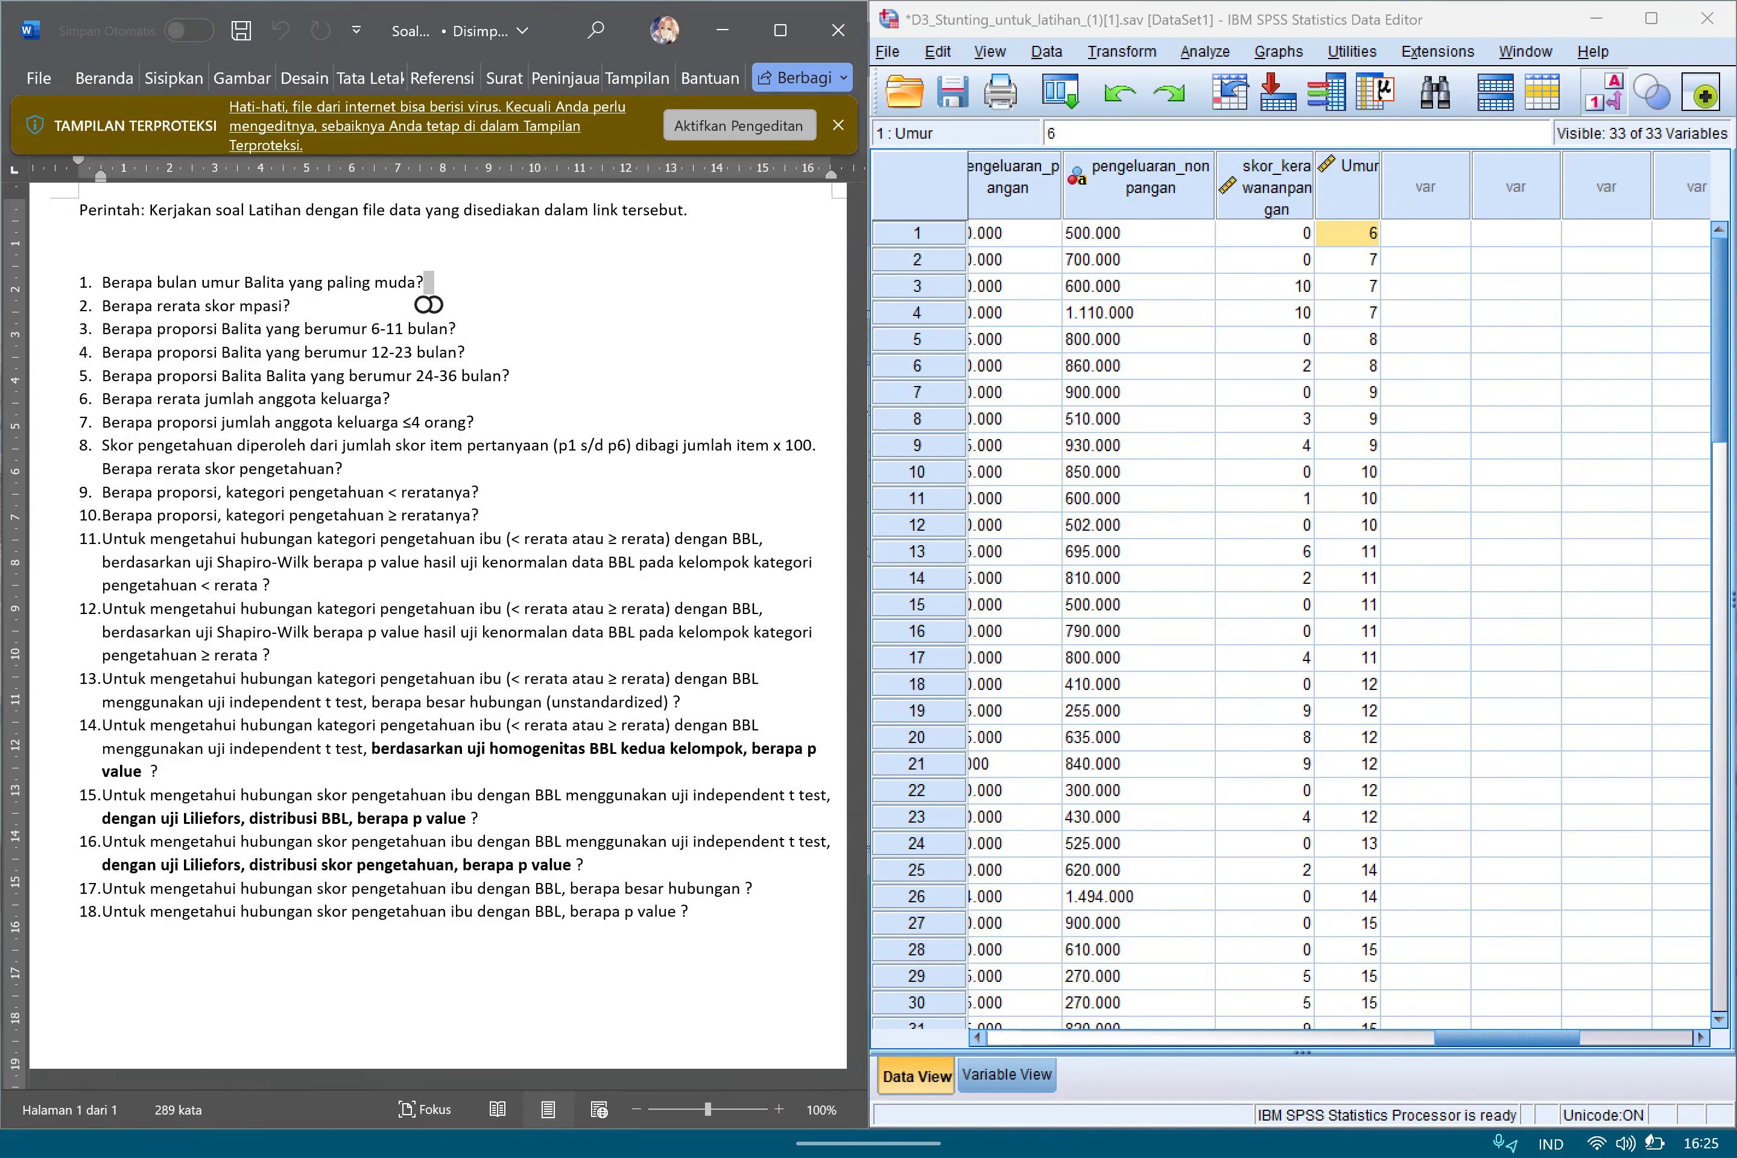
key(Return)
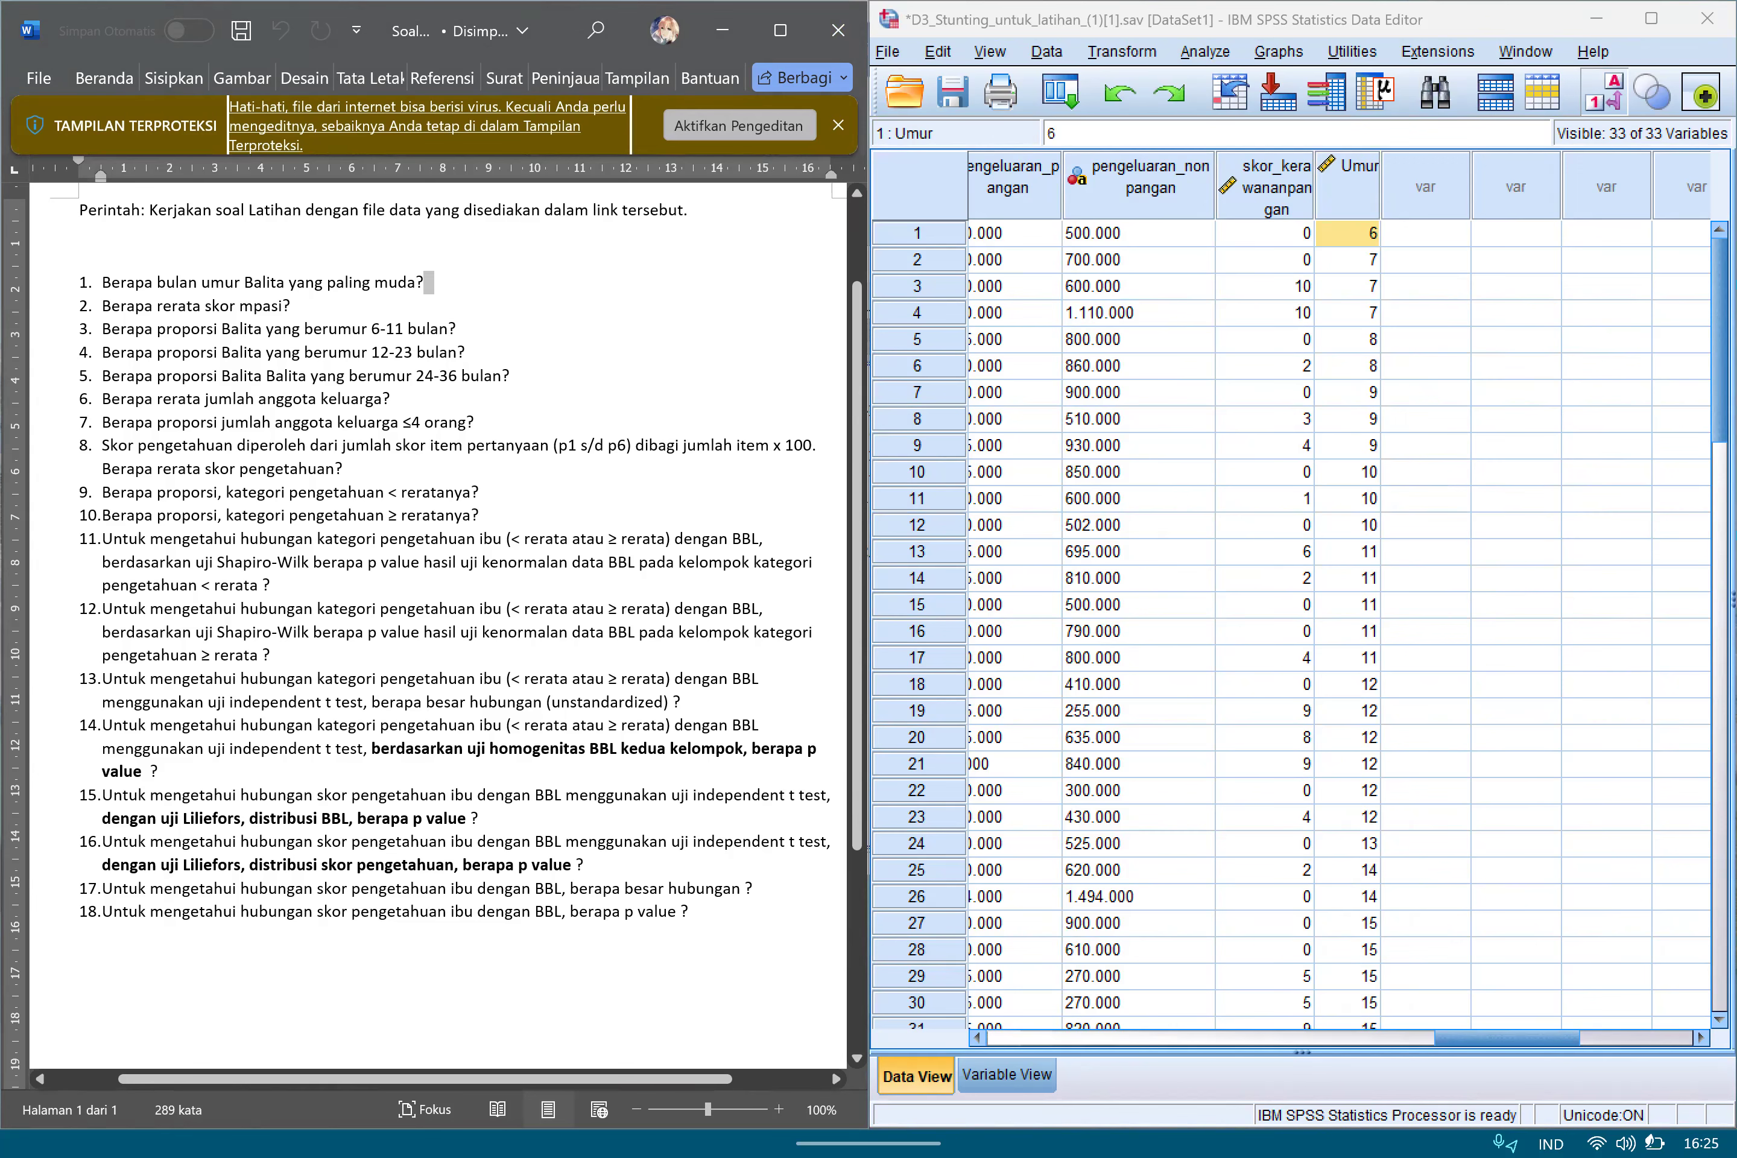
scroll(438, 628, down, 1)
scroll(438, 628, up, 1)
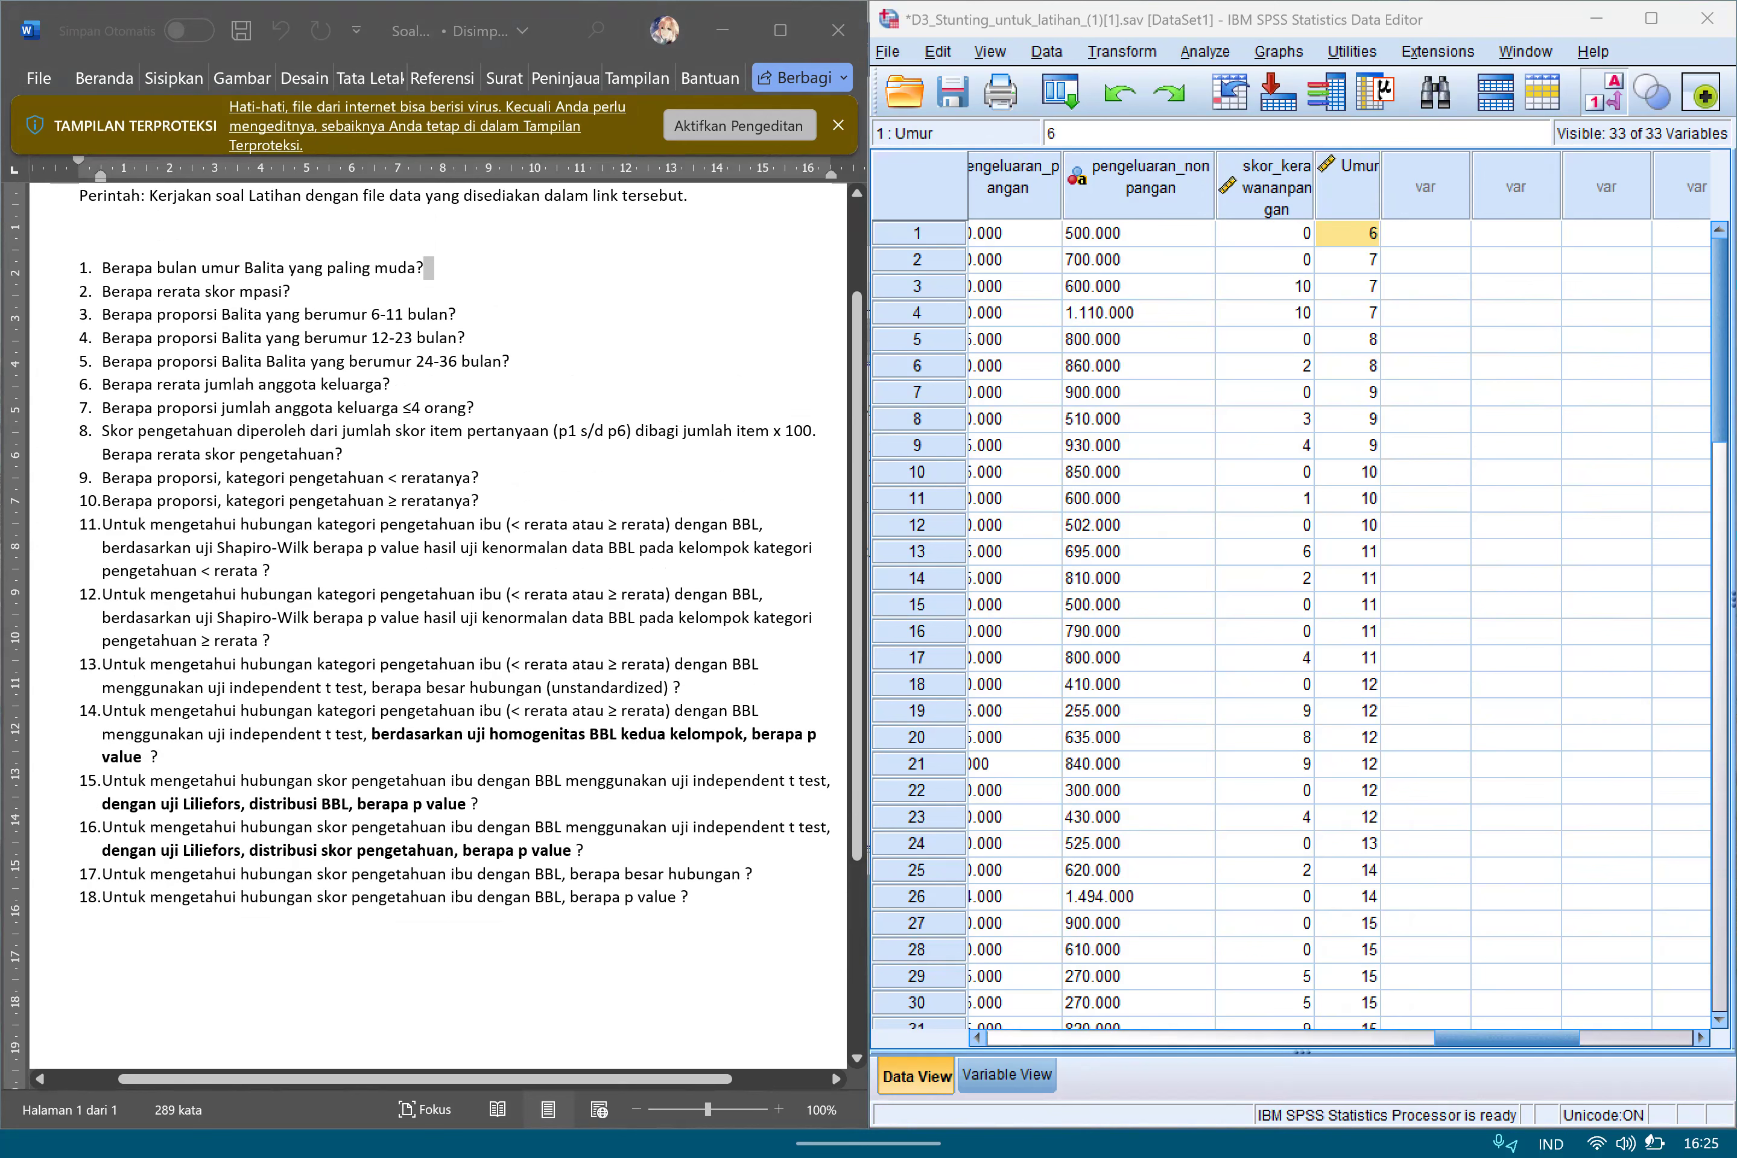
drag(445, 253, 435, 277)
Locate the skor_mpasi variable in the dataset's variable definitions for question 2.
drag(1507, 1039, 1053, 1038)
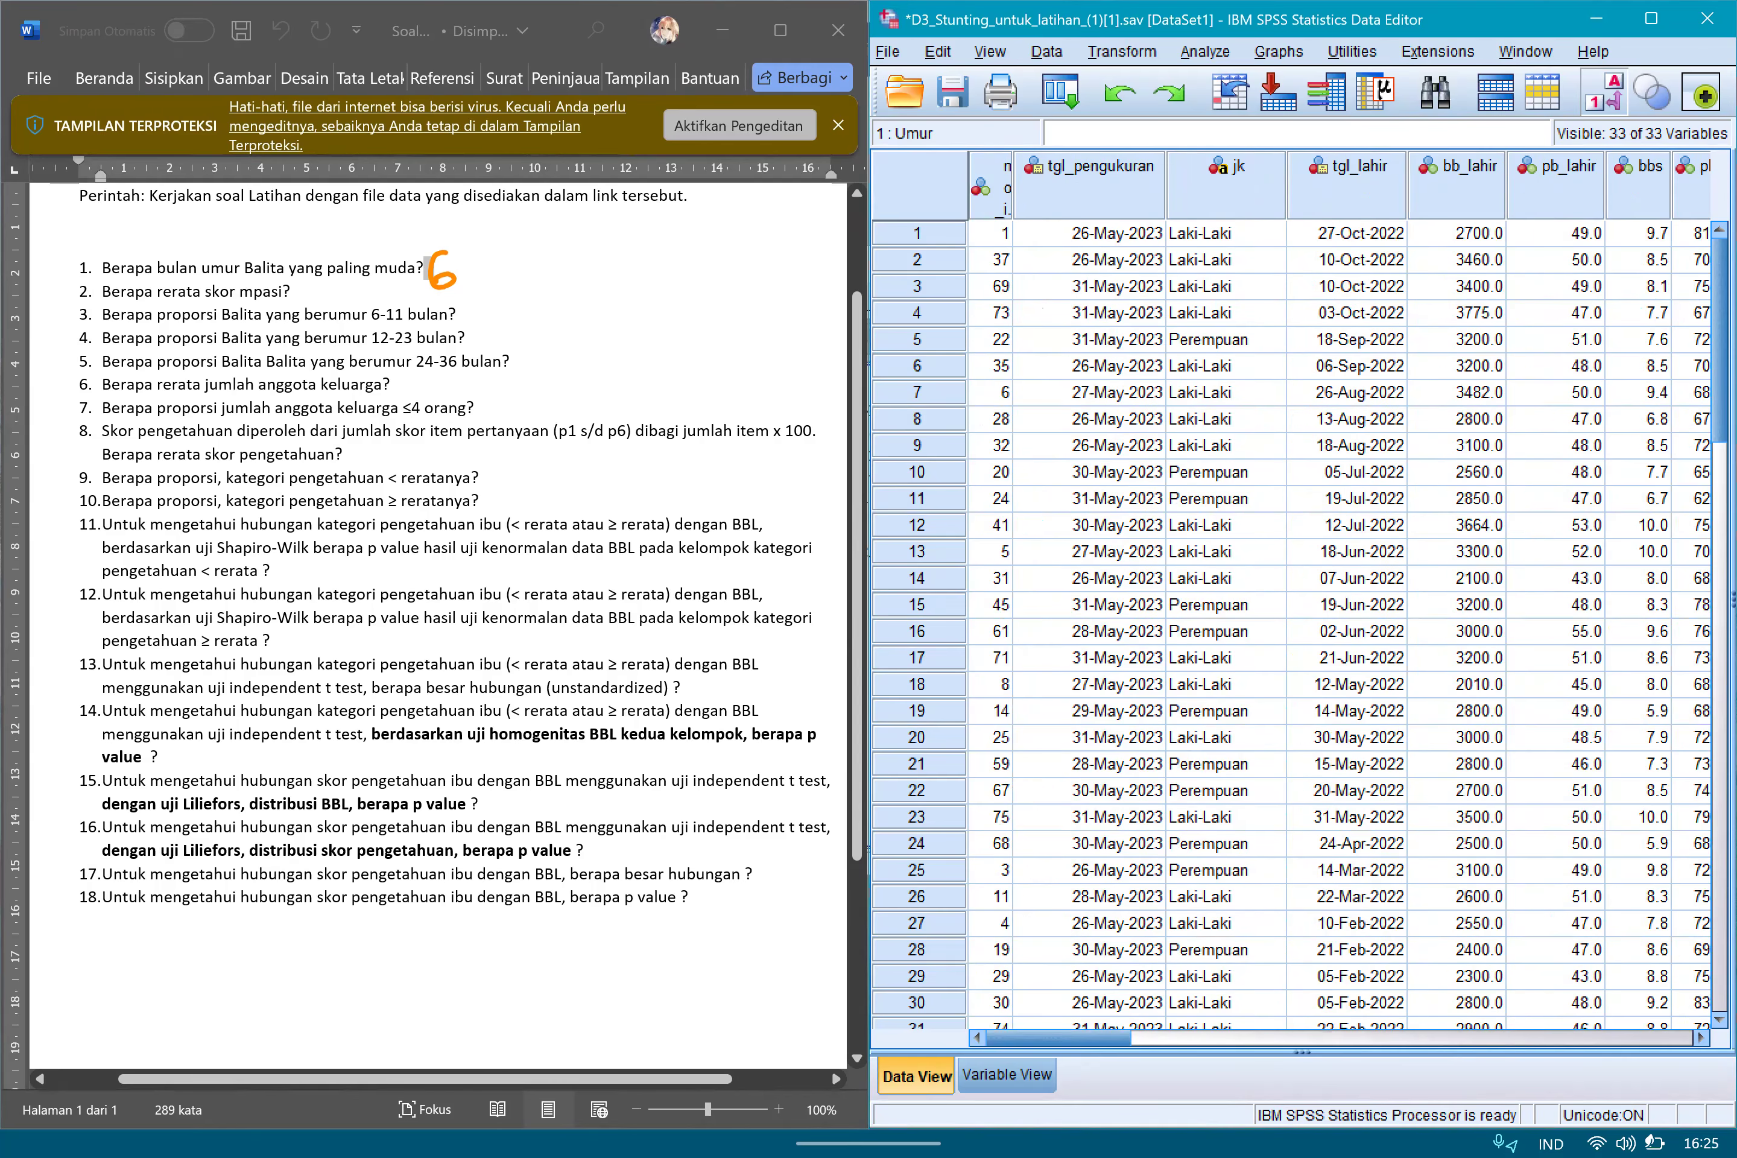
click(1007, 1074)
scroll(1301, 590, up, 6)
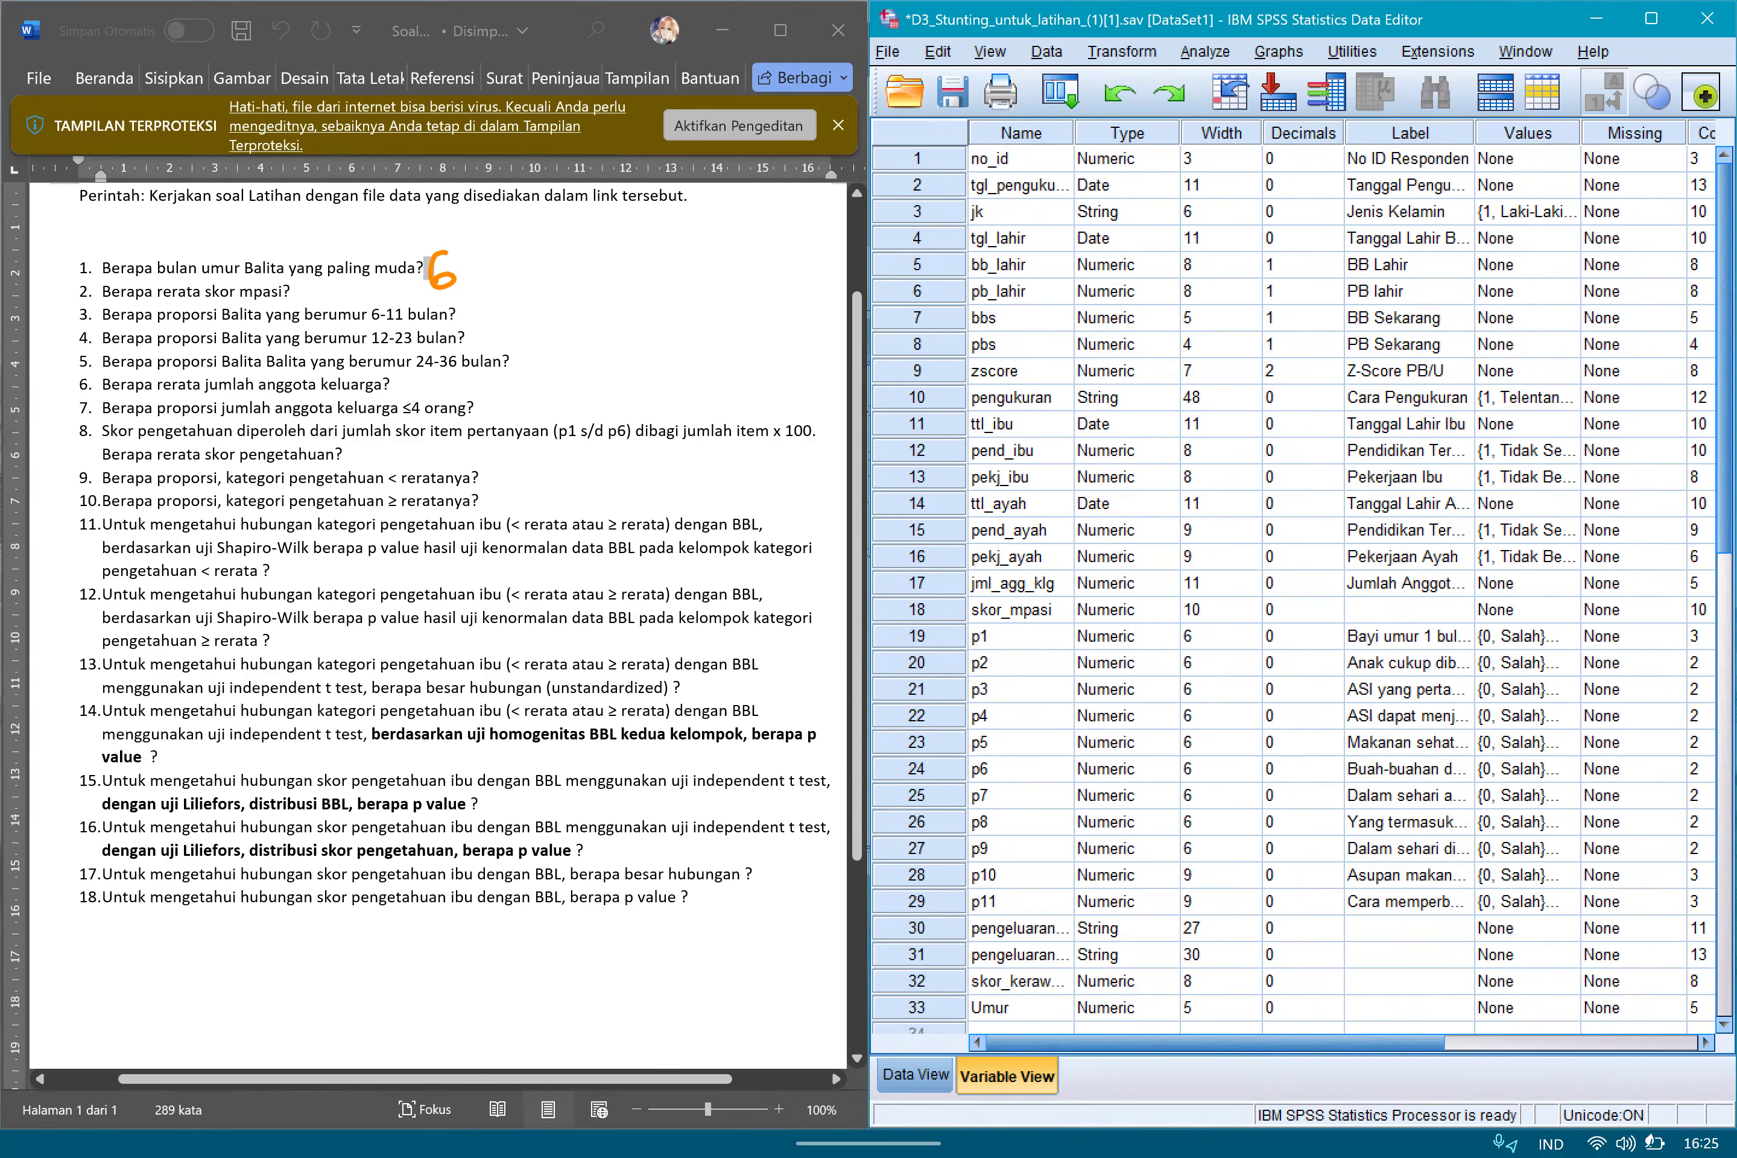
click(1021, 636)
click(918, 610)
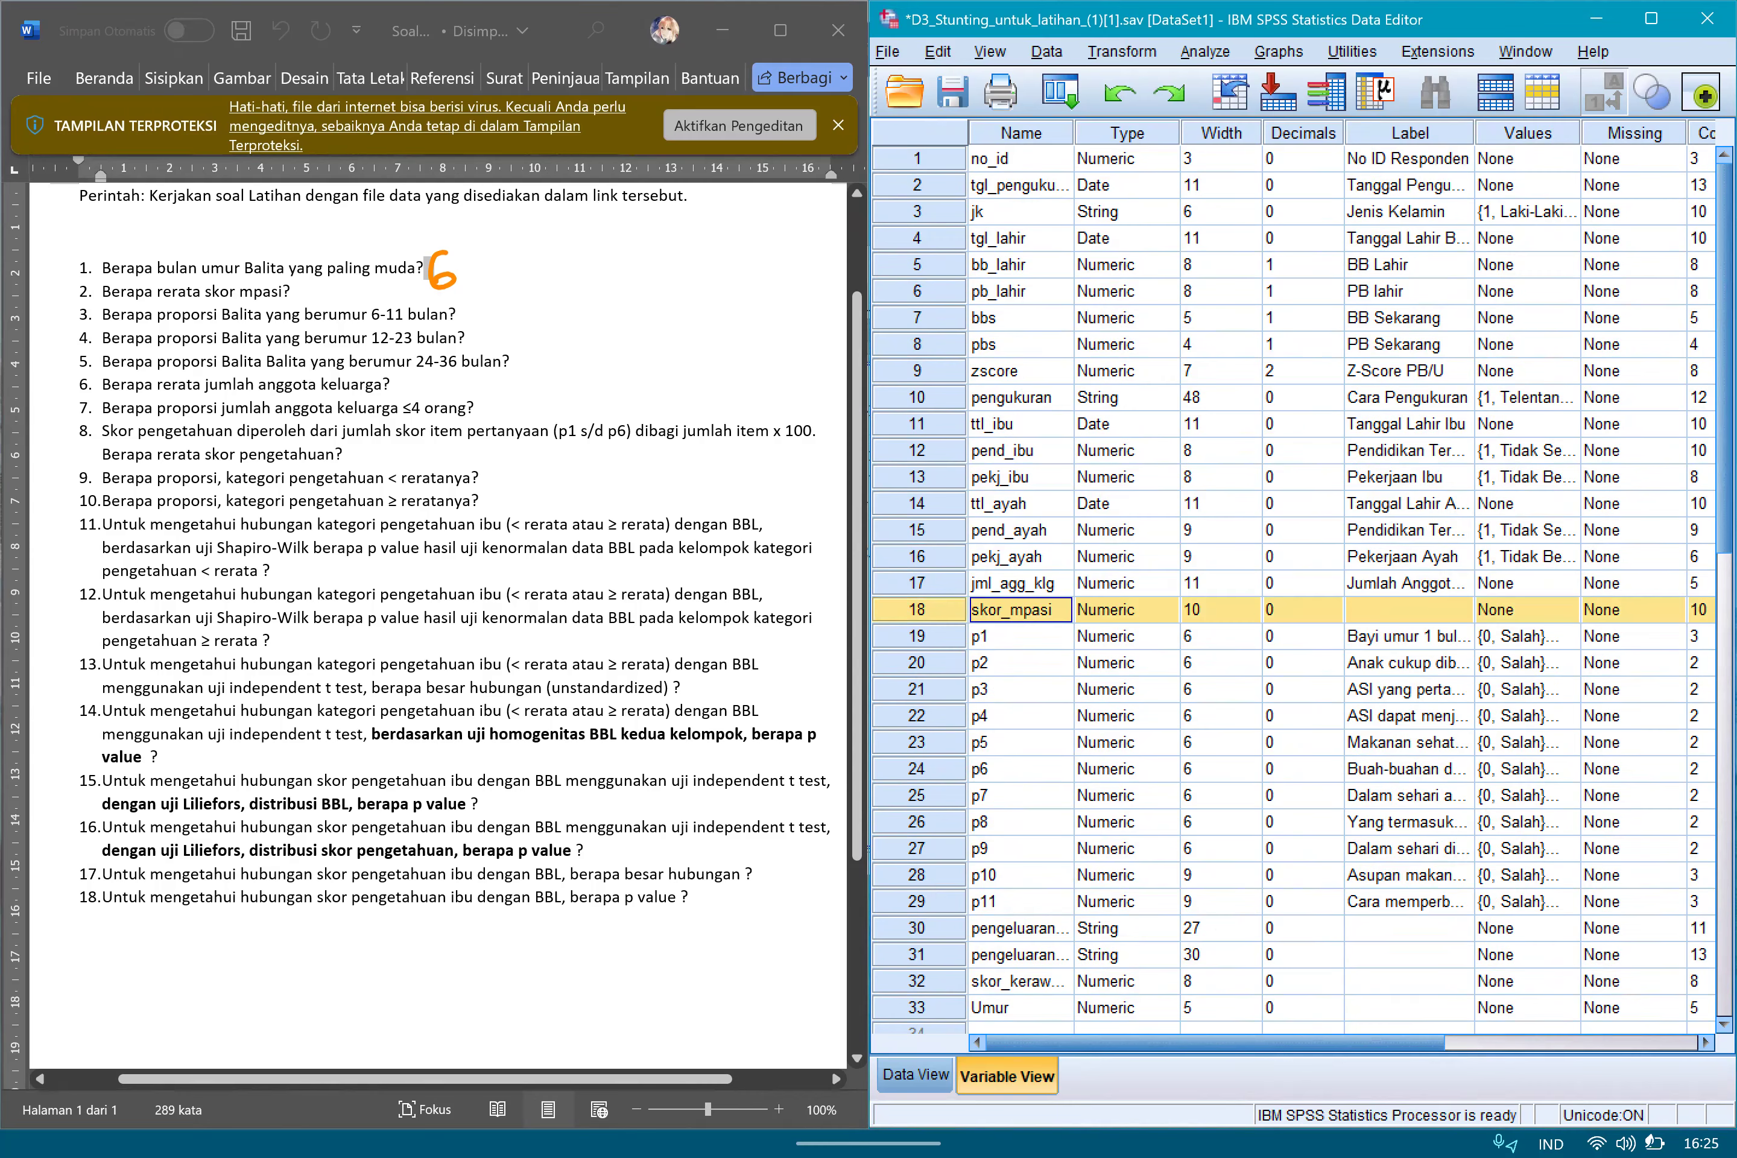
click(916, 1075)
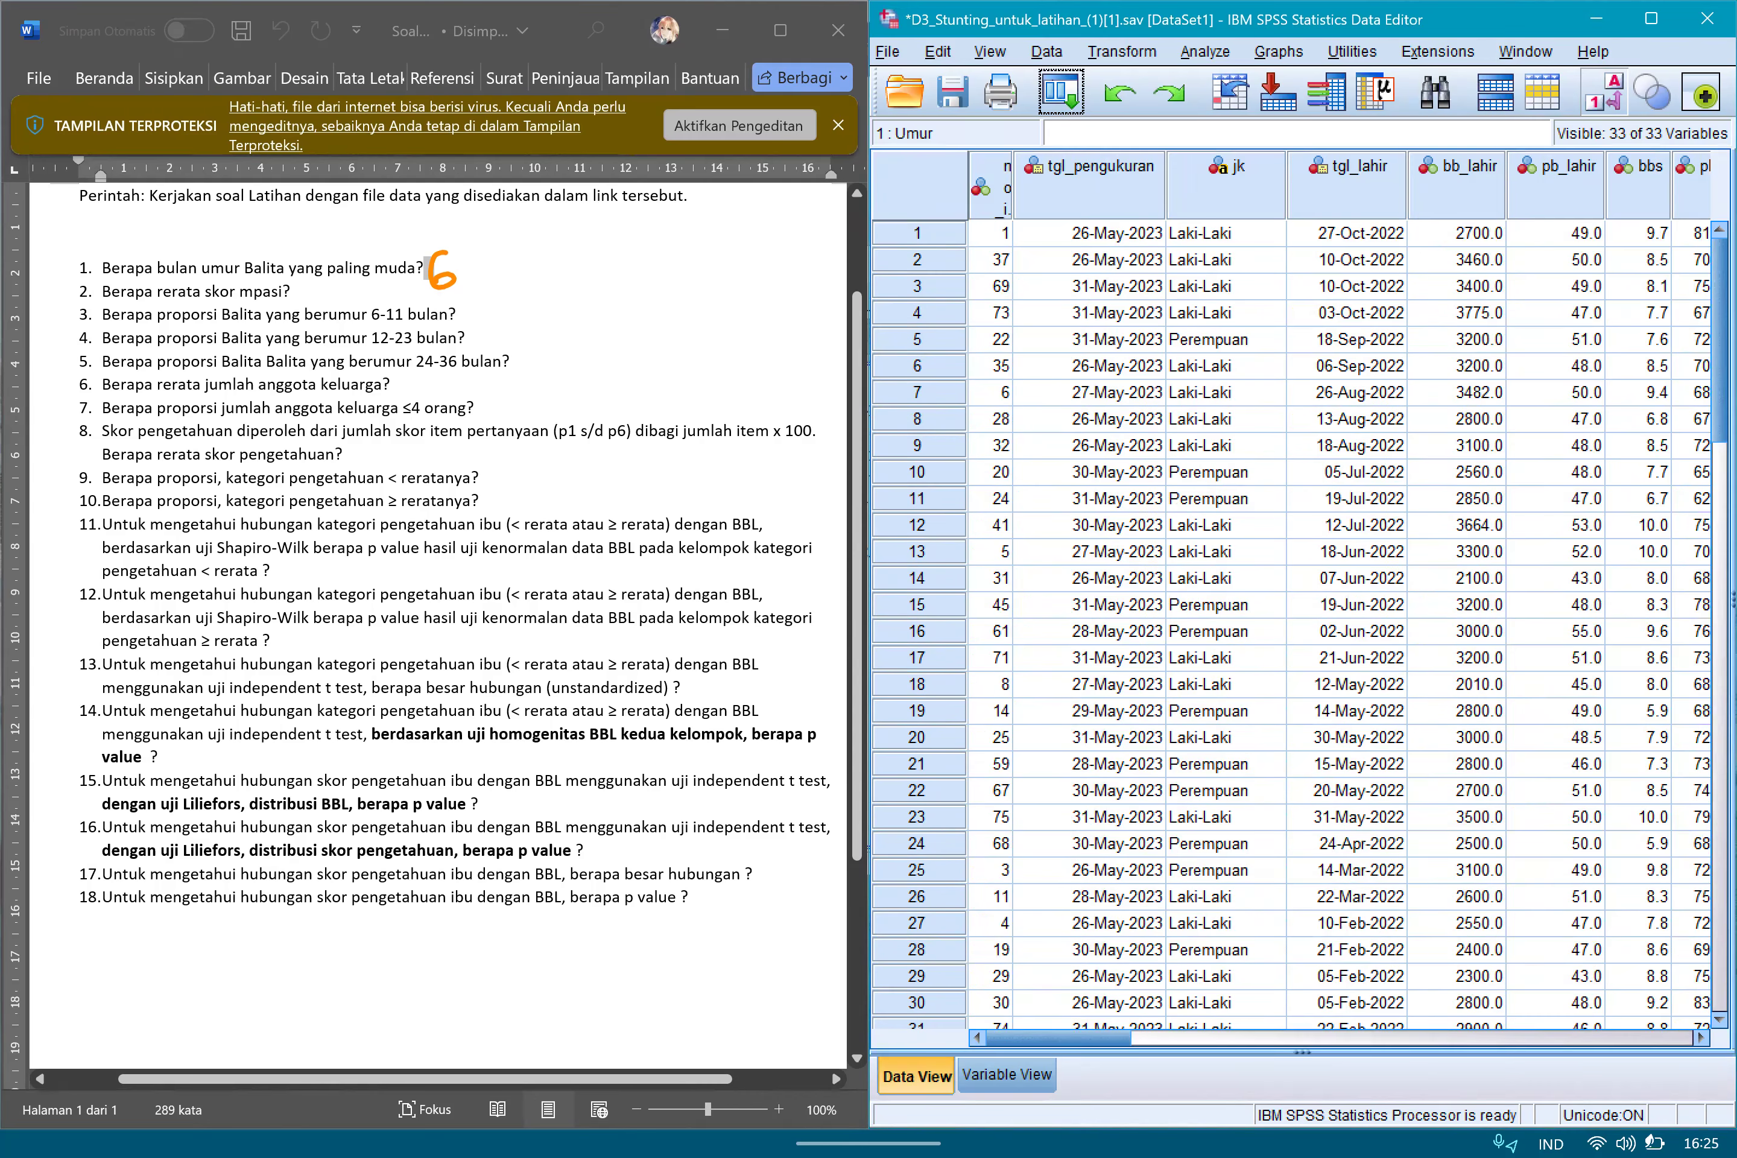
Examine the values in the skor_mpasi column of the dataset.
scroll(1340, 628, right, 10)
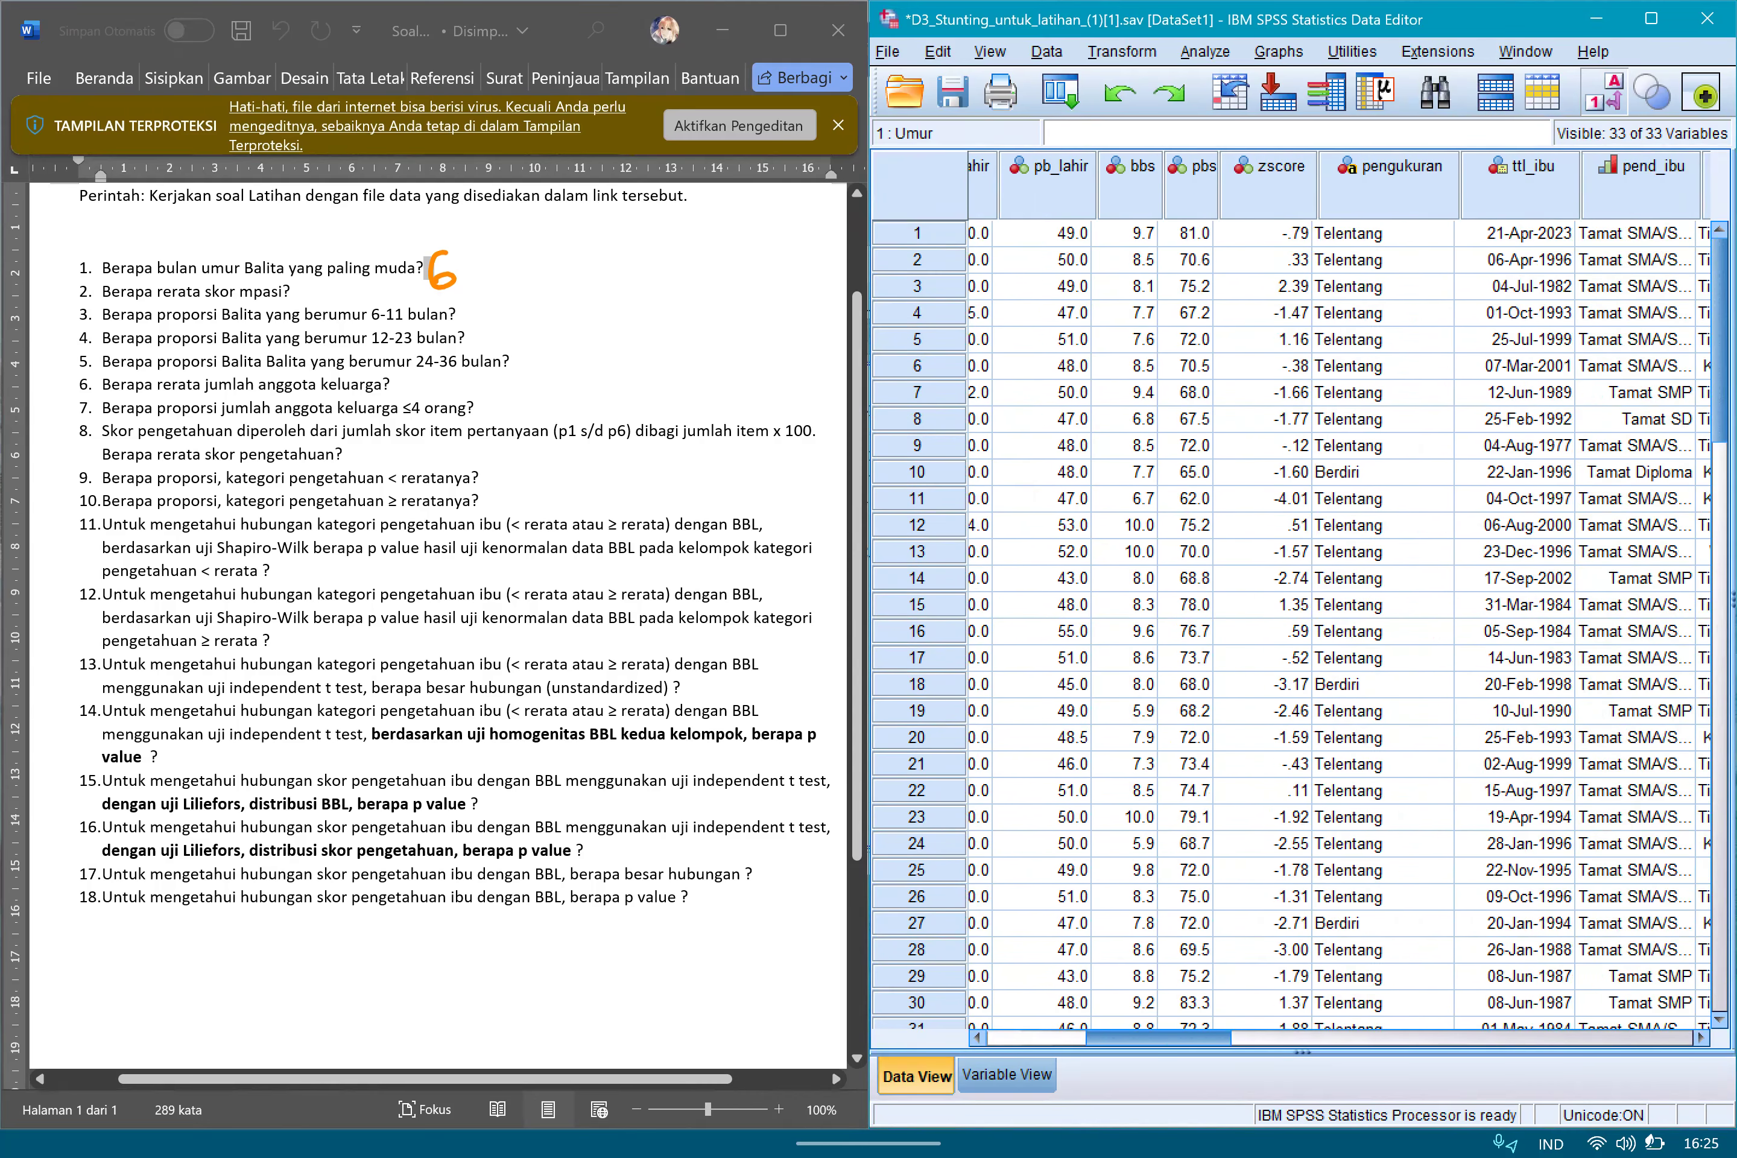
scroll(1340, 628, right, 10)
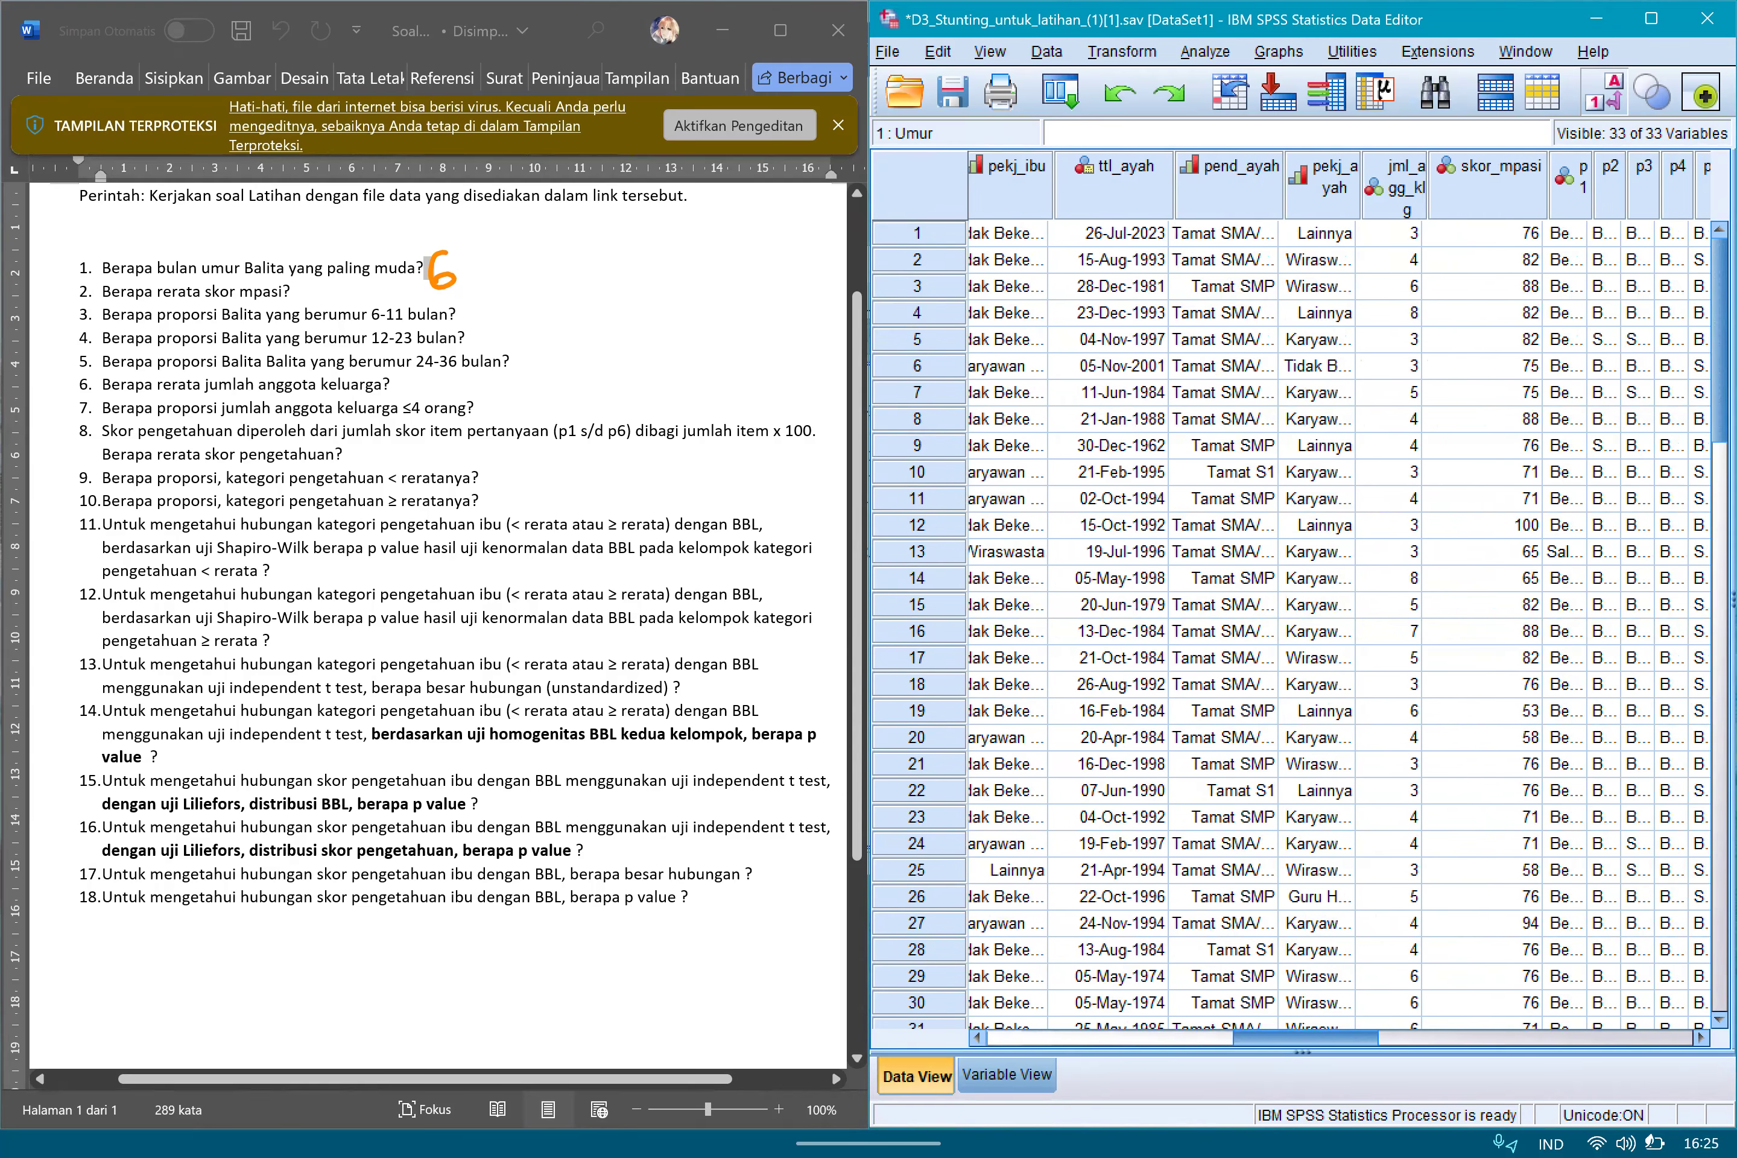
click(1378, 233)
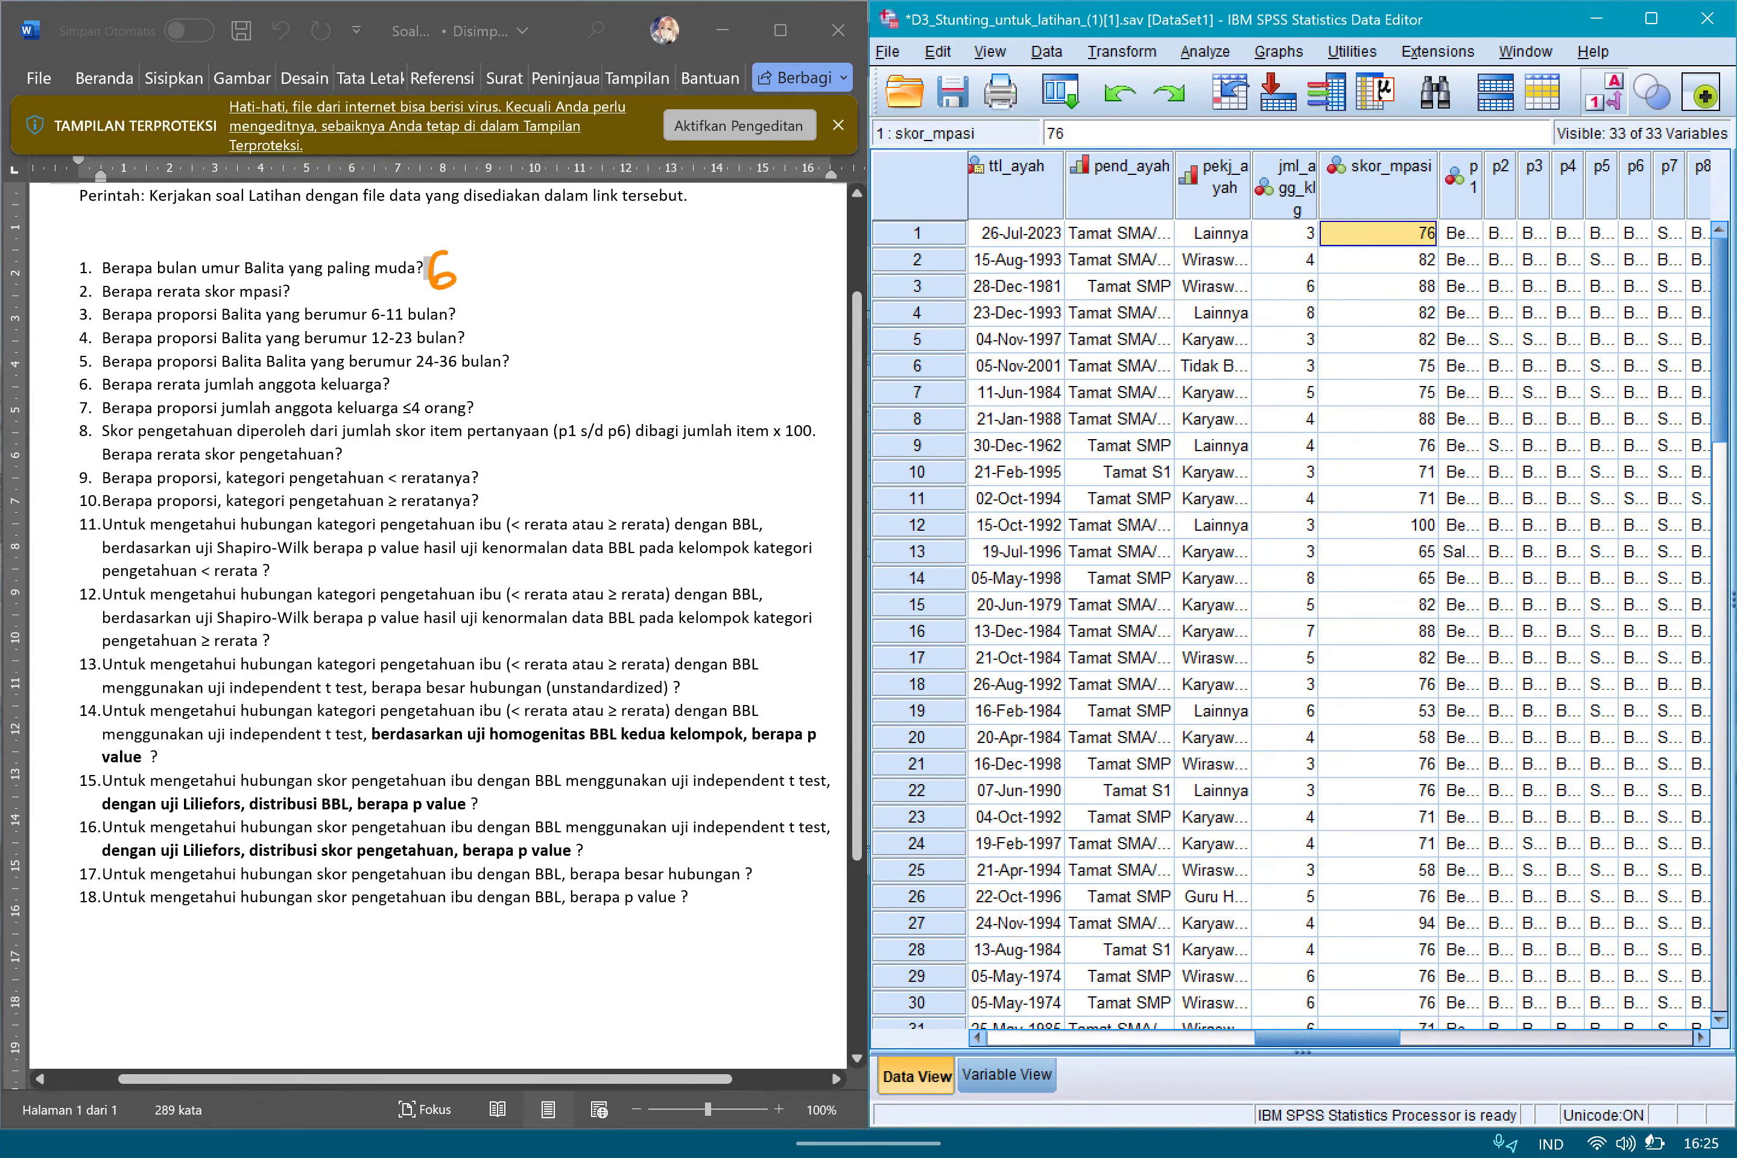
key(Down)
key(Down)
key(Down)
key(Down)
key(Down)
key(Down)
key(Down)
key(Down)
key(Down)
key(Down)
key(Down)
key(Down)
key(Up)
key(Up)
key(Up)
key(Up)
key(Up)
key(Up)
key(Up)
key(Up)
key(Up)
key(Up)
key(Up)
key(Up)
key(Down)
key(Down)
key(Down)
key(Down)
key(Down)
key(Down)
key(Down)
key(Down)
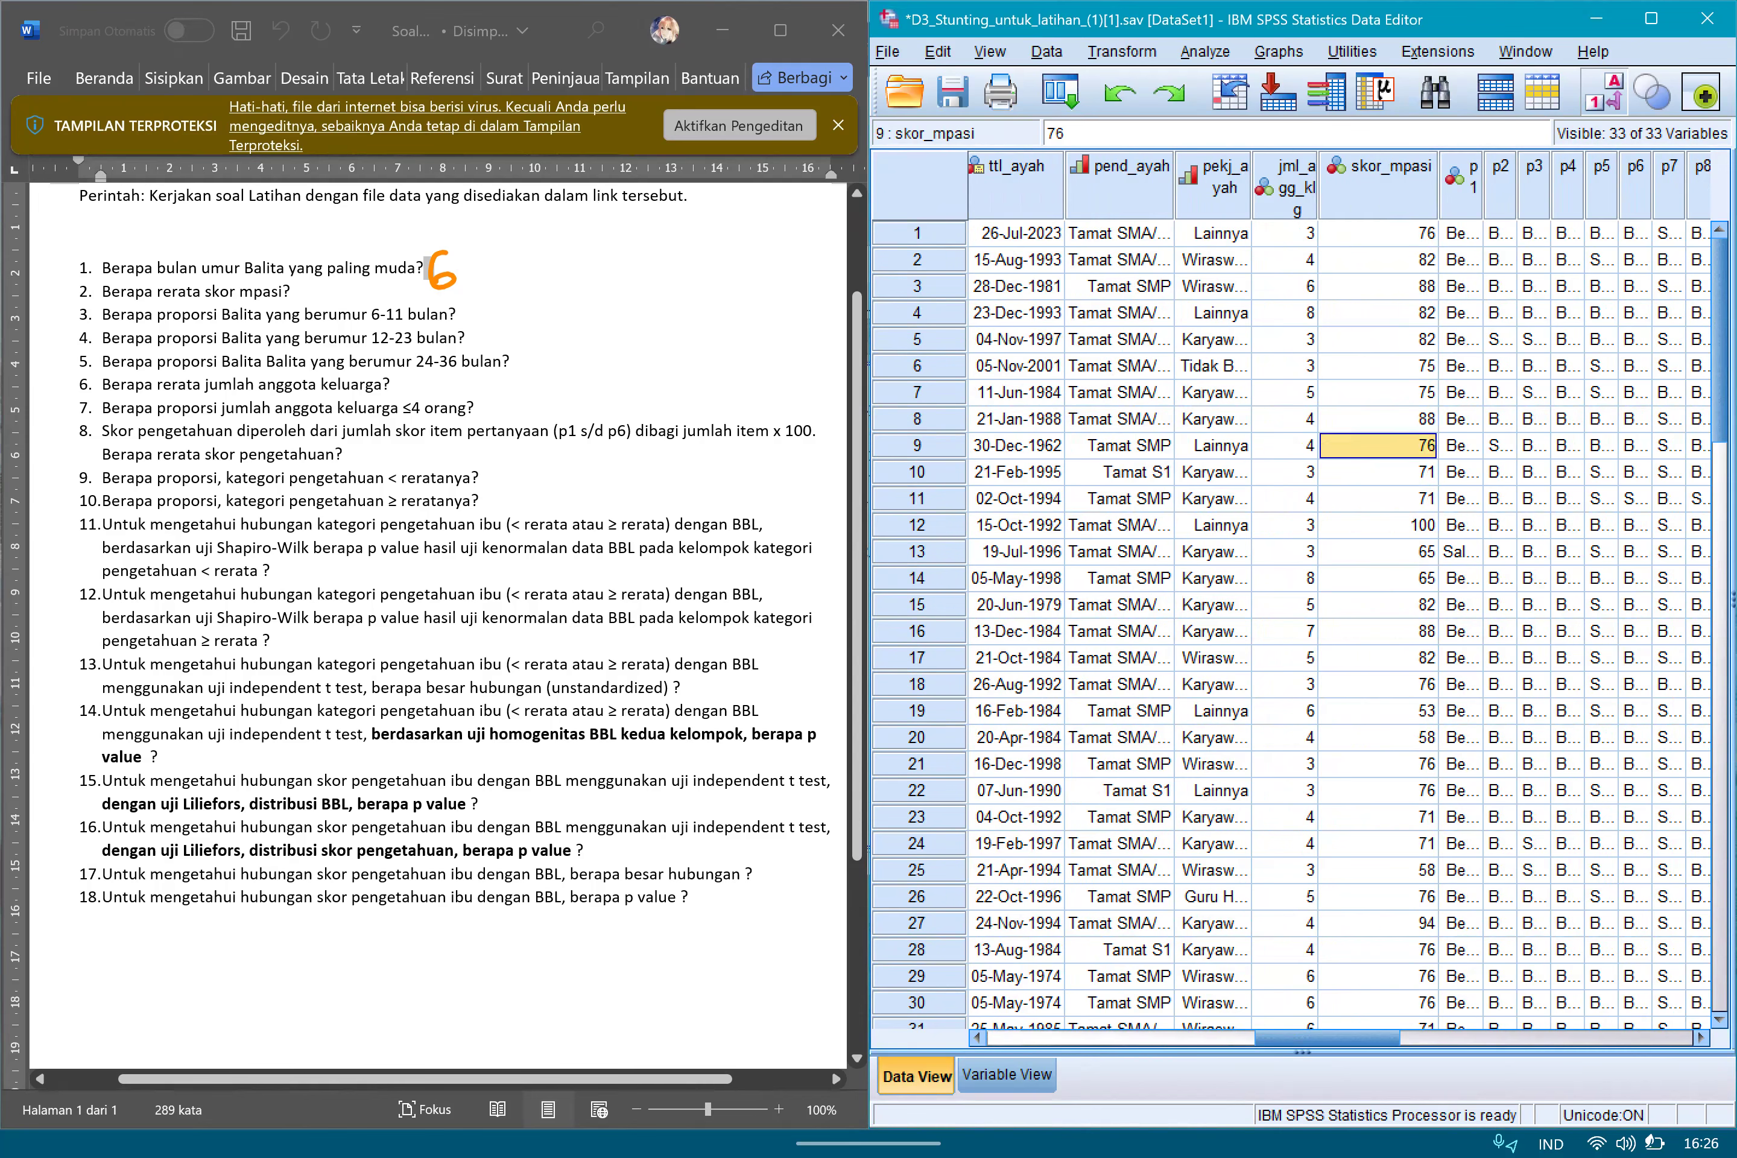
key(Up)
key(Up)
key(Up)
key(Up)
key(Up)
key(Up)
key(Up)
key(Up)
key(Down)
key(Down)
key(Down)
key(Down)
key(Down)
key(Down)
key(Down)
key(Down)
Run Descriptives on skor_mpasi with the mean, standard deviation, minimum and maximum.
key(alt+a)
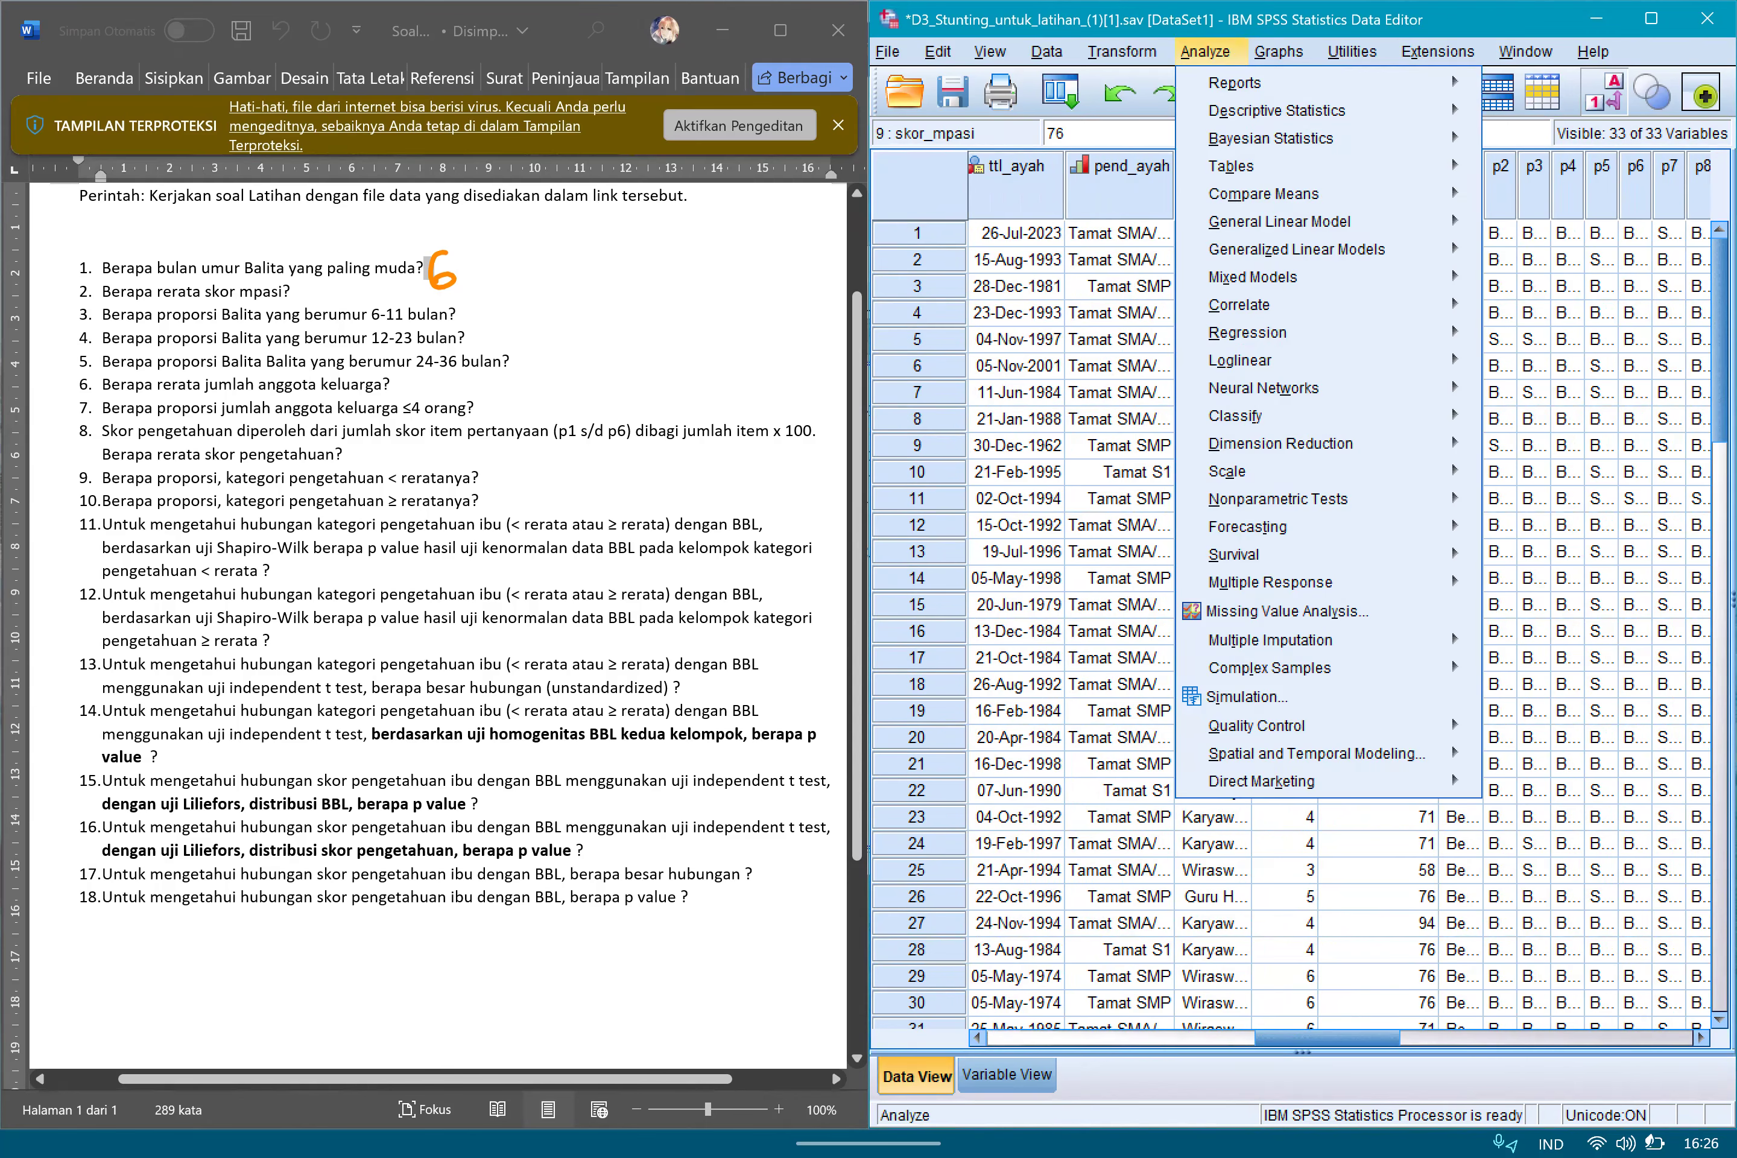
click(1277, 111)
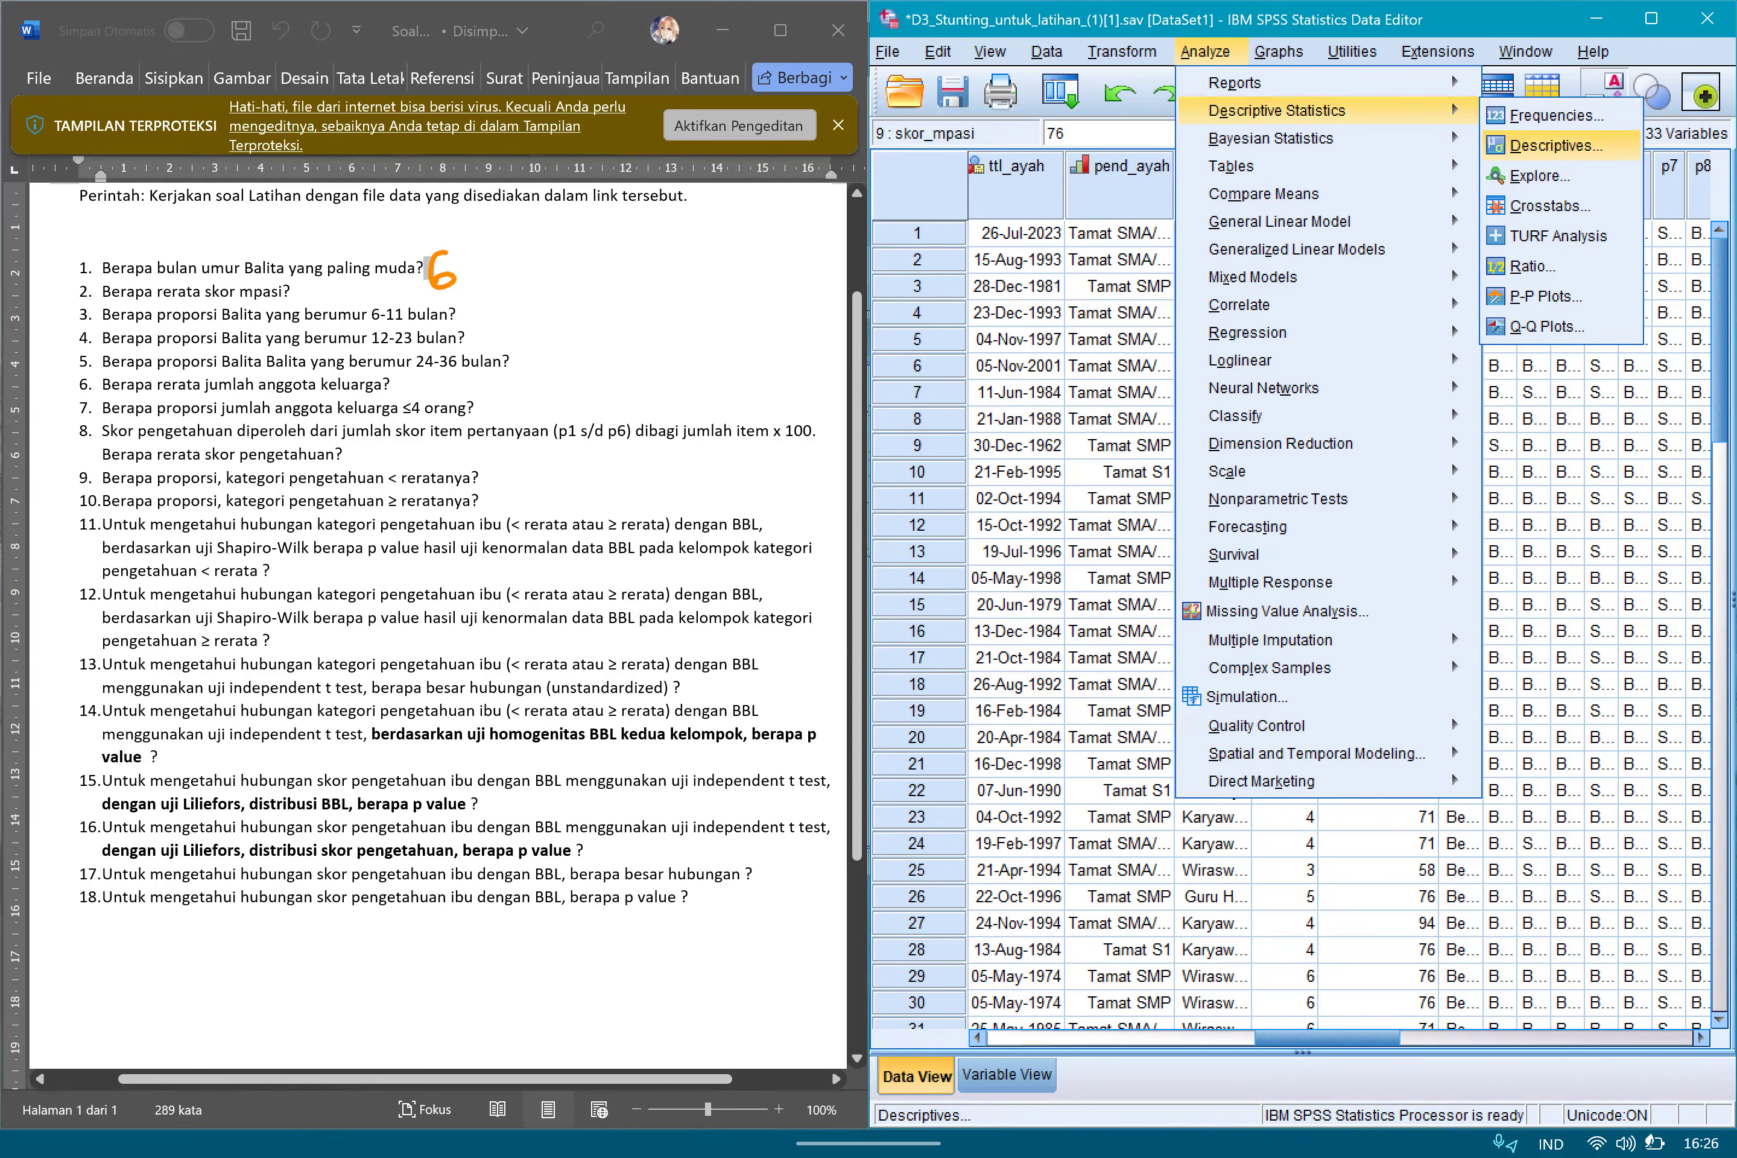
click(1556, 145)
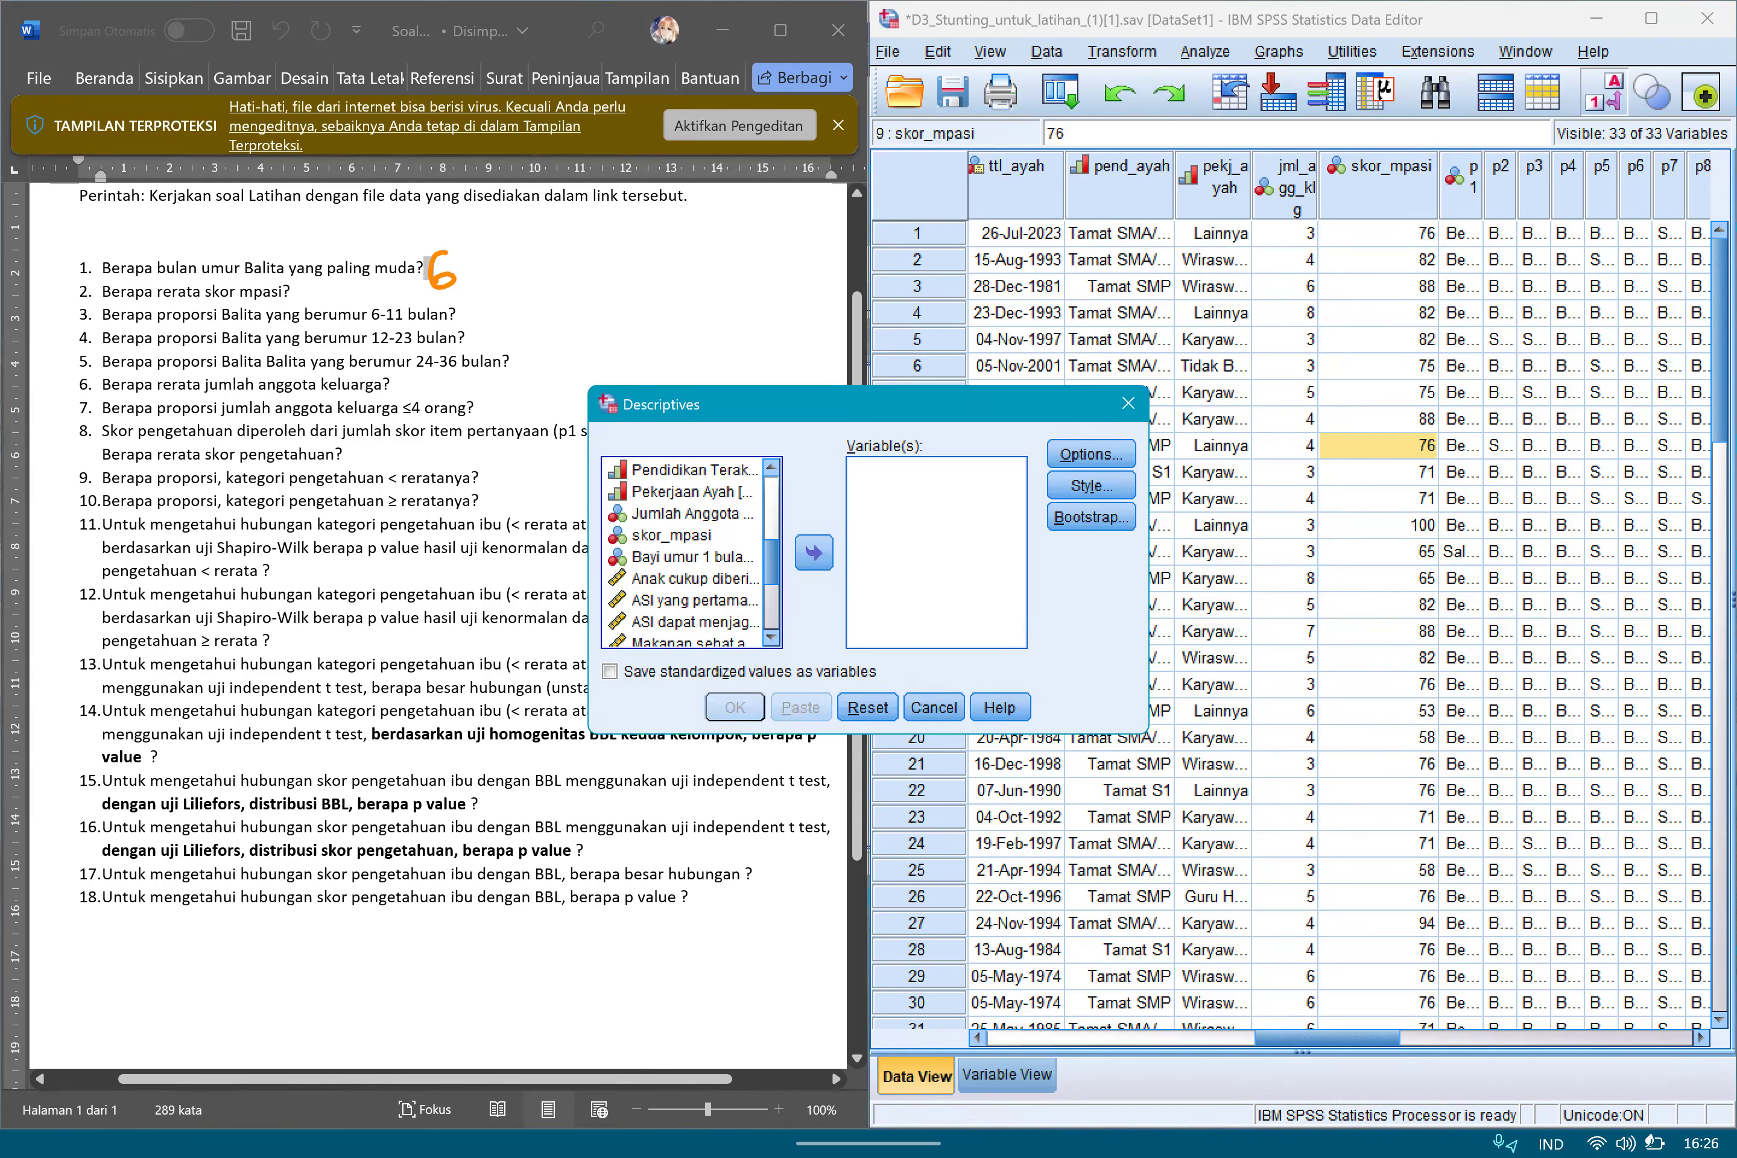
click(815, 553)
click(1092, 453)
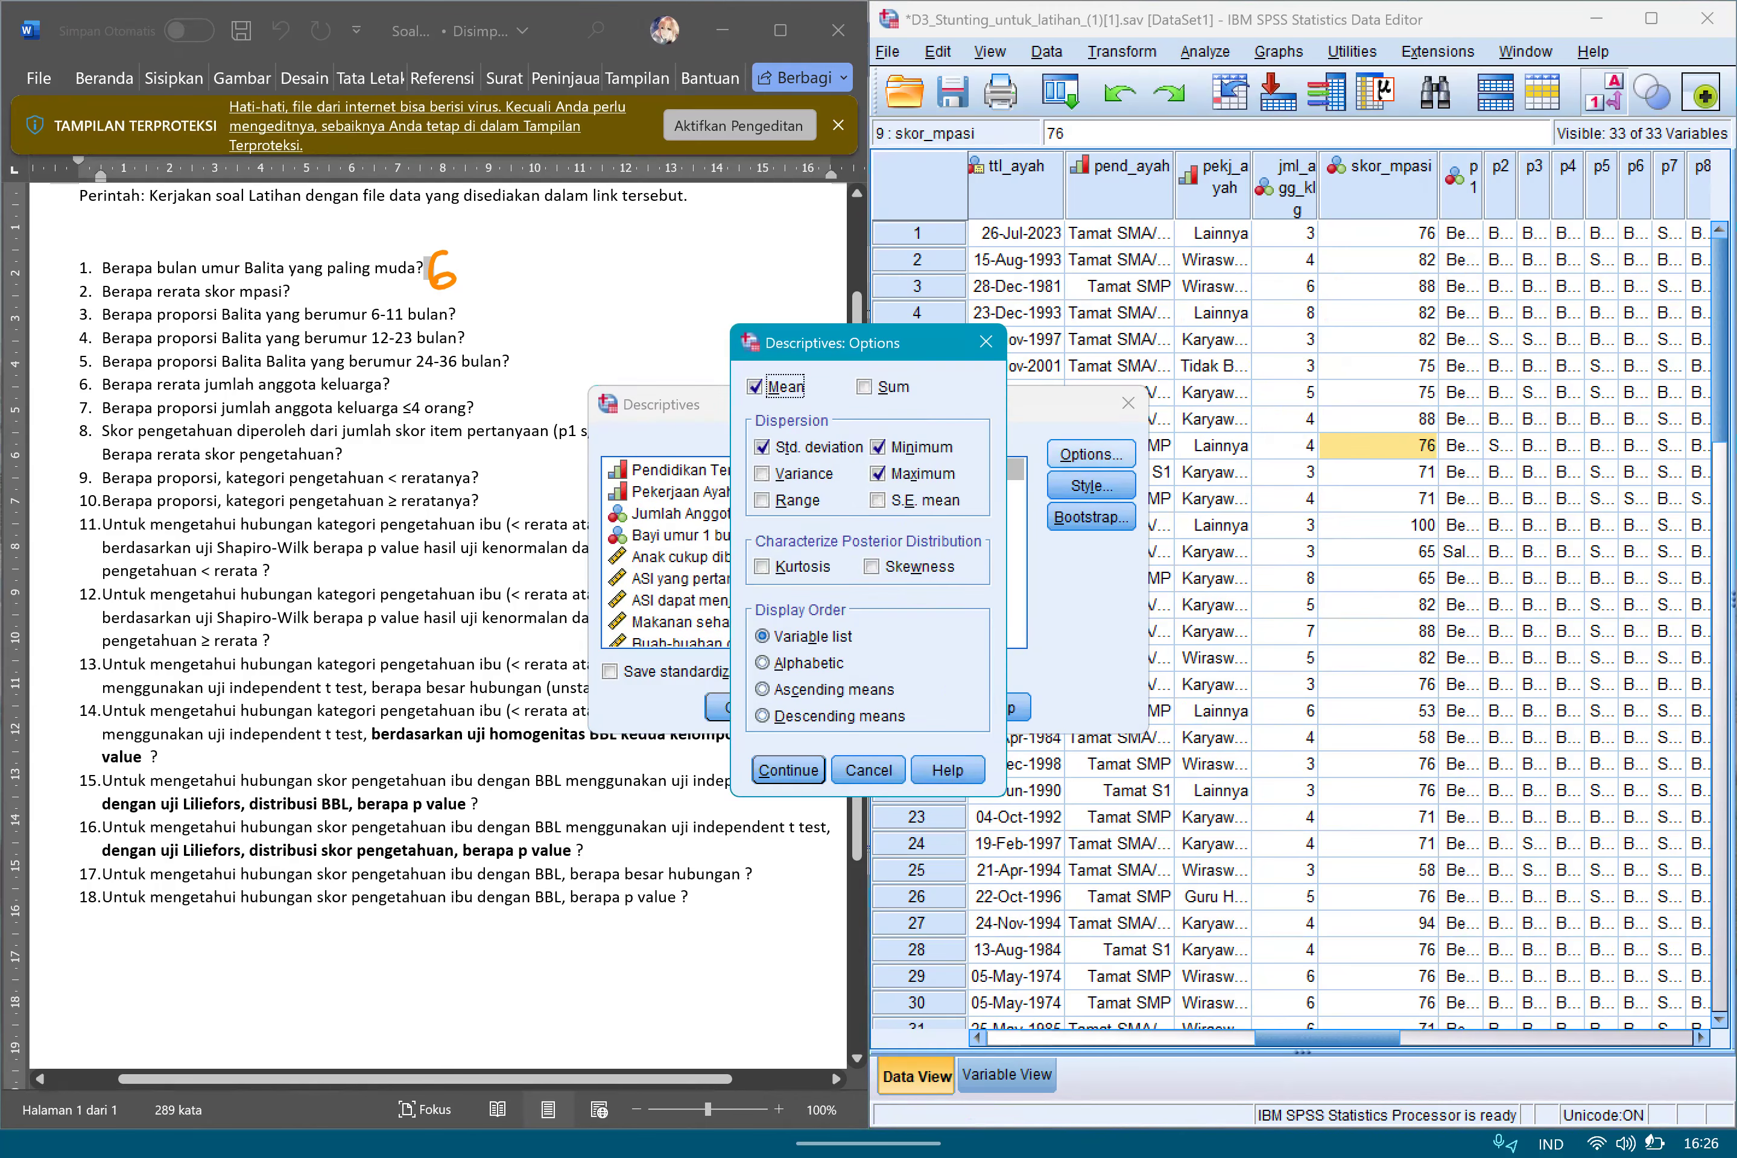
key(Return)
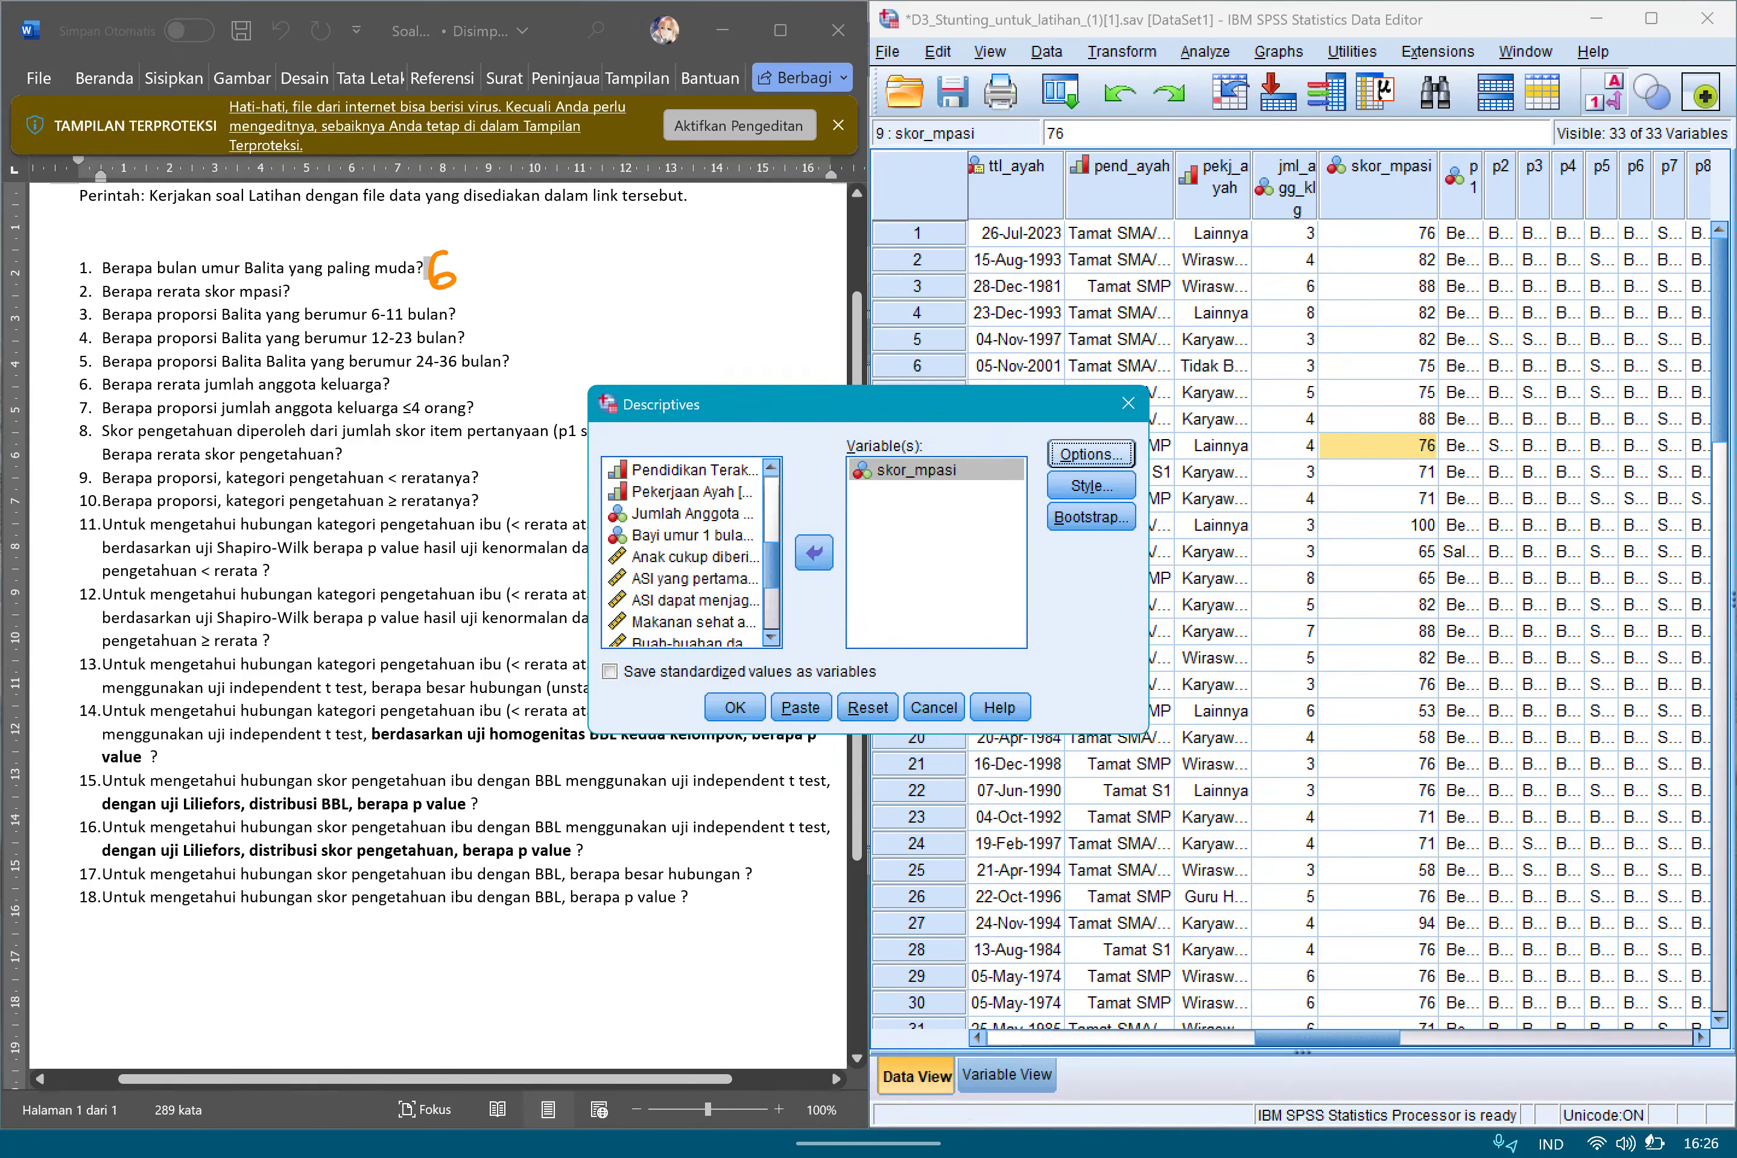
click(734, 707)
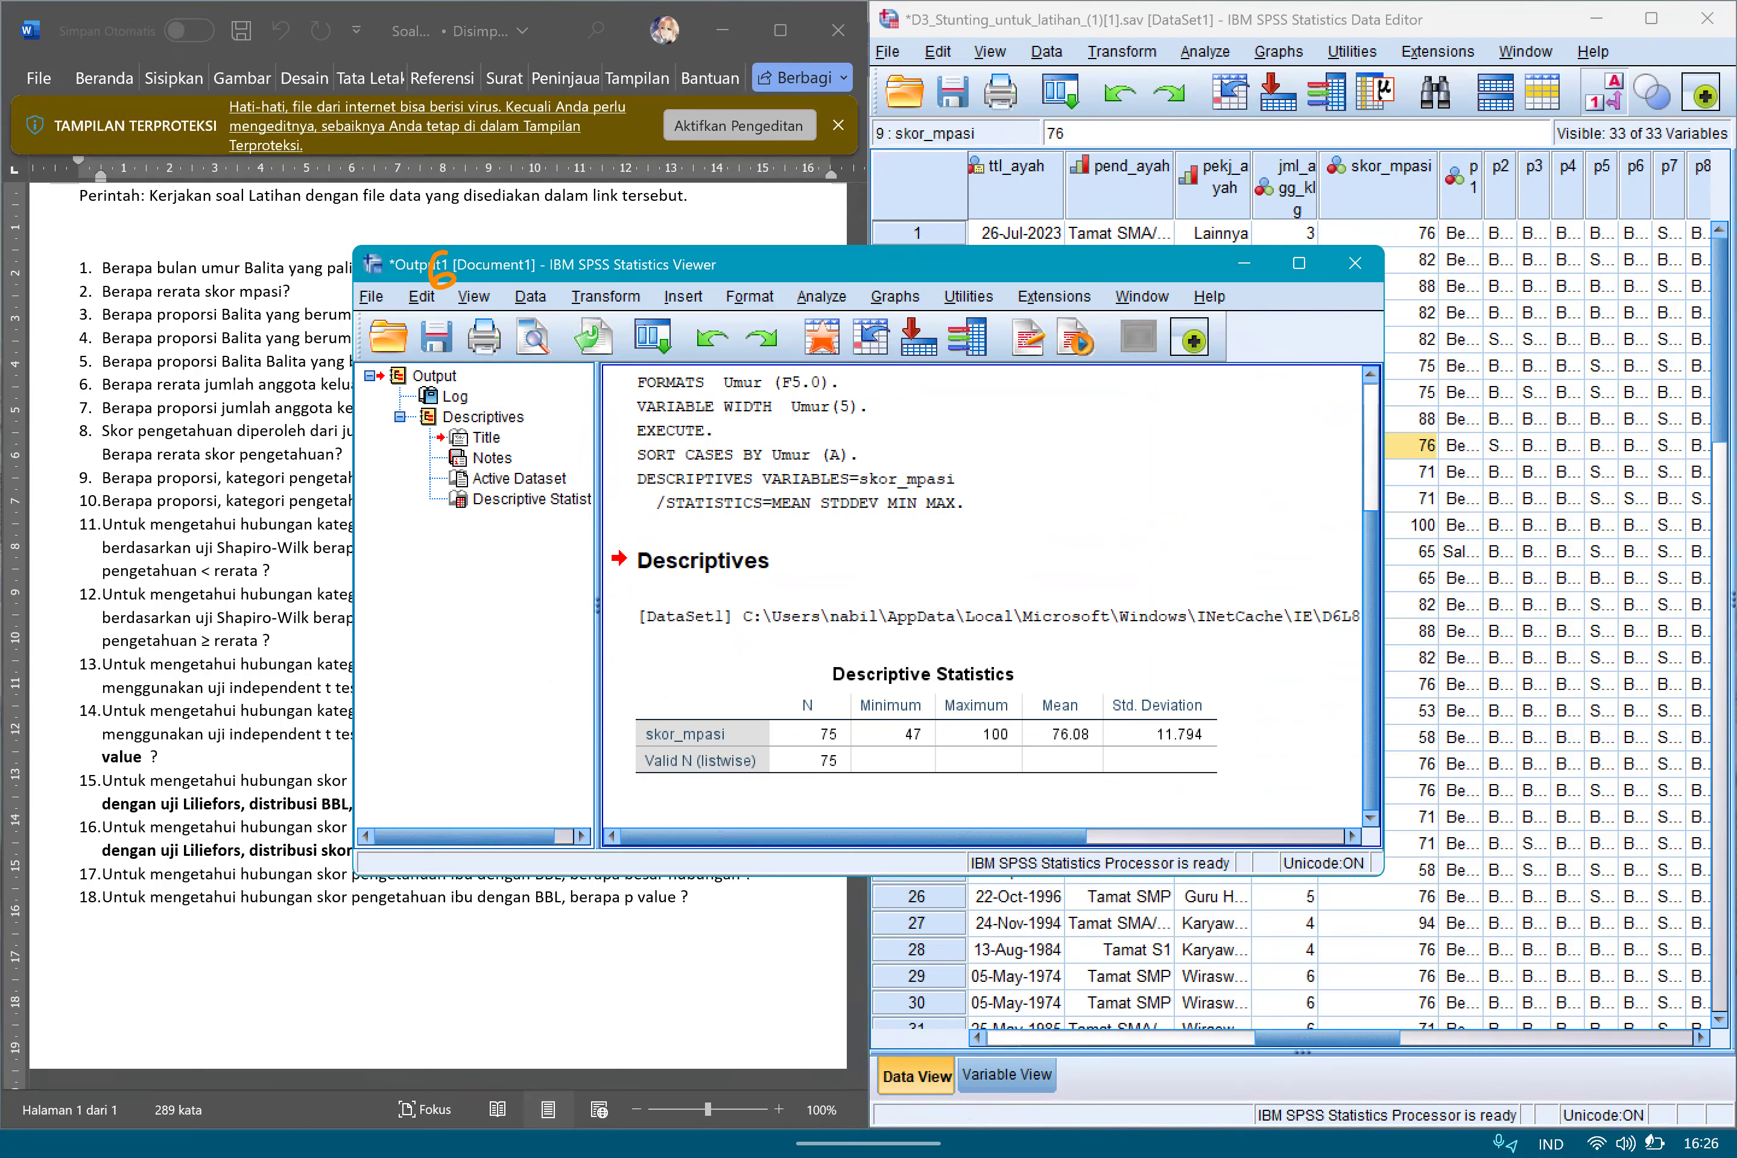
Circle the skor_mpasi mean in the output, handwrite 76,08 beside question 2, and minimize the output window.
drag(441, 271, 791, 294)
mouse_move(1366, 718)
mouse_down()
mouse_move(1367, 786)
mouse_move(1429, 714)
mouse_move(1434, 788)
mouse_move(1356, 711)
mouse_move(1429, 757)
mouse_move(1353, 786)
mouse_up()
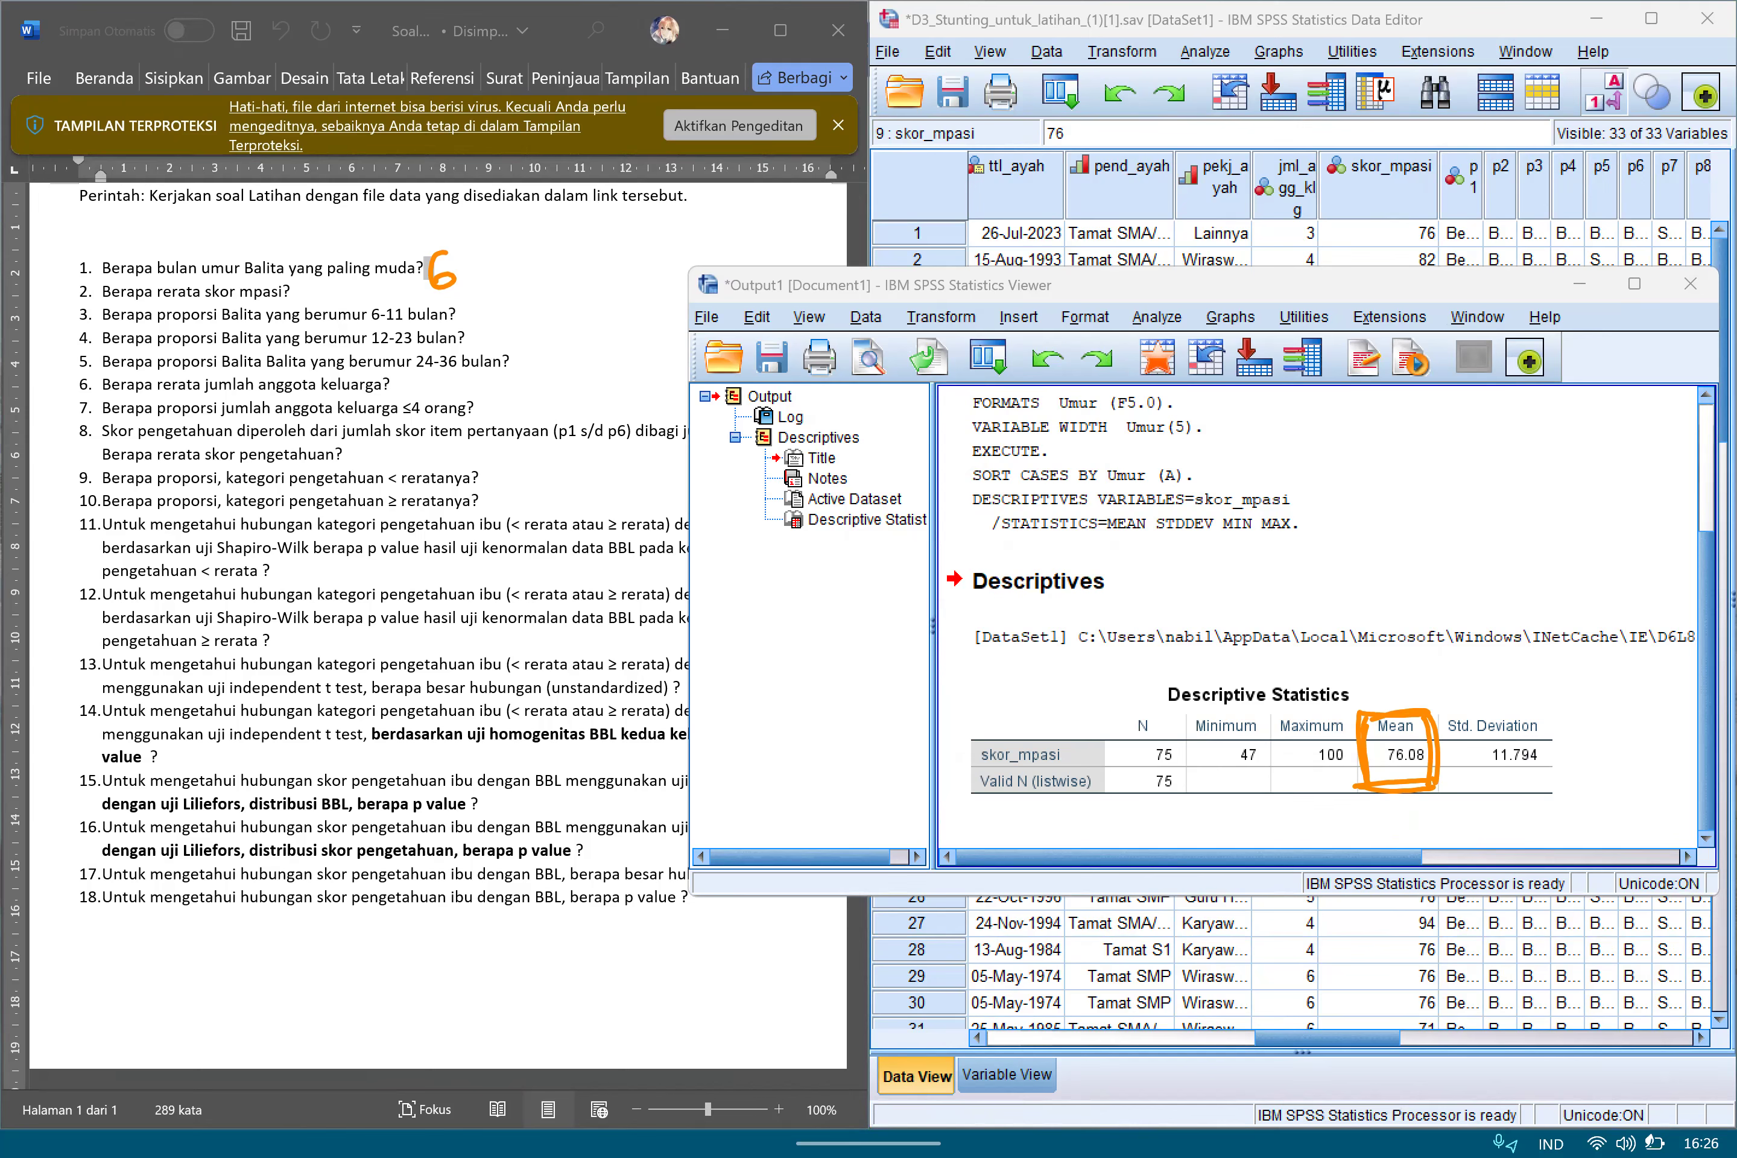
drag(337, 223, 357, 196)
mouse_move(297, 285)
mouse_down()
mouse_move(300, 307)
mouse_move(371, 287)
mouse_up()
click(1580, 285)
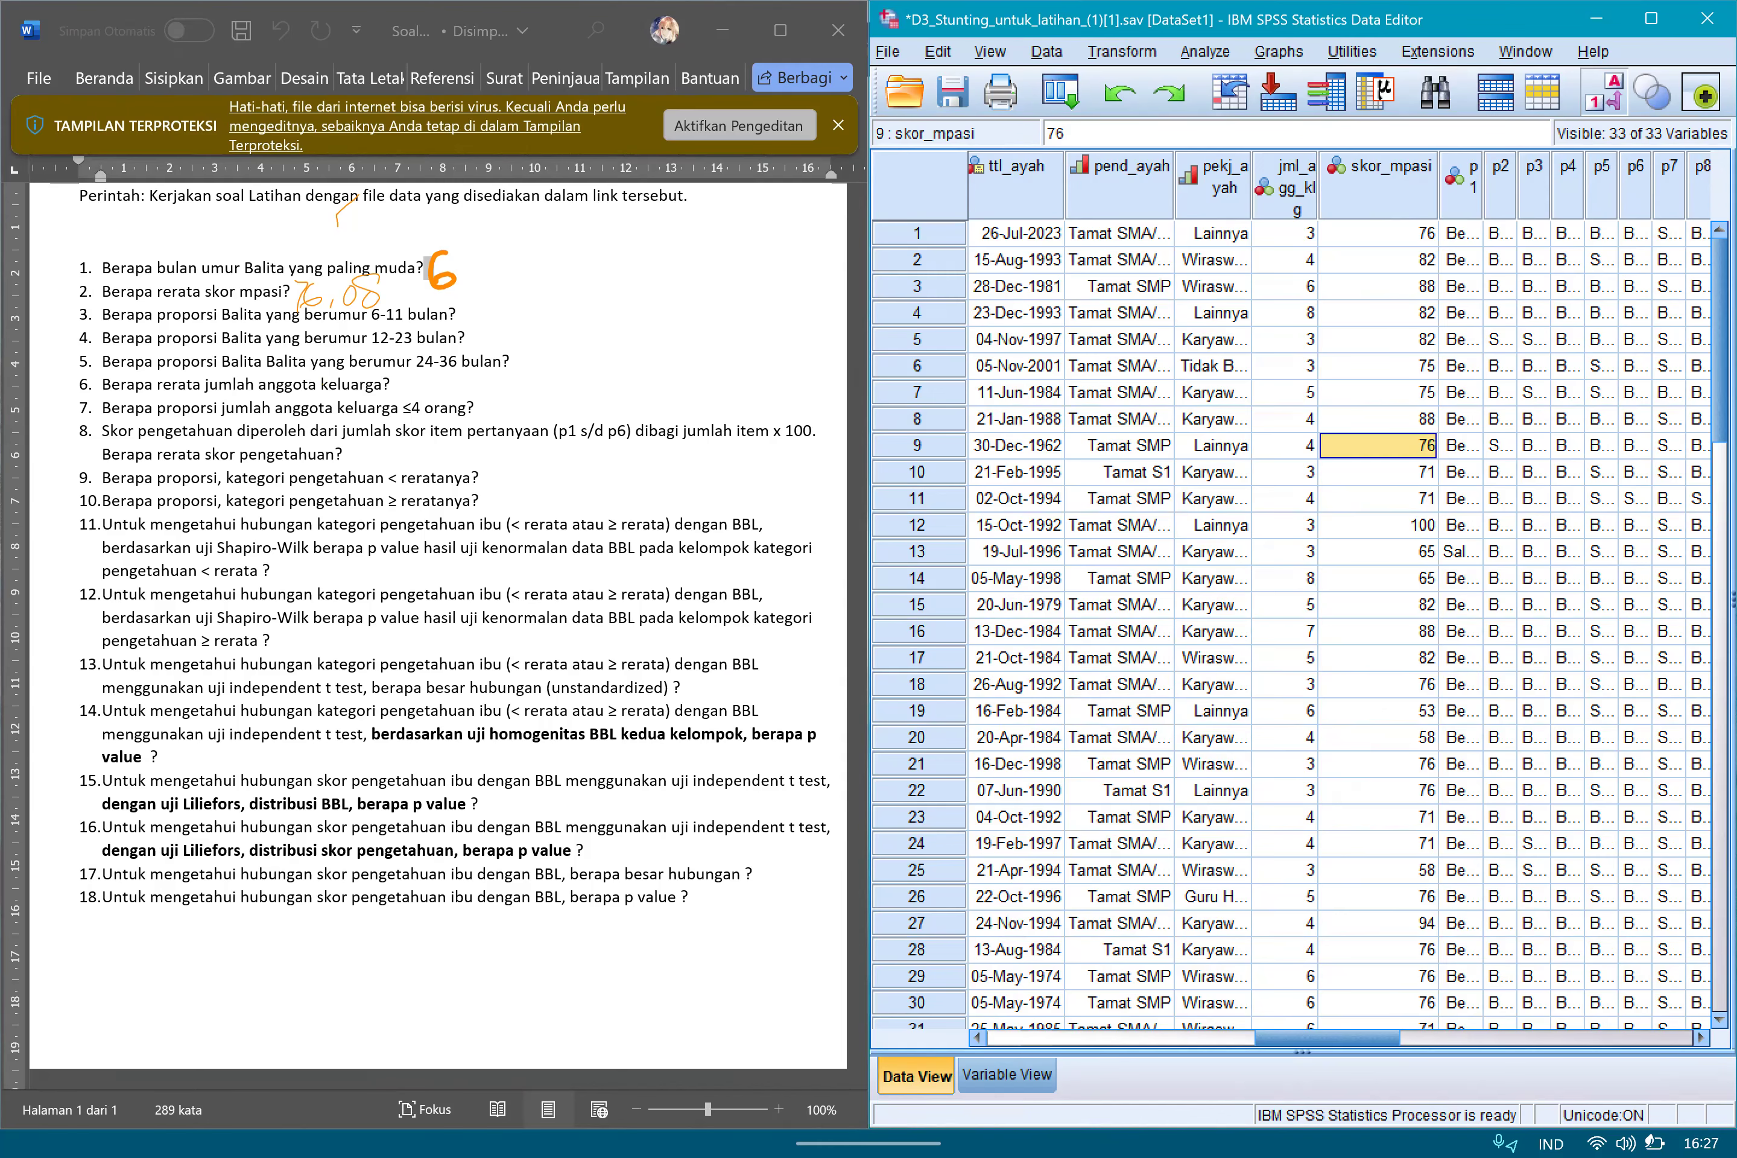
Start Recode into Different Variables with Umur as the input variable.
scroll(1340, 626, right, 12)
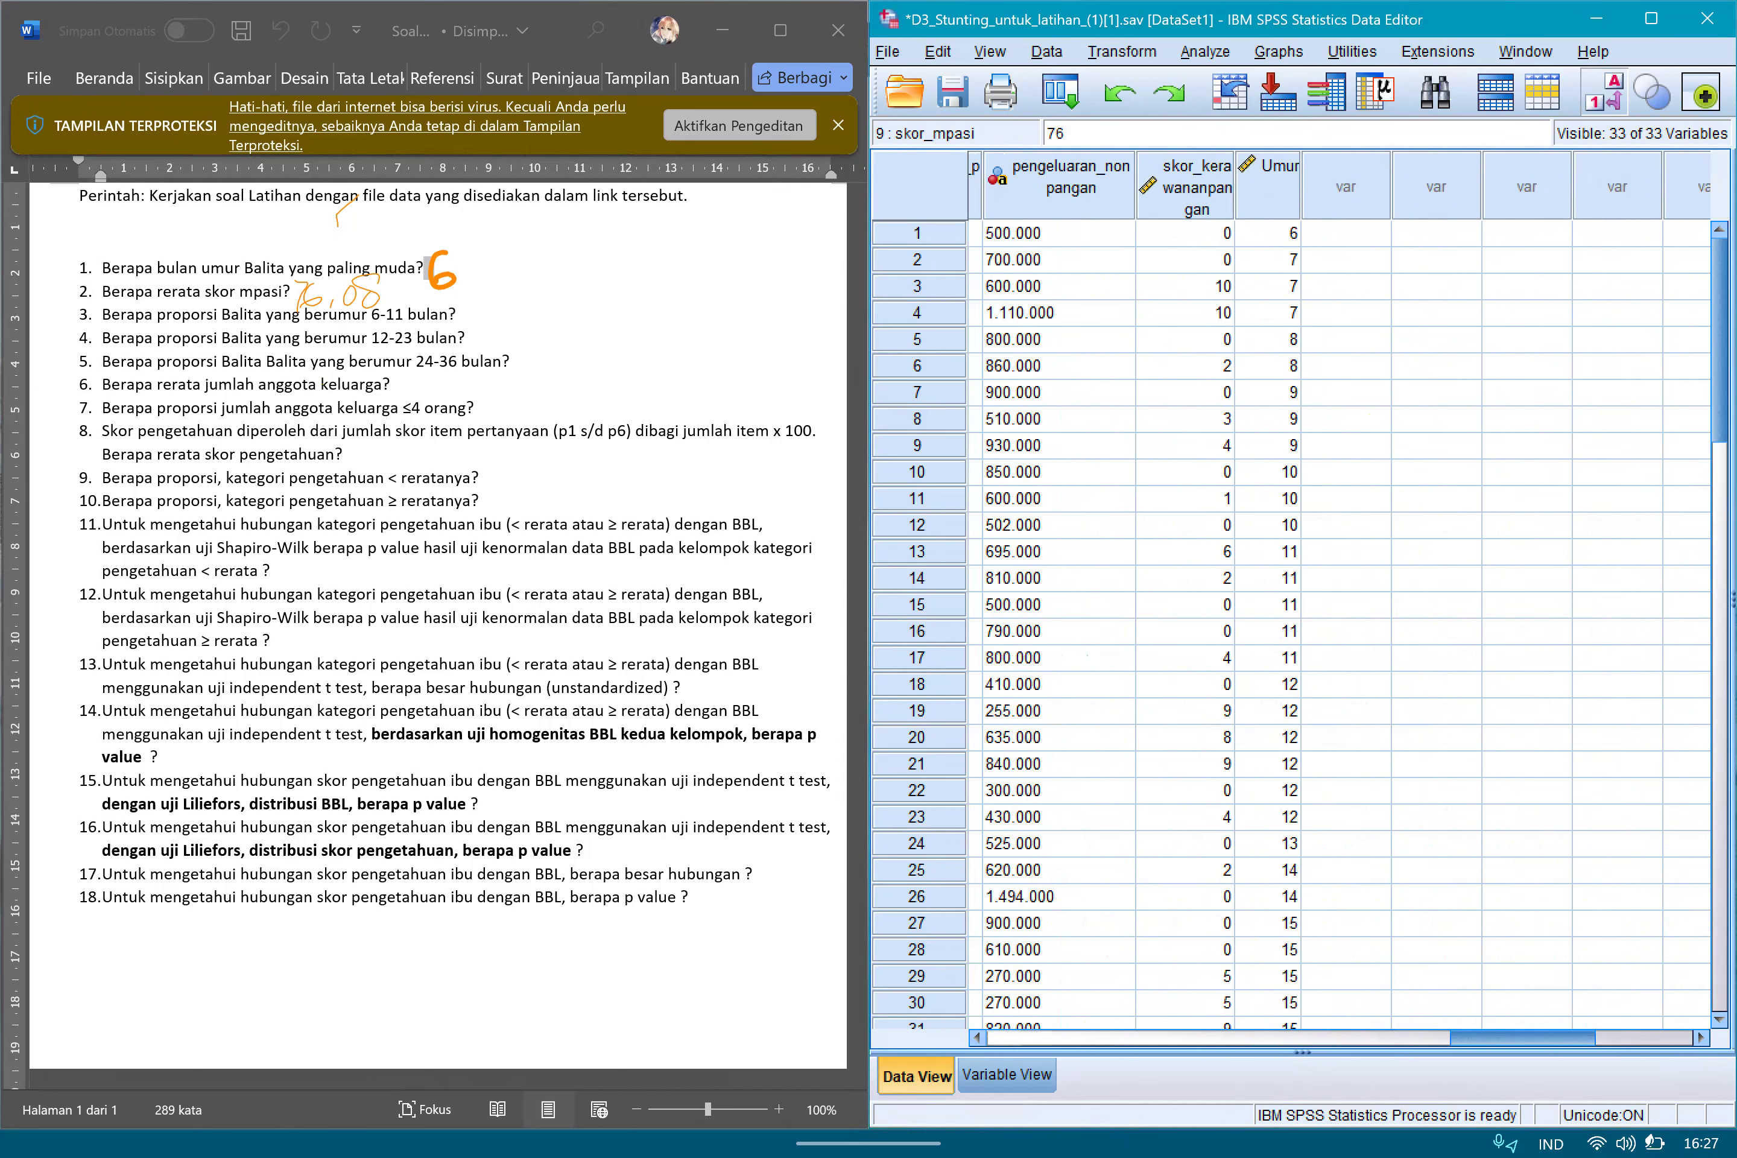
click(1269, 187)
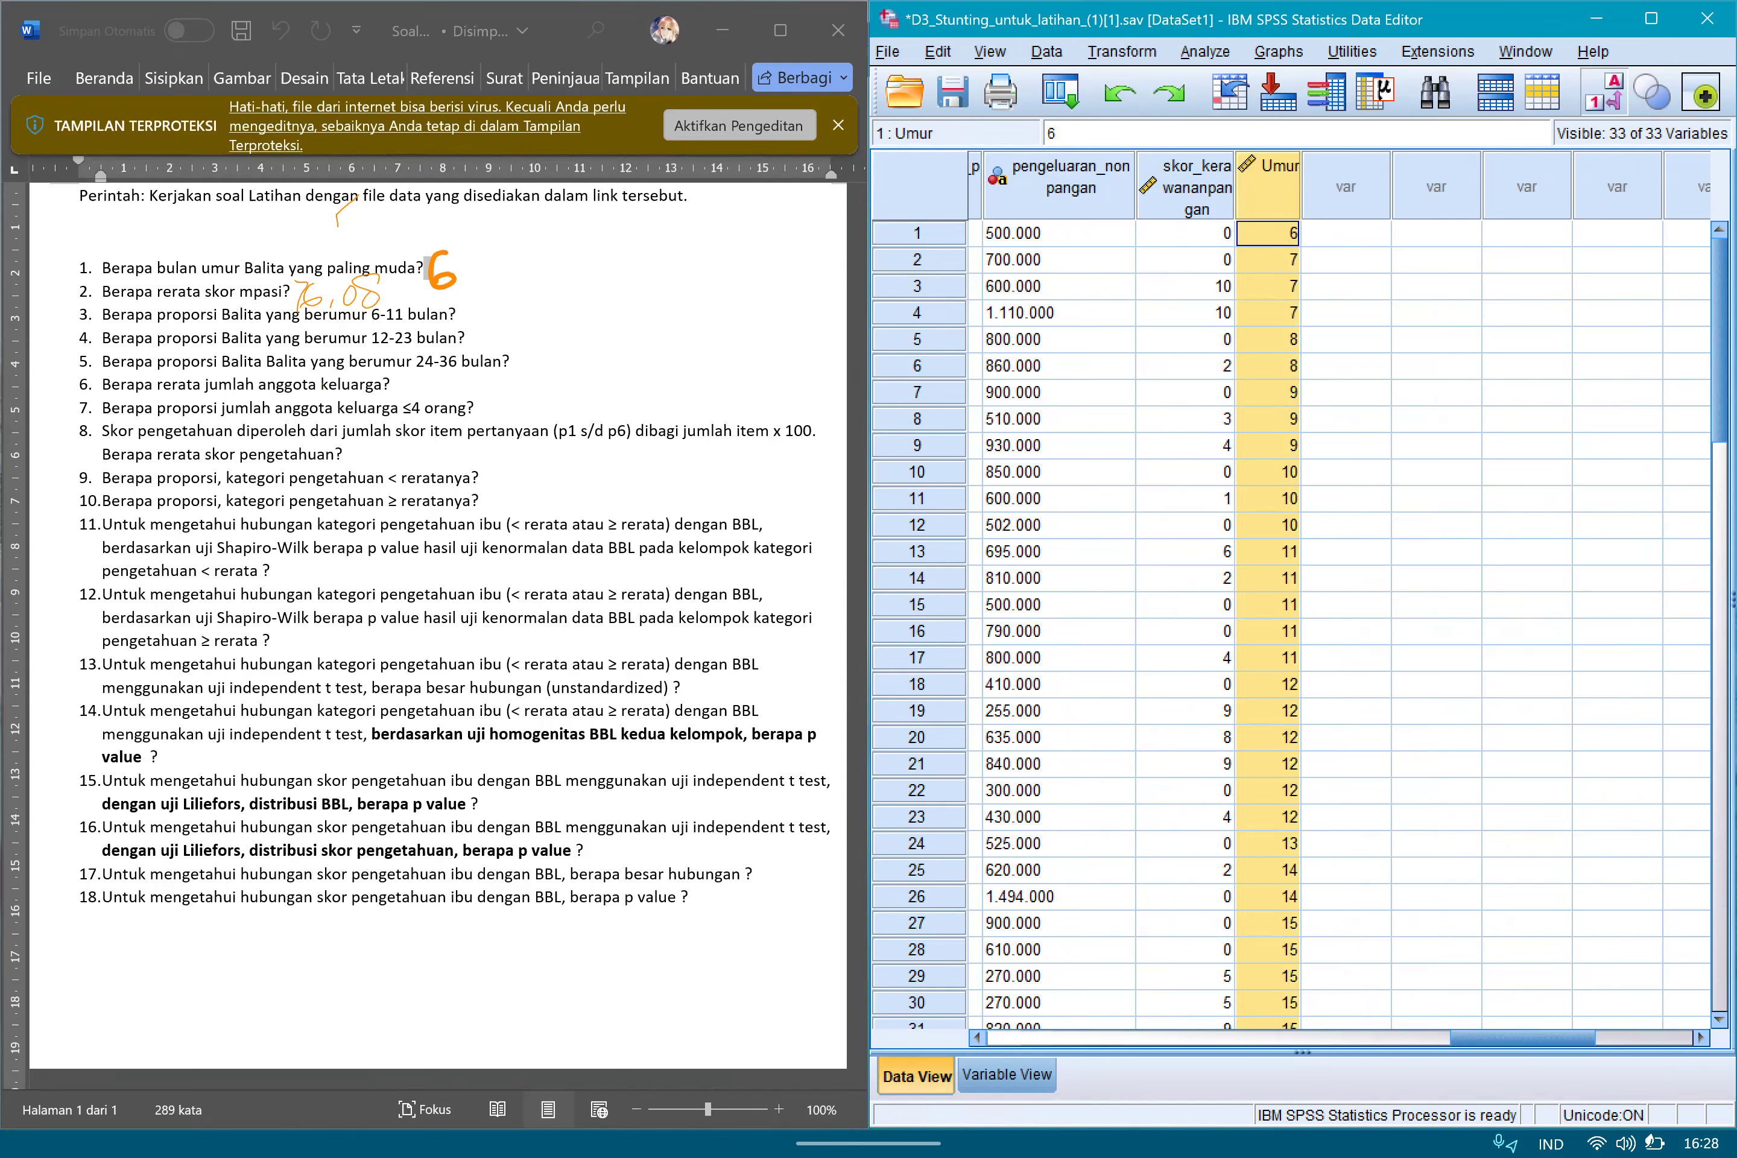
click(1122, 51)
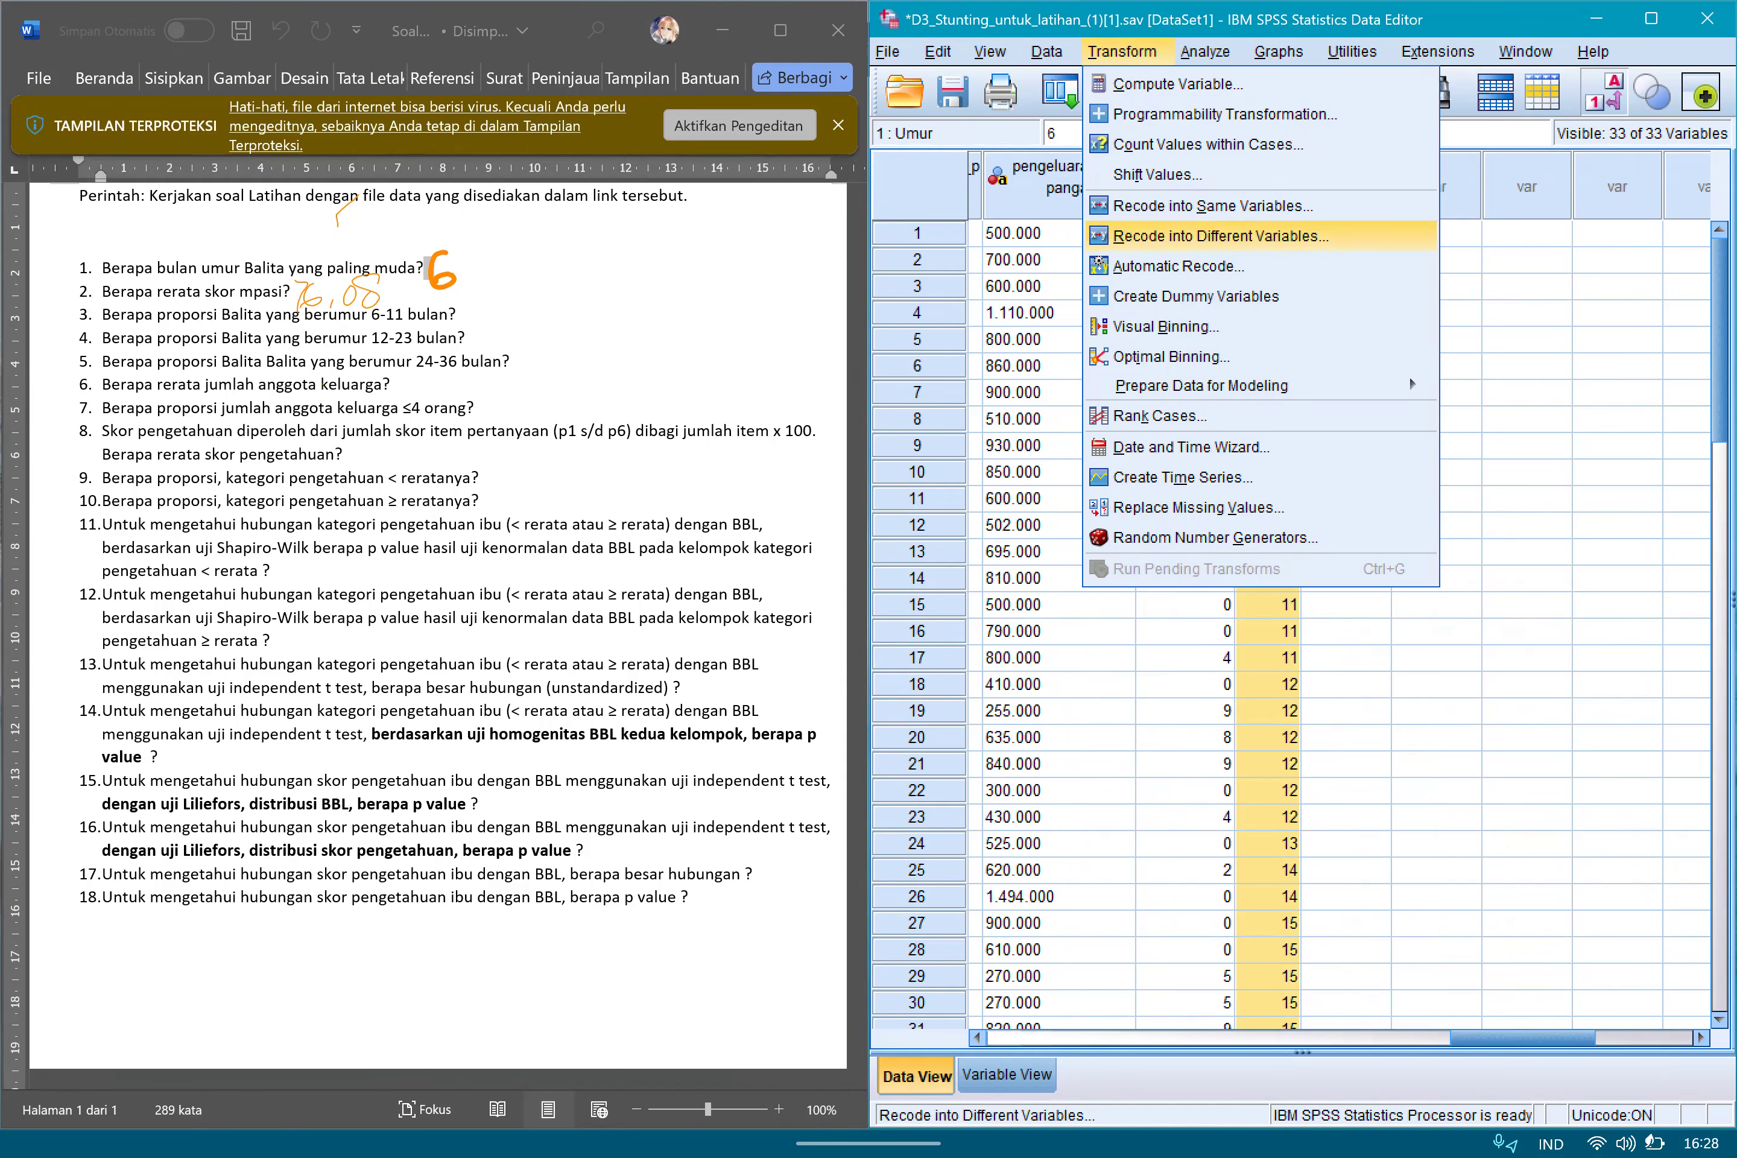
key(Return)
drag(1084, 234, 555, 343)
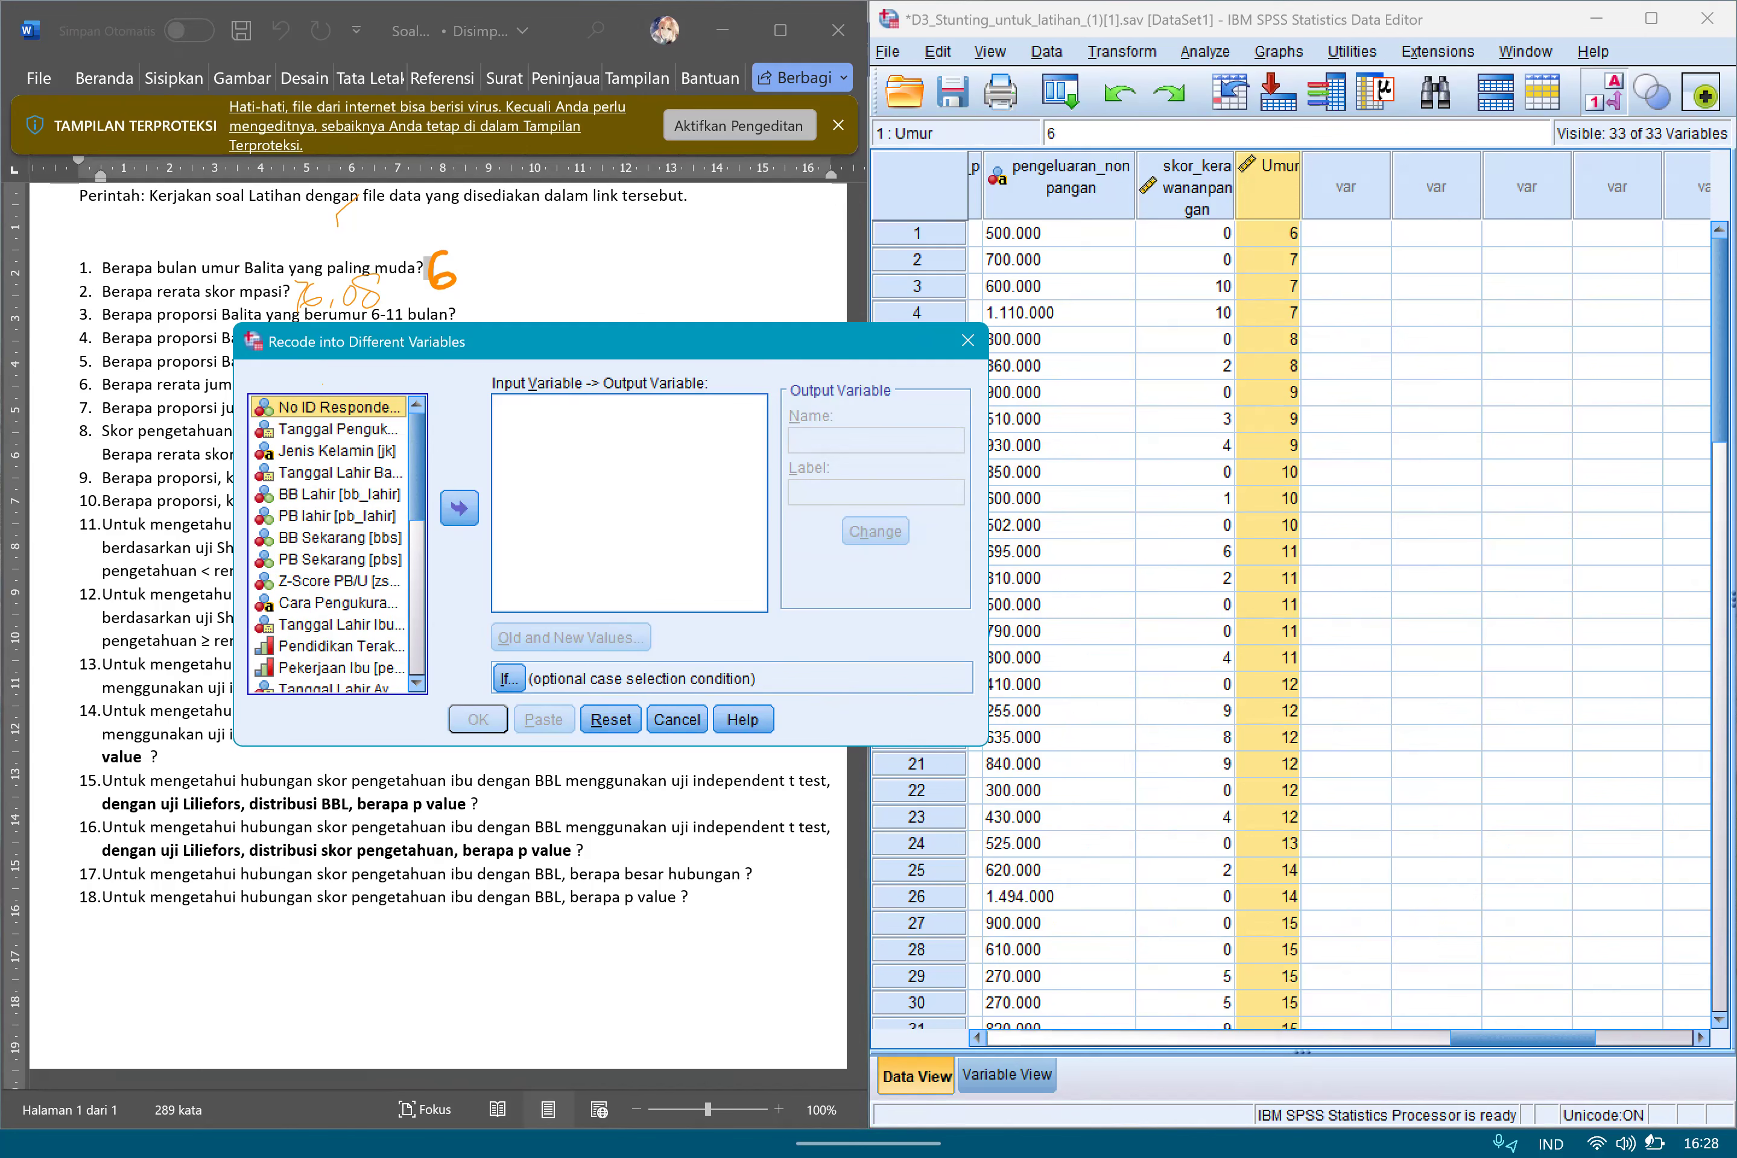
drag(598, 342, 1191, 283)
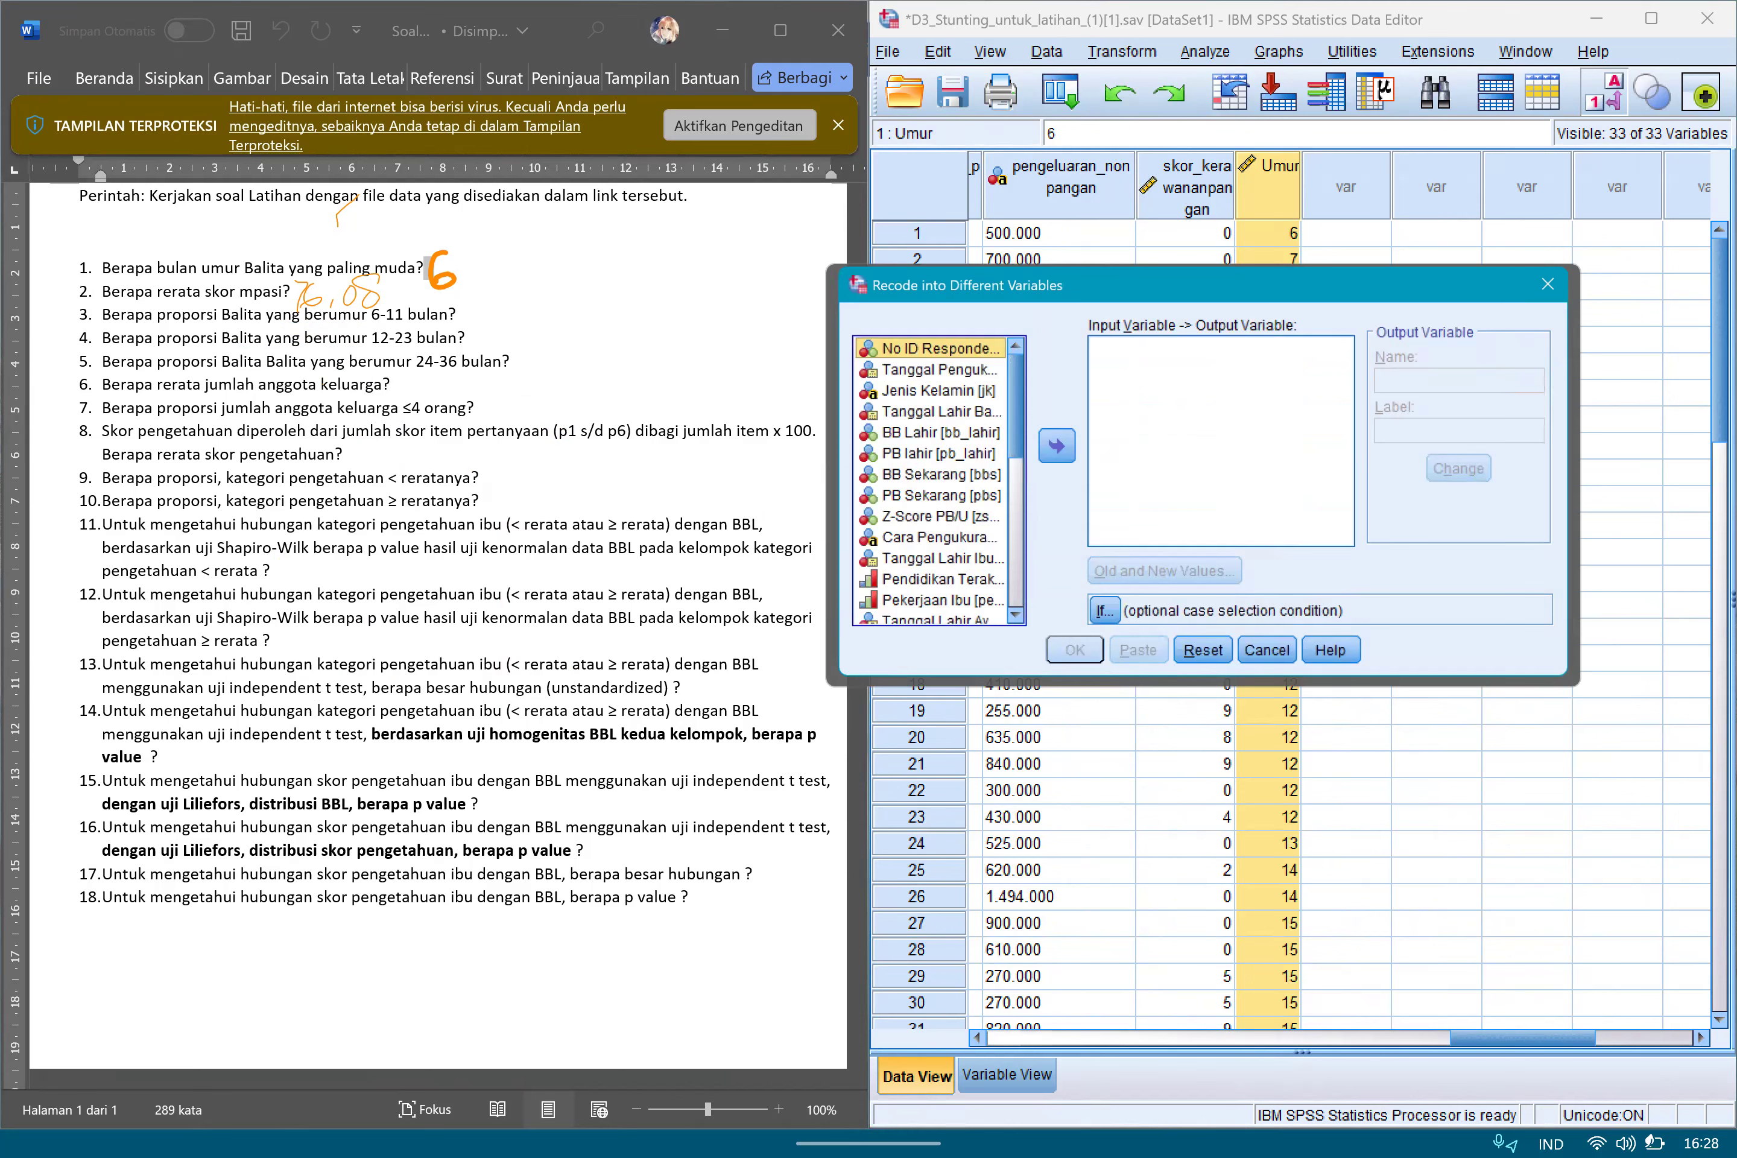
scroll(927, 486, down, 7)
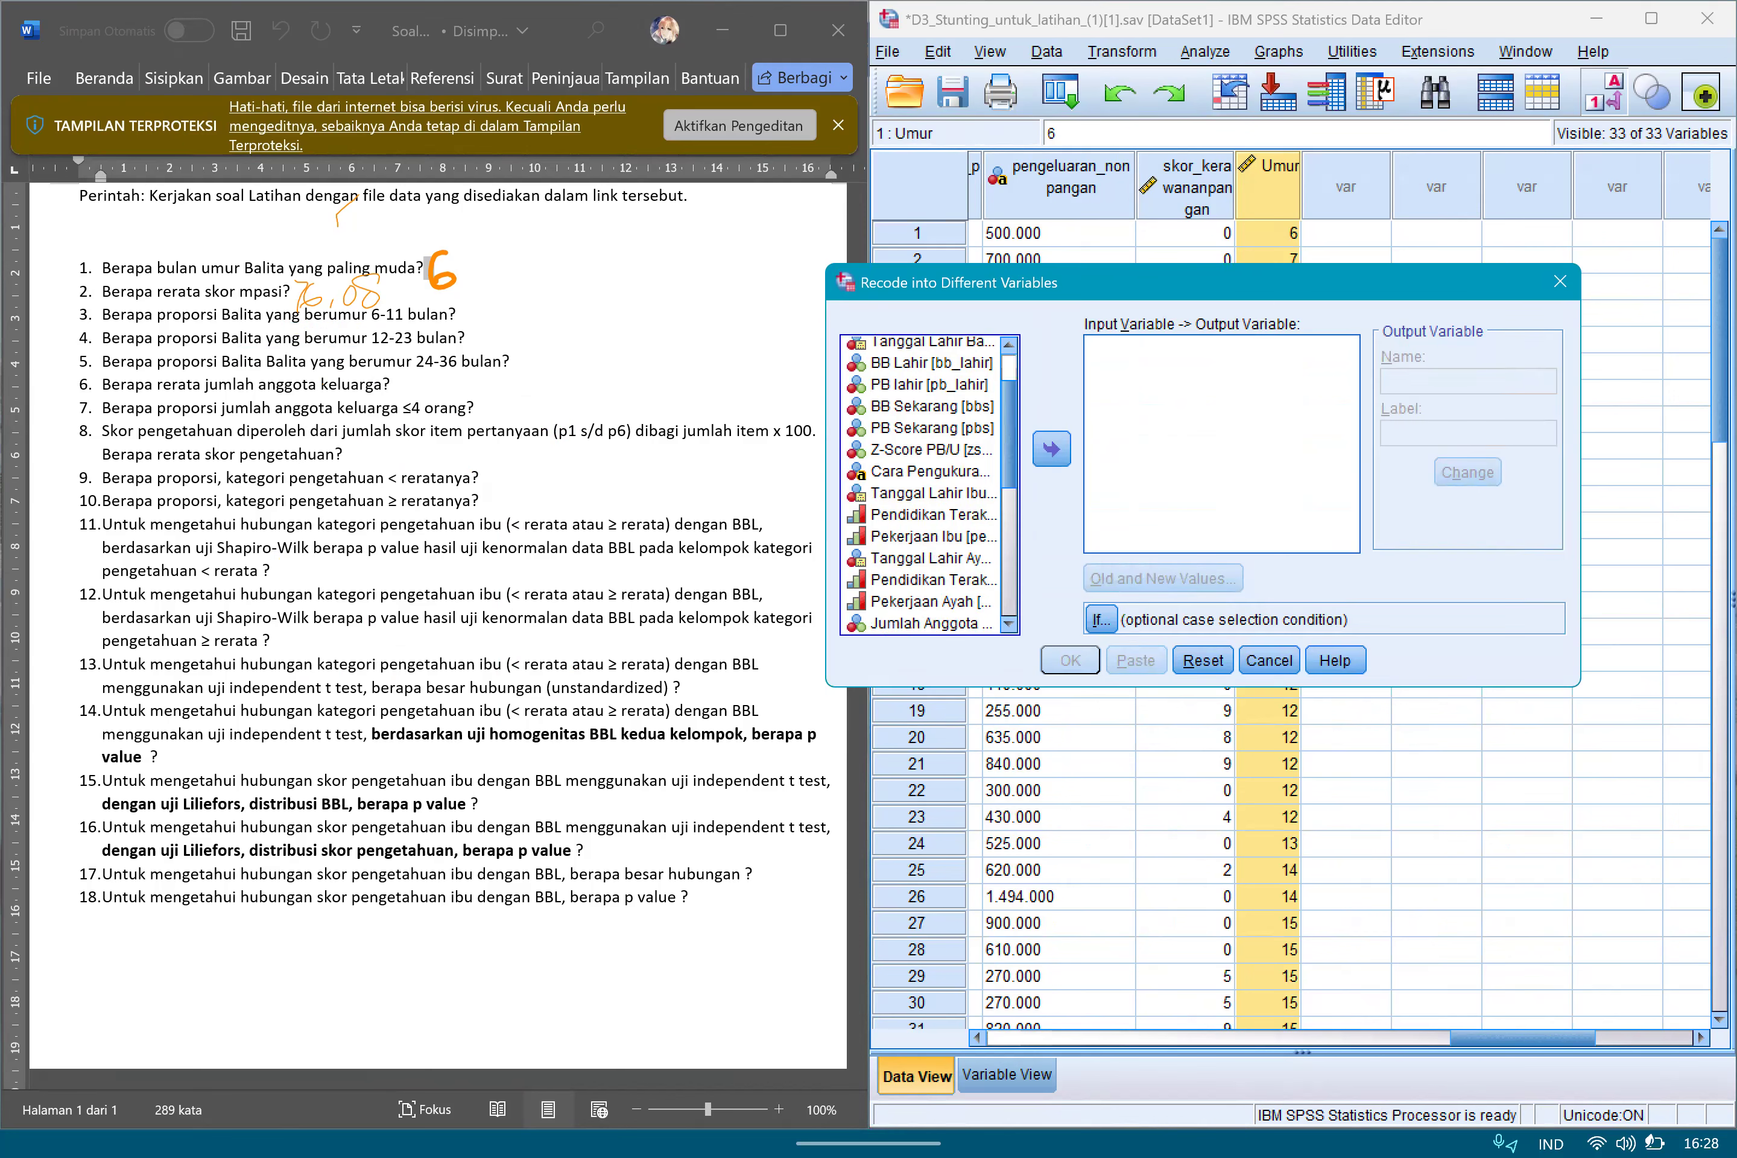
double_click(890, 623)
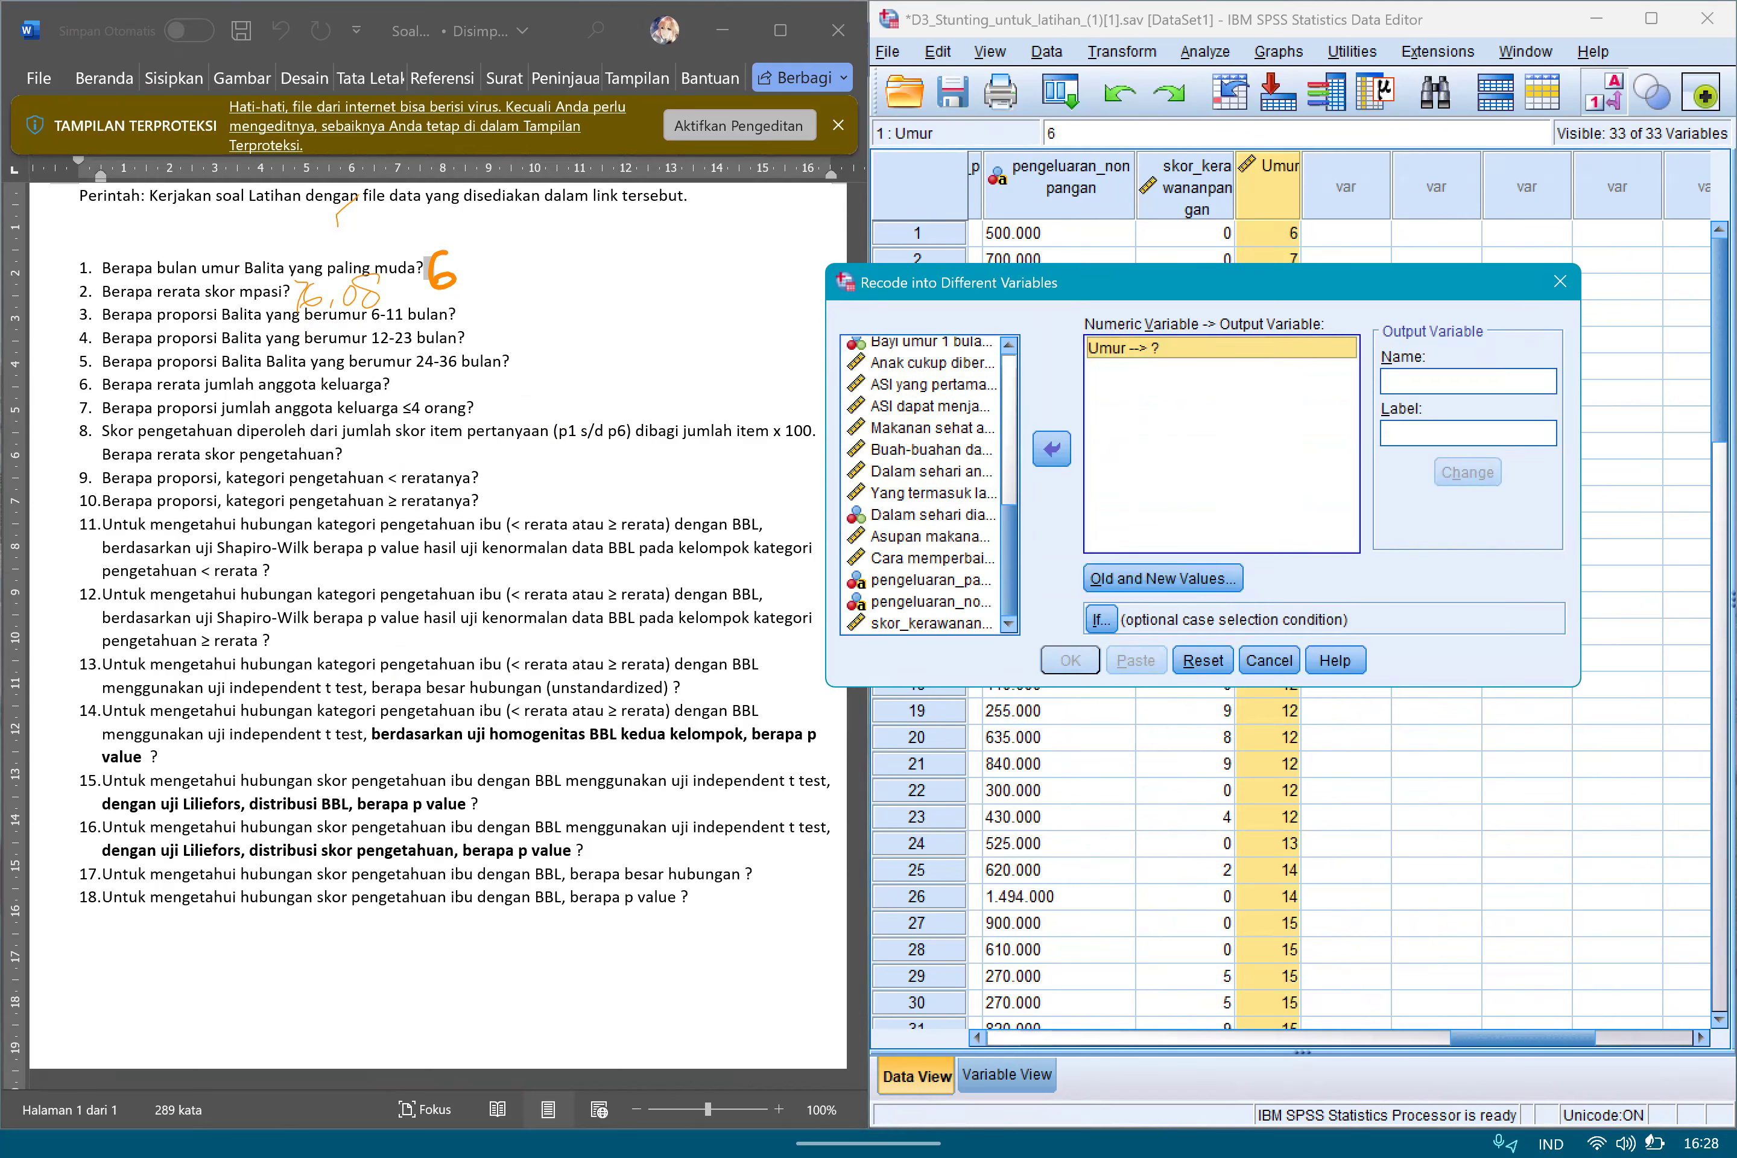
Name the recoded output variable KategoriUmur, apply the name, and open its old and new values.
click(1468, 381)
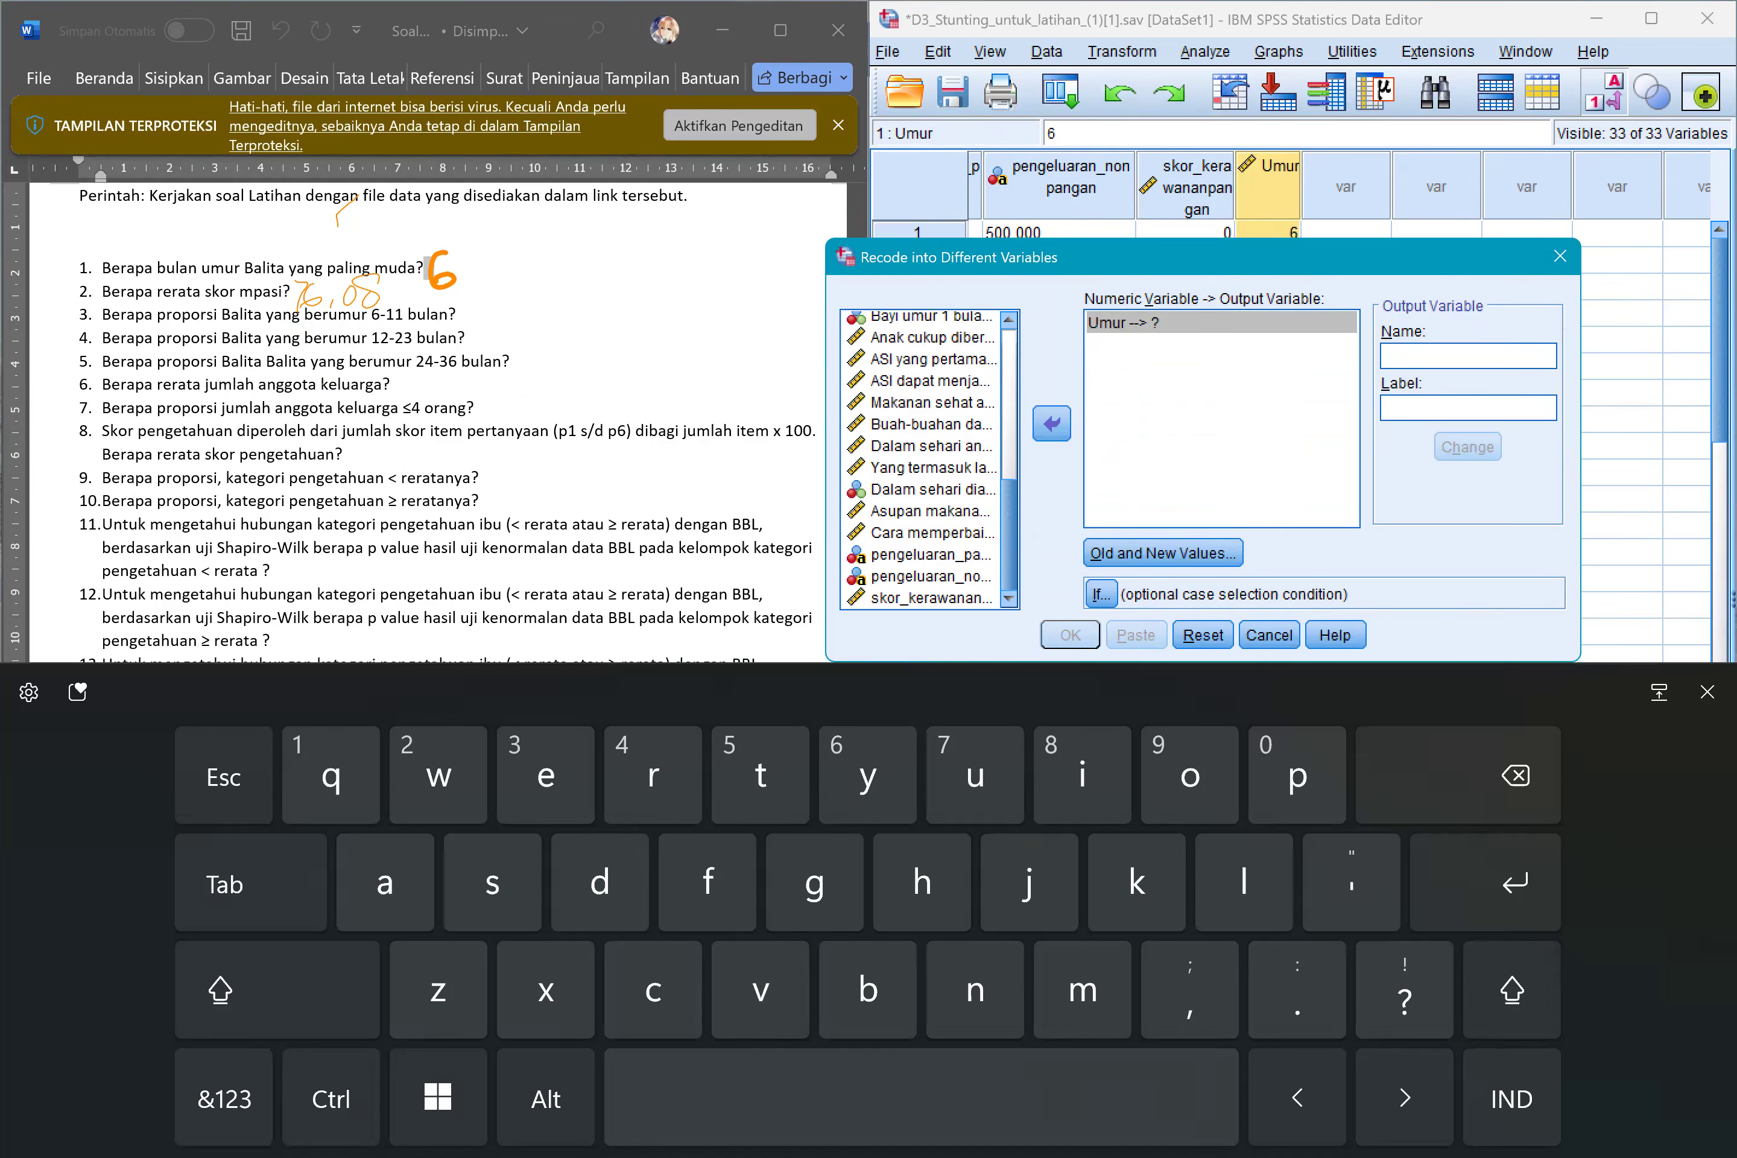
text(Kta)
key(BackSpace)
key(BackSpace)
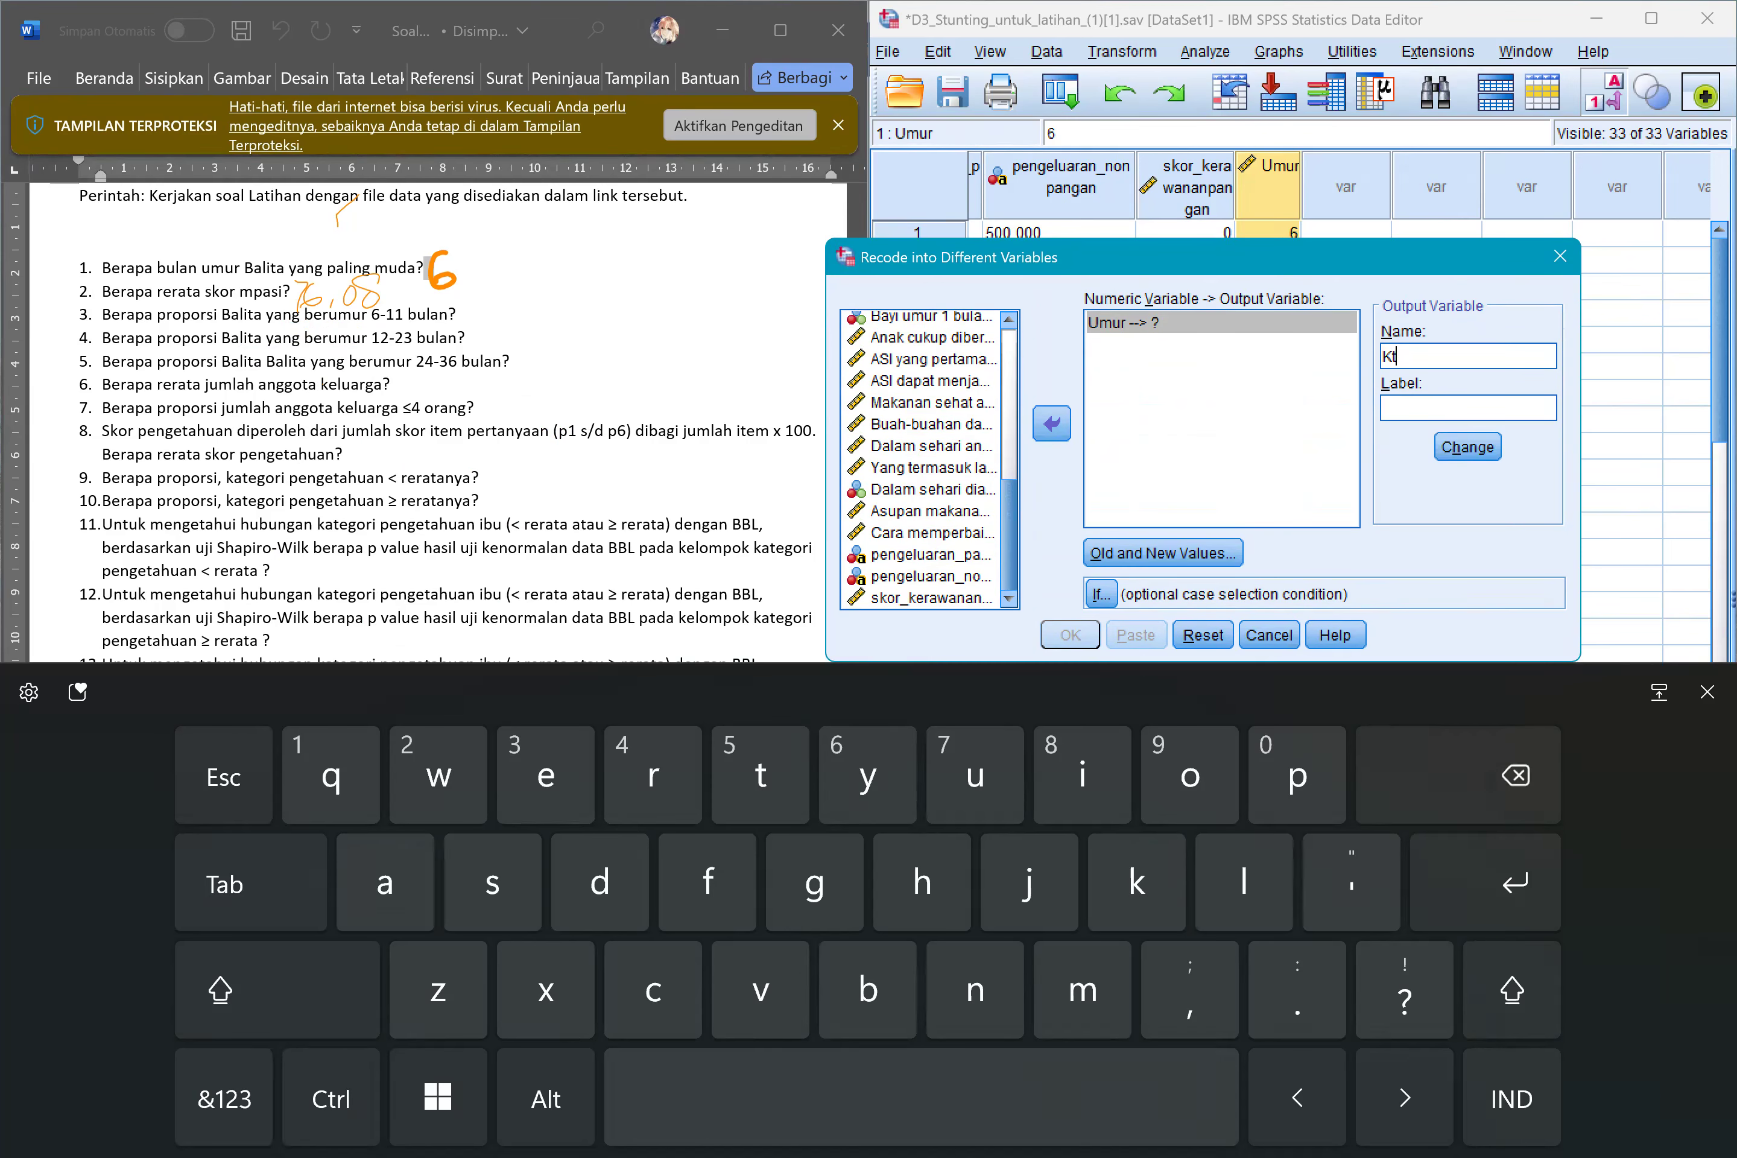
text(ategoriUmur)
click(1468, 447)
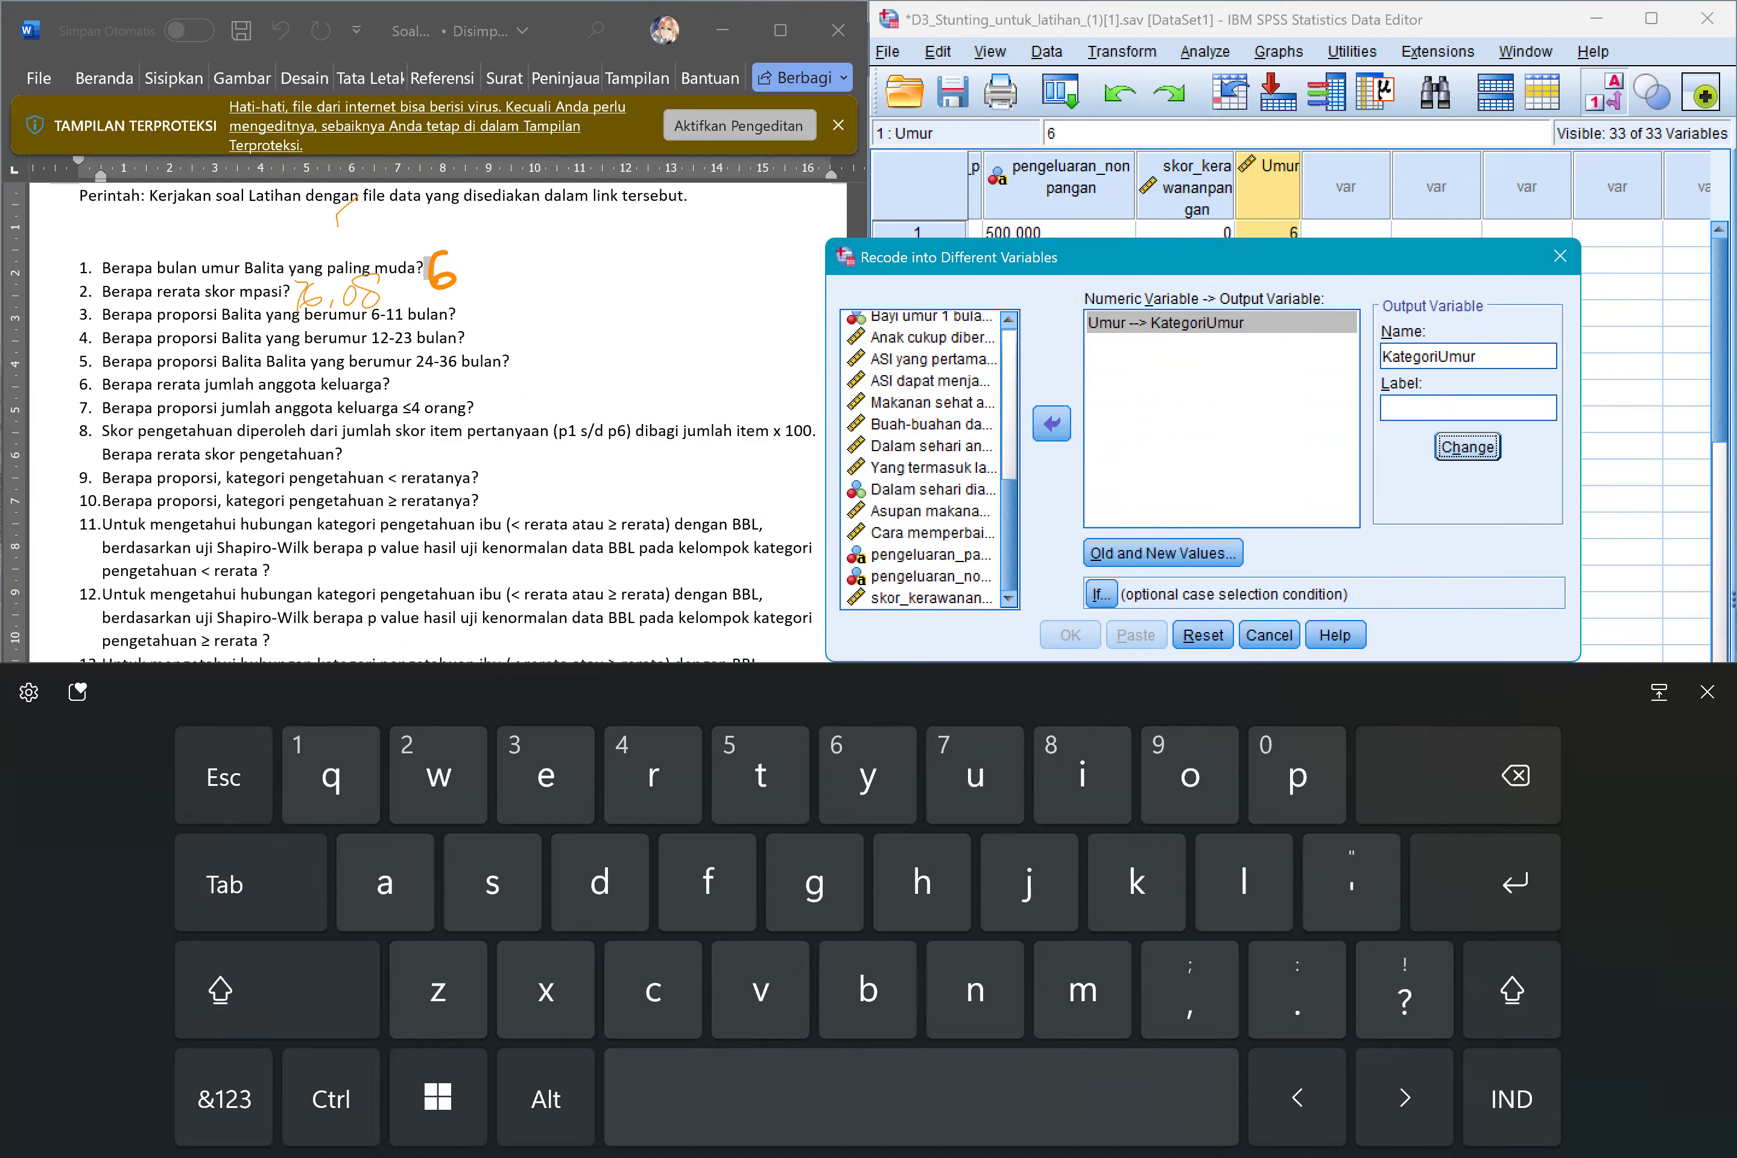
click(1163, 554)
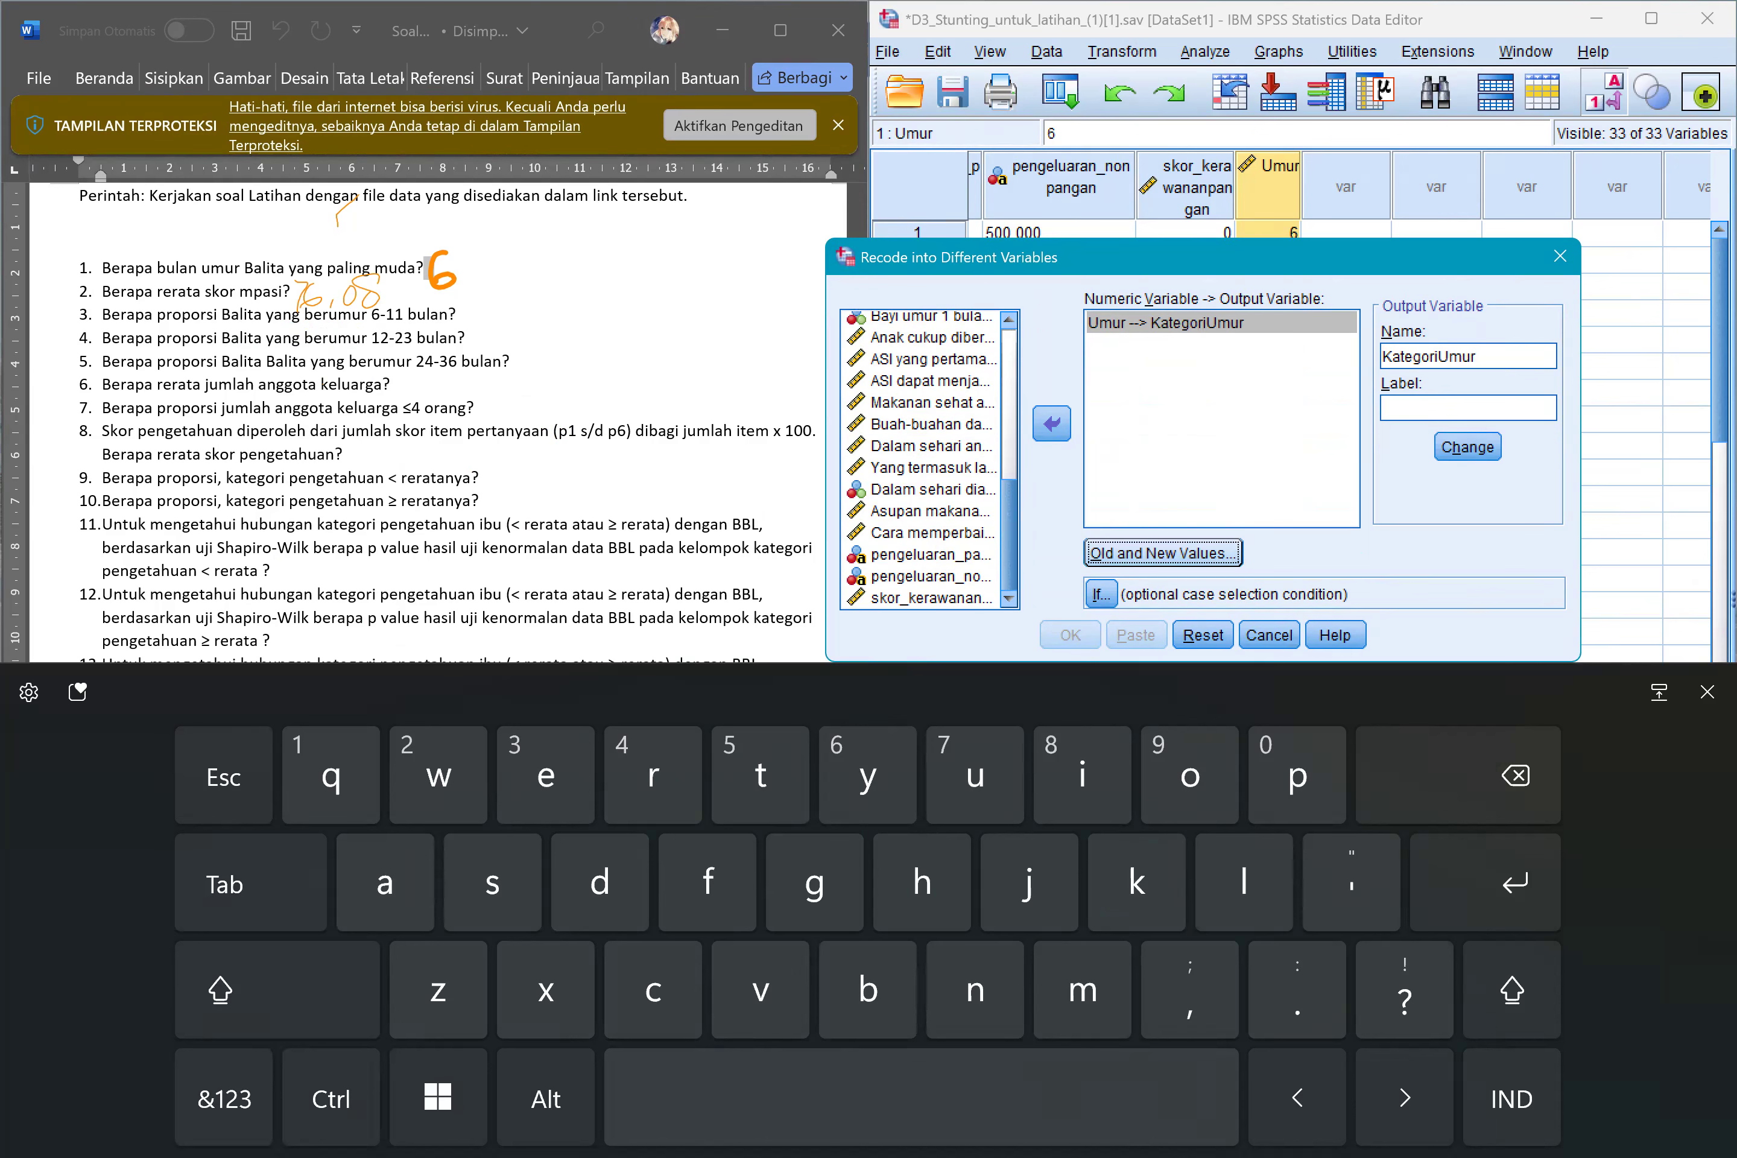
Open the old and new value definitions for the Umur to KategoriUmur recode.
click(1163, 553)
click(1164, 554)
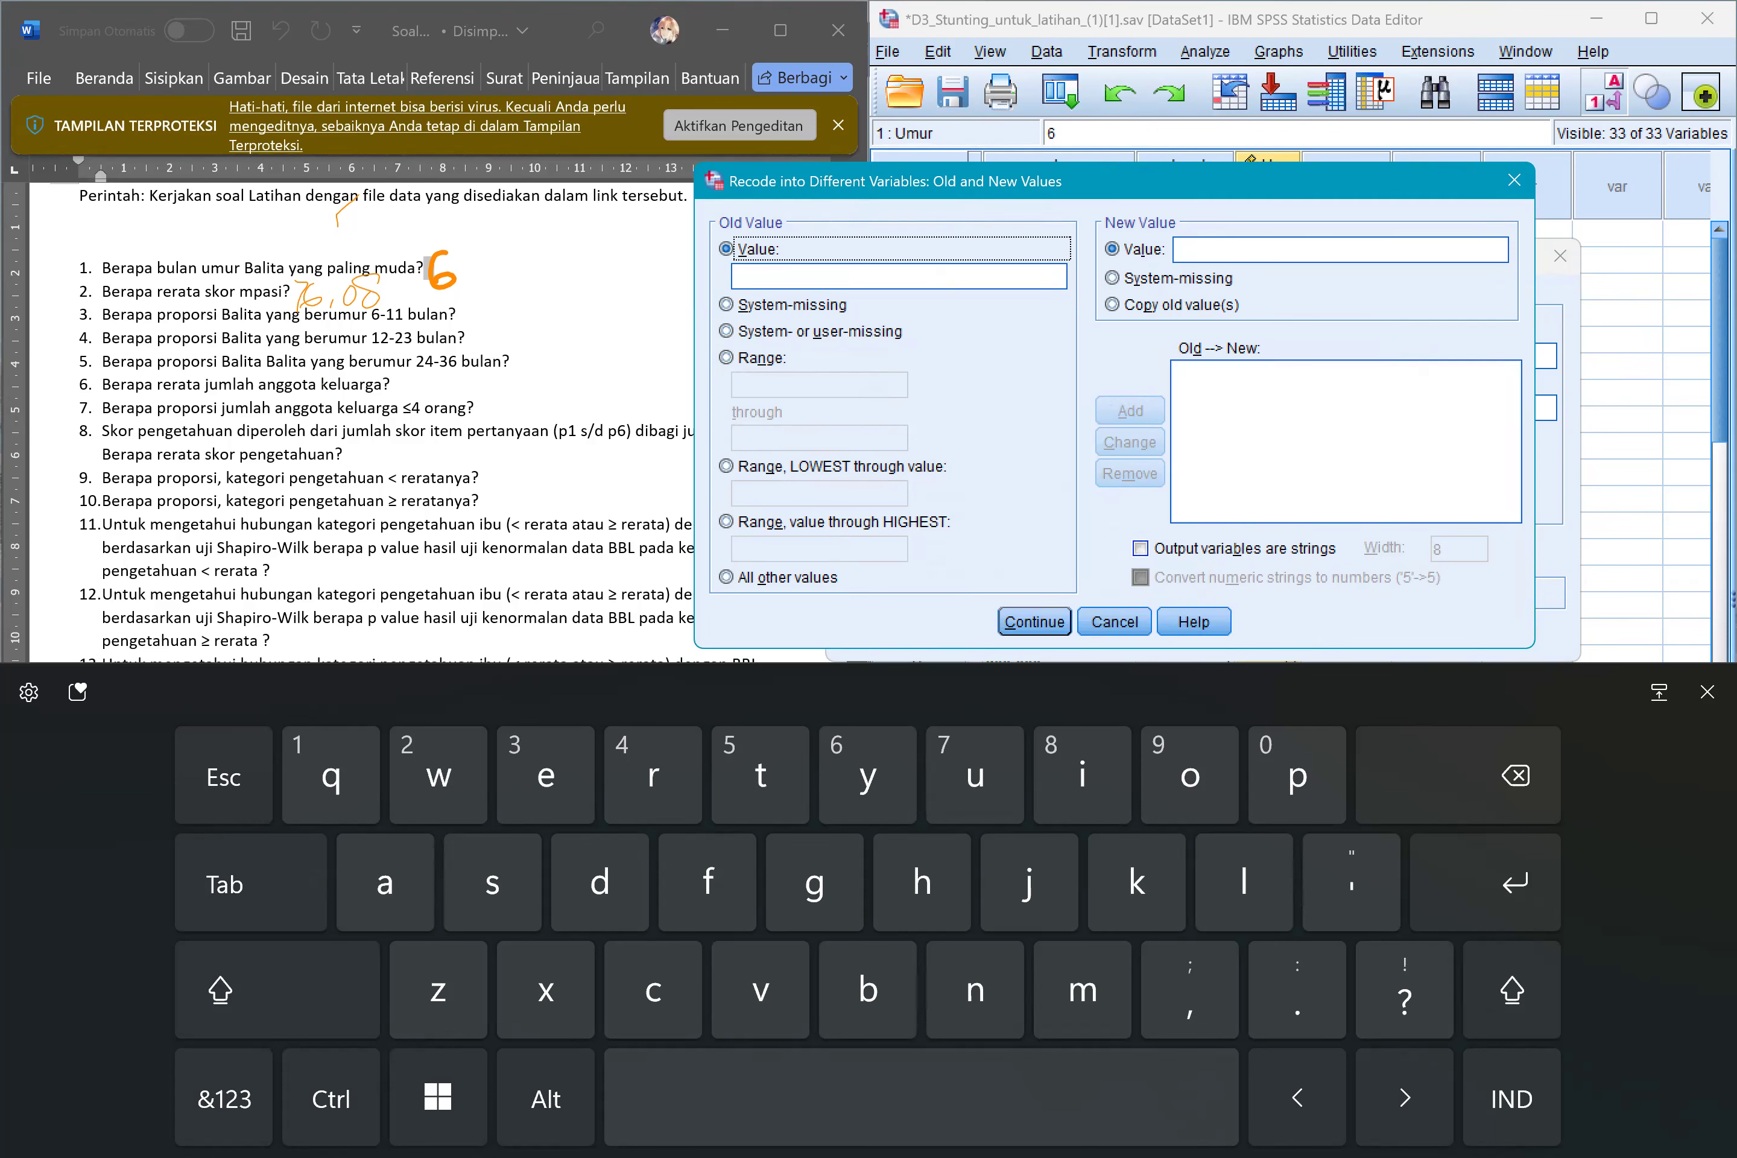
click(1708, 692)
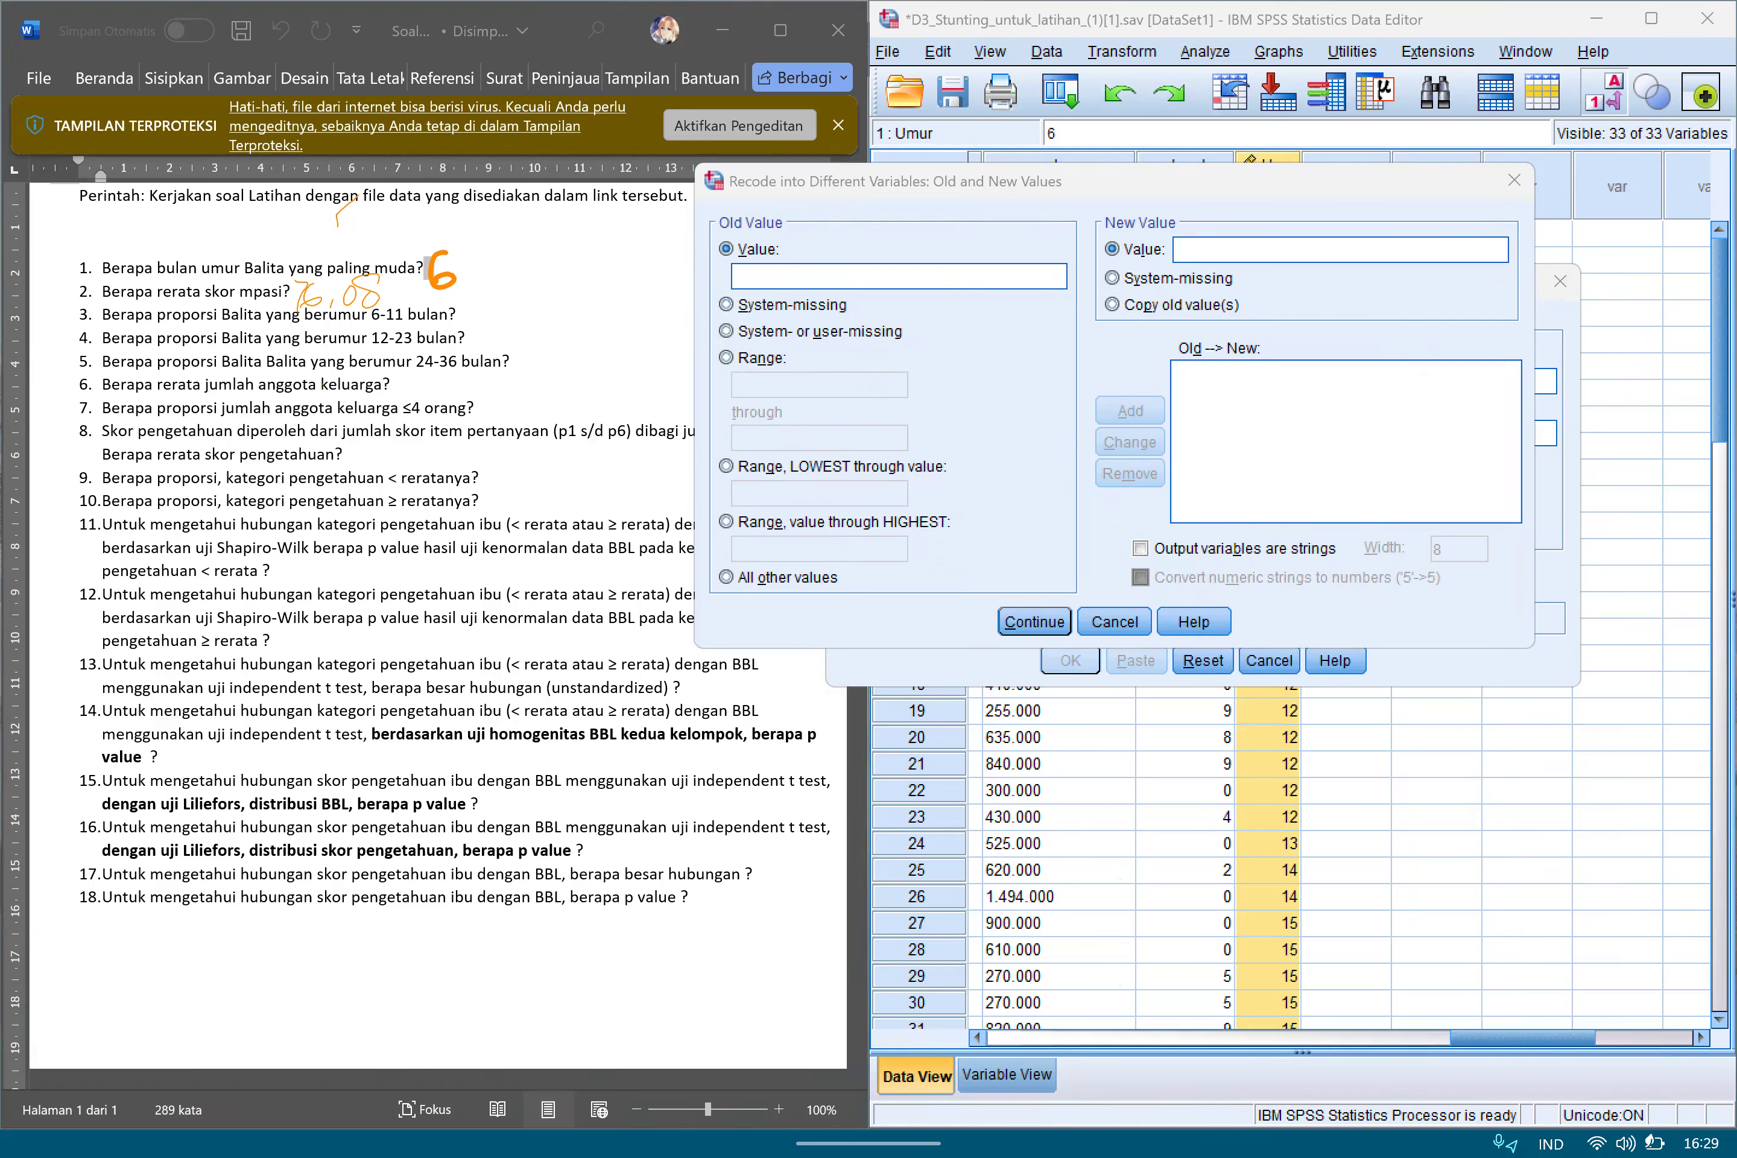
mouse_move(761, 208)
mouse_down()
mouse_move(731, 209)
mouse_move(763, 242)
mouse_move(778, 228)
mouse_up()
mouse_move(1163, 197)
mouse_down()
mouse_move(1105, 211)
mouse_move(1183, 241)
mouse_move(1188, 210)
mouse_up()
Add a recode rule that turns the age range 6 through 11 into new value 1.
click(728, 357)
click(819, 386)
click(223, 1099)
click(867, 776)
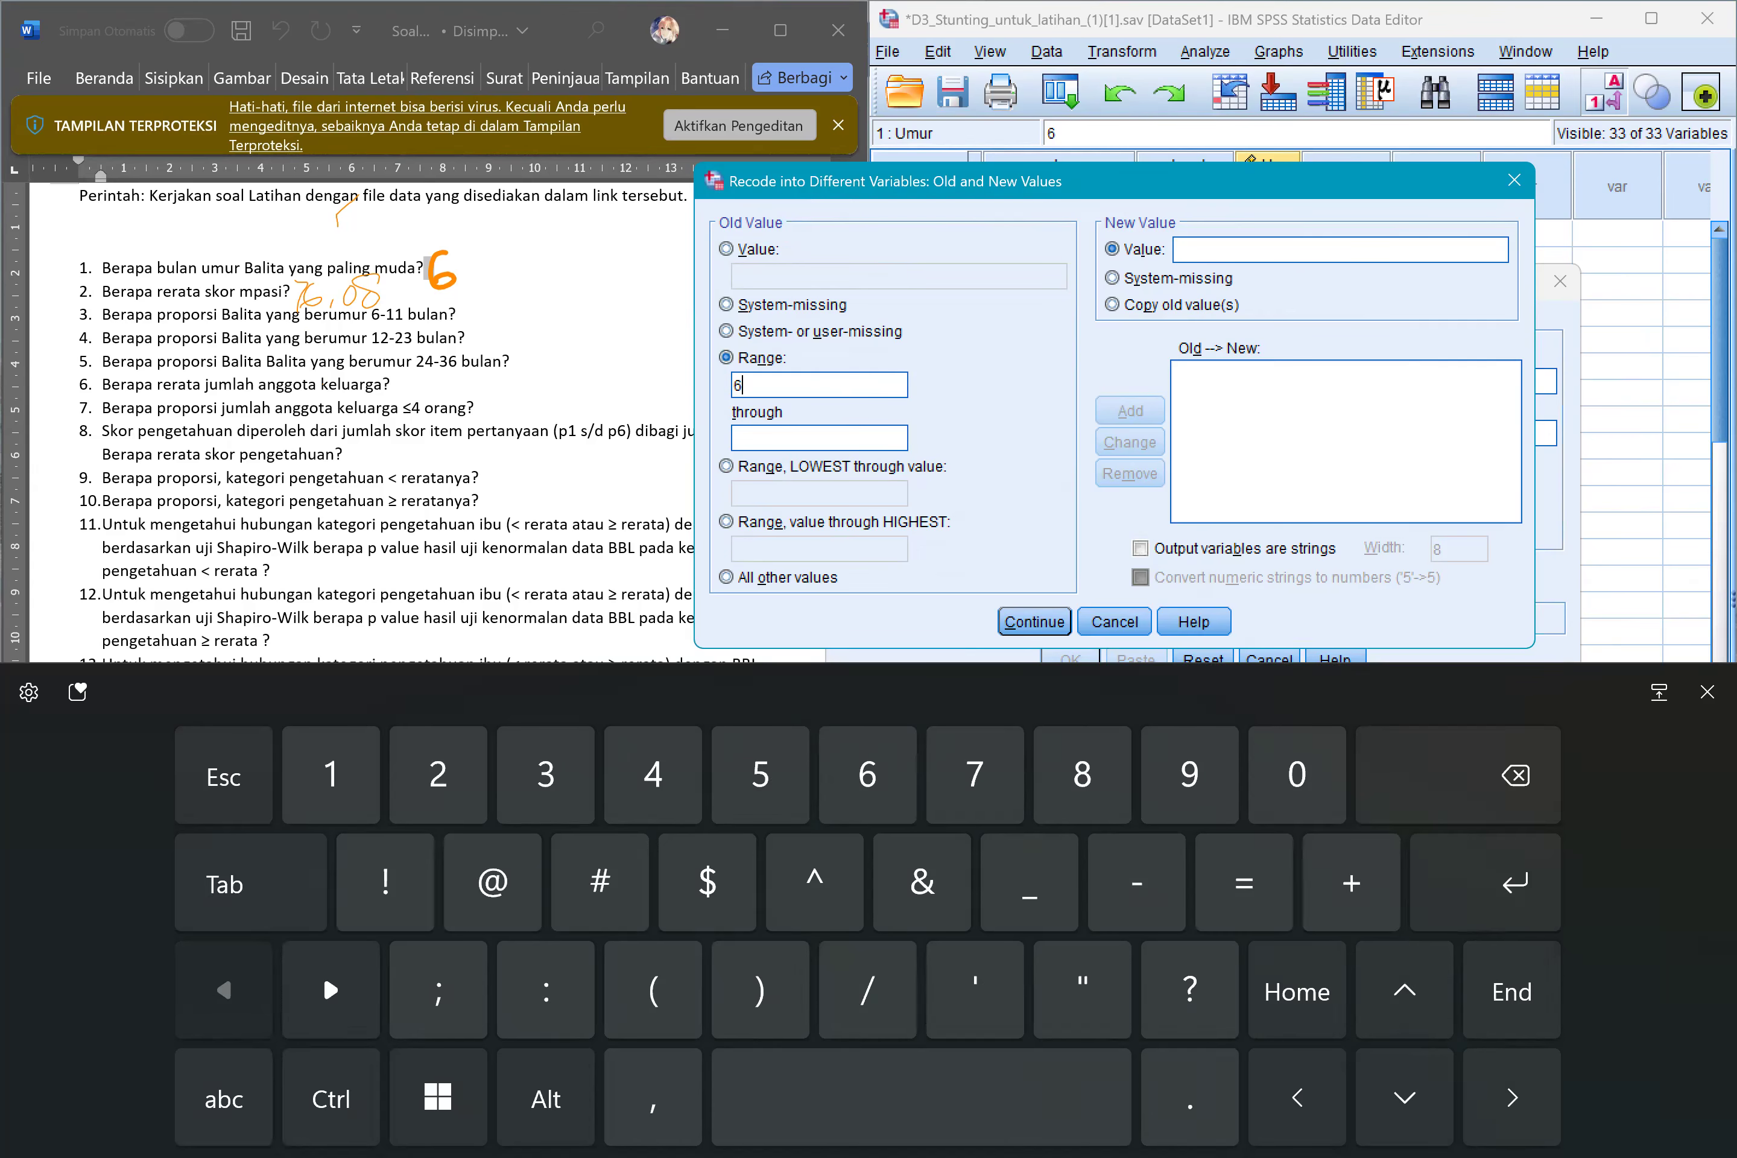
click(819, 438)
click(224, 1098)
click(331, 776)
click(330, 776)
click(1340, 250)
click(223, 1098)
click(330, 776)
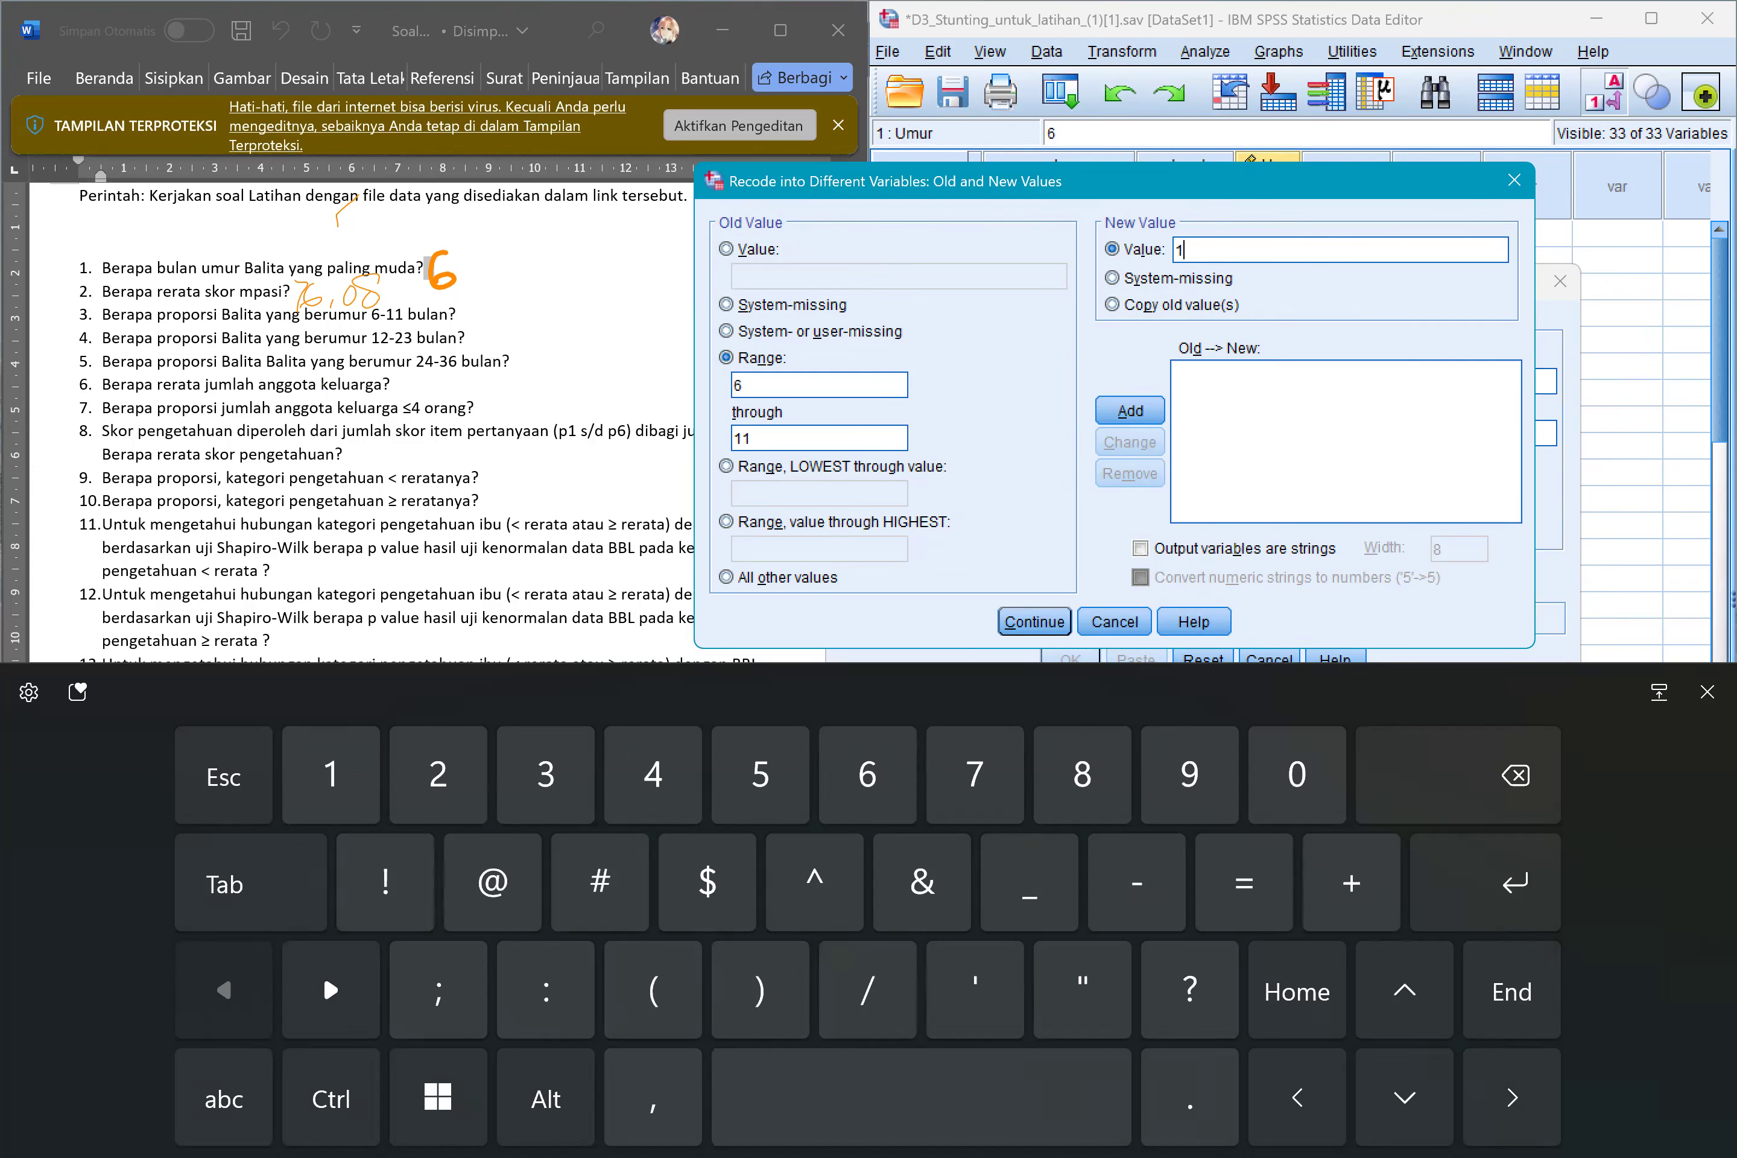
click(1129, 411)
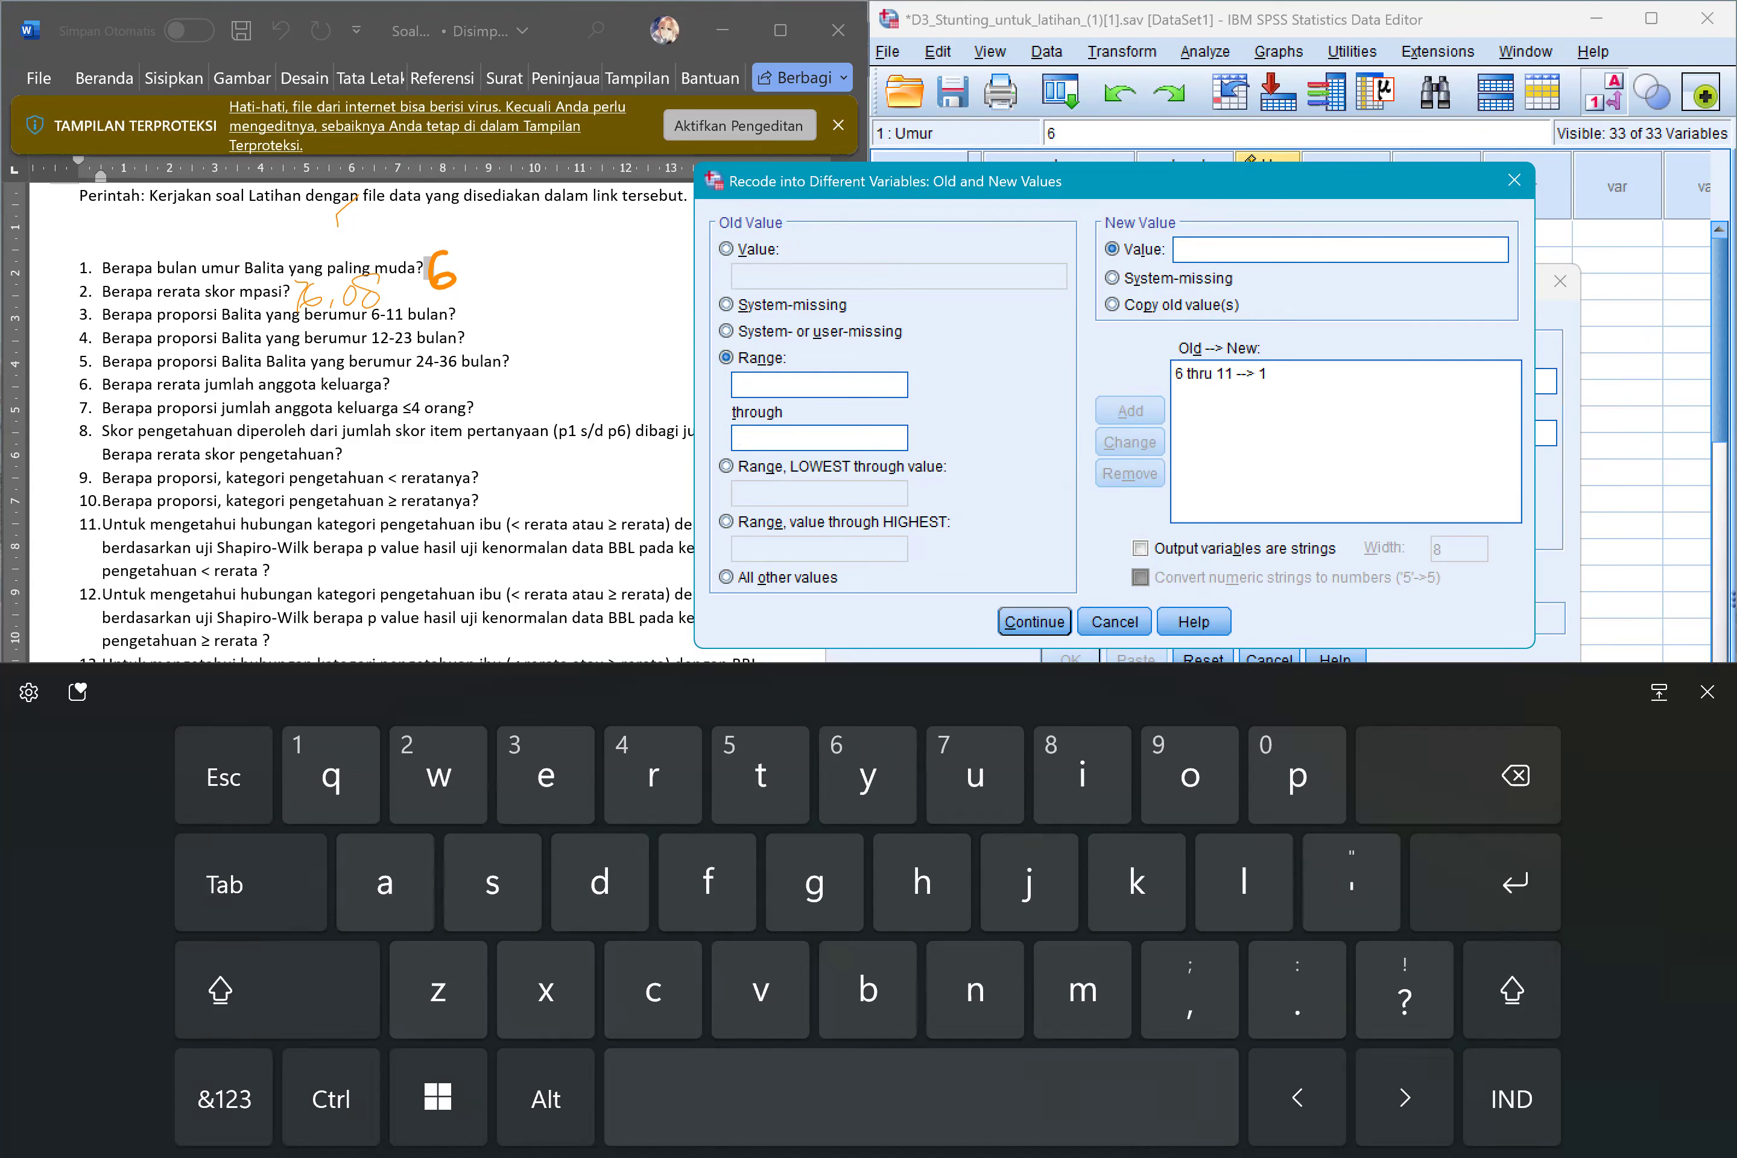
Add a recode rule that turns the age range 12 through 23 into new value 2.
click(225, 1097)
text(12)
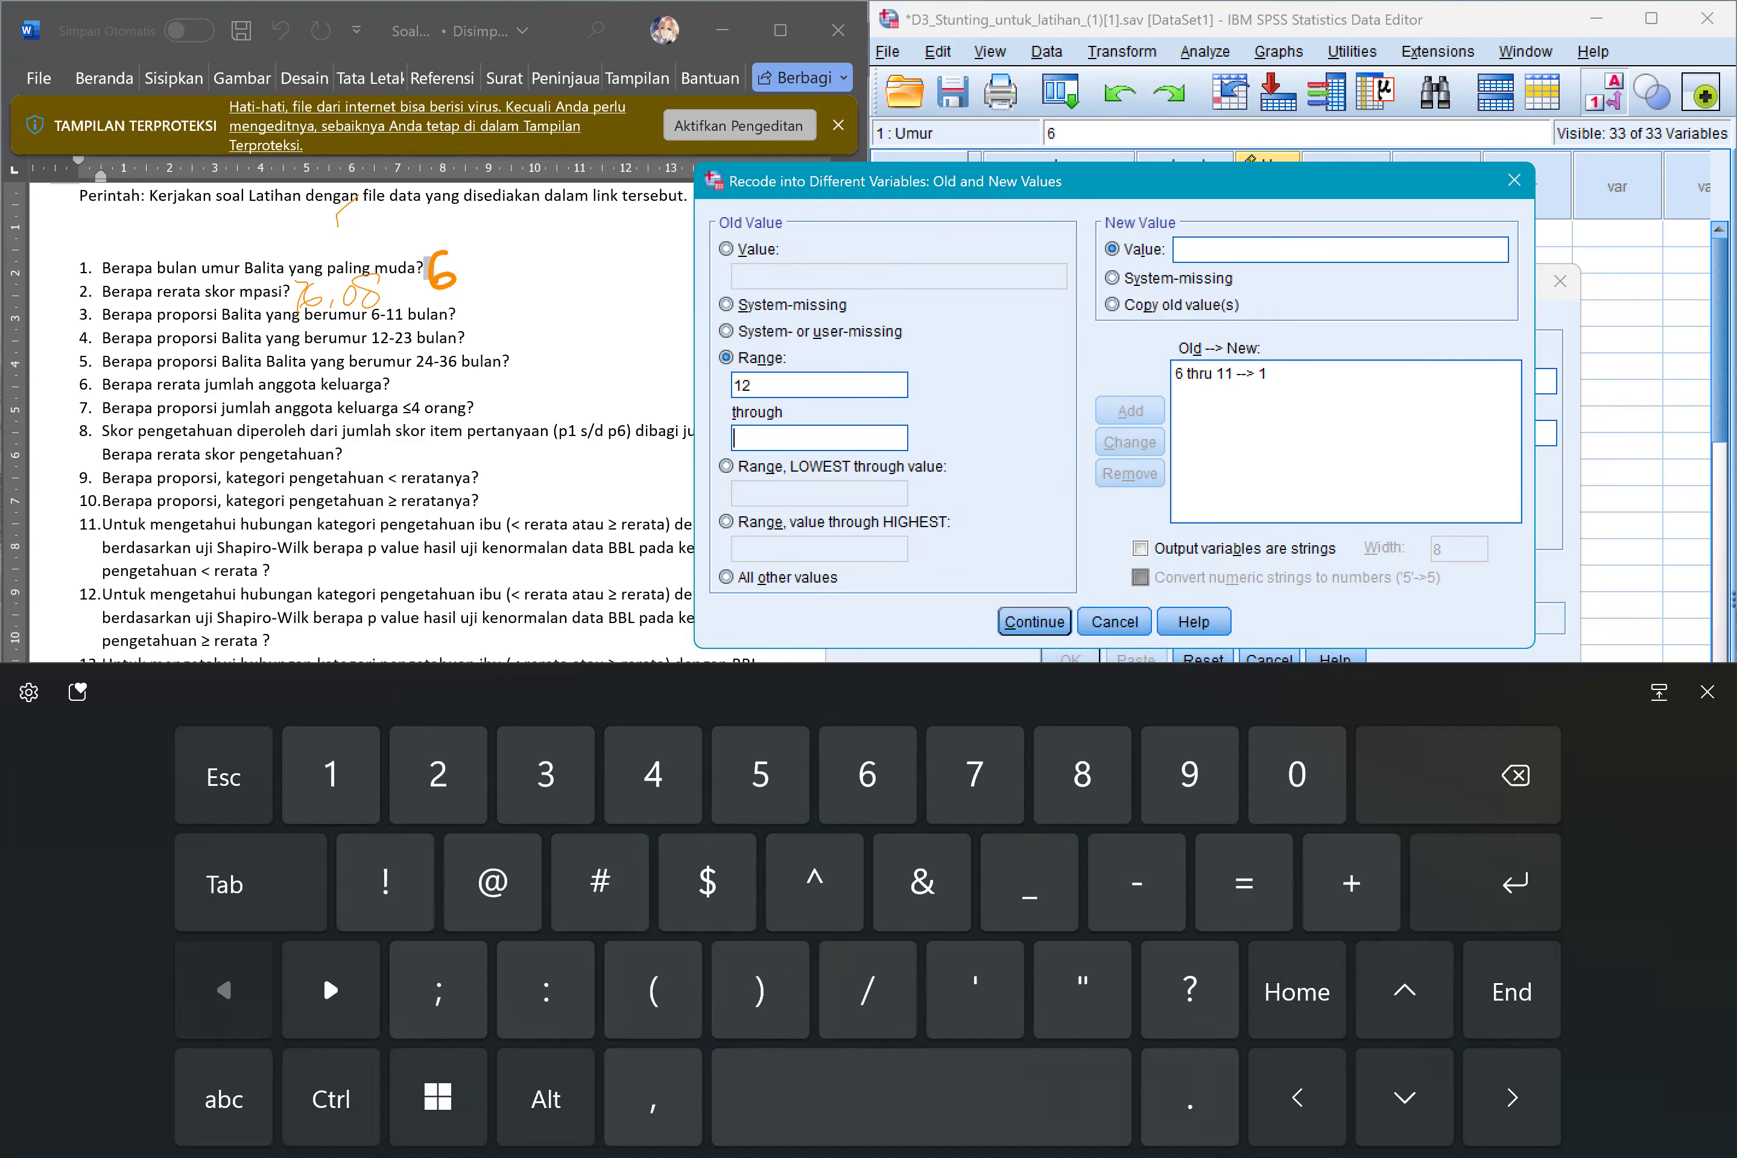
text(23)
key(Tab)
click(225, 1096)
text(2)
key(Return)
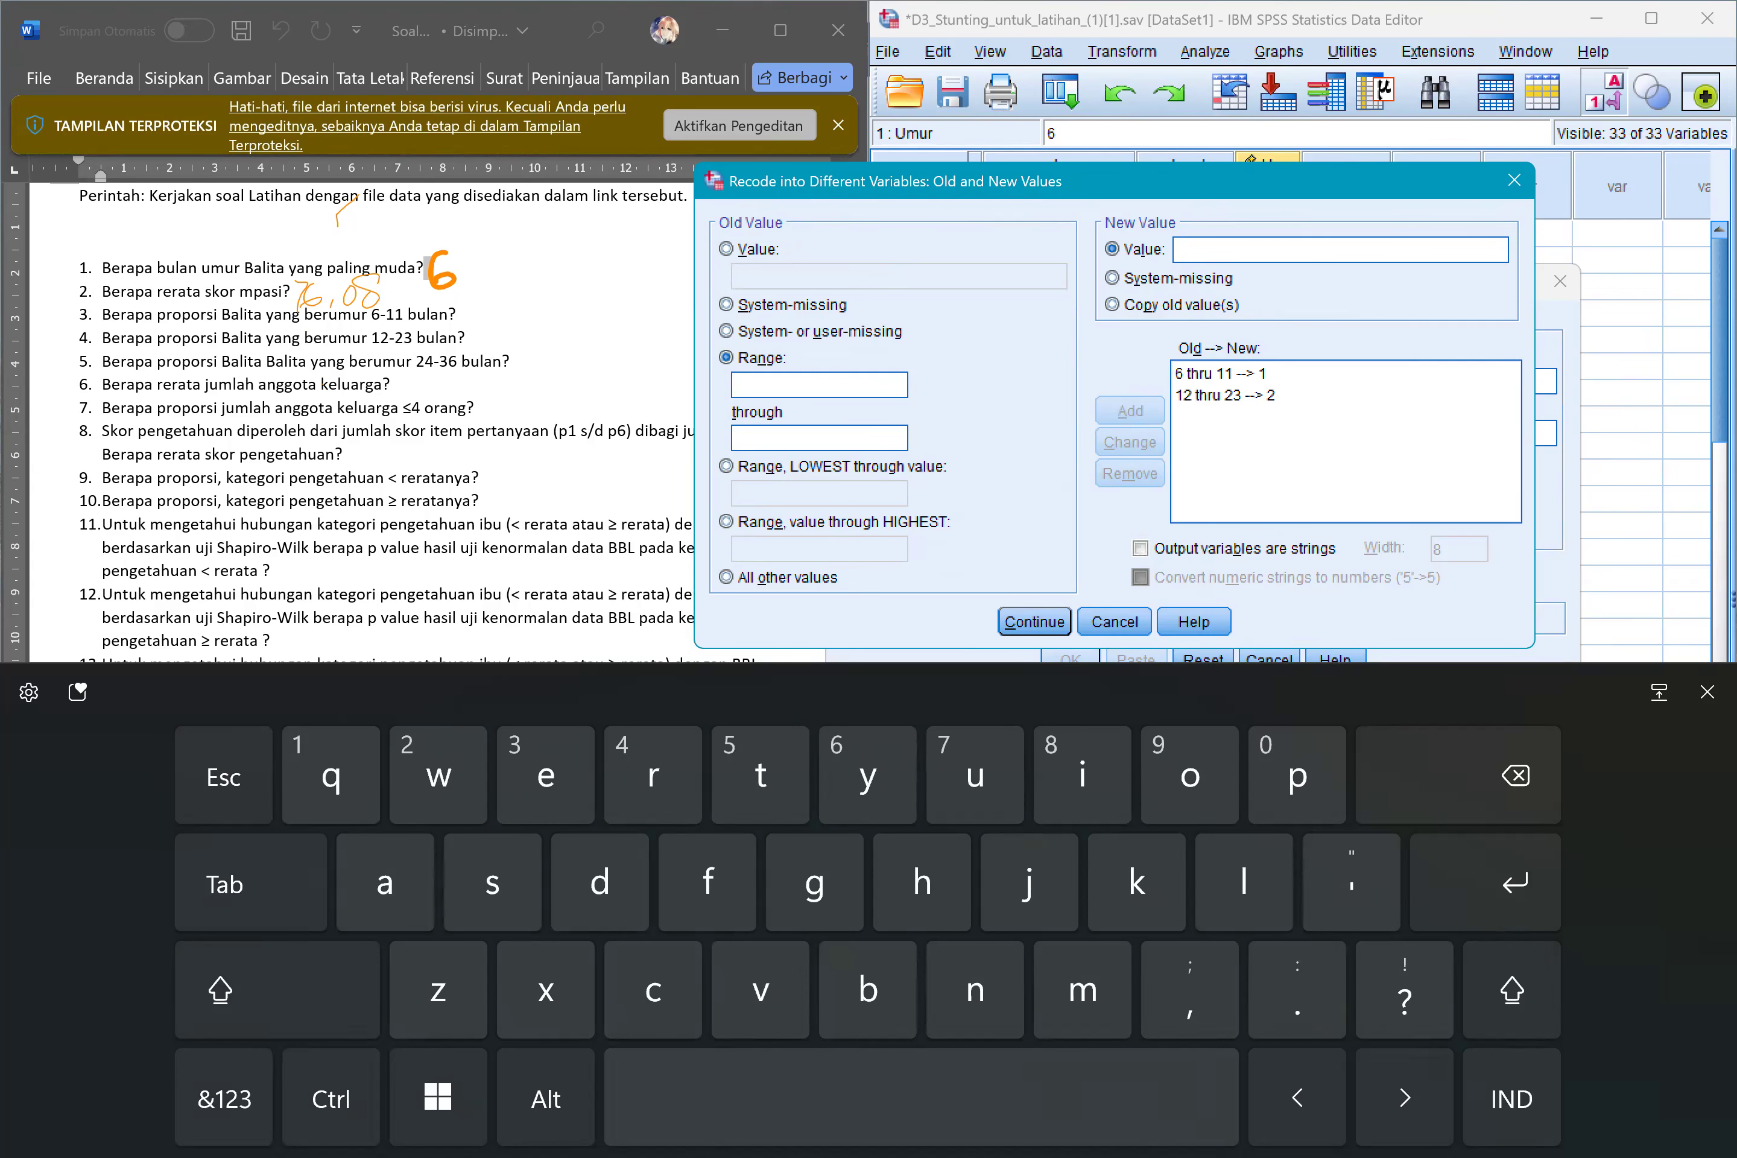
Add a recode rule that turns the age range 24 through 36 into new value 3.
click(224, 1097)
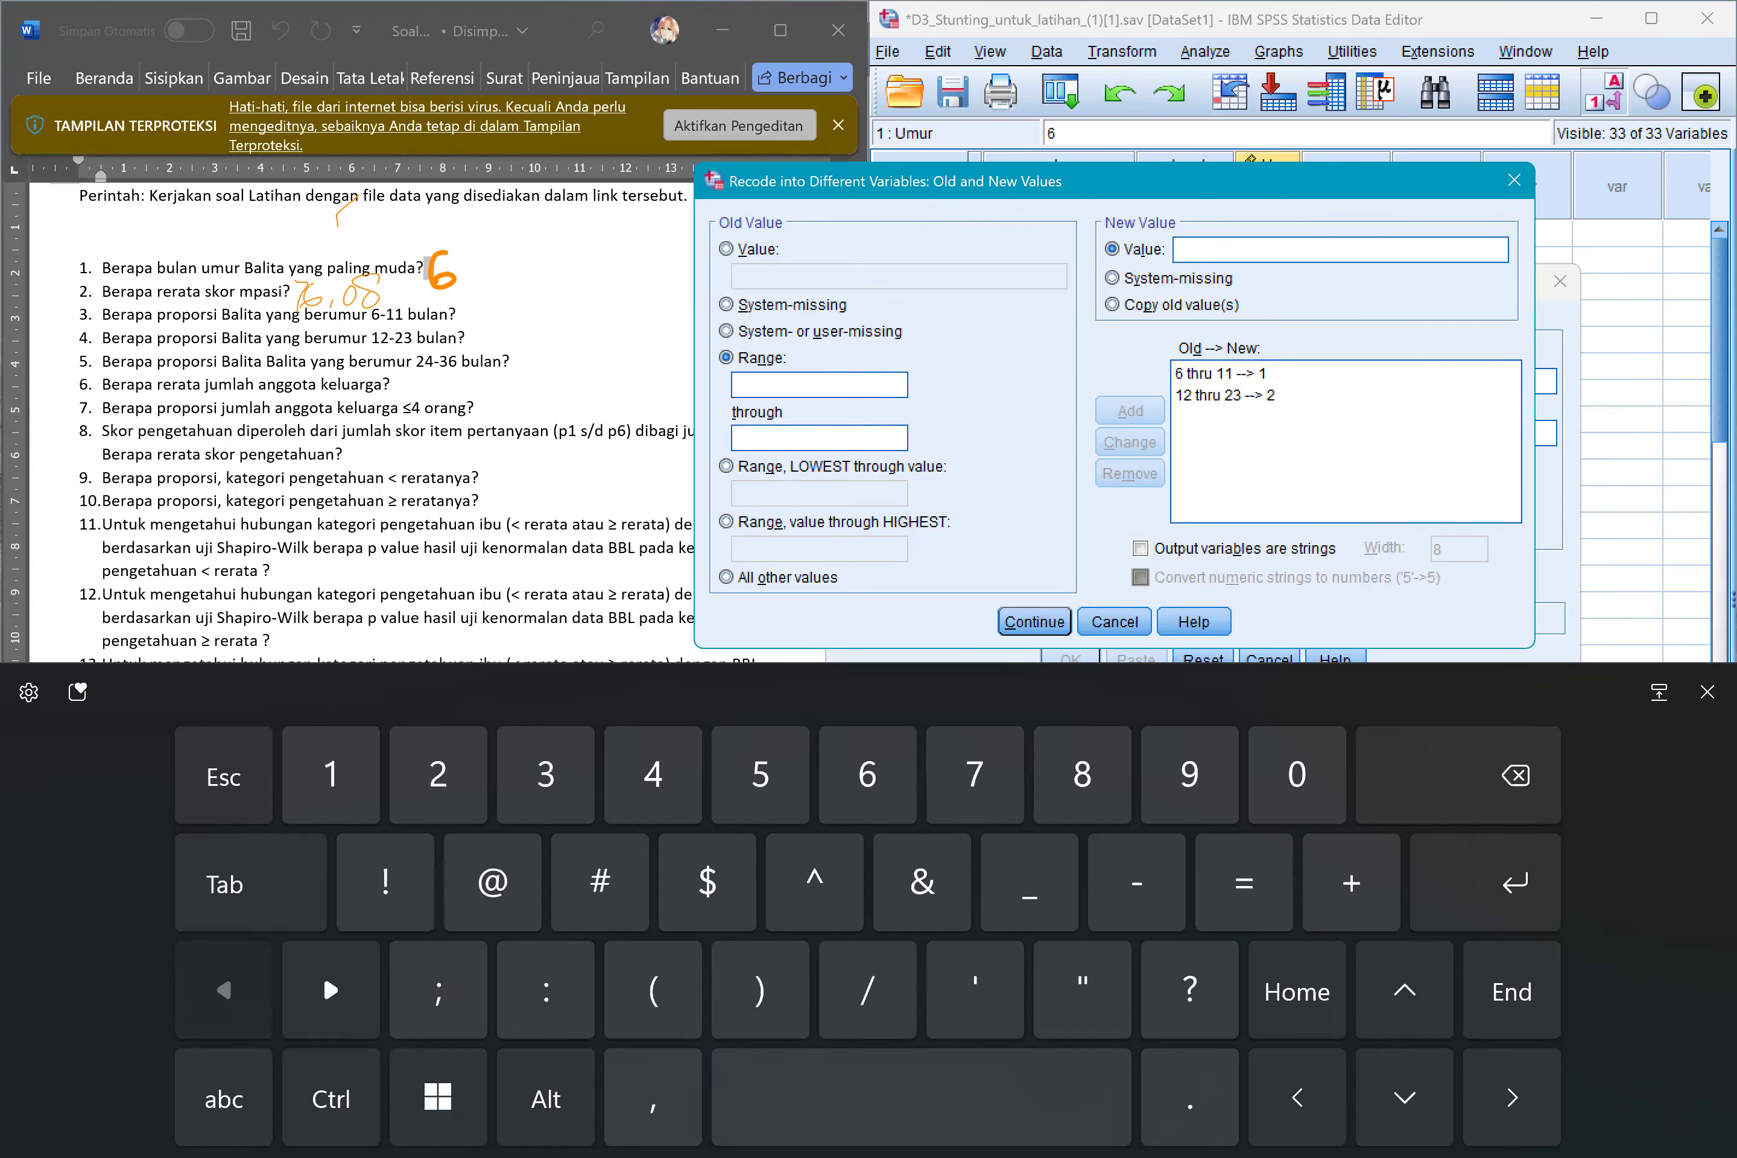
text(24)
text(36)
click(224, 1096)
click(225, 1097)
text(3)
click(1130, 411)
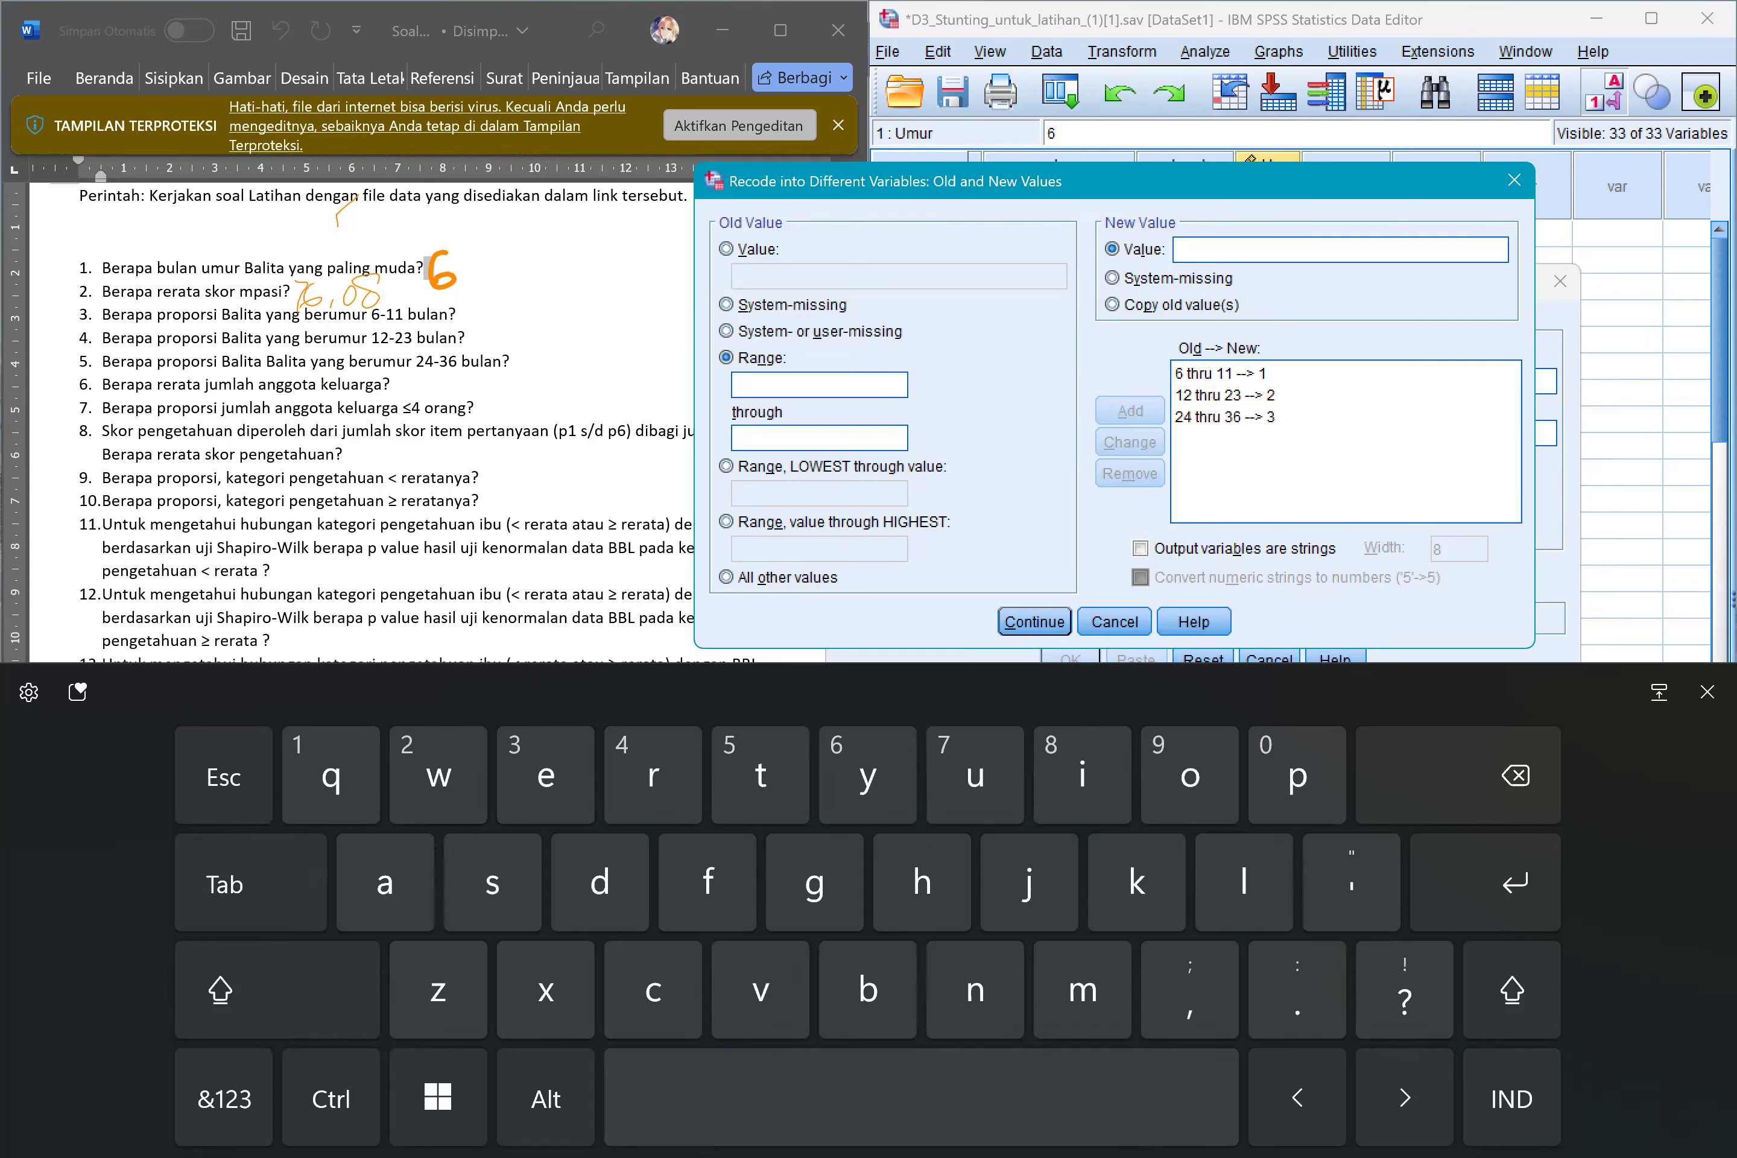
Accept the recode rules, run the recode into KategoriUmur, and minimize the output window.
click(1034, 621)
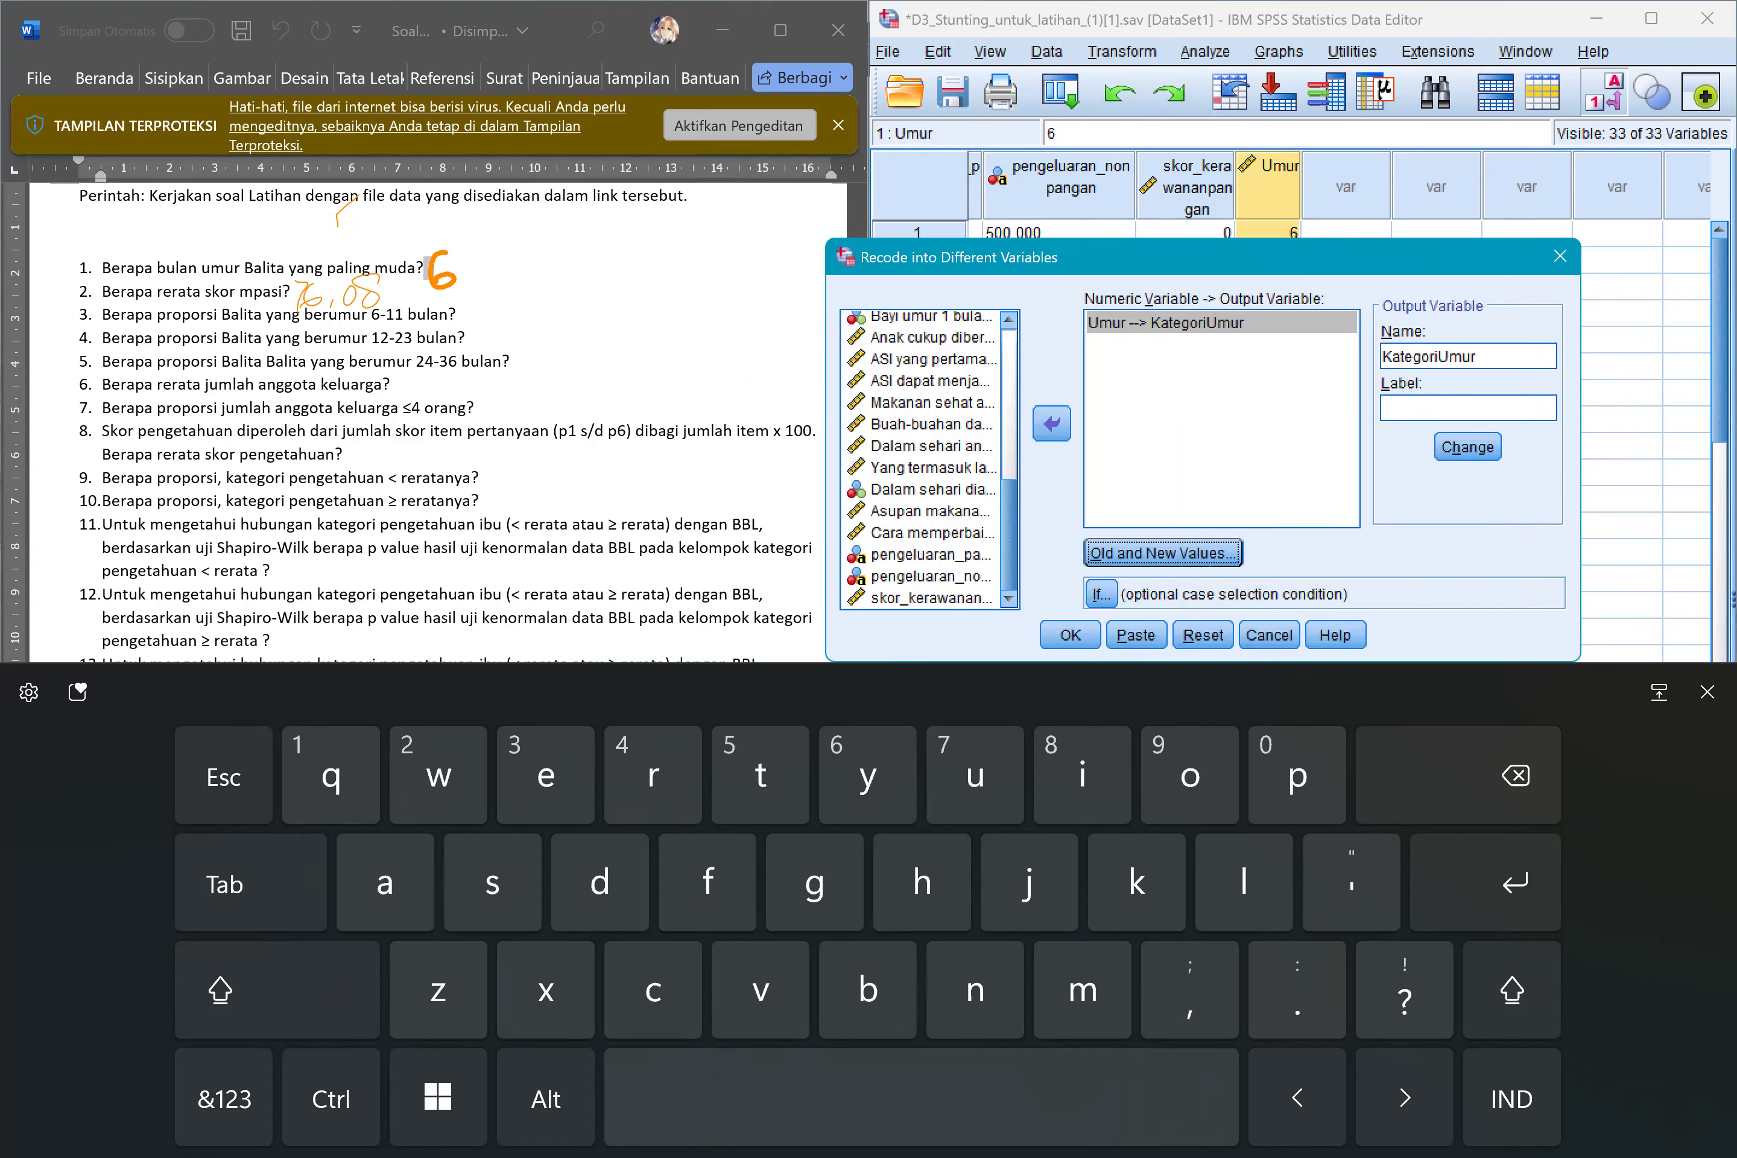
click(1071, 635)
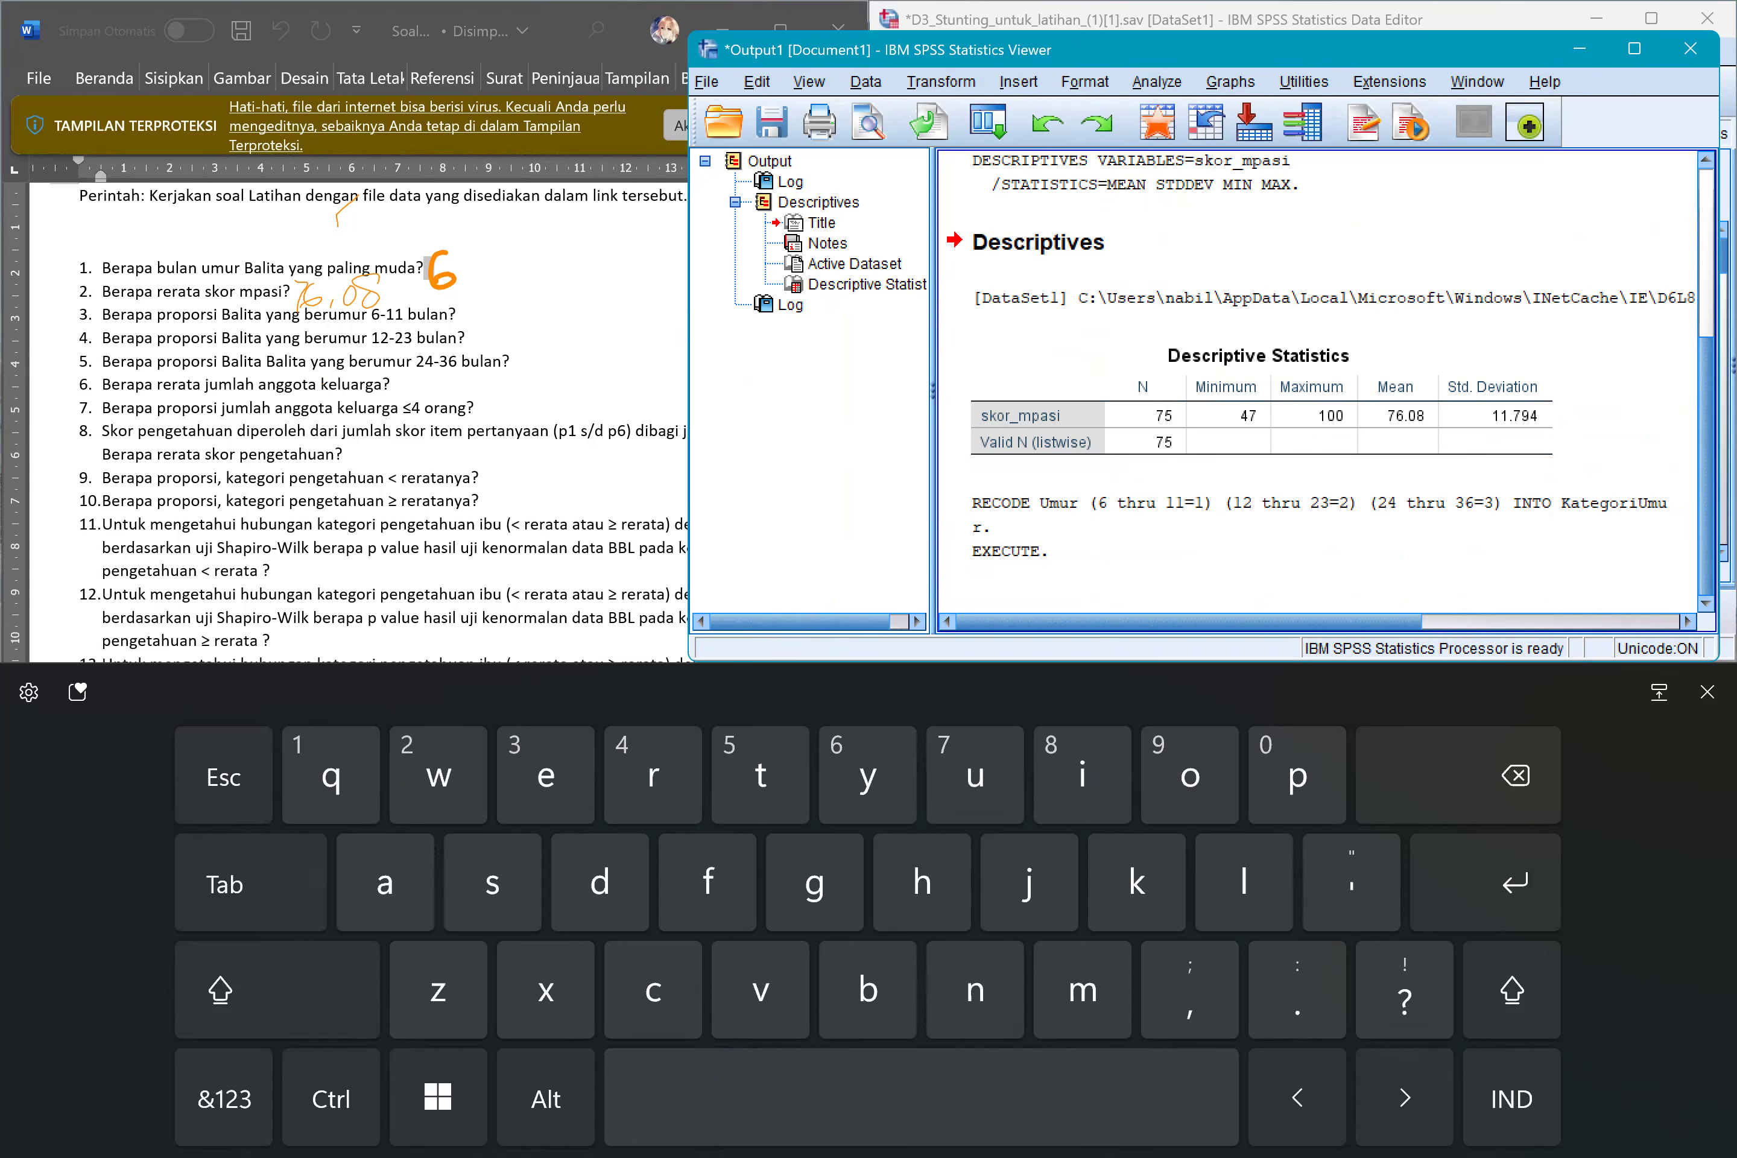
click(1580, 50)
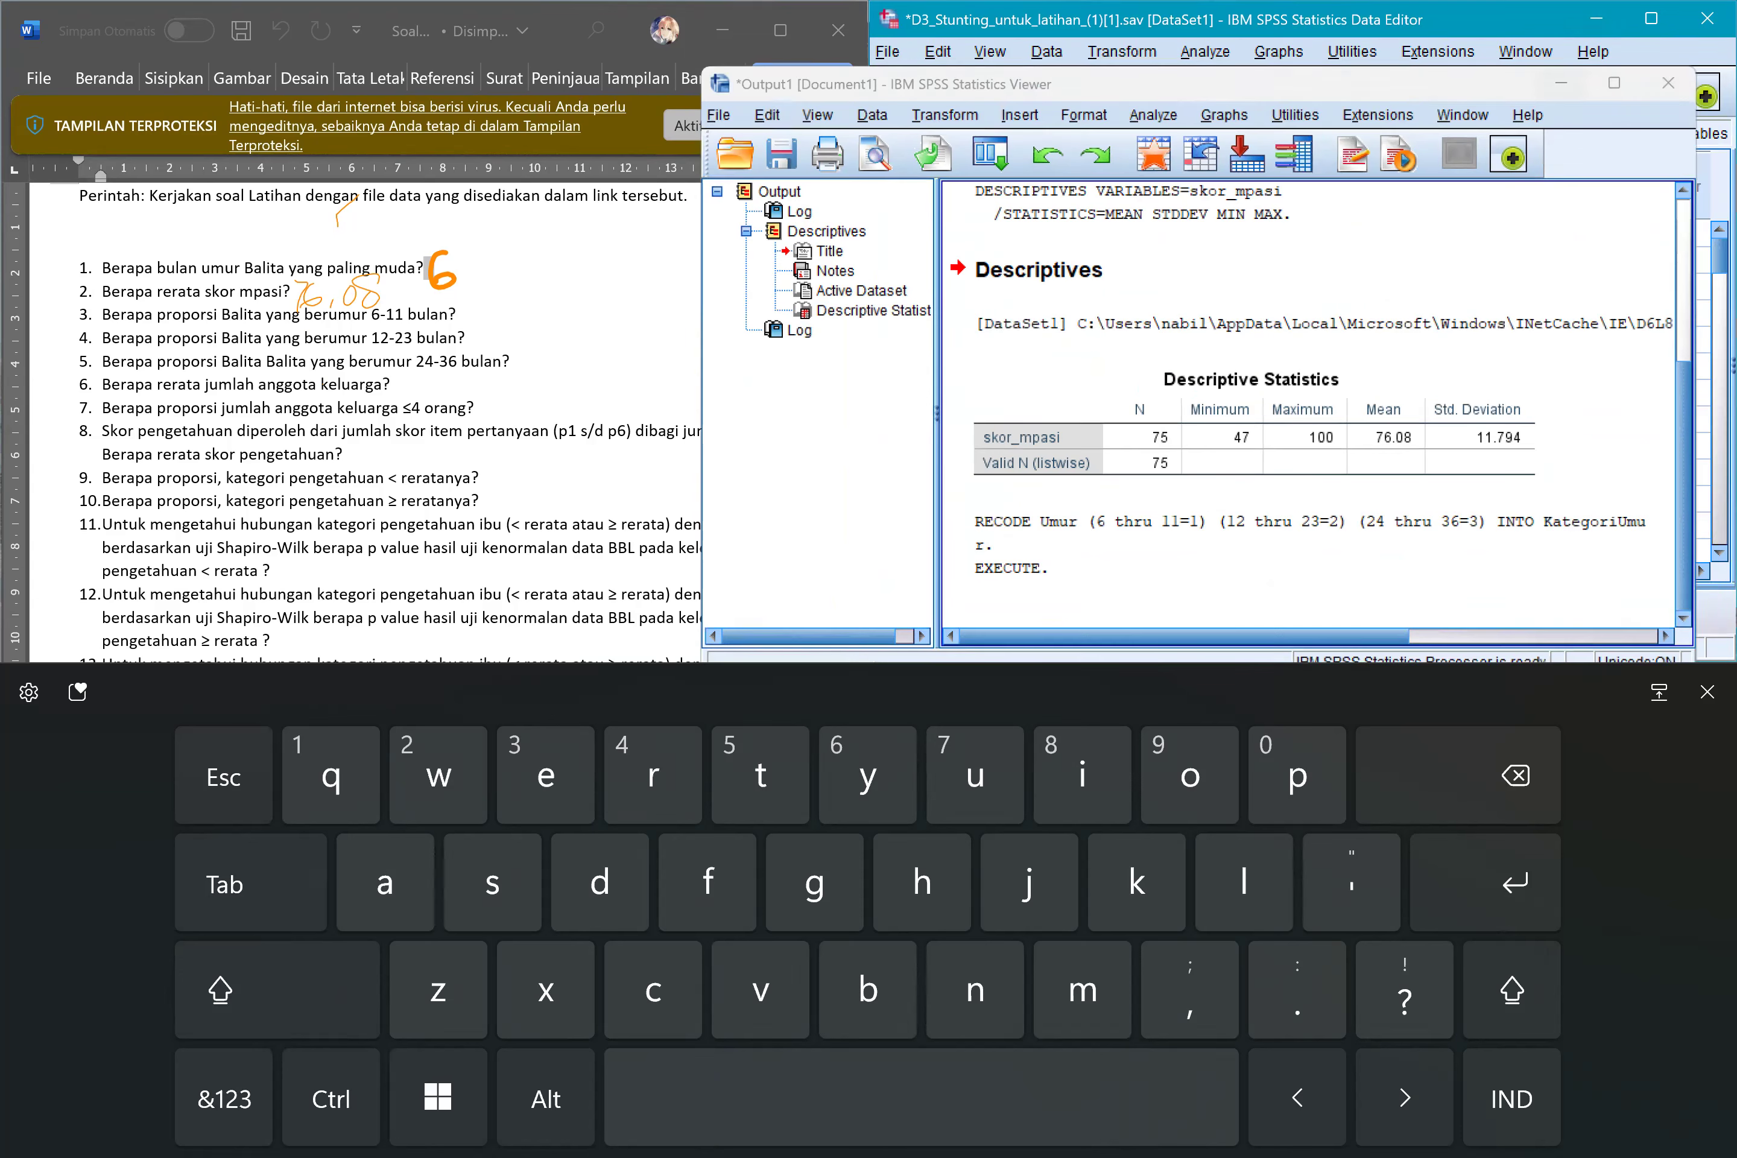
click(1708, 692)
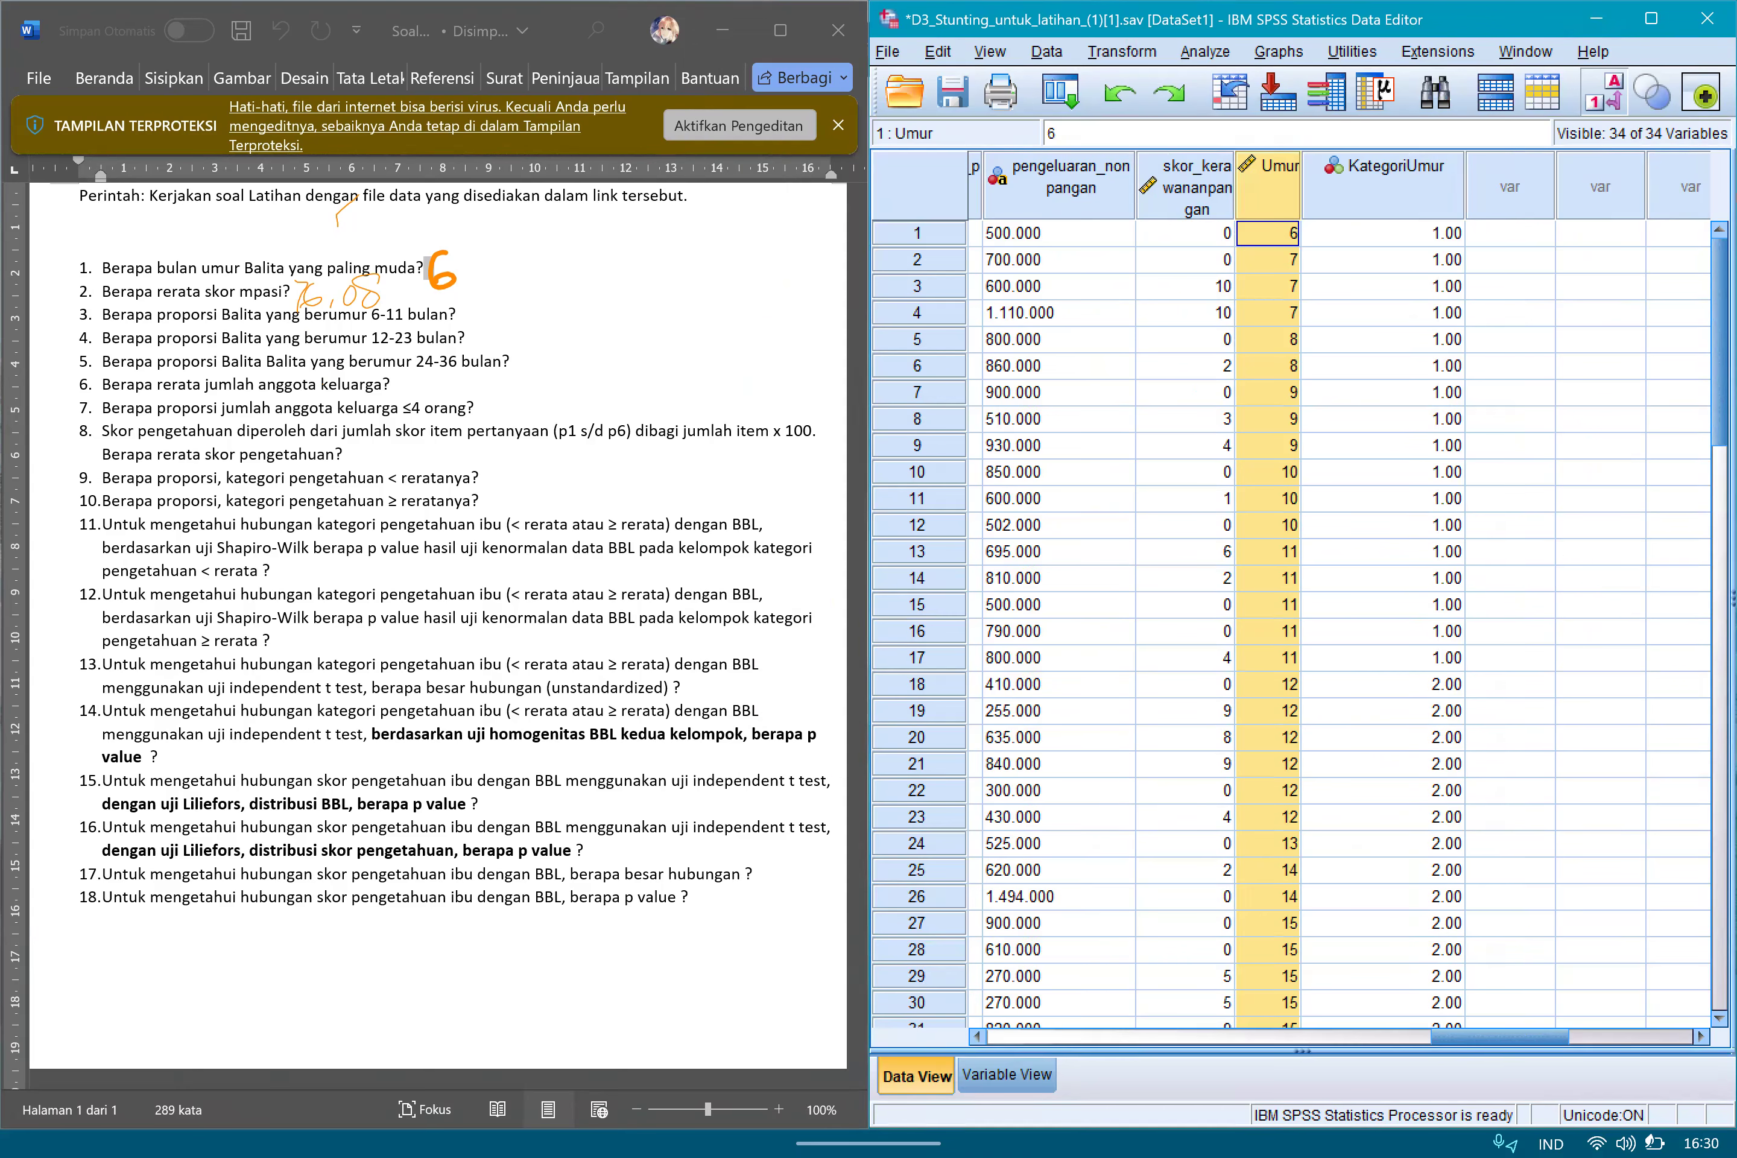
Check the recoded KategoriUmur values against the Umur ages across the cases in Data View.
click(1384, 176)
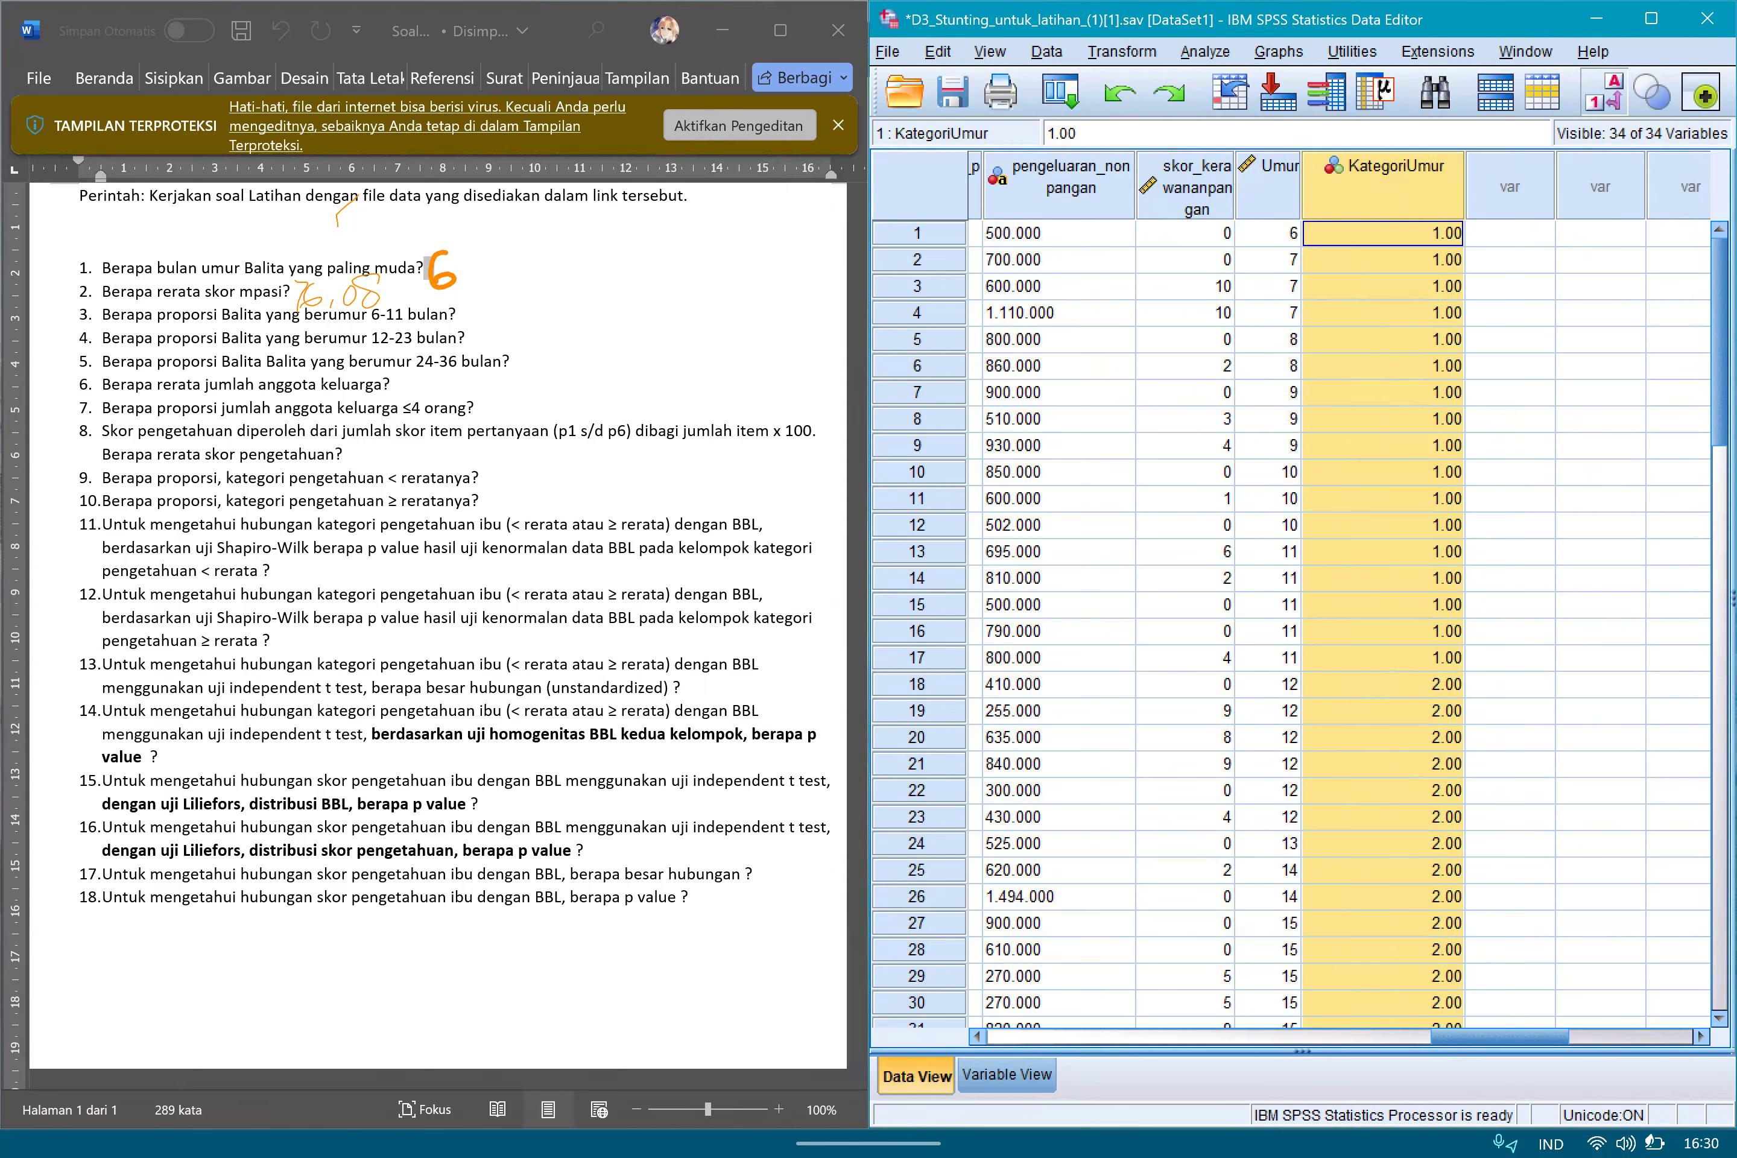
scroll(1291, 623, down, 4)
scroll(1291, 624, up, 4)
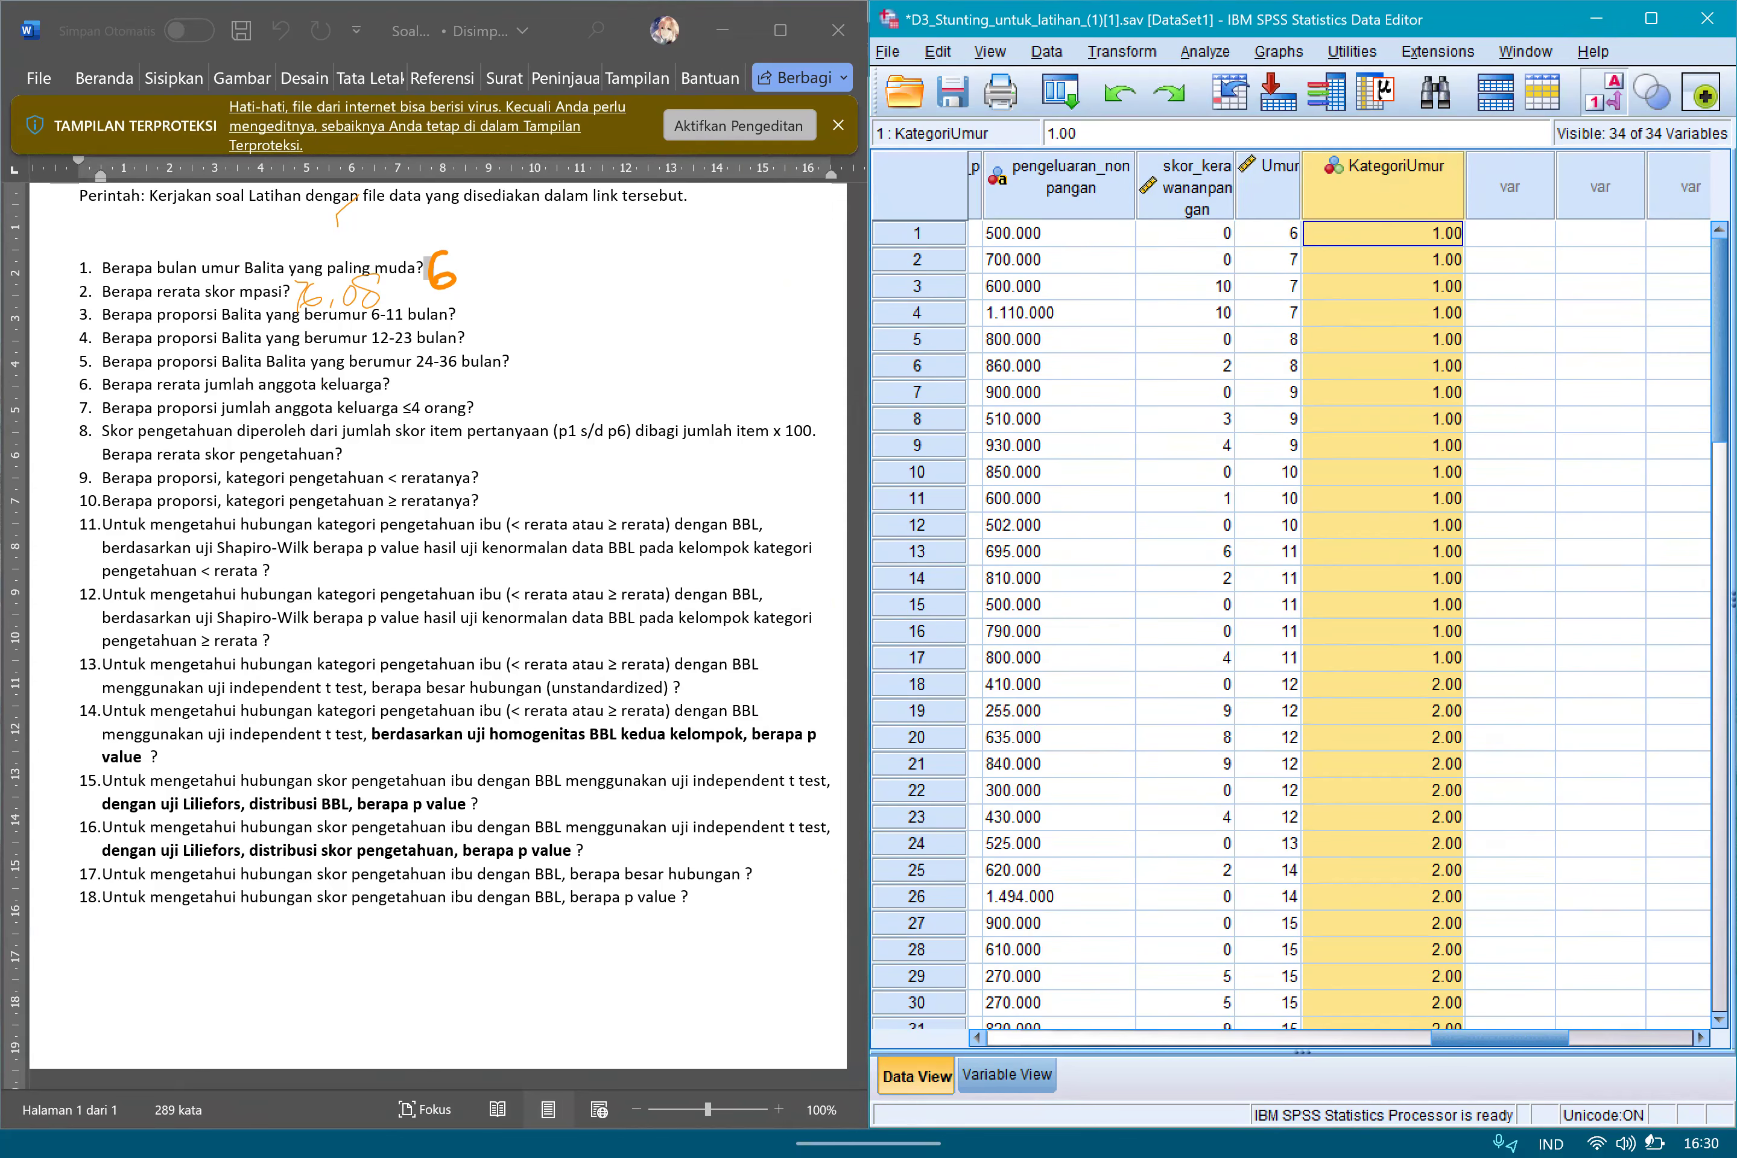
key(Down)
key(Down)
key(Down)
key(Down)
key(Down)
key(Down)
key(Down)
key(Down)
key(Down)
key(Down)
key(Down)
key(Down)
key(Down)
key(Down)
click(1383, 711)
click(1383, 844)
click(1383, 711)
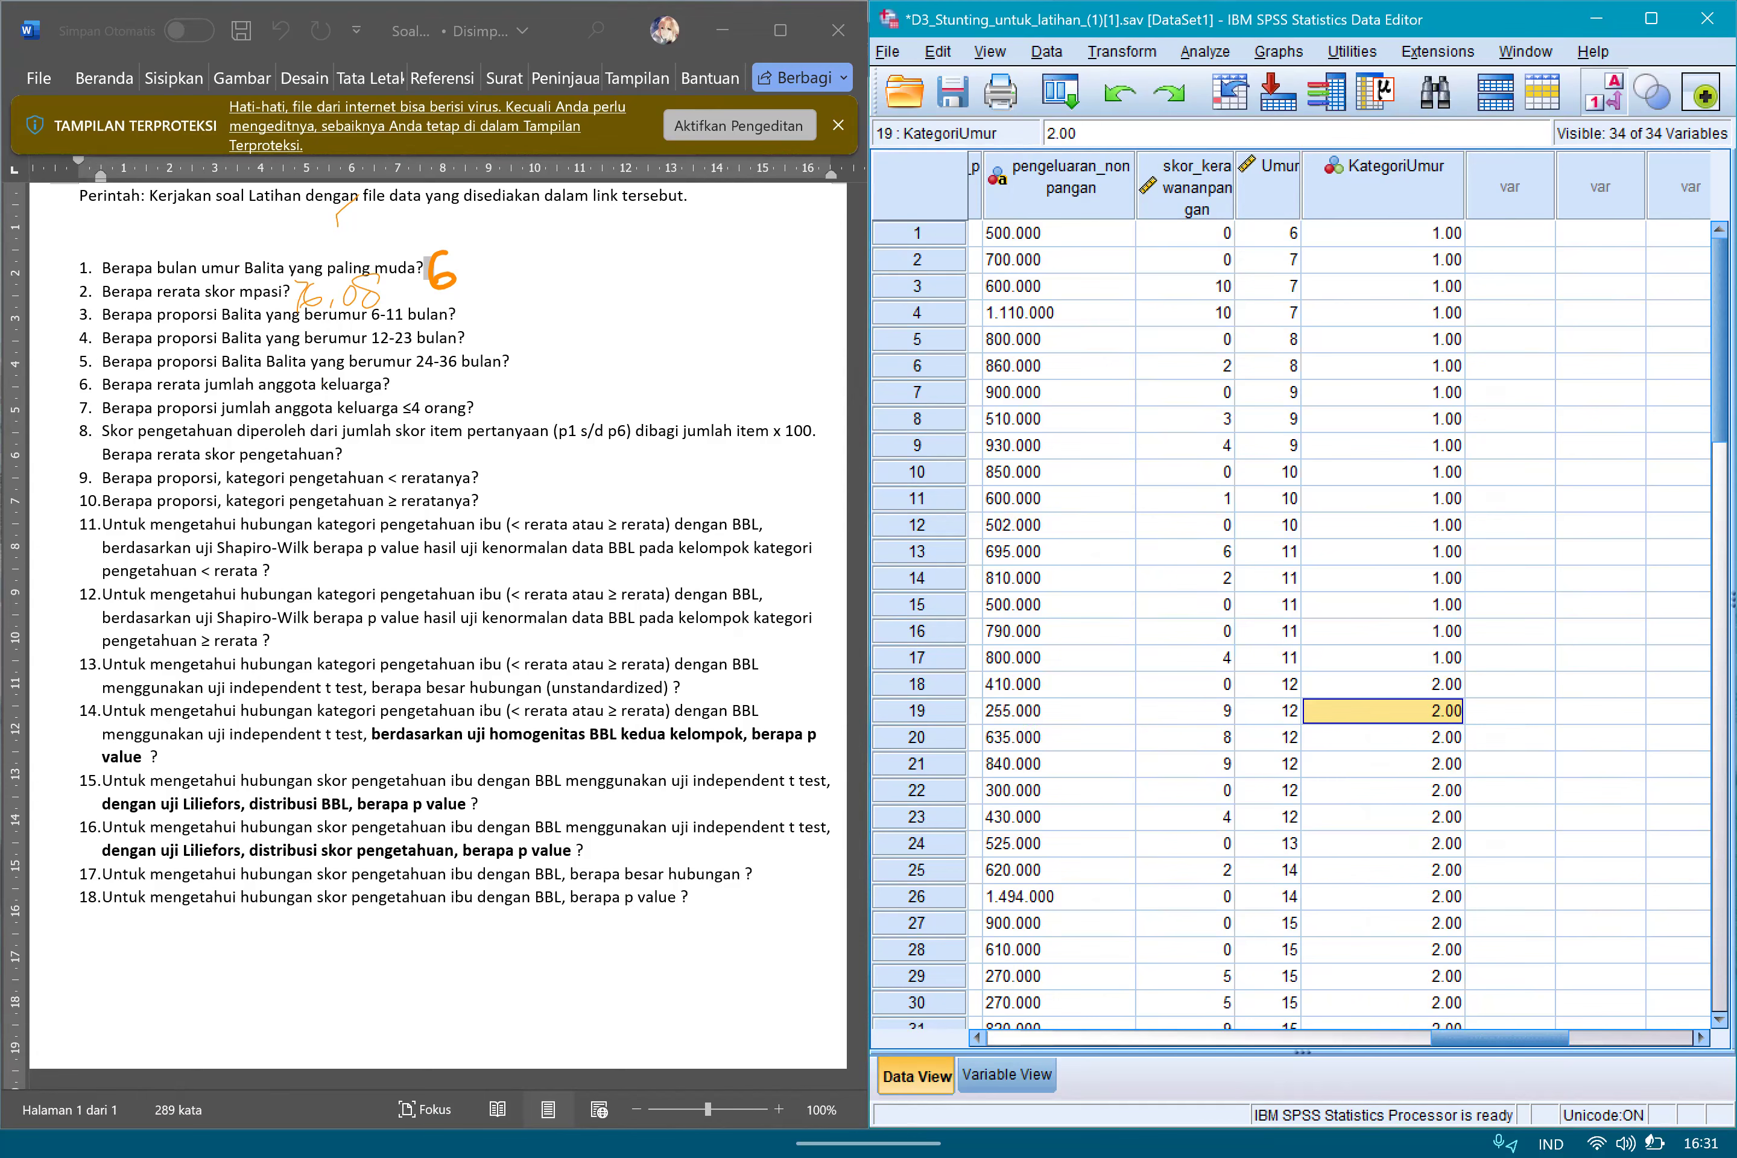
Set the decimals of the KategoriUmur variable to 0 in Variable View.
click(1007, 1076)
drag(1702, 450, 1702, 557)
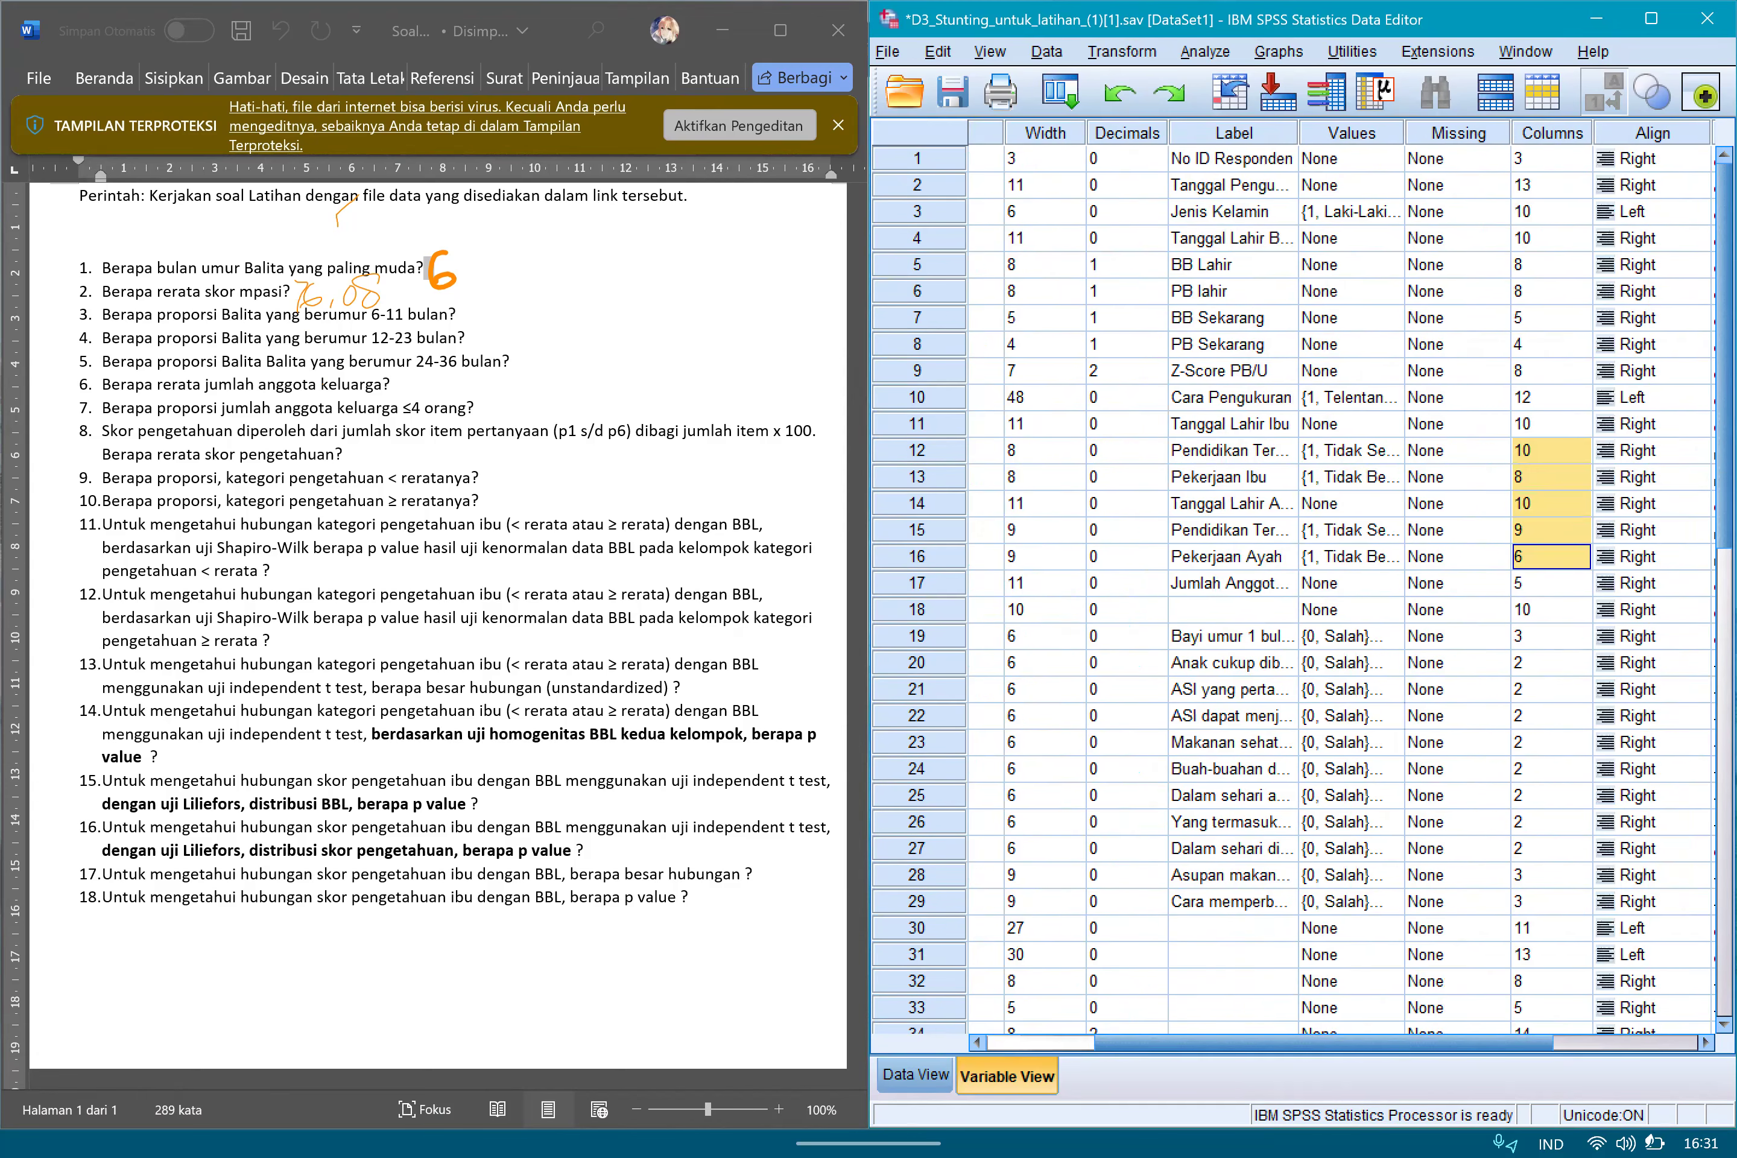
click(1041, 1043)
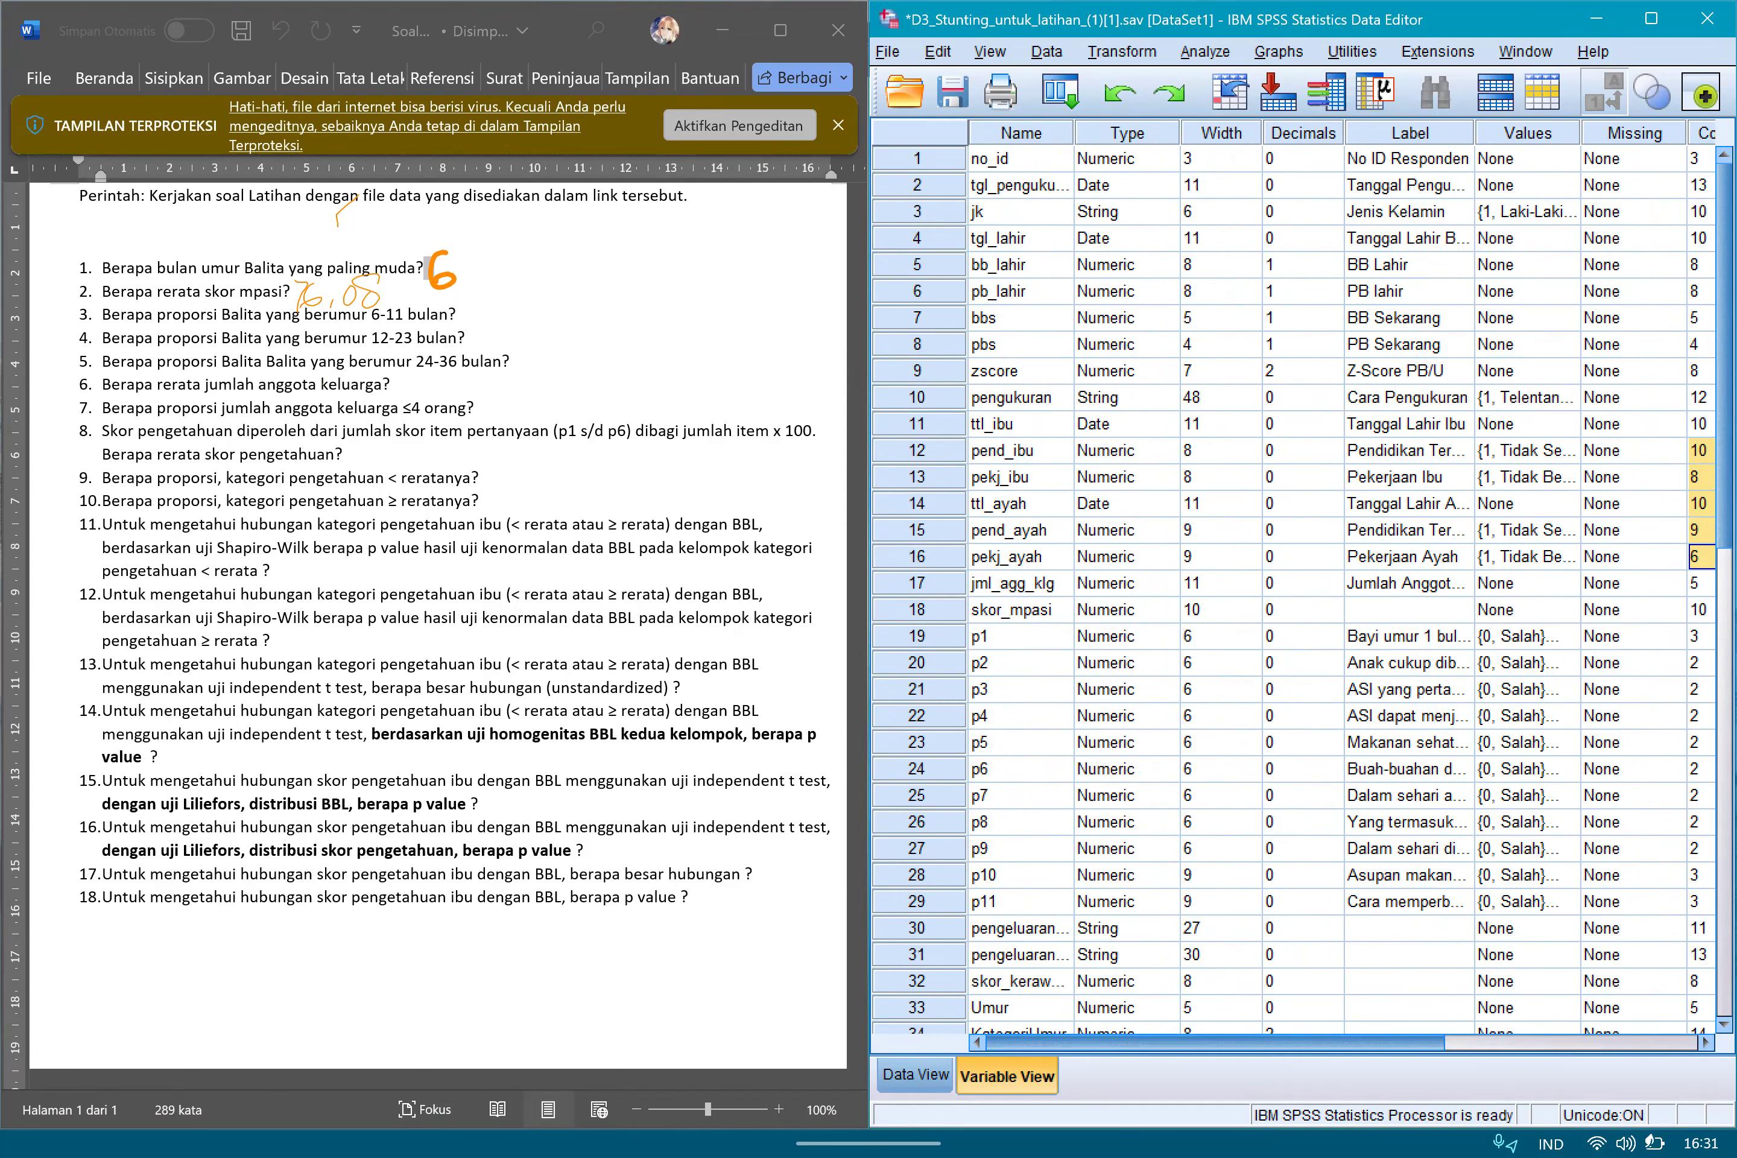
scroll(1301, 591, down, 5)
scroll(1301, 591, right, 1)
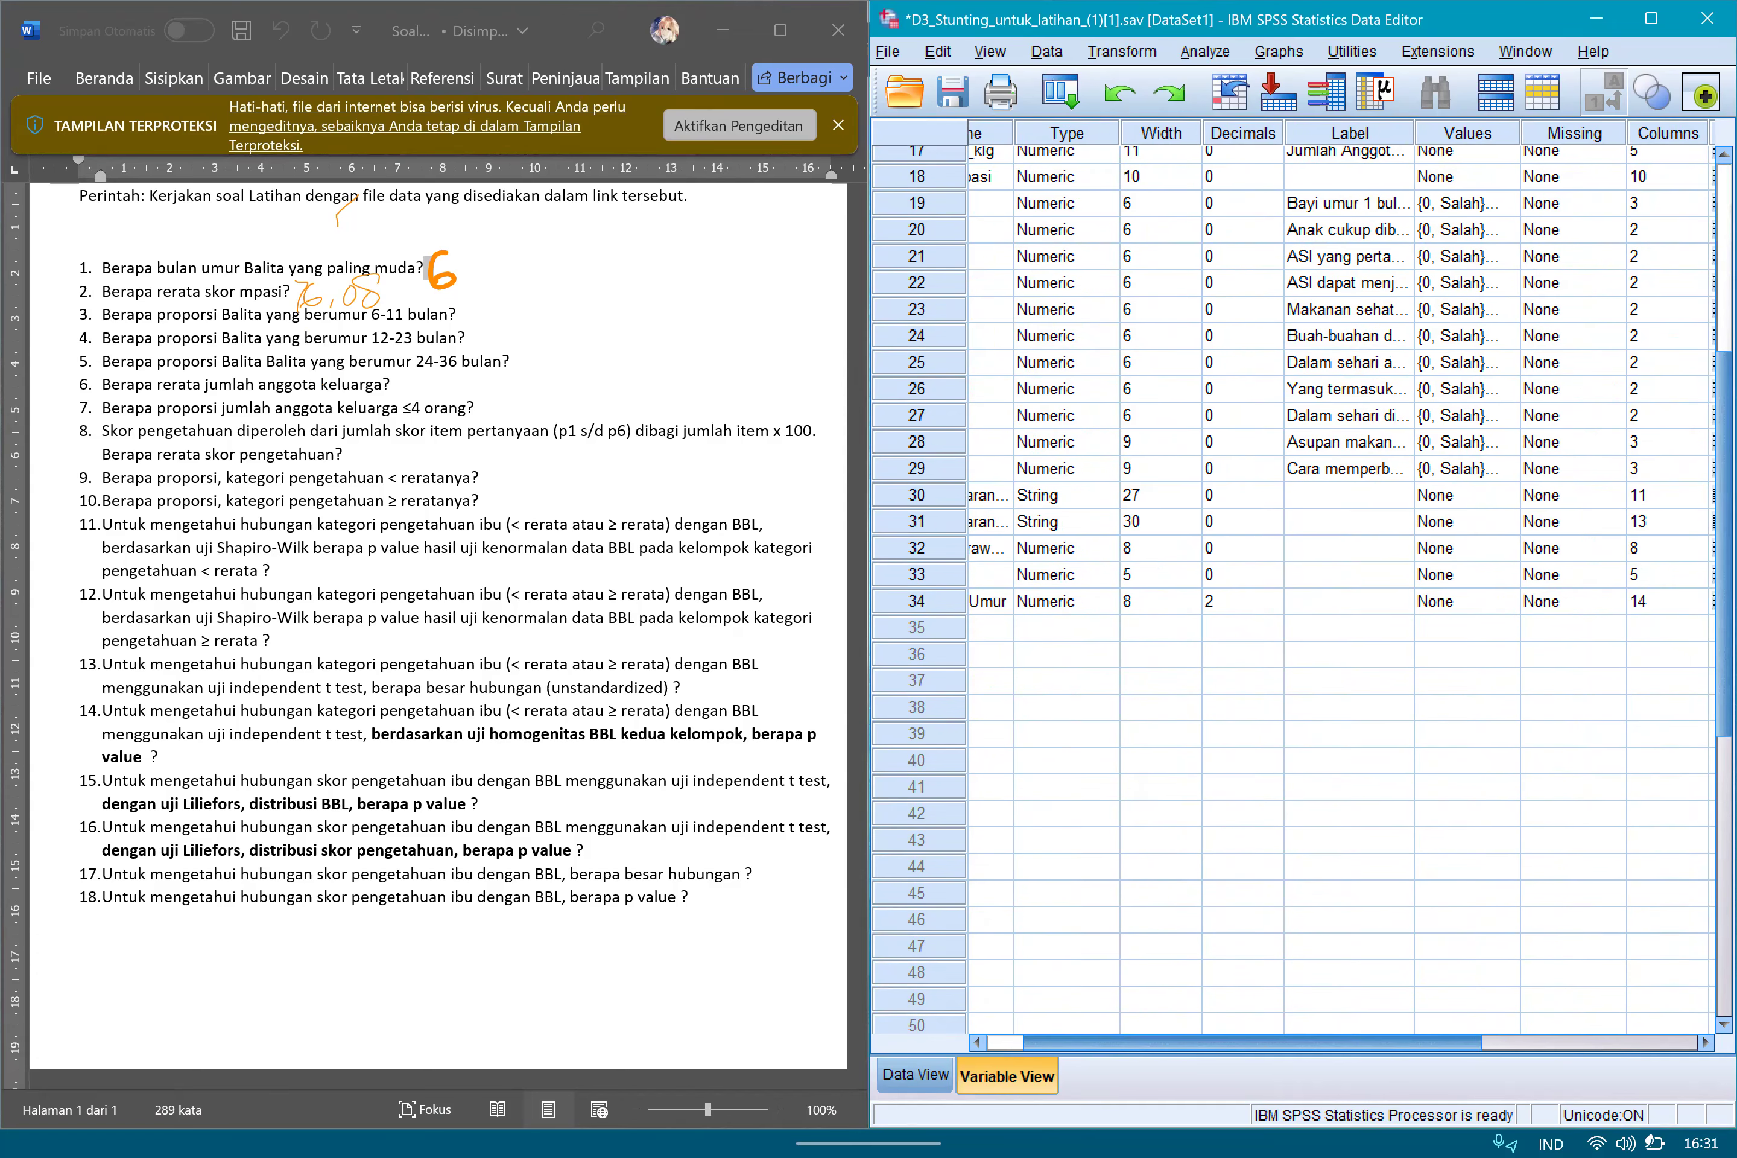
scroll(1300, 591, left, 1)
click(1020, 601)
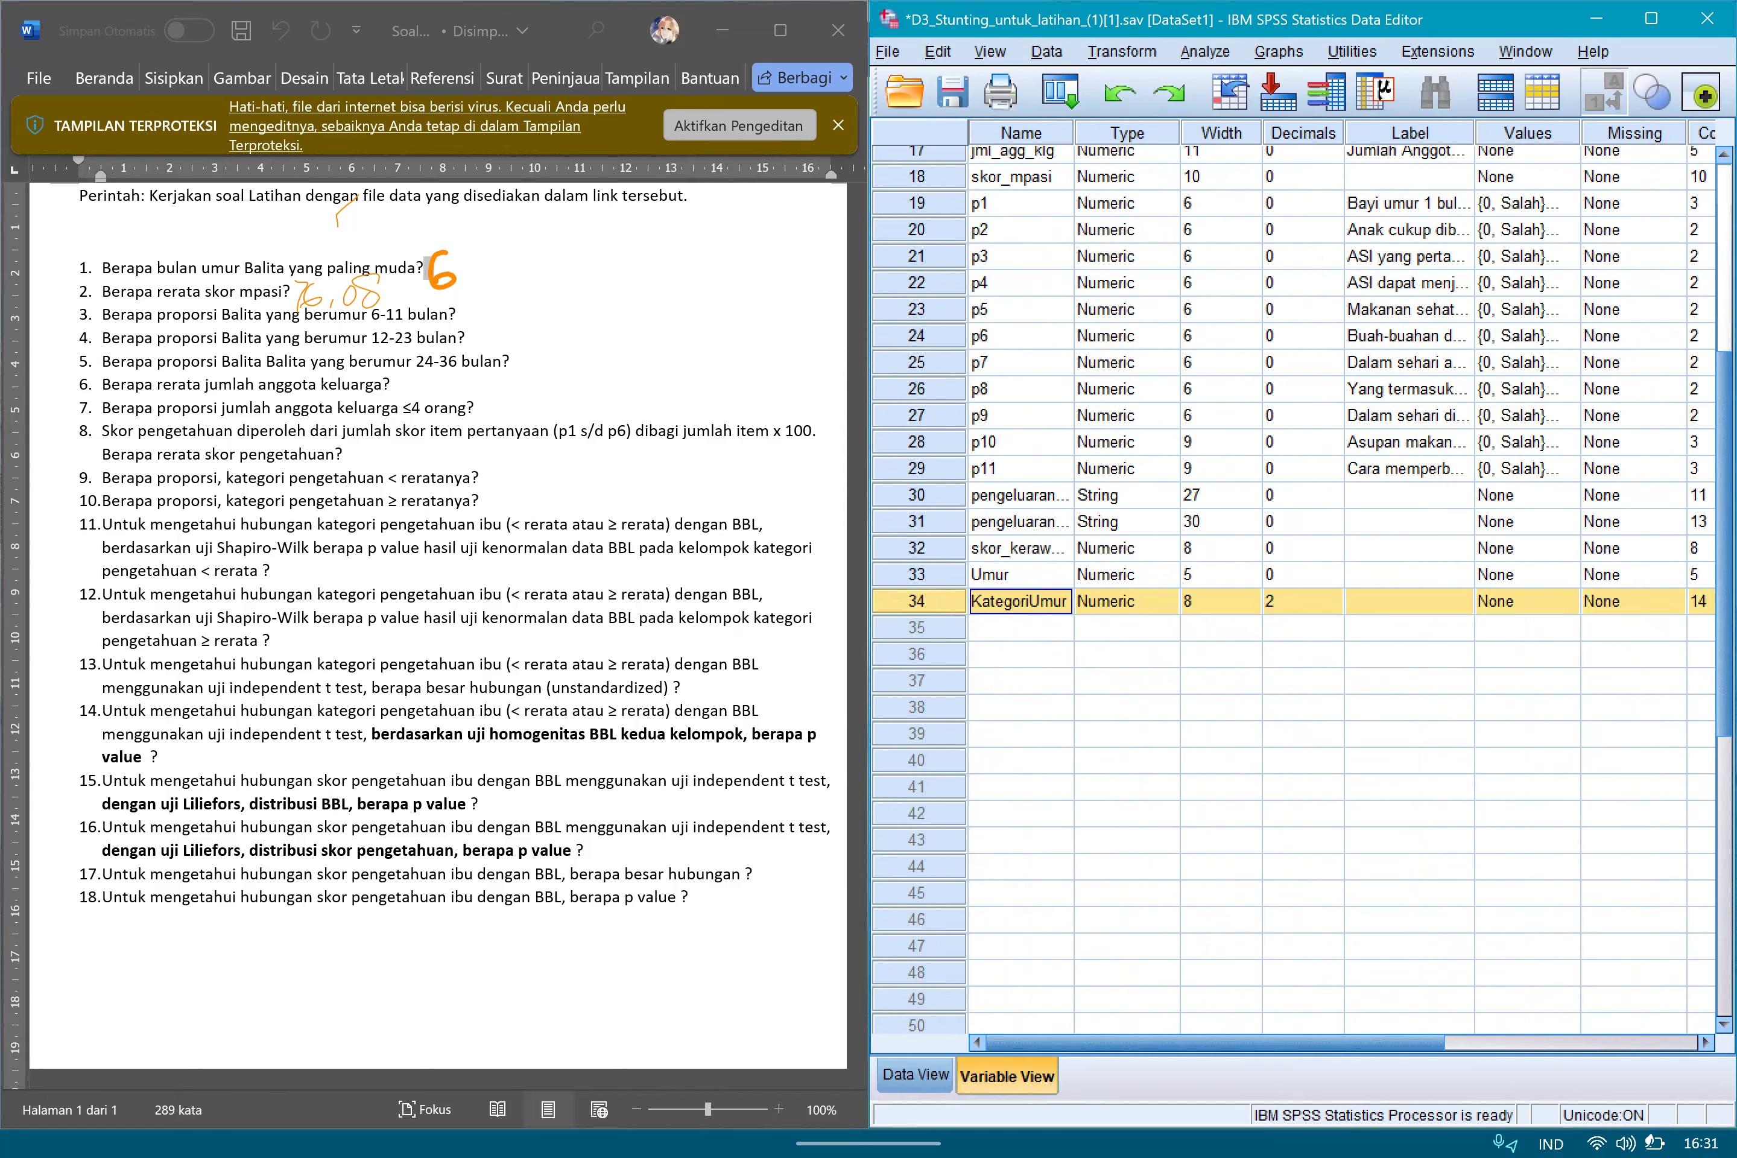
click(1302, 601)
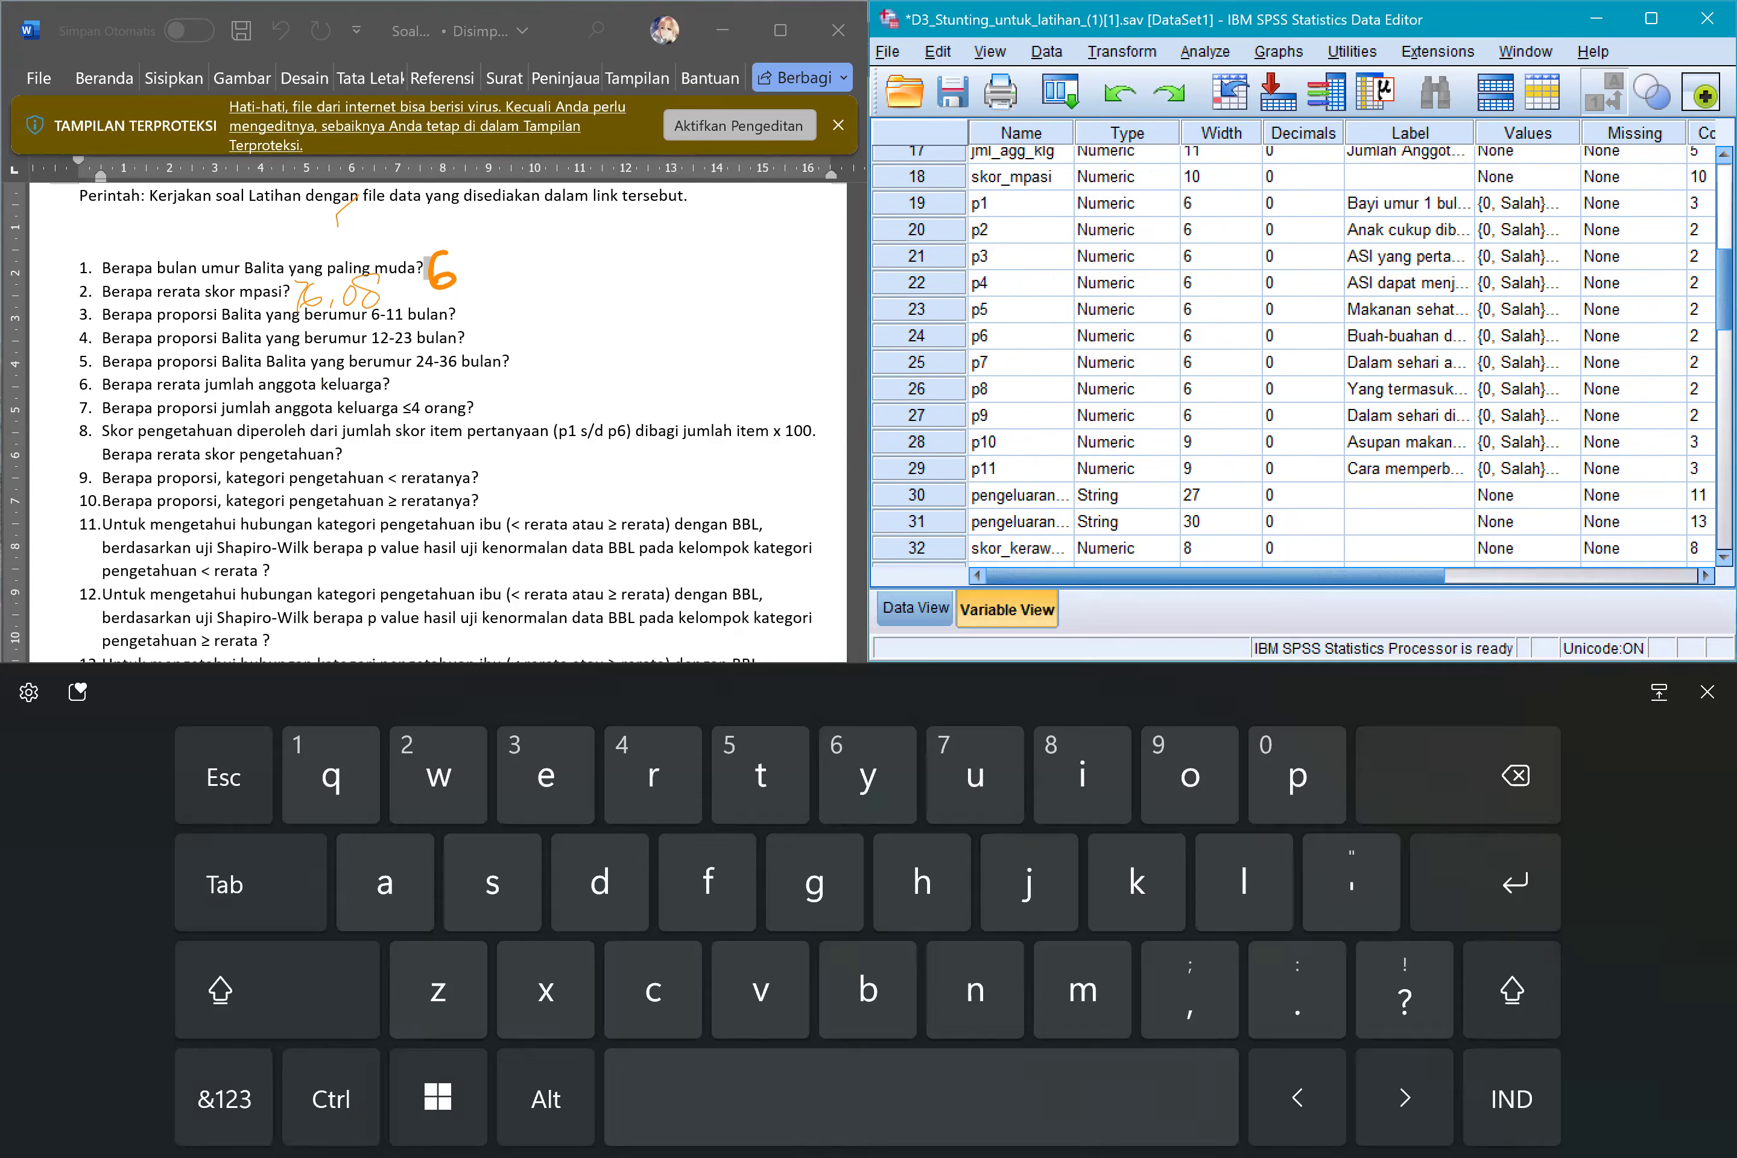
click(1708, 692)
click(1333, 608)
click(1333, 607)
click(1303, 681)
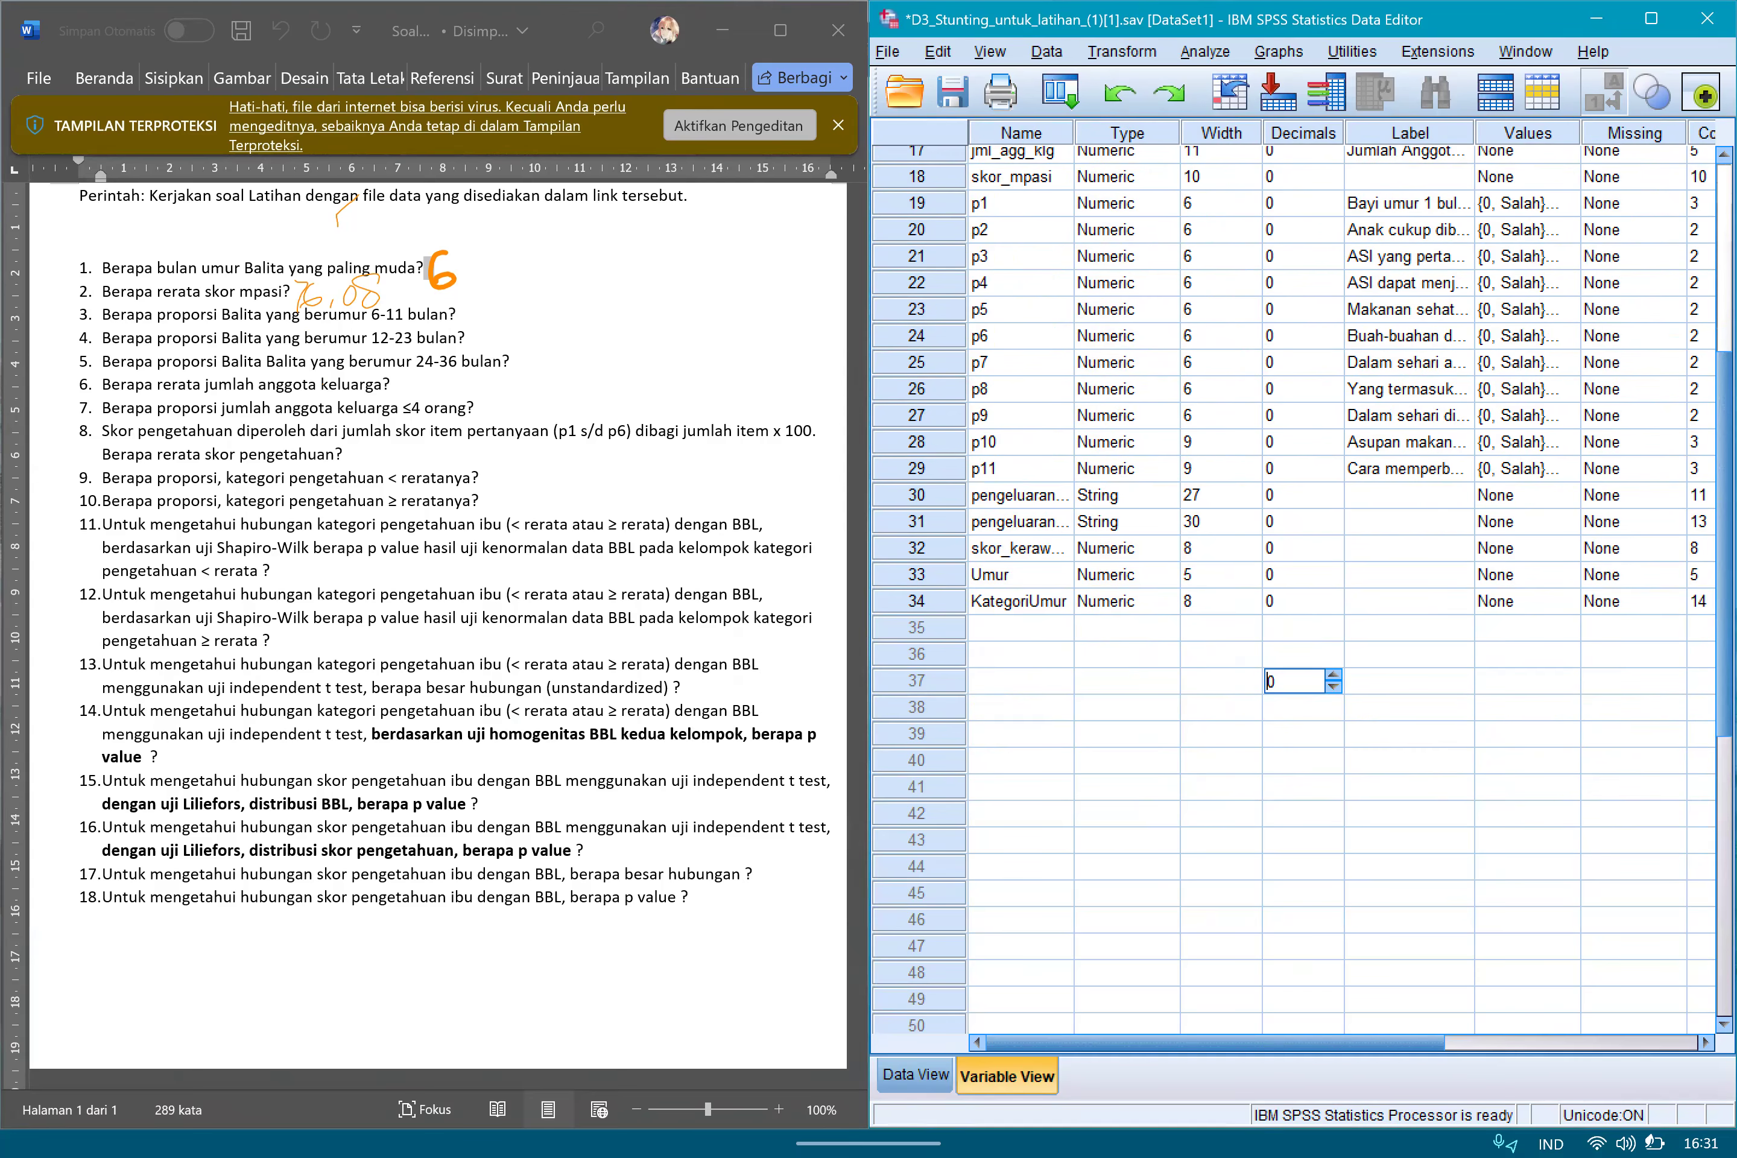
click(1709, 692)
Open the value labels of KategoriUmur and label value 1 as "6-11 bulan".
click(1525, 602)
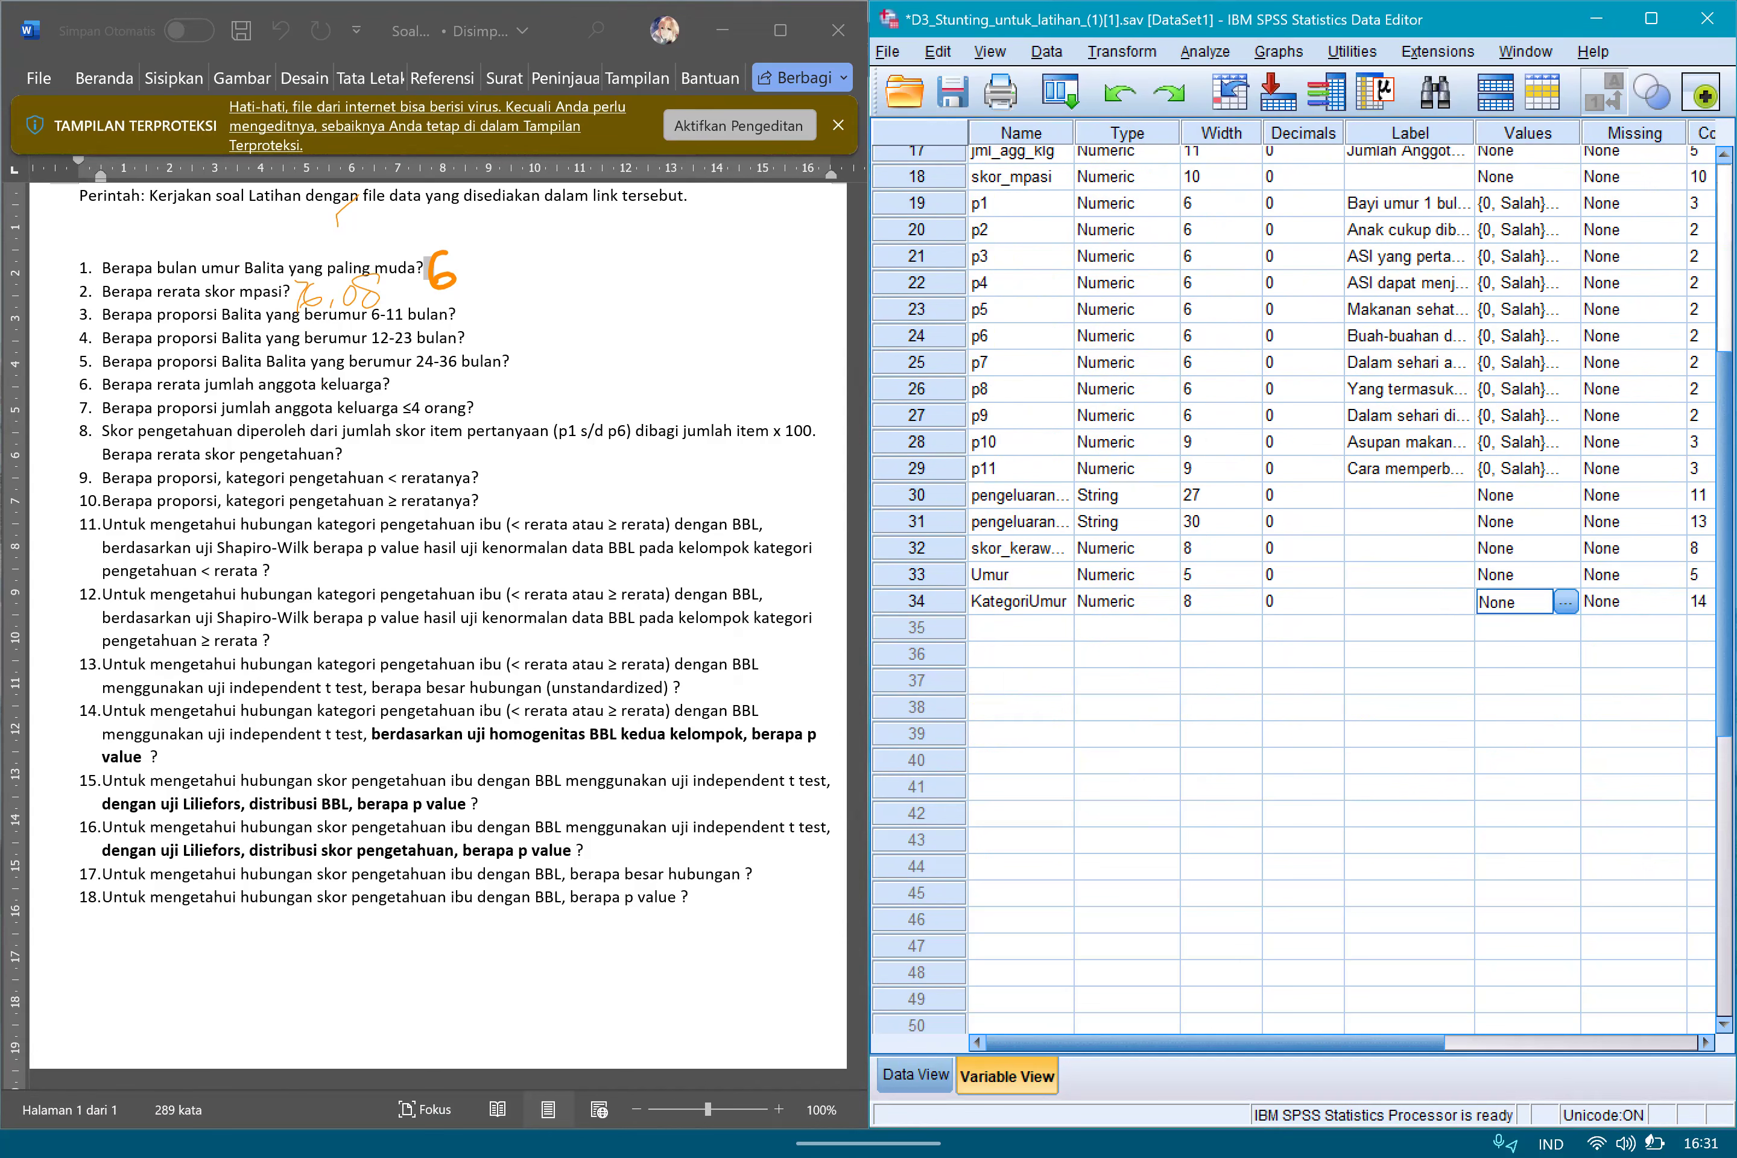
click(1565, 602)
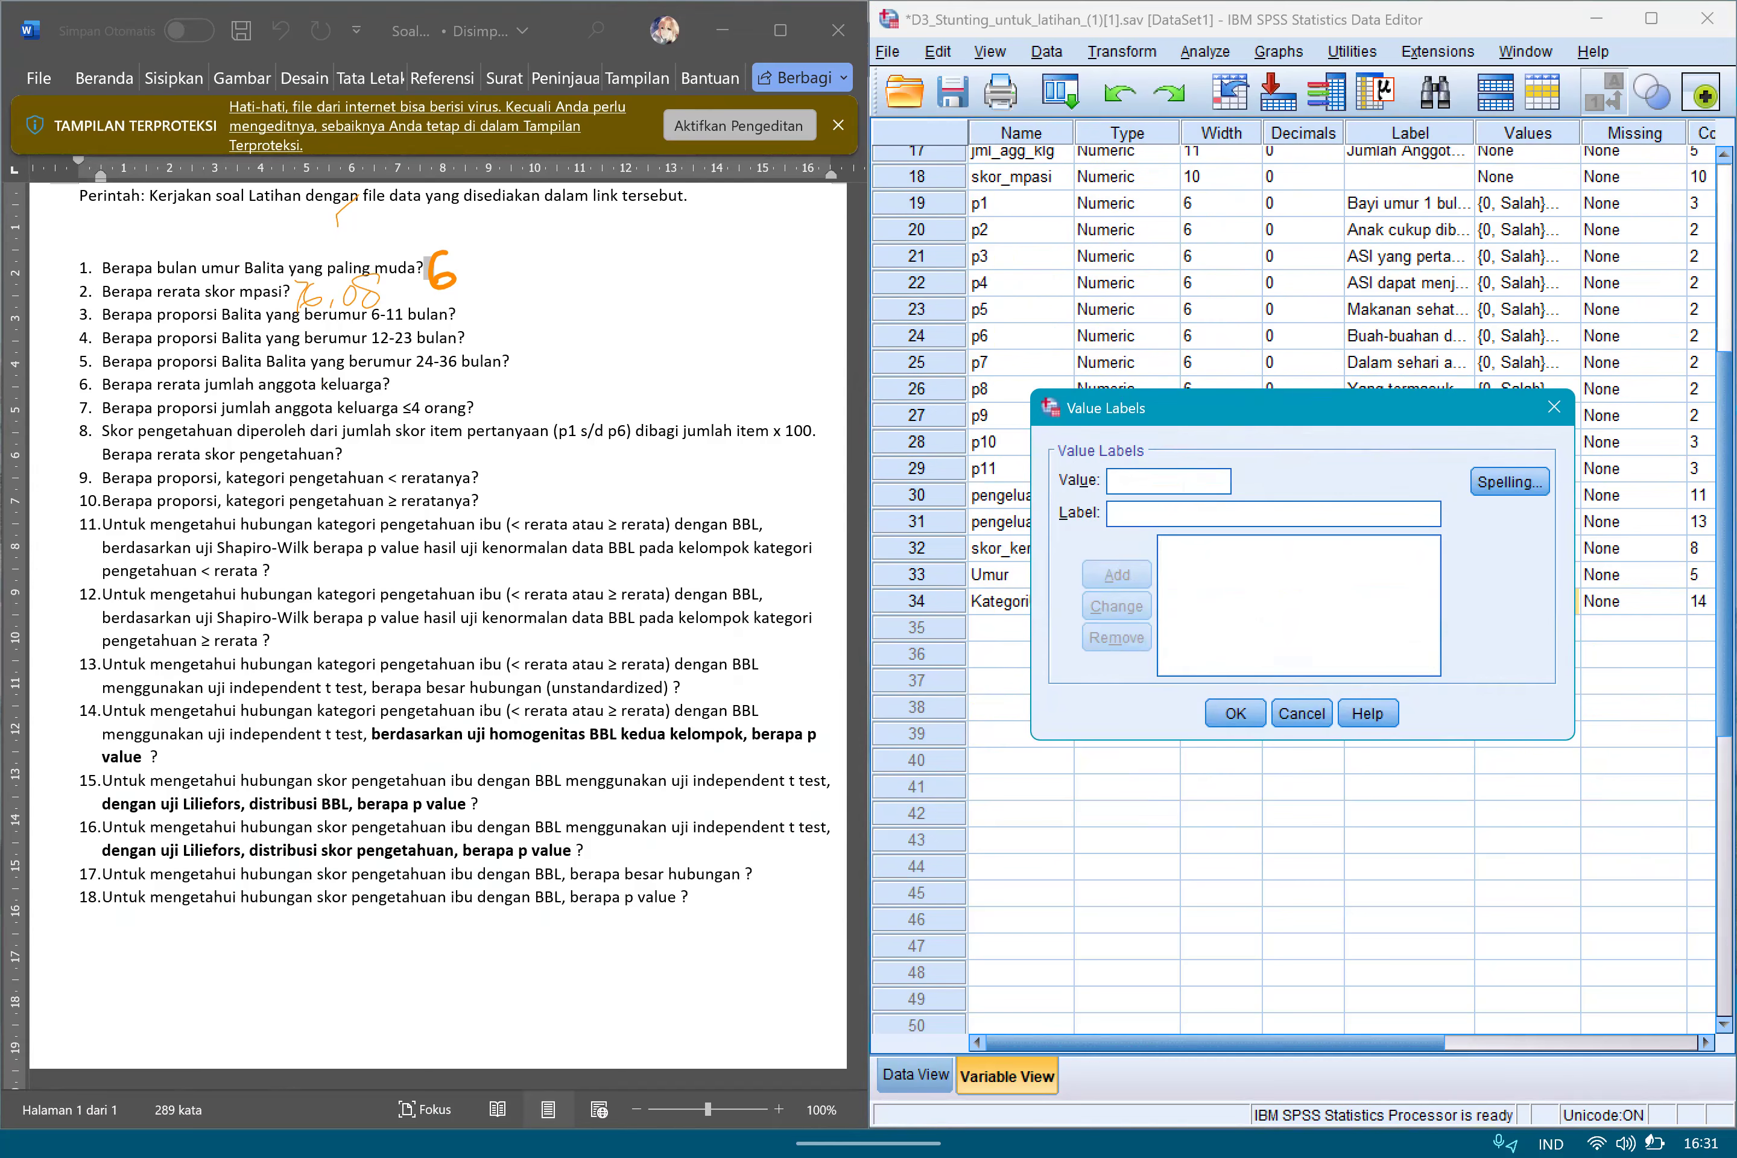
click(1169, 481)
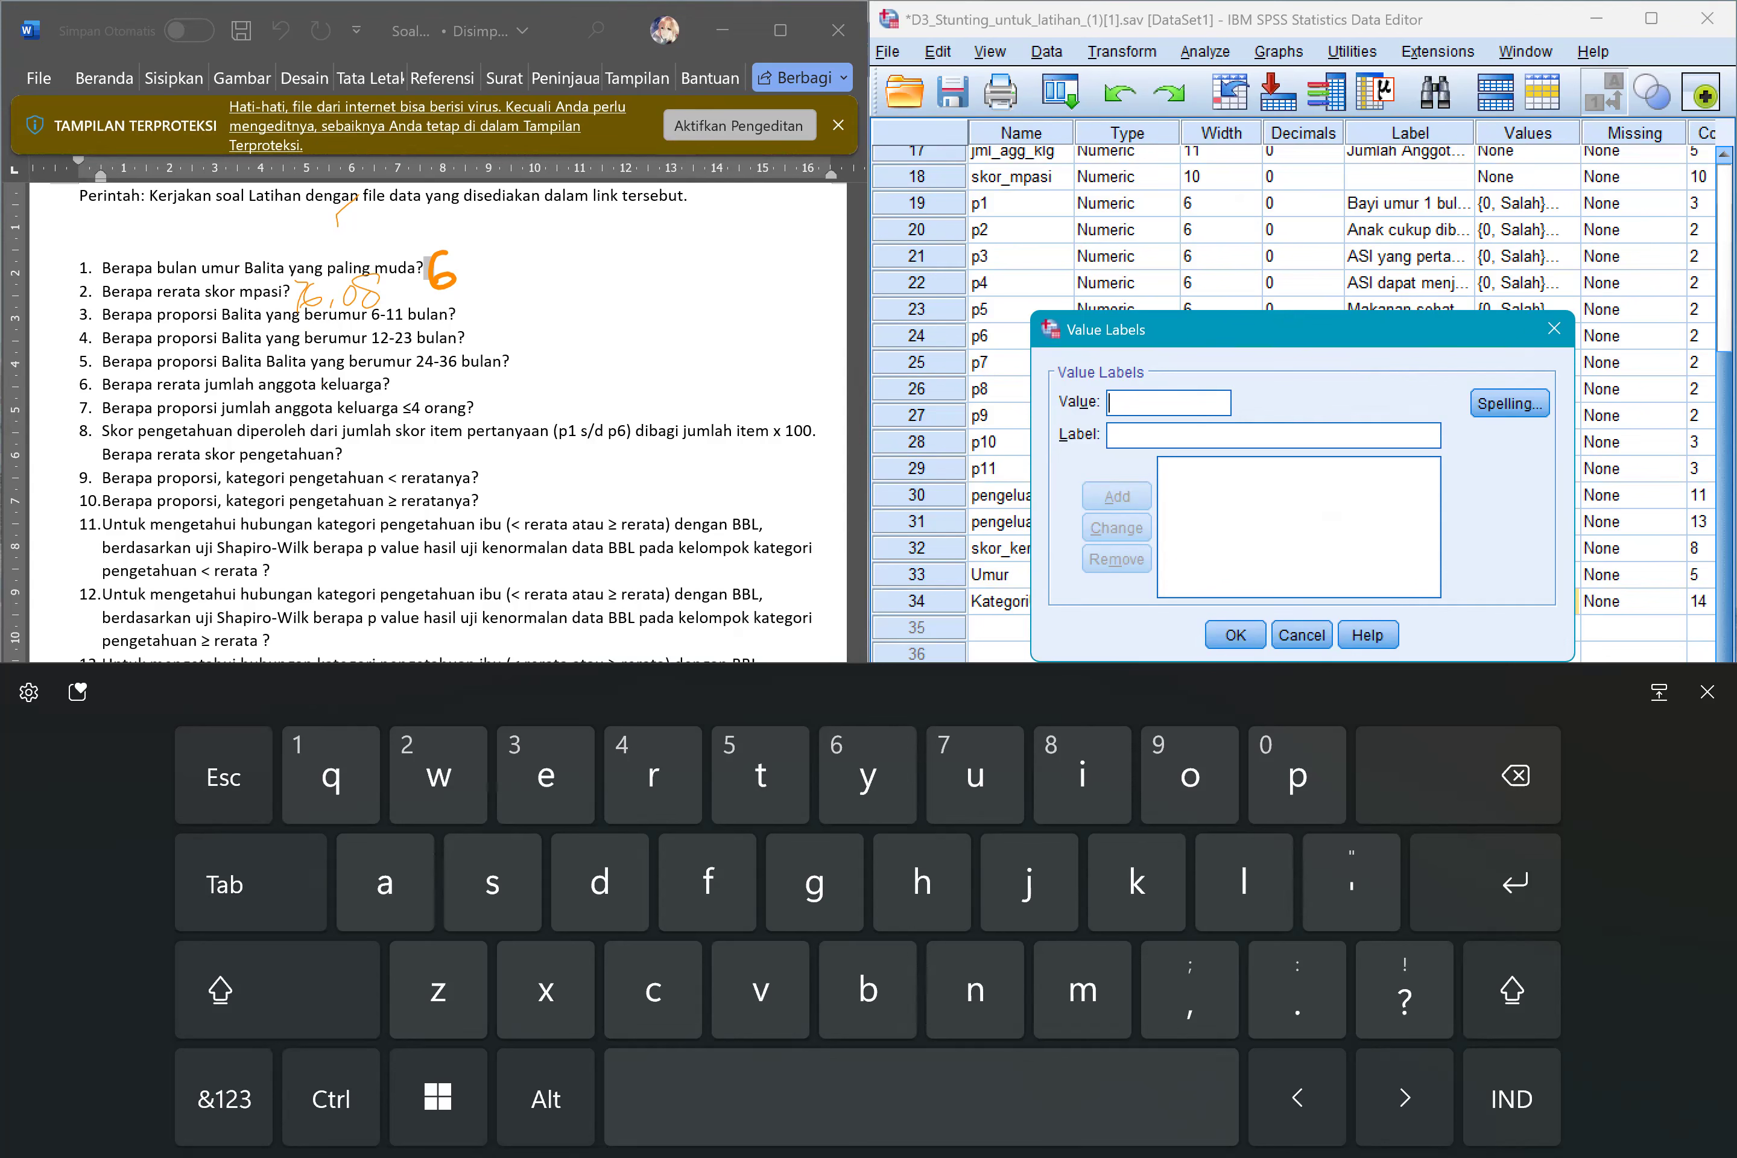
click(224, 1100)
text(1)
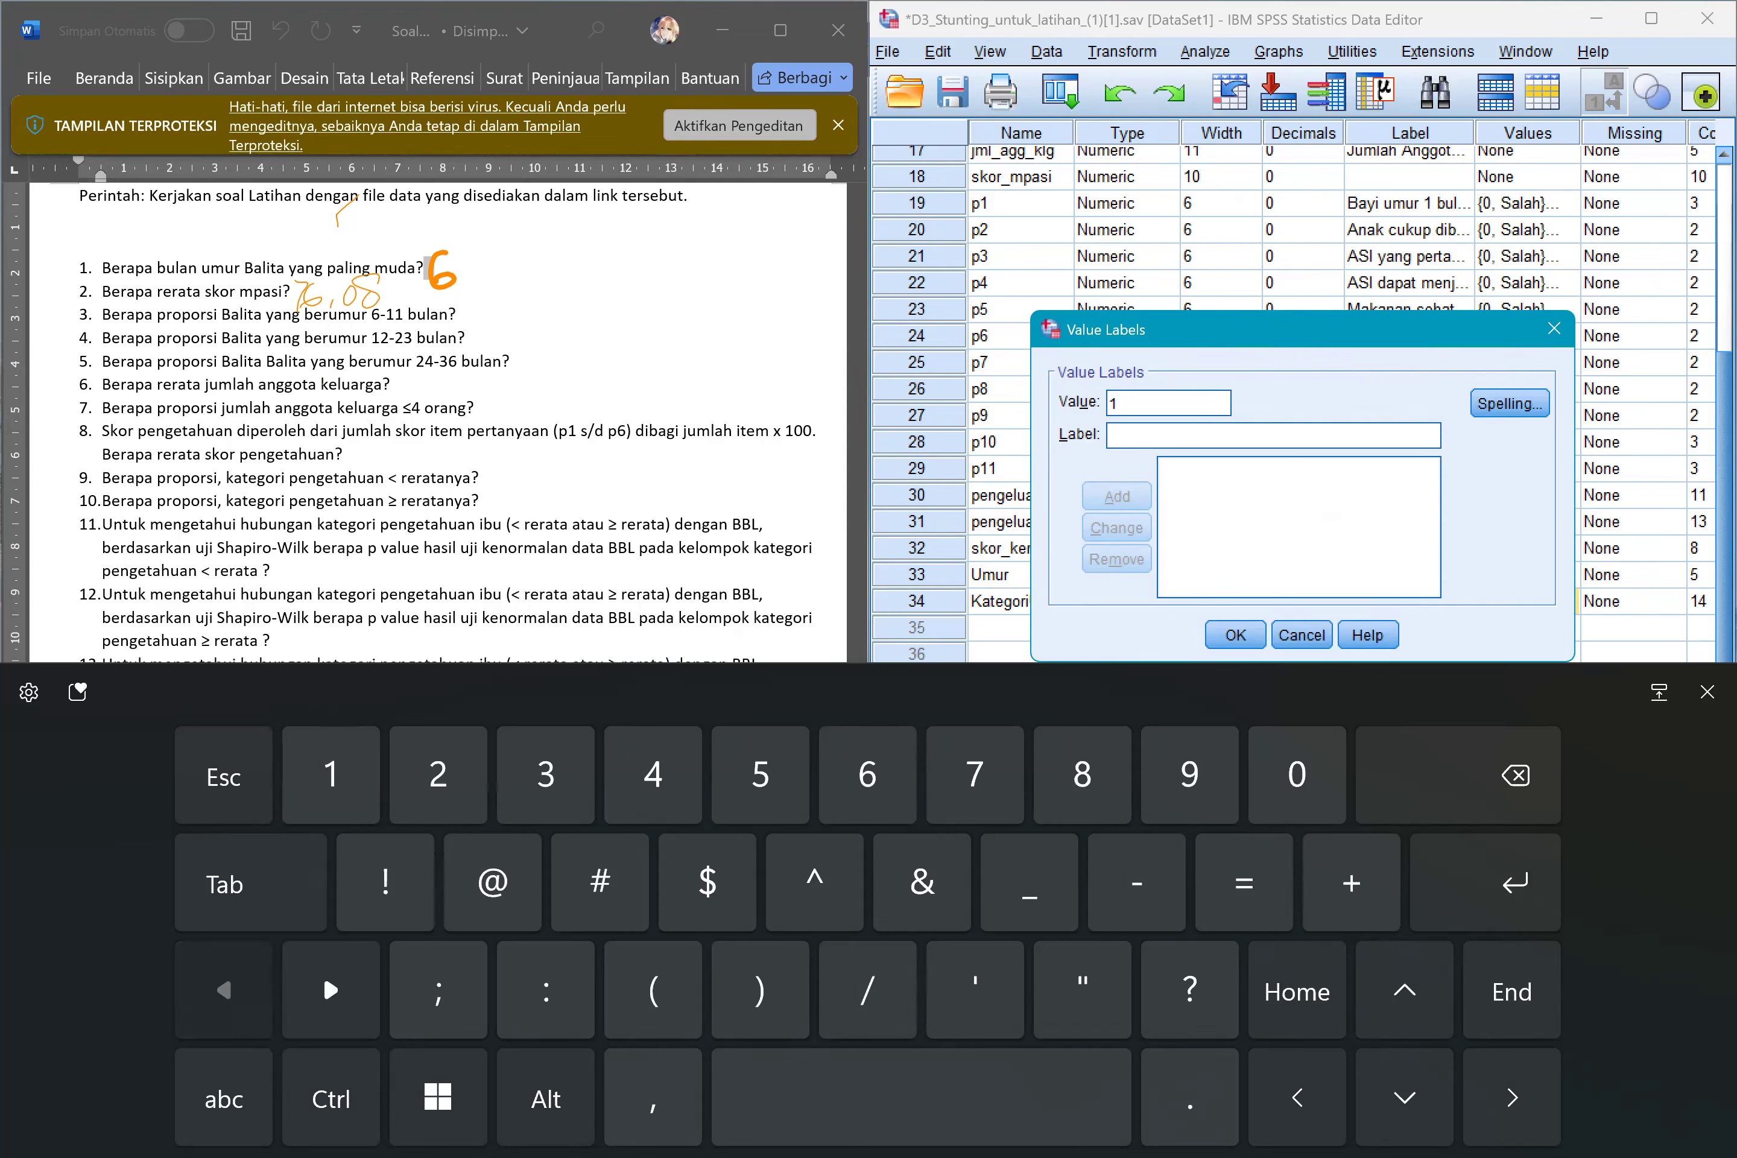
text(6-11 buln)
key(BackSpace)
text(an)
click(1117, 497)
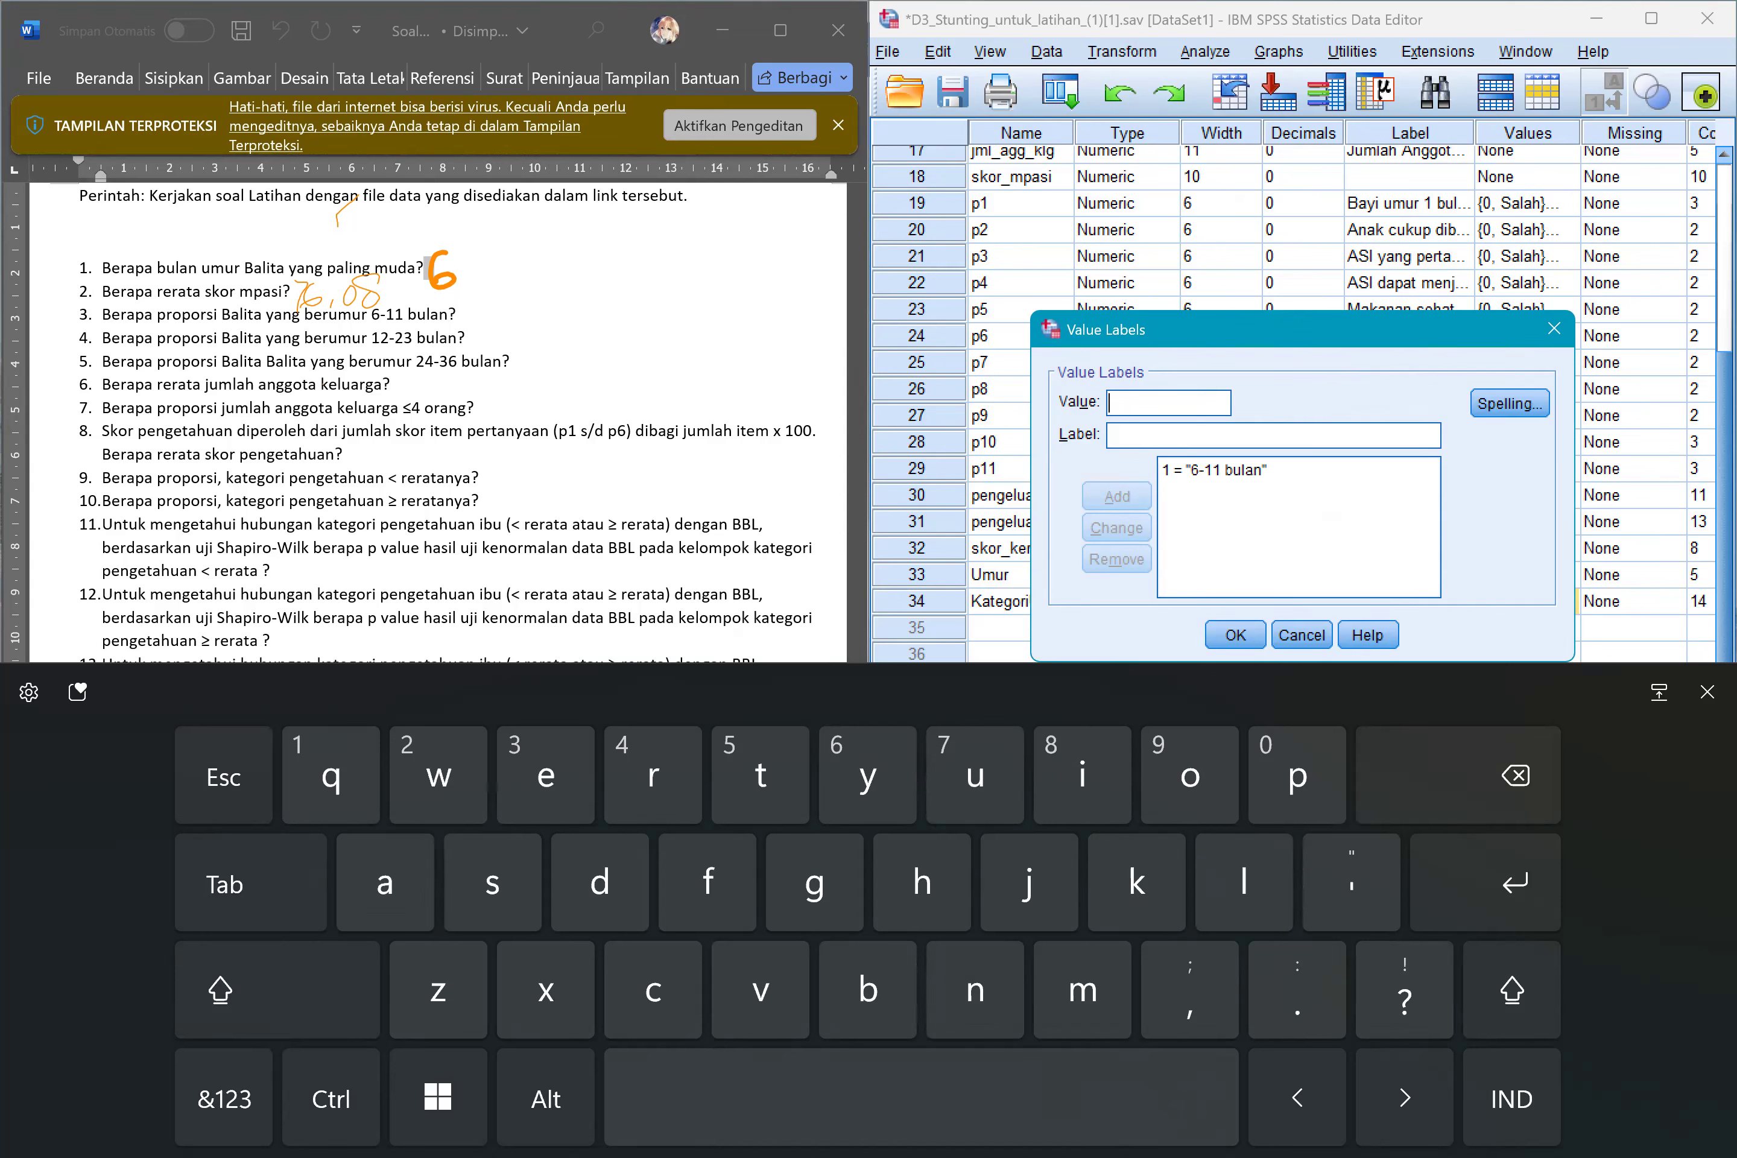
Add the label "12-23 bulan" for value 2 of KategoriUmur.
click(225, 1099)
text(2)
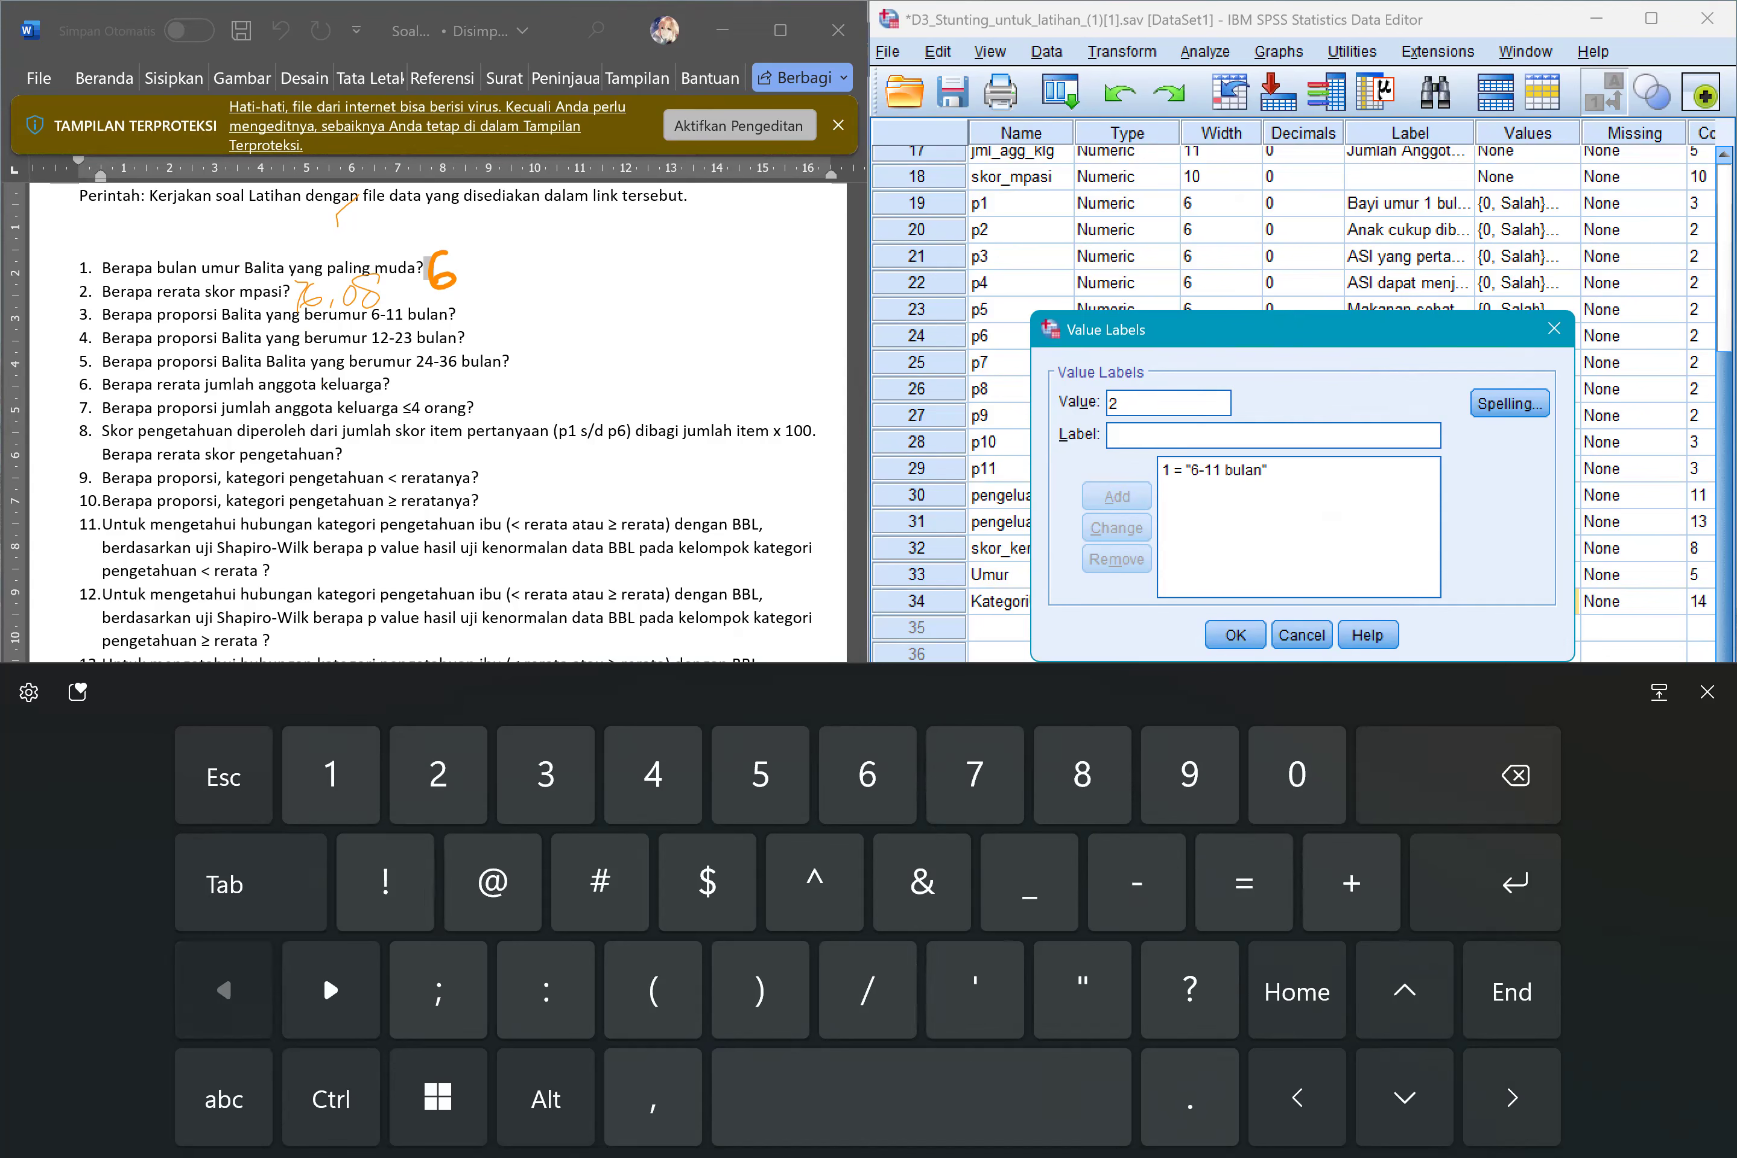
text(12-23)
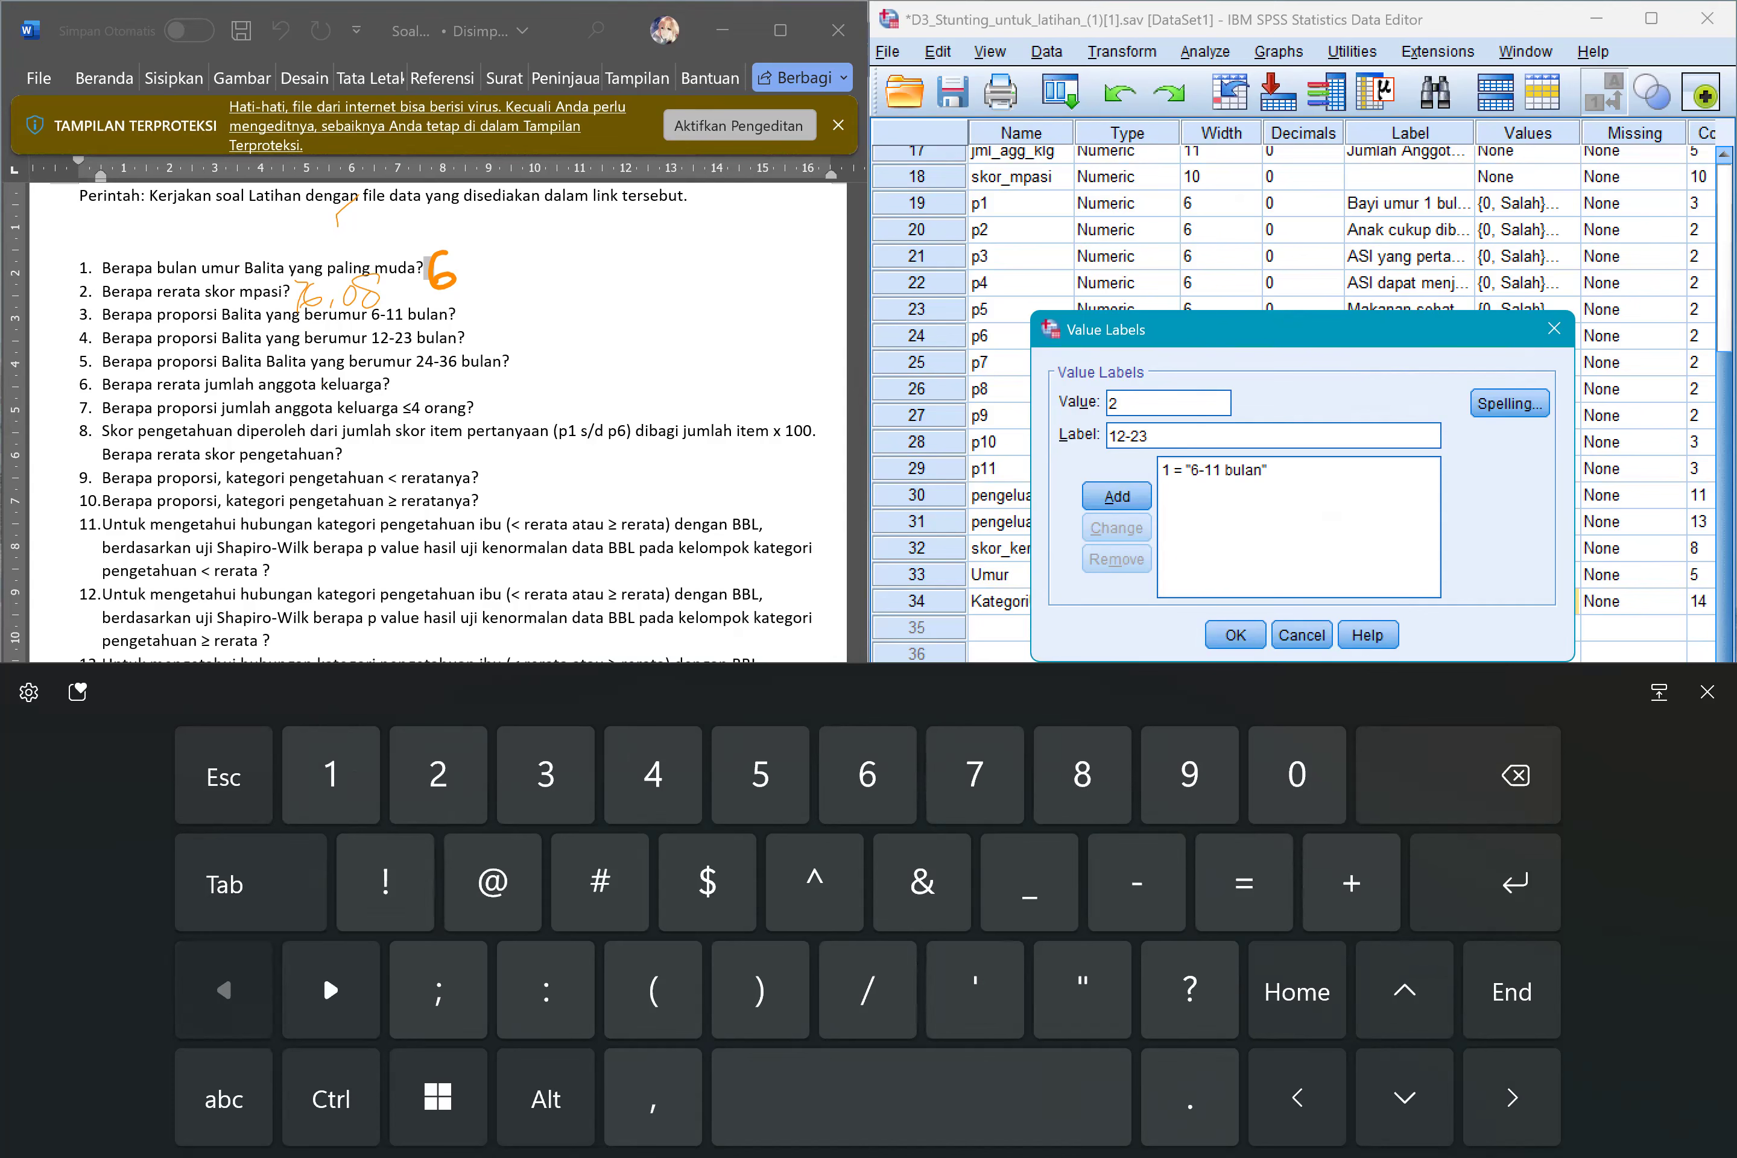
click(224, 1099)
text(bulan)
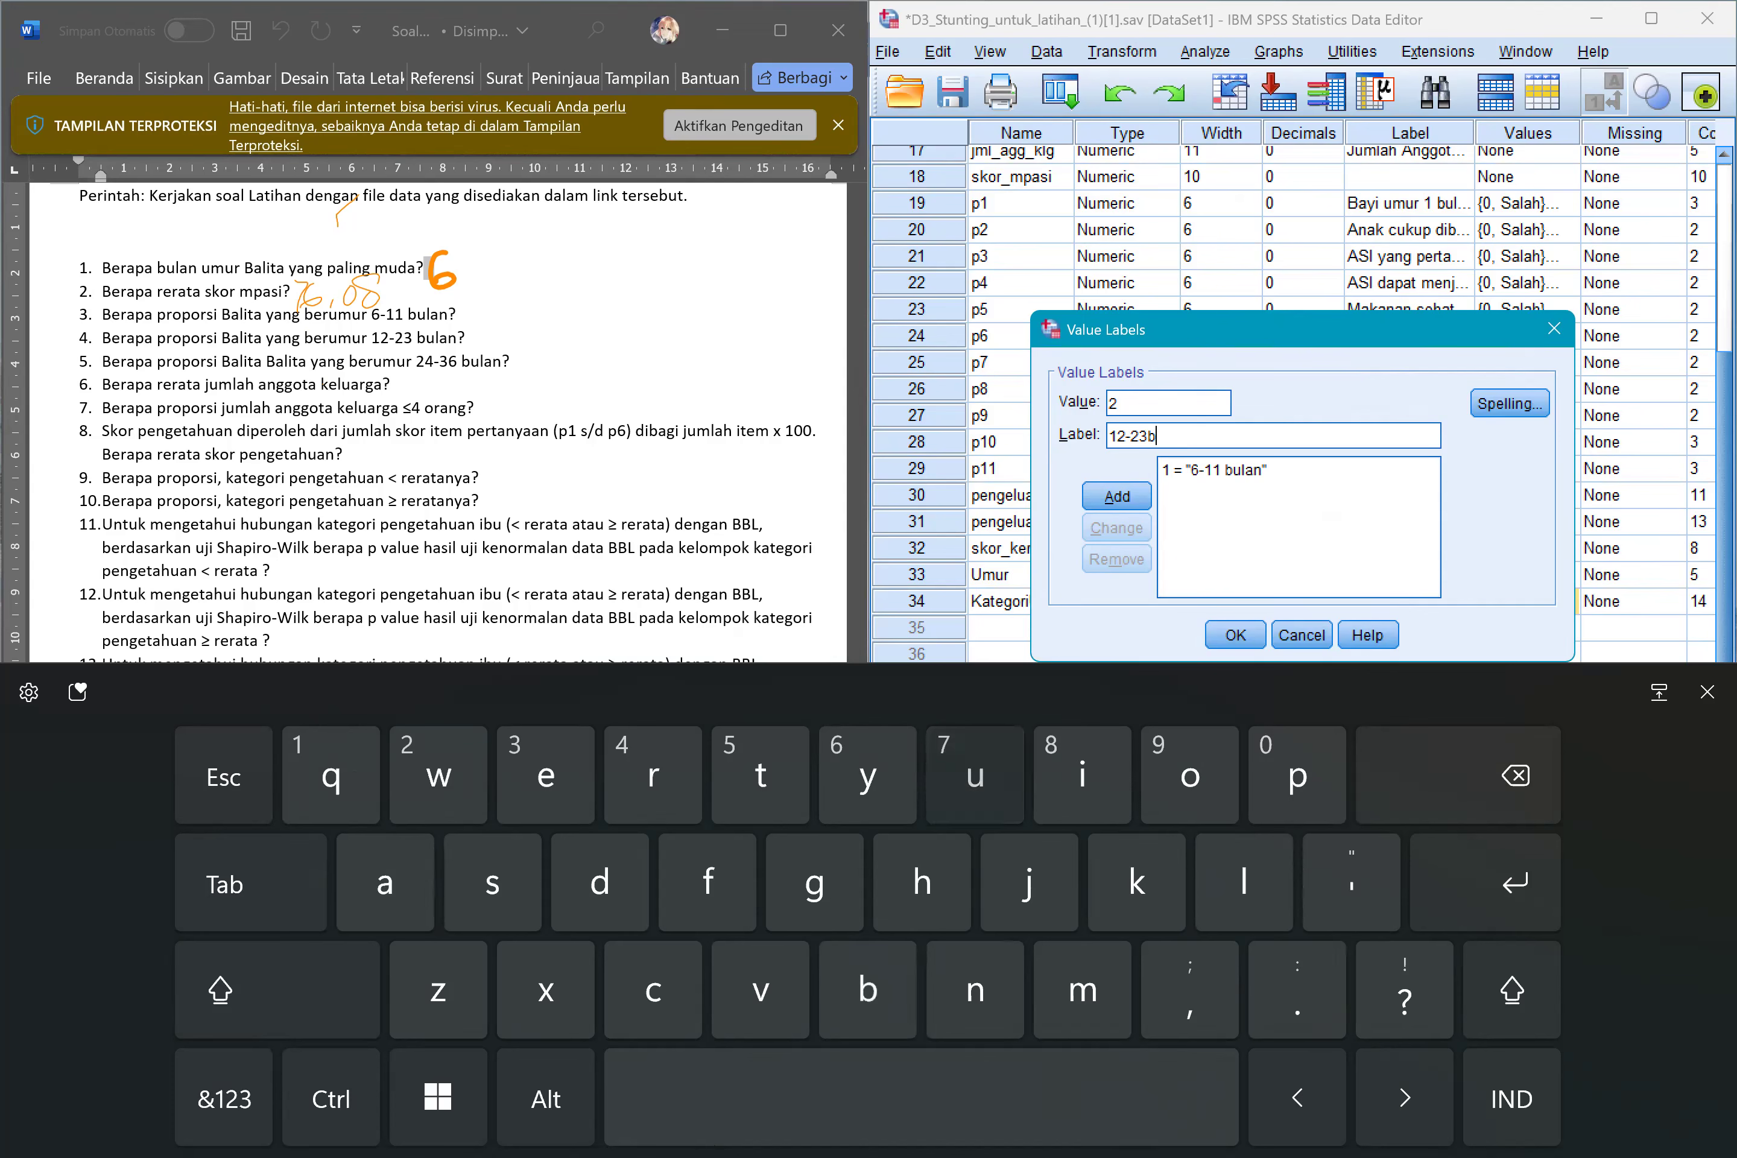
key(Left)
key(Left)
key(Left)
key(Left)
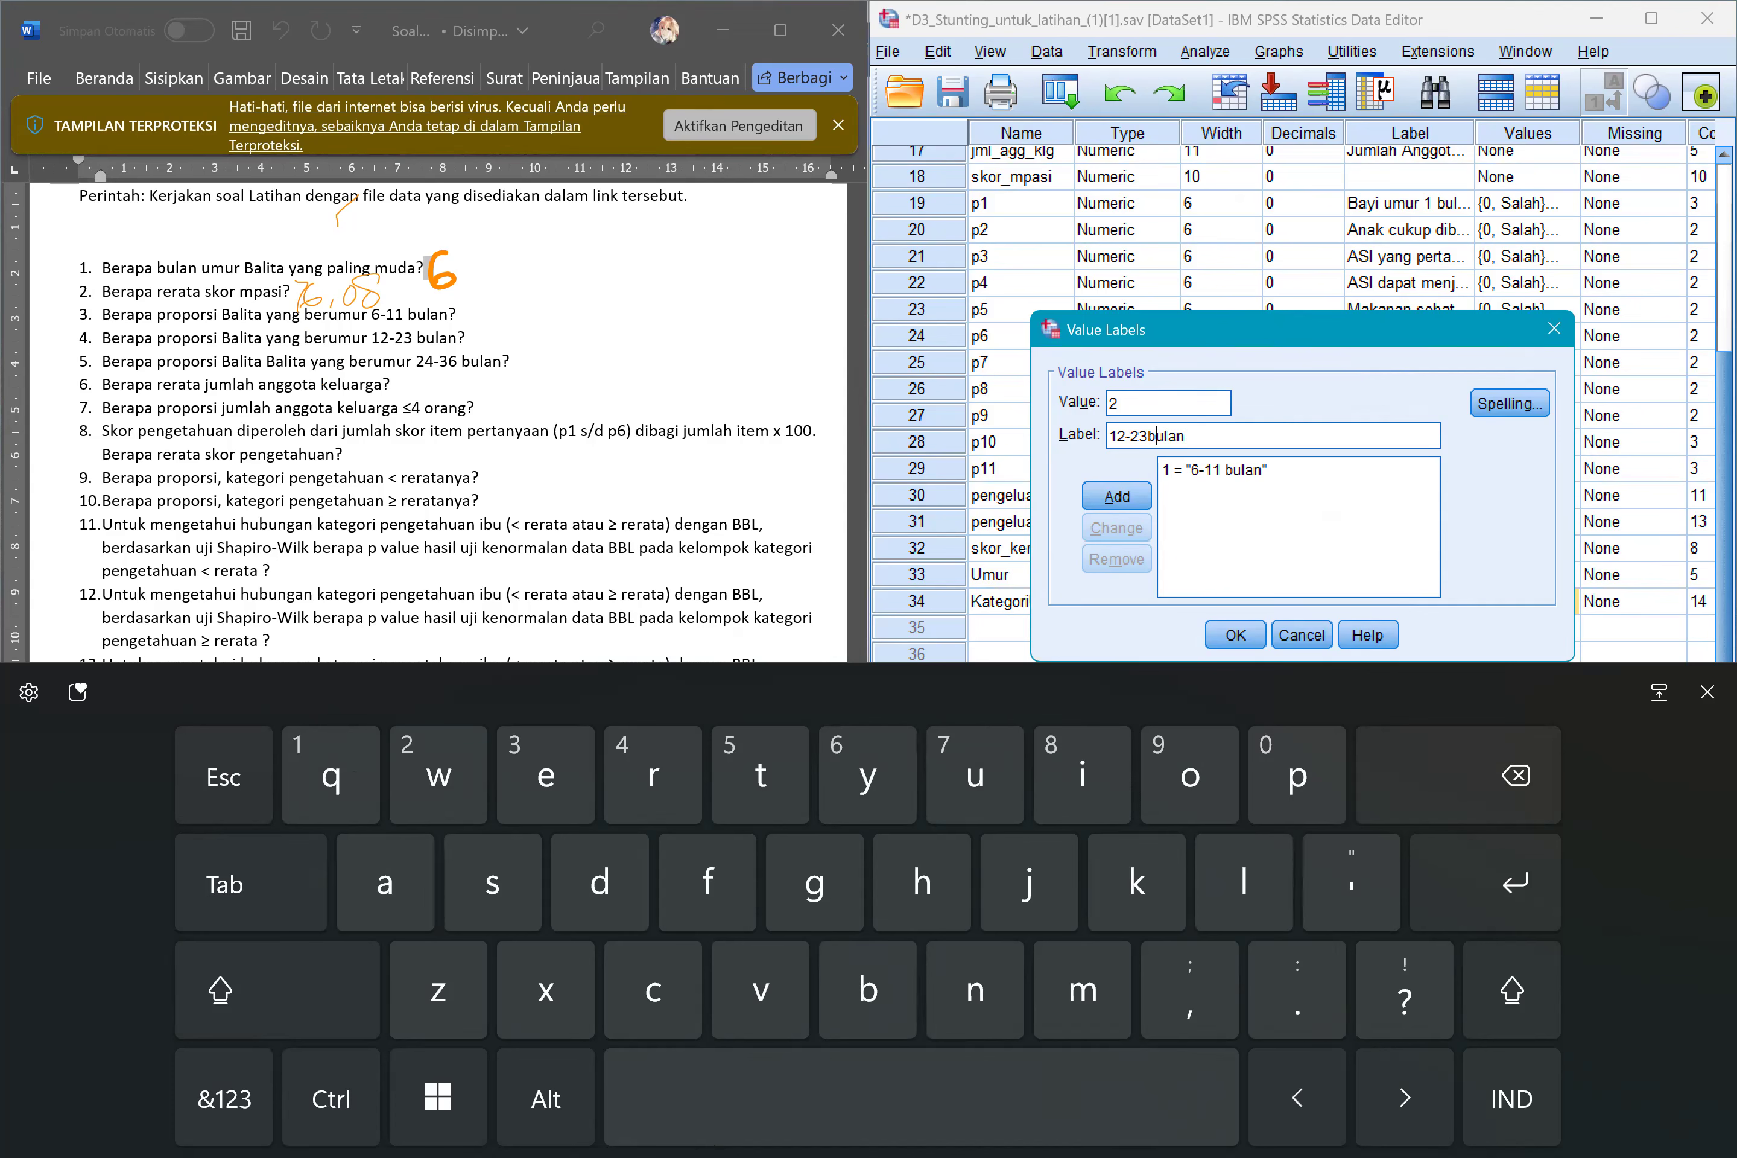
click(1116, 496)
Enter 24-36 for the third age-group label of KategoriUmur.
click(225, 1098)
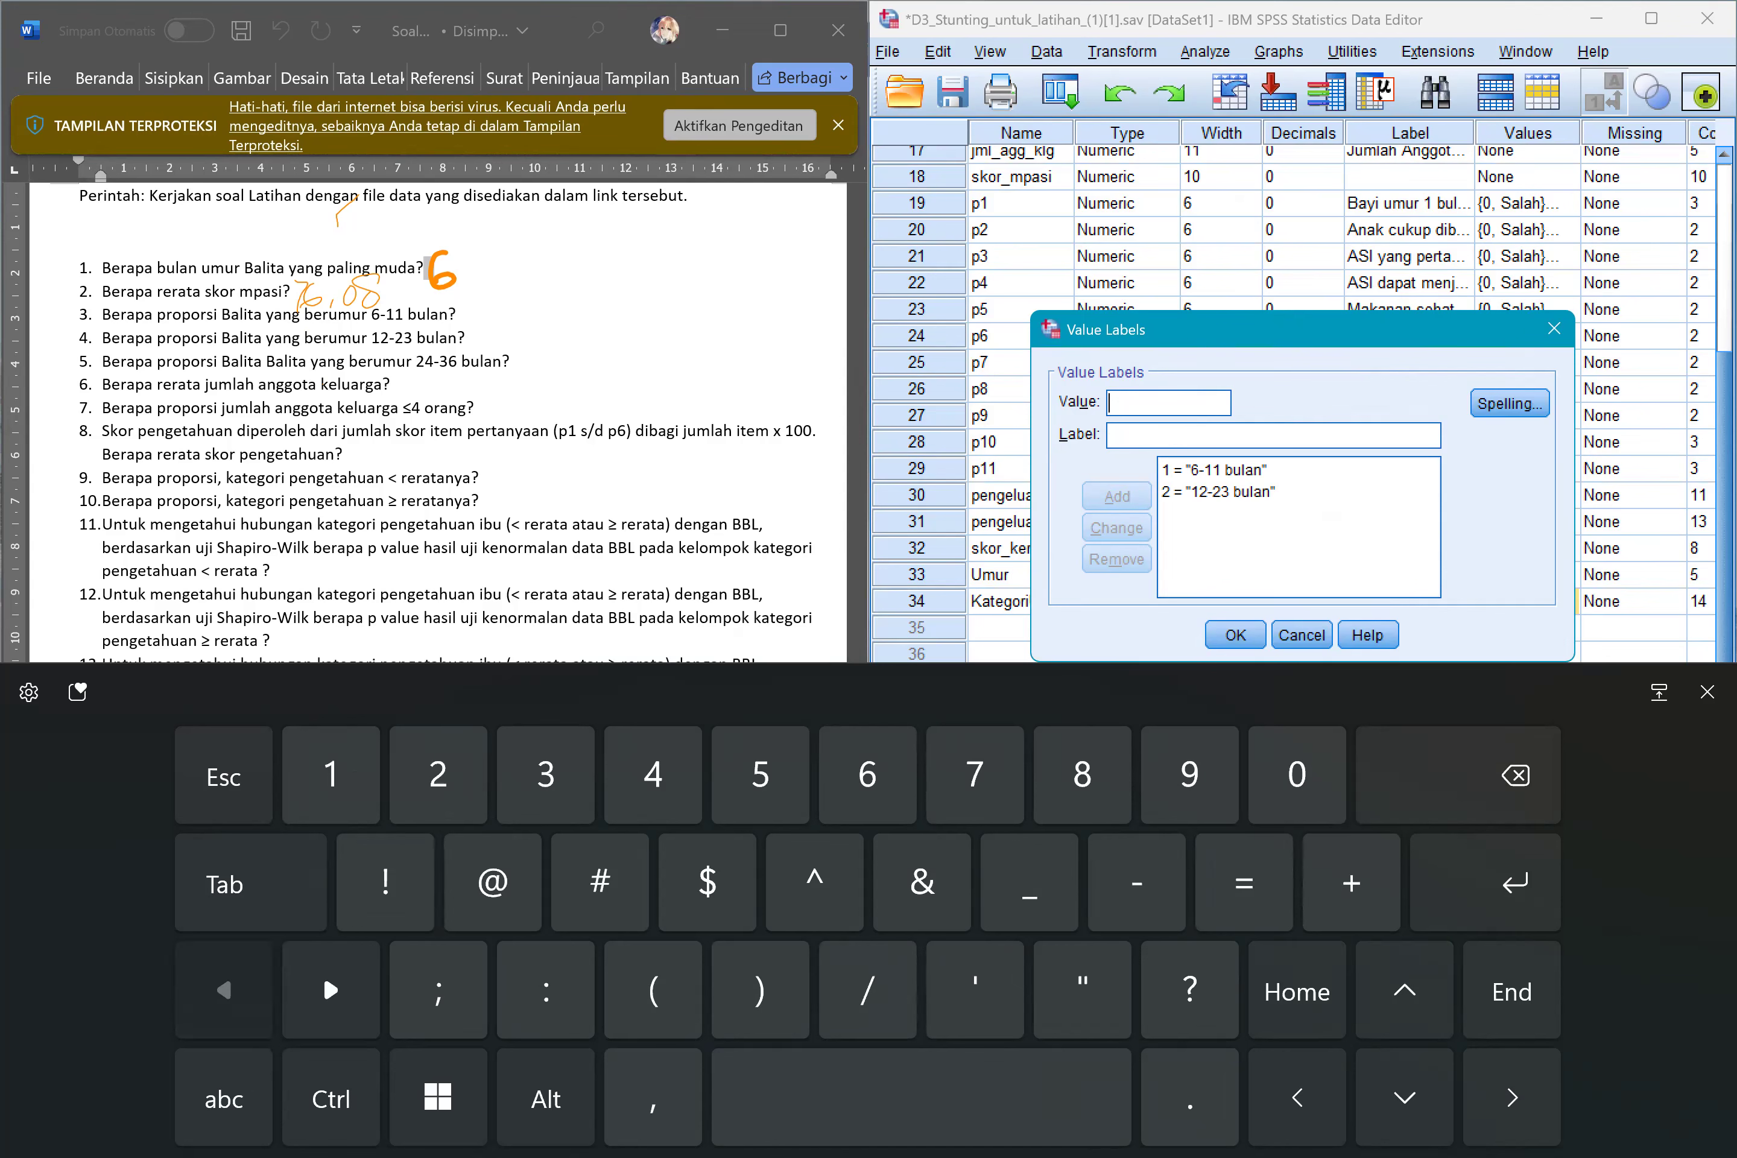
text(24-36)
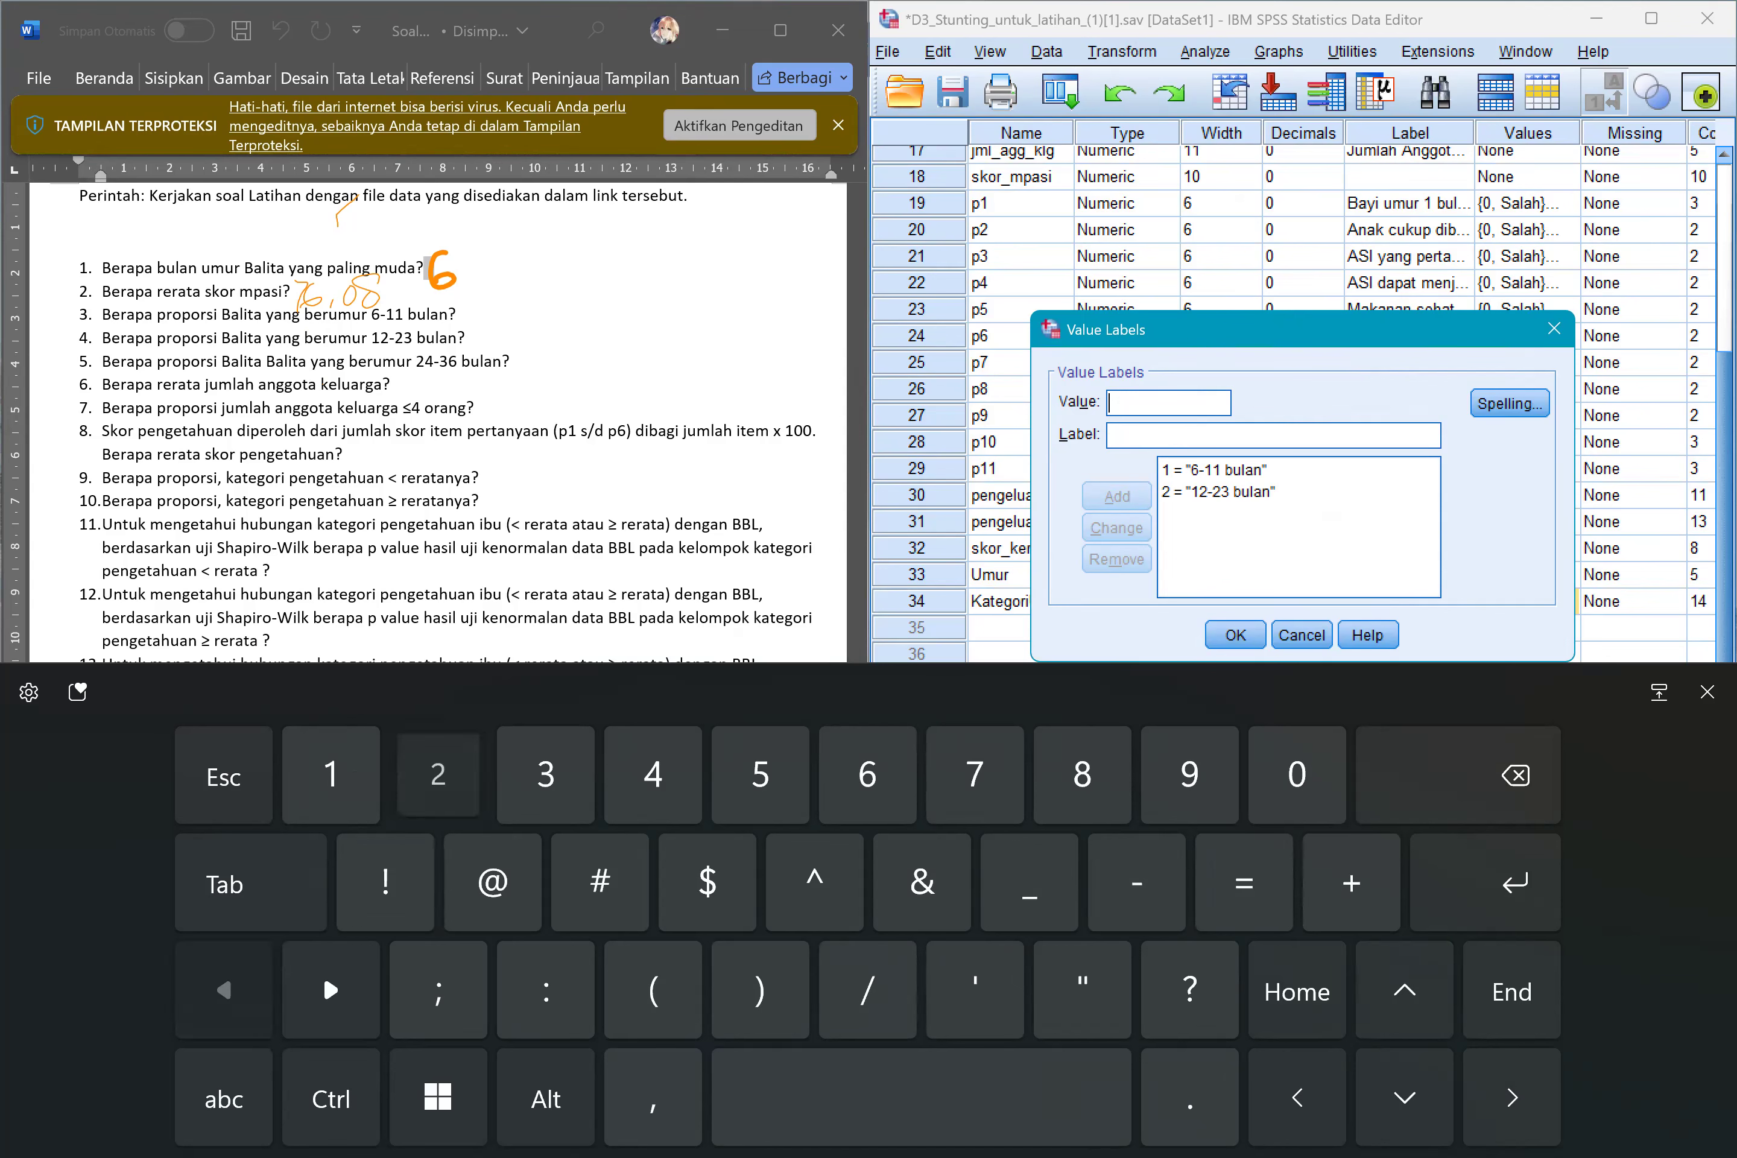
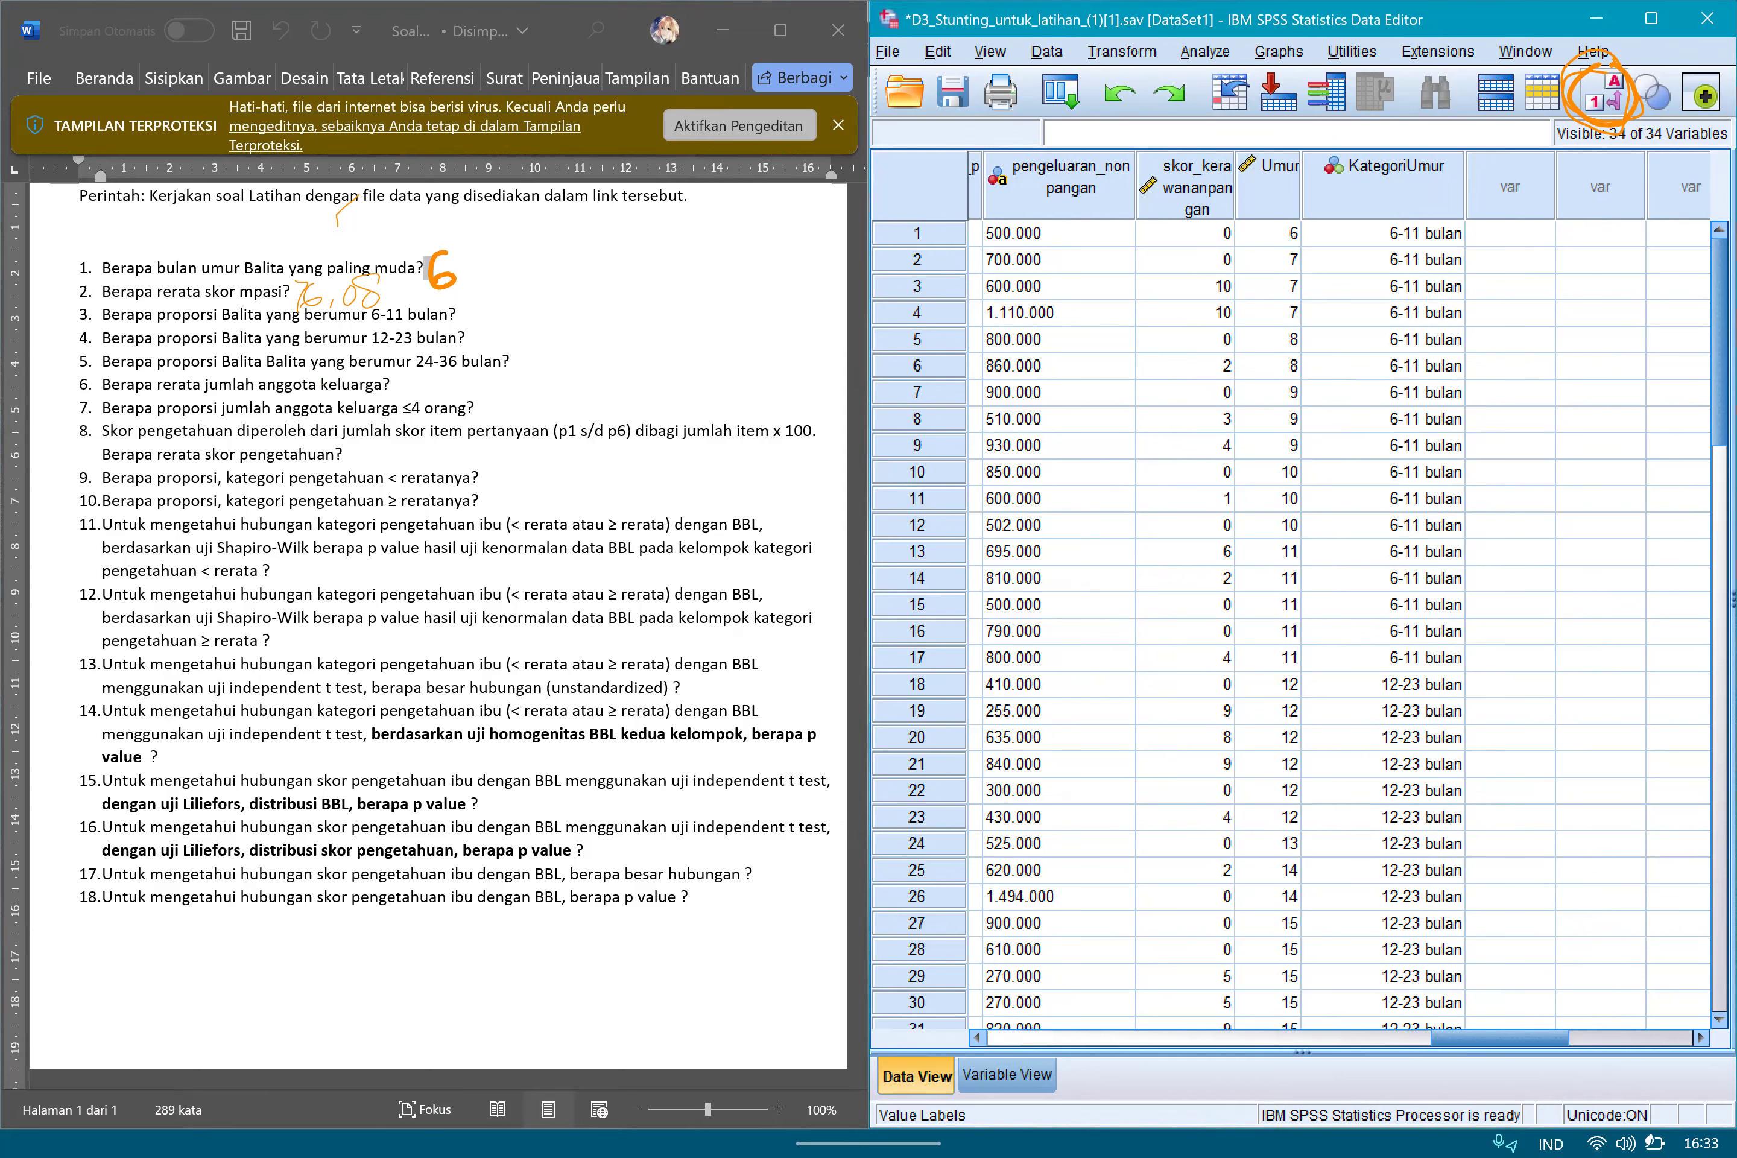
key(alt+a)
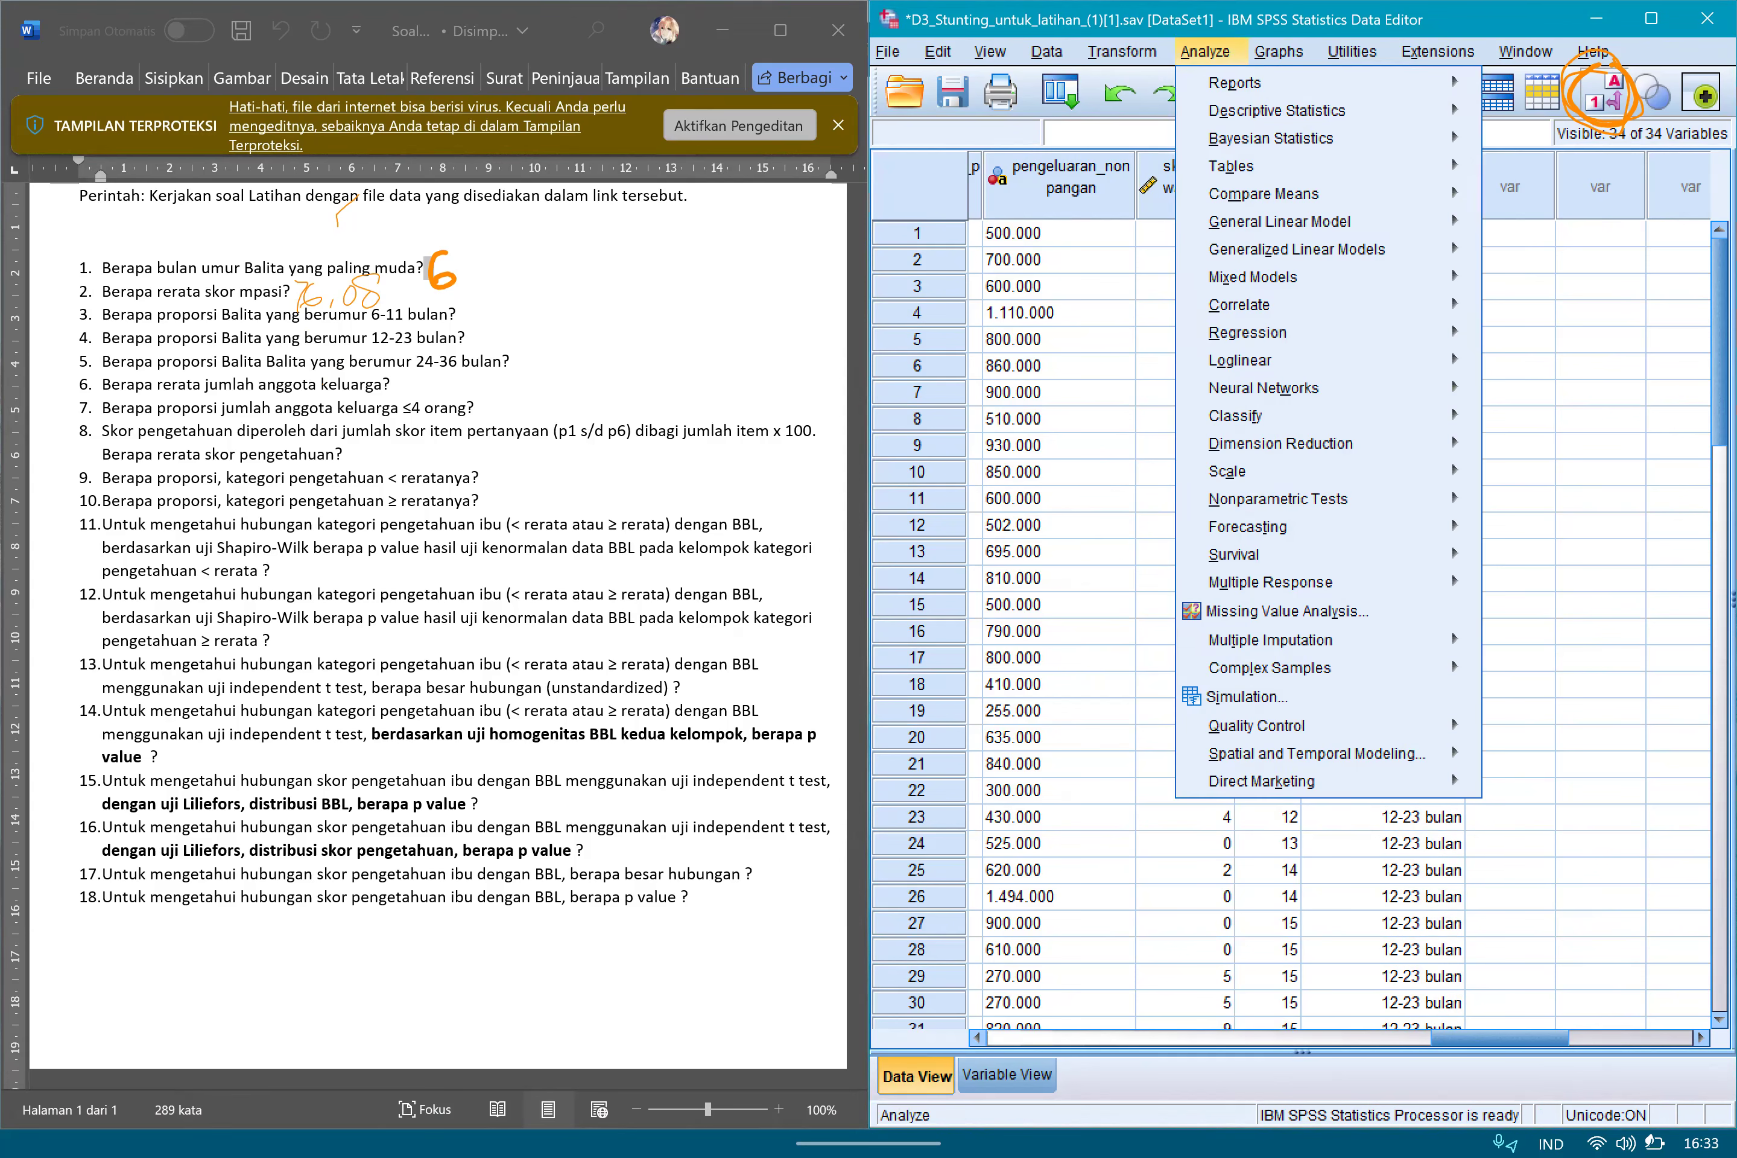
key(e)
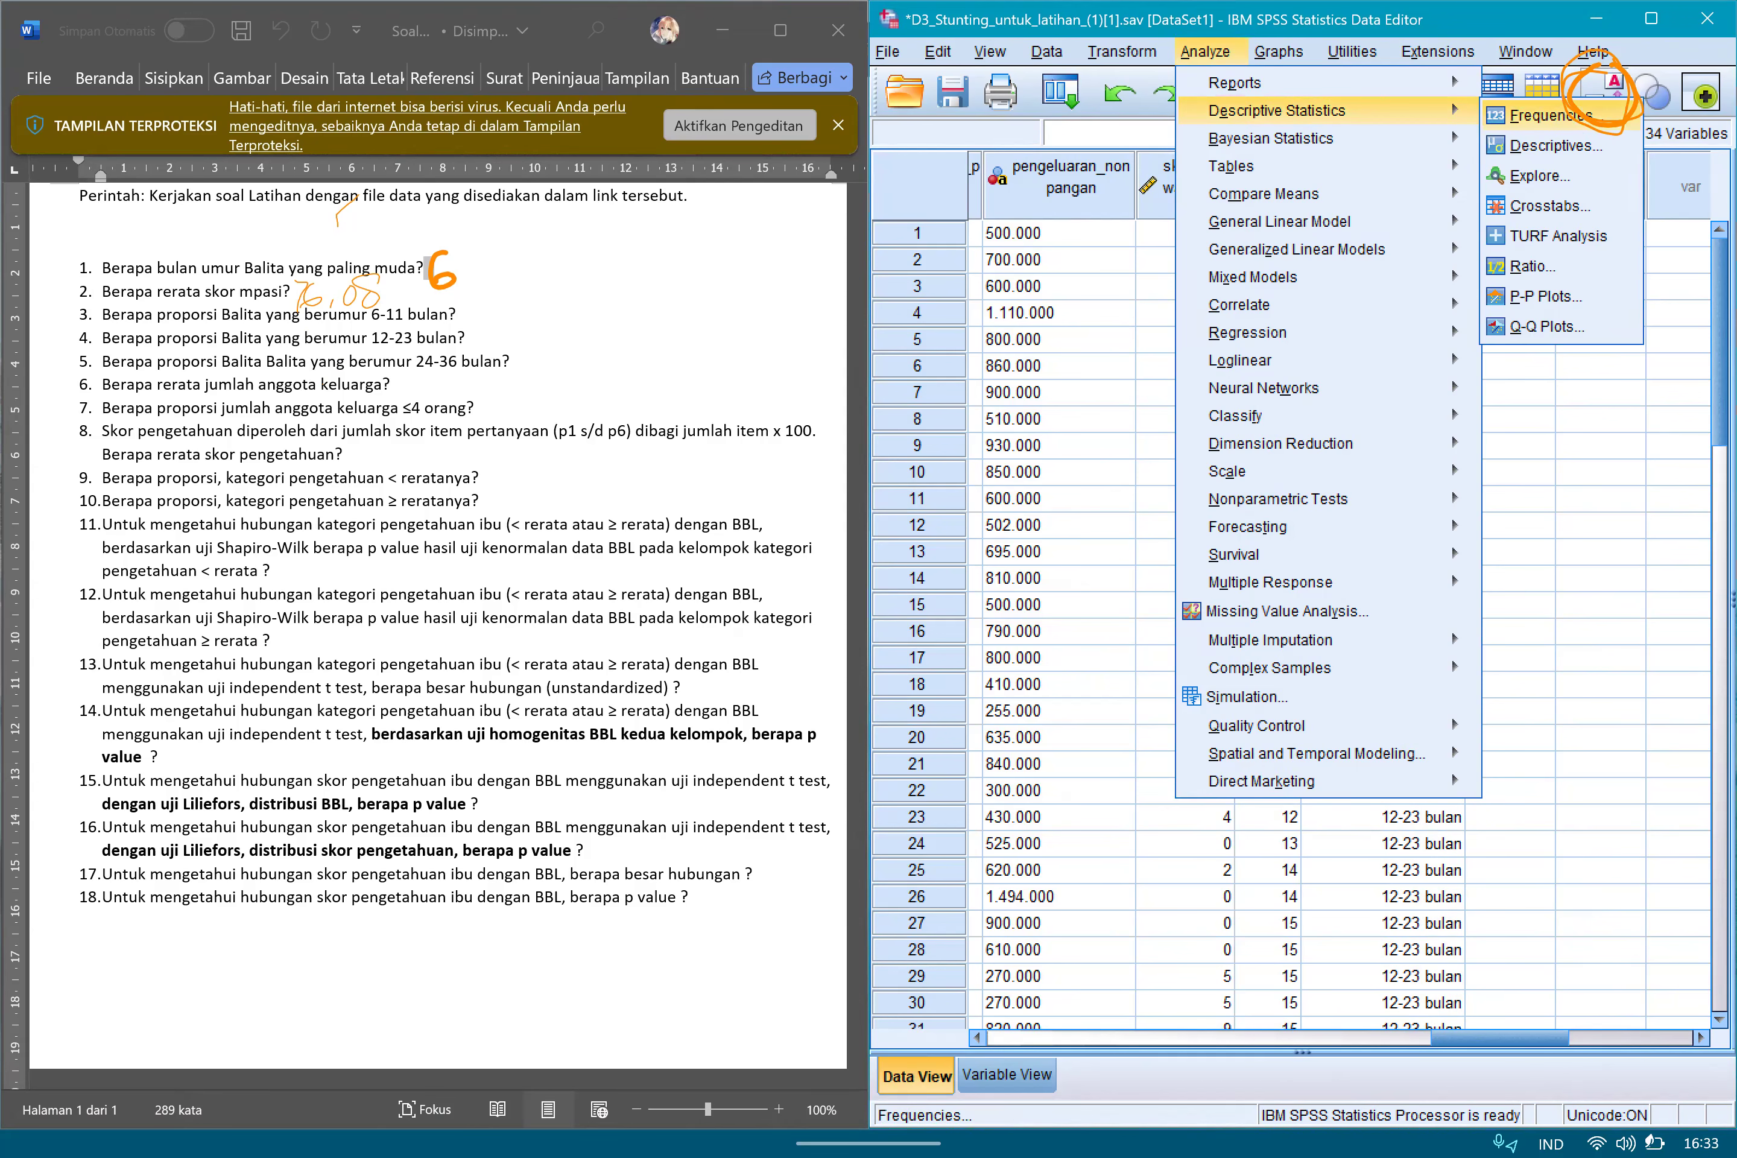
click(1600, 499)
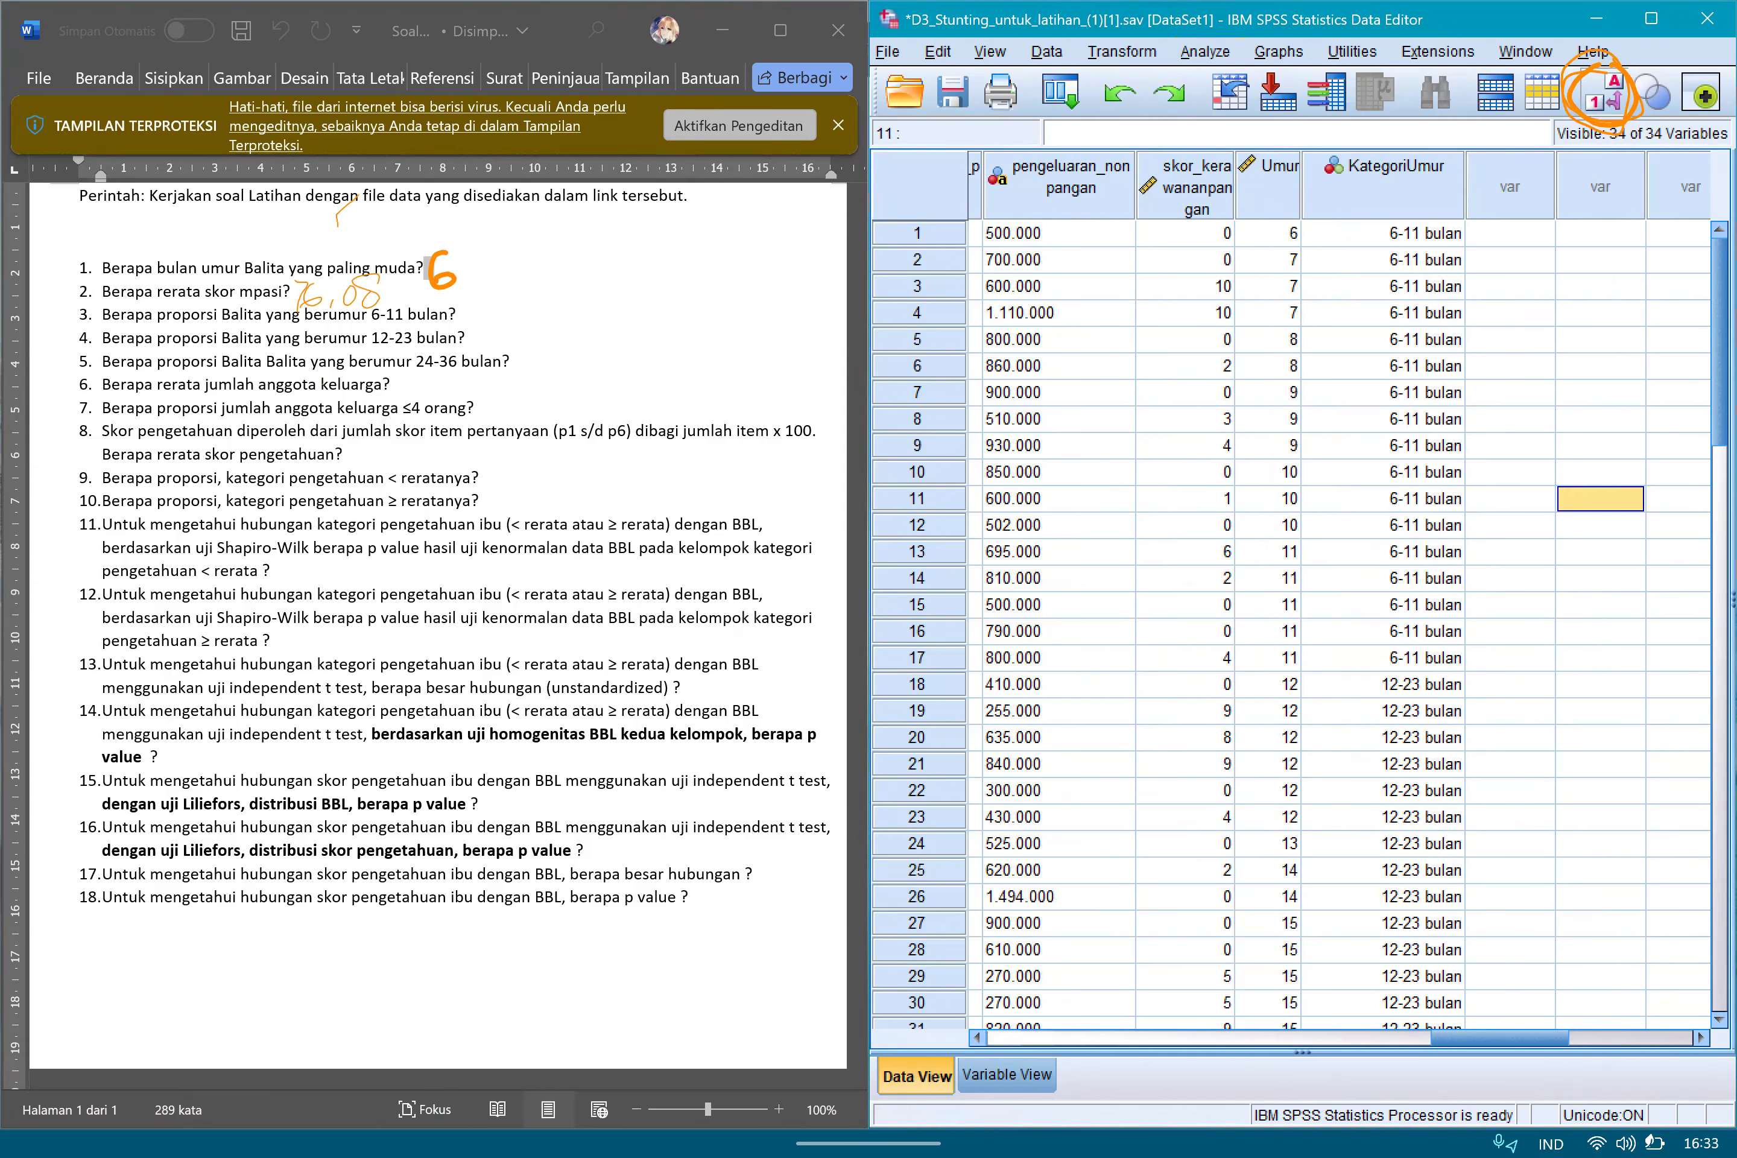
Check the age-group labels shown in the upper rows of the KategoriUmur column.
click(1383, 233)
click(1383, 287)
click(1383, 394)
click(1383, 579)
click(1383, 313)
click(1384, 233)
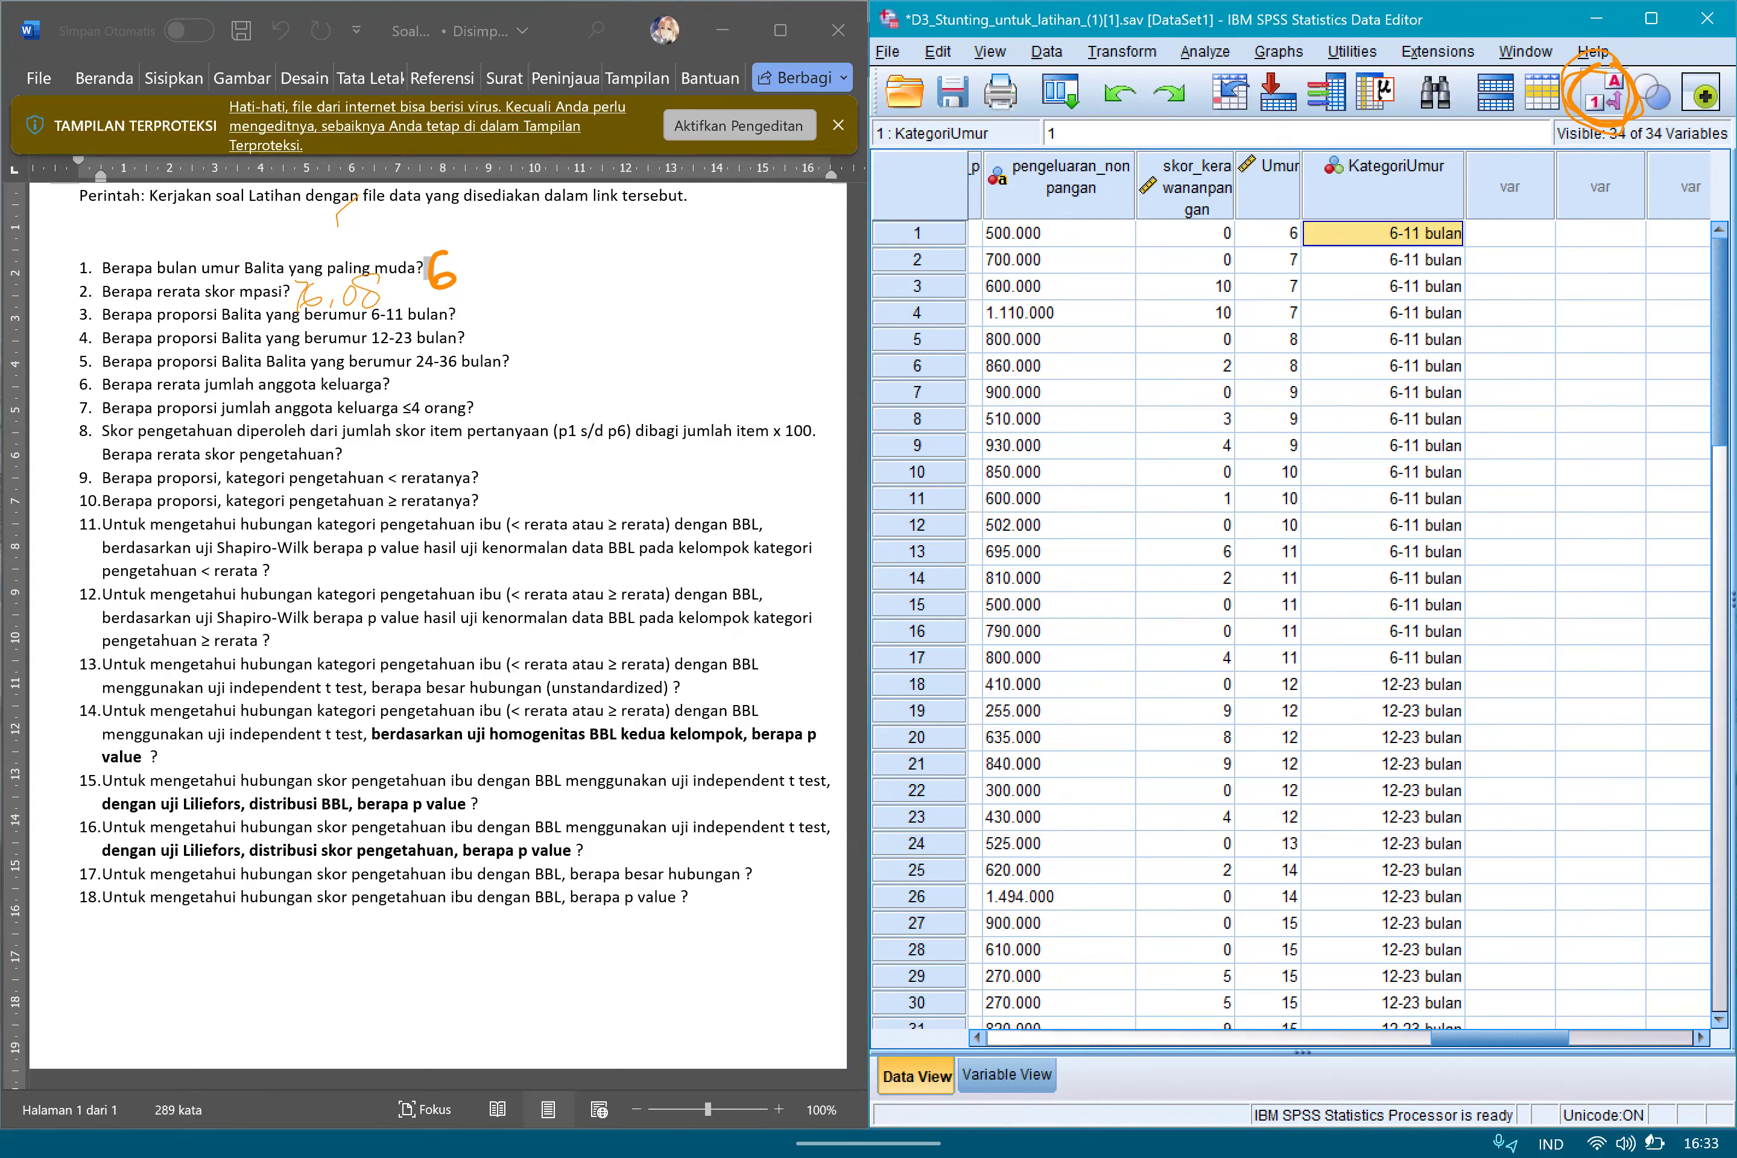
click(1383, 366)
click(1383, 526)
click(1383, 632)
click(1384, 499)
click(1383, 366)
click(1384, 260)
Run Frequencies on KategoriUmur with the frequency table displayed and the default statistics and format options.
click(1205, 52)
click(1277, 111)
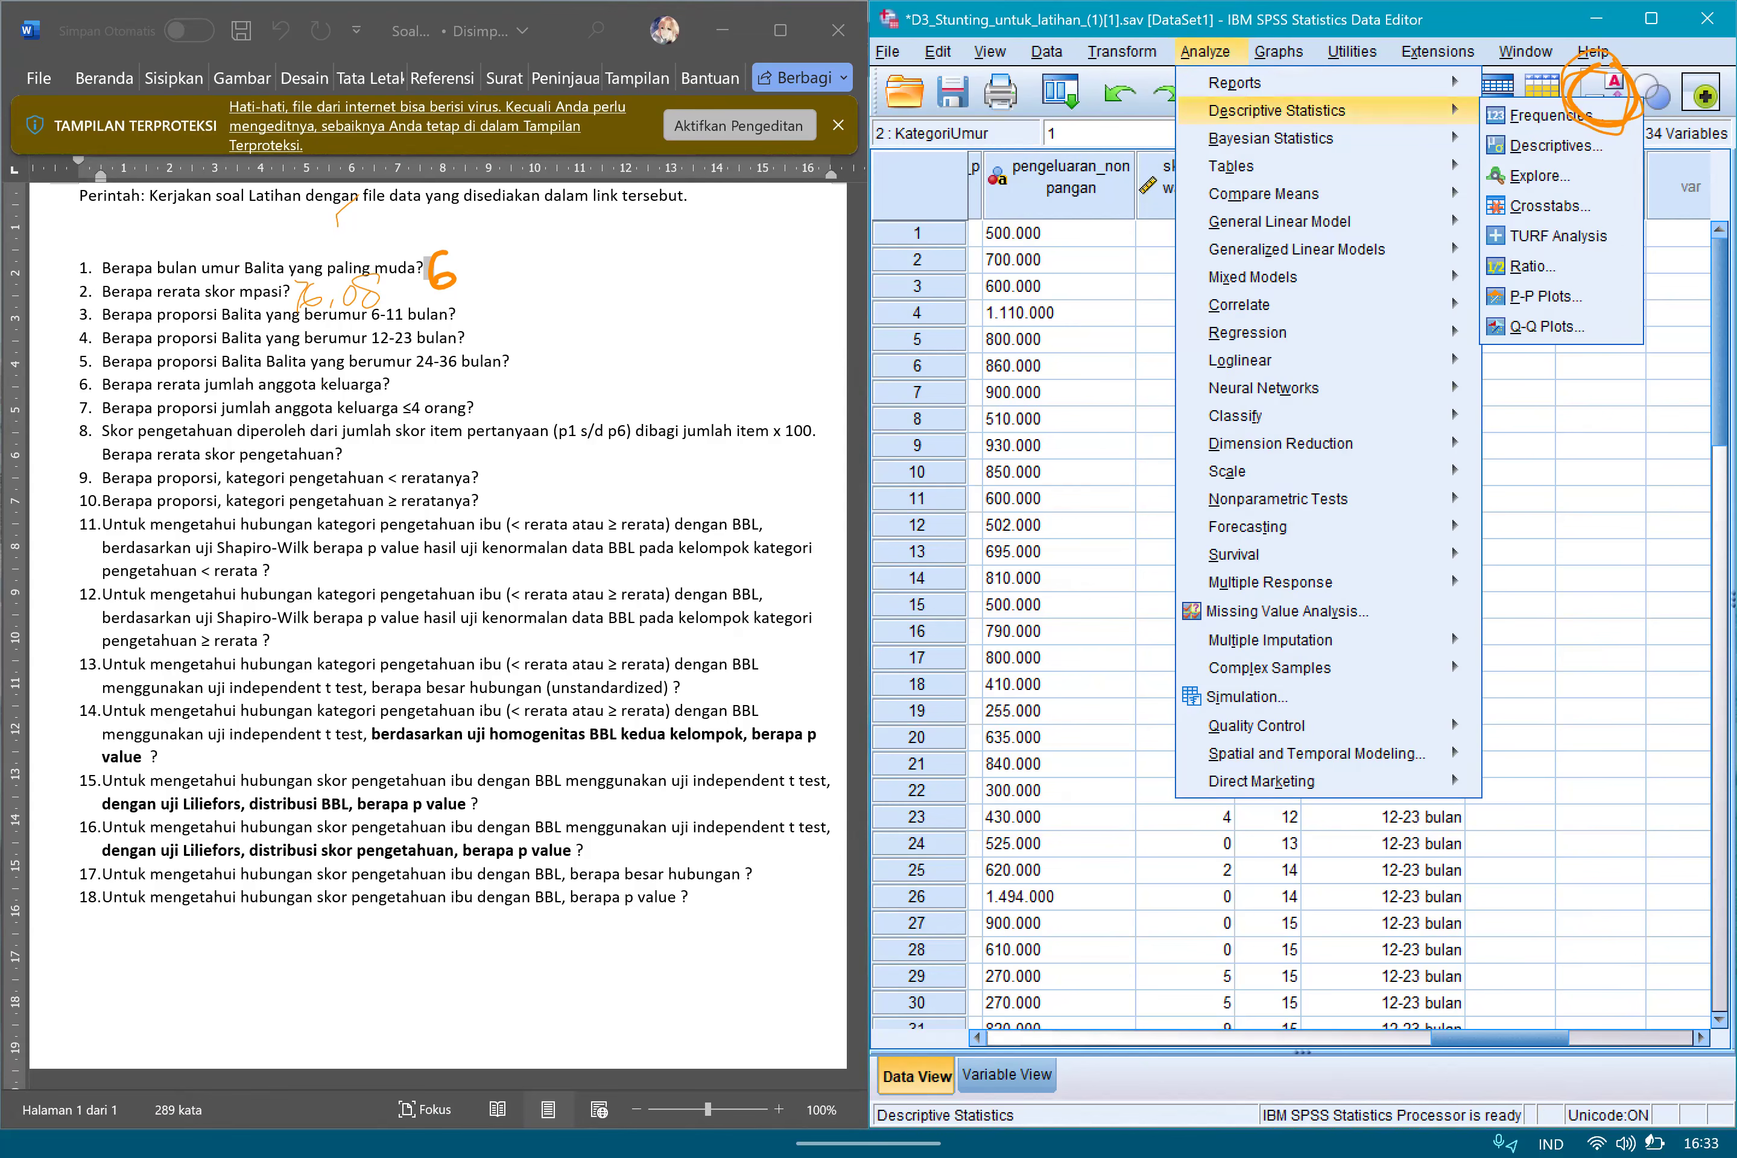
click(1541, 115)
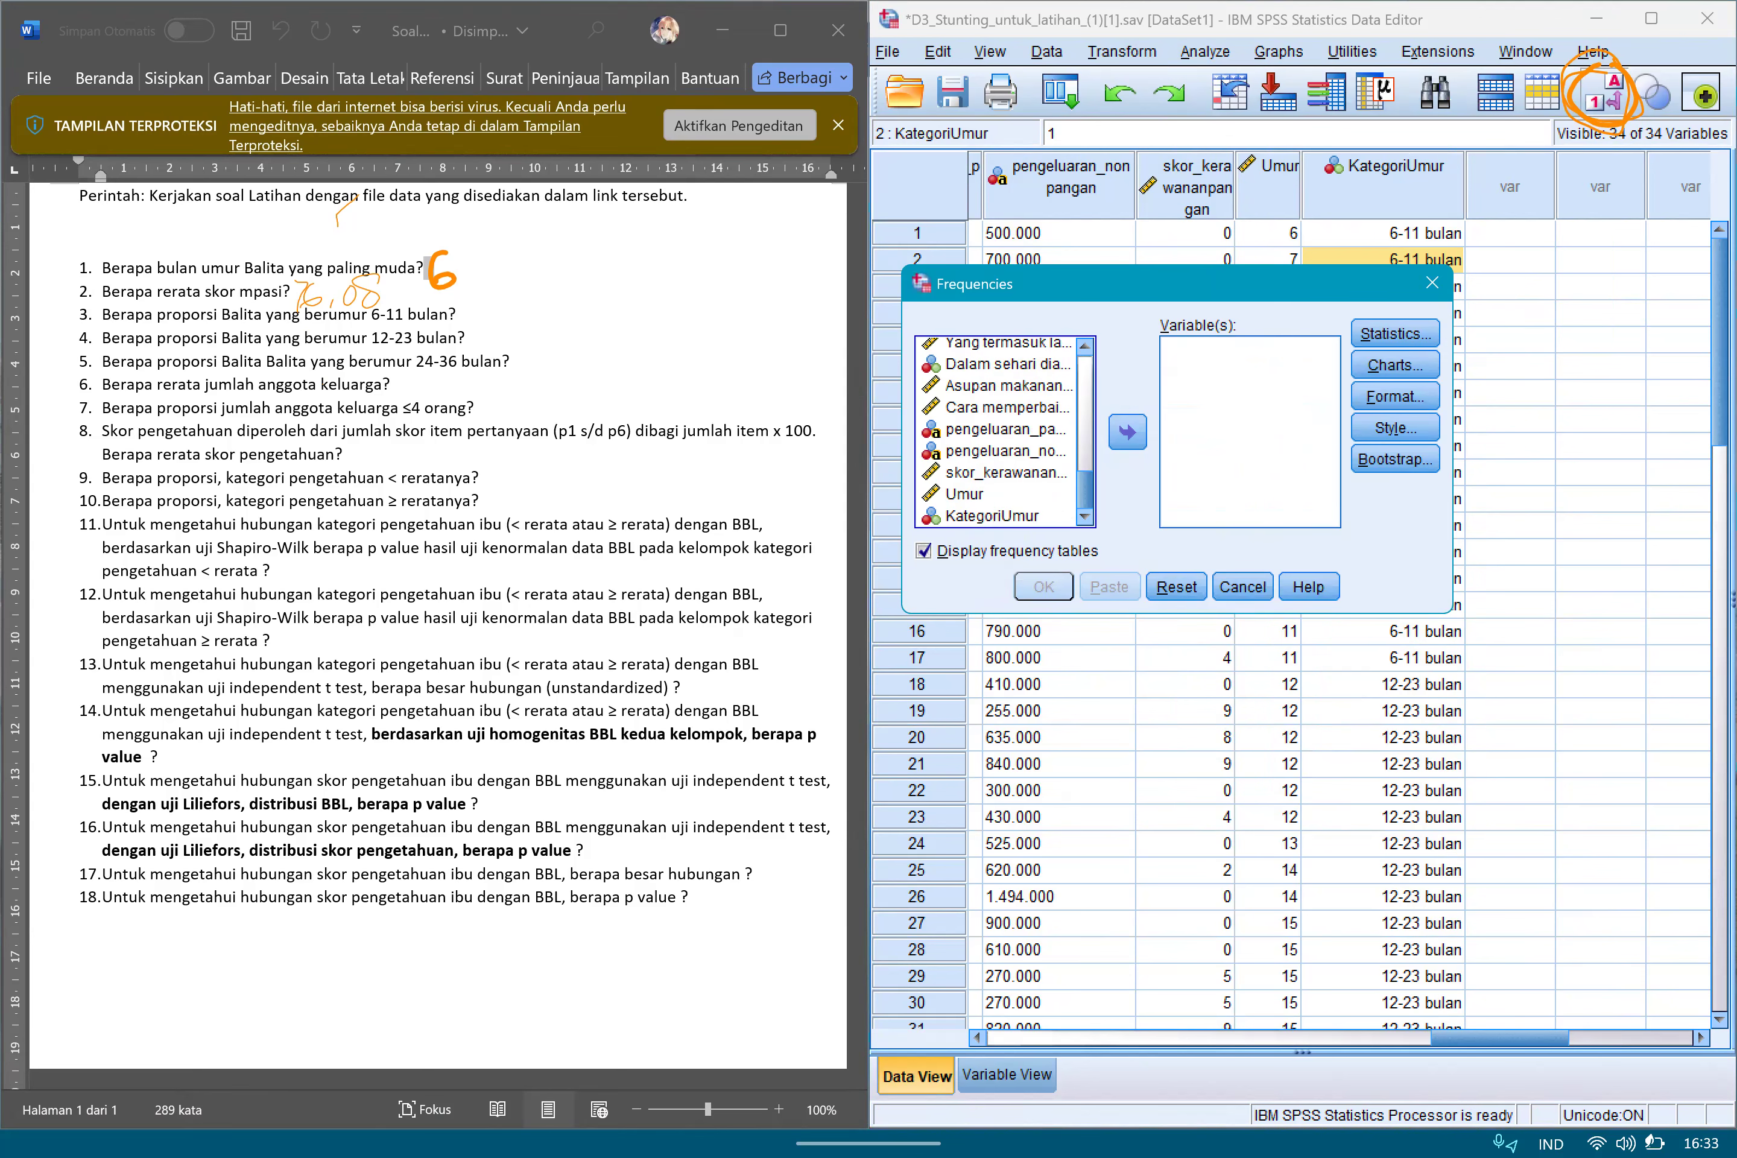
click(1128, 432)
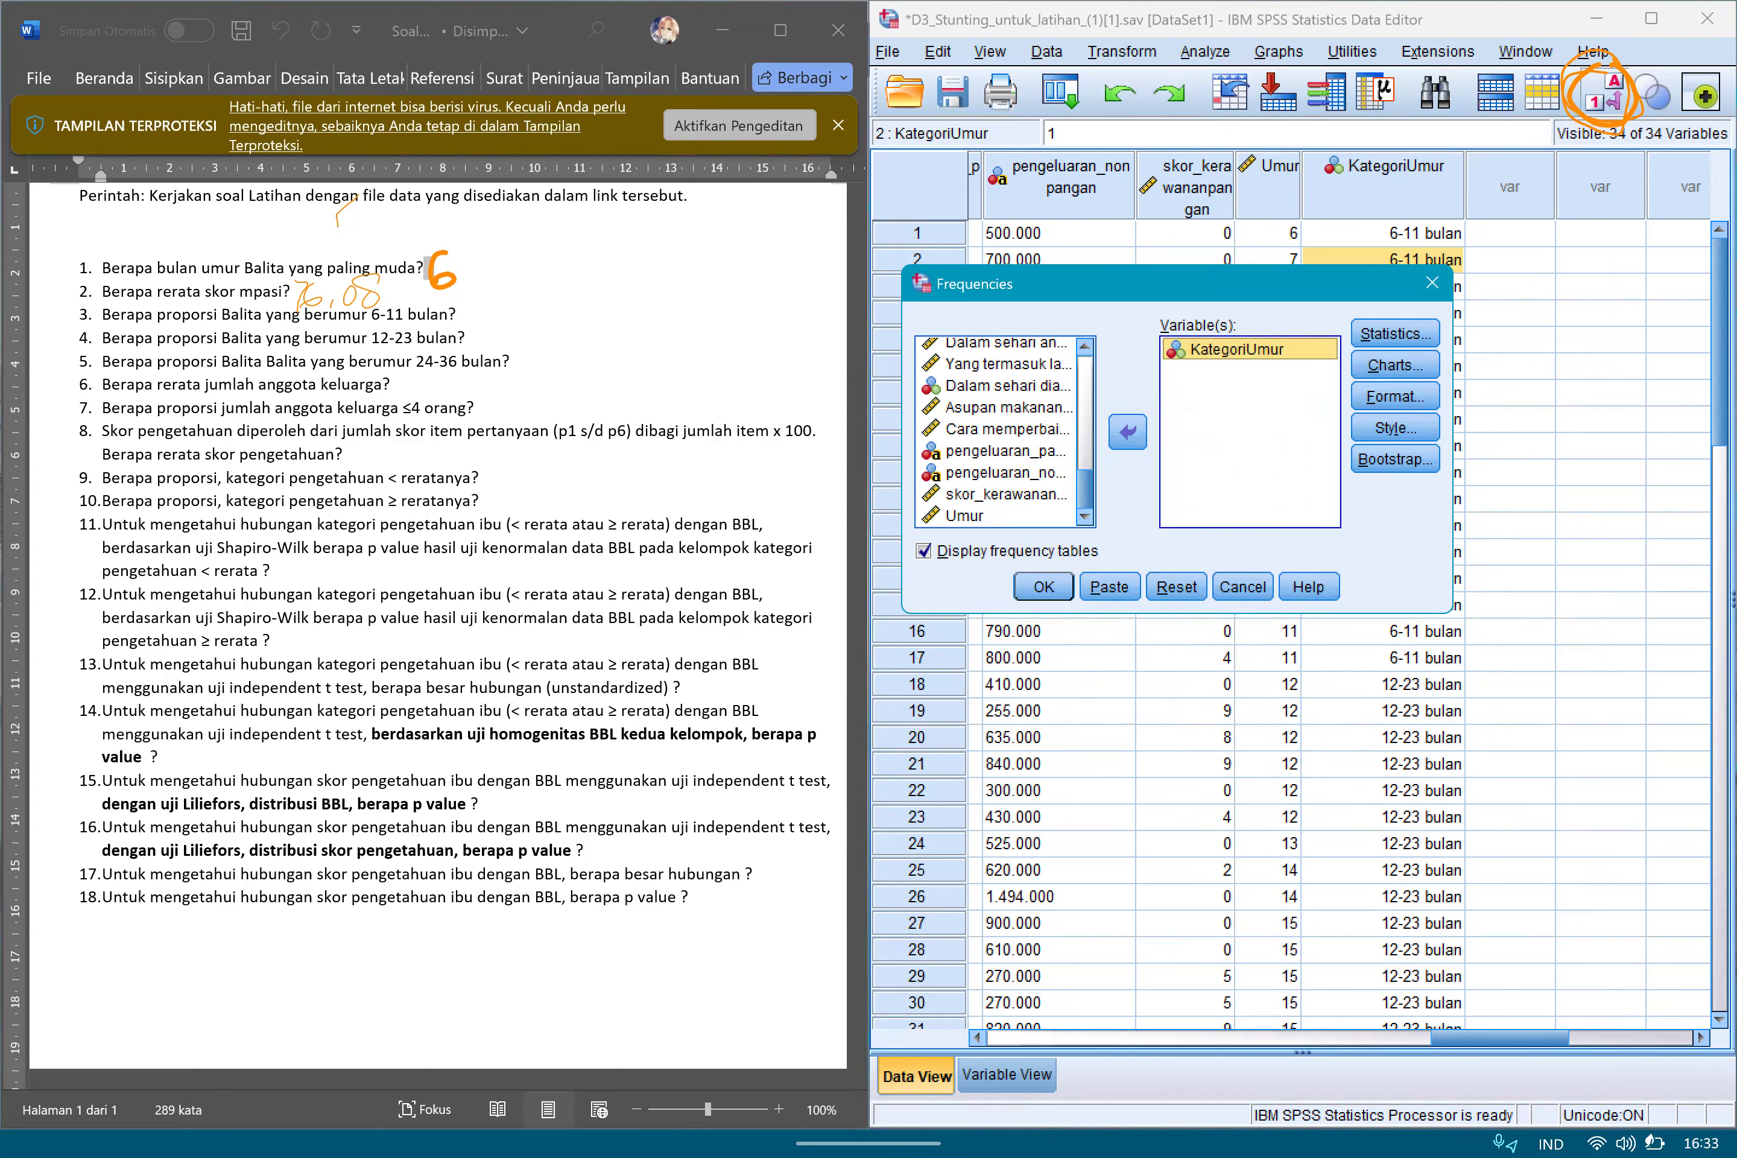
click(1395, 334)
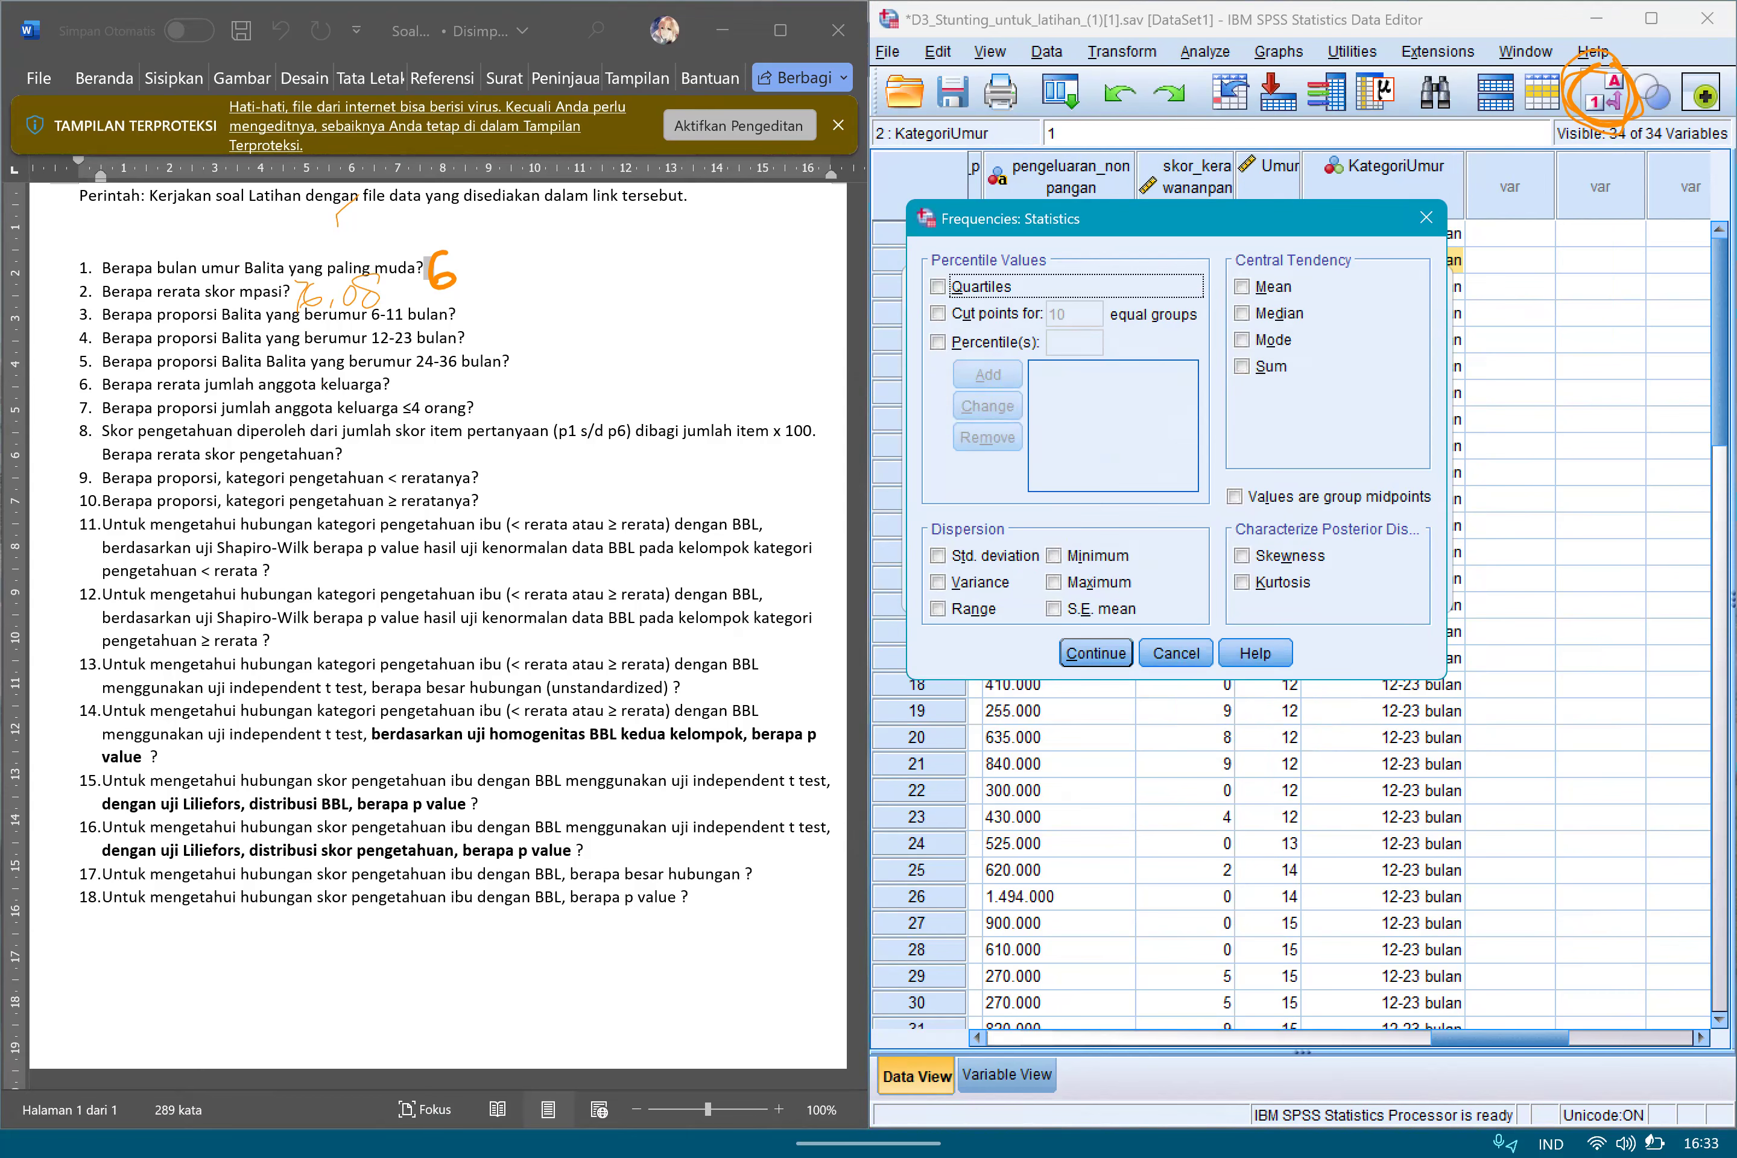
click(1427, 217)
click(1395, 366)
click(1438, 417)
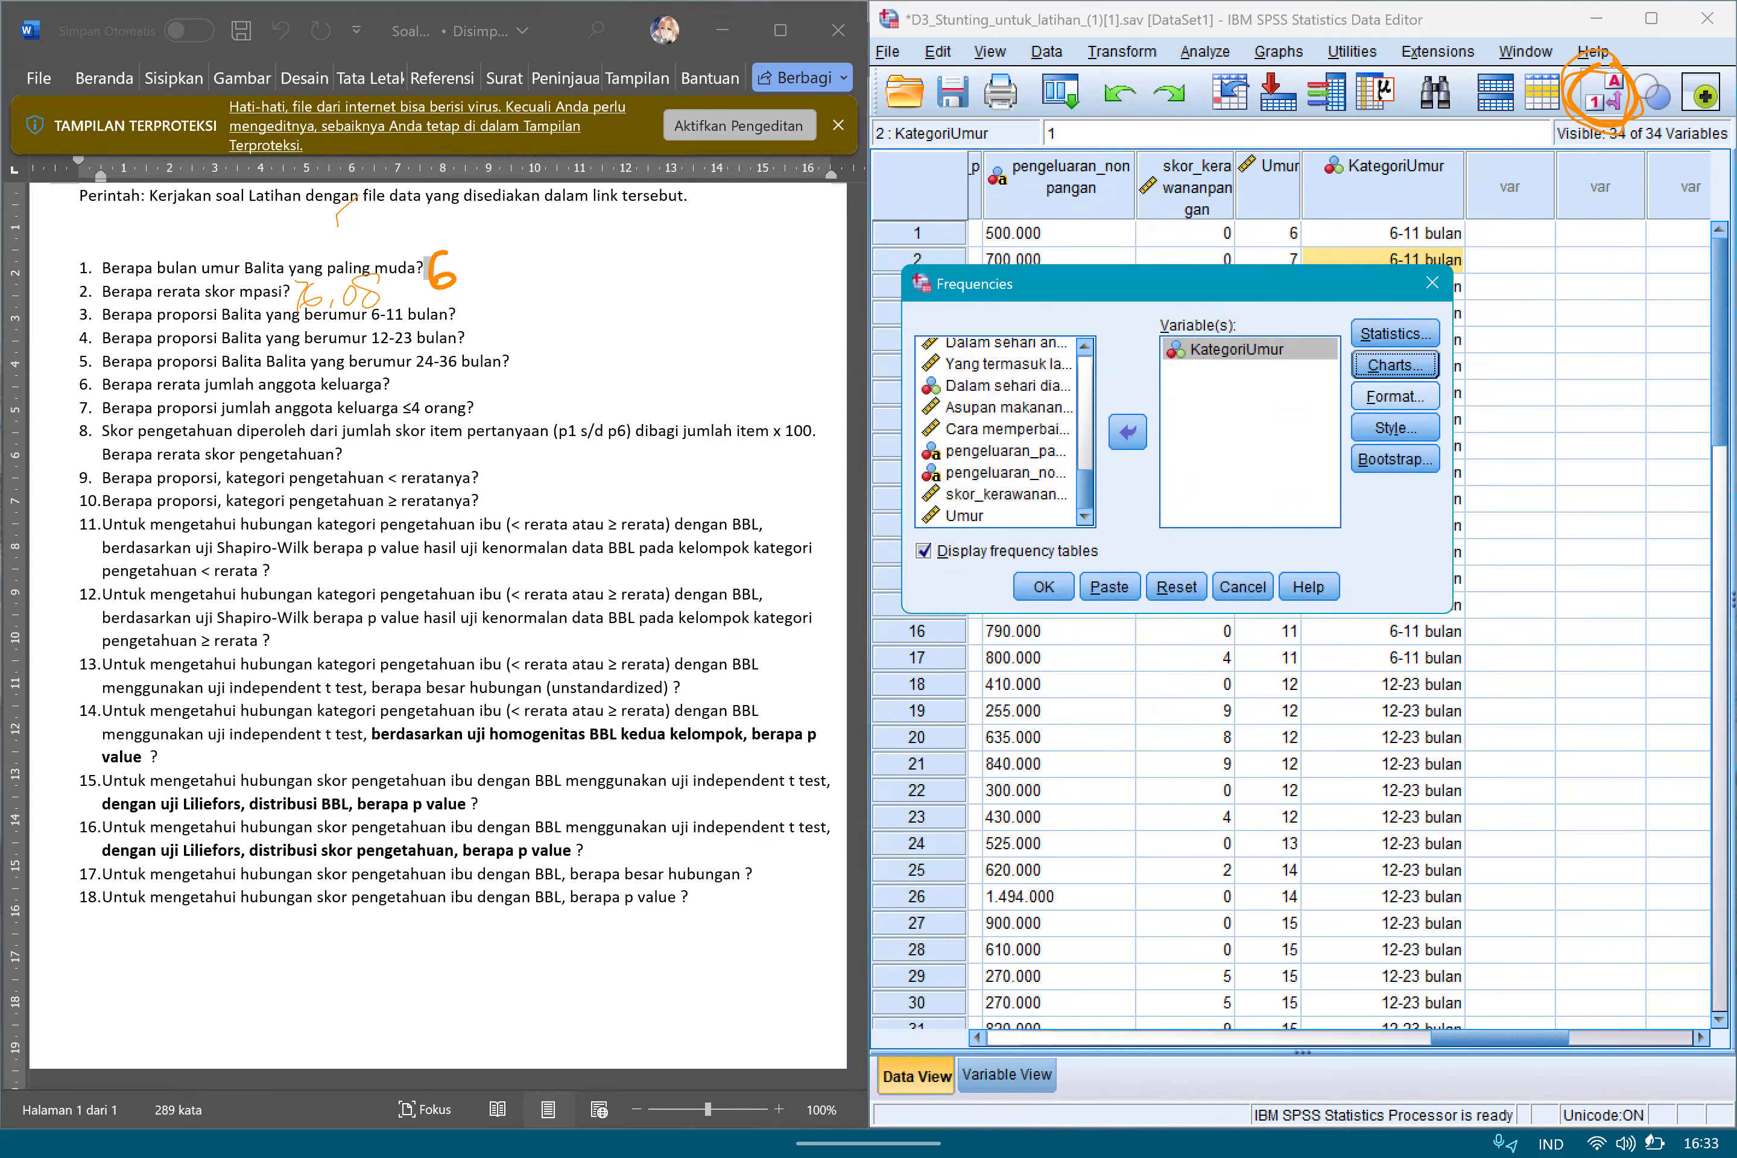
click(1394, 397)
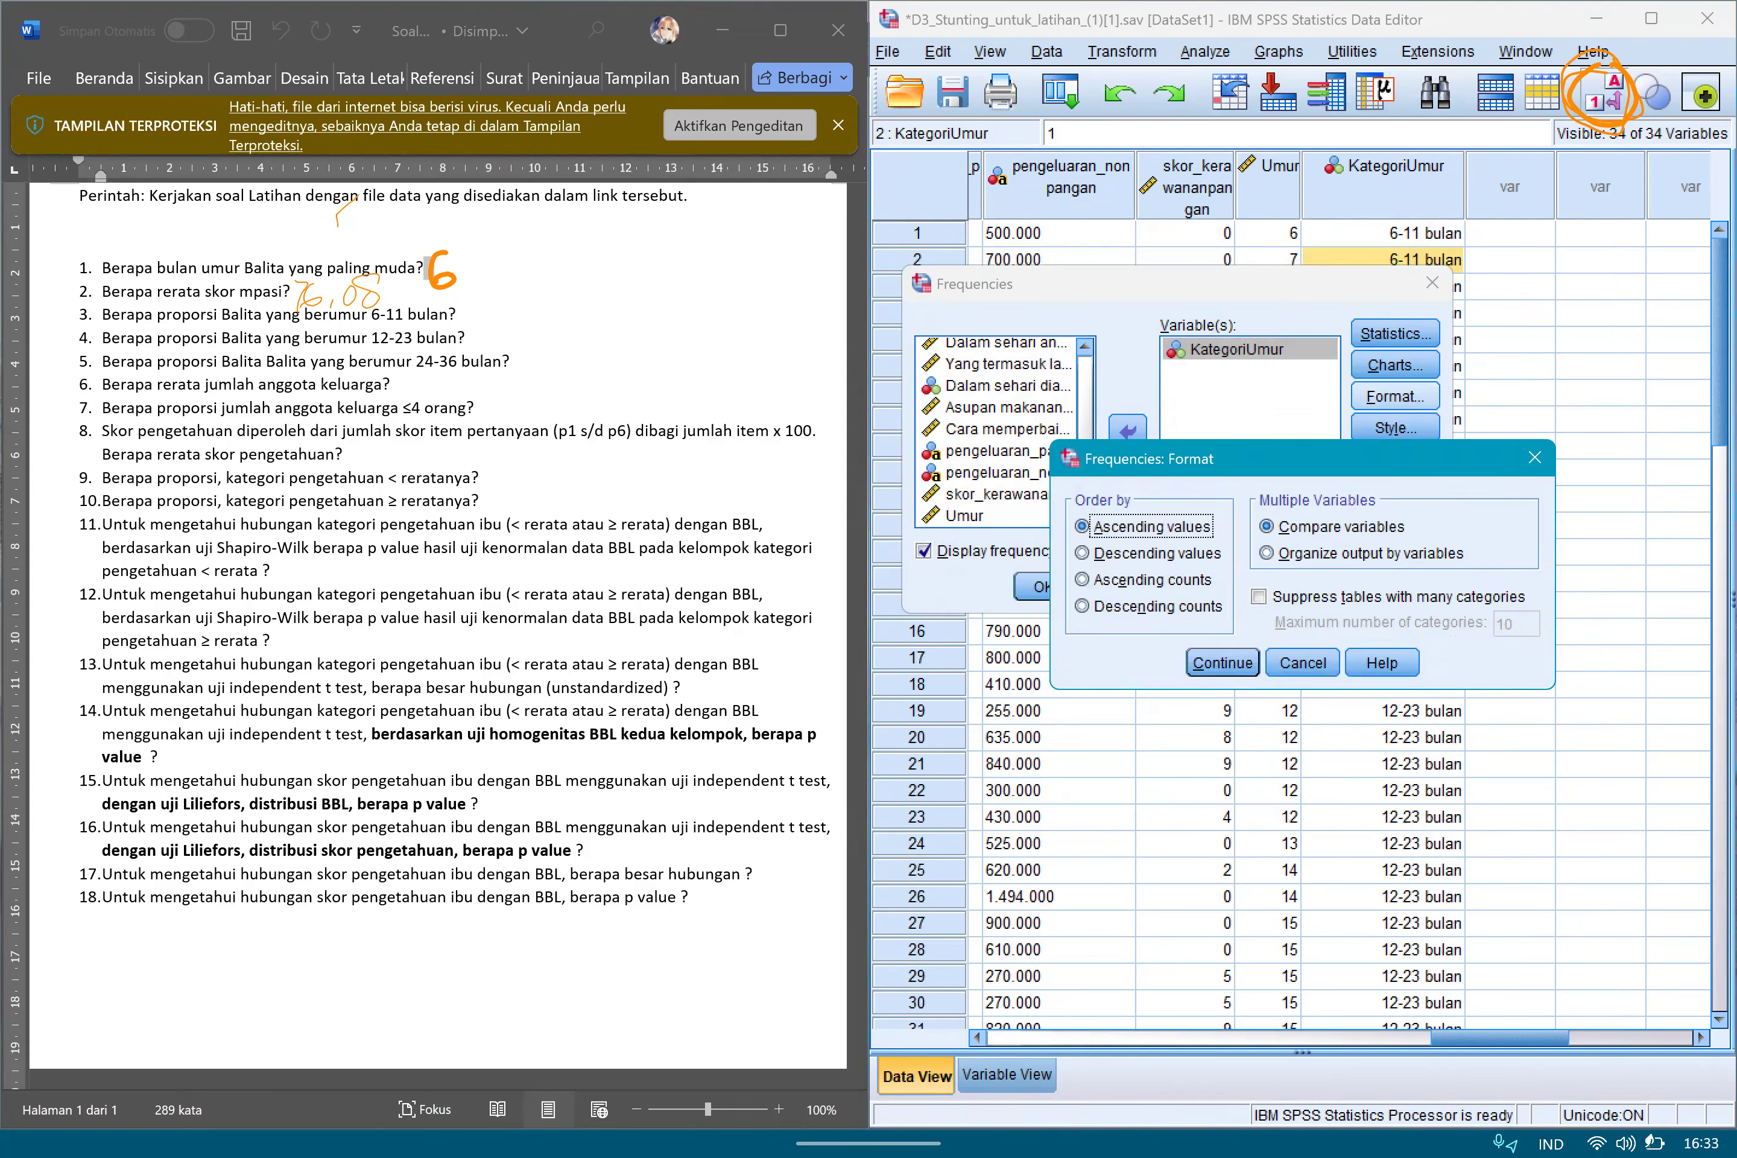
click(1526, 458)
click(1044, 586)
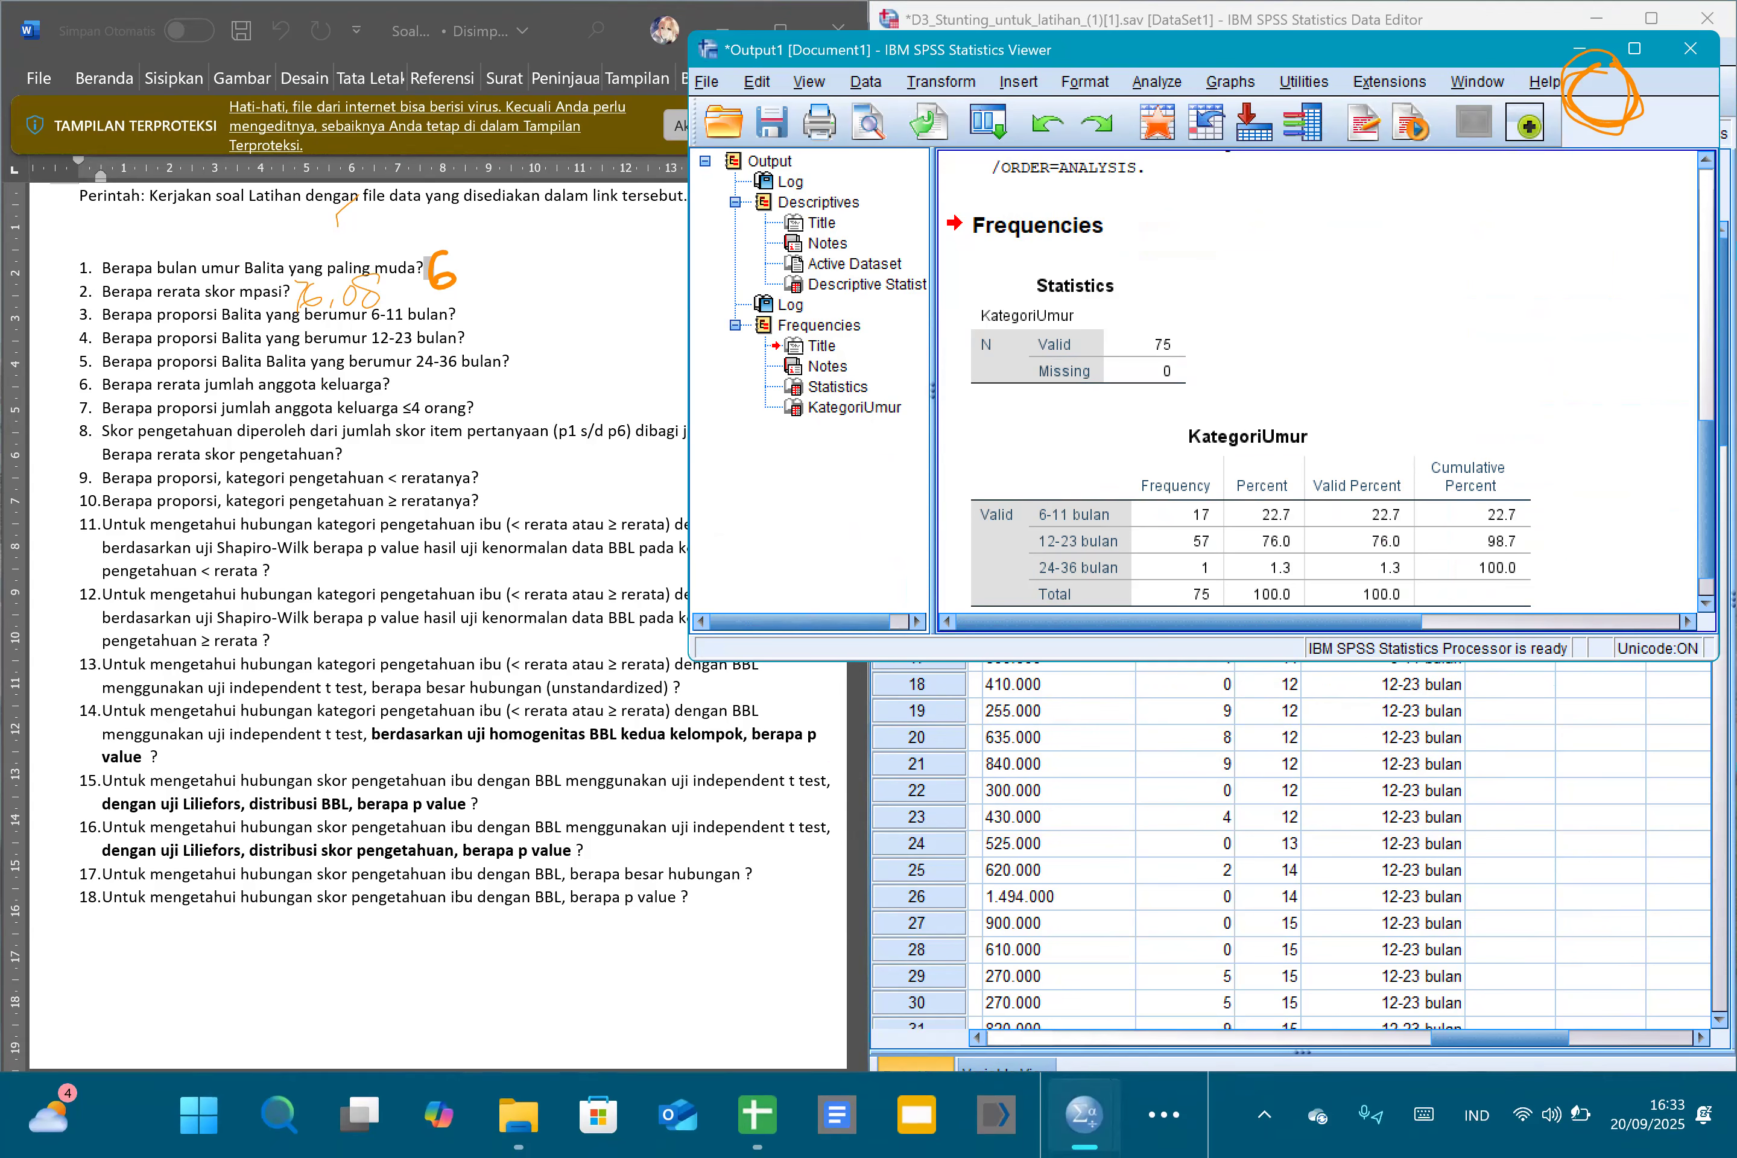
Mark the Percent values of the age groups in the KategoriUmur frequency table with the screen pen.
click(1346, 1038)
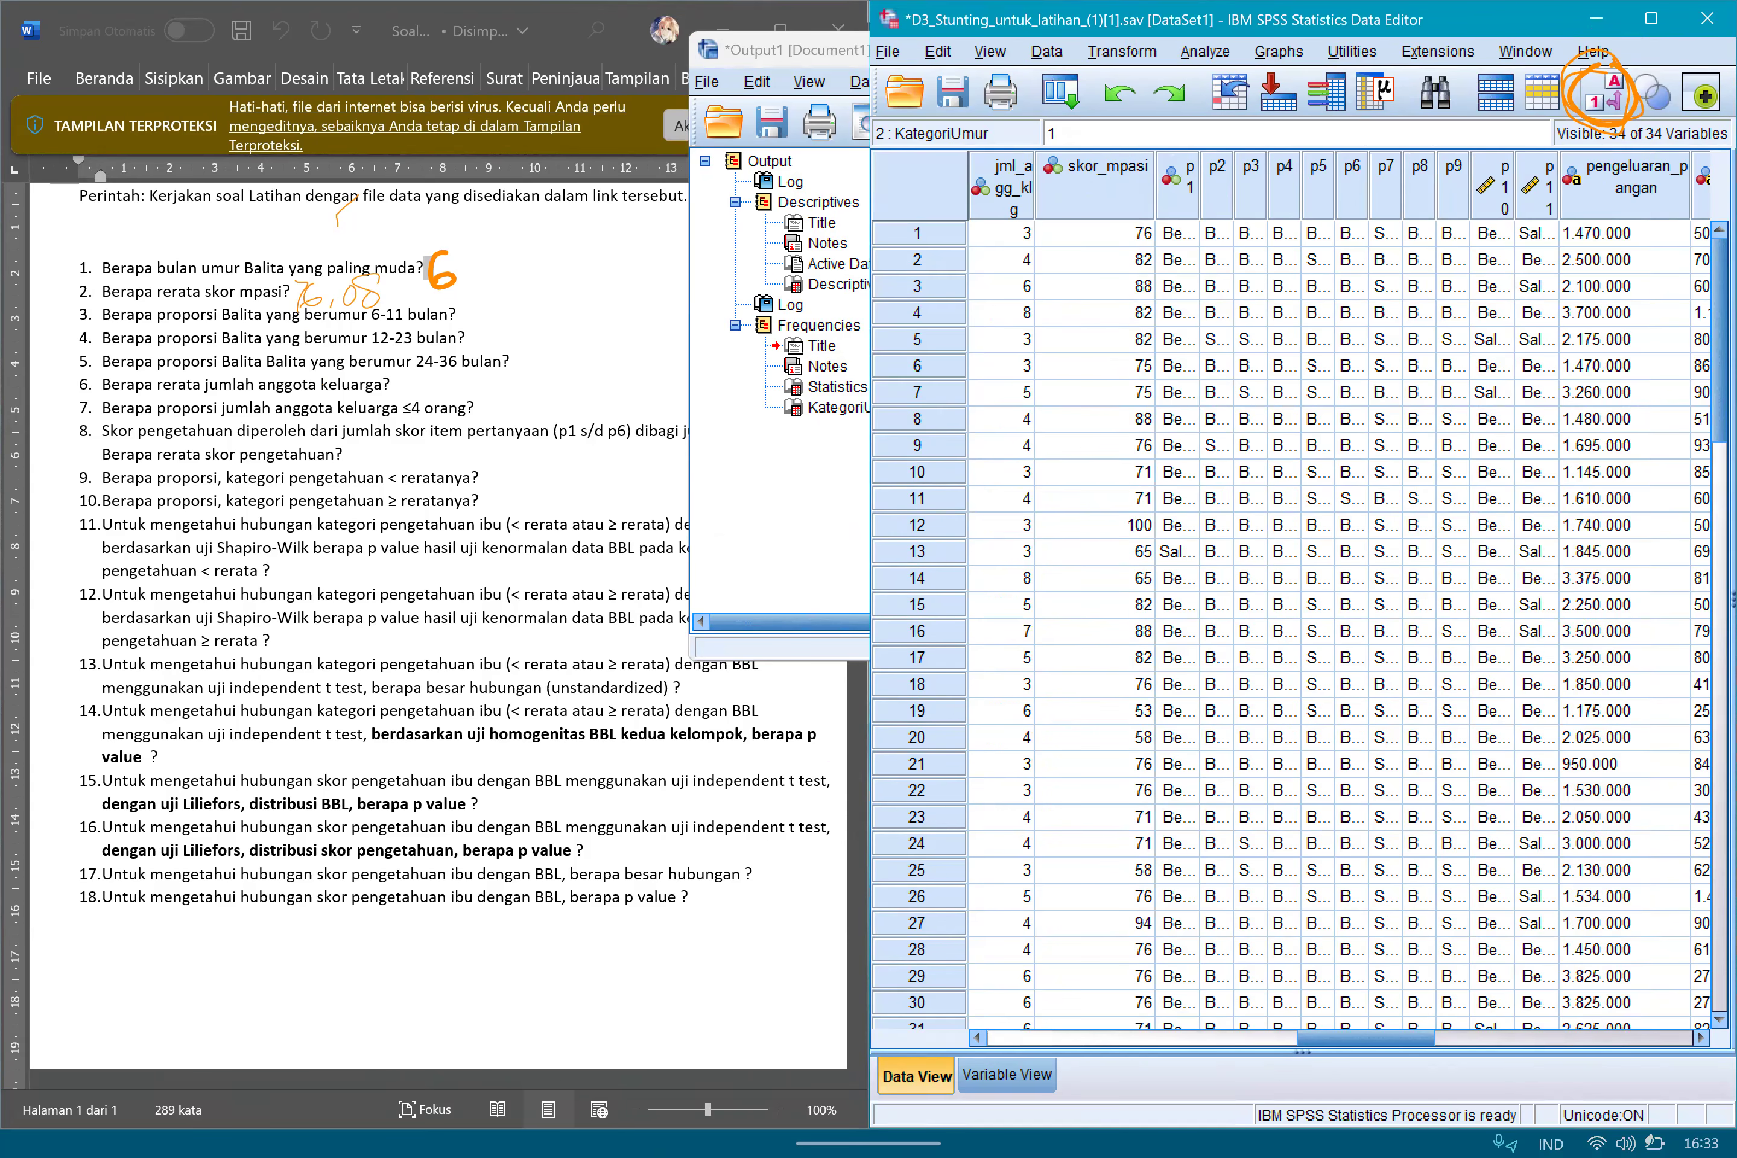
click(780, 508)
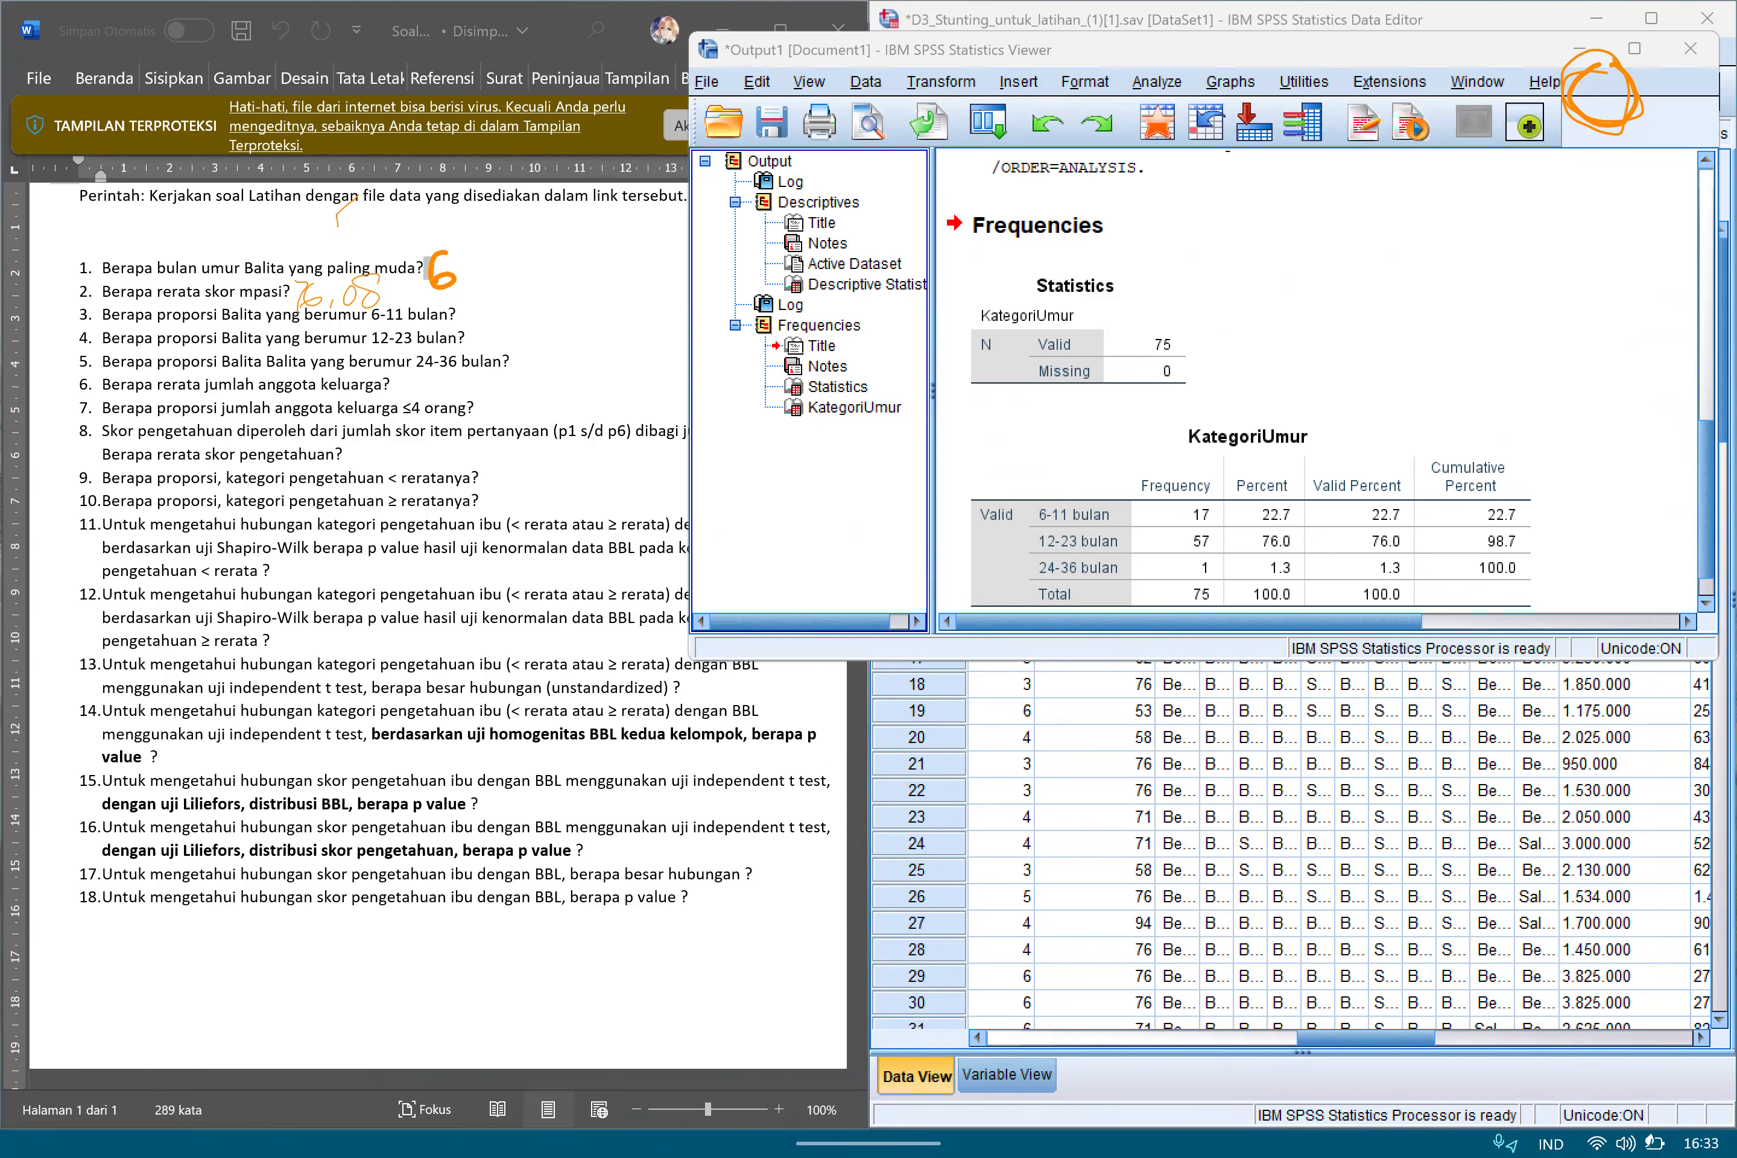
mouse_move(1225, 472)
mouse_down()
mouse_move(1231, 607)
mouse_move(1302, 499)
mouse_move(1314, 603)
mouse_up()
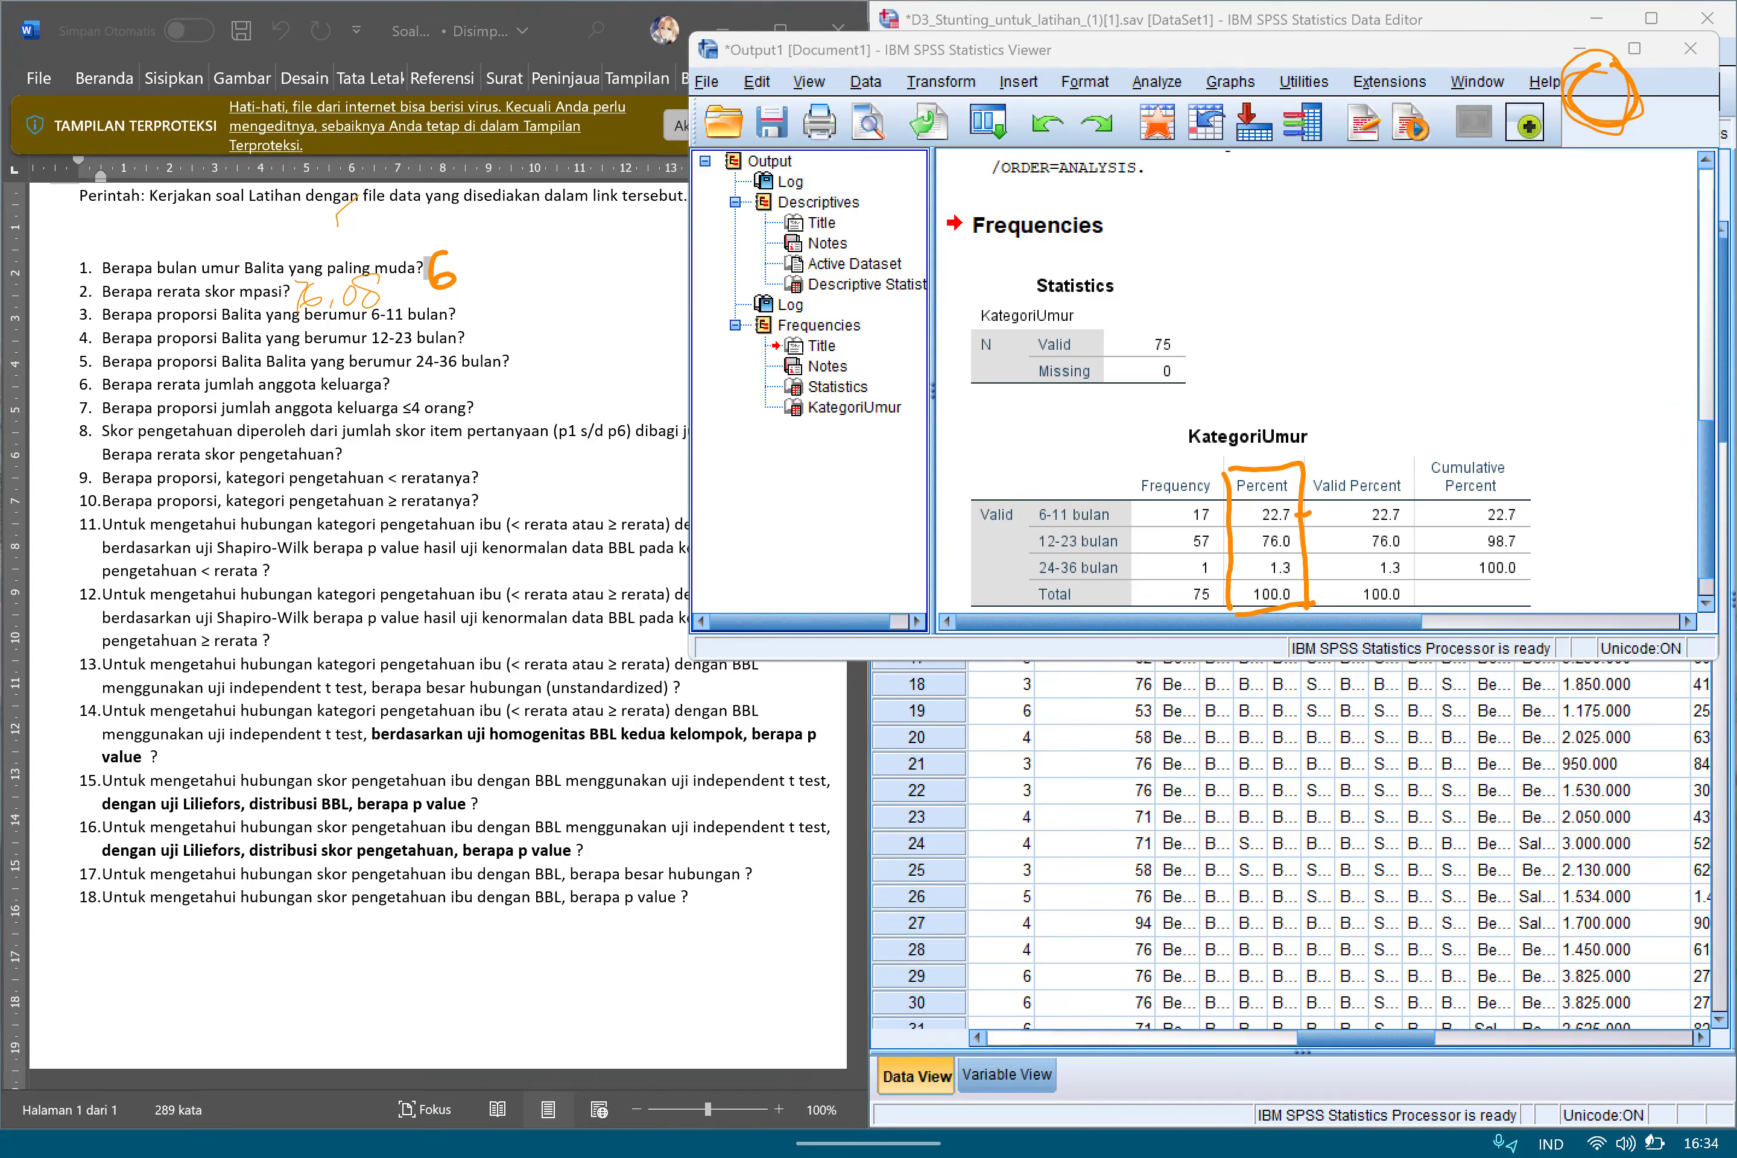
drag(1303, 541, 1322, 532)
drag(1307, 569, 1323, 564)
Handwrite the answers 22,7, 76 and 1,3 beside questions 3, 4 and 5, then return to the Data Editor.
drag(465, 307, 479, 319)
drag(482, 305, 497, 317)
drag(511, 312, 509, 321)
drag(522, 297, 531, 317)
mouse_move(528, 307)
mouse_down()
mouse_move(553, 302)
mouse_move(487, 339)
mouse_move(555, 364)
mouse_up()
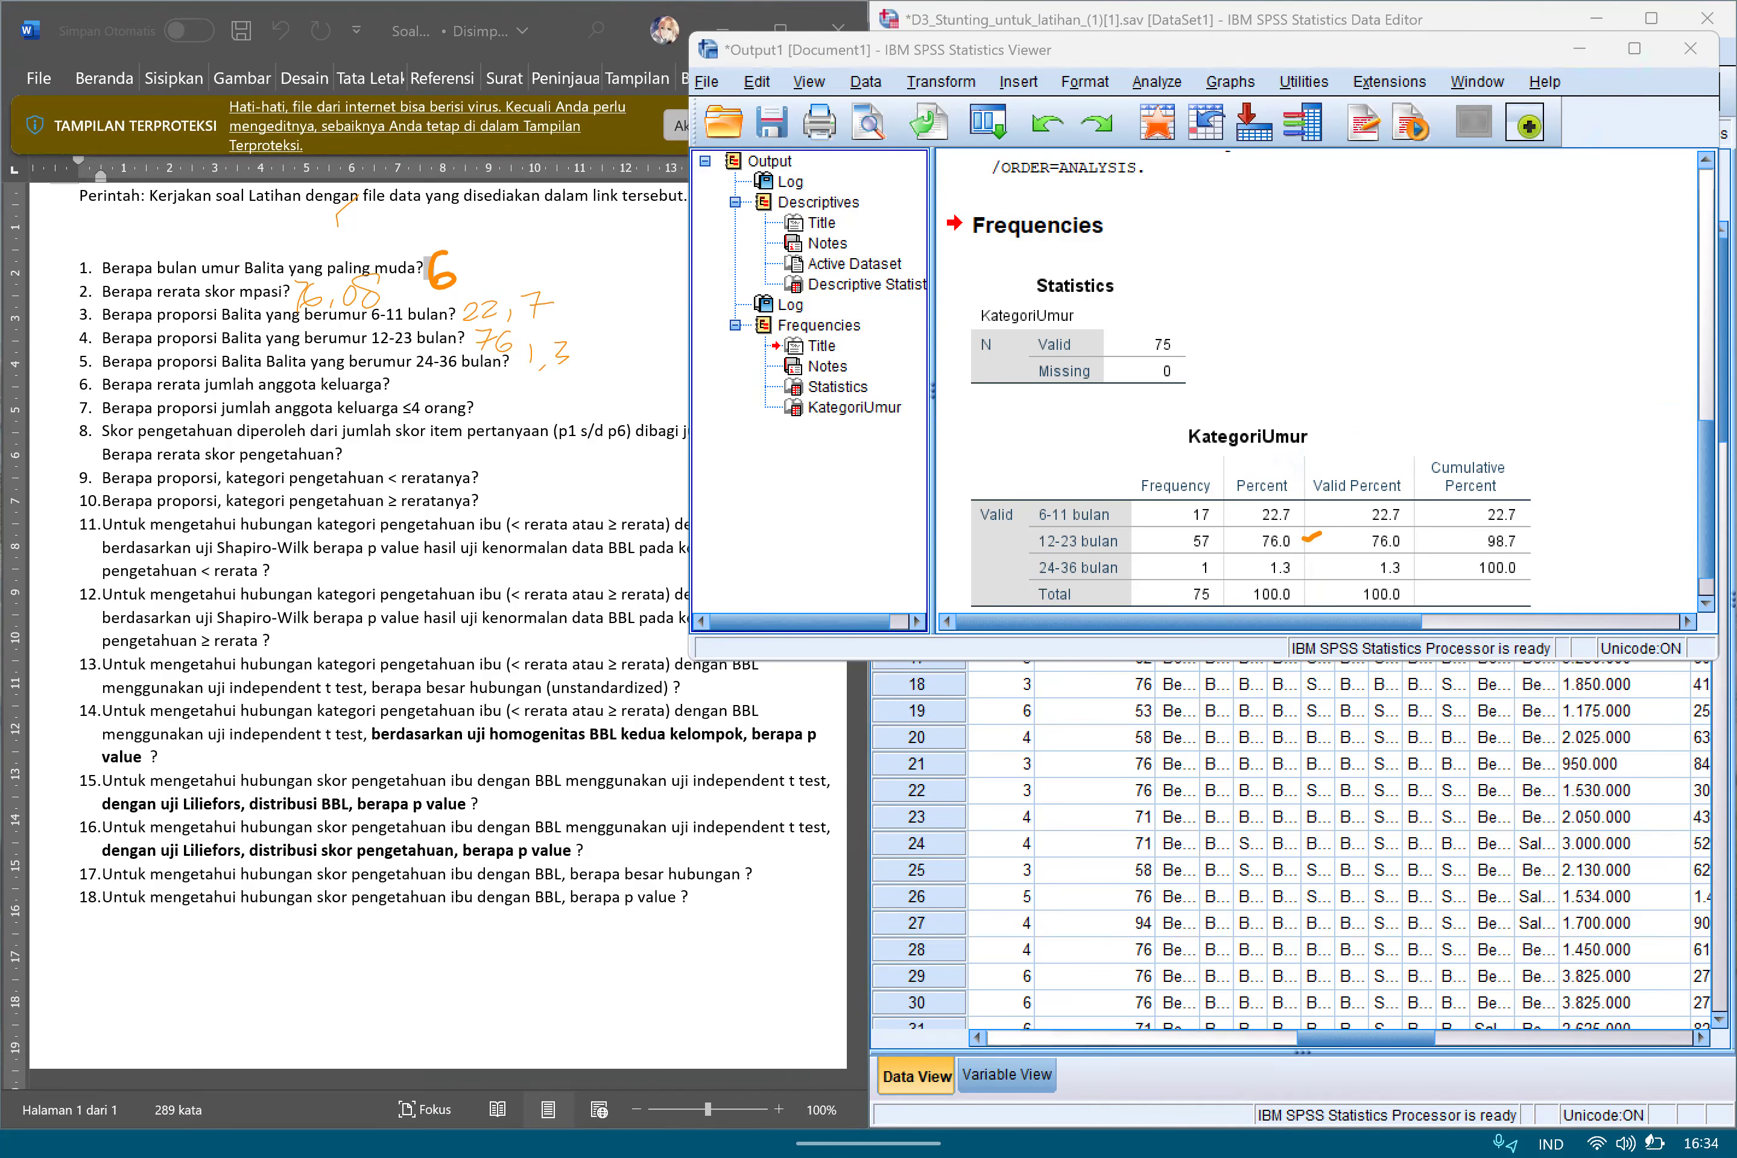
click(1580, 49)
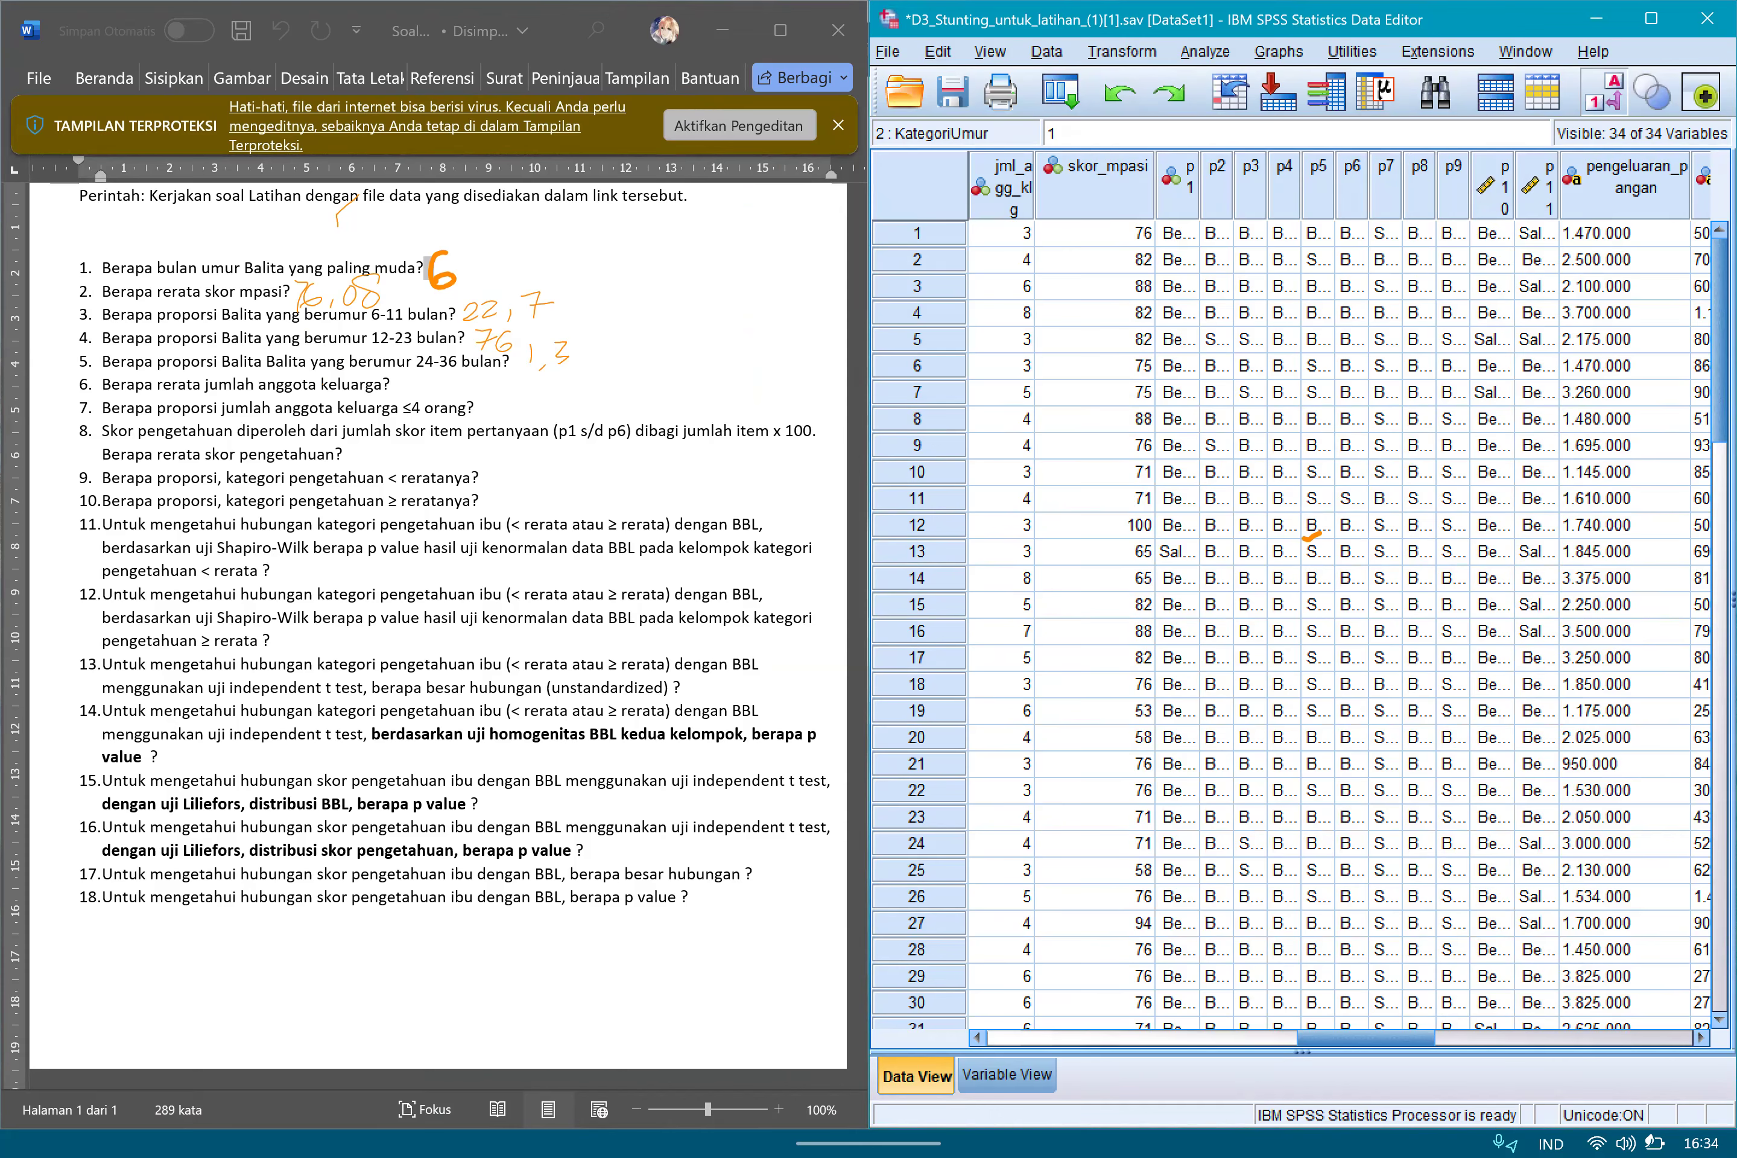
click(1205, 53)
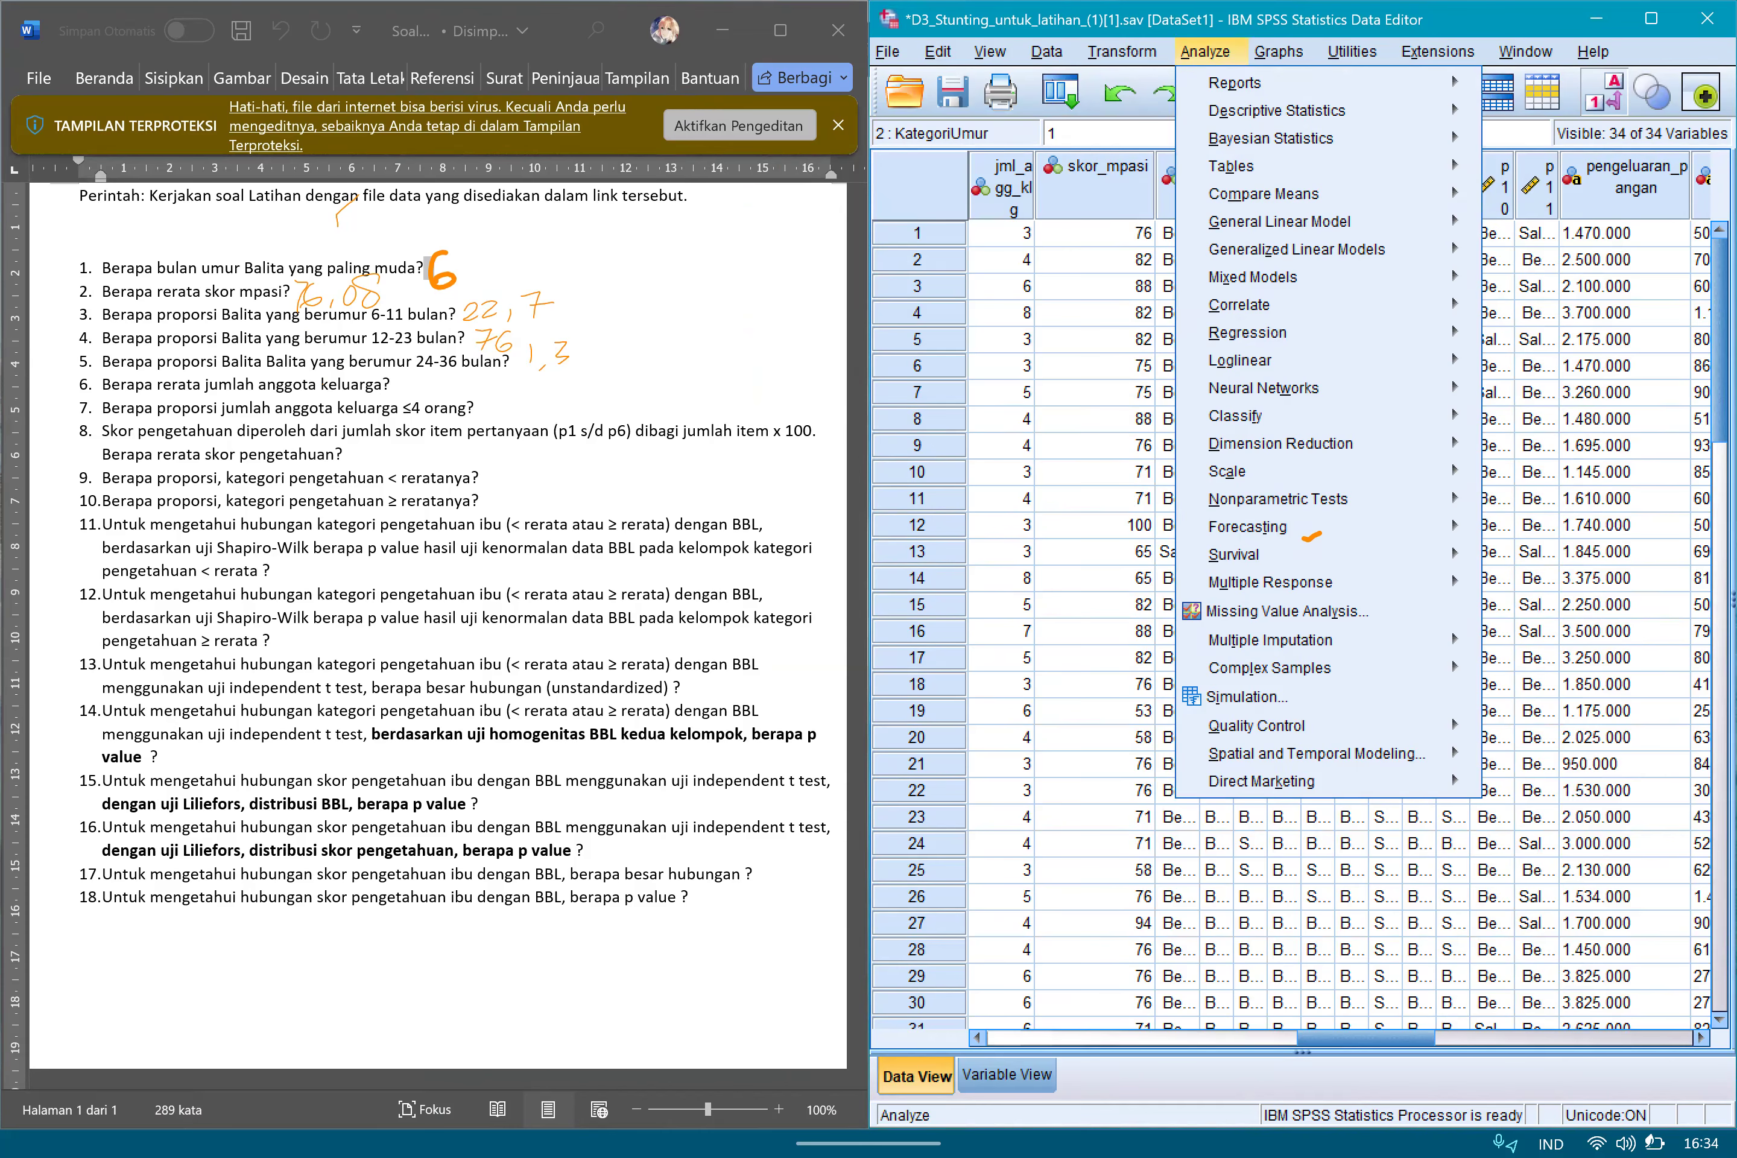
click(1277, 110)
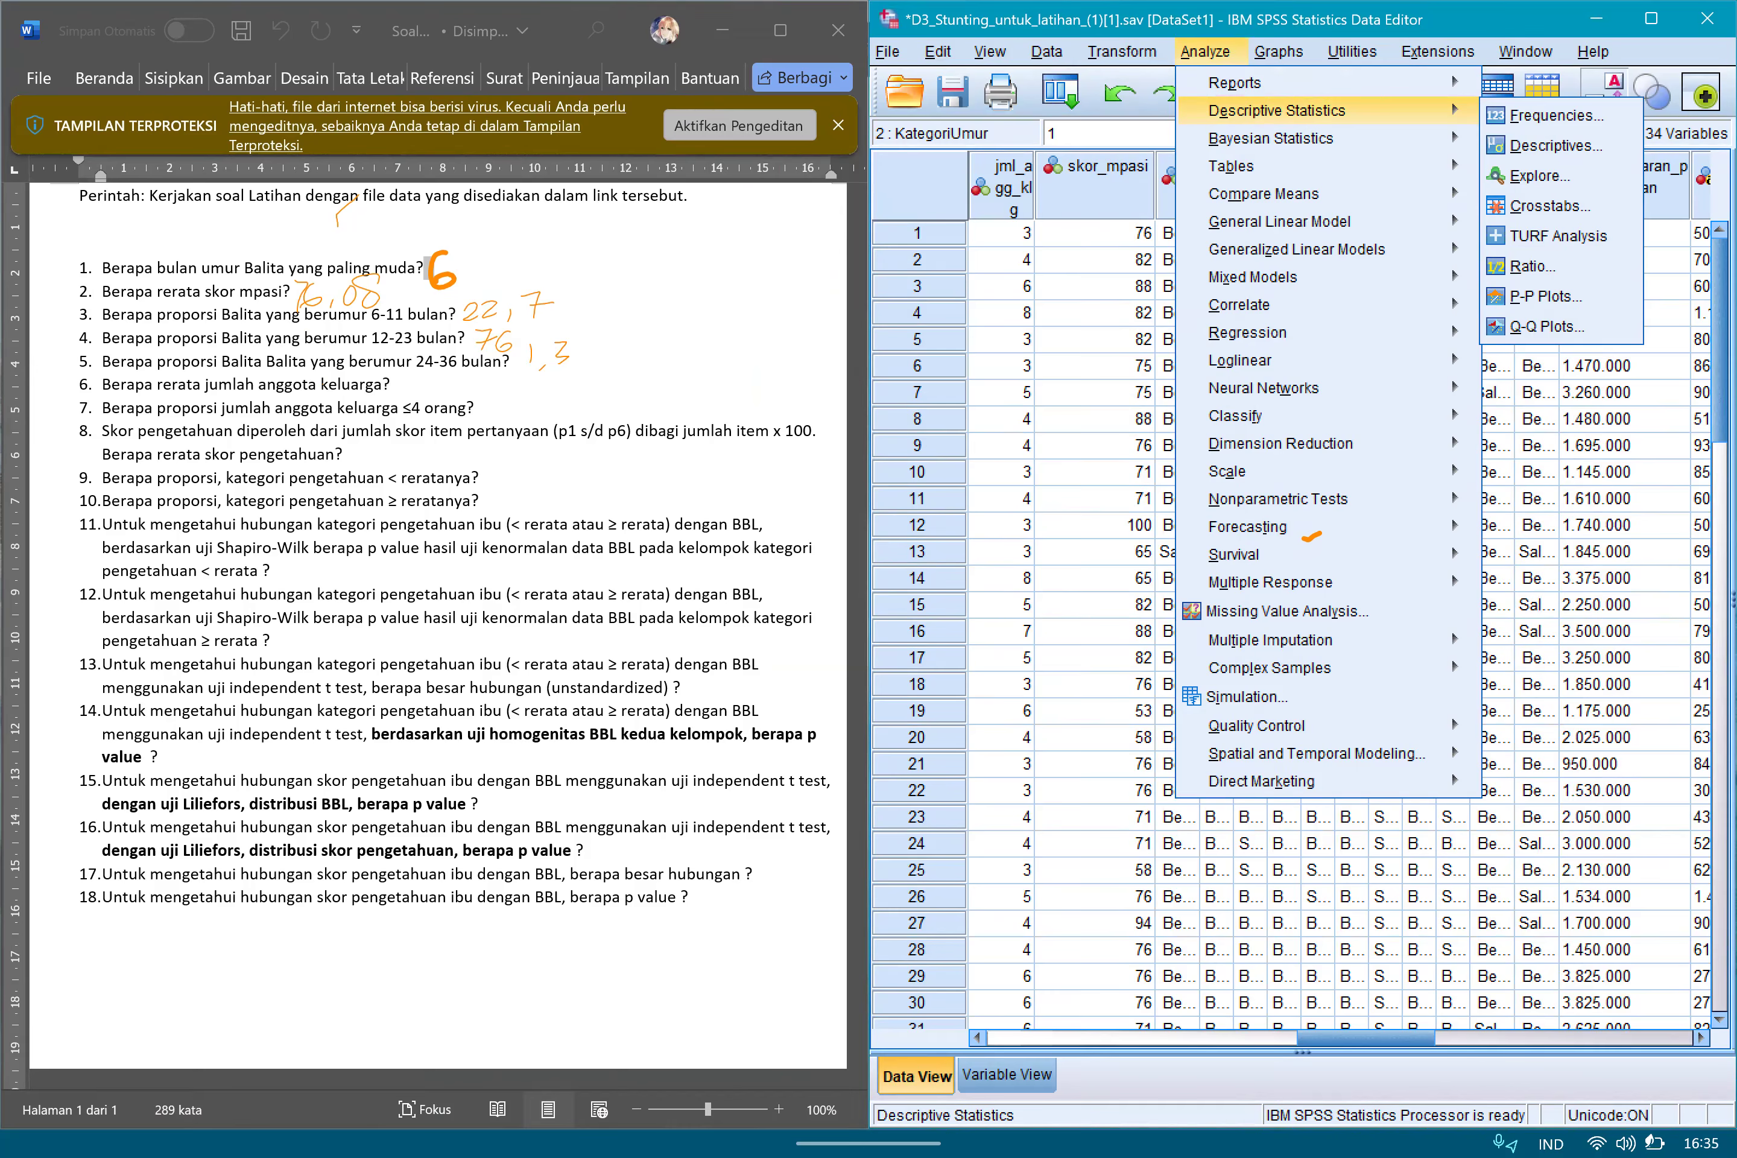
click(1094, 870)
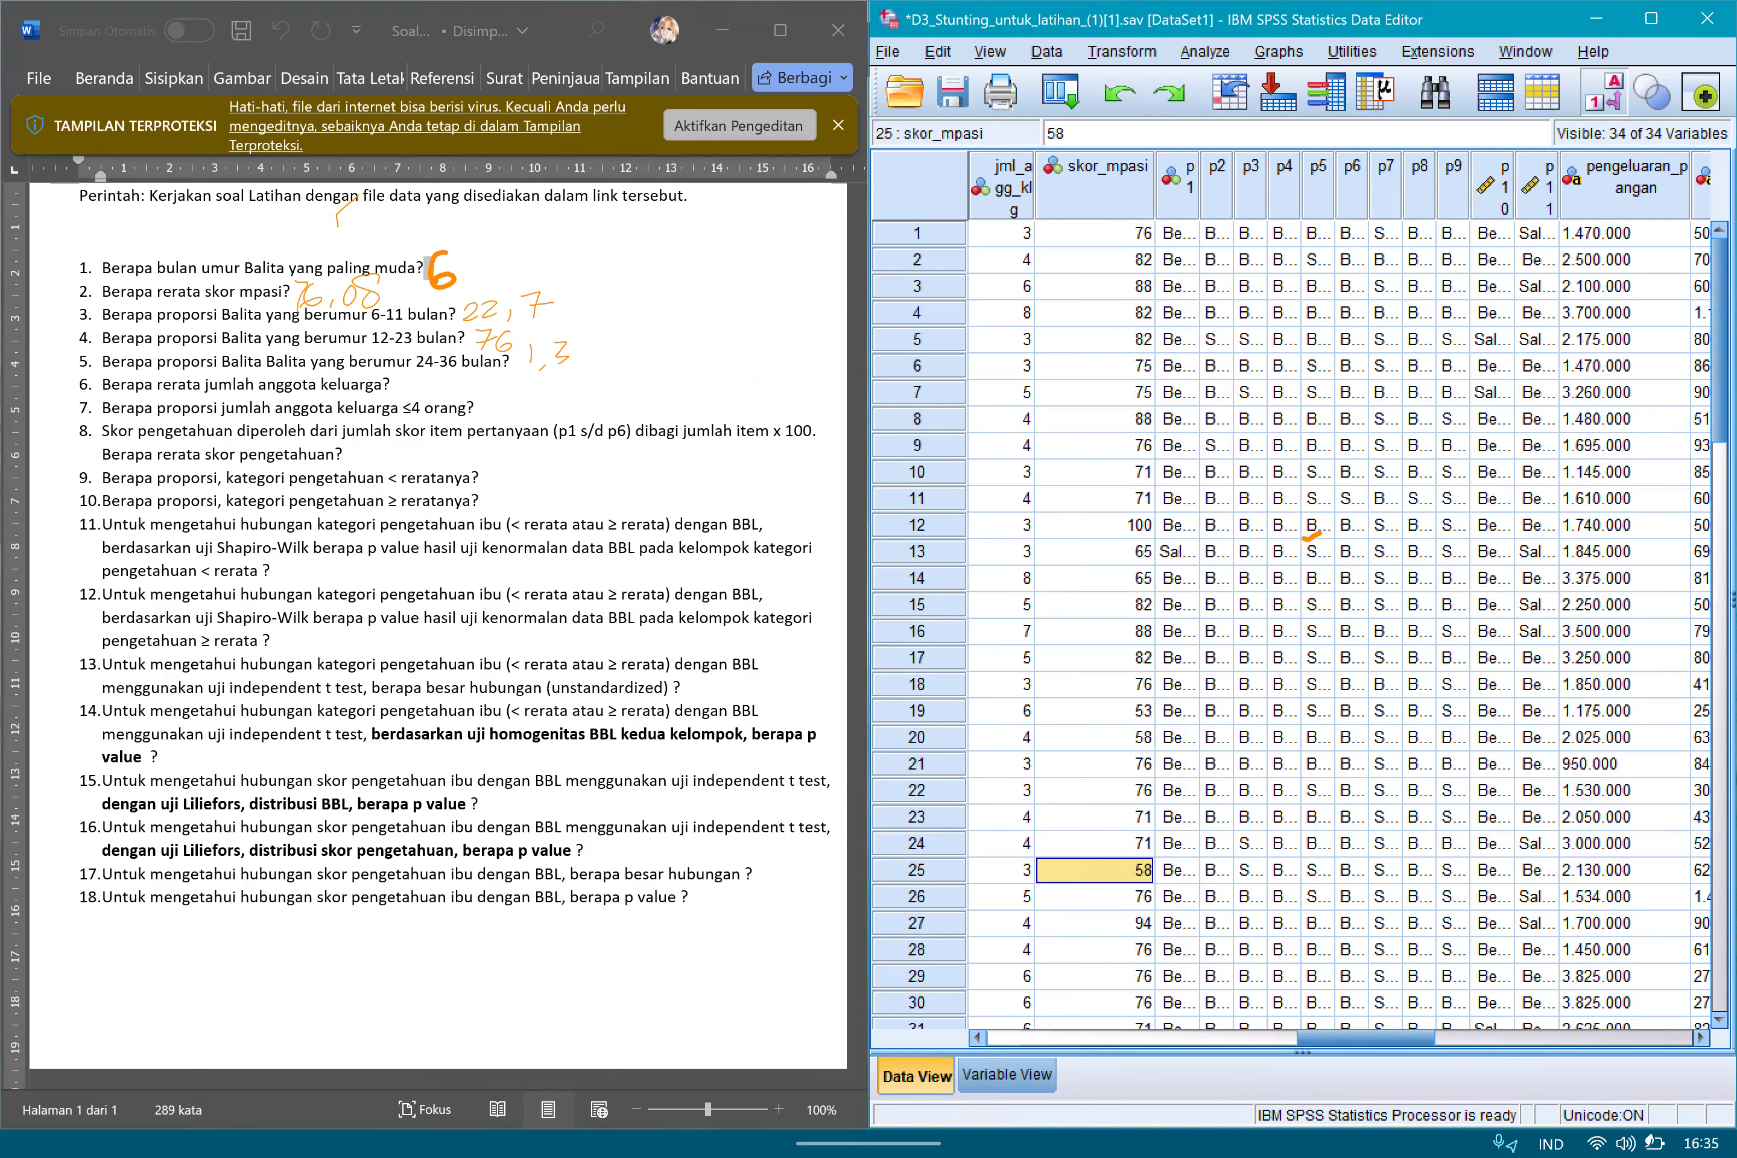
Locate and select the family-size column jml_agg_klg in the data.
scroll(1301, 628, left, 10)
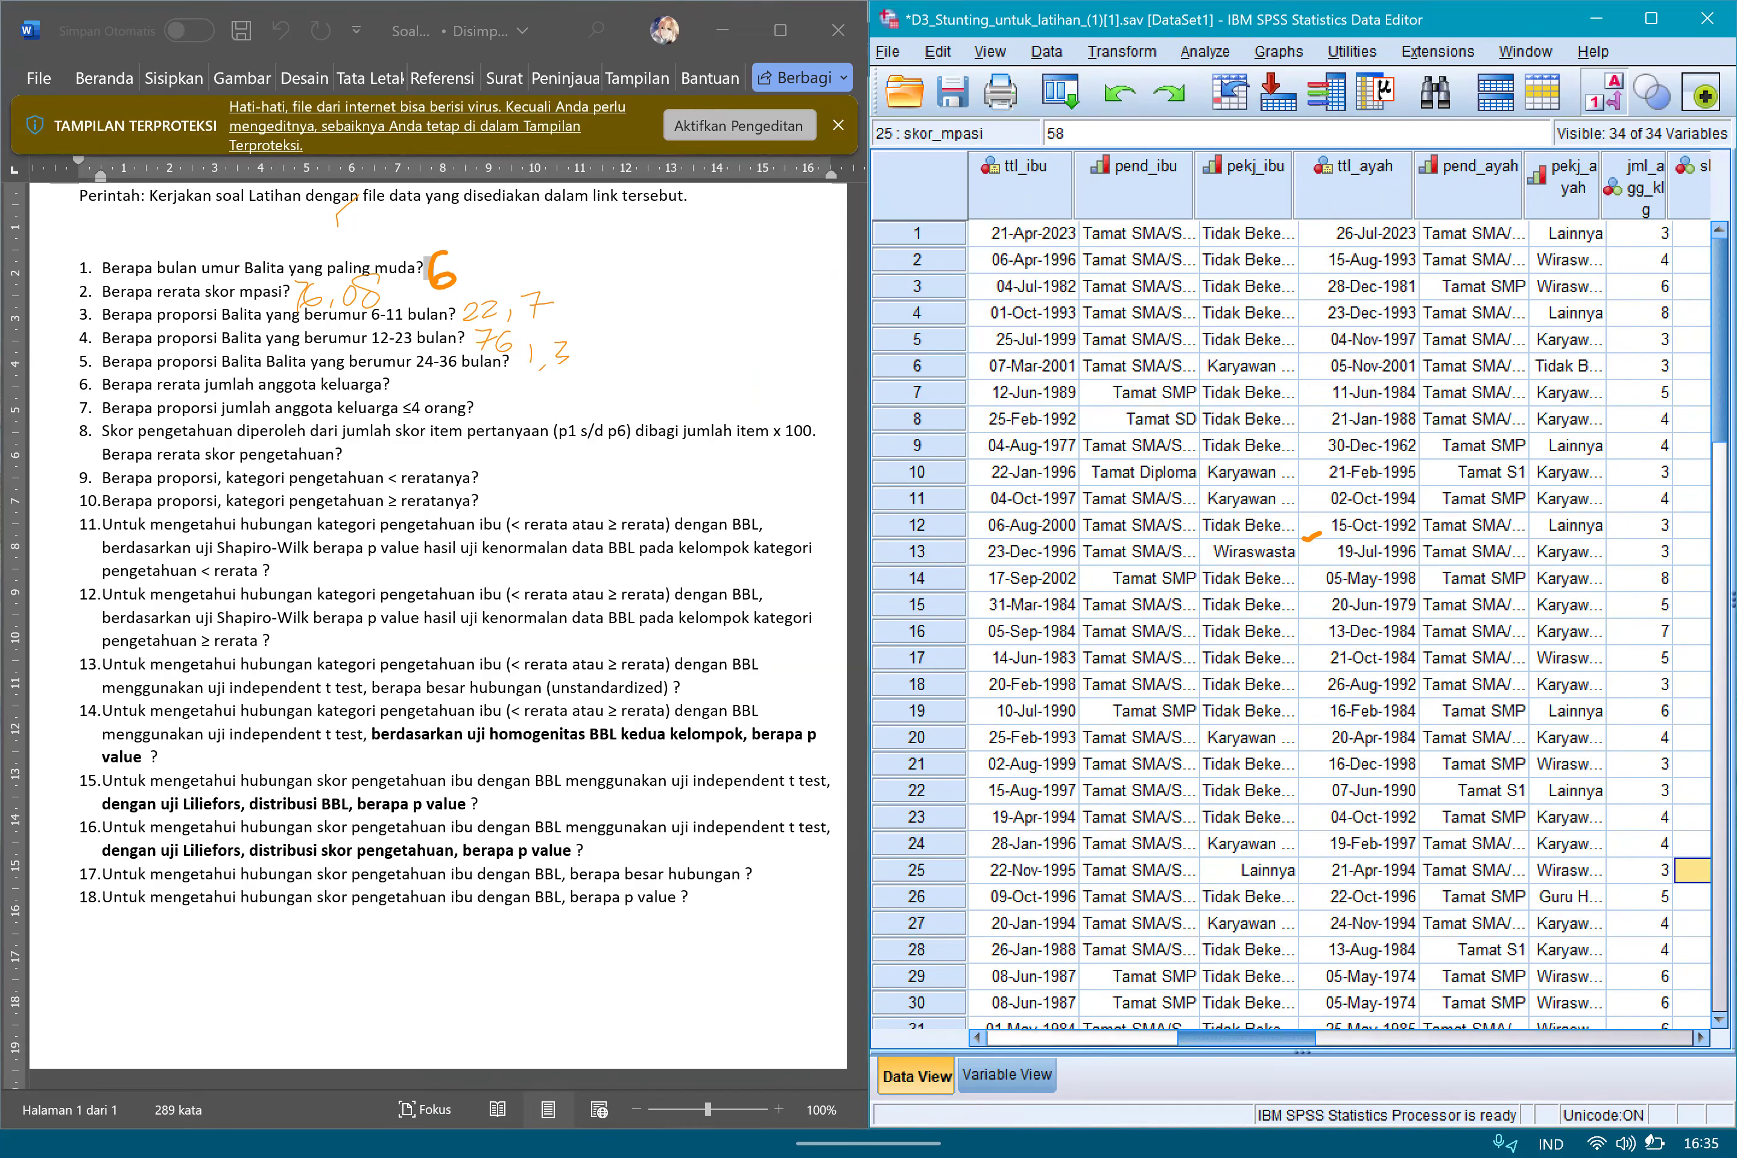
scroll(1301, 628, right, 6)
click(1355, 186)
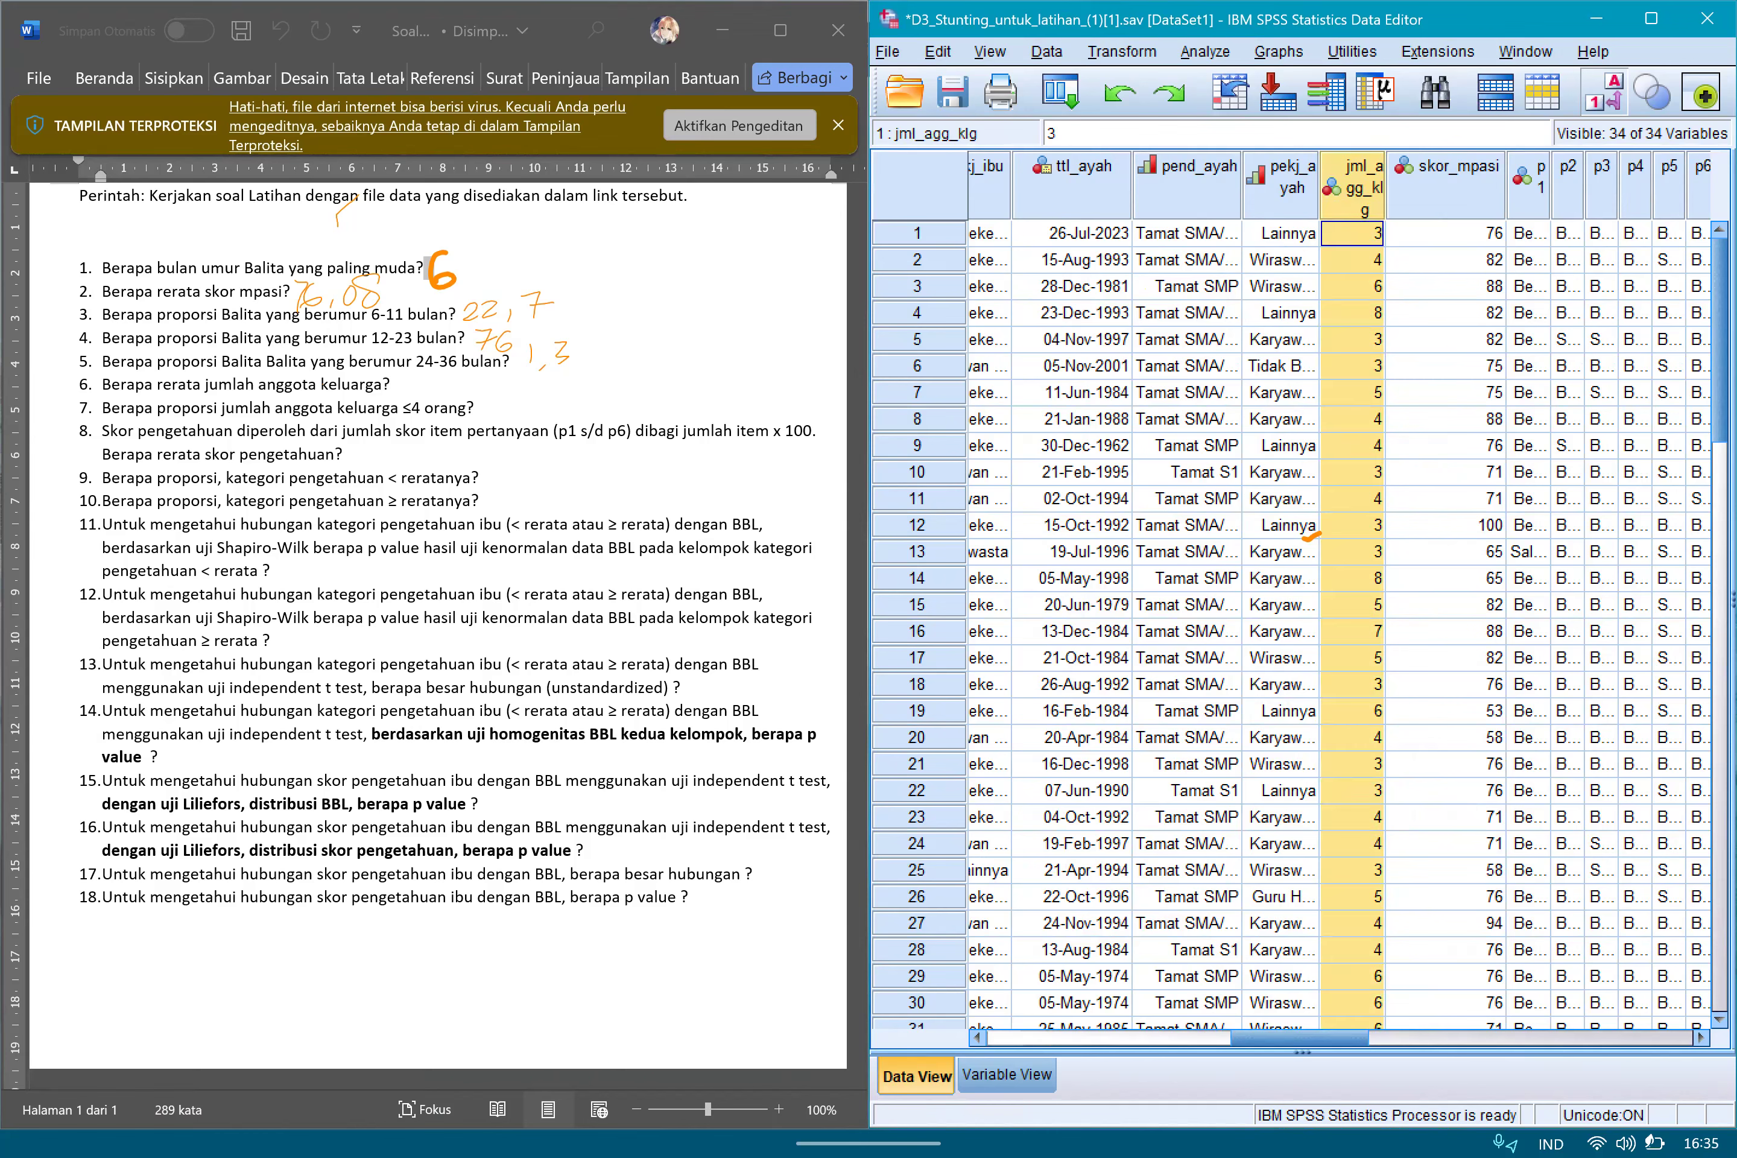
Run Descriptives on Jumlah Anggota Keluarga instead of skor_mpasi.
key(alt+a)
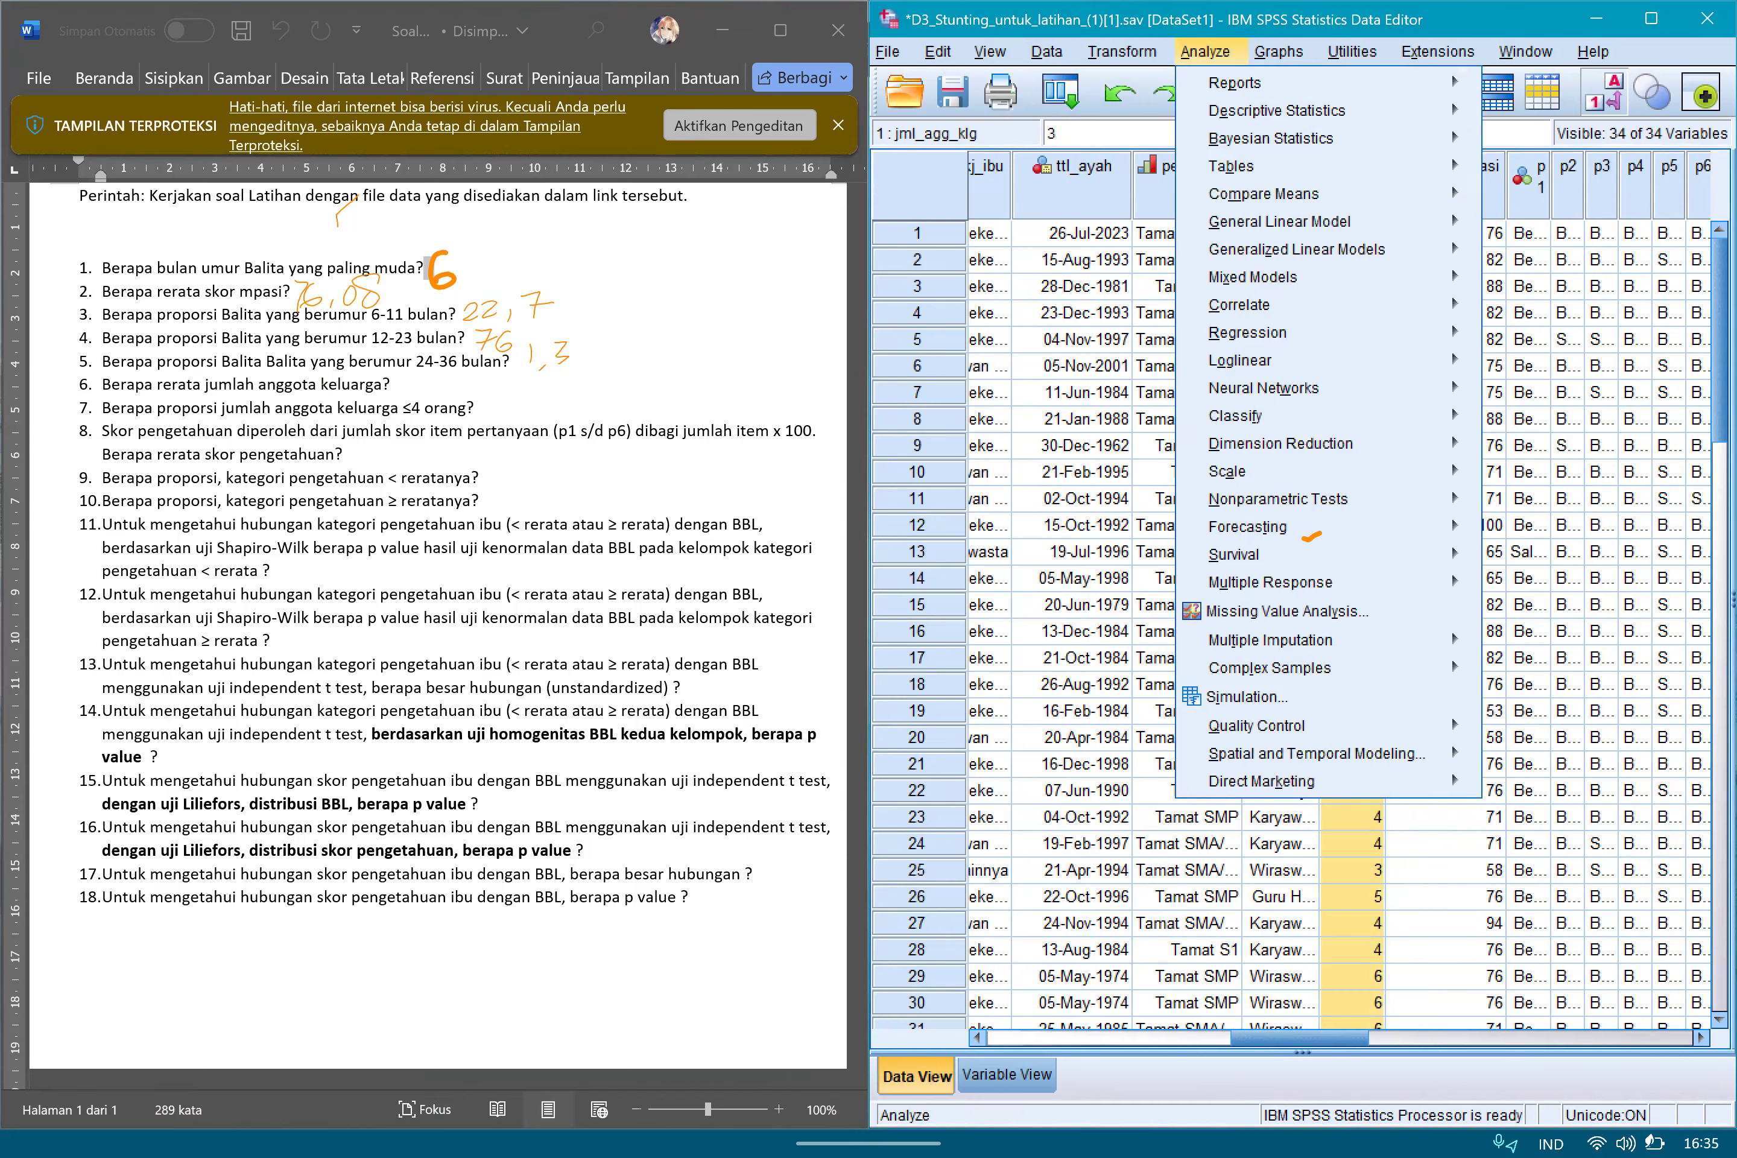
key(e)
key(d)
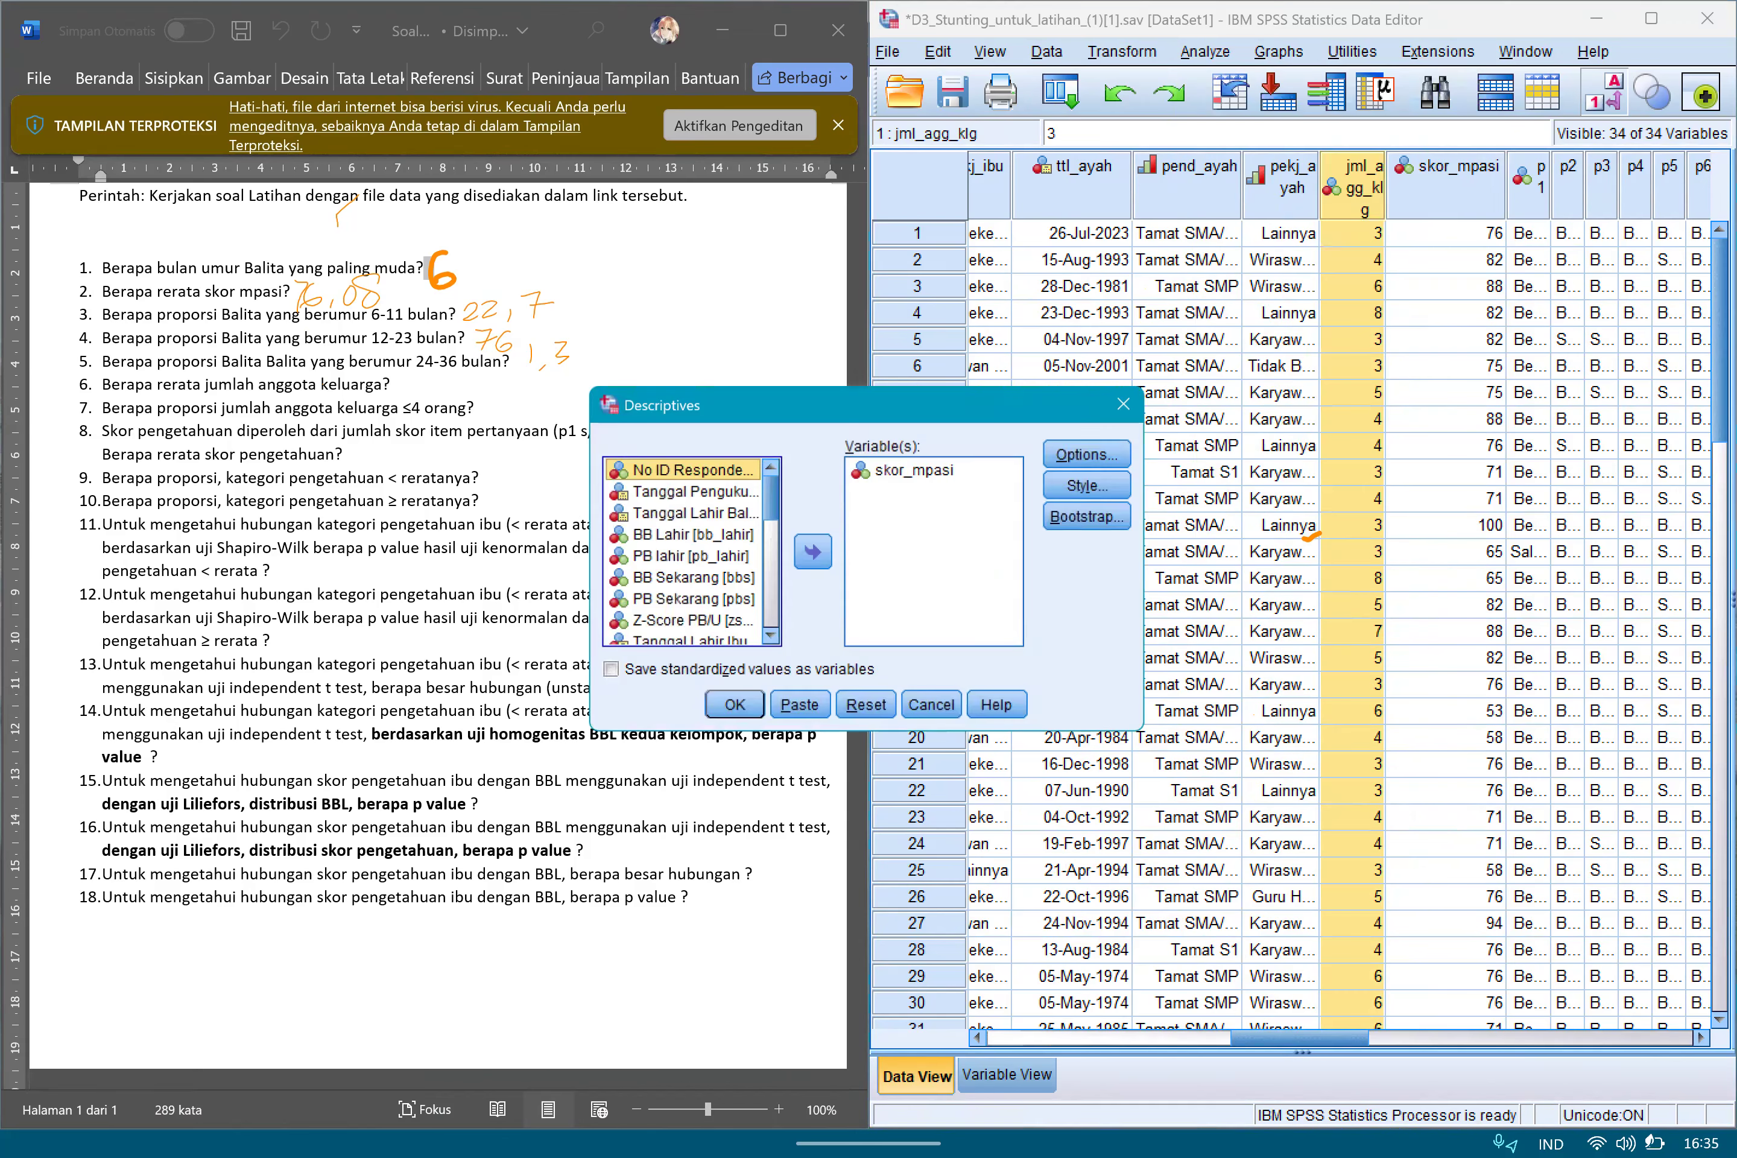
double_click(913, 471)
scroll(682, 550, down, 6)
scroll(682, 551, up, 6)
click(691, 623)
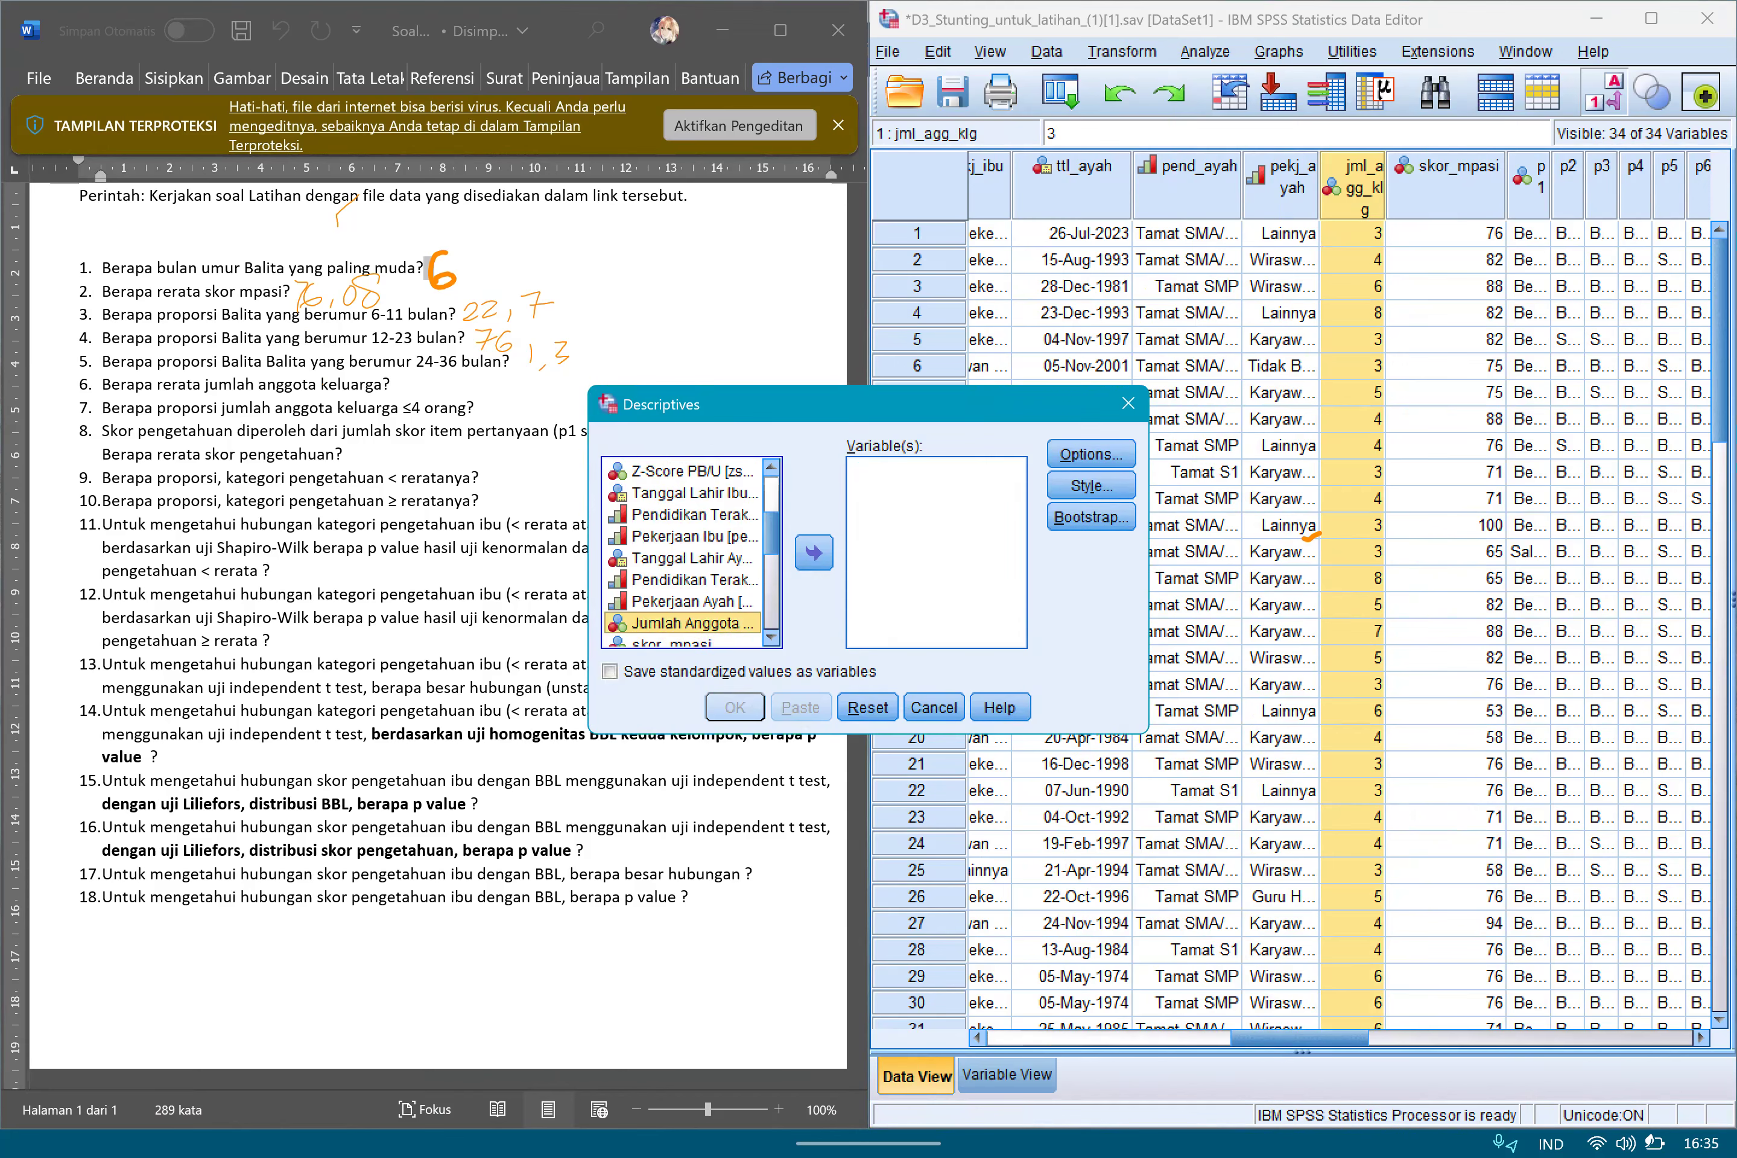
click(814, 553)
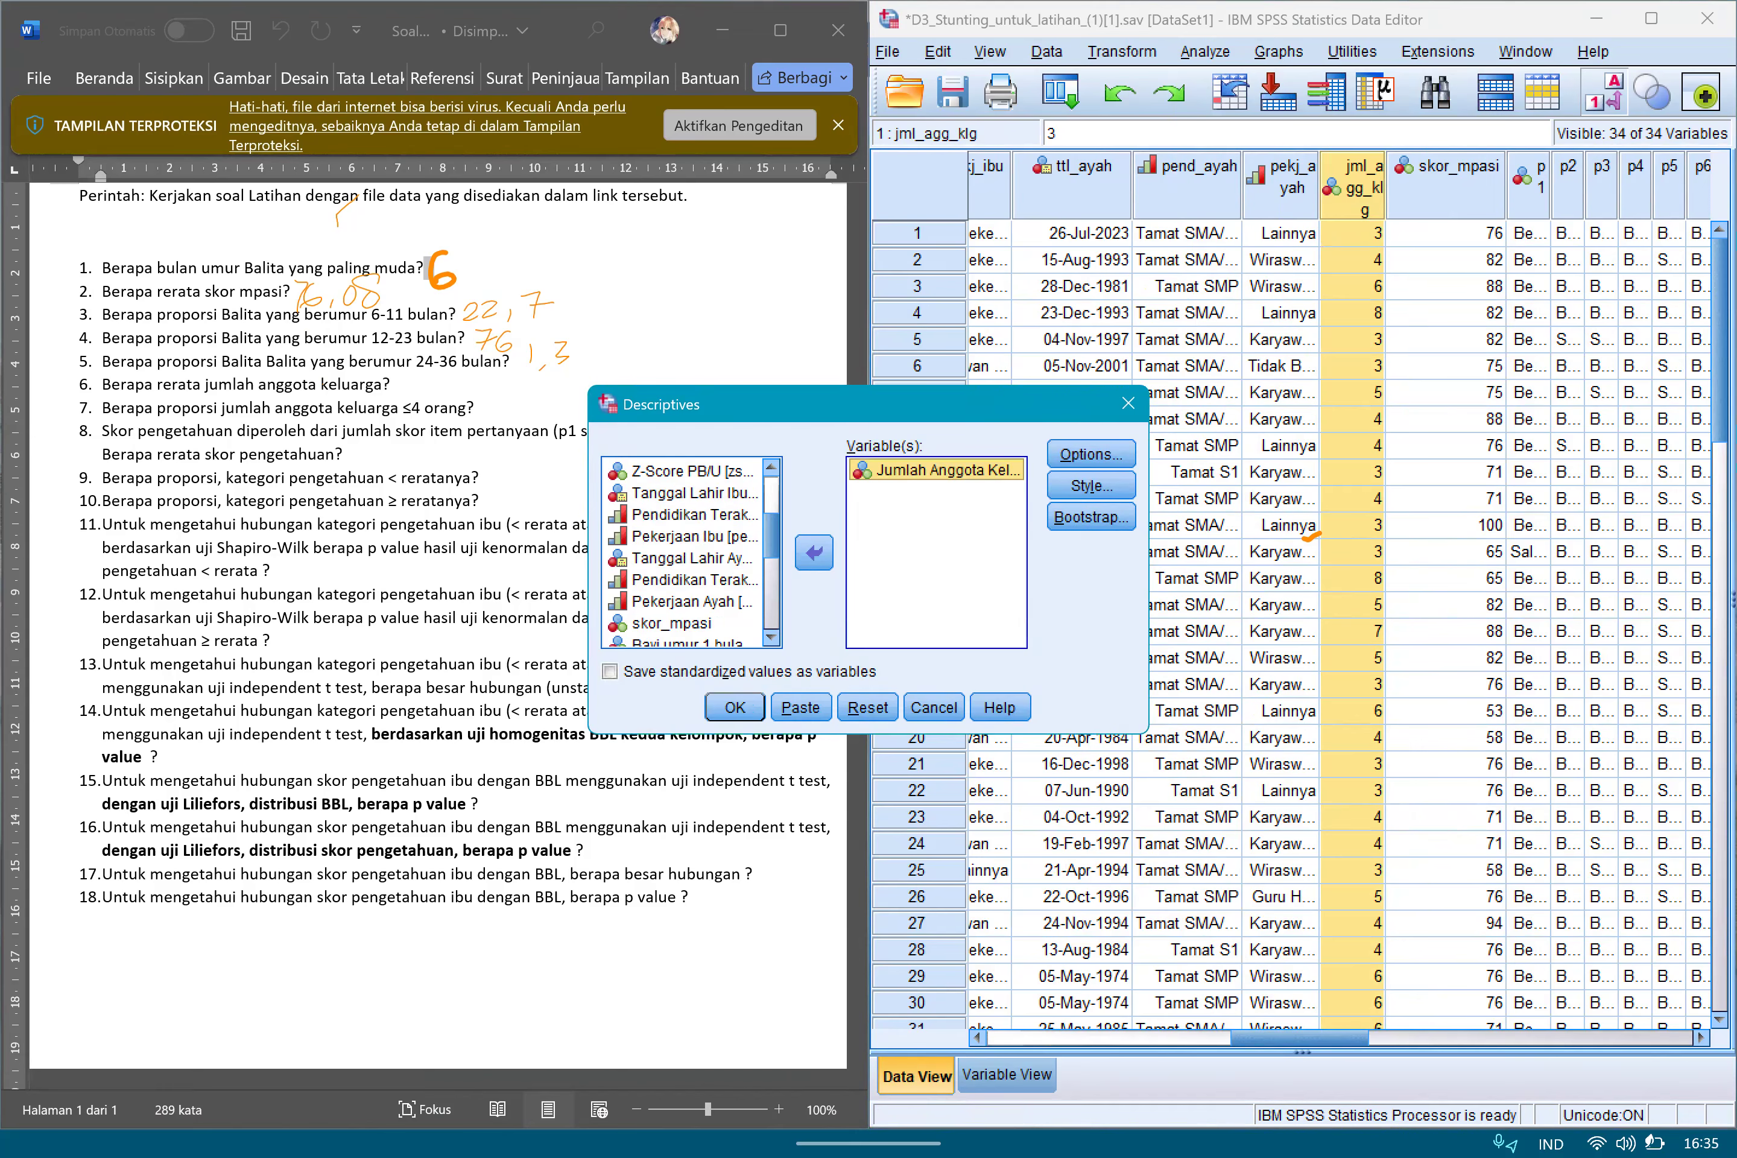
click(735, 708)
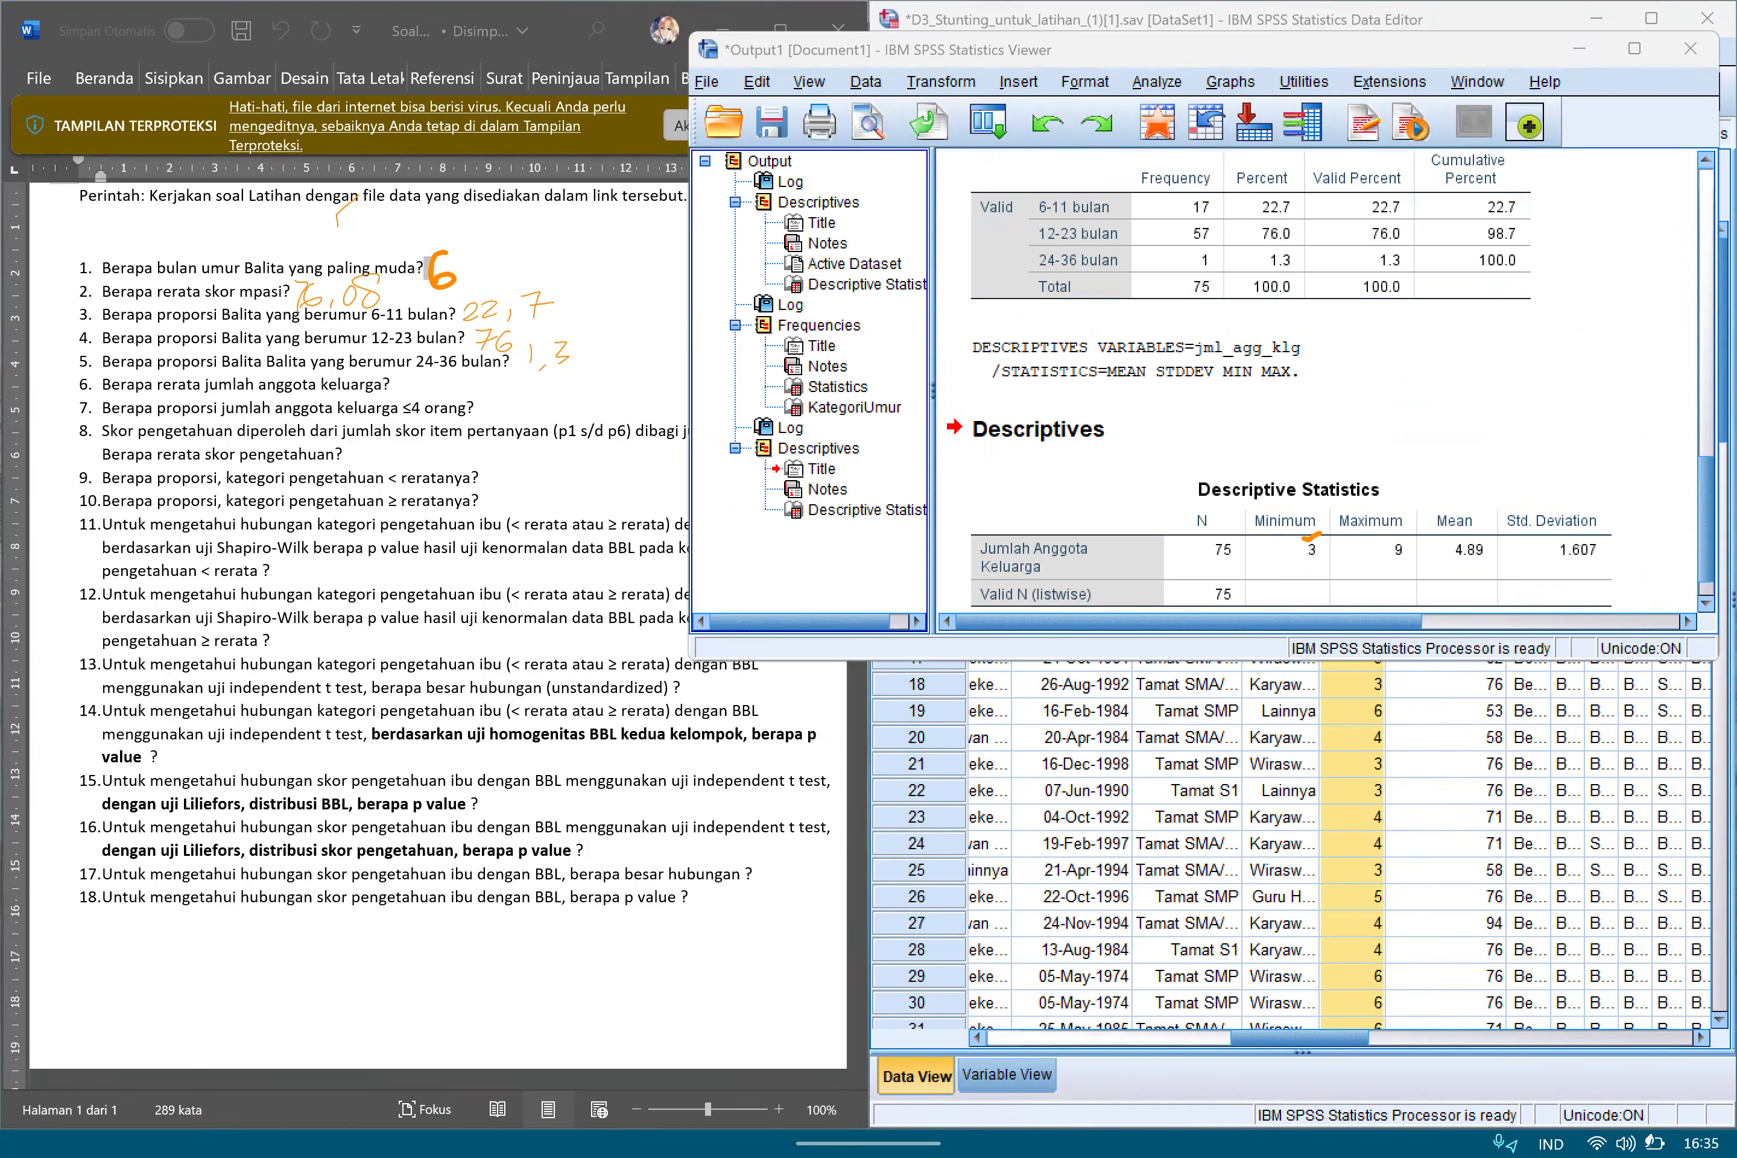
Circle the mean family size in the output and handwrite 4.89 as the answer beside question 6.
mouse_move(1428, 510)
mouse_down()
mouse_move(1495, 503)
mouse_move(1455, 585)
mouse_up()
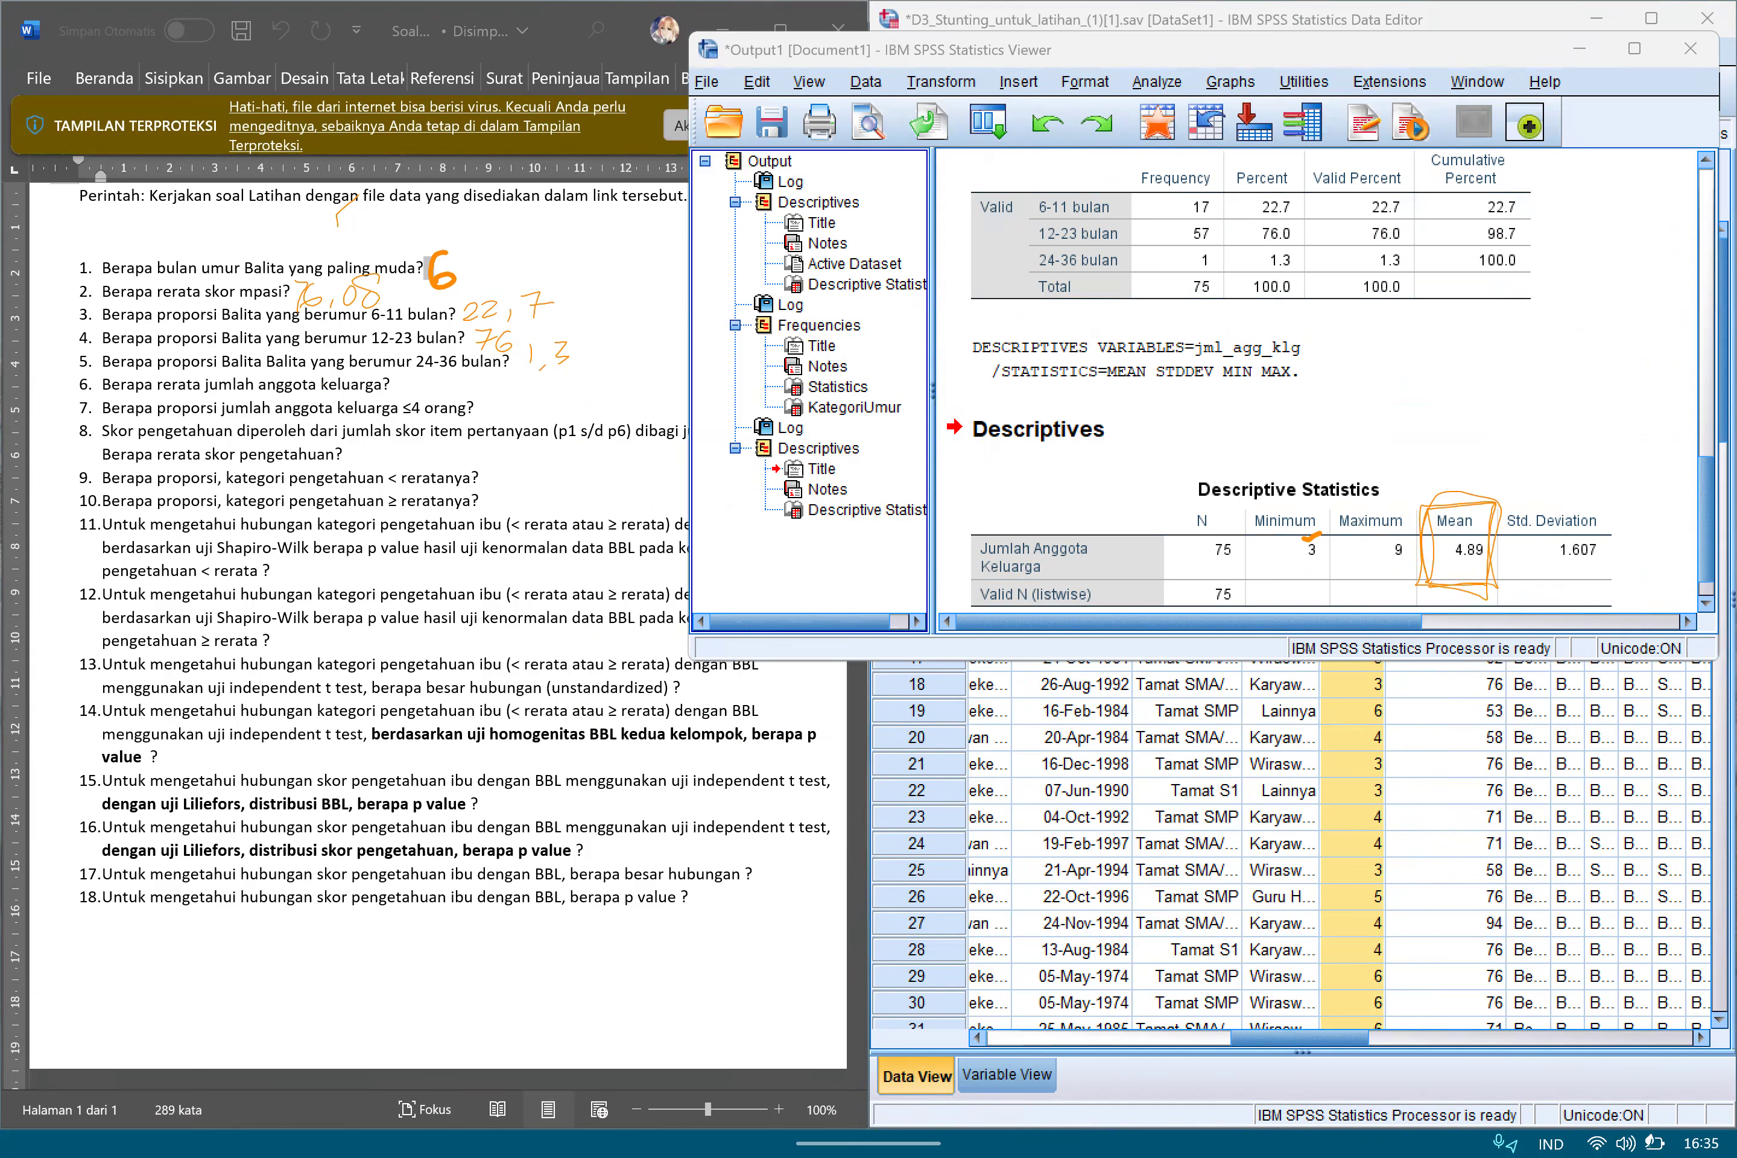
mouse_move(409, 378)
mouse_down()
mouse_move(437, 376)
mouse_move(454, 411)
mouse_up()
click(1580, 50)
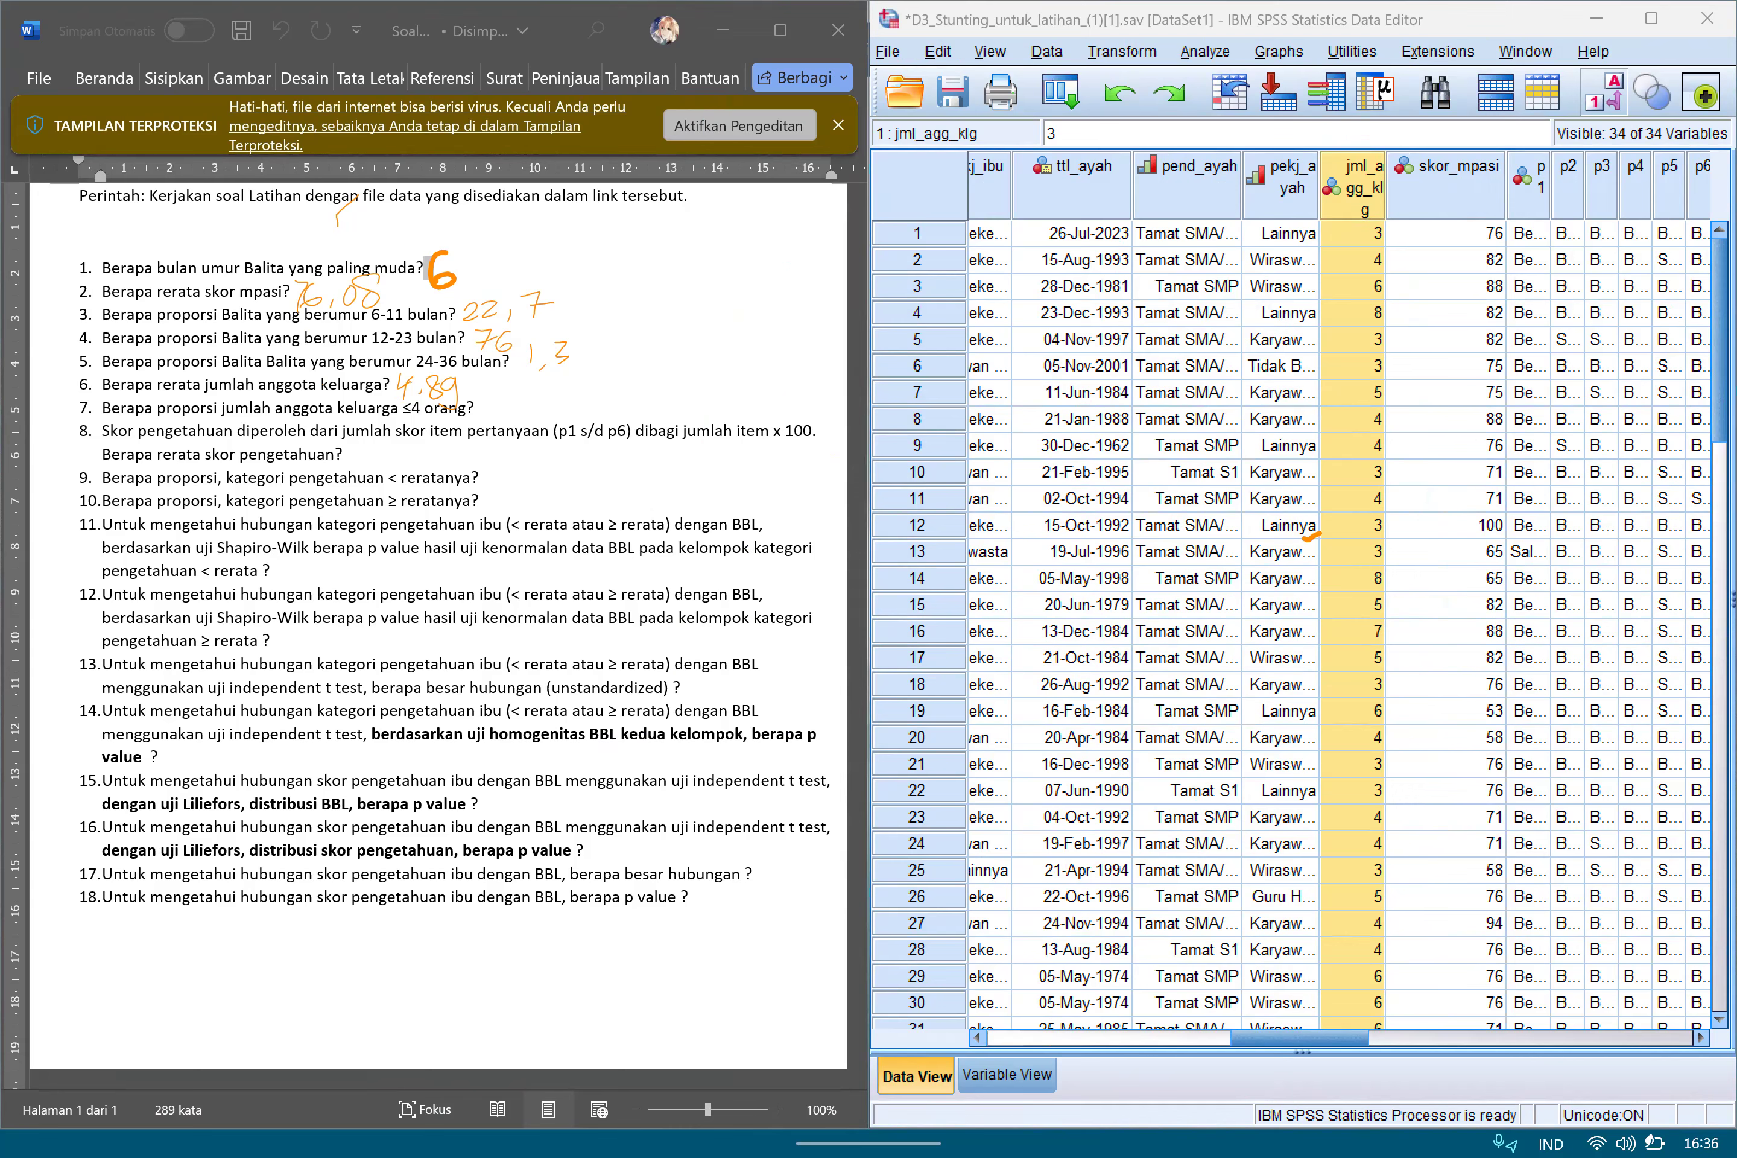
Open Recode into Different Variables and reset the previous Umur to KategoriUmur setup.
key(alt+t)
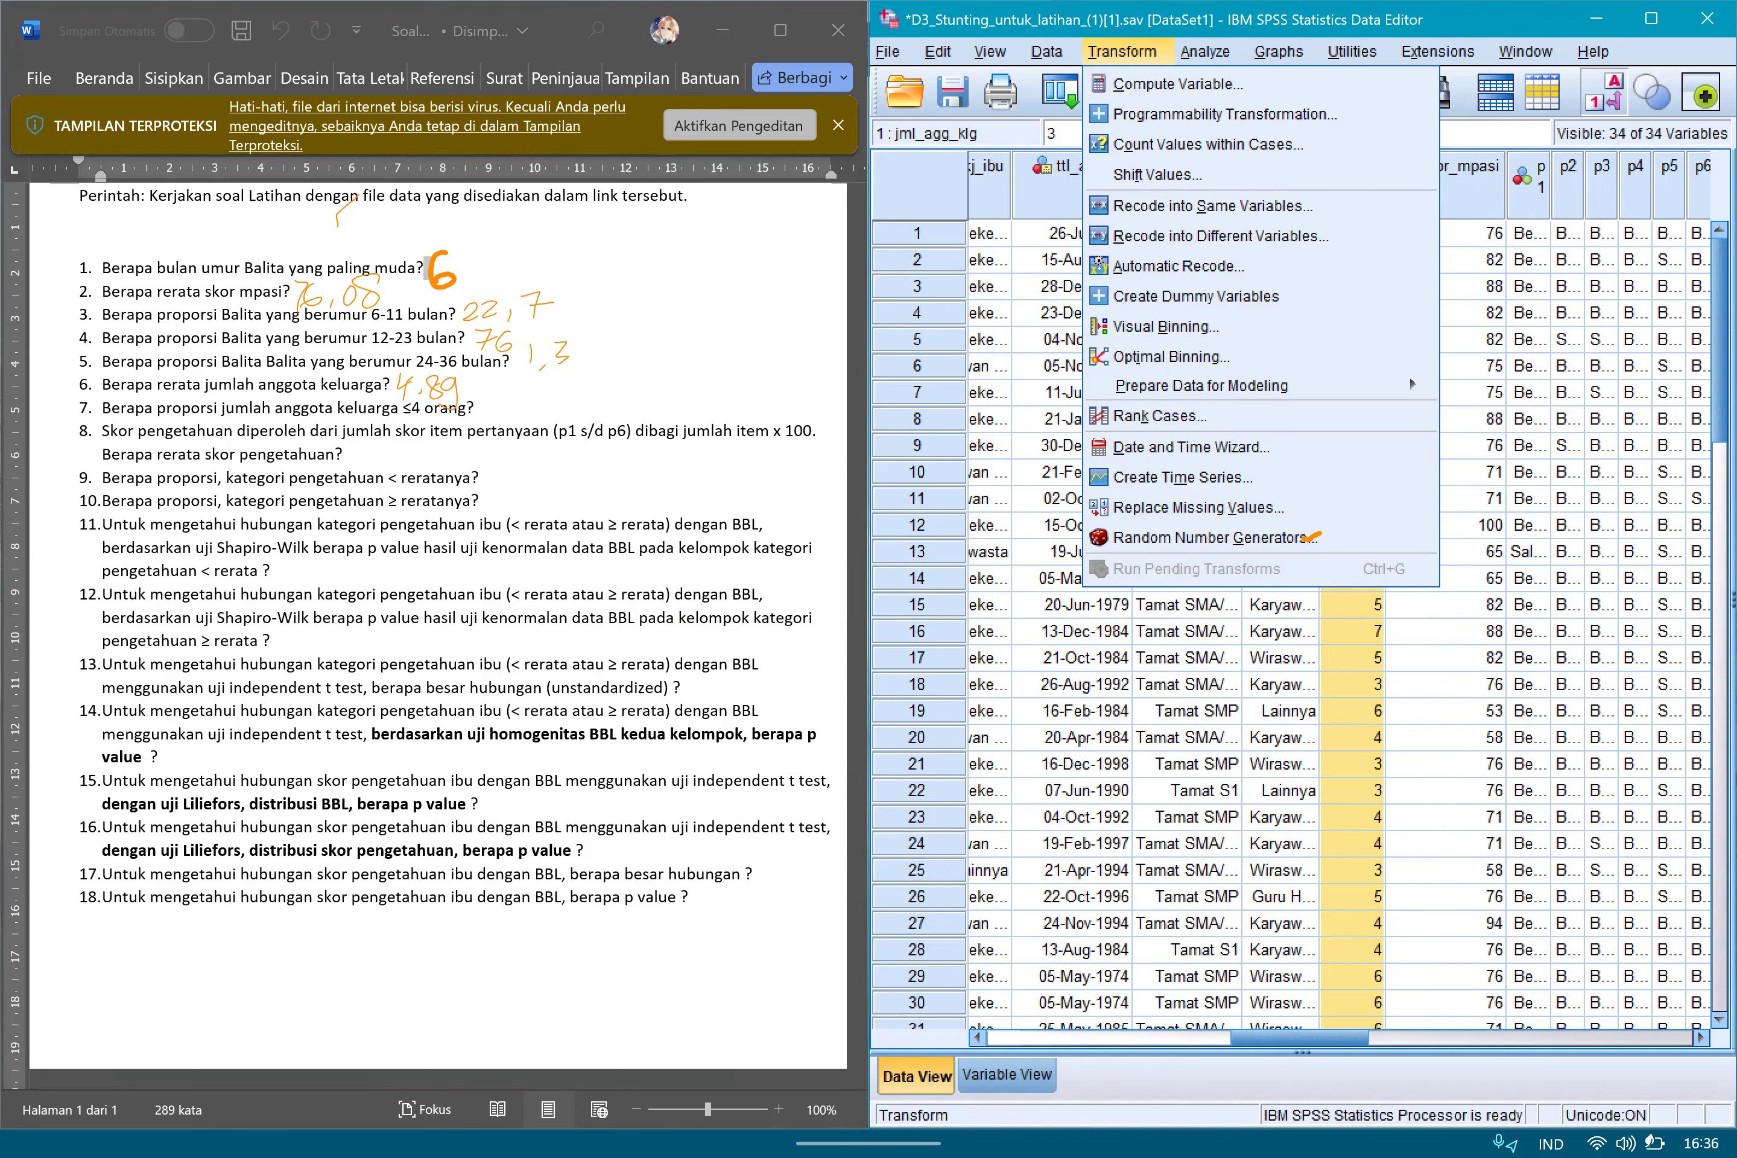
click(1222, 236)
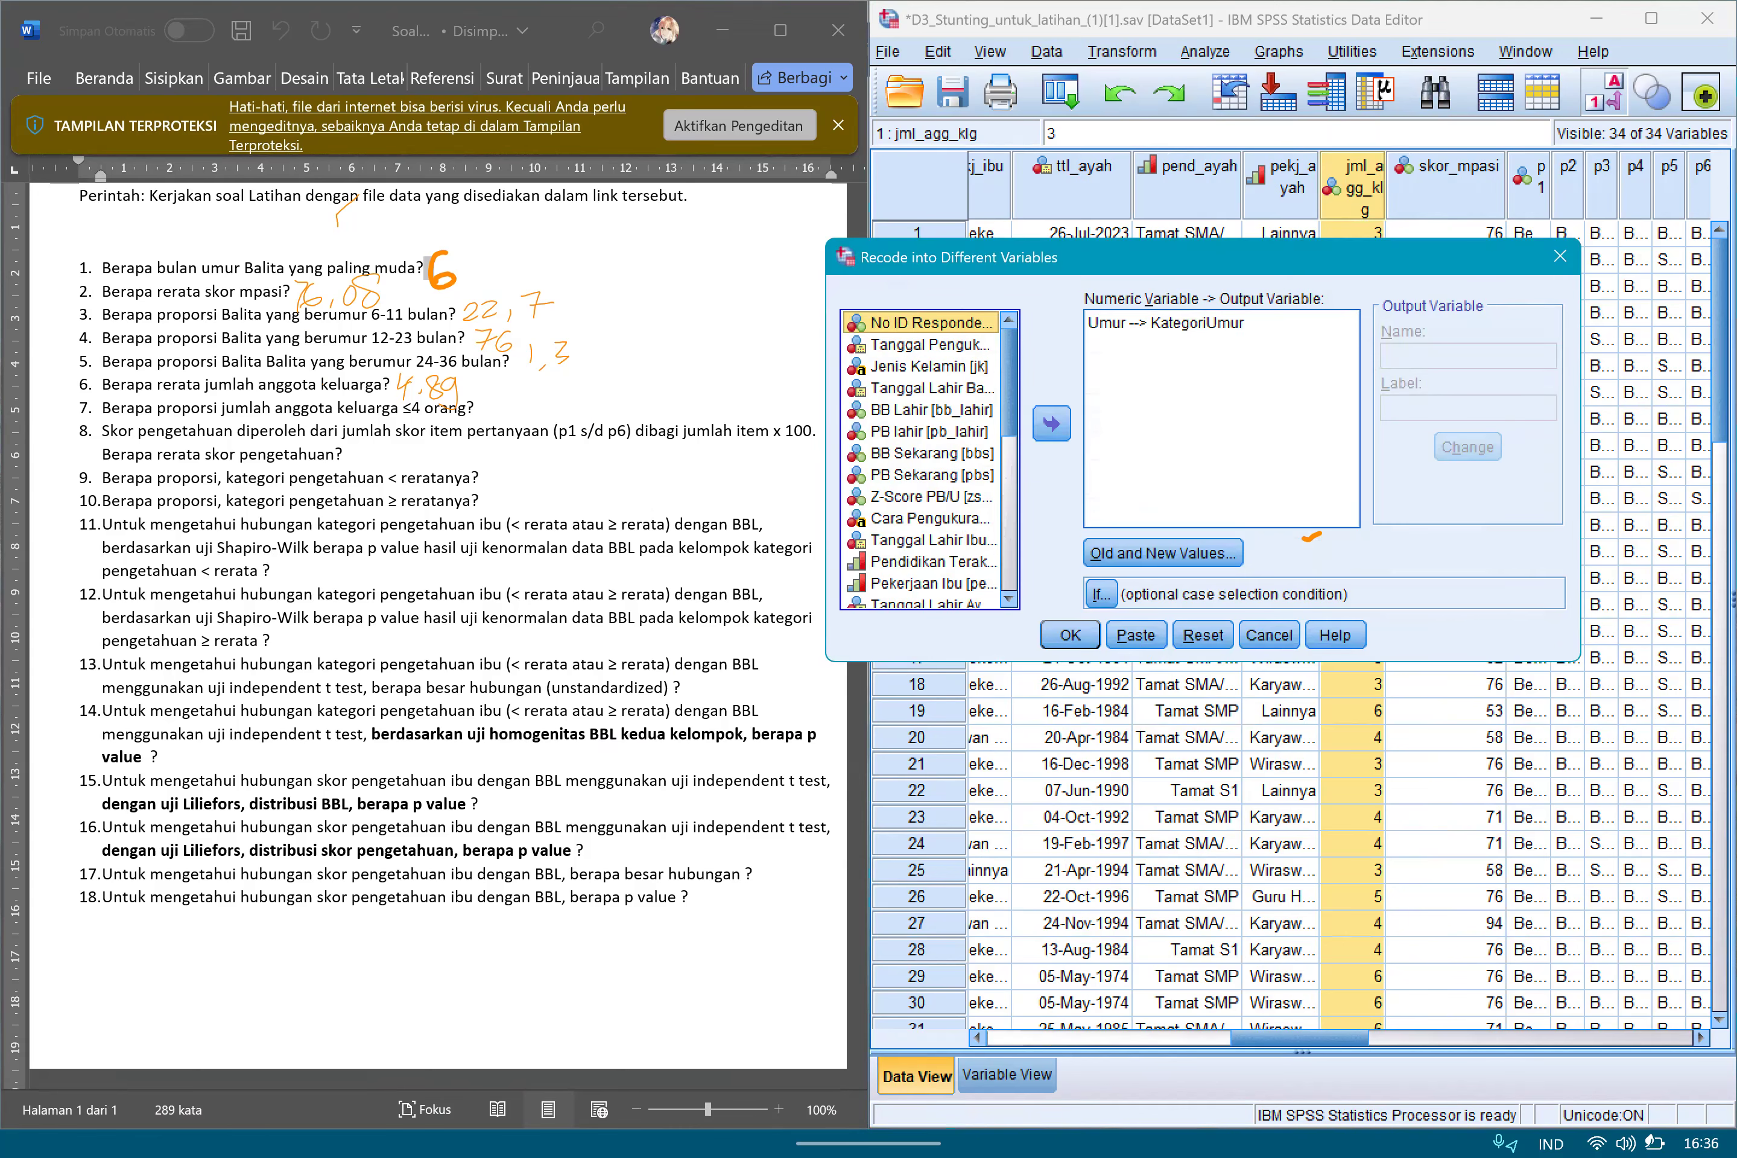
drag(1204, 257, 710, 436)
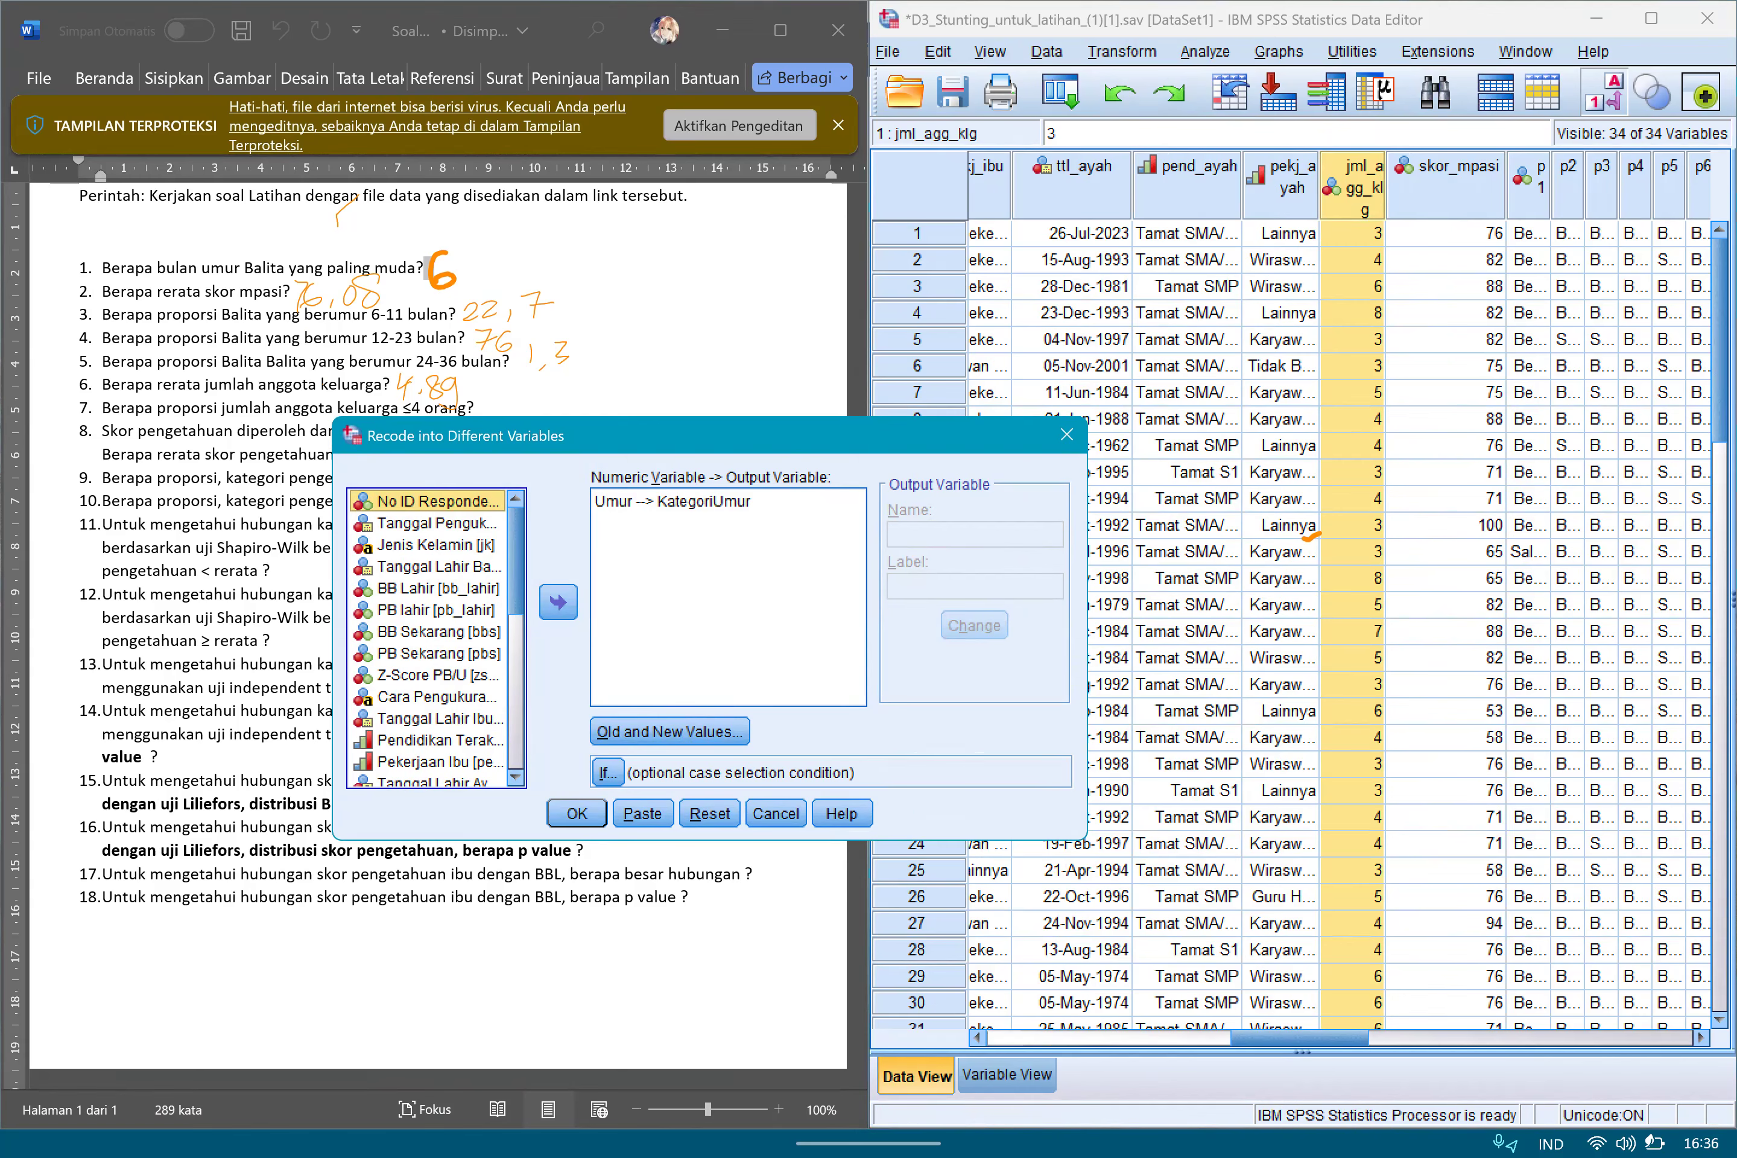
drag(710, 436, 1207, 247)
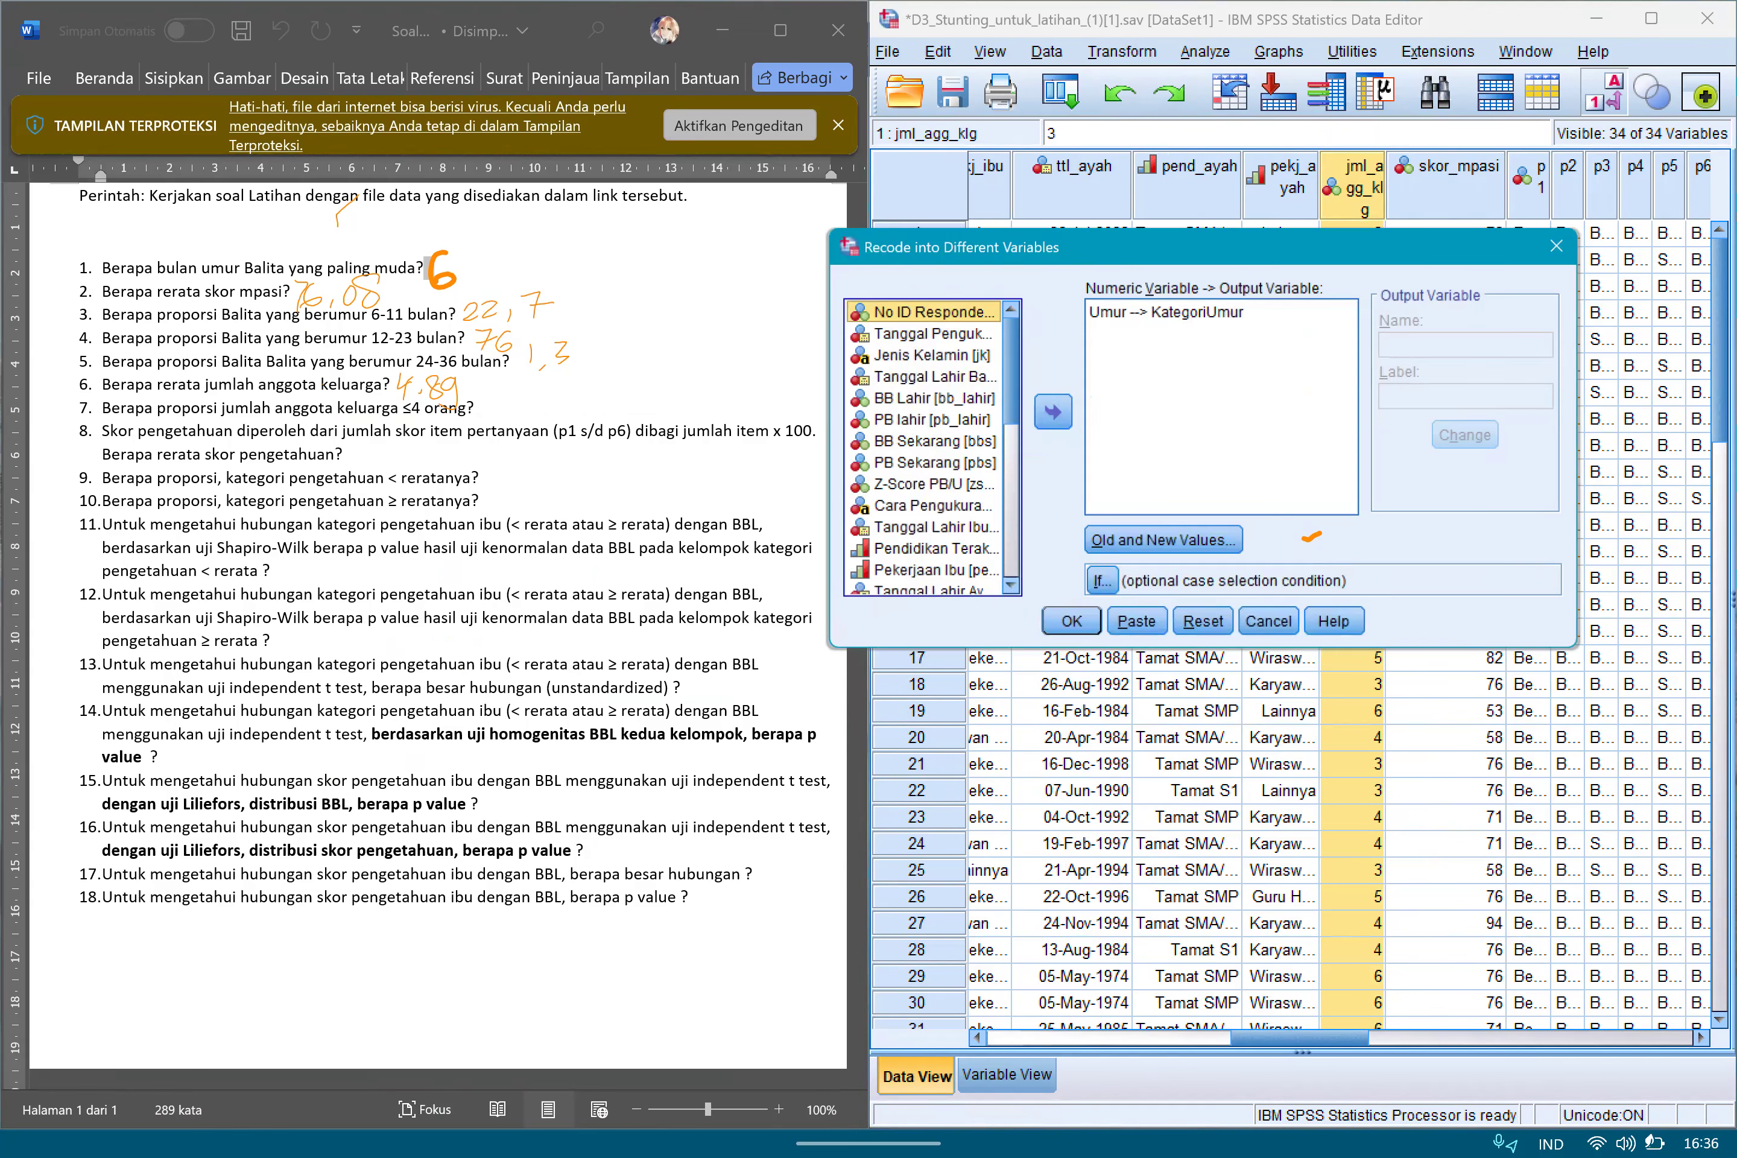
click(1203, 622)
Add Jumlah Anggota Keluarga (jml_agg_klg) as the input variable for the recode.
scroll(923, 448, down, 7)
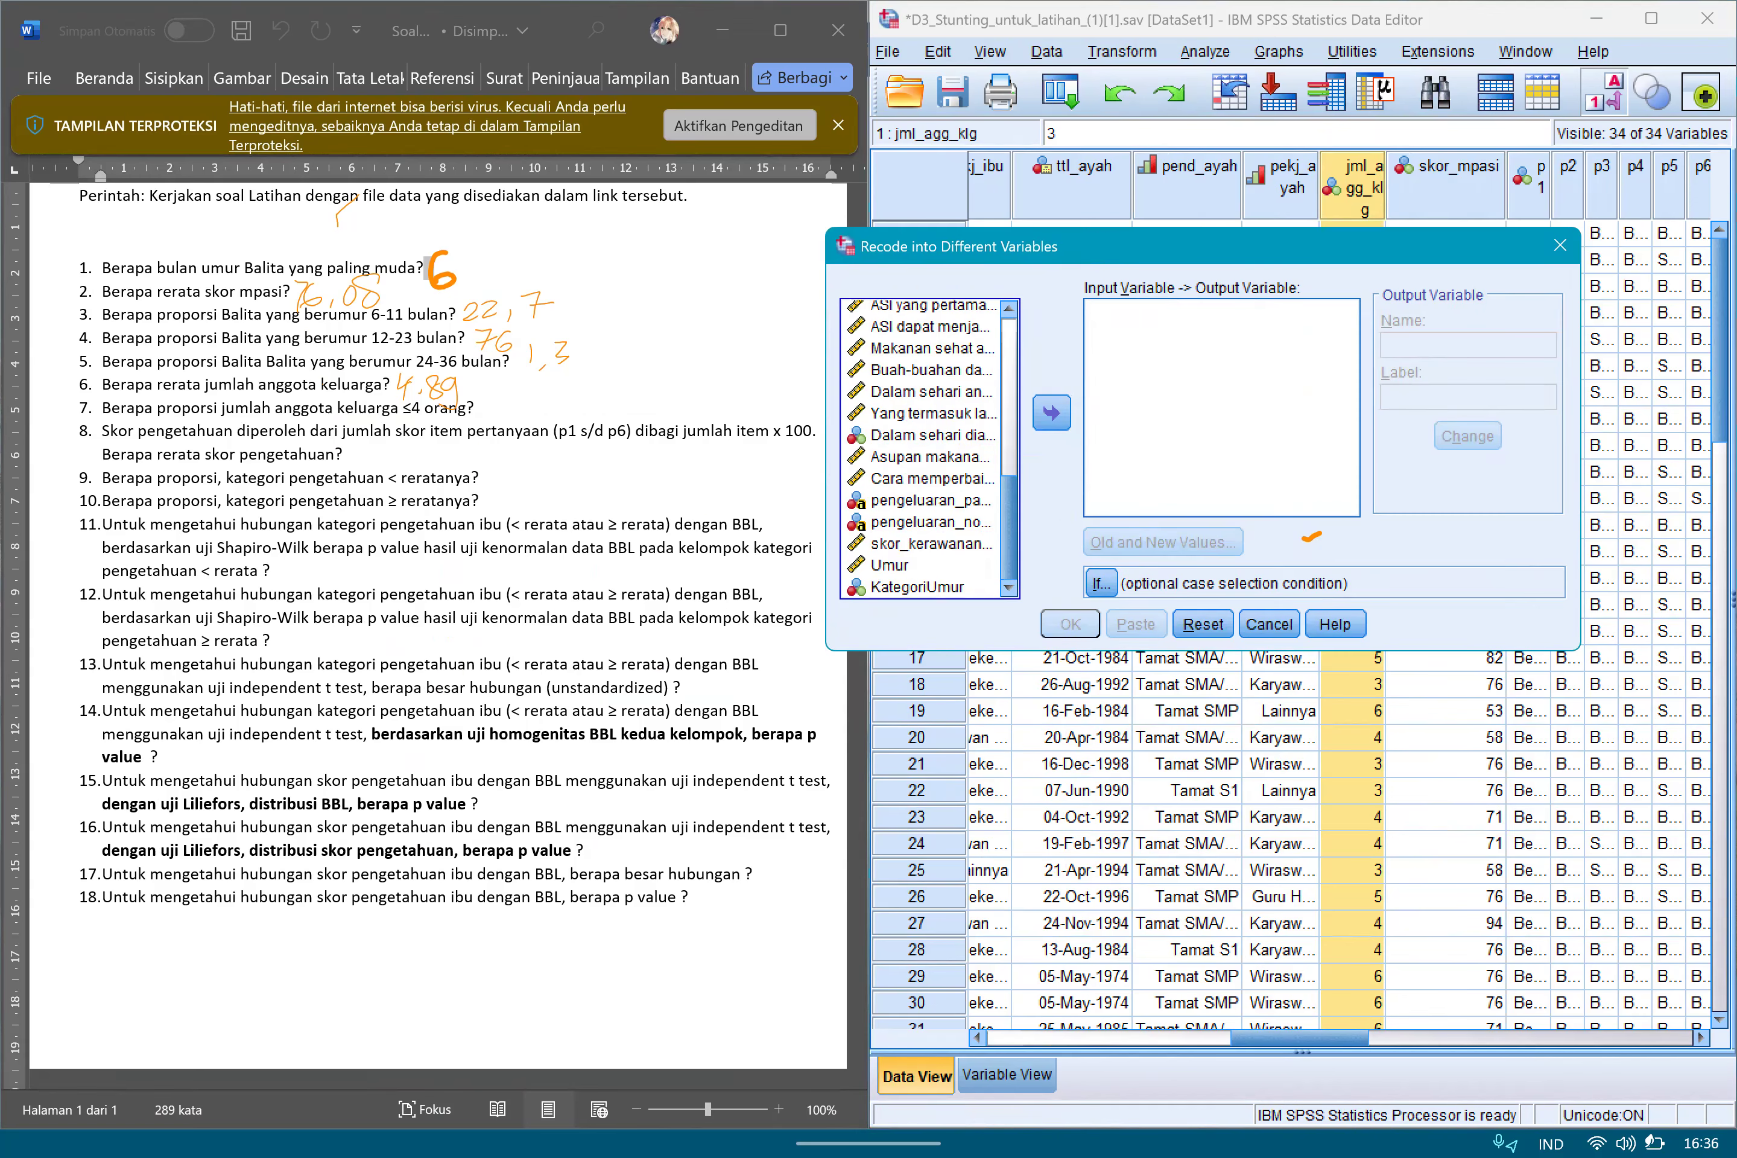
click(919, 588)
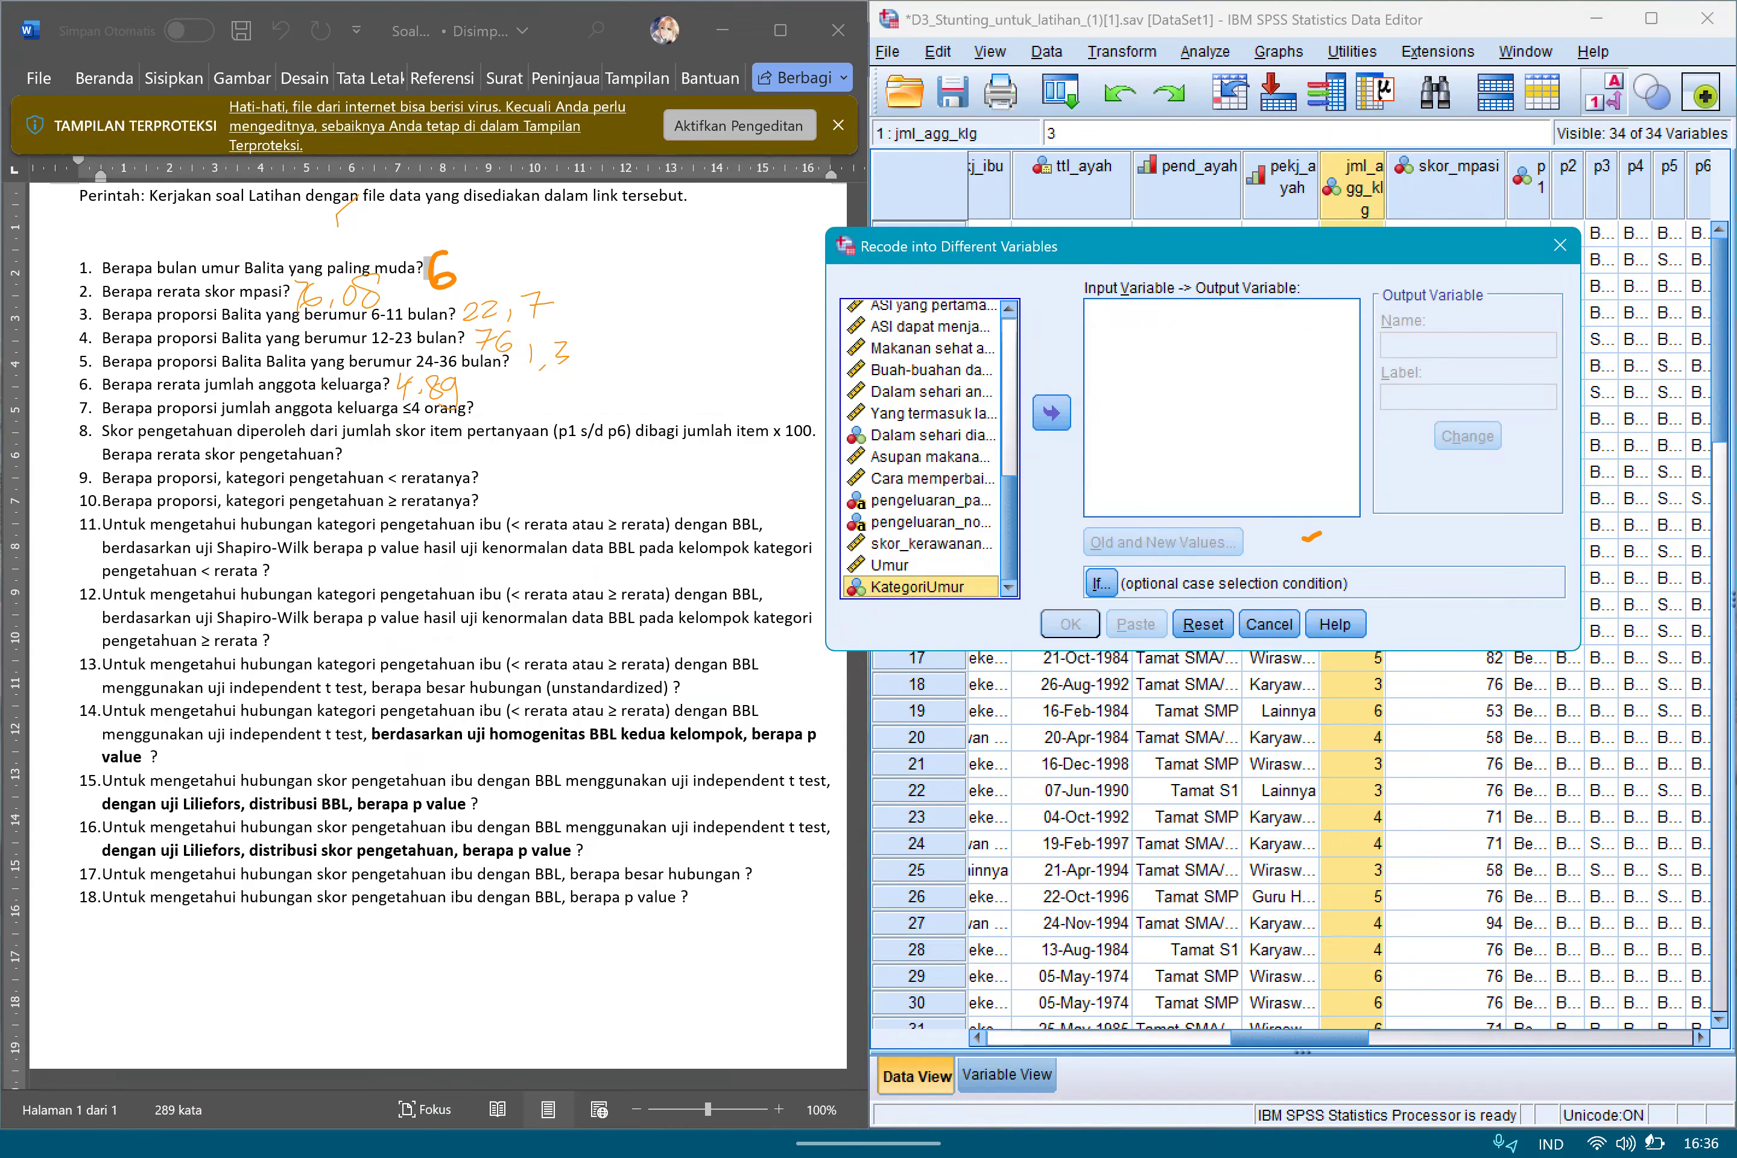
scroll(923, 448, up, 6)
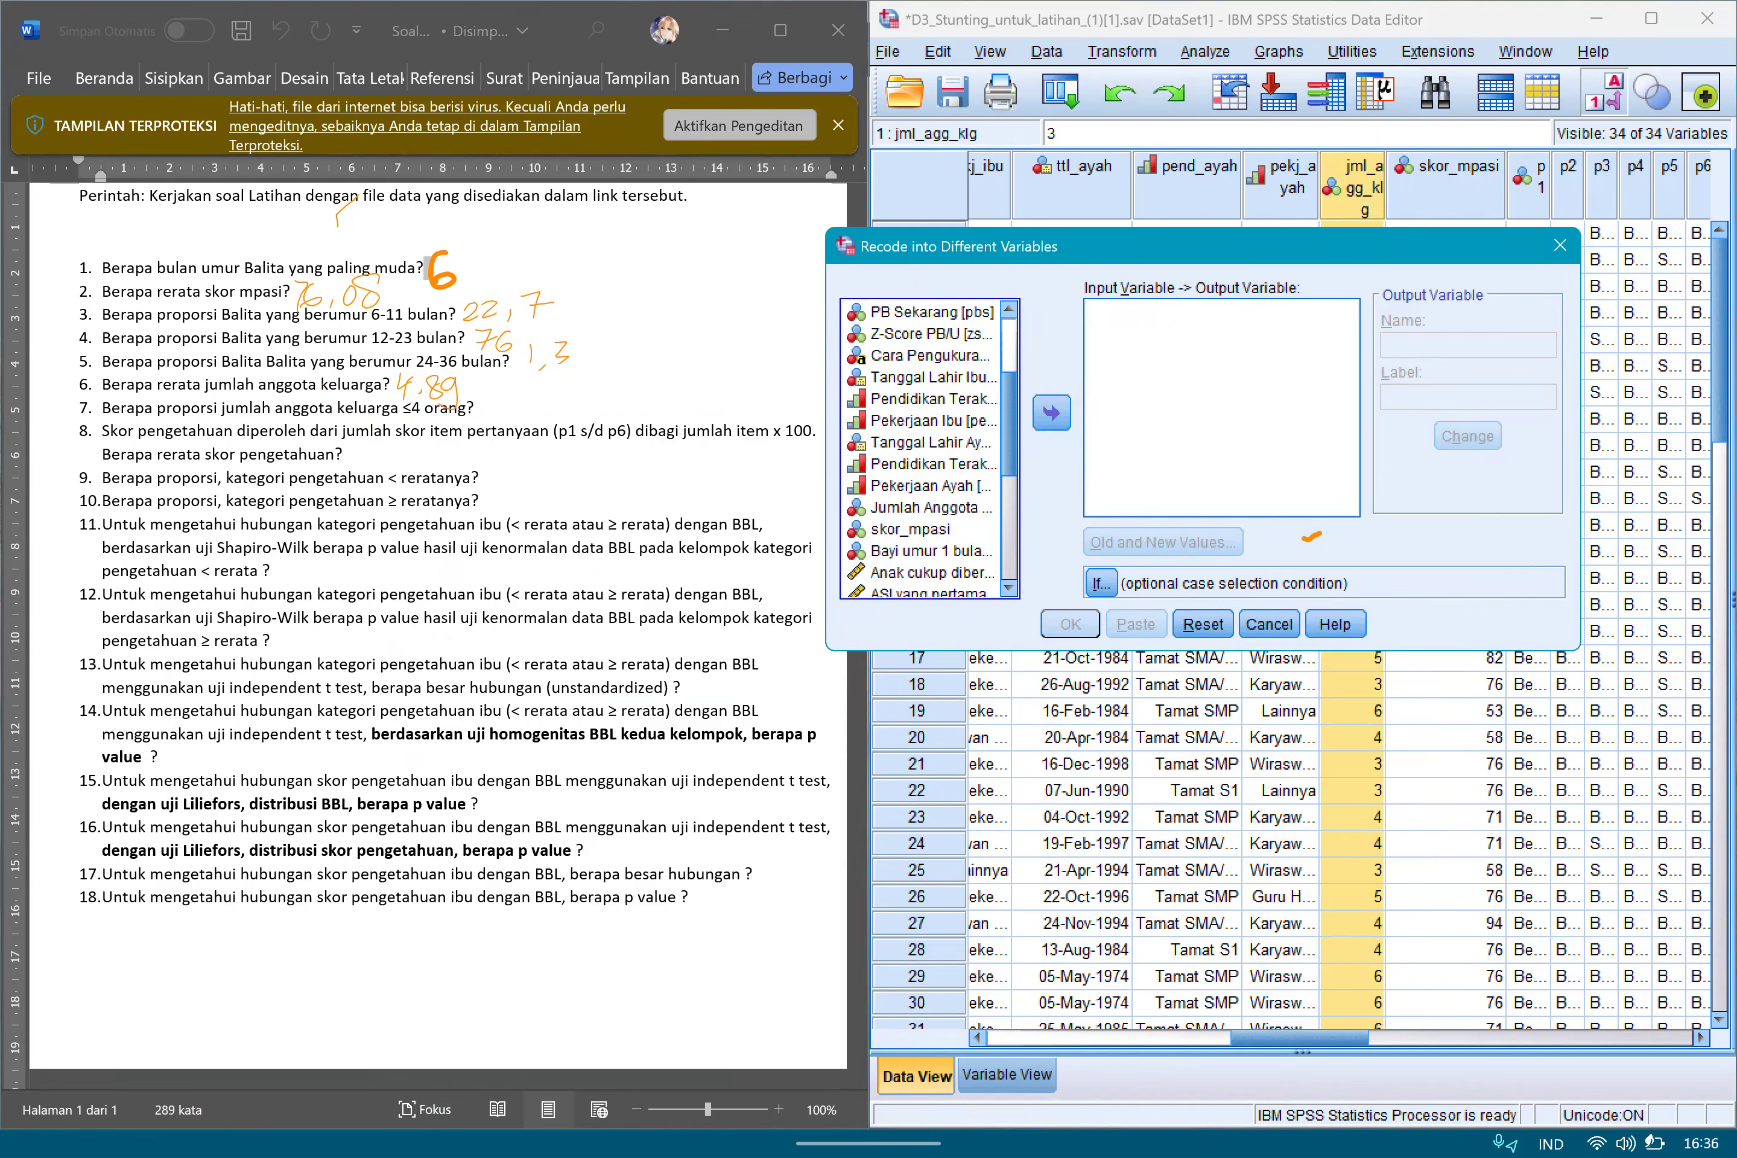
click(923, 545)
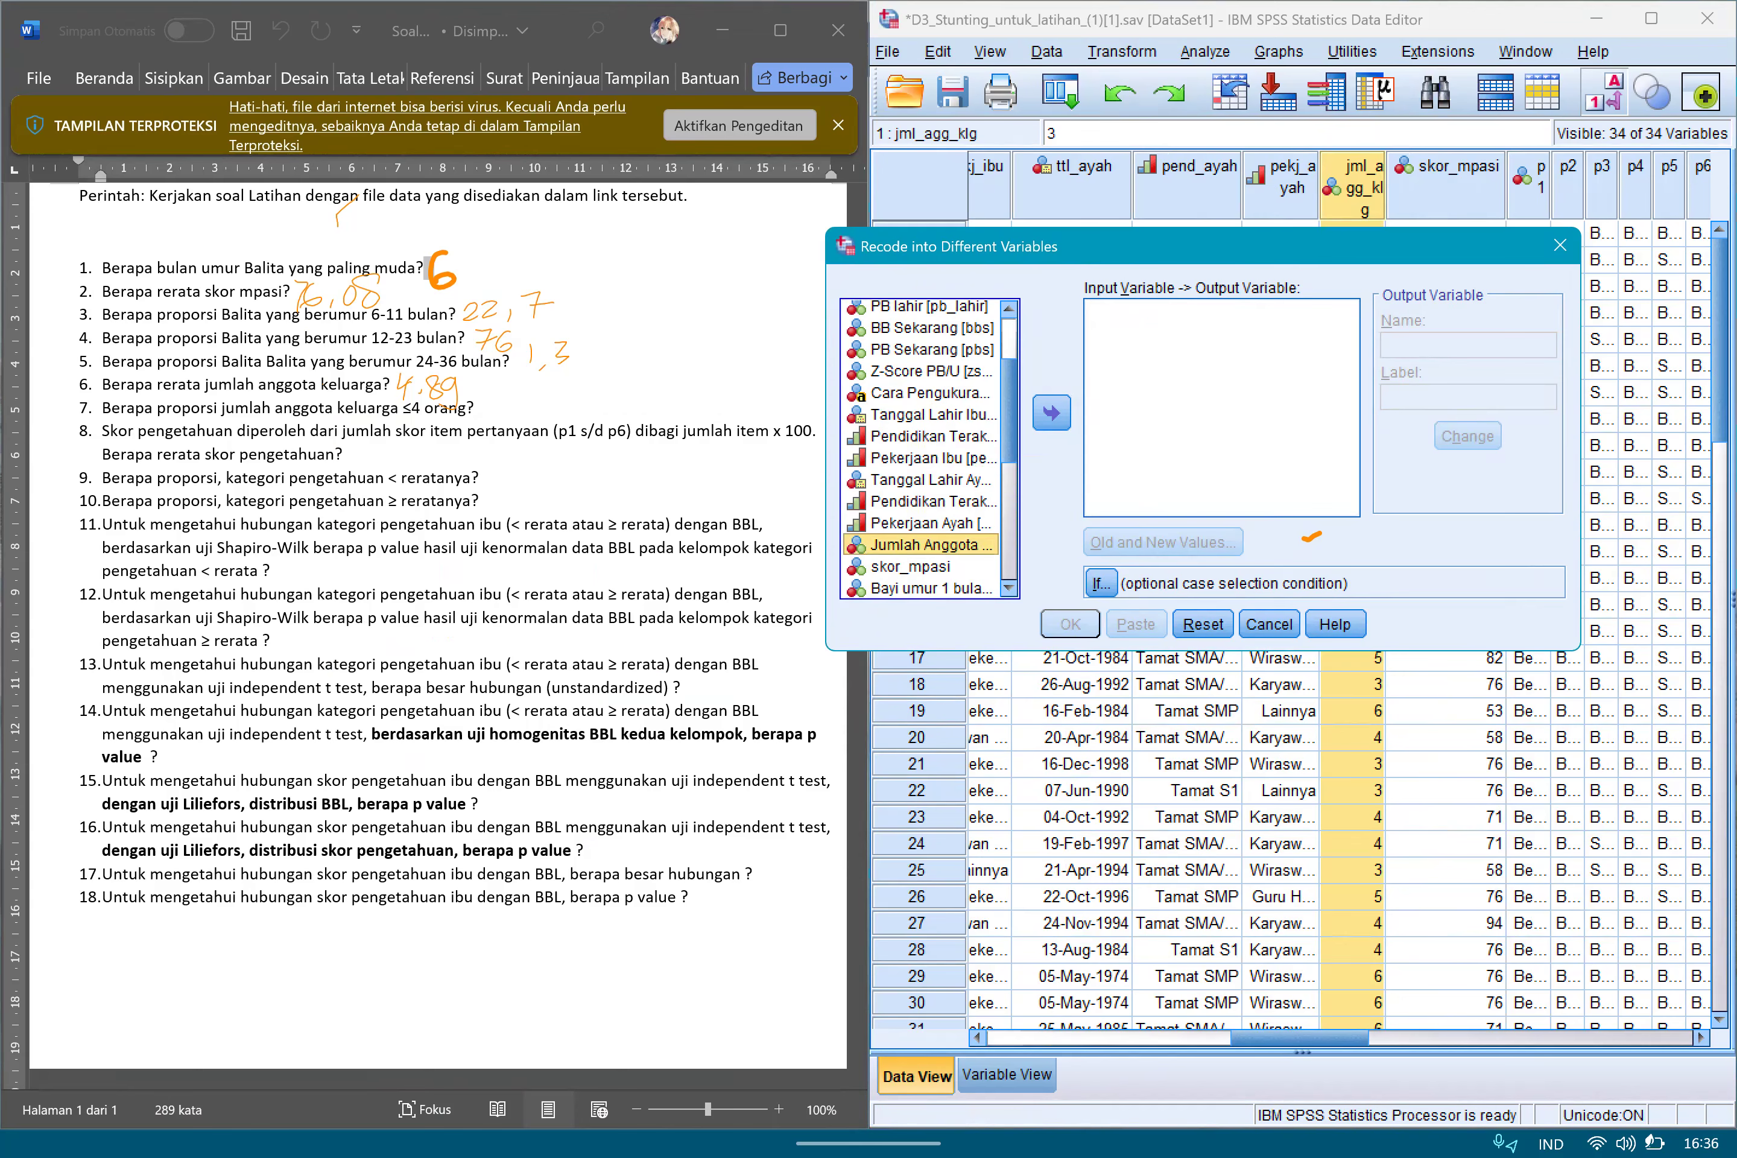
click(1052, 412)
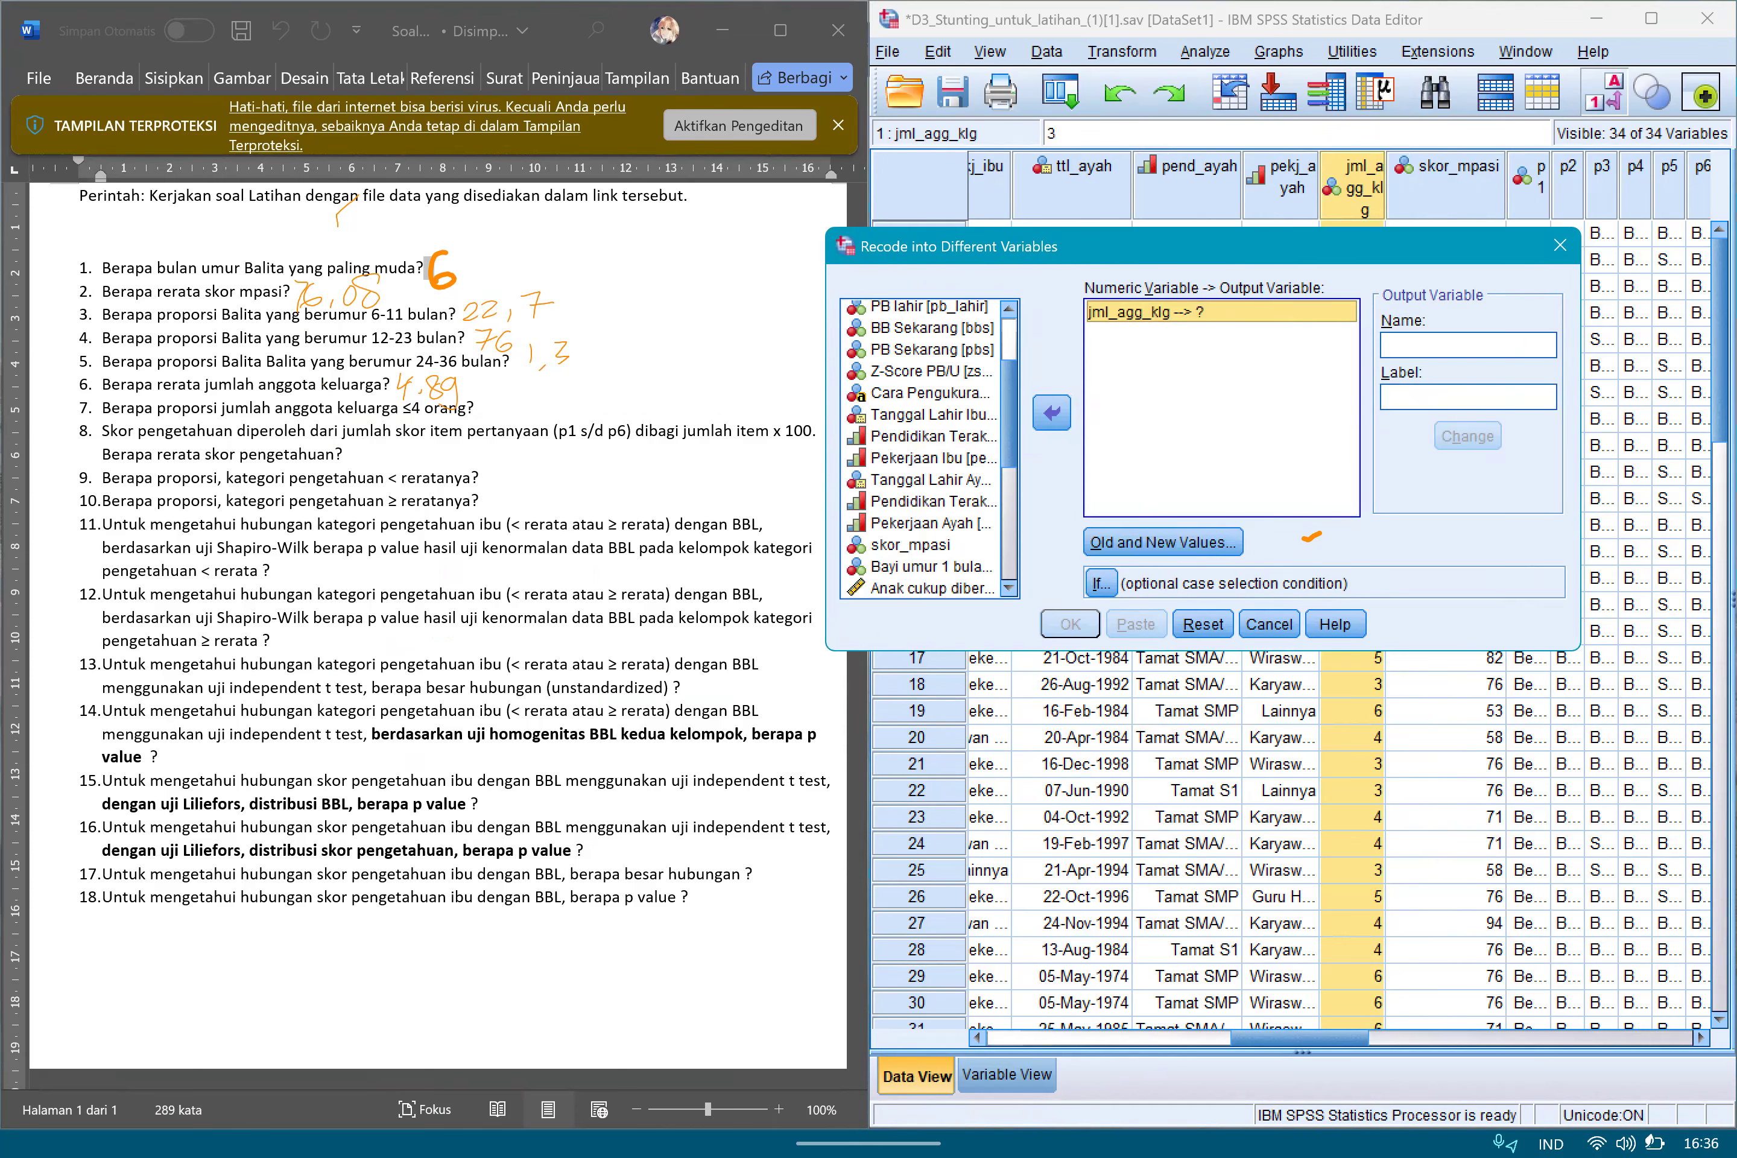
Name the output variable KategoriJumKel, apply the name, and open the recode's old and new values definition.
click(1468, 345)
text(Kta)
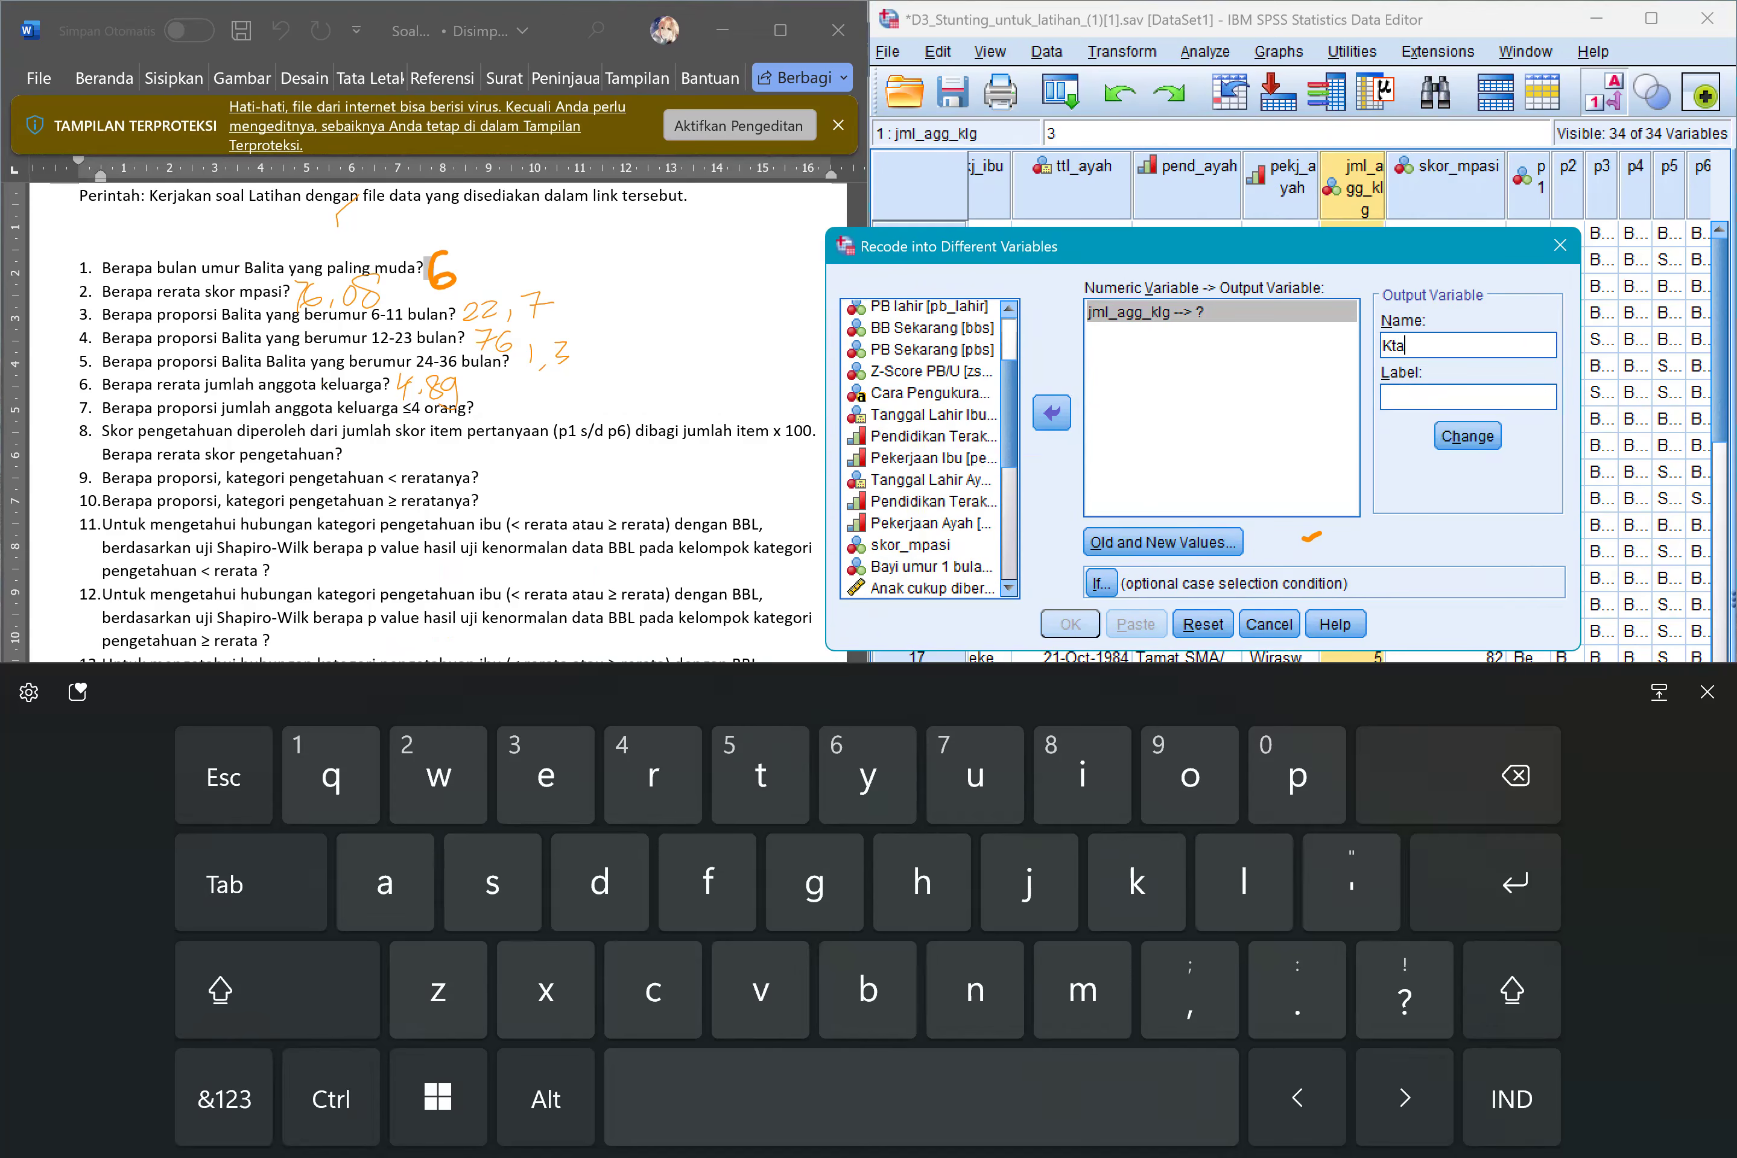
key(BackSpace)
key(BackSpace)
text(ategori)
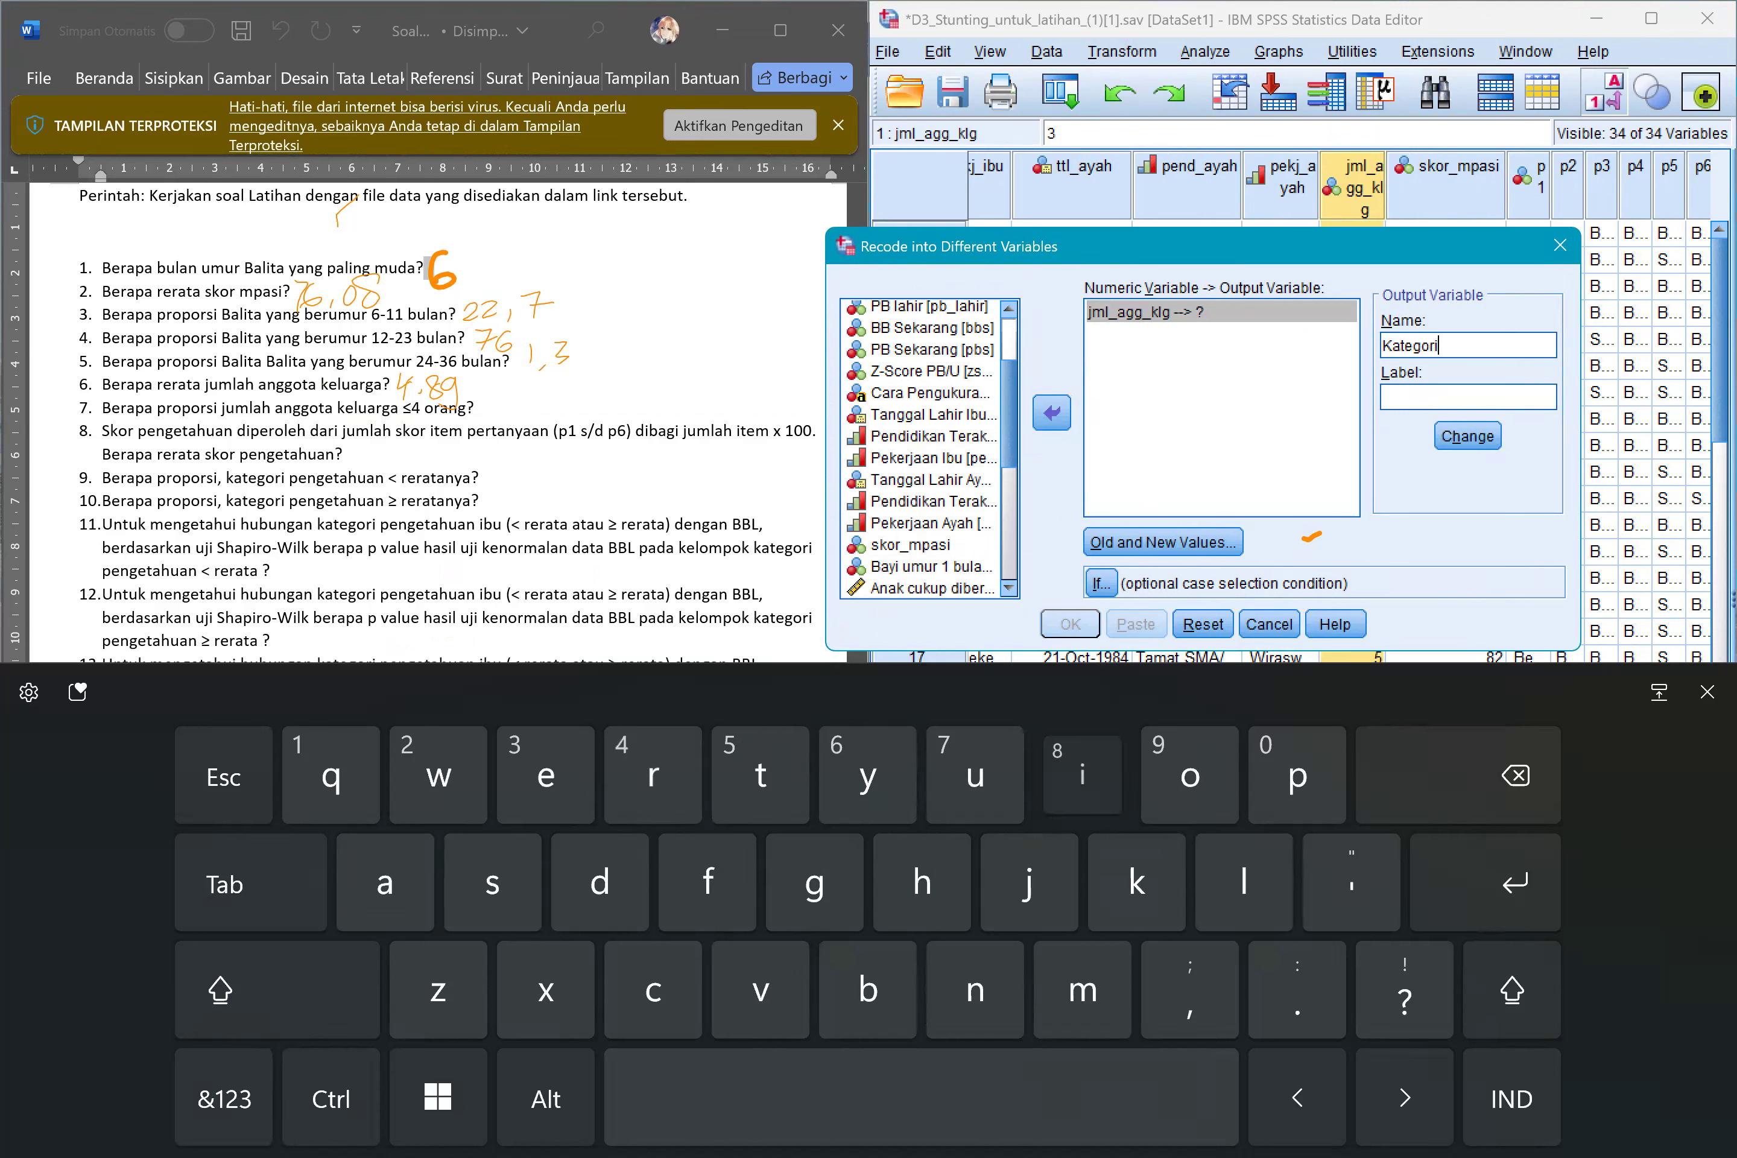
text(JumKel)
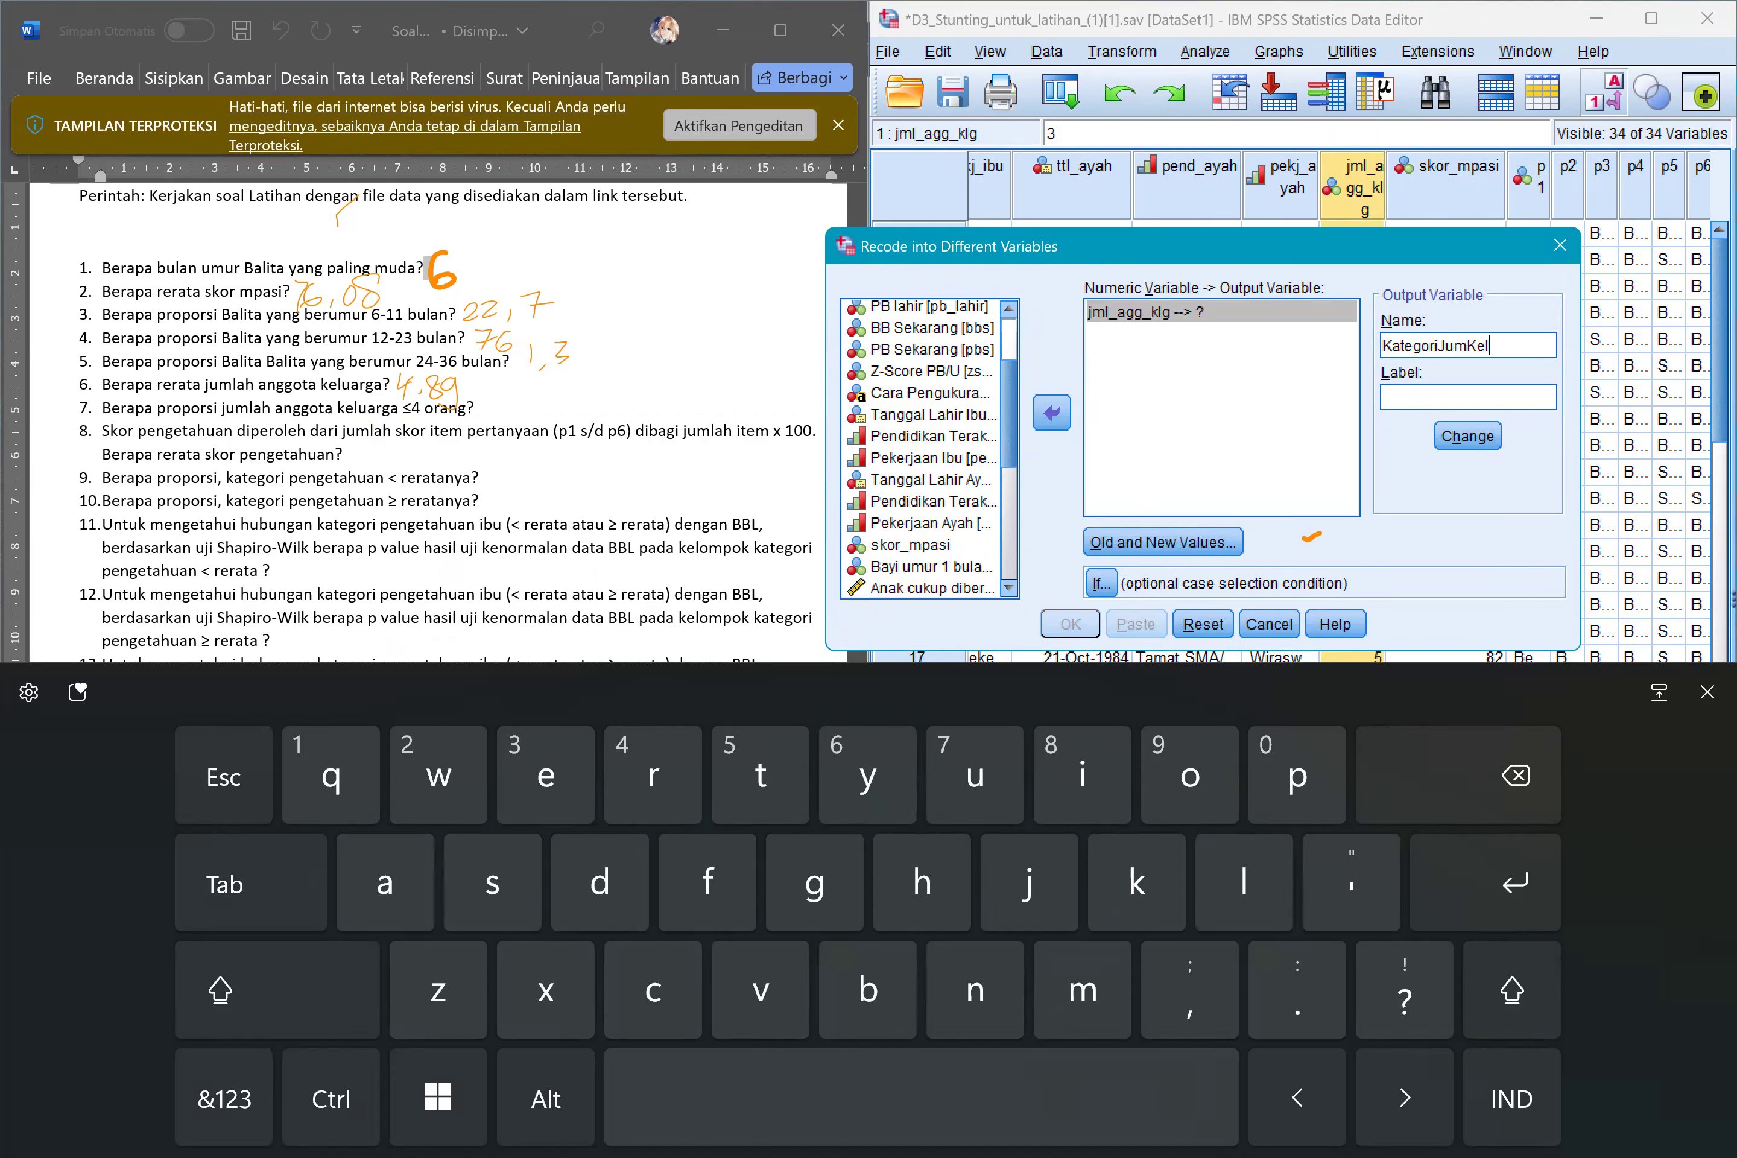
click(1467, 436)
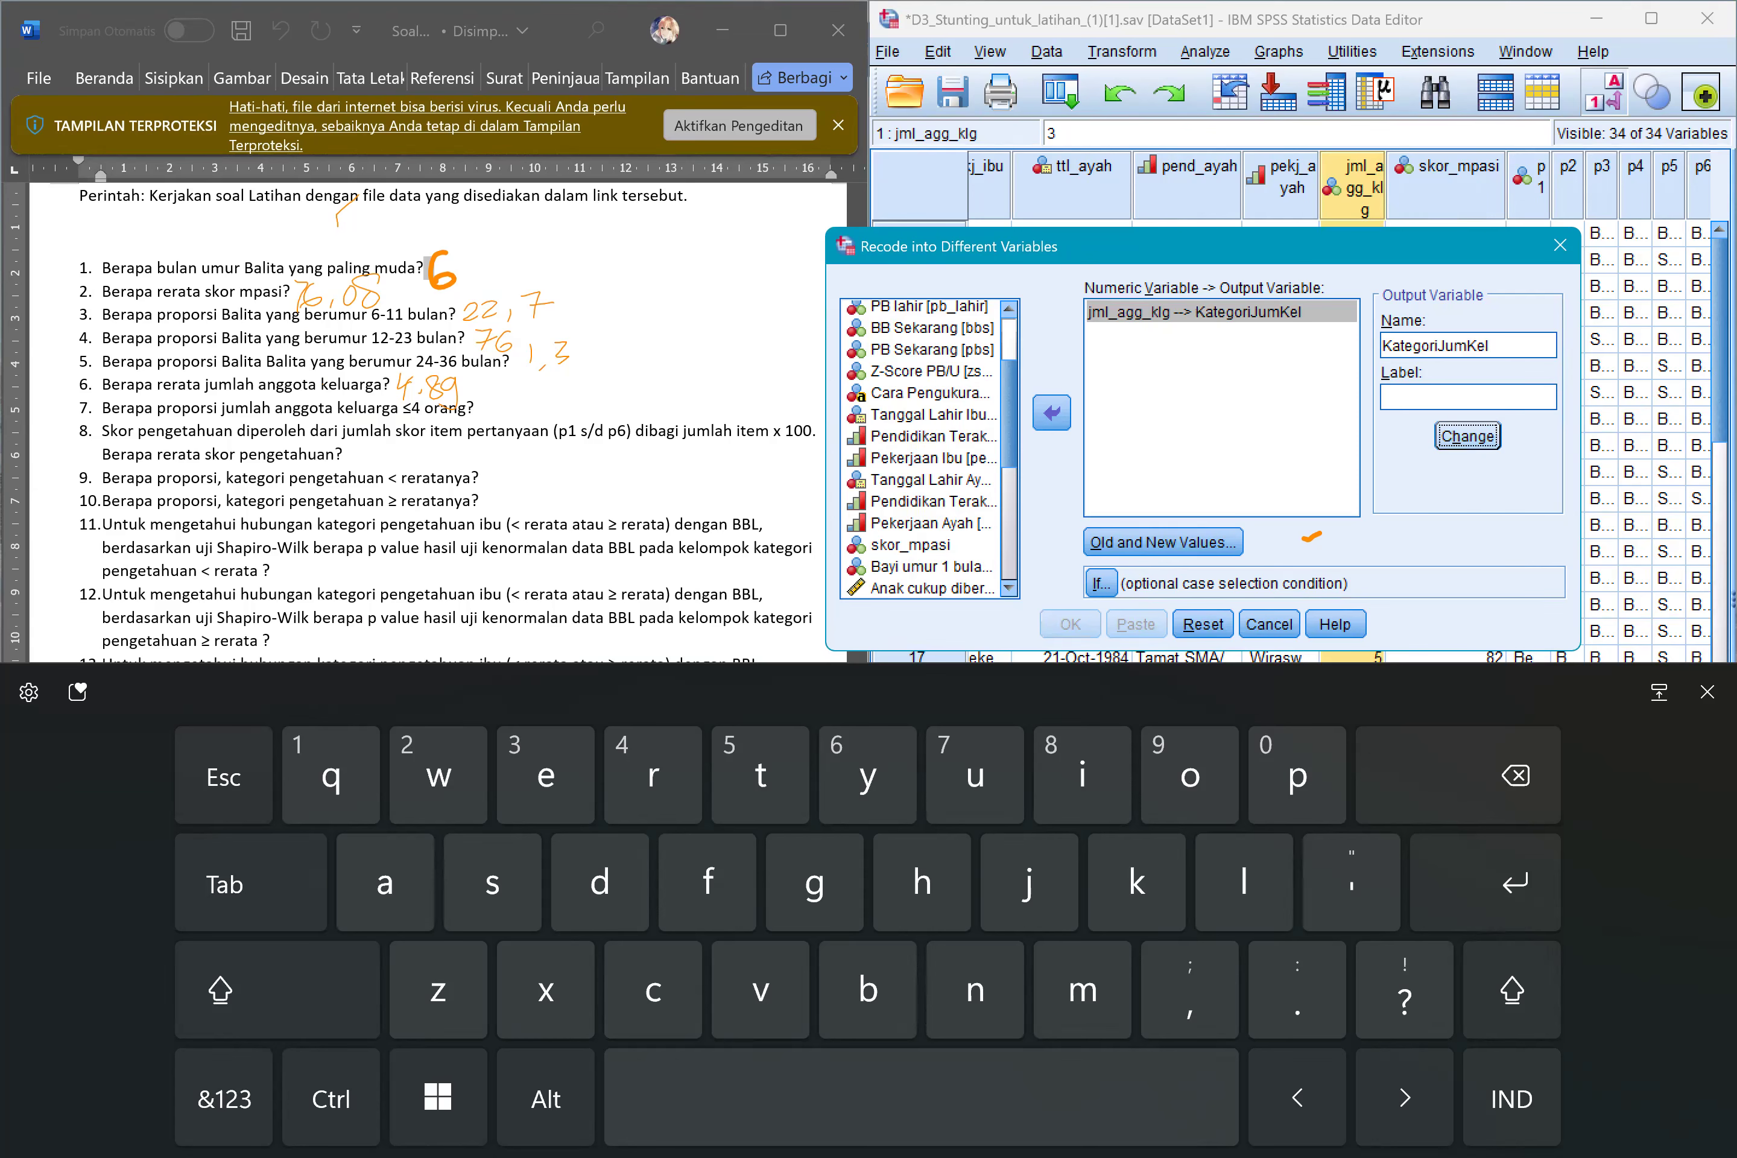
click(1707, 692)
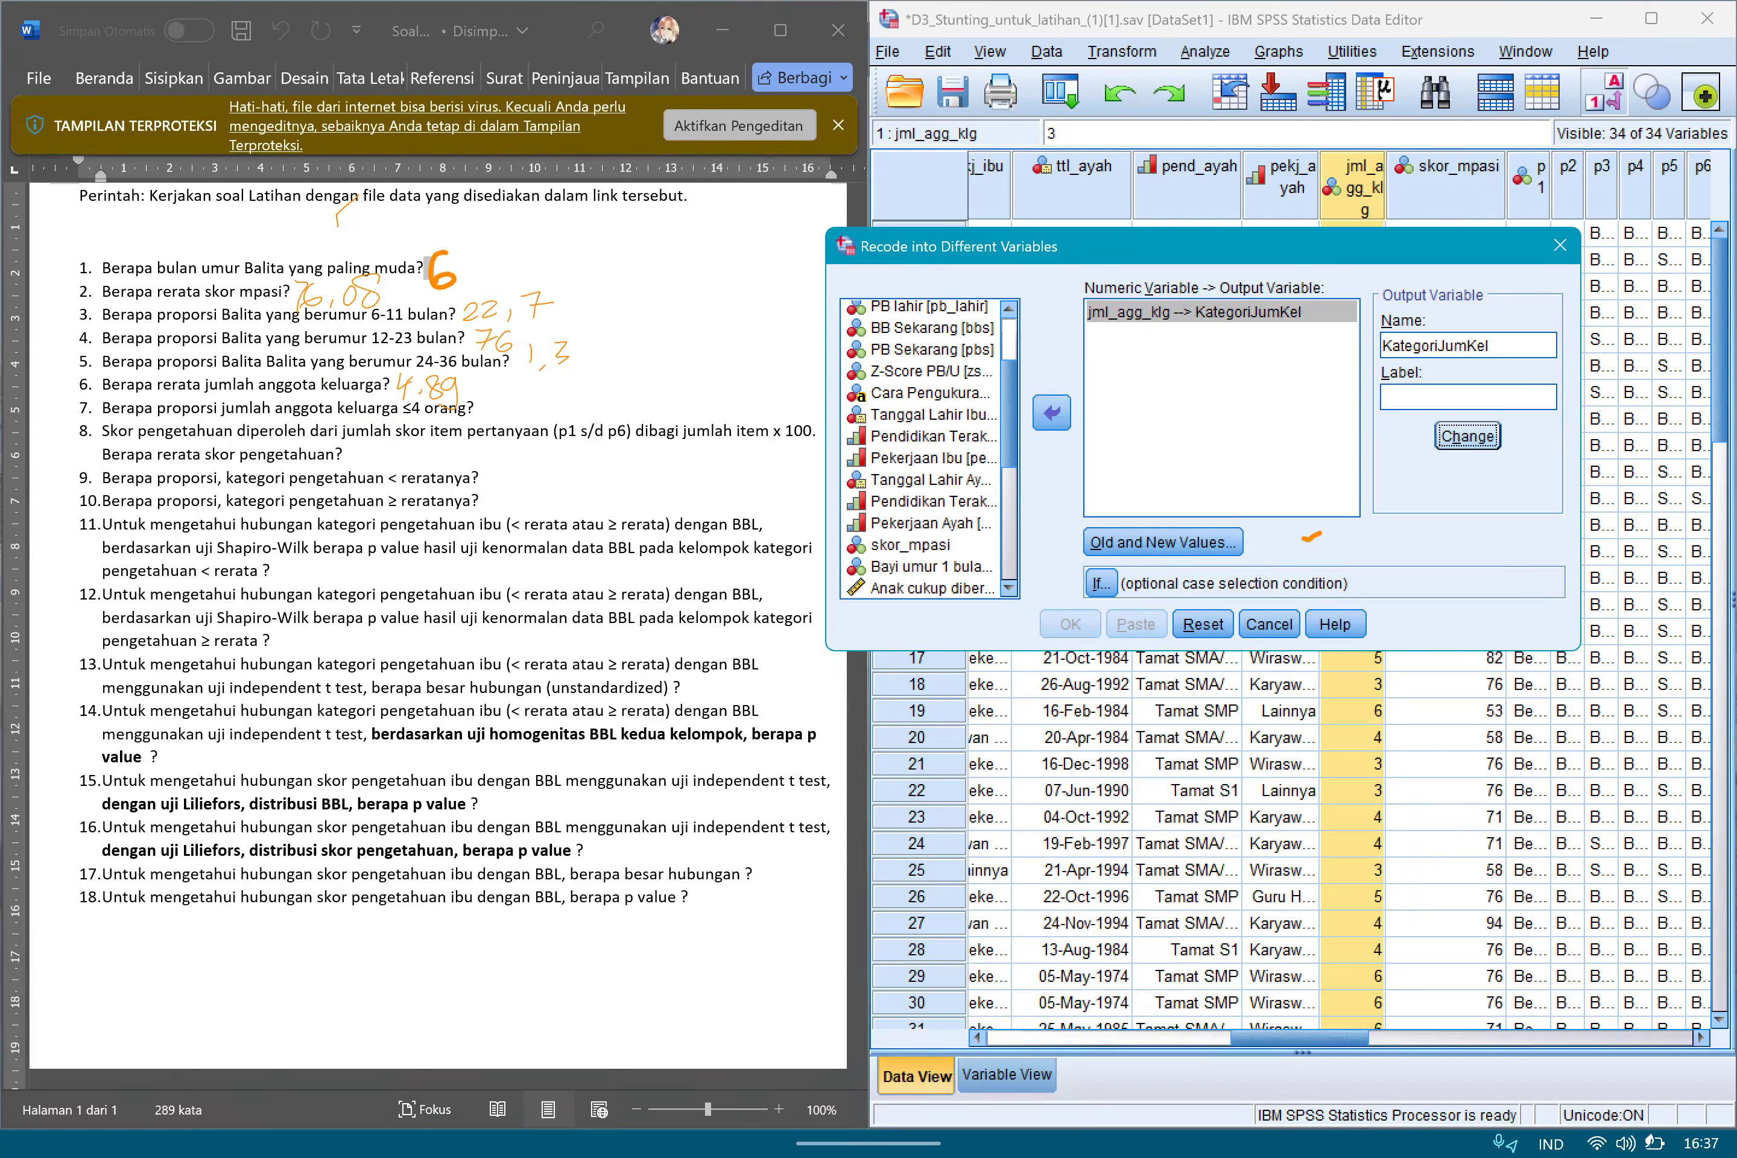
click(1163, 542)
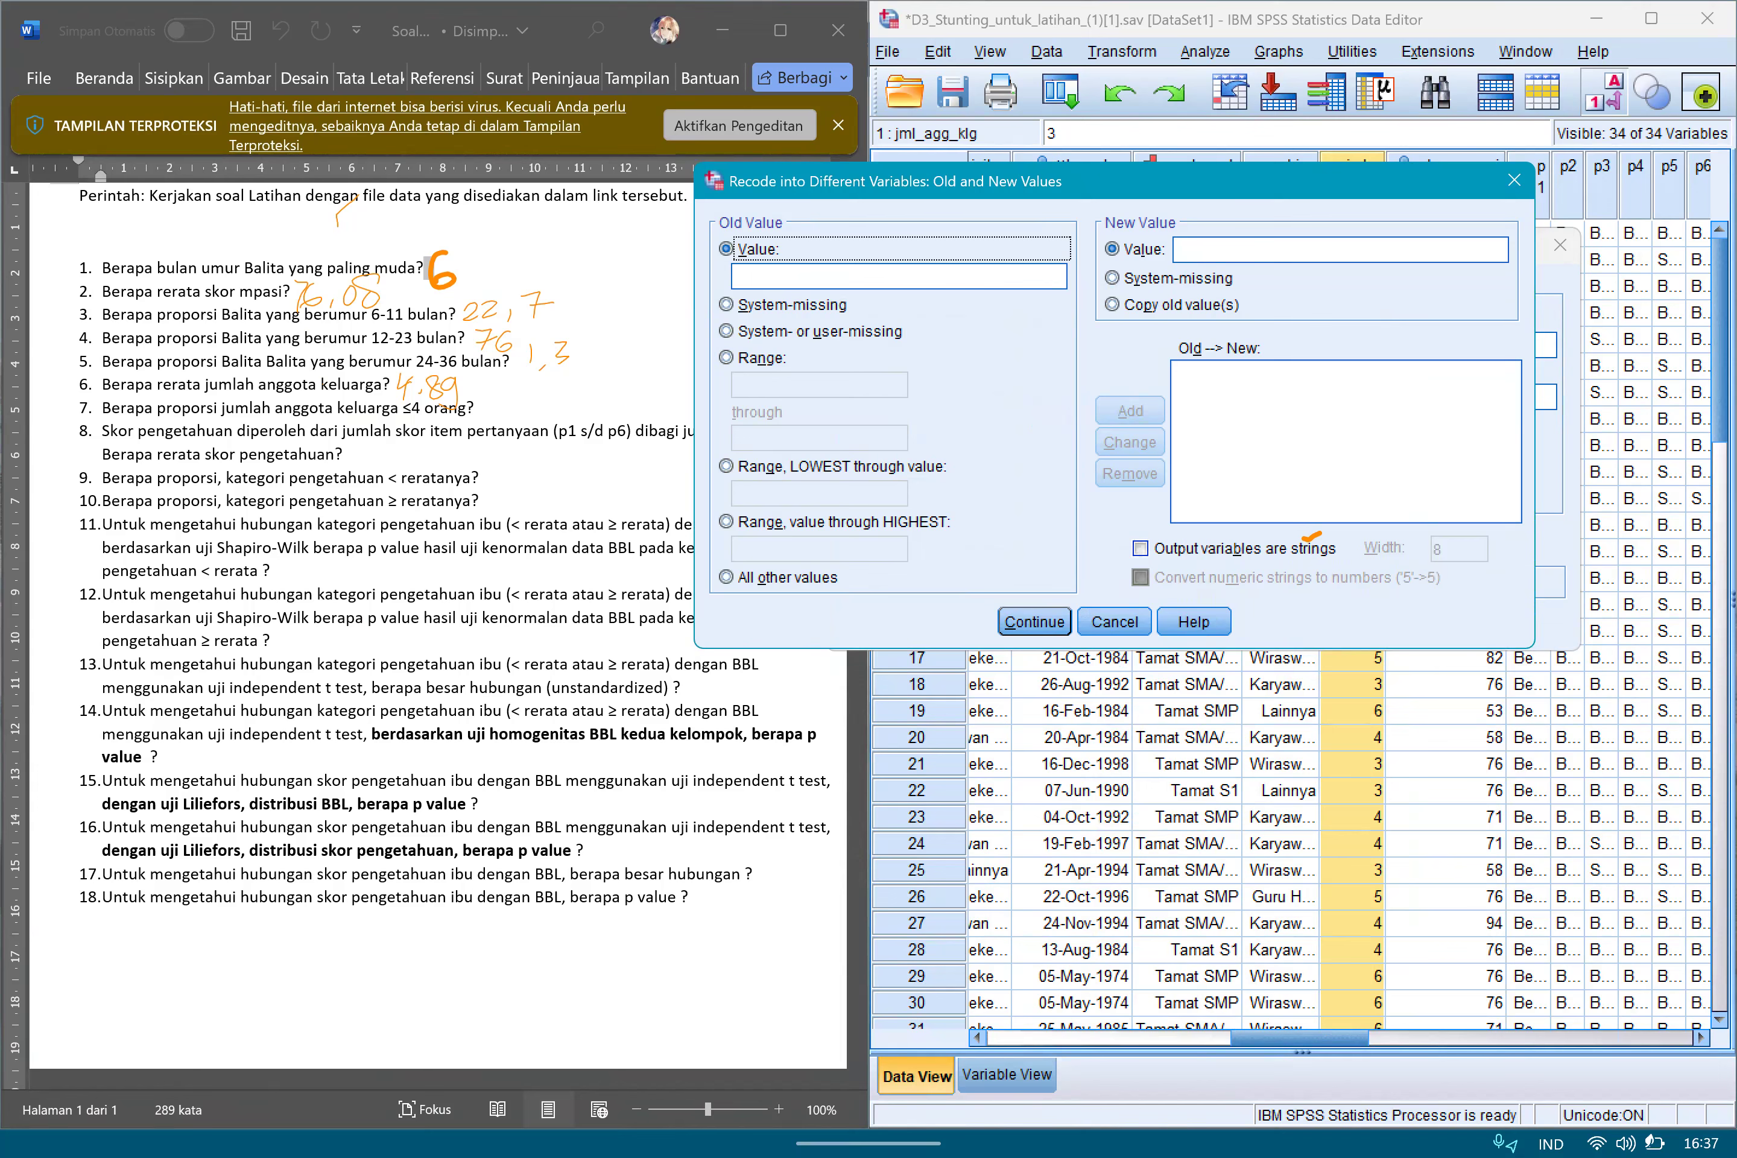
click(727, 357)
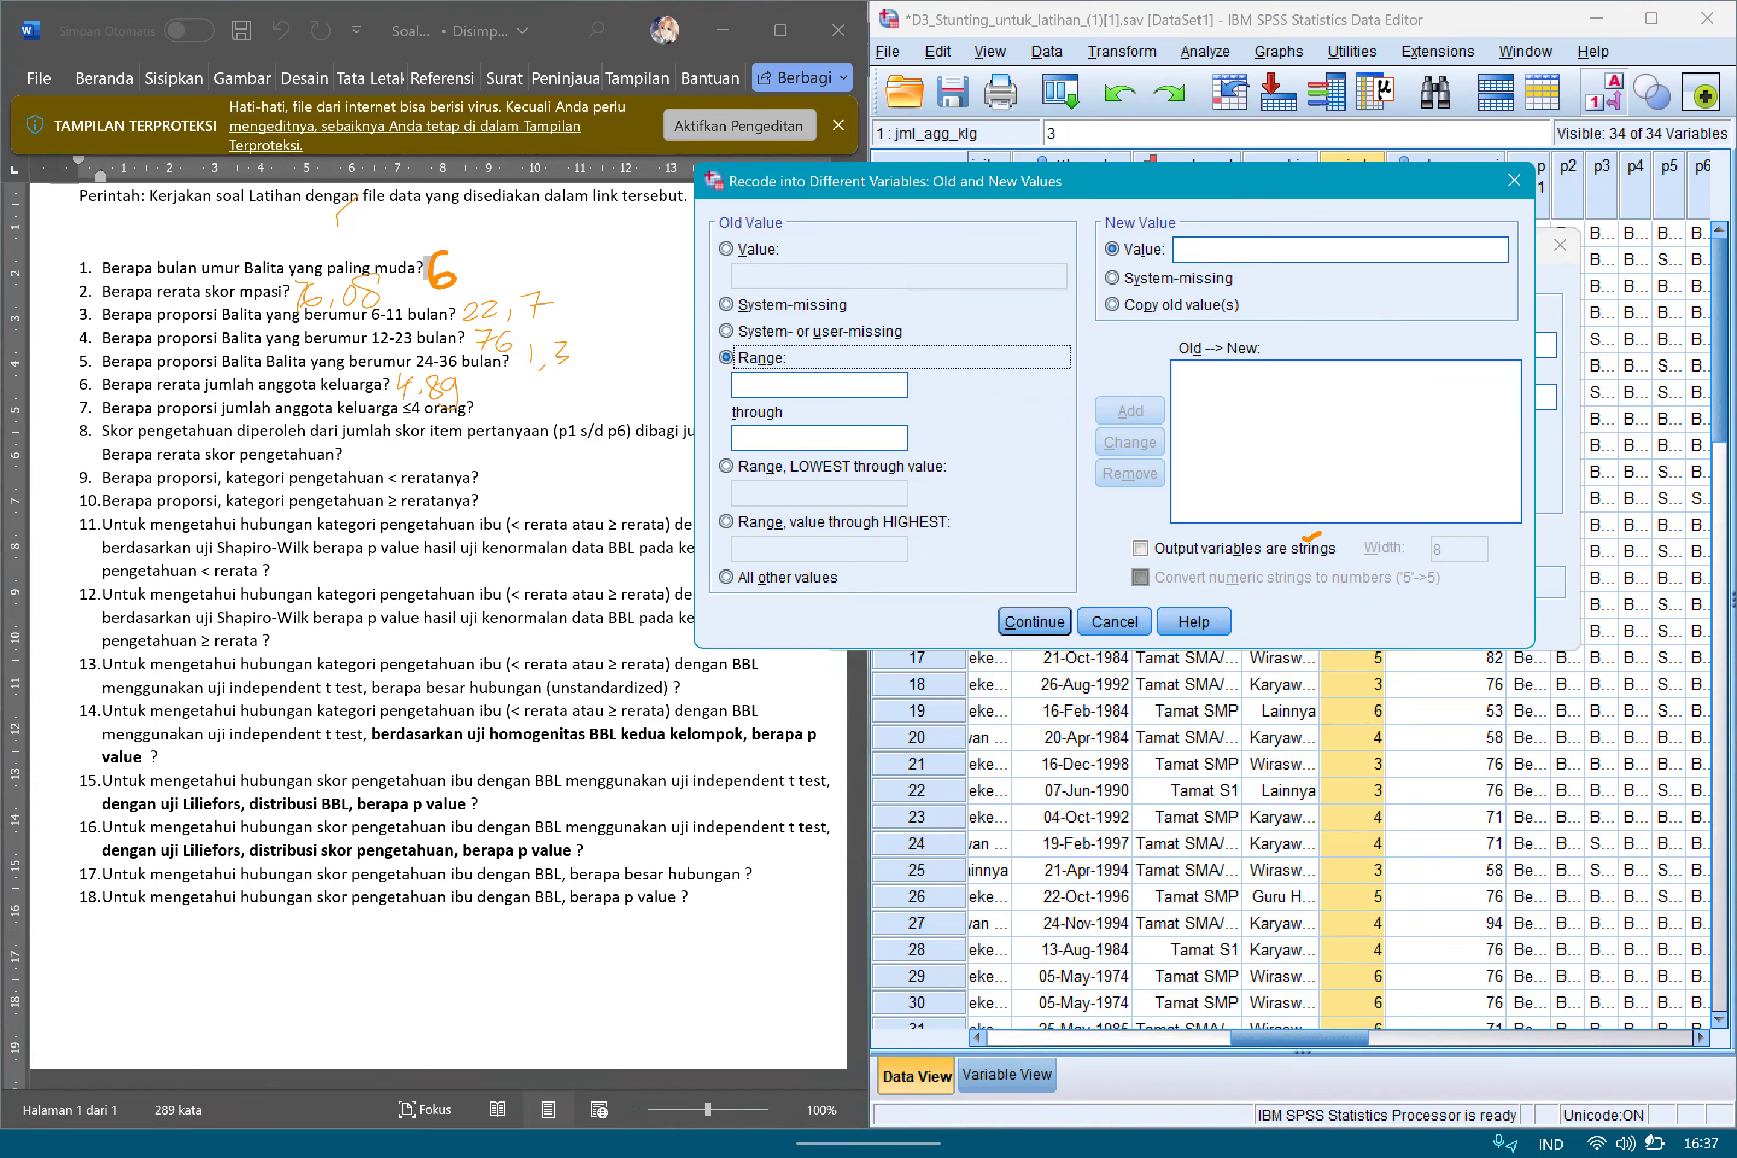
click(727, 466)
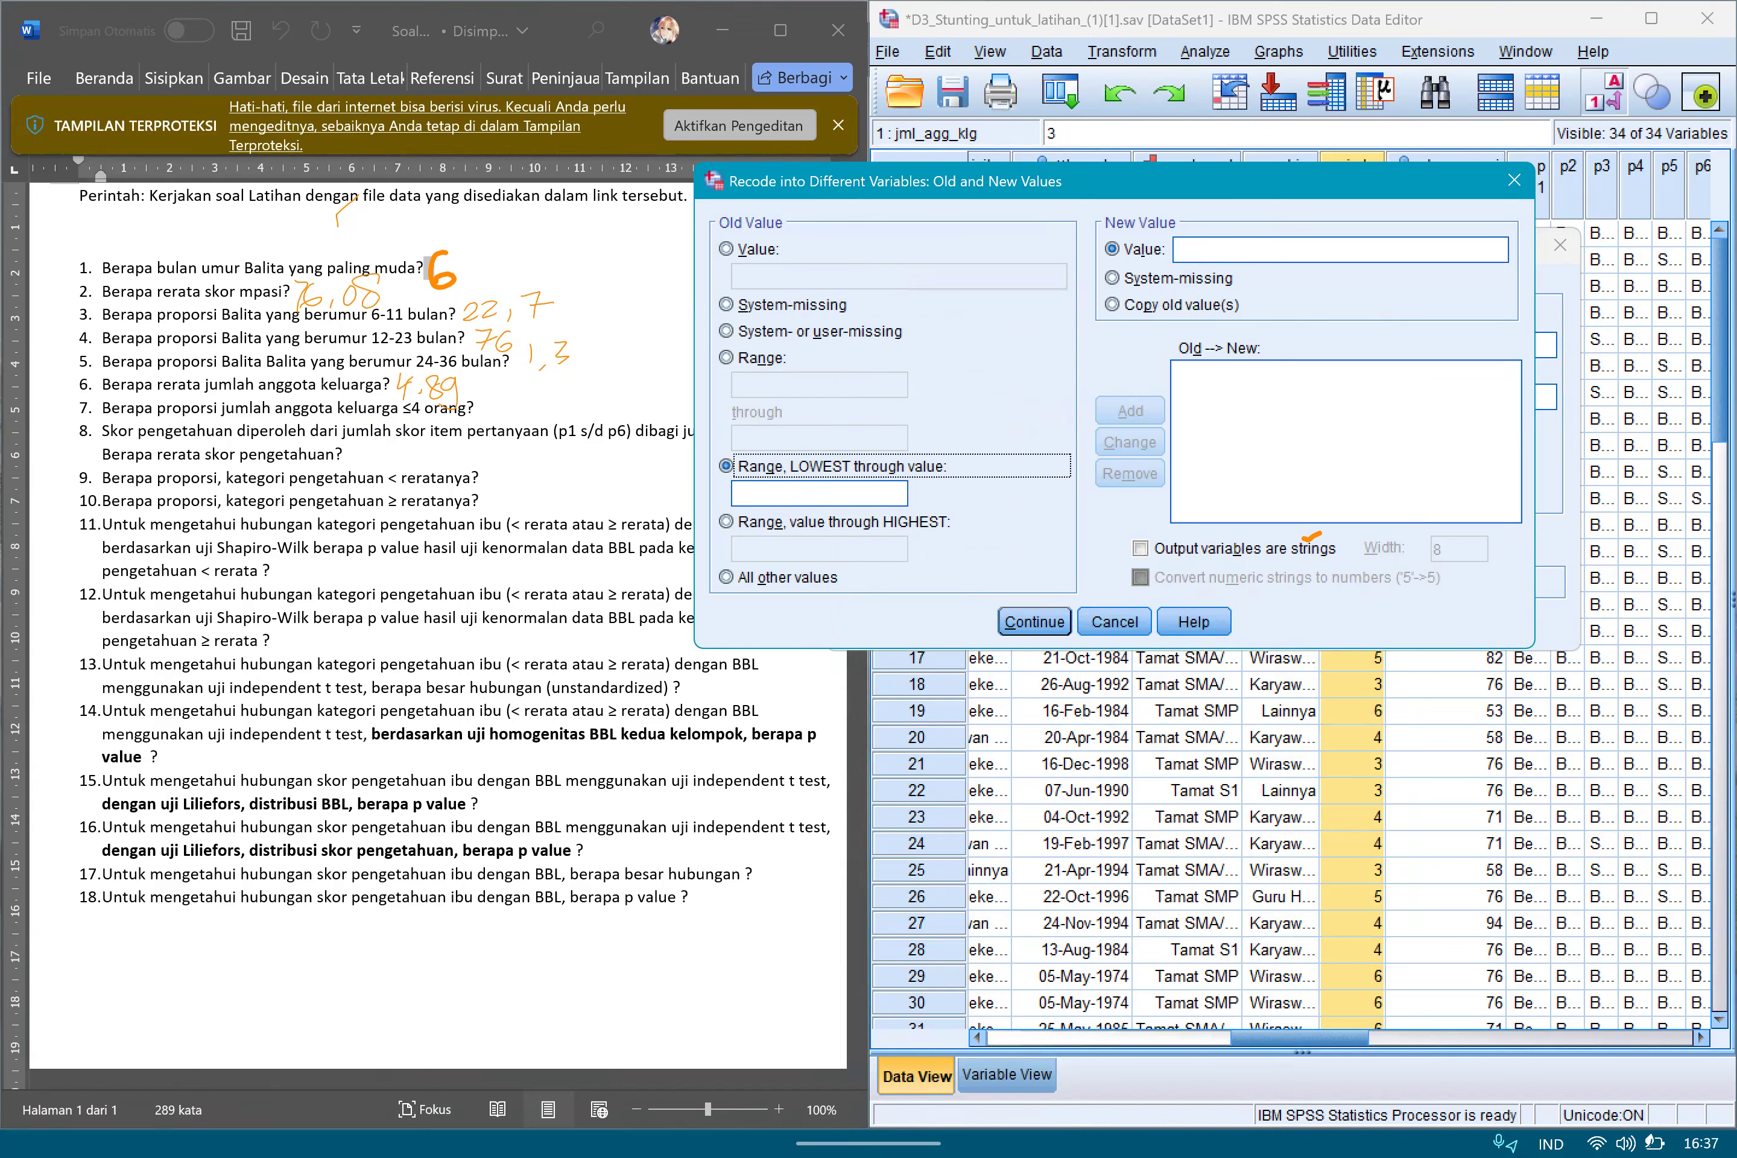
click(727, 521)
click(727, 466)
click(727, 522)
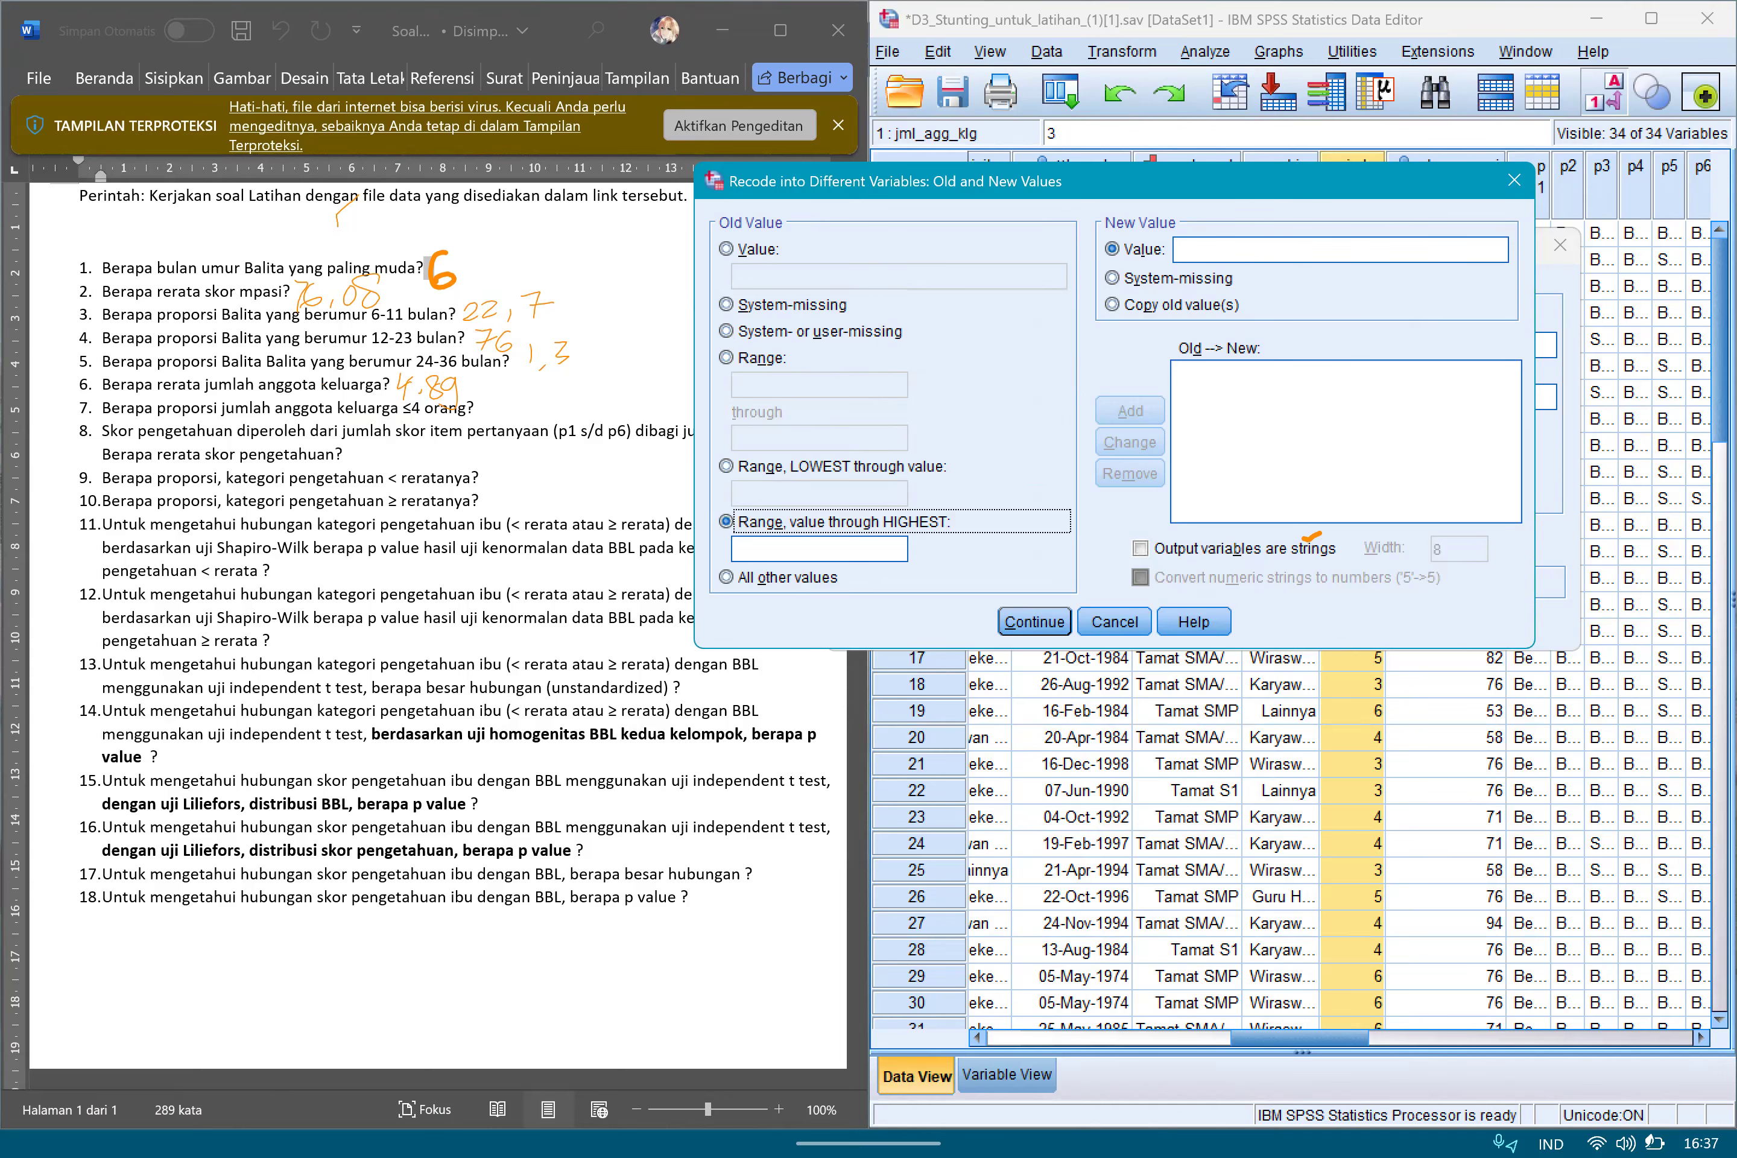
click(727, 467)
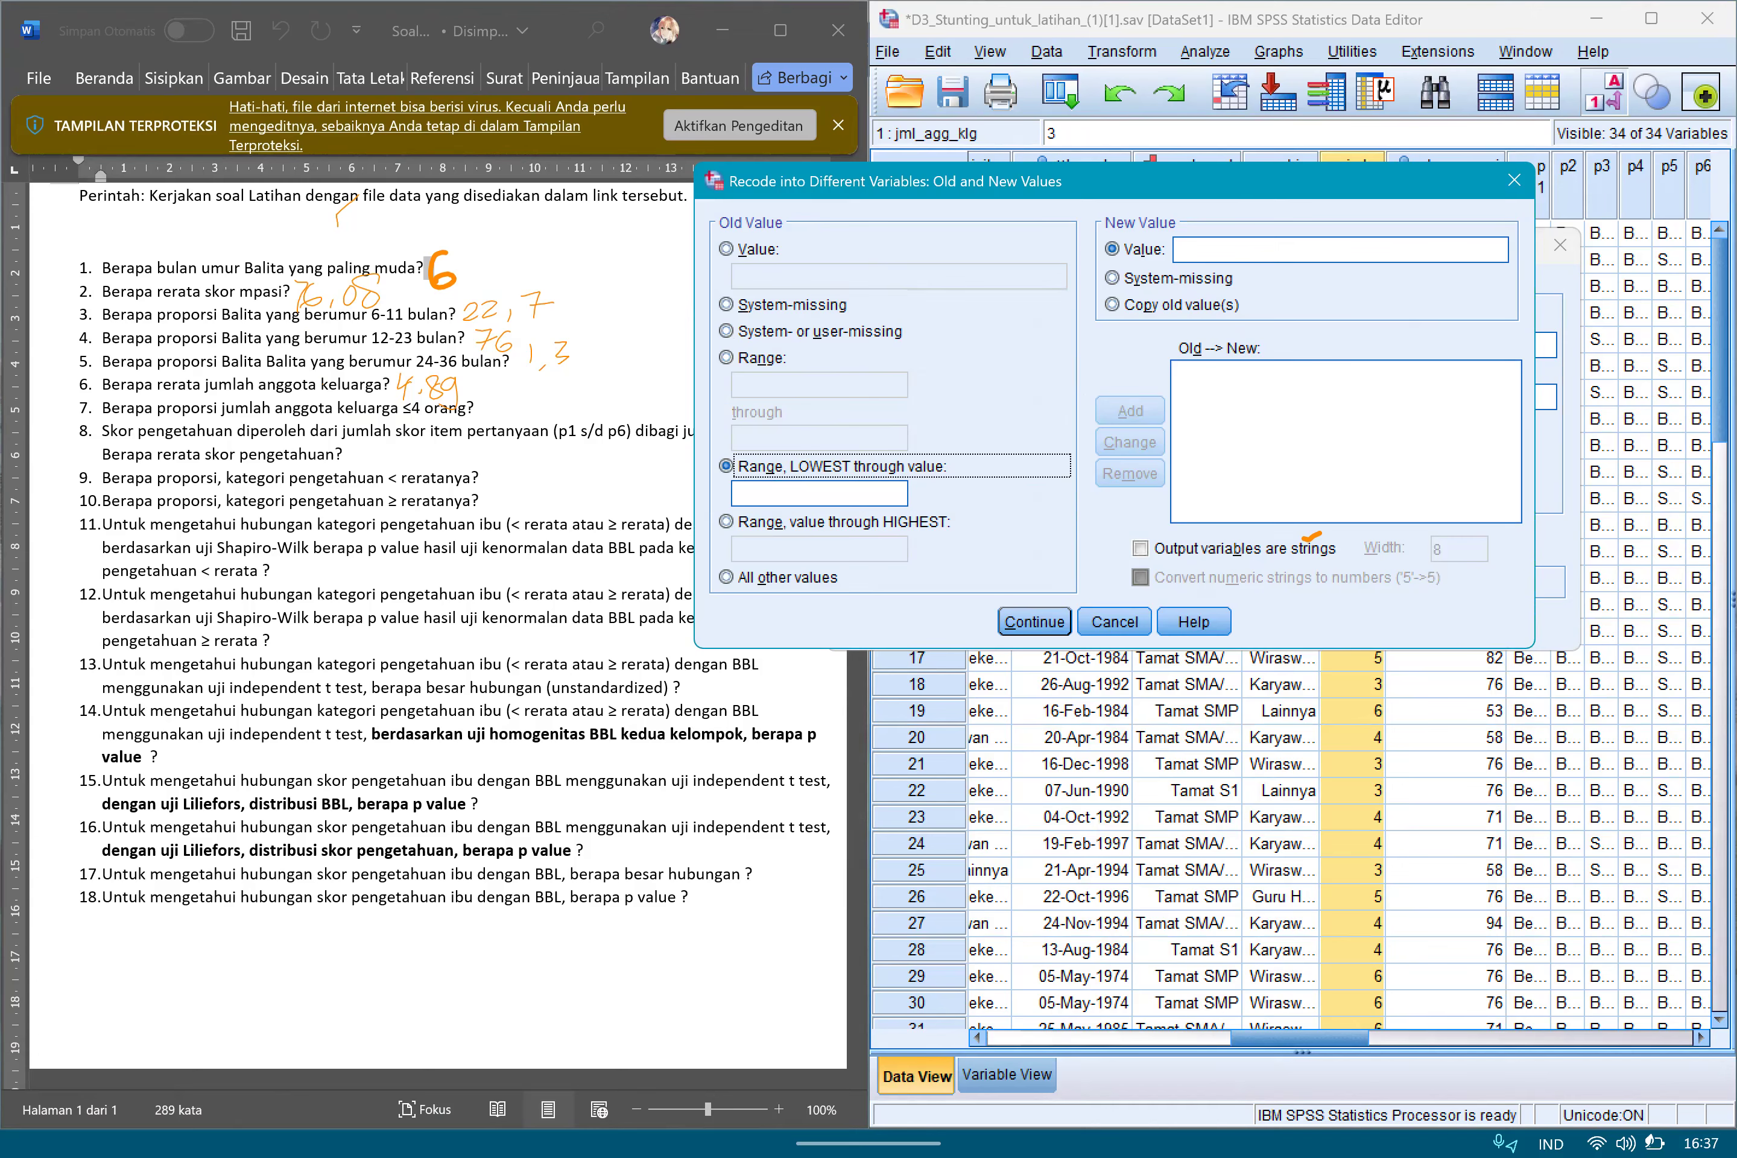
click(819, 494)
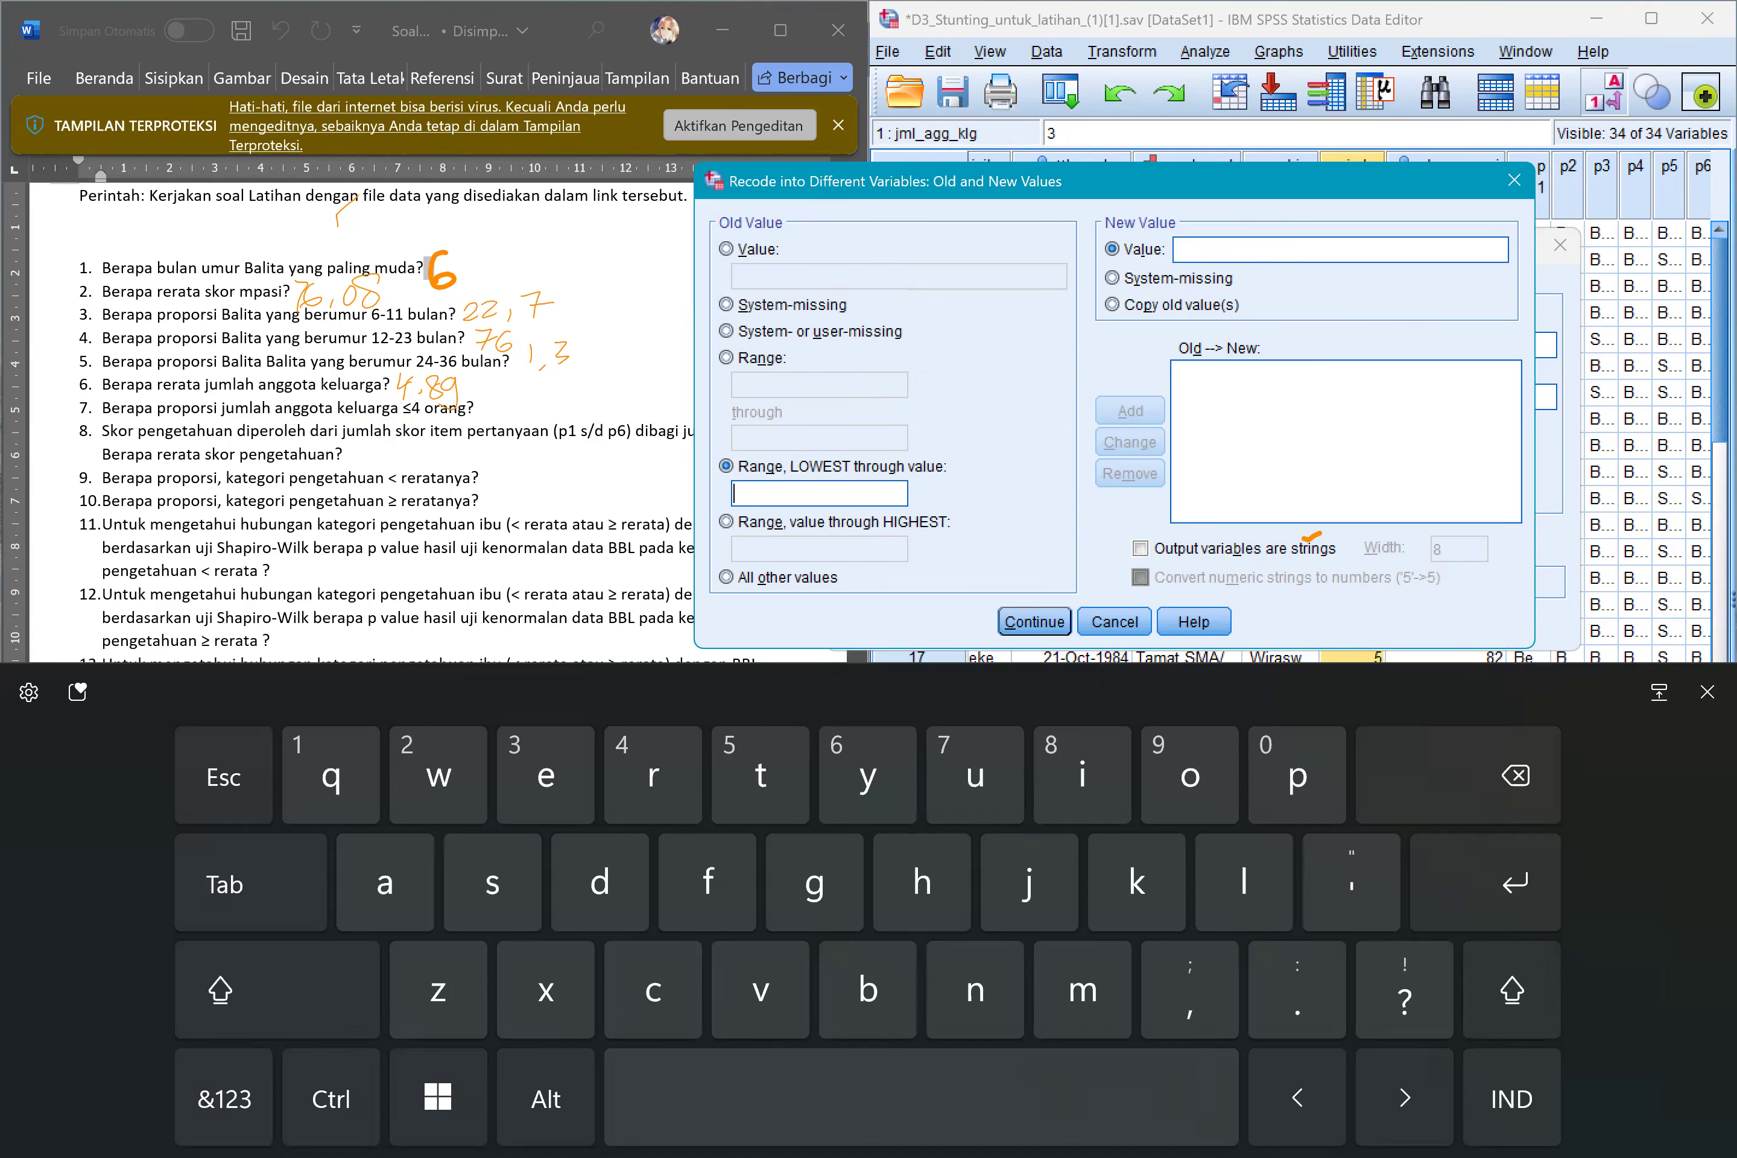
click(225, 1098)
text(4)
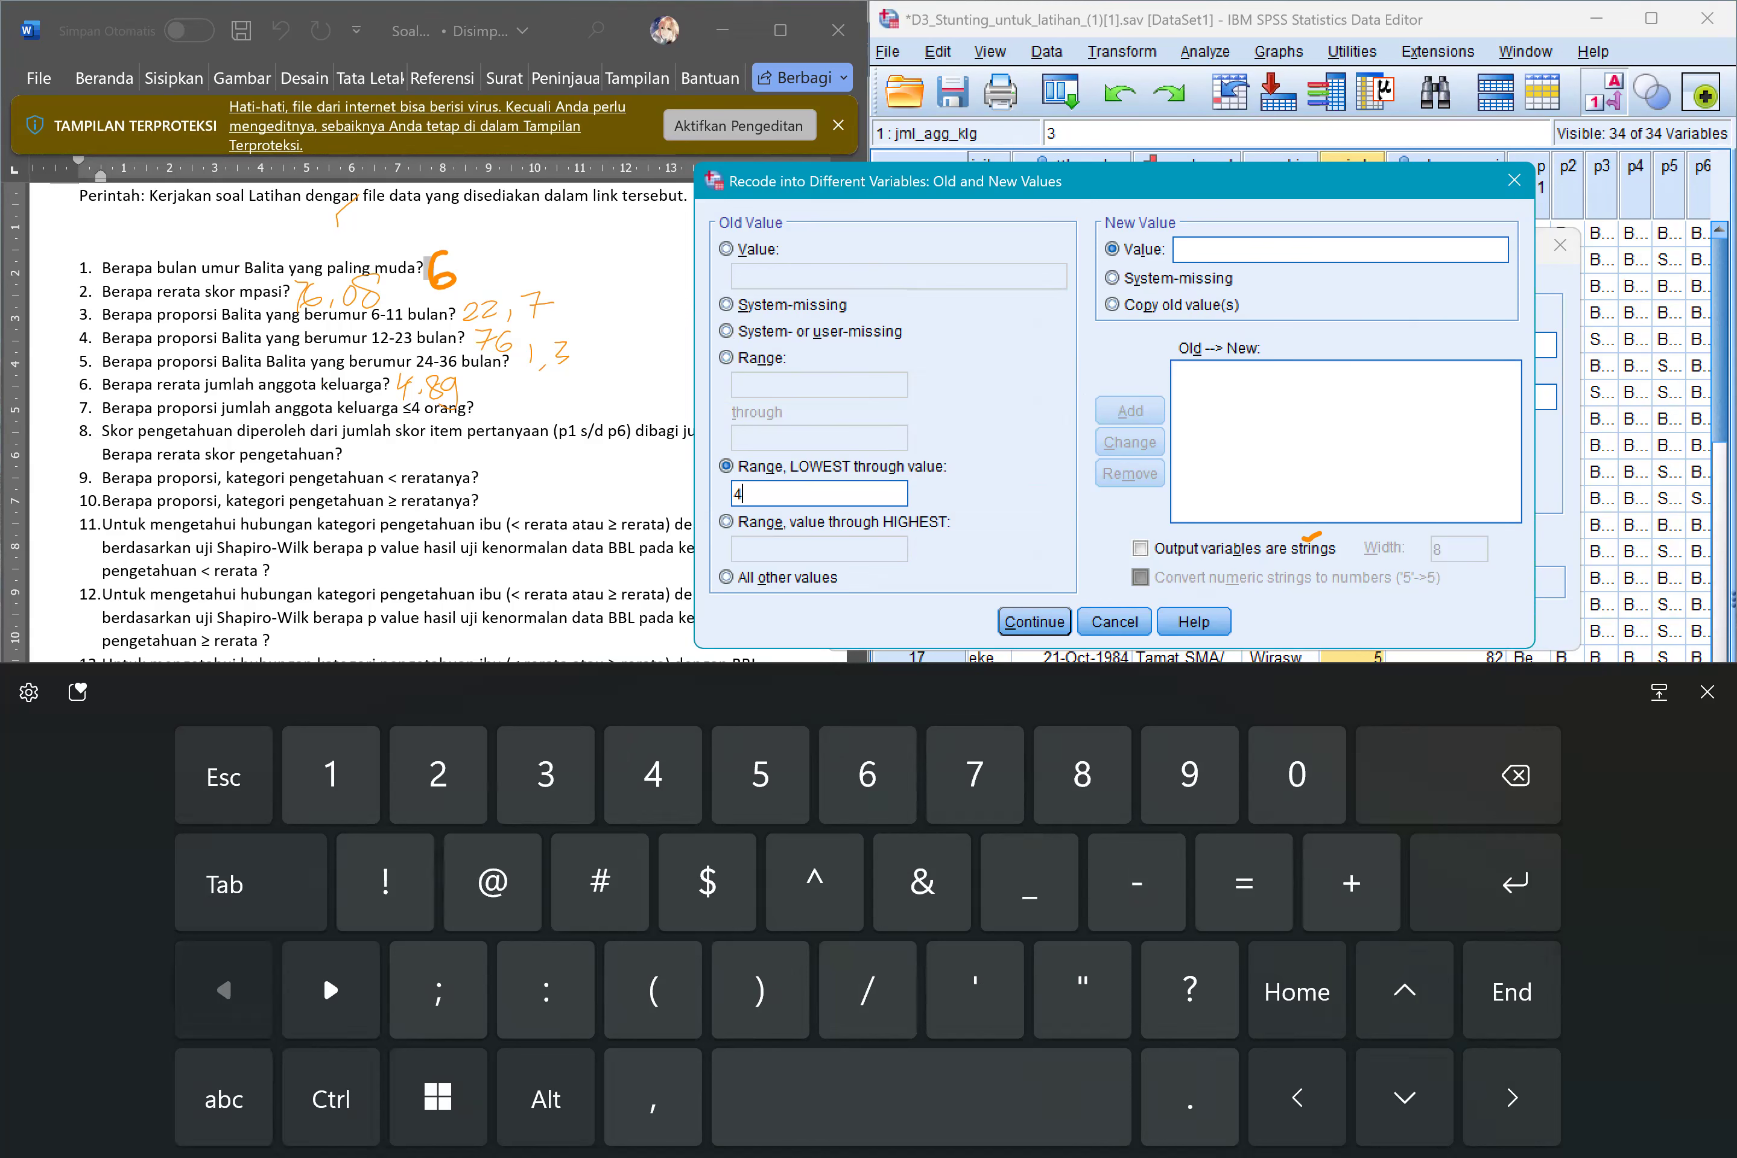
key(BackSpace)
text(3)
key(BackSpace)
text(4)
click(726, 522)
click(224, 1099)
Add a recode rule mapping the range from lowest through 4 to the new value 1.
click(725, 466)
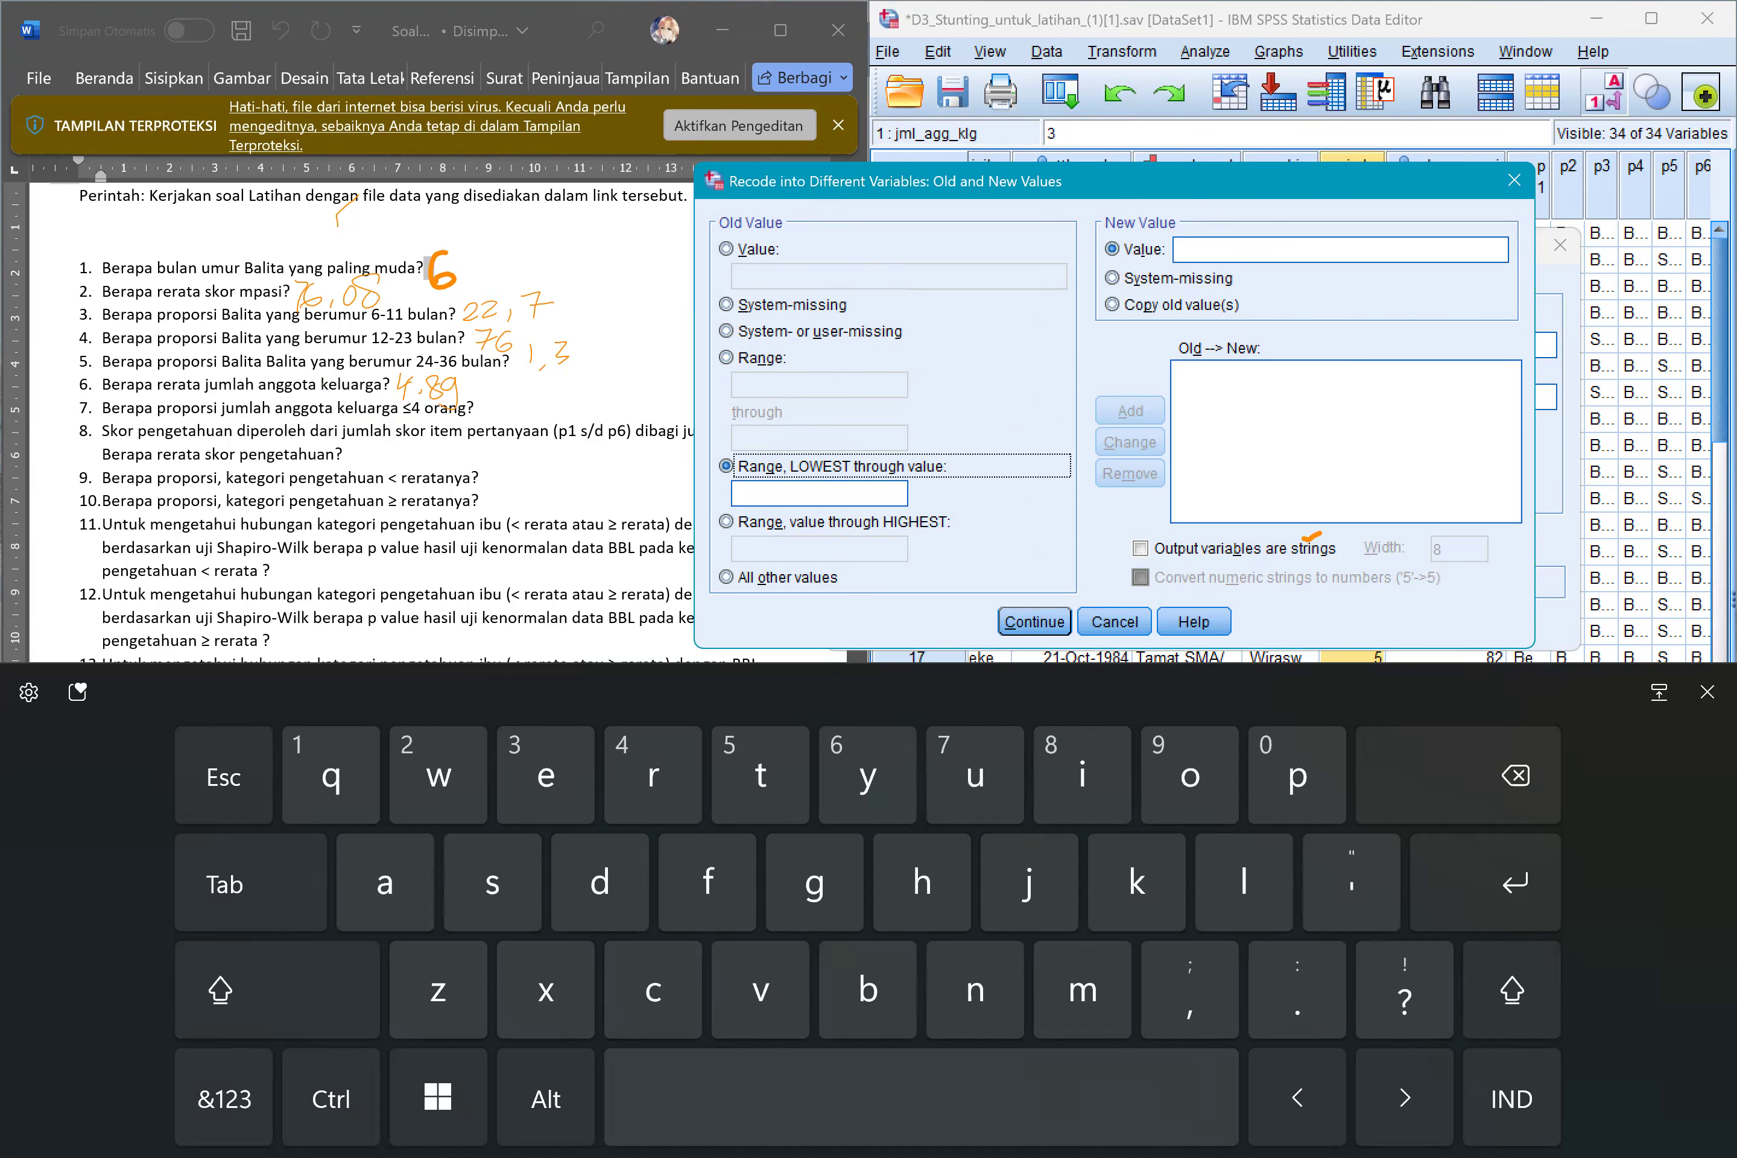
click(224, 1099)
text(4)
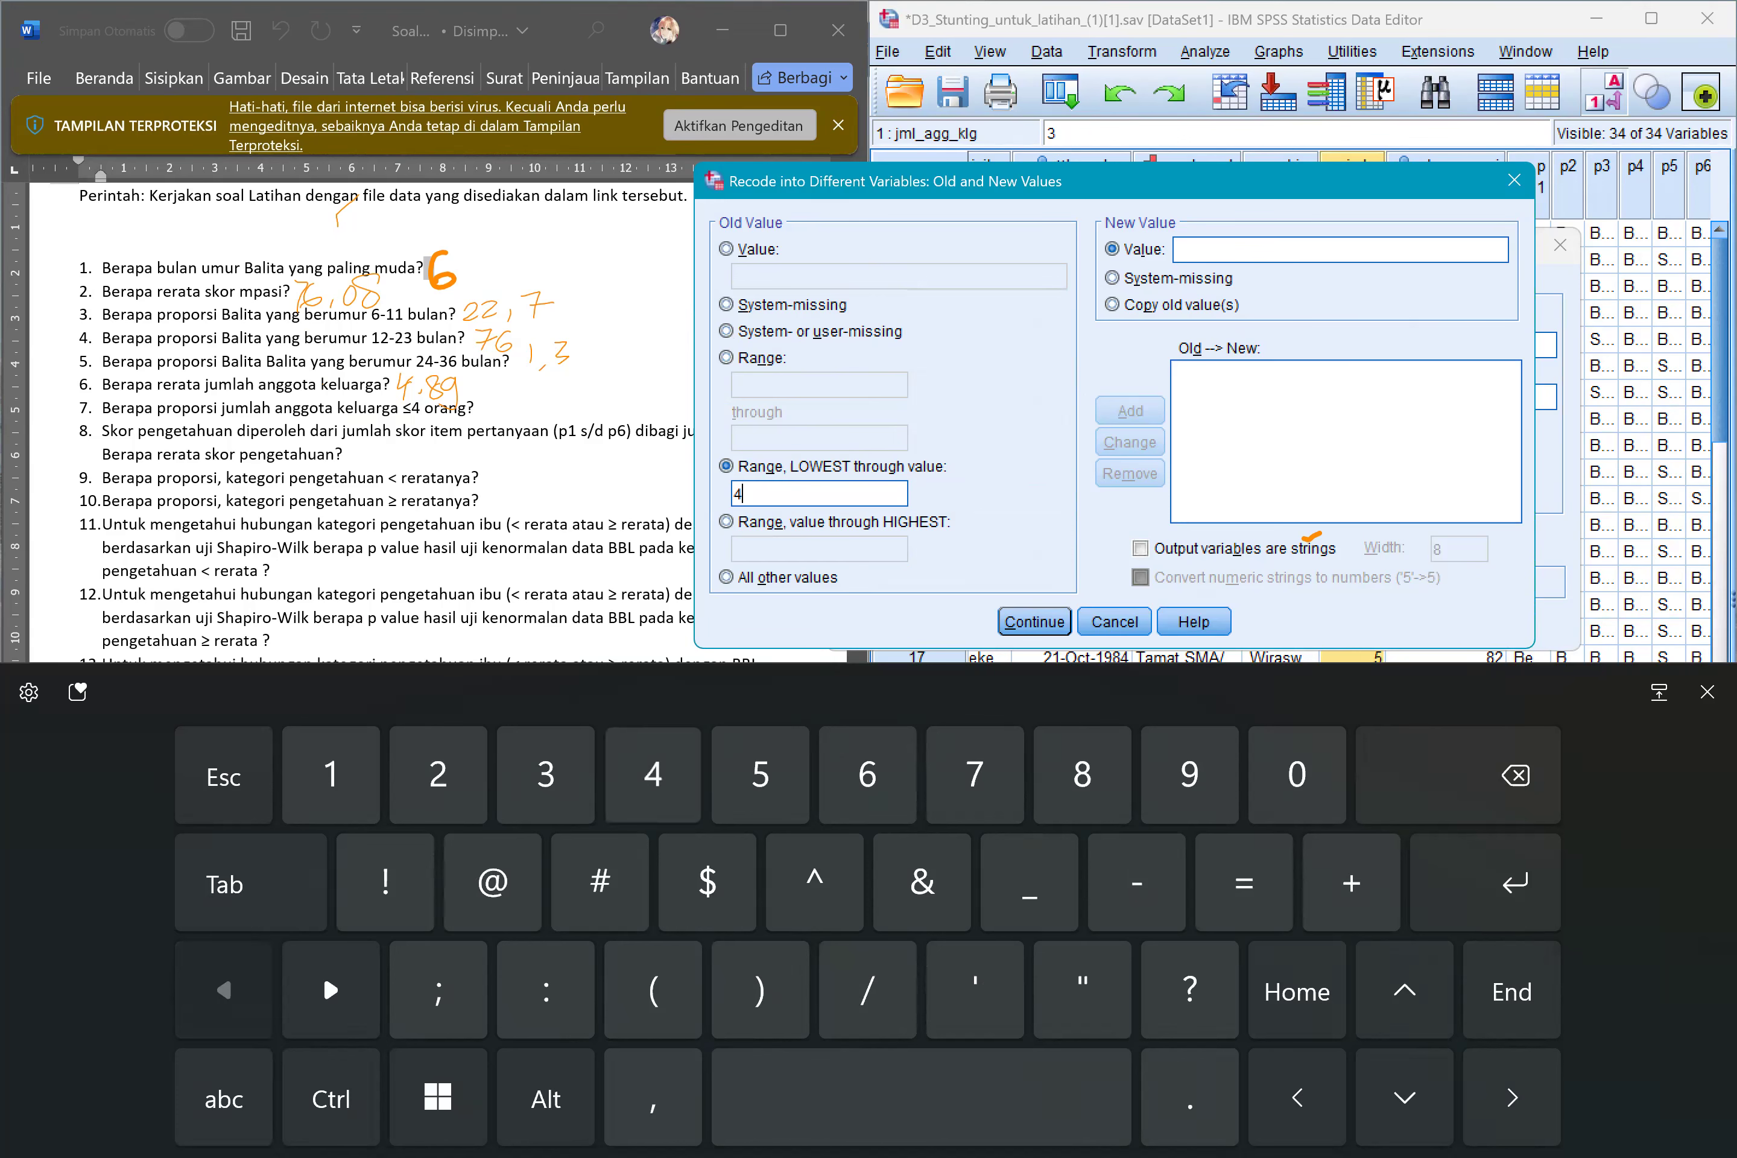
click(224, 1098)
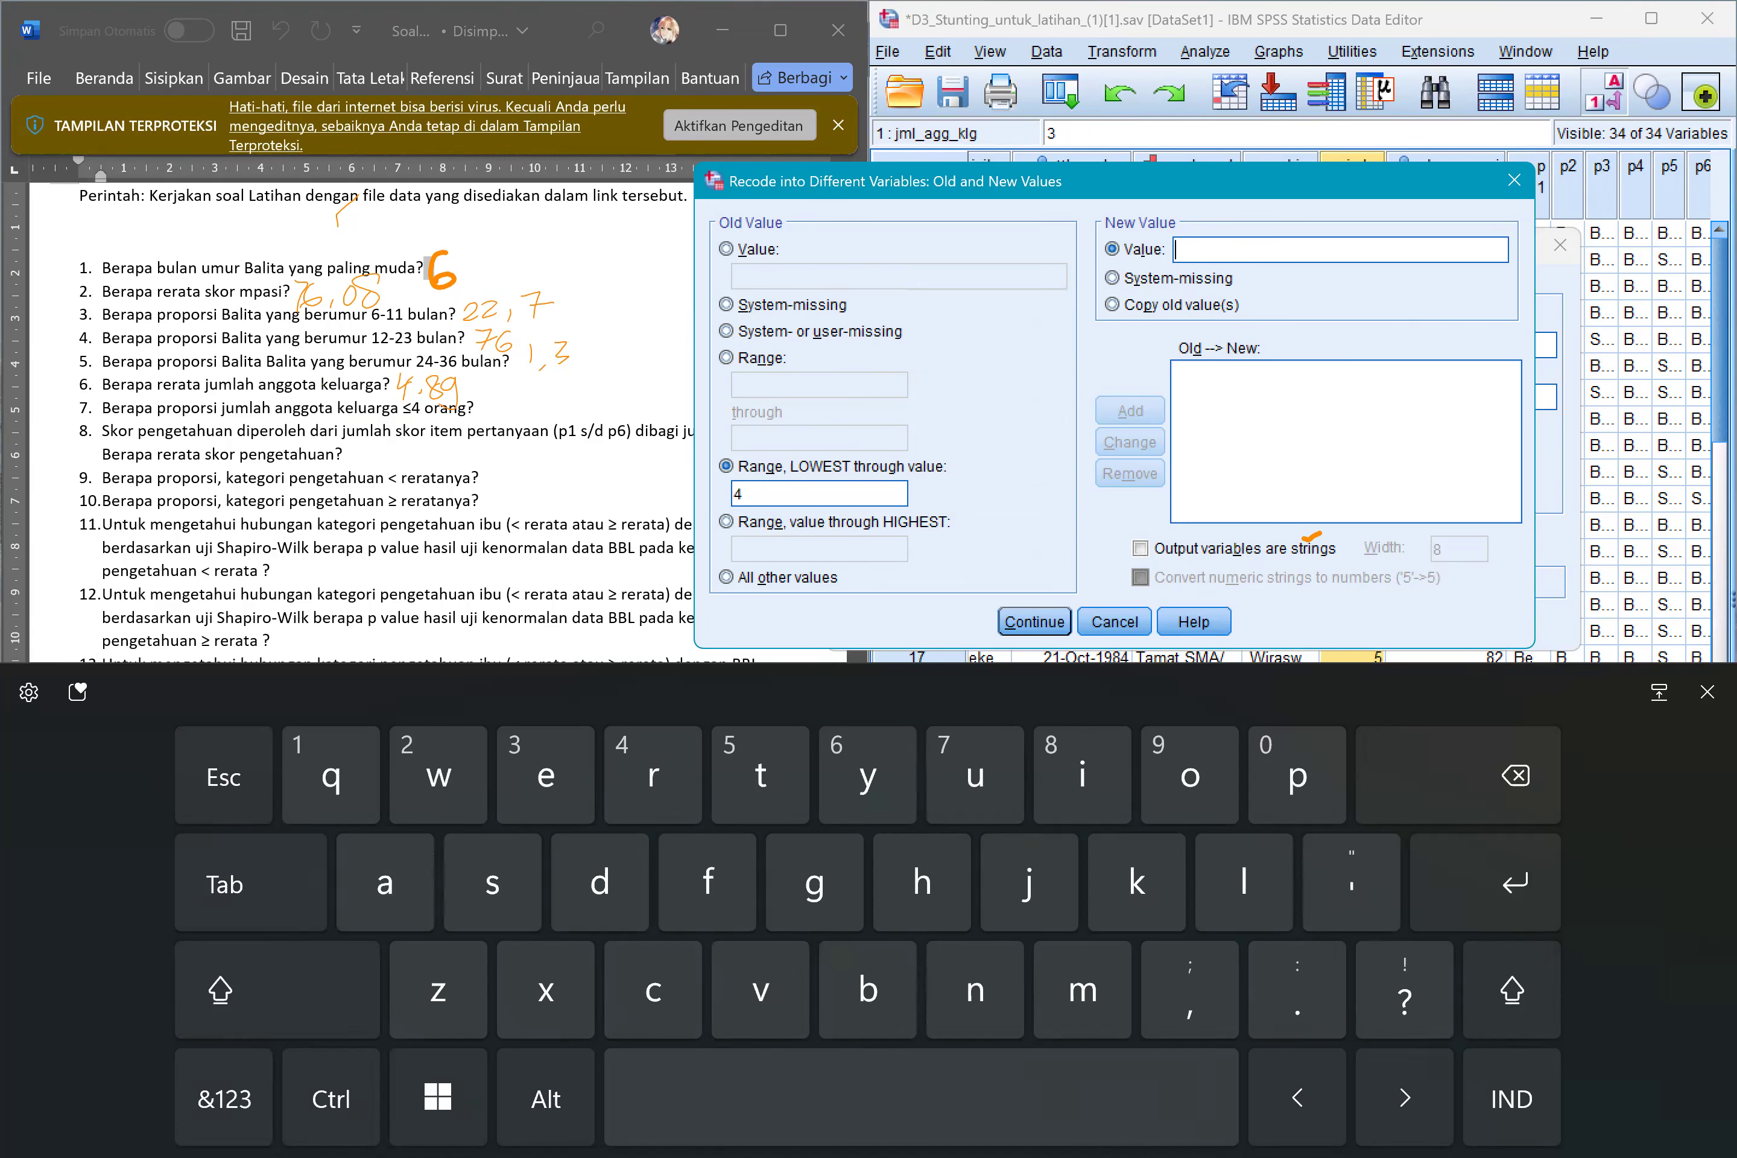
click(224, 1099)
text(1)
click(1131, 411)
Add a rule mapping 5 through highest to the new value 2, and run the recode.
click(727, 522)
click(819, 549)
click(224, 1099)
text(5)
click(1341, 250)
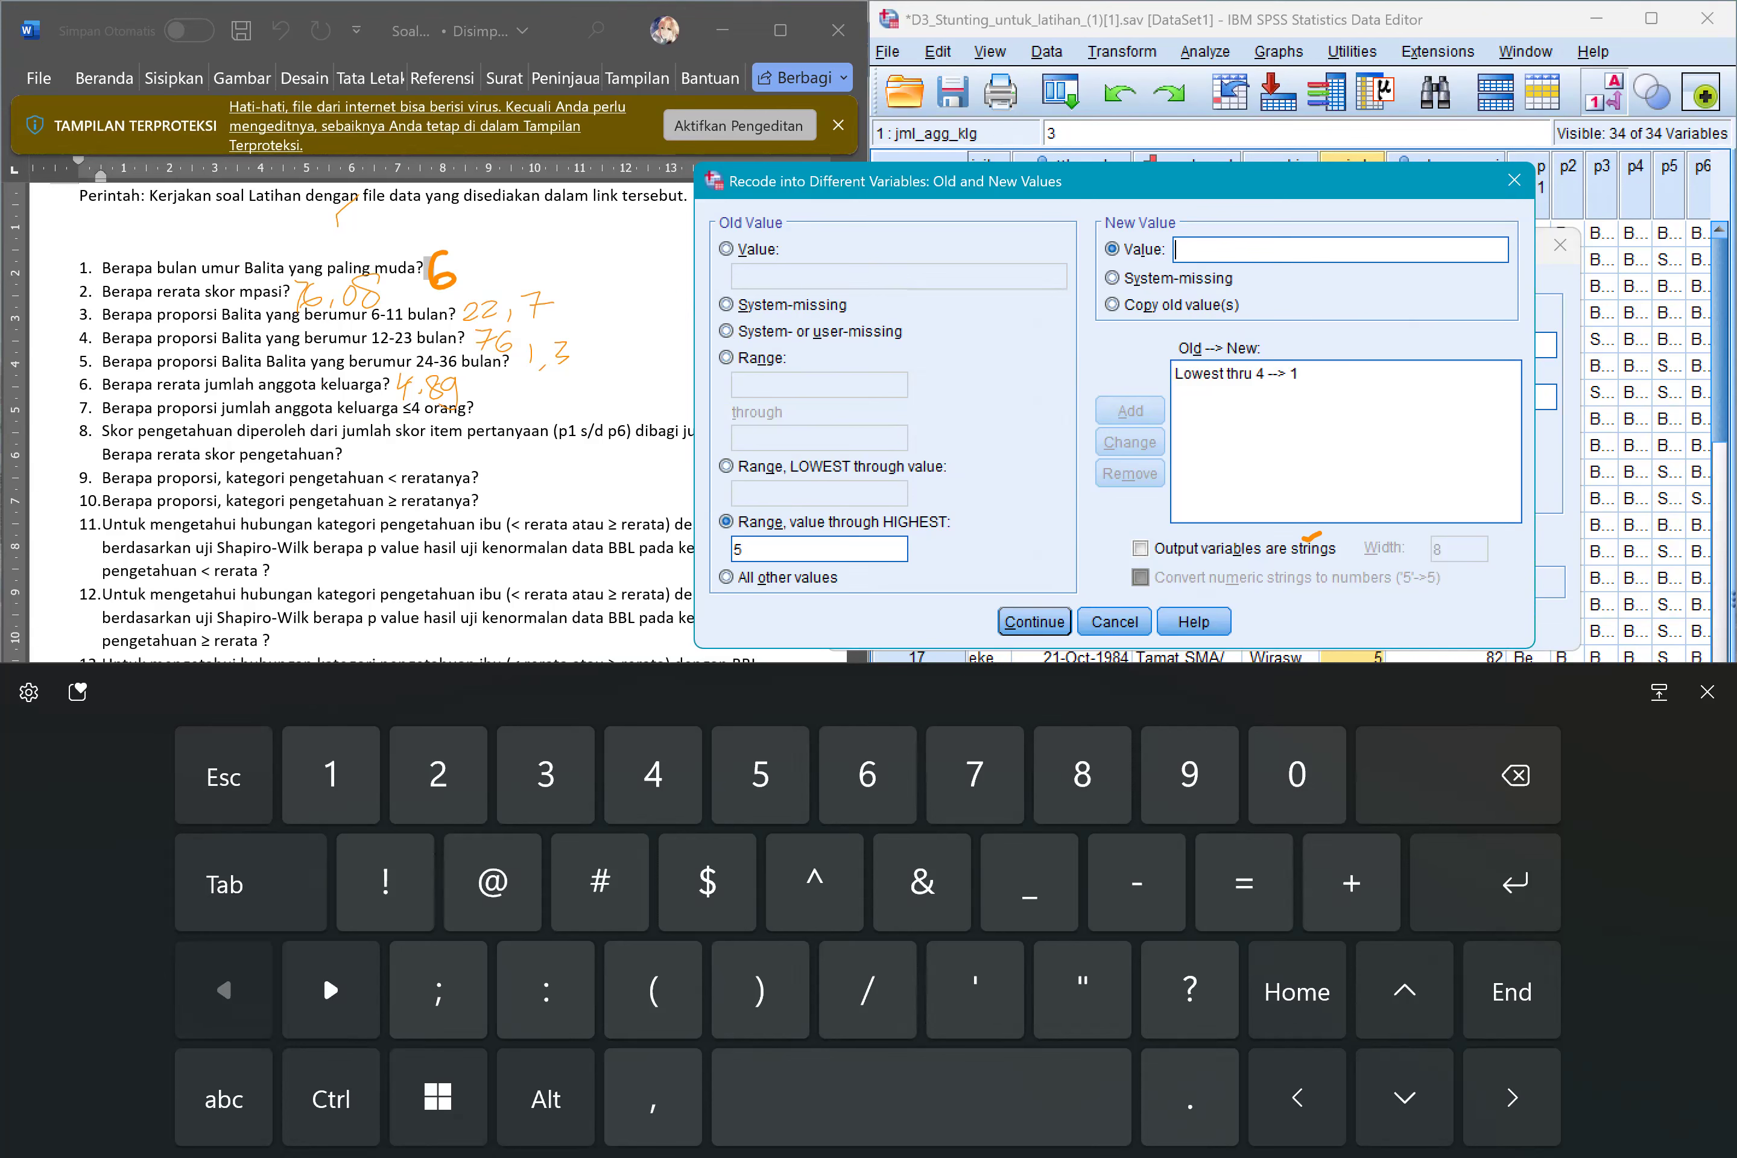
text(2)
click(1130, 411)
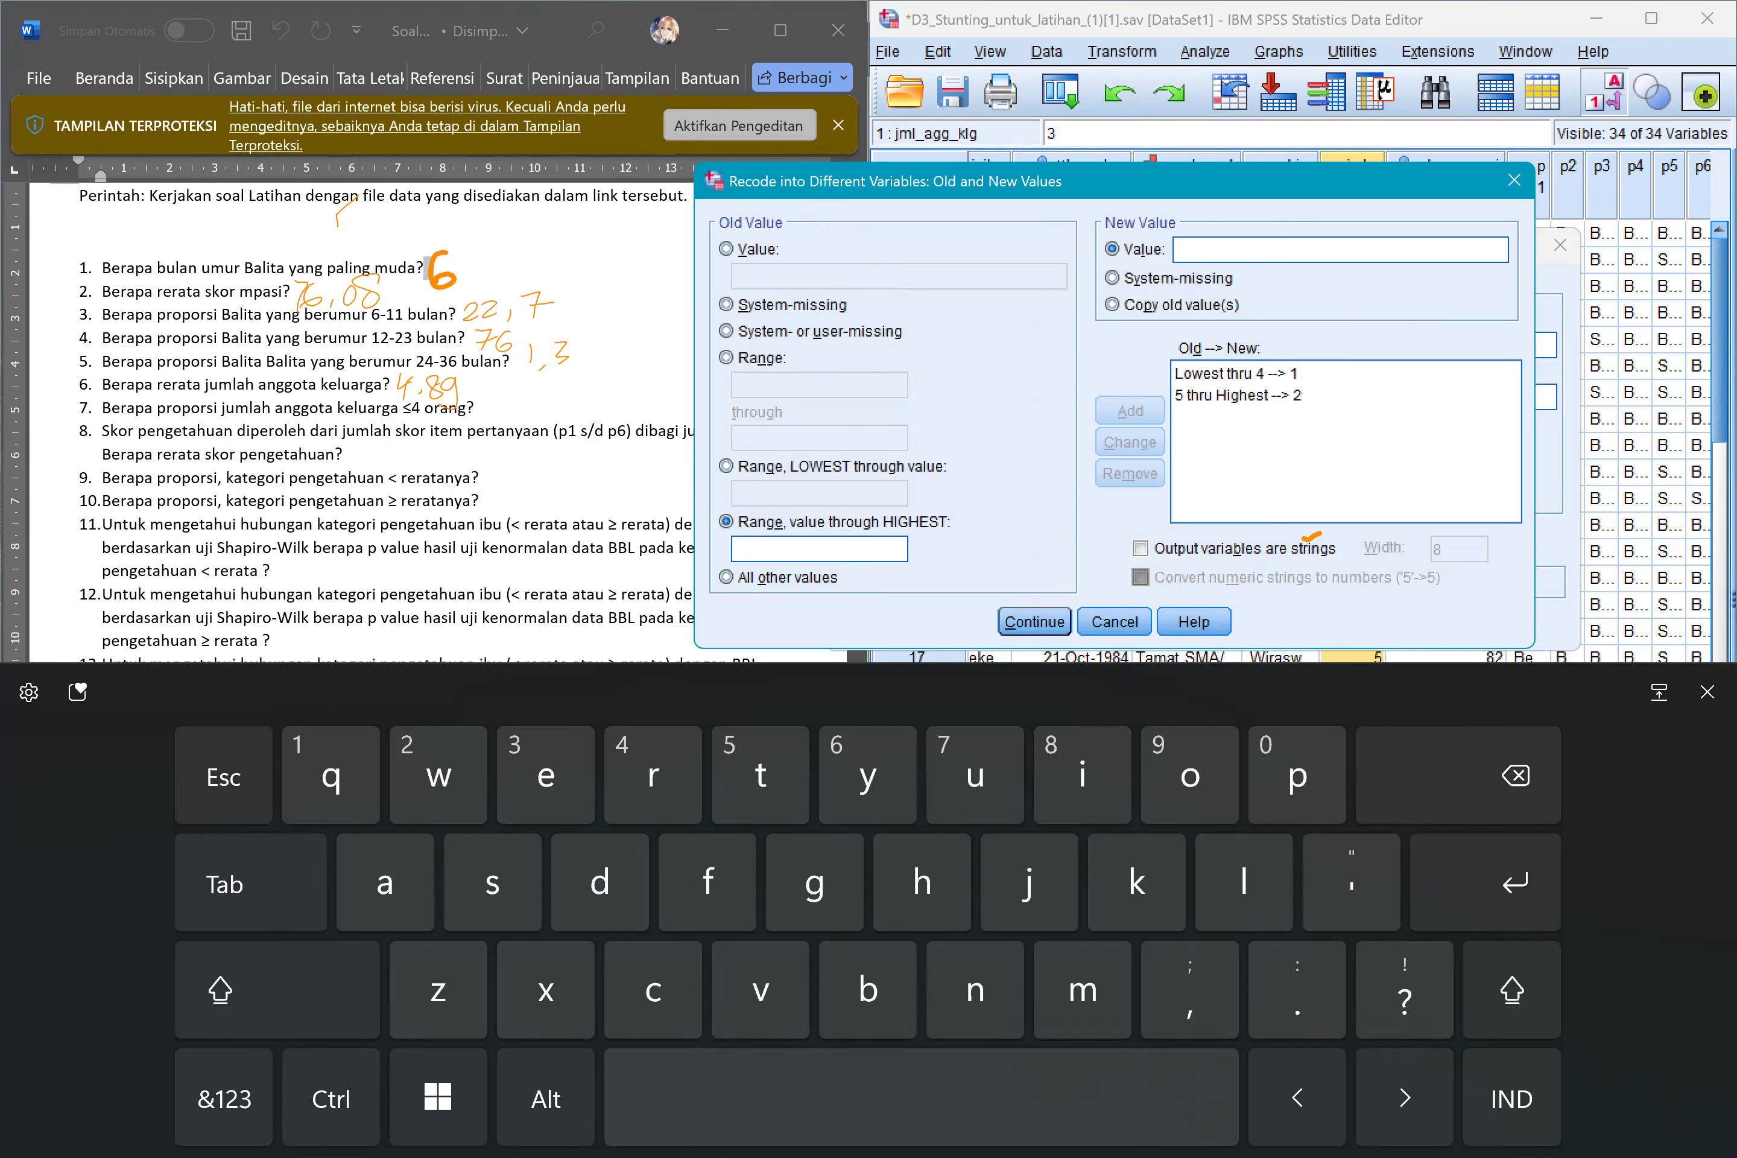
click(1035, 622)
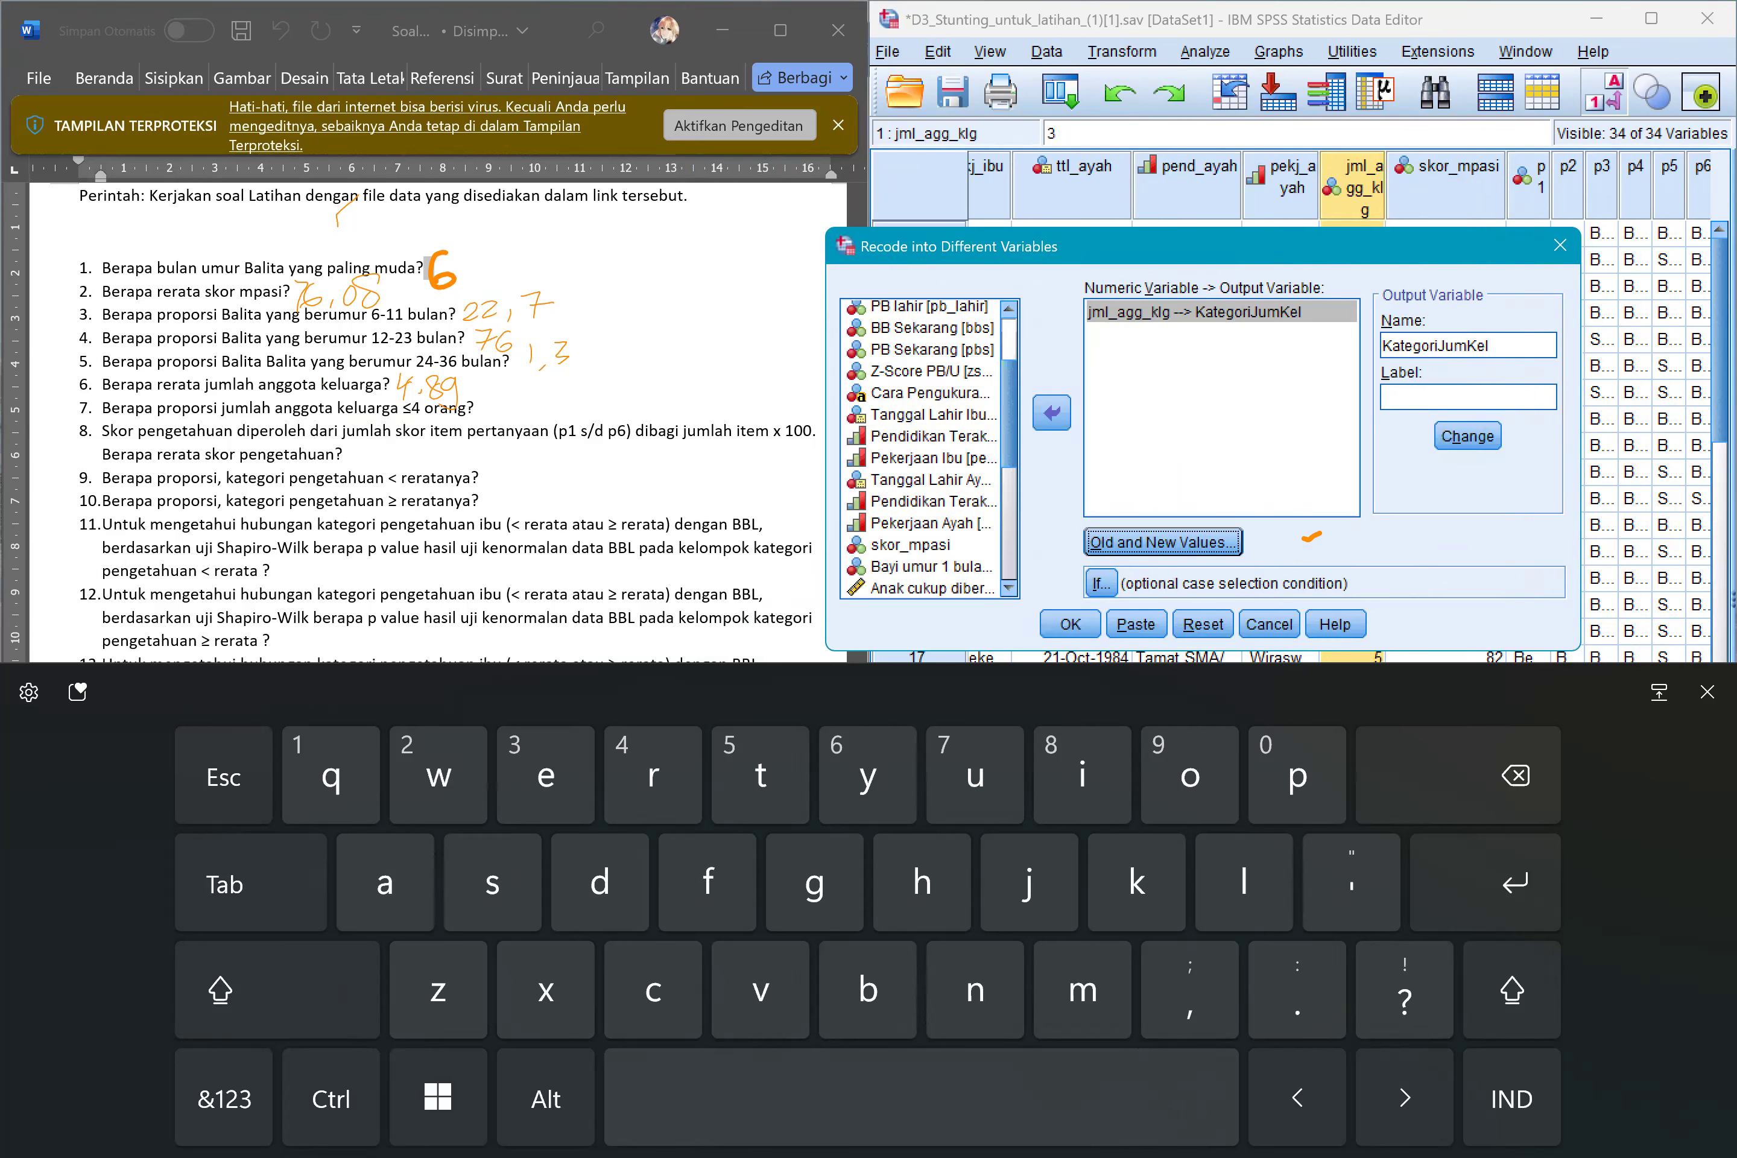
click(1071, 624)
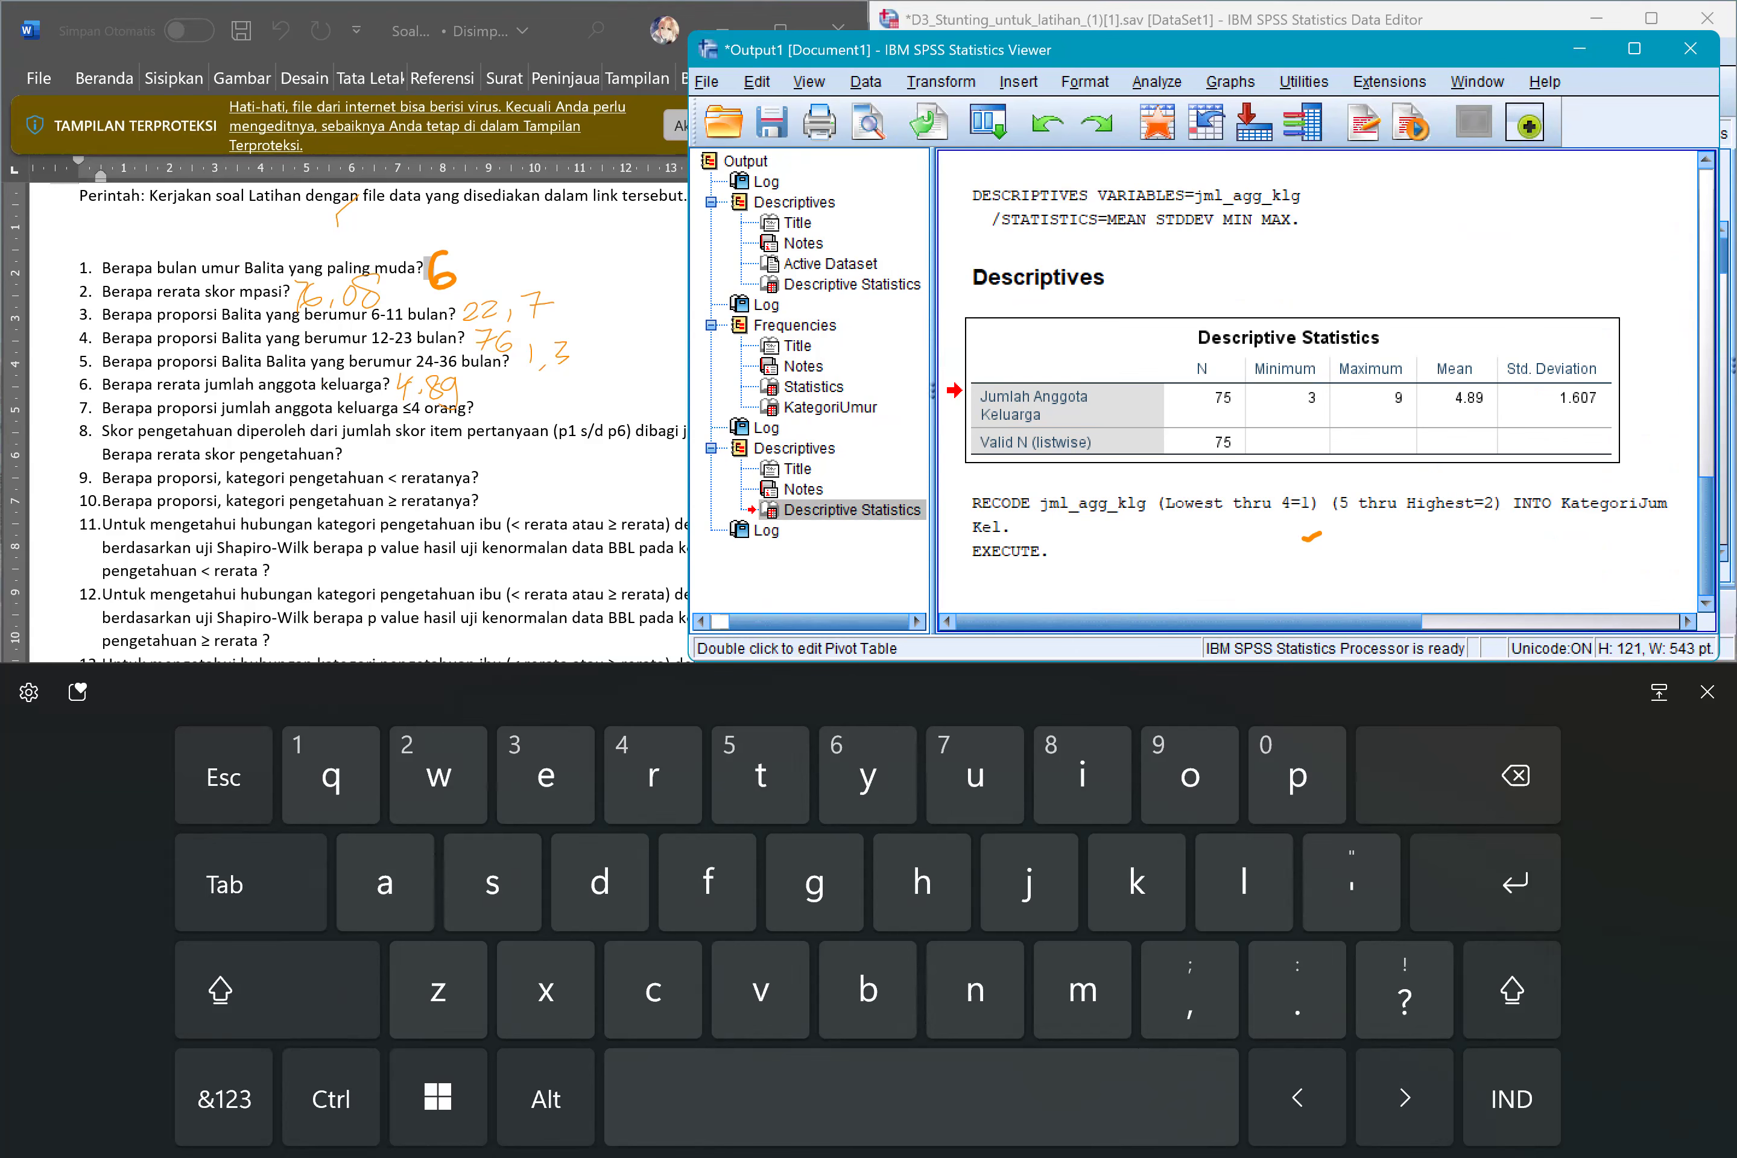
Minimize the output window and select the new KategoriJumKel column in the data.
click(1707, 692)
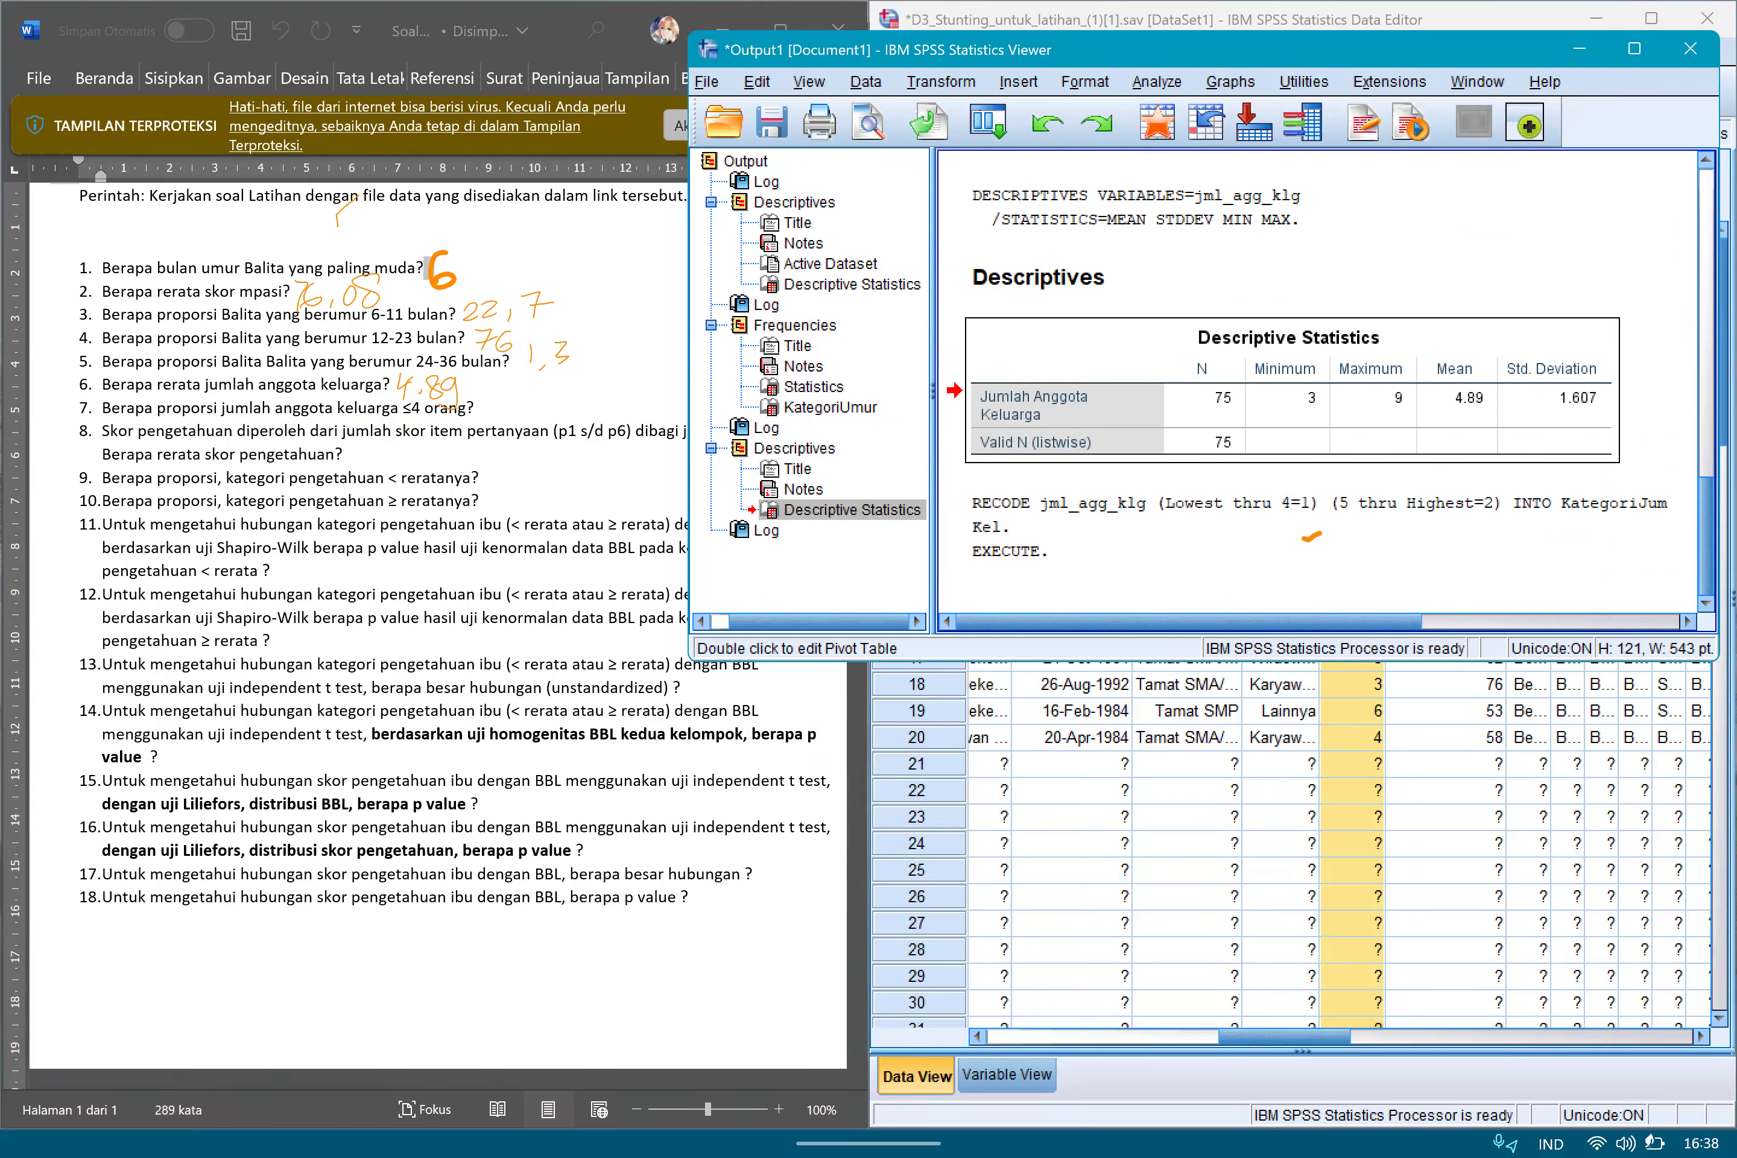
click(1580, 49)
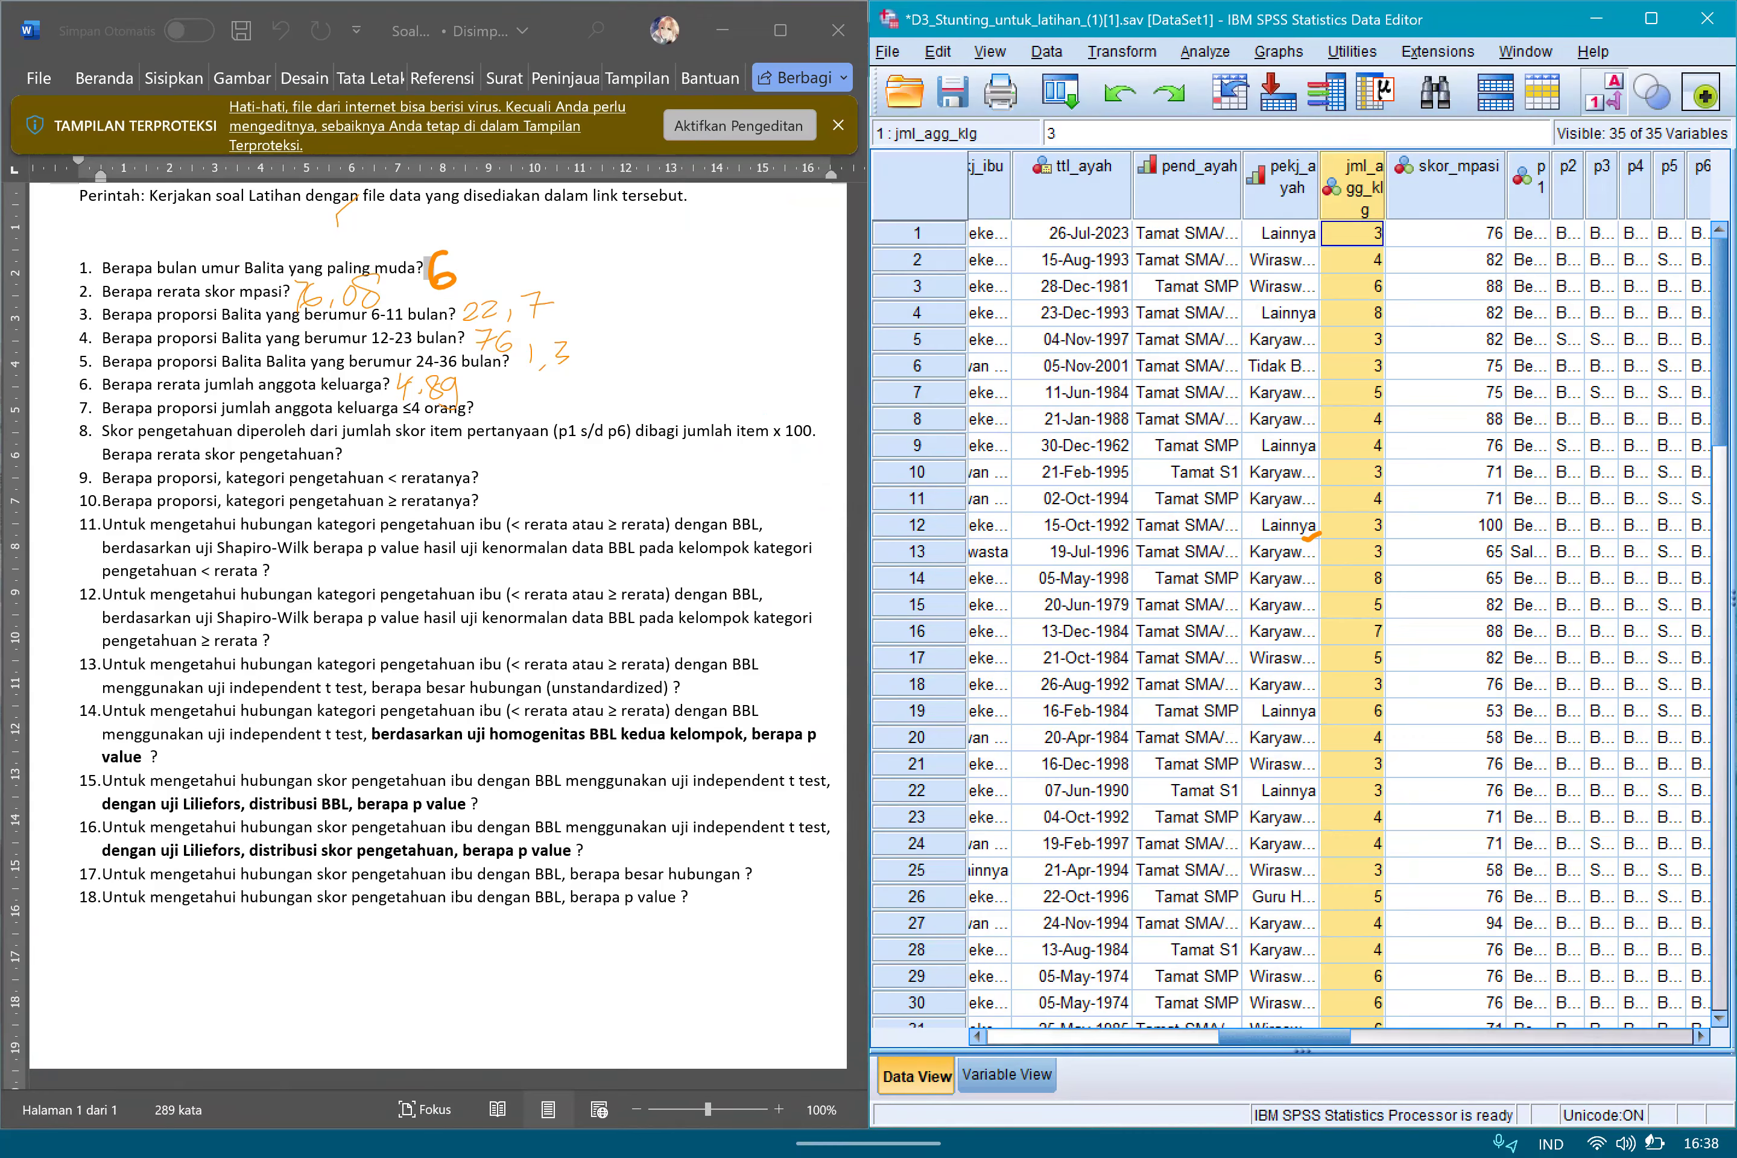
scroll(1340, 598, right, 15)
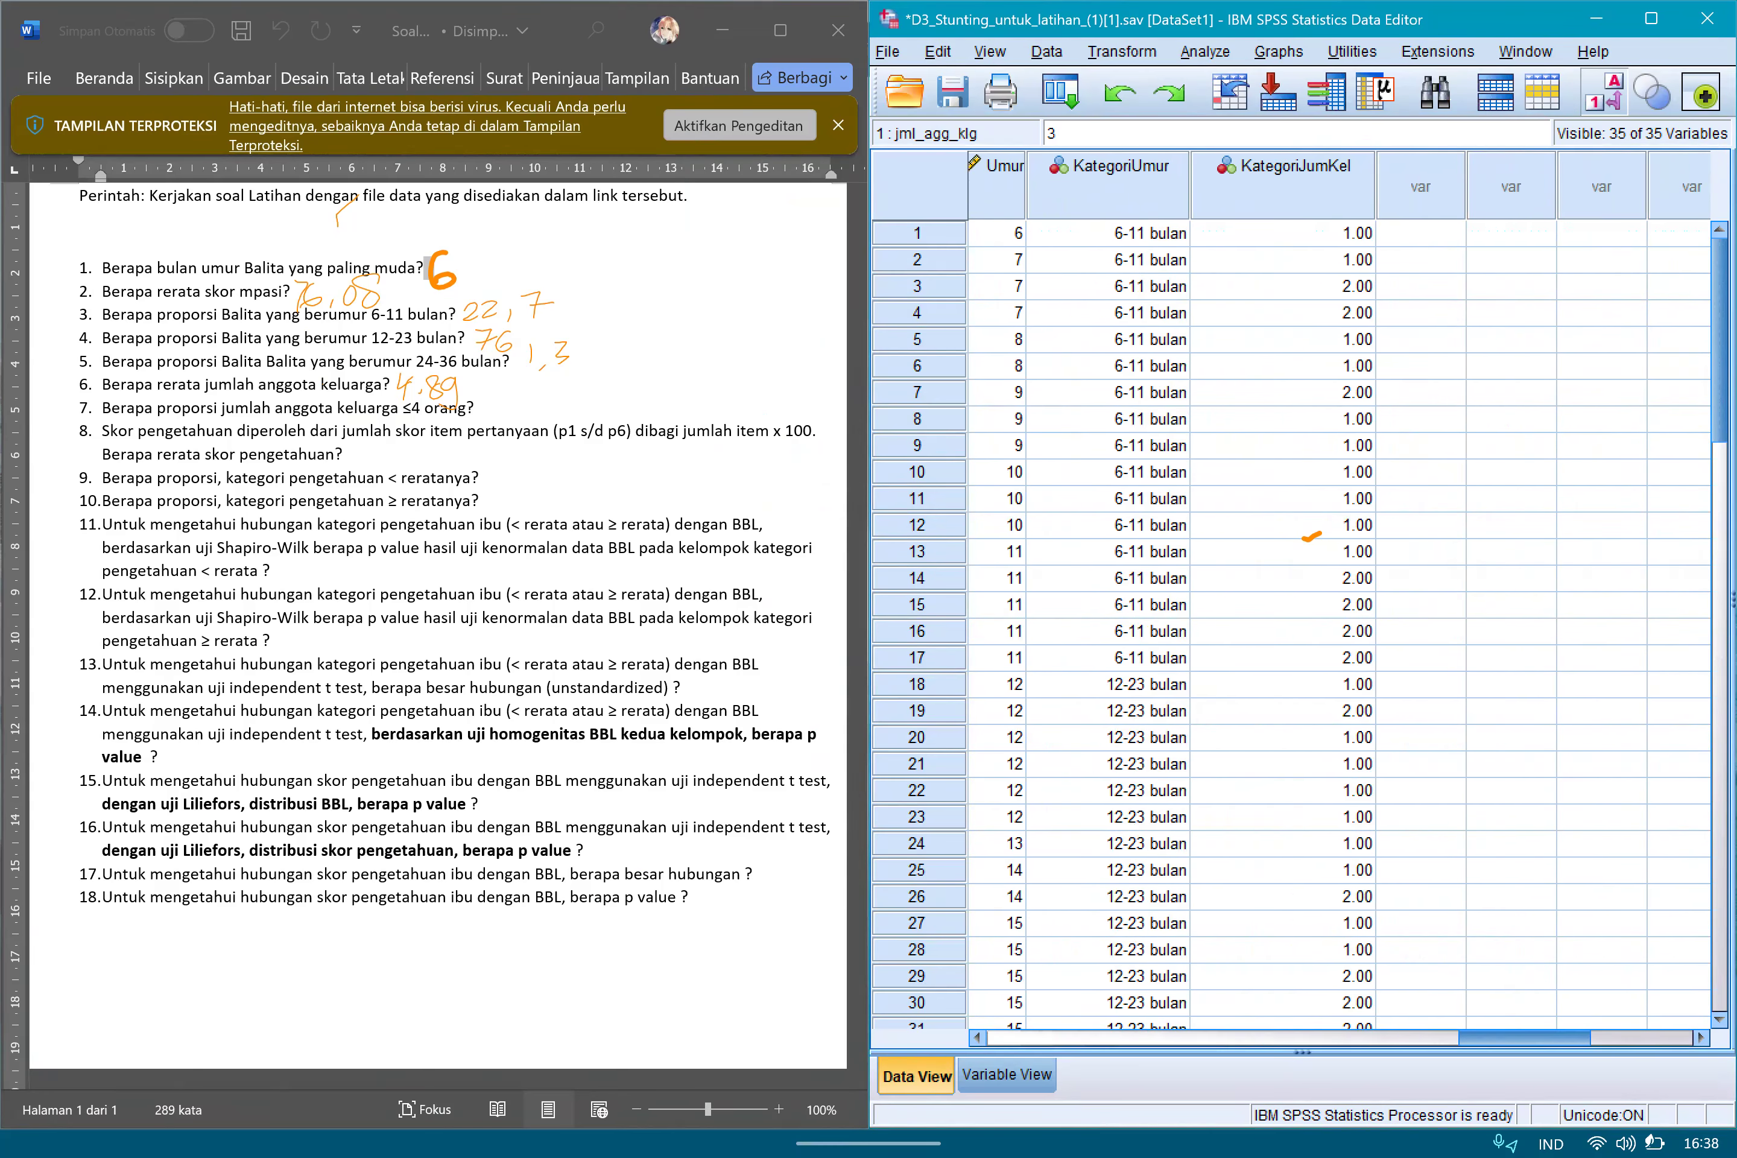
scroll(1340, 598, left, 2)
click(1405, 175)
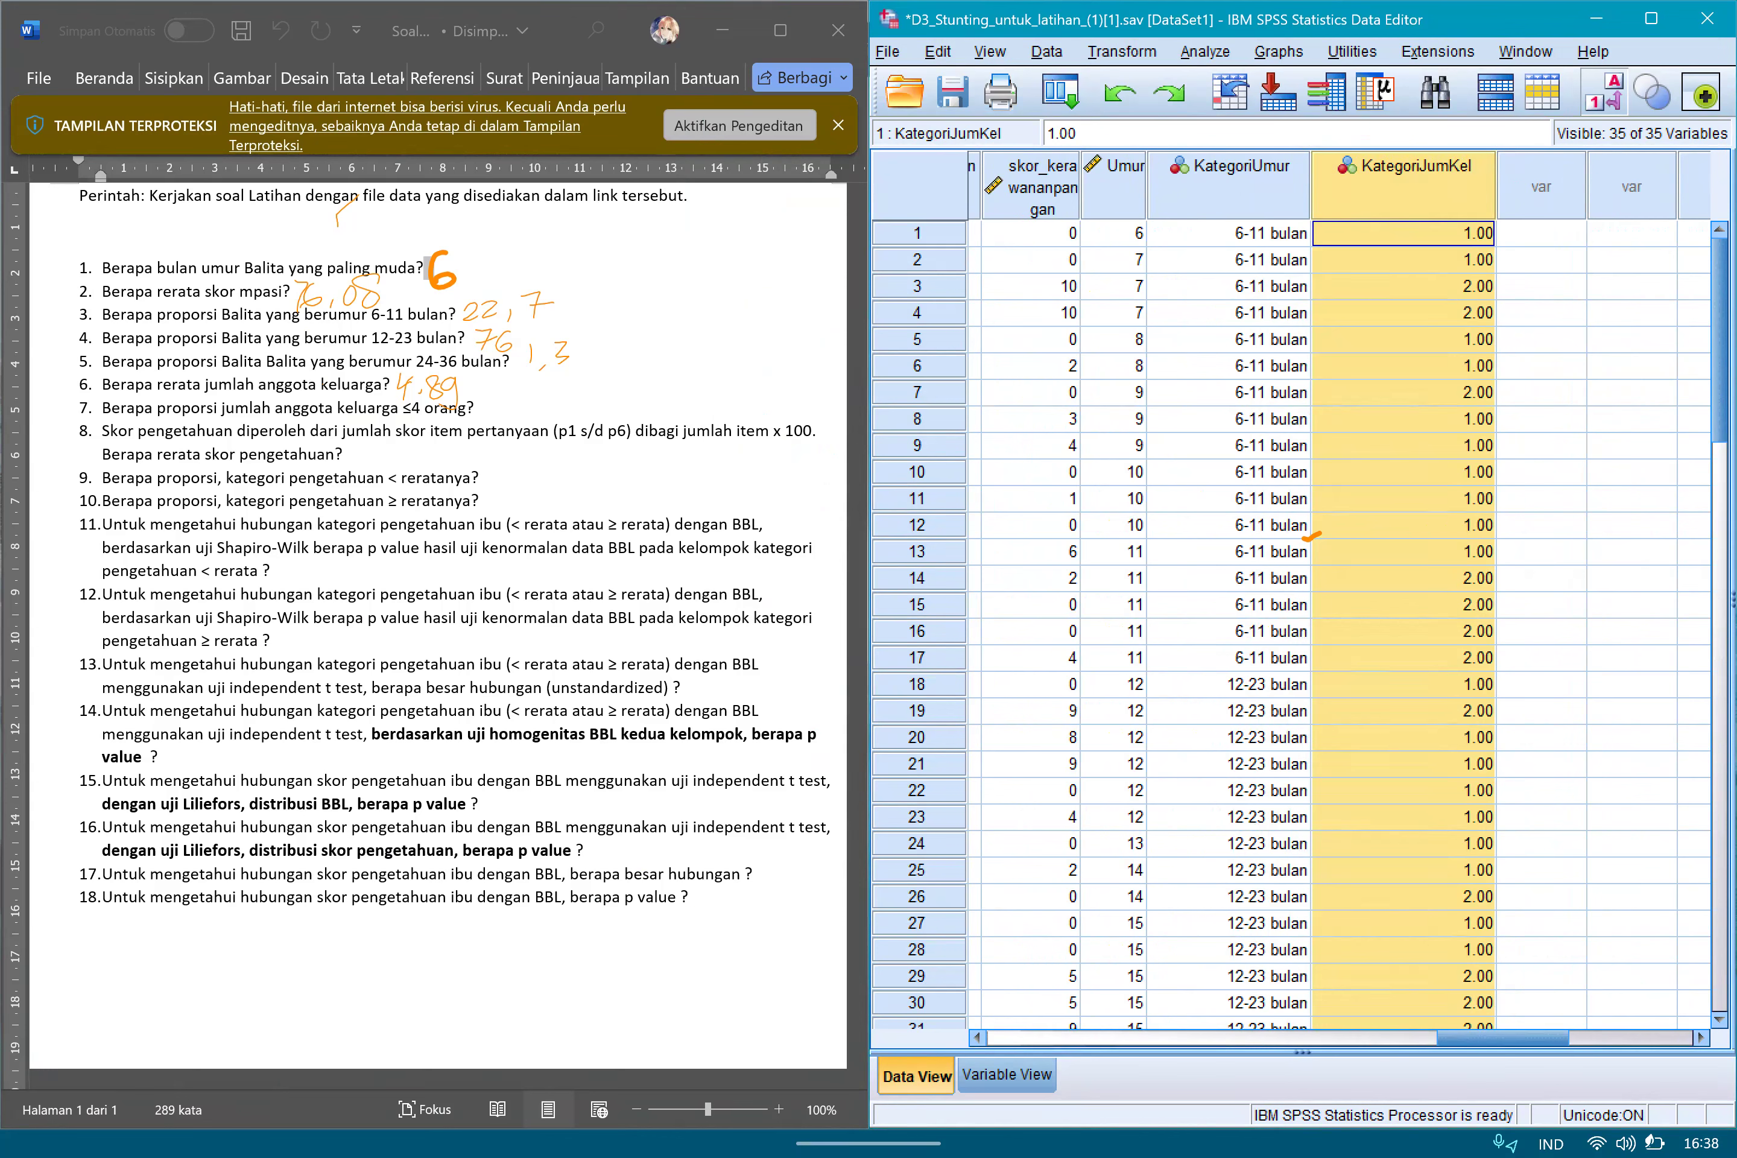
Set the decimals of KategoriJumKel to 0 in the variable definitions.
click(1007, 1075)
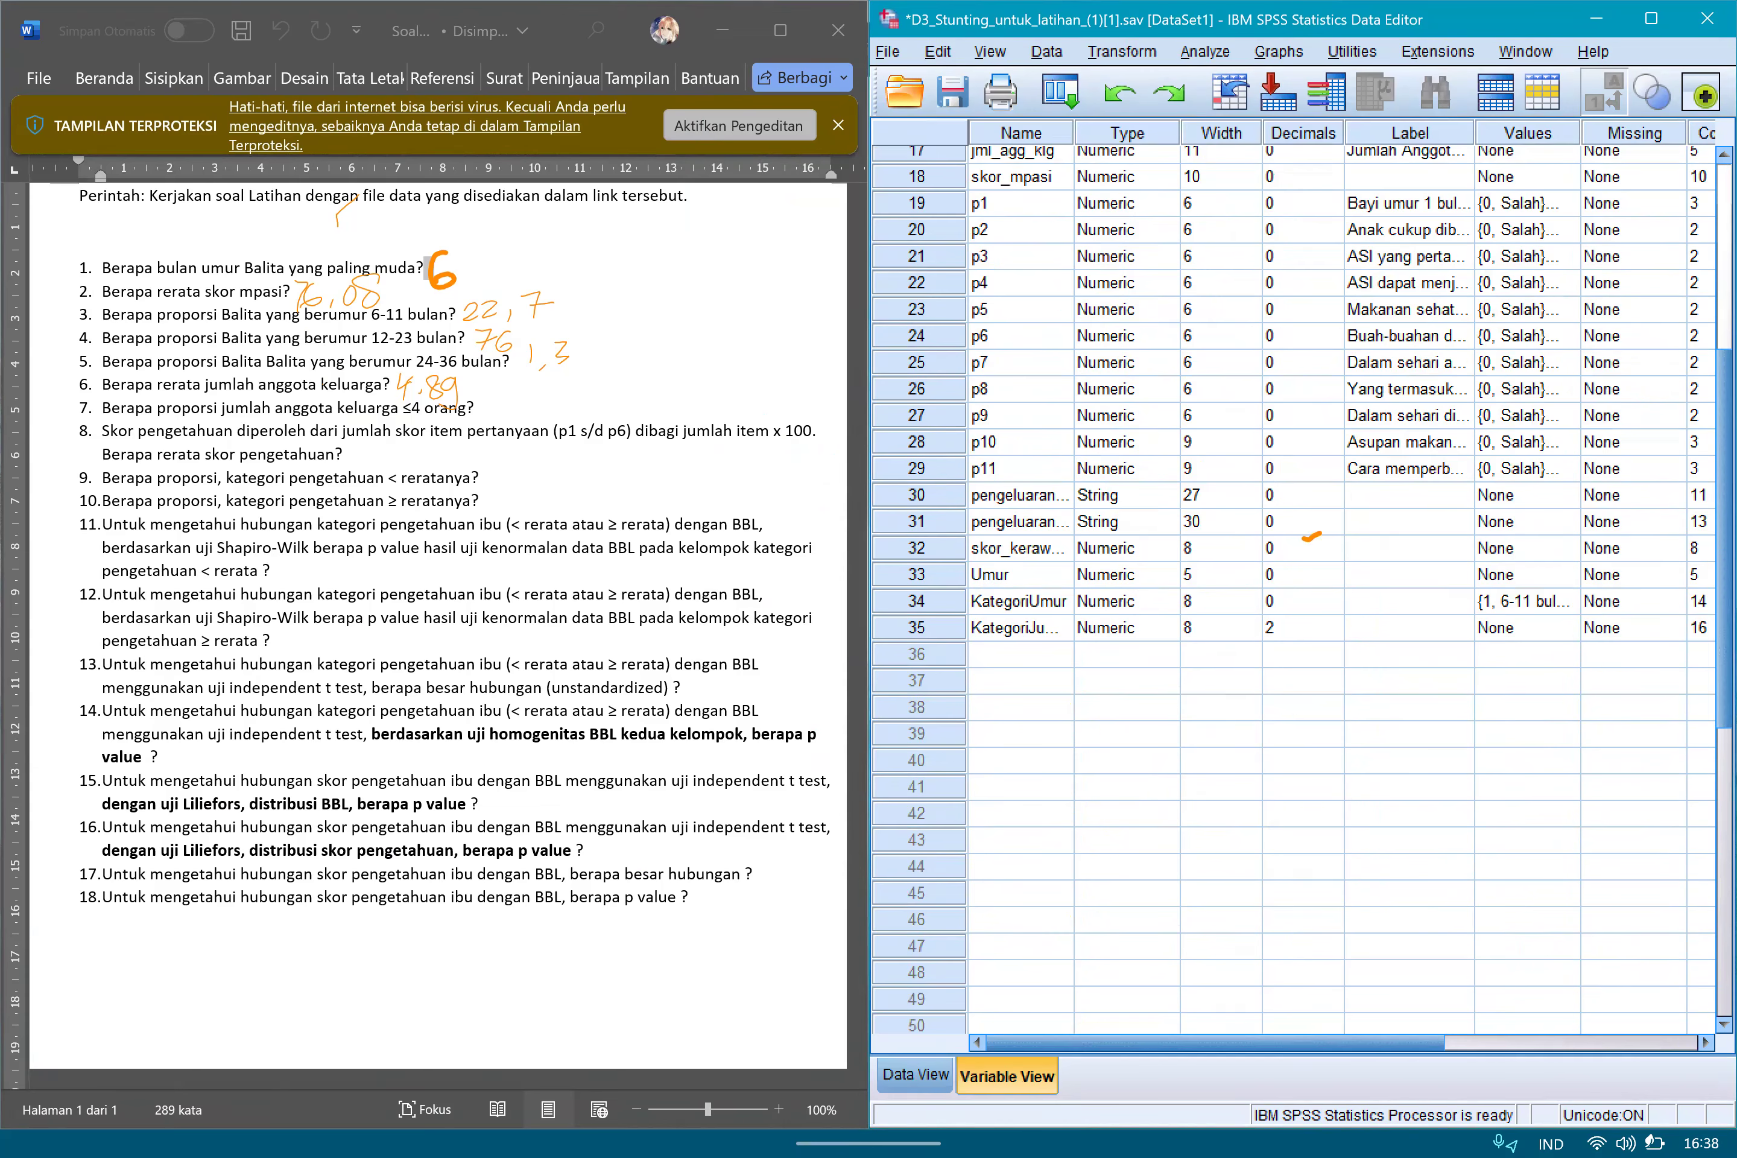
click(1532, 628)
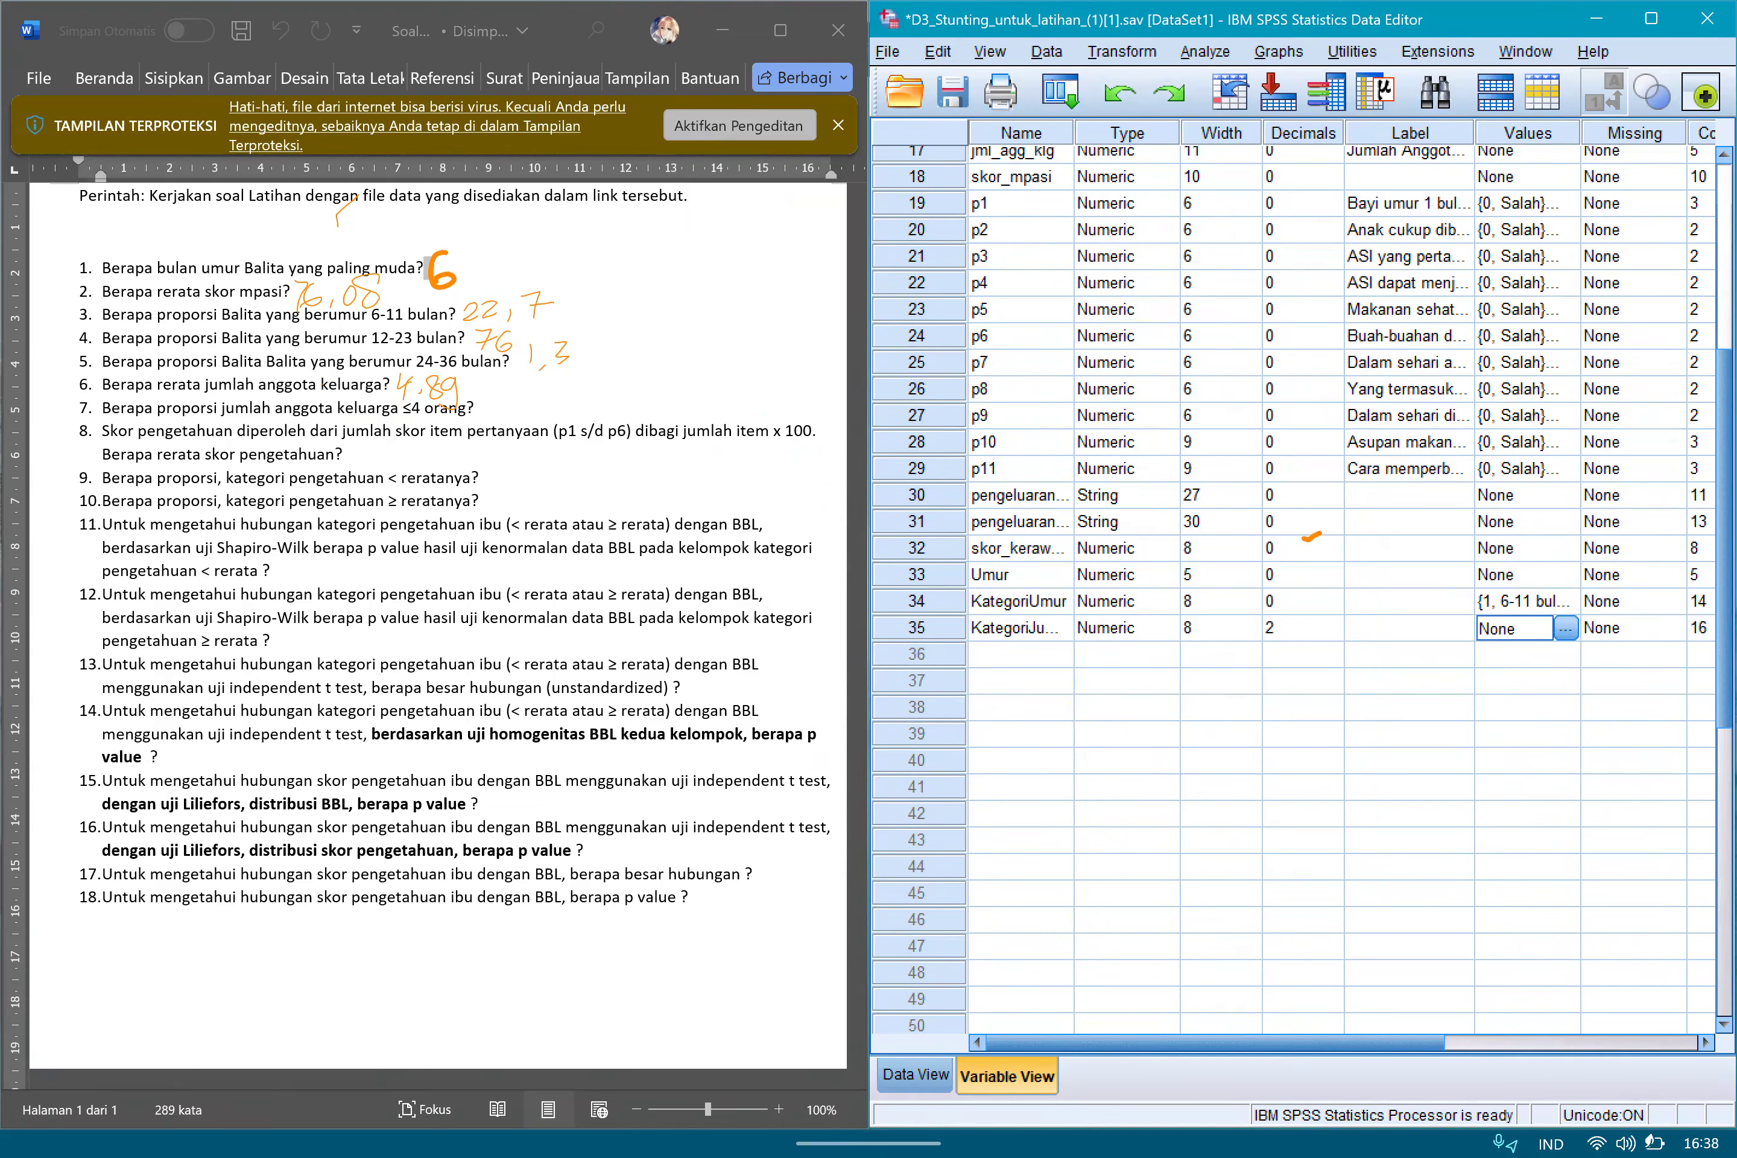
click(1569, 628)
click(1303, 628)
click(1708, 692)
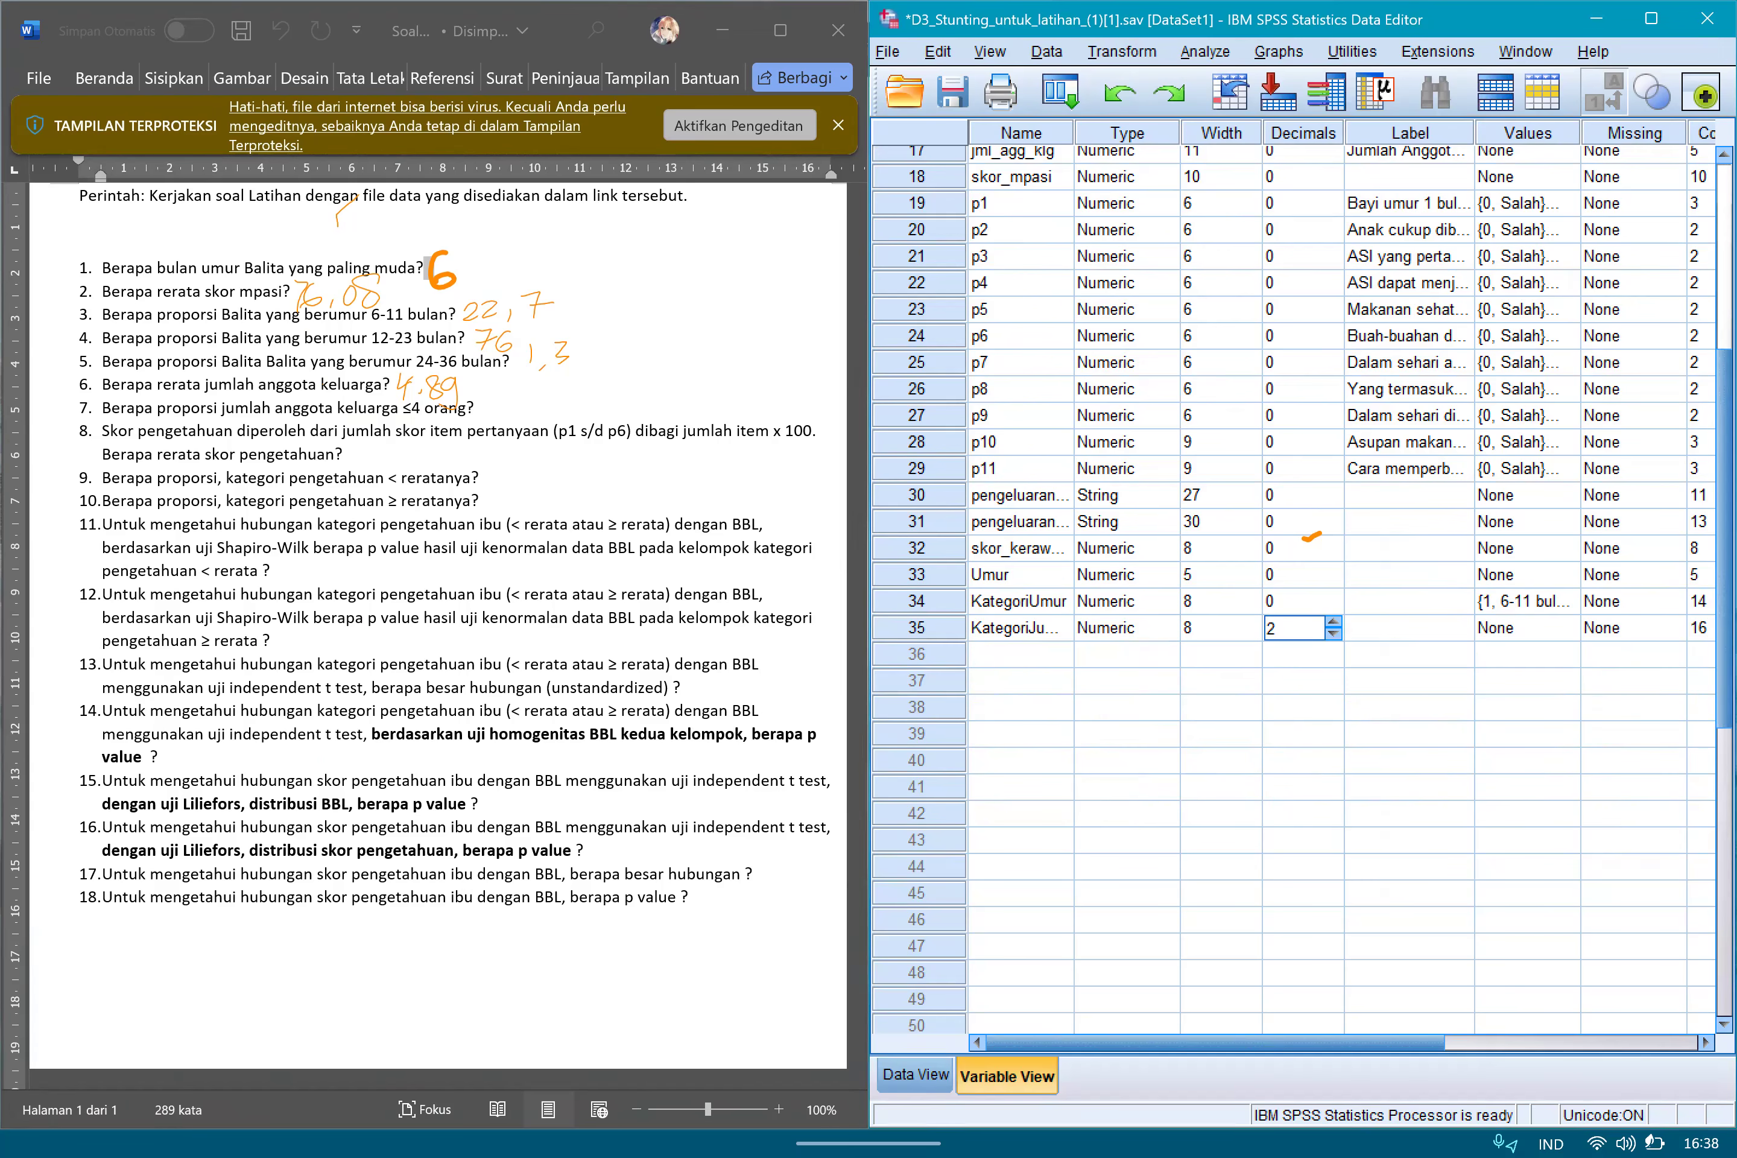
click(1333, 633)
click(1333, 634)
Open the value labels of KategoriJumKel and add the label ≤4 for value 1.
click(1525, 629)
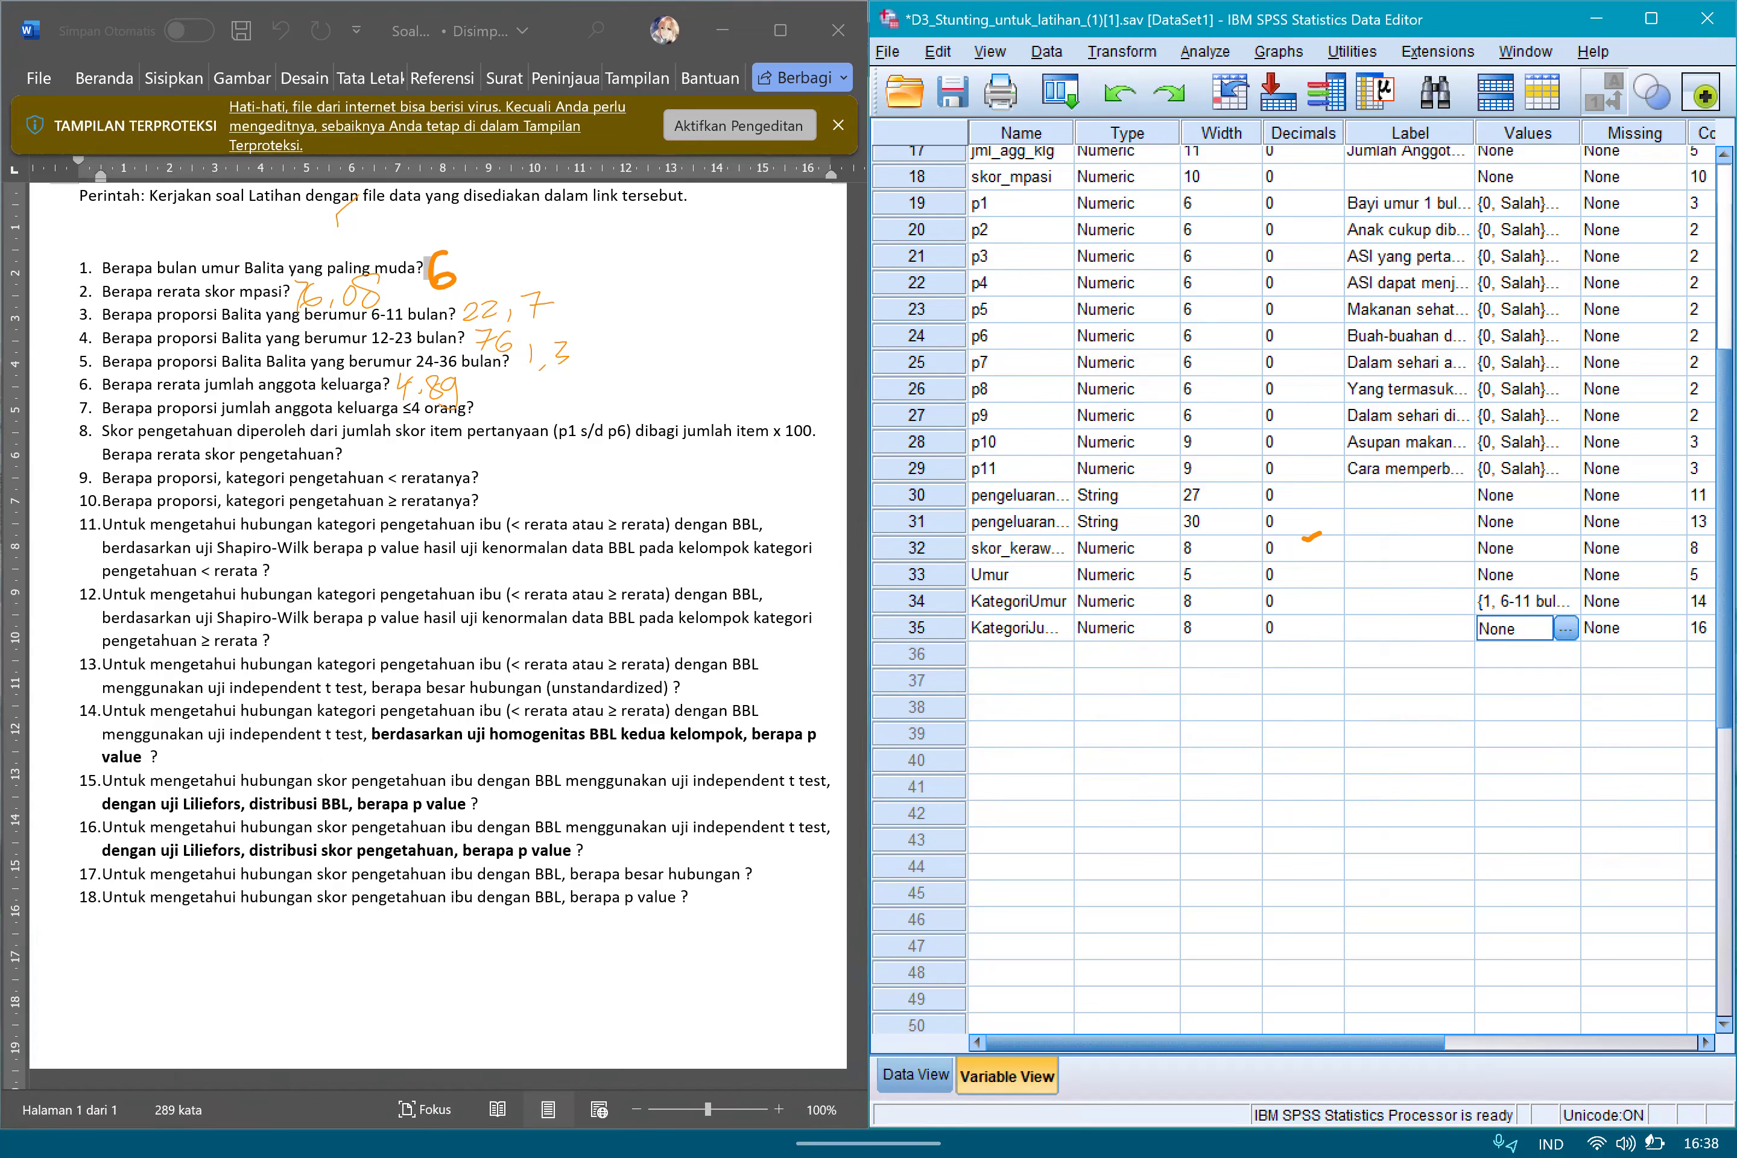
click(1566, 629)
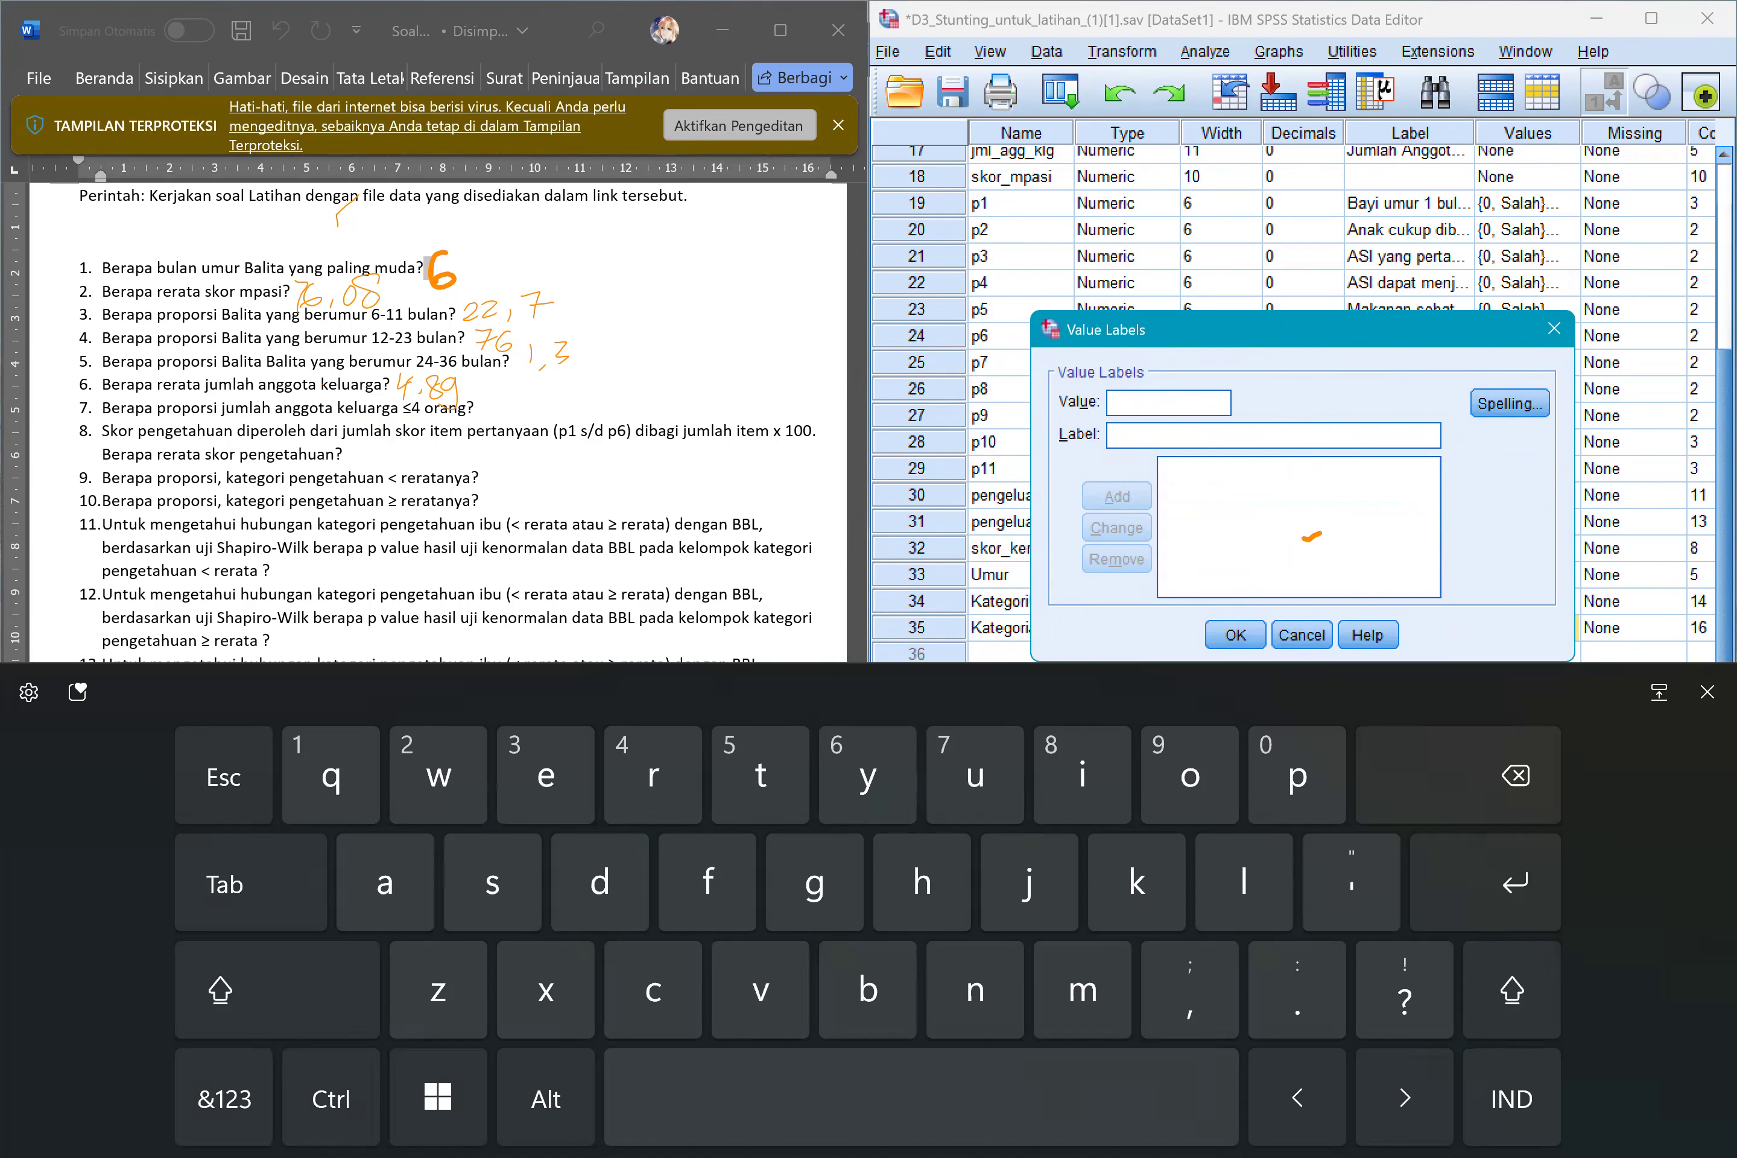
click(224, 1099)
text(1)
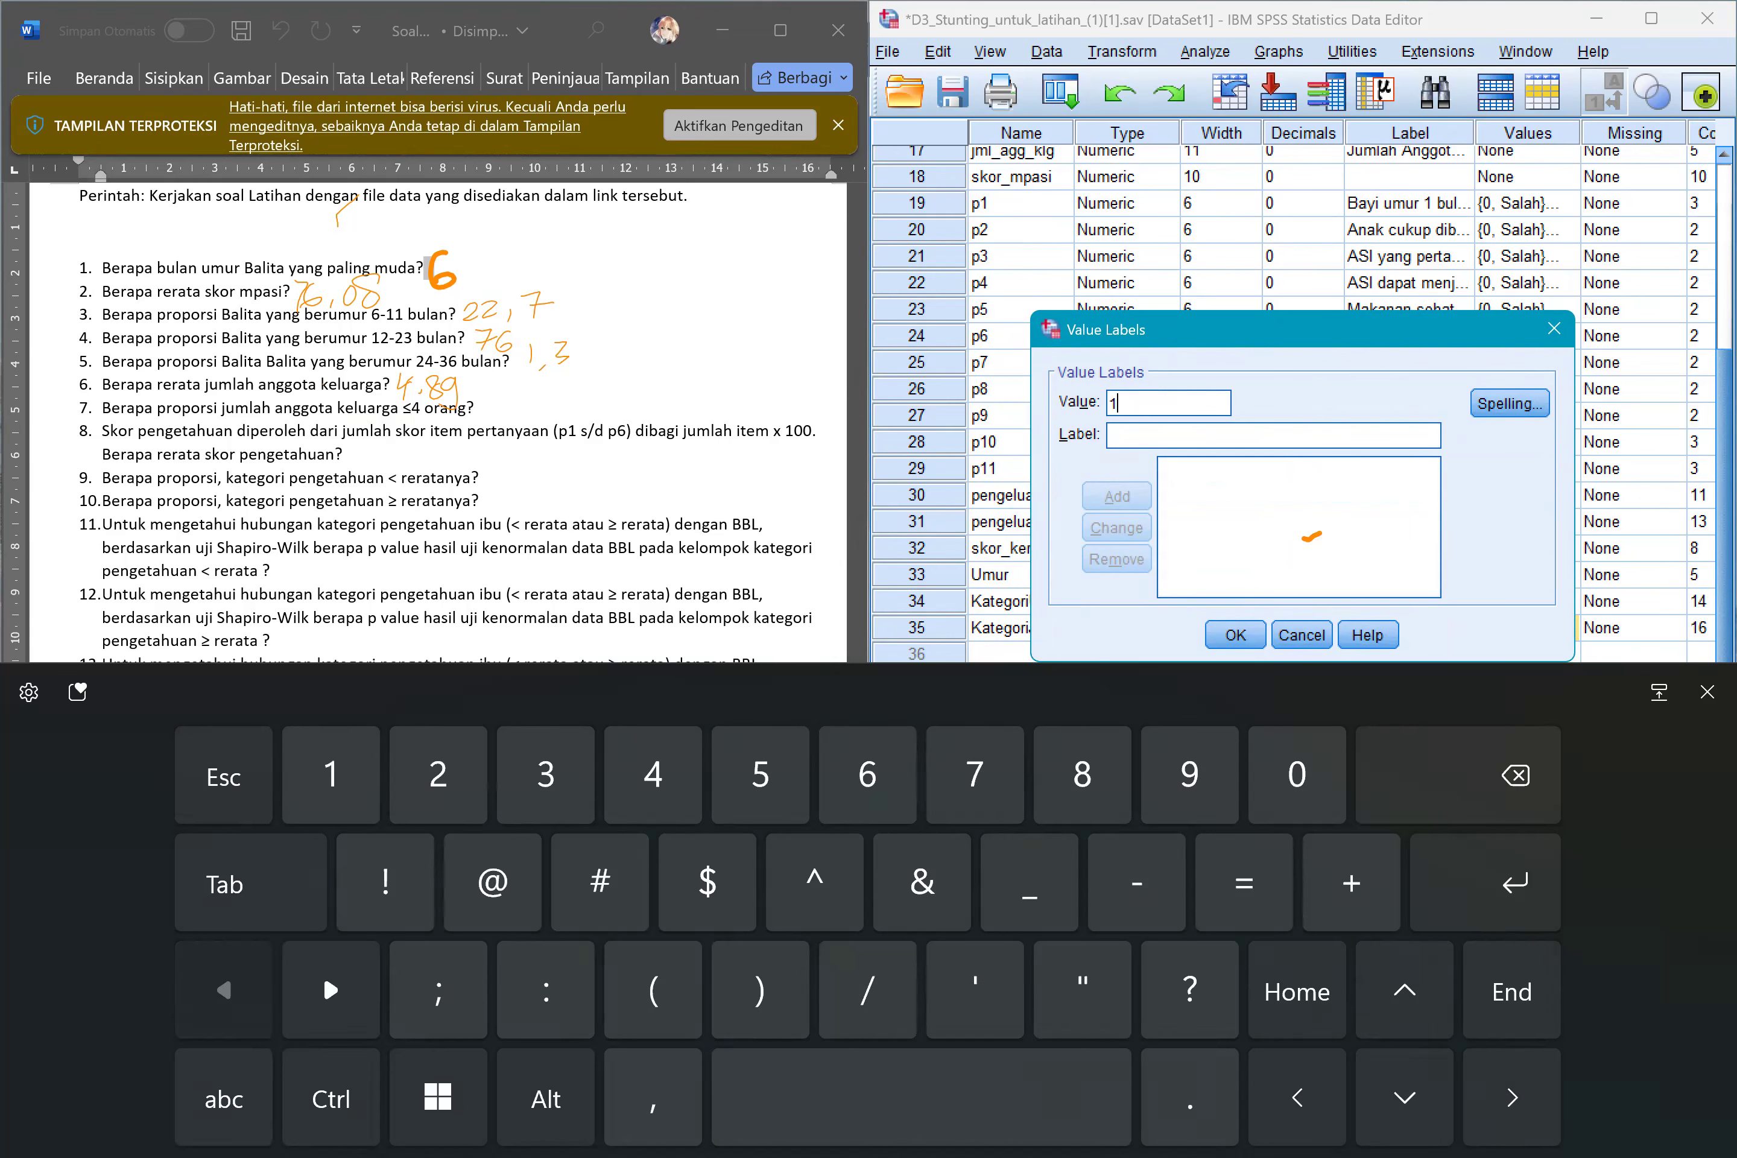
click(323, 971)
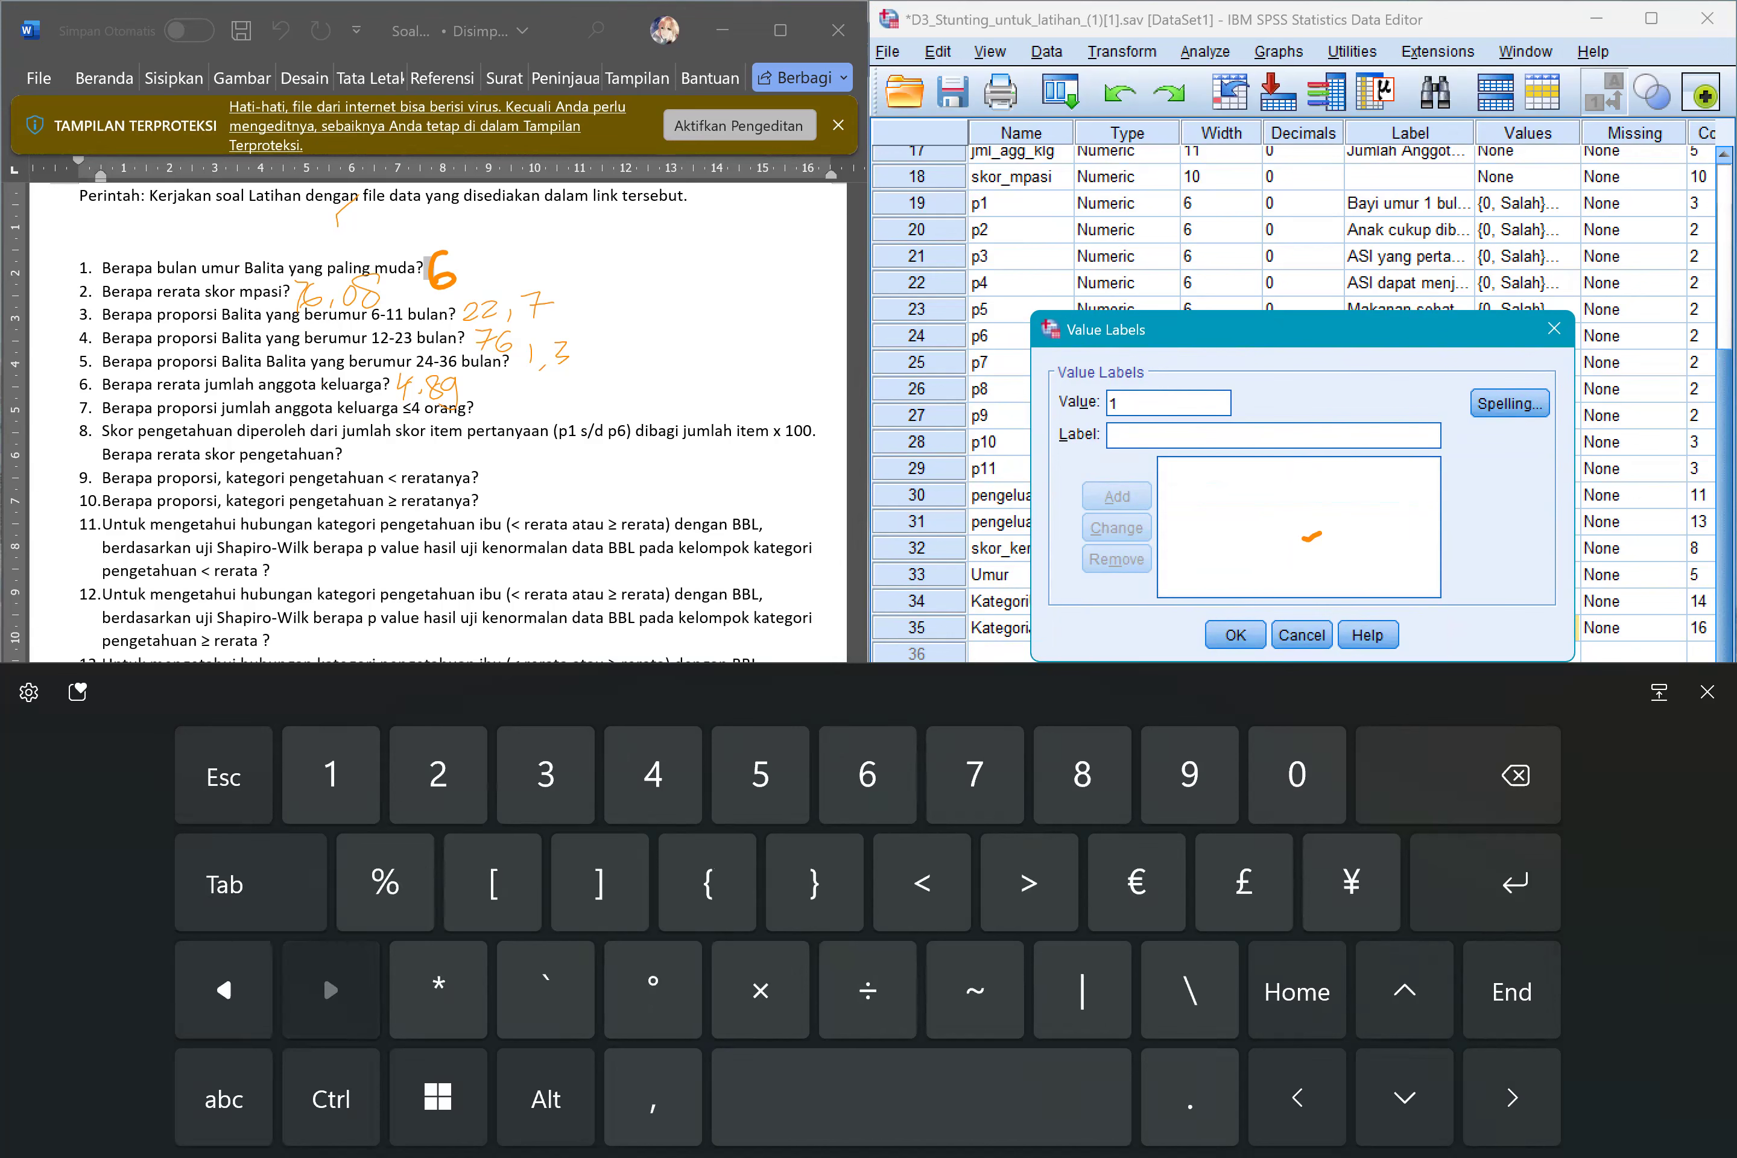
drag(923, 882, 1351, 777)
text(4)
key(Return)
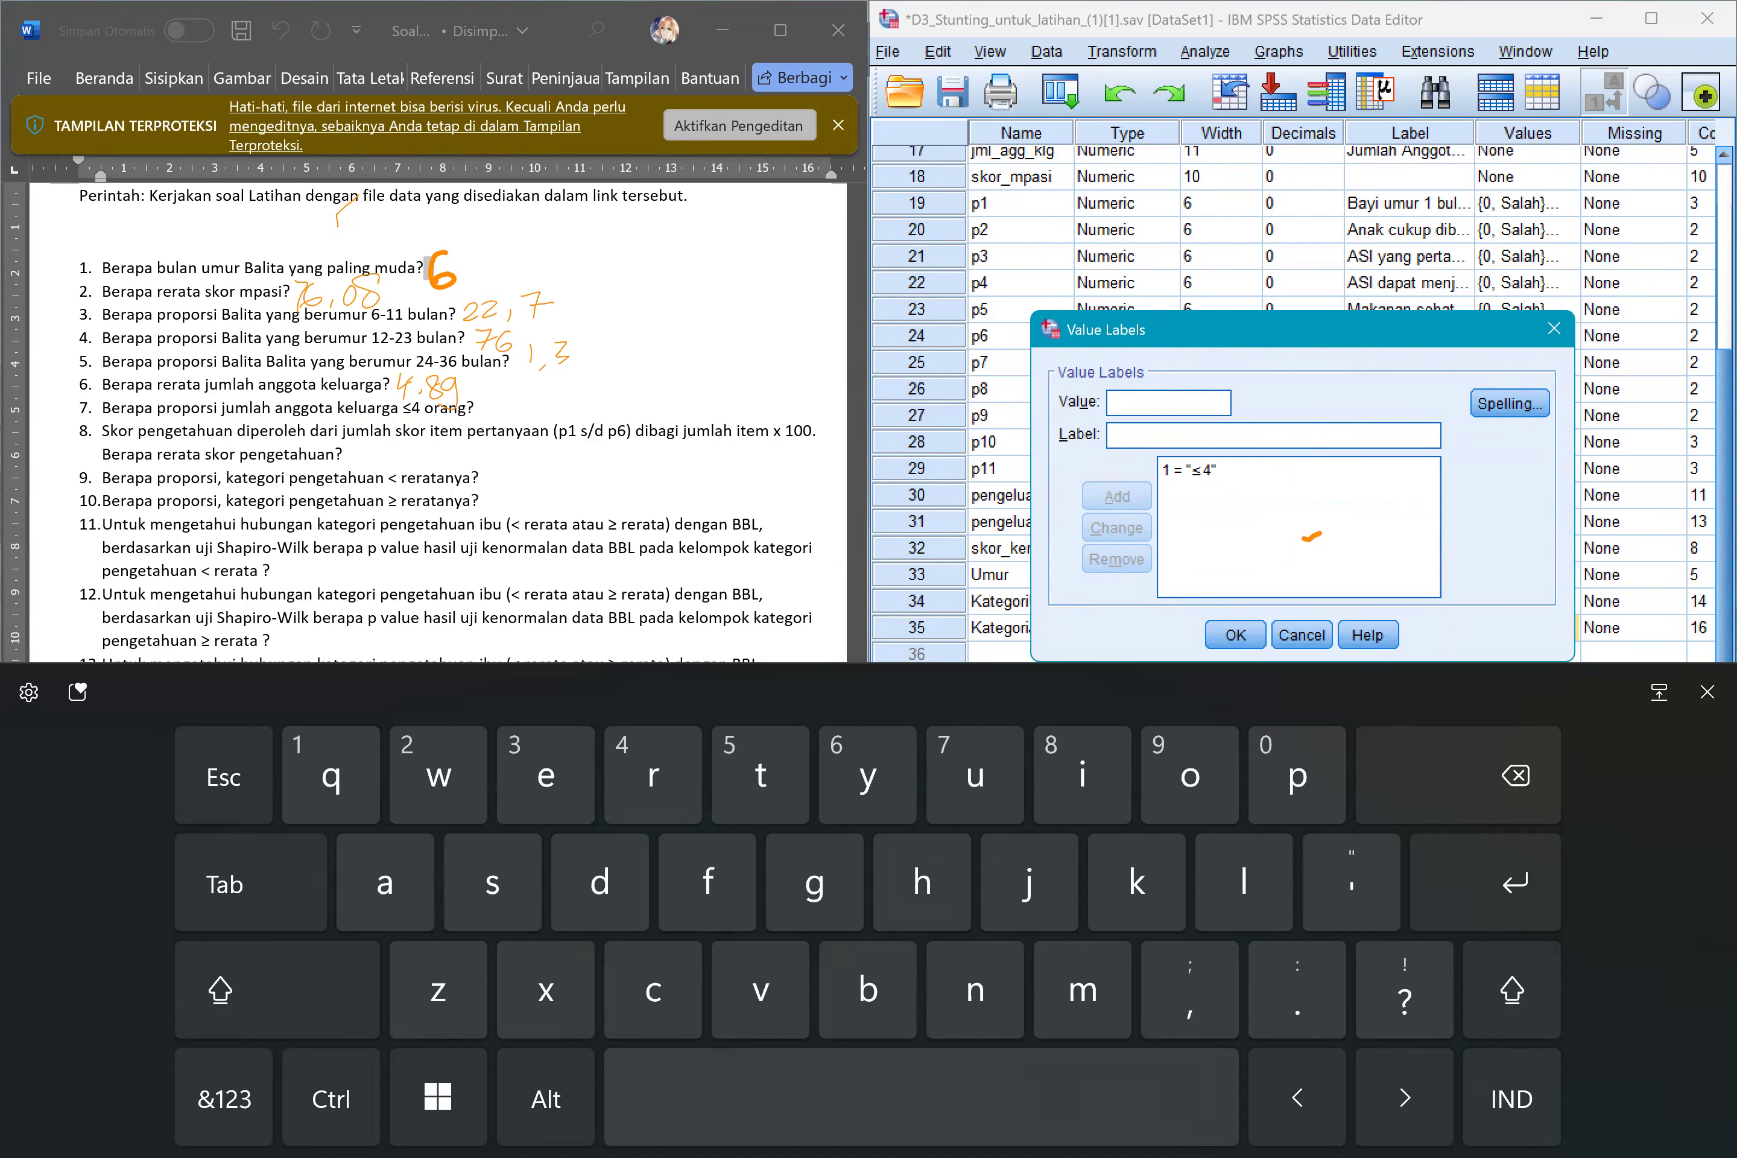
Add the label >4 for value 2 and apply the value labels to KategoriJumKel.
click(224, 1099)
text(2)
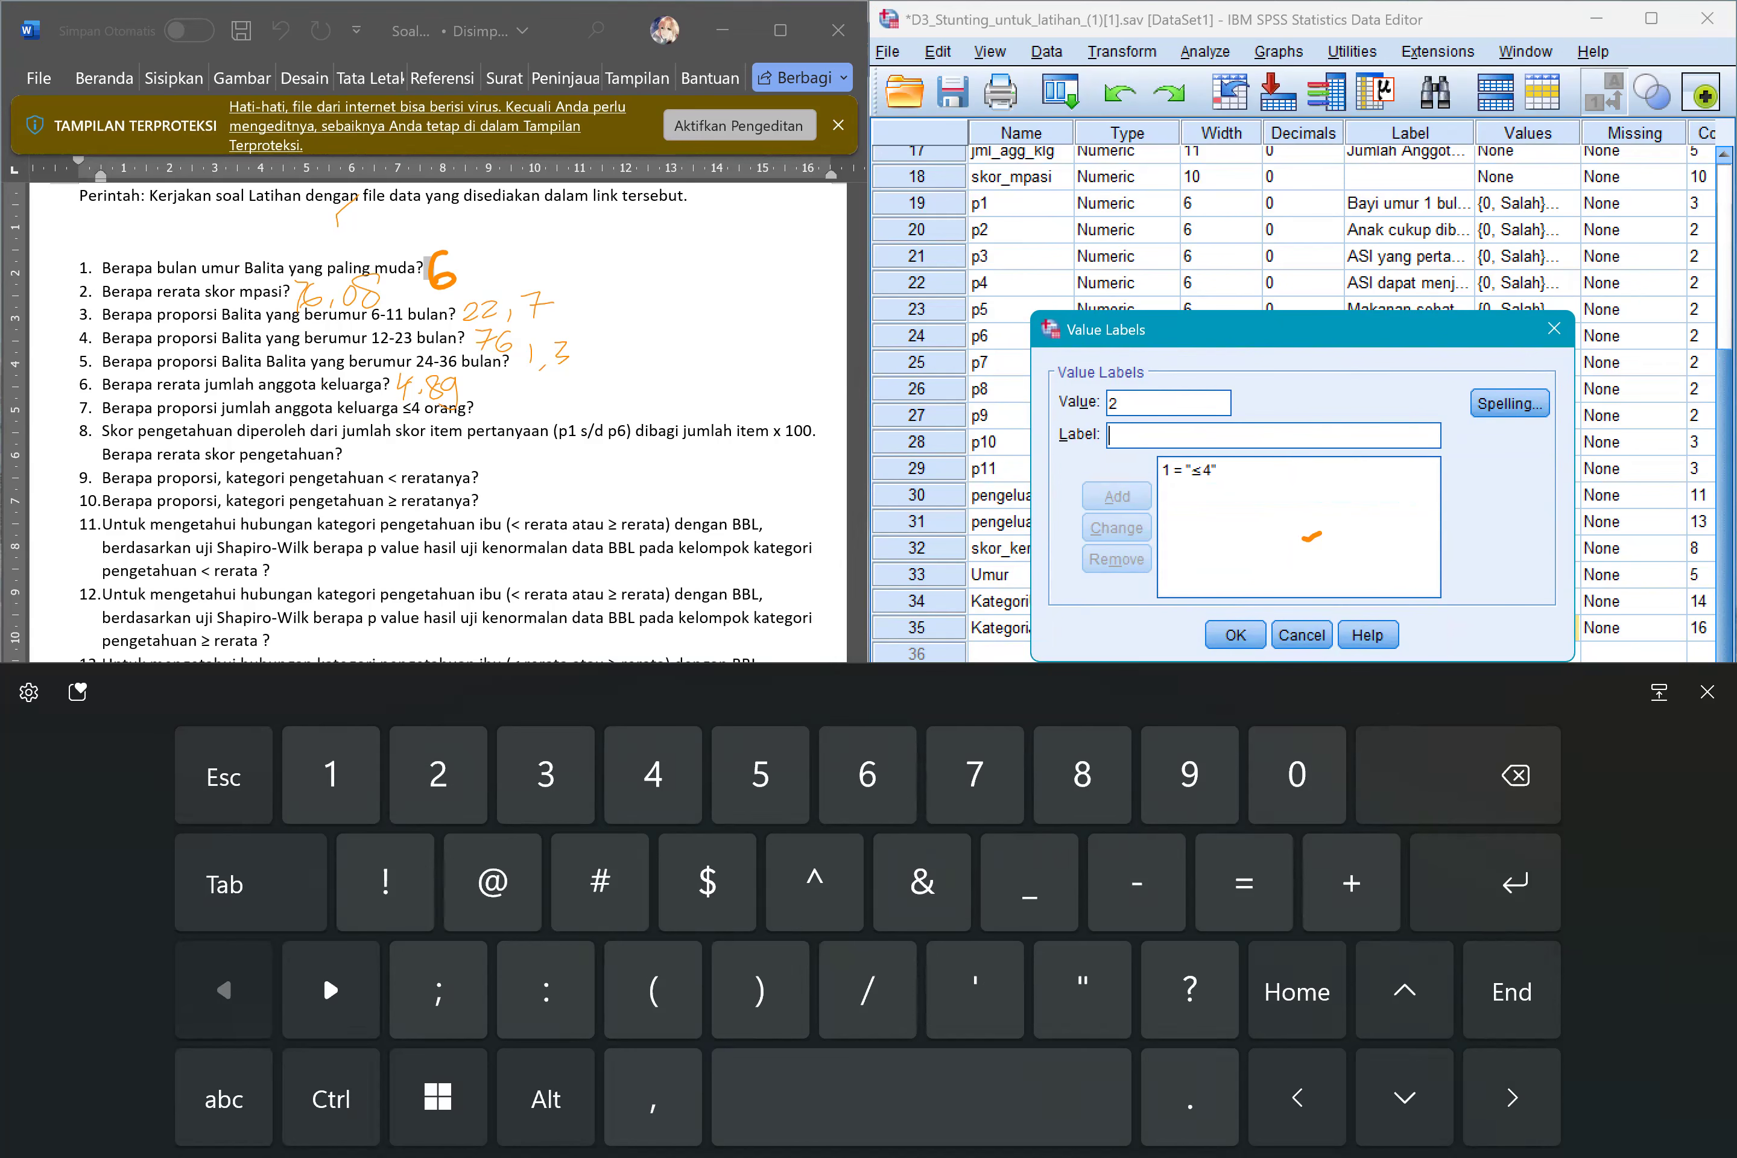
click(323, 972)
key(Tab)
text(>4)
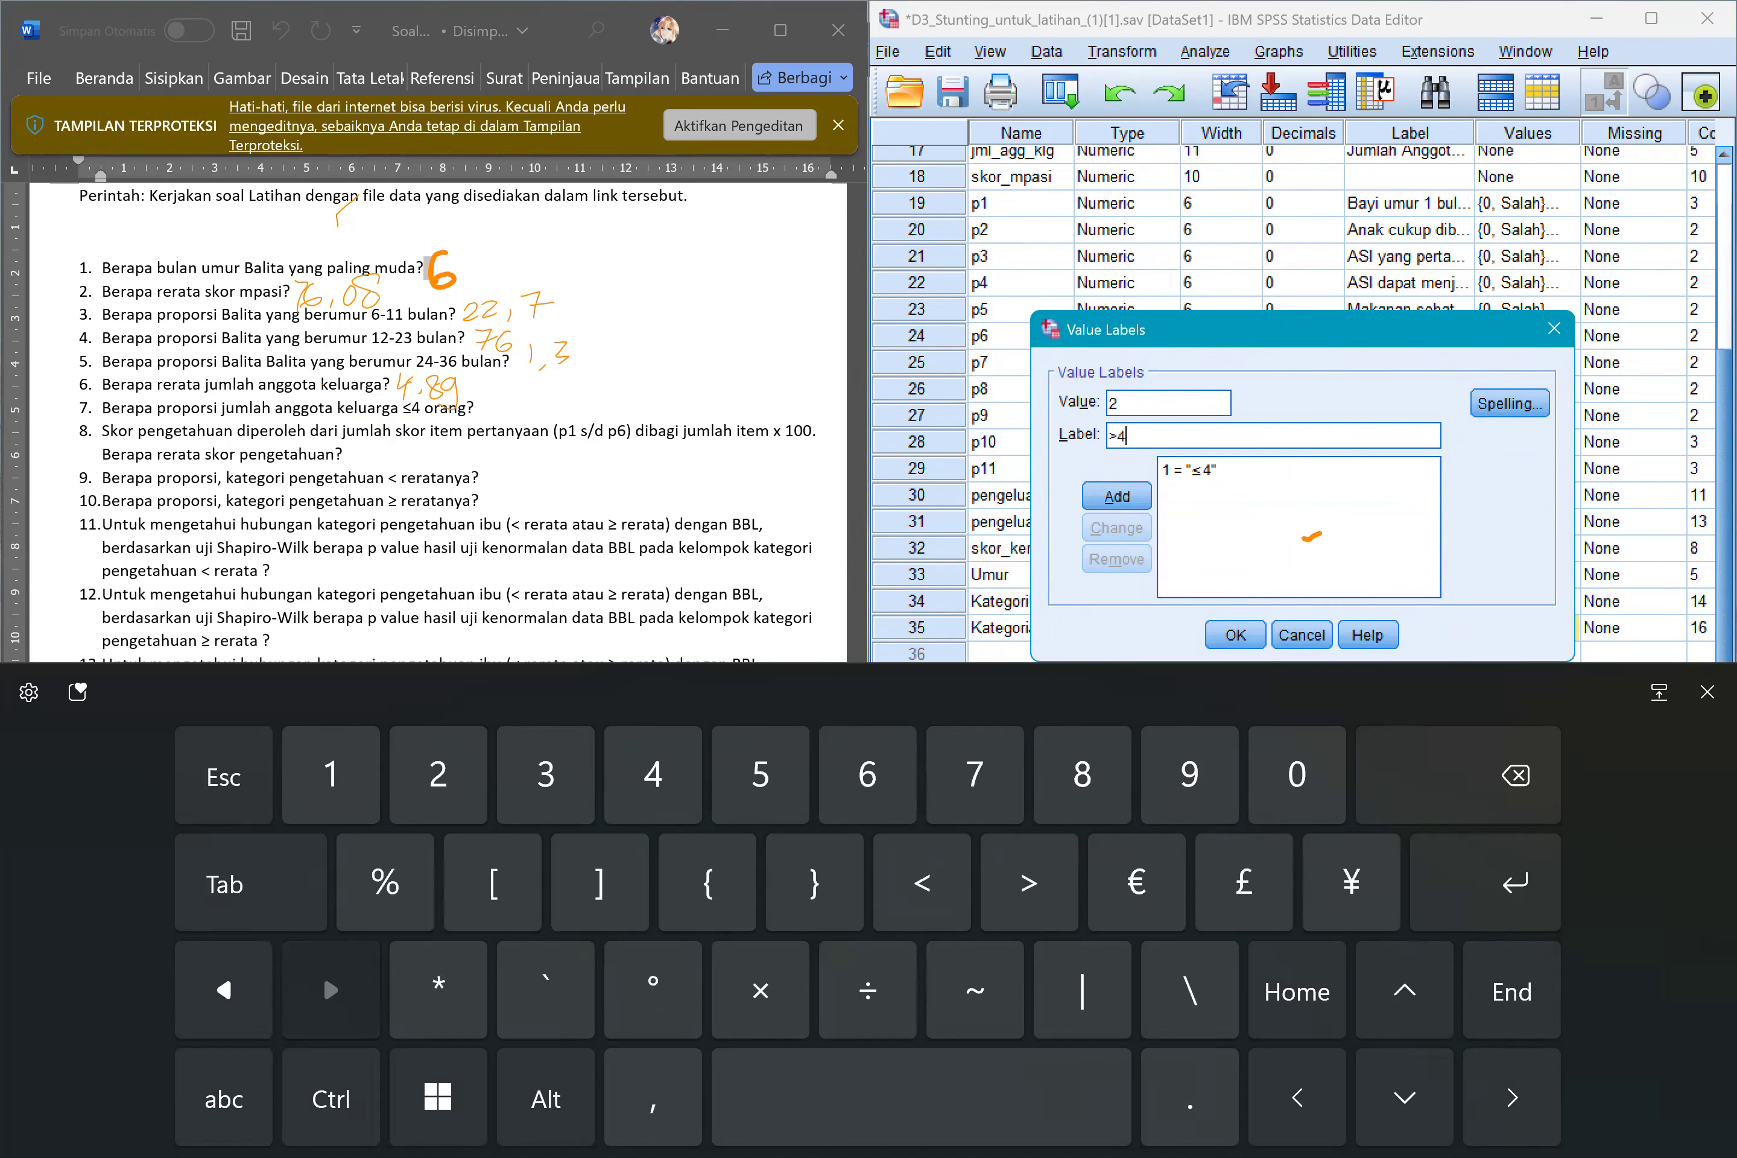
key(Return)
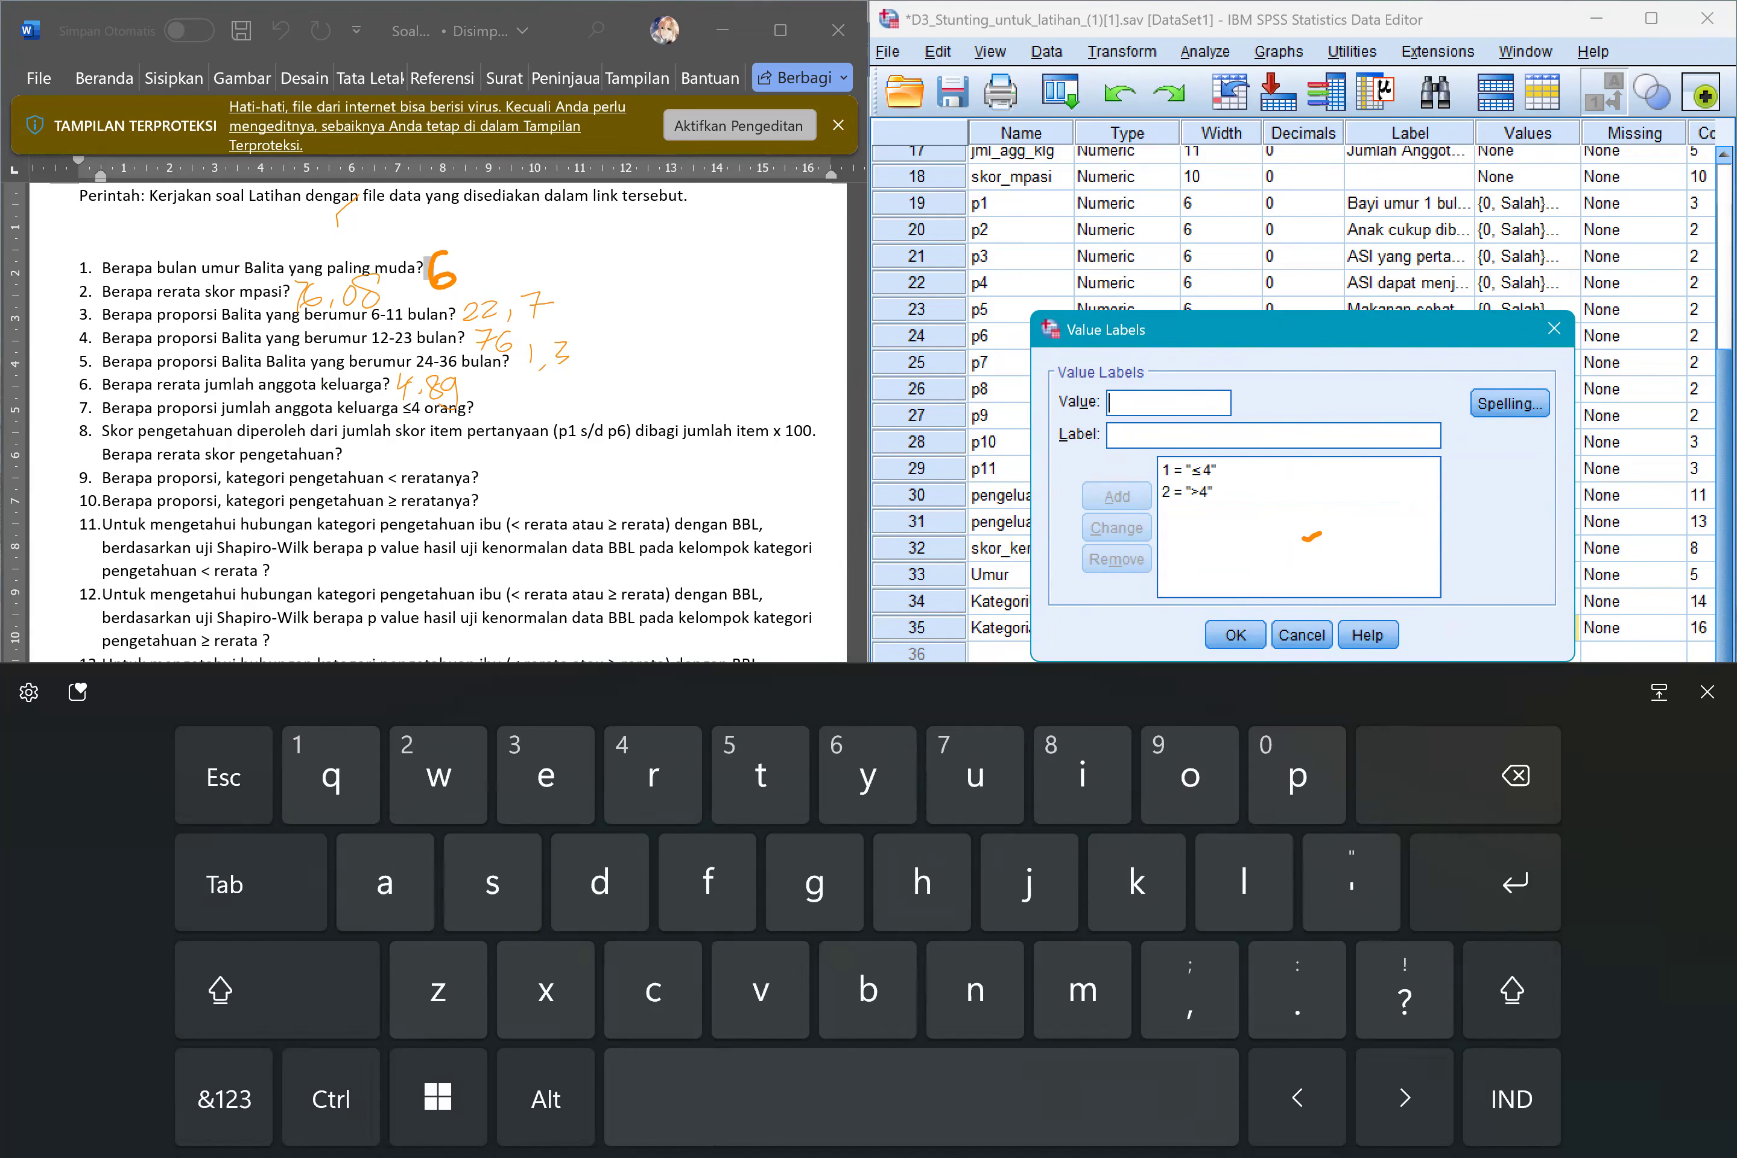
key(Return)
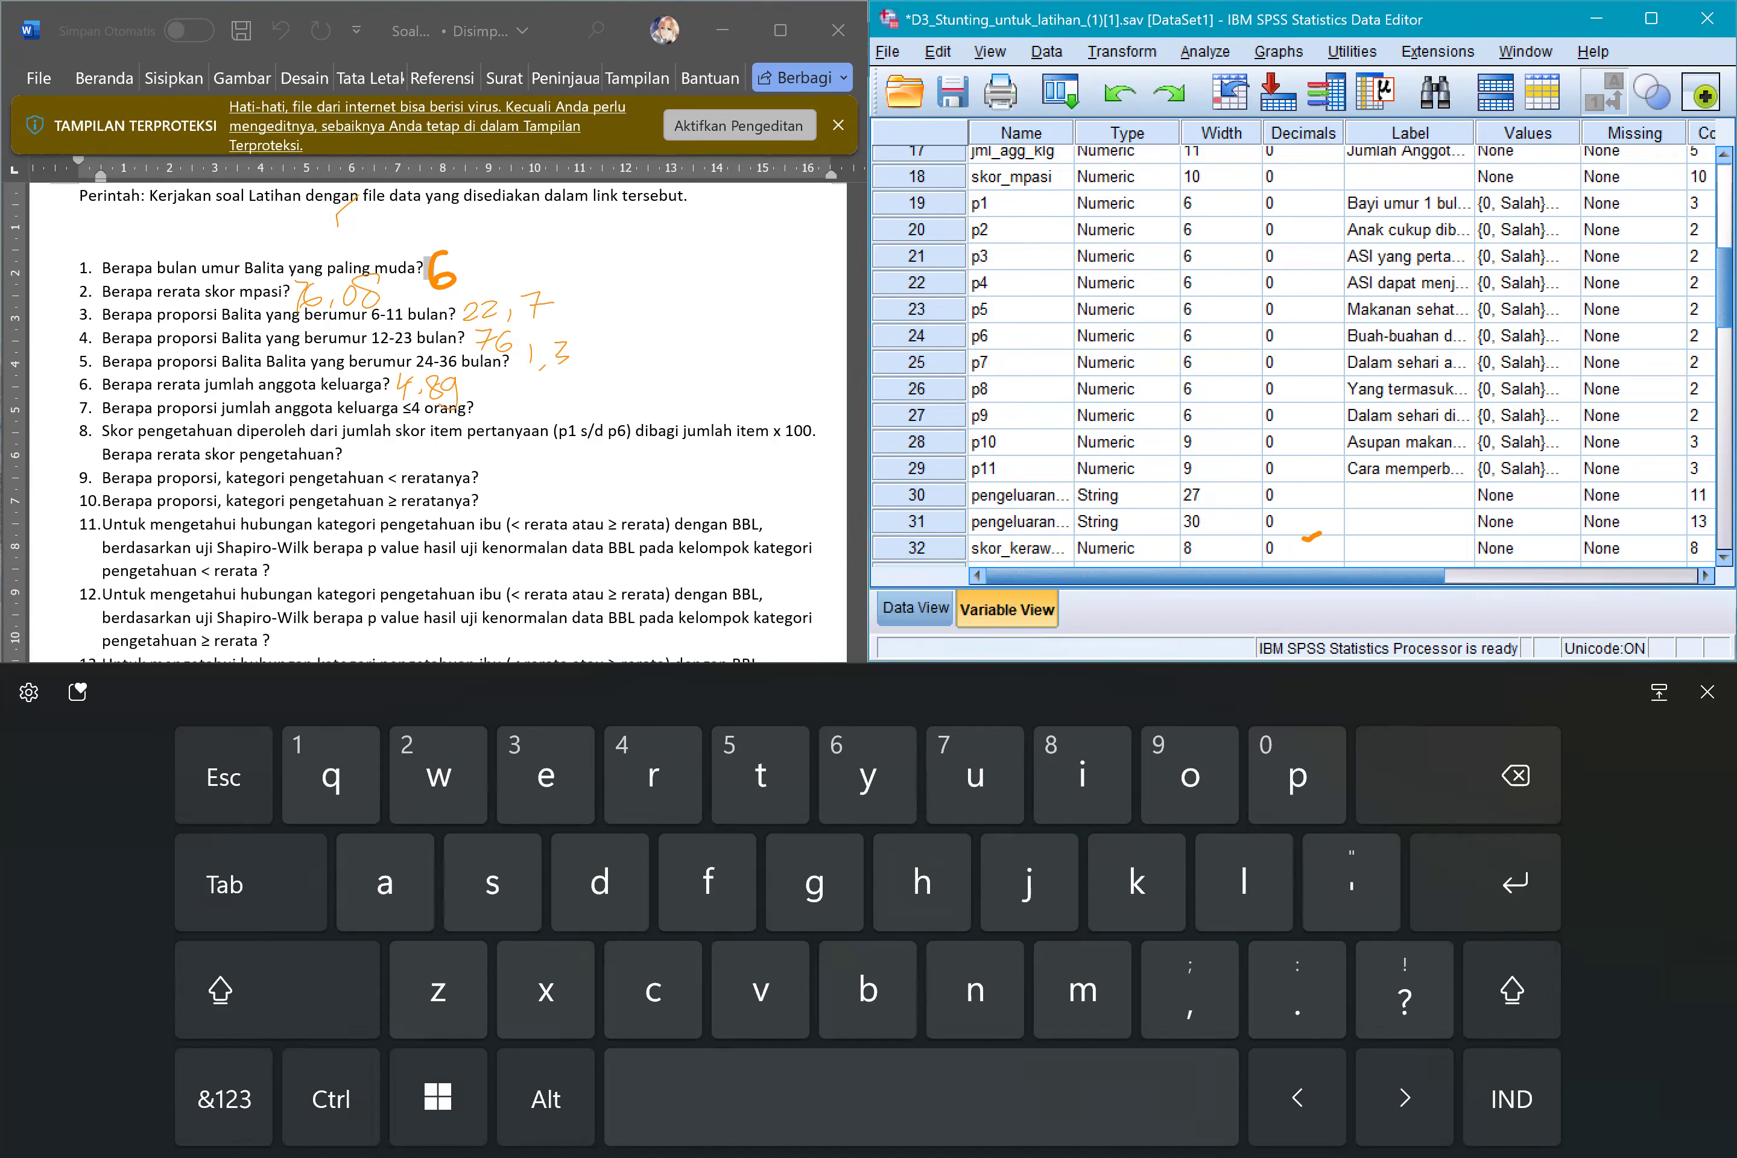
Run a Frequencies analysis with KategoriJumKel as the only variable, clearing the previous selection.
click(916, 608)
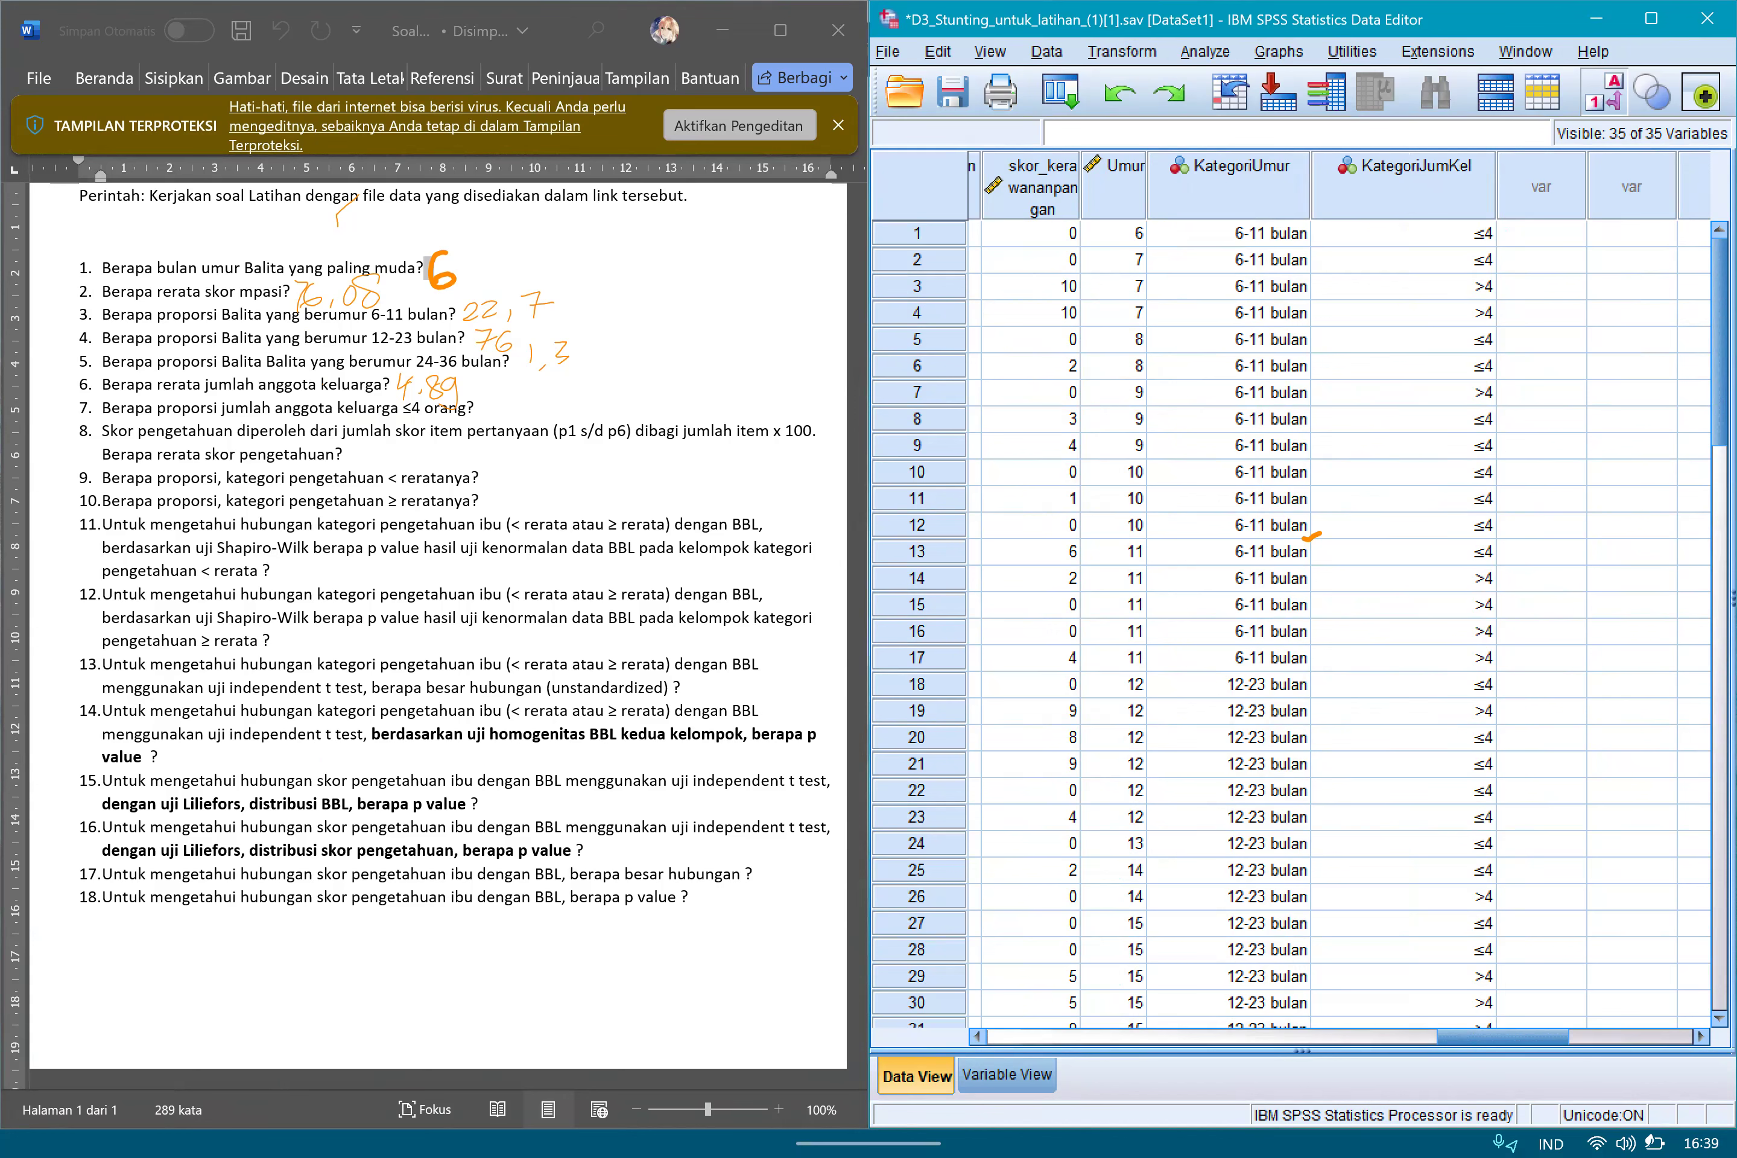
click(1205, 51)
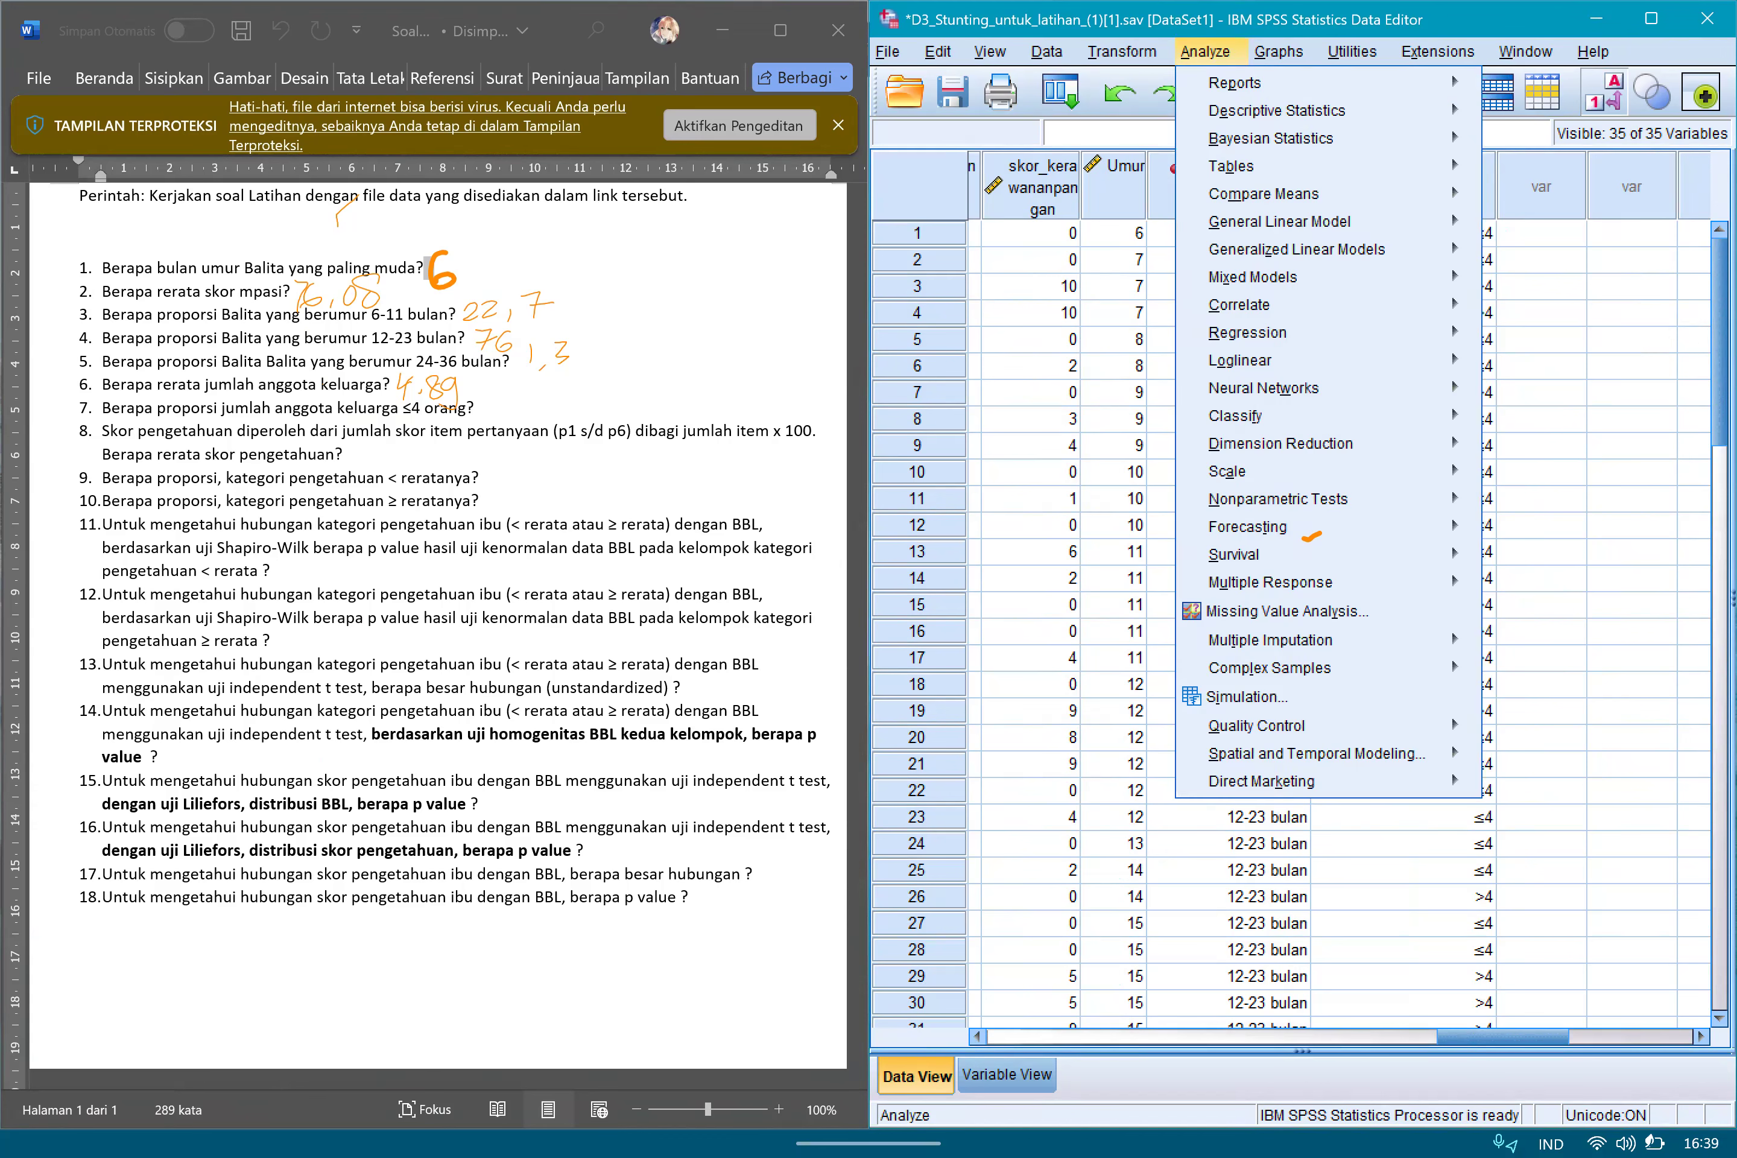
mouse_move(1277, 110)
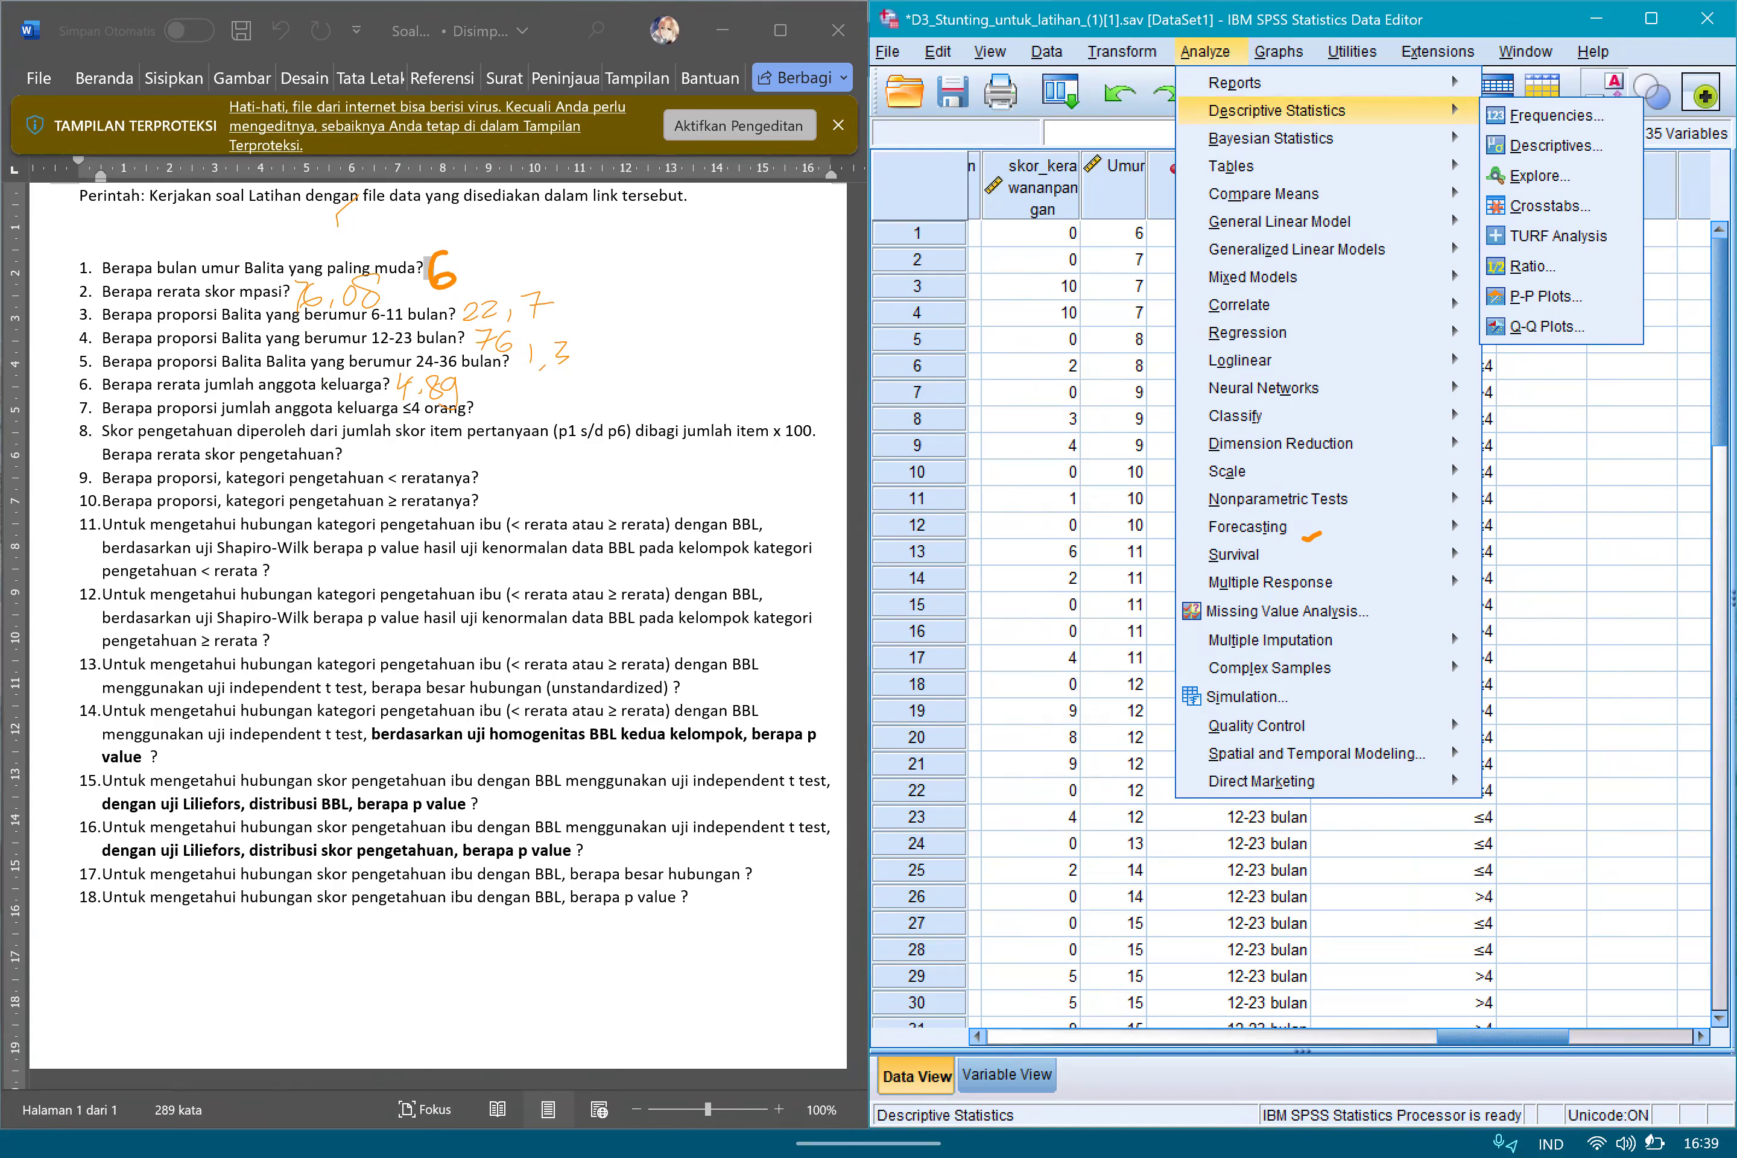
click(1556, 115)
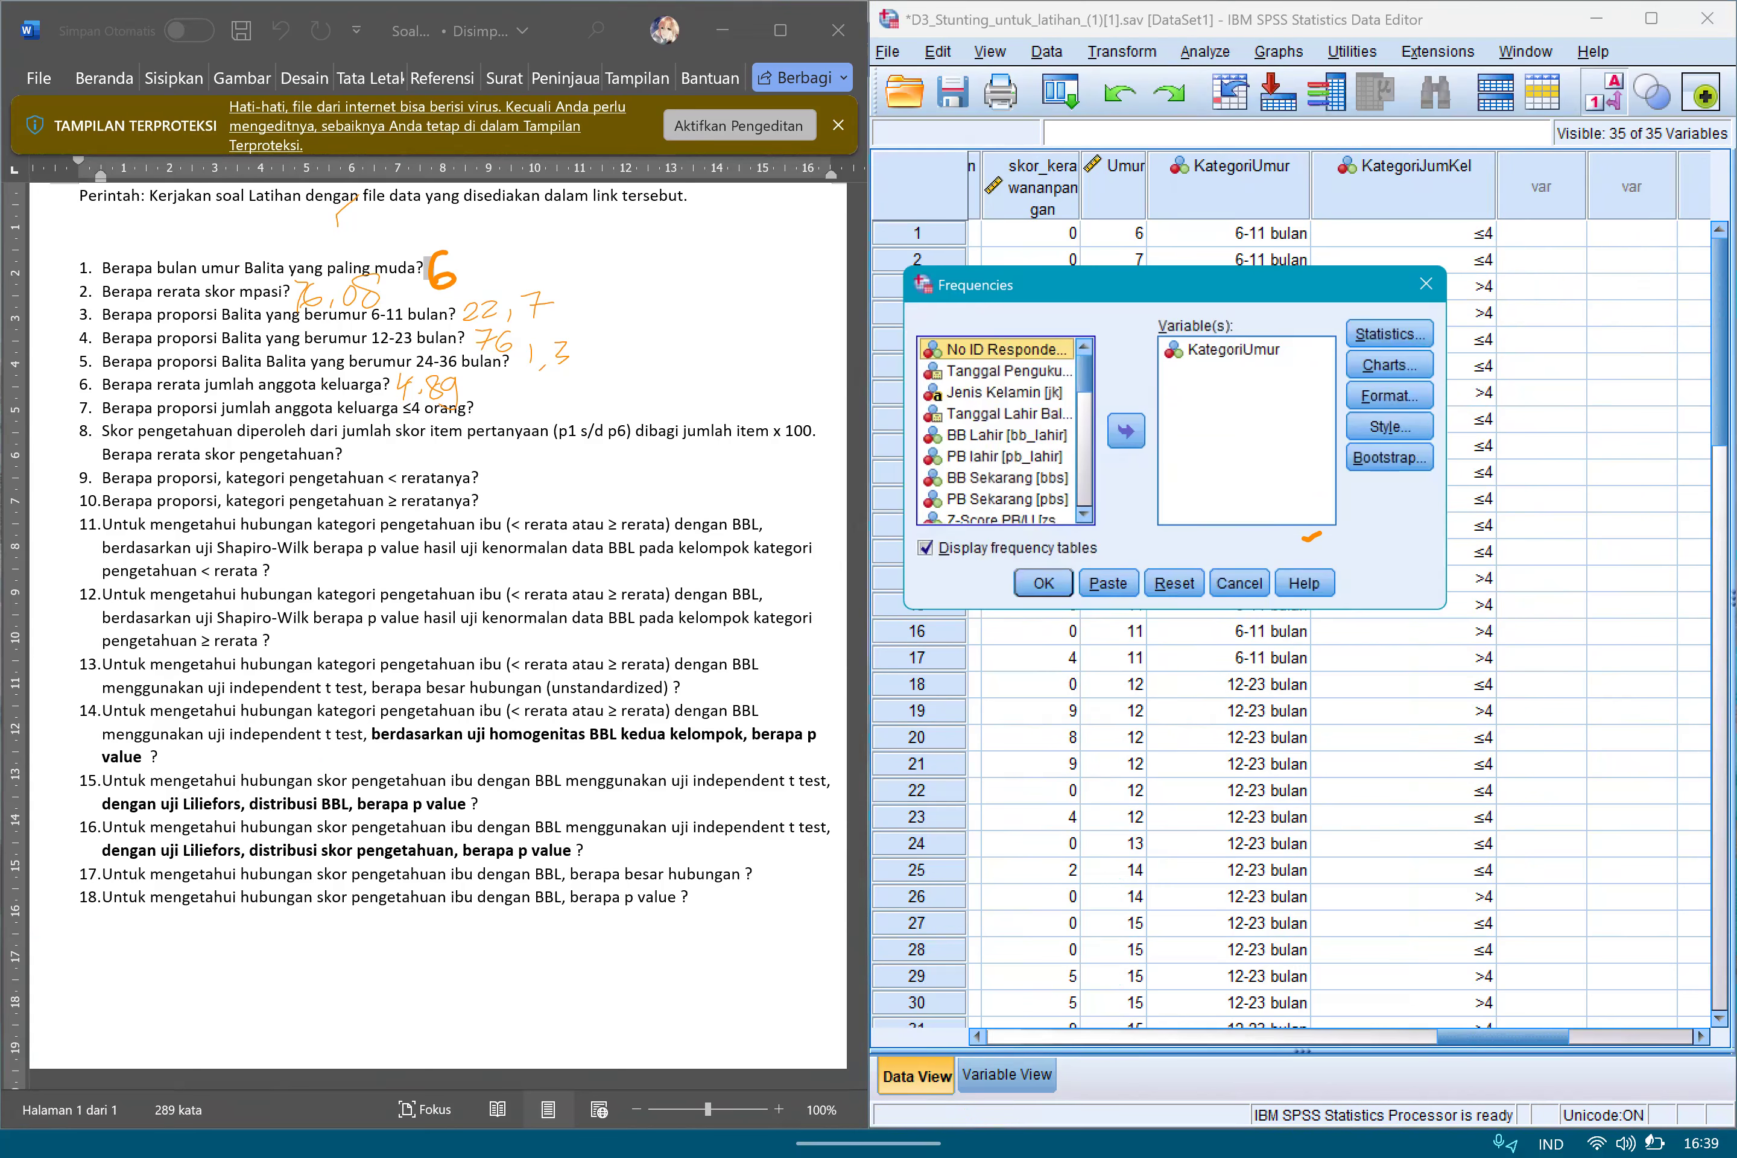
click(1175, 585)
drag(1086, 373, 1085, 491)
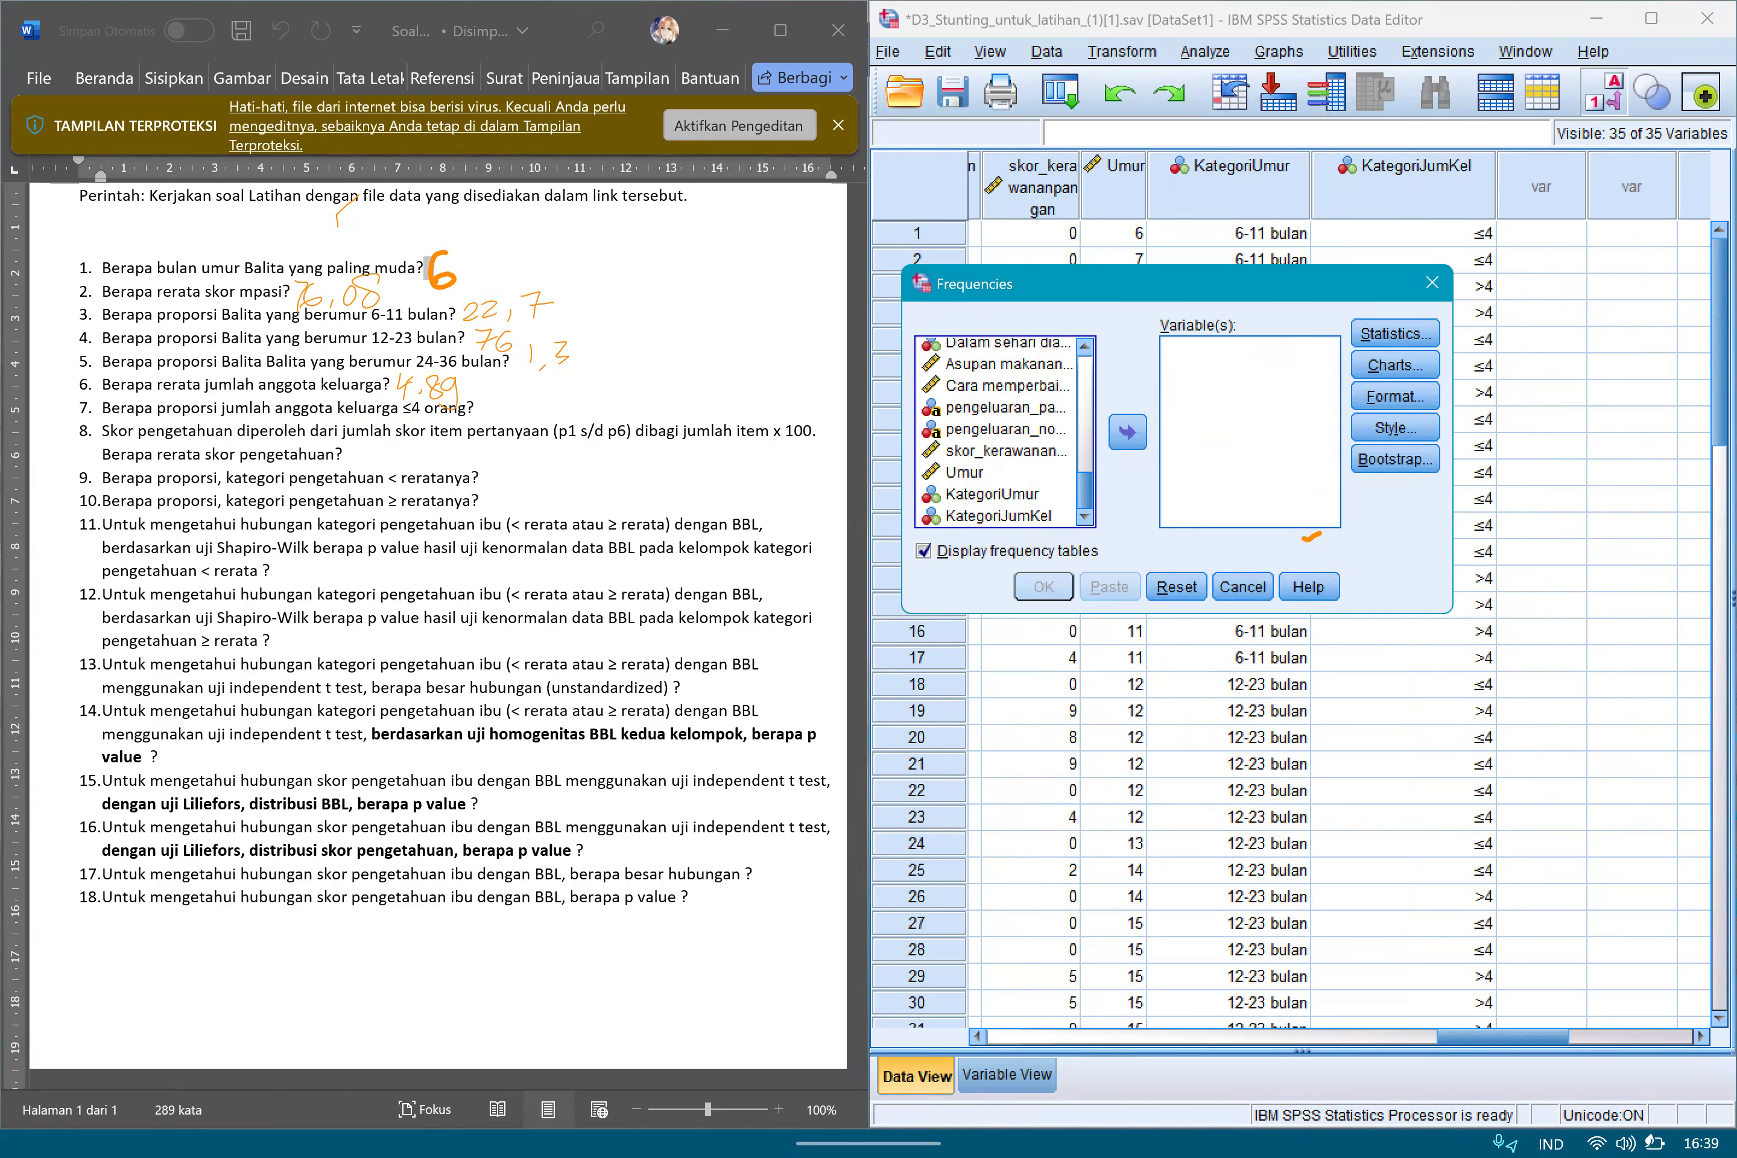
click(999, 516)
click(1127, 432)
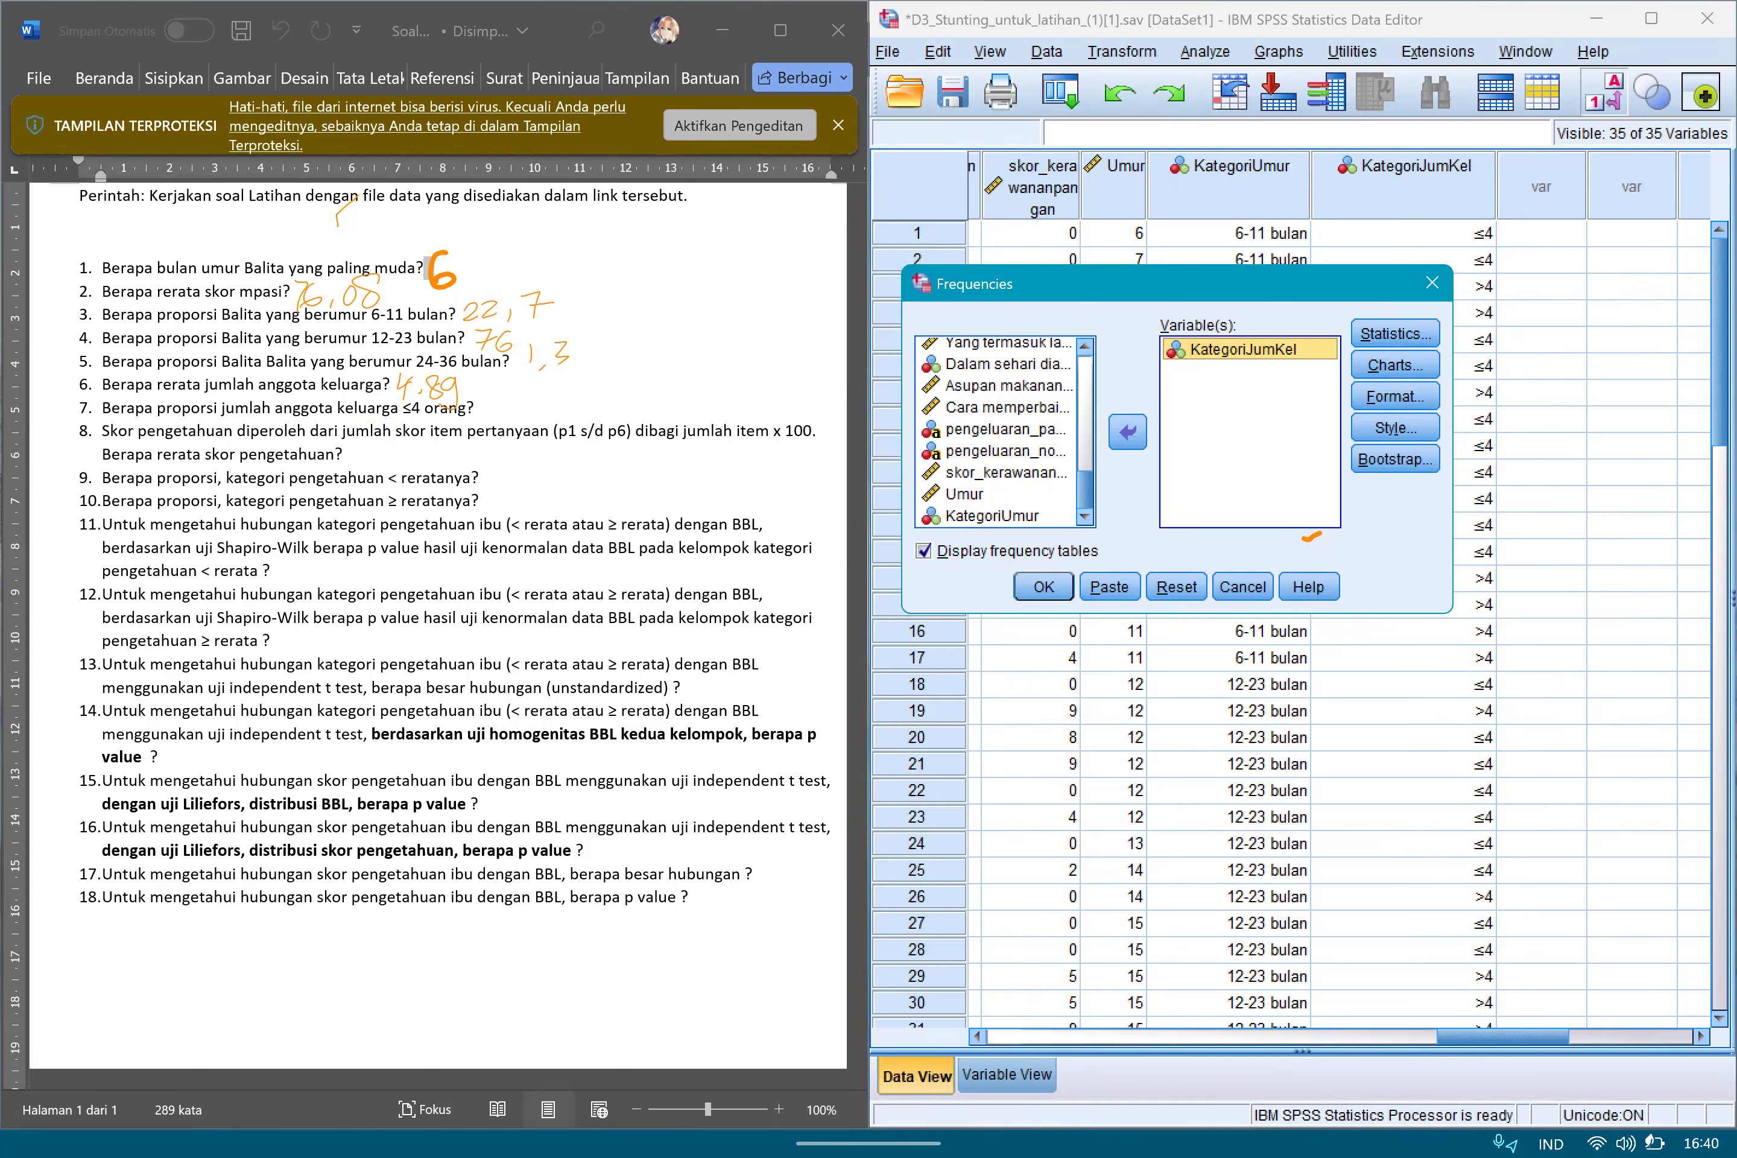
click(1043, 586)
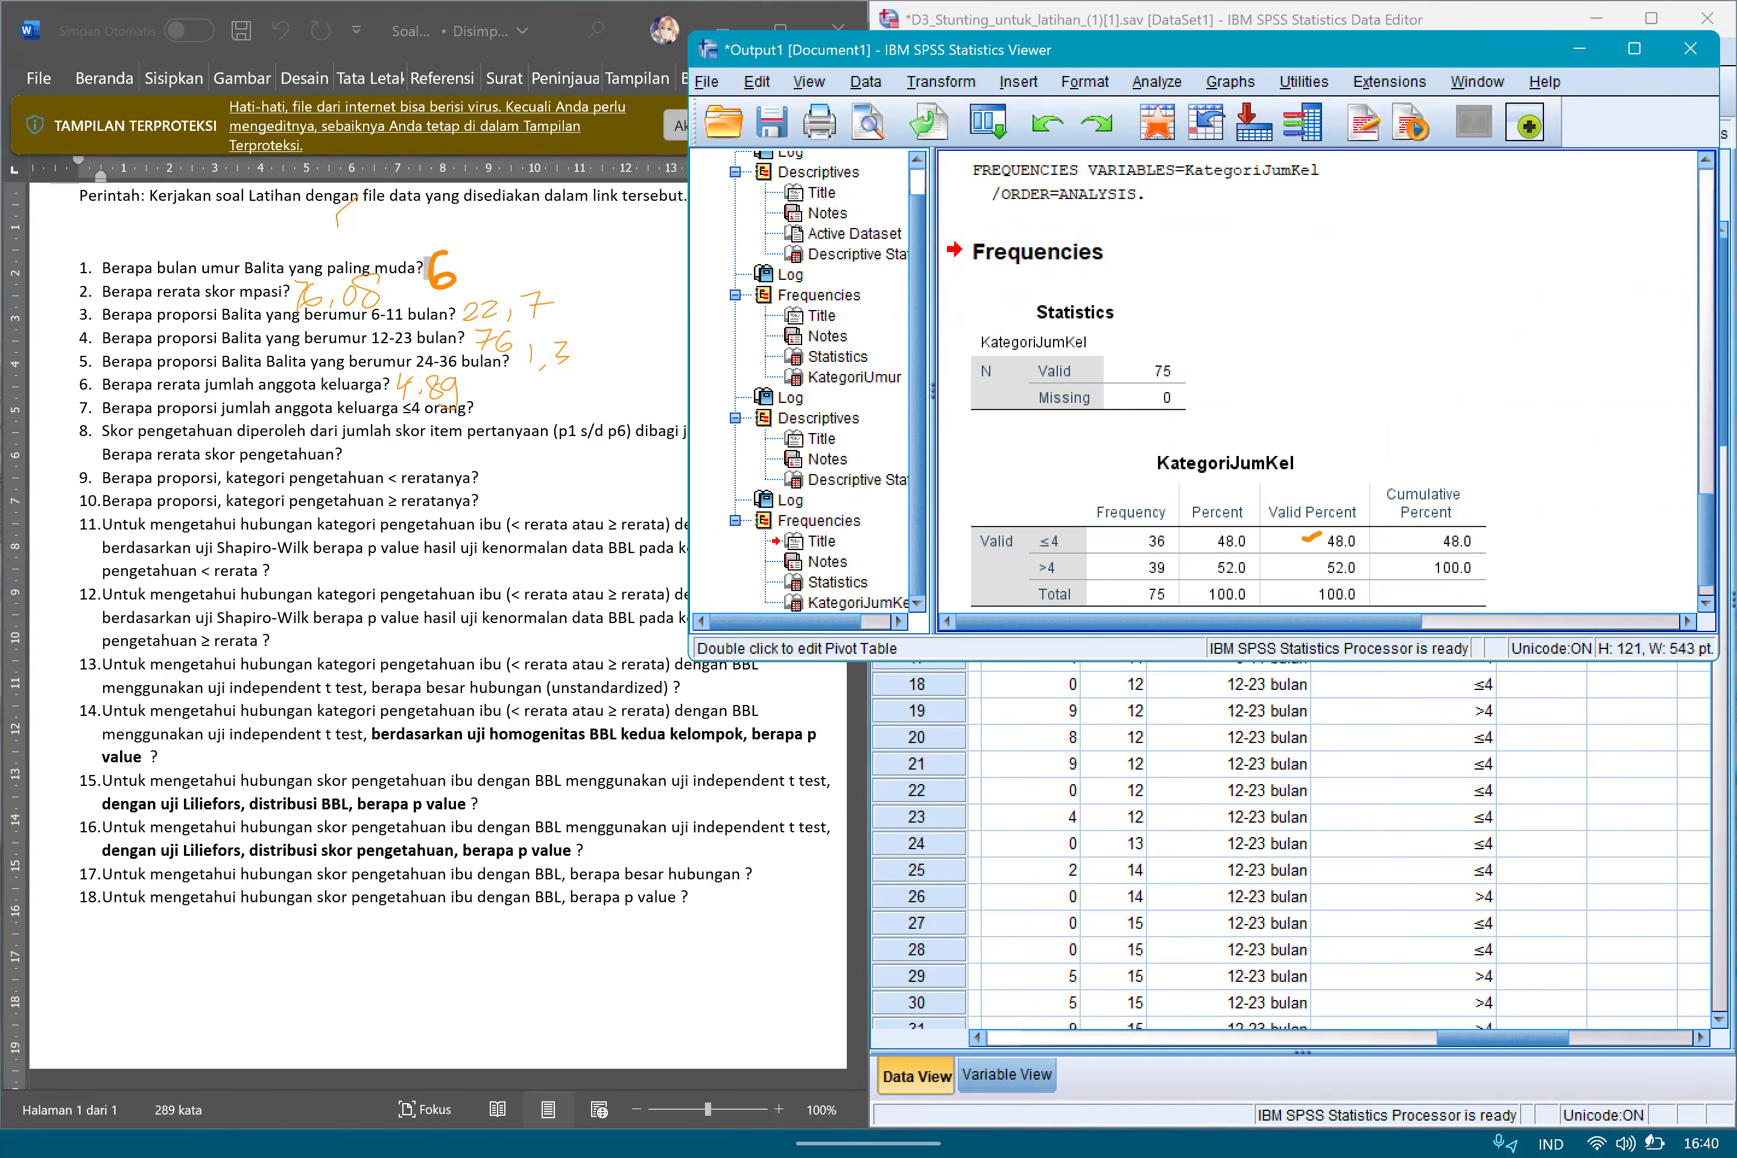
Handwrite 48 as the answer beside question 7 on the exercise sheet.
click(868, 1144)
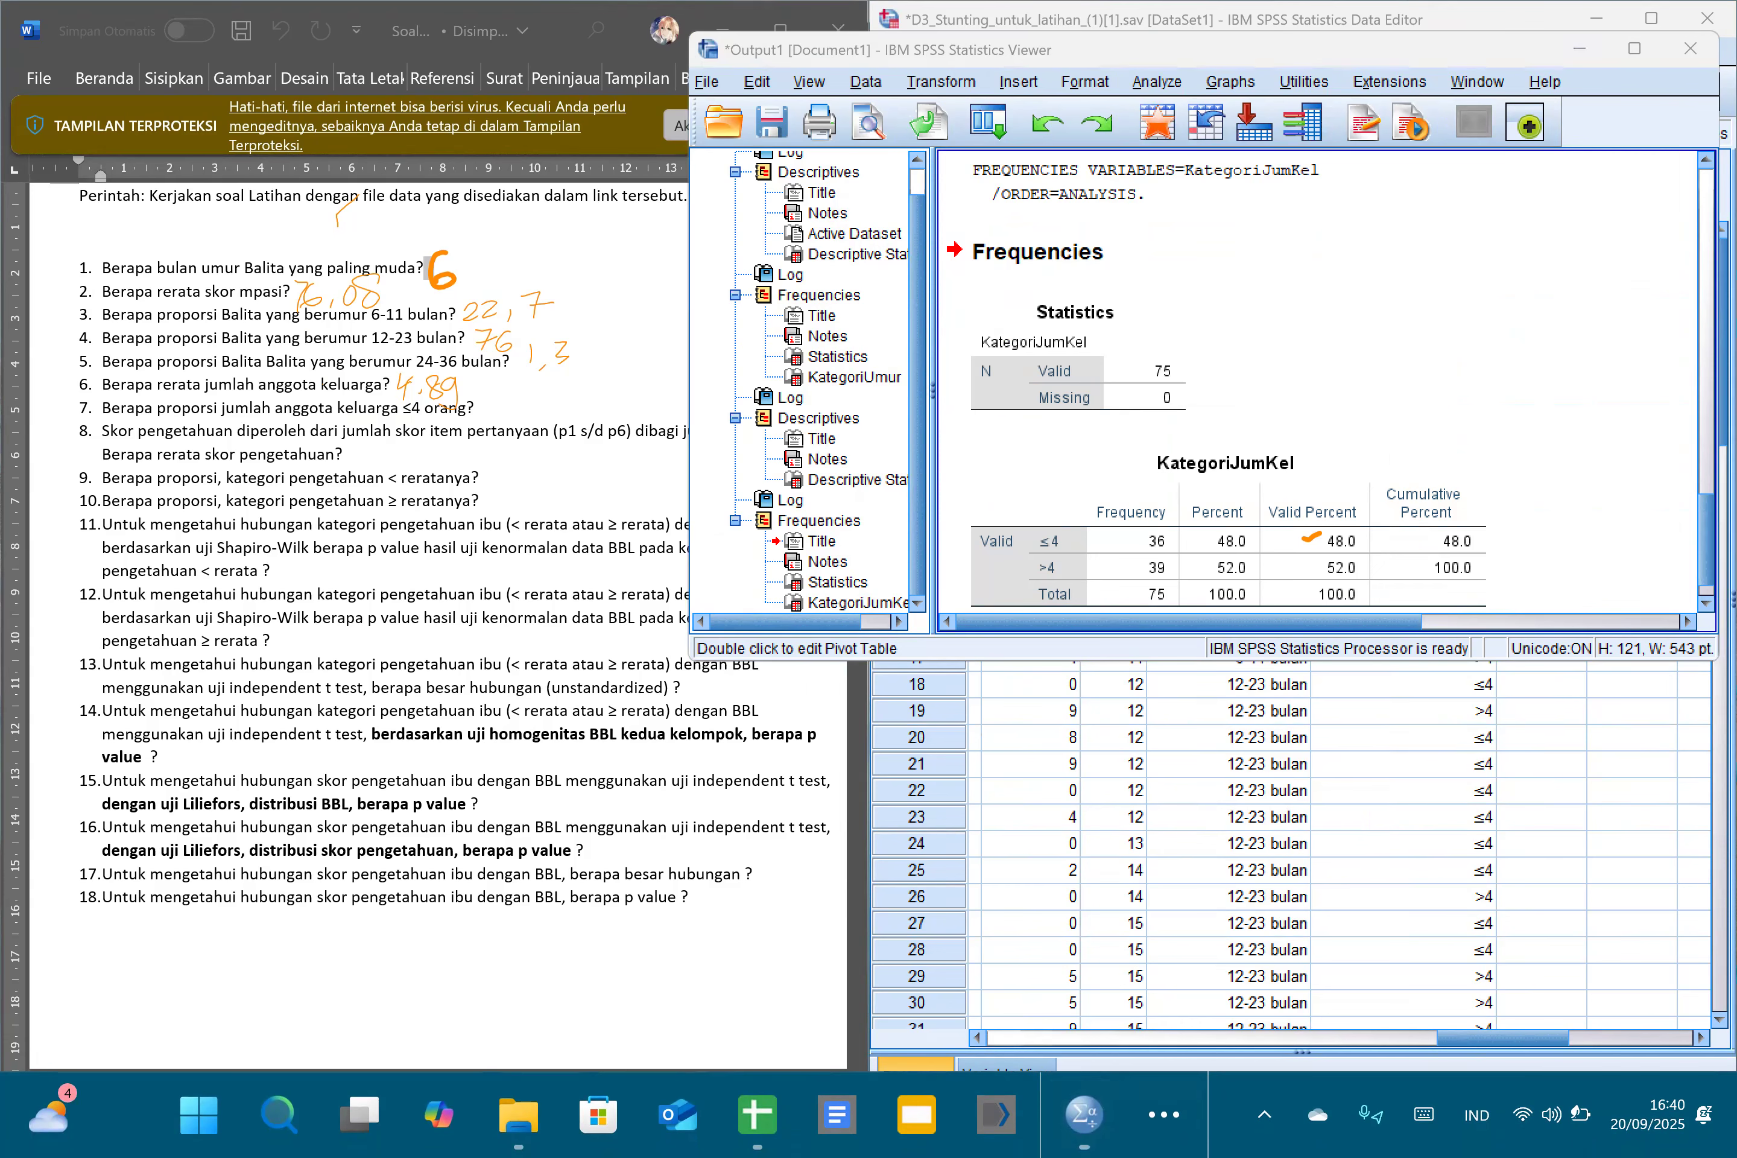
click(1228, 977)
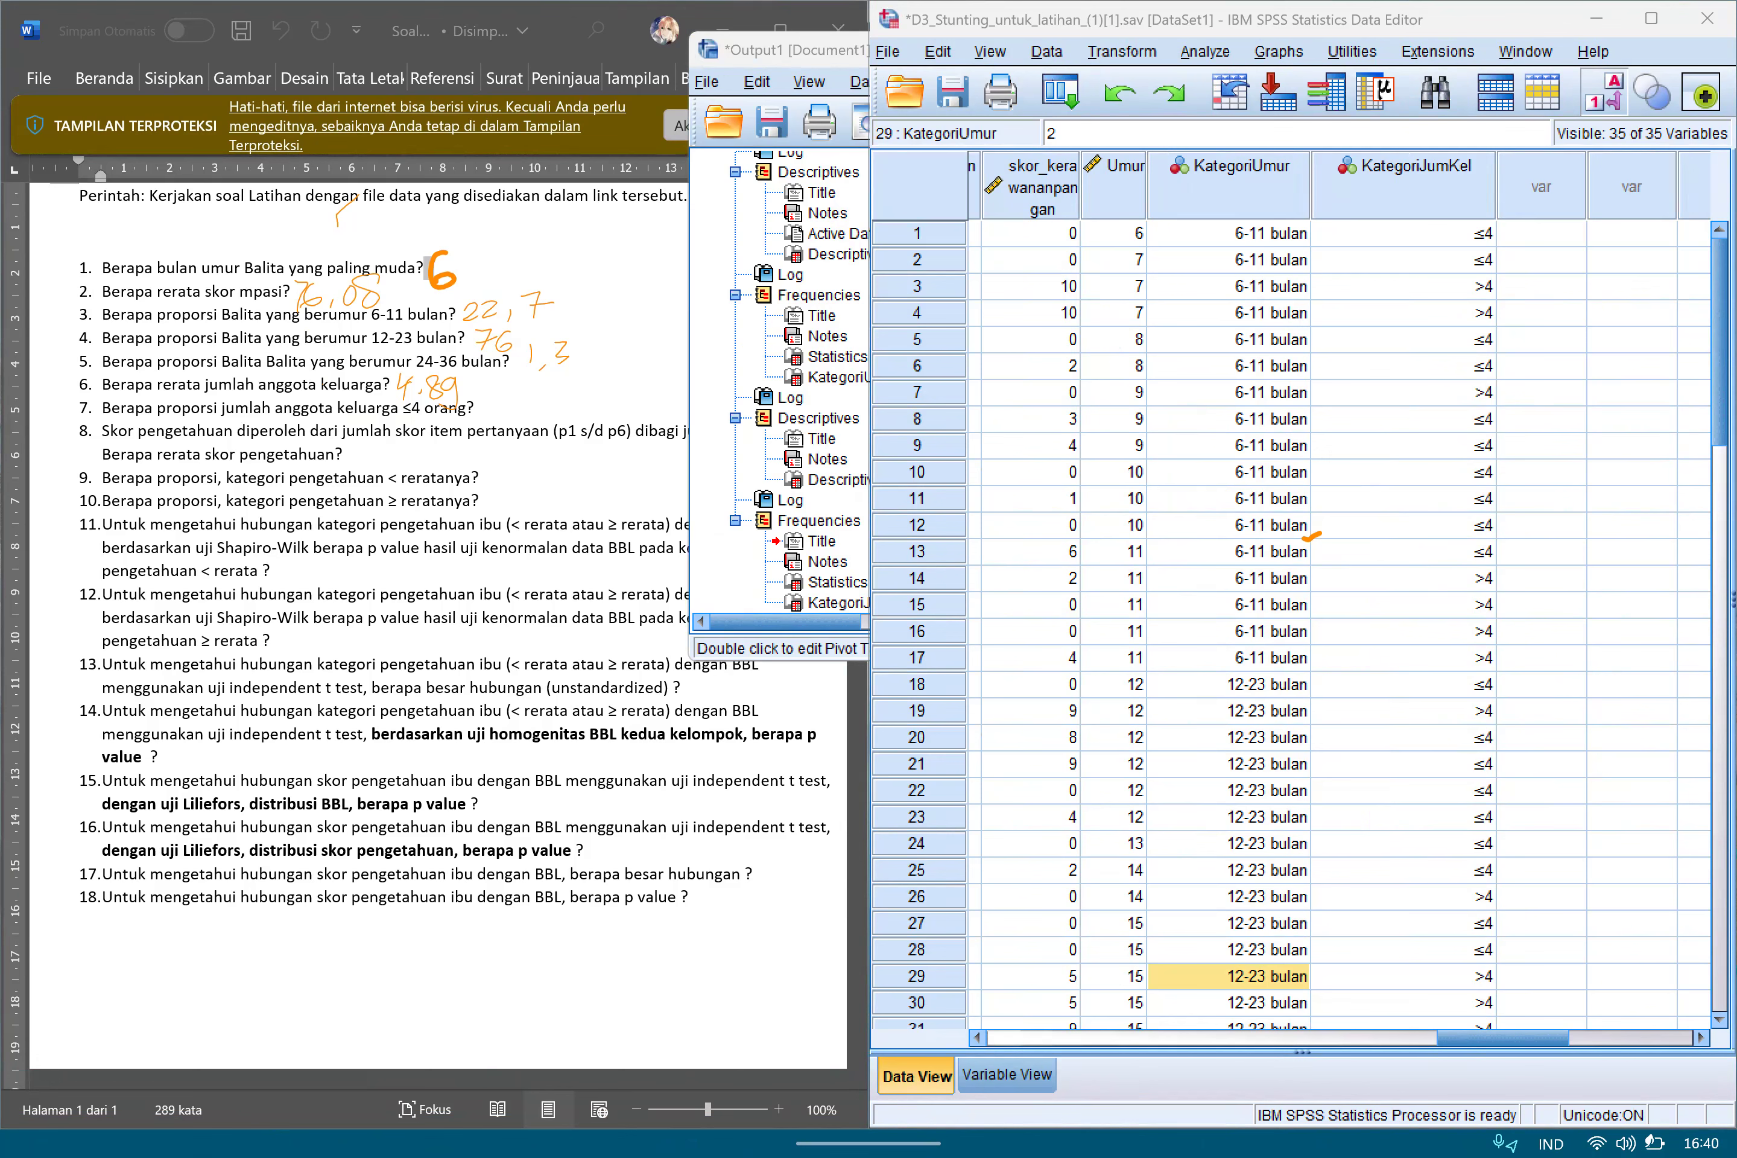
mouse_move(488, 404)
mouse_down()
mouse_move(487, 440)
mouse_move(506, 399)
mouse_move(518, 408)
mouse_up()
Bring the output window forward and examine the percentage of the ≤4 category in the KategoriJumKel frequency table.
drag(870, 51, 912, 50)
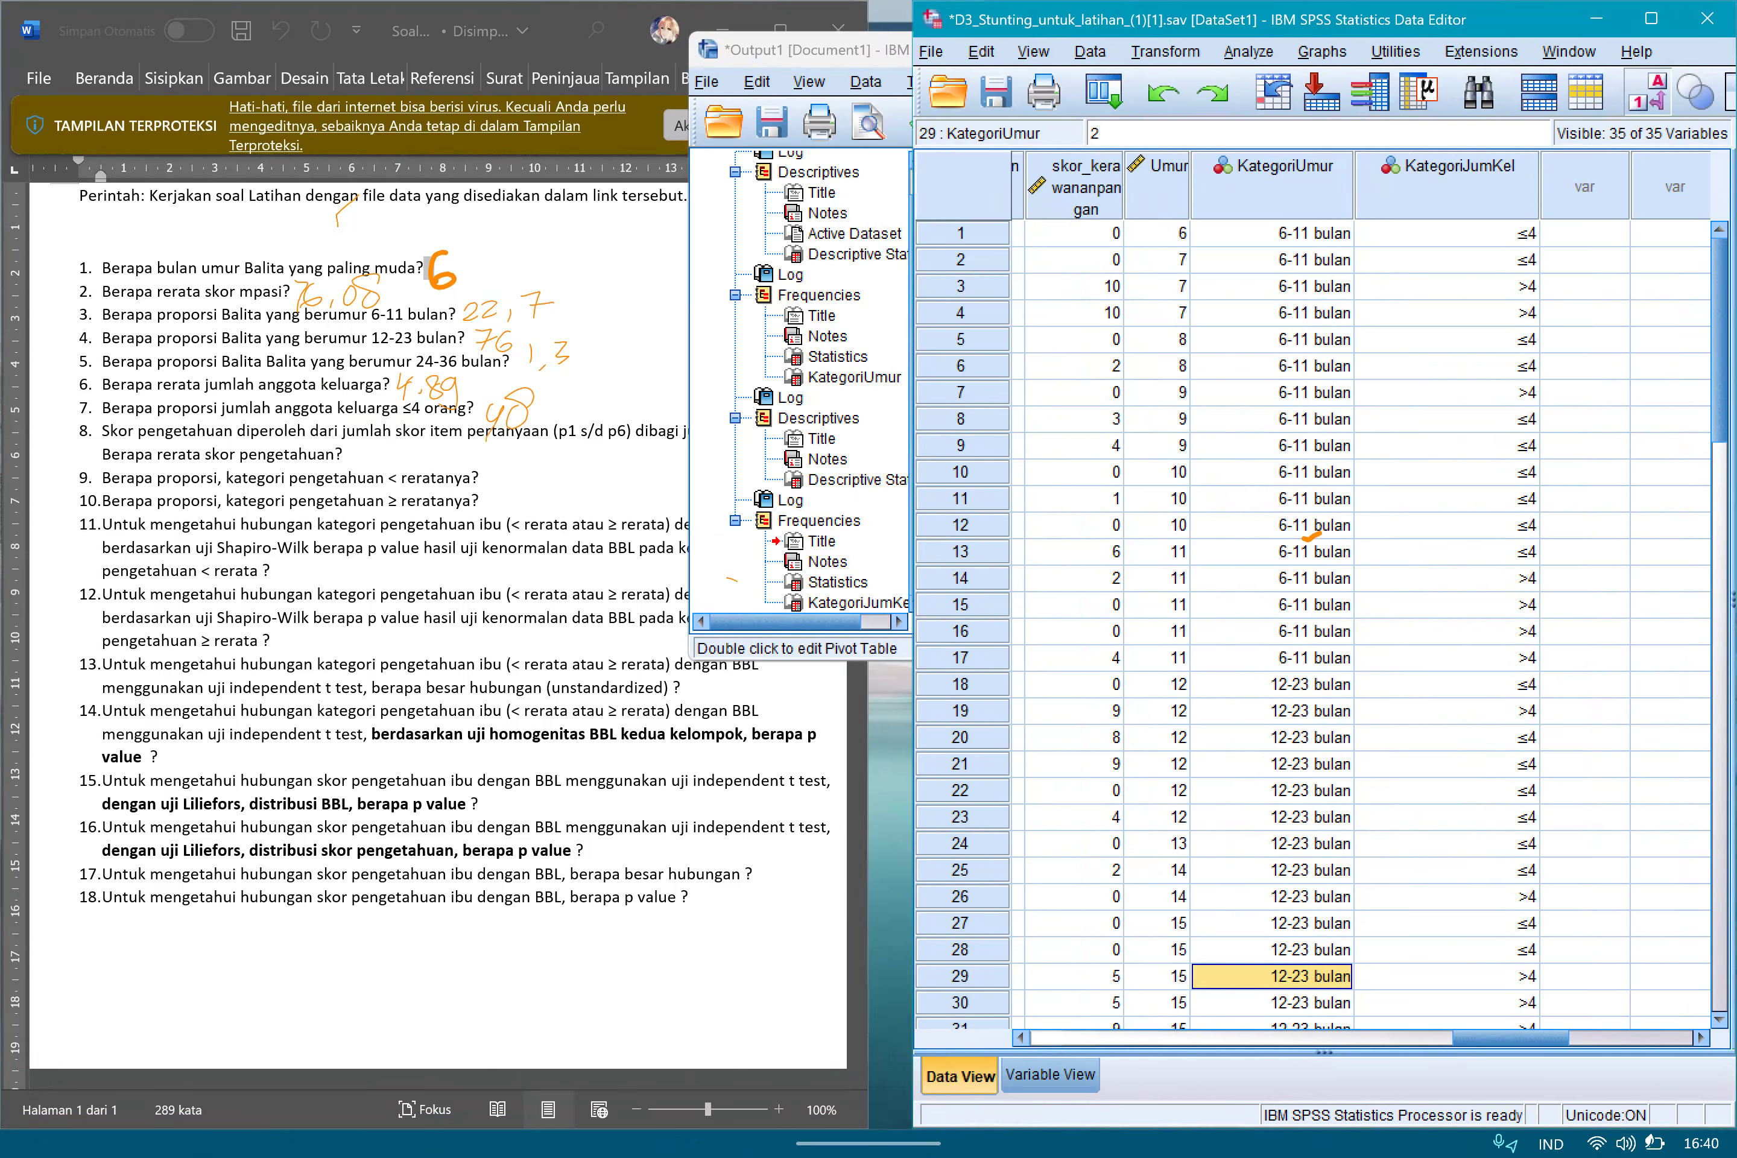
click(822, 50)
drag(1196, 50, 1104, 128)
drag(913, 860, 872, 859)
click(785, 128)
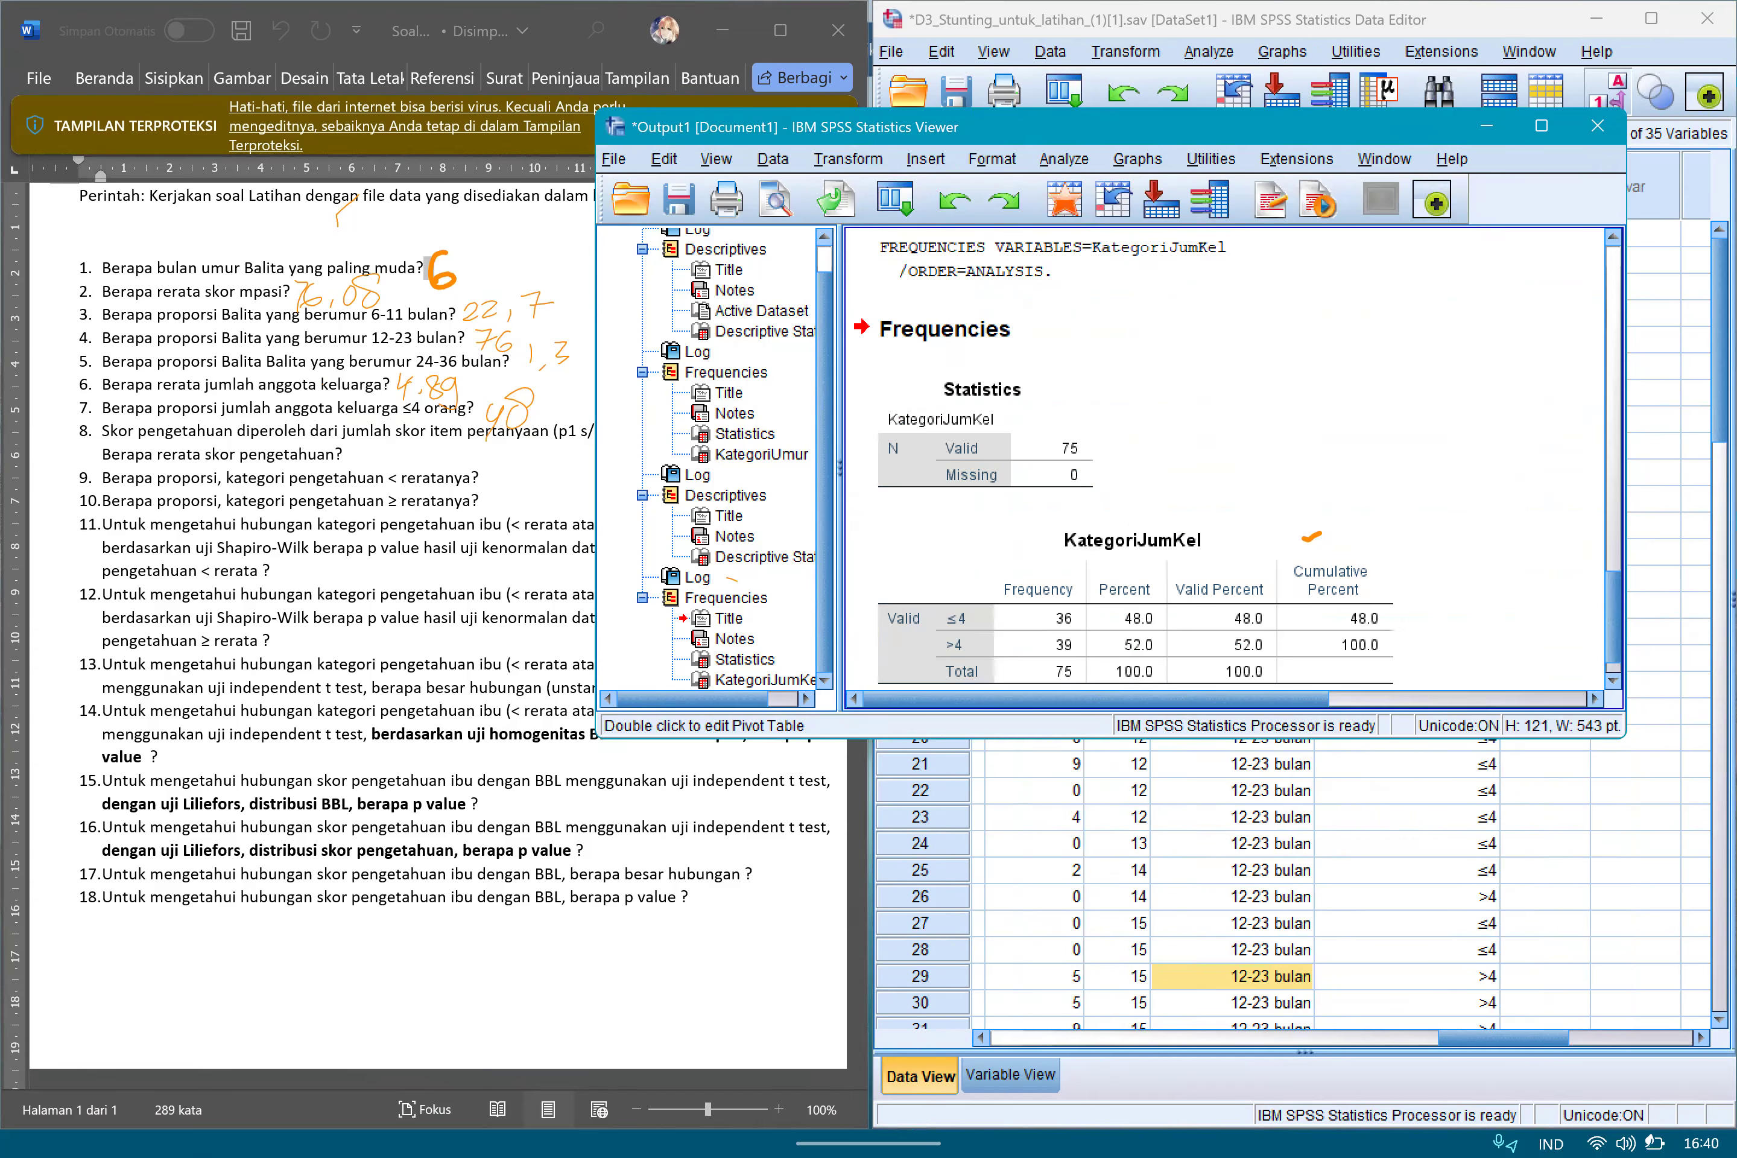
click(778, 476)
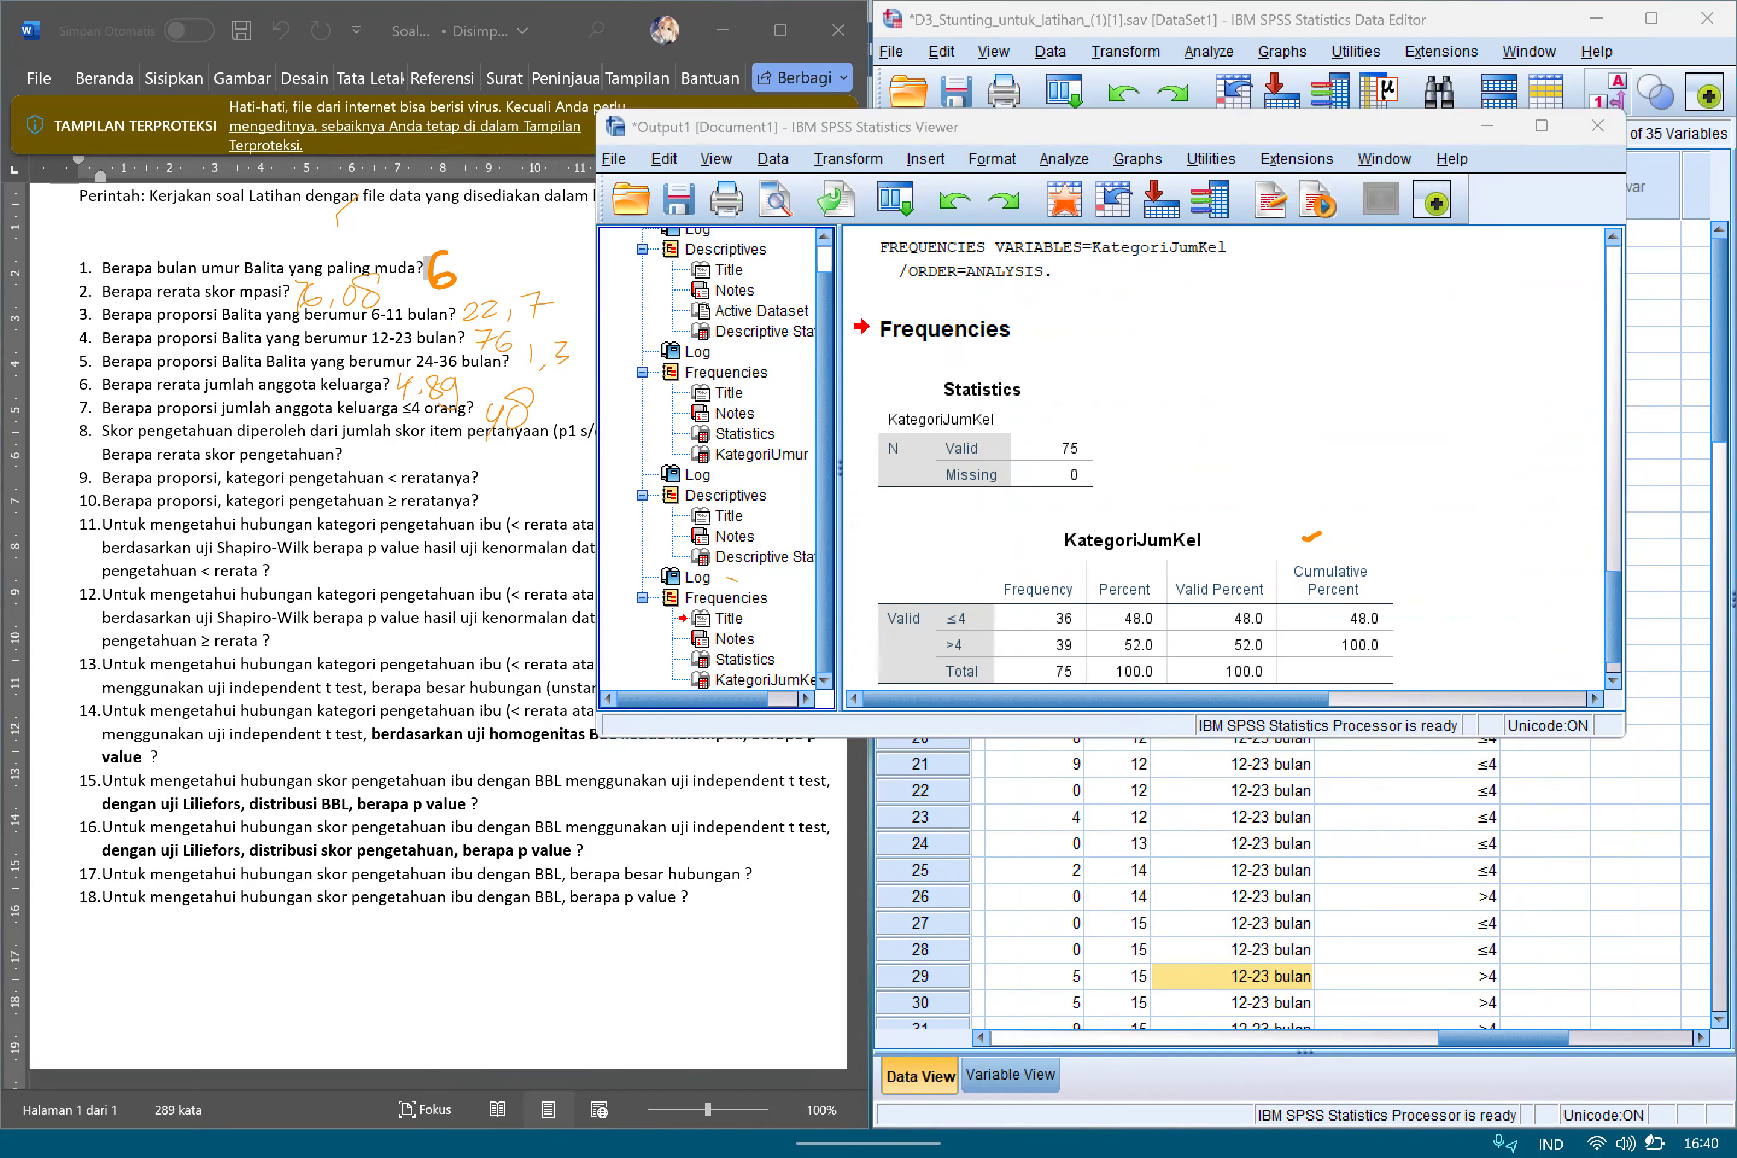
mouse_move(1093, 588)
mouse_down()
mouse_move(1097, 675)
mouse_move(1164, 683)
mouse_up()
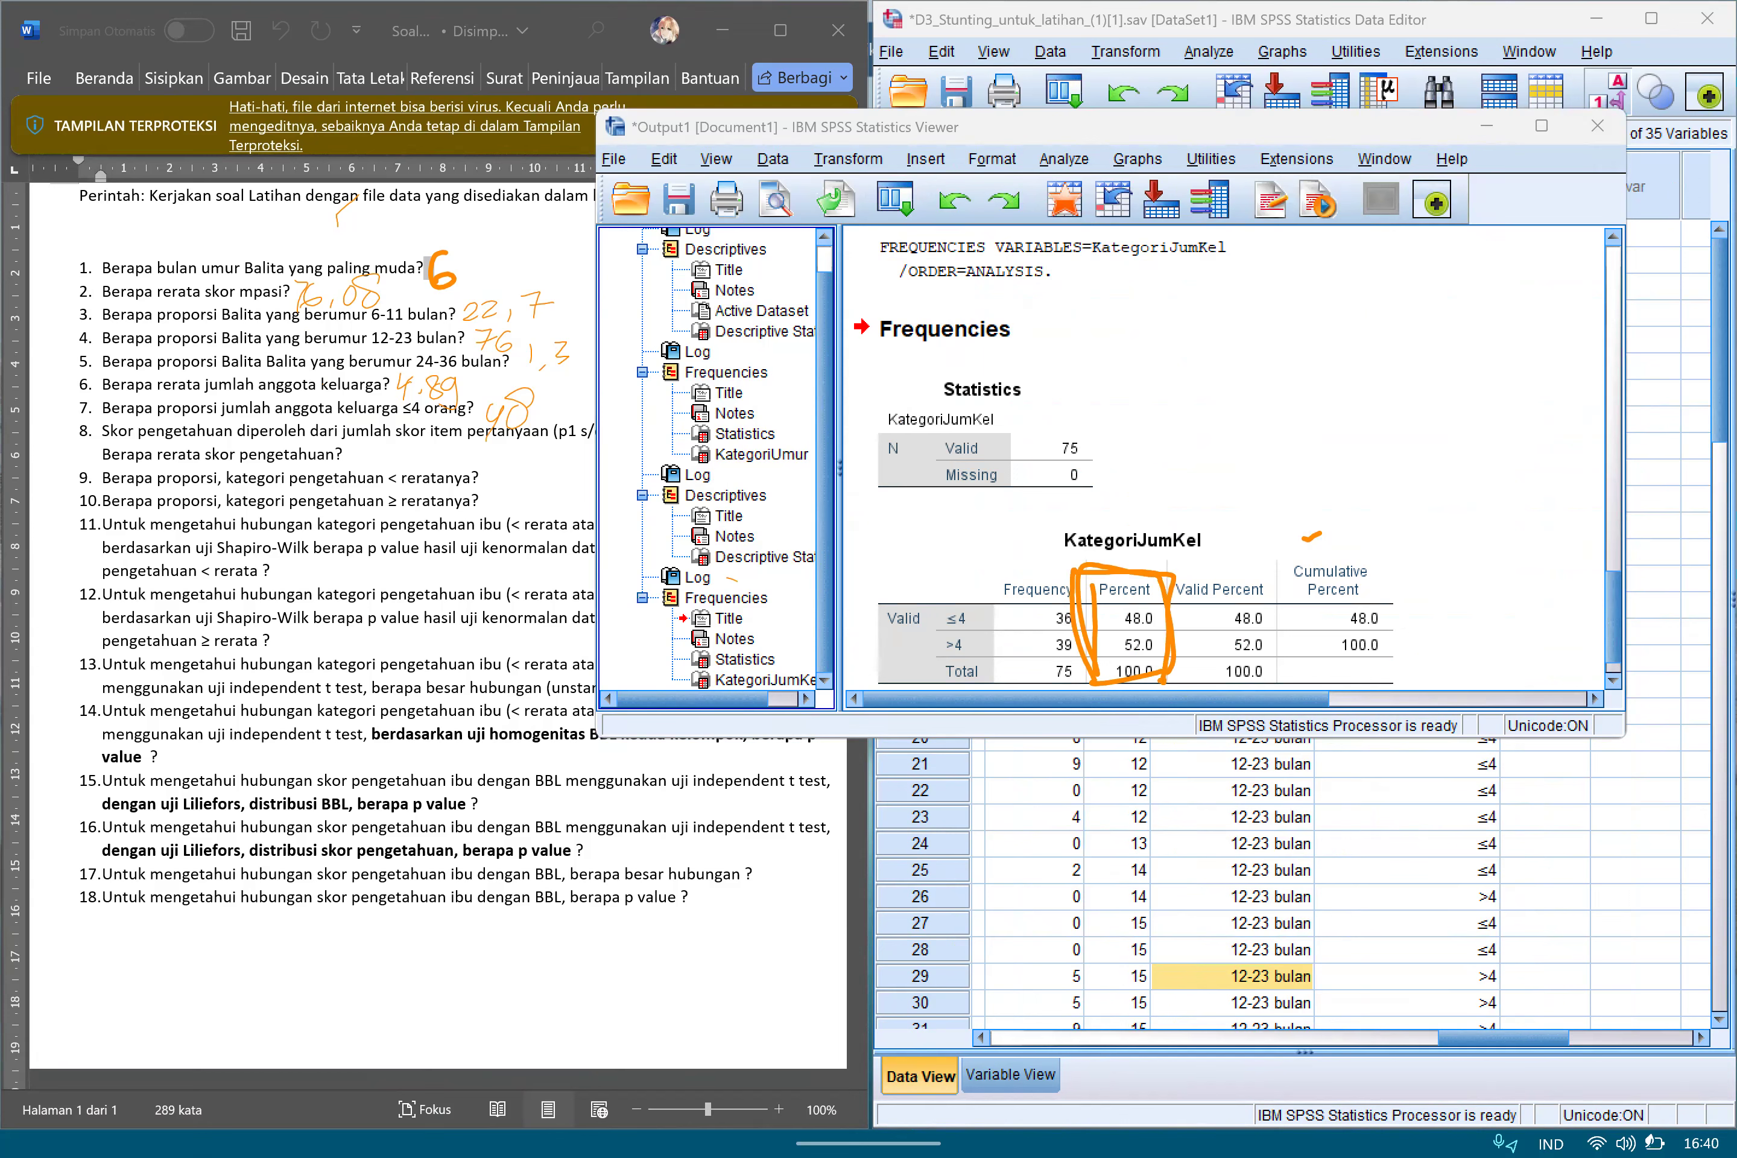
mouse_move(932, 608)
mouse_down()
mouse_move(965, 629)
mouse_move(1167, 628)
mouse_move(1167, 605)
mouse_move(934, 613)
mouse_up()
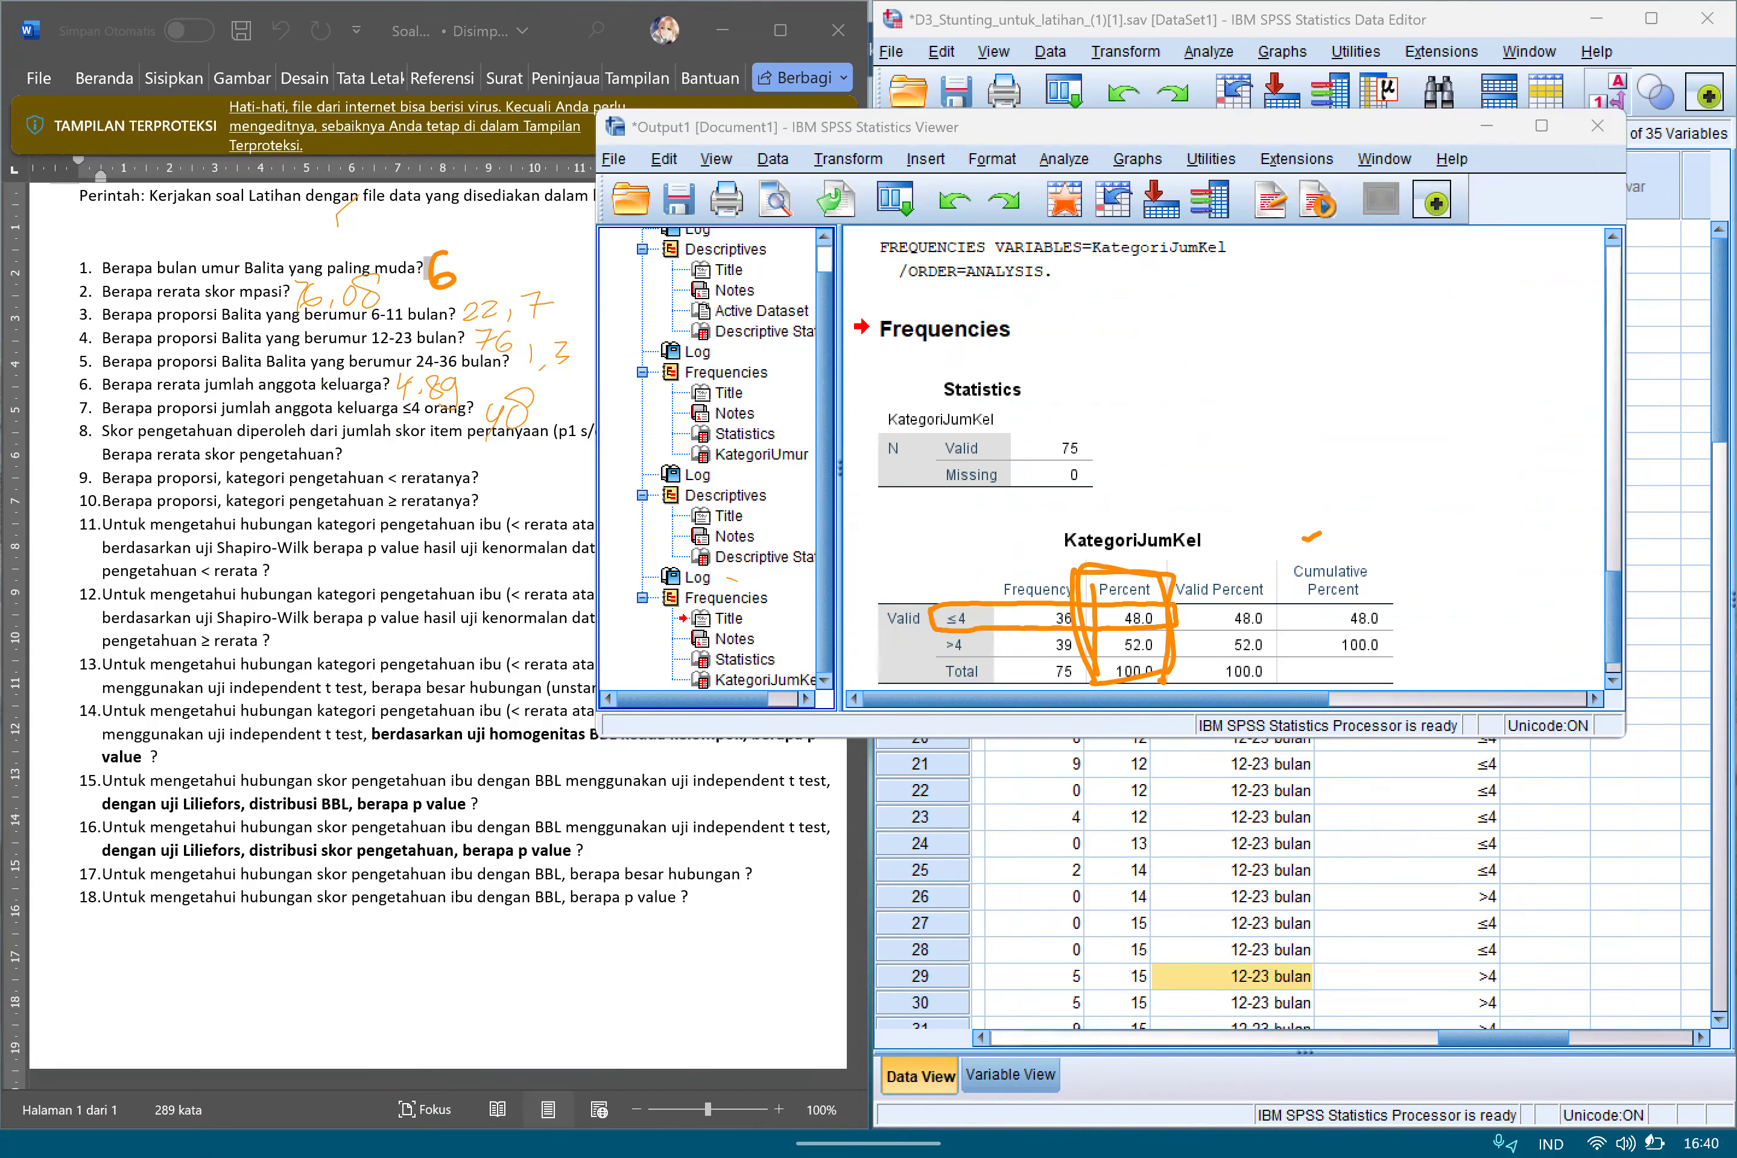
mouse_move(1099, 627)
mouse_down()
mouse_move(1100, 607)
mouse_move(1159, 609)
mouse_move(1119, 631)
mouse_up()
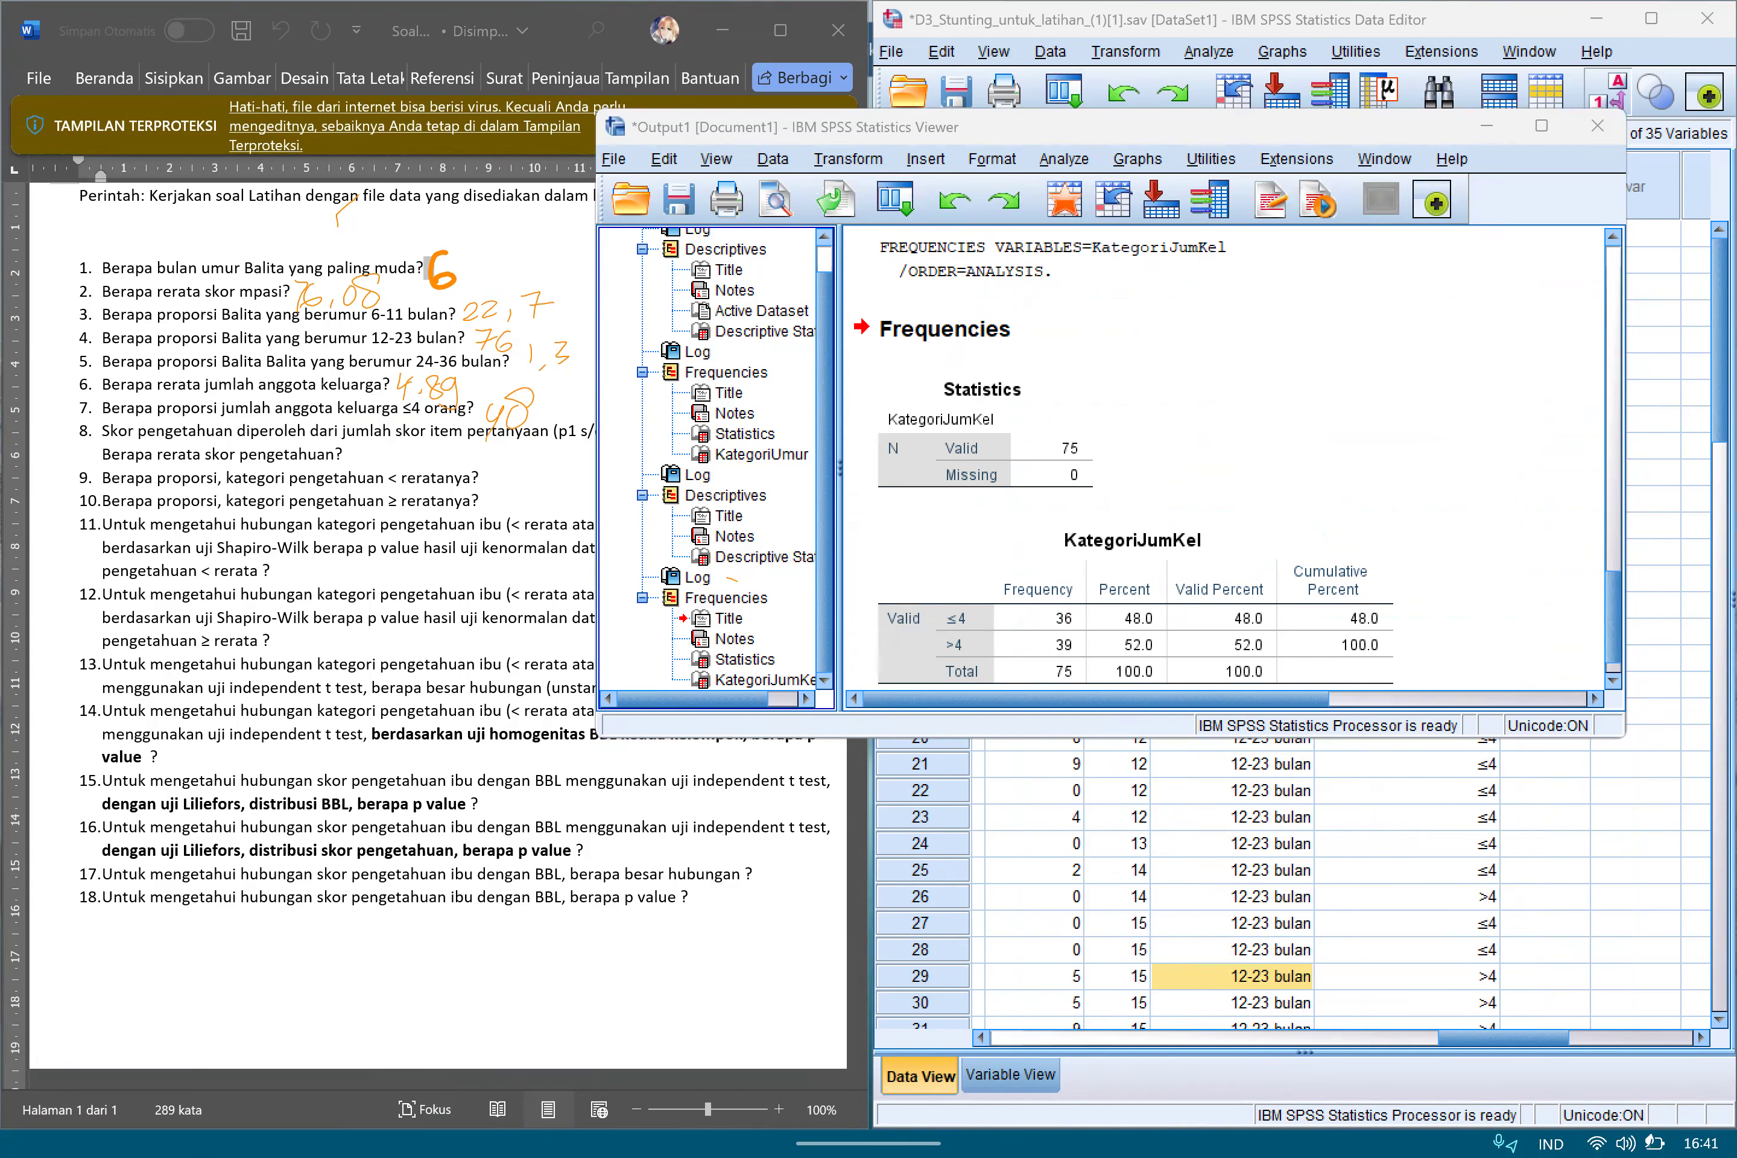
click(1487, 126)
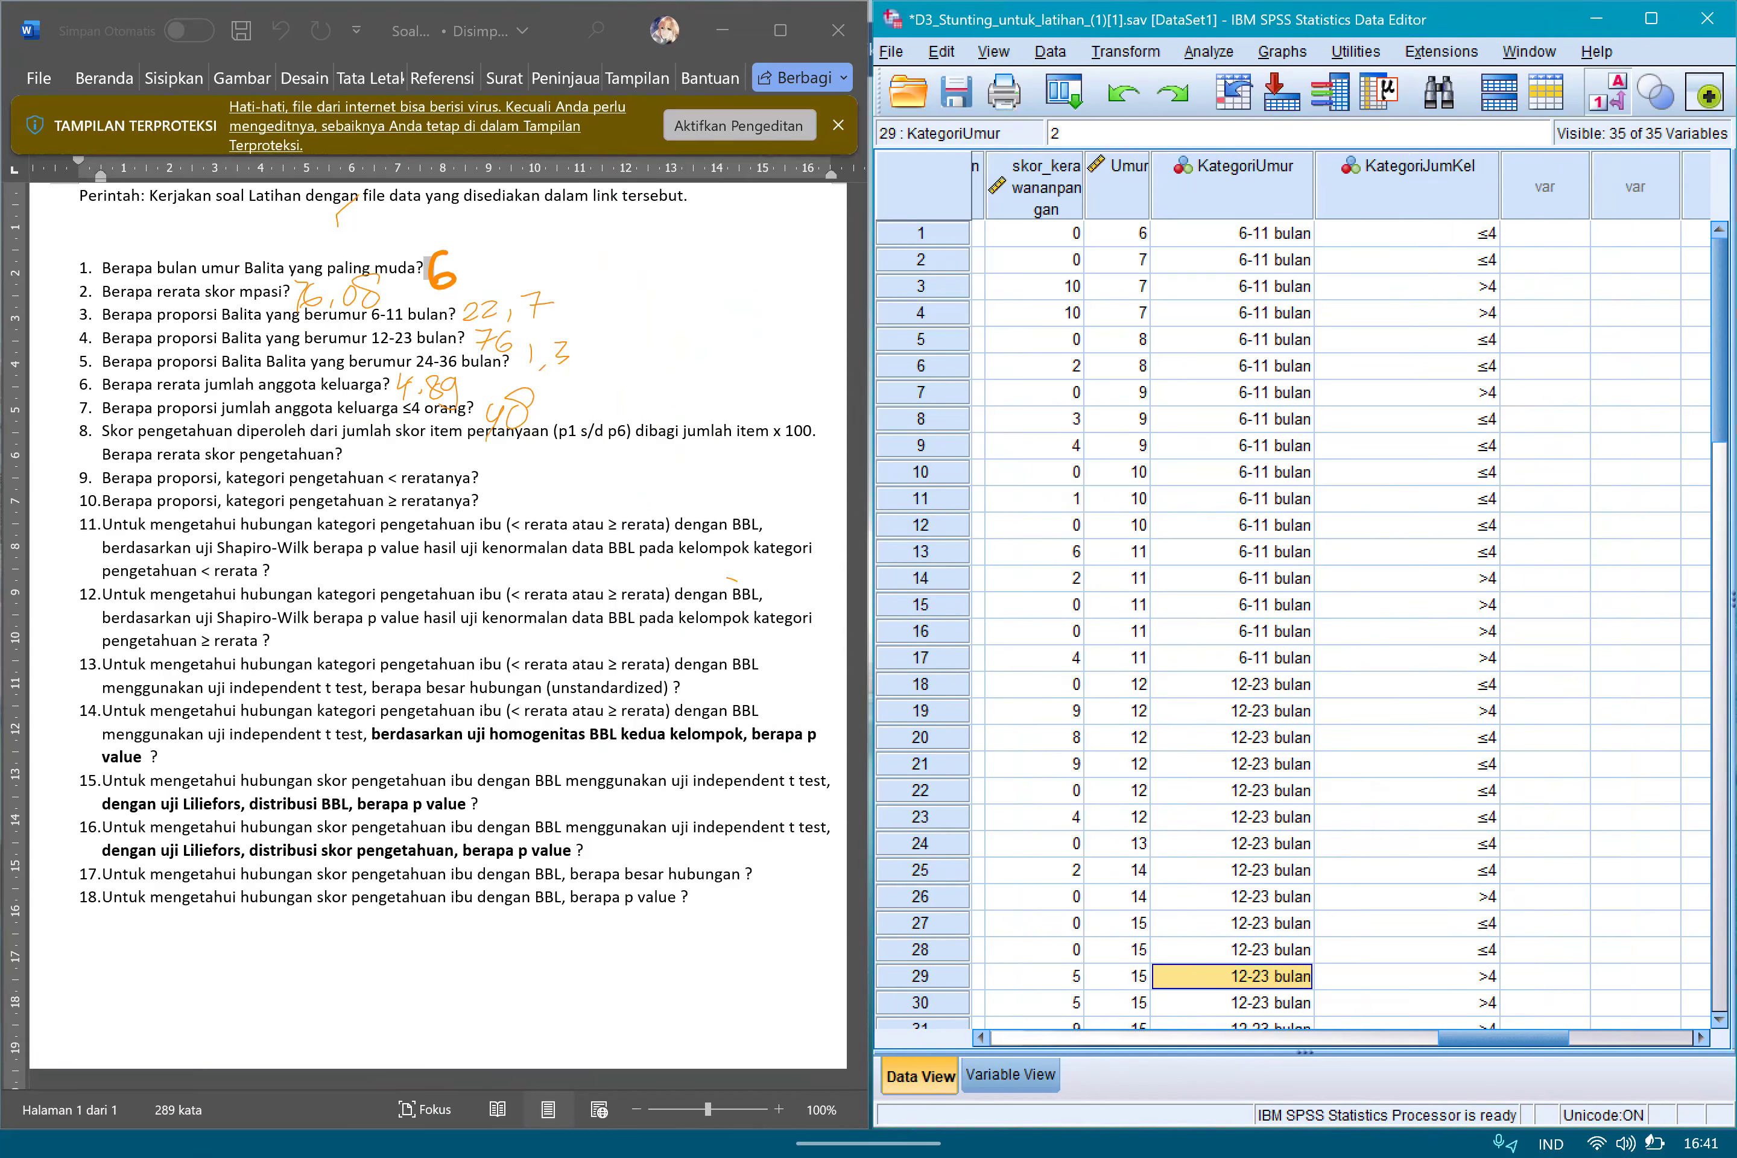
Look through the dataset's columns and variable definitions, including the knowledge items p1 to p6 needed for question 8.
scroll(1294, 591, left, 5)
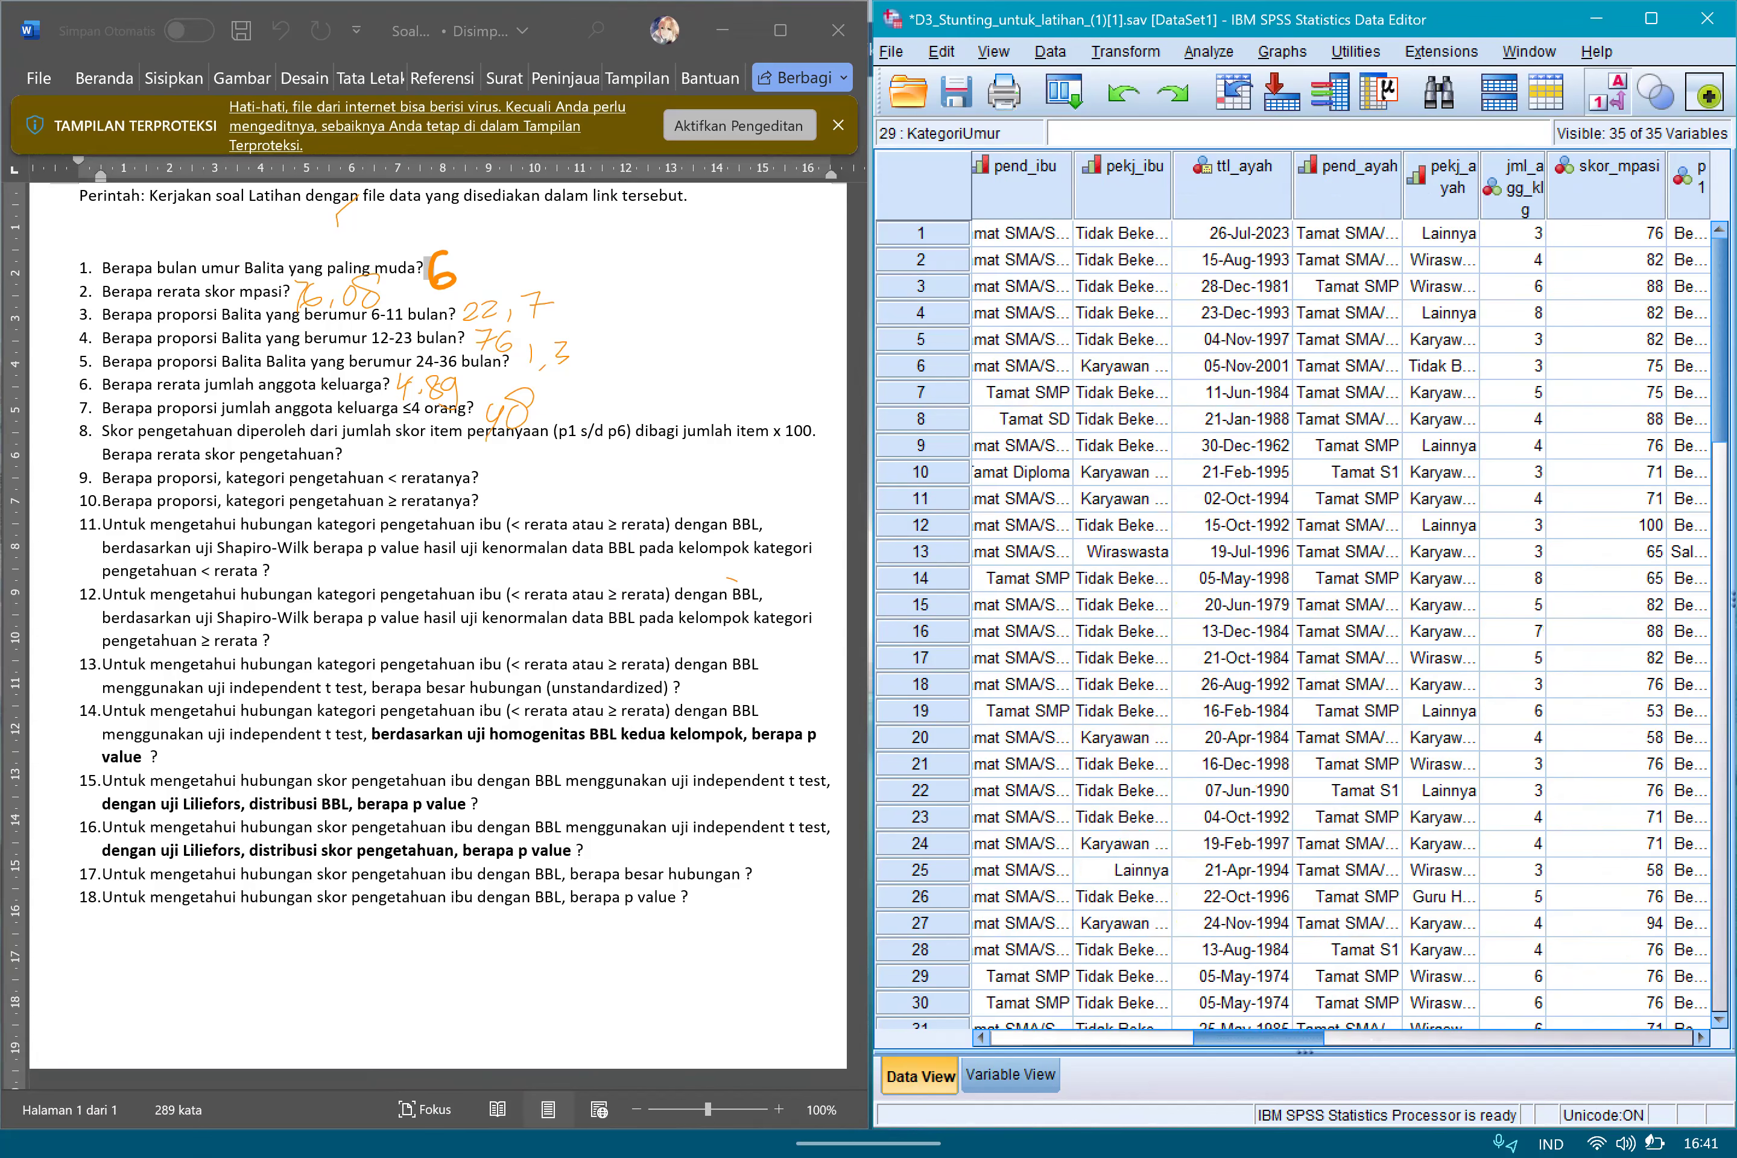
scroll(1293, 591, left, 5)
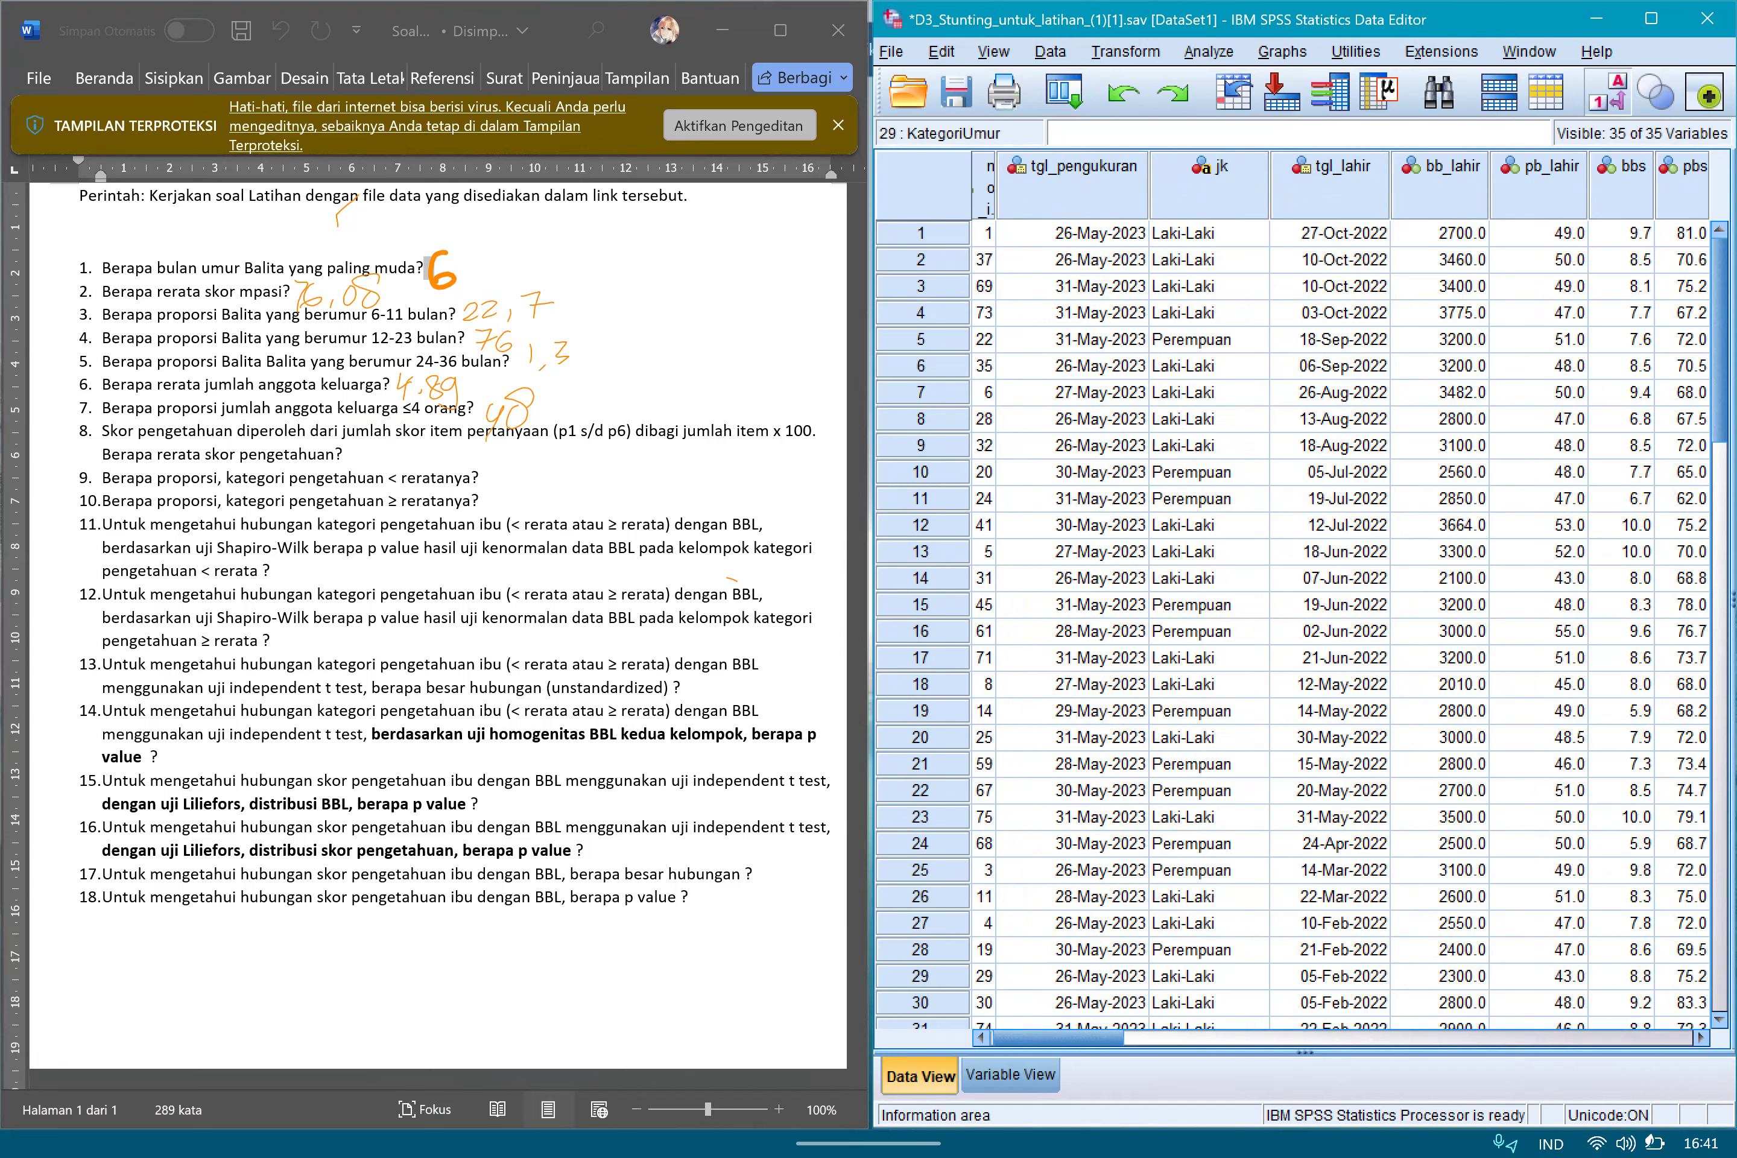
click(1209, 845)
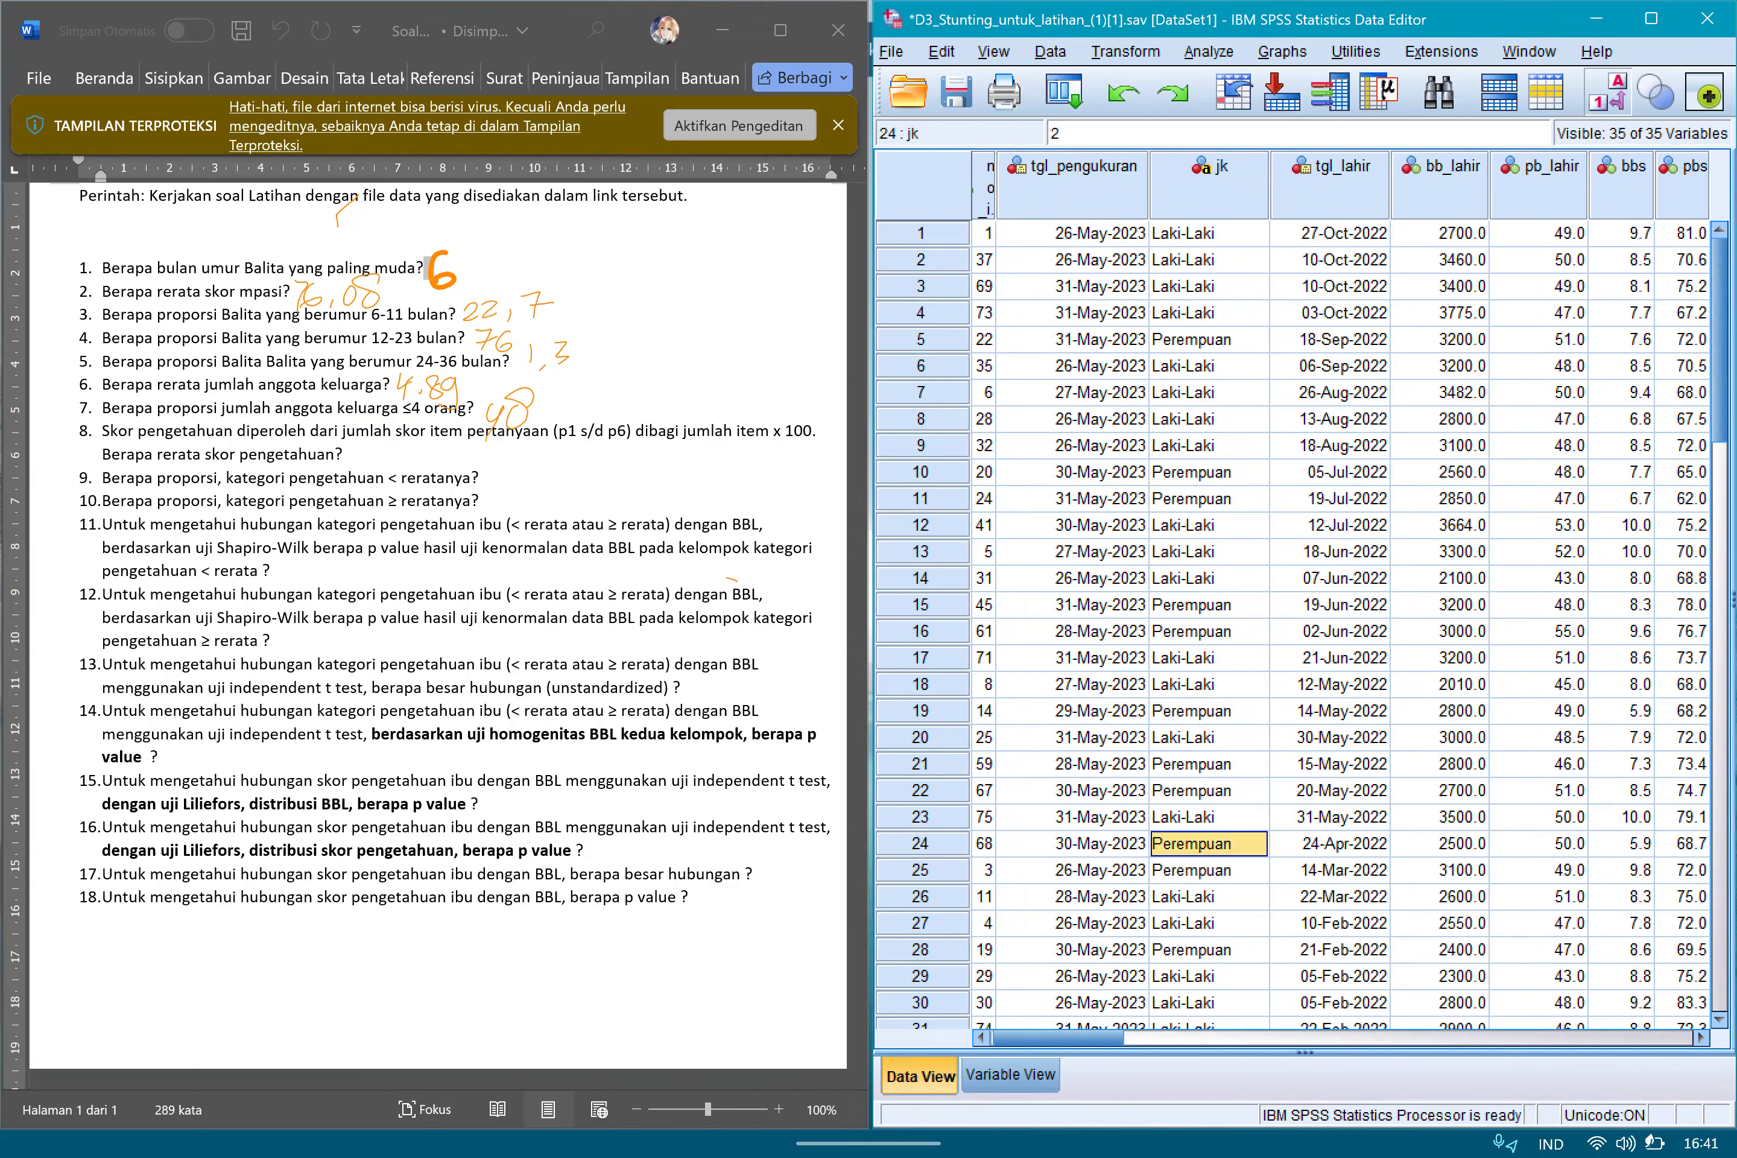
click(1010, 1076)
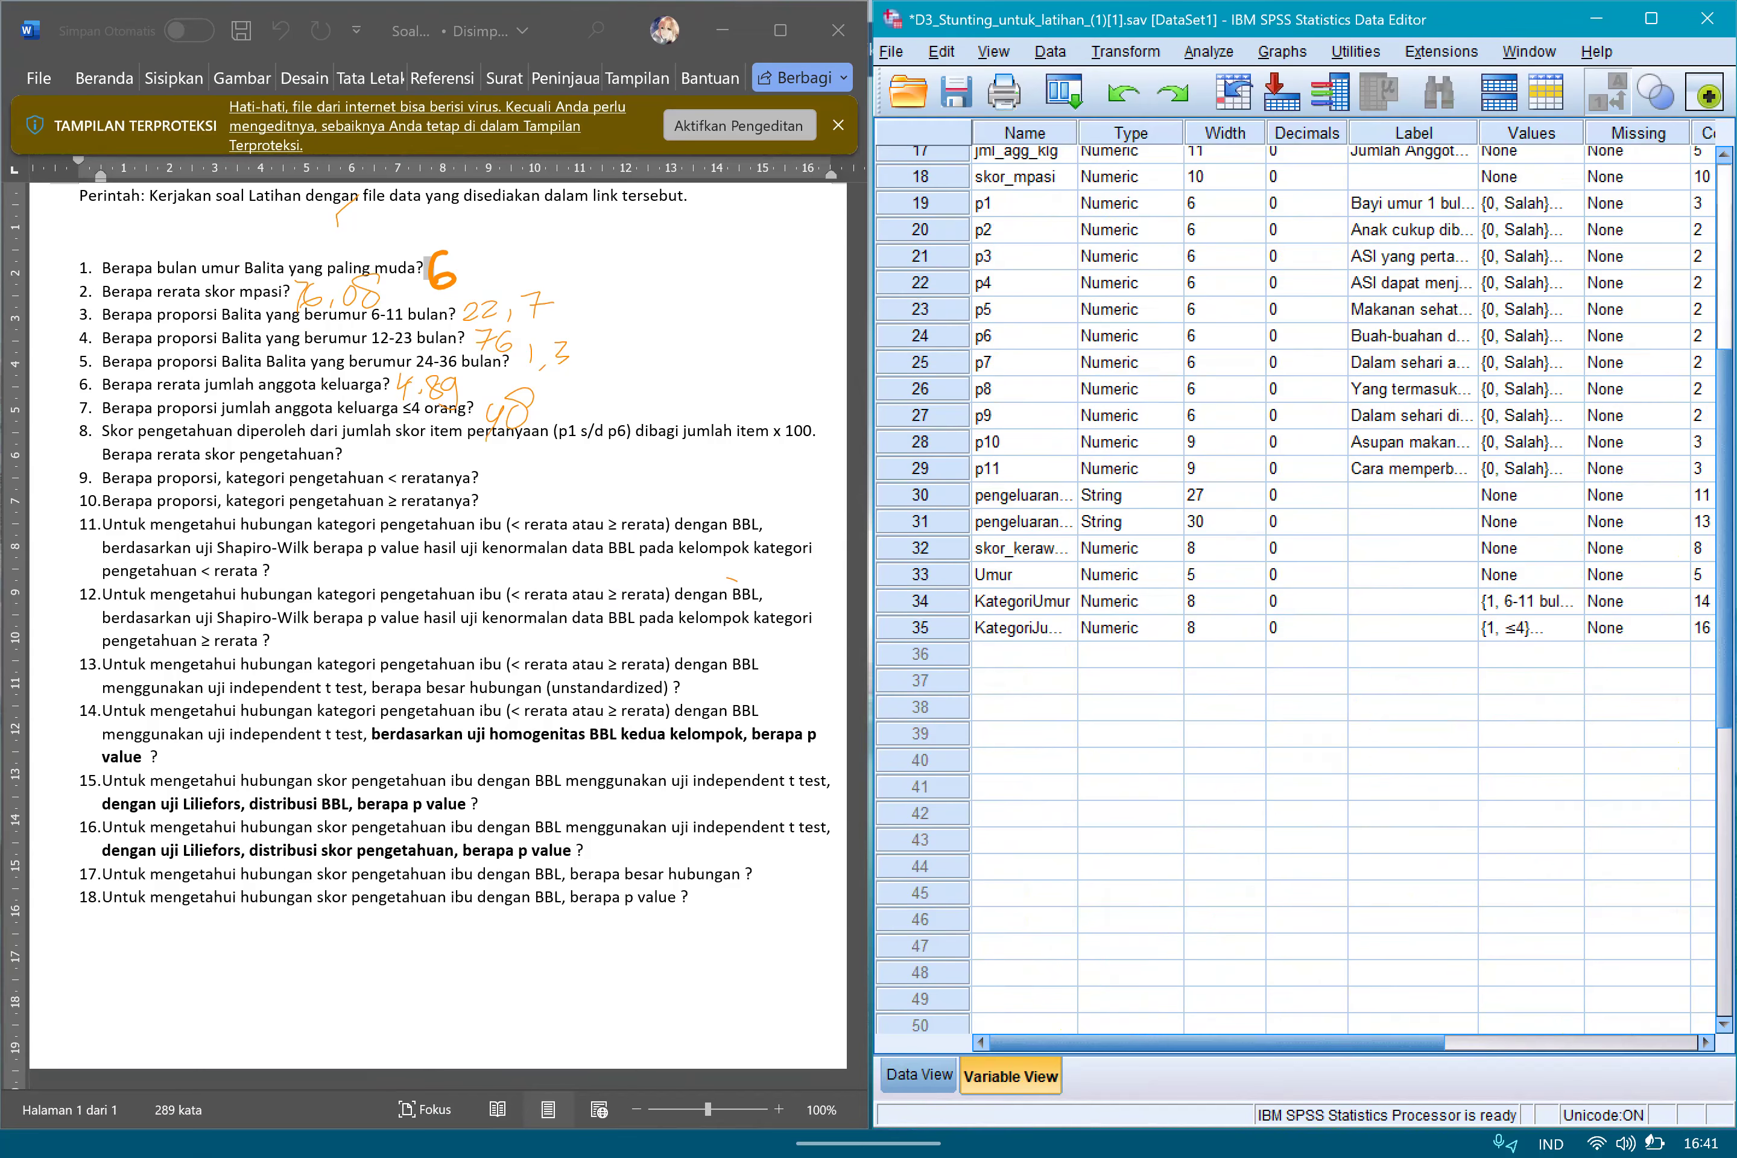
scroll(1303, 590, up, 6)
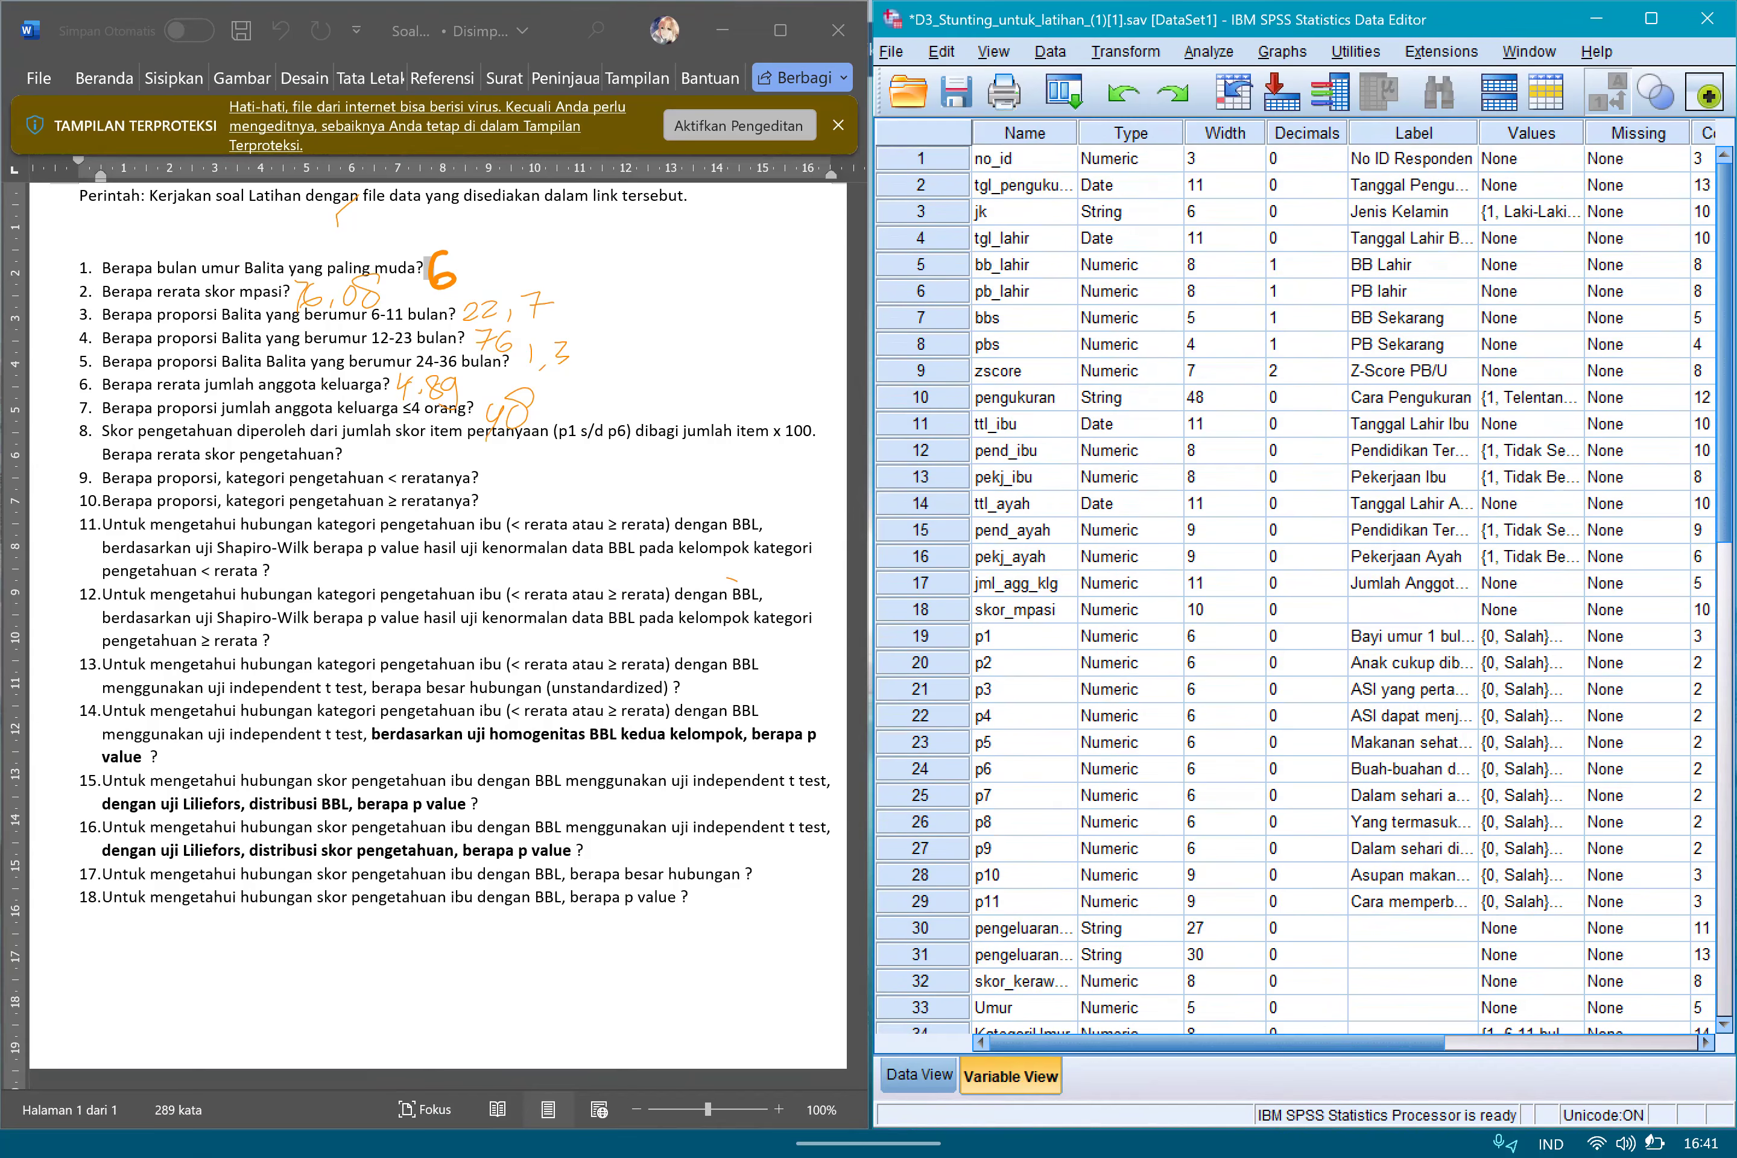
scroll(1303, 591, down, 5)
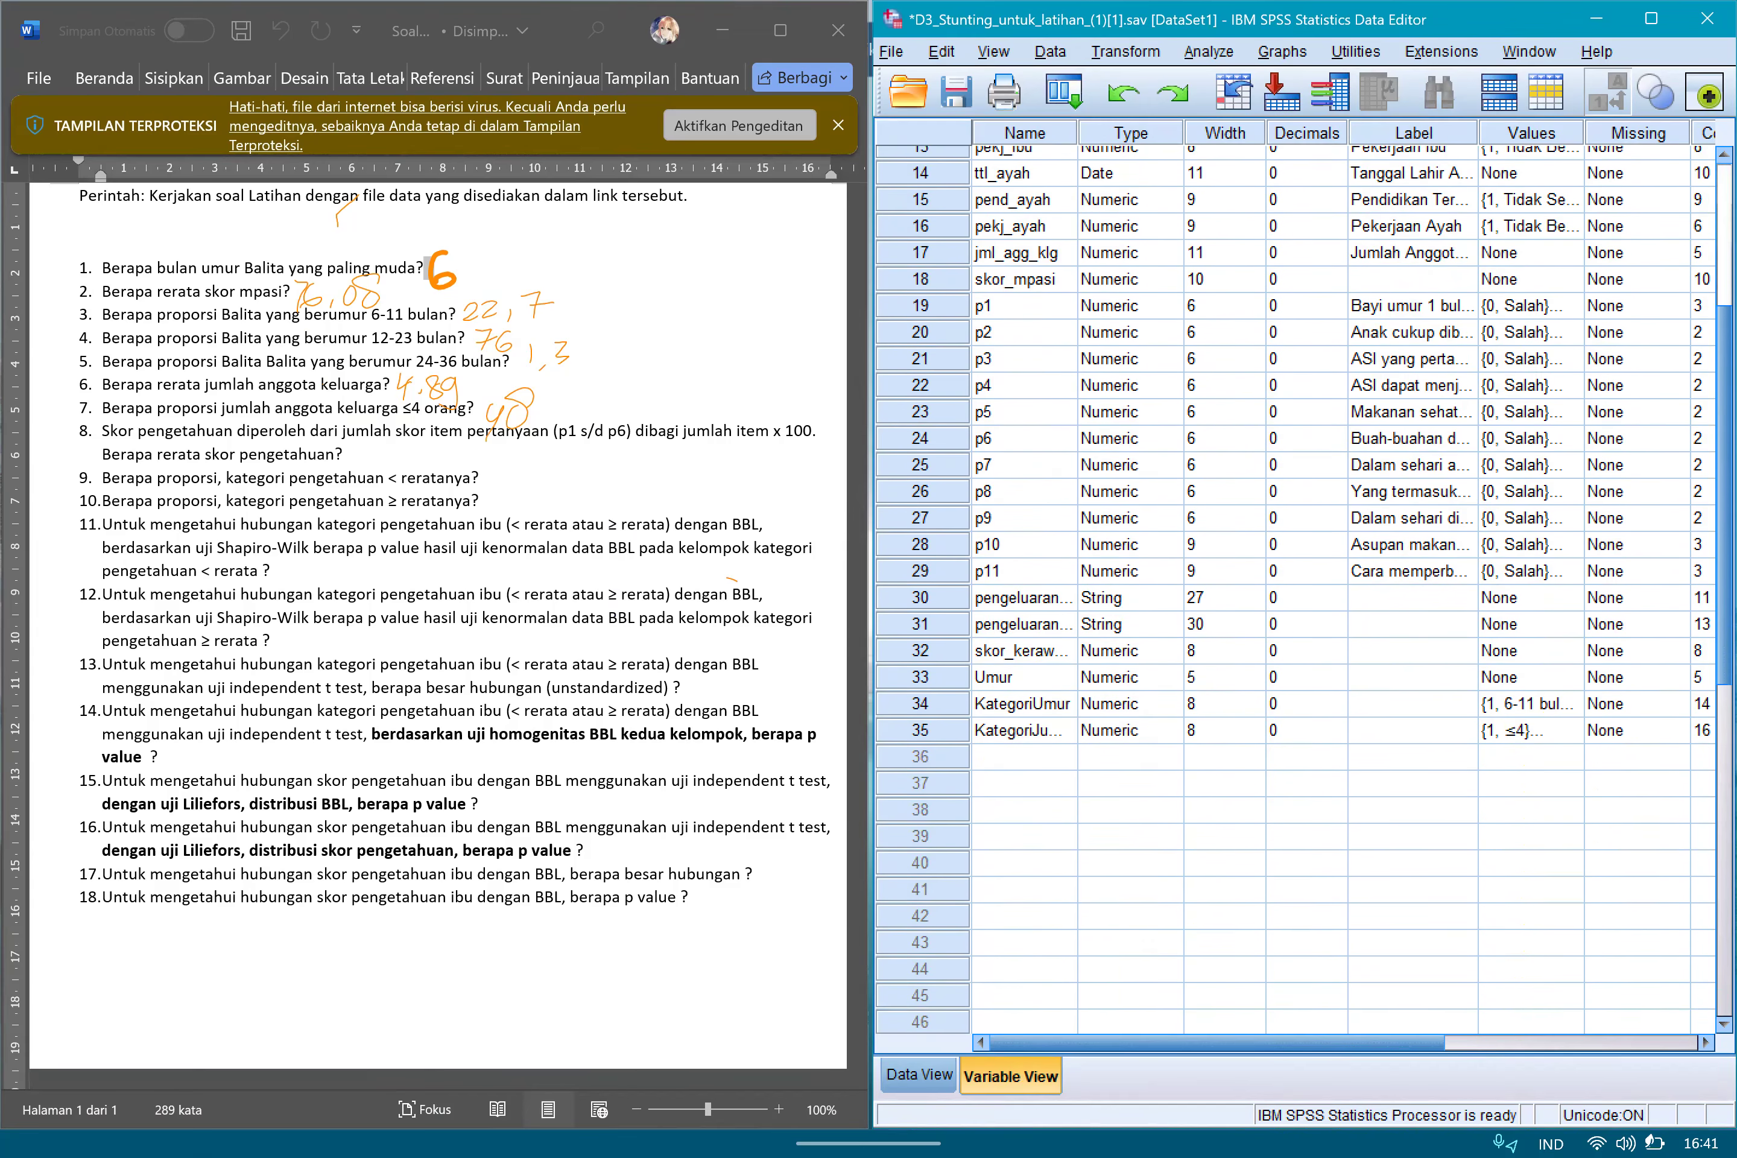
scroll(1303, 590, up, 5)
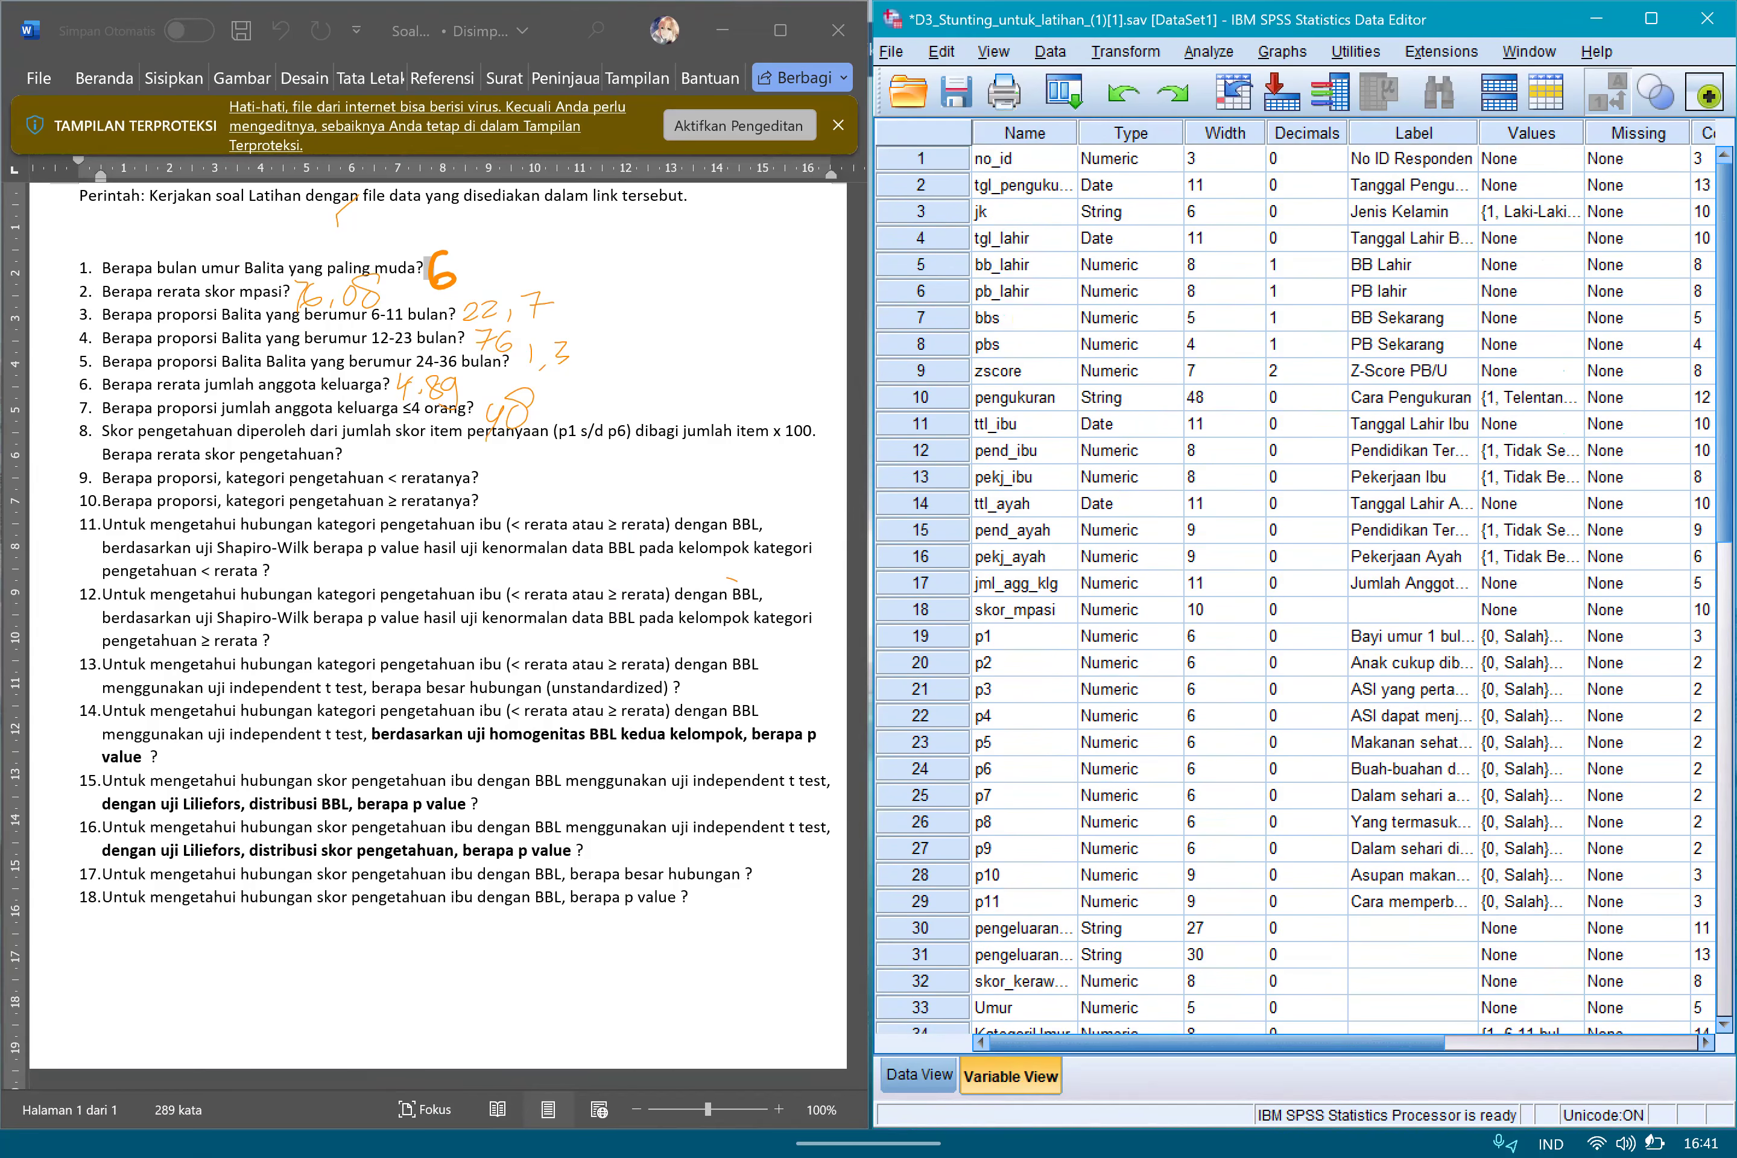
click(918, 1076)
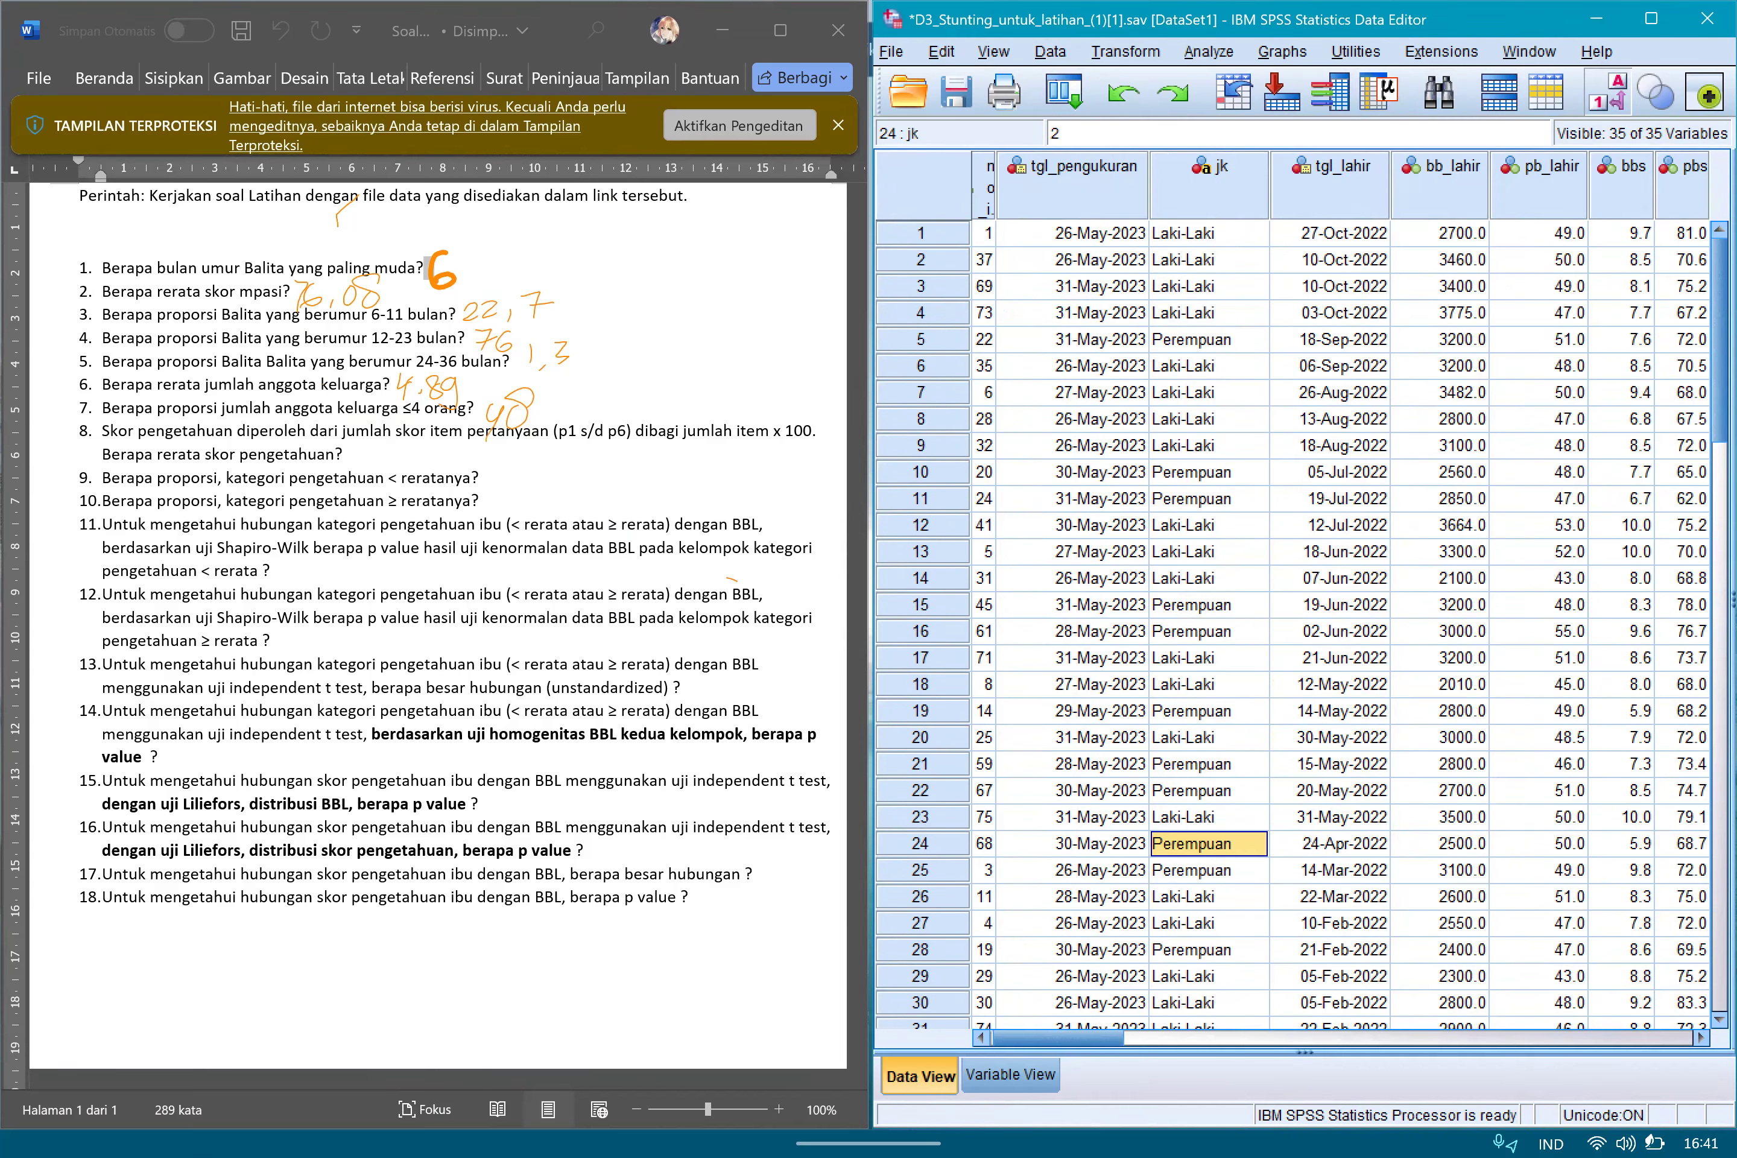
click(1125, 51)
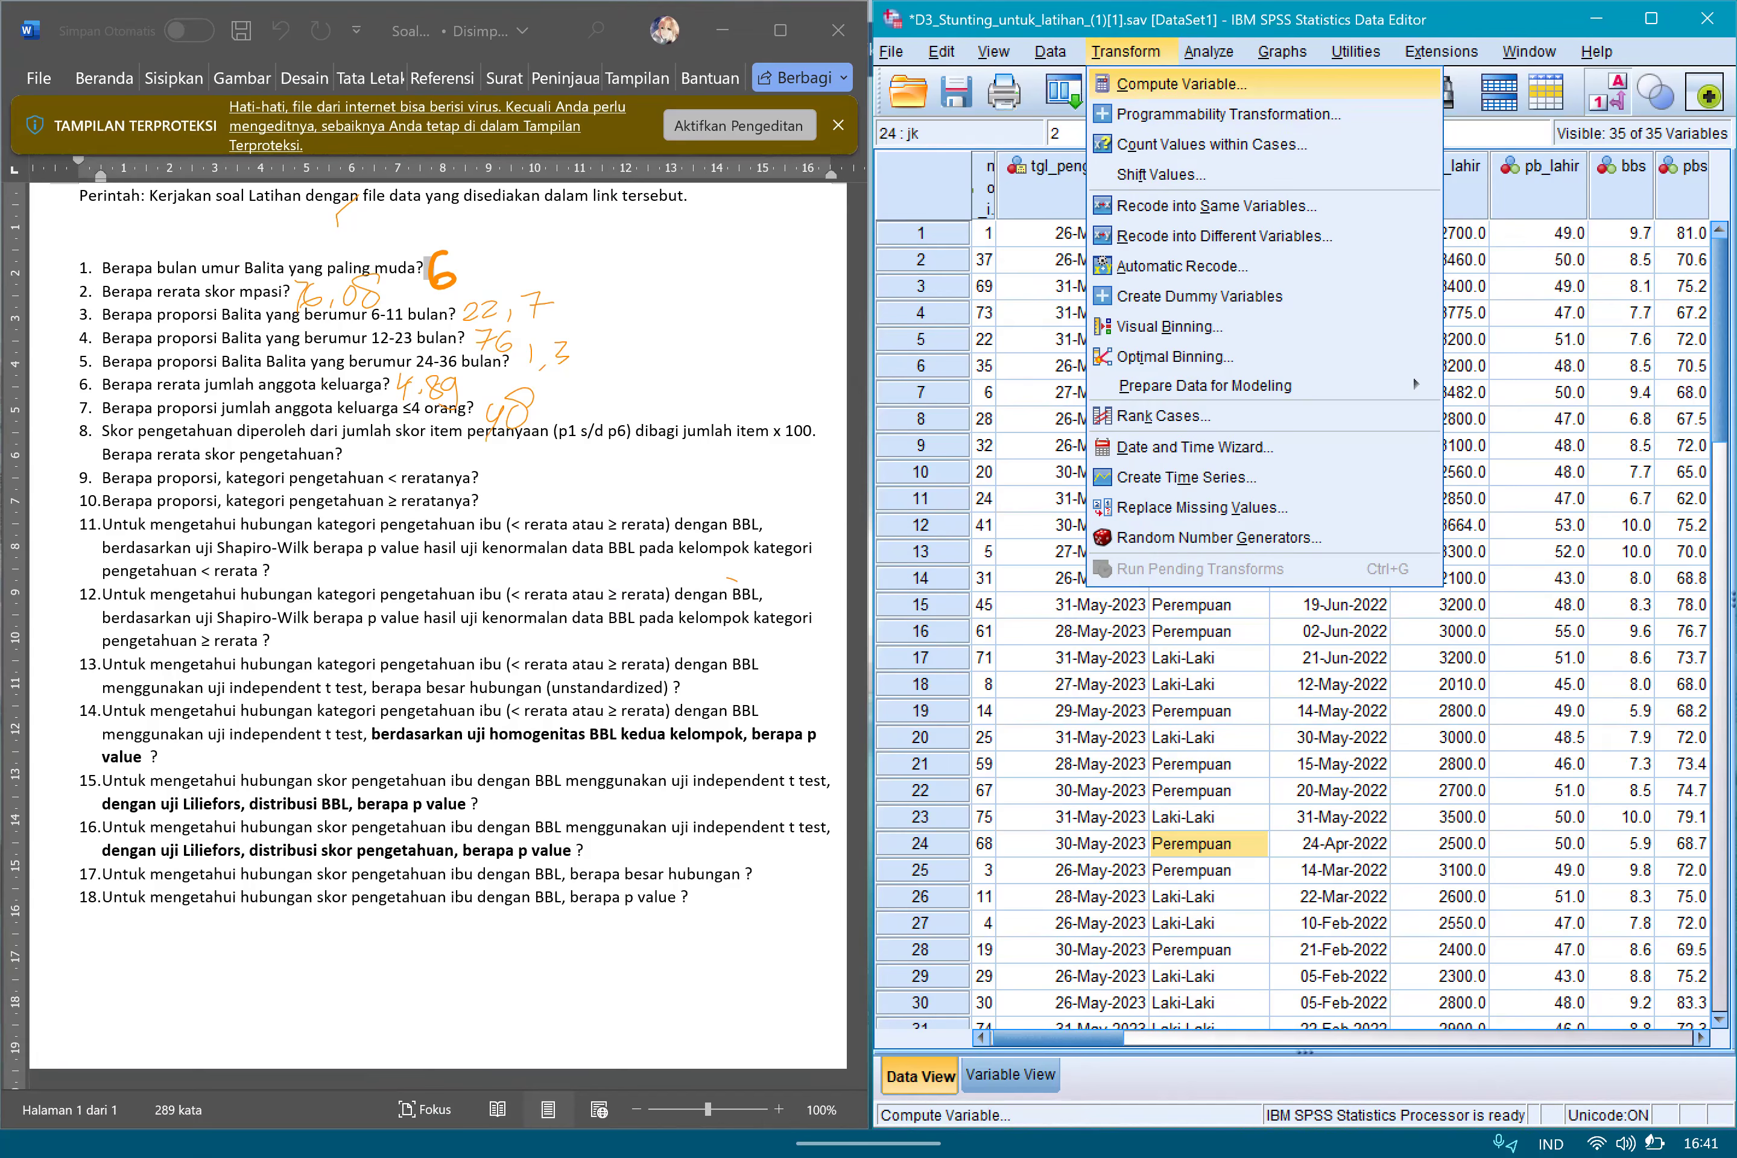
click(1182, 84)
click(1448, 382)
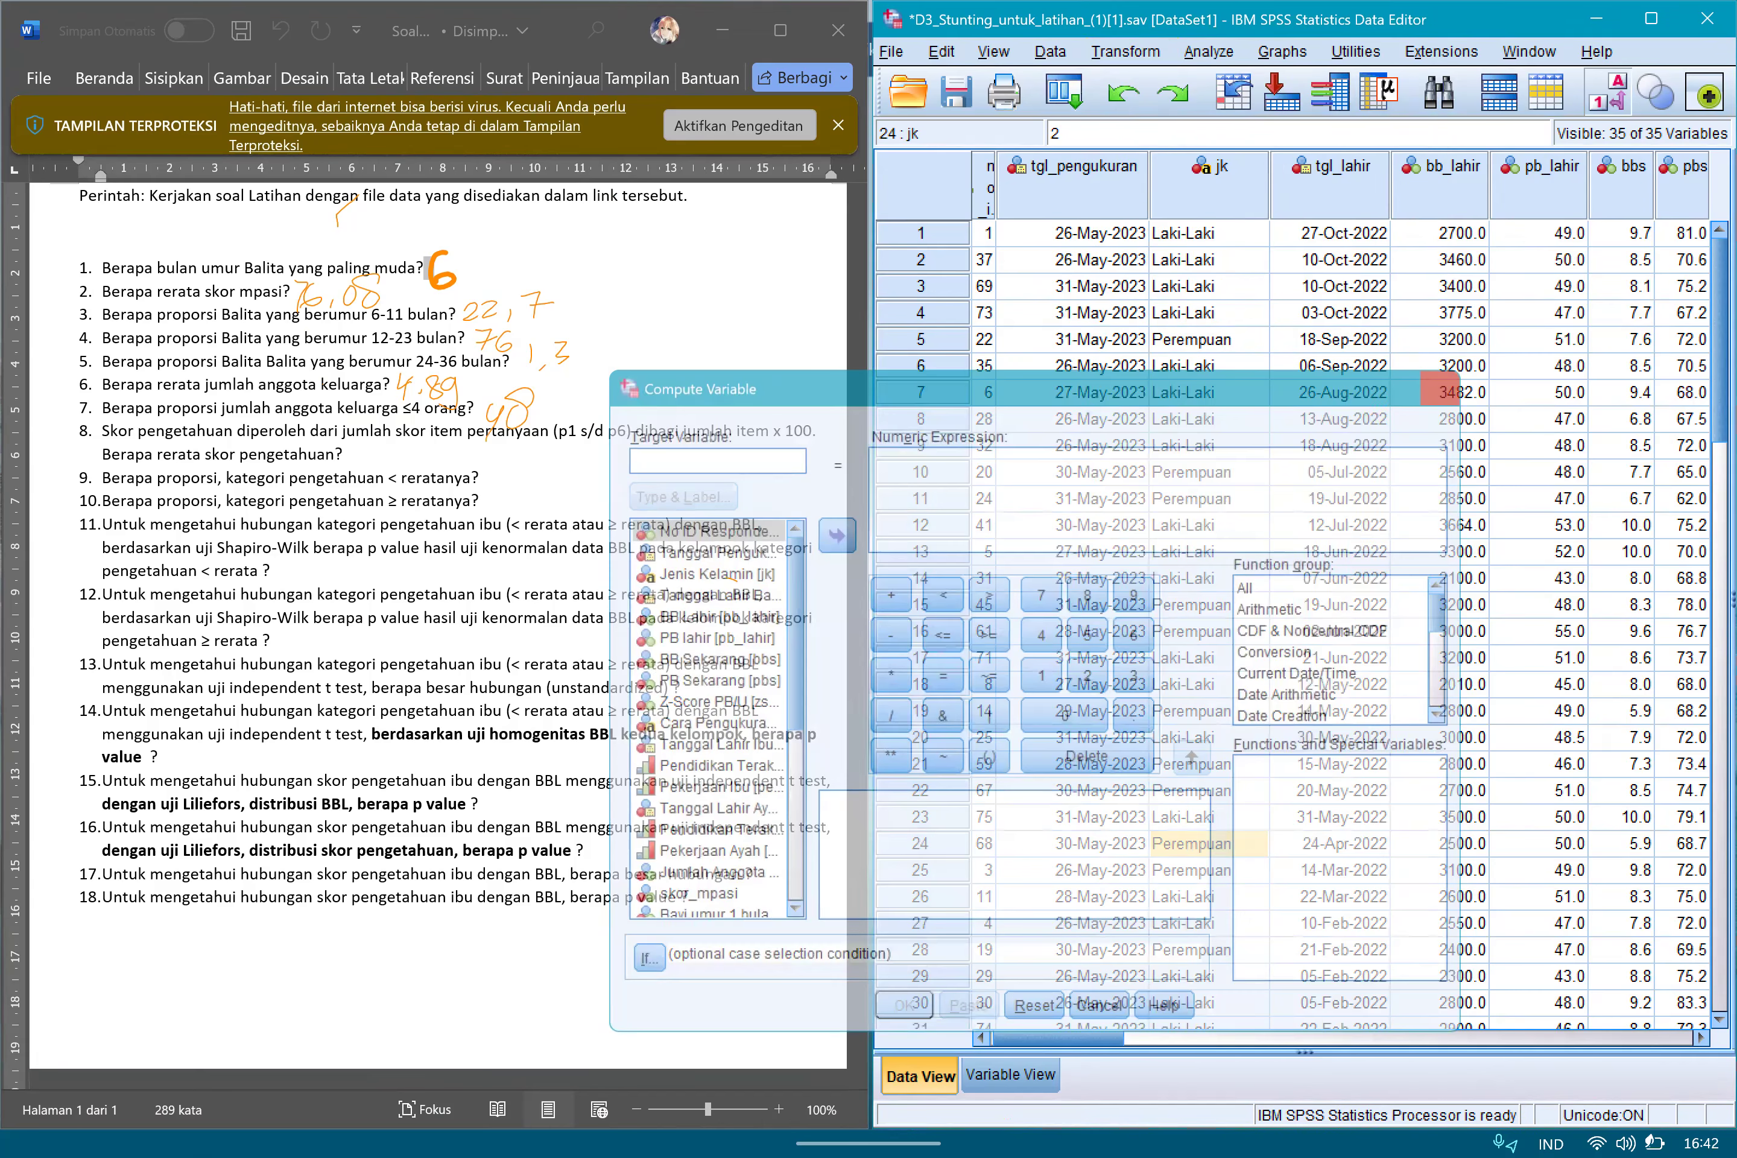
Review the knowledge items p1 through p6 in the variable definitions and return to the data rows.
click(1010, 1076)
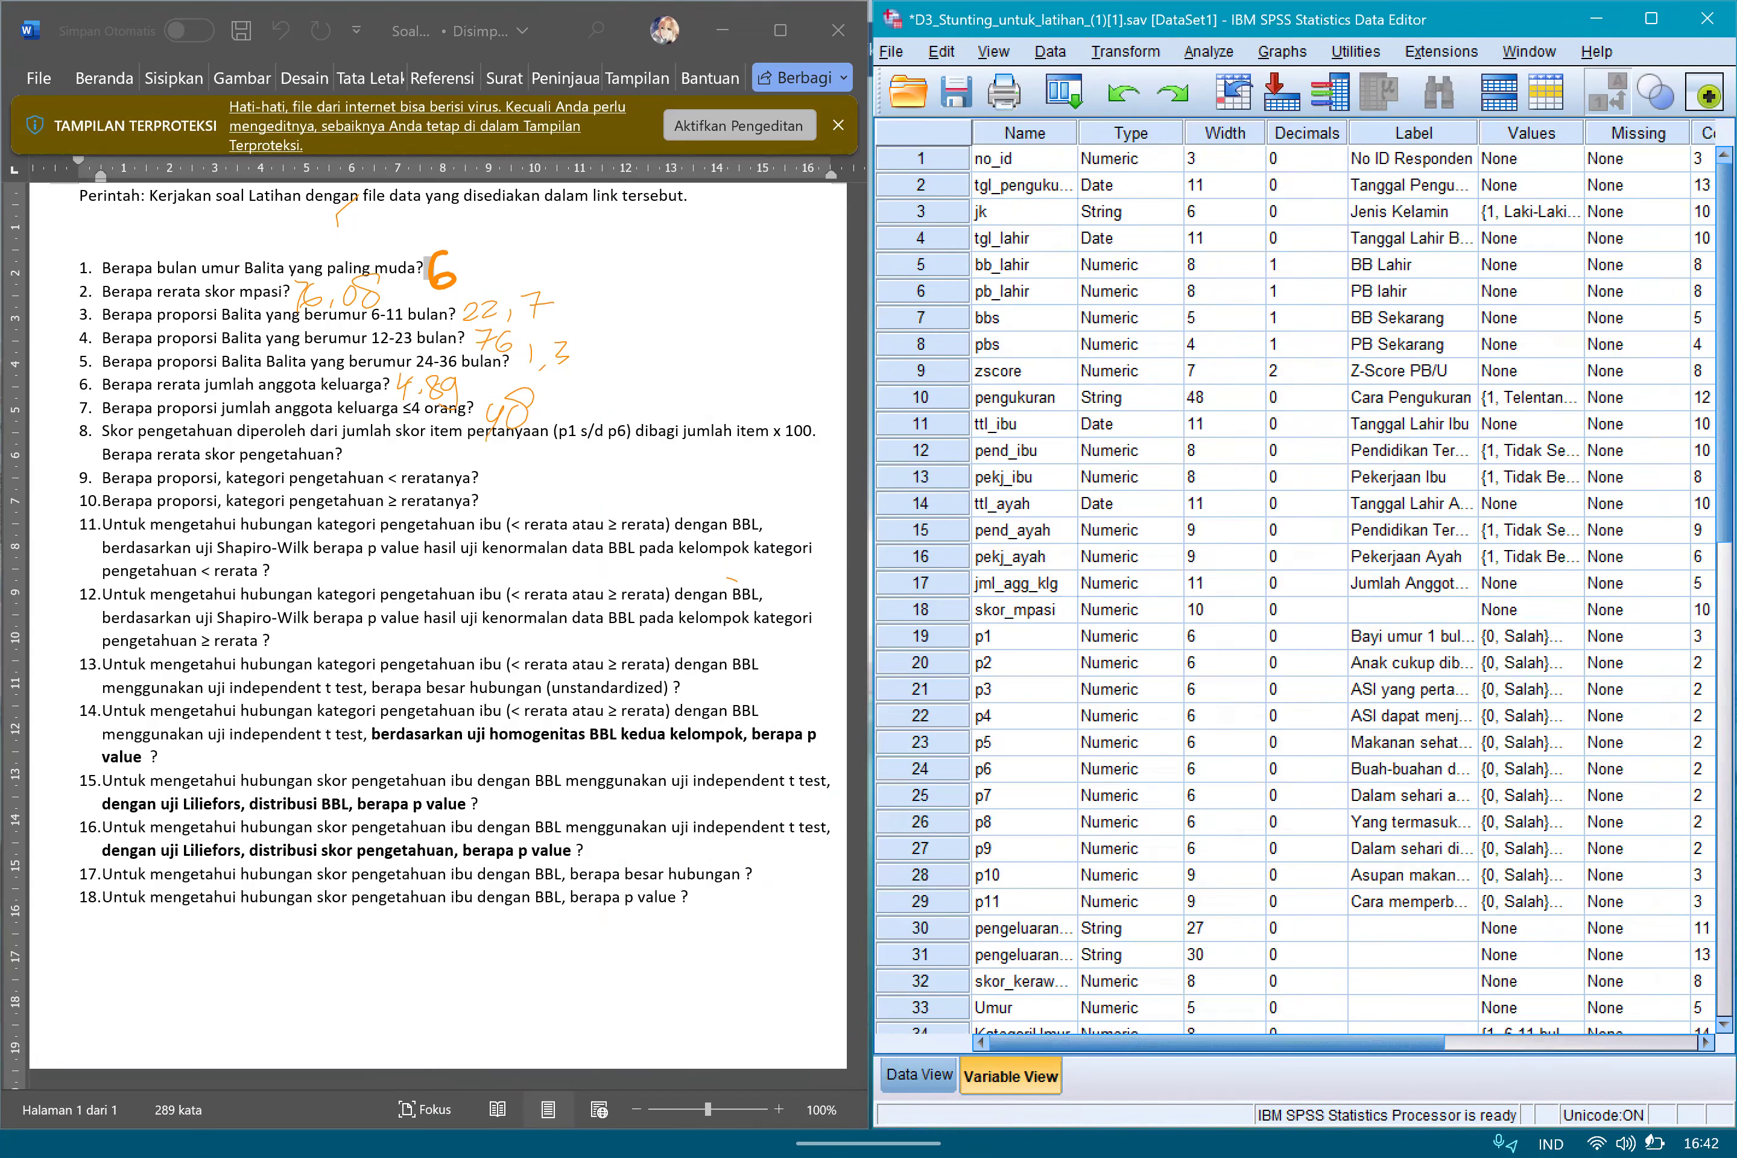
drag(1704, 504, 1705, 451)
click(1025, 636)
click(1025, 663)
key(Down)
key(Down)
key(Down)
key(Down)
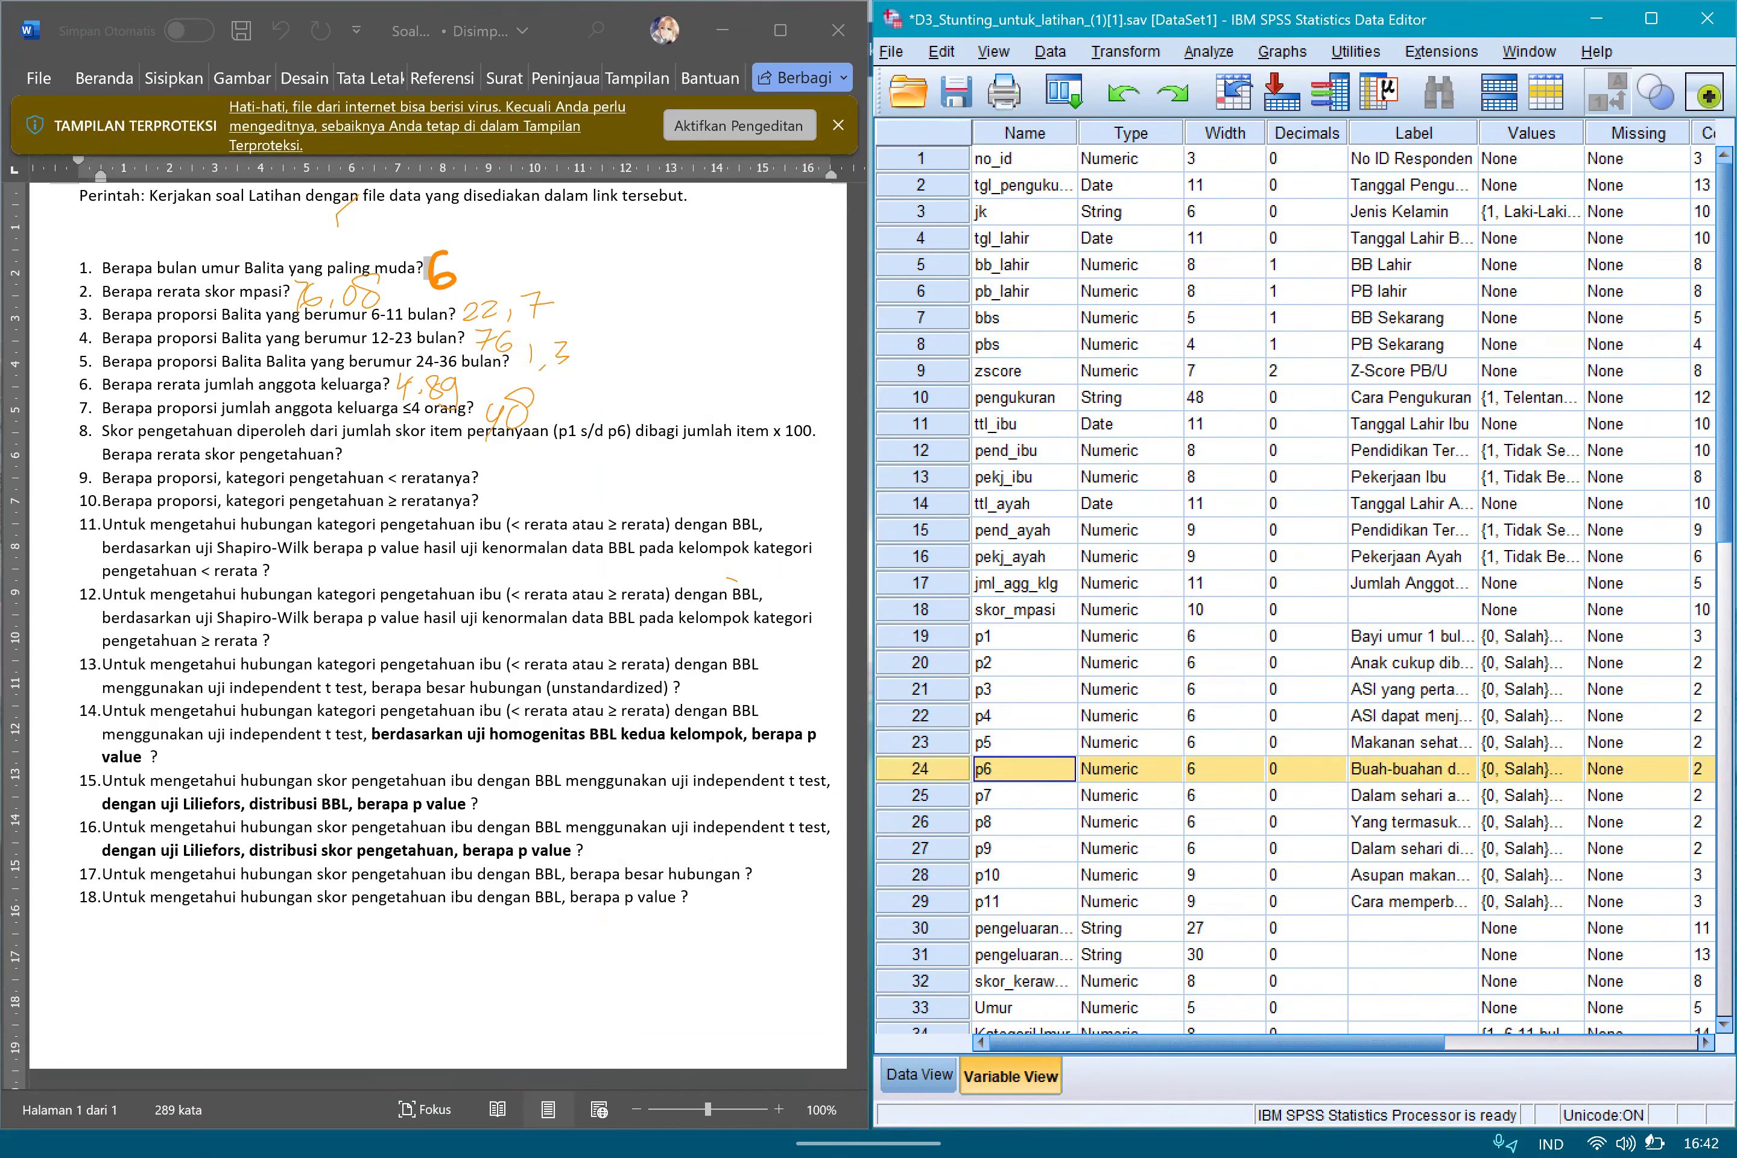
click(919, 1075)
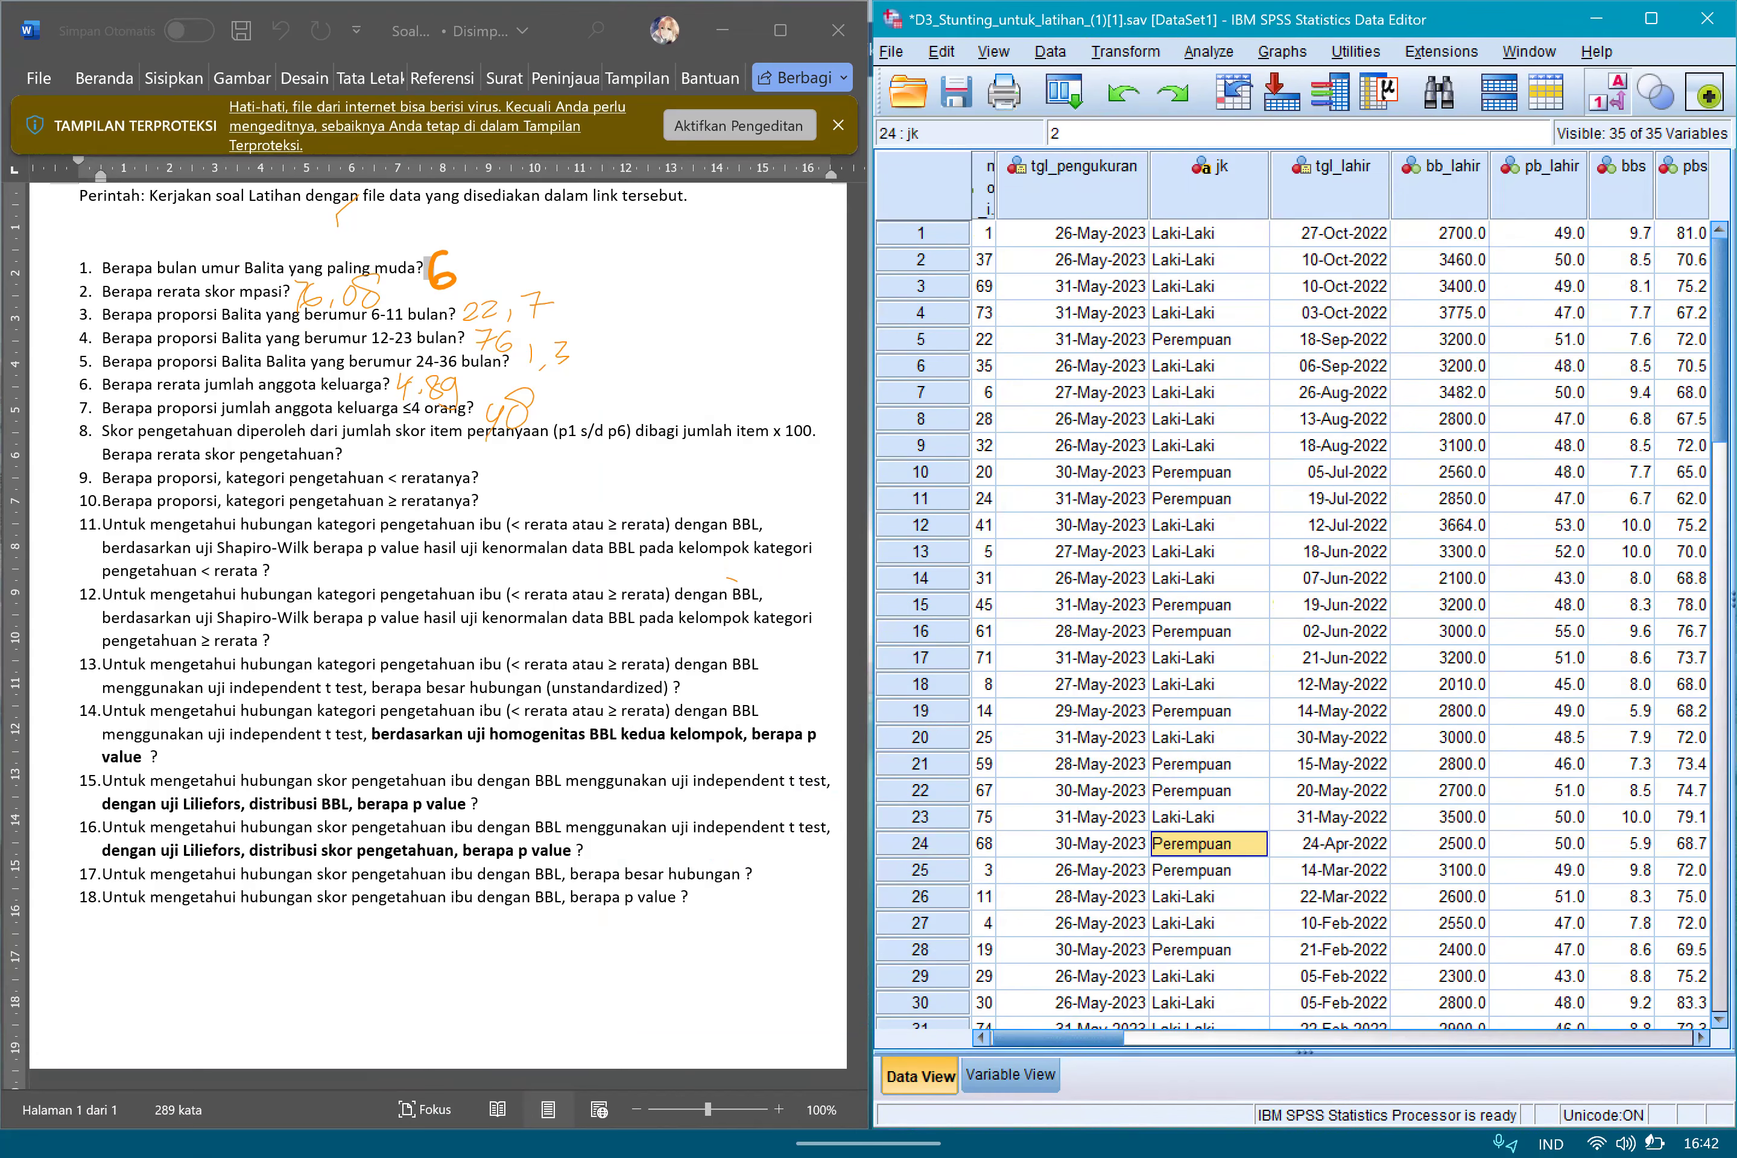
Start a Compute Variable calculation with SkorP as the target variable.
click(1126, 51)
click(1181, 79)
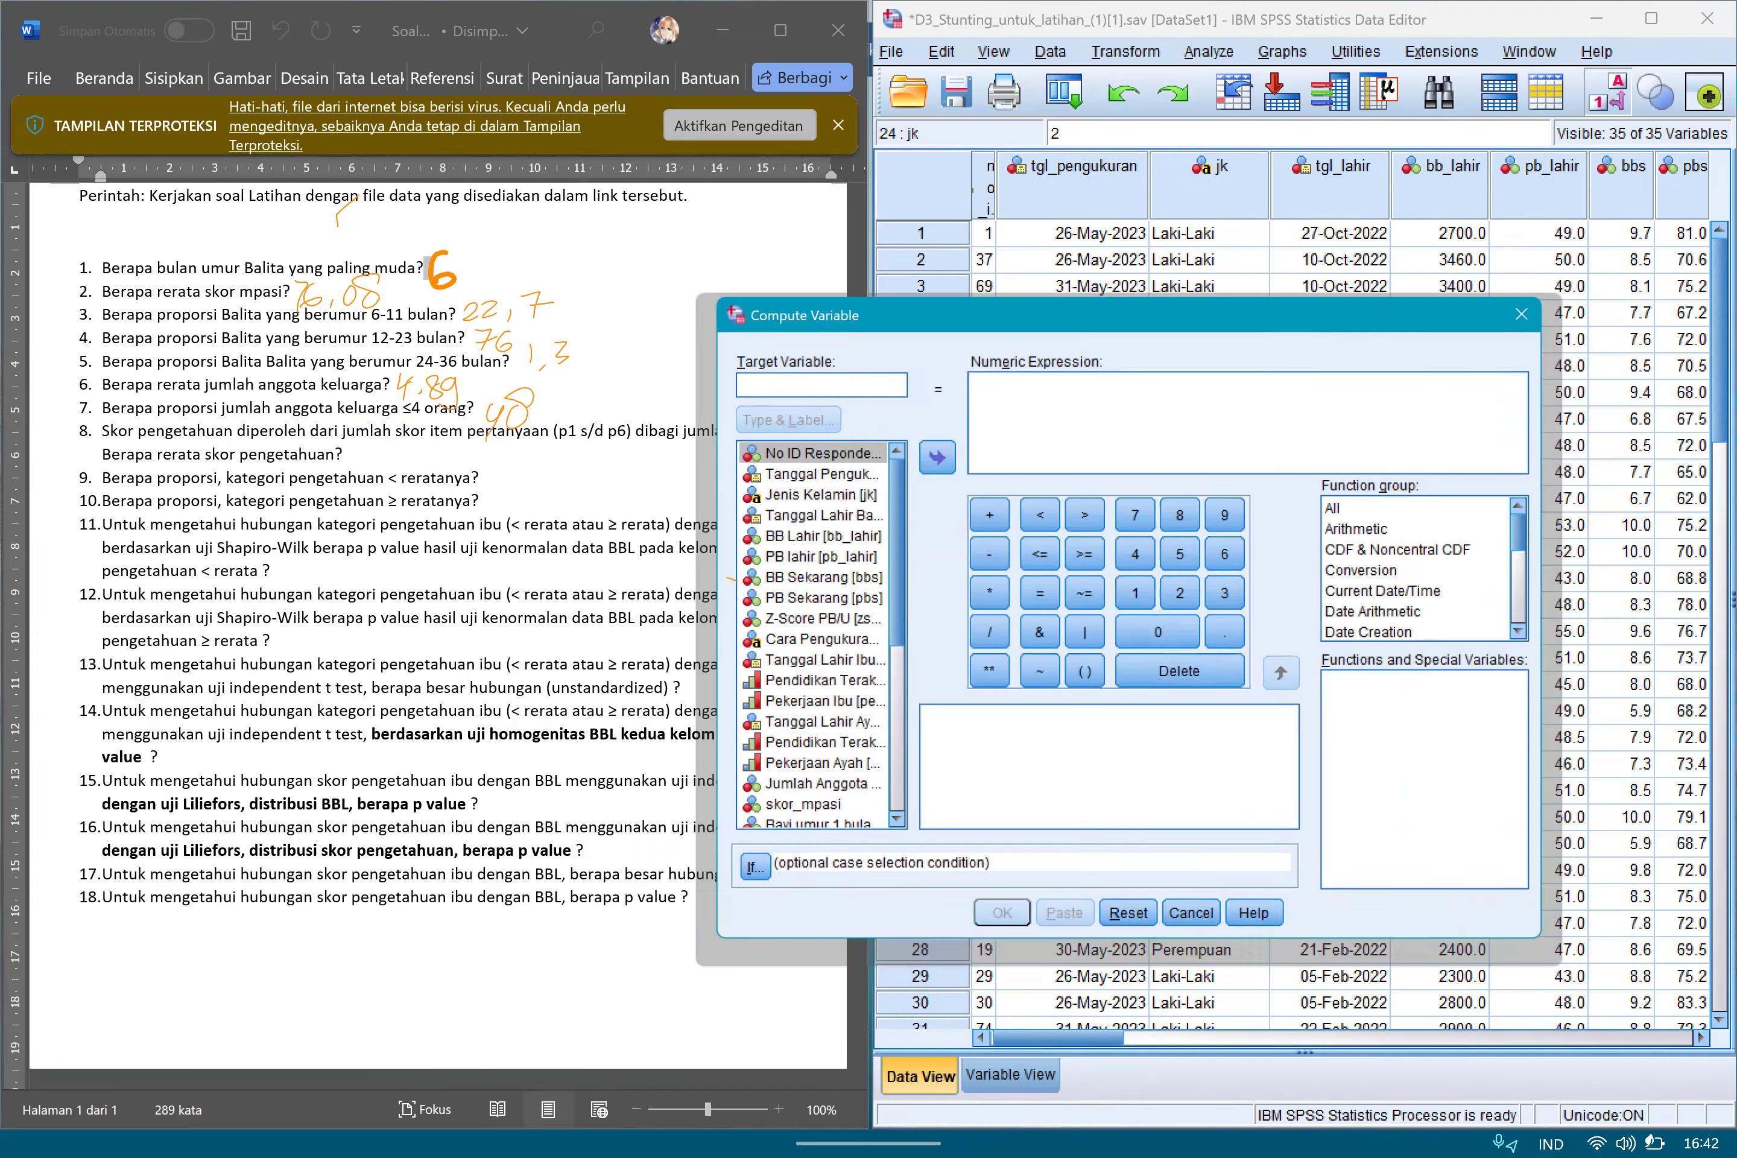
click(815, 385)
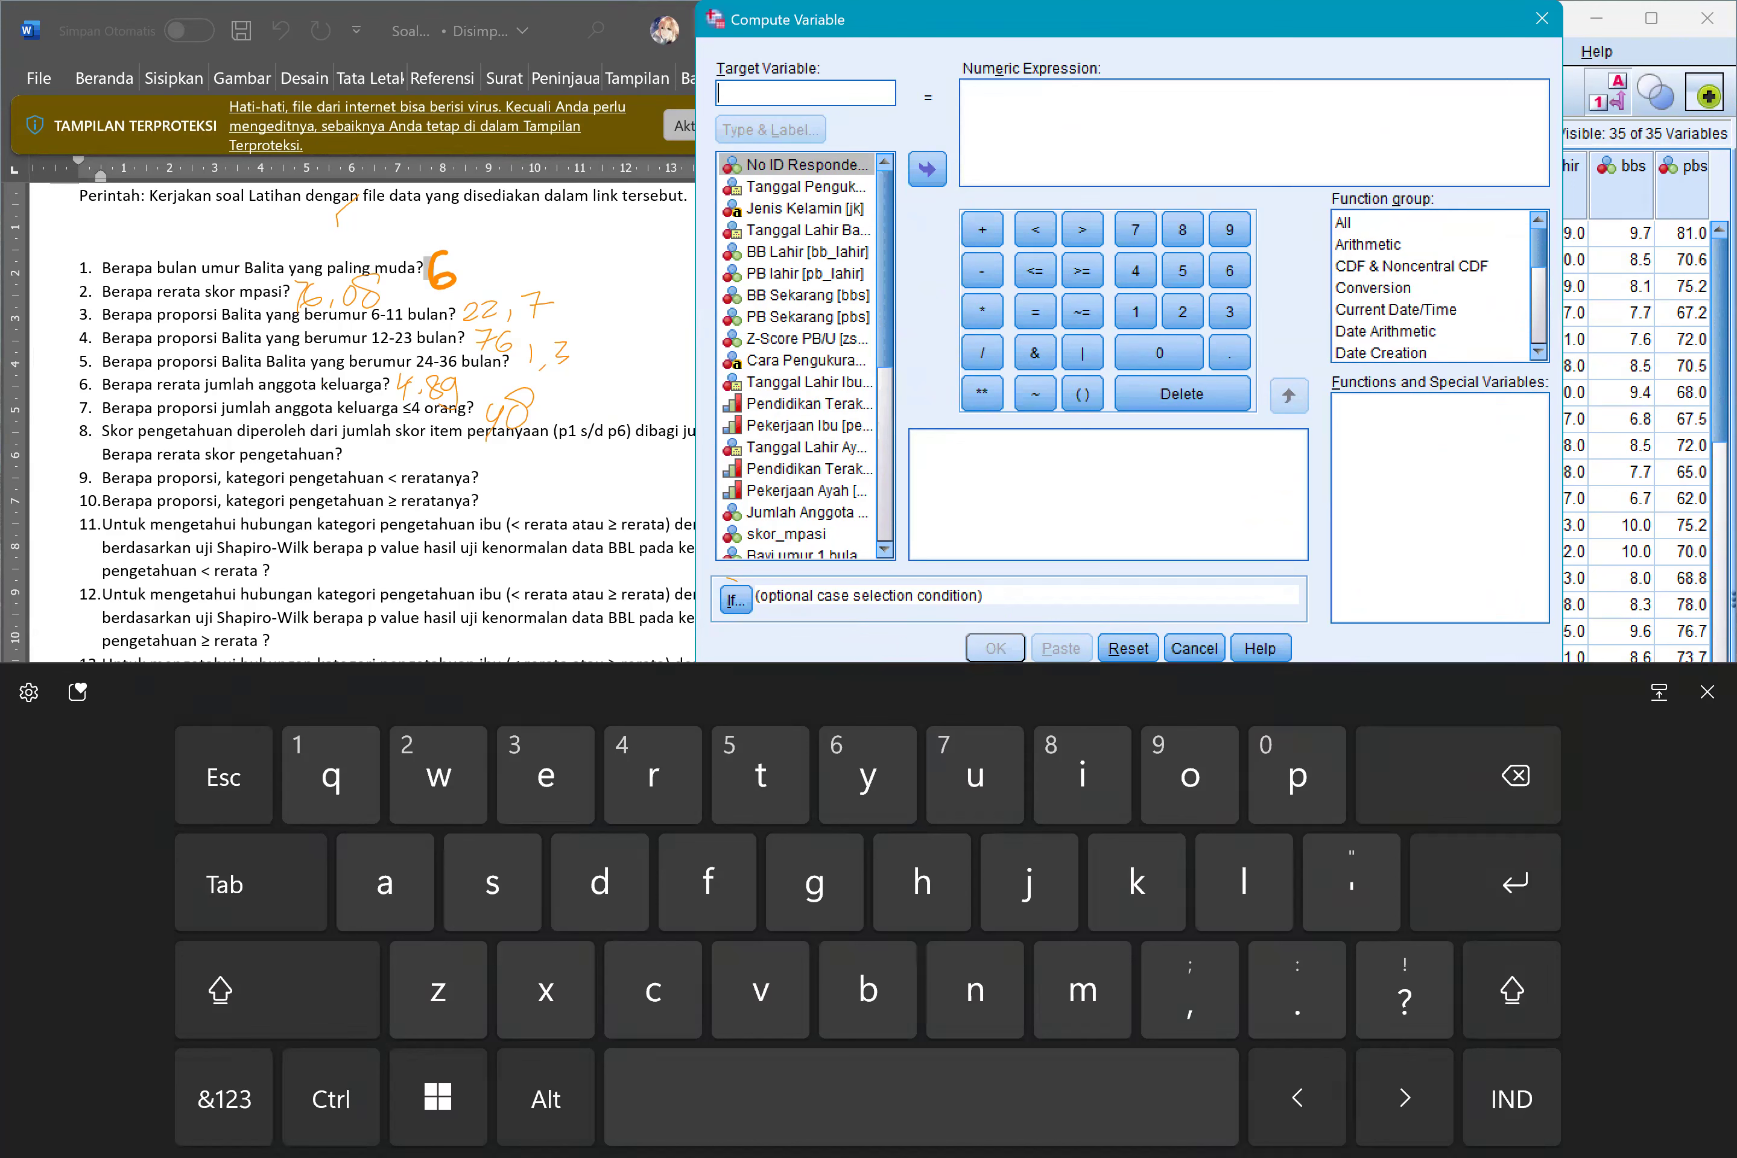
text(SkorP)
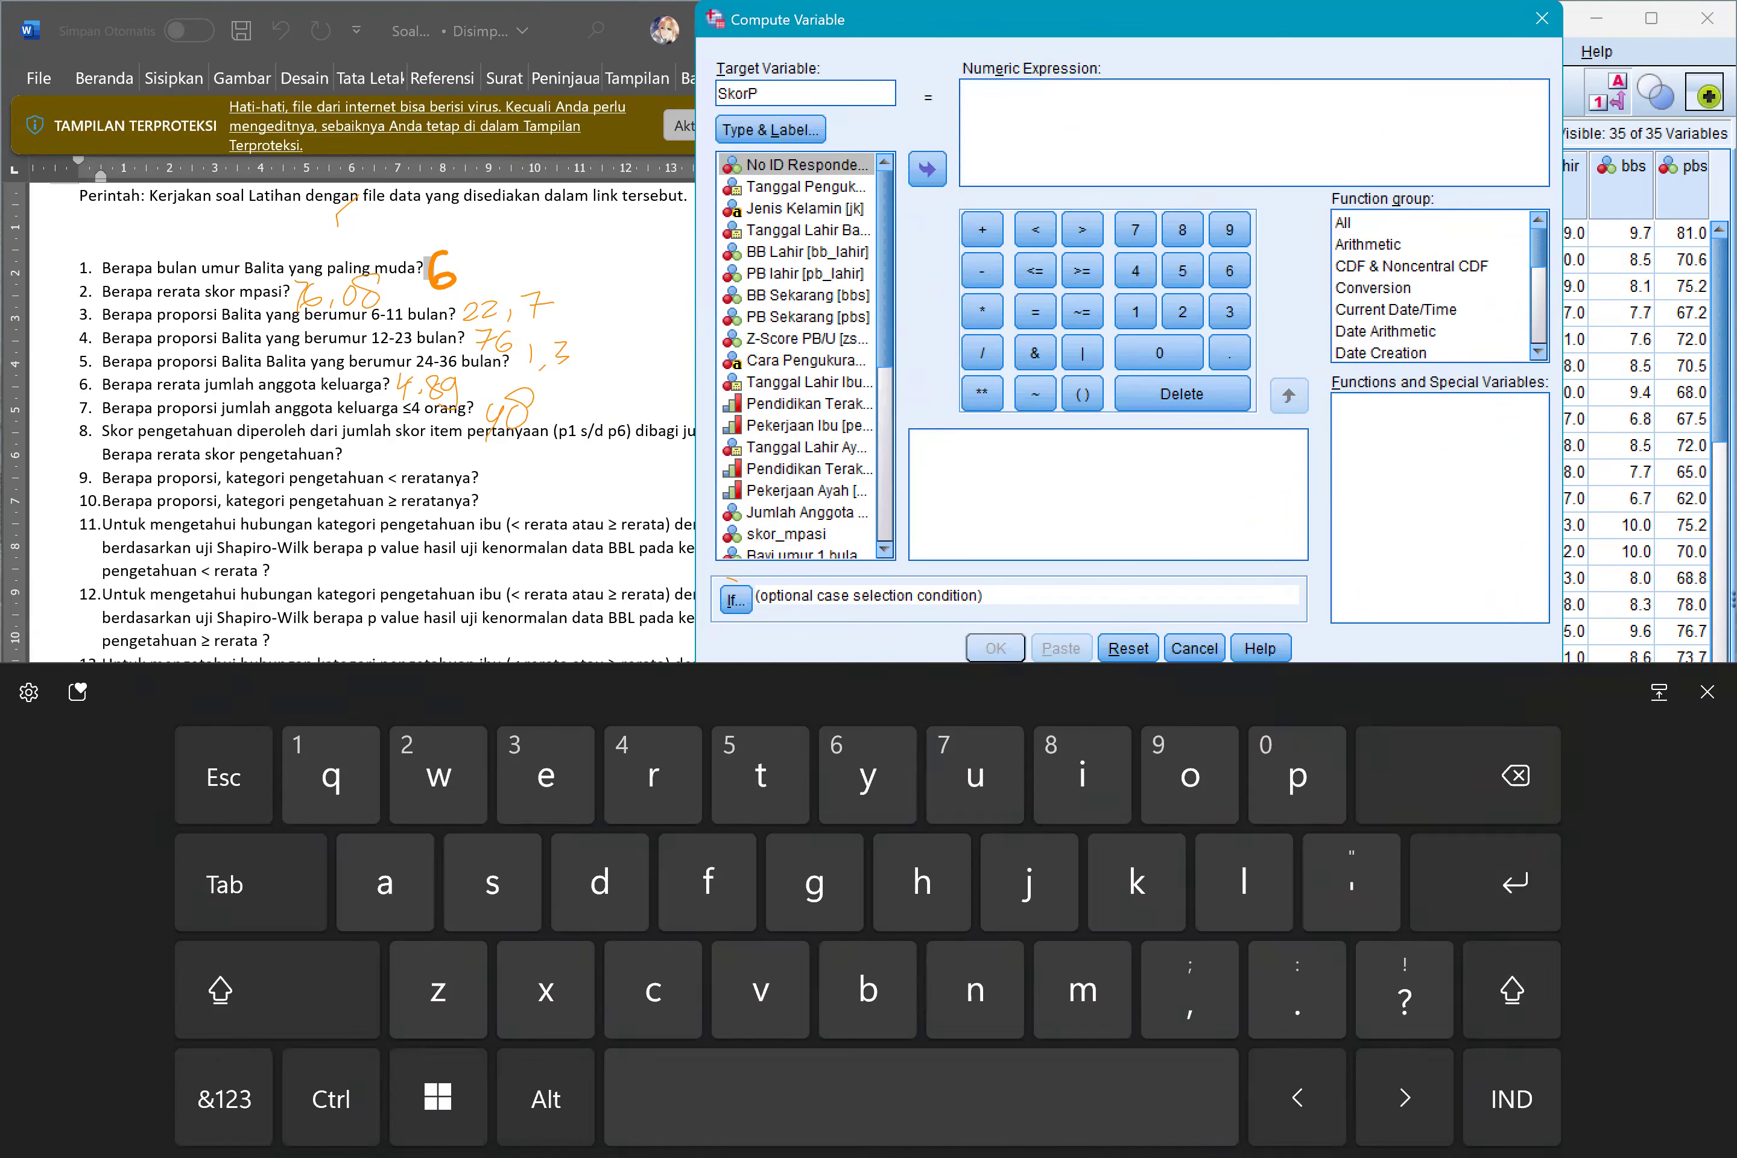
click(1254, 132)
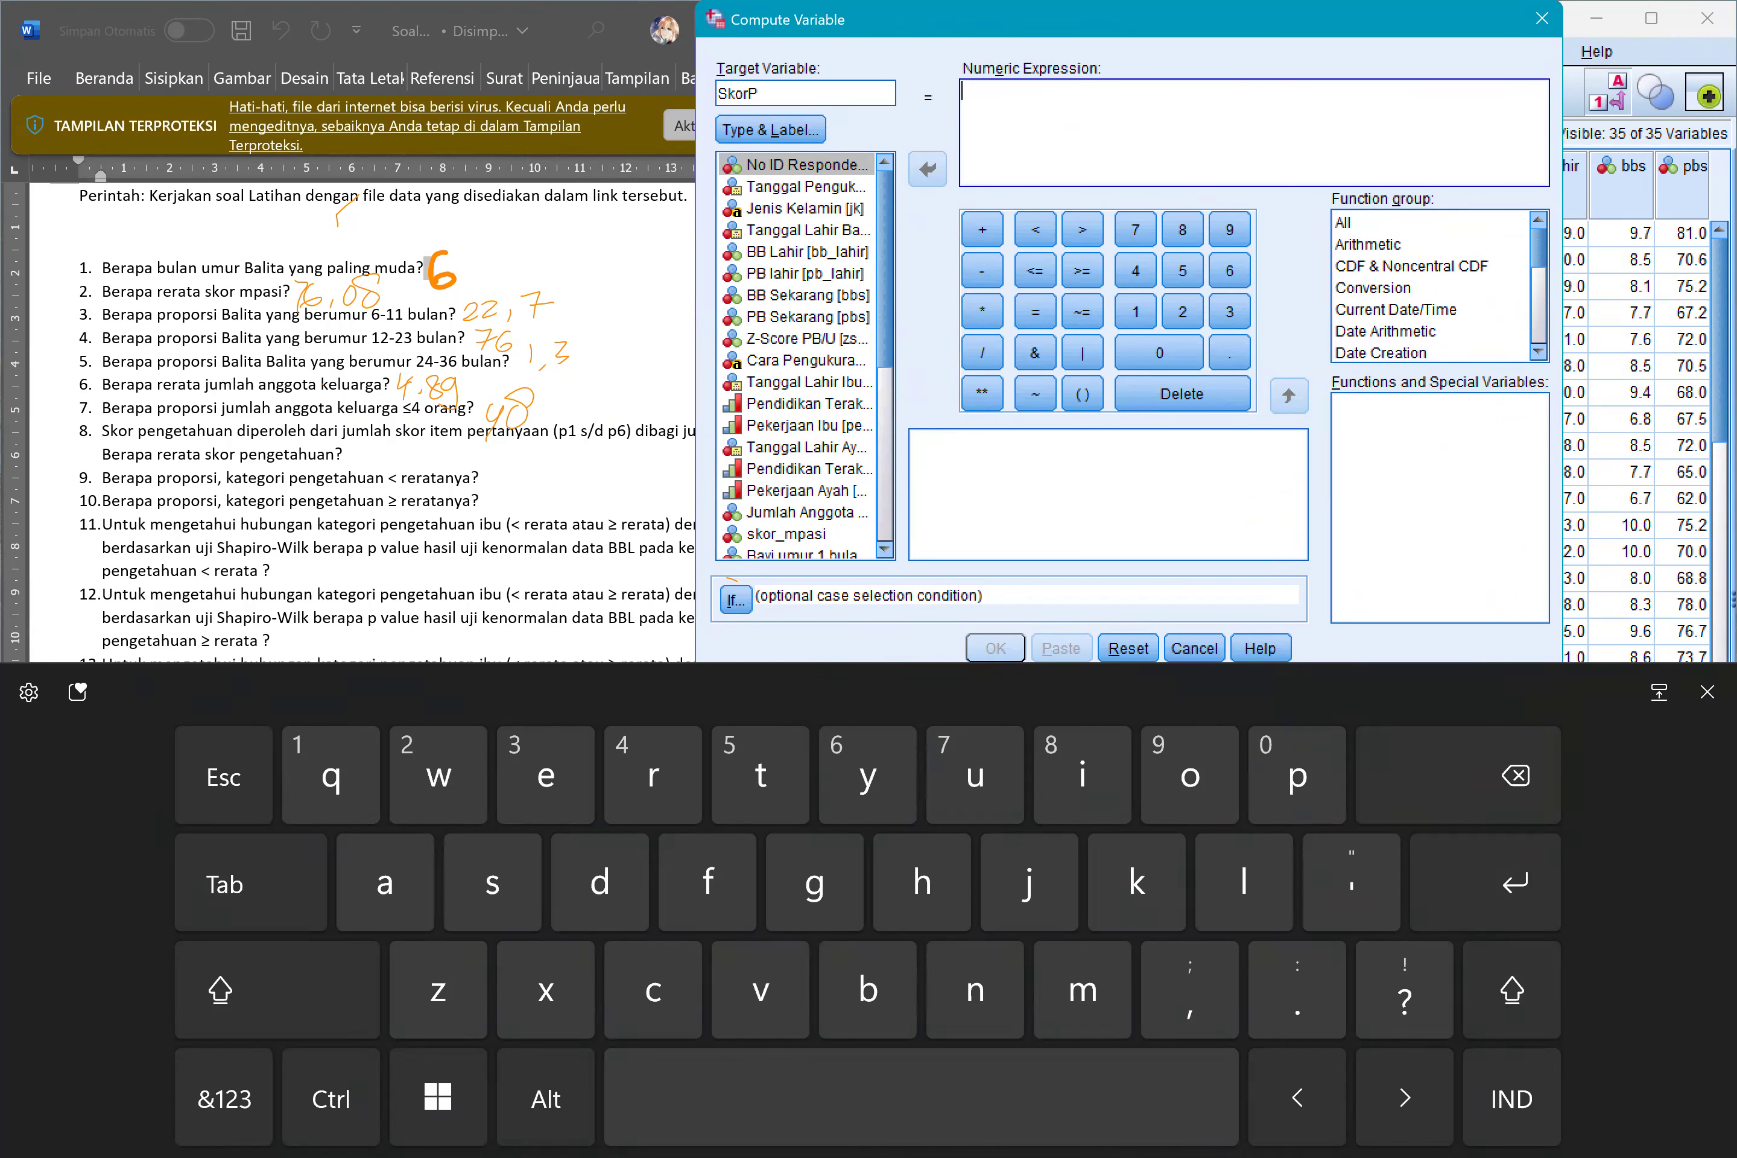
drag(1563, 373, 1587, 373)
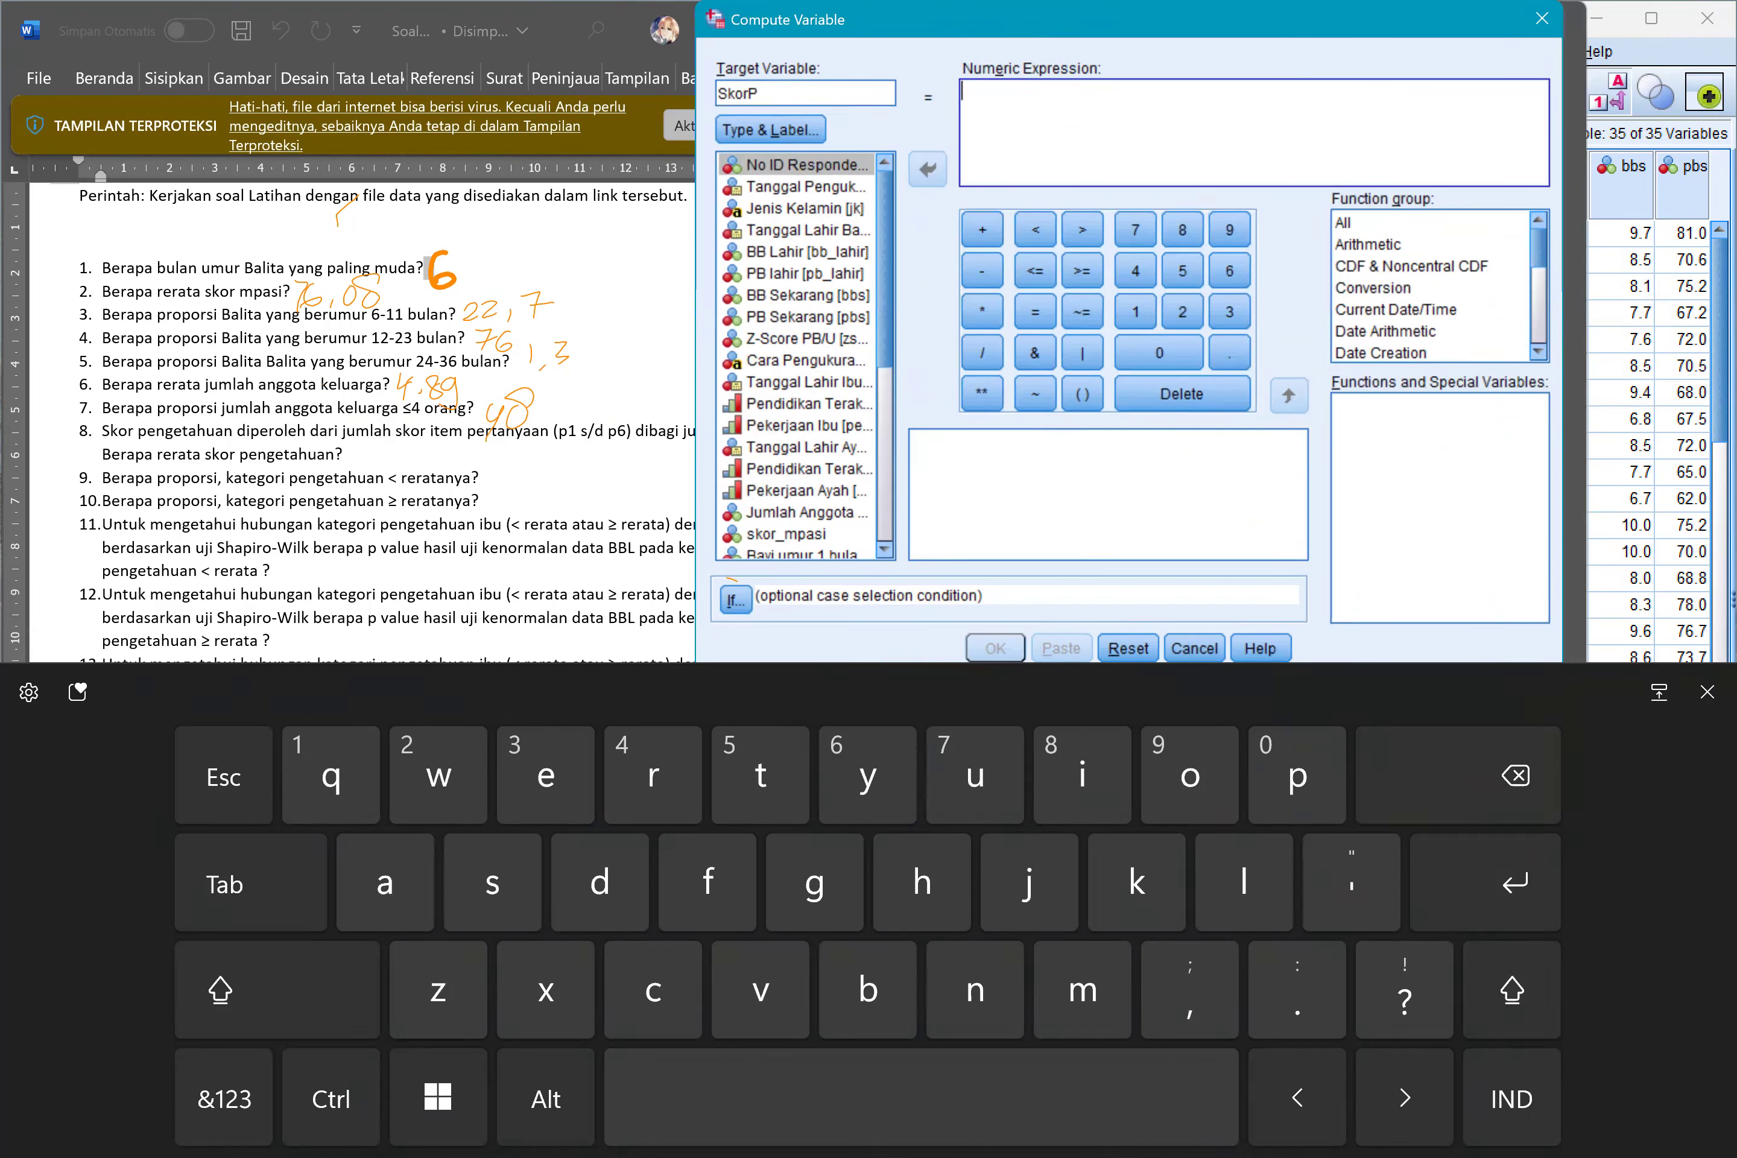
drag(1122, 19, 1226, 36)
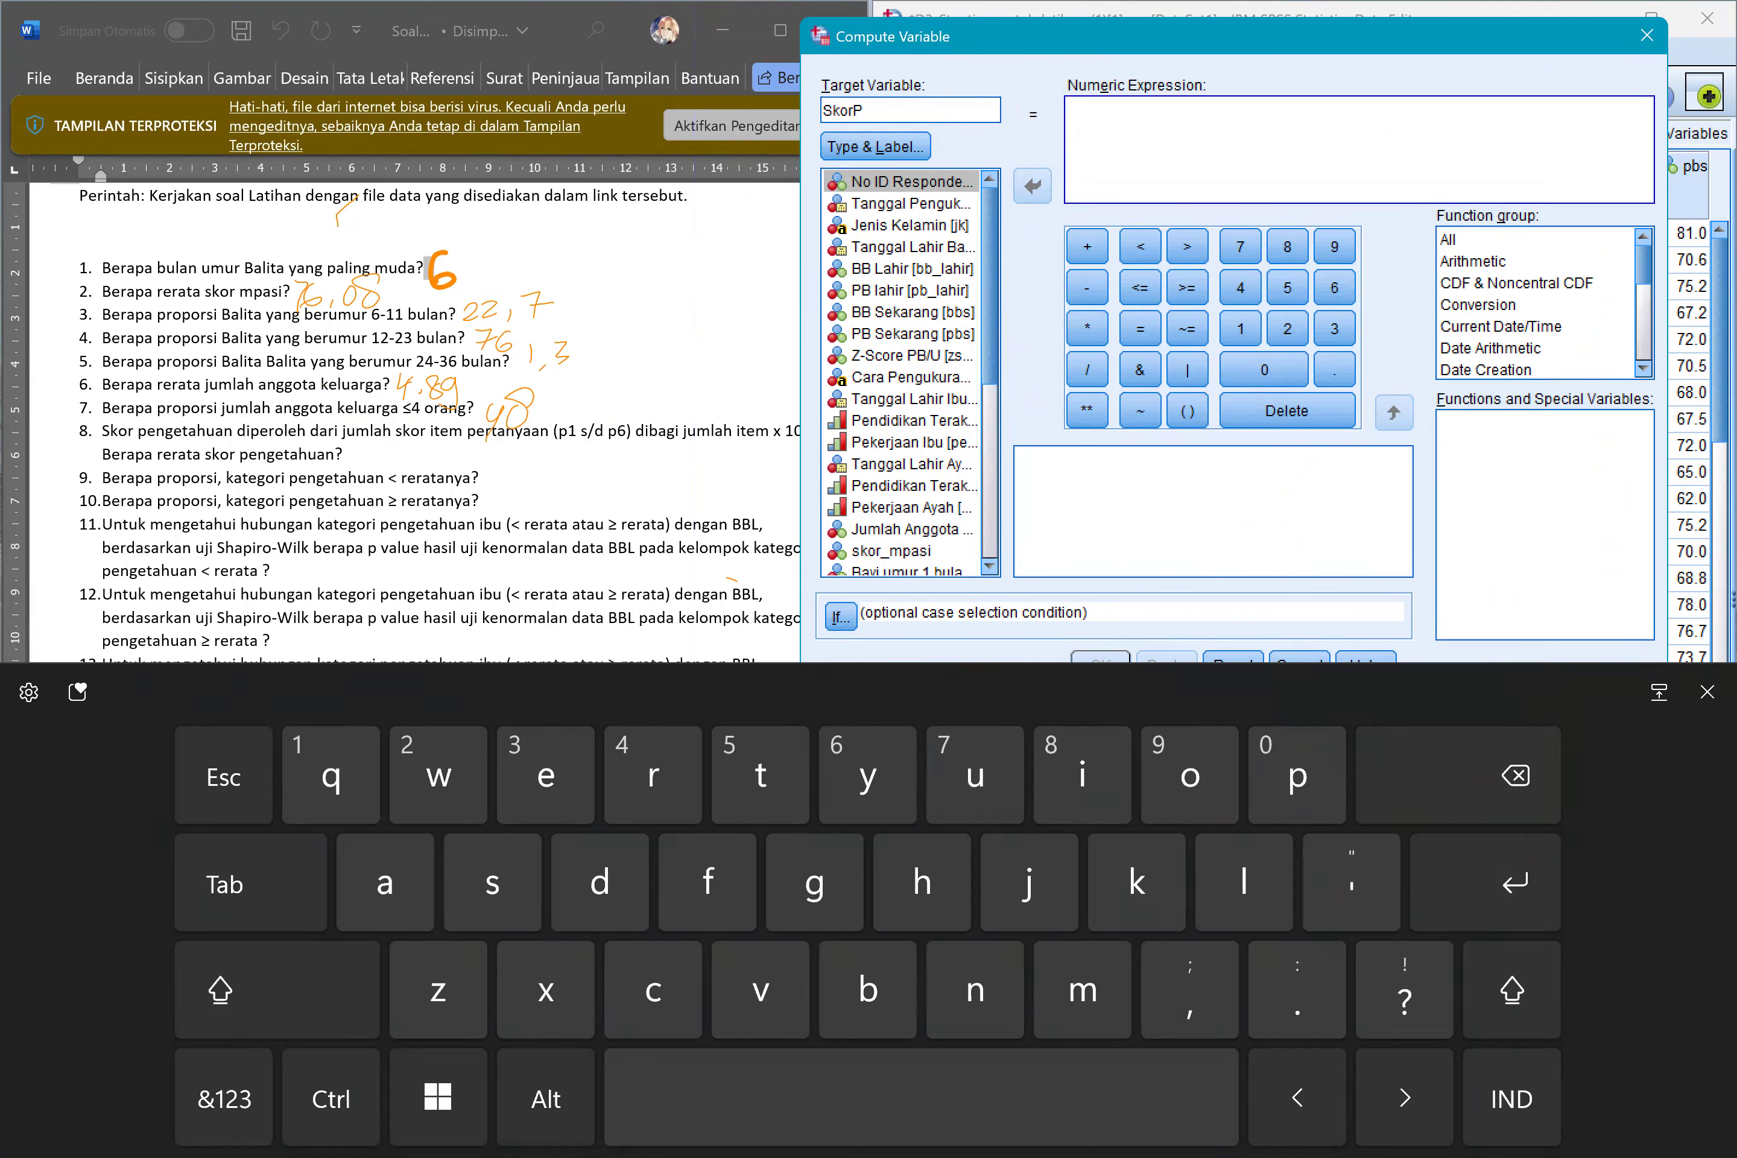
Begin the numeric expression with a pair of parentheses enclosing item p1, the "Bayi umur 1 bulan" question.
click(1187, 411)
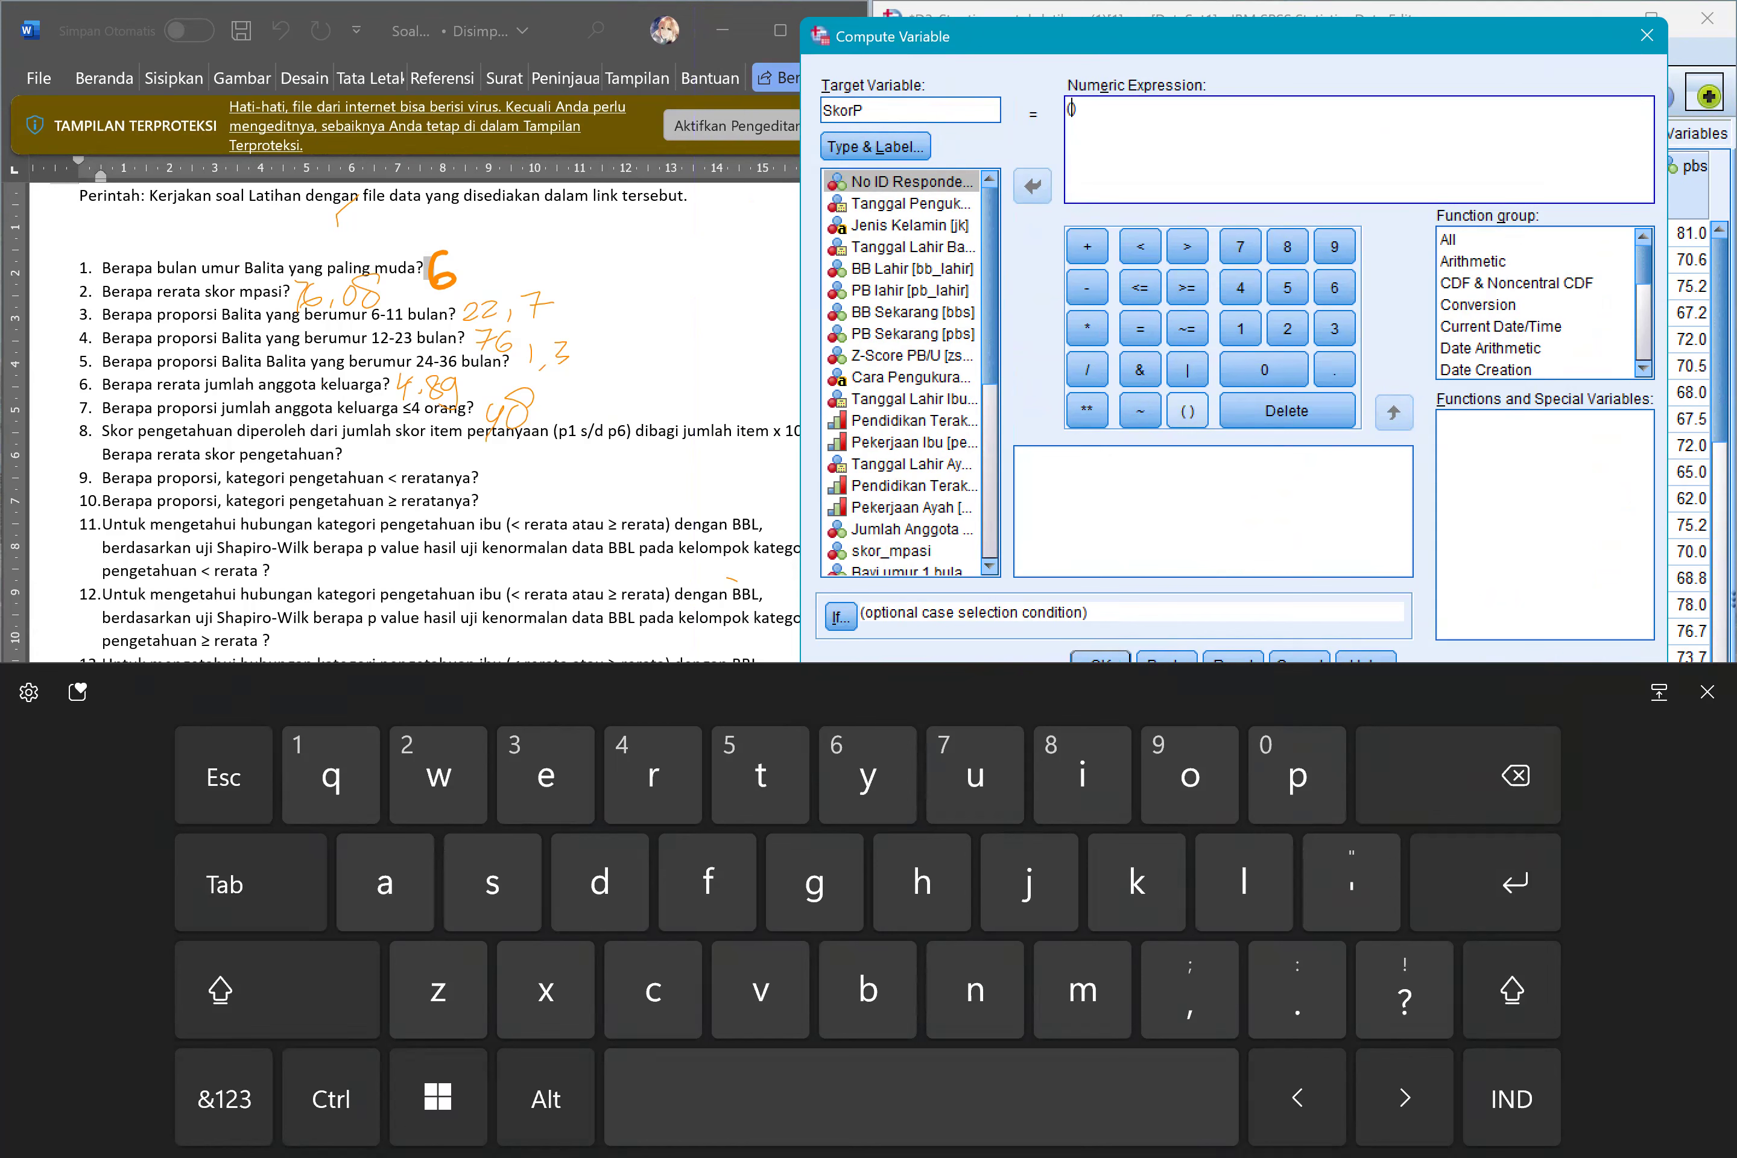
scroll(901, 373, down, 3)
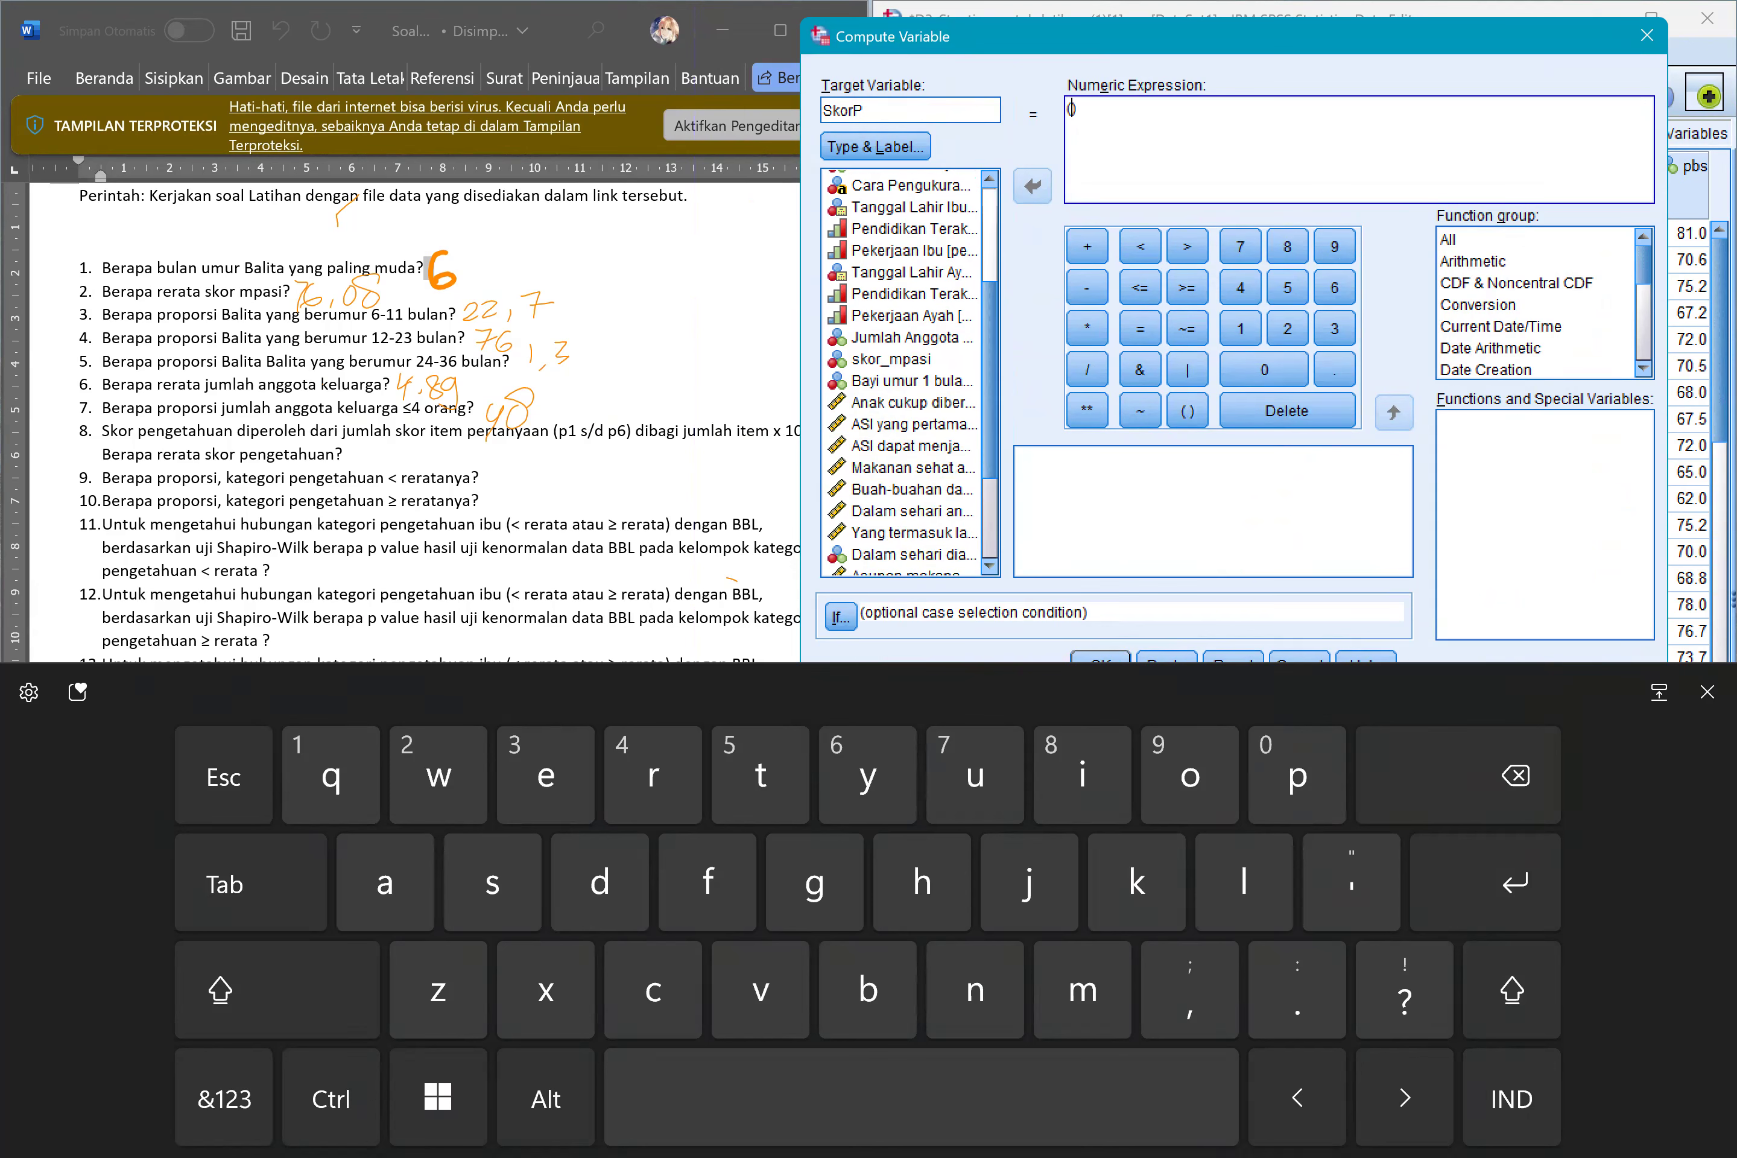
click(912, 373)
click(1033, 185)
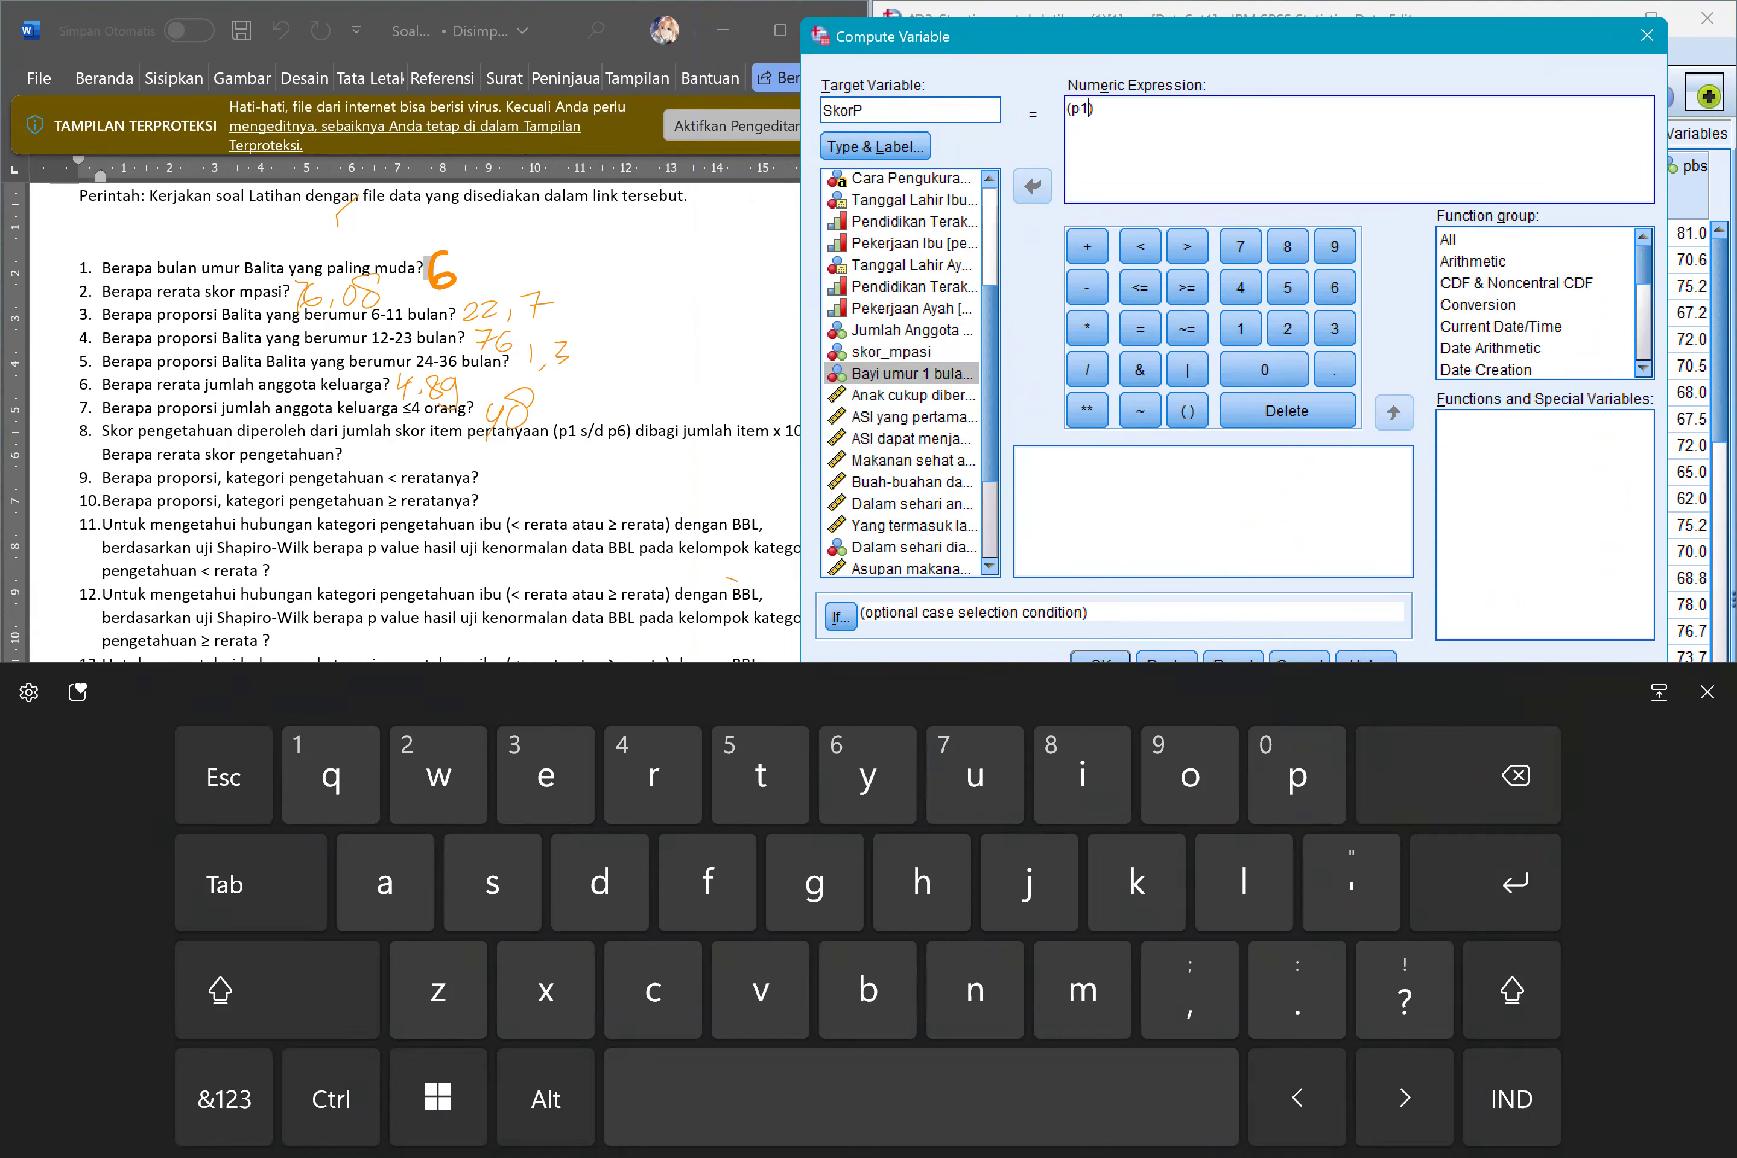
click(1707, 692)
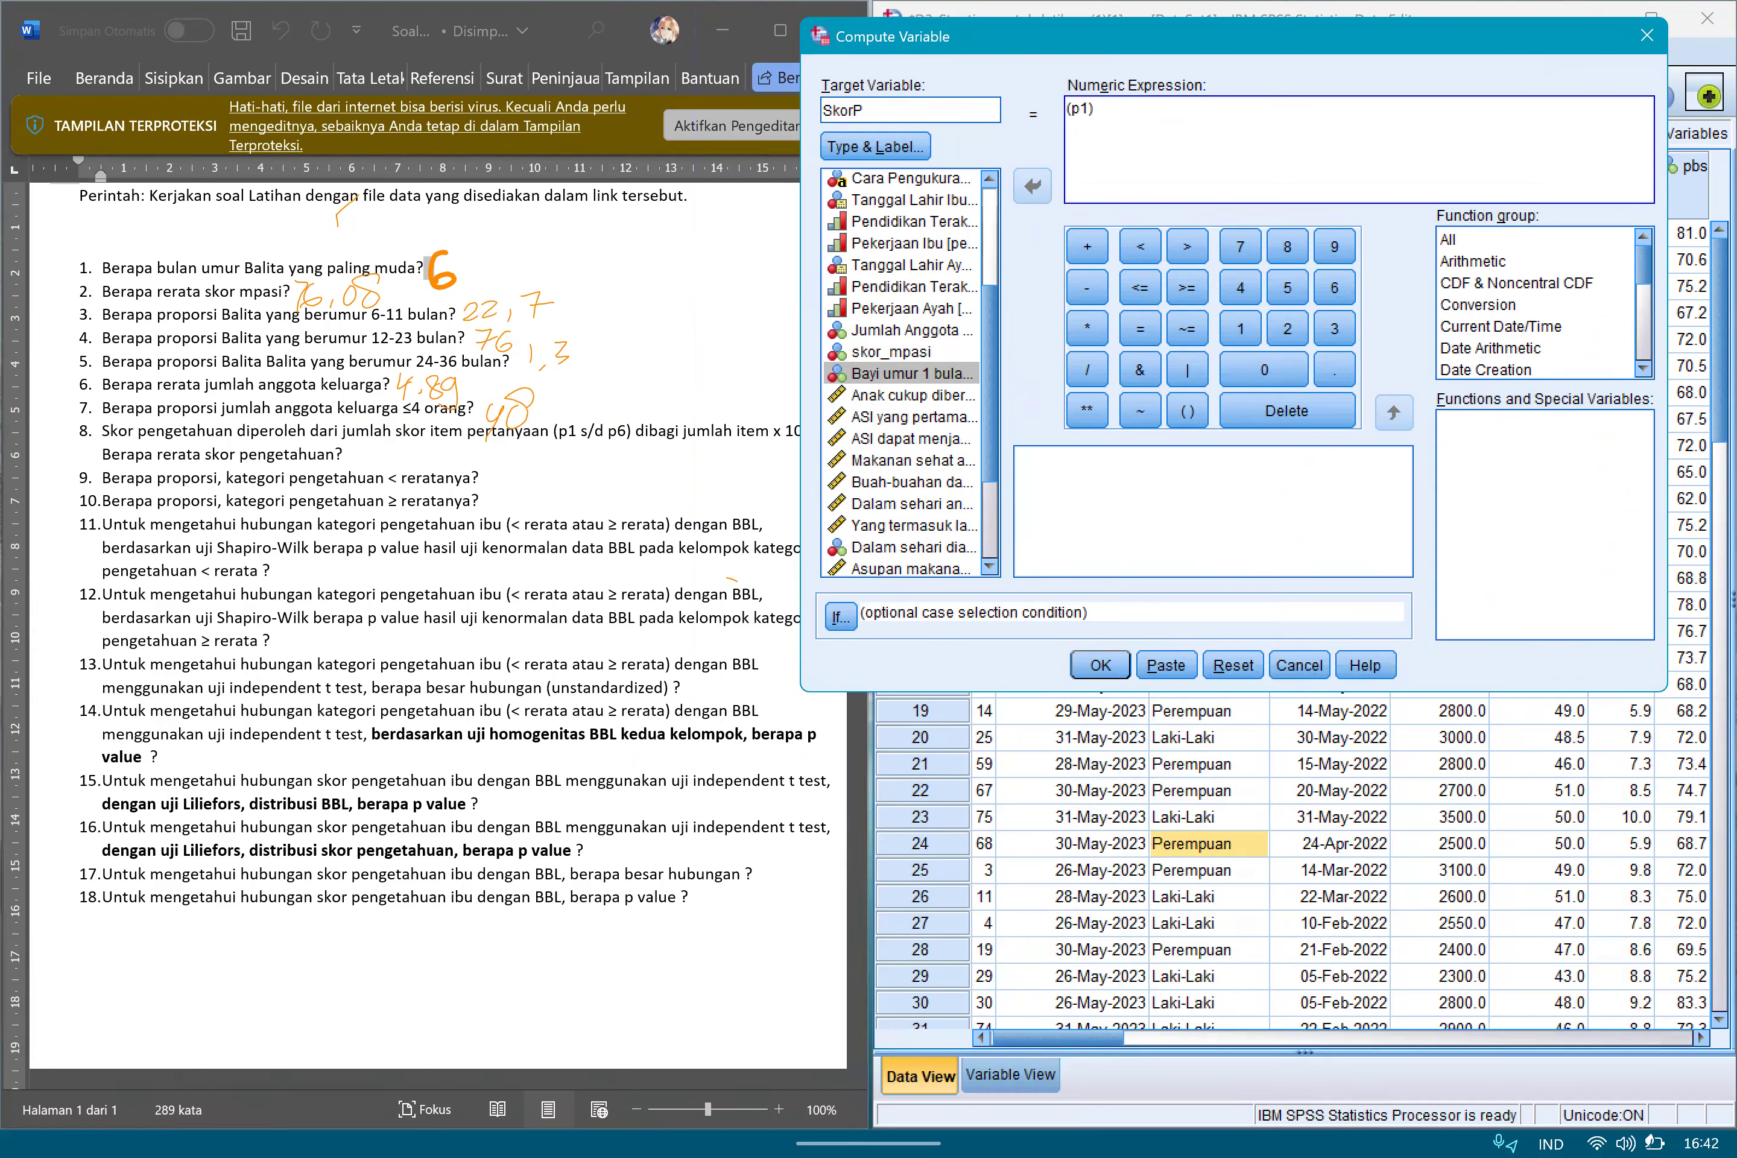
Check item p1's name and label in the variable definitions, keeping the Compute Variable dialog open.
drag(1196, 35, 803, 98)
click(1010, 1076)
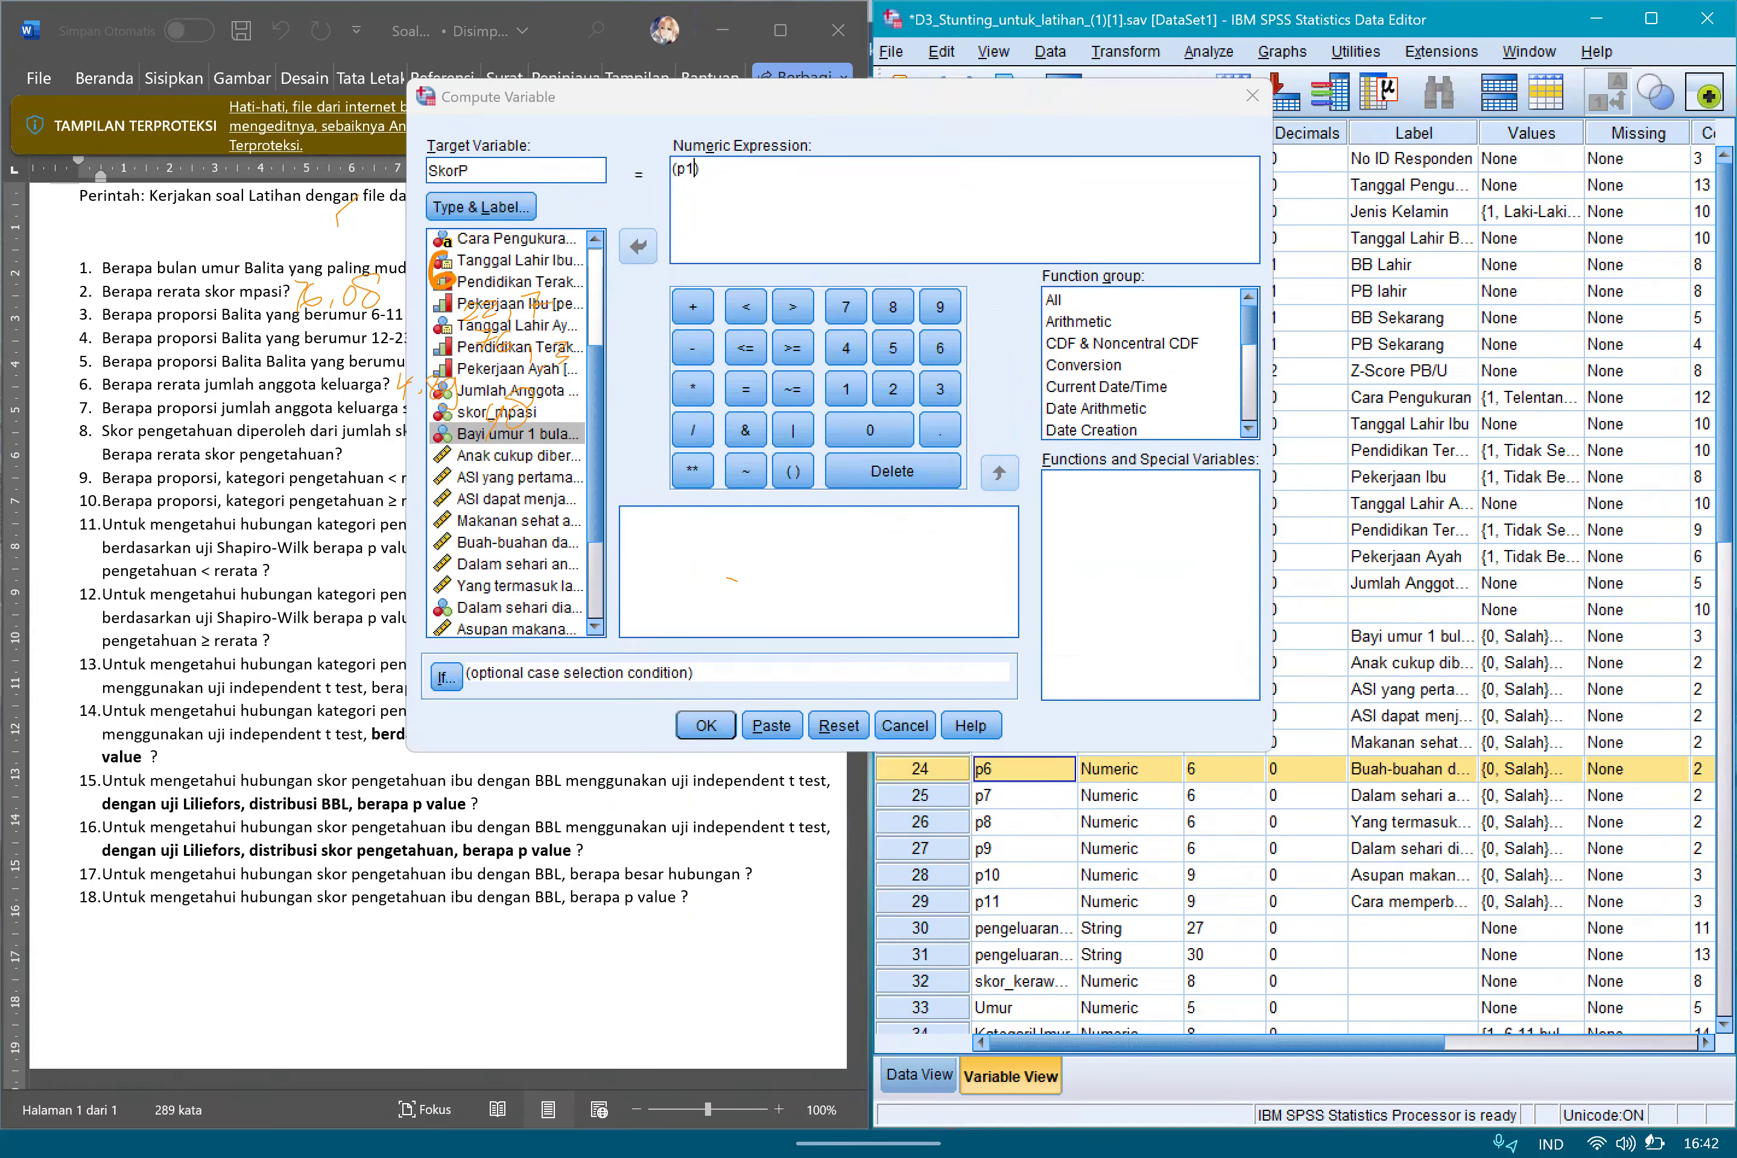
drag(523, 97, 155, 136)
click(1024, 636)
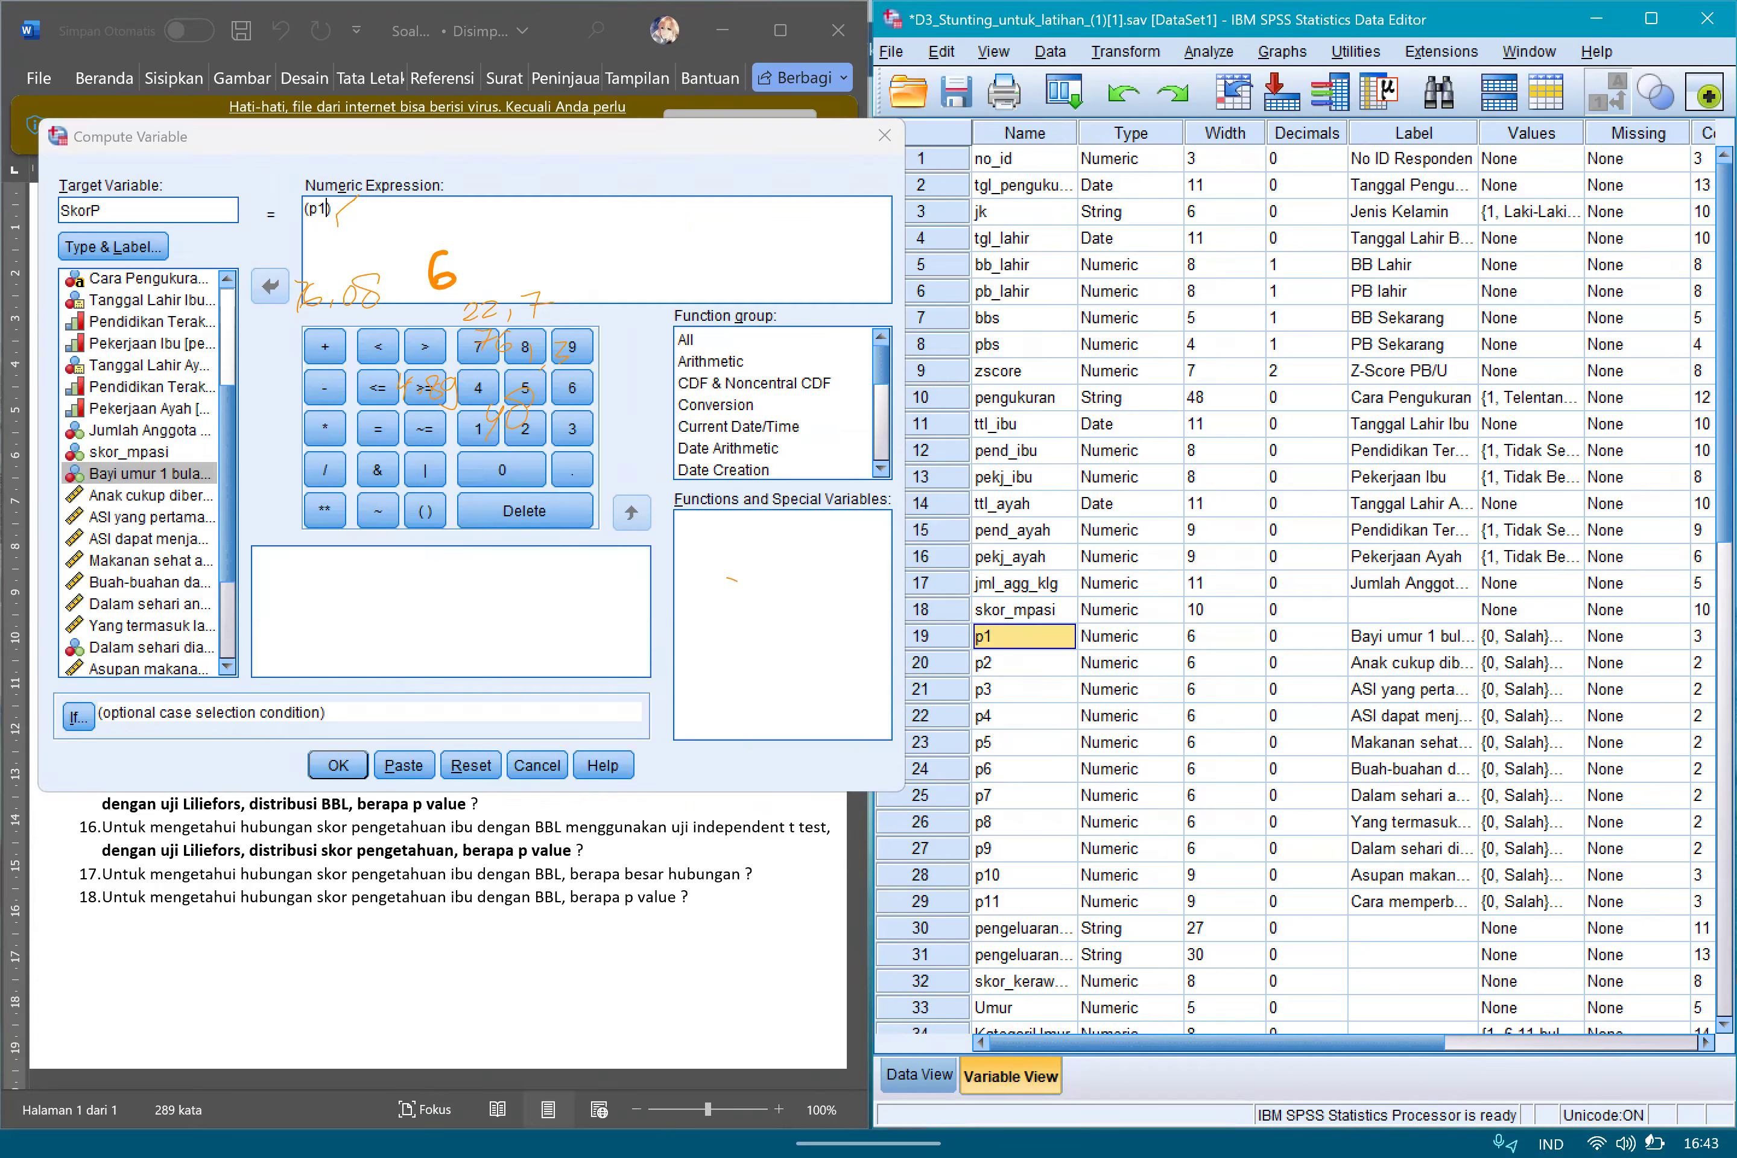
scroll(1346, 583, right, 3)
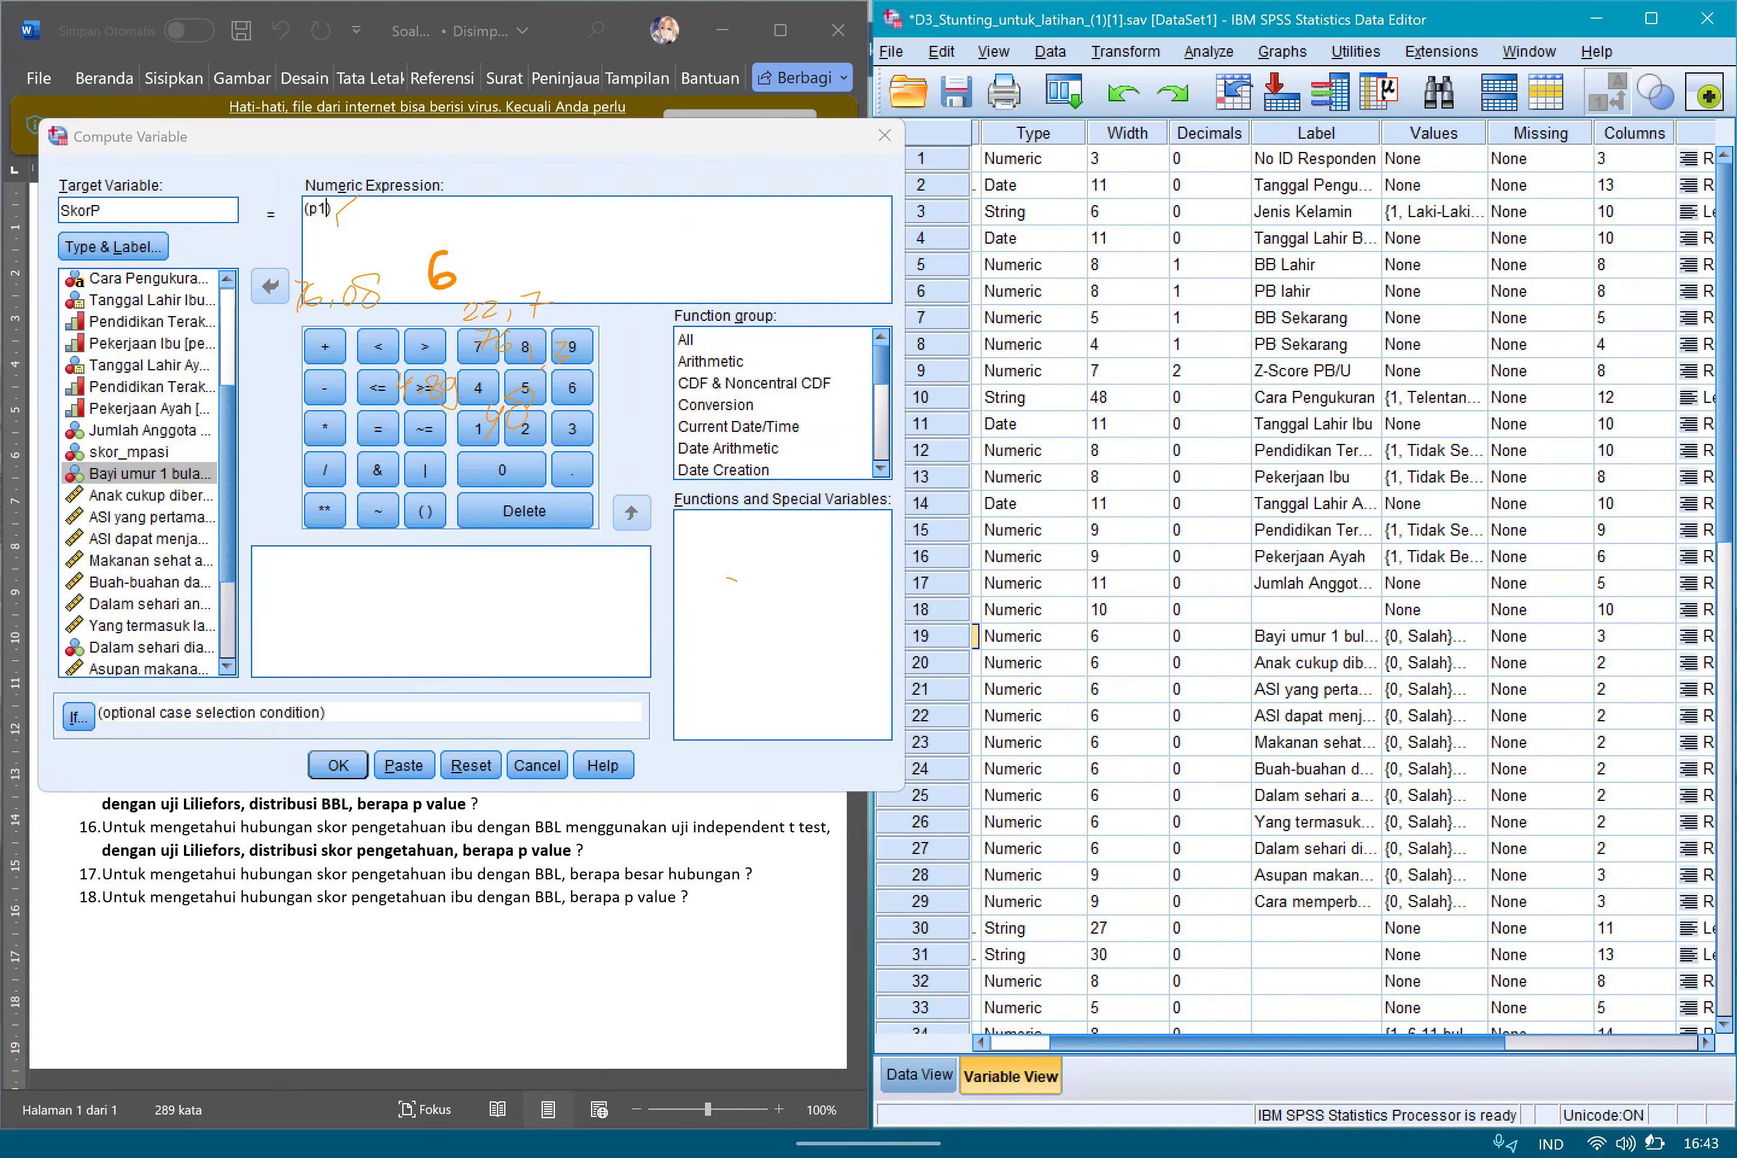
click(1365, 636)
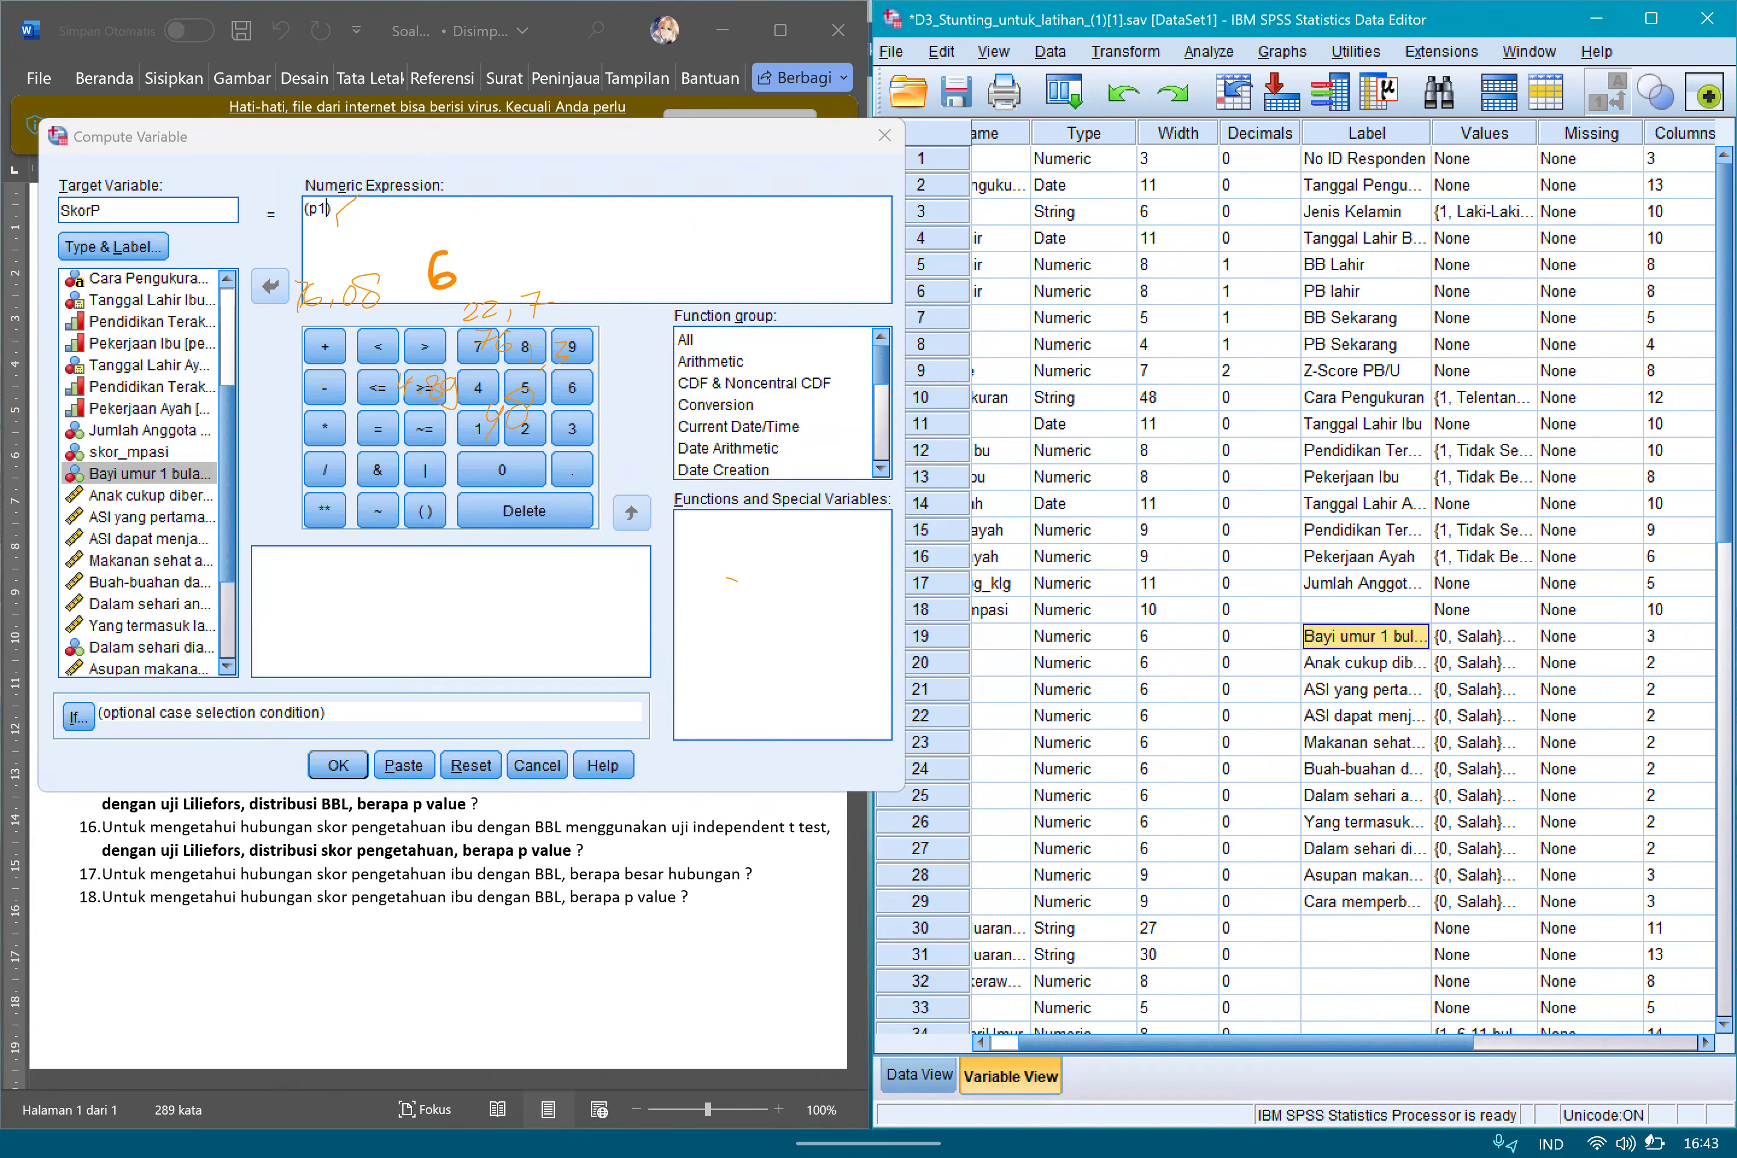
scroll(1344, 586, left, 2)
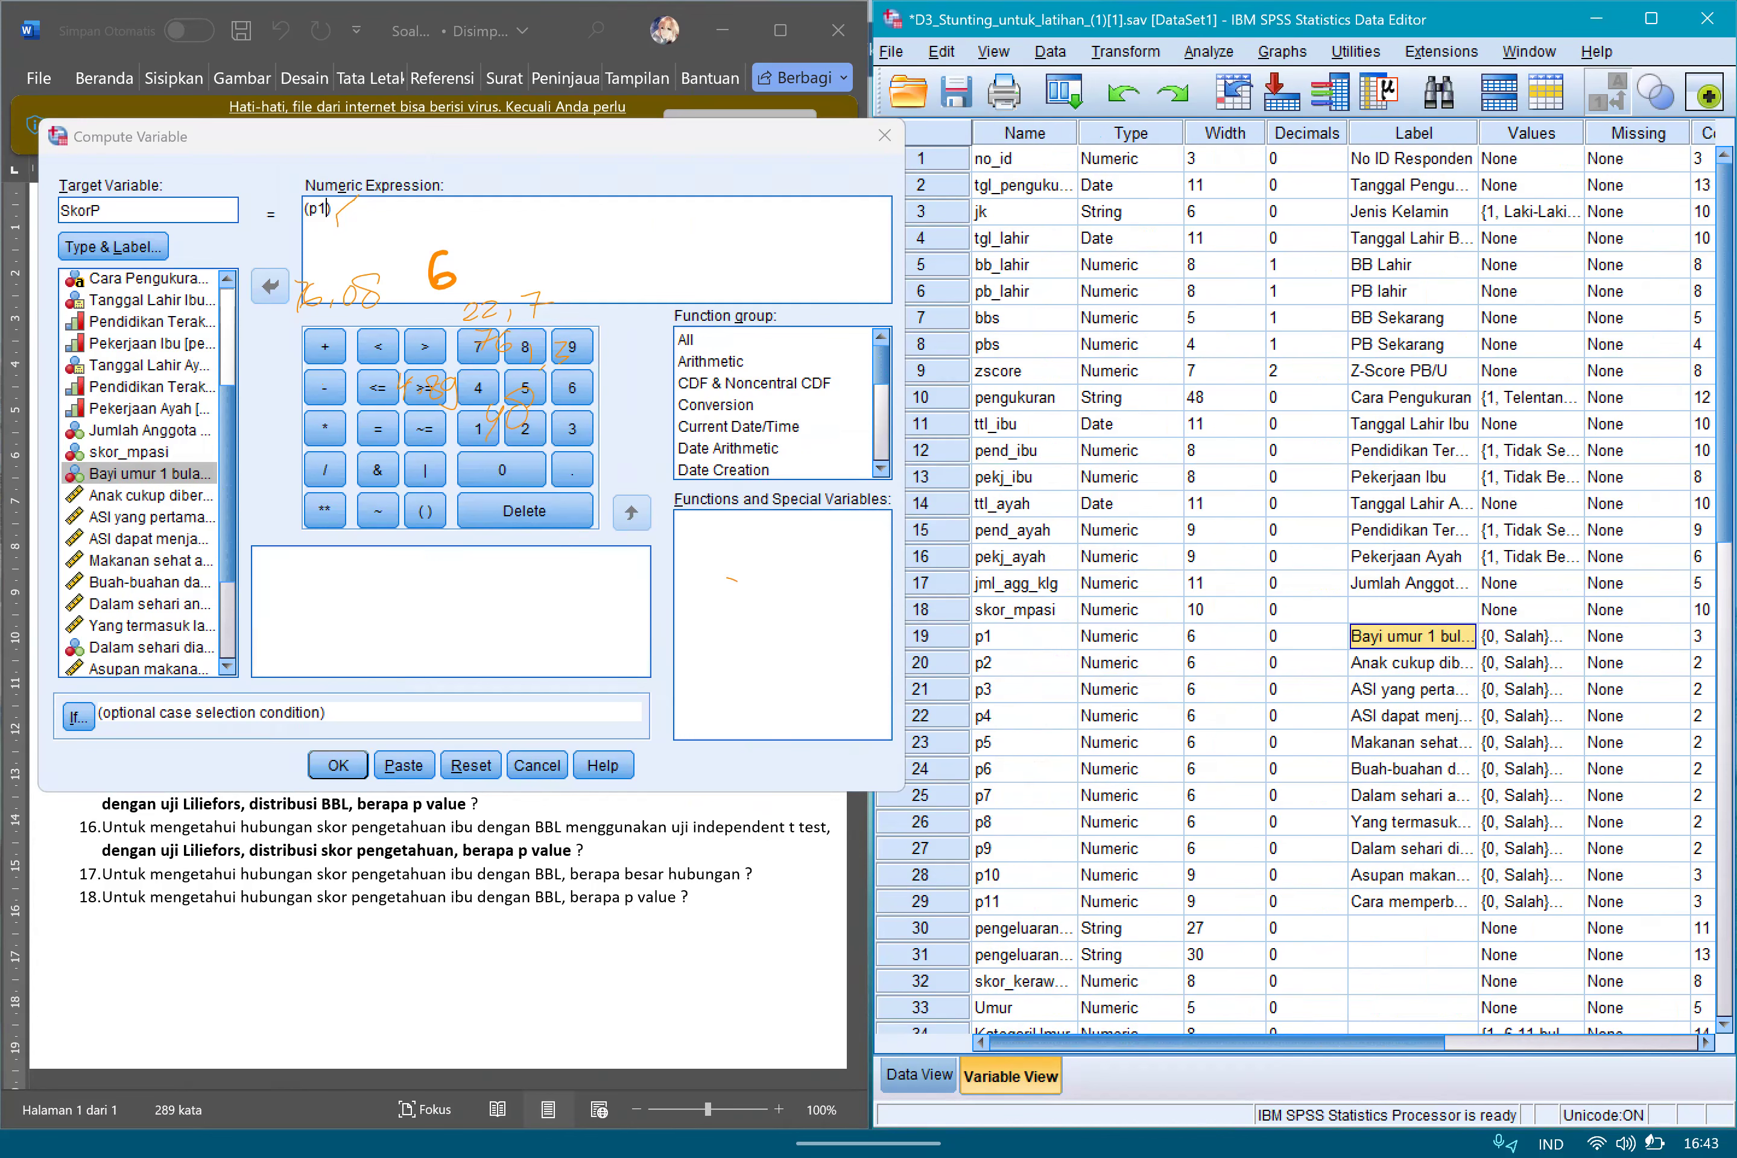
Add items p2, p3, p4, p5 and p6 to p1 inside the parentheses of the numeric expression.
click(328, 210)
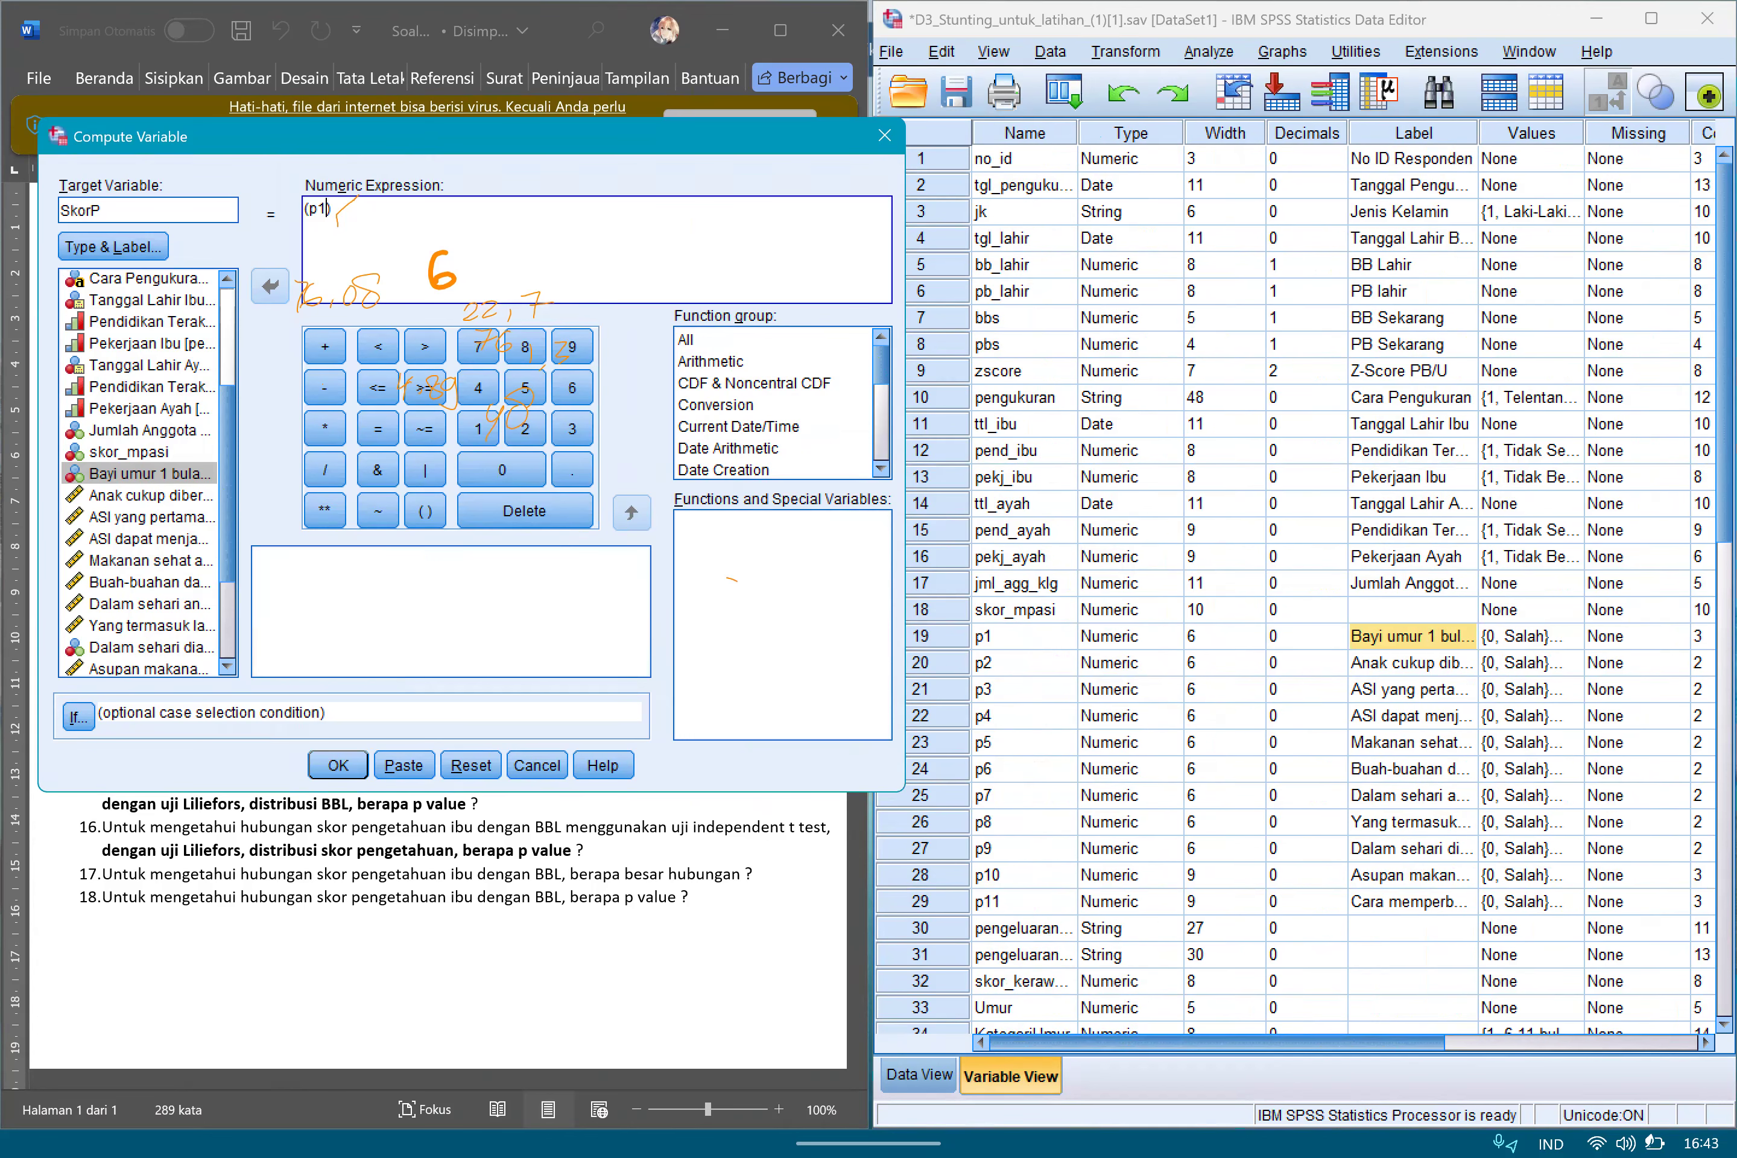
drag(471, 137, 1276, 150)
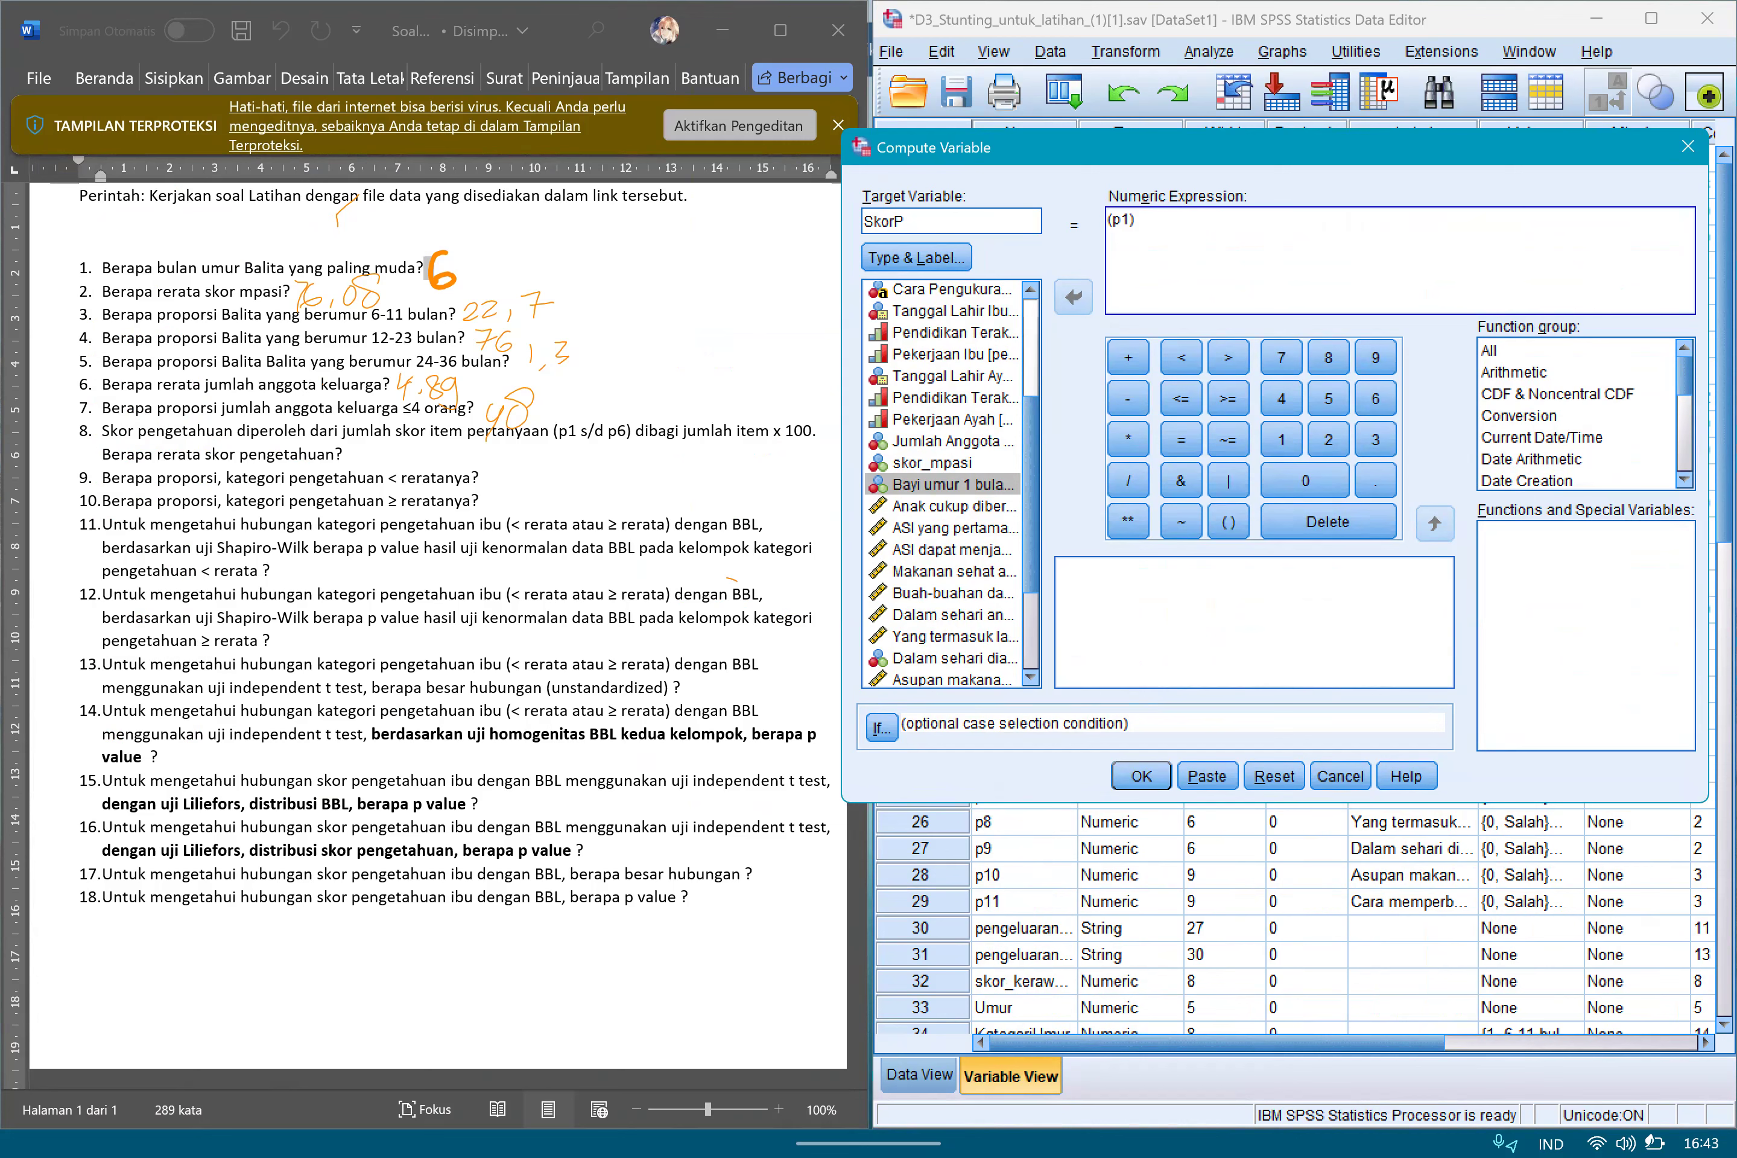
click(1128, 357)
double_click(953, 506)
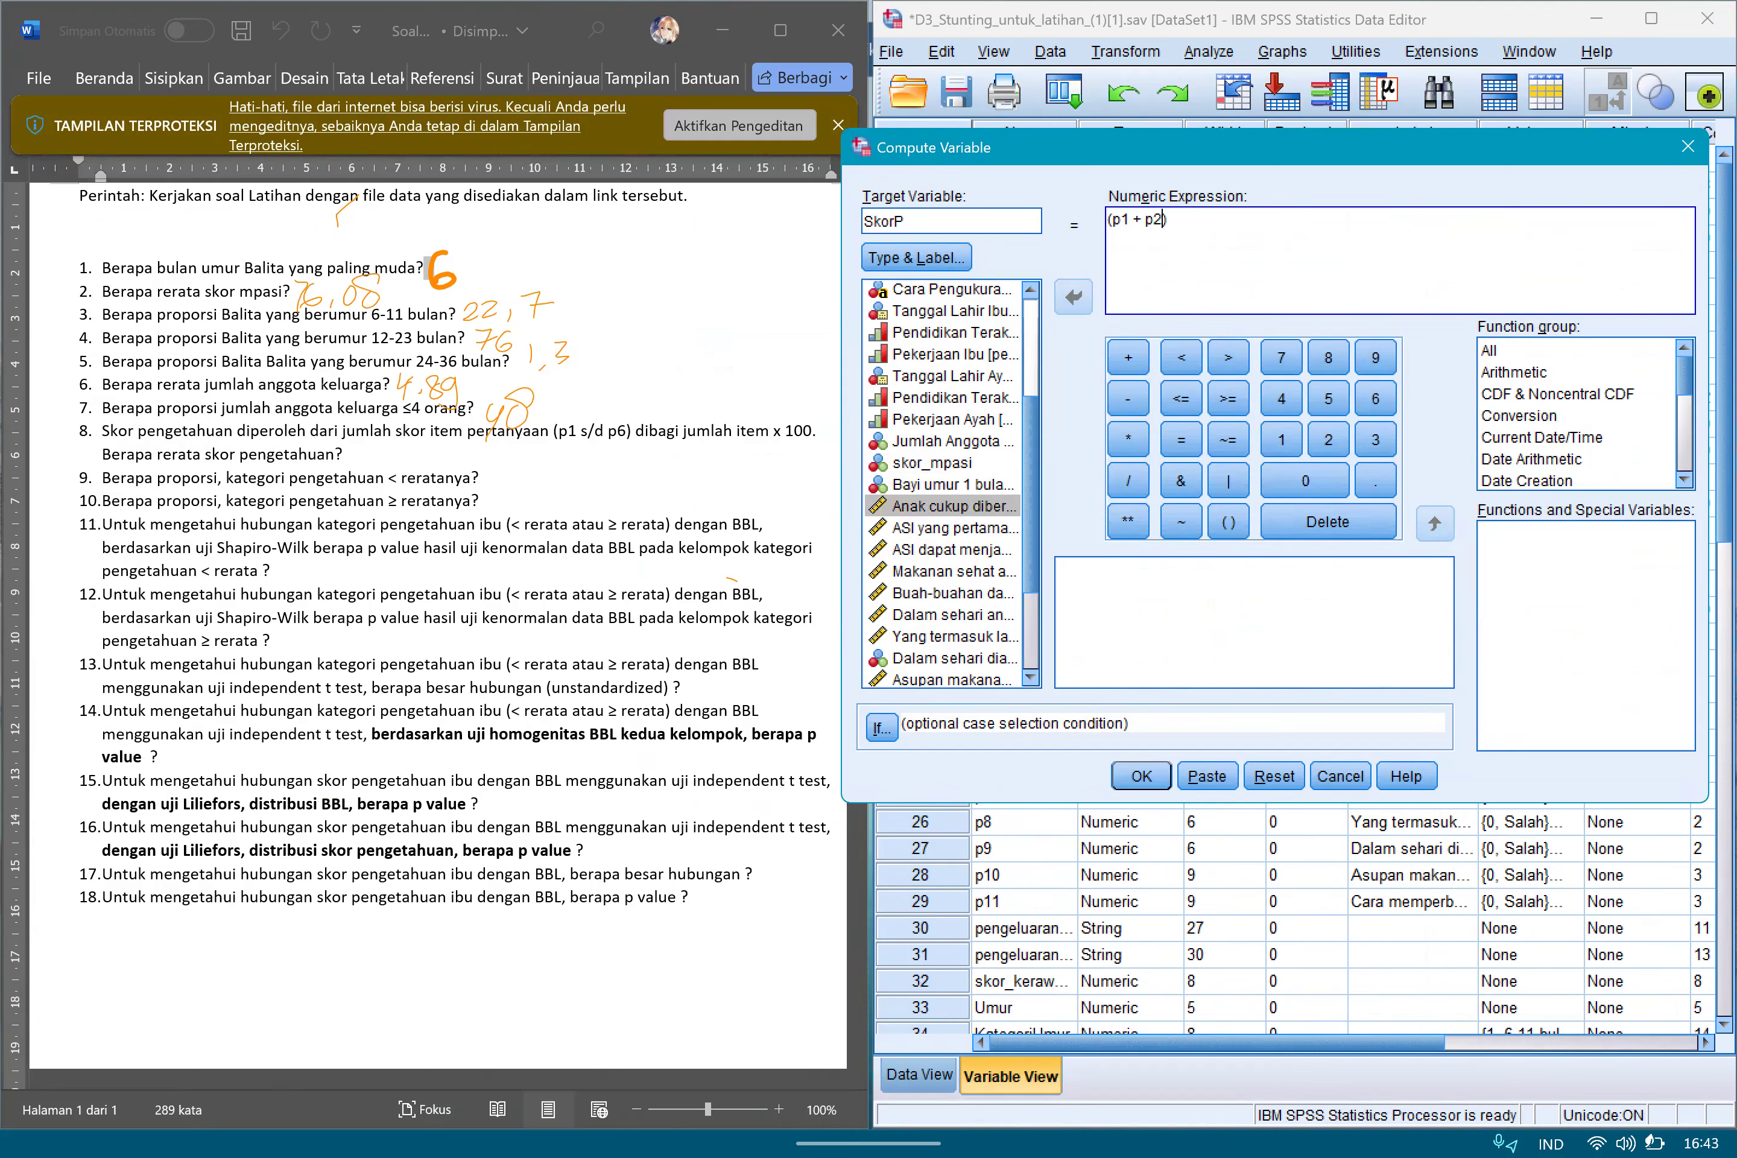
click(1128, 357)
click(953, 528)
click(1074, 297)
click(1128, 357)
click(953, 549)
click(1073, 297)
click(1128, 357)
double_click(953, 571)
click(1128, 357)
click(953, 593)
click(1074, 296)
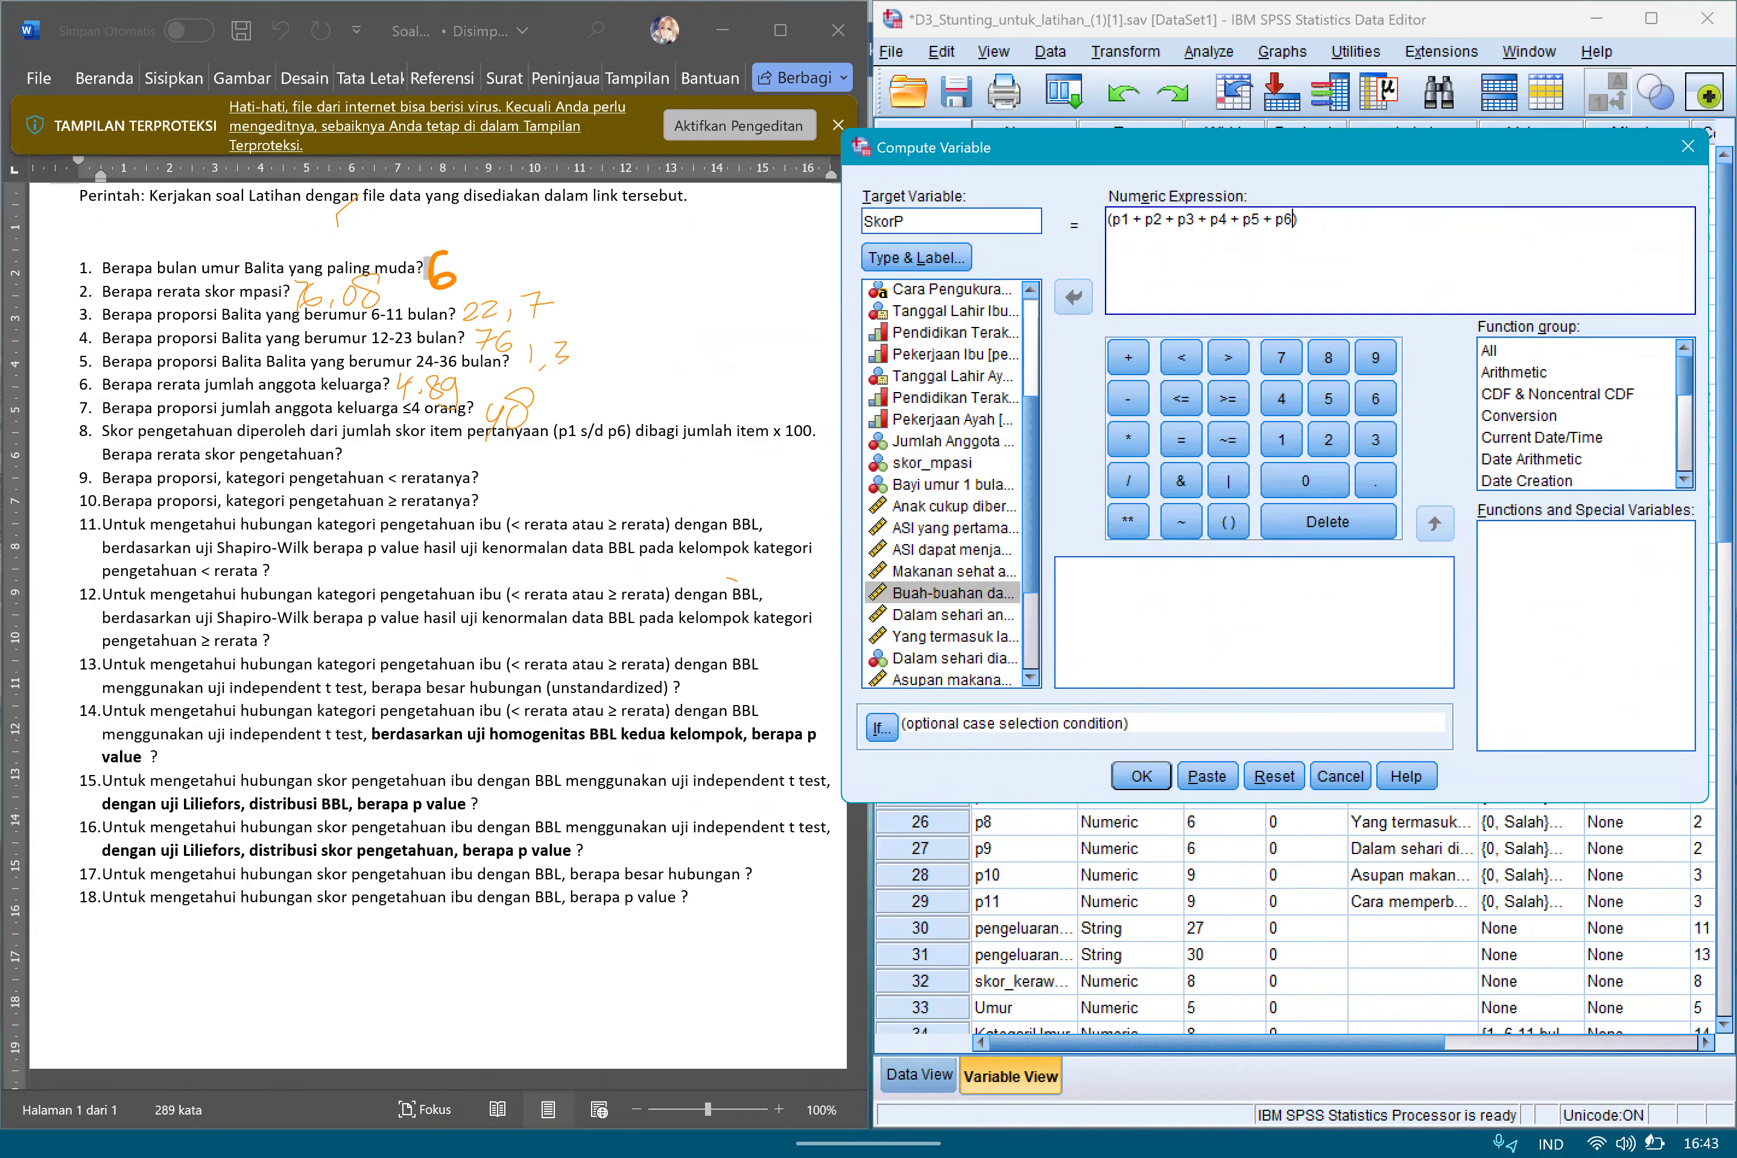
Divide the bracketed sum by 6, multiply it by 100, and run the SkorP computation.
click(1320, 222)
click(1128, 353)
click(1375, 270)
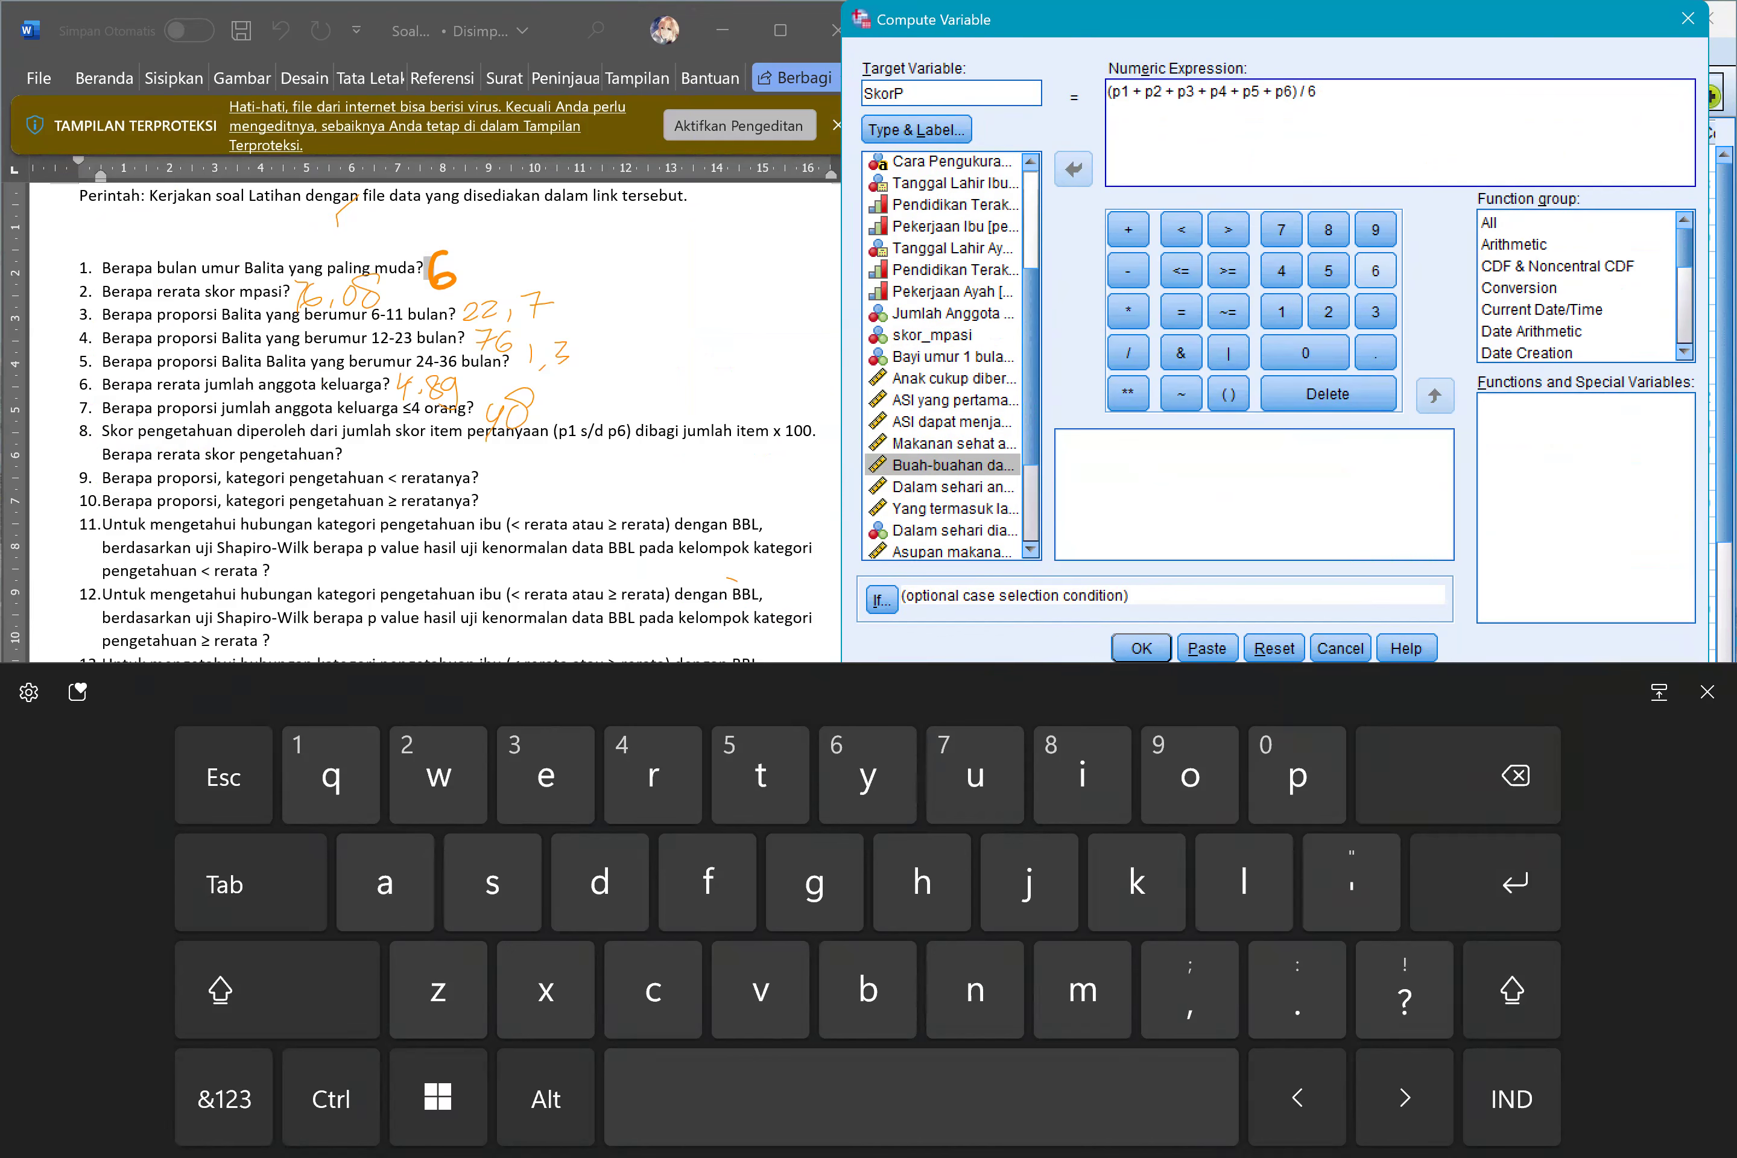
click(1128, 312)
click(1282, 312)
click(1305, 353)
text(00)
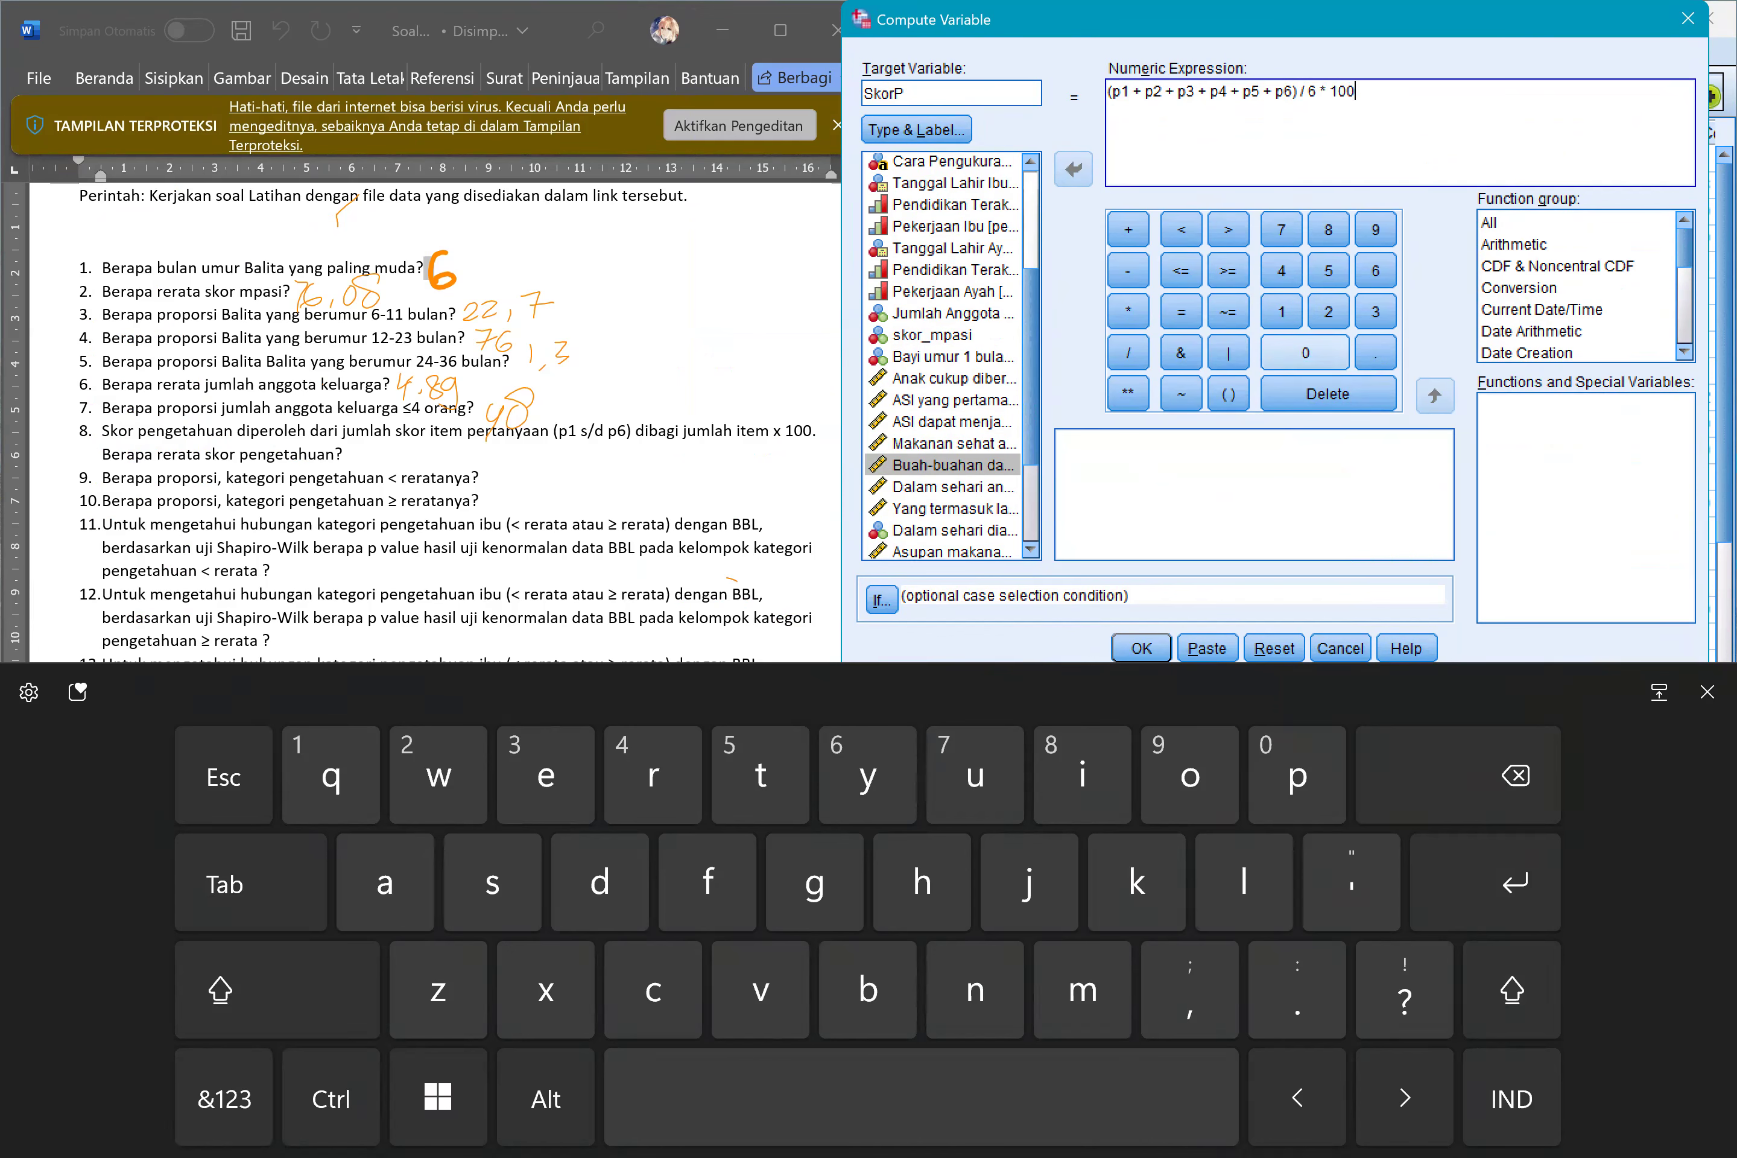
click(1707, 692)
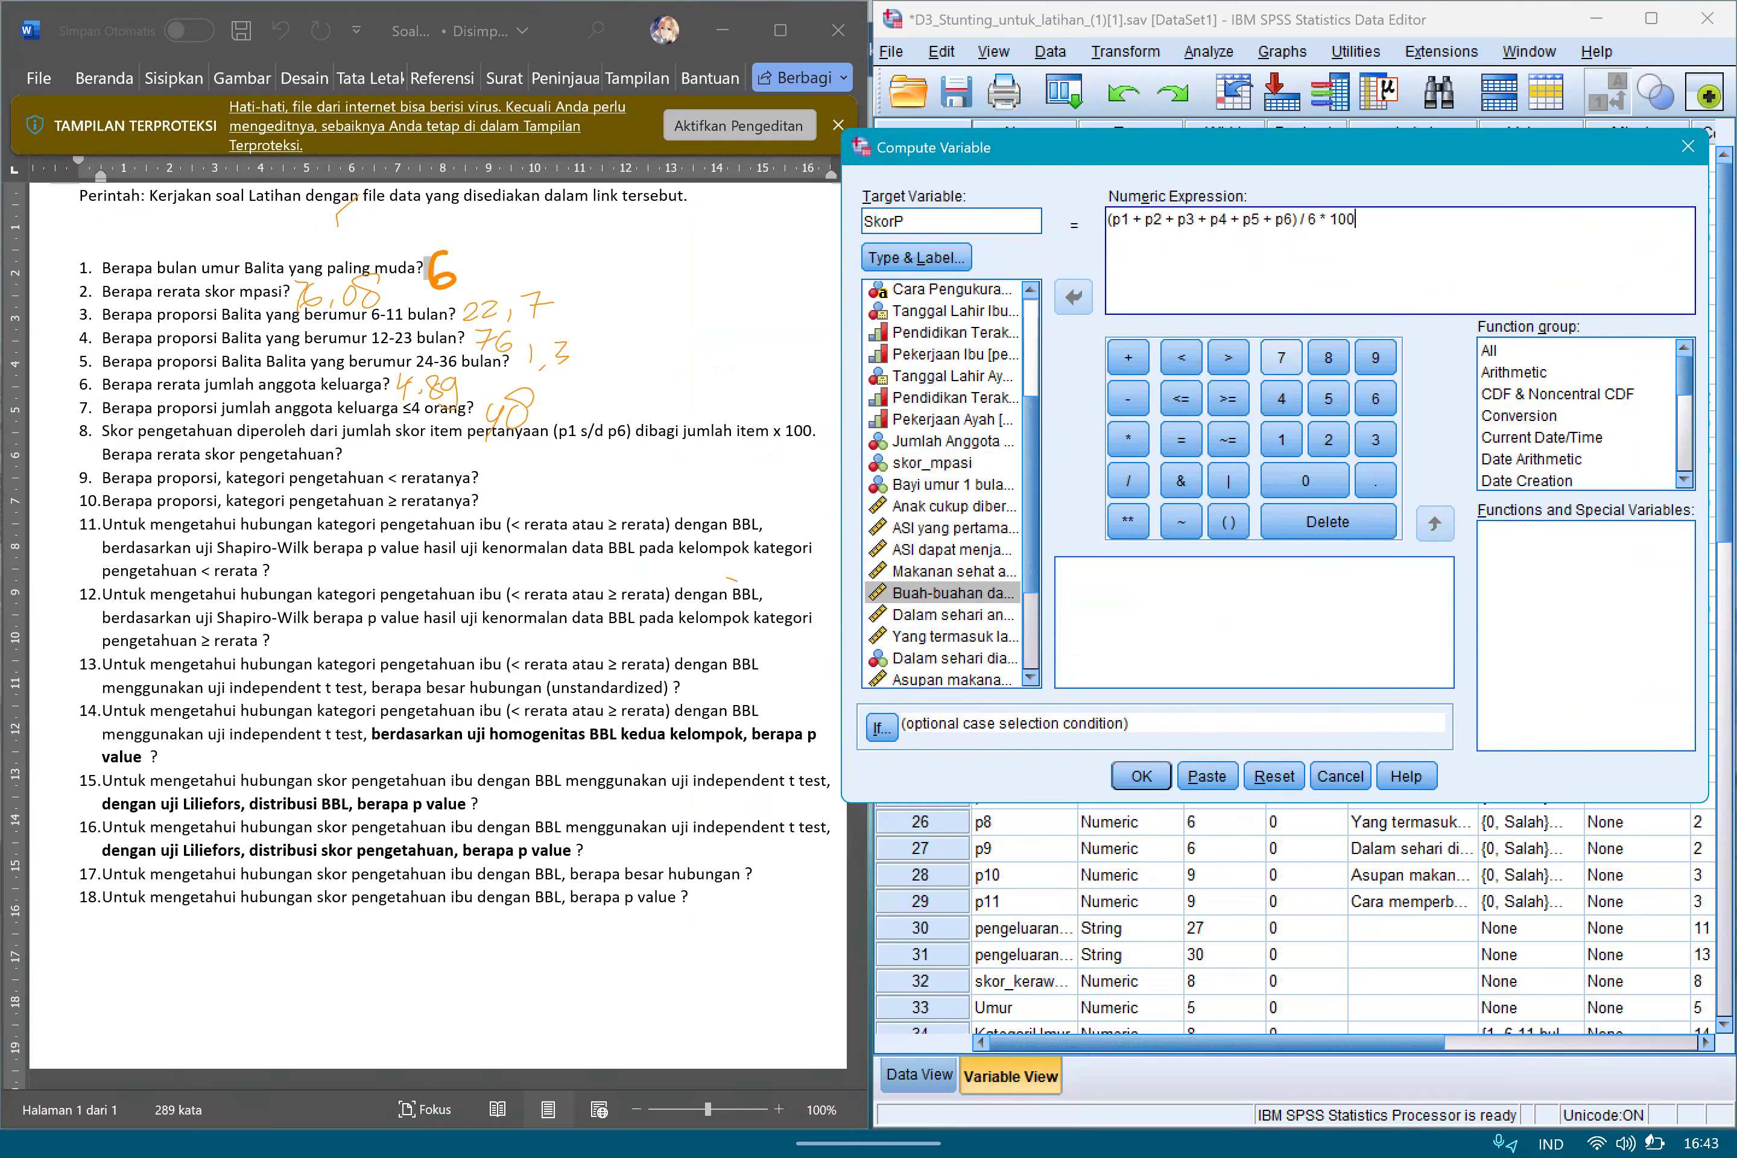
click(1141, 777)
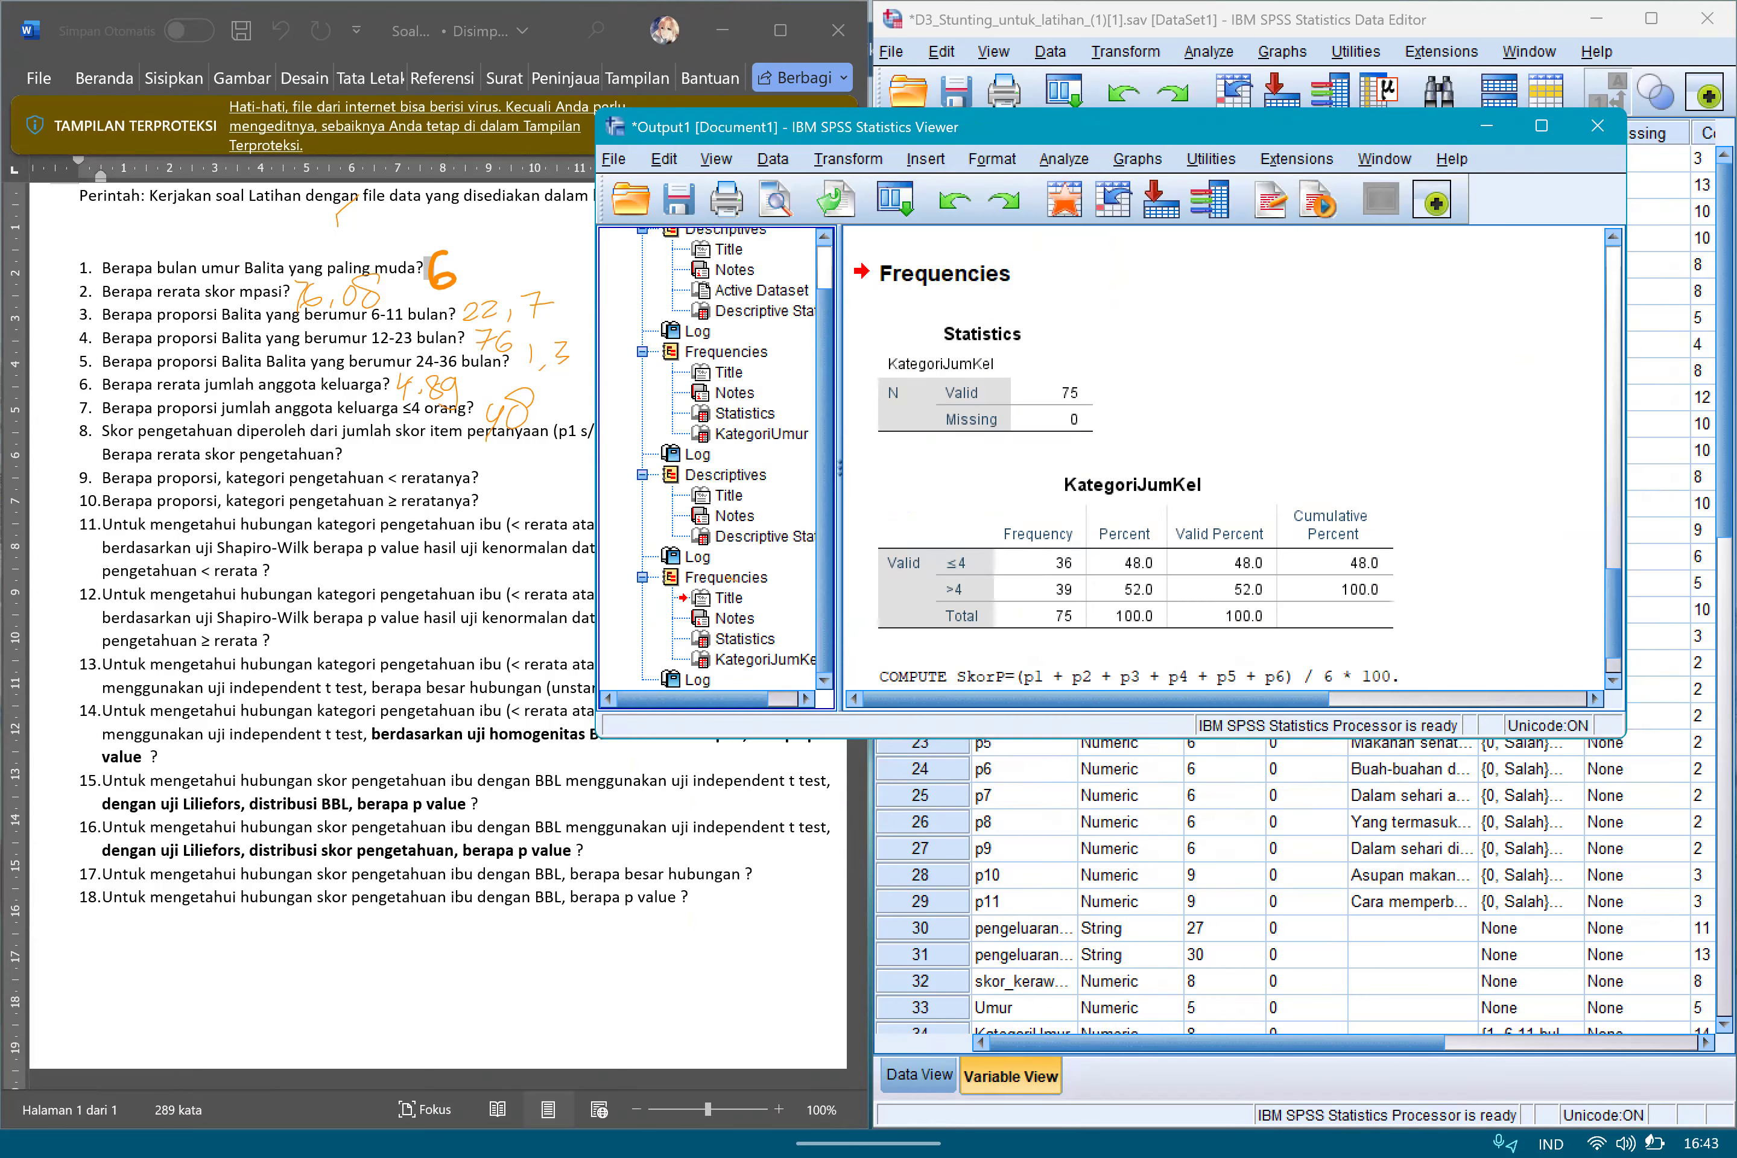
Minimize the output window and examine the SkorP column at the end of the dataset.
click(1263, 407)
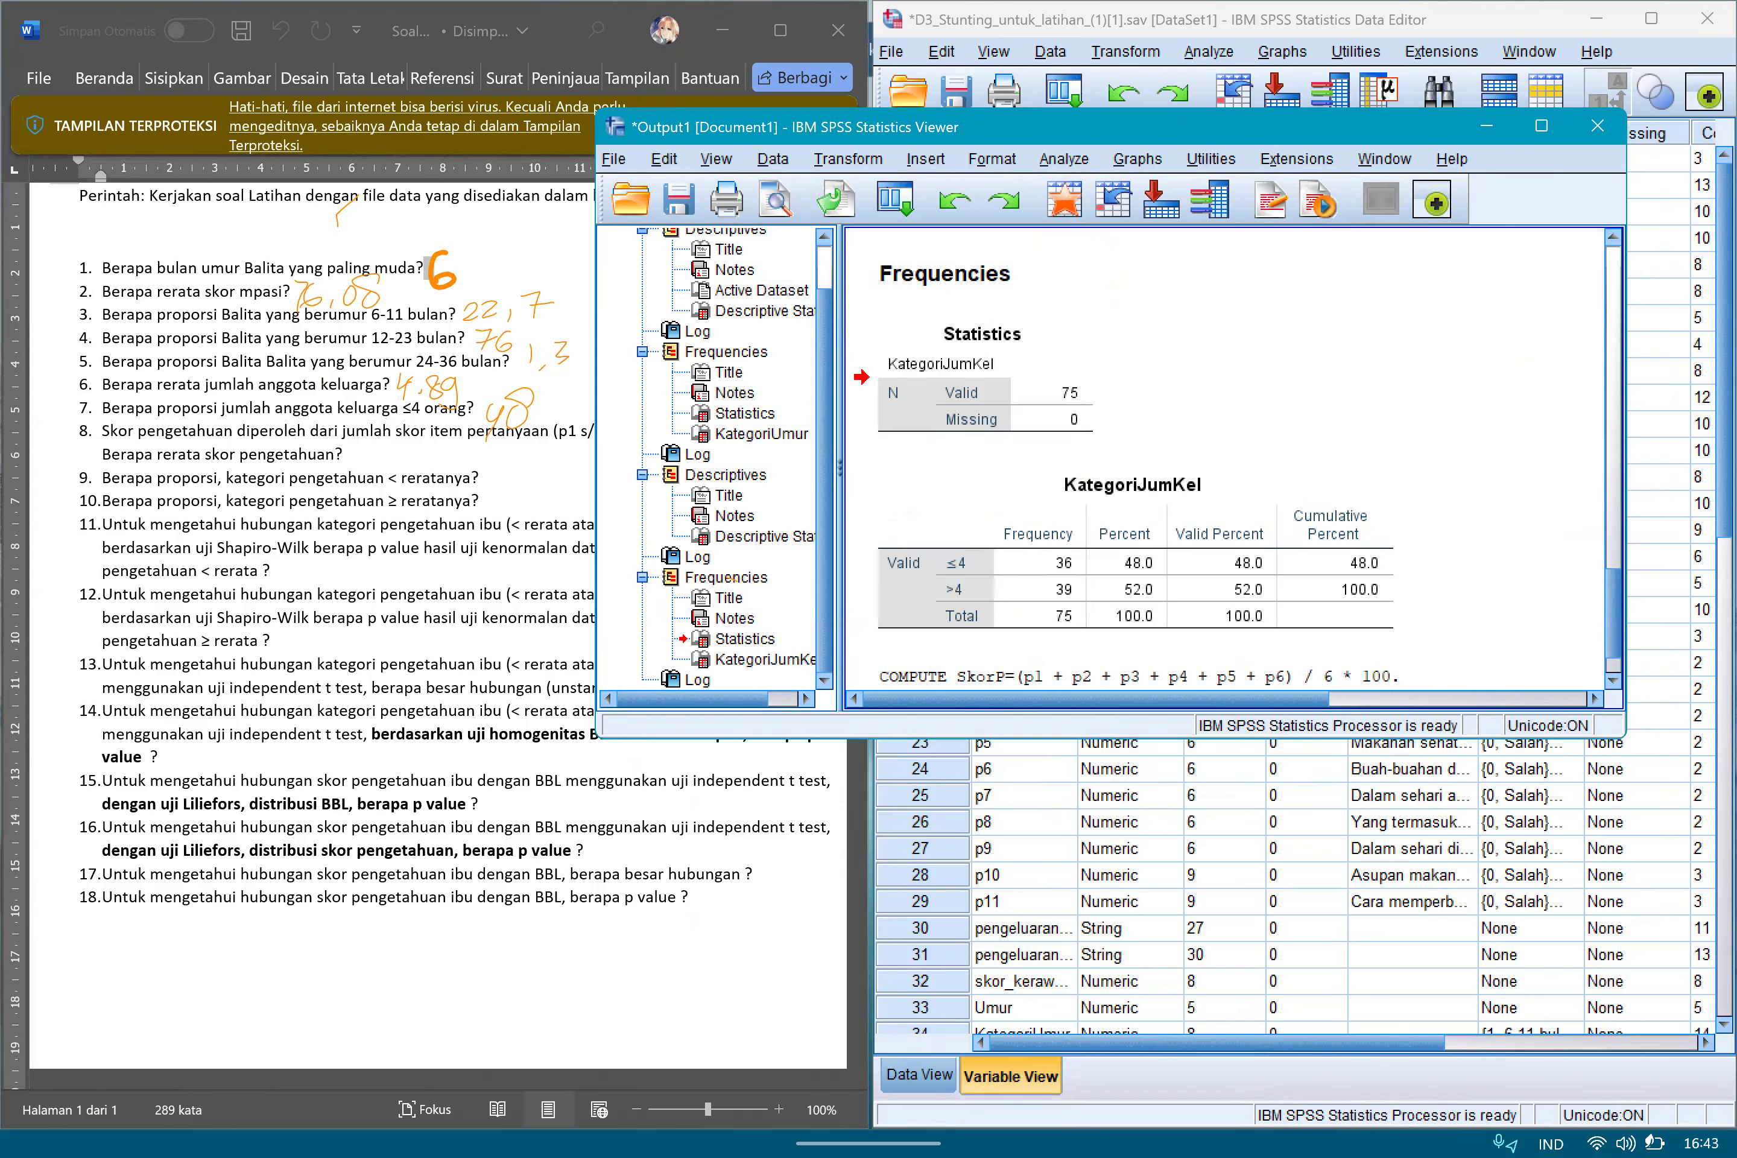
click(1487, 126)
click(918, 1074)
drag(1055, 1039, 1506, 1039)
click(1455, 179)
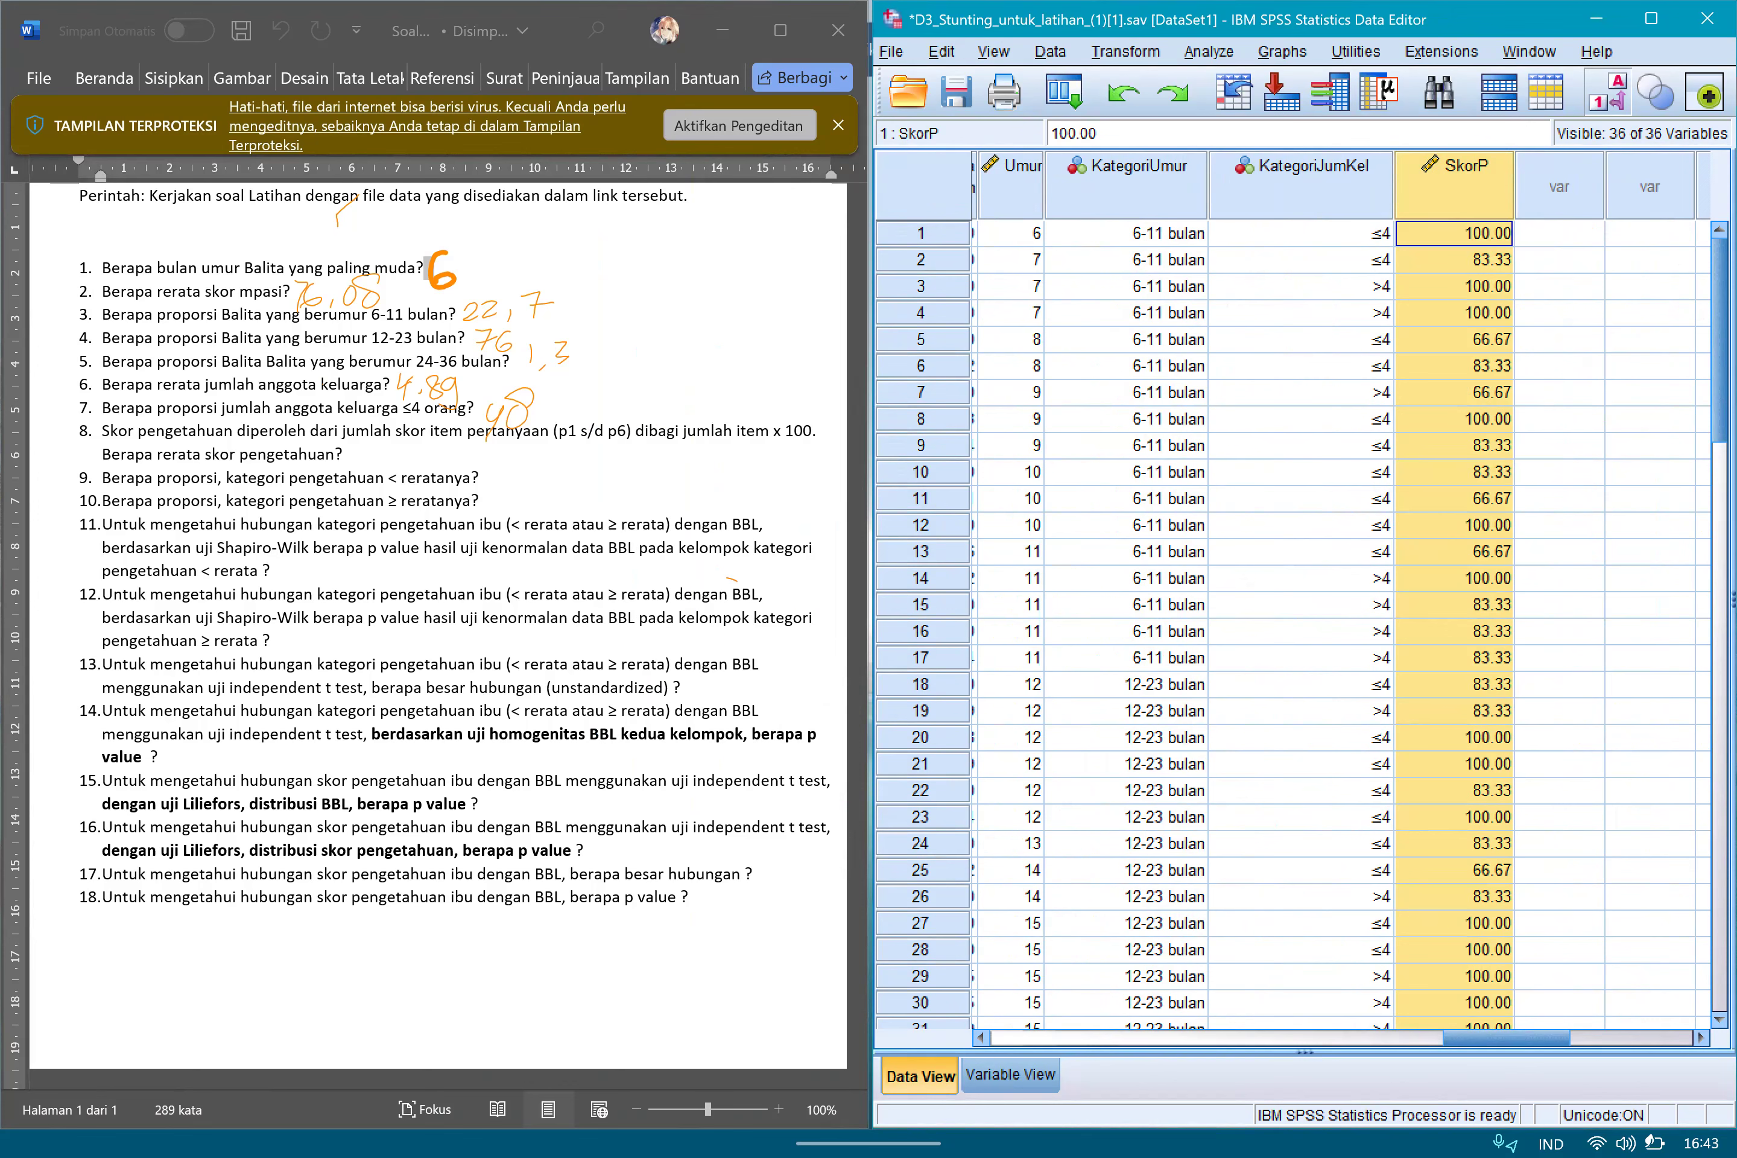
Run a Descriptives analysis with SkorP as the only variable, removing the previously analyzed variable.
click(1209, 52)
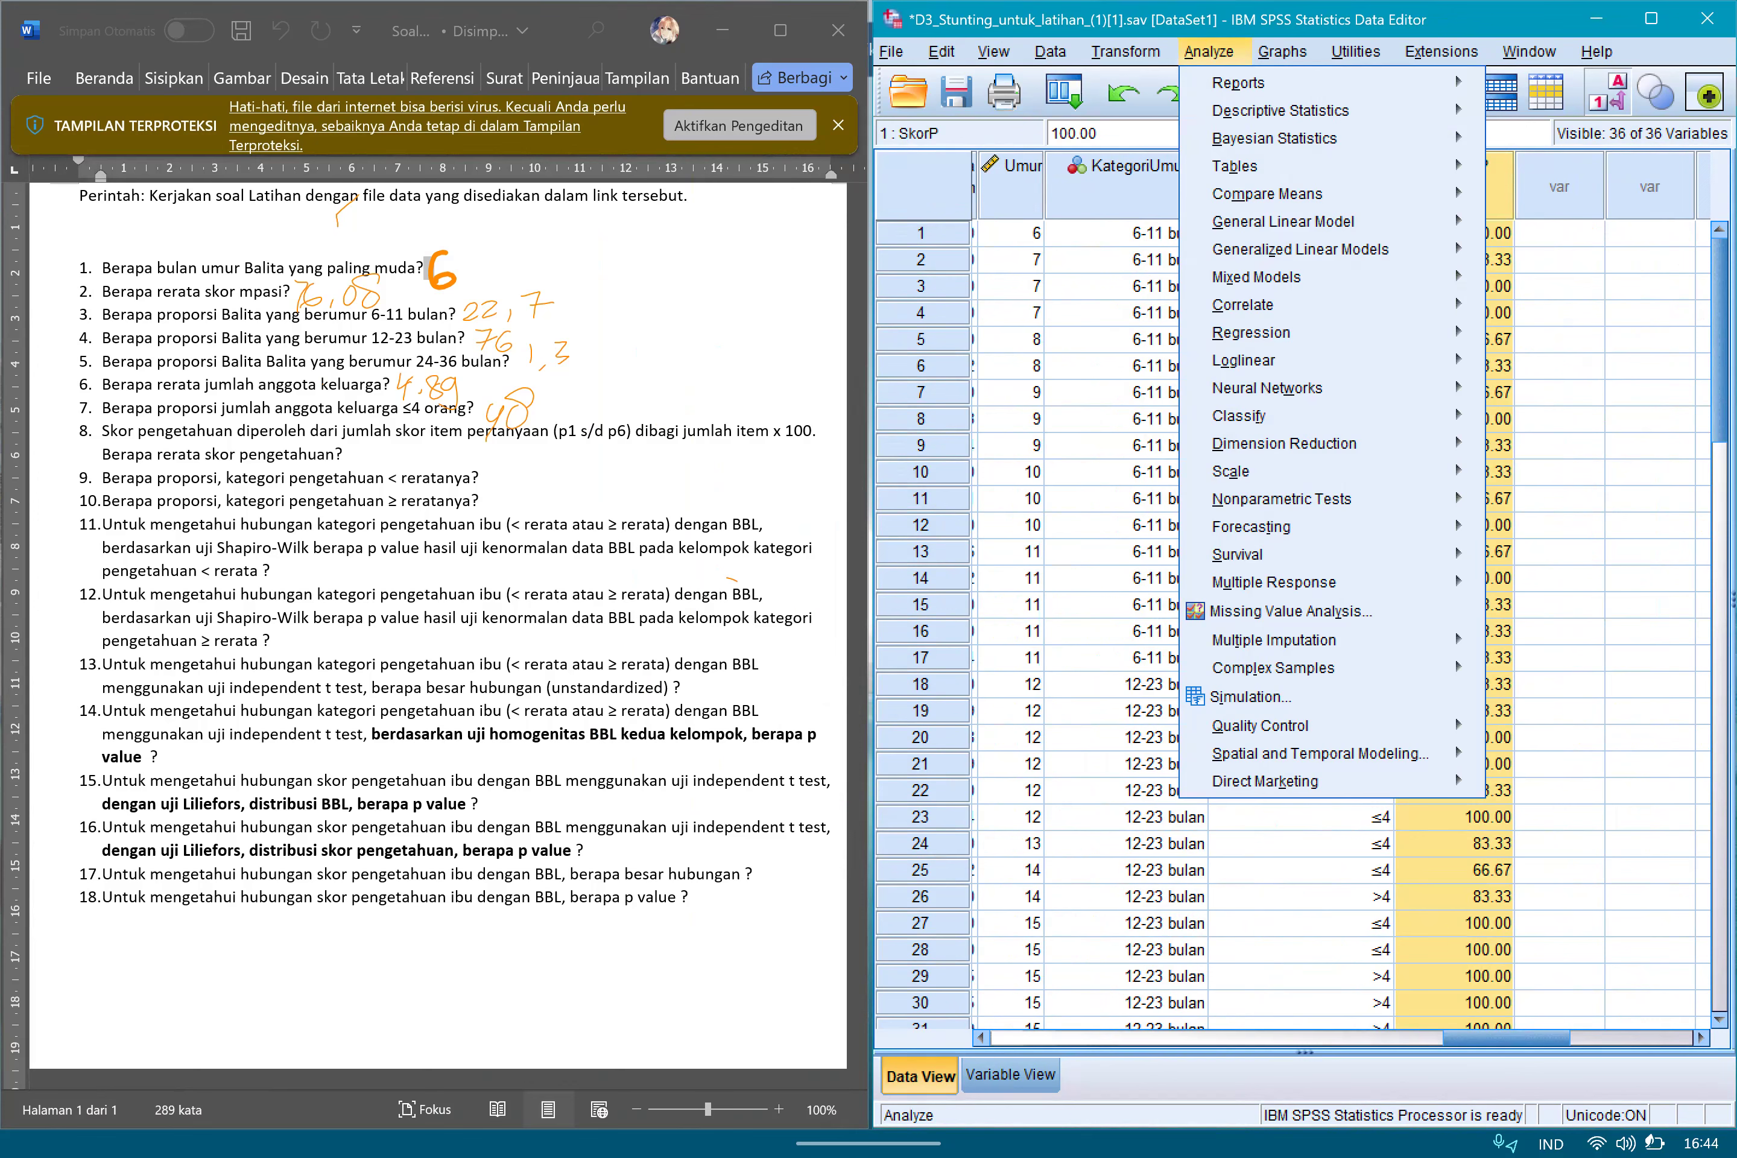
mouse_move(1280, 110)
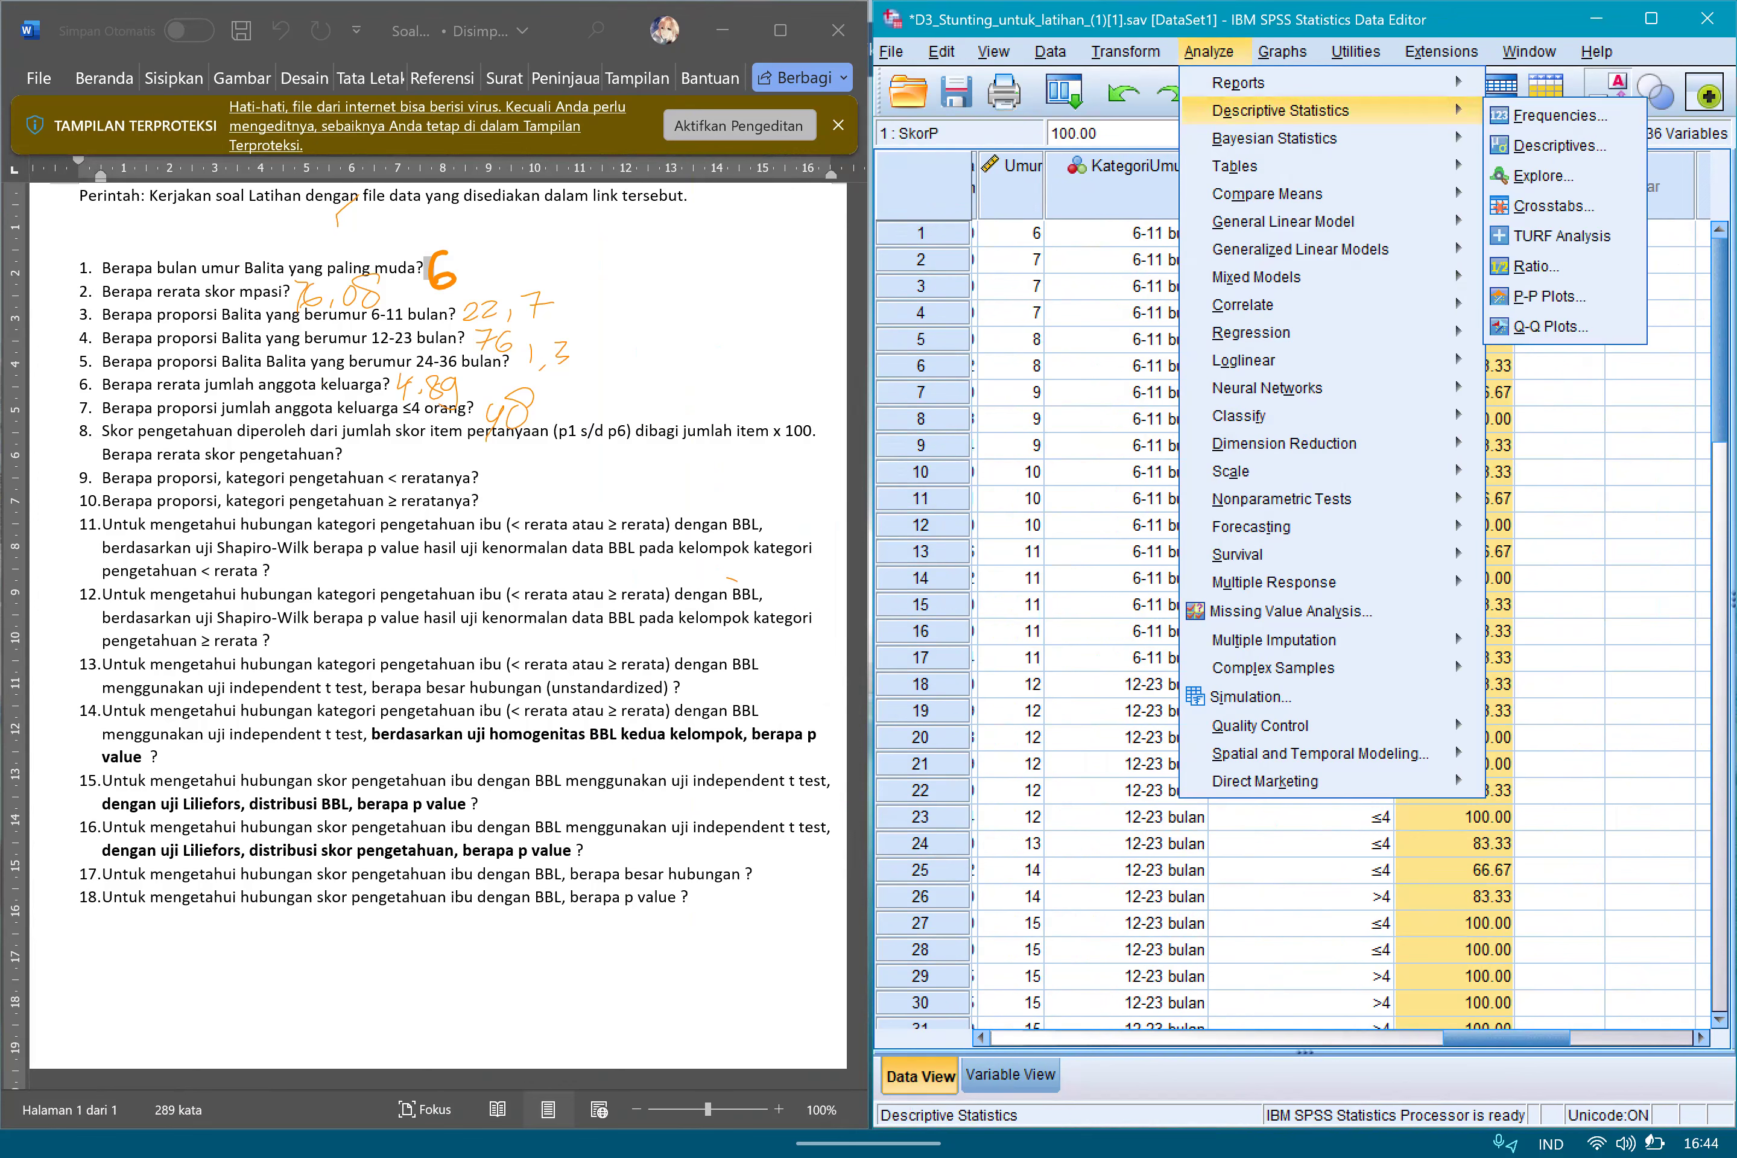
click(1559, 146)
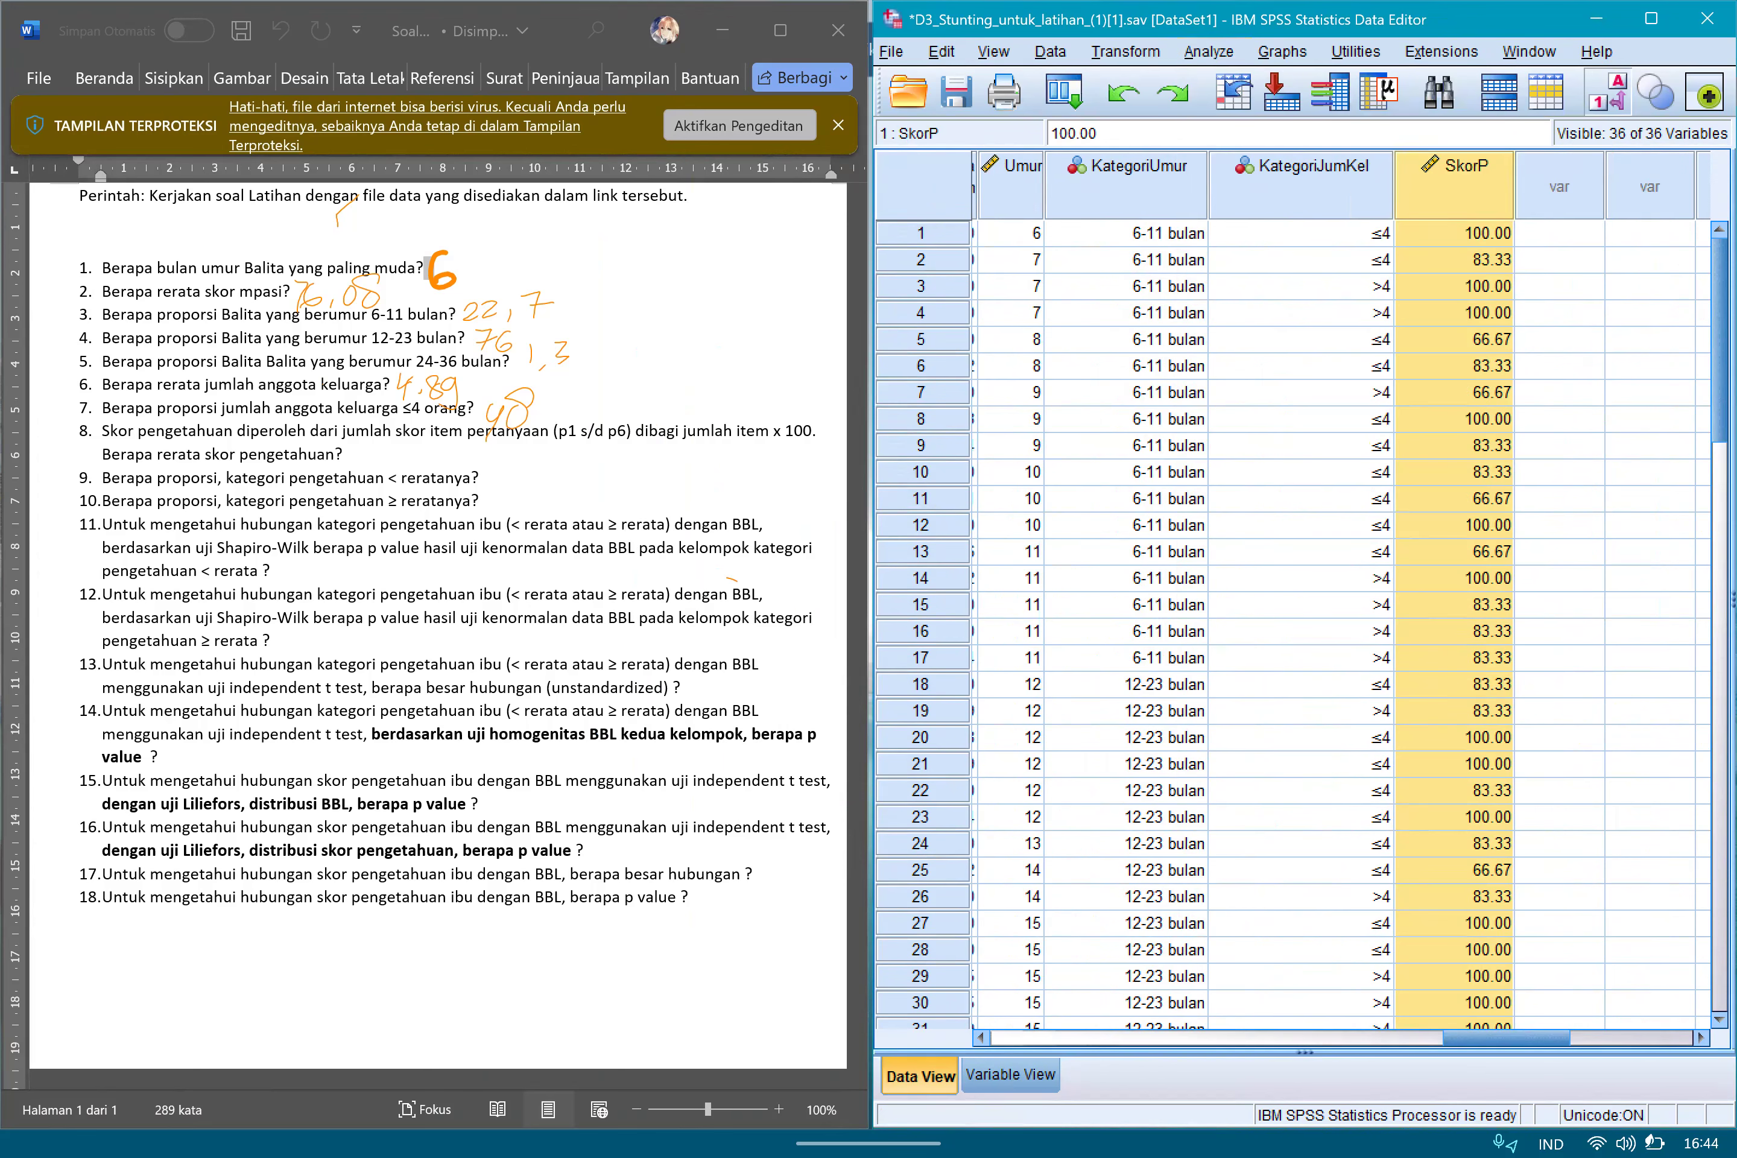
double_click(946, 471)
scroll(693, 553, down, 7)
double_click(651, 636)
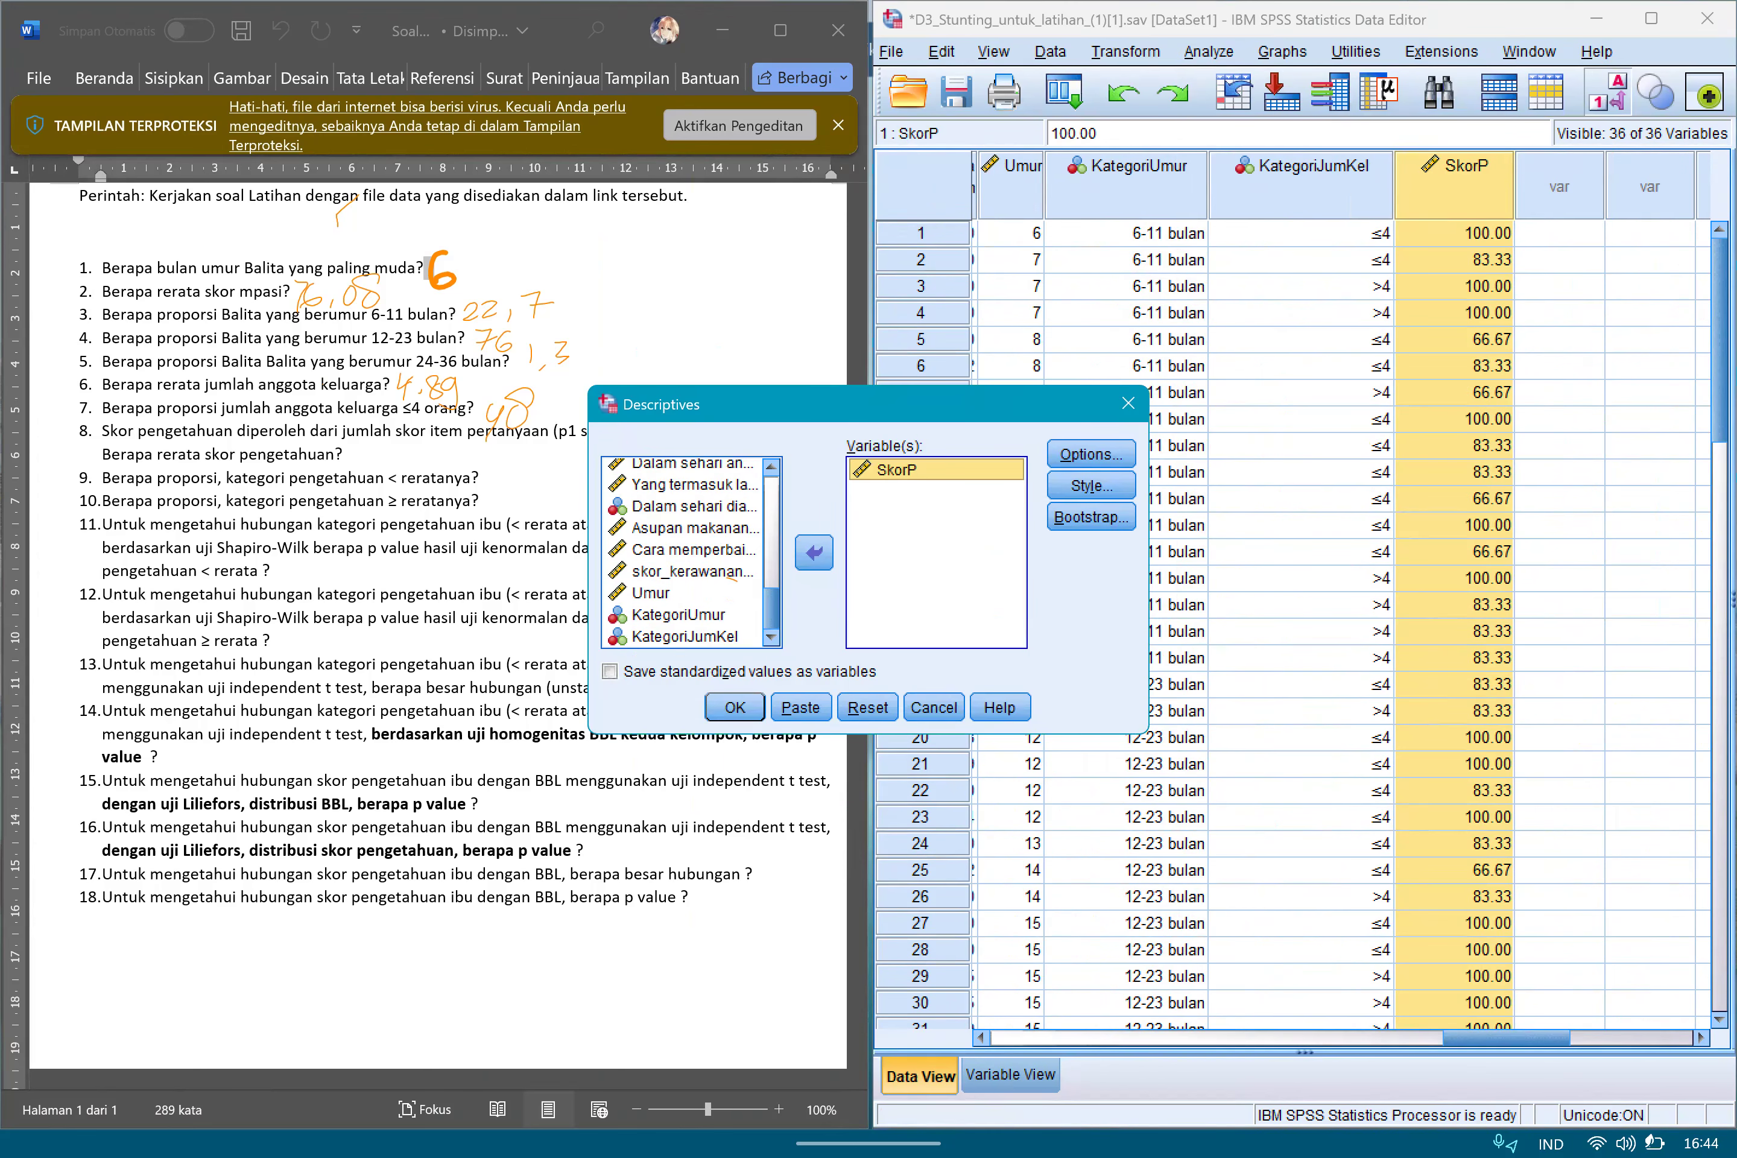
key(Return)
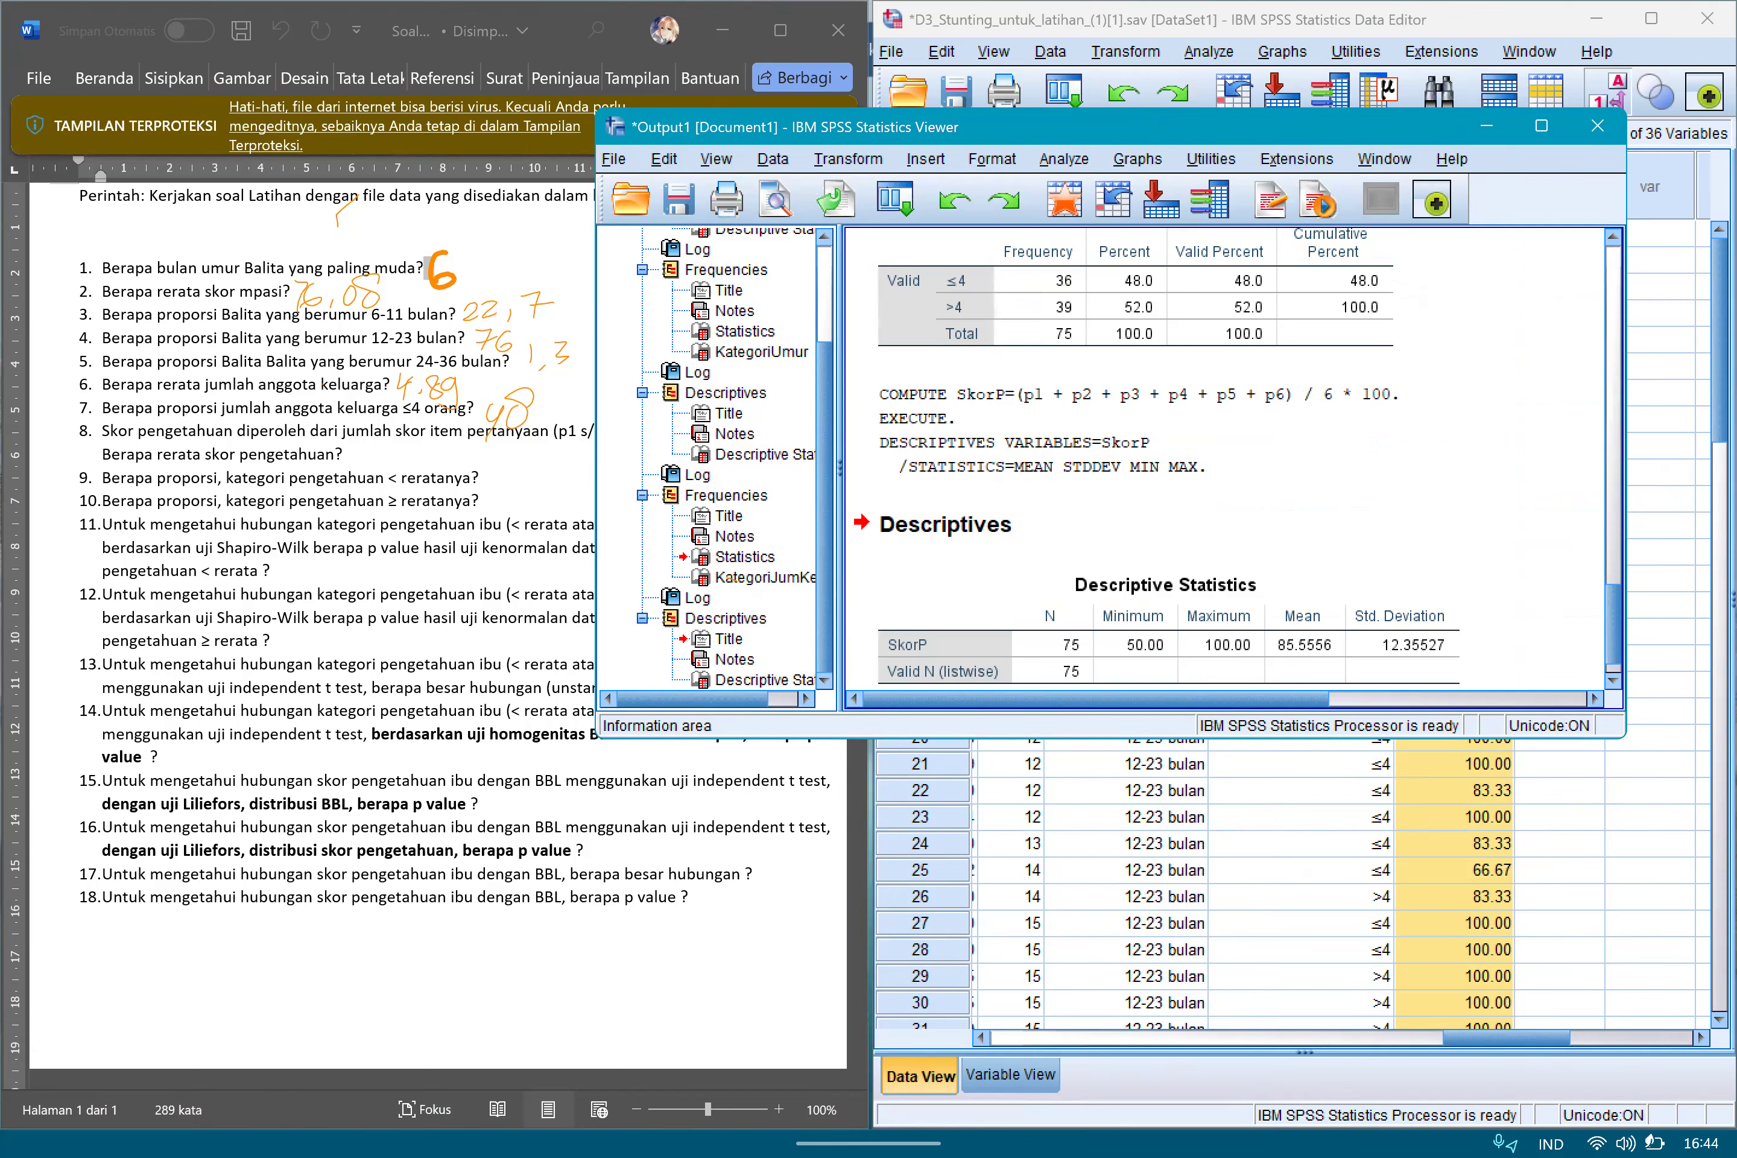
Mark the SkorP mean in the Descriptive Statistics table and handwrite 85,6 as the answer to question 8.
mouse_move(1268, 609)
mouse_down()
mouse_move(1302, 674)
mouse_move(1342, 667)
mouse_move(1262, 605)
mouse_up()
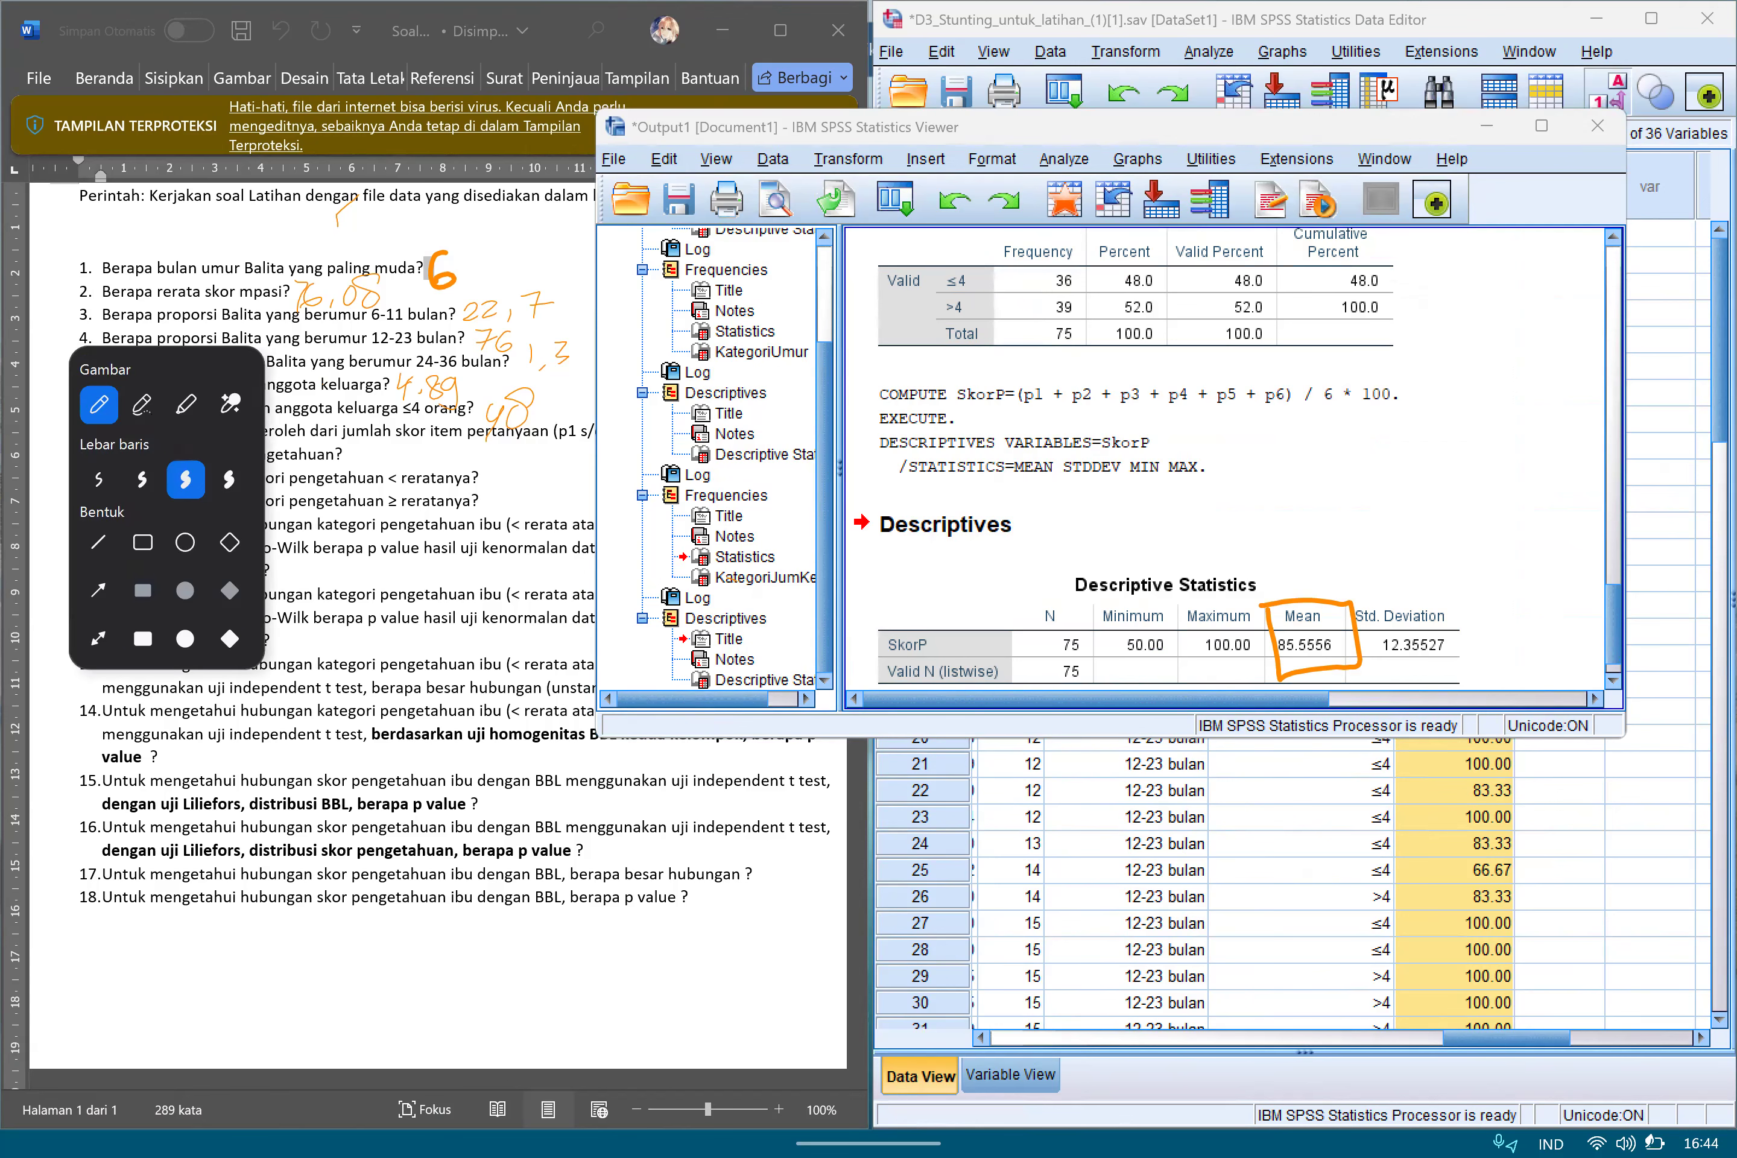
mouse_move(372, 445)
mouse_down()
mouse_move(352, 455)
mouse_move(413, 463)
mouse_up()
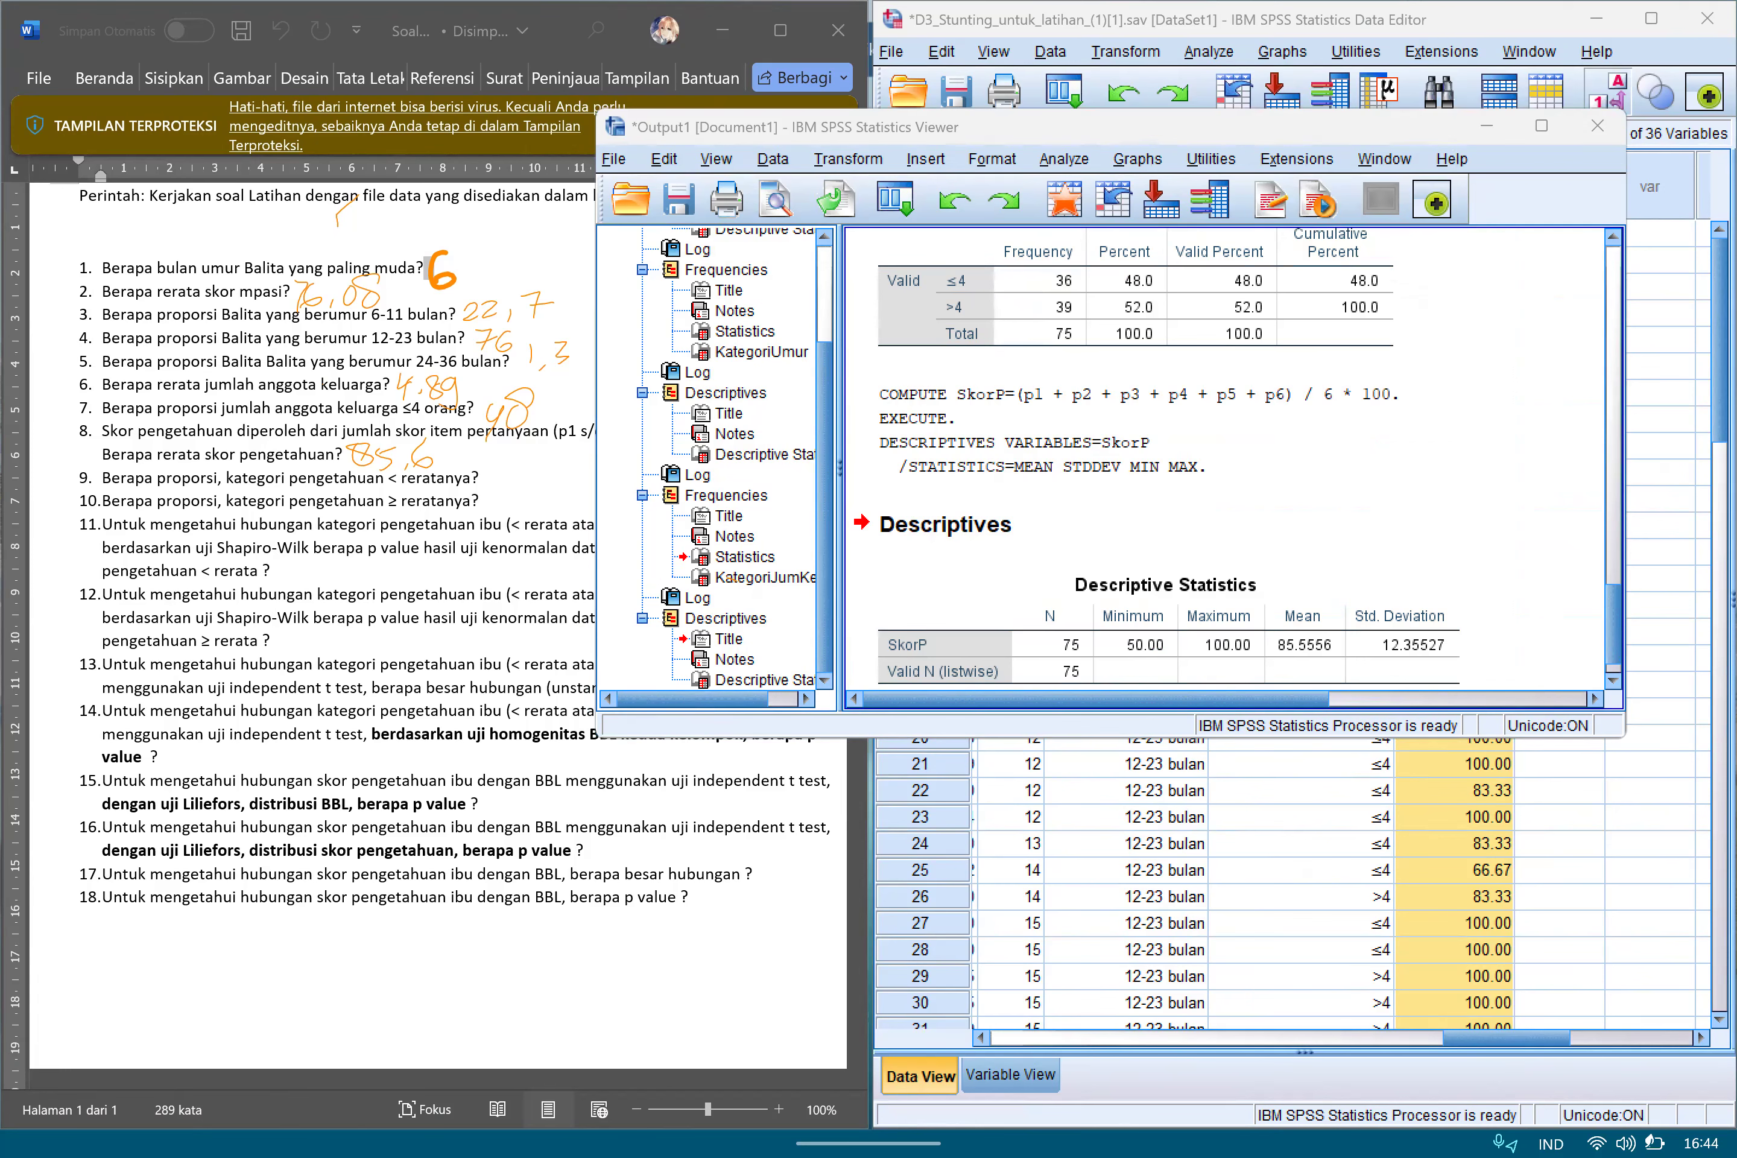
Minimize the output window and start a reset Recode into Different Variables with SkorP as the input variable.
click(1487, 126)
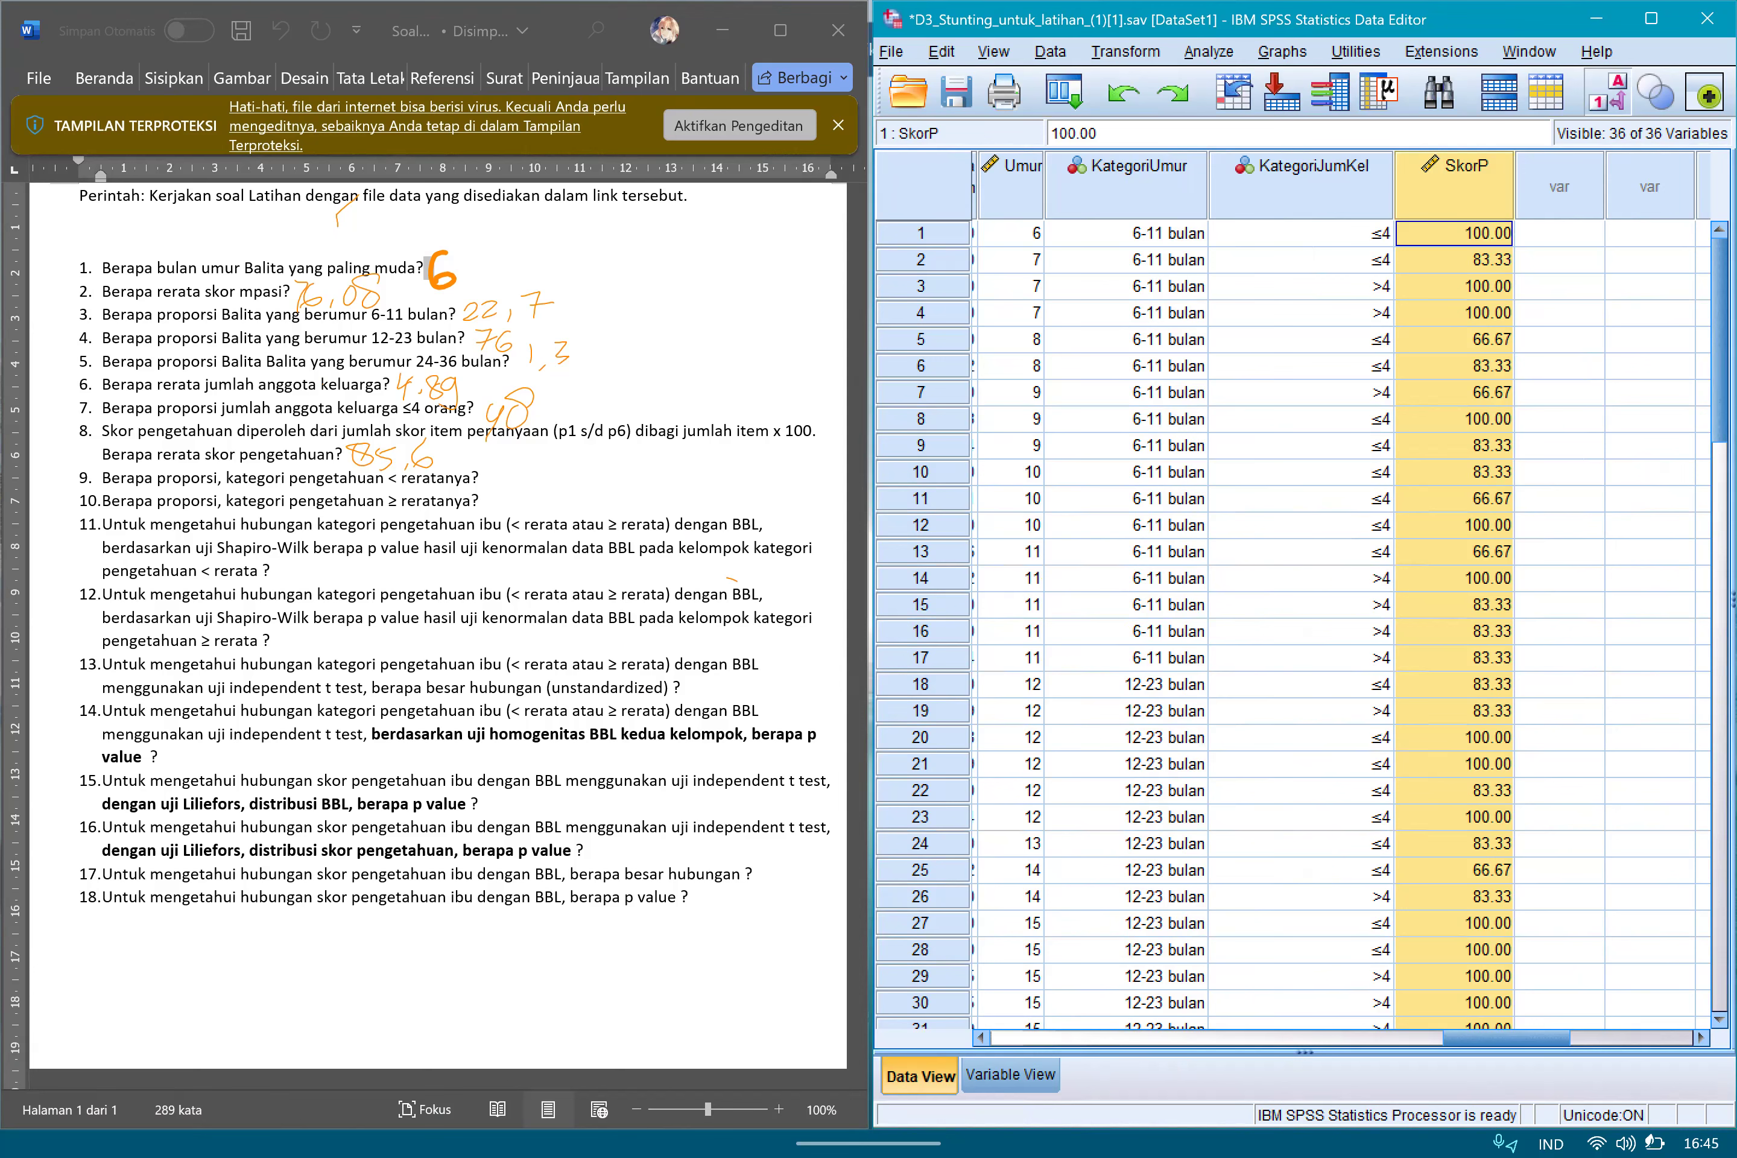
click(1125, 52)
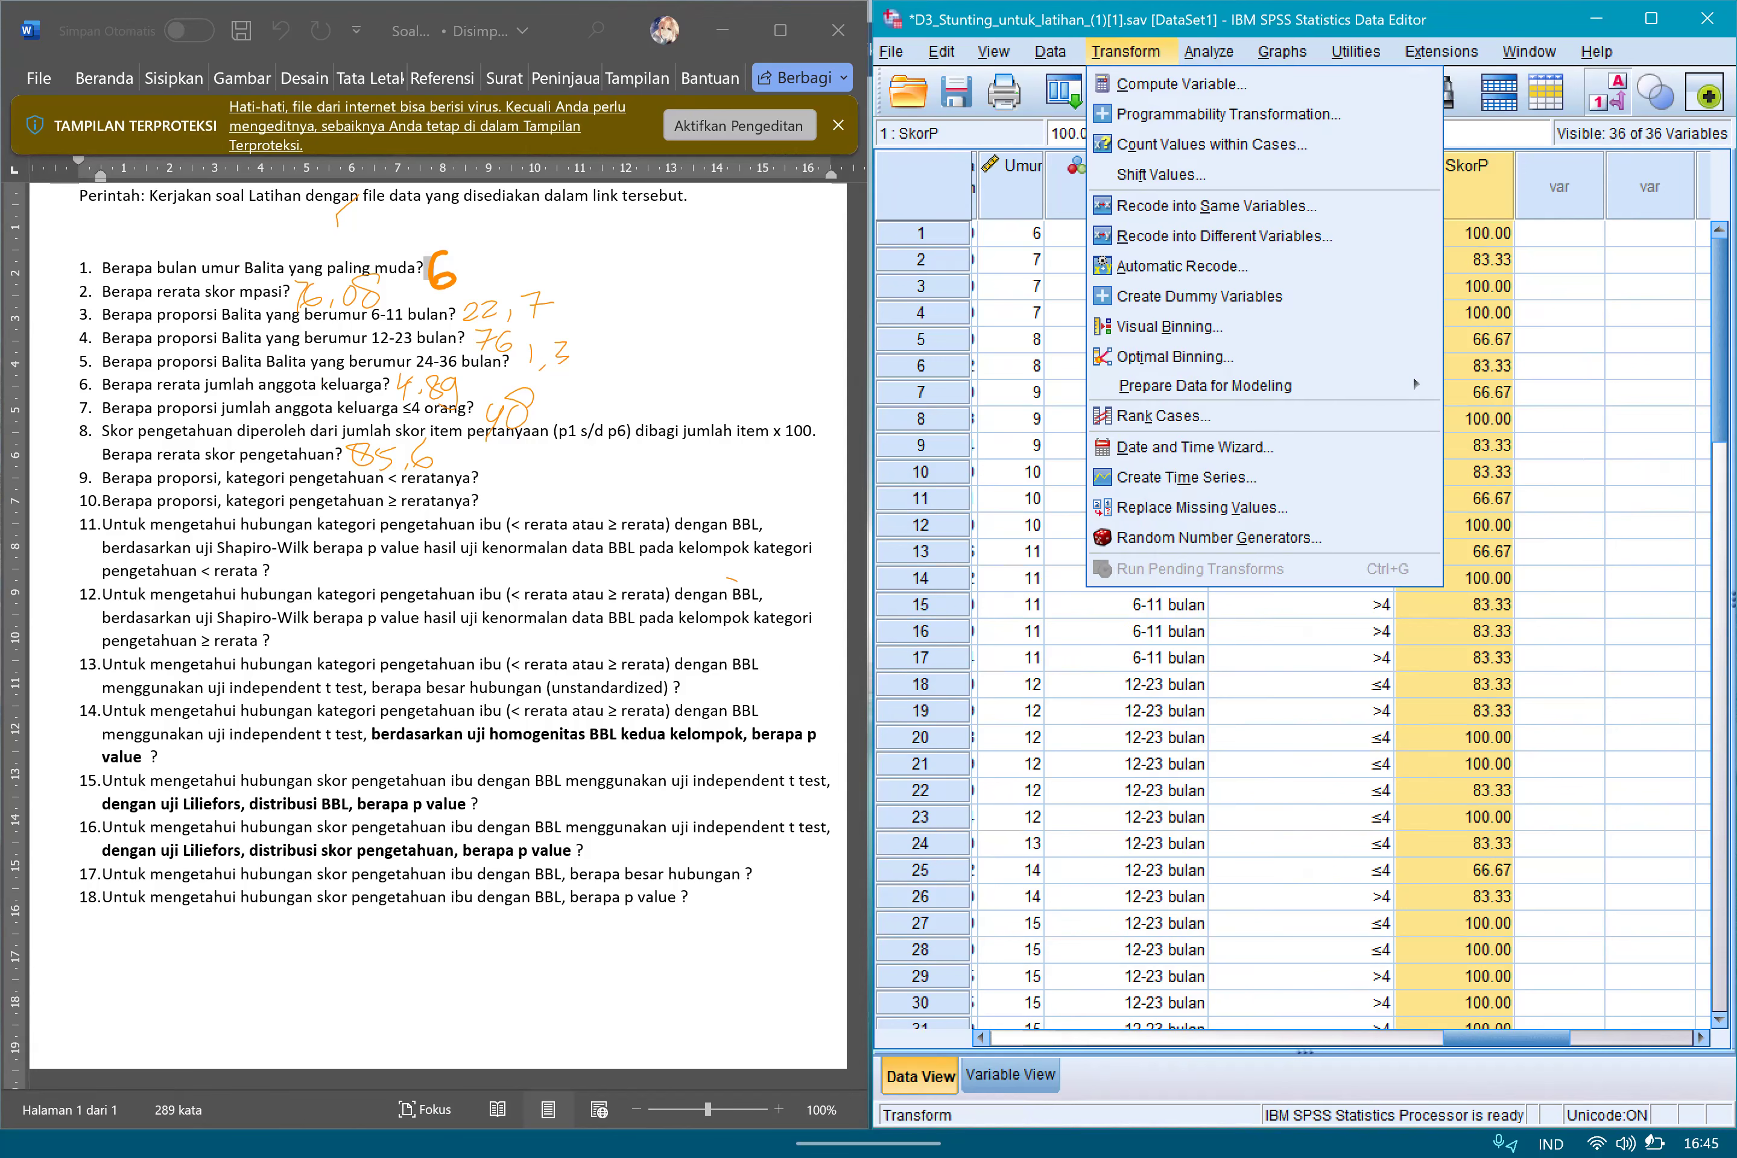
click(1224, 235)
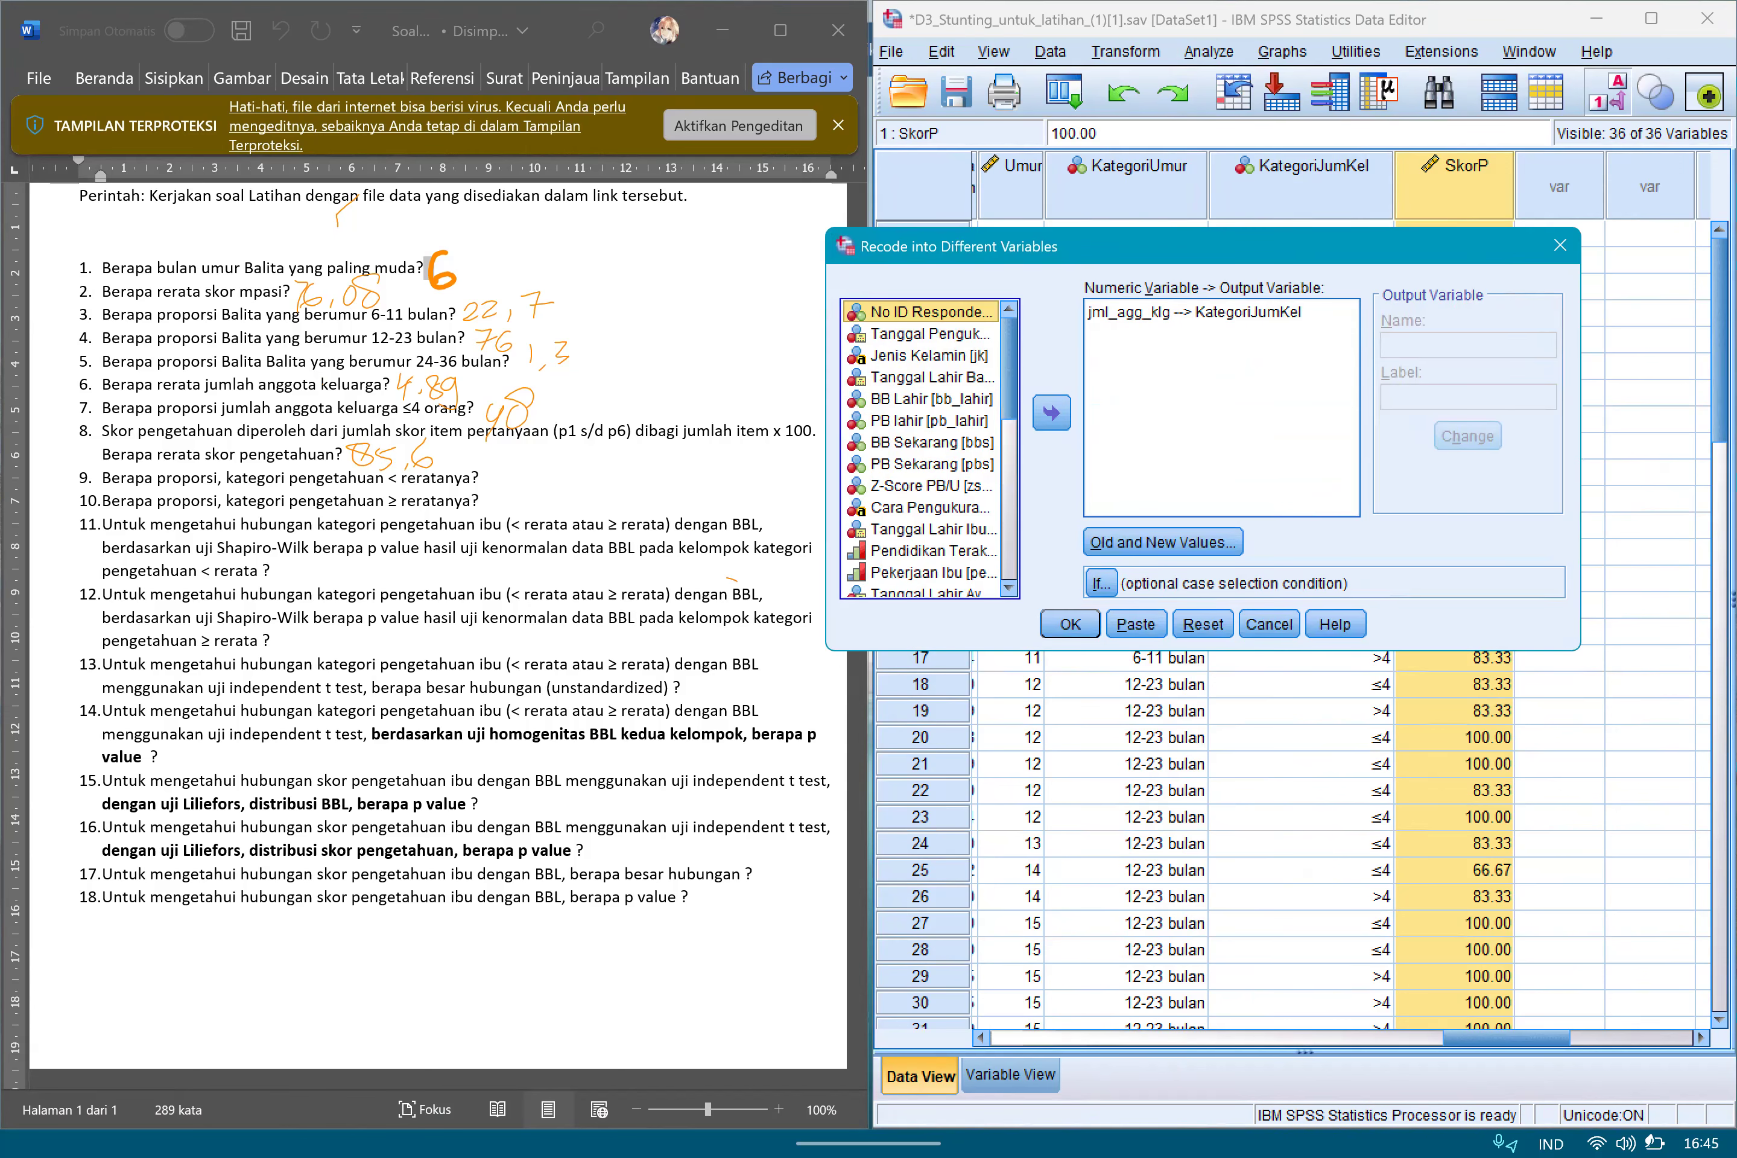
click(1203, 624)
scroll(922, 448, down, 8)
click(921, 587)
click(1052, 413)
Name the output variable KategoriSkorP, apply the name, and open the old and new value definitions.
click(1468, 345)
text(k)
key(BackSpace)
text(Ka)
text(tegoru)
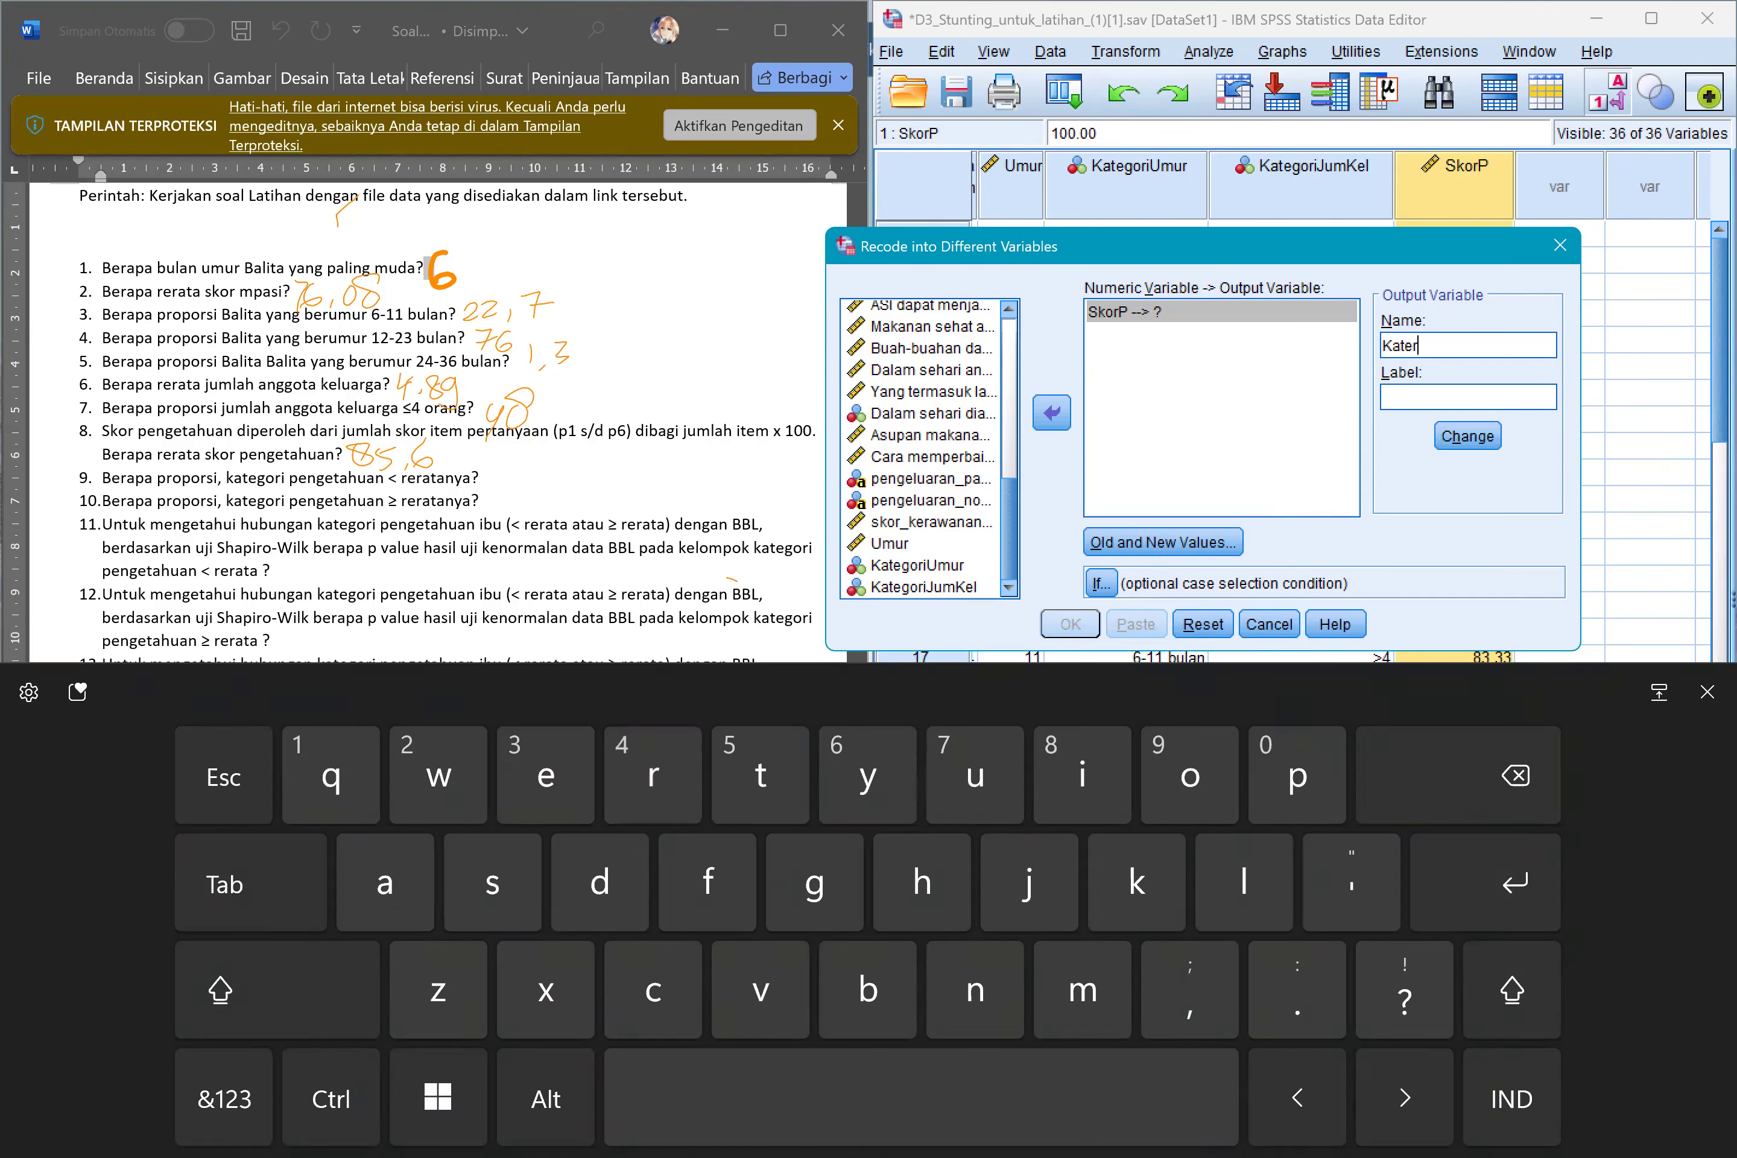
key(BackSpace)
text(iSkor)
key(shift)
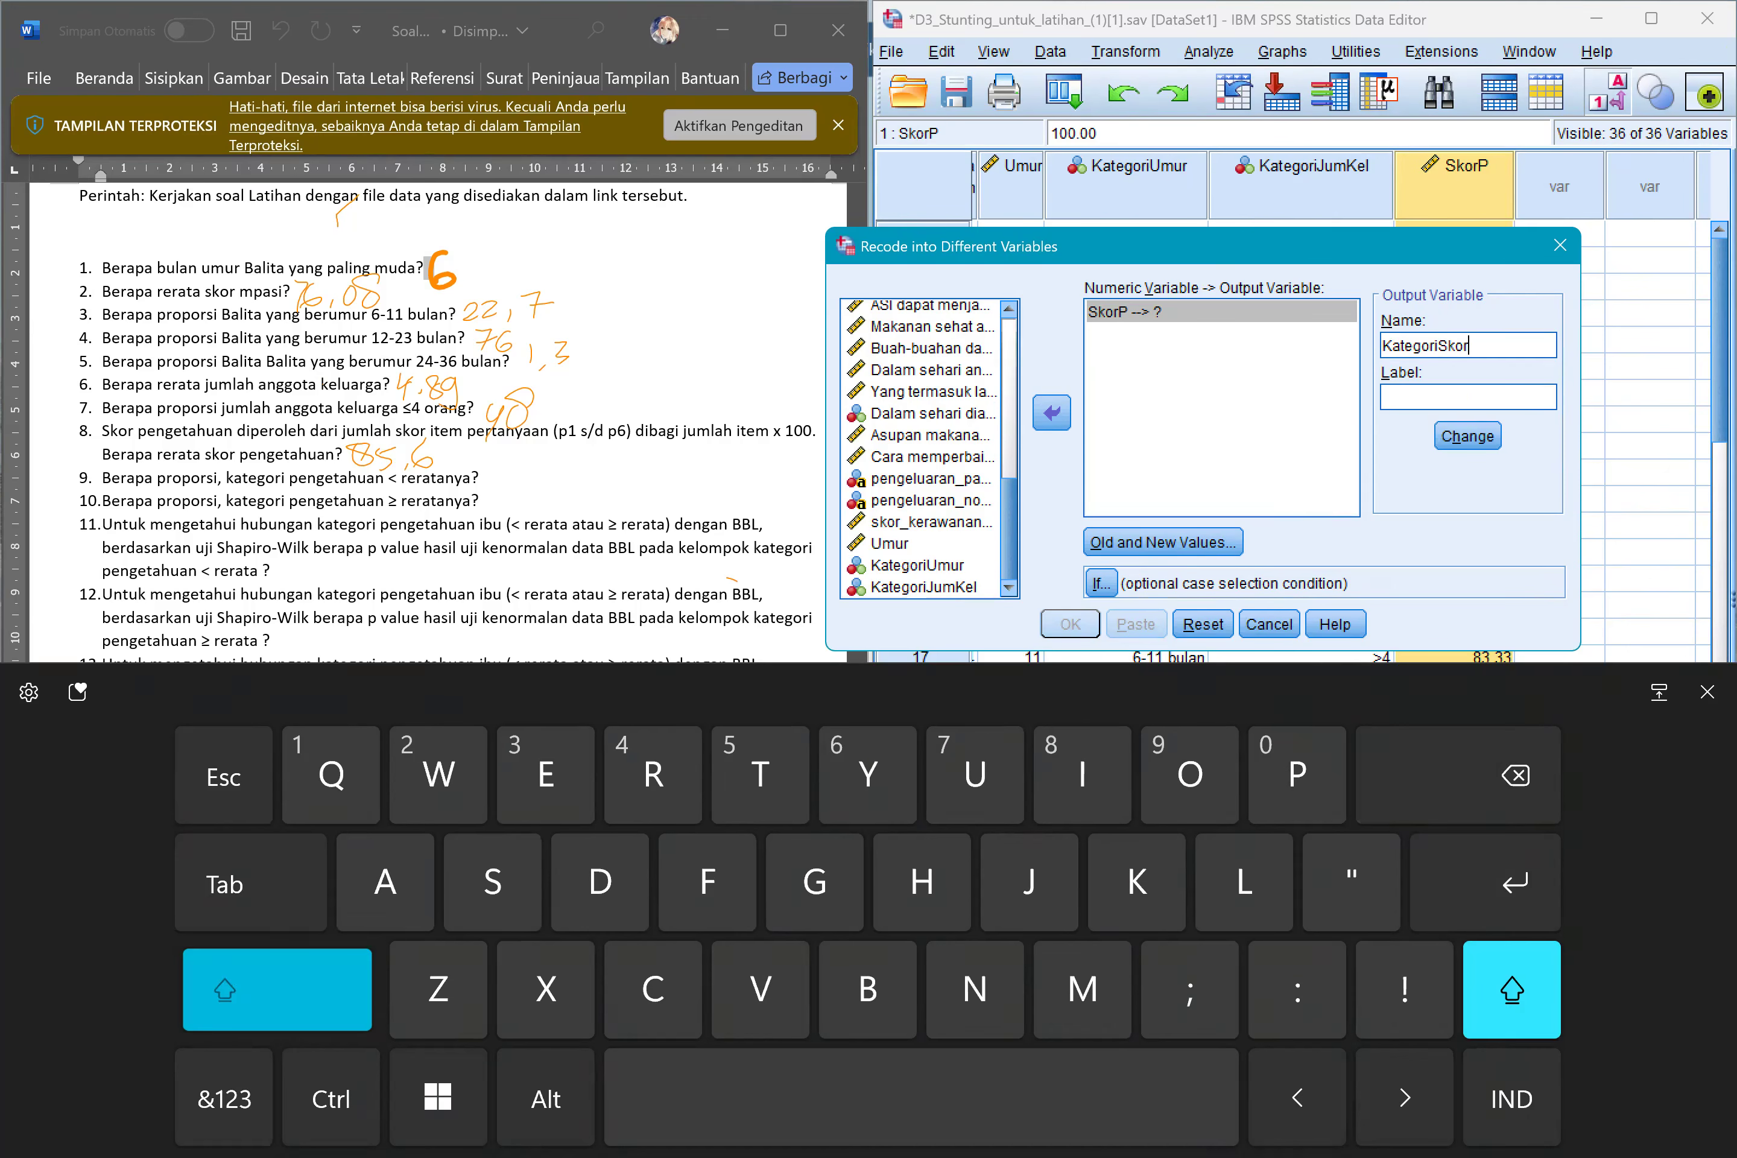
text(P)
click(1466, 436)
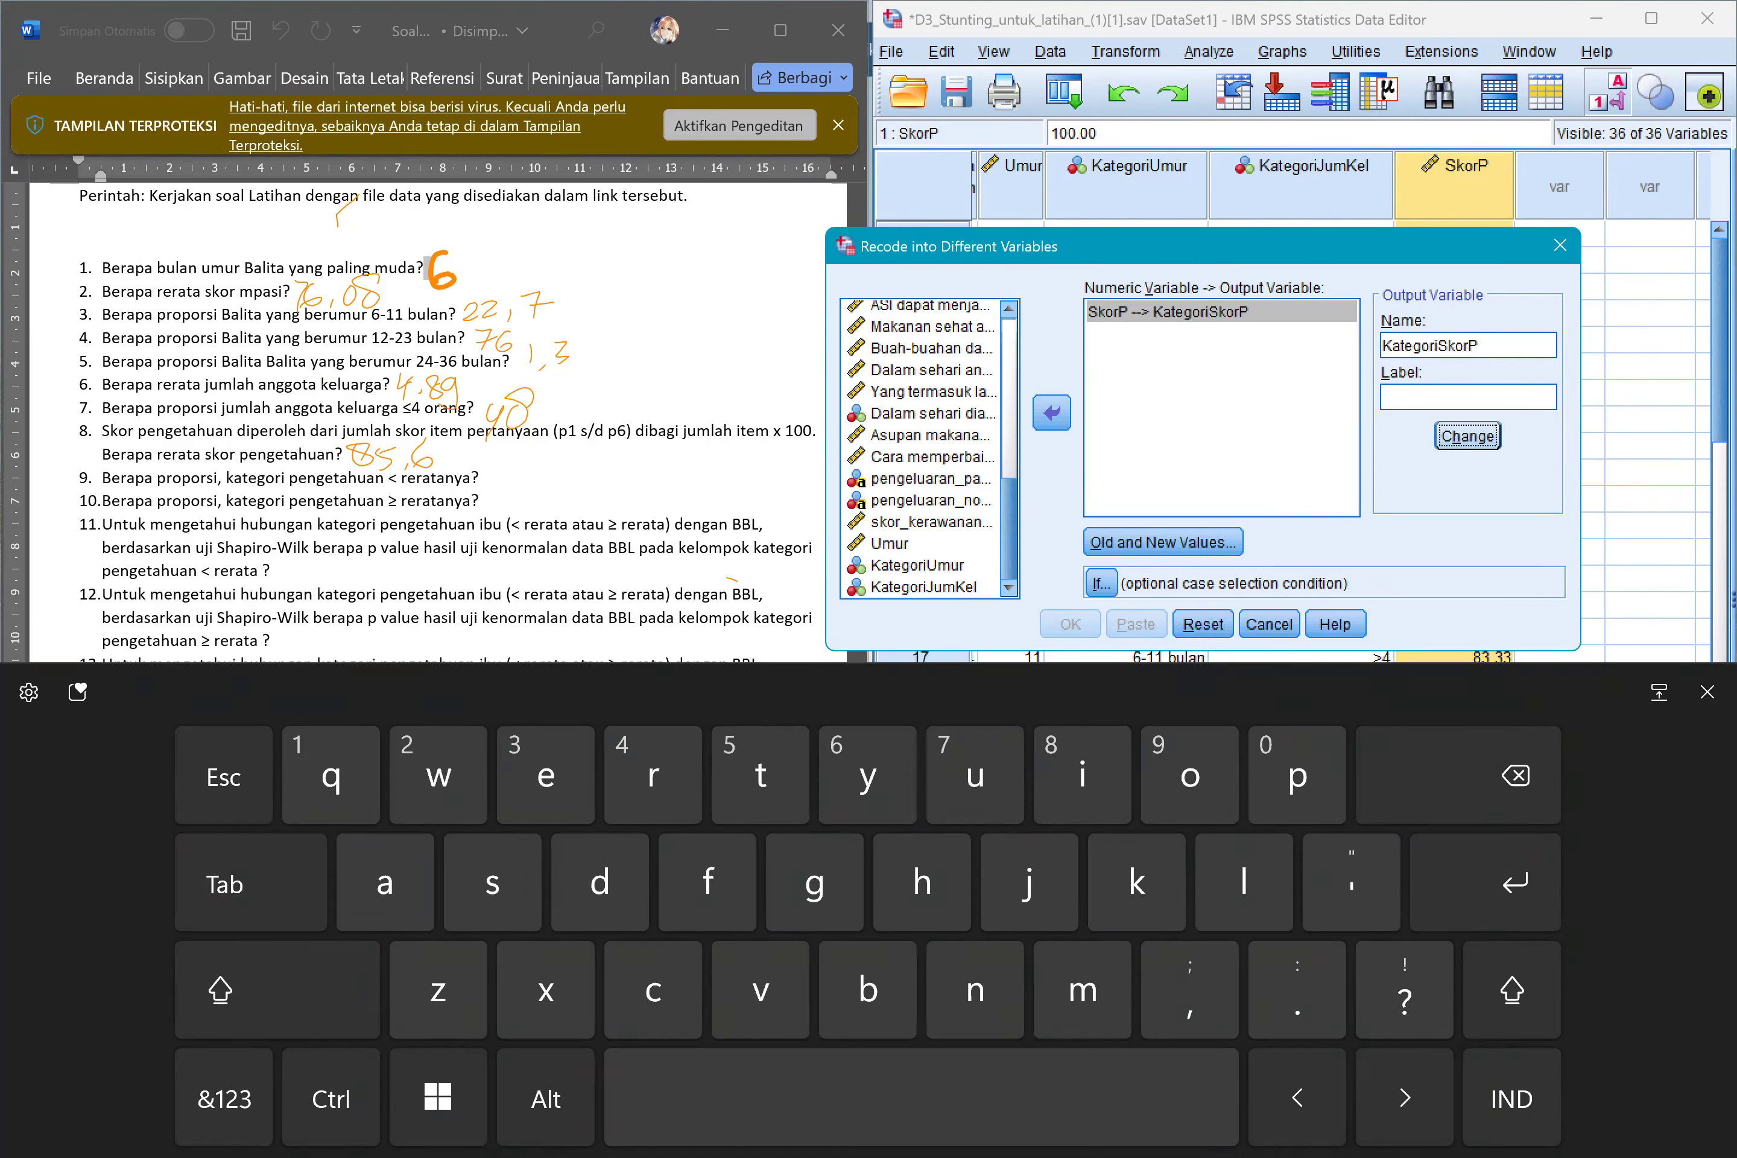
click(1163, 541)
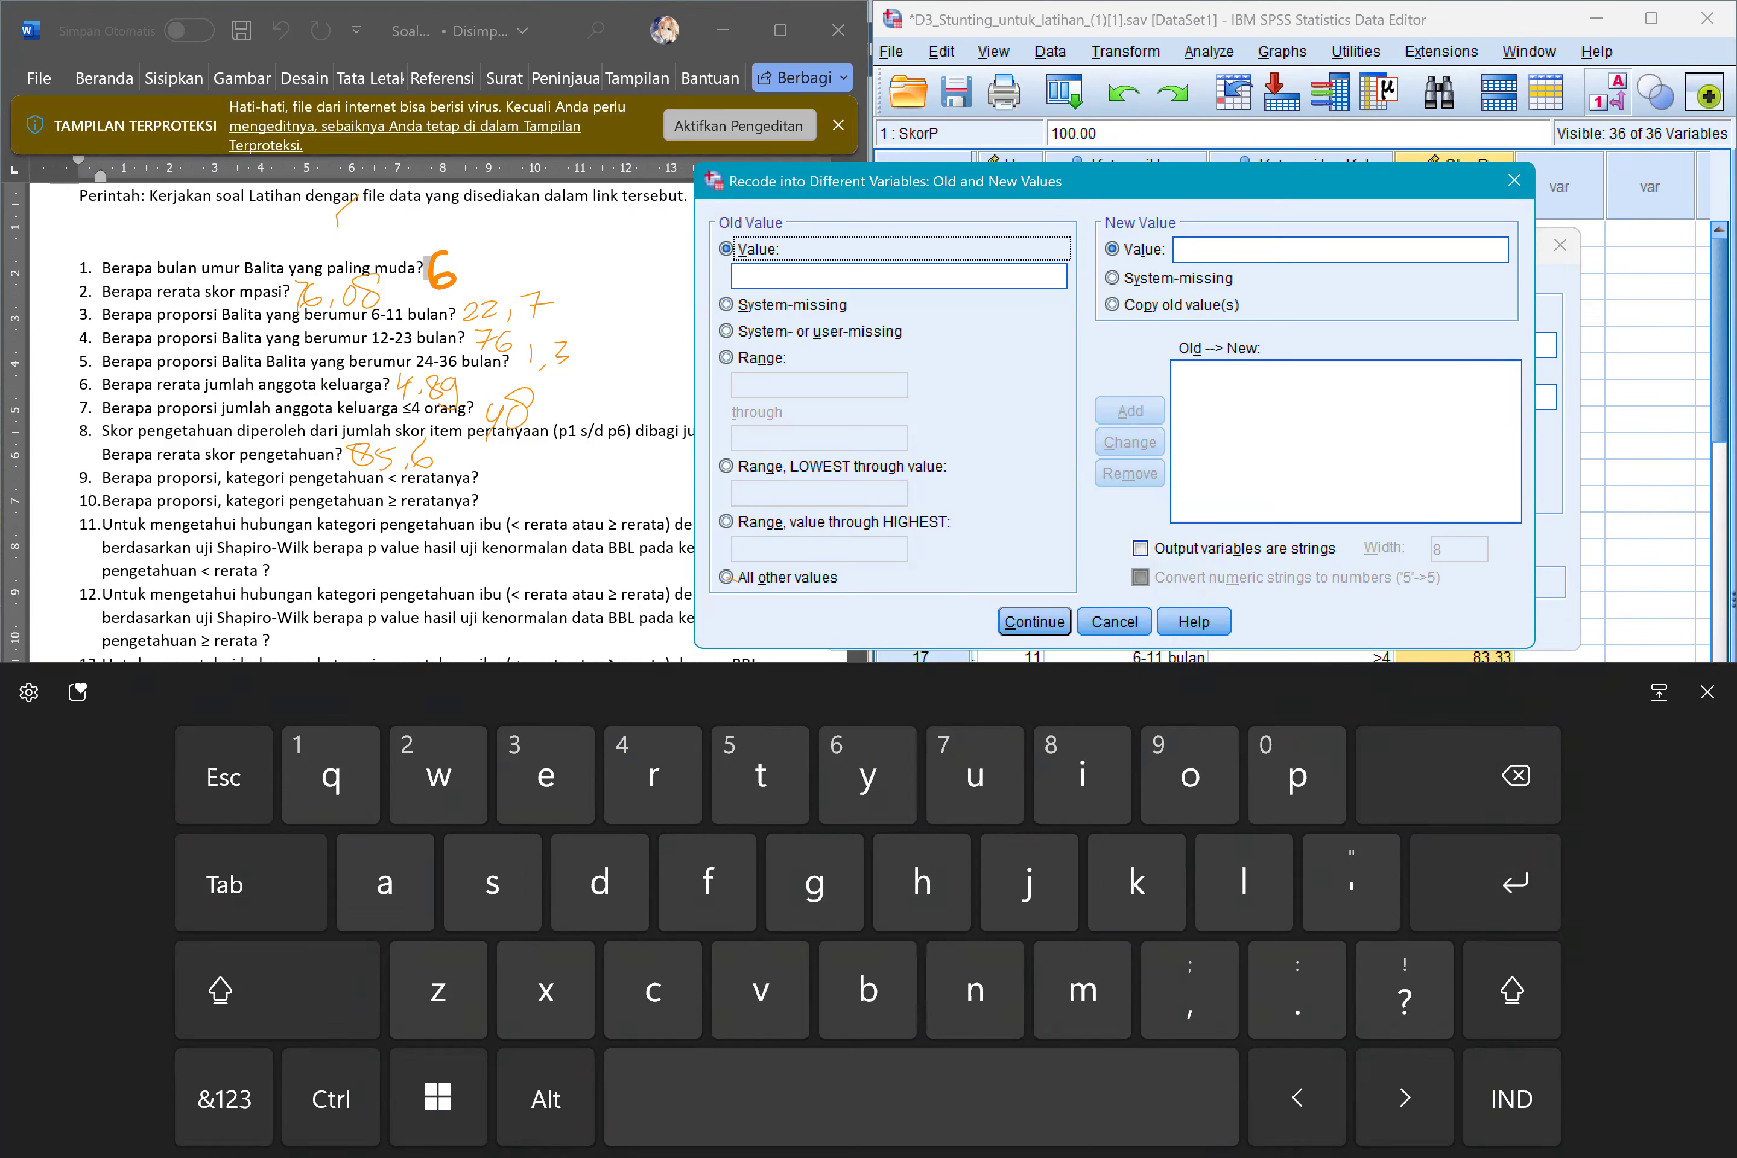
click(726, 466)
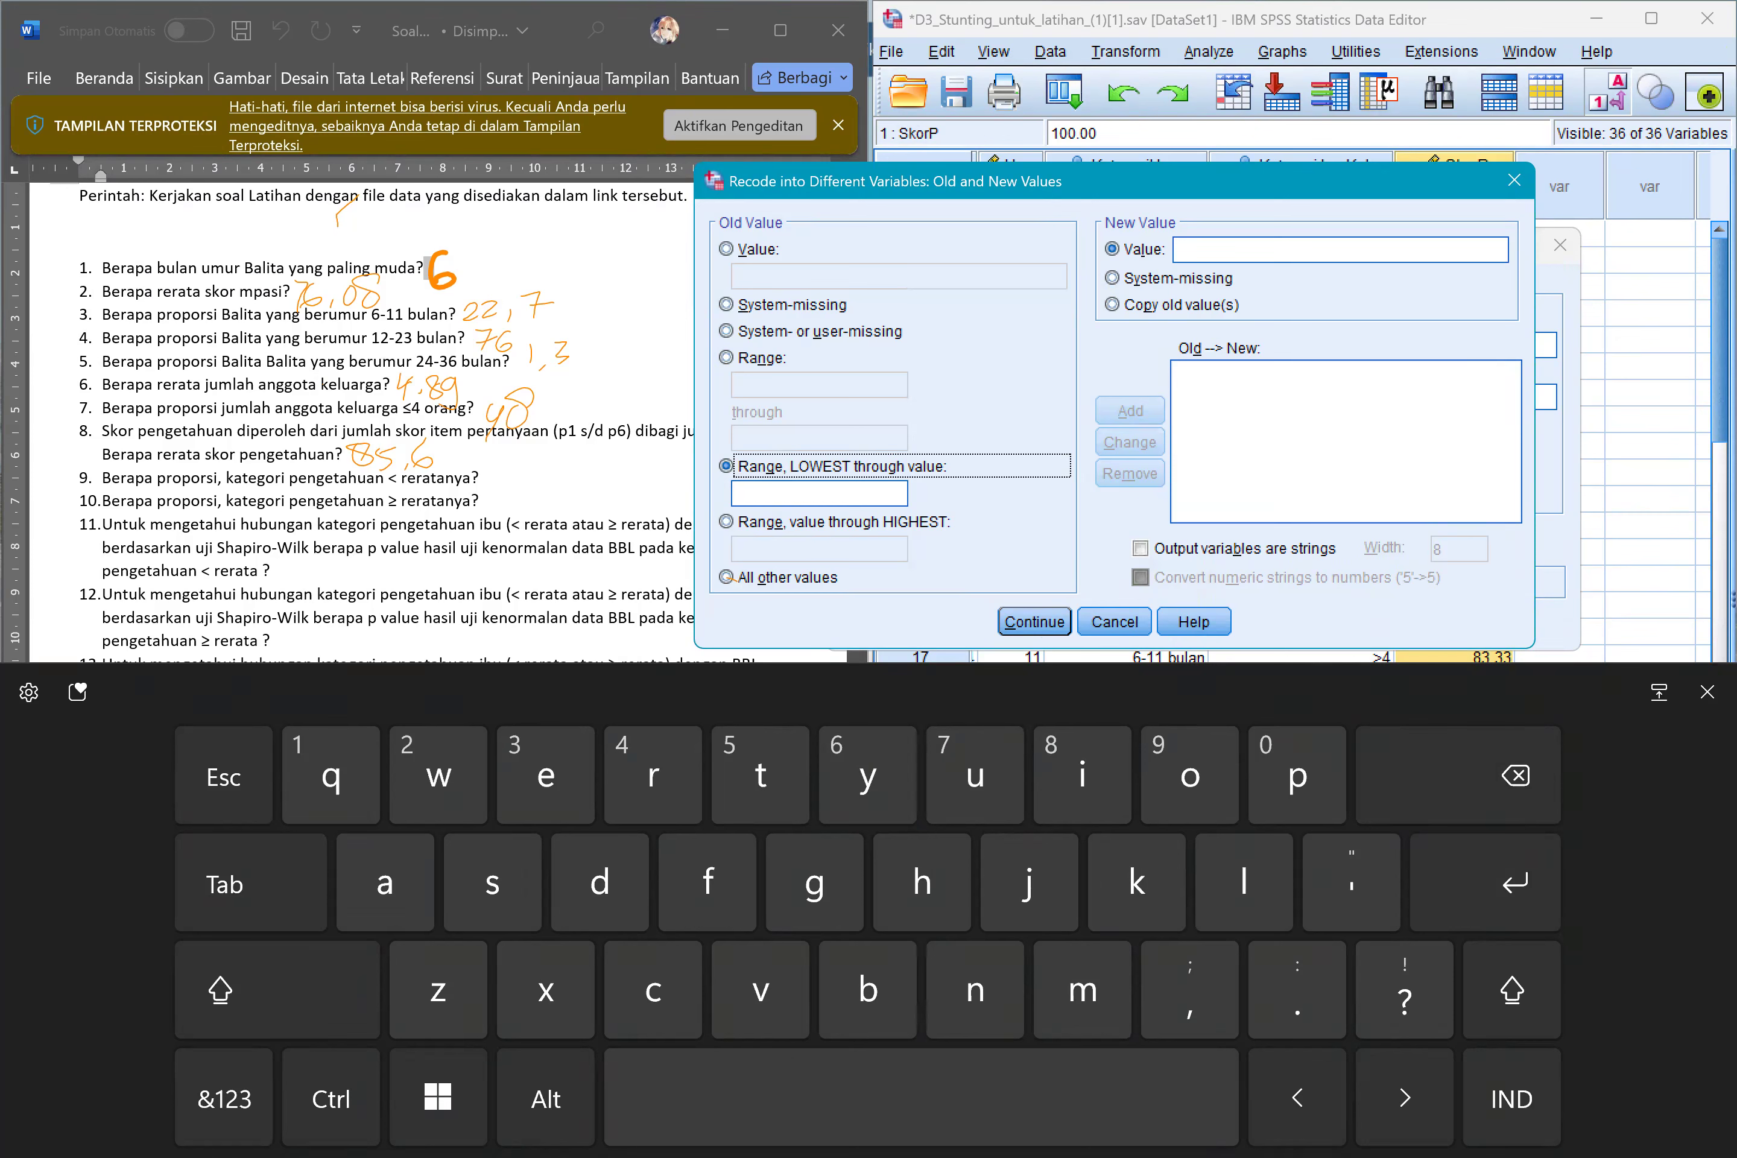
click(726, 522)
click(726, 466)
click(725, 522)
click(726, 466)
click(725, 357)
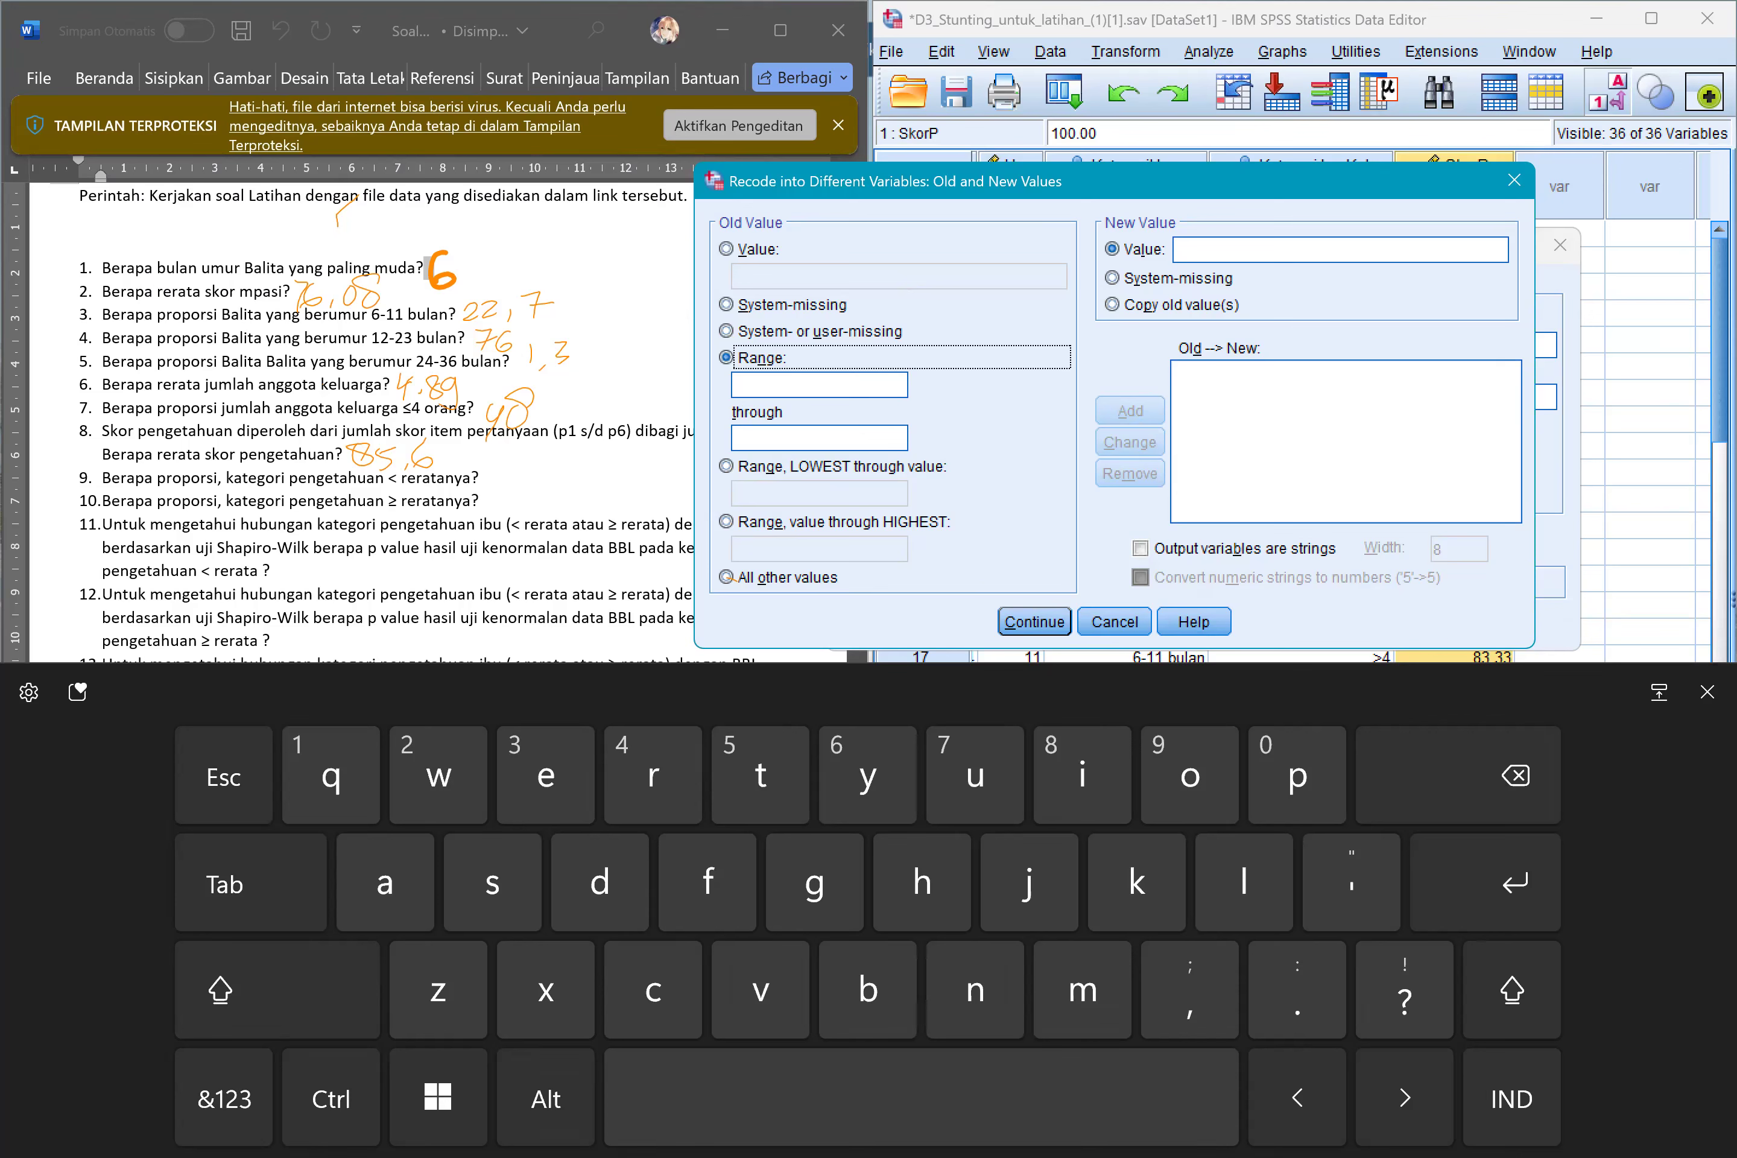
click(726, 467)
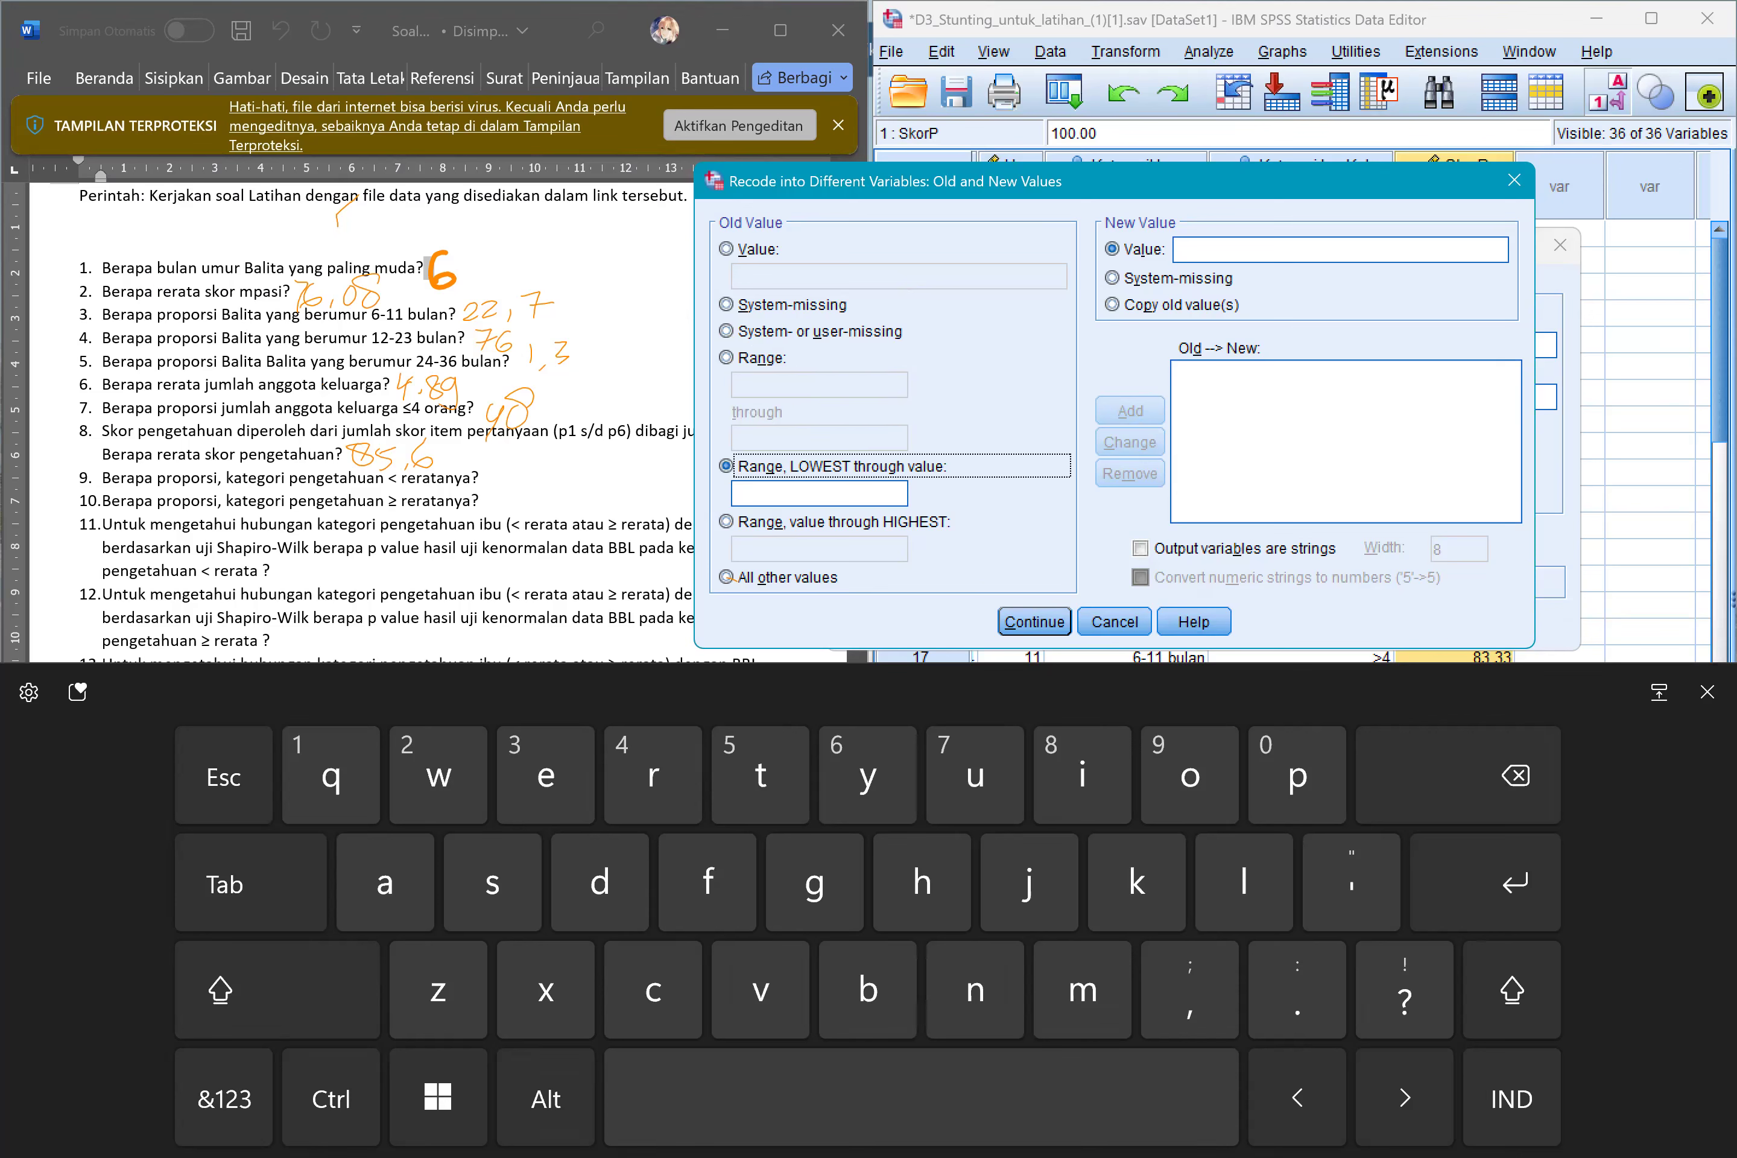
click(726, 521)
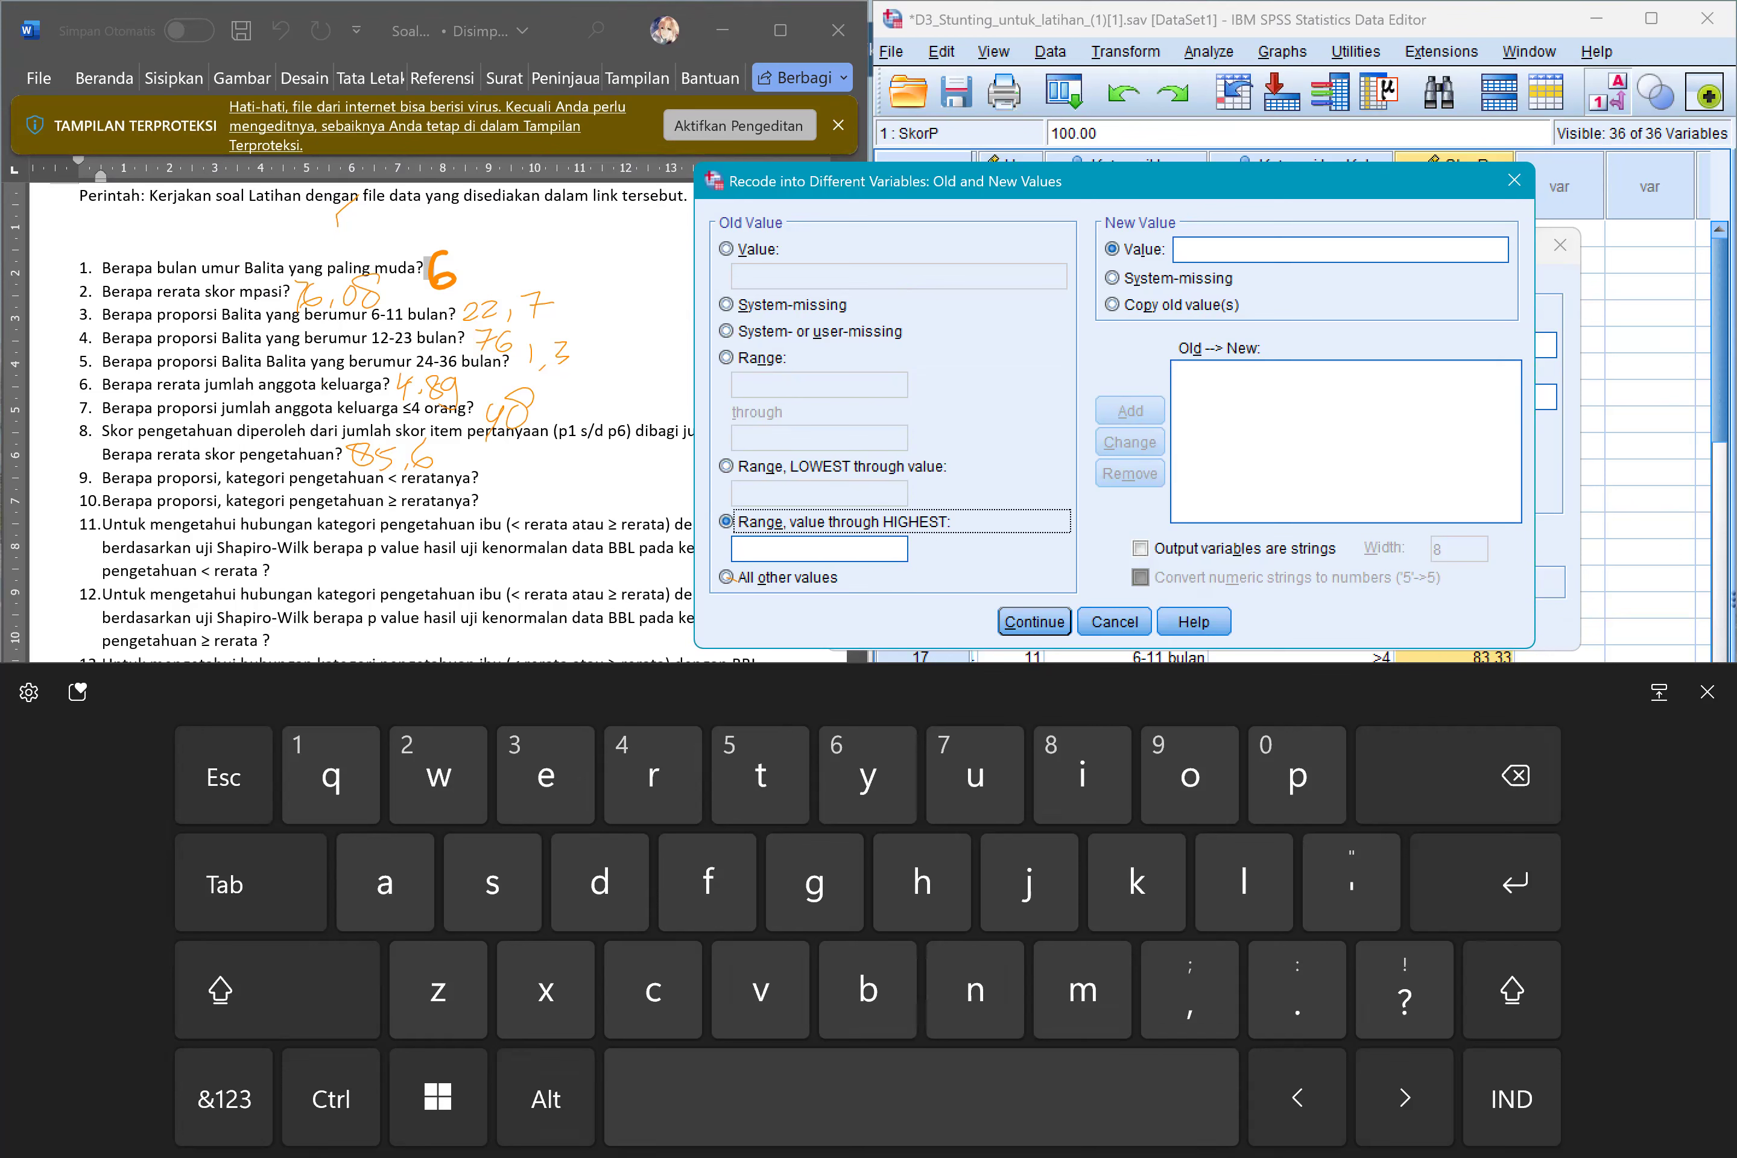
click(726, 466)
click(725, 521)
Add a recode rule that turns the range from lowest through 85.59 into the new value 1.
click(726, 466)
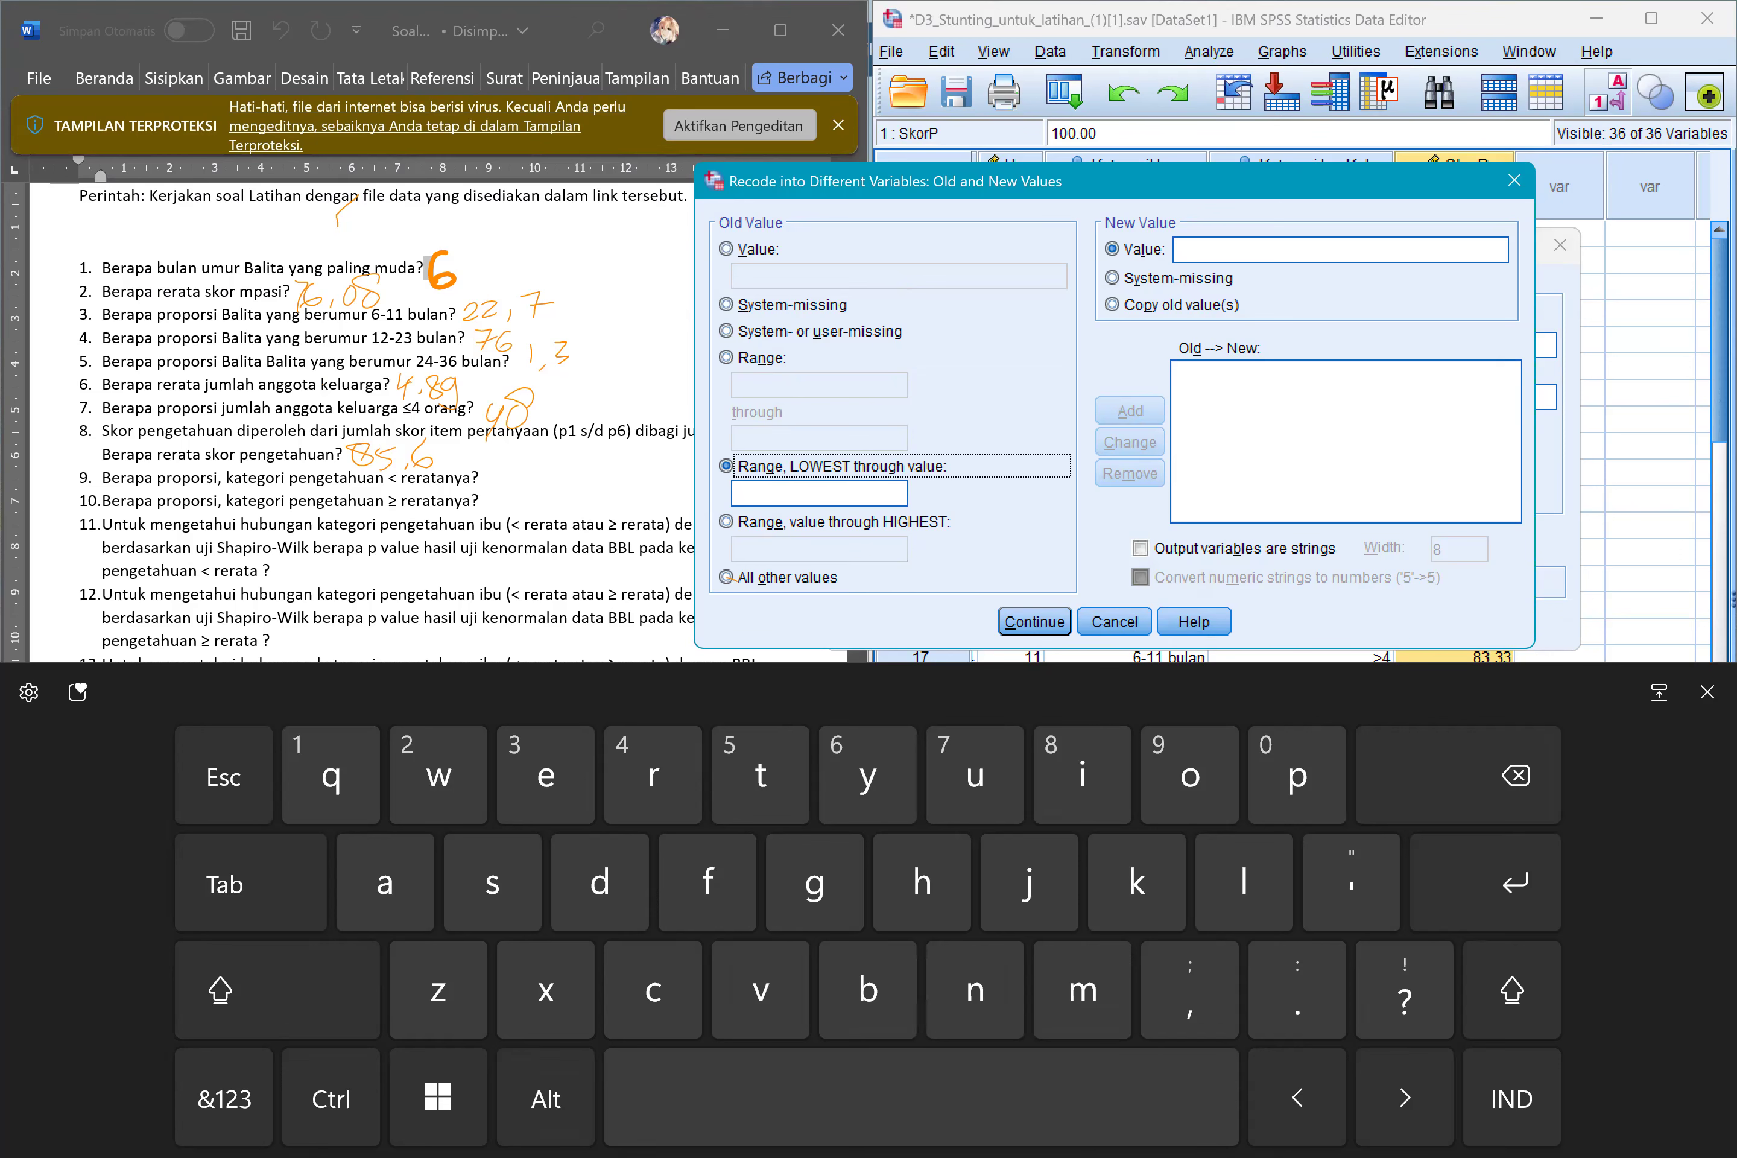
click(819, 495)
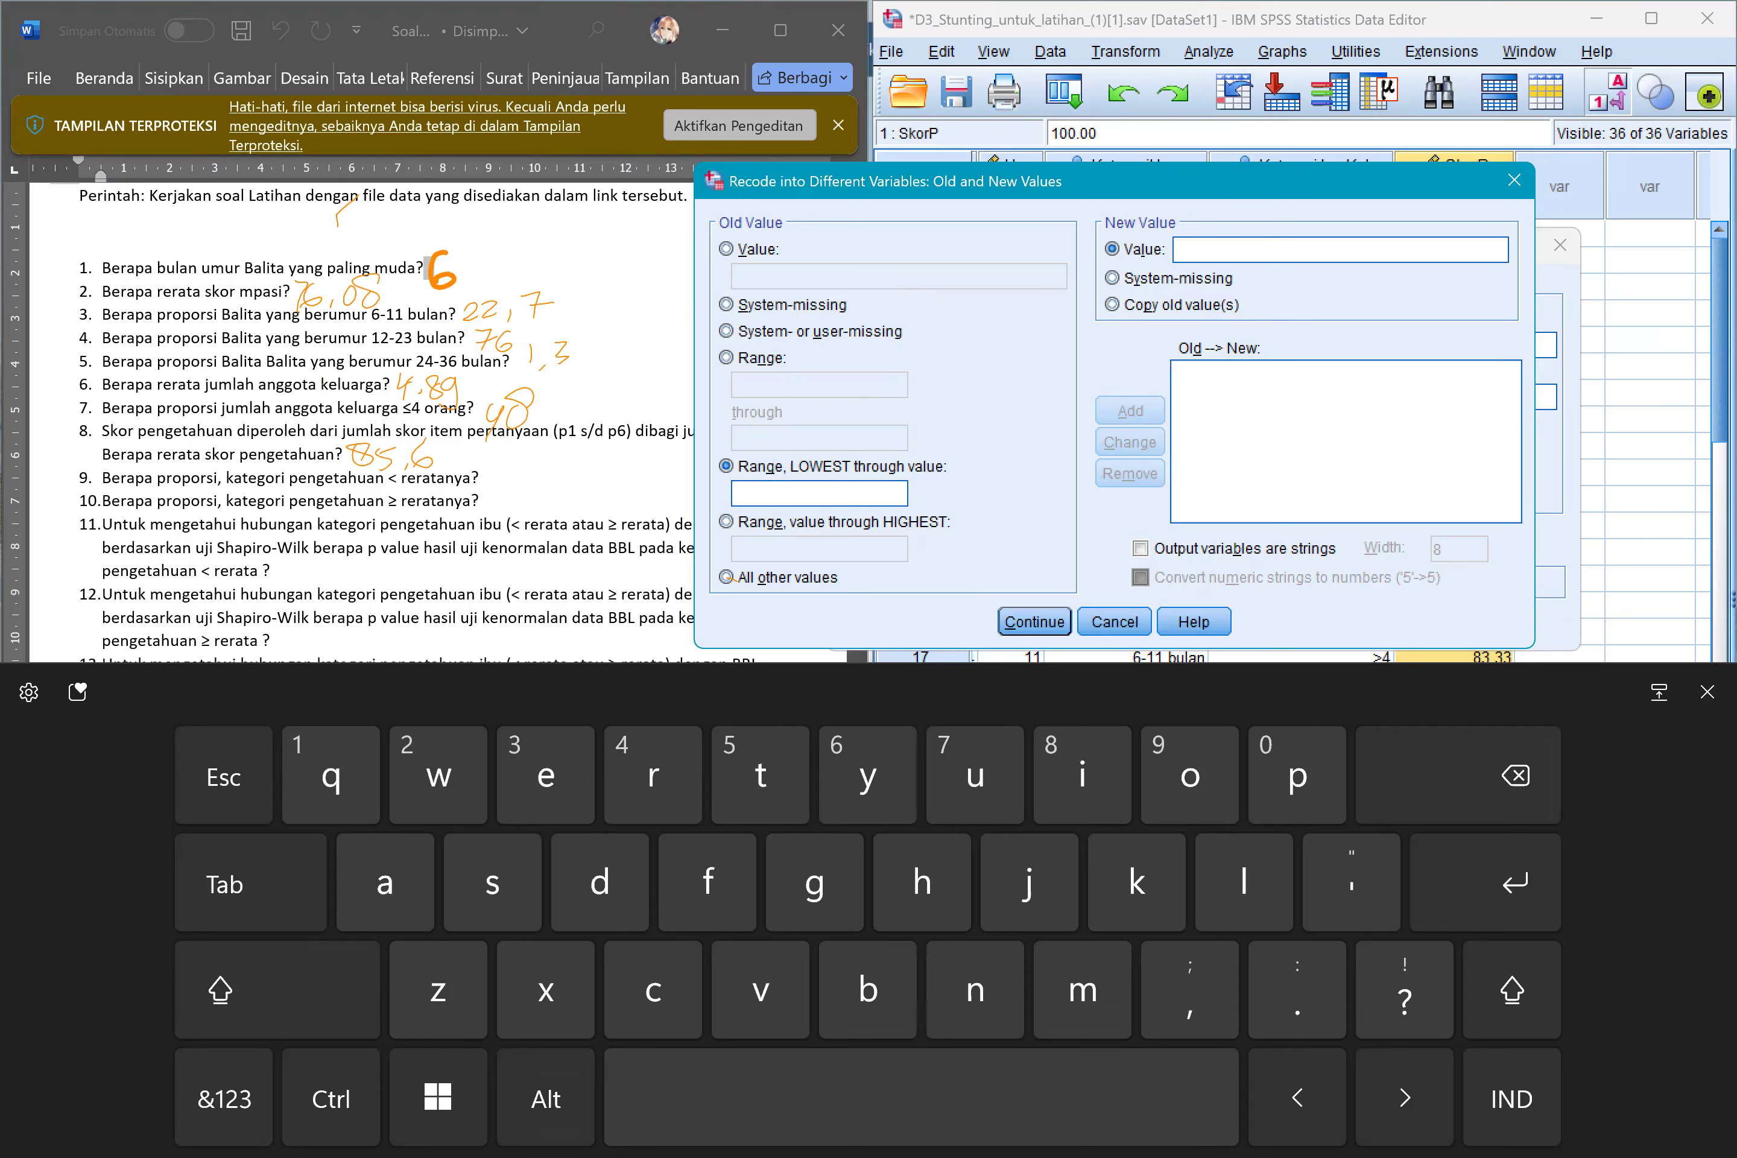
click(223, 1098)
text(85)
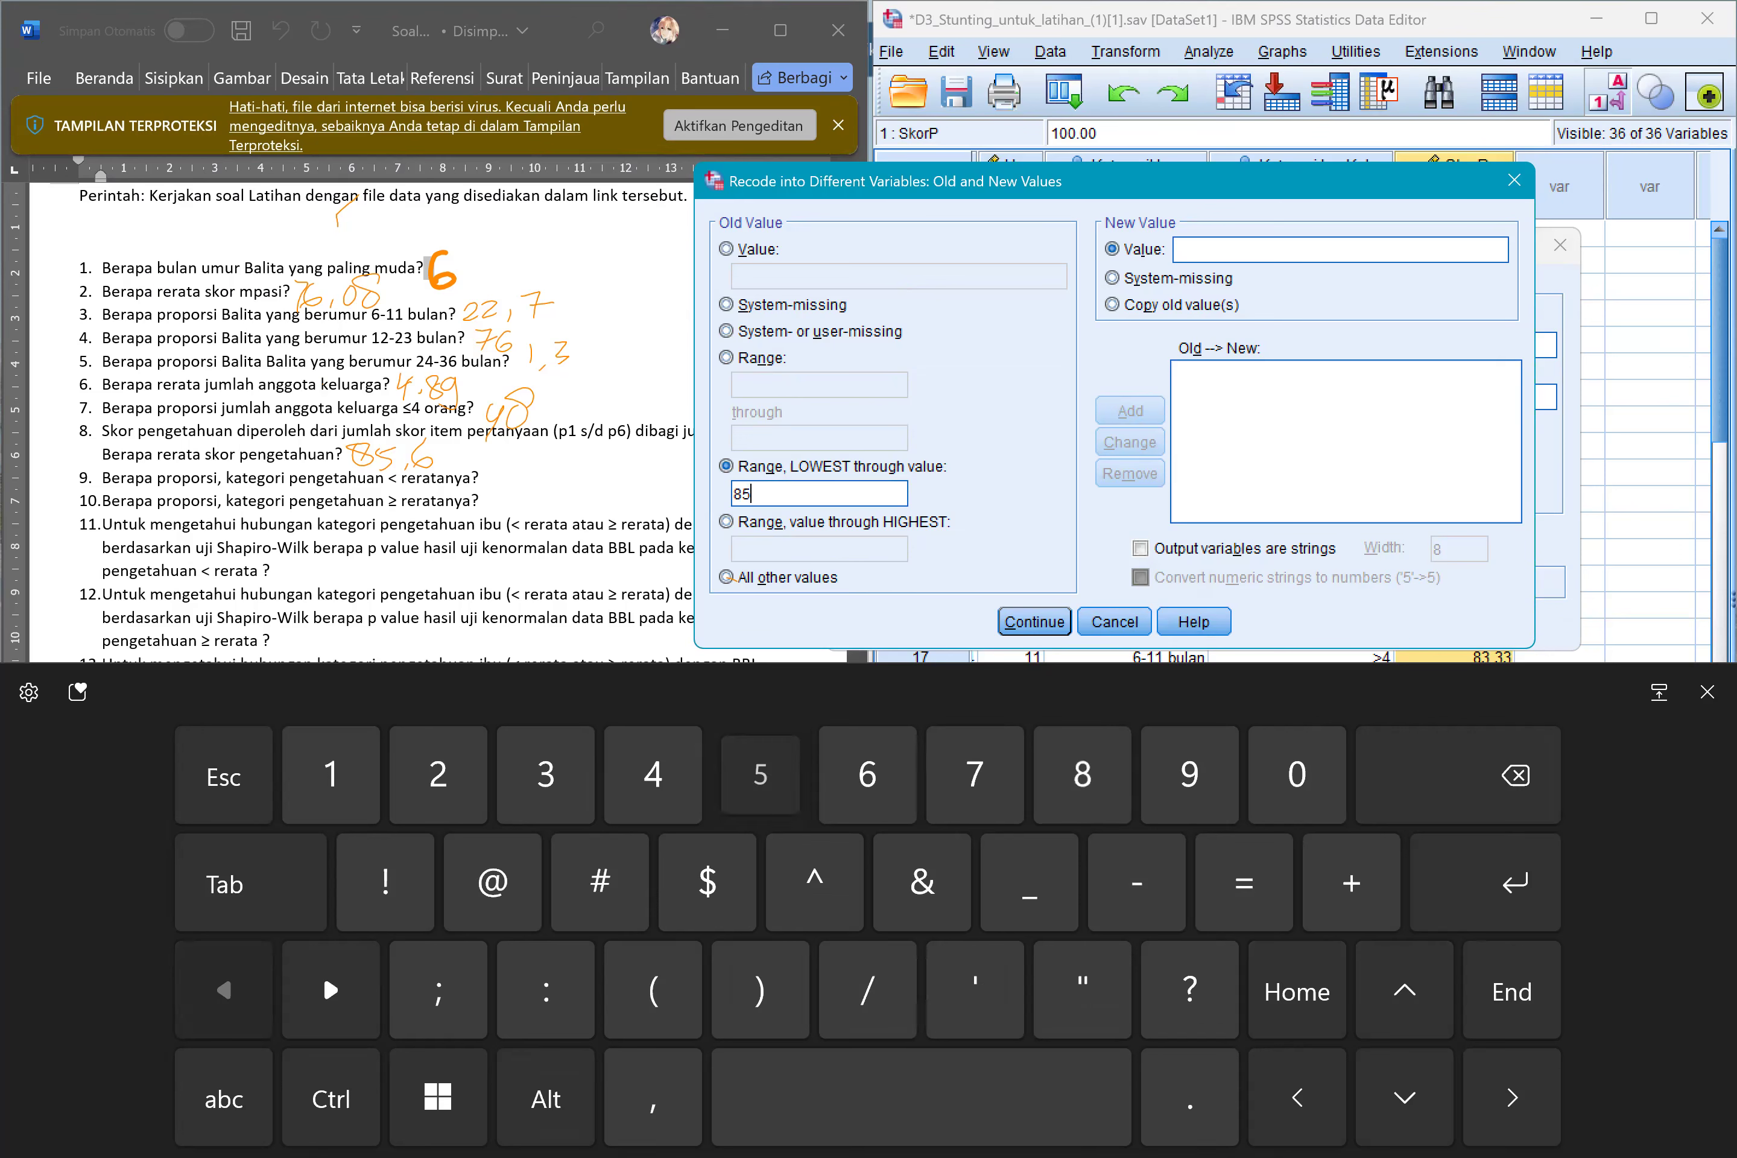
text(.59)
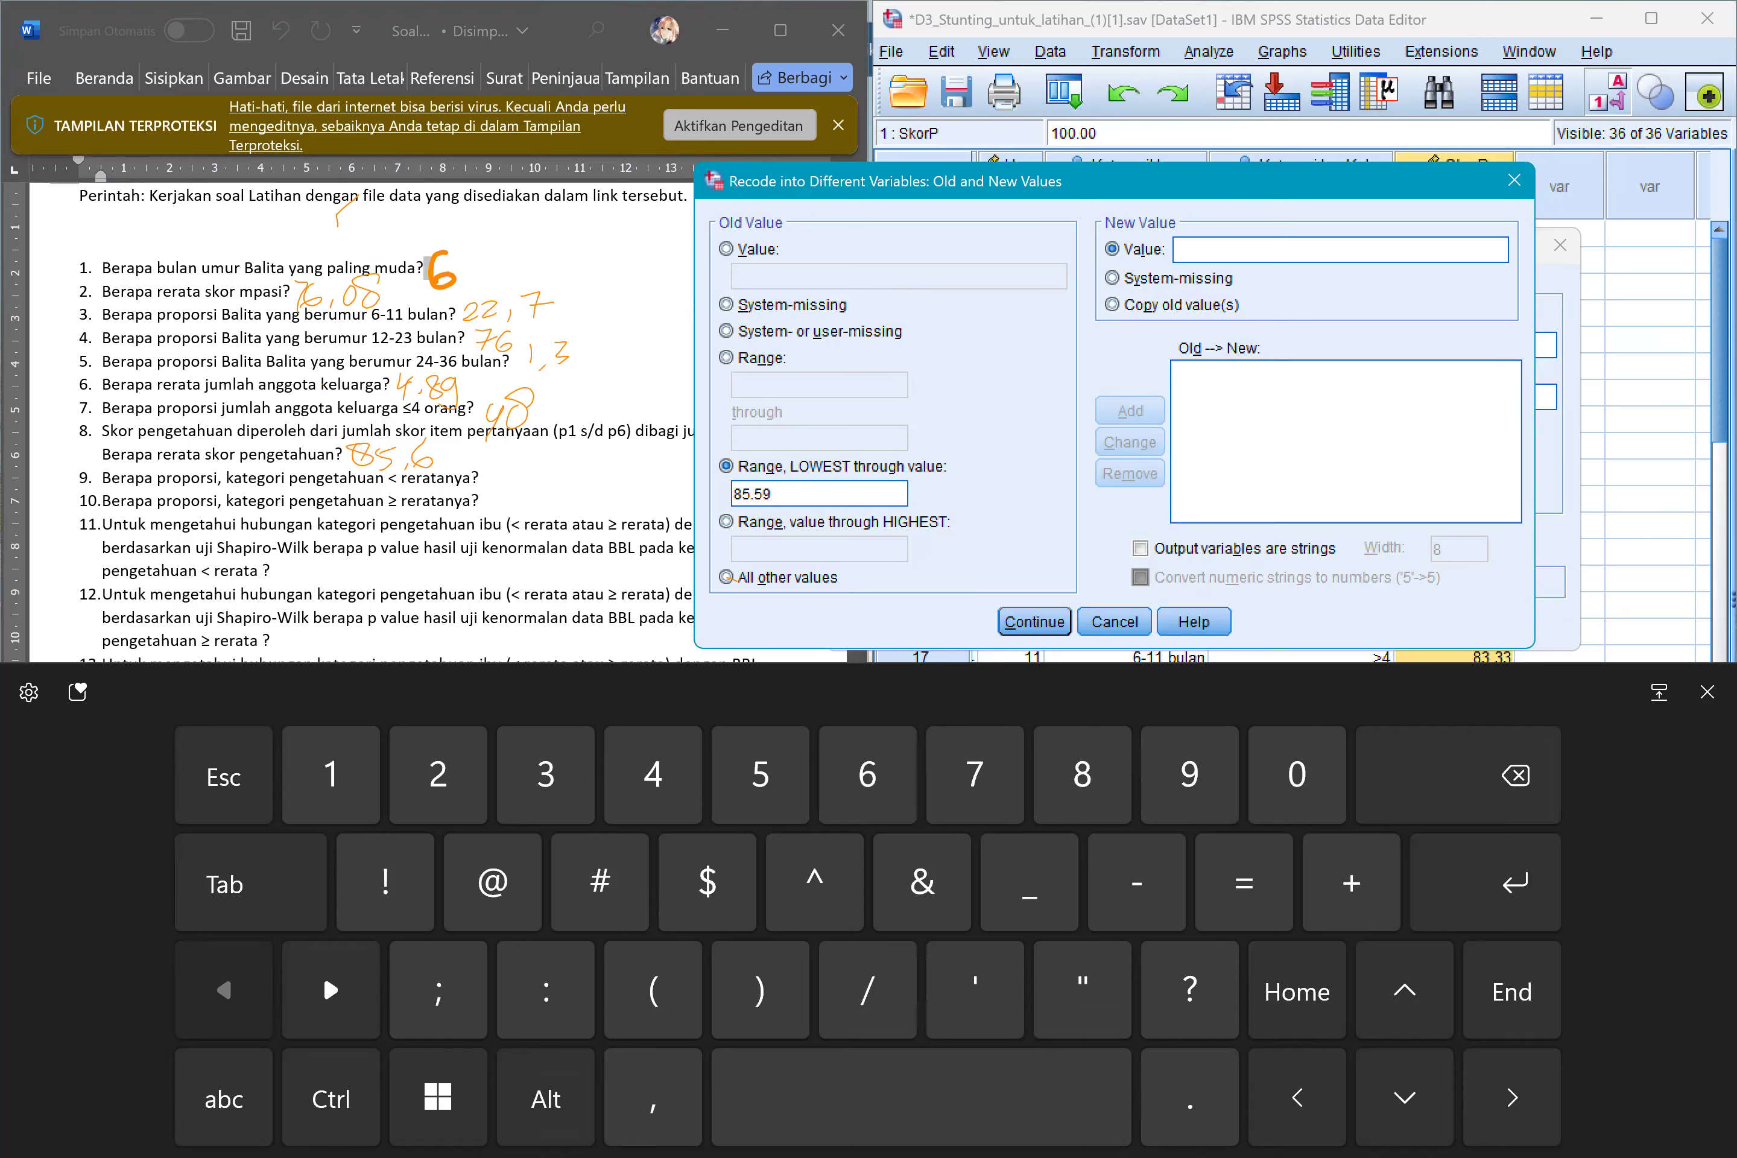
text(1)
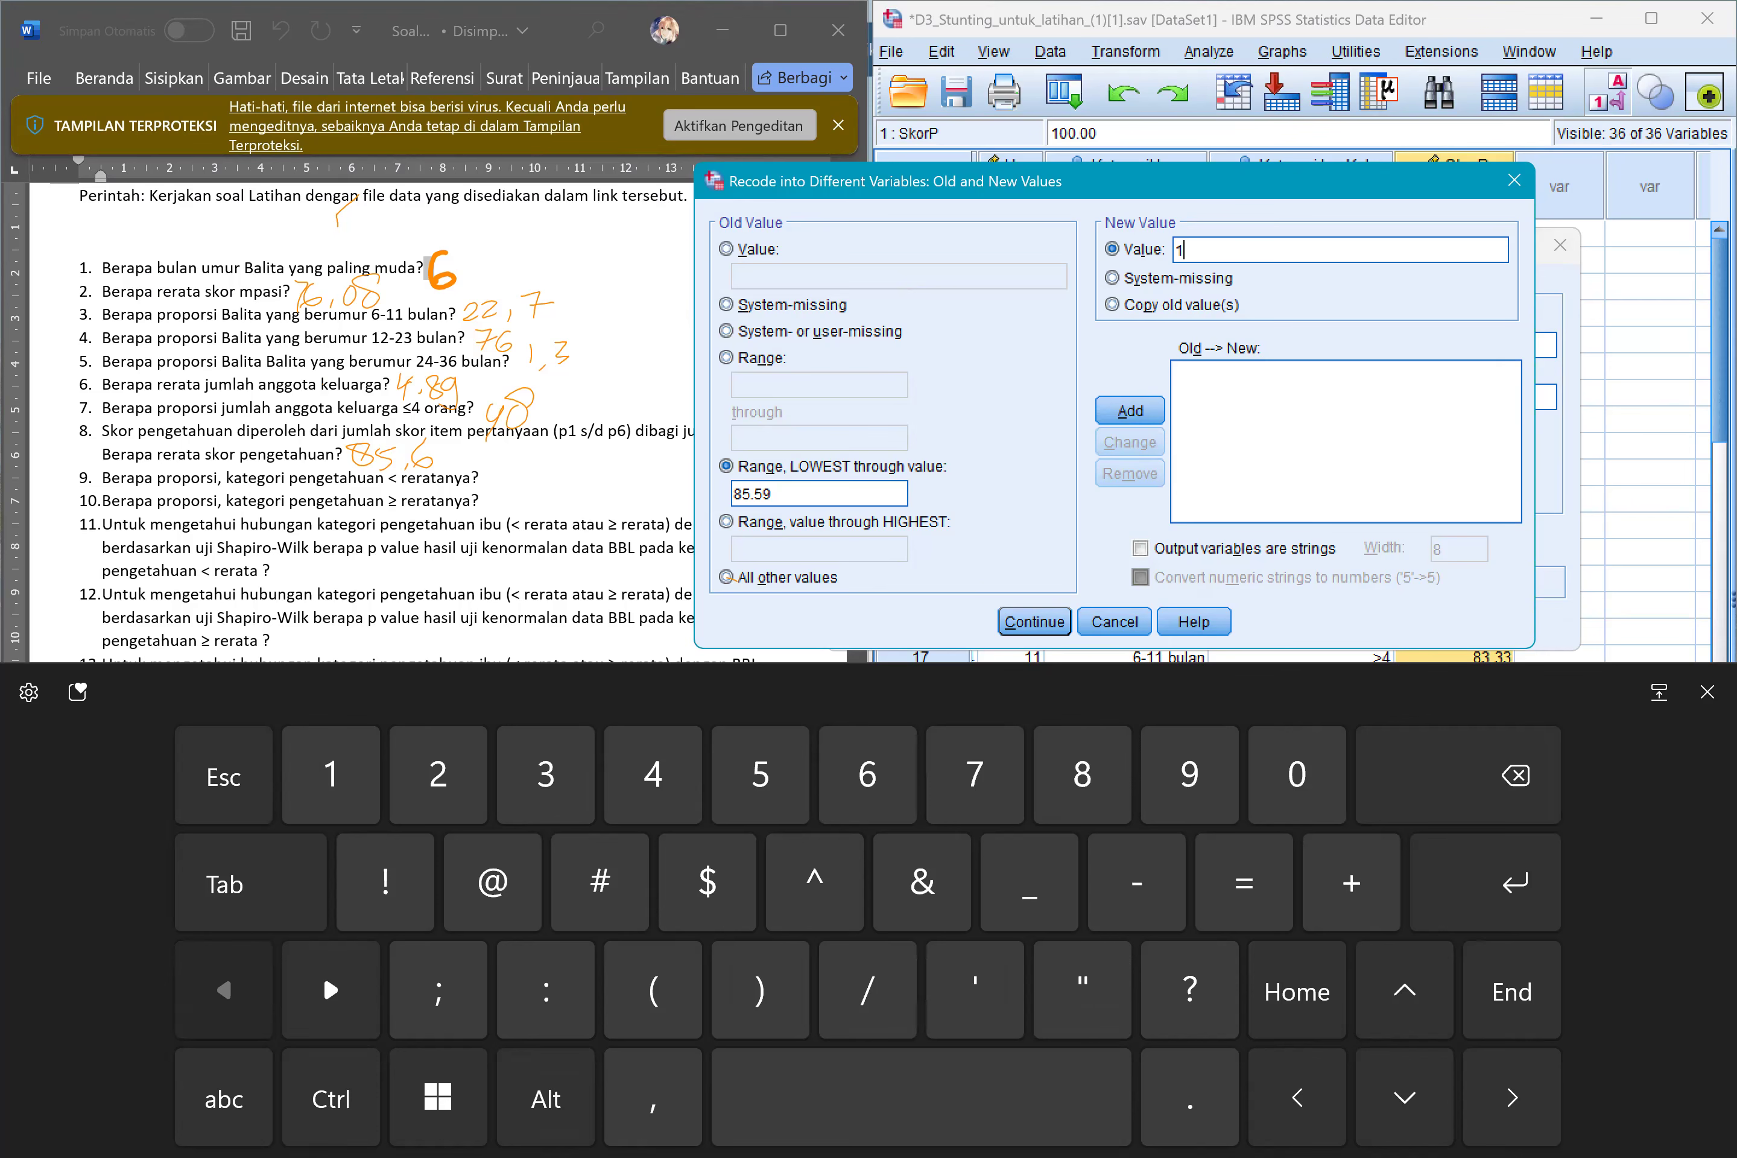
key(Return)
Add a second recode rule that turns the range from 85.6 through highest into the new value 2.
click(727, 522)
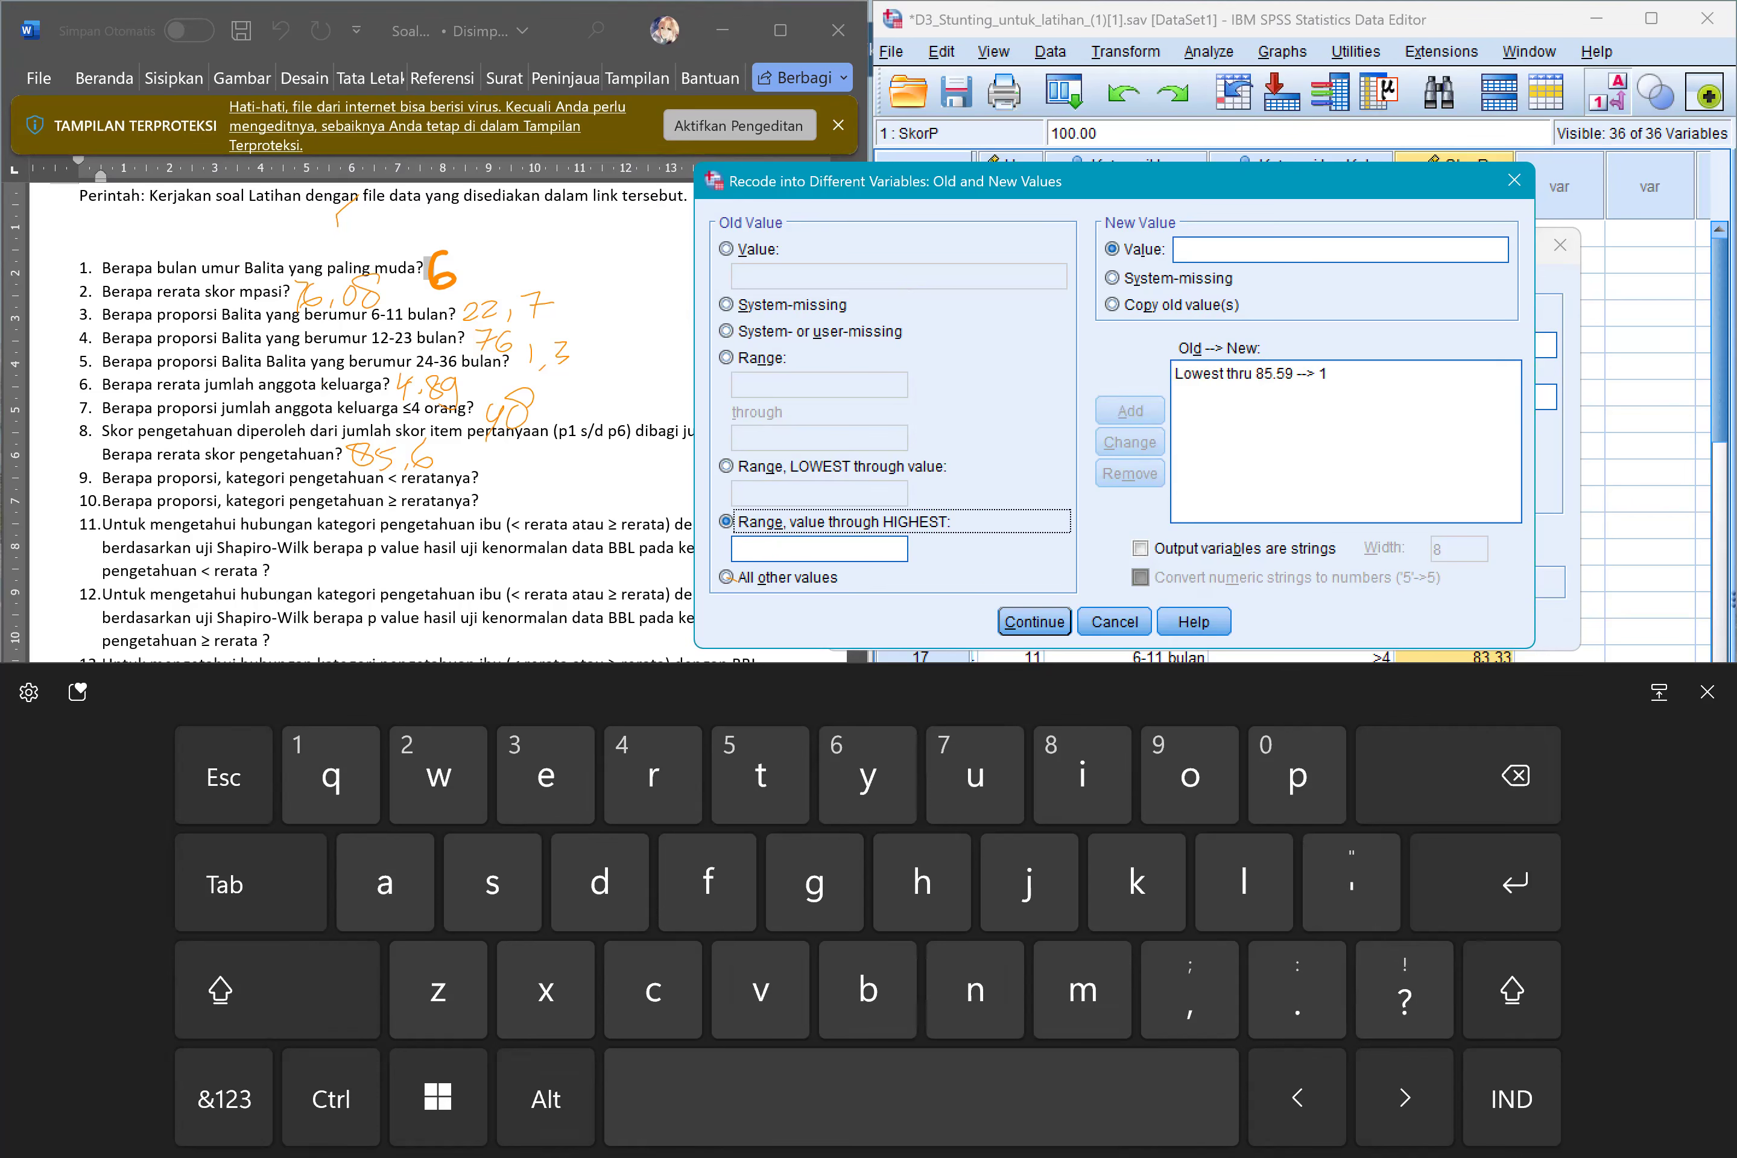
click(819, 549)
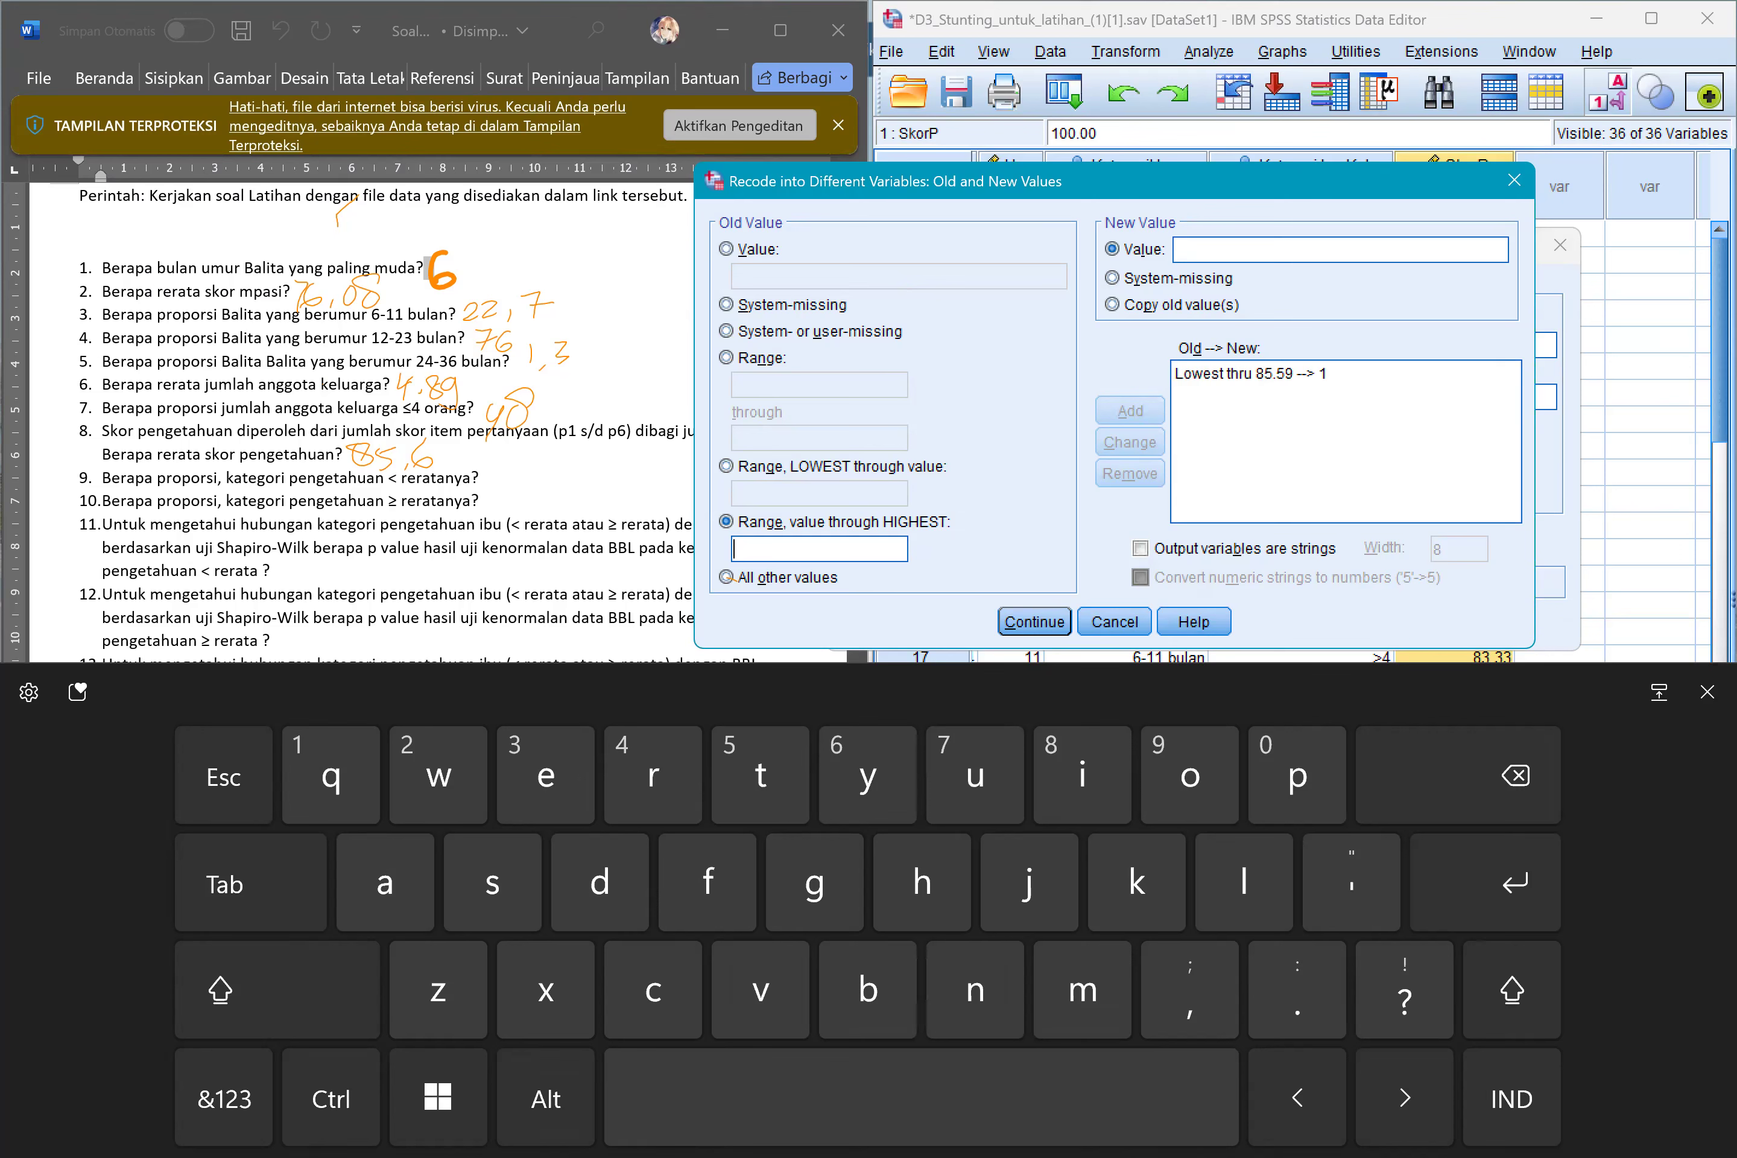
click(224, 1099)
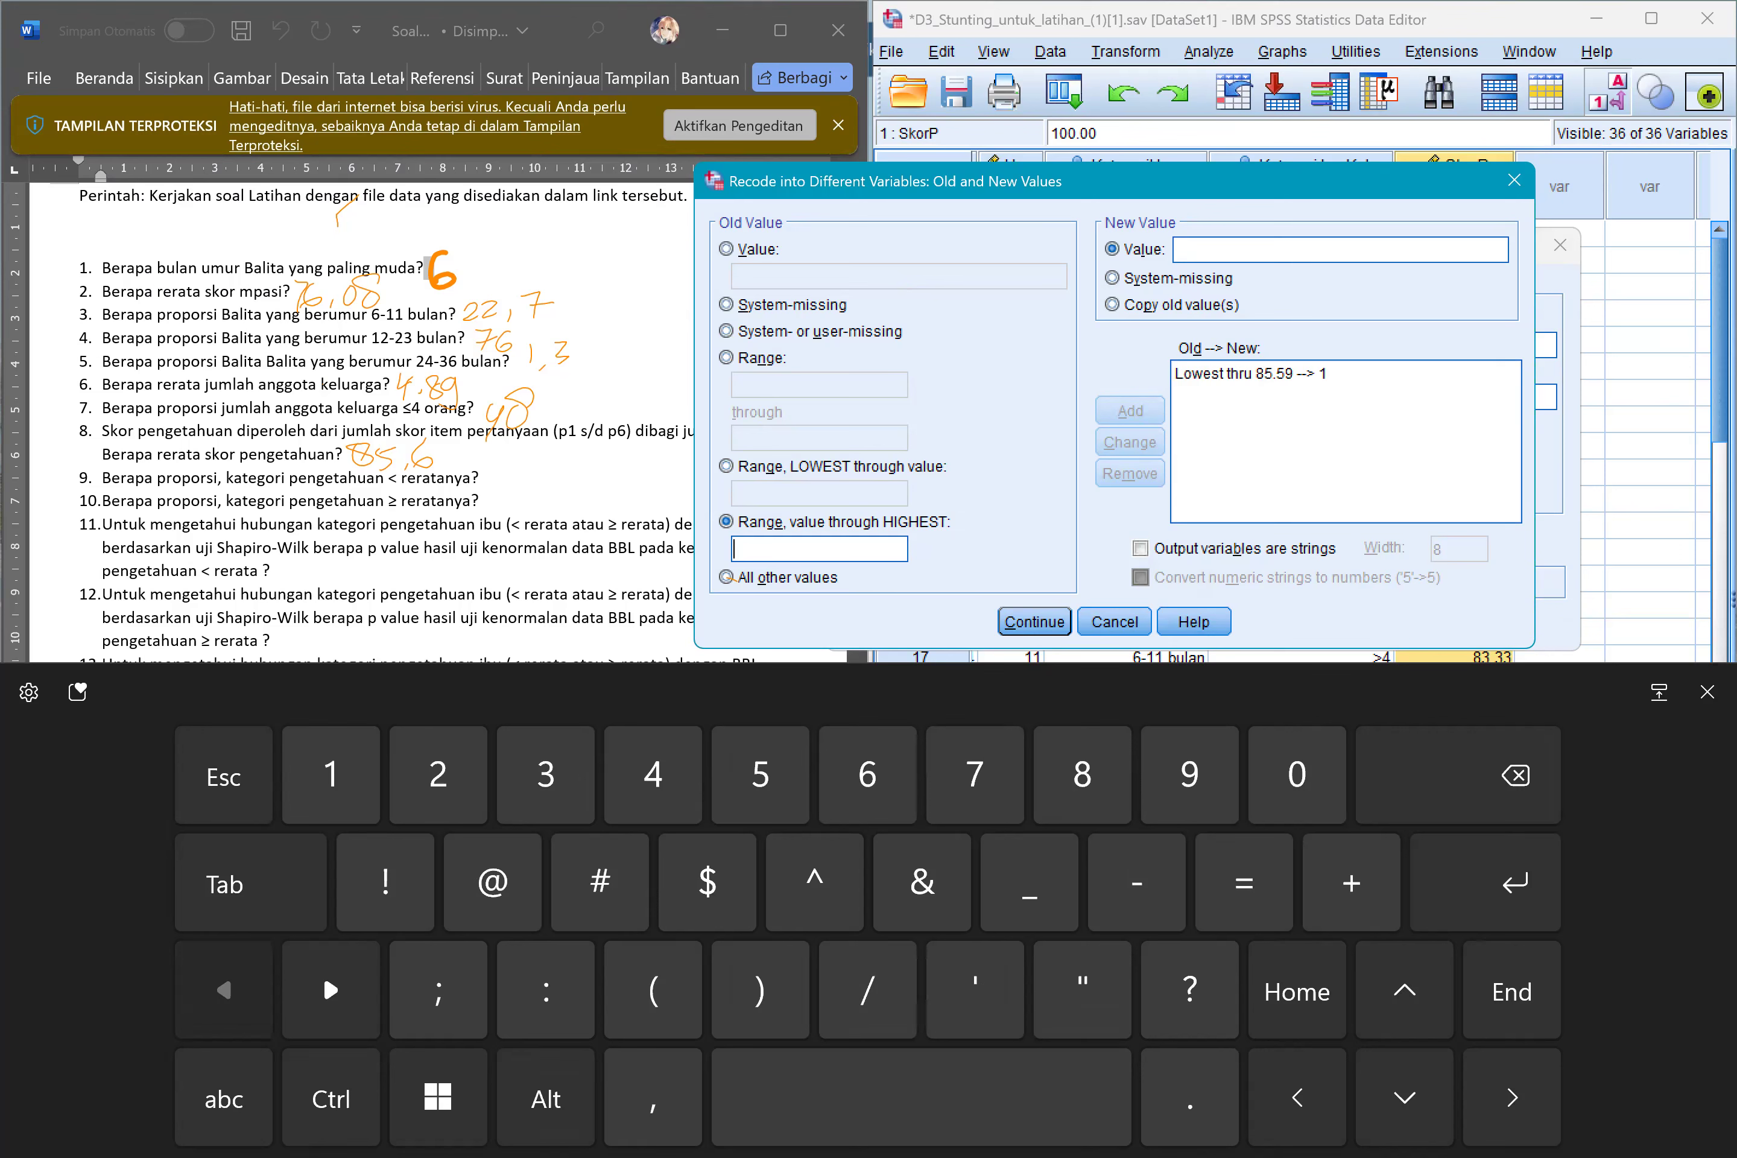
text(85.6)
click(1340, 250)
text(2)
click(1130, 410)
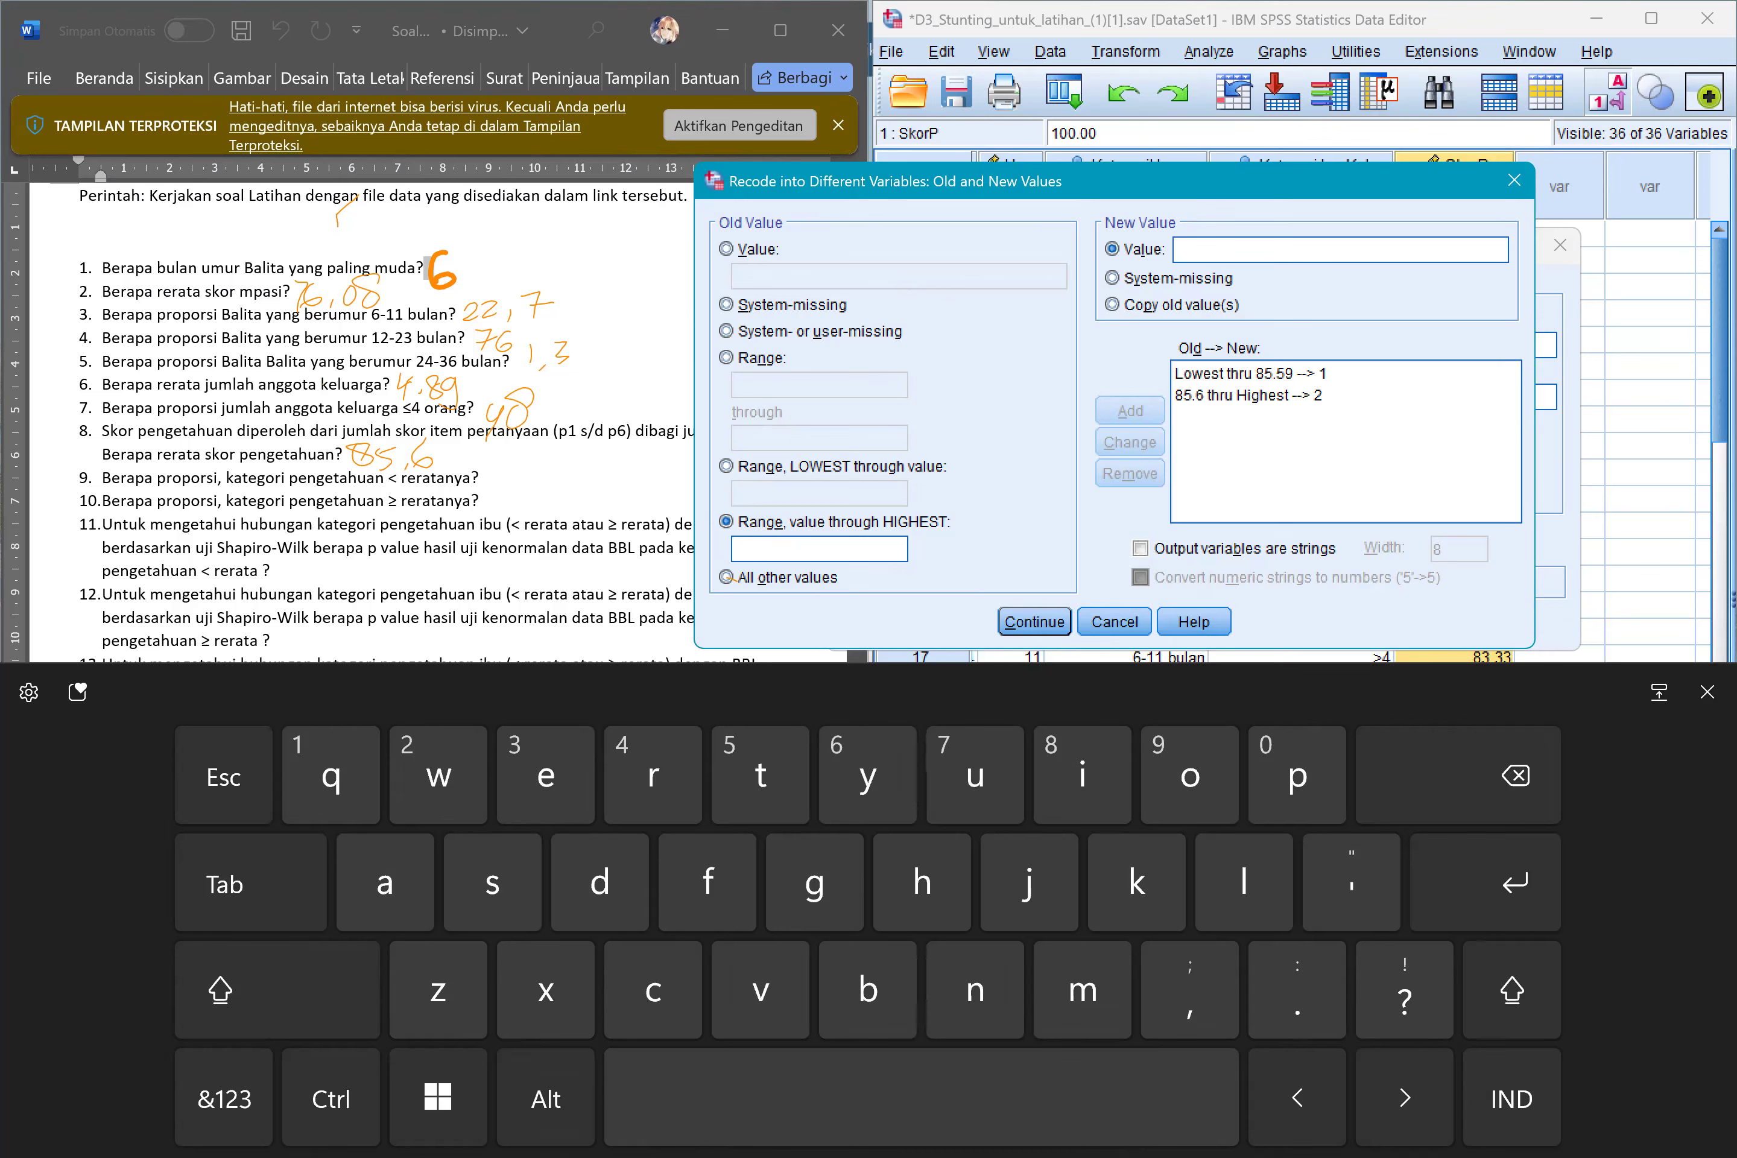
Run the SkorP recode and select the new KategoriSkorP column at the end of the dataset.
click(1035, 622)
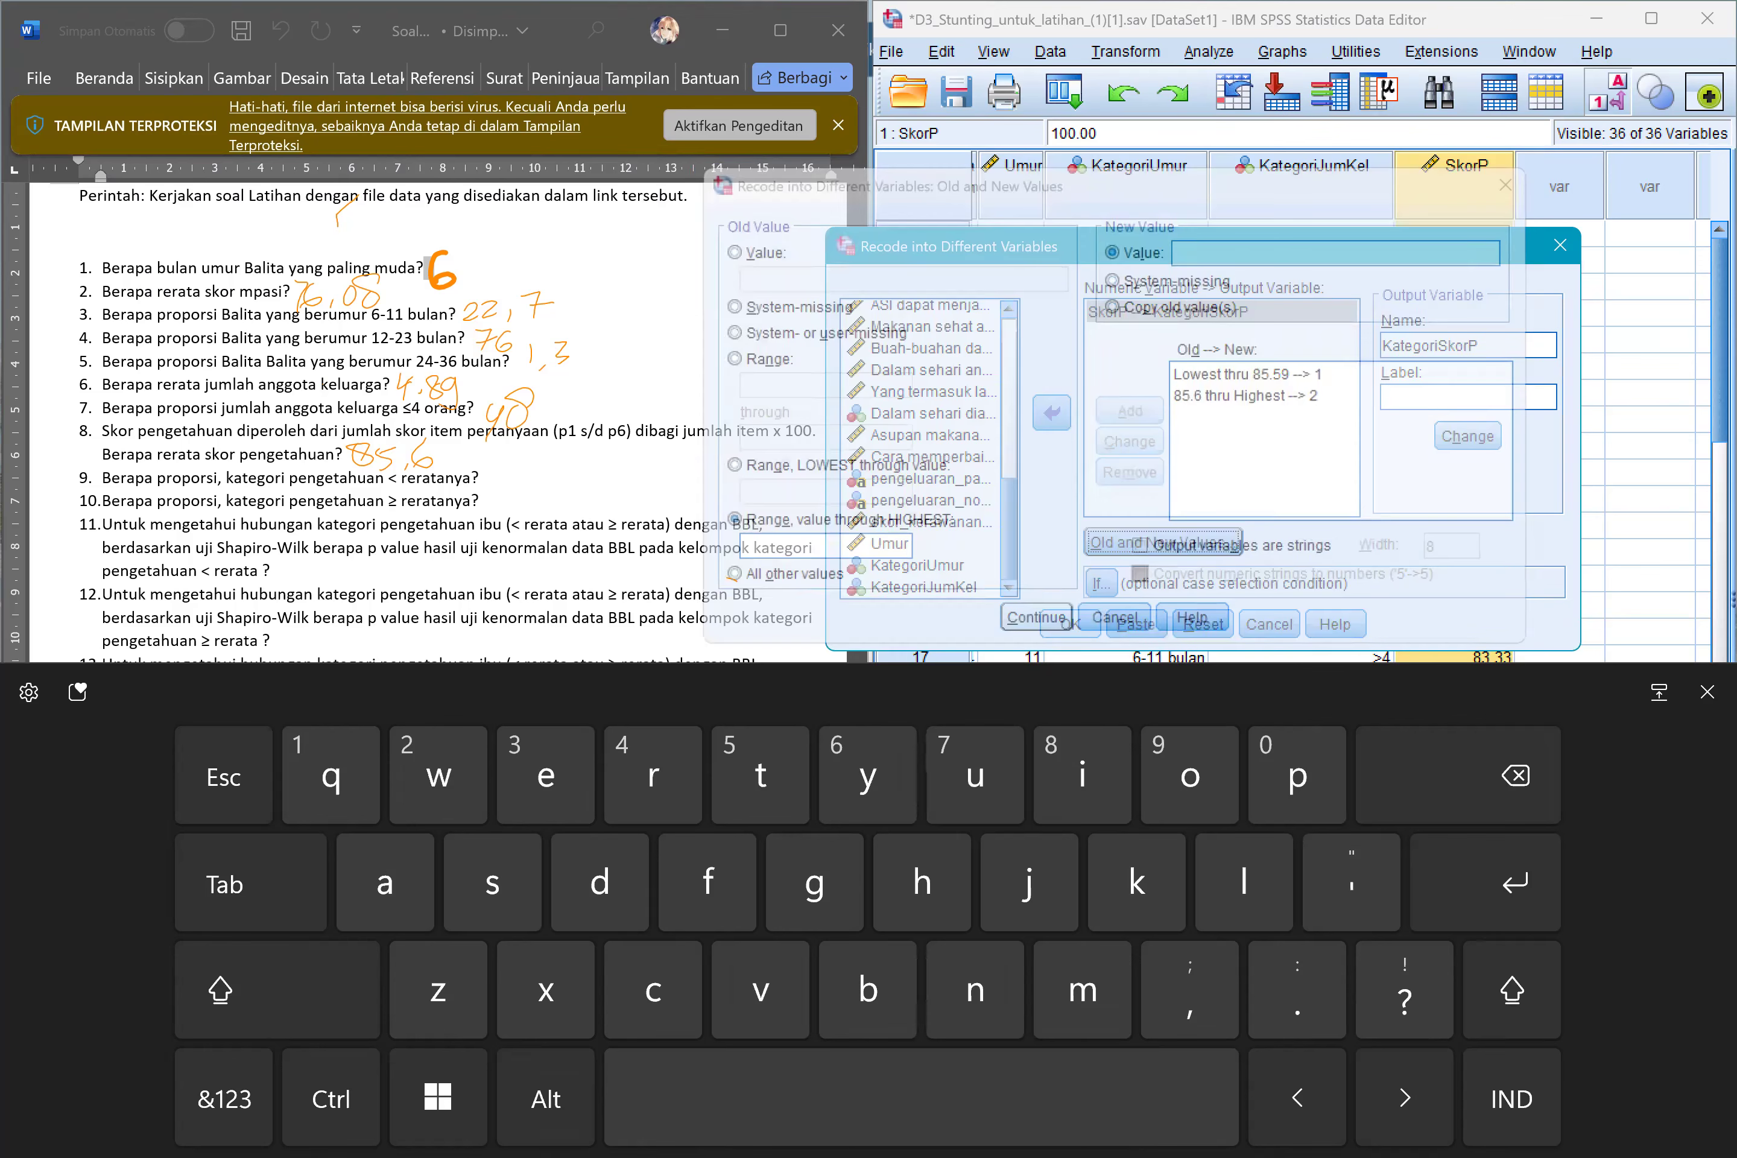
click(1071, 623)
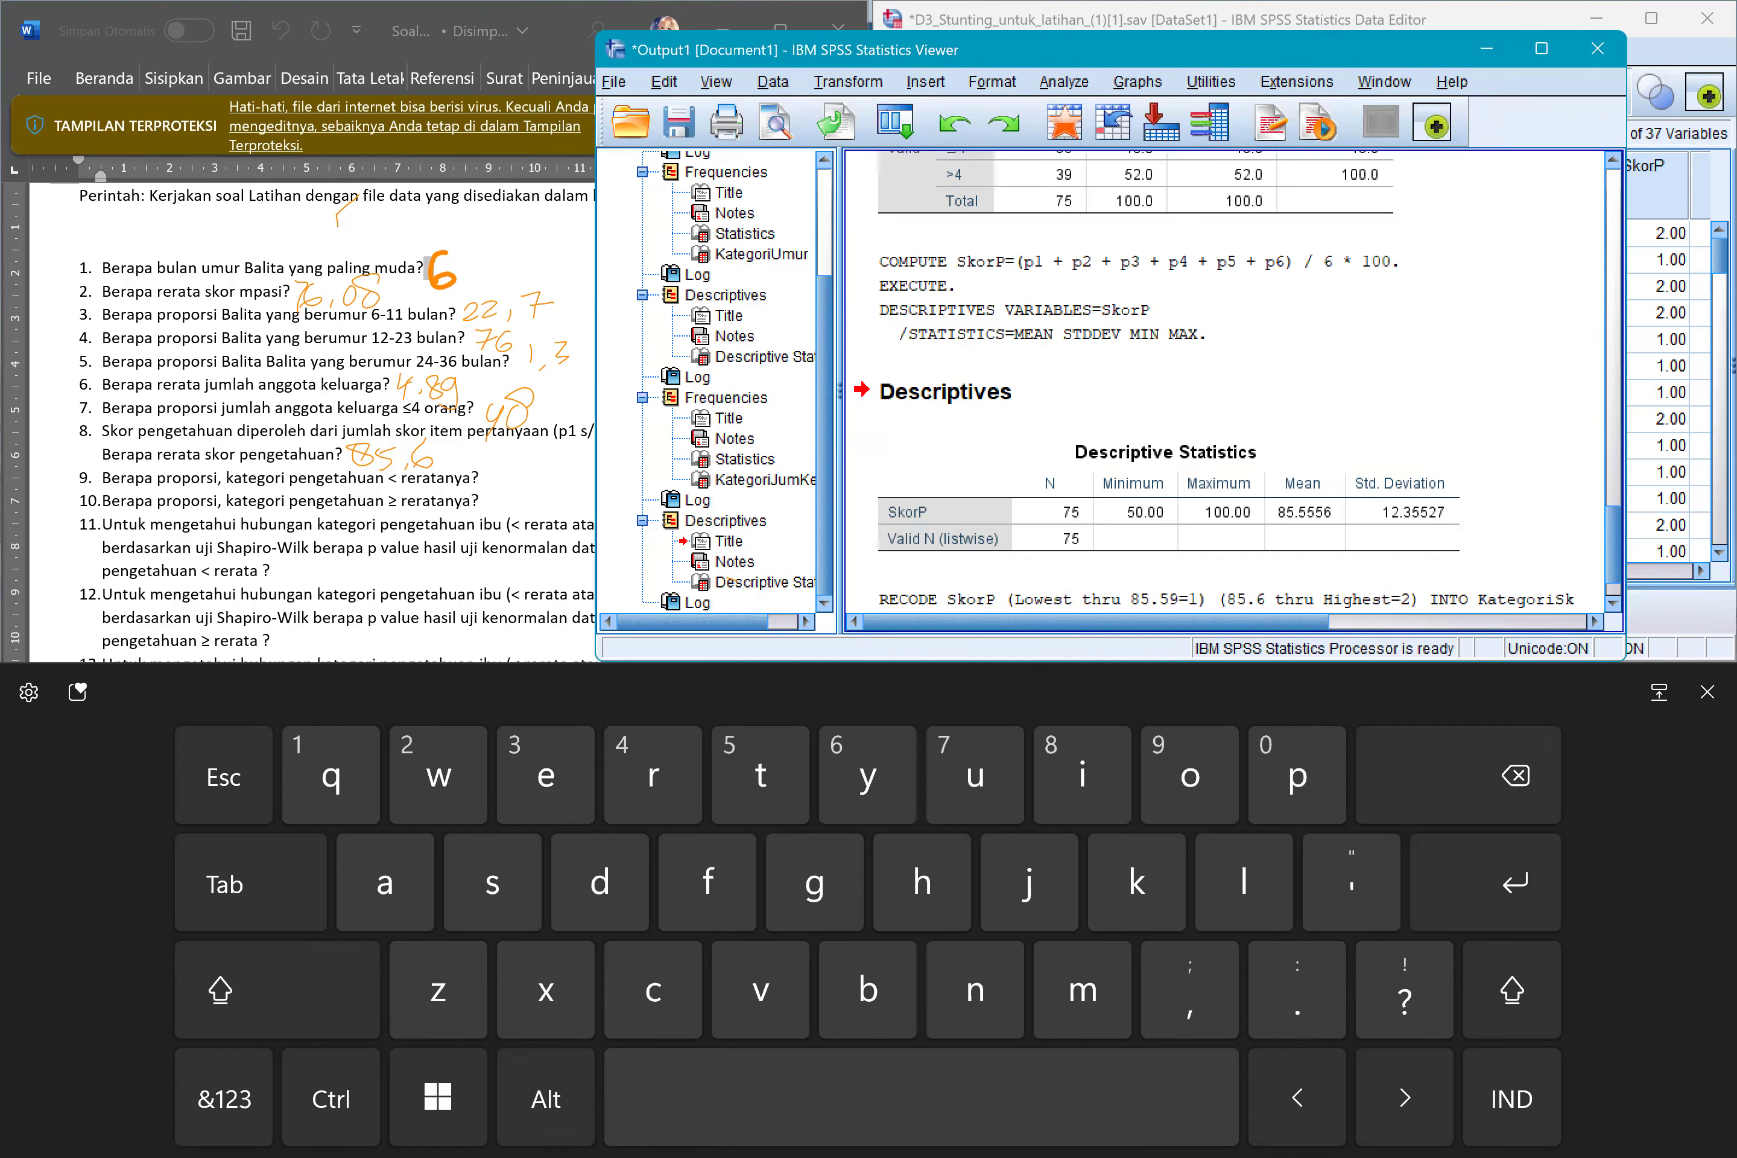
click(1707, 692)
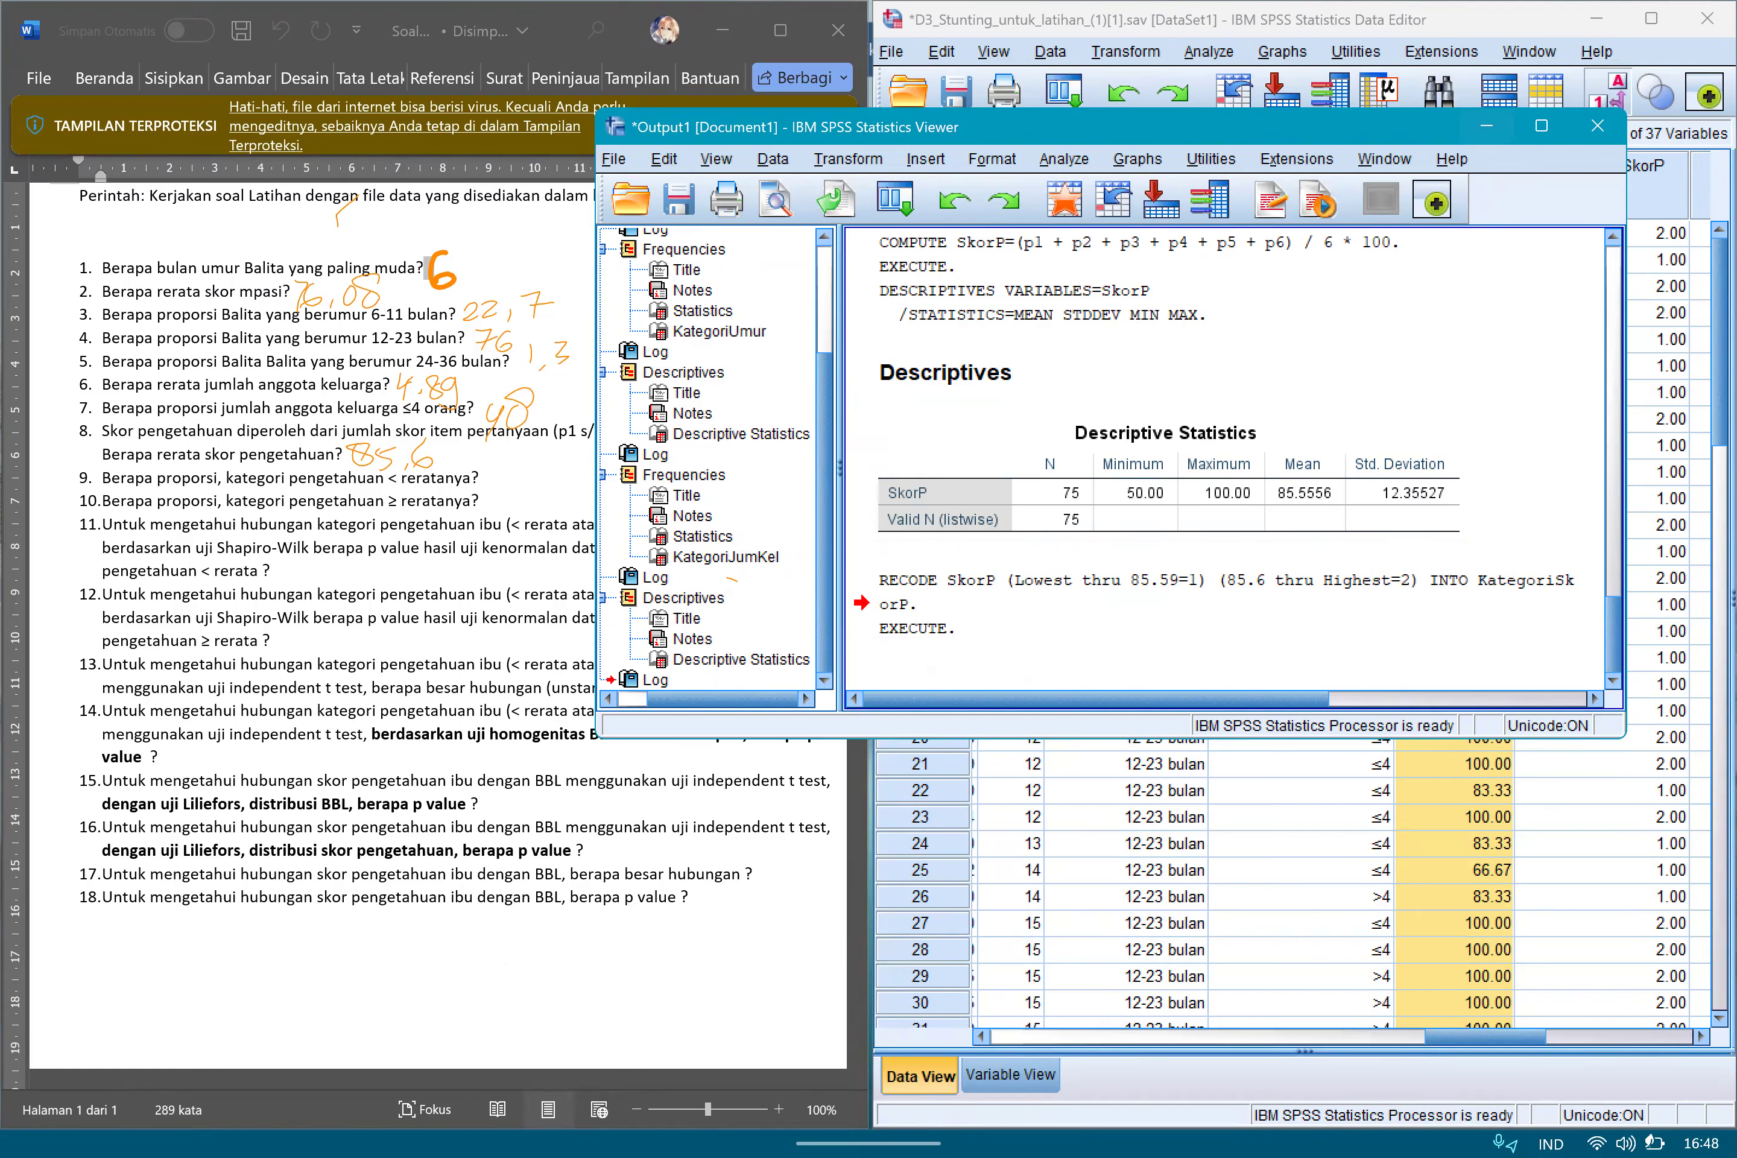
drag(1487, 1037, 1528, 1037)
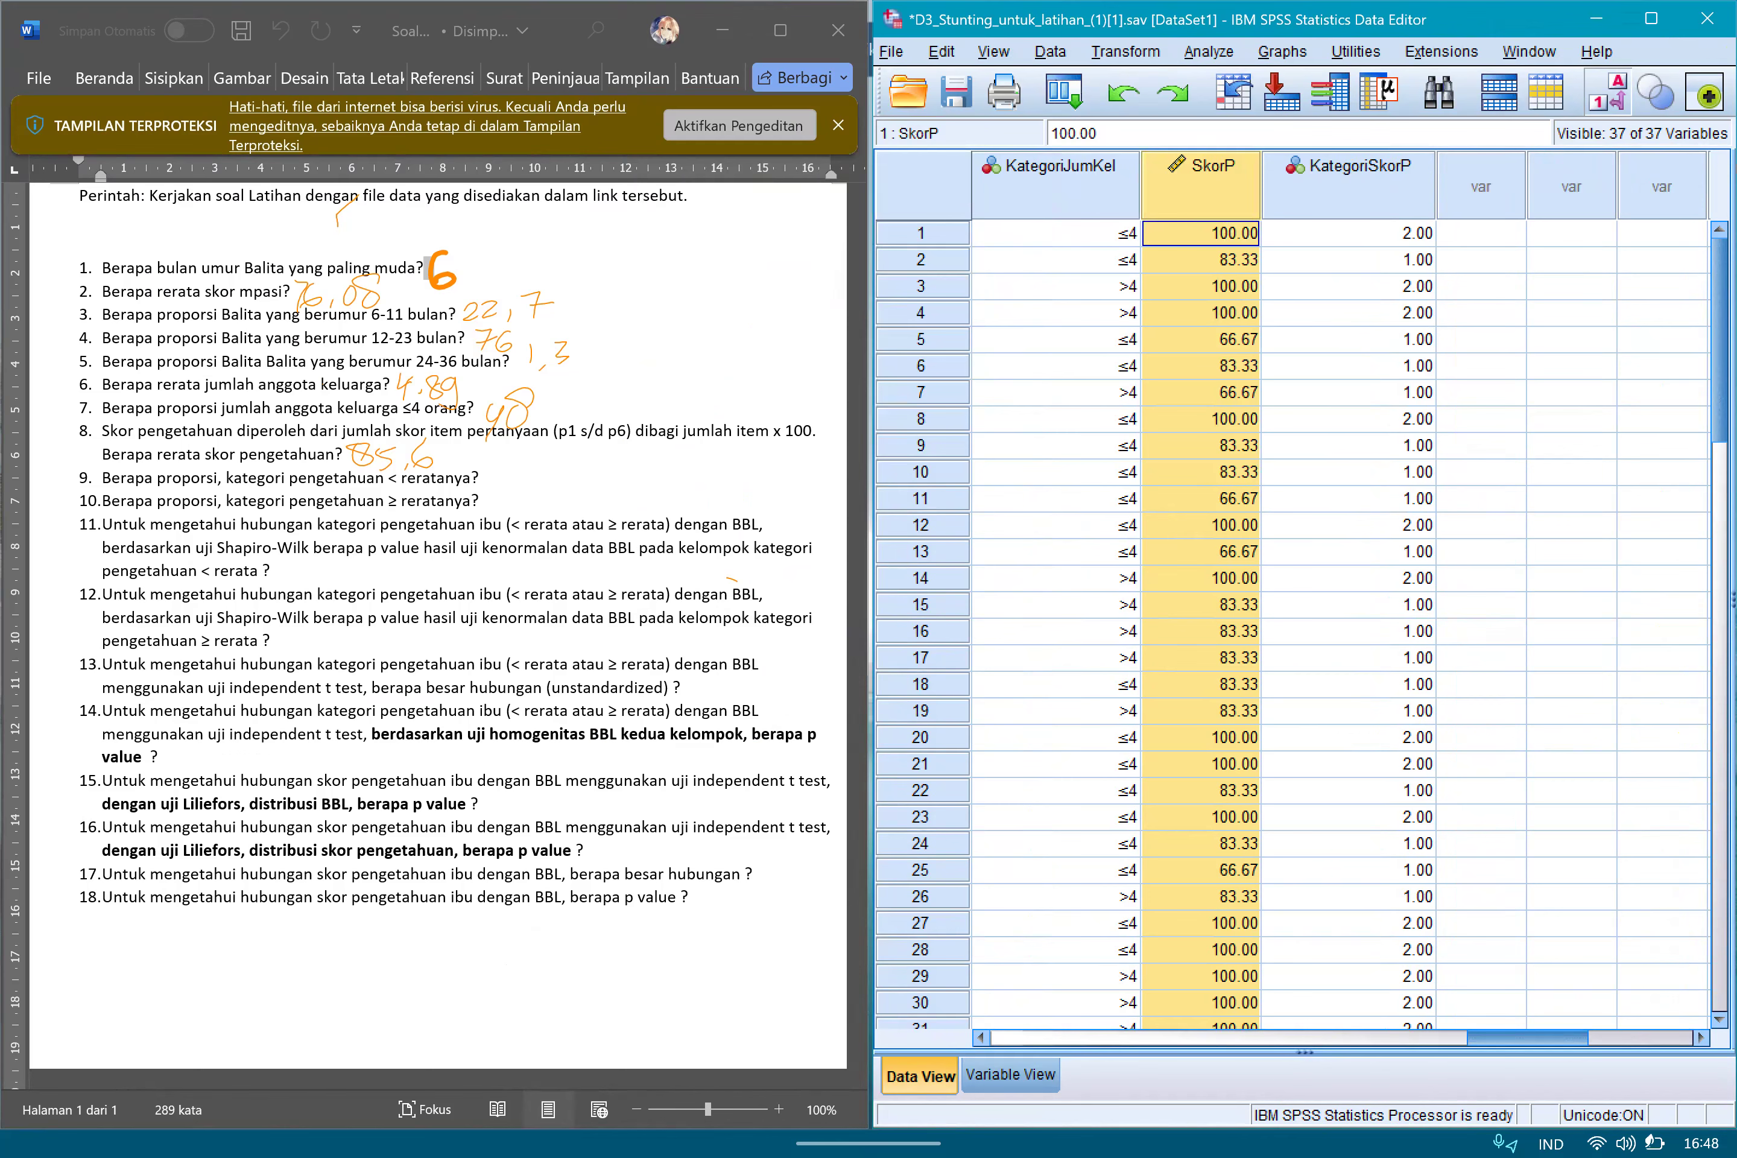
click(1349, 167)
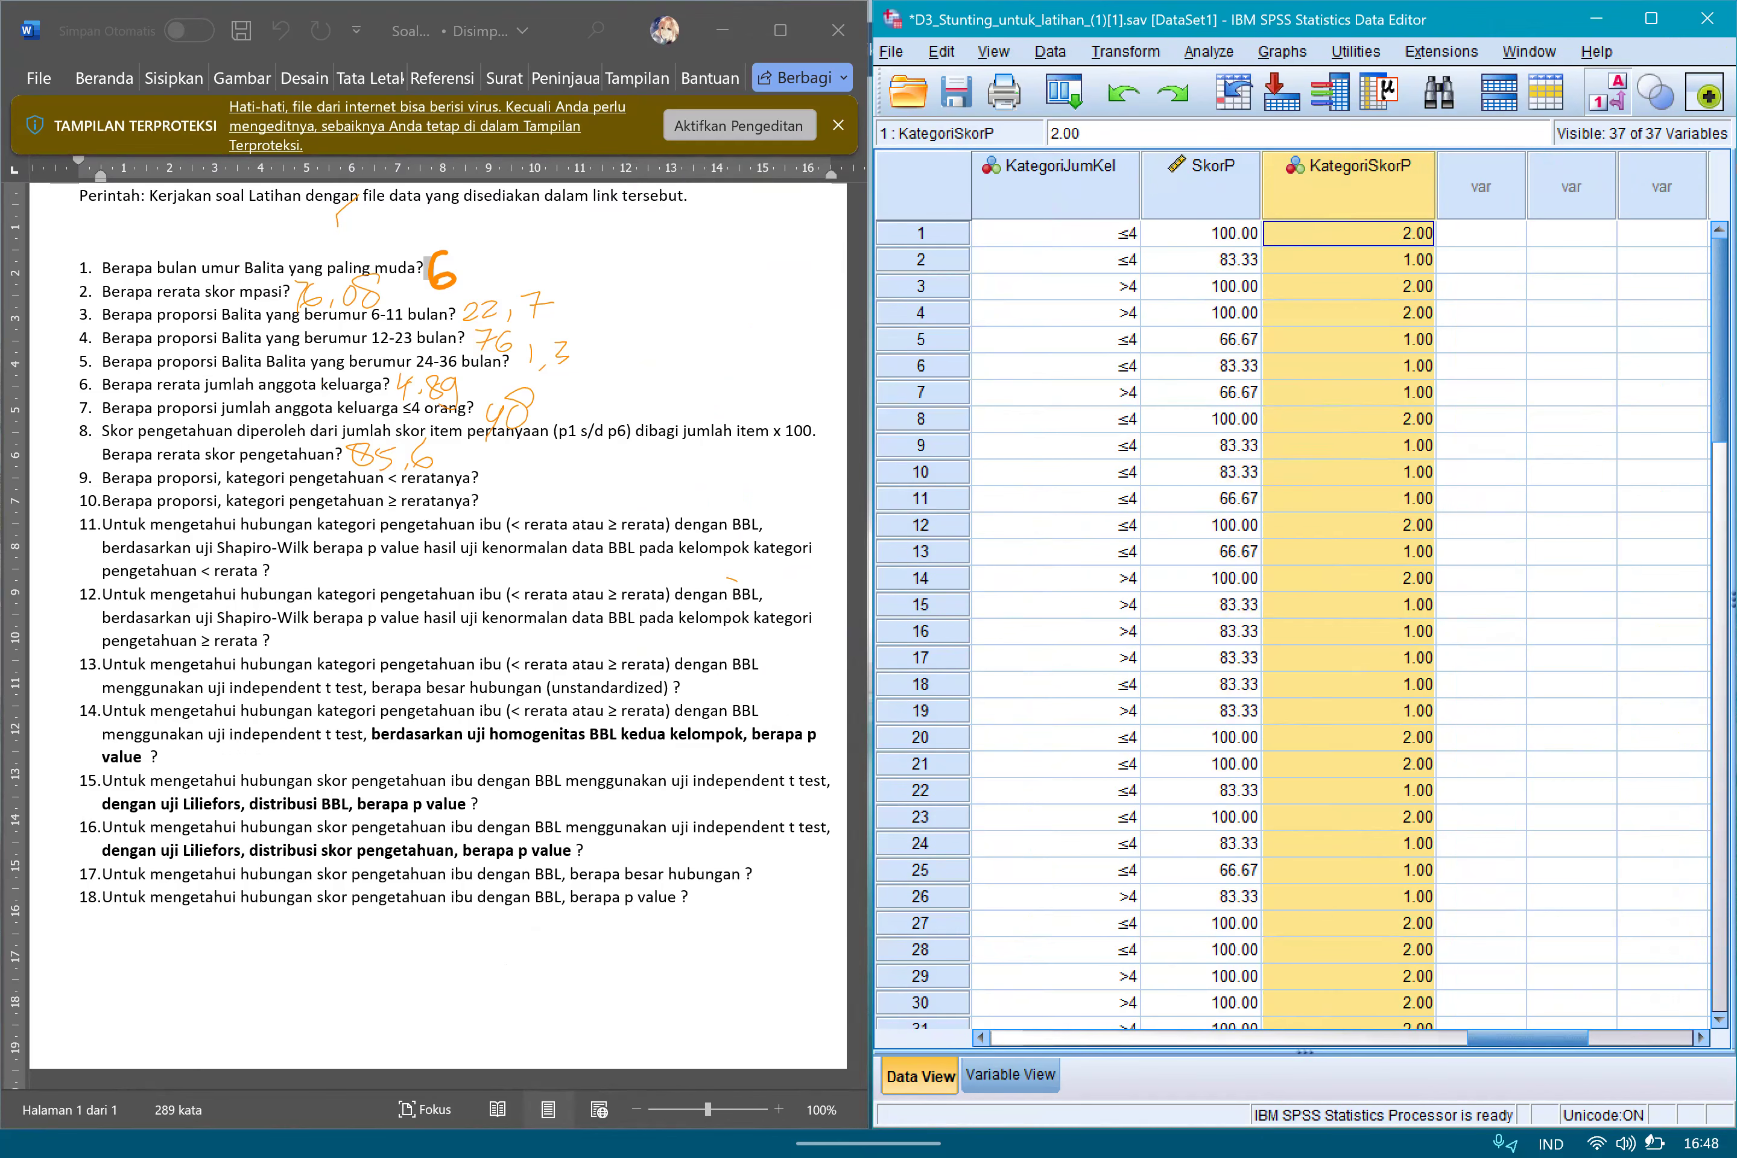
Find KategoriSkorP among the variable definitions and open its value labels for editing.
click(1011, 1076)
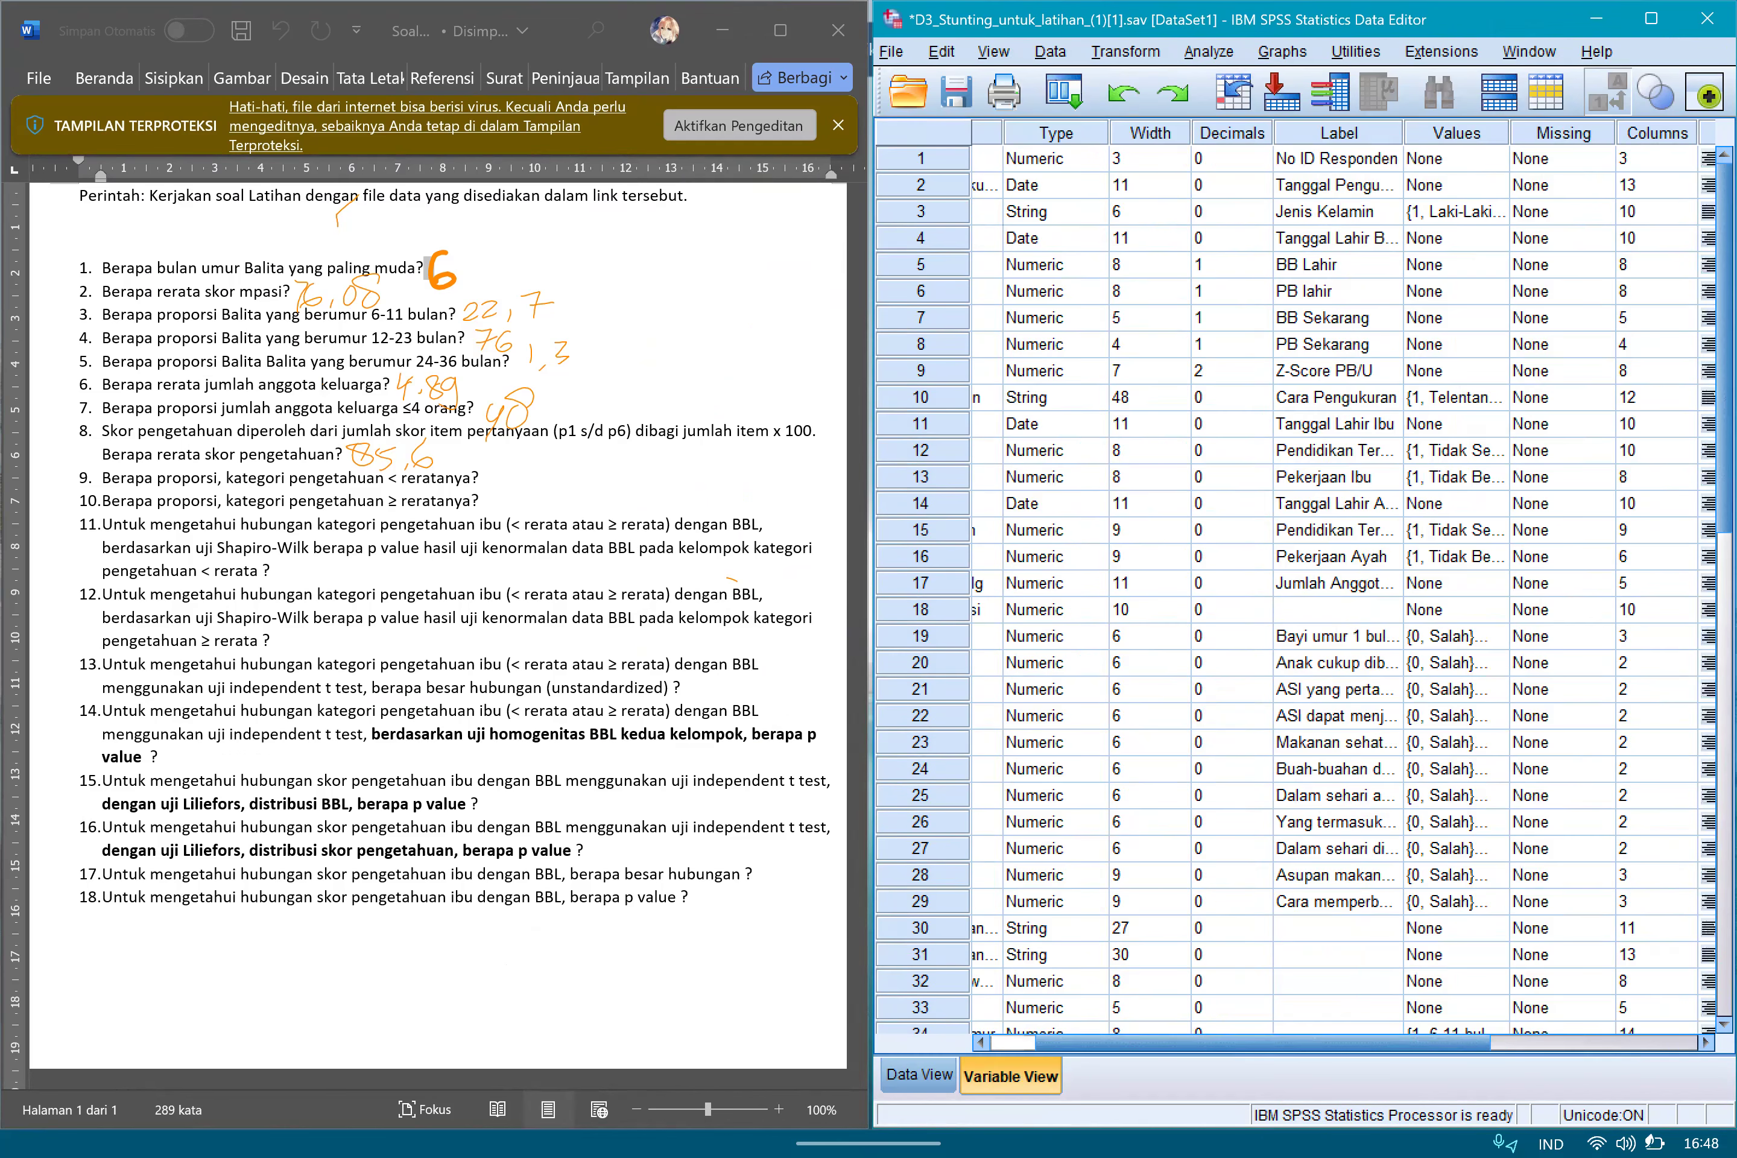
scroll(1297, 583, down, 8)
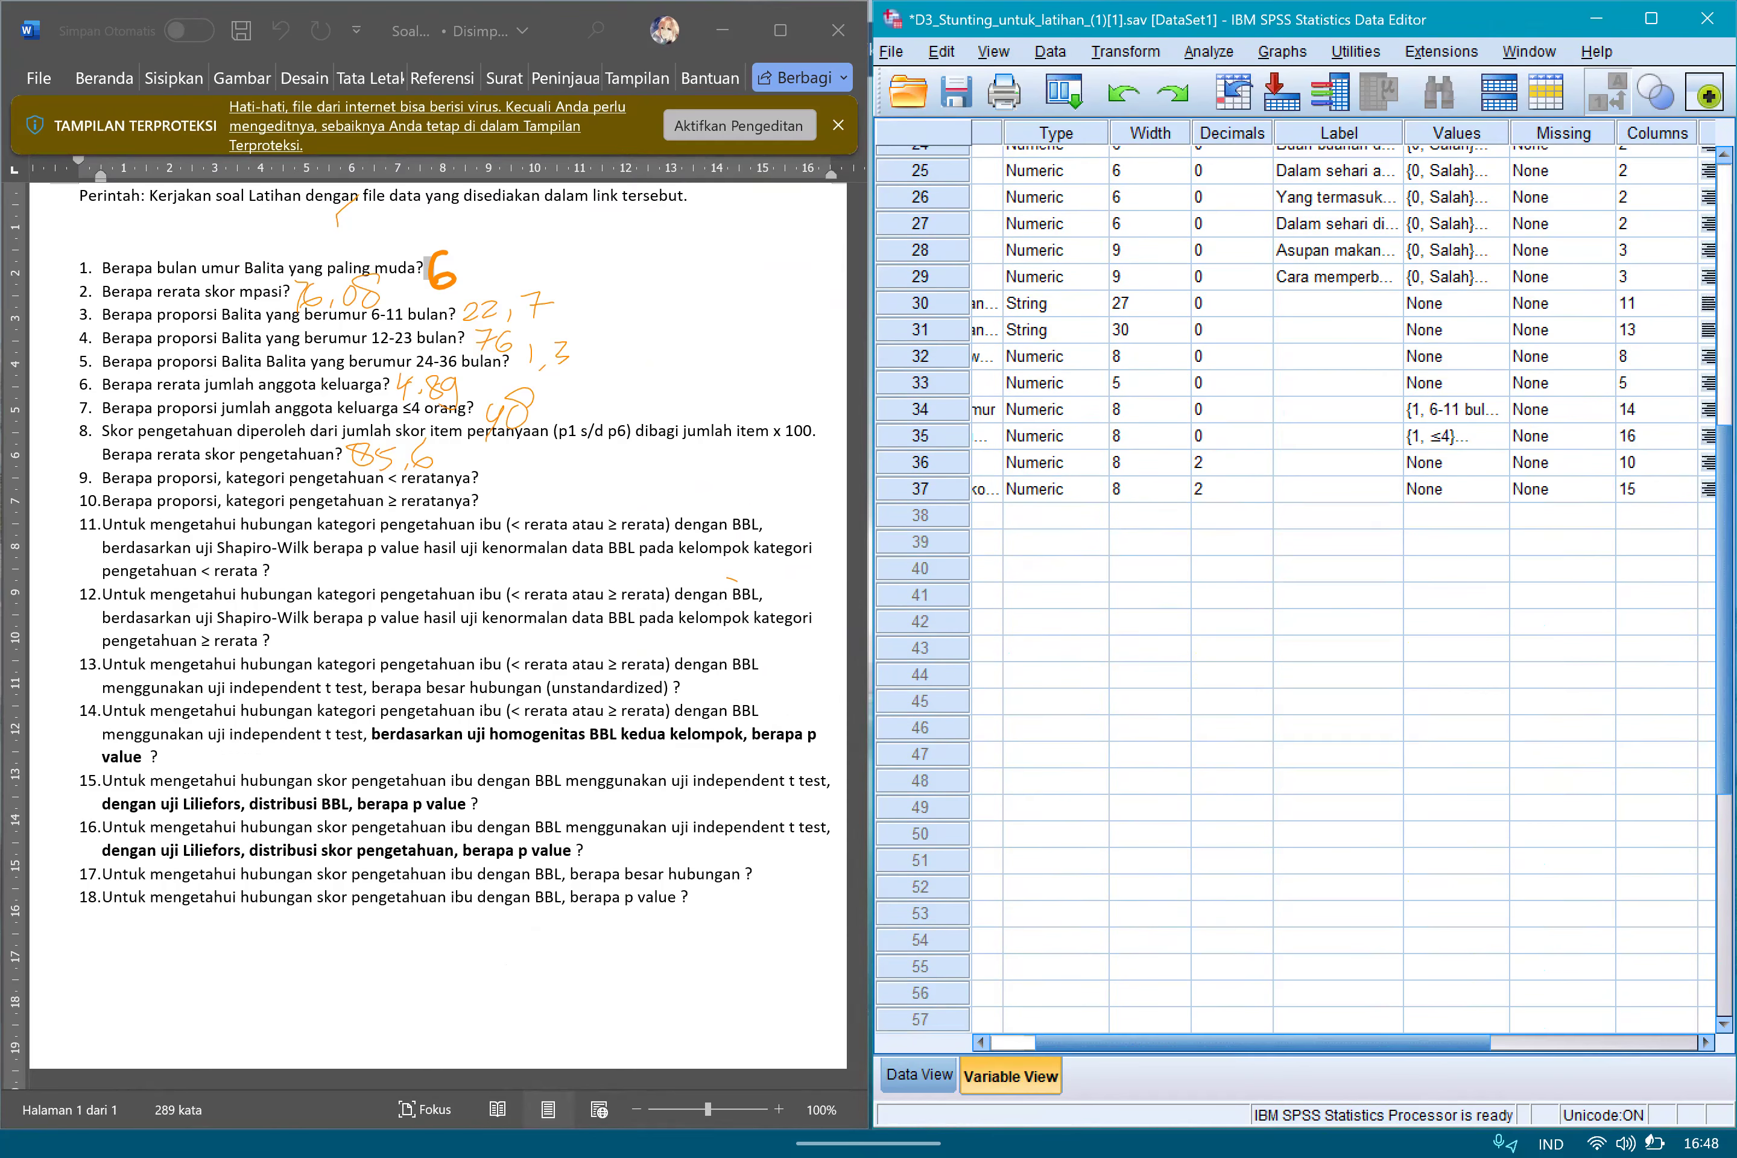
scroll(1297, 583, left, 2)
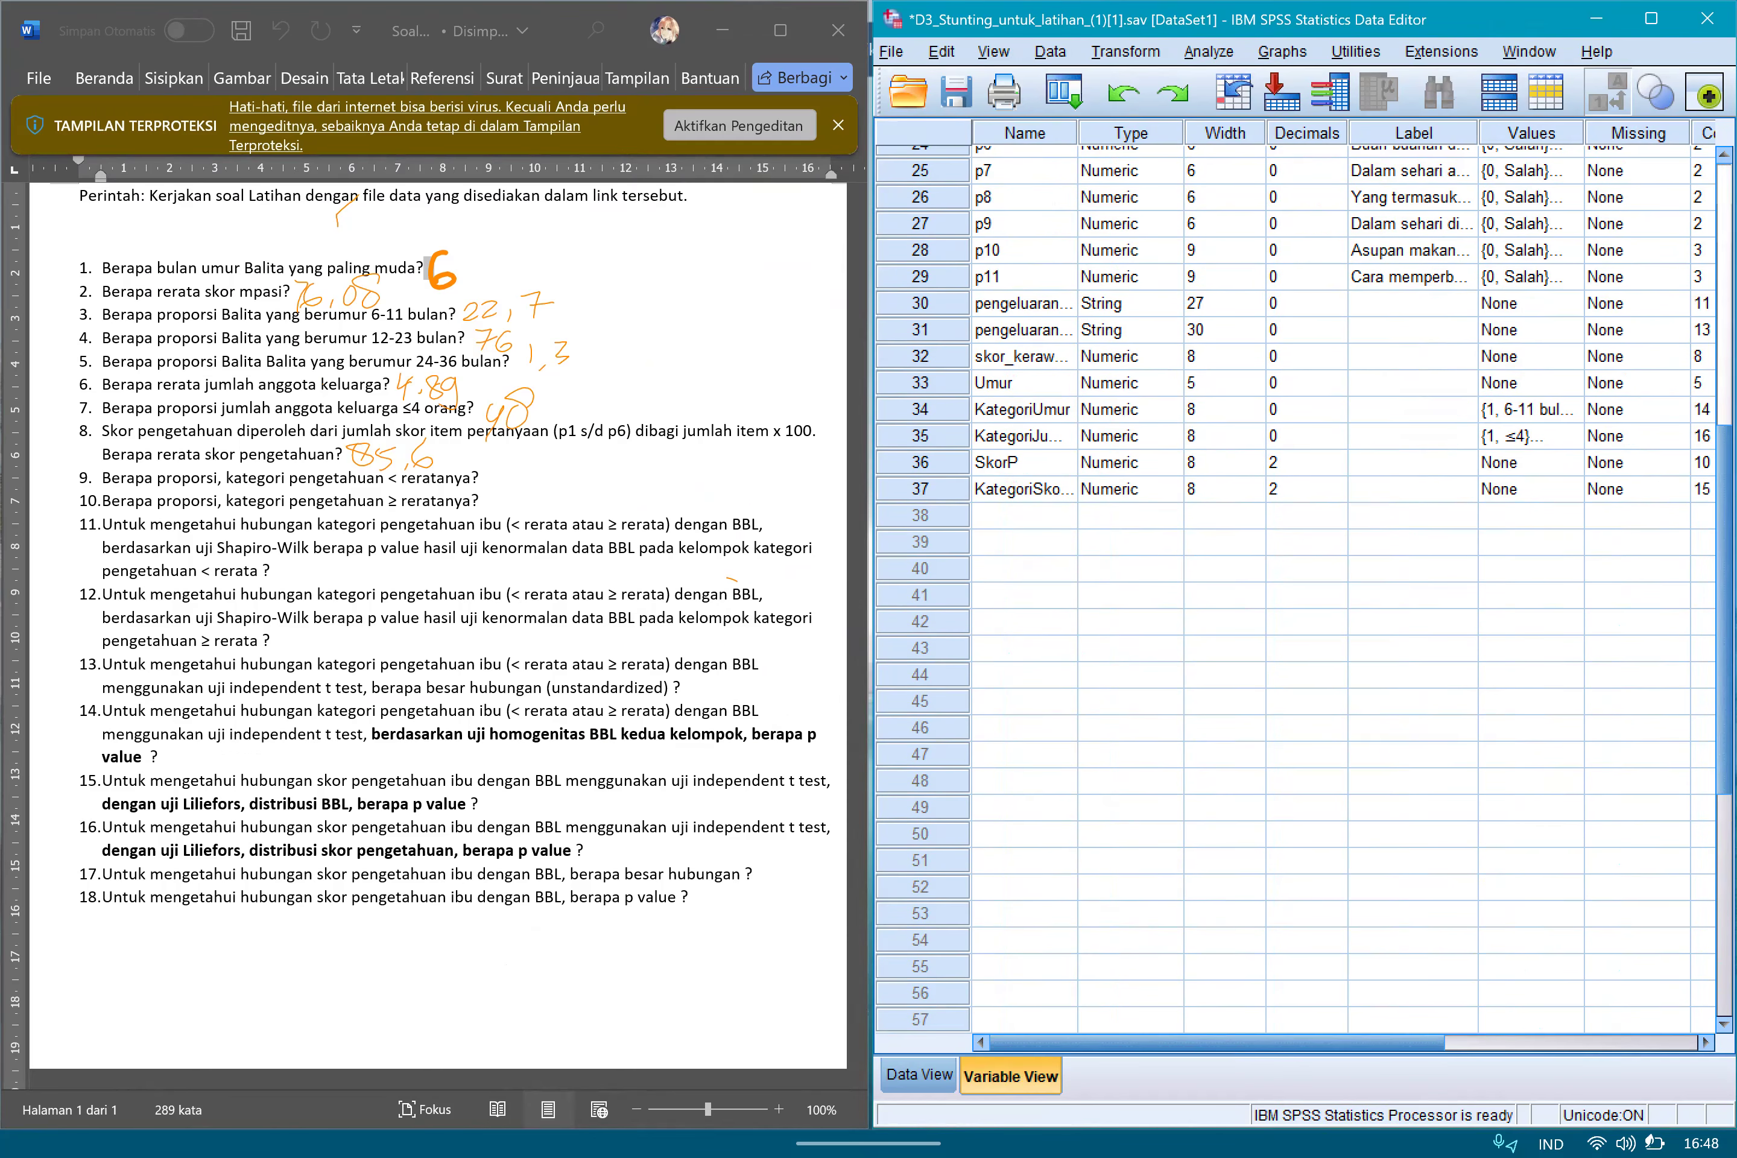
click(1300, 489)
click(920, 489)
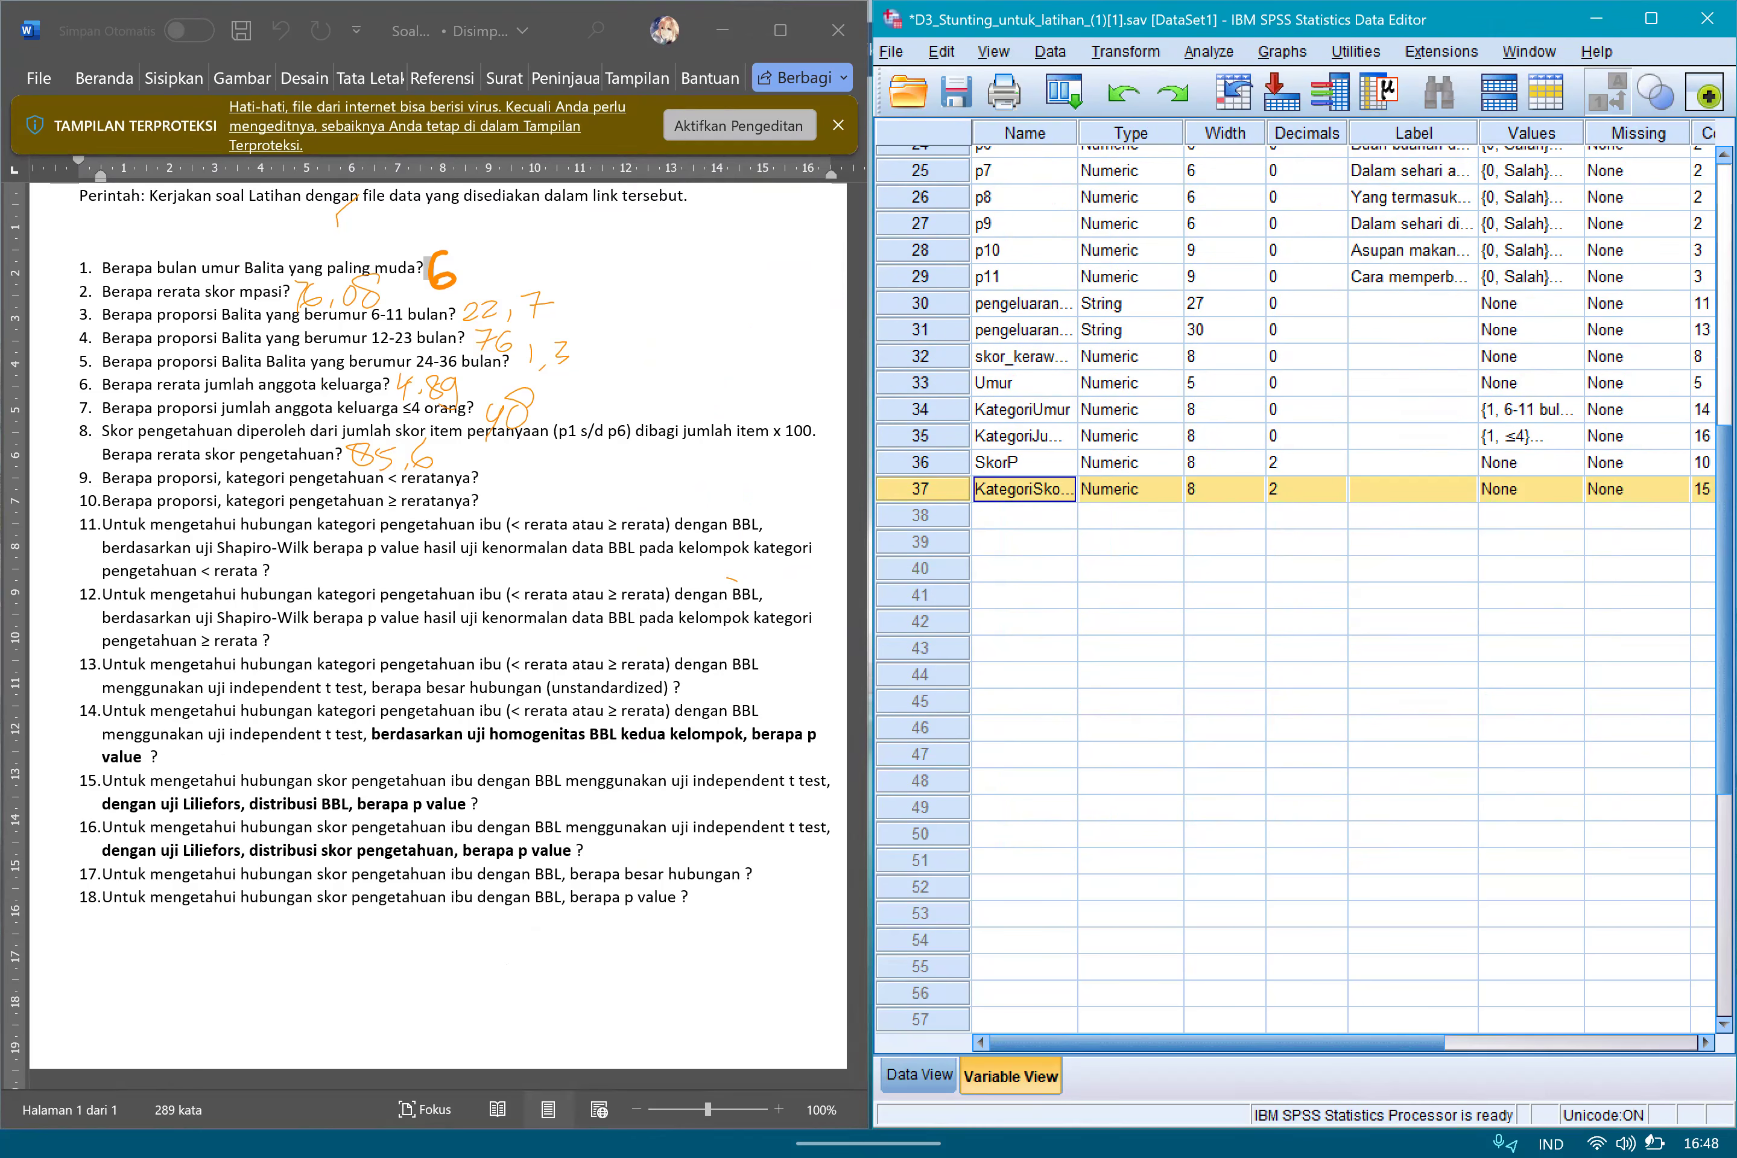
click(1532, 490)
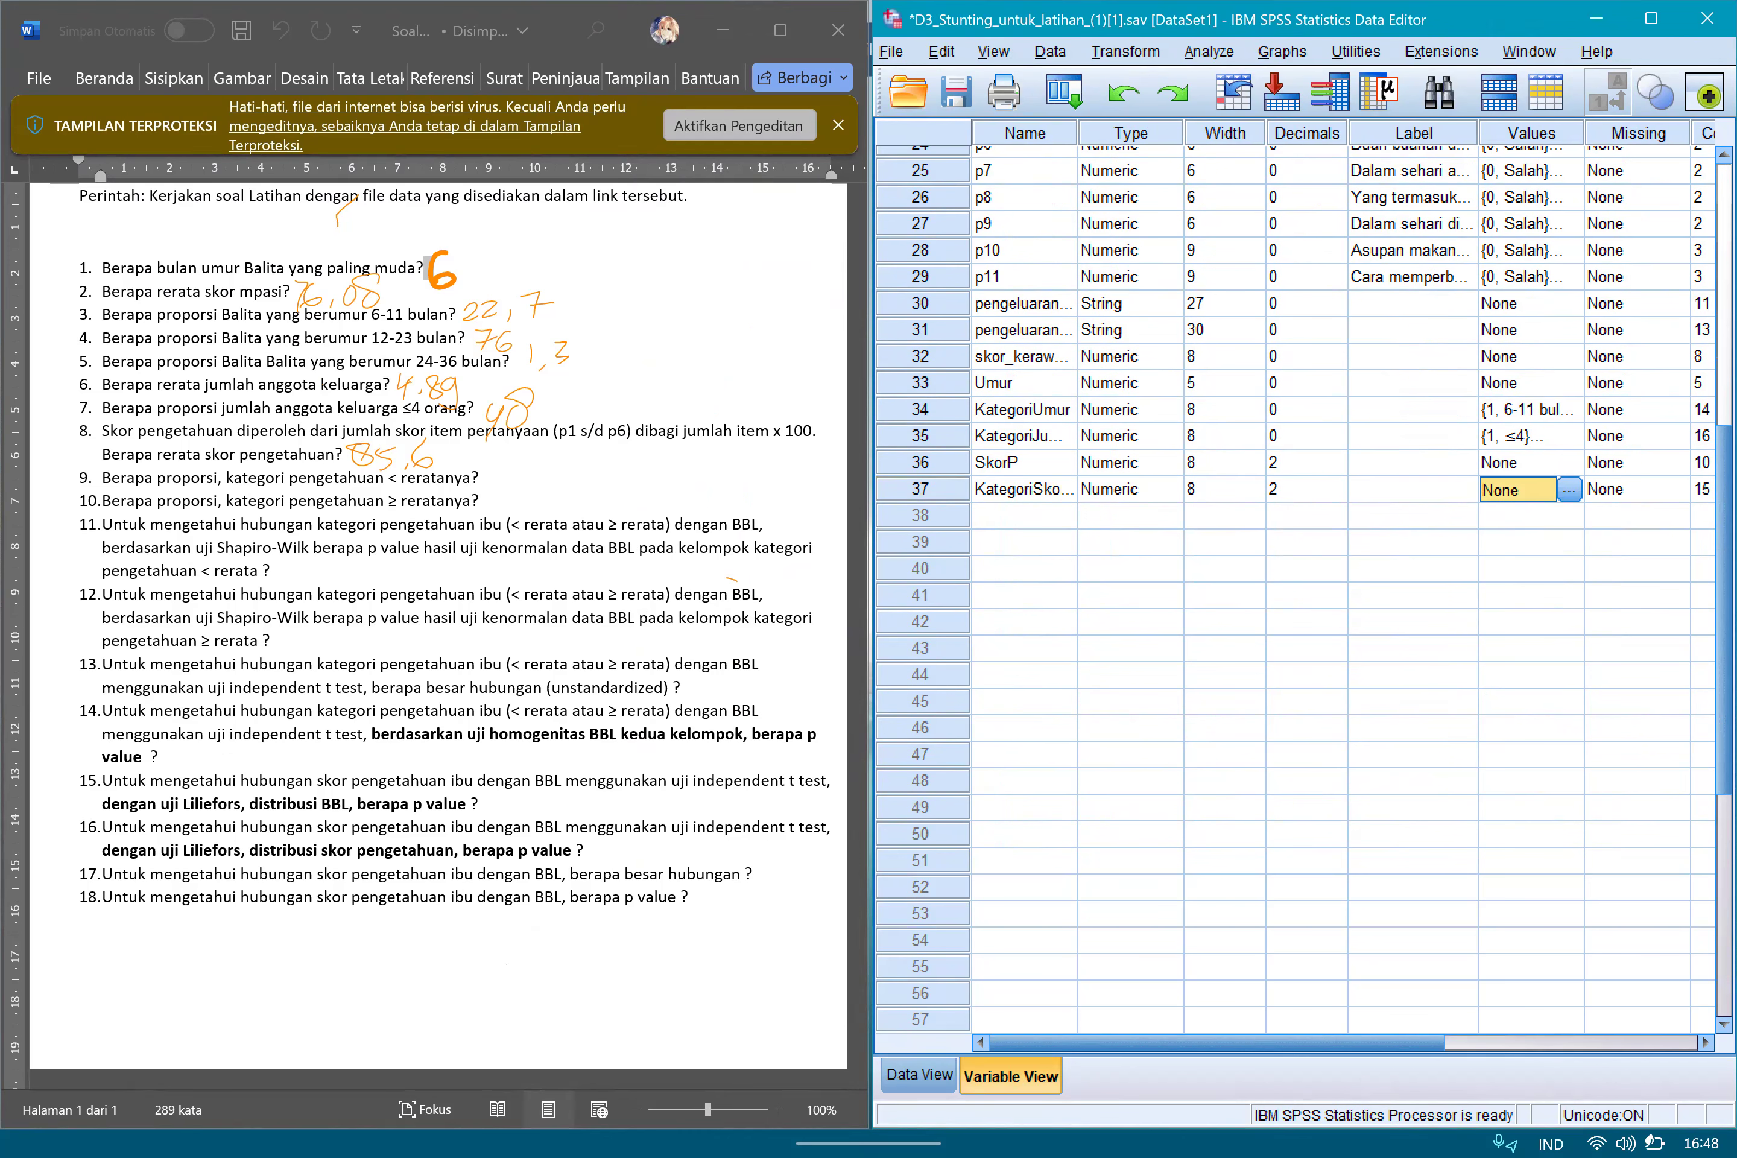
click(1569, 490)
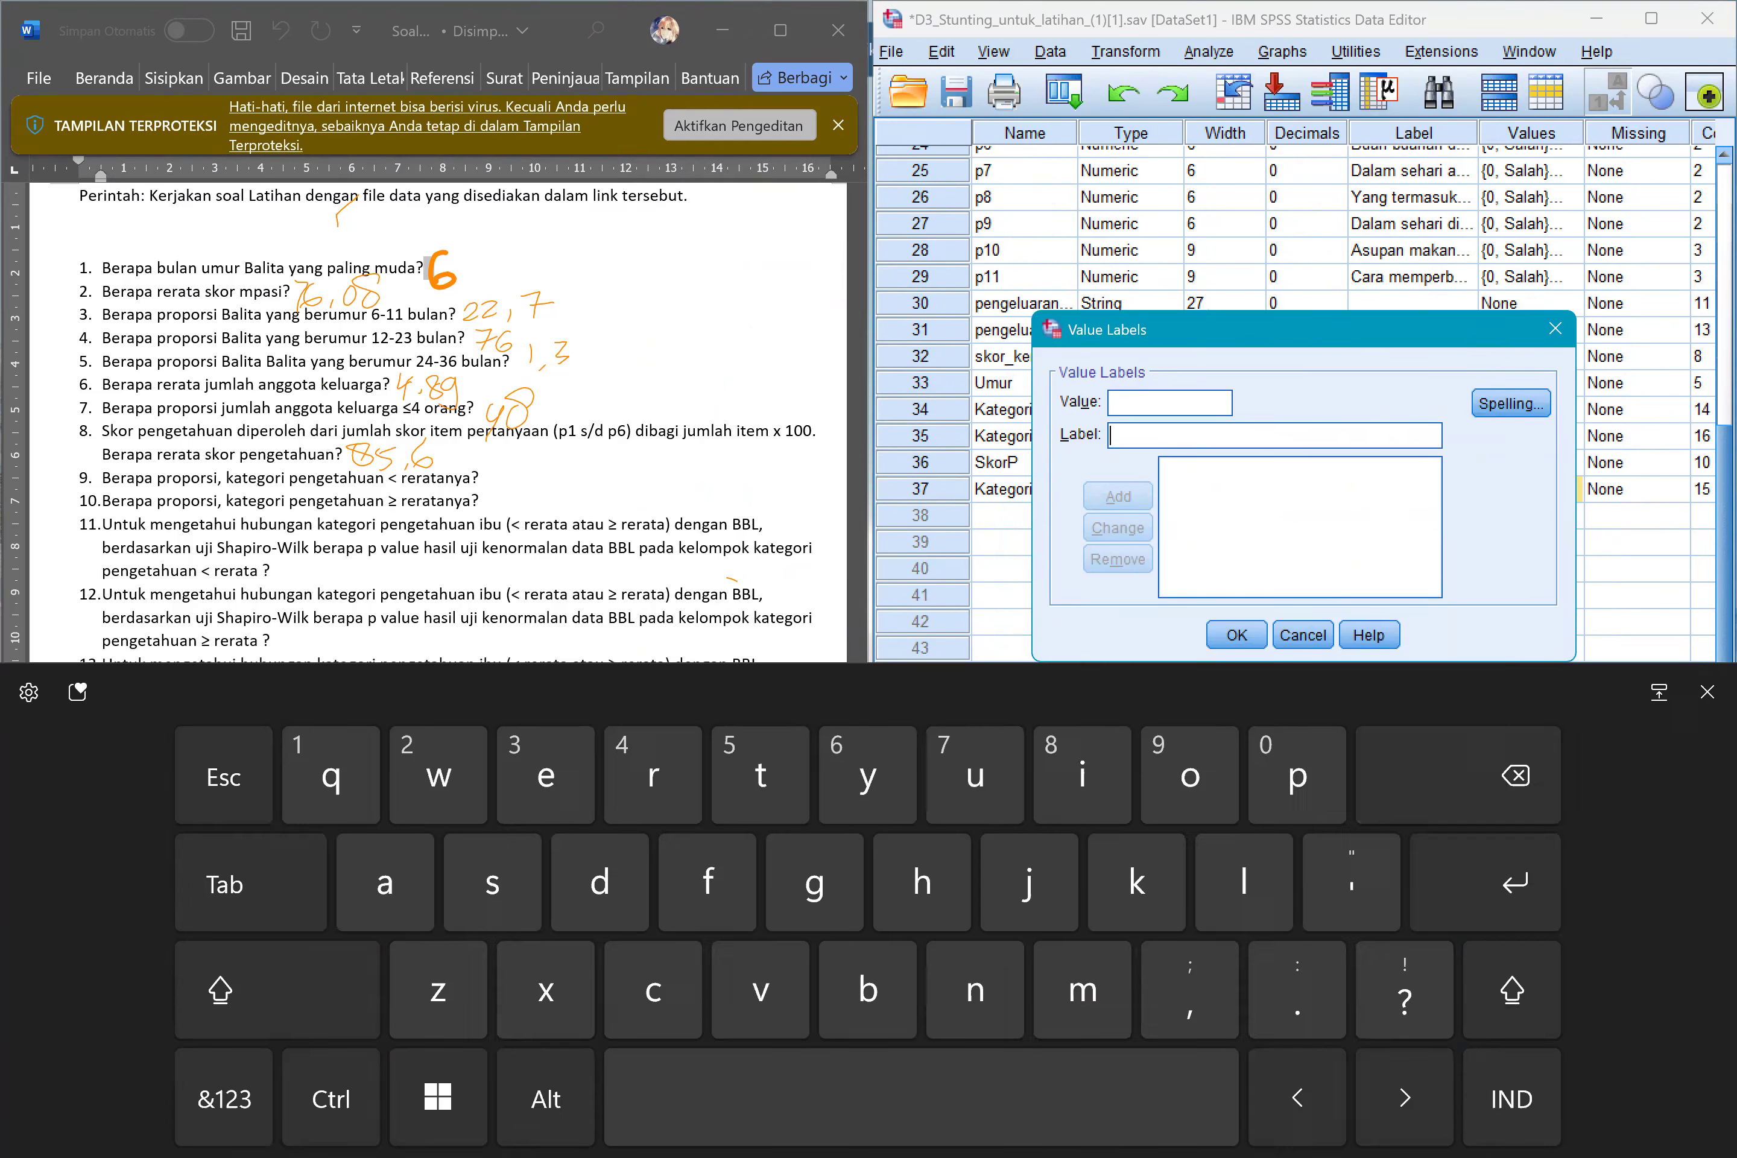
Add a value label for KategoriSkorP that assigns "<85.6" to value 1.
click(1170, 404)
click(224, 1099)
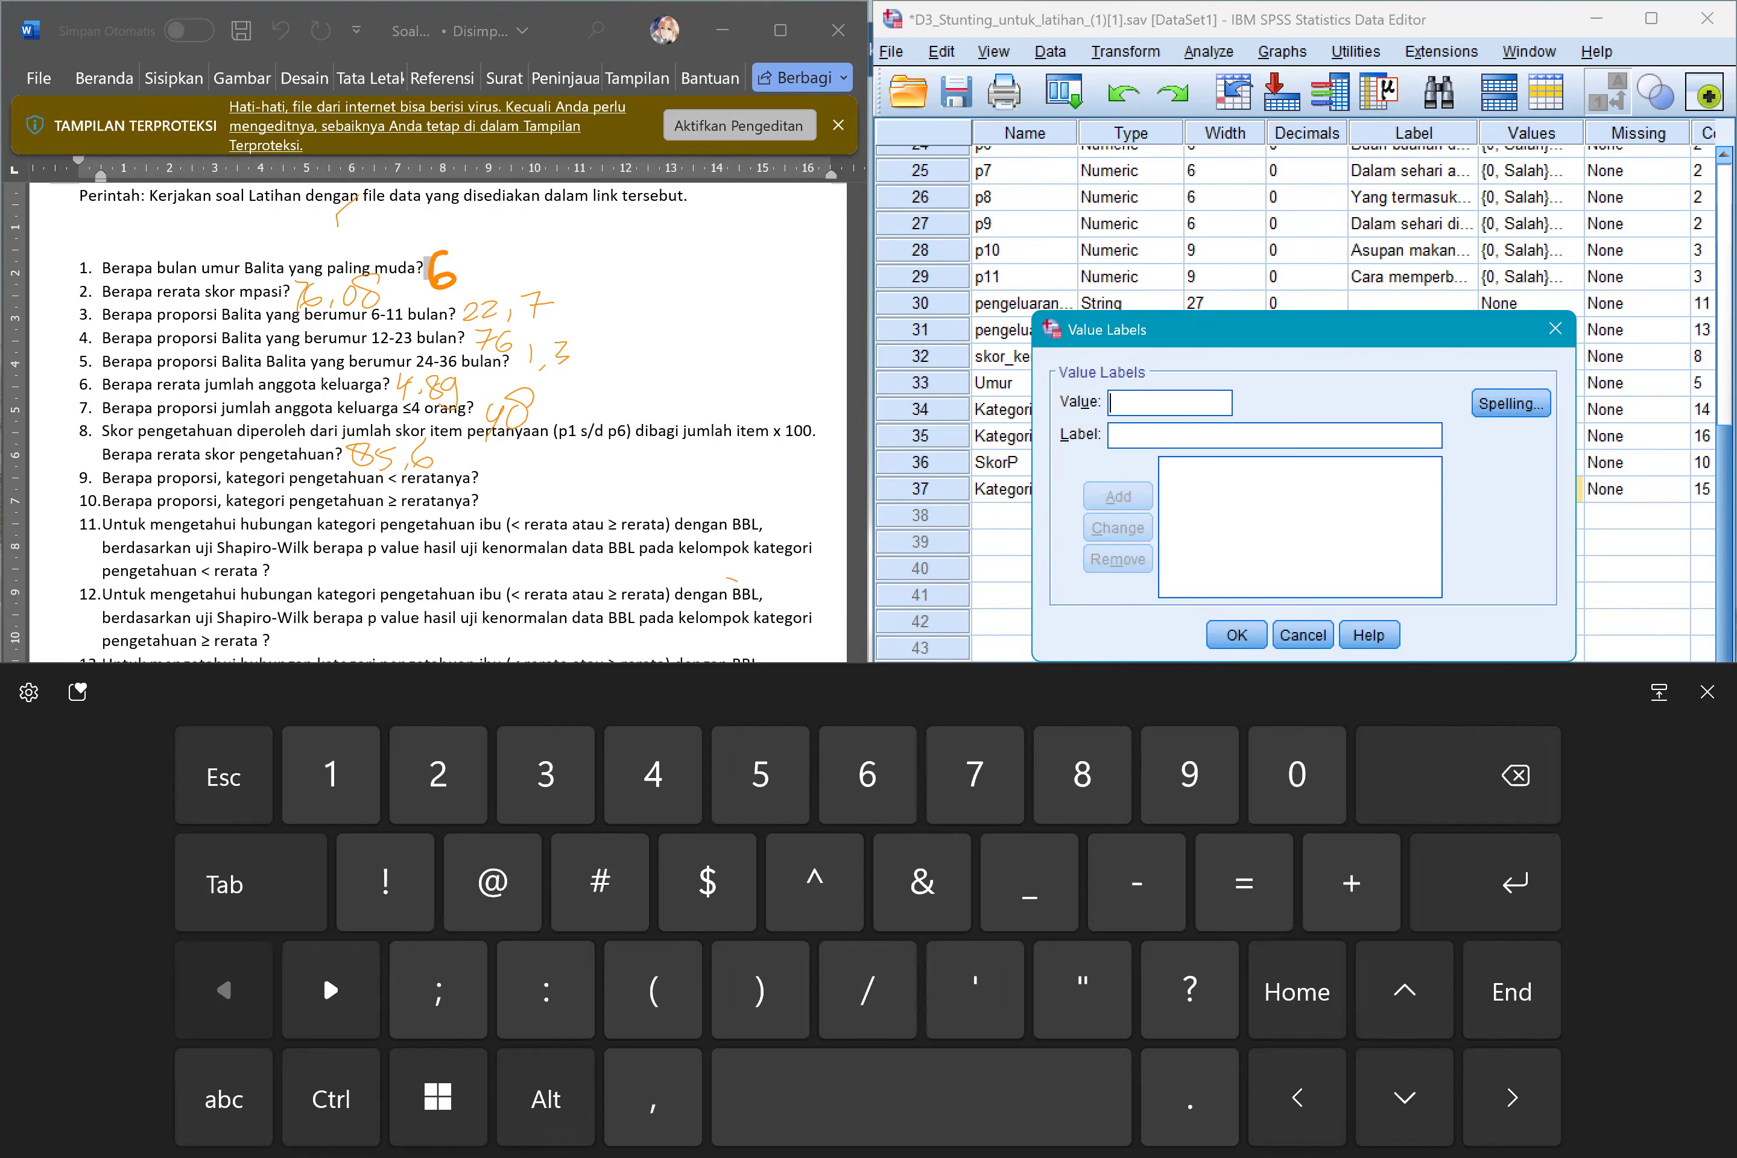
text(1)
key(Tab)
click(322, 971)
text(<)
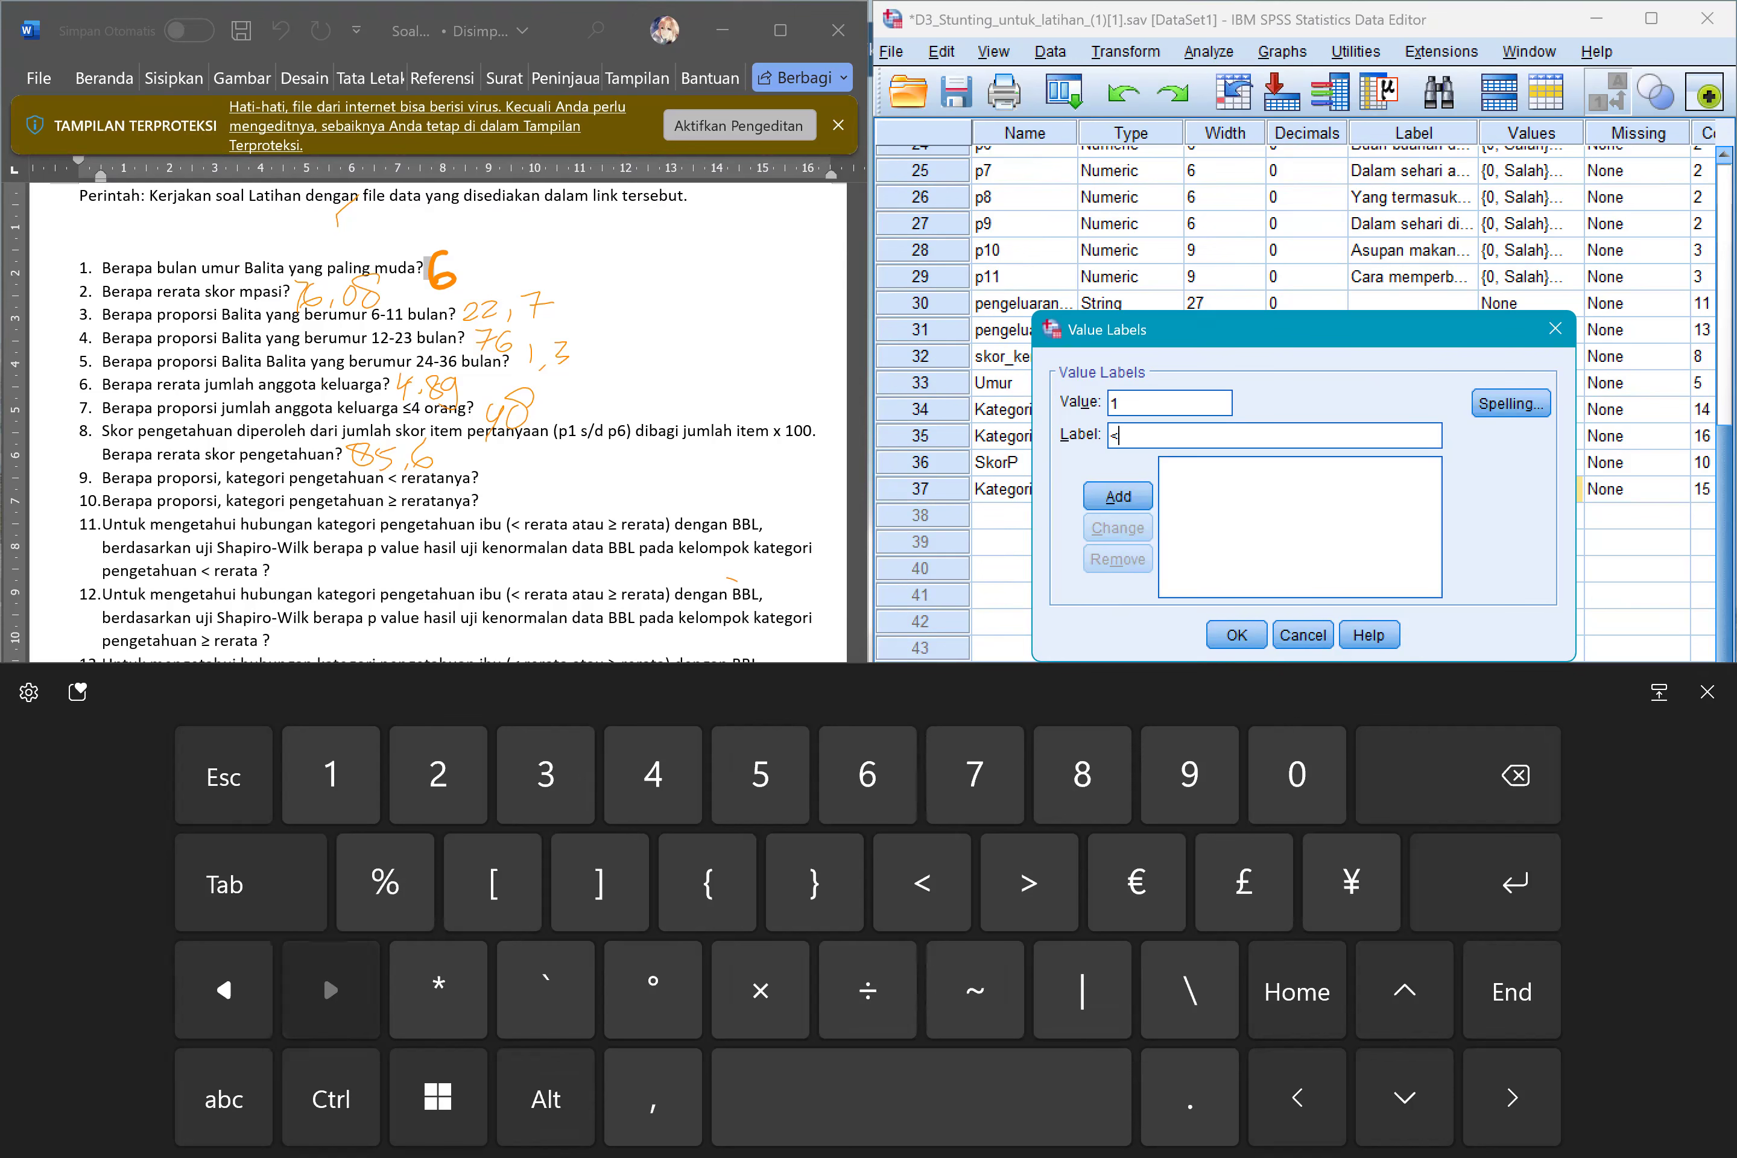
text(85.7)
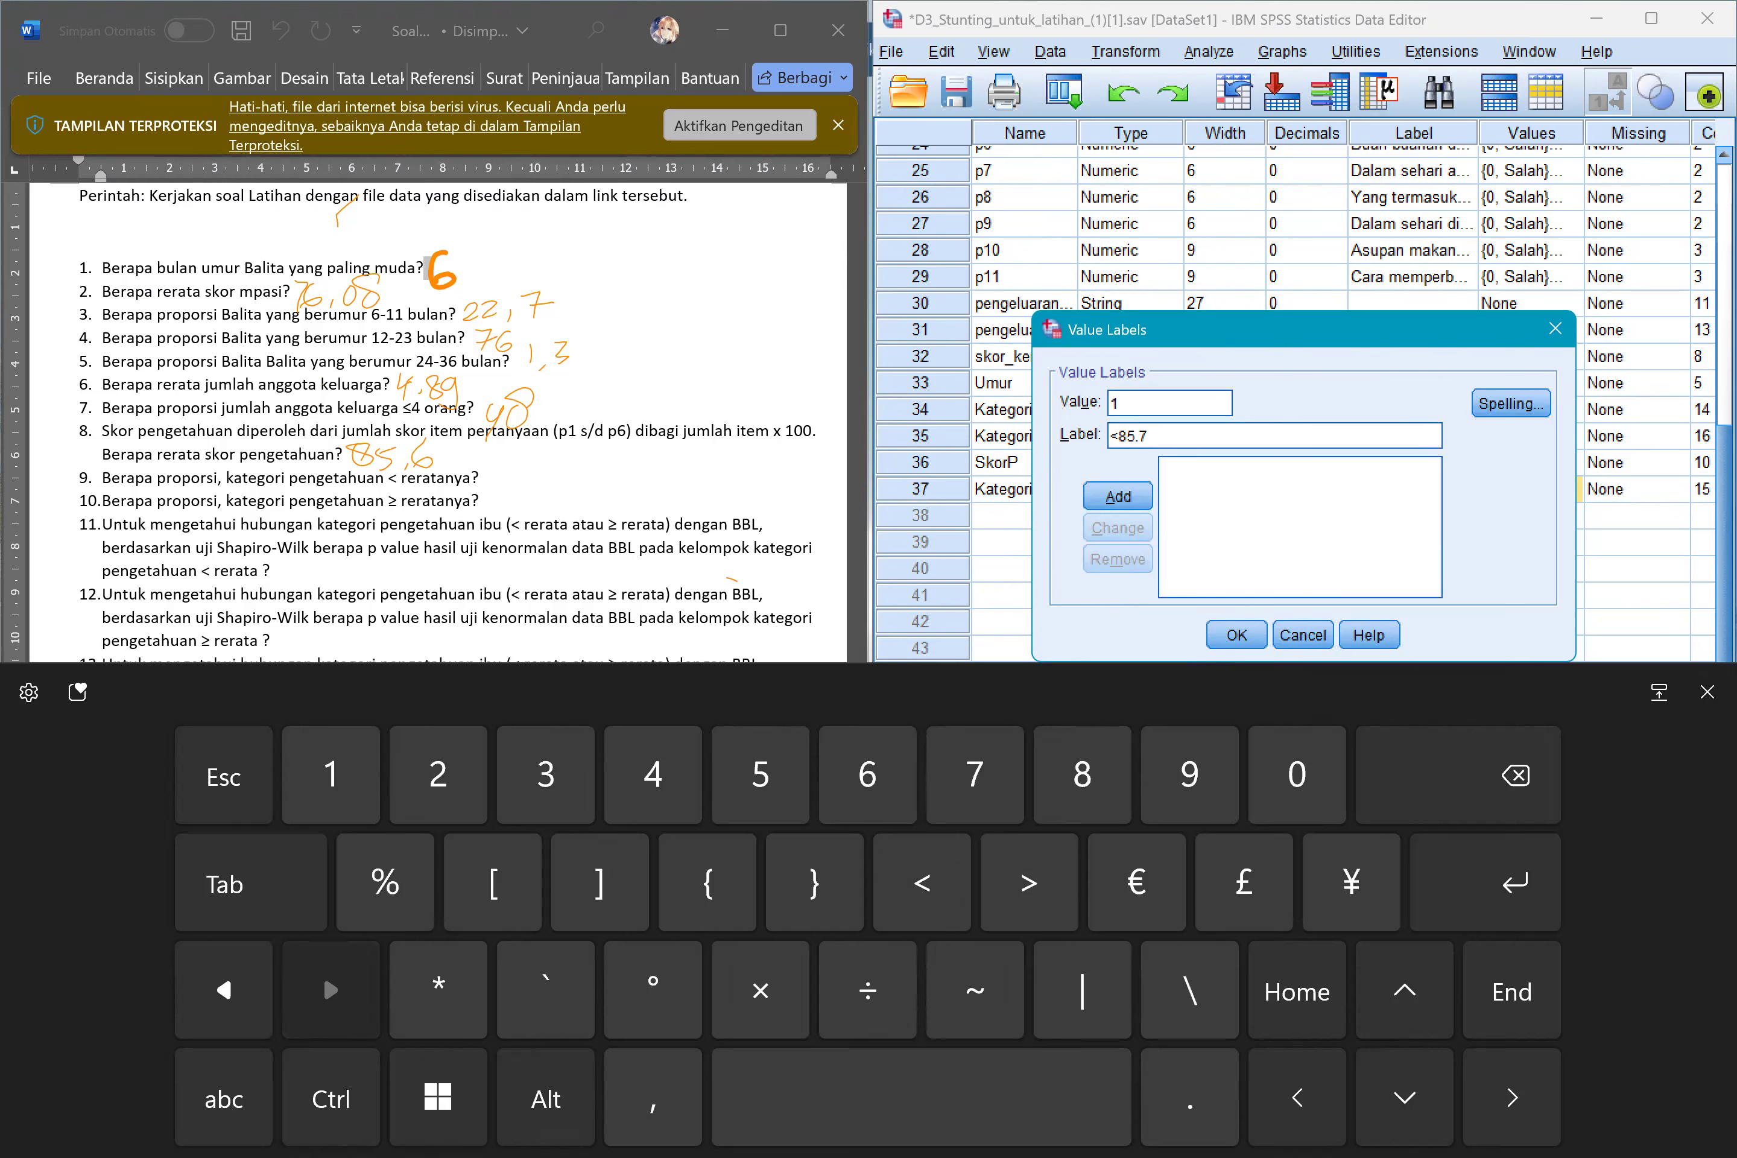
key(BackSpace)
text(6)
key(Return)
Add a second label that assigns "≥85.6" to value 2 and apply the value labels.
text(2)
key(Tab)
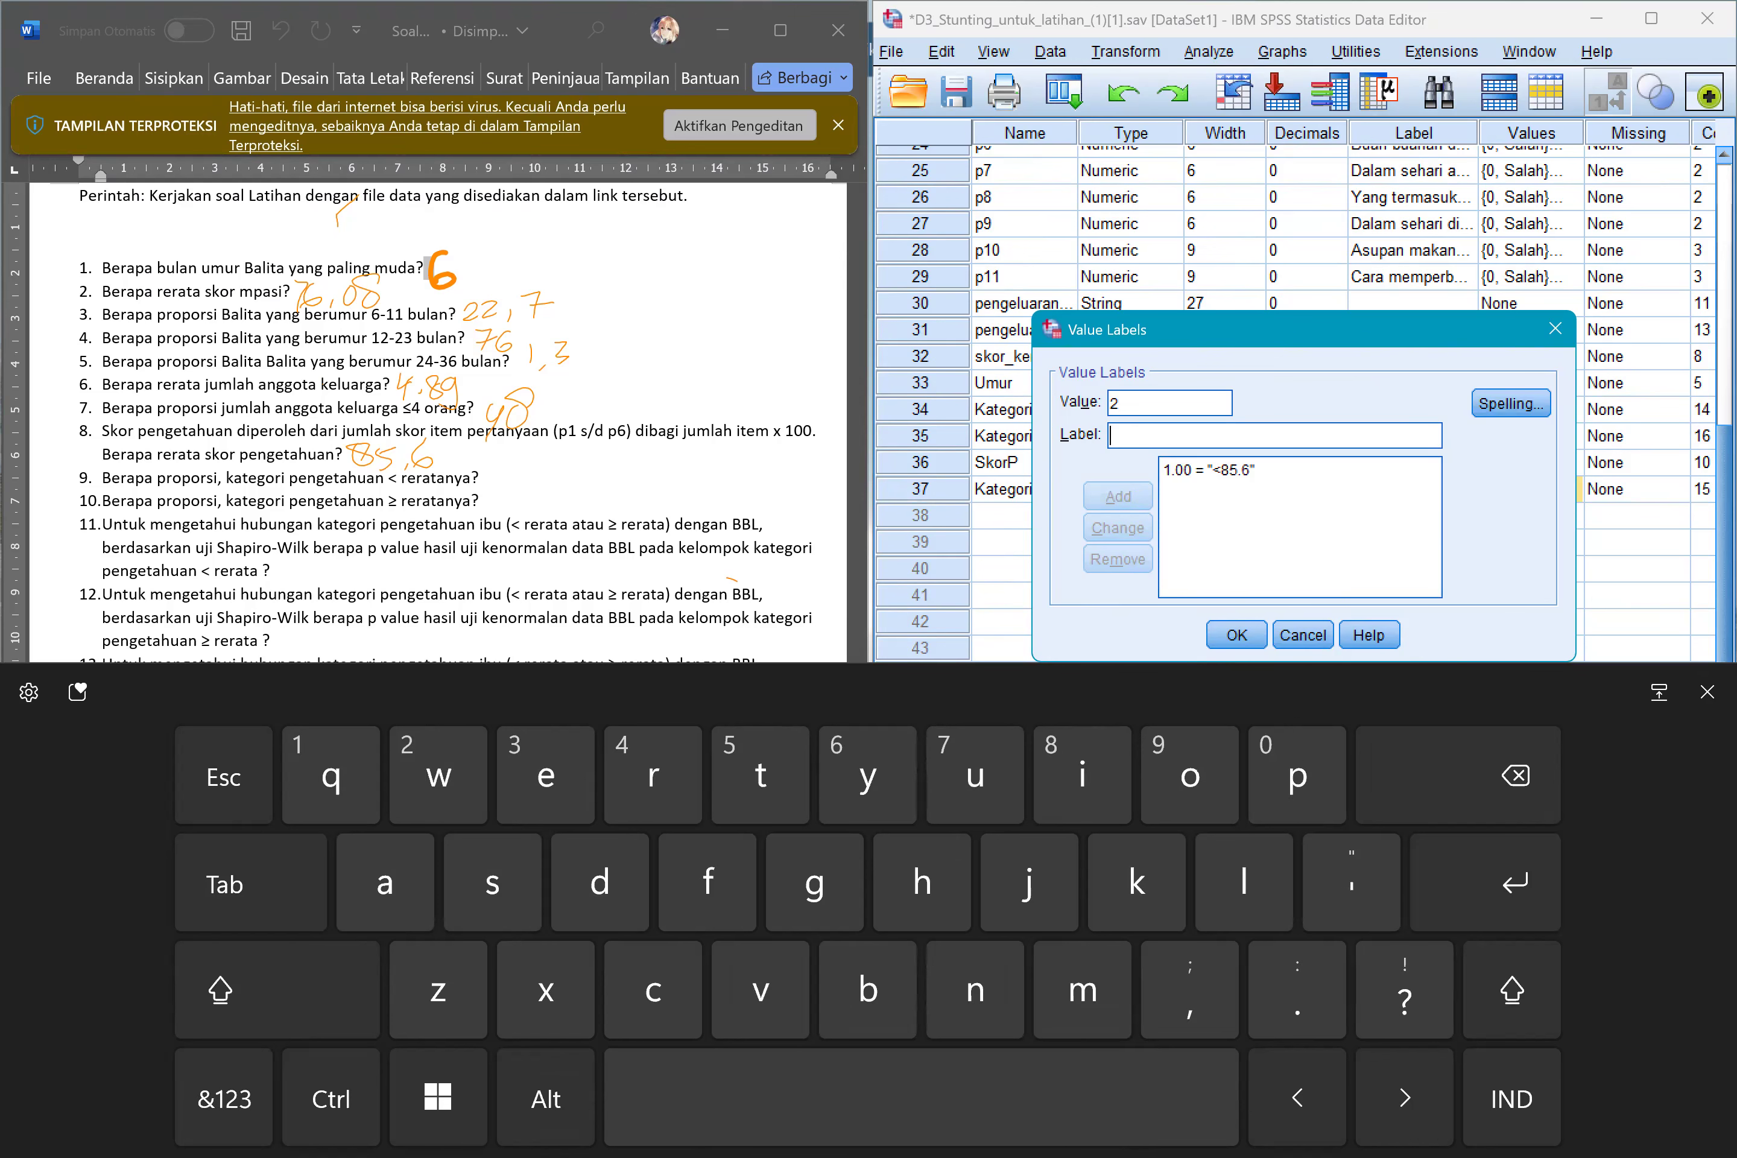
click(330, 990)
drag(1030, 882, 1458, 775)
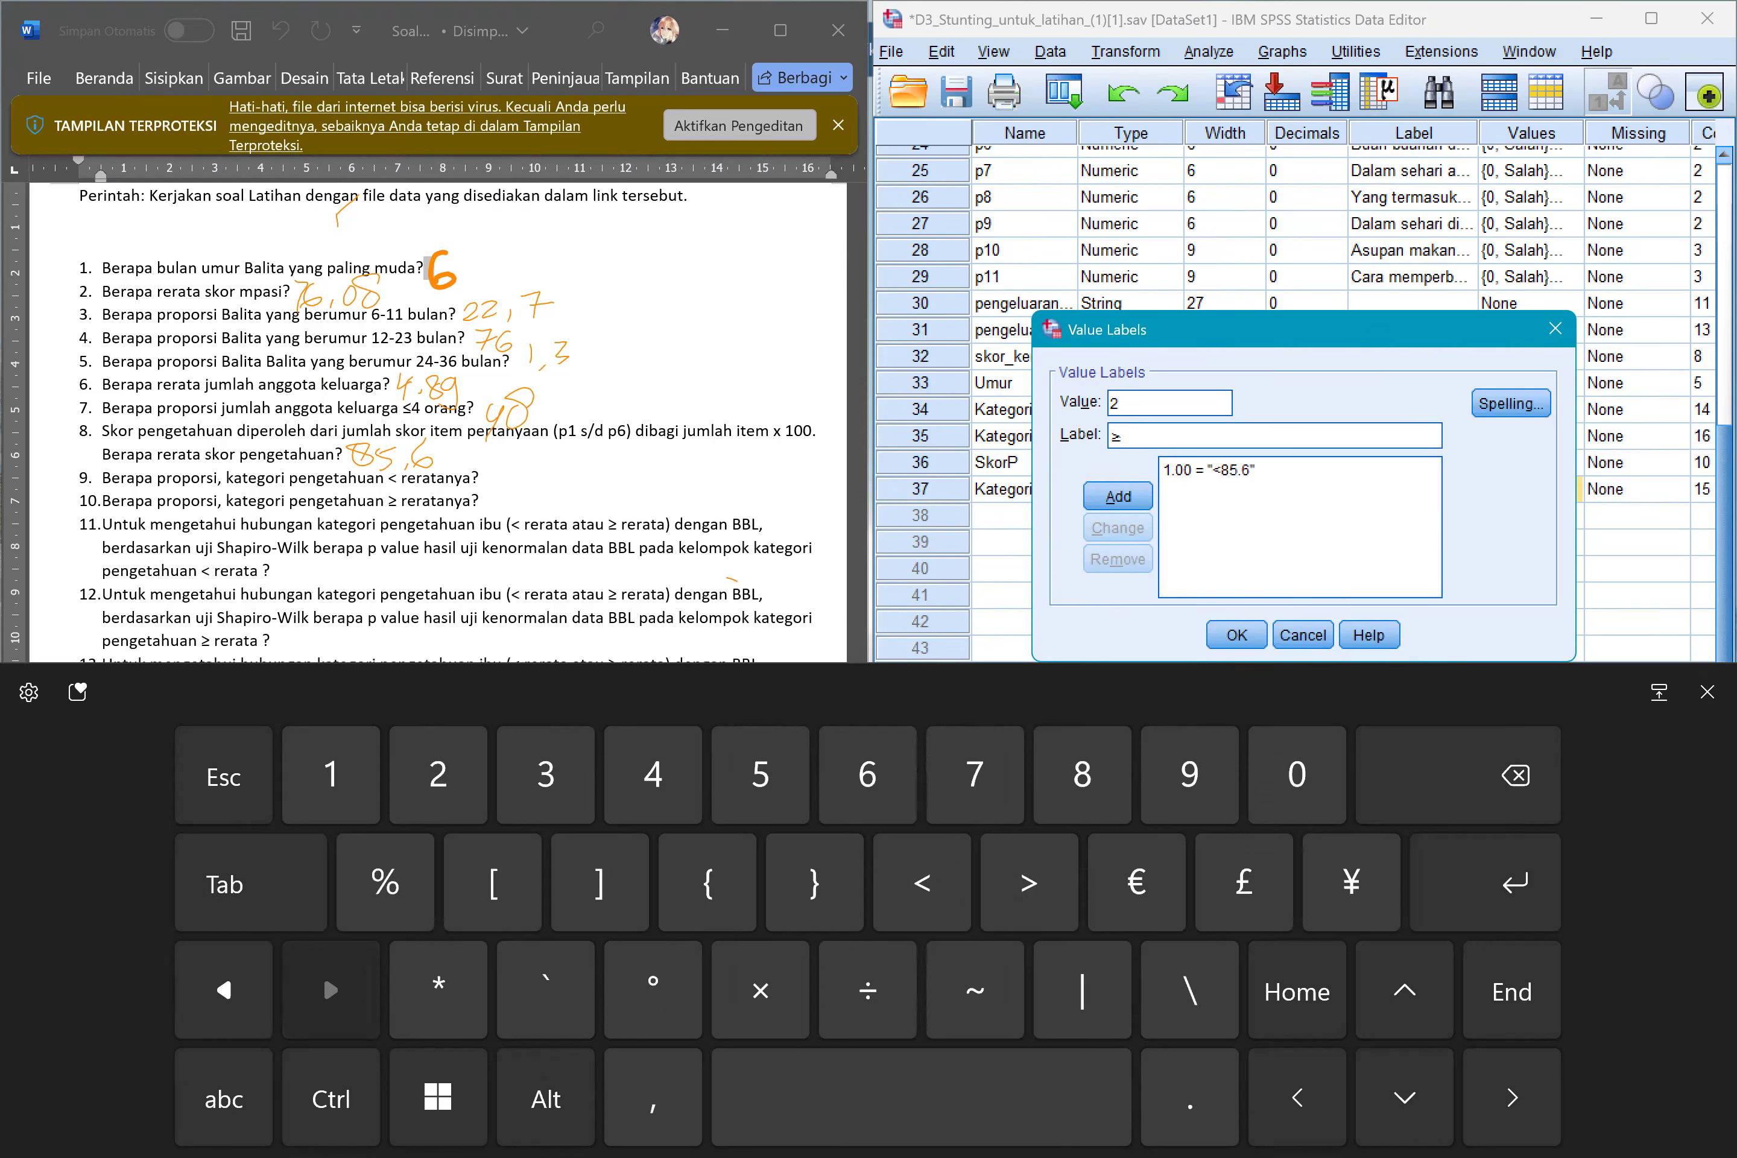
click(224, 1098)
click(224, 1099)
text(85.6)
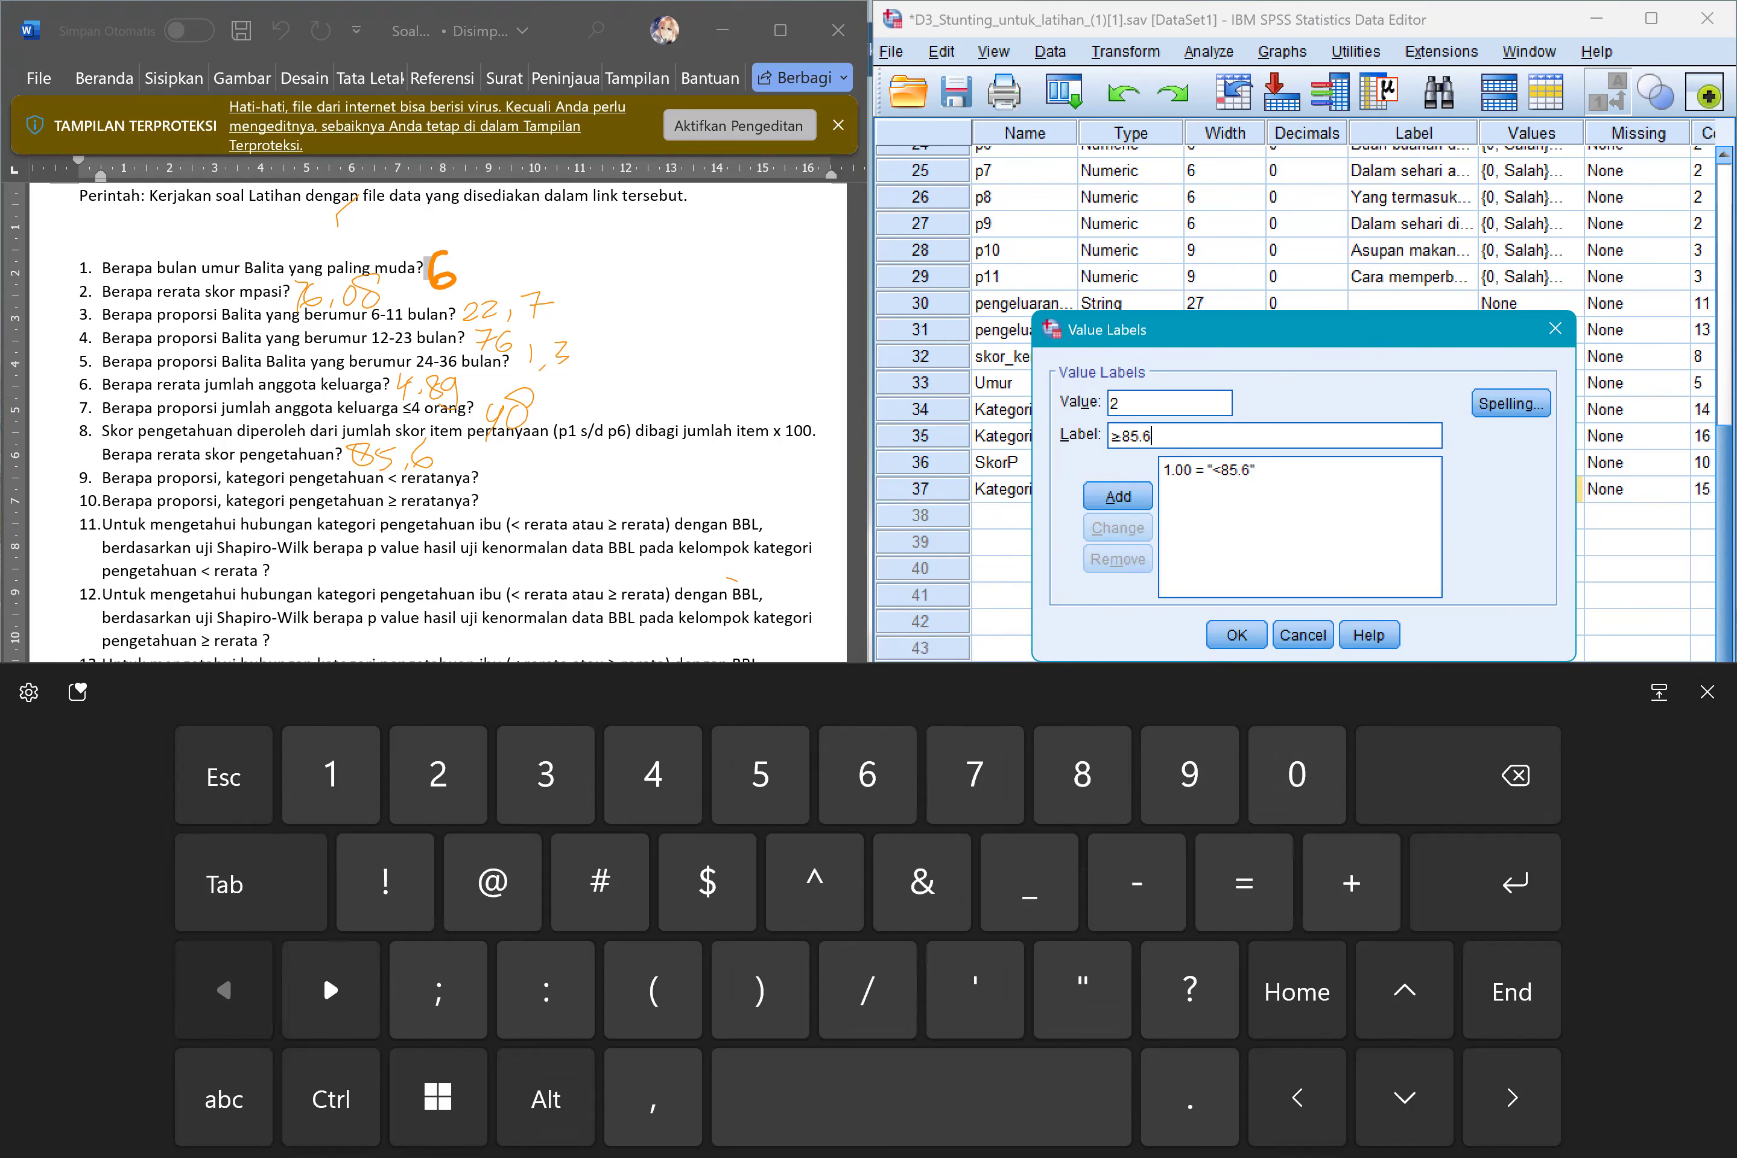
key(Return)
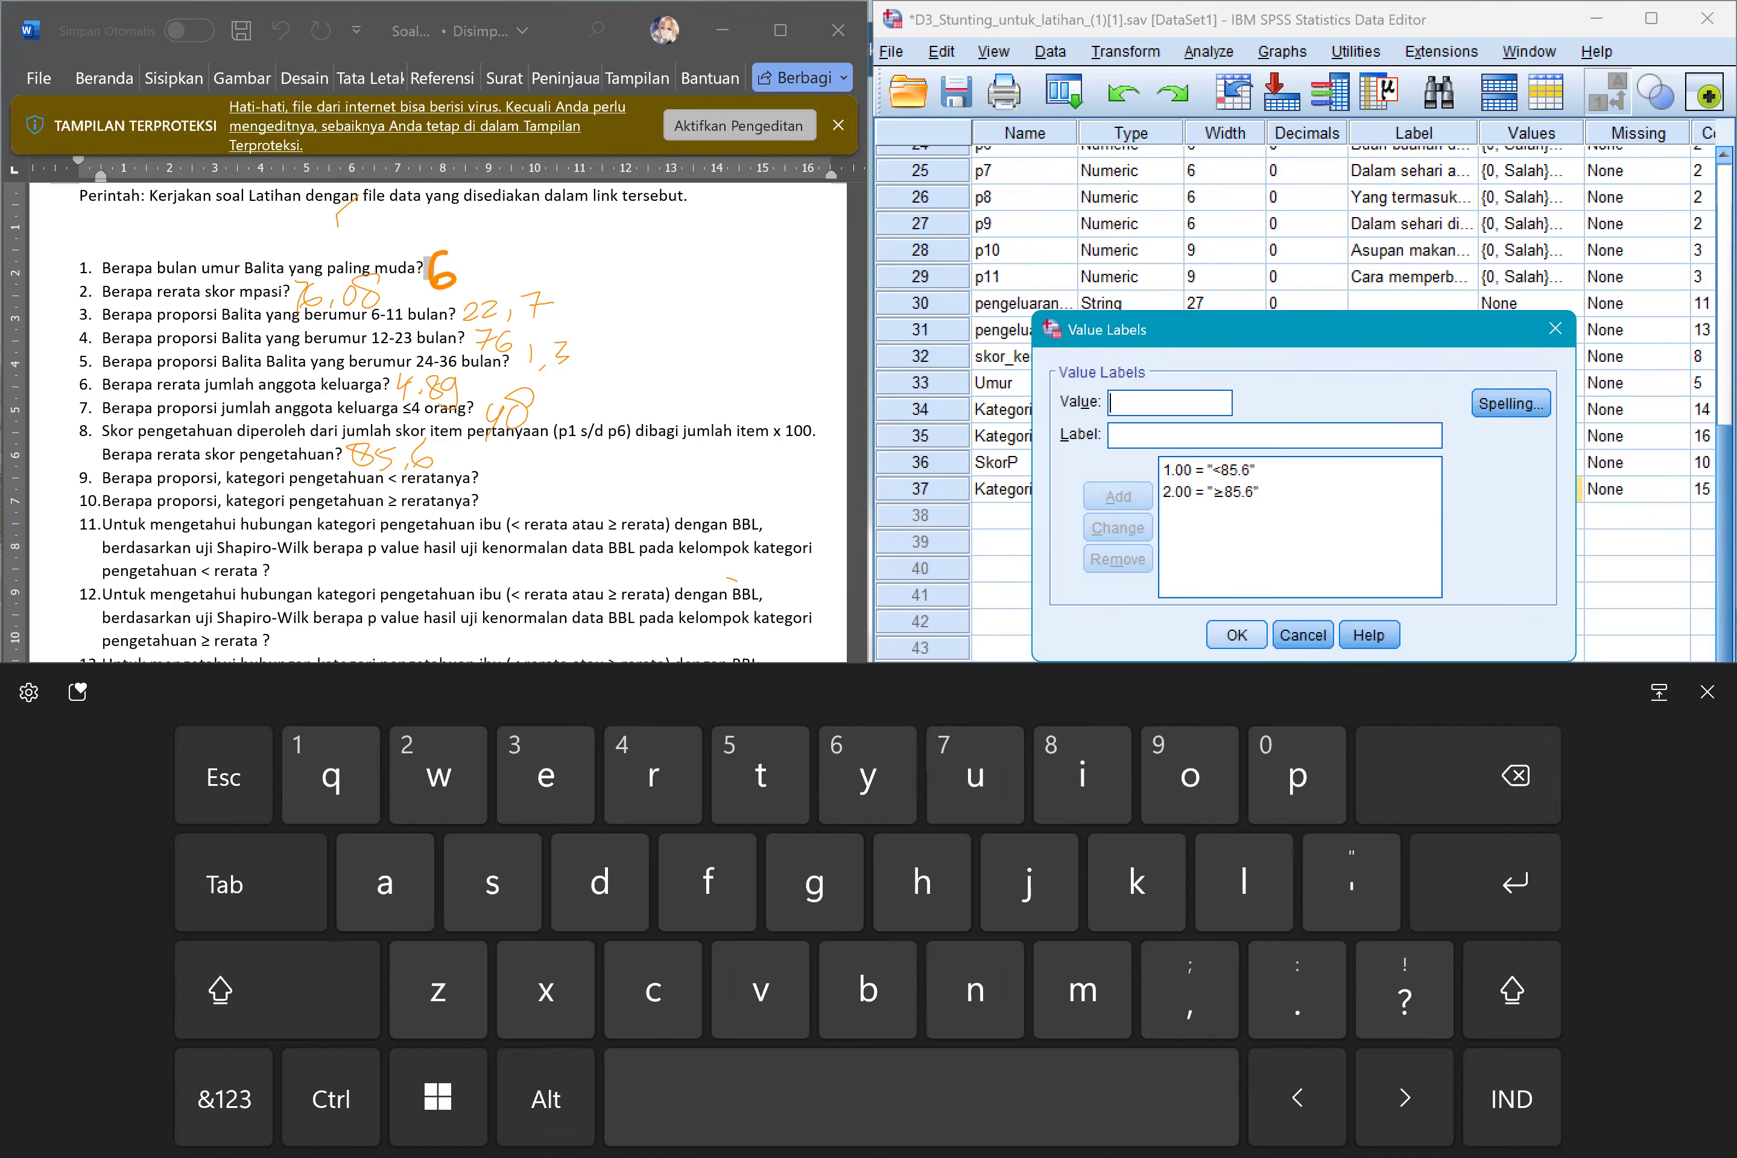
click(1237, 635)
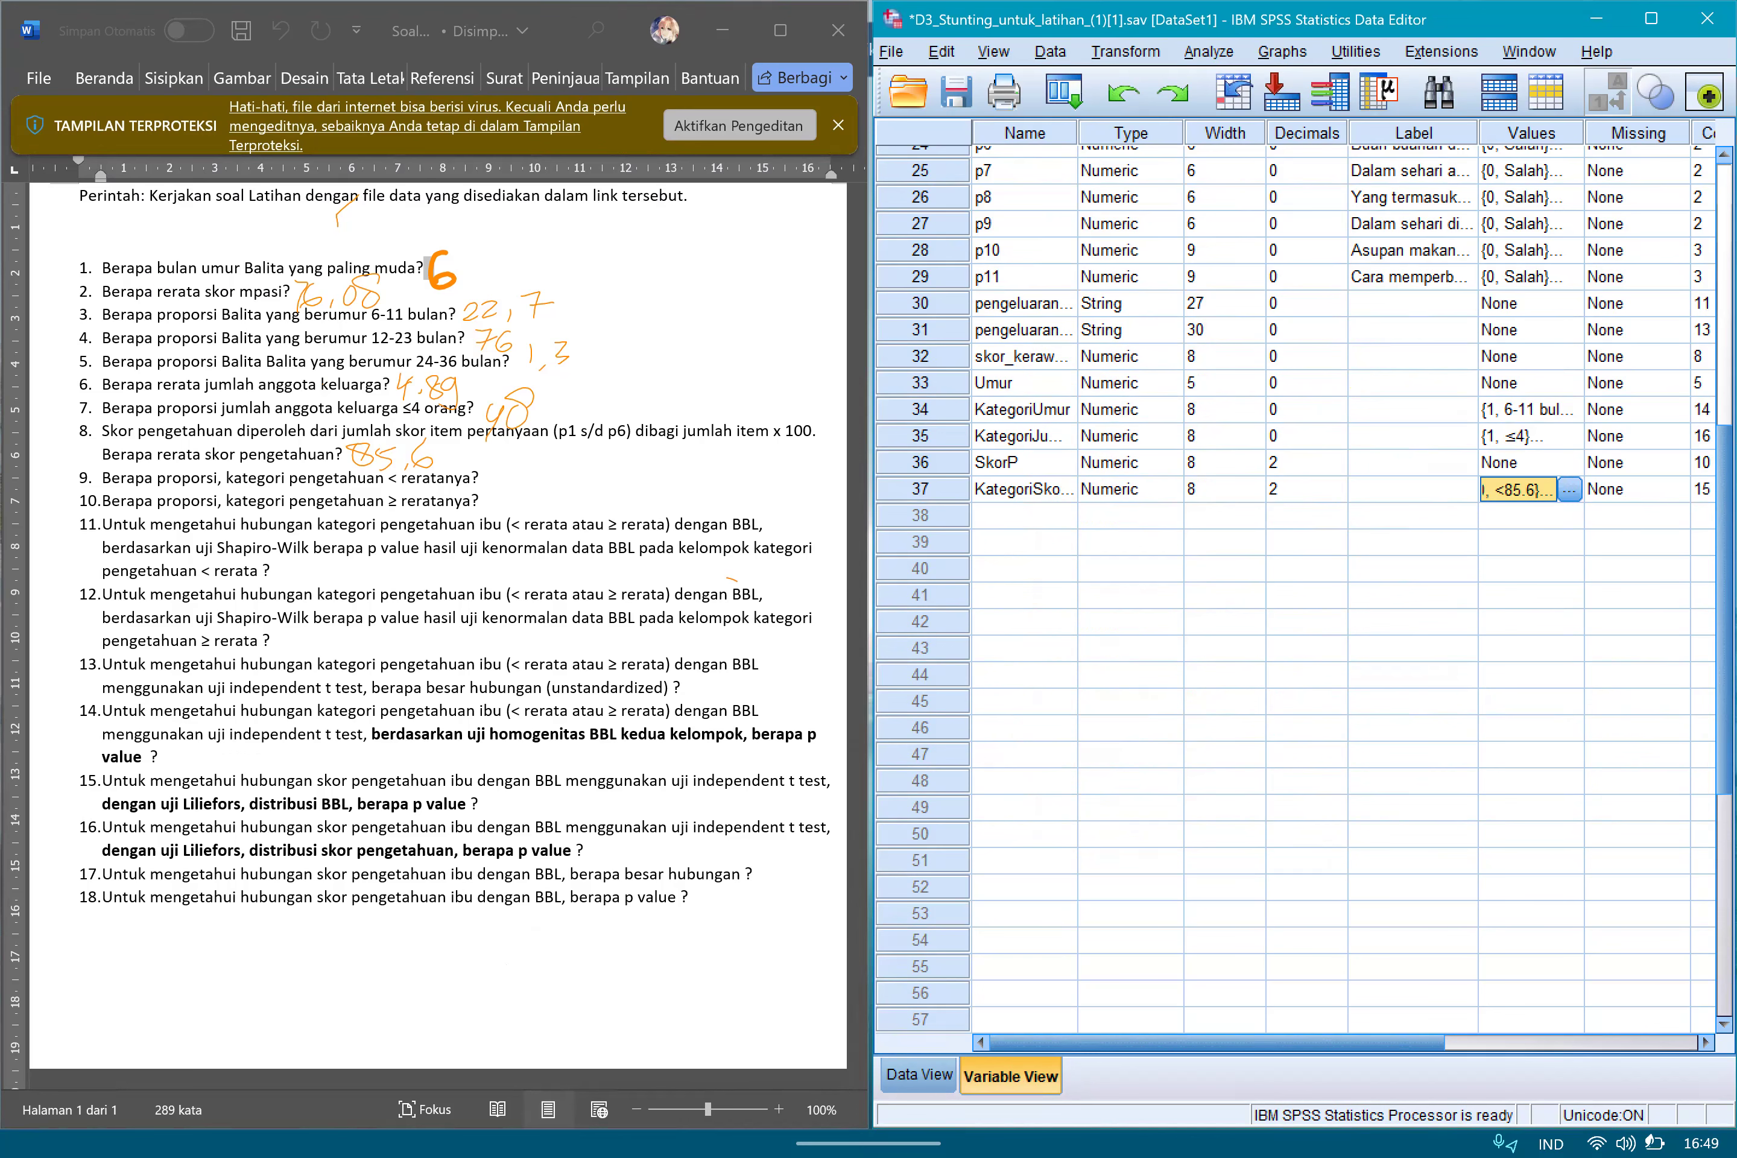
Return to the data rows and examine the KategoriSkorP labels against the SkorP scores.
click(919, 1076)
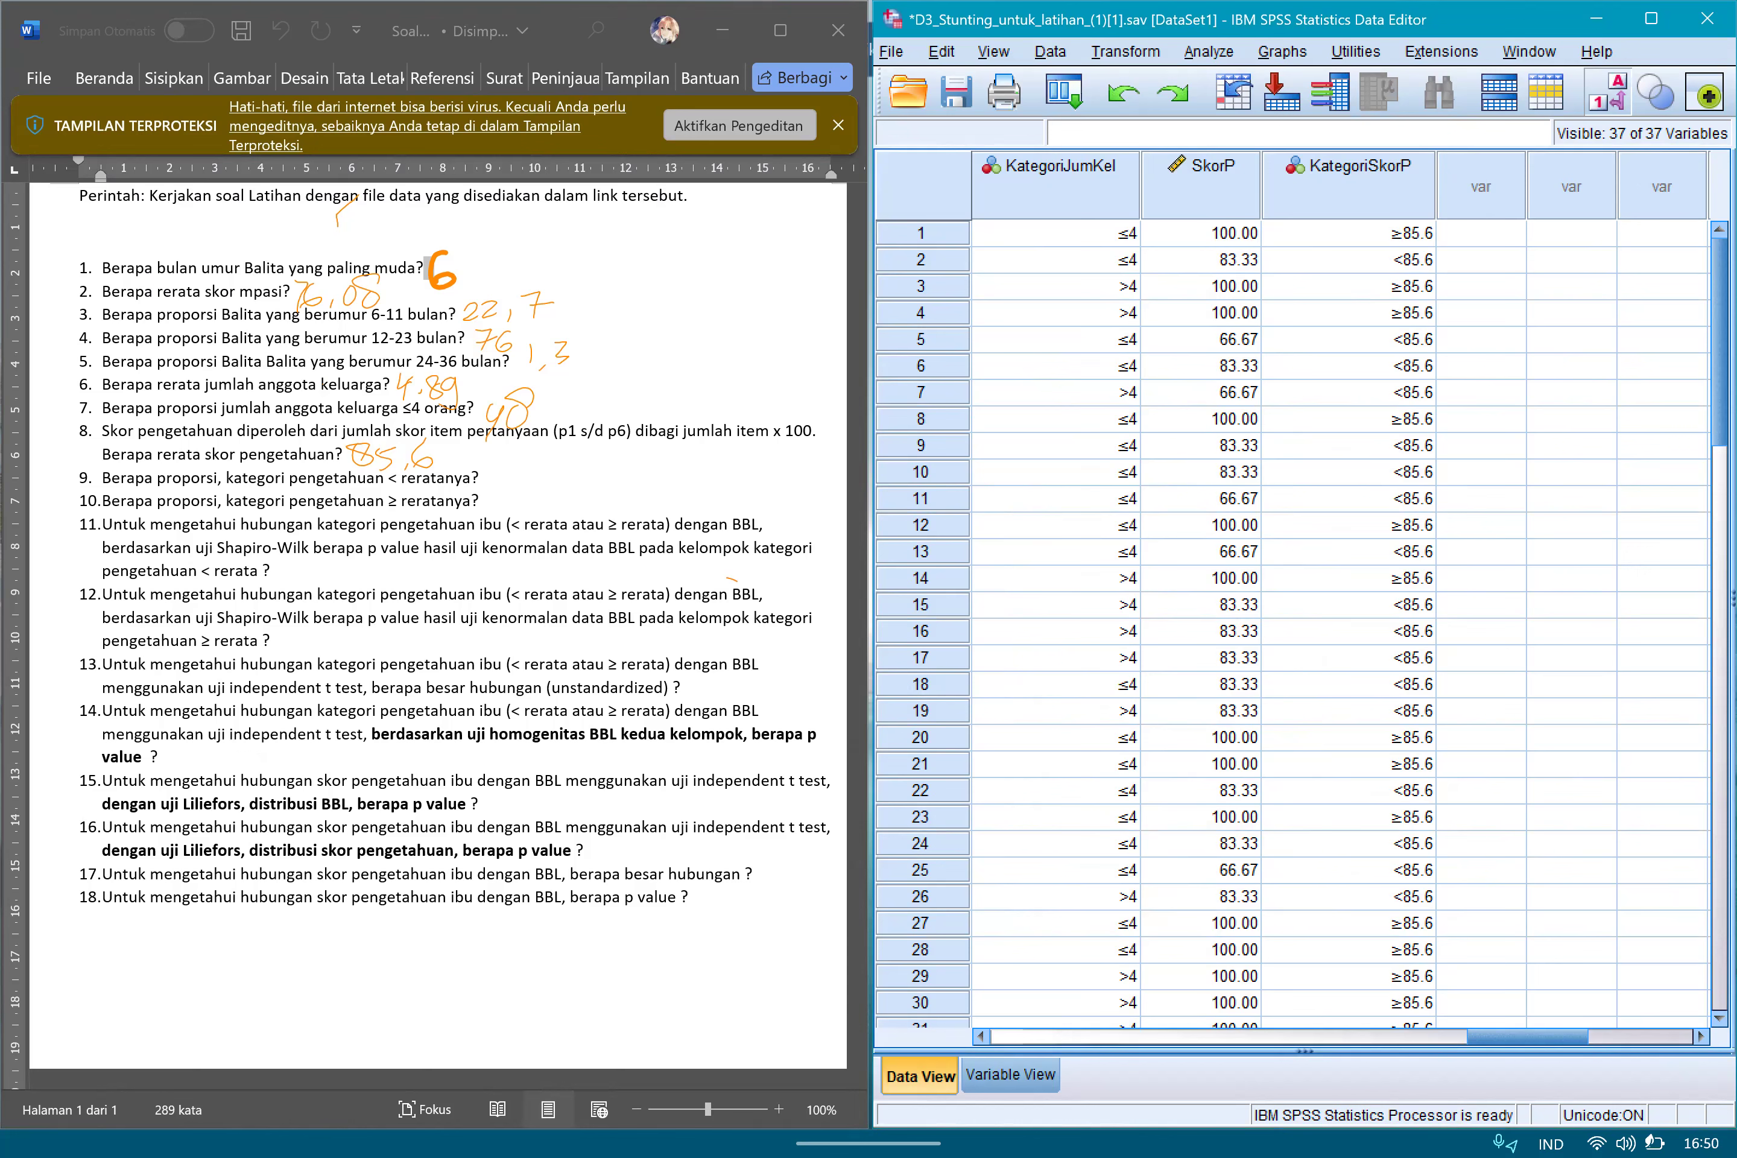
click(1209, 51)
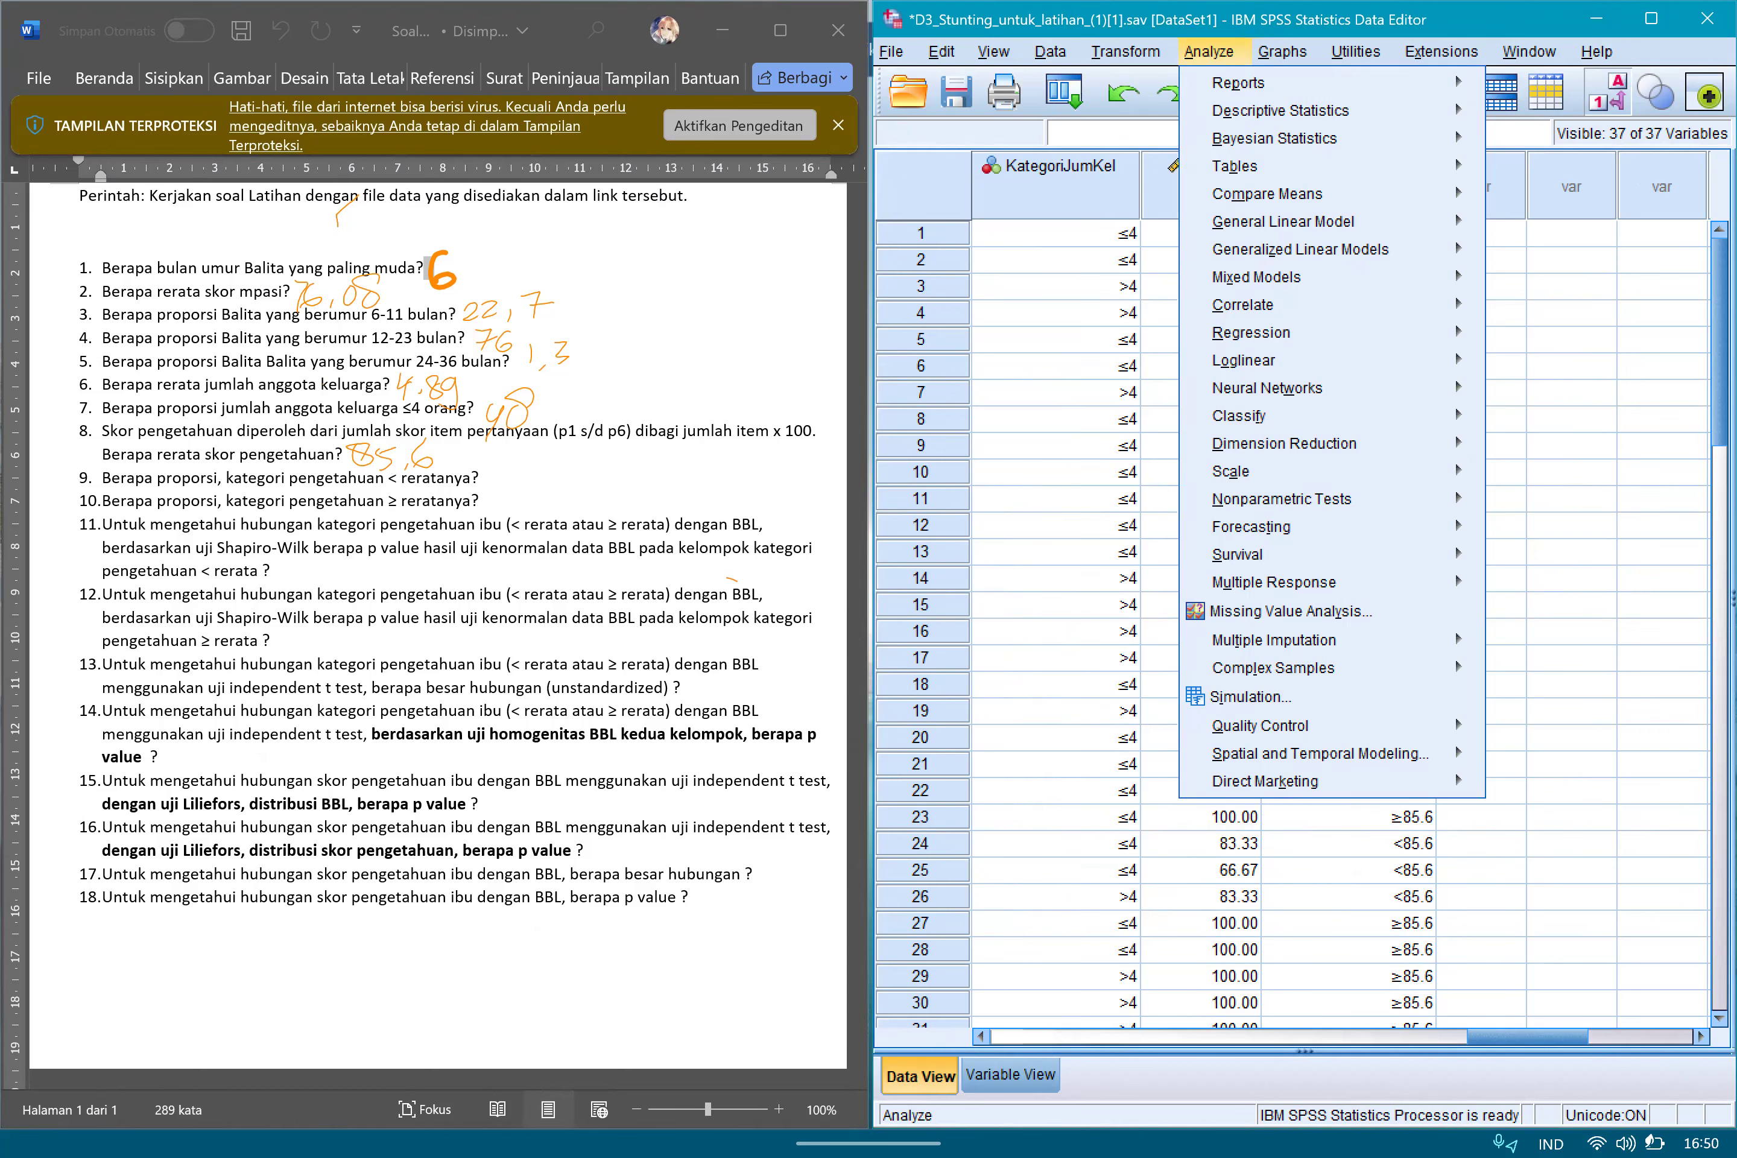
click(1572, 366)
click(1349, 234)
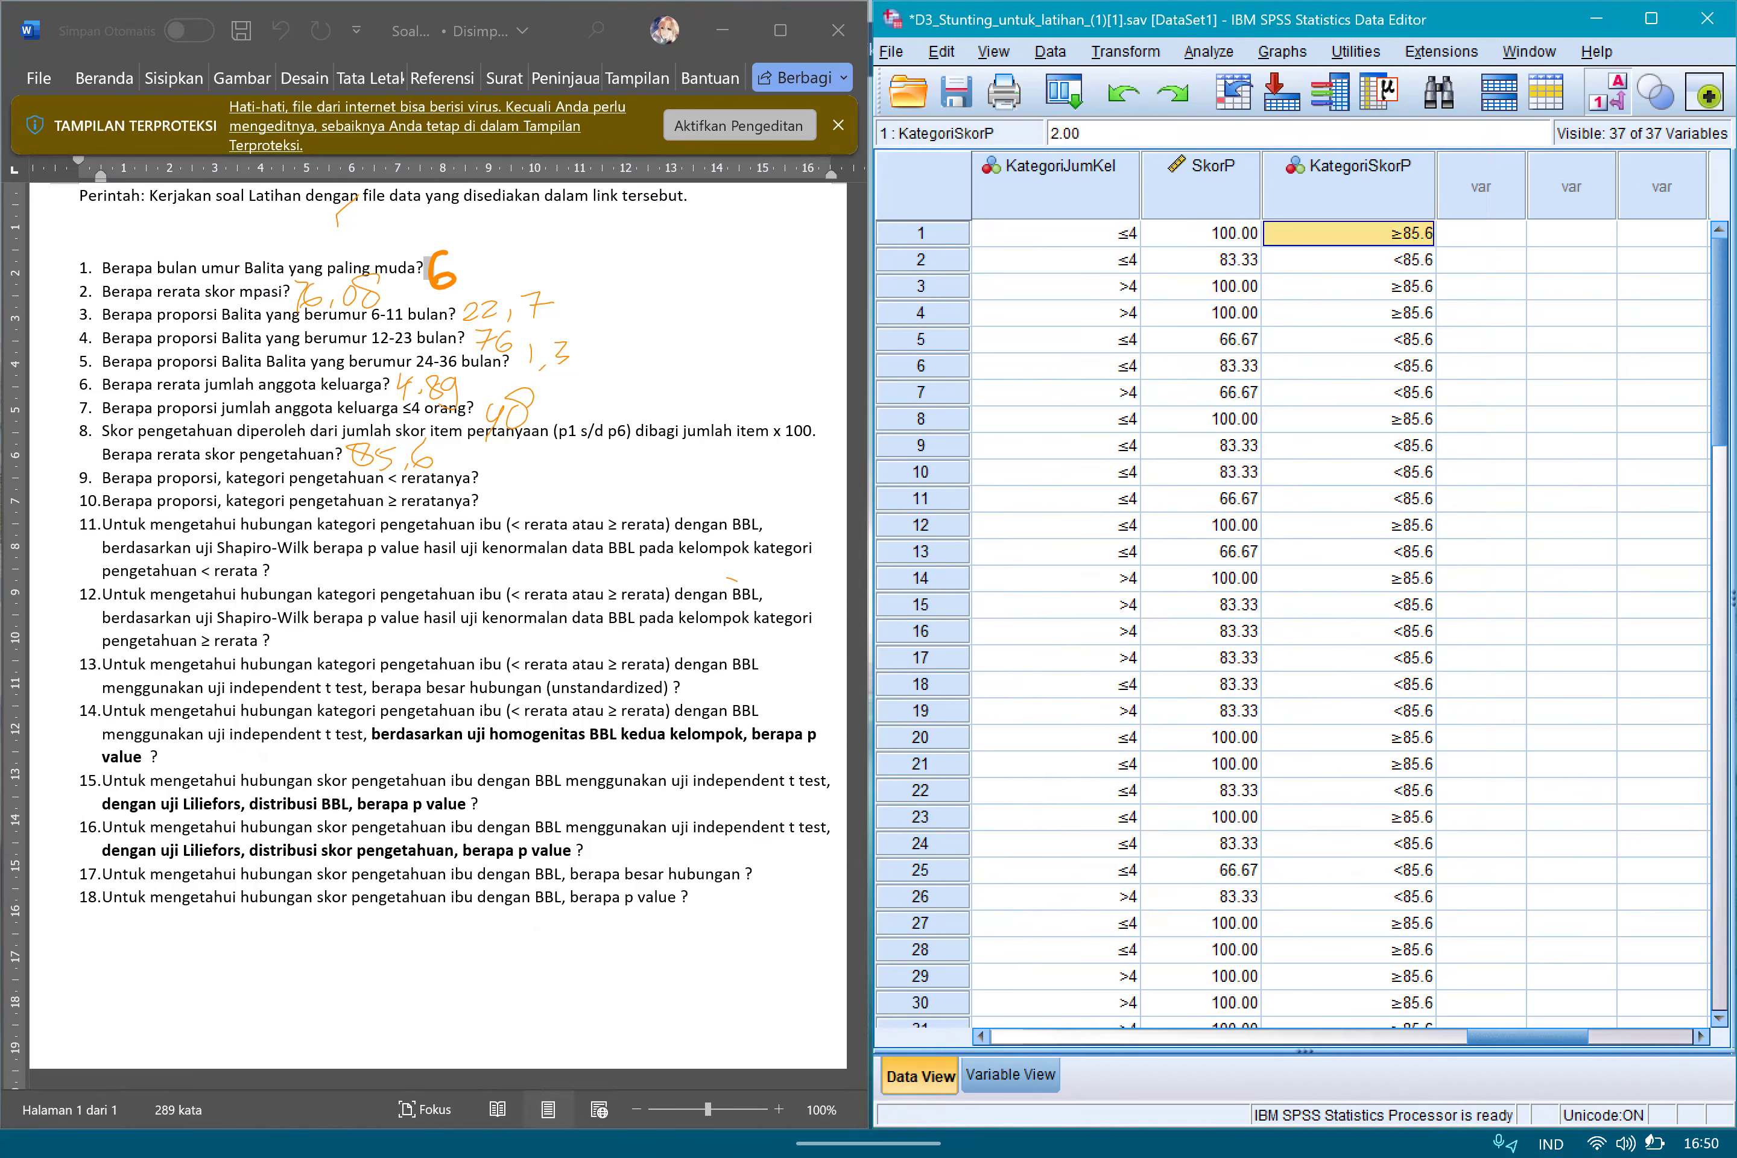
click(1481, 287)
click(1349, 234)
click(1349, 260)
click(1481, 287)
click(1349, 234)
click(1349, 260)
click(1481, 260)
click(1349, 234)
click(1349, 260)
click(1349, 313)
click(1349, 366)
click(1348, 235)
click(1349, 339)
click(1349, 394)
click(1349, 499)
click(1349, 394)
click(1349, 314)
click(1349, 234)
click(1349, 393)
click(1349, 525)
click(1349, 606)
click(1349, 393)
click(1349, 313)
click(1349, 234)
click(1349, 419)
click(1349, 526)
click(1348, 632)
click(1349, 419)
click(1349, 313)
click(1349, 260)
click(1348, 419)
click(1349, 631)
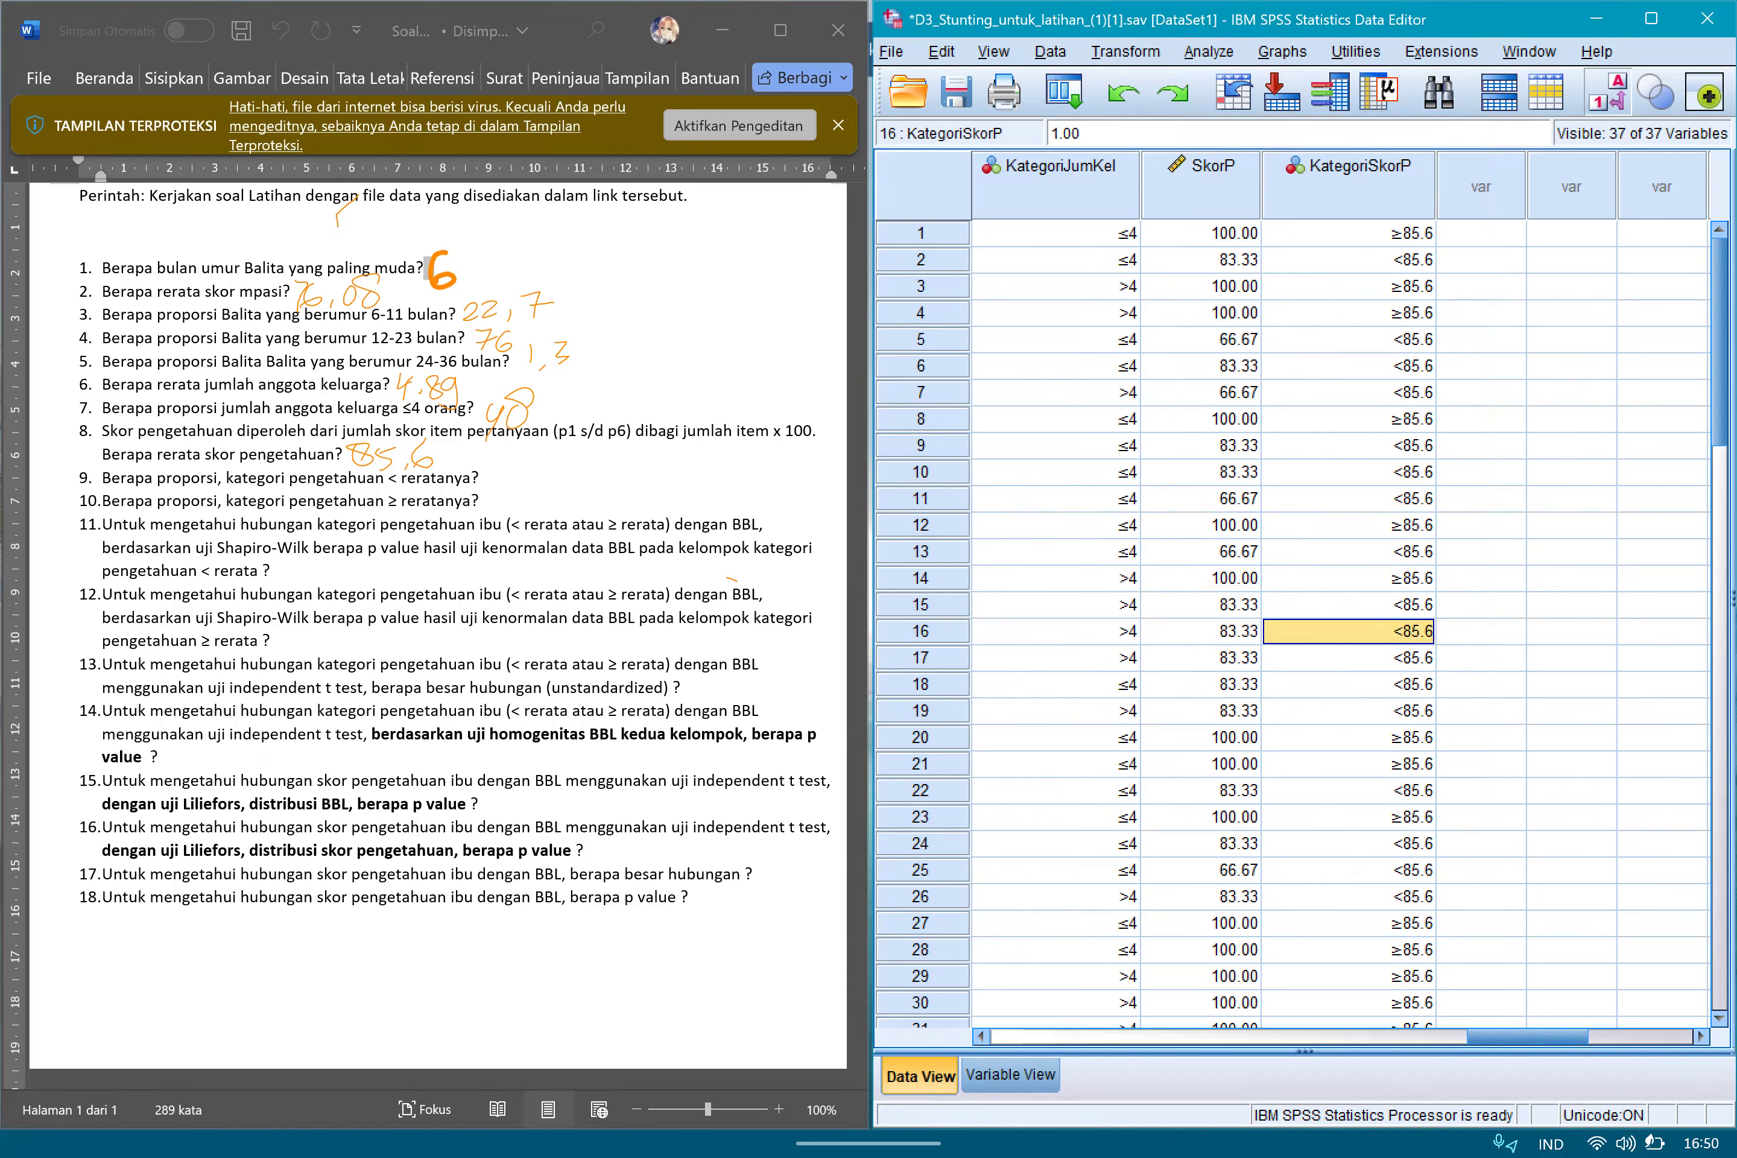
Run a frequency table for KategoriSkorP in place of KategoriJumKel.
click(1209, 51)
mouse_move(1281, 110)
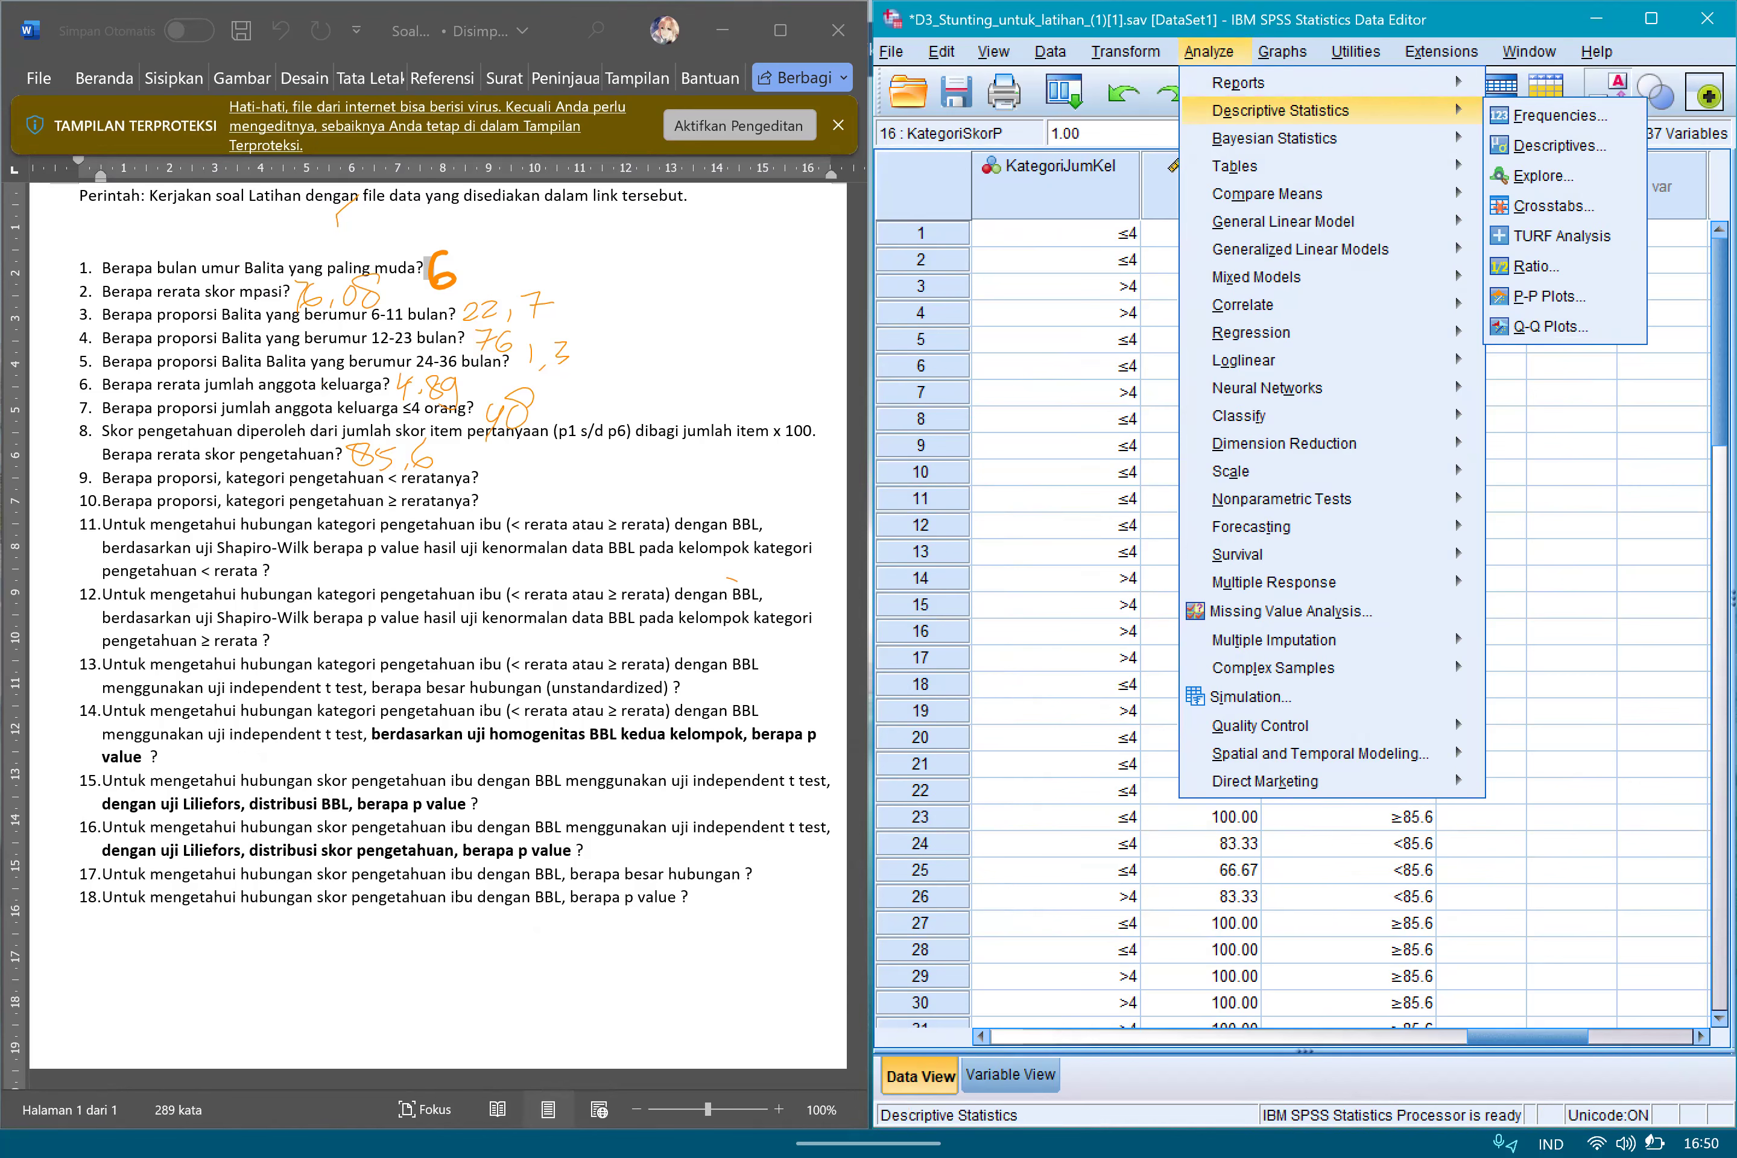
click(1555, 116)
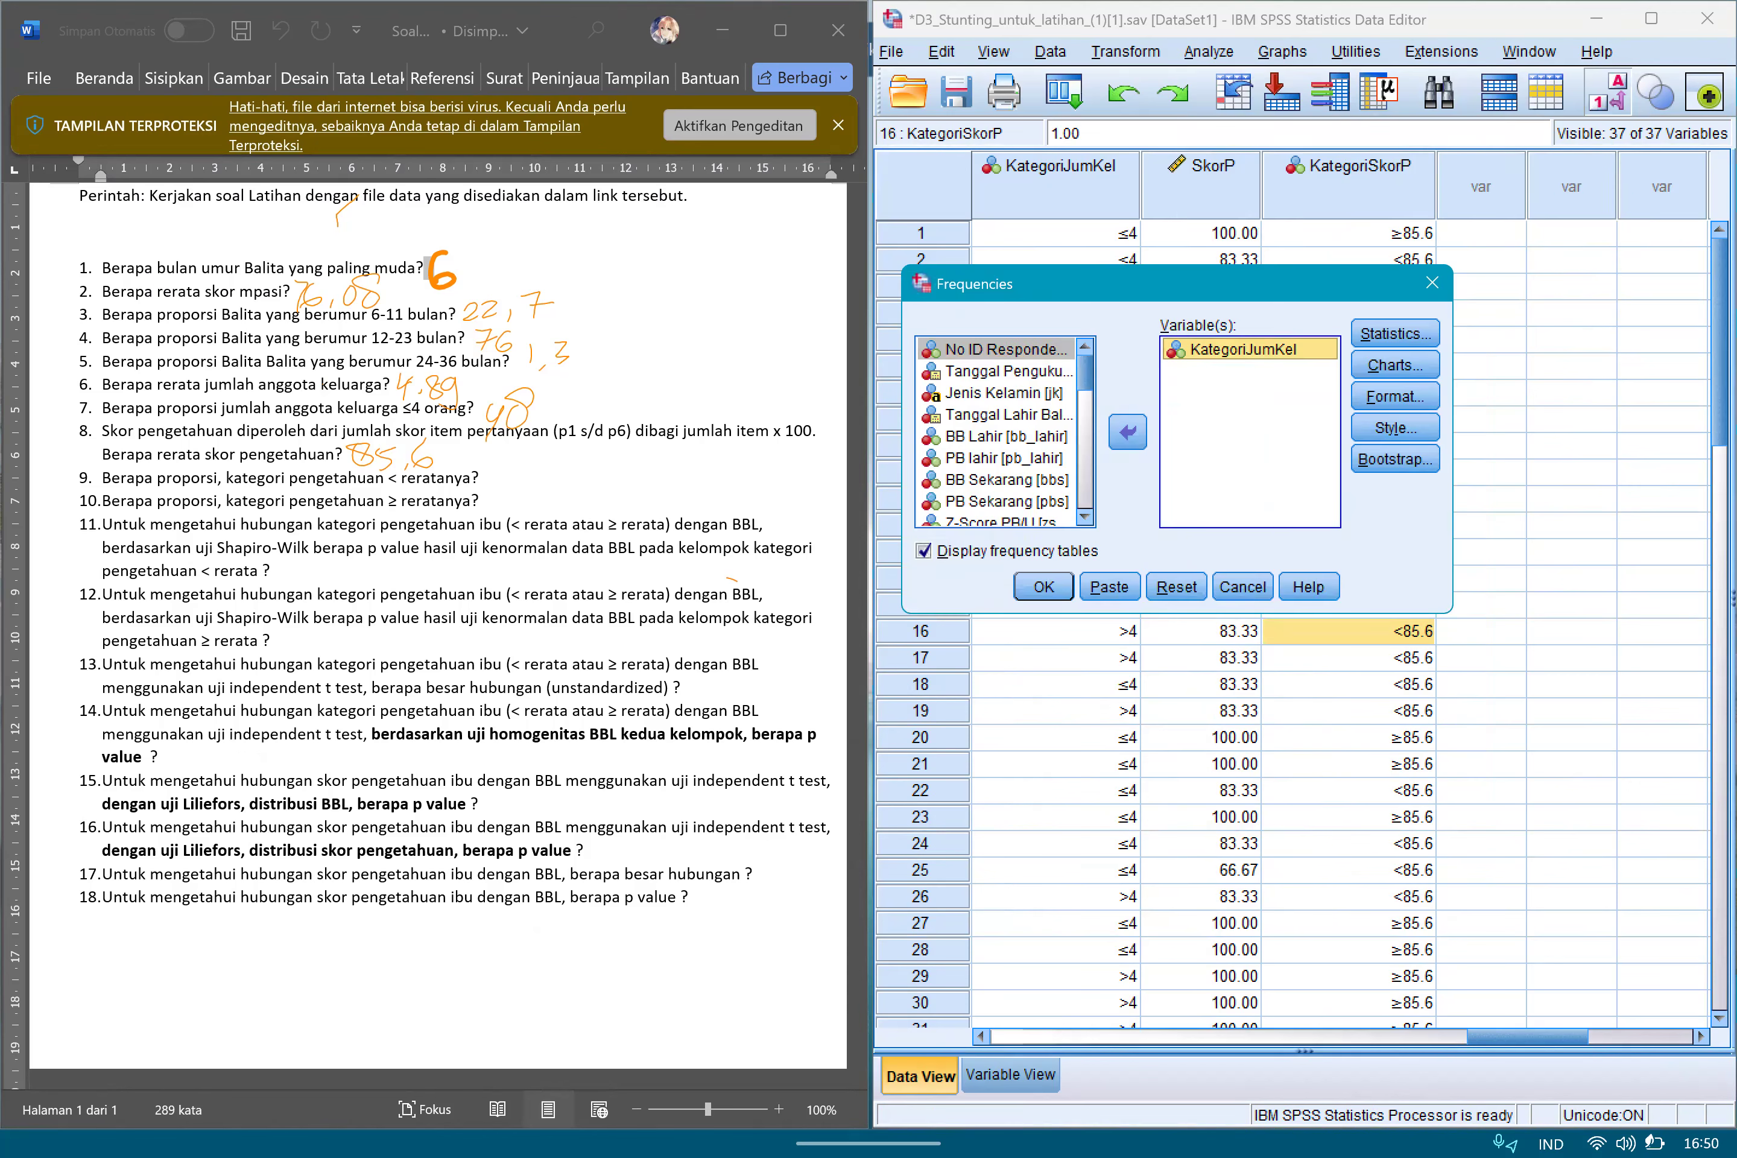
drag(1085, 484, 1086, 494)
click(994, 515)
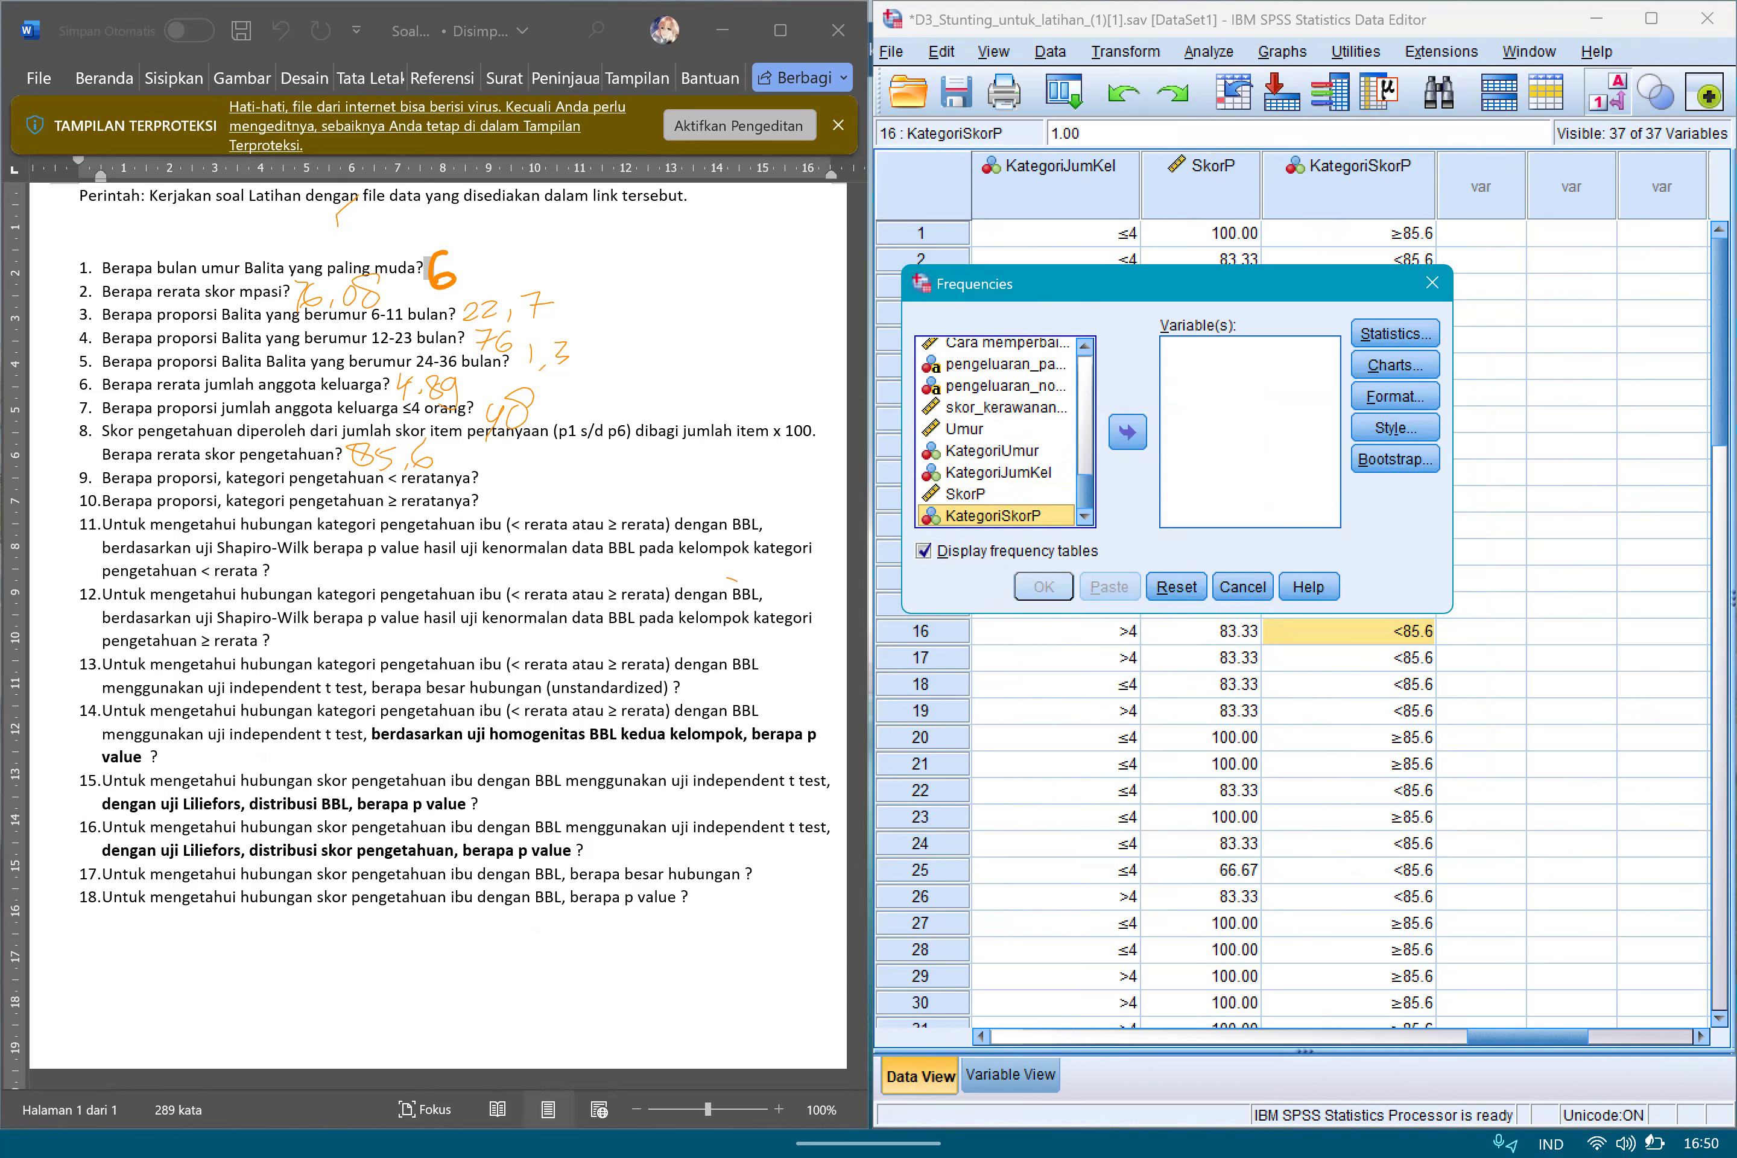
click(1127, 432)
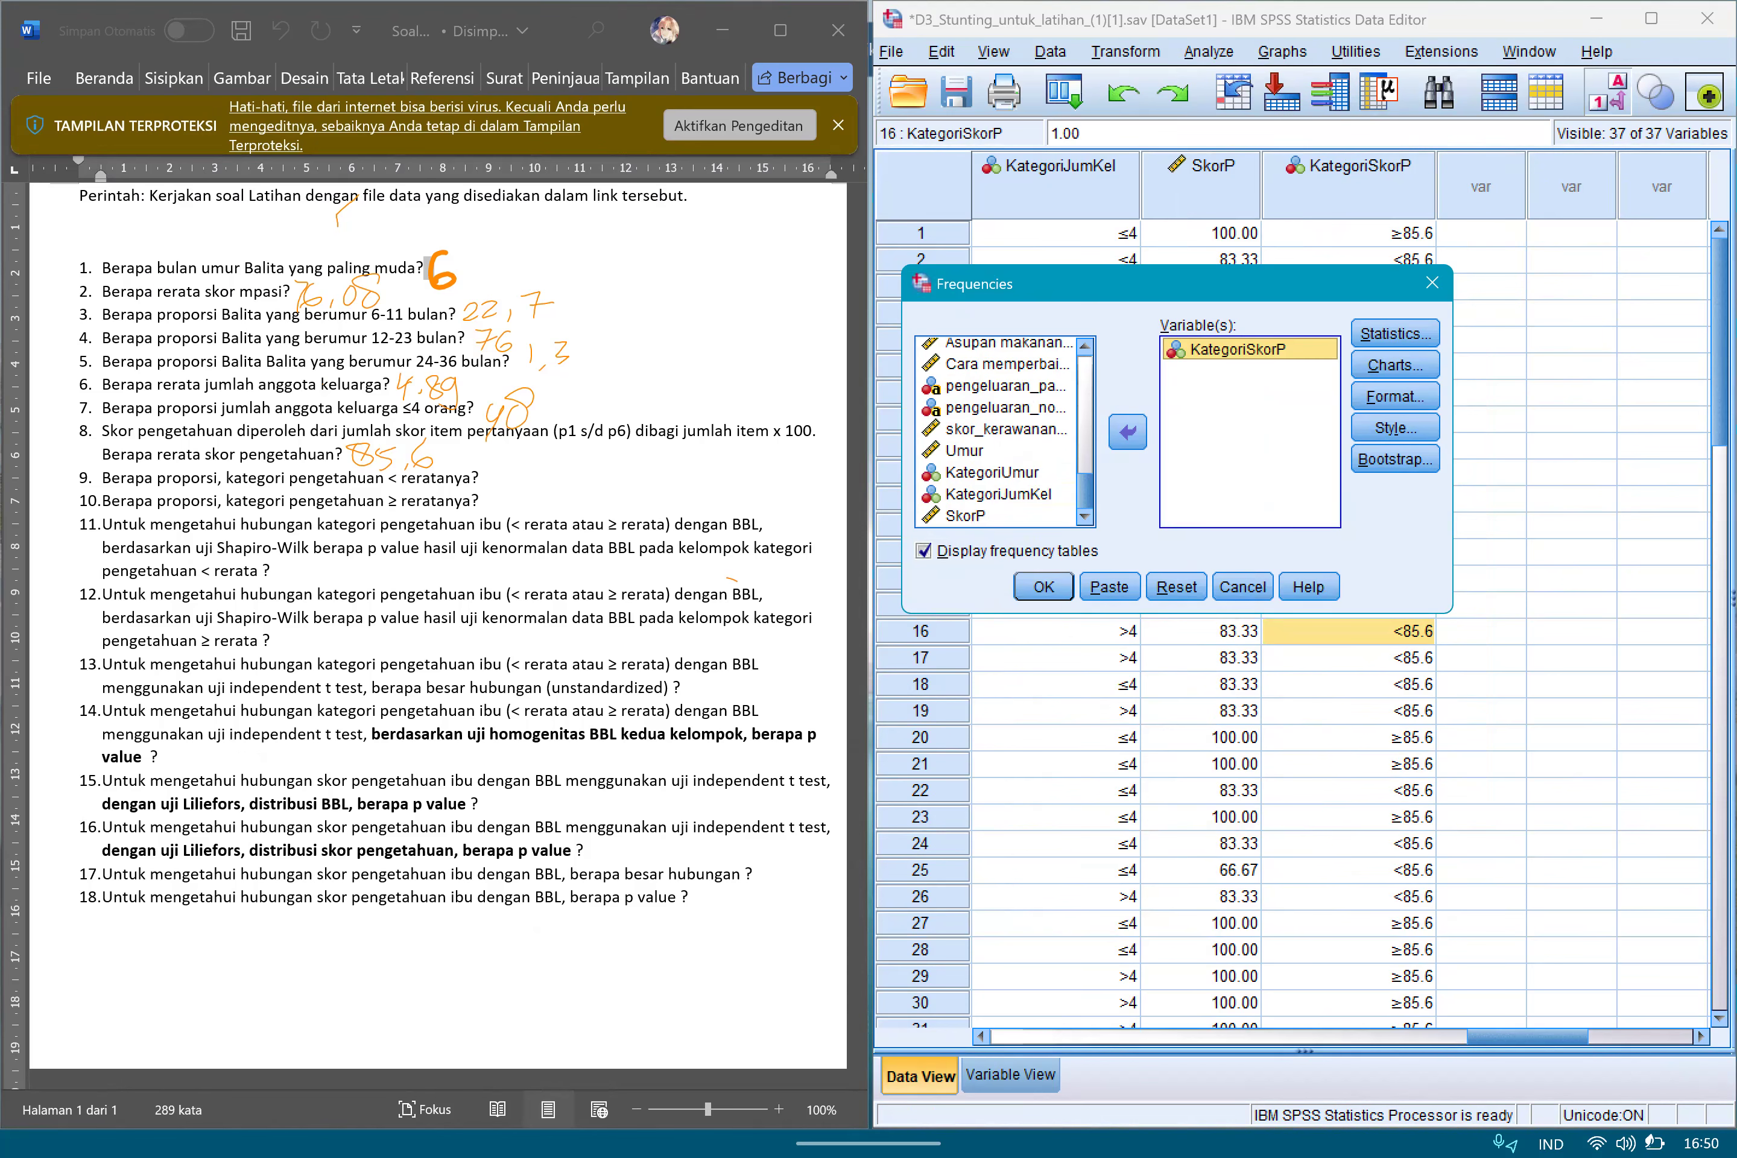
click(1044, 586)
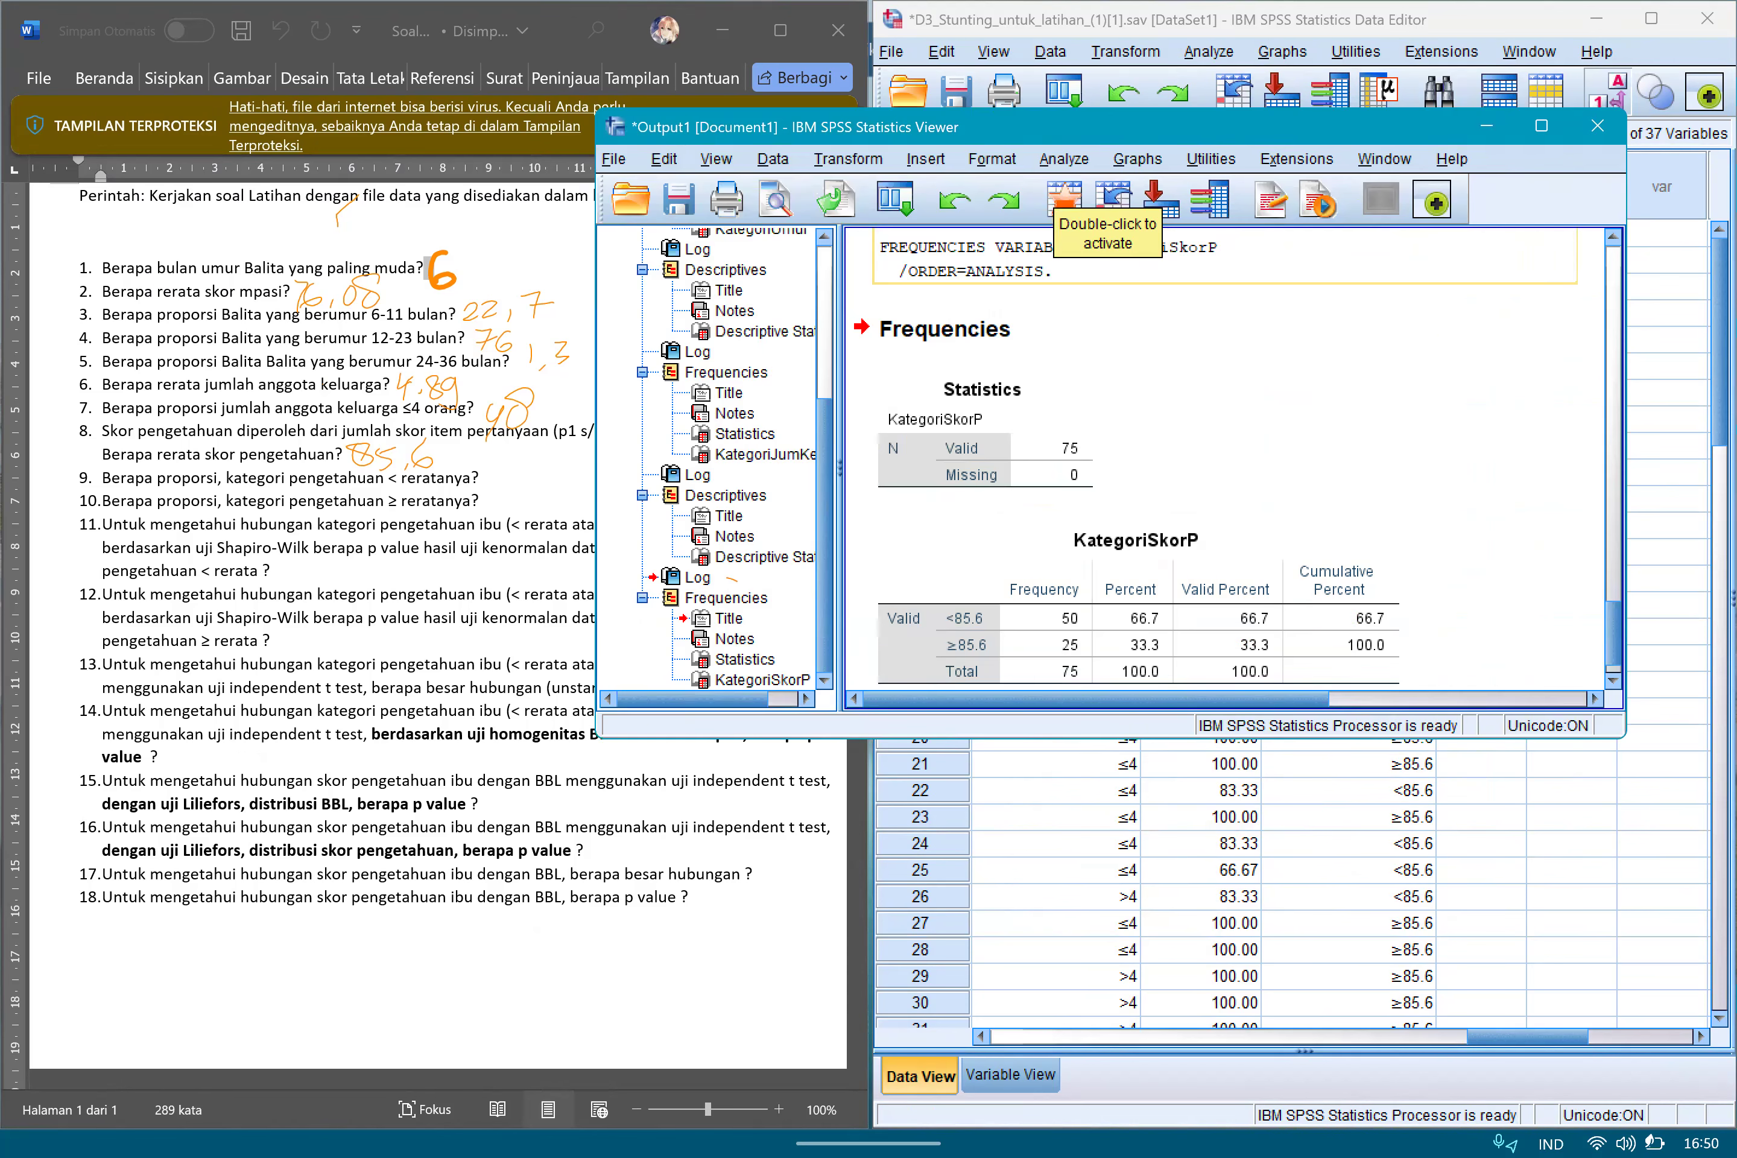
Examine the Percent column of the KategoriSkorP frequency table for the <85.6 and ≥85.6 categories.
drag(868, 1145, 868, 1077)
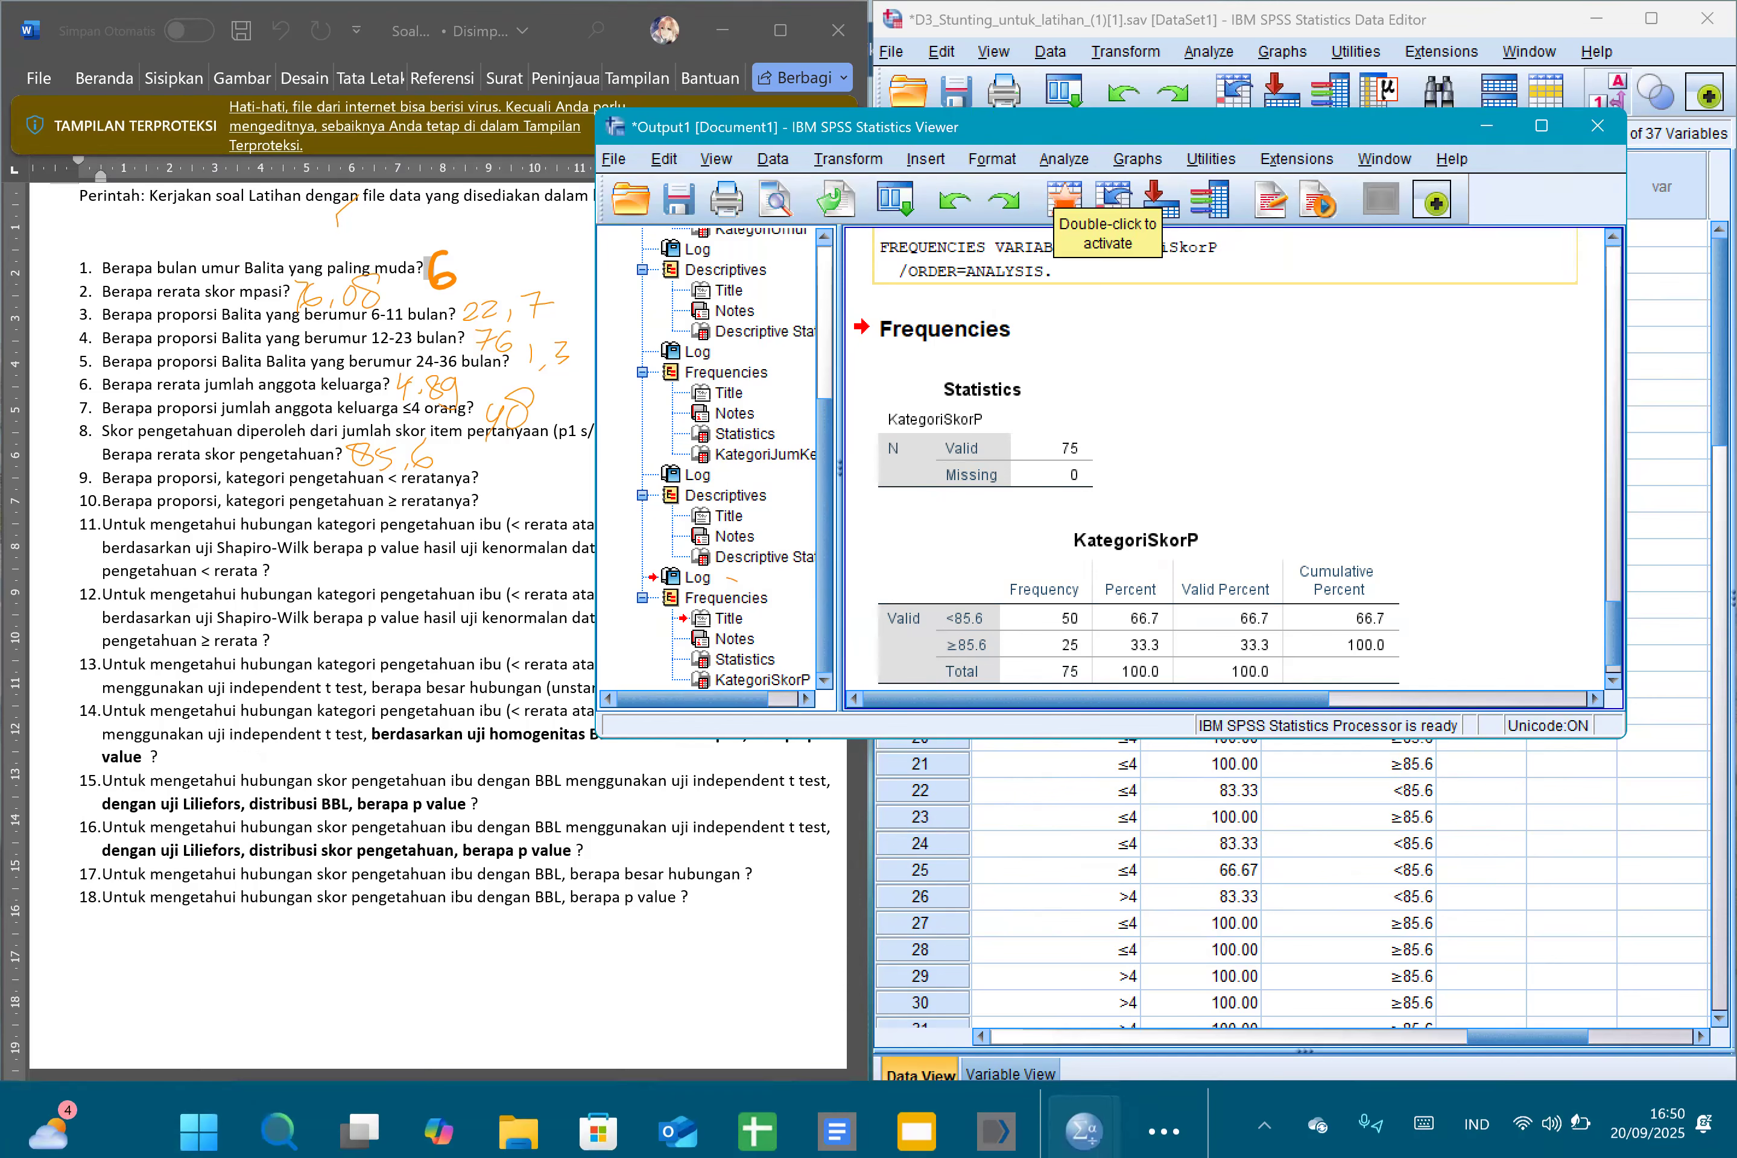
click(1163, 1115)
click(1056, 871)
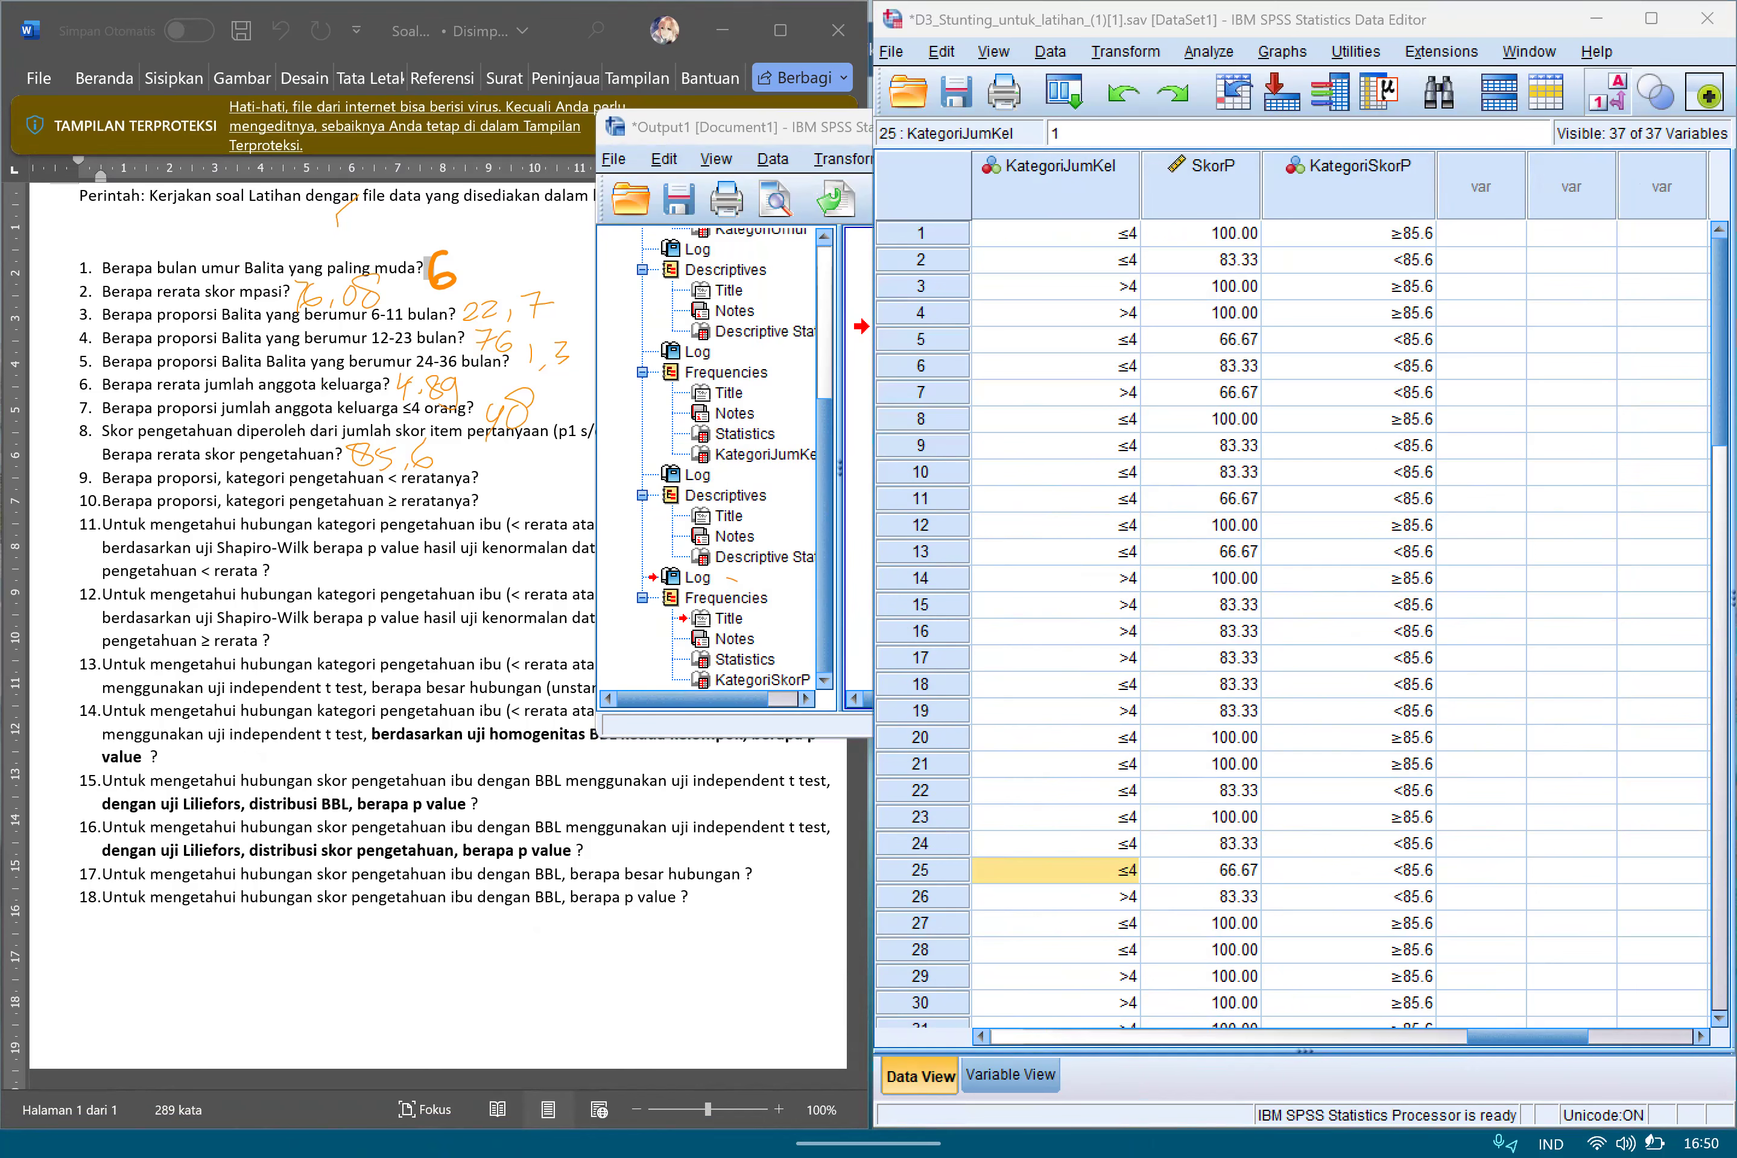
click(747, 579)
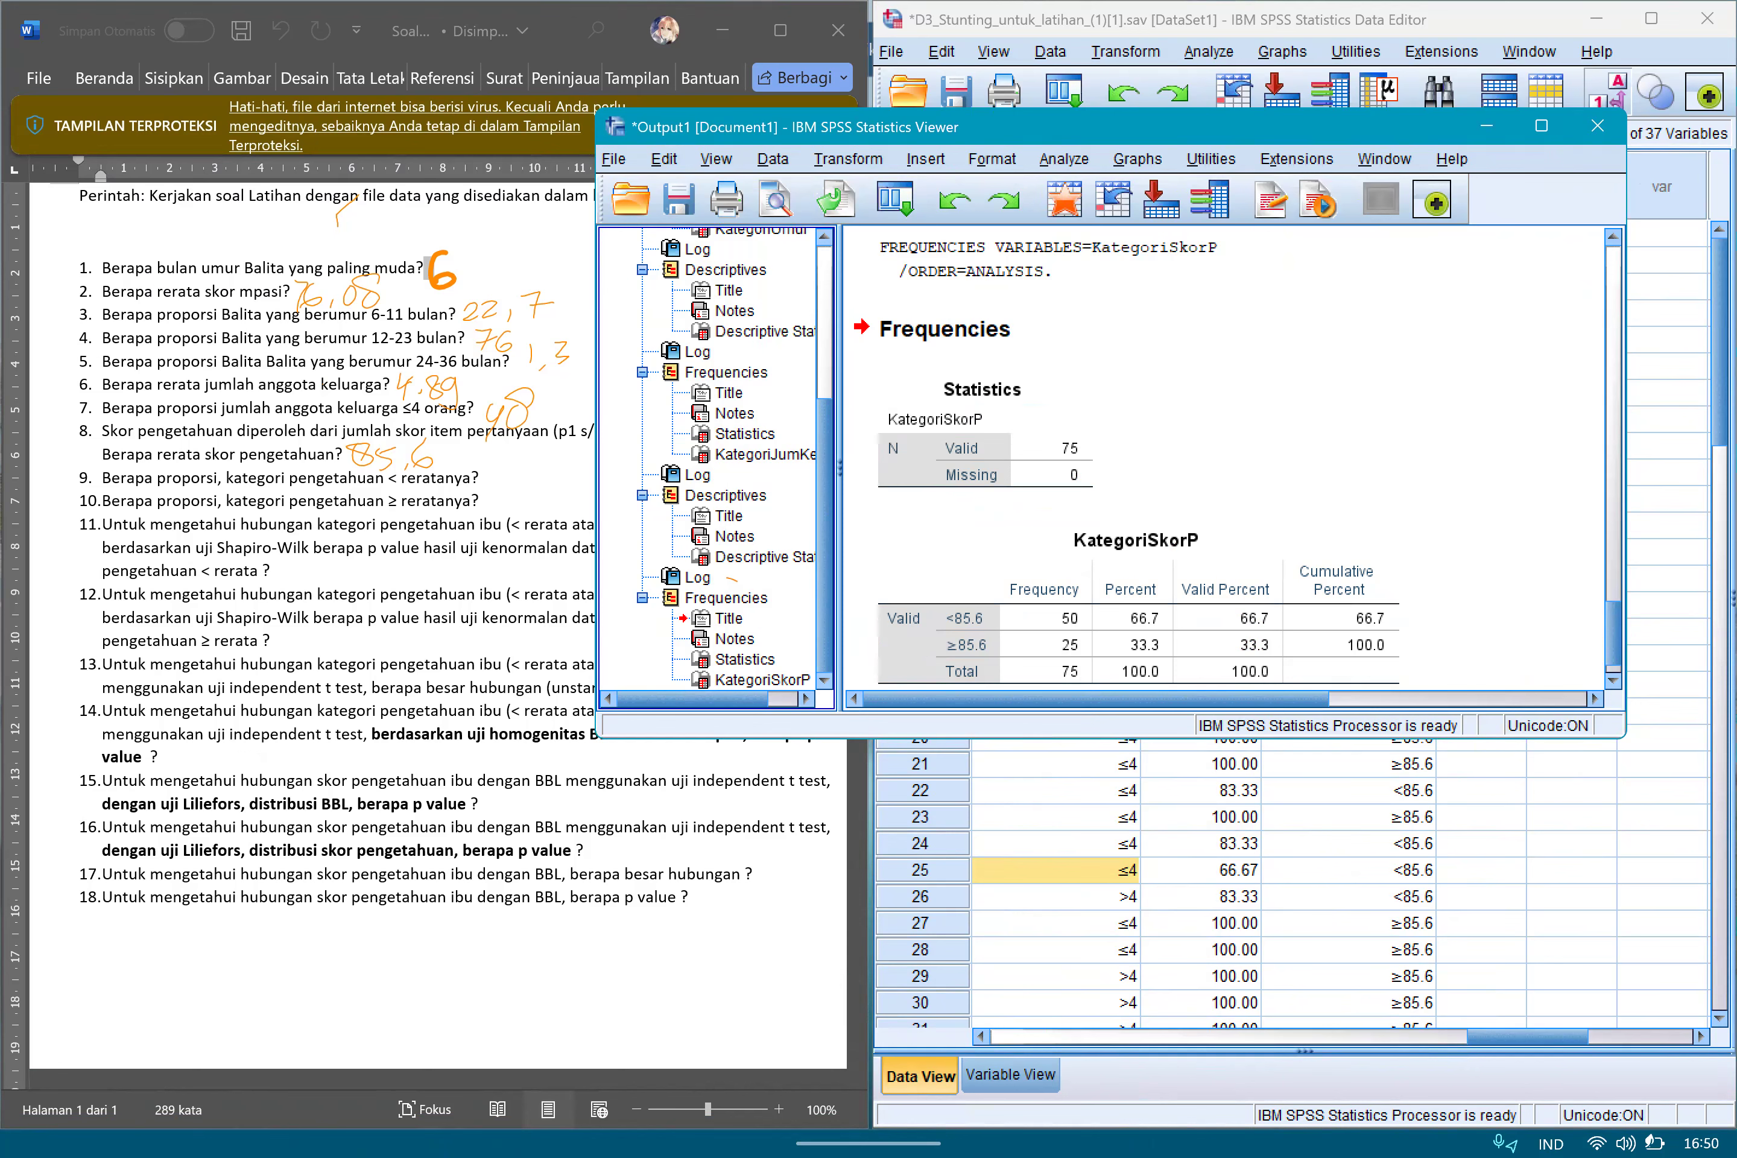
mouse_move(1100, 574)
mouse_down()
mouse_move(1102, 686)
mouse_move(1184, 607)
mouse_move(1173, 573)
mouse_move(1090, 576)
mouse_up()
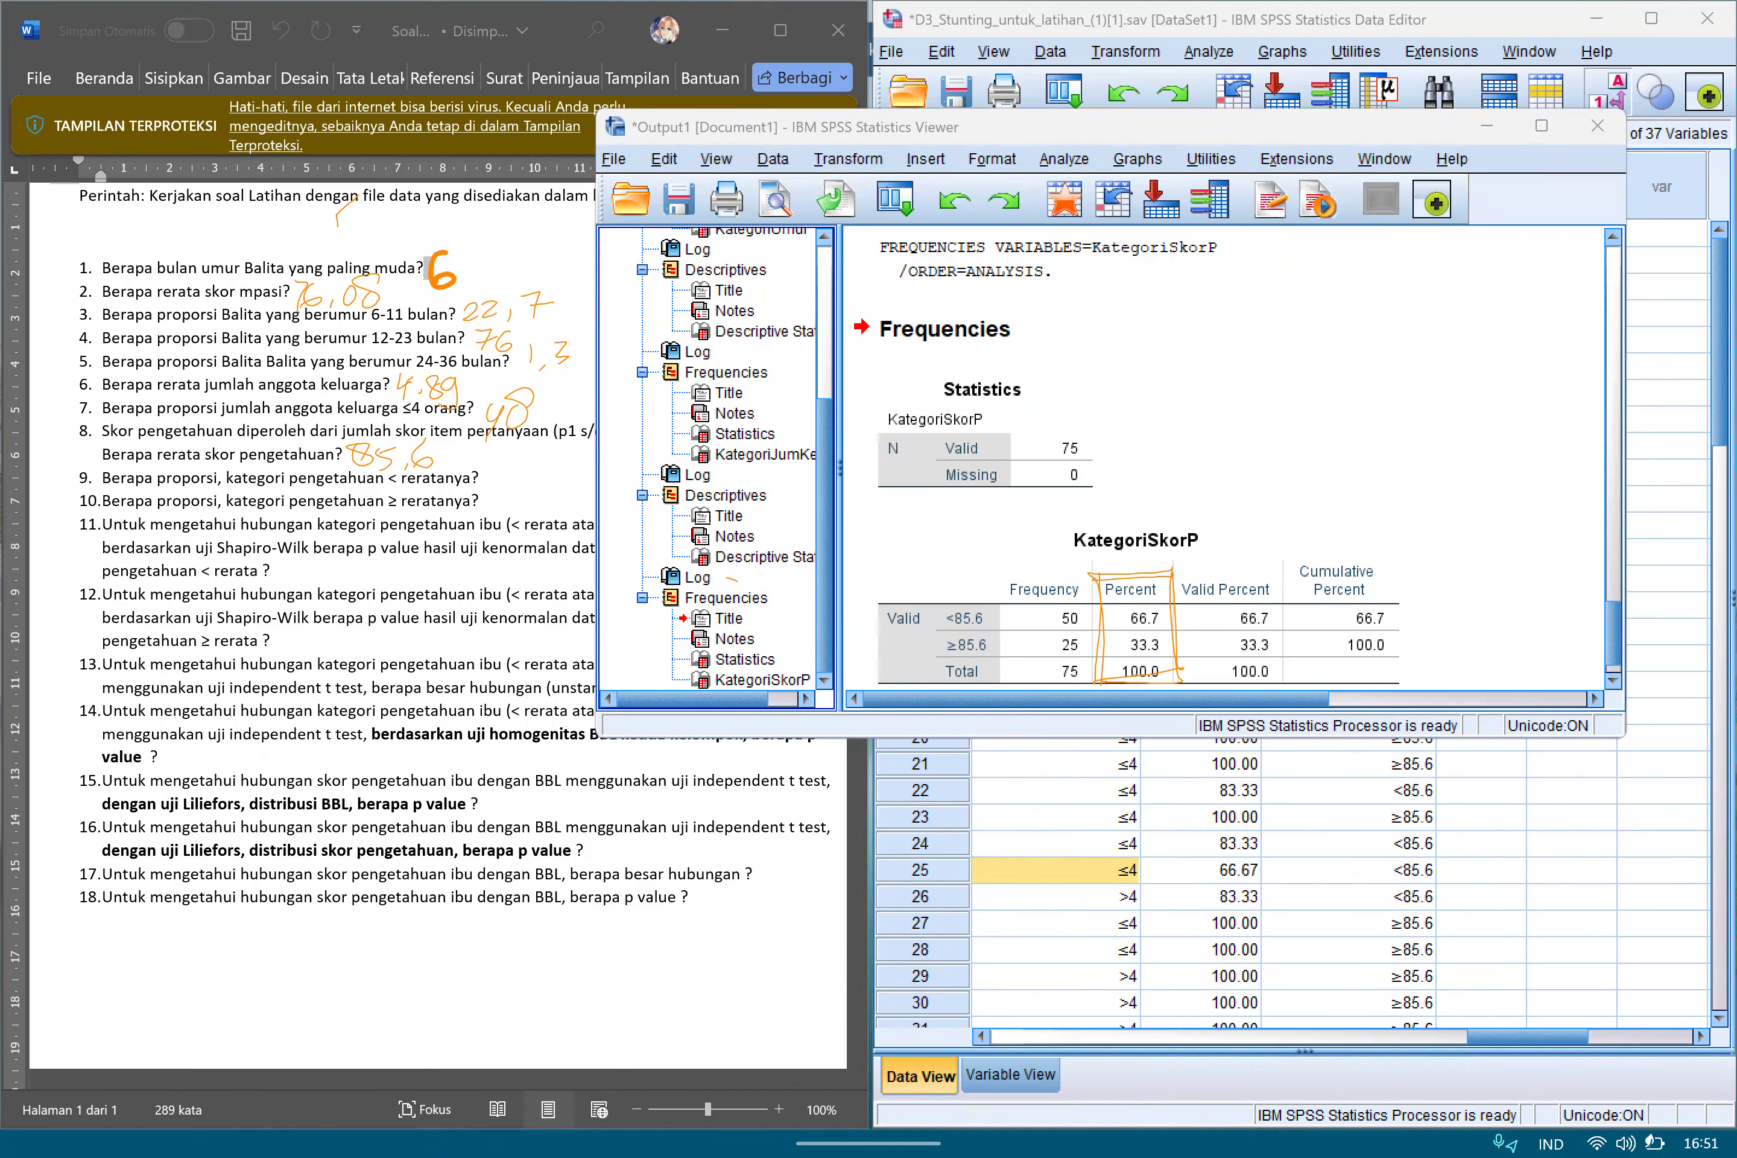
drag(1148, 600, 1175, 620)
mouse_move(1132, 636)
mouse_down()
mouse_move(1153, 626)
mouse_move(1153, 658)
mouse_up()
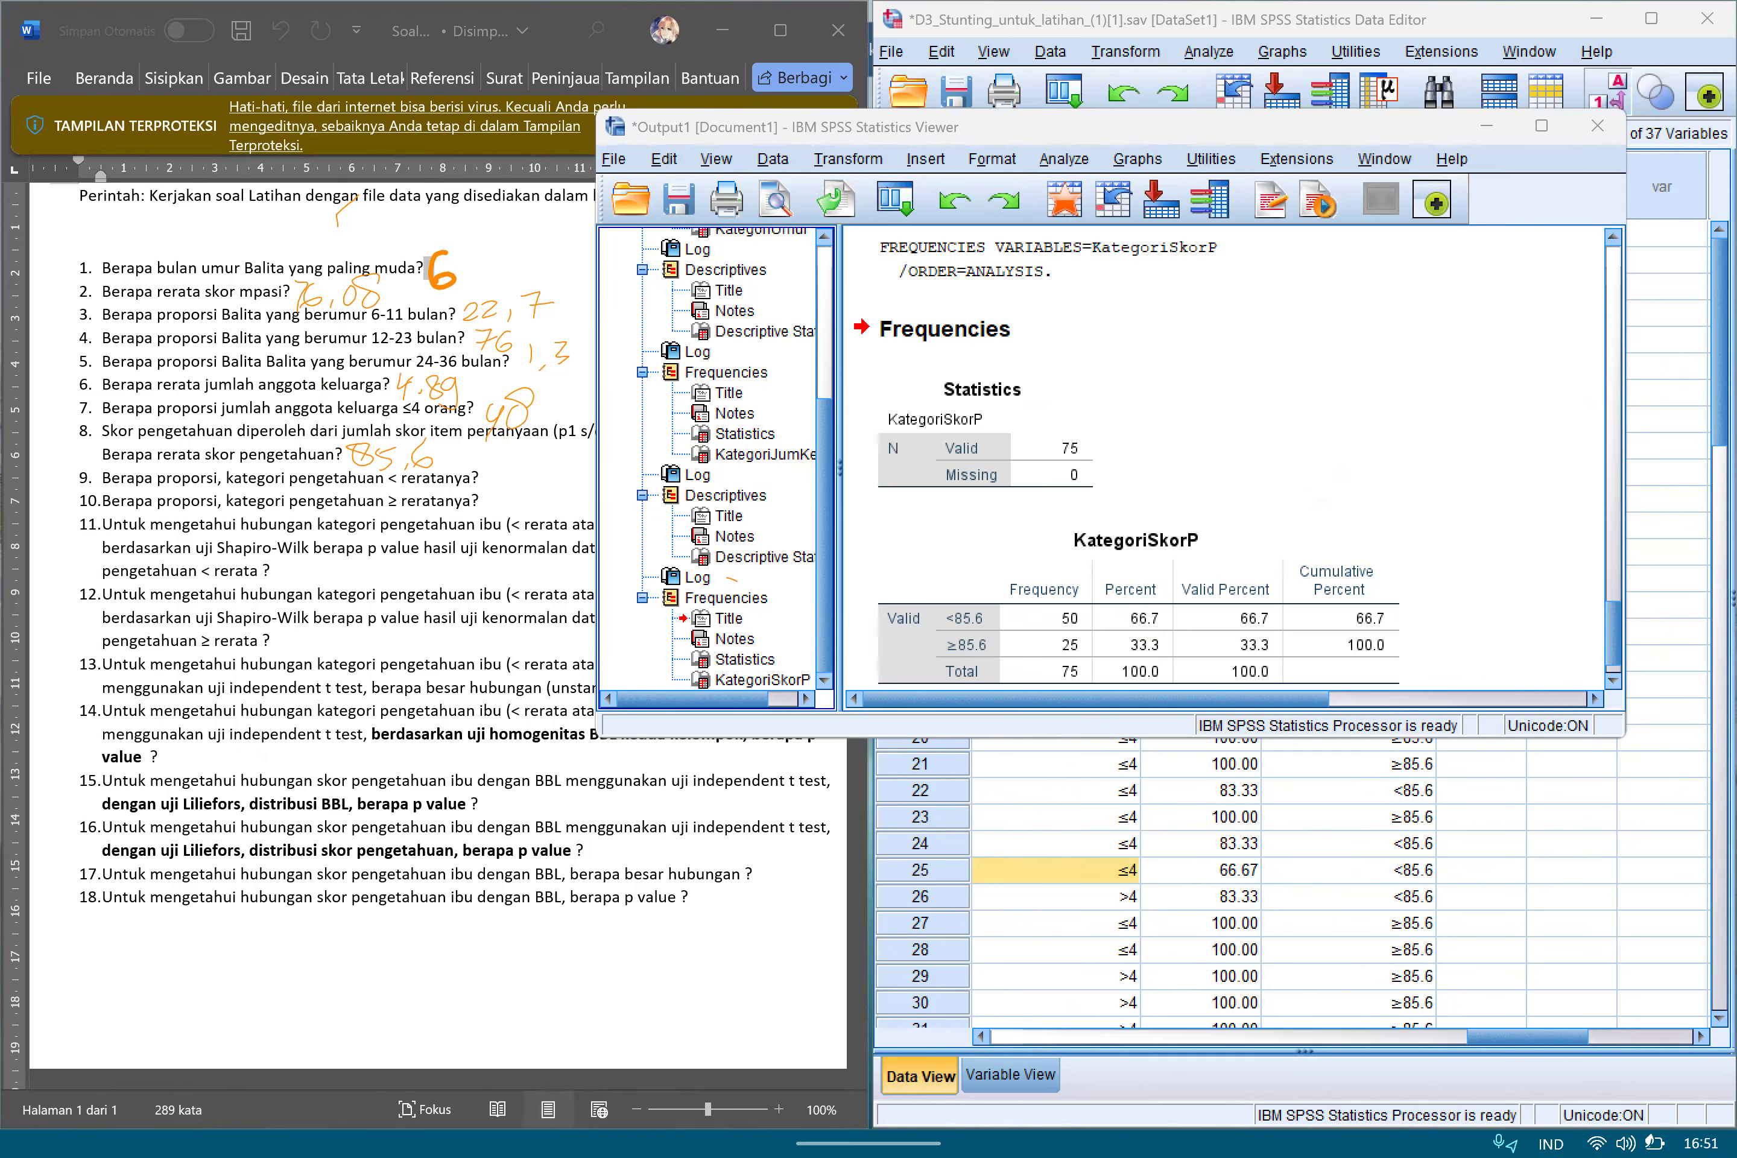
Go back to the dataset and underline the phrase about the BBL normality test p value in question 12.
key(alt+Tab)
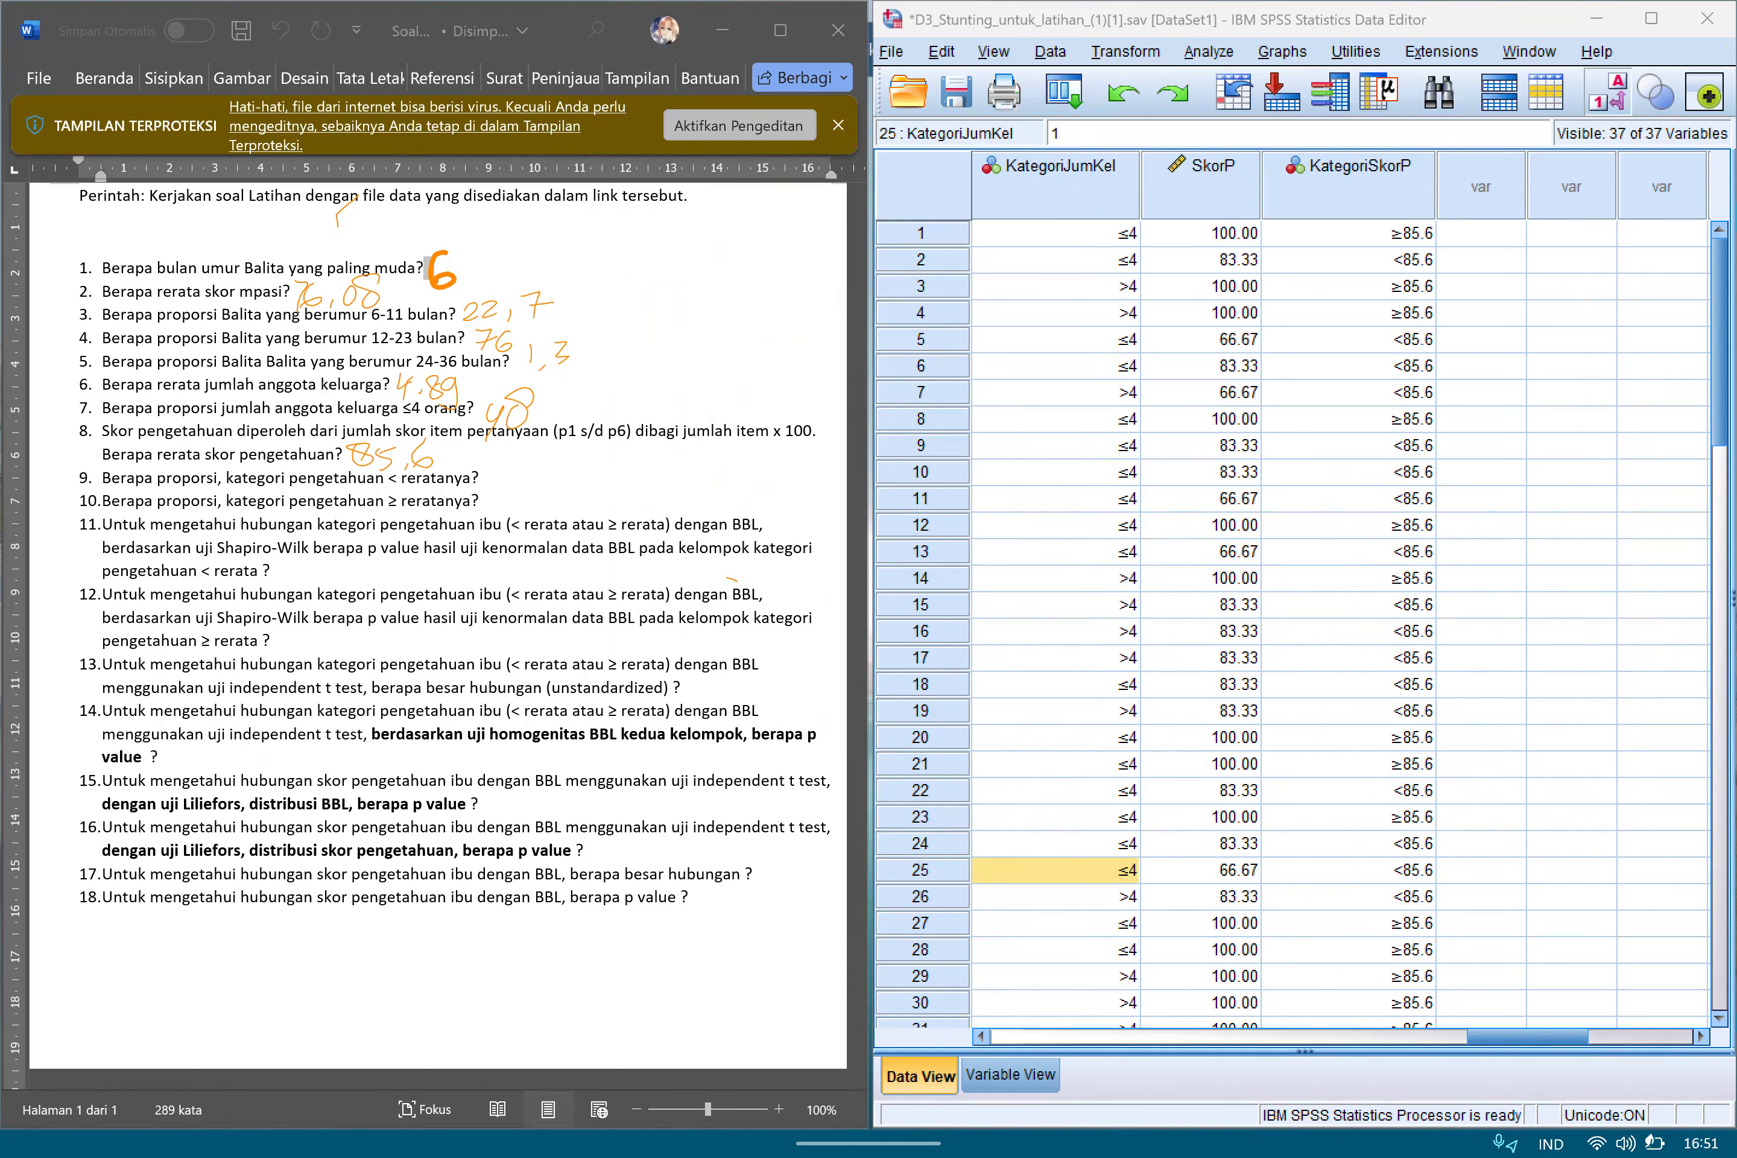
click(1349, 499)
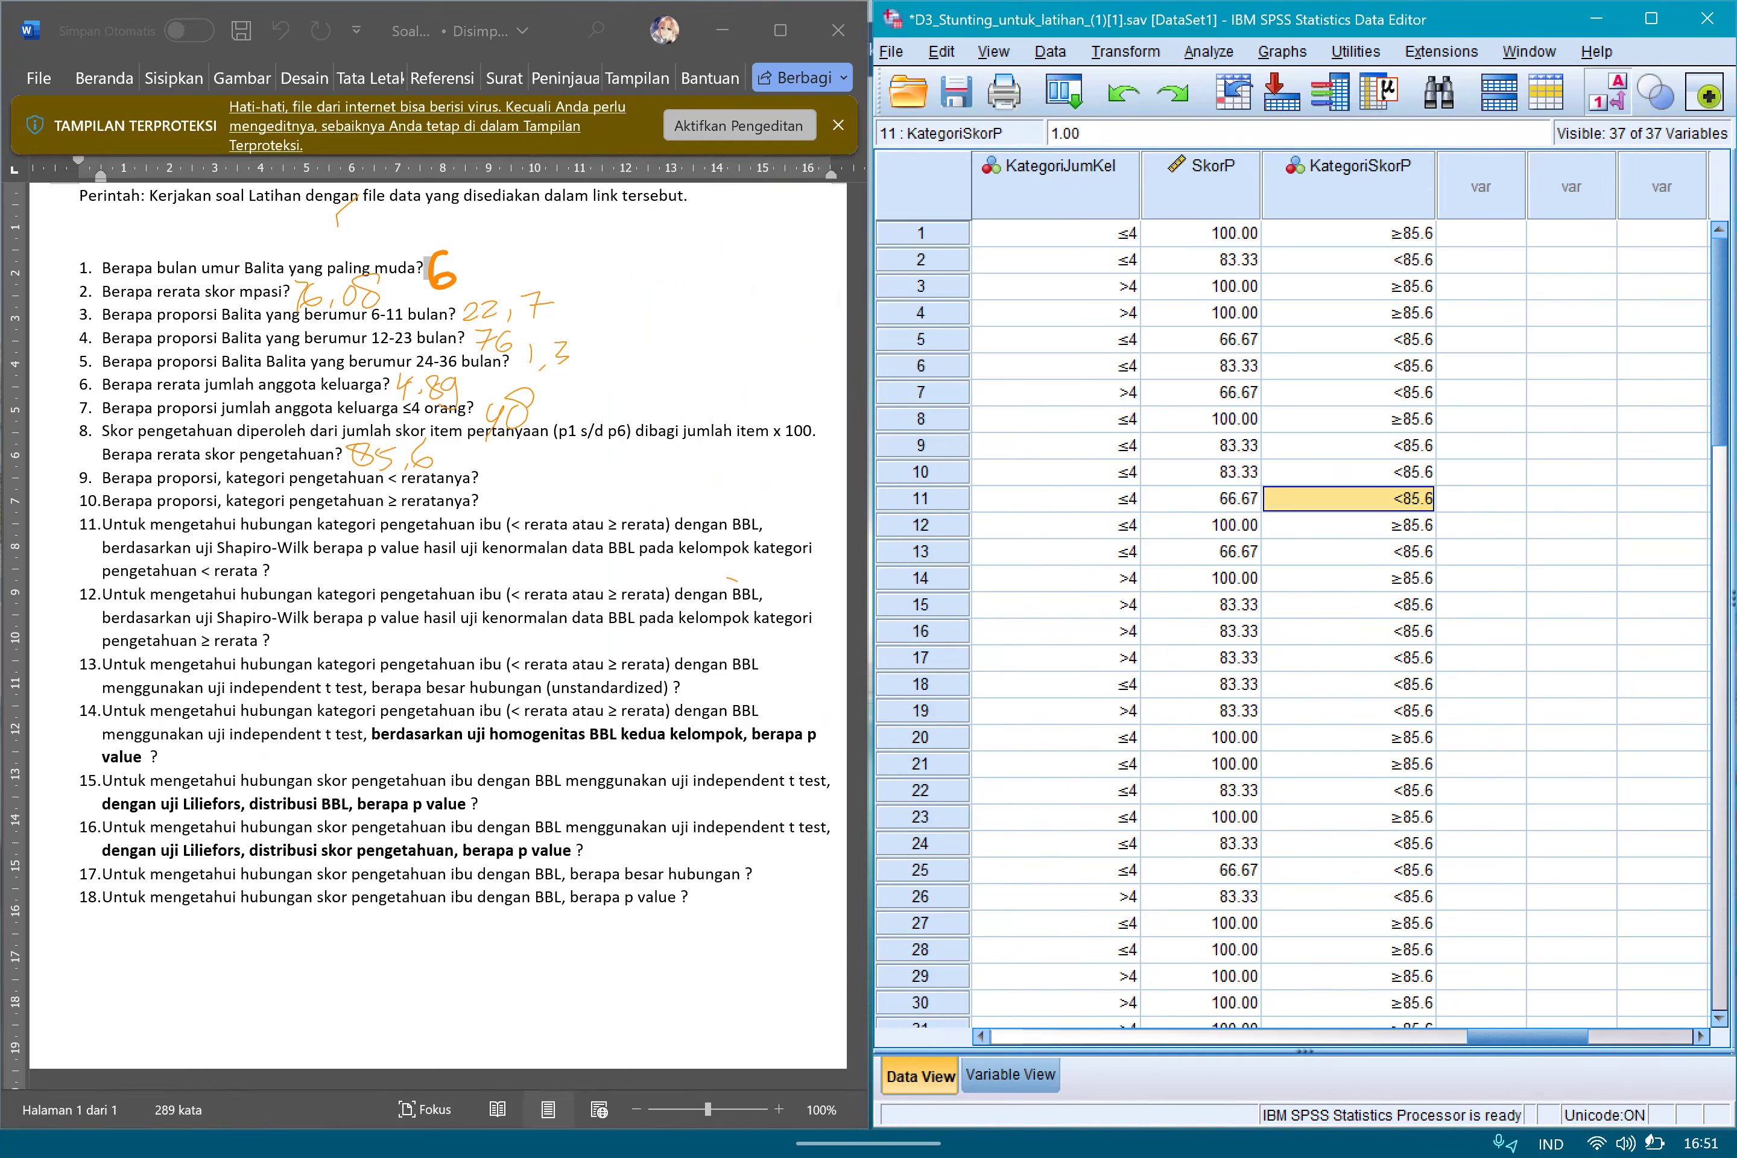
click(1349, 419)
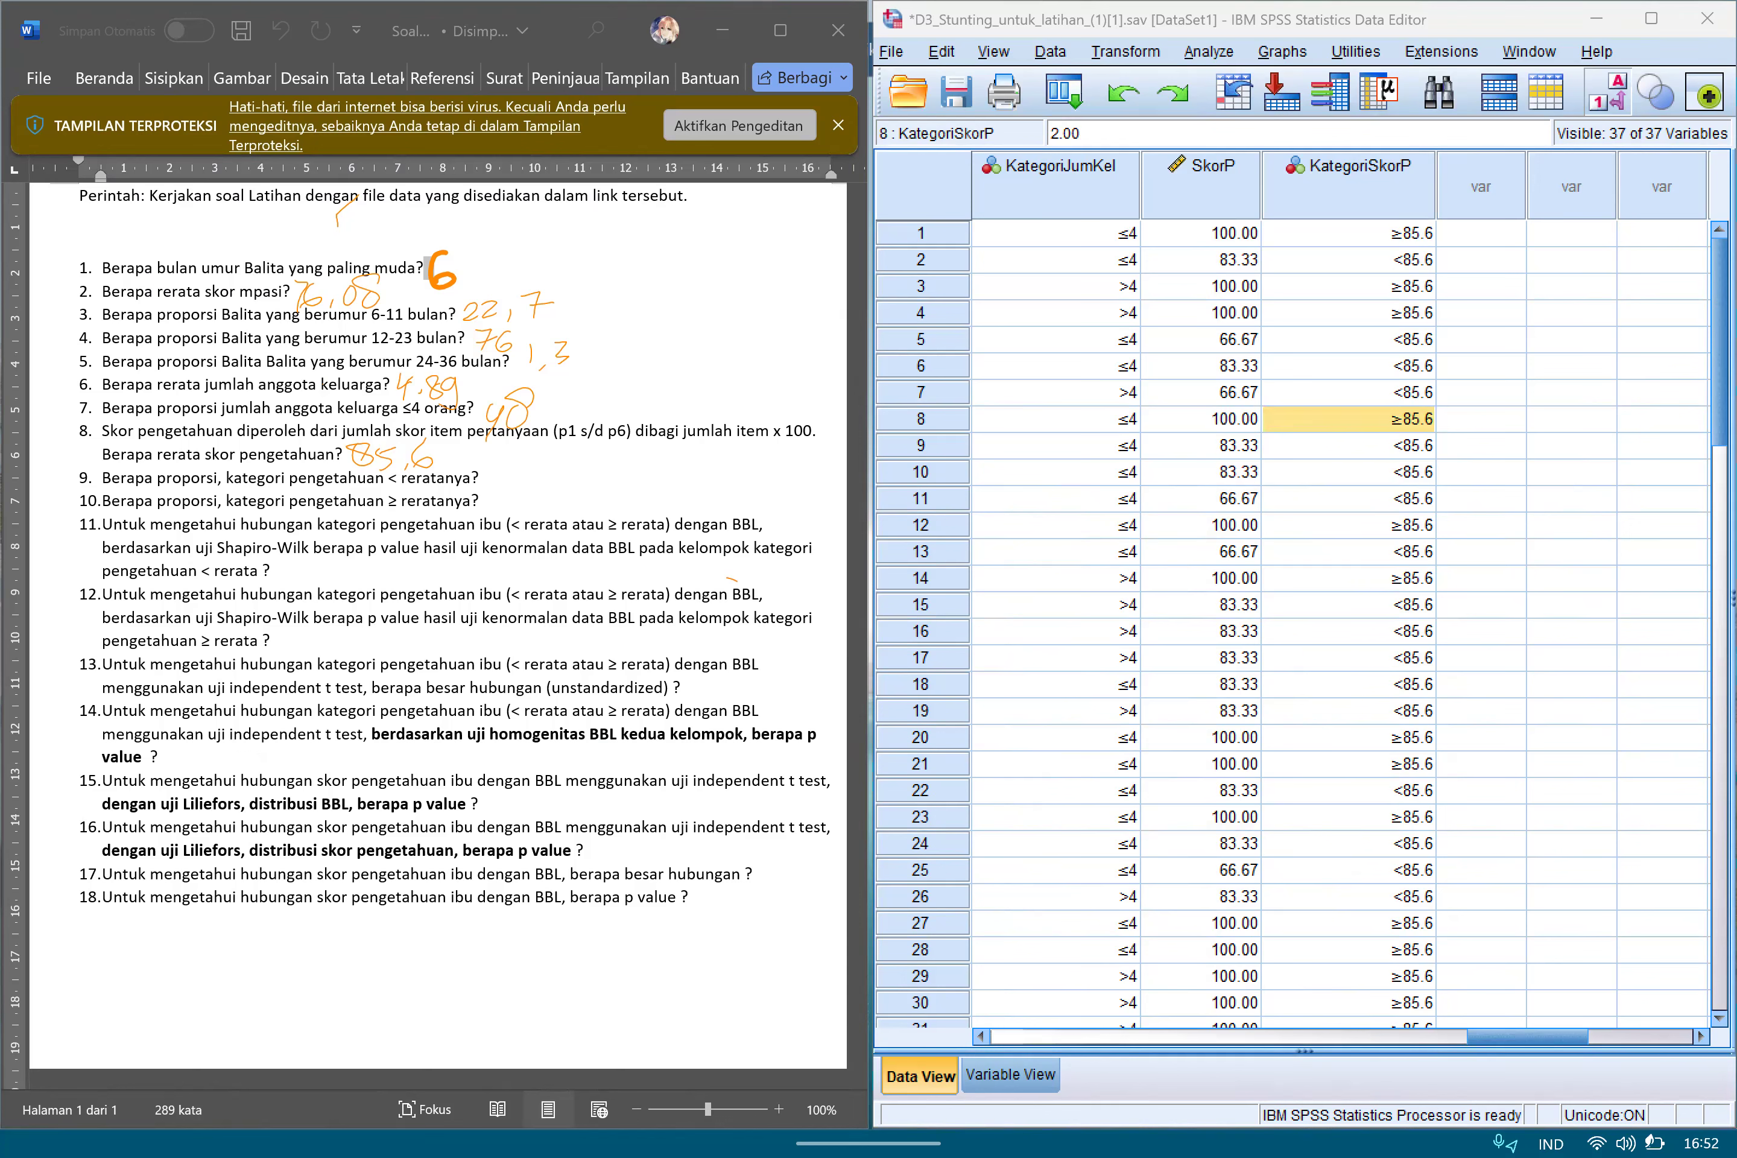
drag(327, 632, 632, 628)
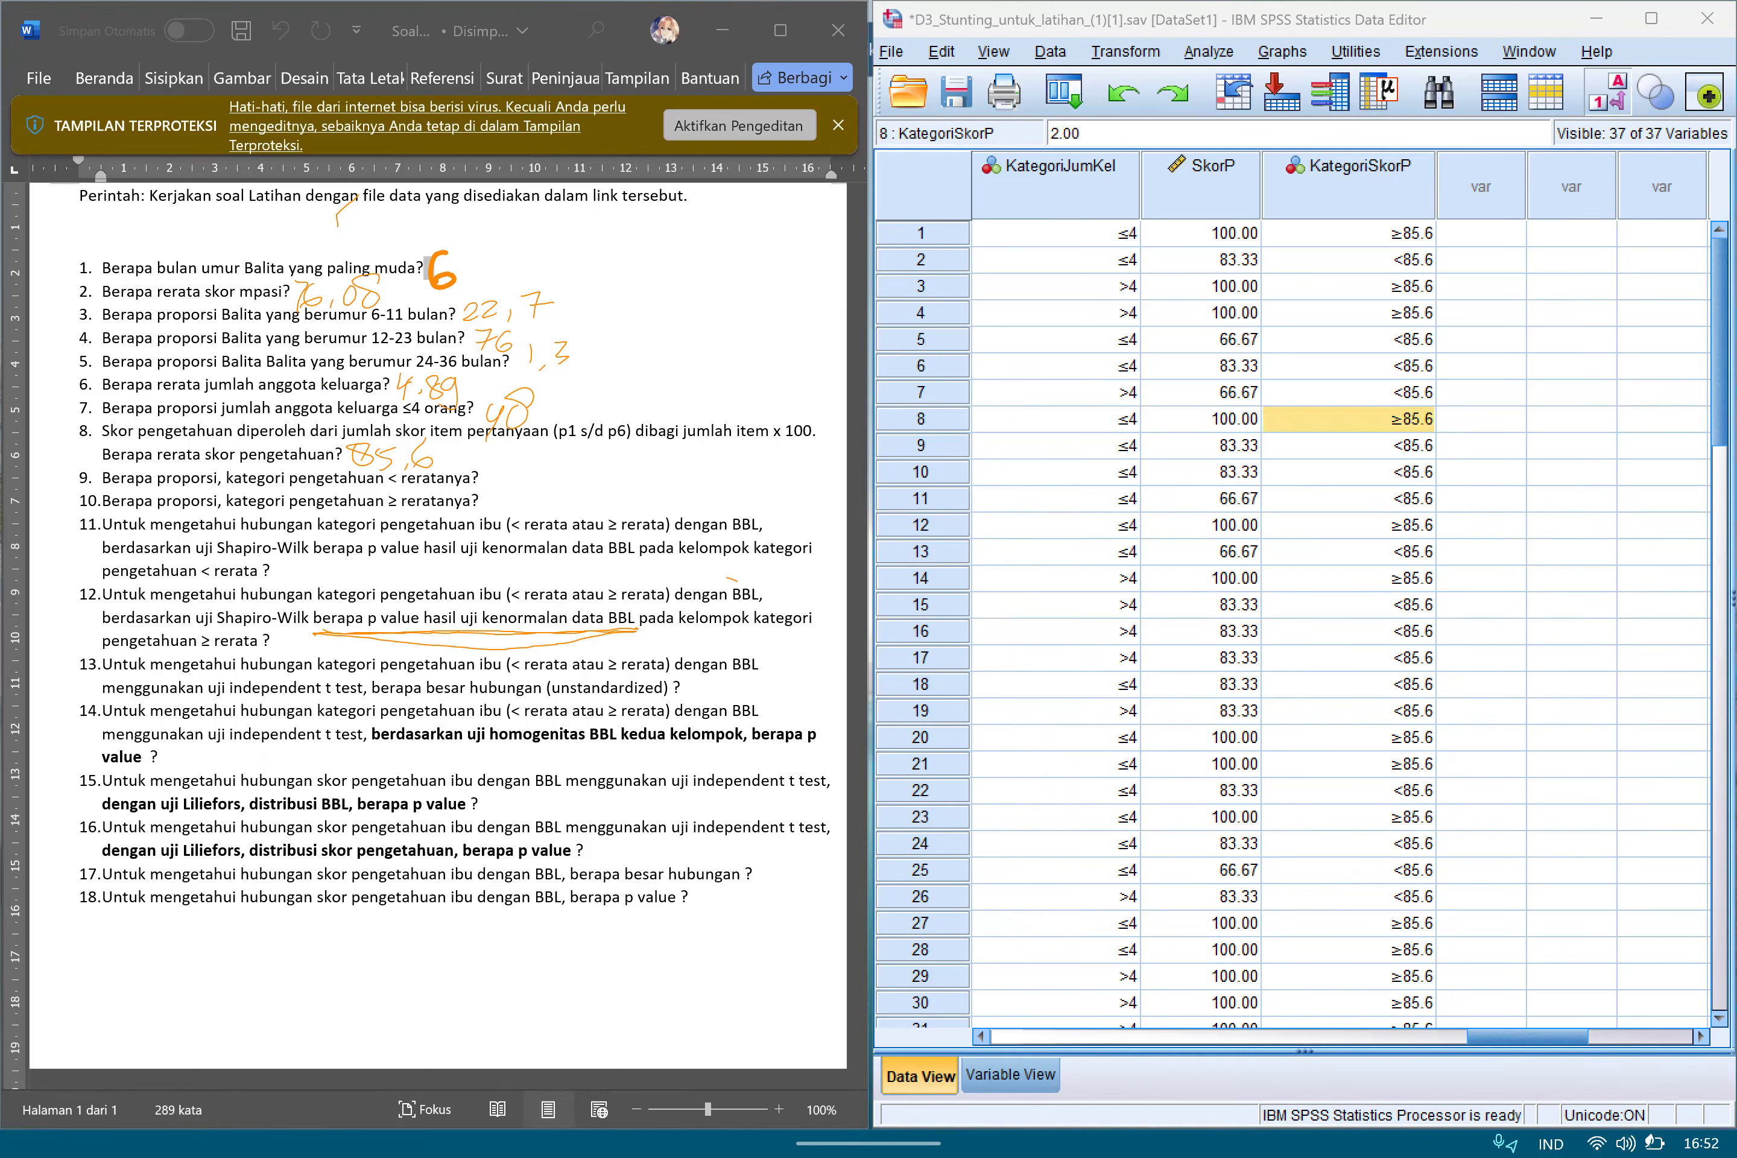
Set up an Explore analysis with BB Lahir [bb_lahir] as the dependent variable.
click(1209, 51)
mouse_move(1281, 110)
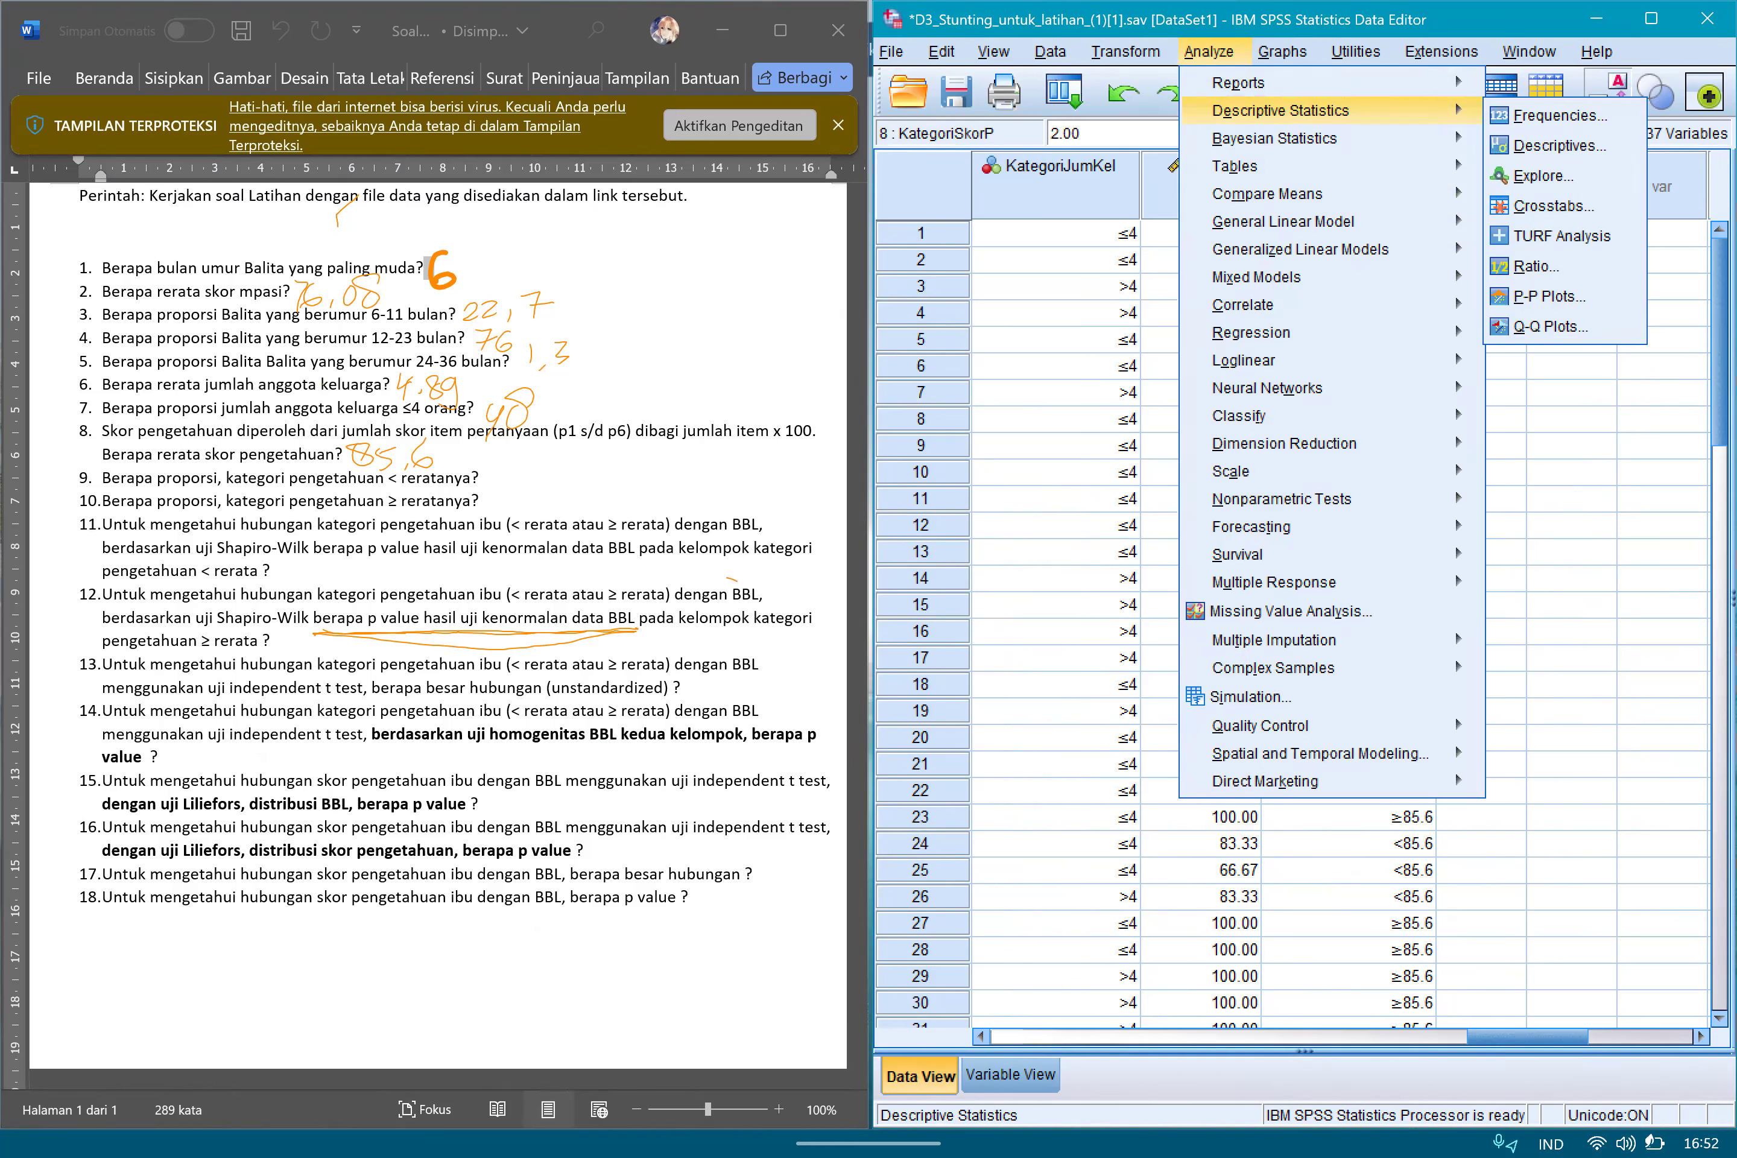
click(1543, 176)
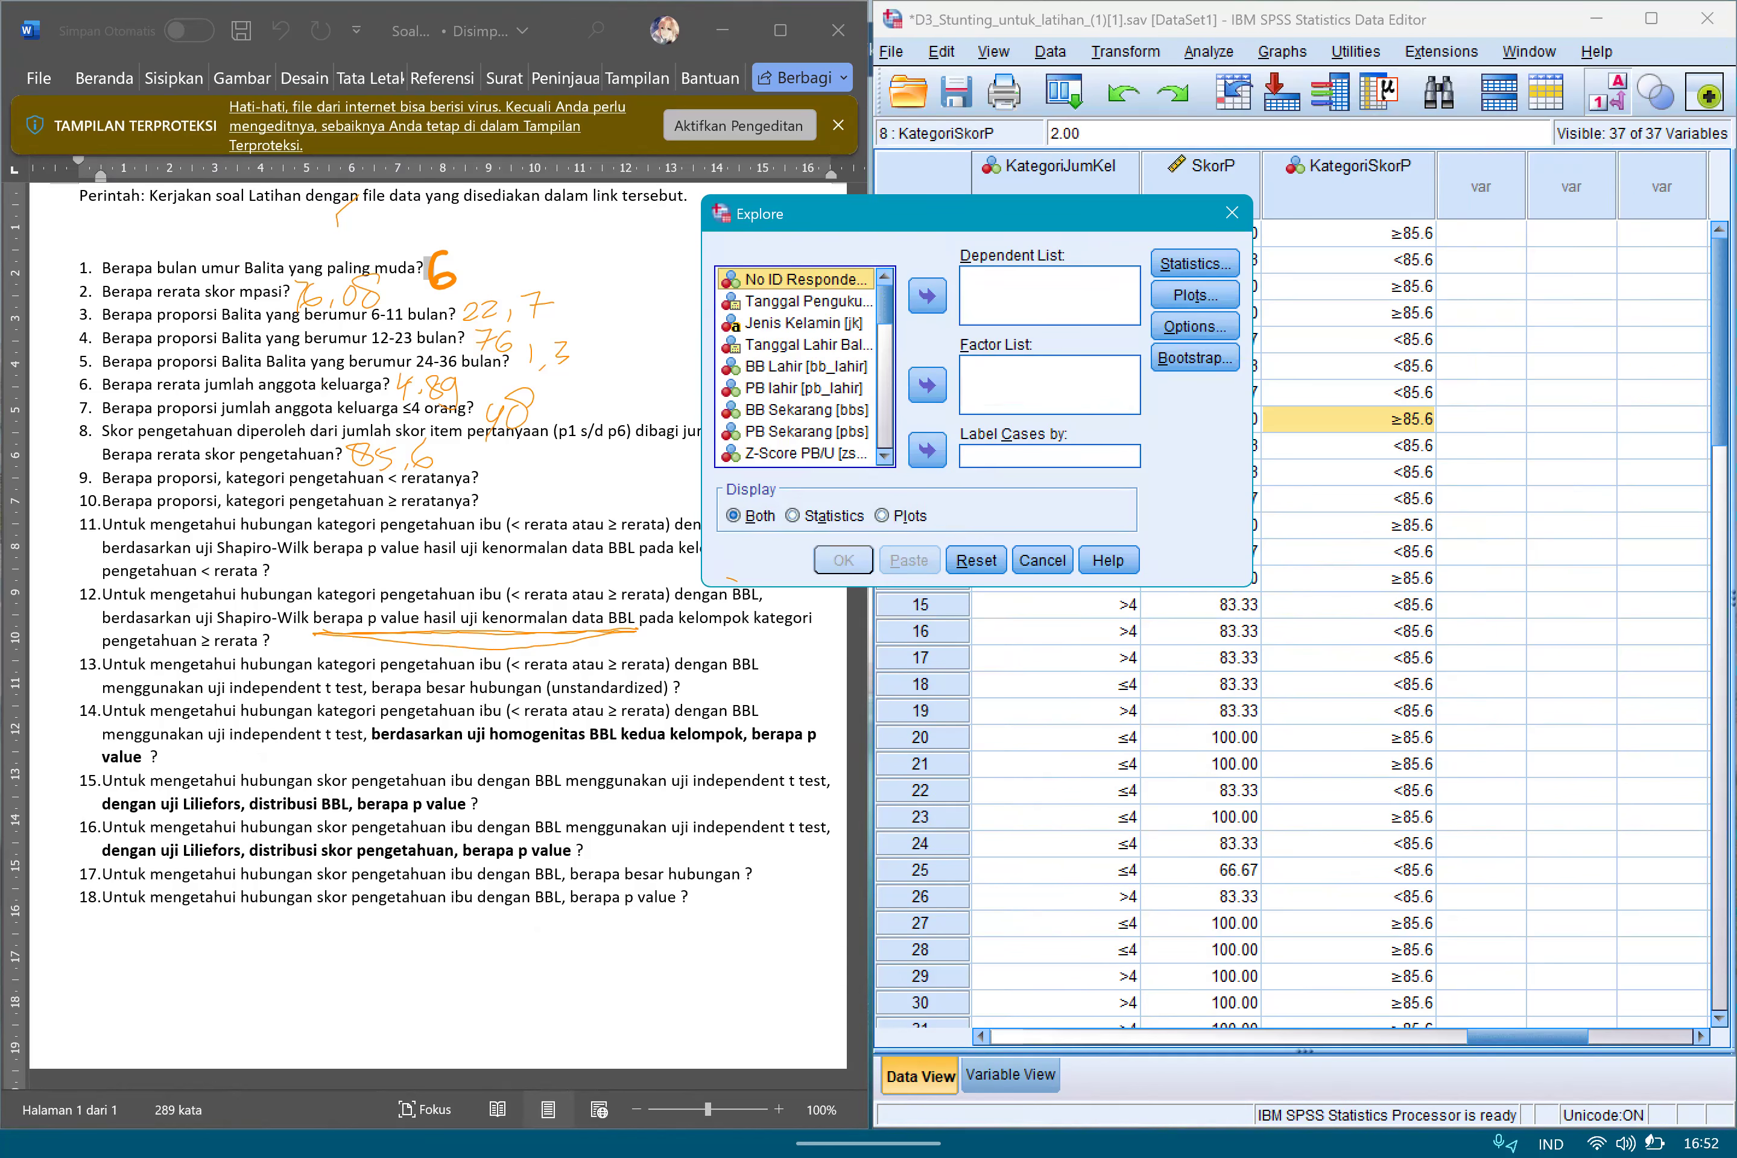
drag(972, 213, 1106, 198)
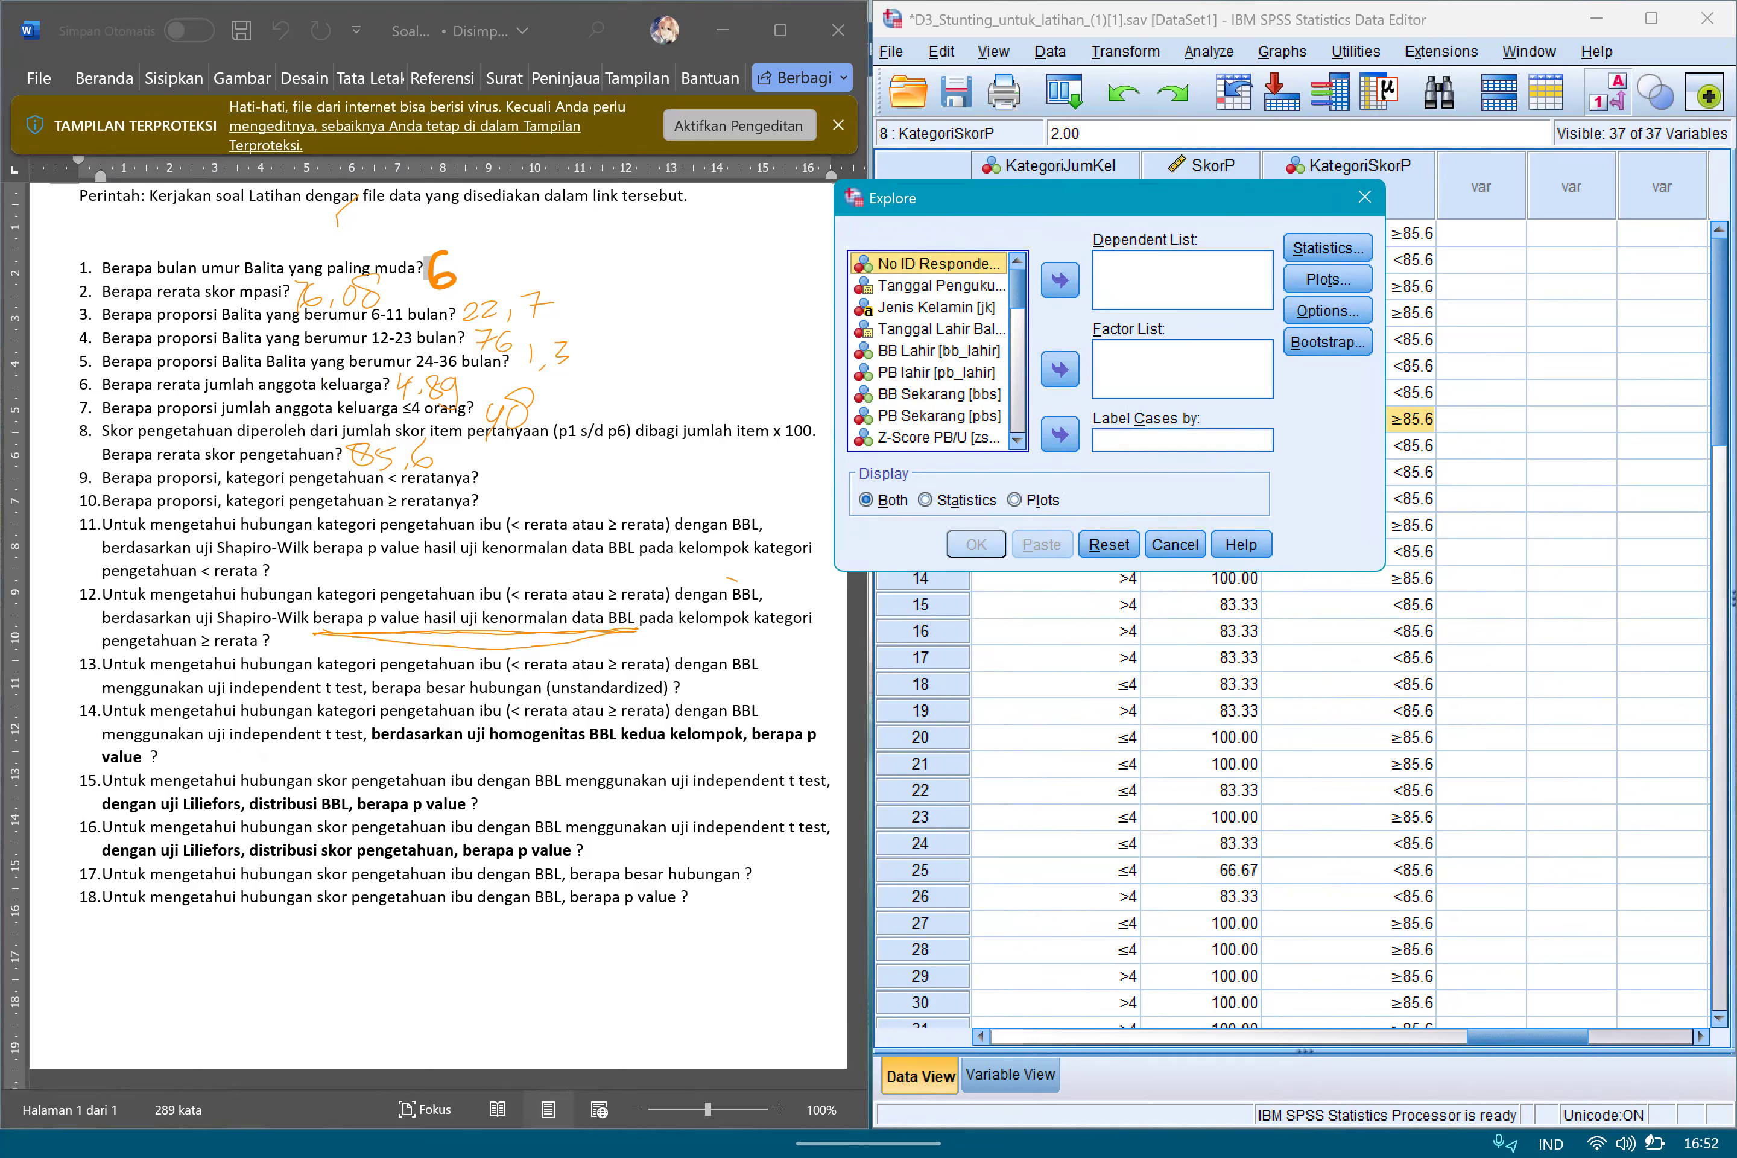
drag(1017, 288, 1018, 414)
click(938, 350)
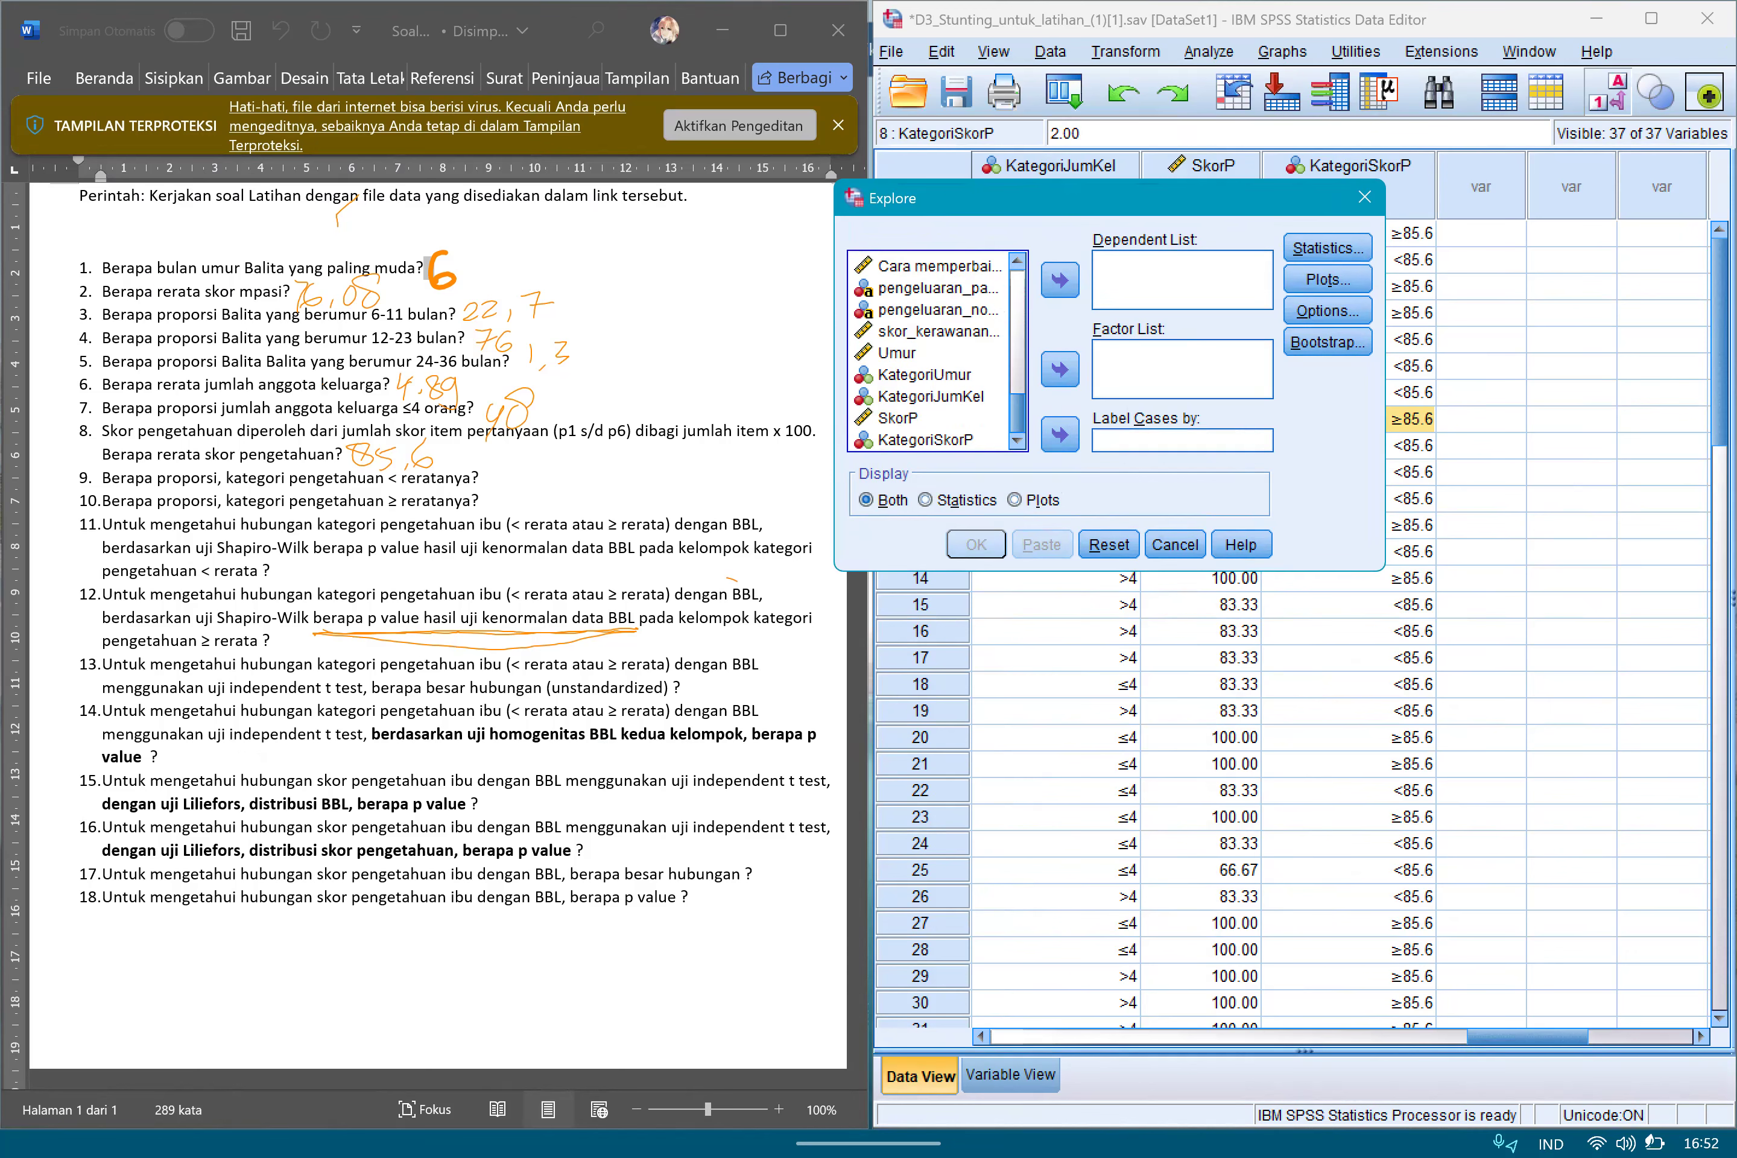
click(927, 441)
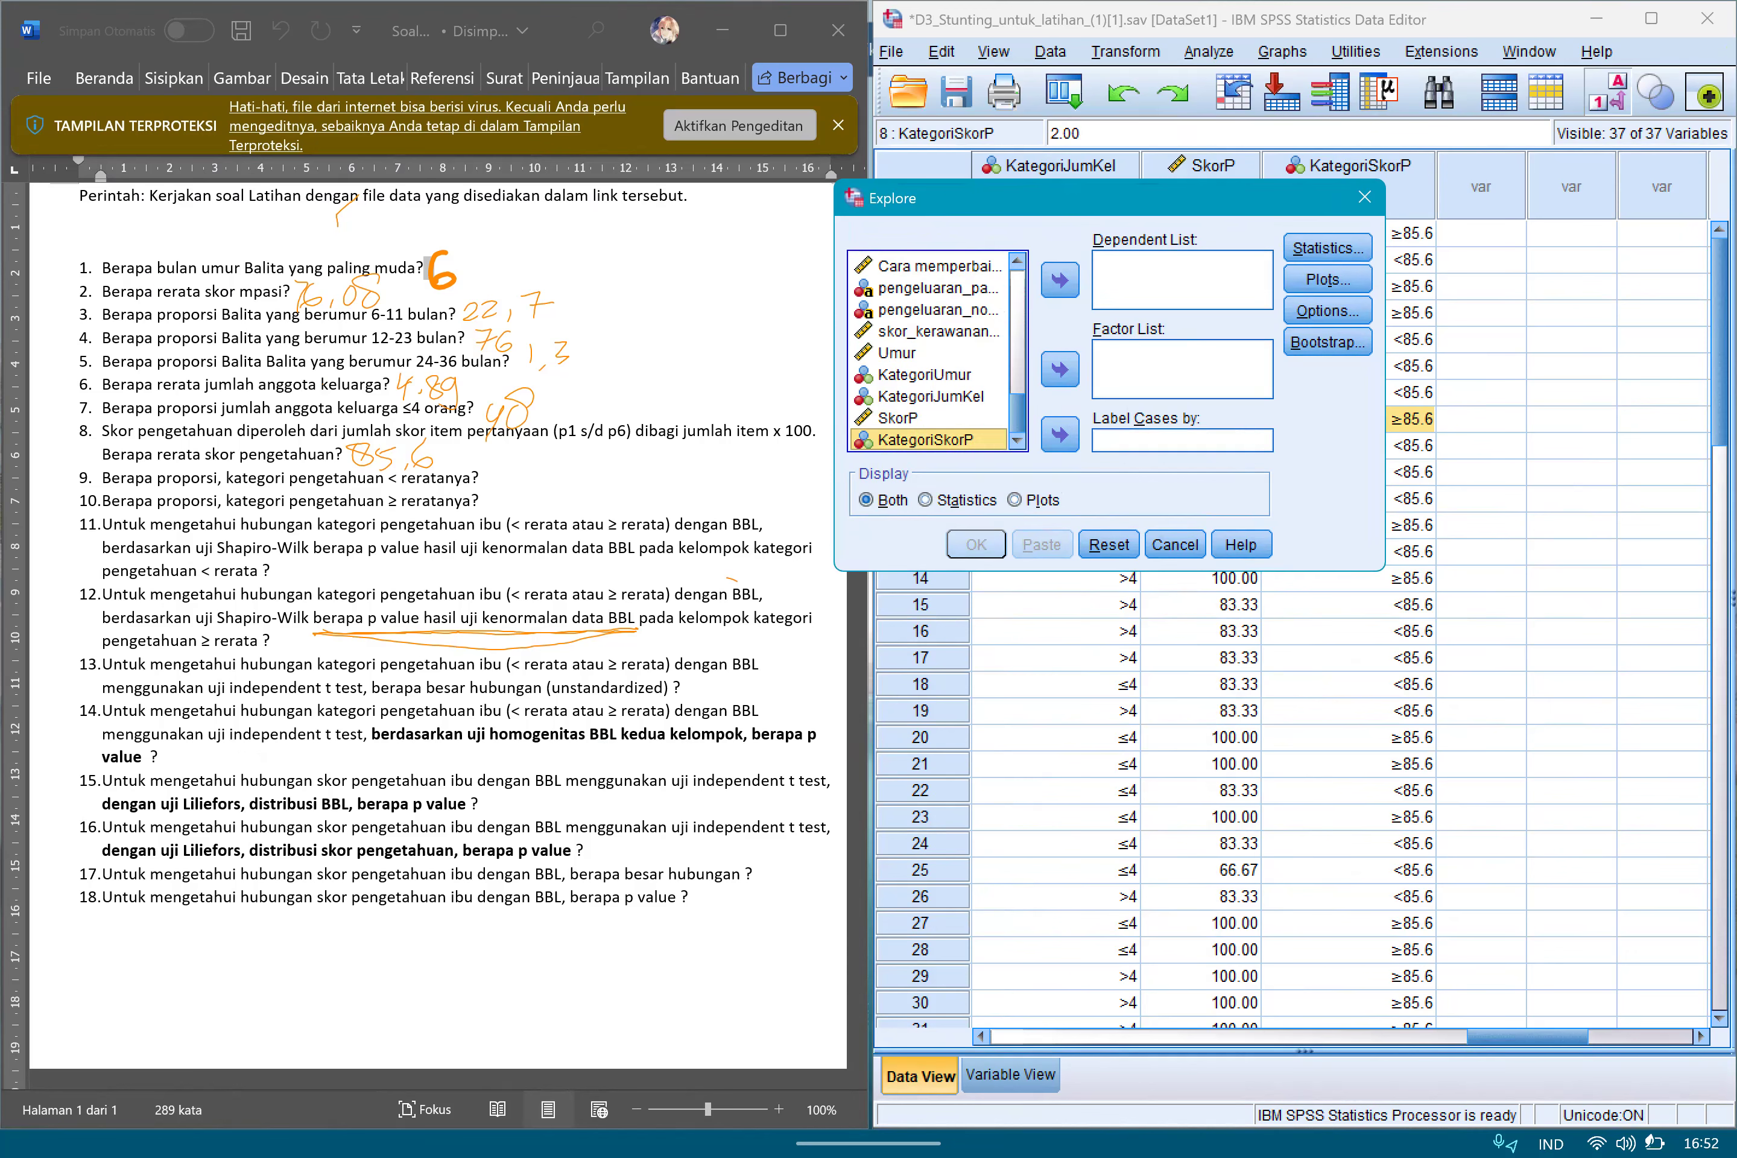
drag(1017, 413, 1018, 289)
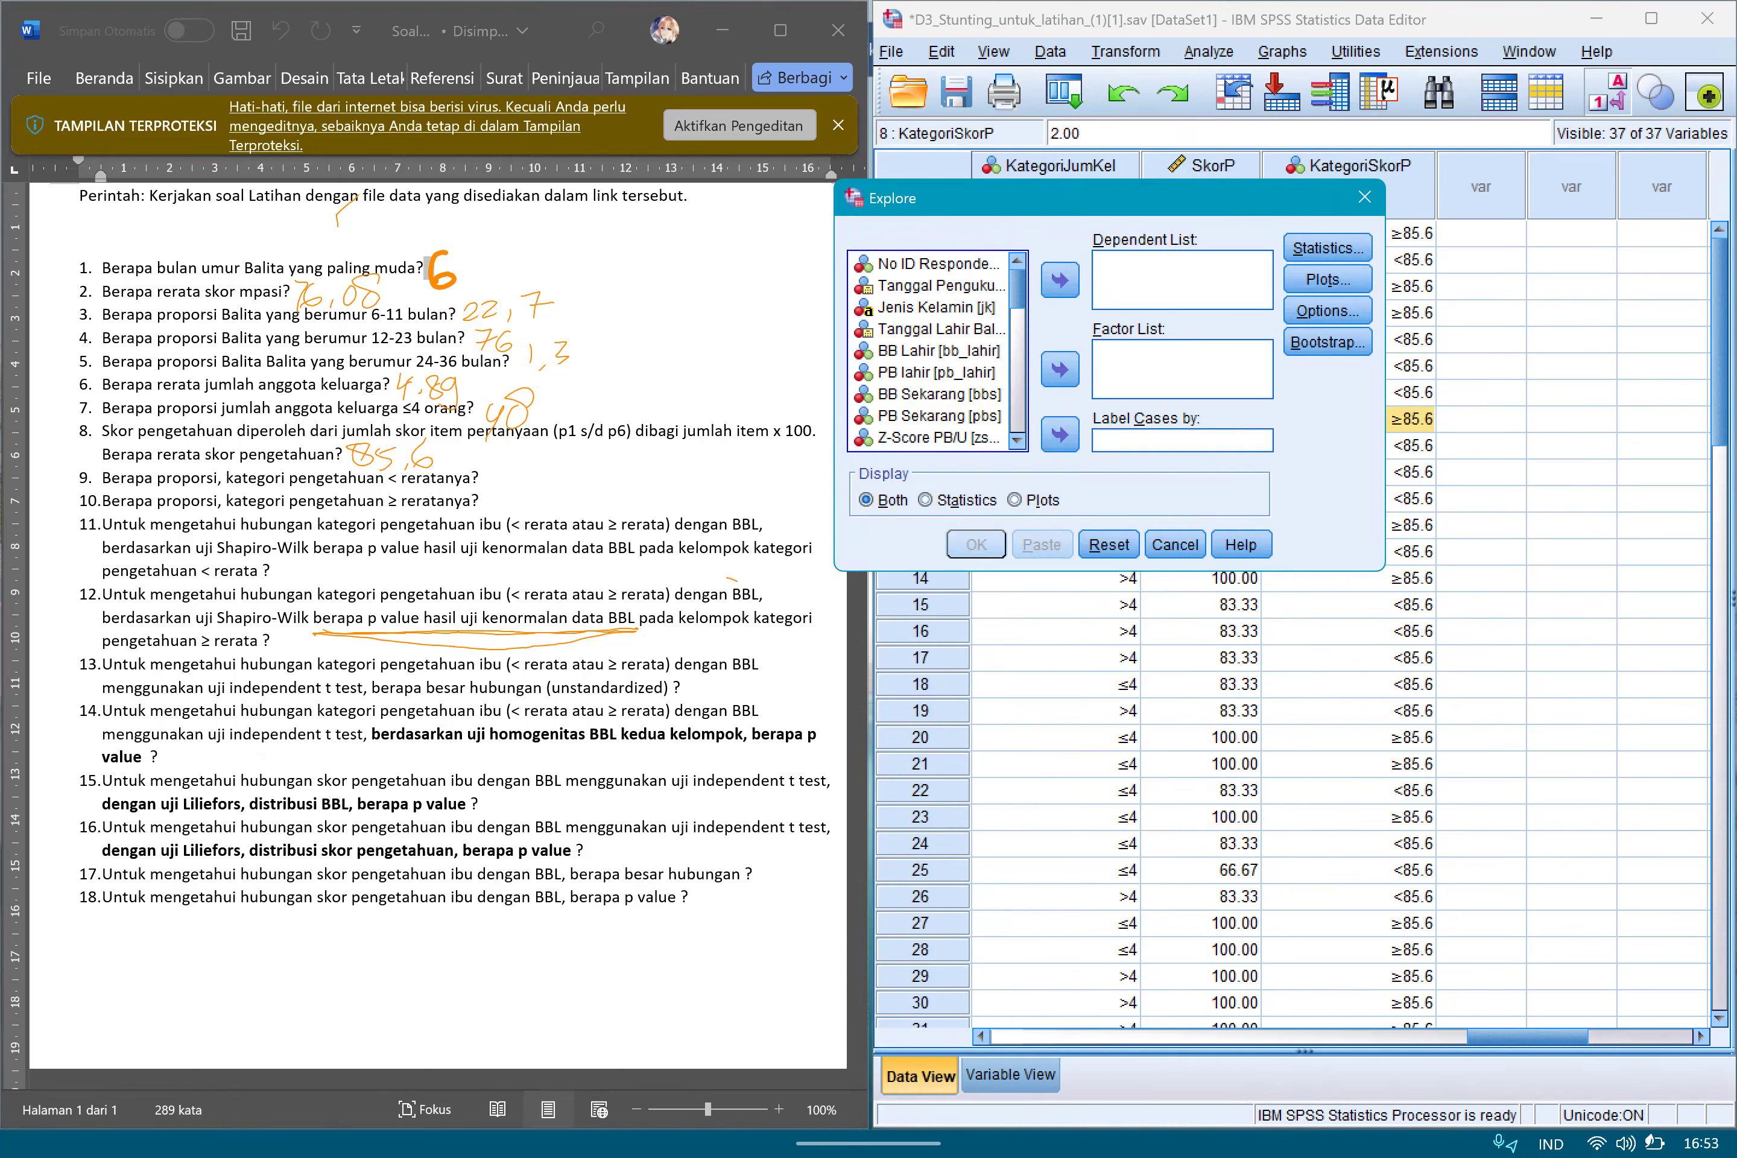
click(938, 351)
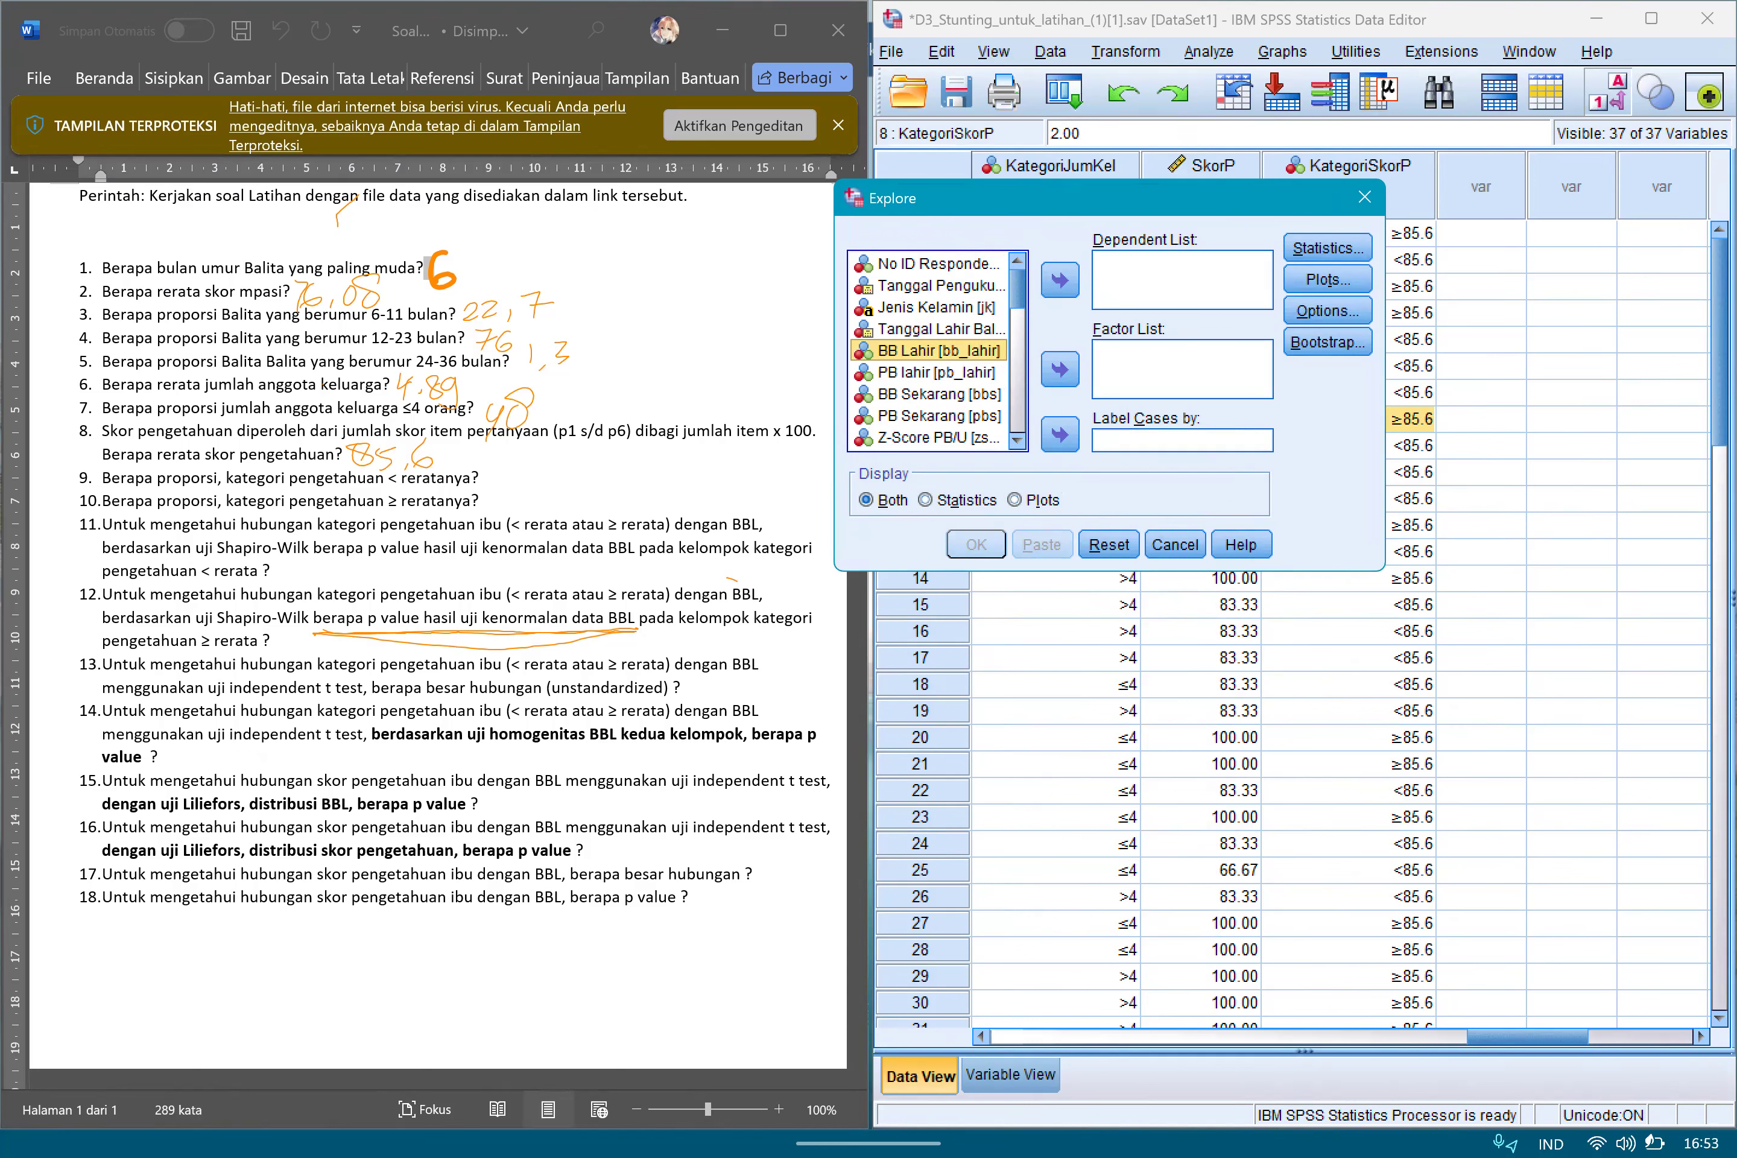
click(1060, 281)
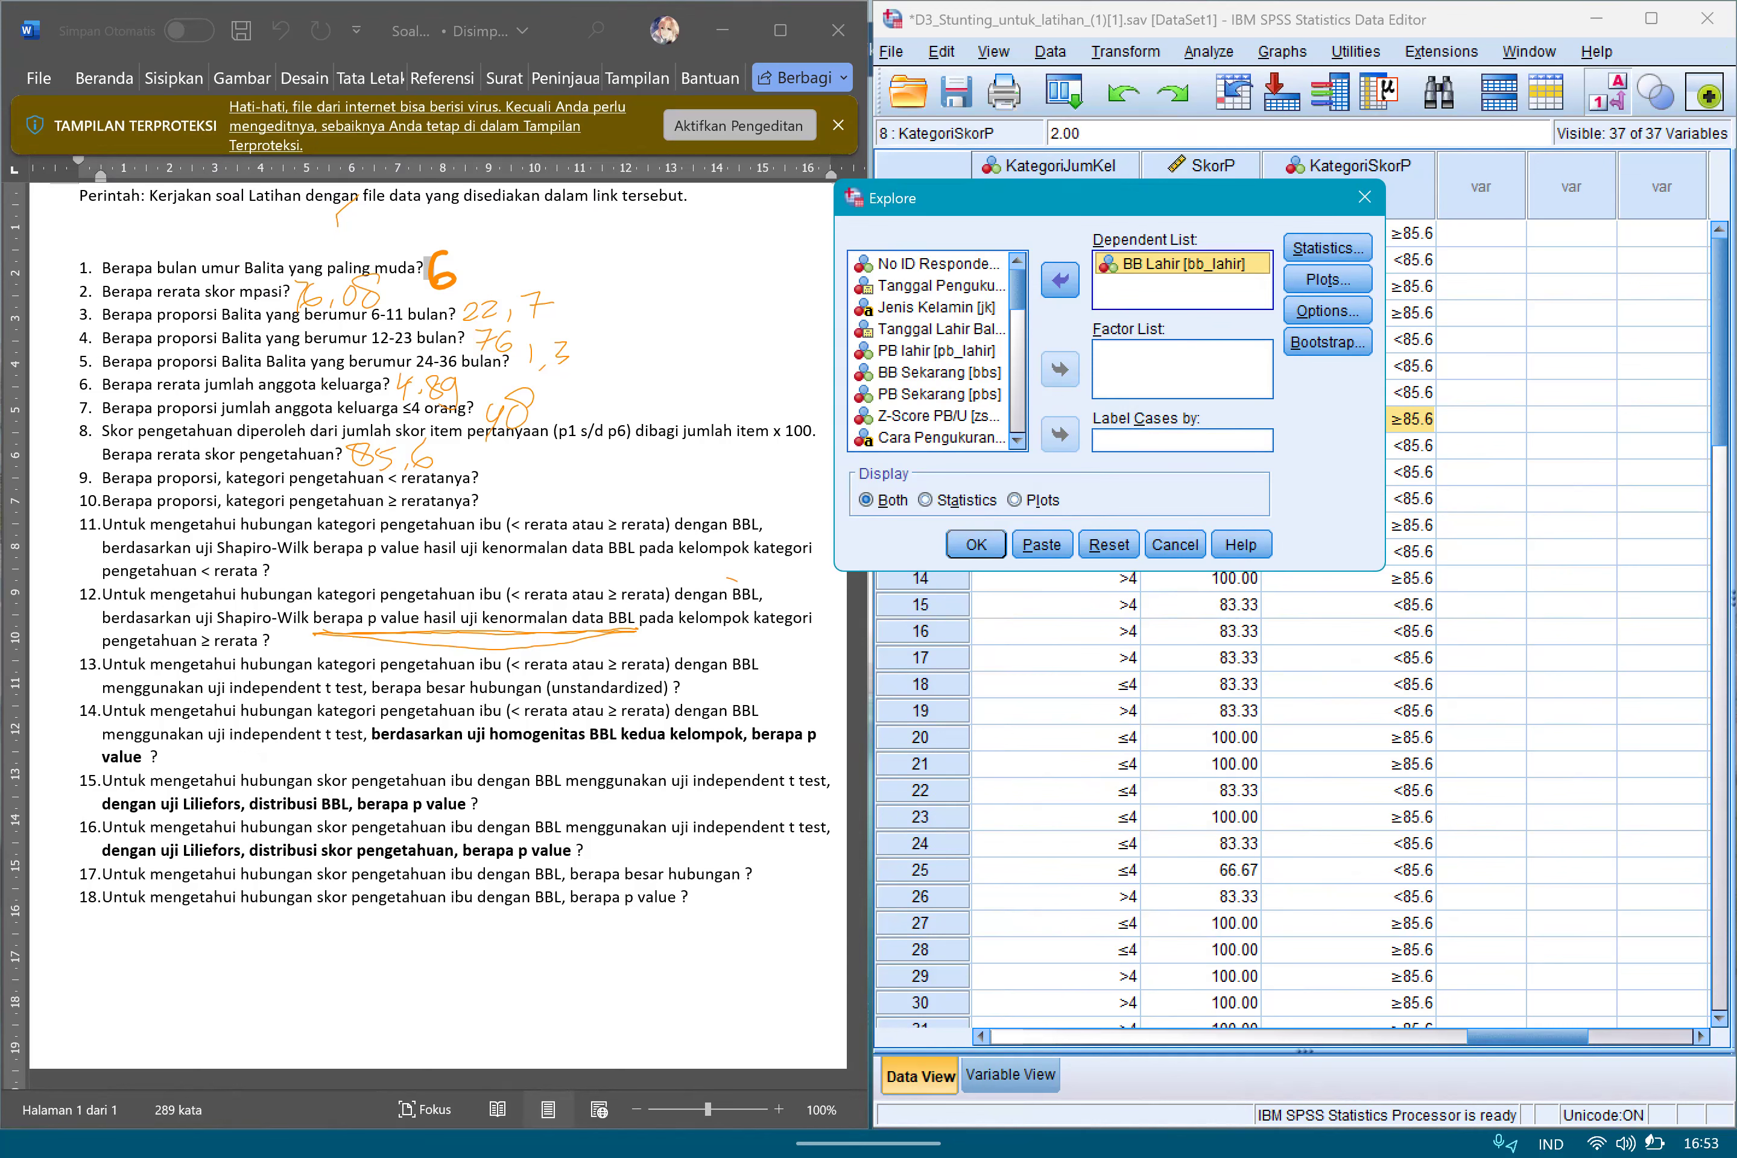
Add KategoriSkorP as the factor for the Explore analysis of BB Lahir.
scroll(930, 352, down, 9)
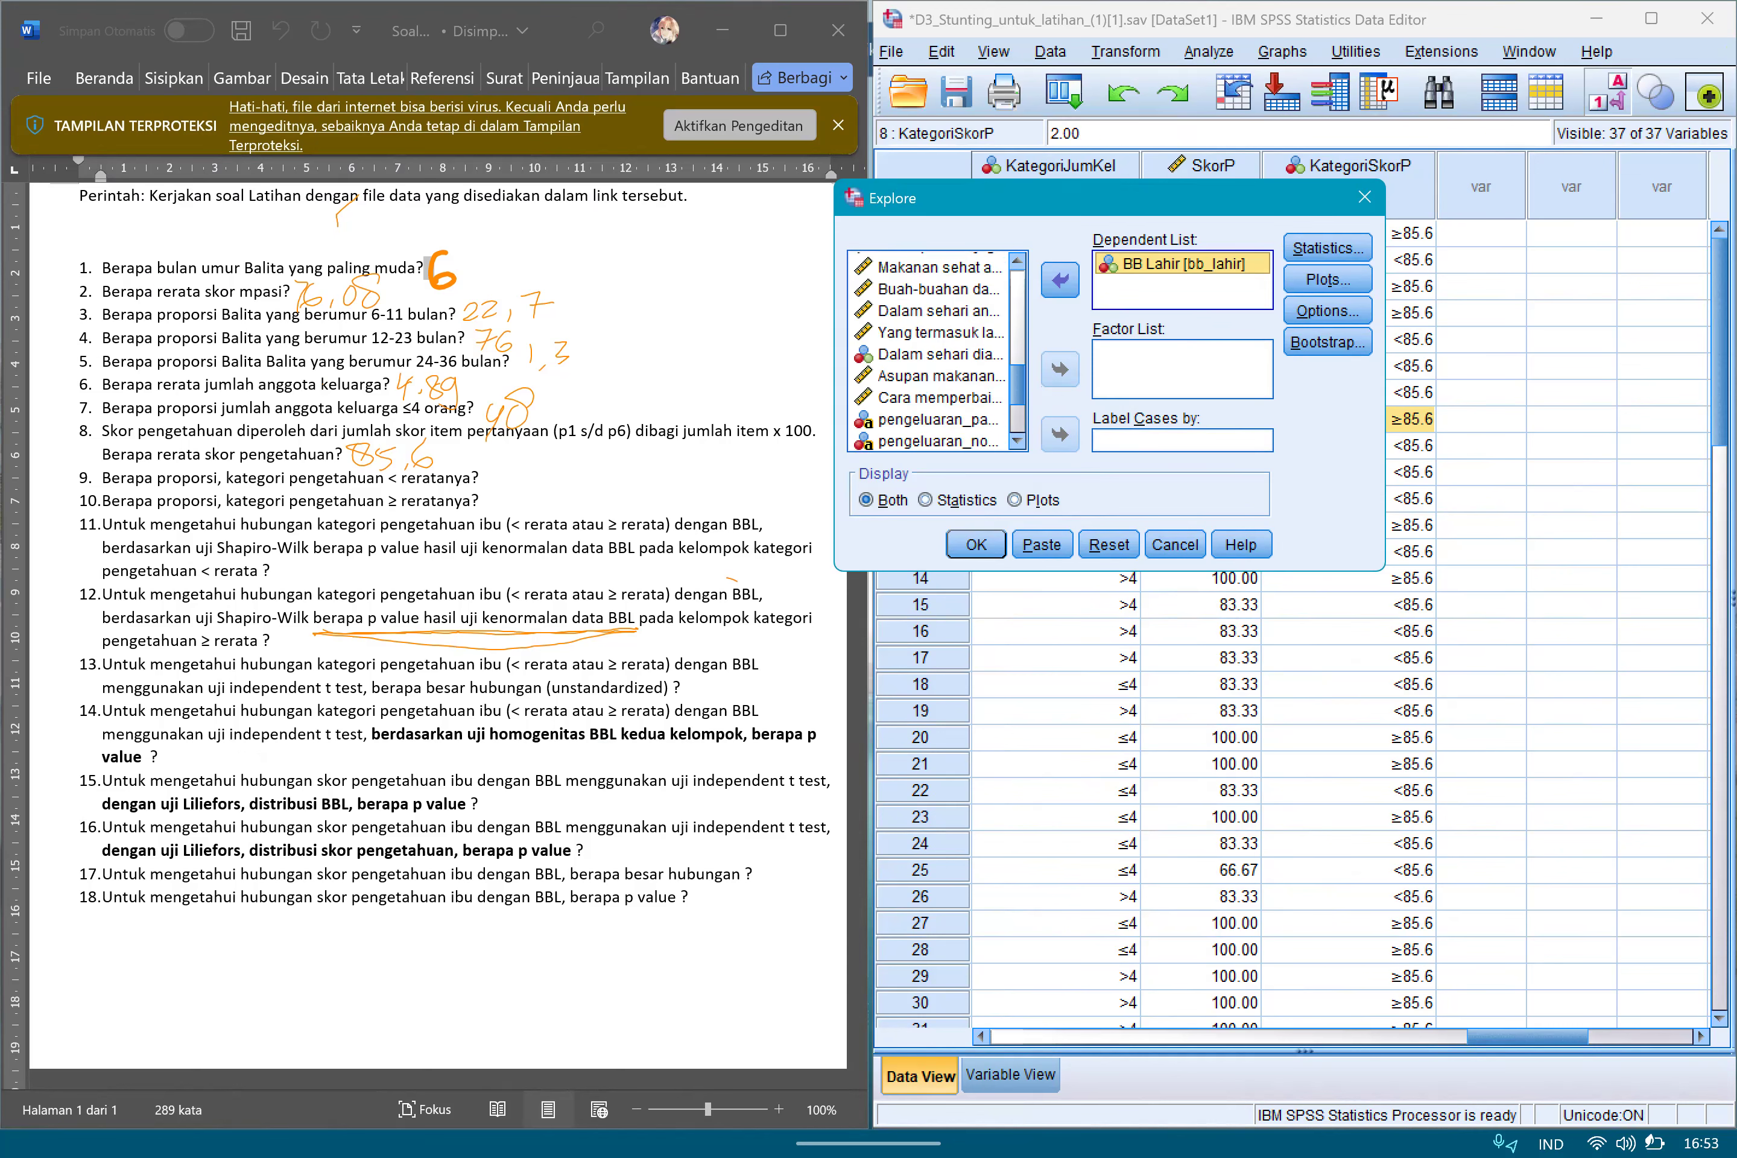
click(926, 440)
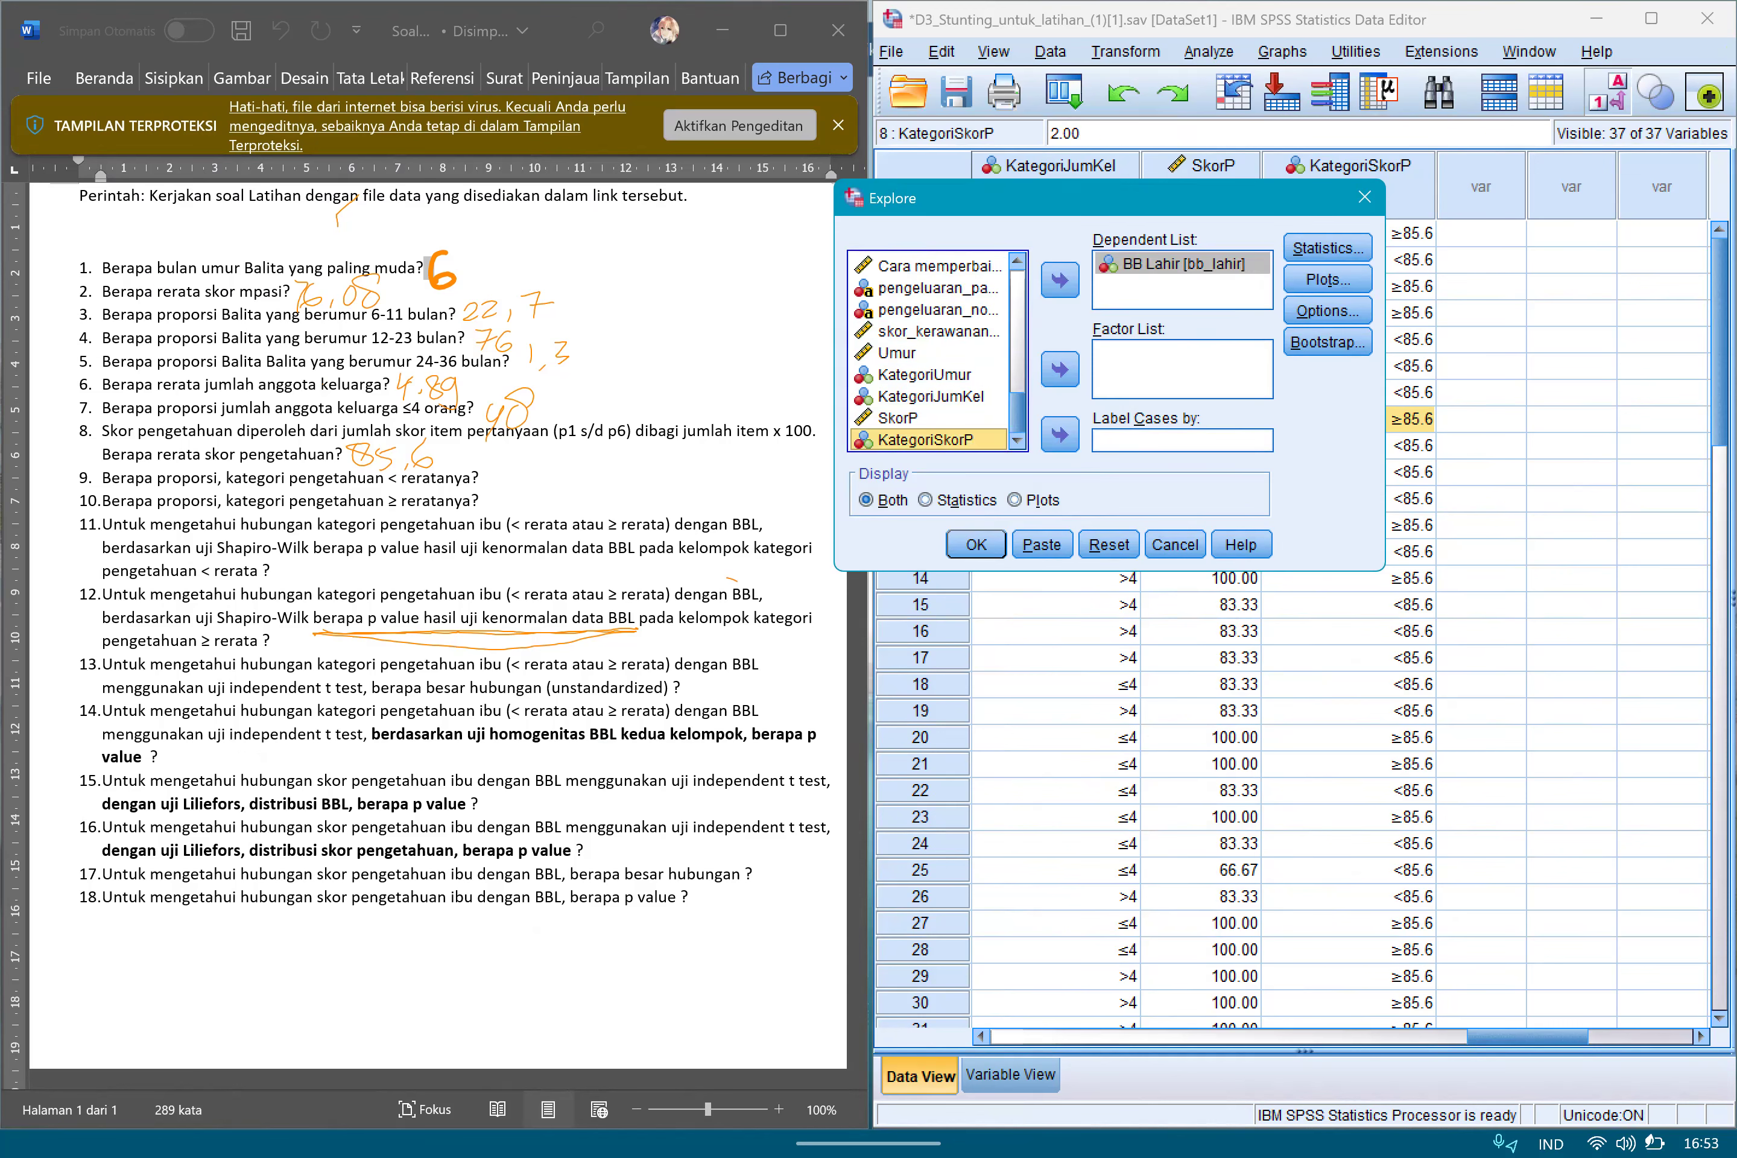
click(1060, 370)
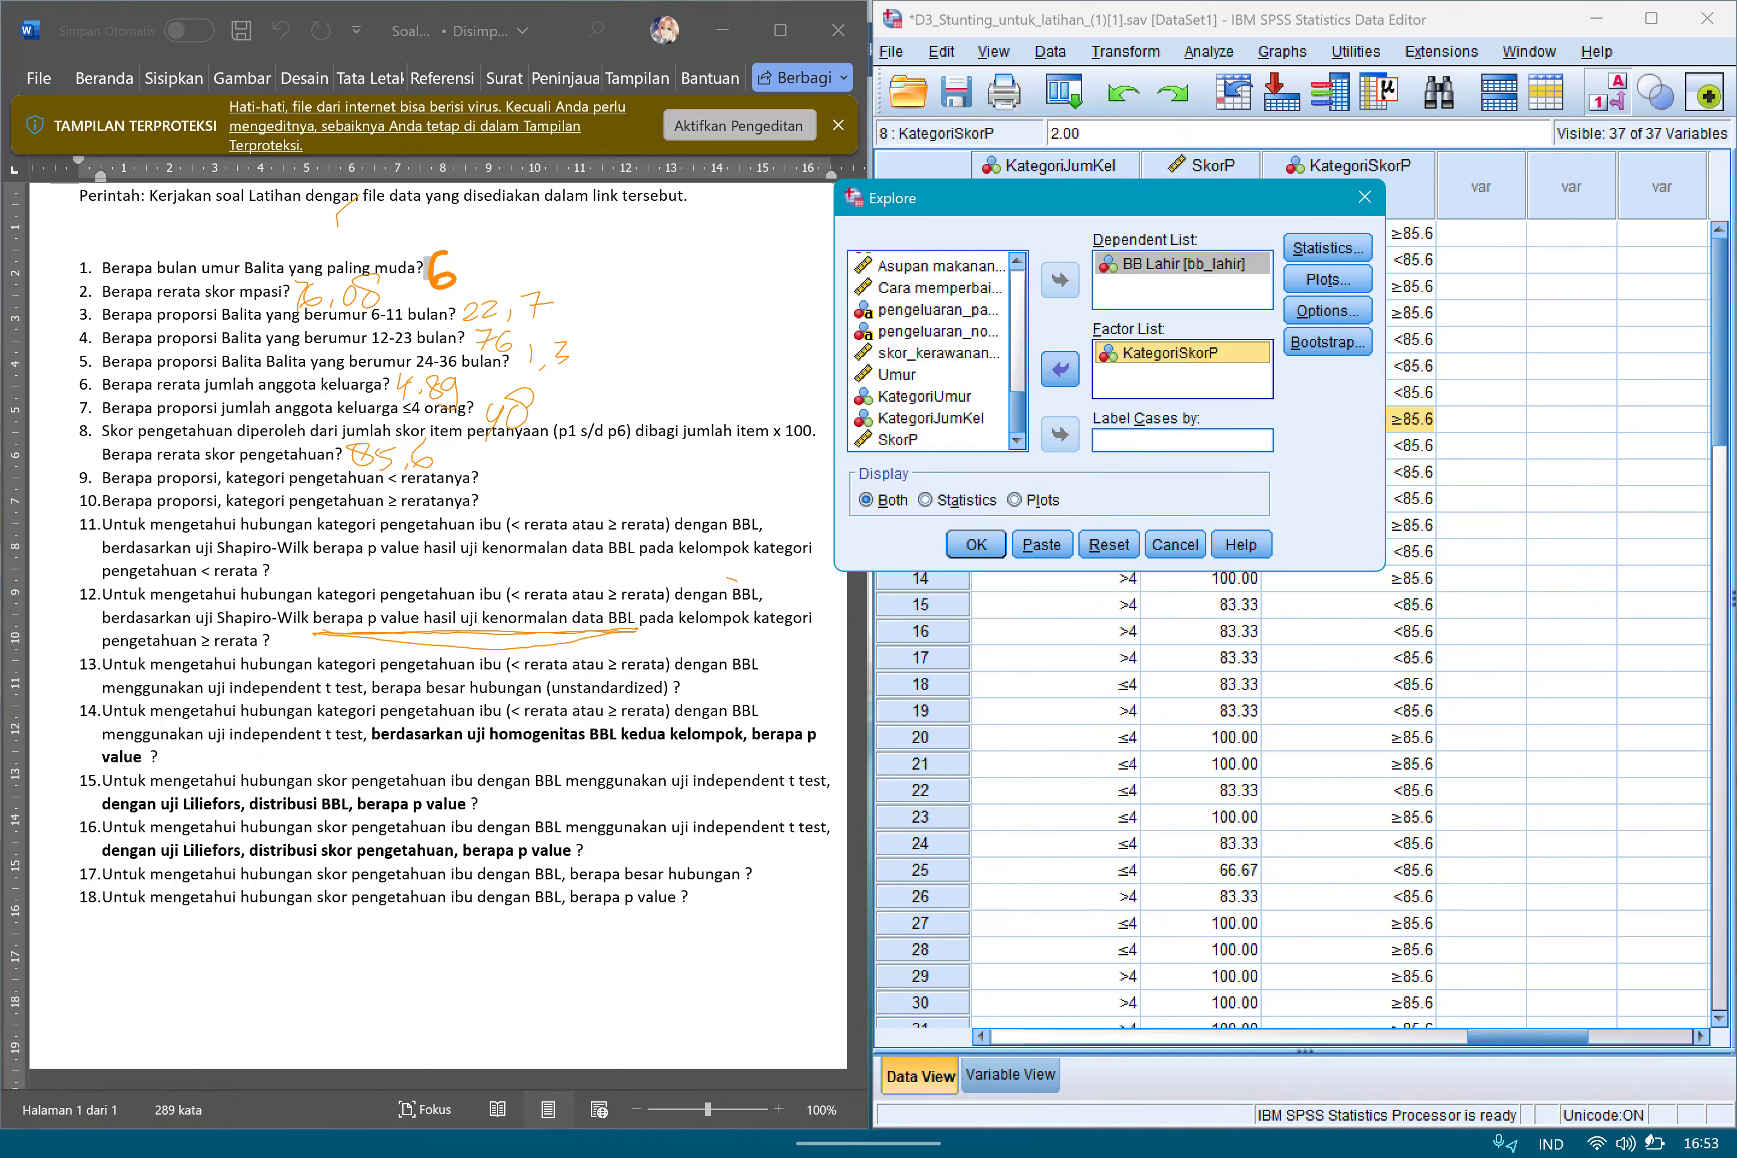
Enable normality plots with tests for the Explore analysis and run it.
click(1328, 279)
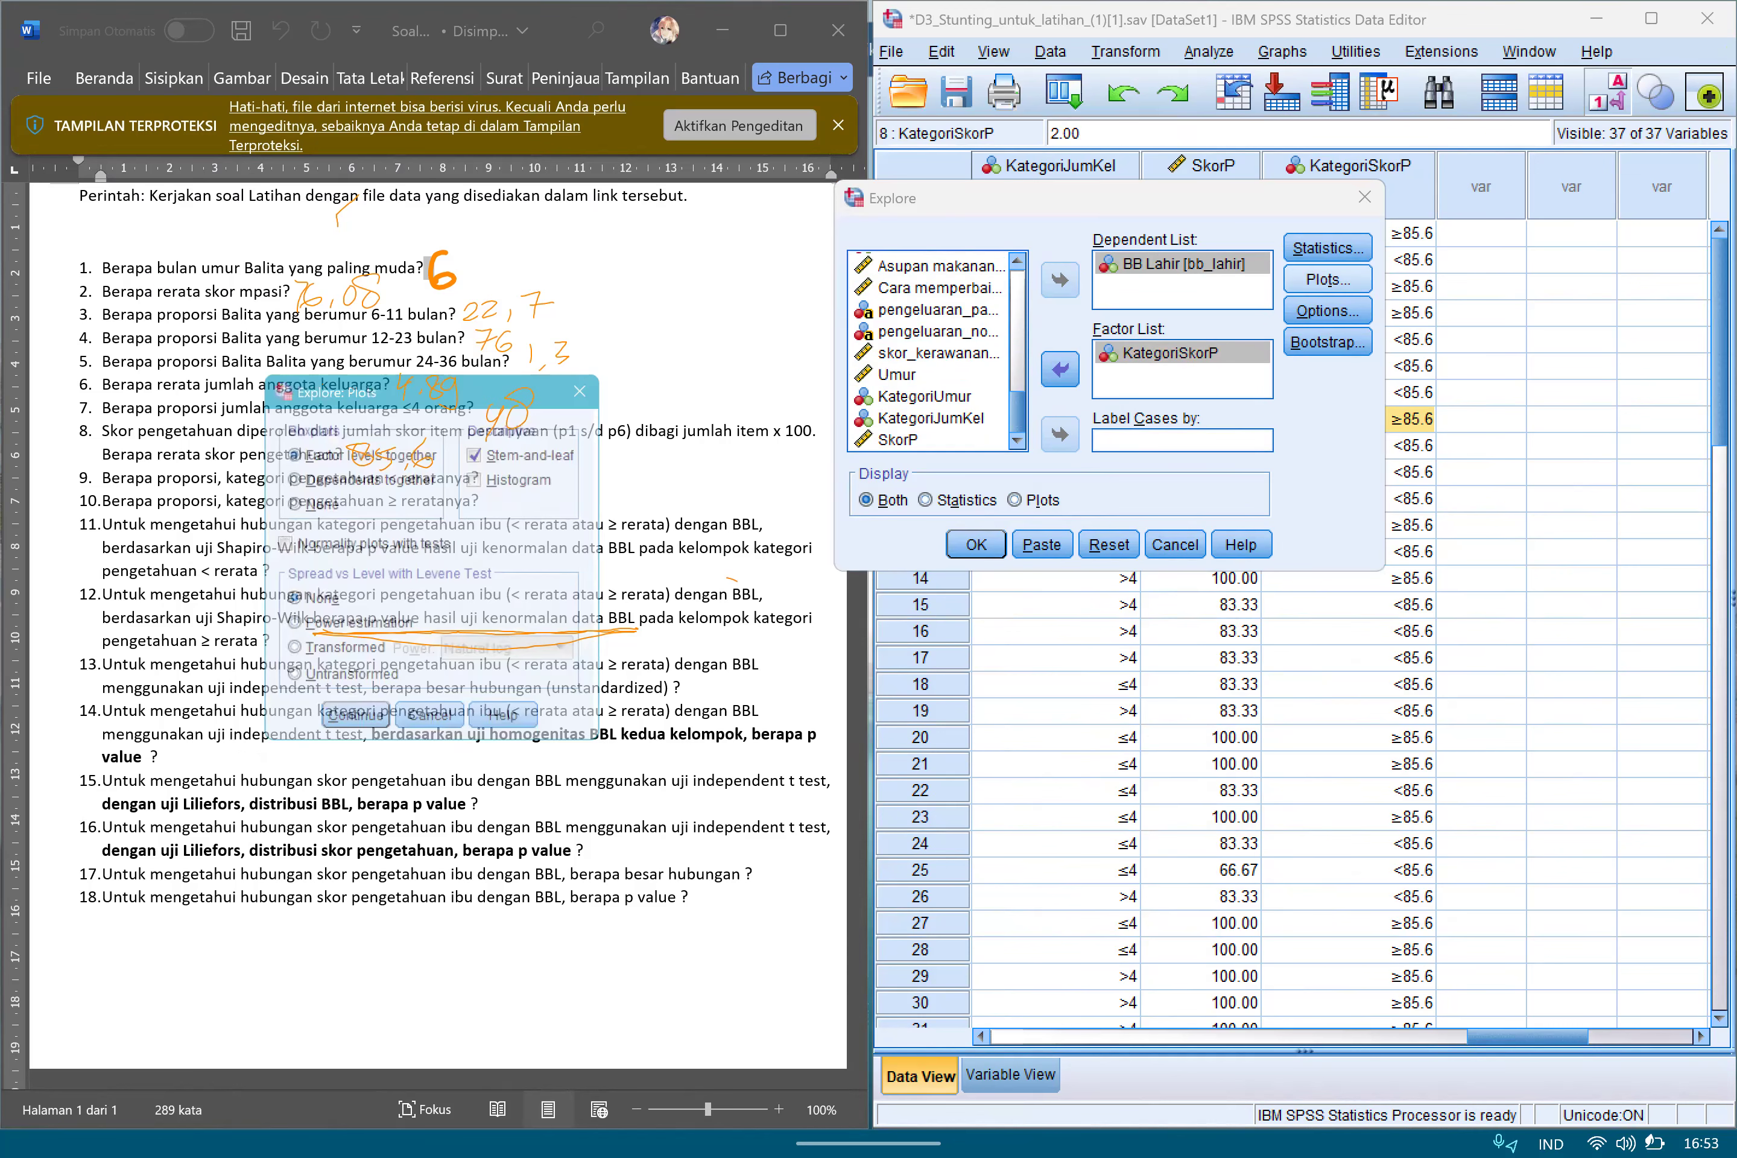
key(space)
key(Return)
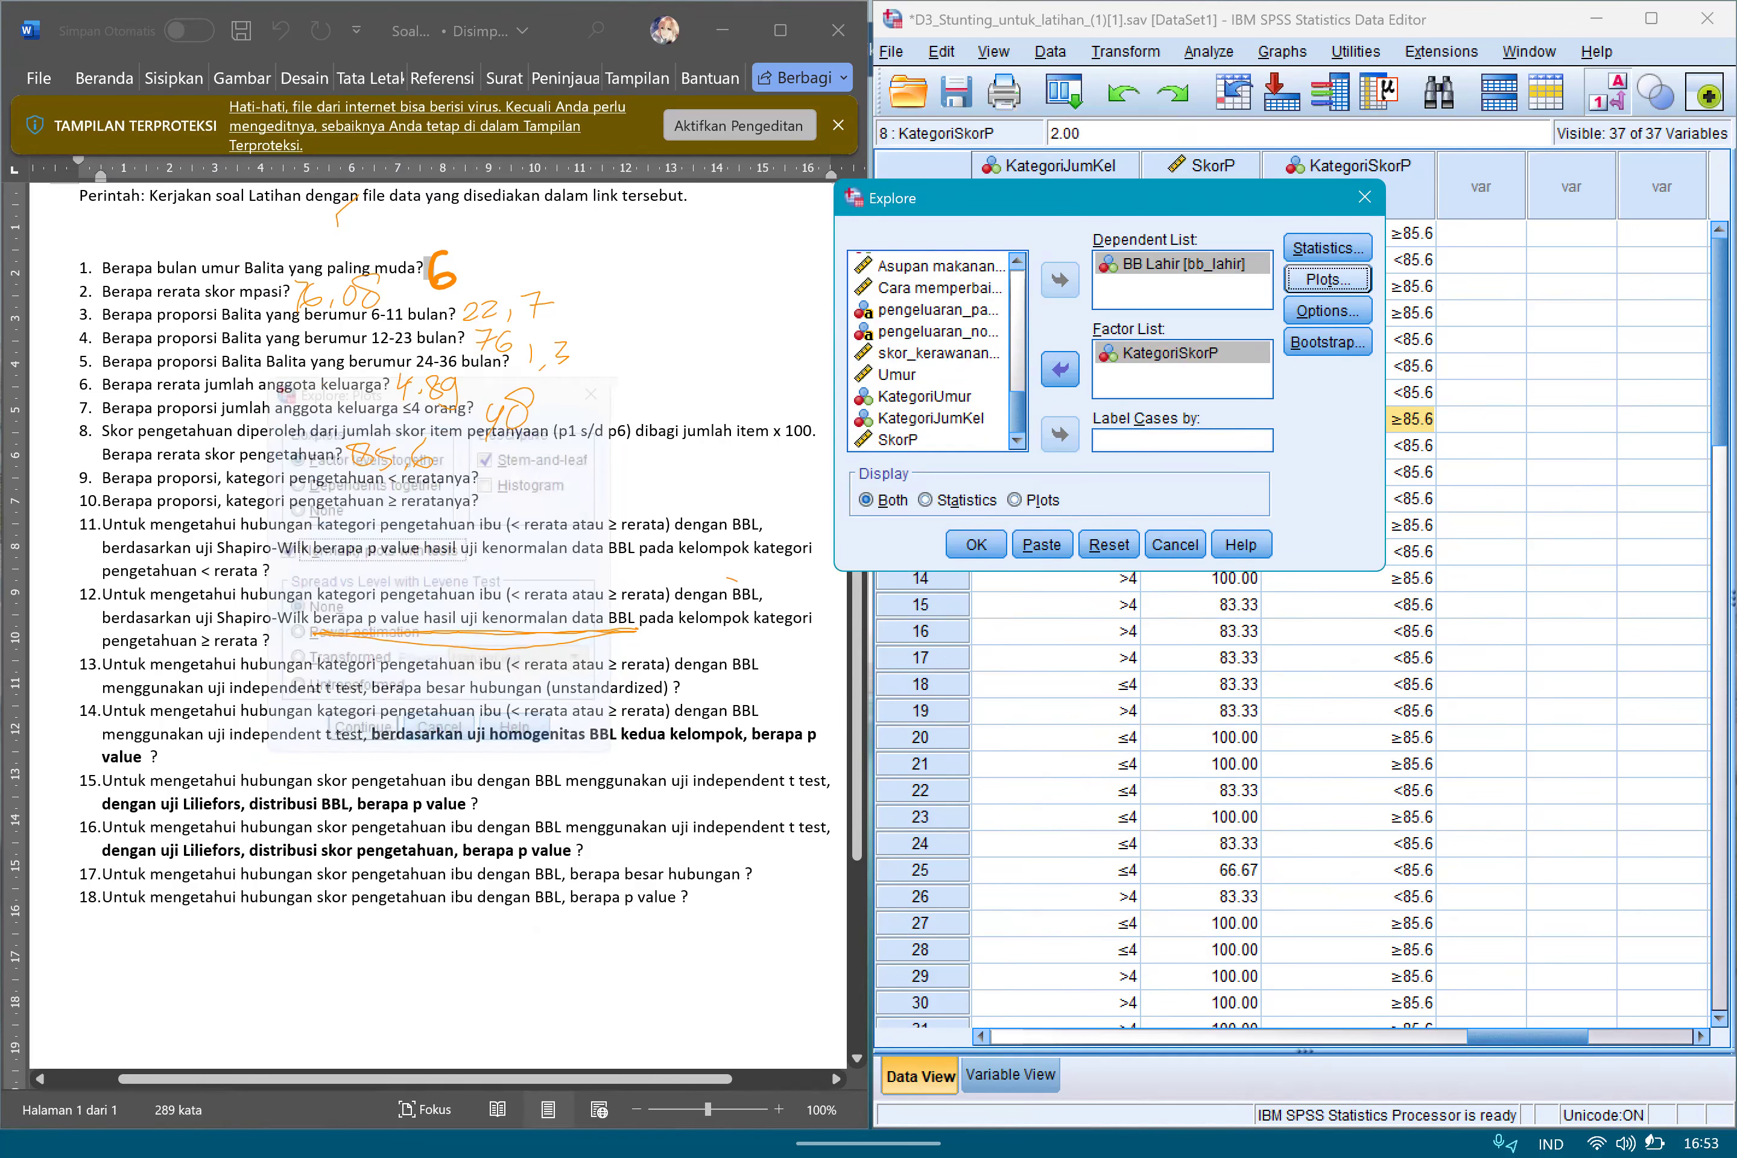
click(976, 545)
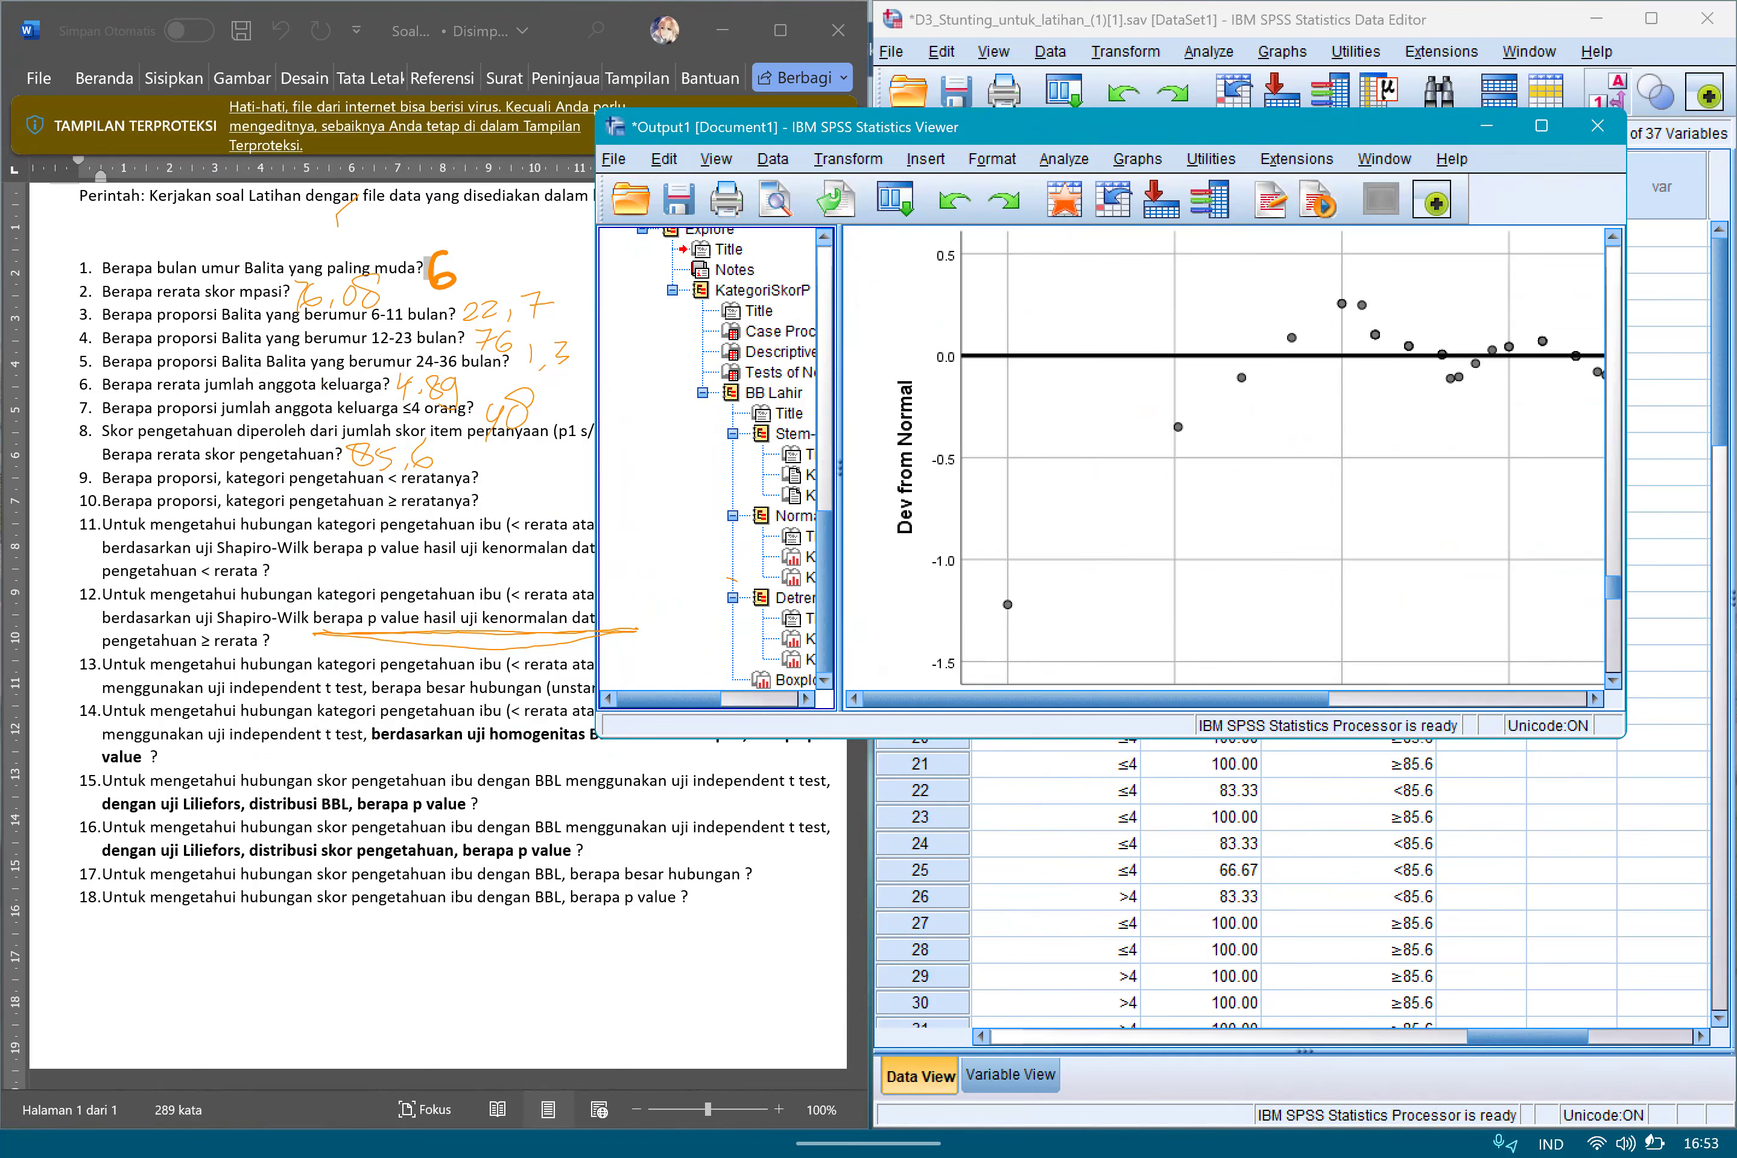
Display the Tests of Normality table, box its Shapiro-Wilk columns and underline "uji Shapiro-Wilk" in question 12.
click(779, 372)
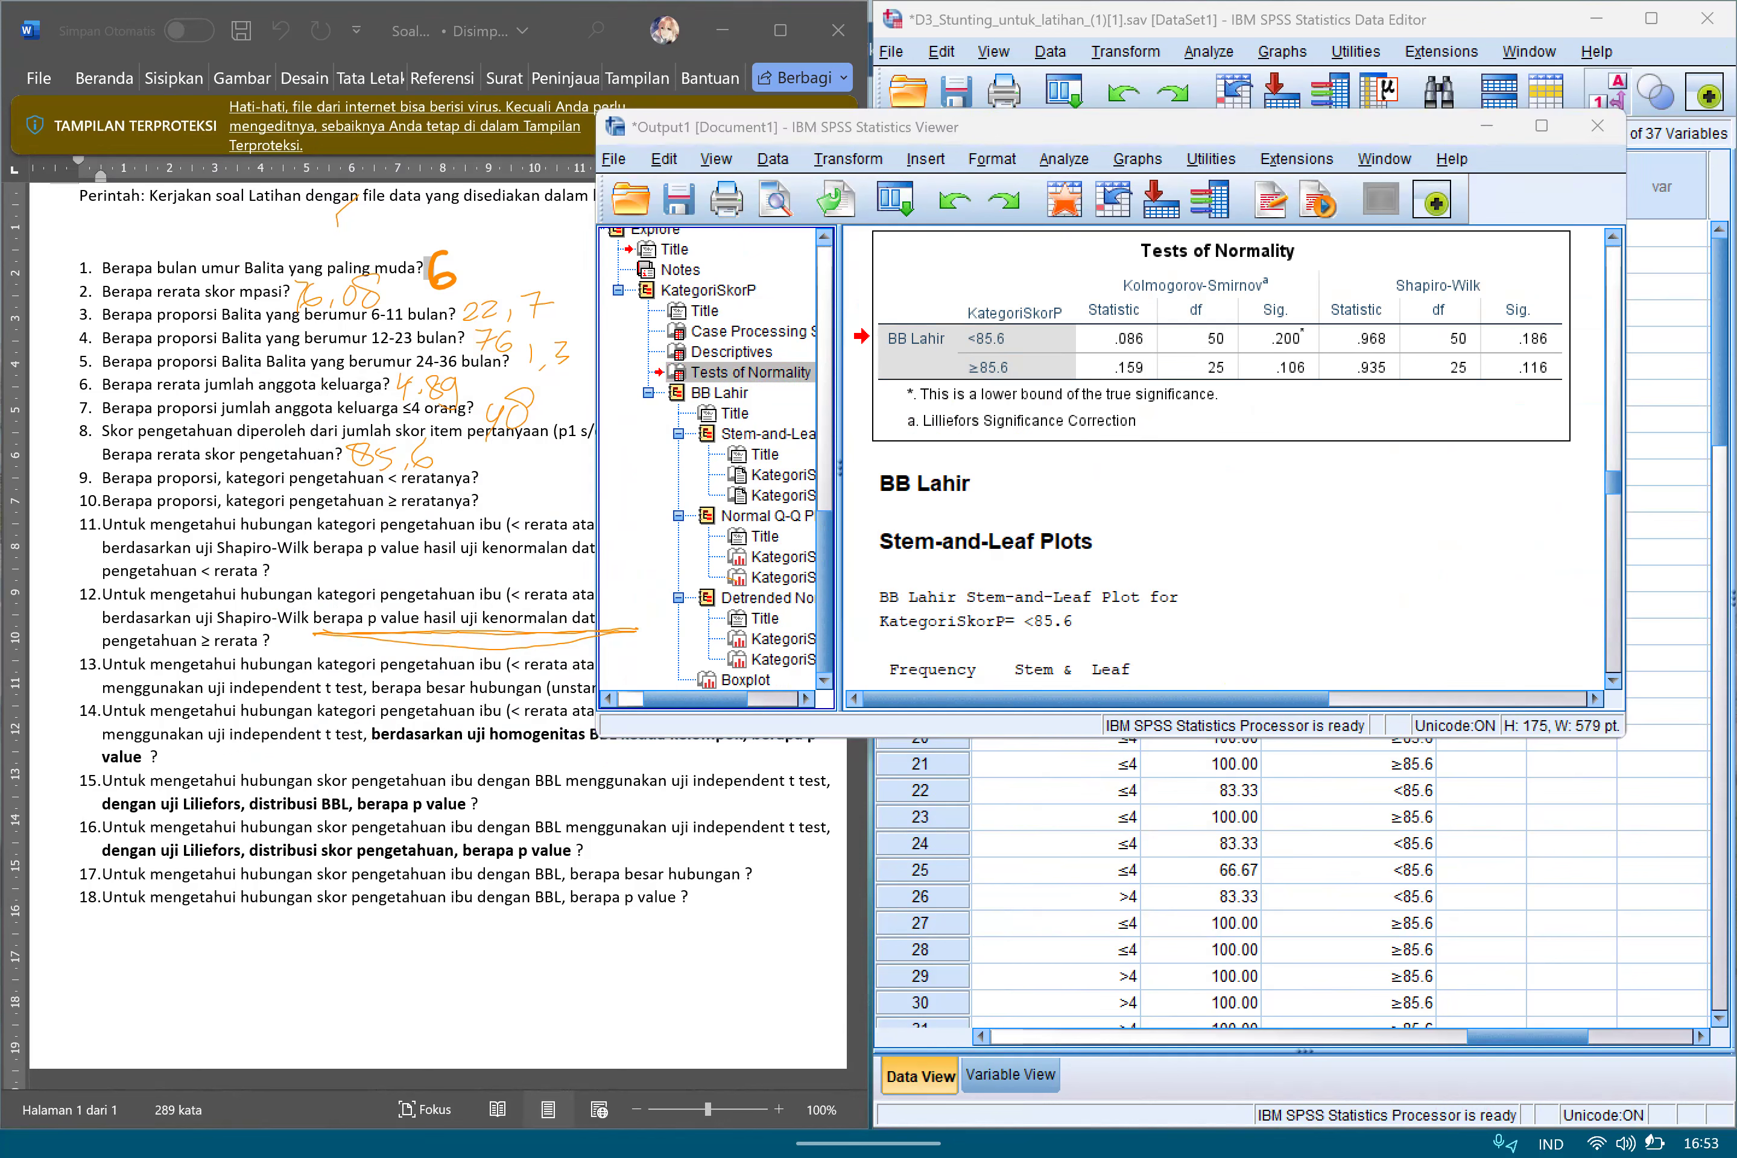
mouse_move(1118, 258)
mouse_down()
mouse_move(1227, 250)
mouse_move(1168, 263)
mouse_up()
drag(1319, 120, 1410, 117)
drag(195, 630, 303, 629)
mouse_move(1323, 254)
mouse_down()
mouse_move(1331, 408)
mouse_move(1316, 250)
mouse_move(1573, 245)
mouse_move(1563, 403)
mouse_up()
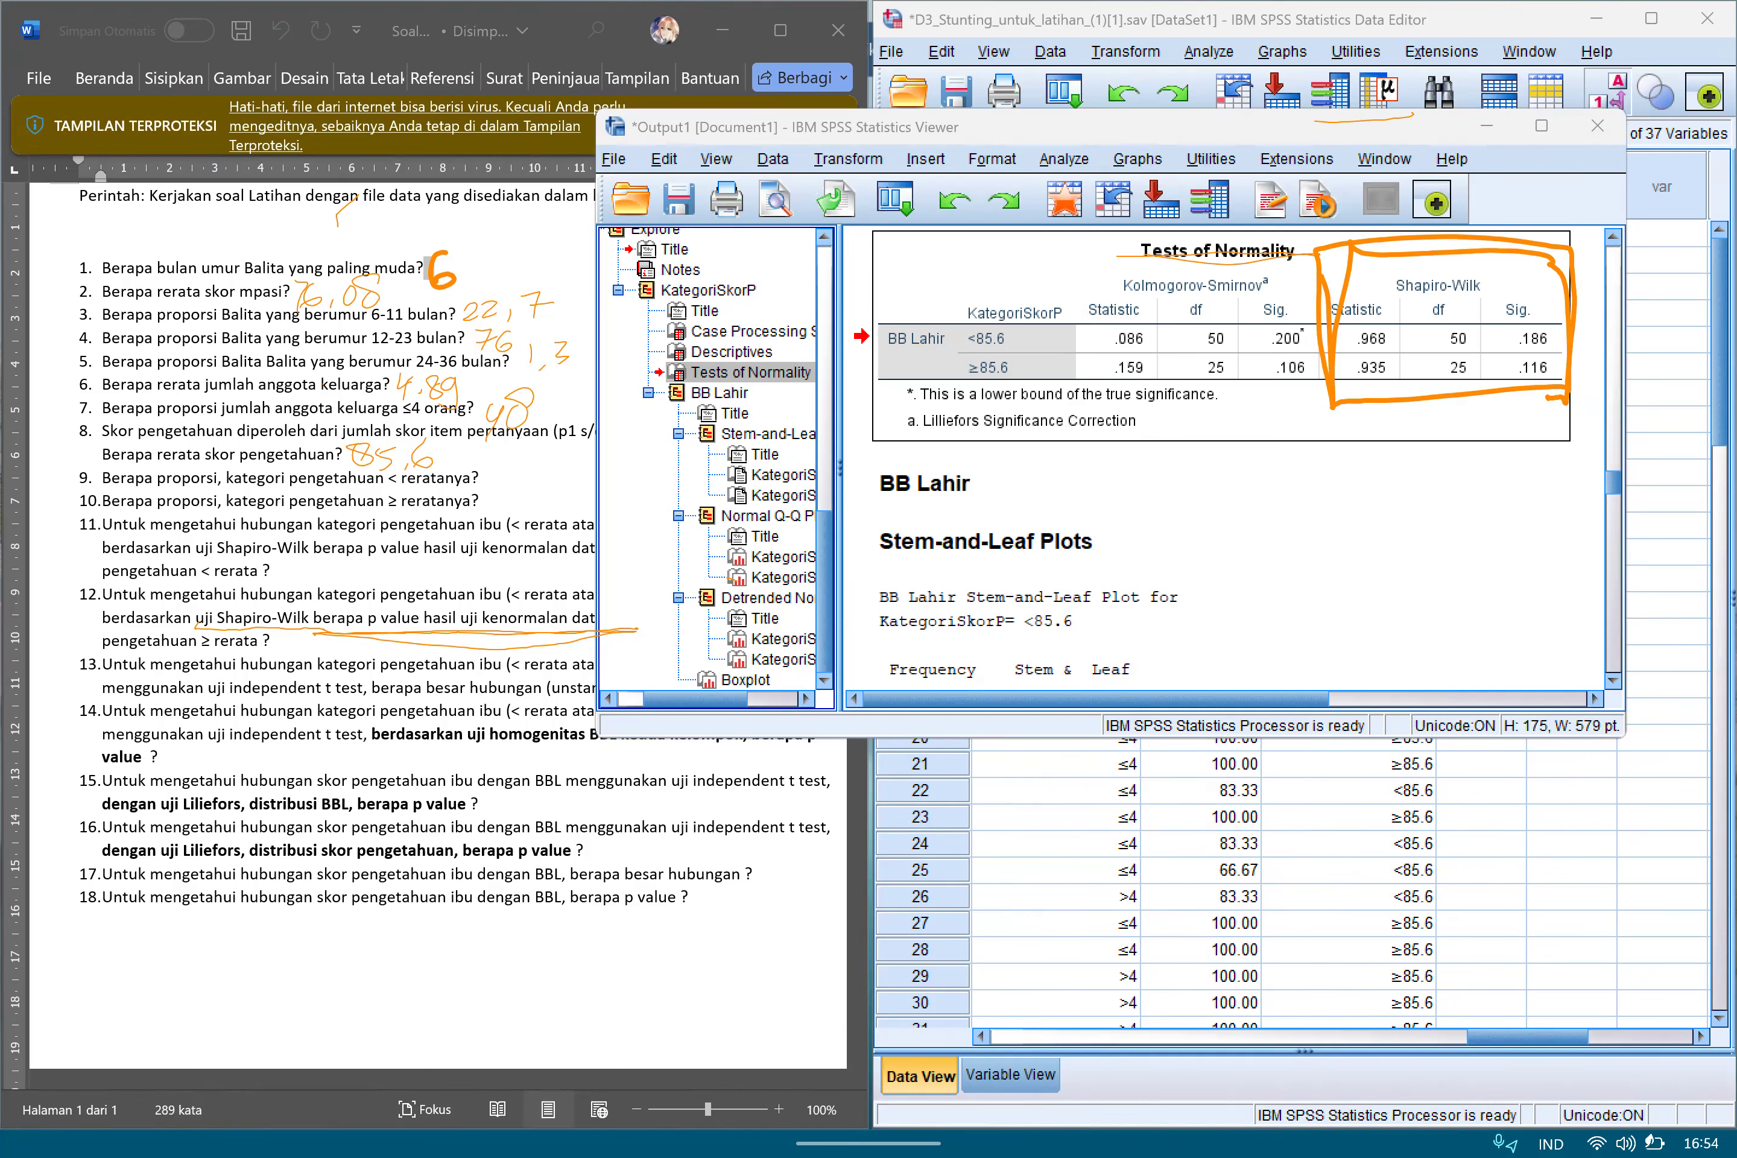
Mark the Shapiro-Wilk Sig. column and its separate values for the <85.6 and ≥85.6 categories.
mouse_move(1490, 388)
mouse_down()
mouse_move(1503, 291)
mouse_move(1572, 366)
mouse_move(1479, 403)
mouse_move(1591, 291)
mouse_move(1565, 399)
mouse_up()
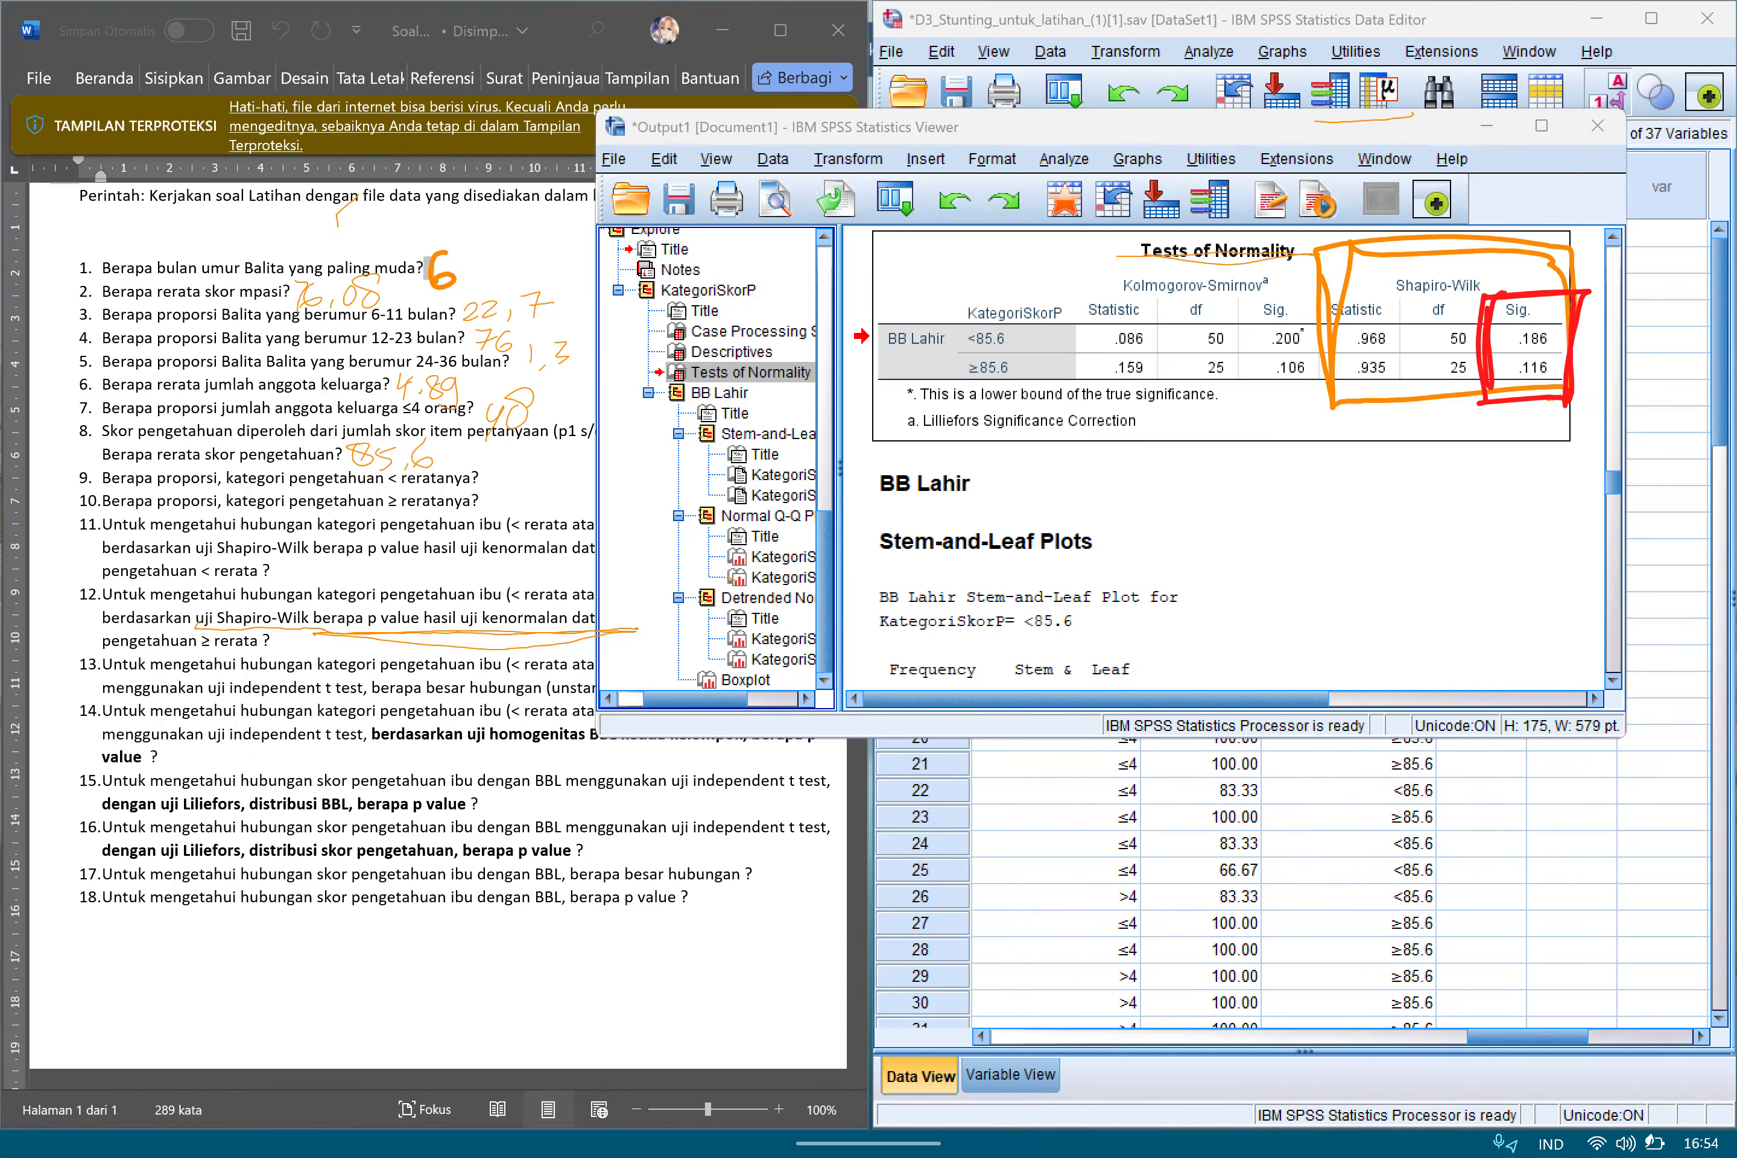
mouse_move(1493, 357)
mouse_down()
mouse_move(1555, 325)
mouse_move(1582, 341)
mouse_move(1493, 350)
mouse_move(1579, 317)
mouse_move(1587, 353)
mouse_up()
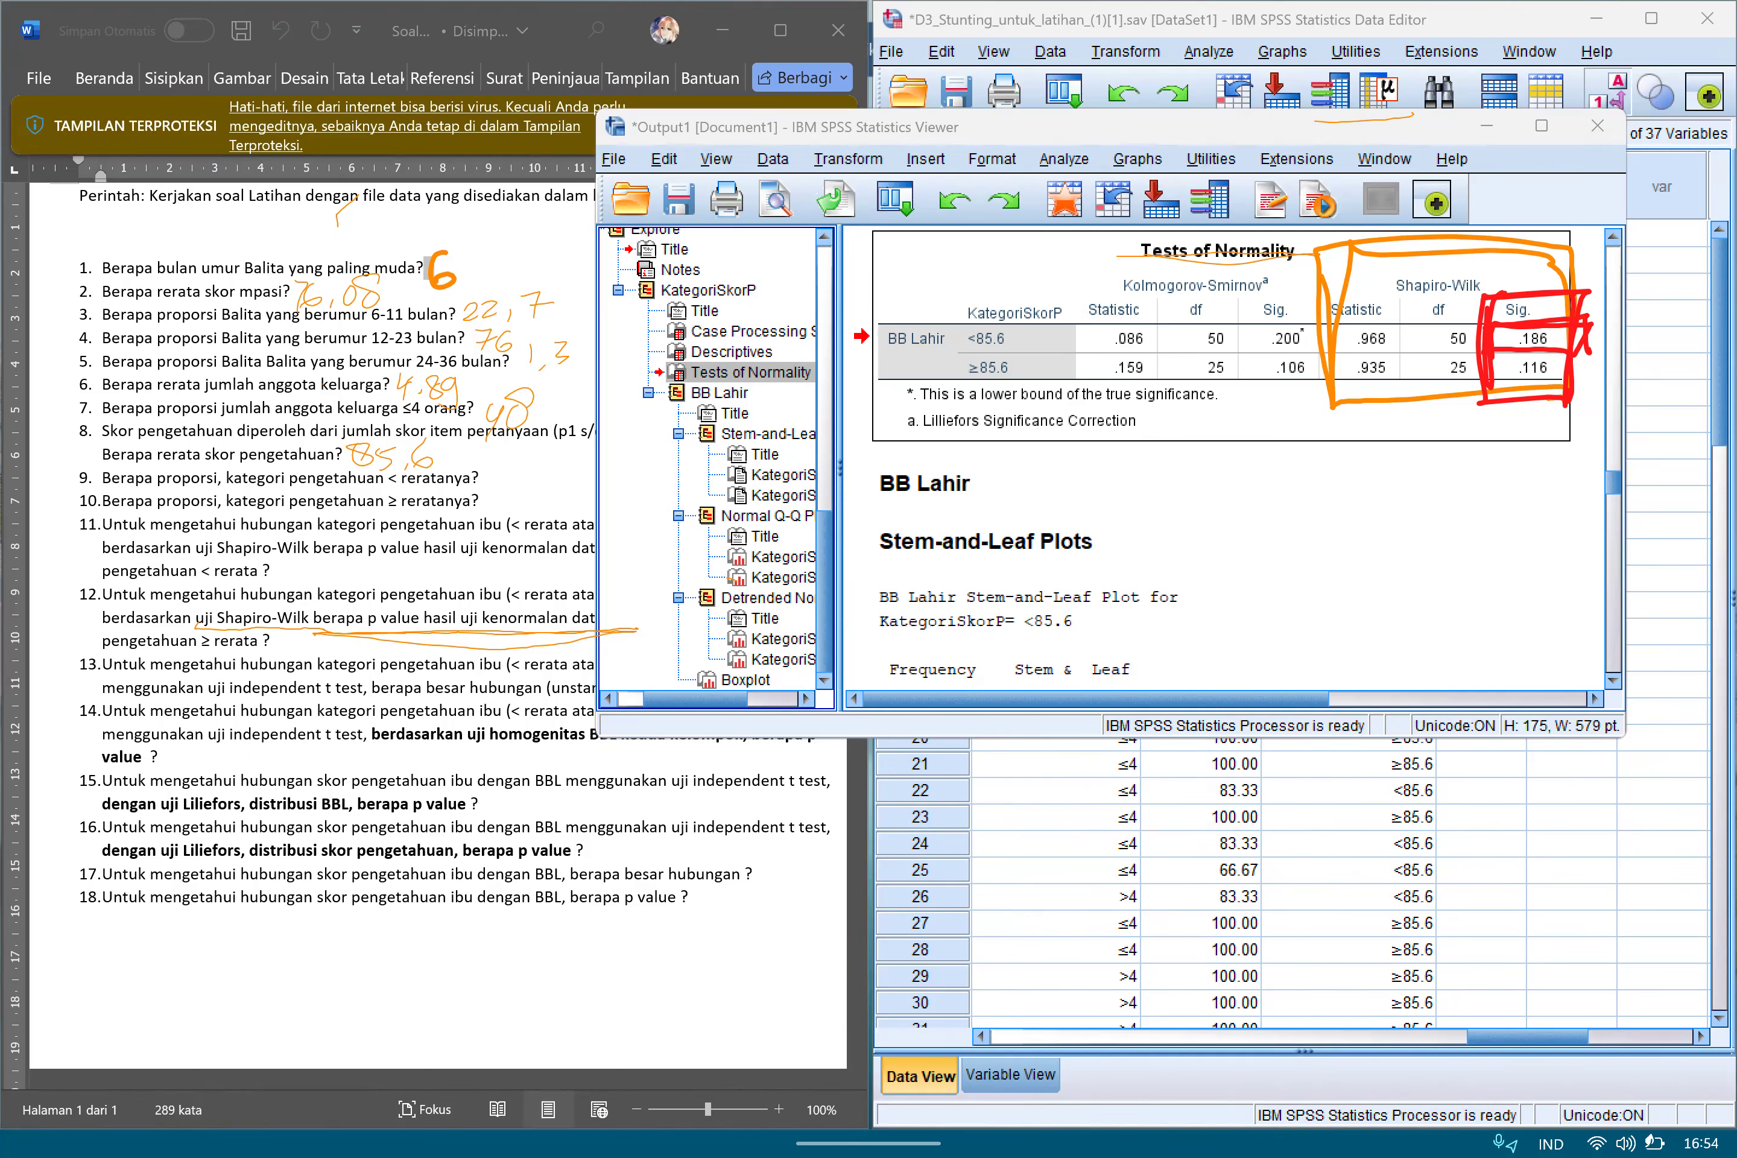
drag(1497, 354, 1512, 402)
mouse_move(1498, 356)
mouse_down()
mouse_move(1575, 353)
mouse_move(1514, 403)
mouse_move(1497, 359)
mouse_move(1576, 402)
mouse_move(1510, 404)
mouse_up()
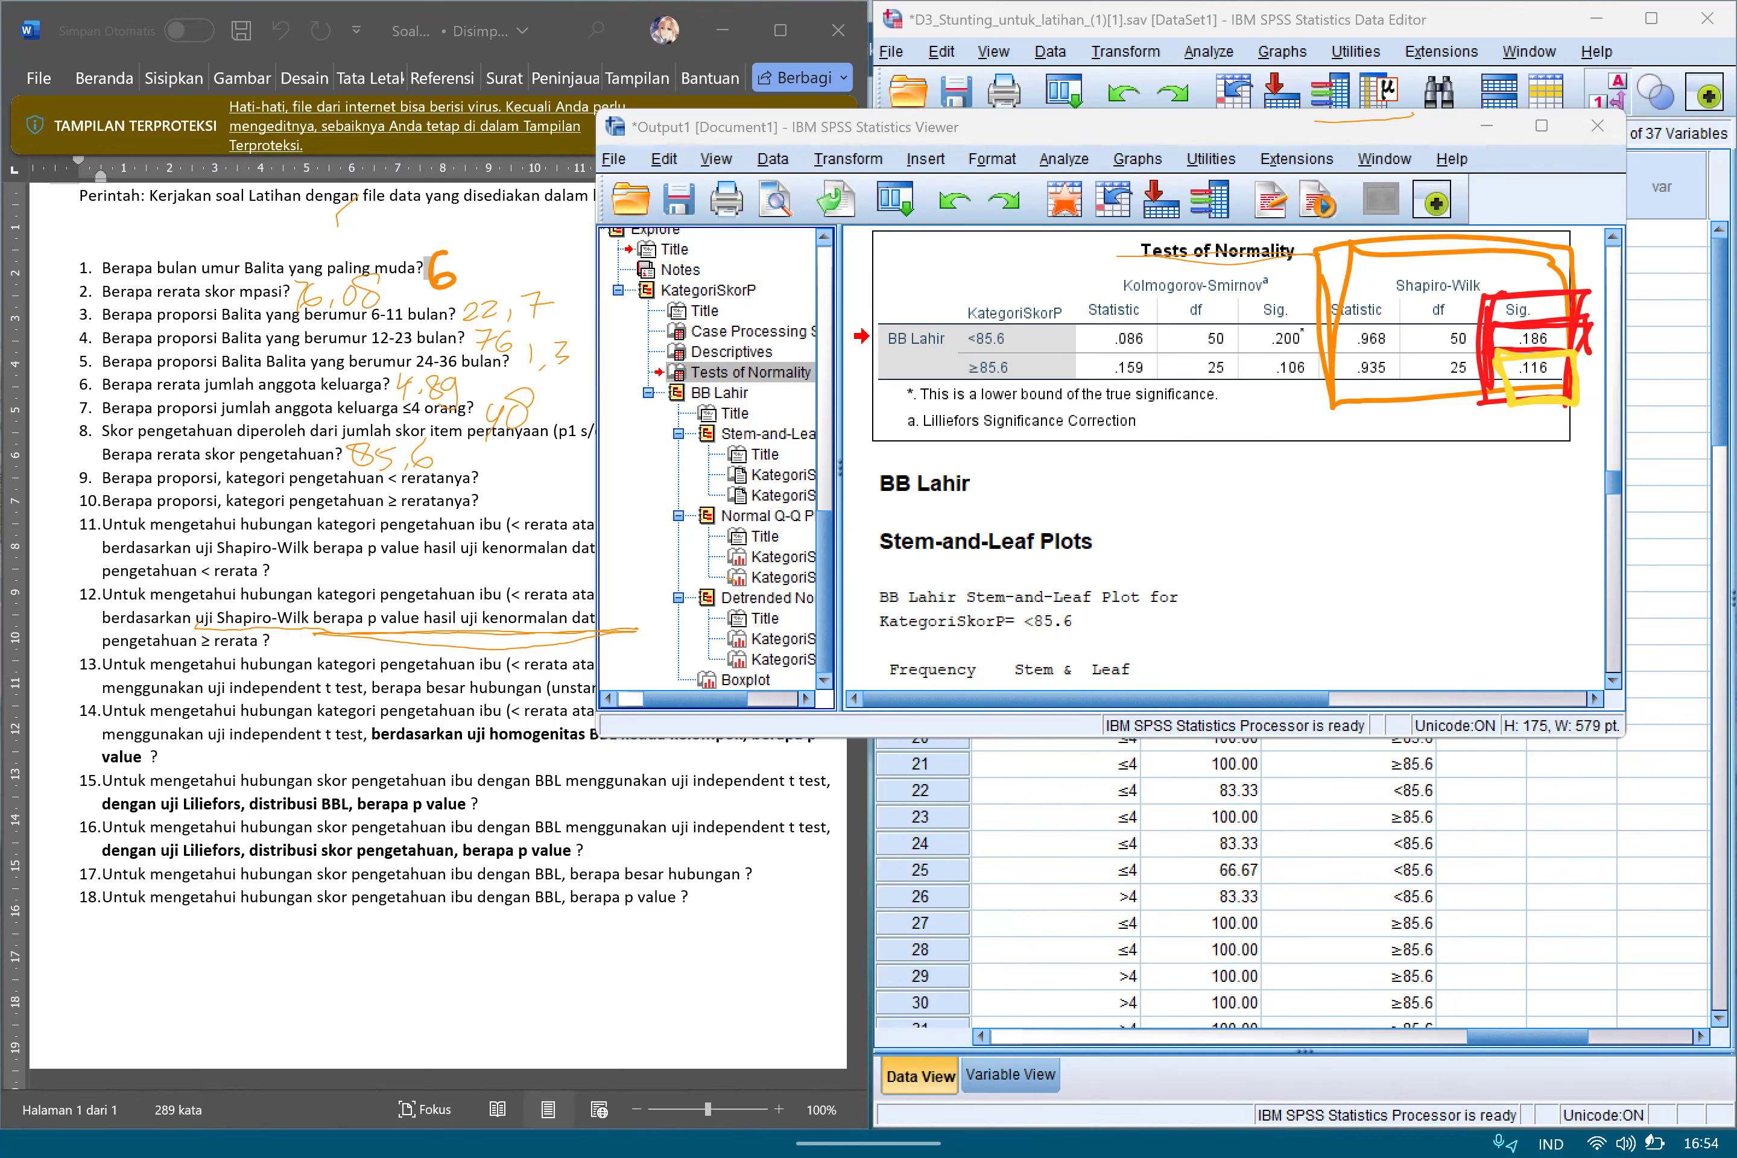
Handwrite 0,186 as the answer to question 11 and 0,116 as the answer to question 12.
mouse_move(287, 560)
mouse_down()
mouse_move(278, 572)
mouse_move(311, 592)
mouse_move(374, 576)
mouse_up()
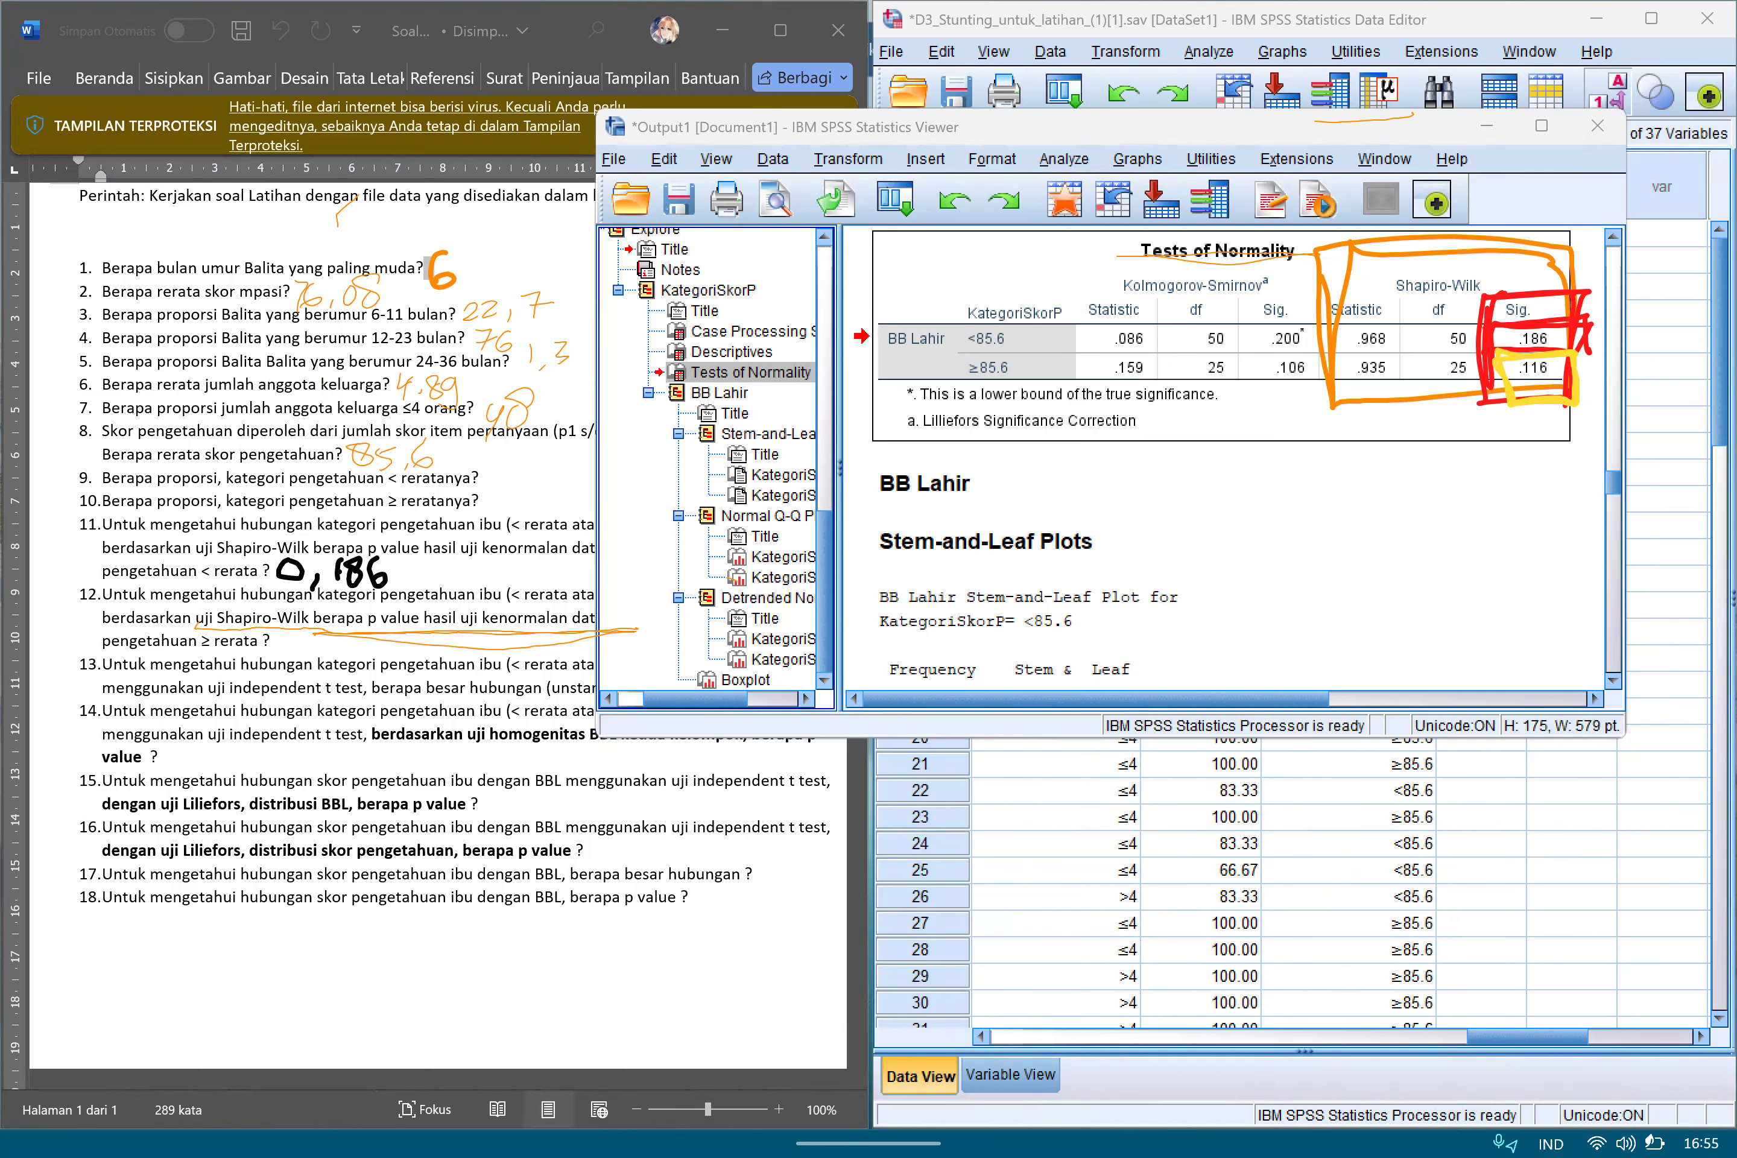
mouse_move(299, 634)
mouse_down()
mouse_move(293, 651)
mouse_move(314, 657)
mouse_move(310, 637)
mouse_move(344, 633)
mouse_move(342, 654)
mouse_up()
mouse_move(356, 625)
mouse_down()
mouse_move(353, 657)
mouse_move(369, 648)
mouse_up()
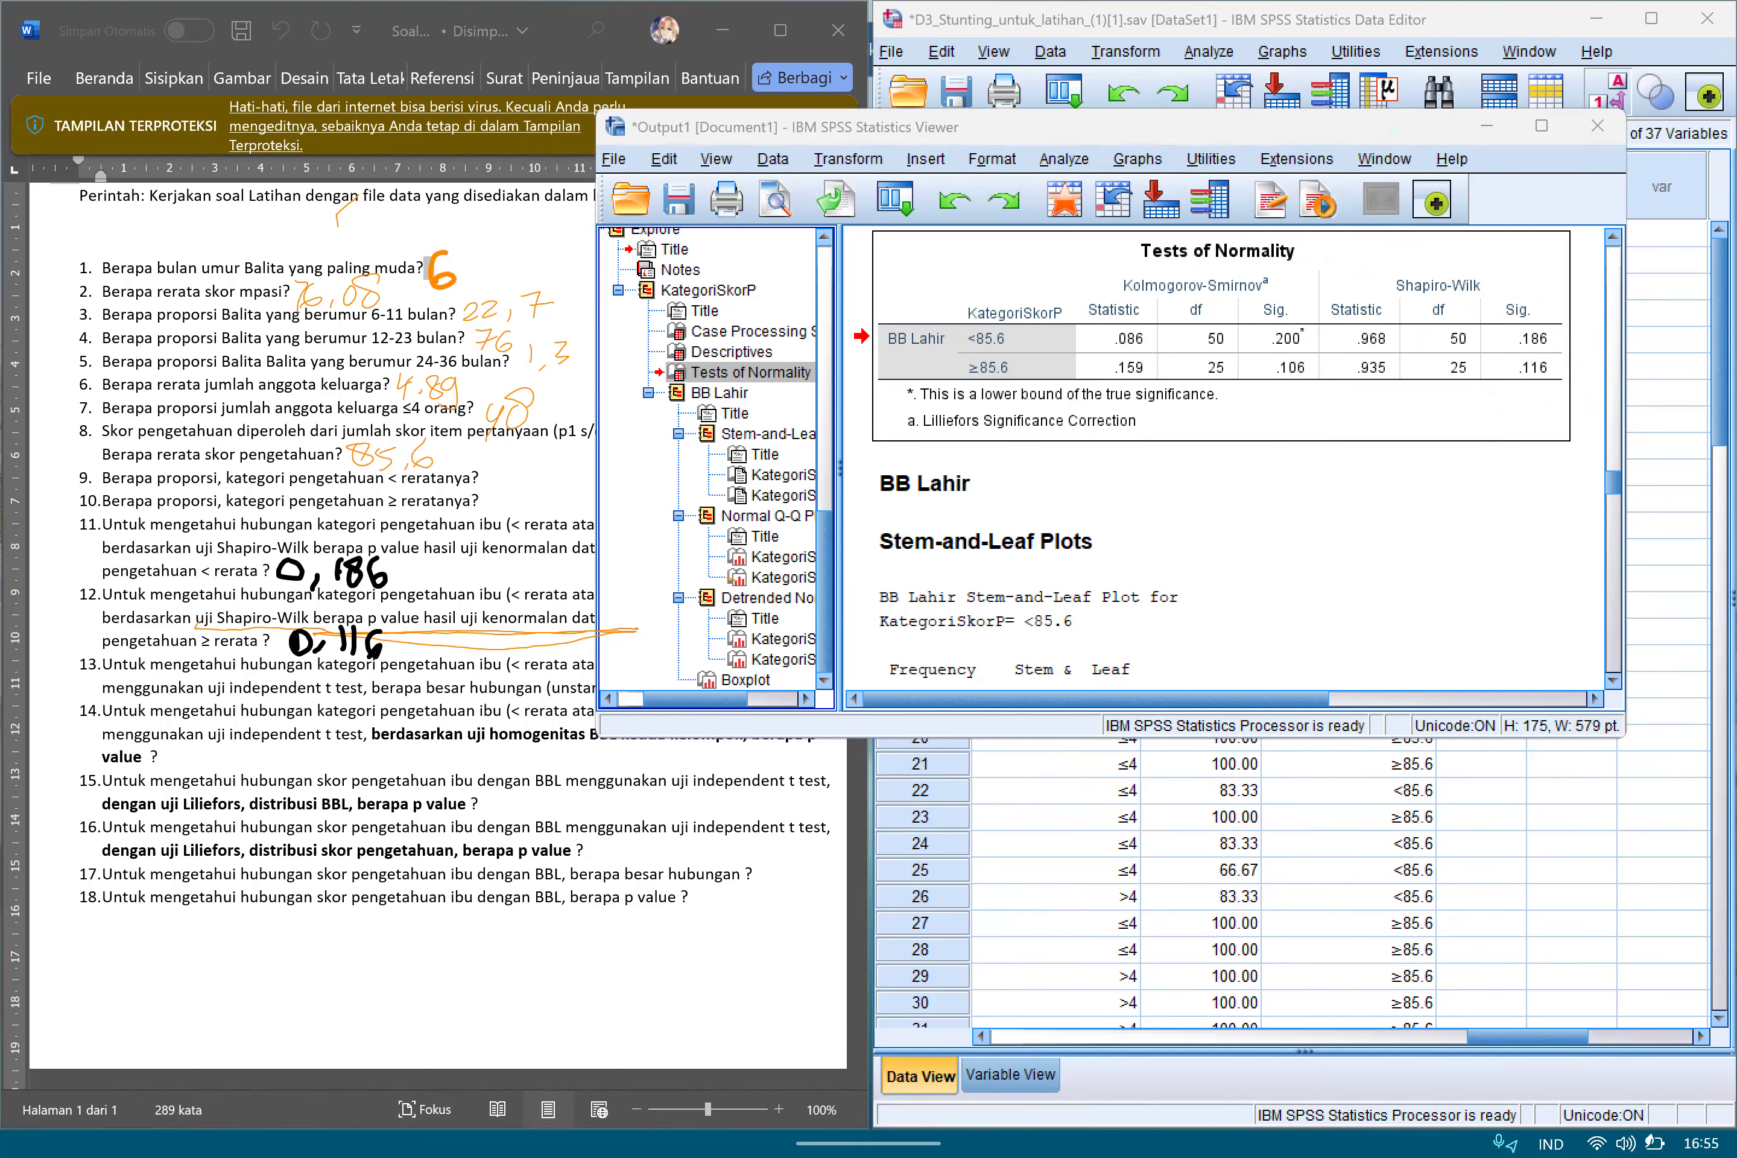
Go back to the dataset and underline "mengetahui hubungan kategori pengetahuan ibu" and "uji independent t test" in question 13.
click(1487, 126)
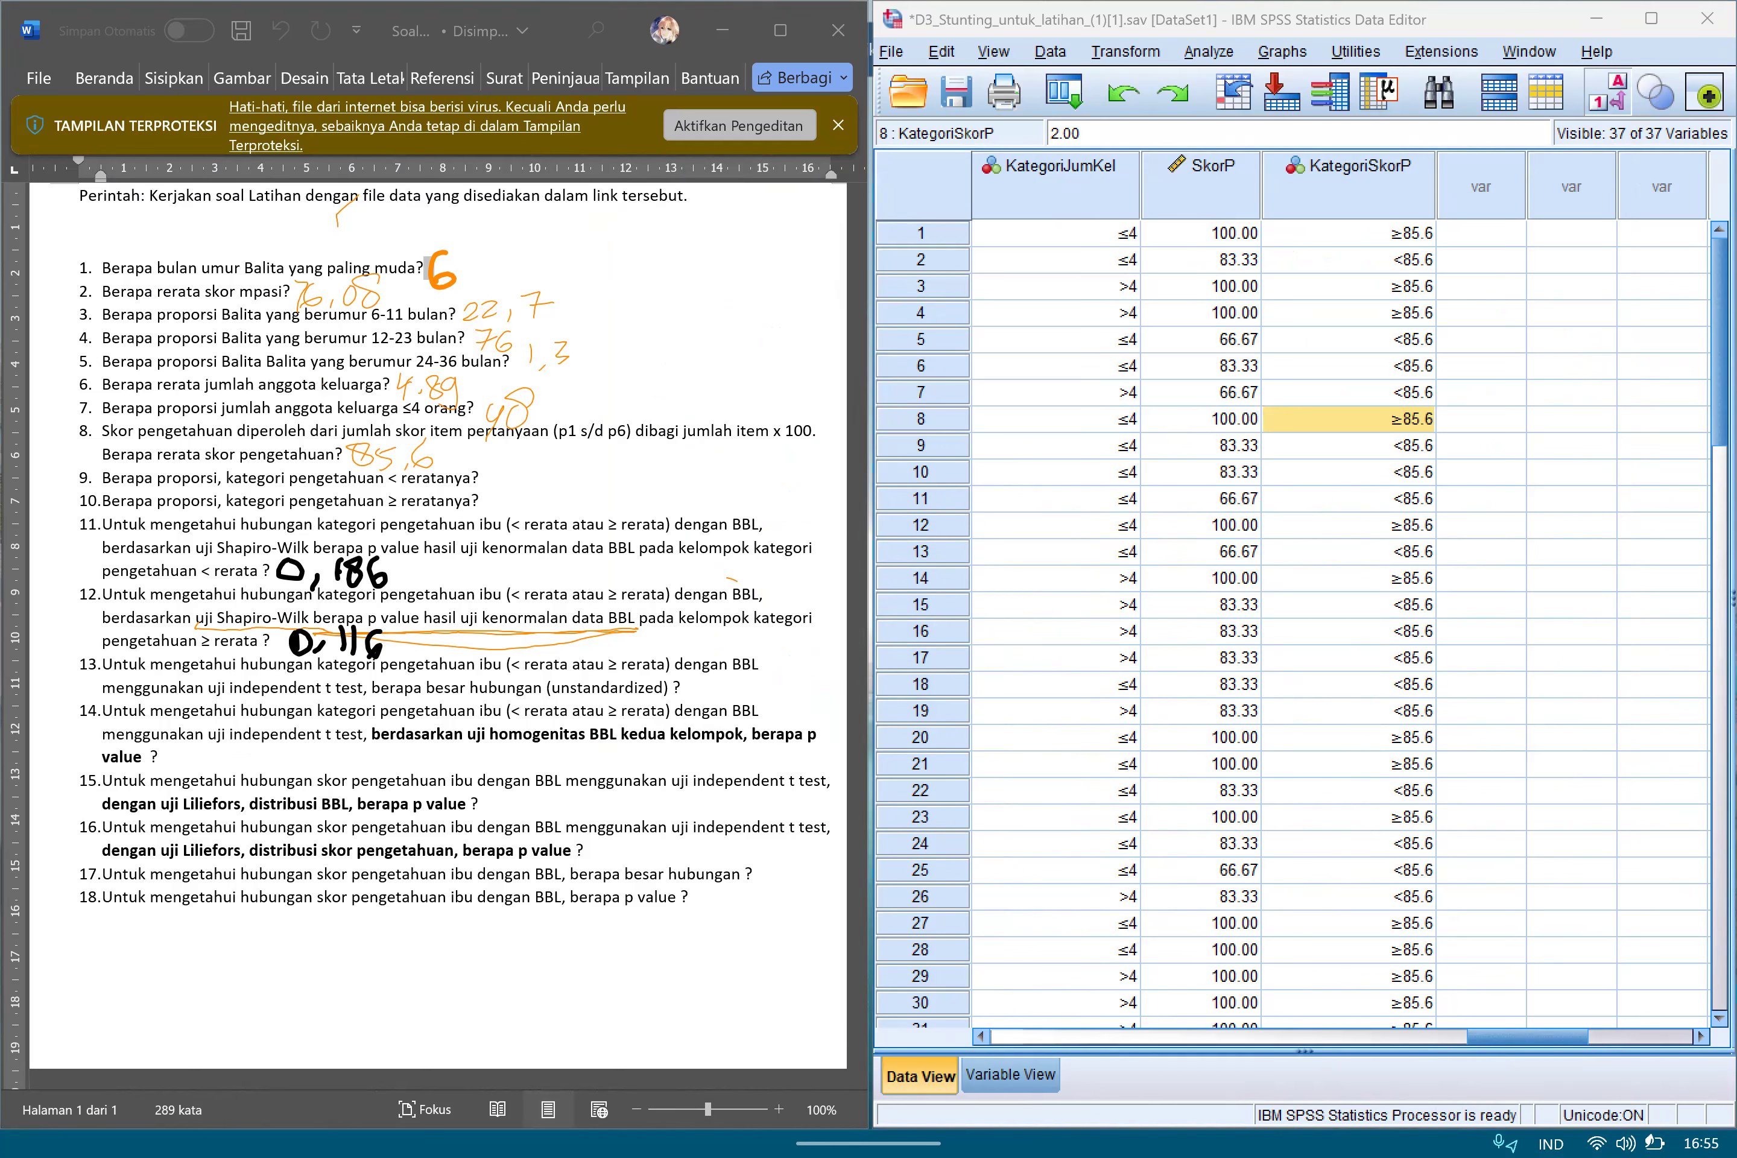
drag(174, 675, 428, 669)
drag(173, 673, 505, 672)
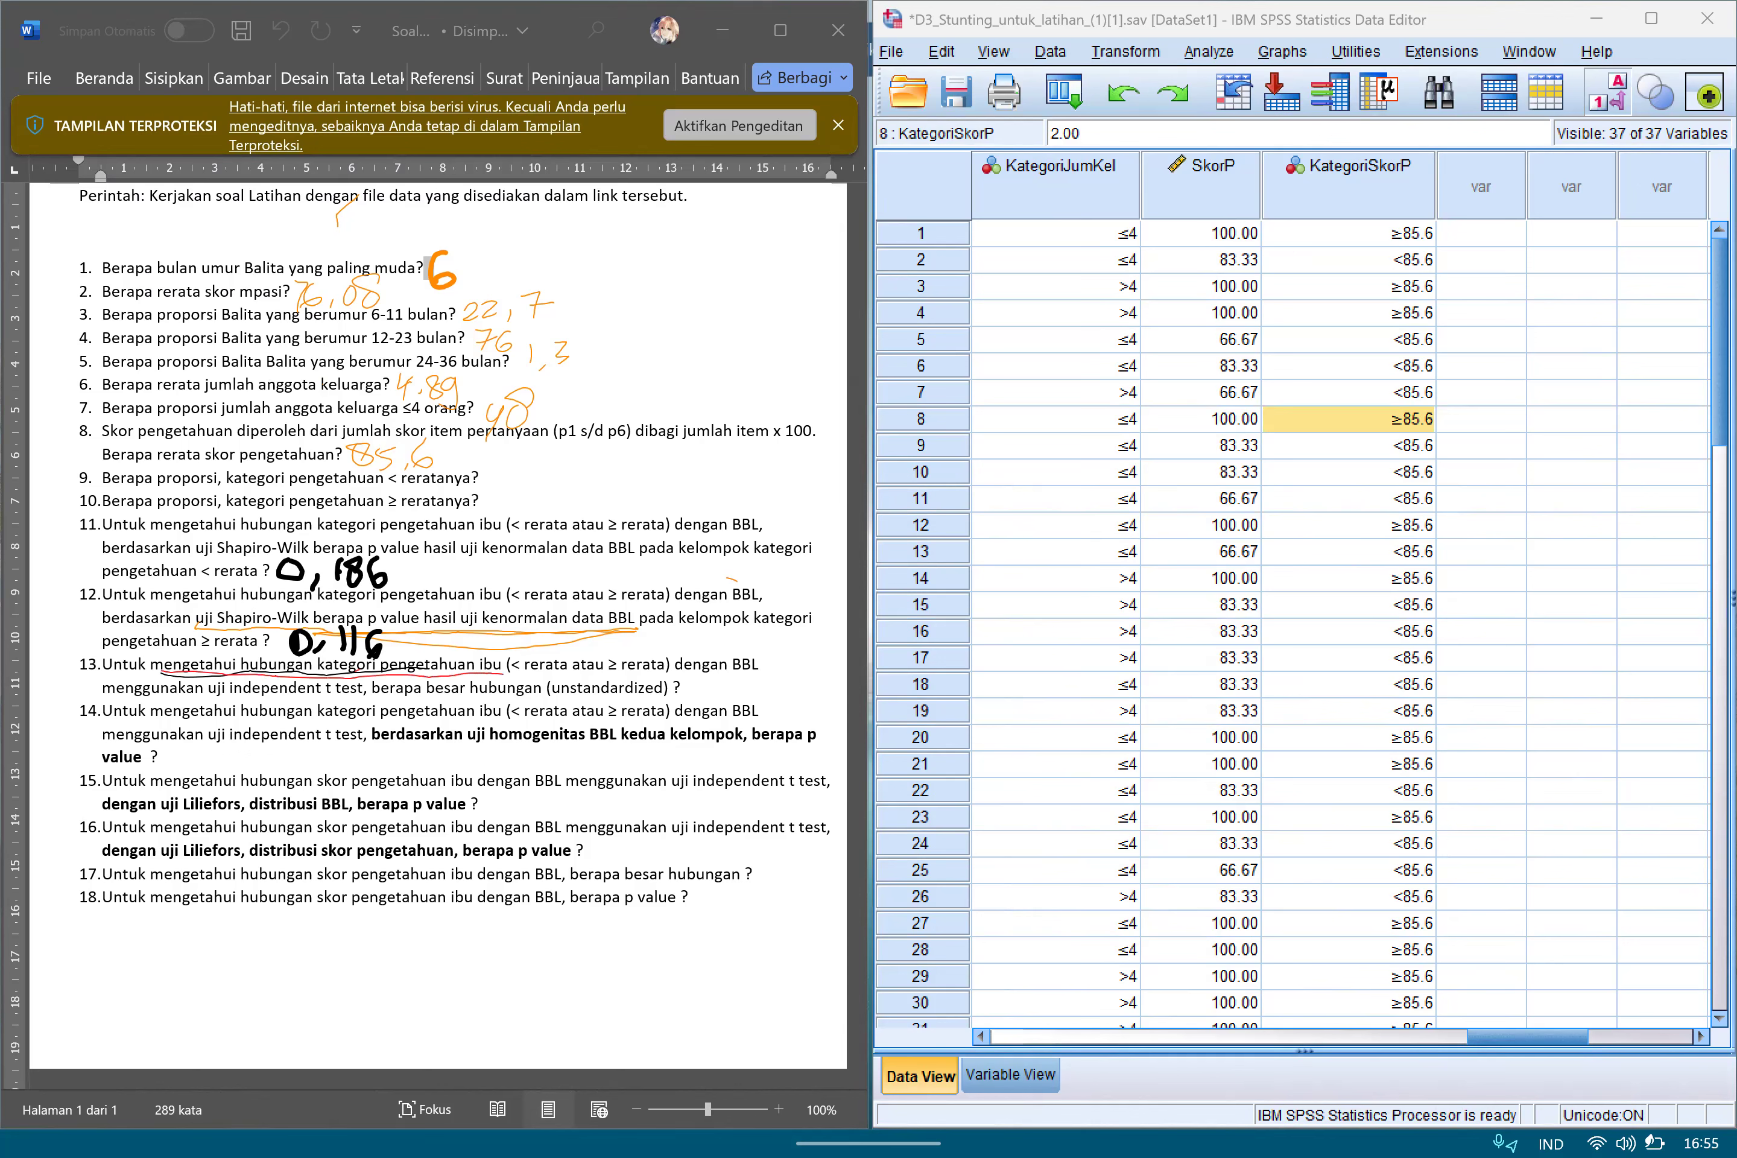
drag(213, 702, 380, 696)
Set up an Independent-Samples T Test with BB Lahir [bb_lahir] as the test variable.
click(1209, 51)
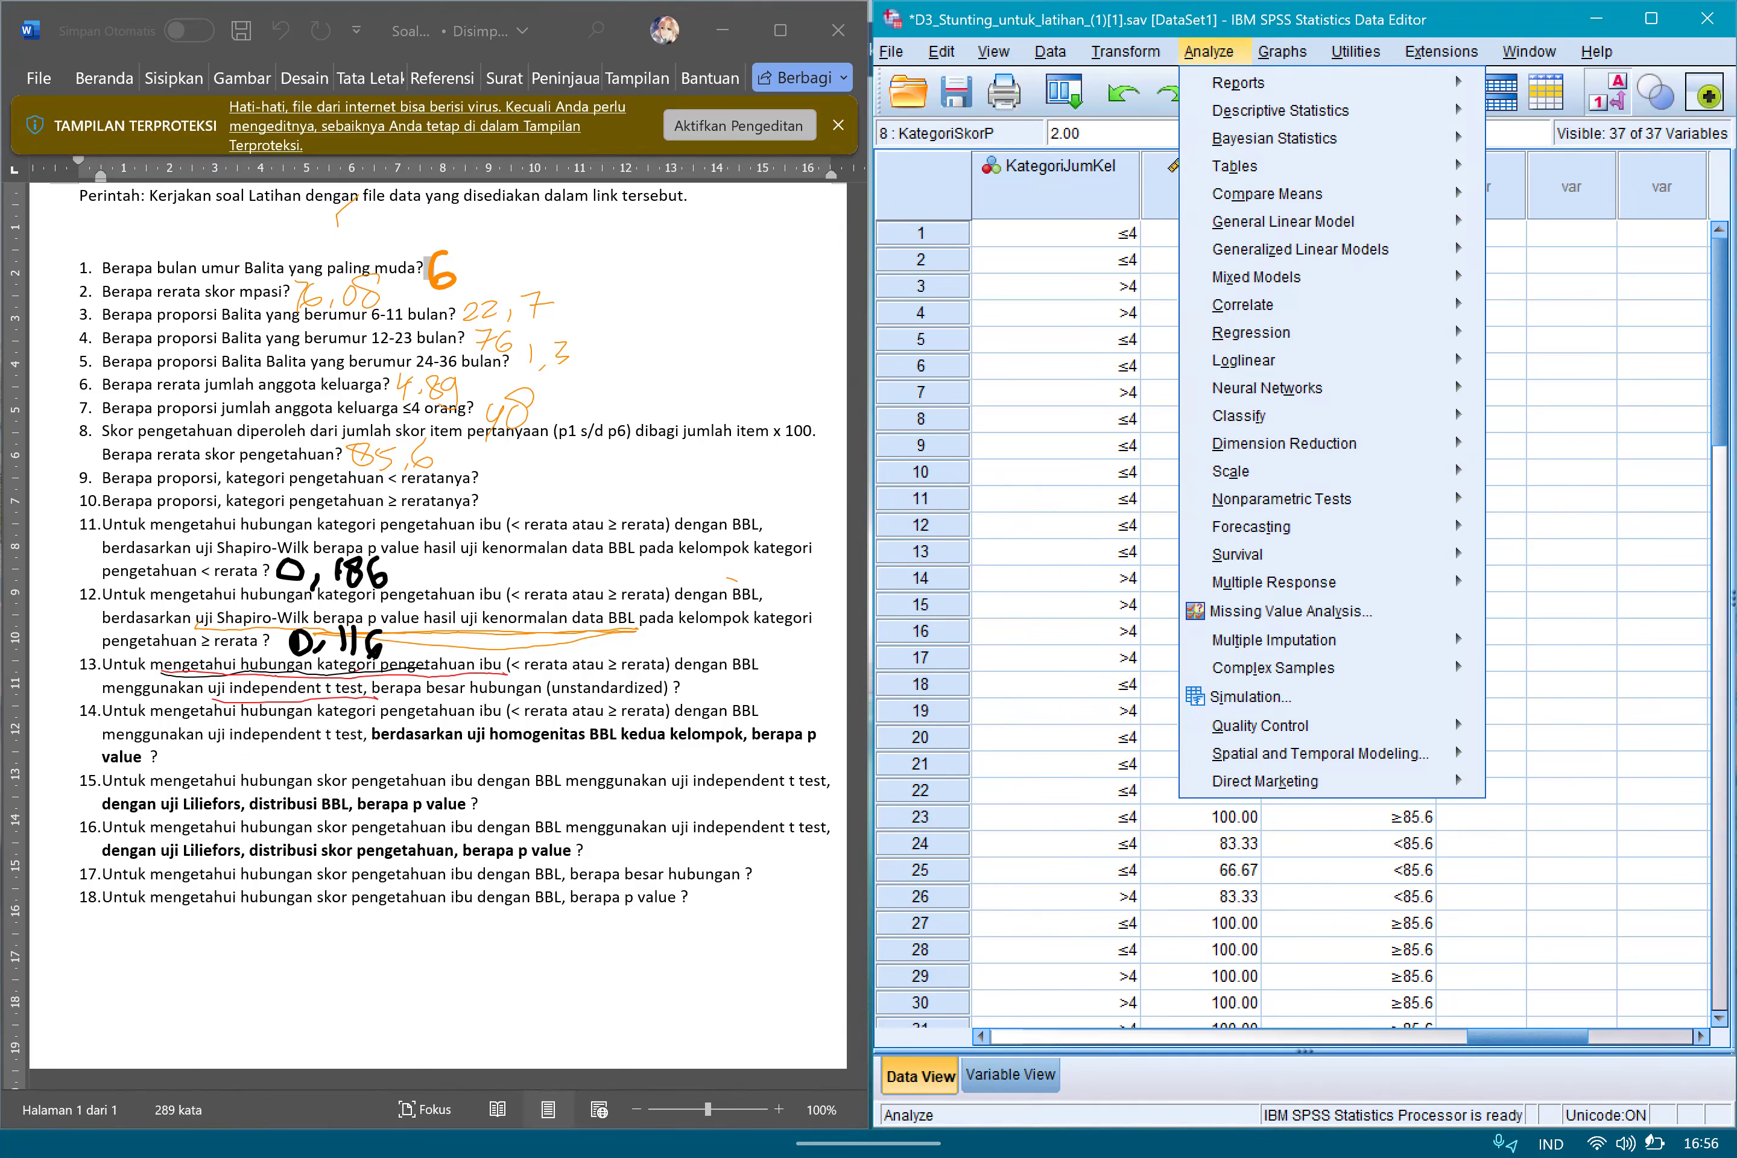
click(1267, 194)
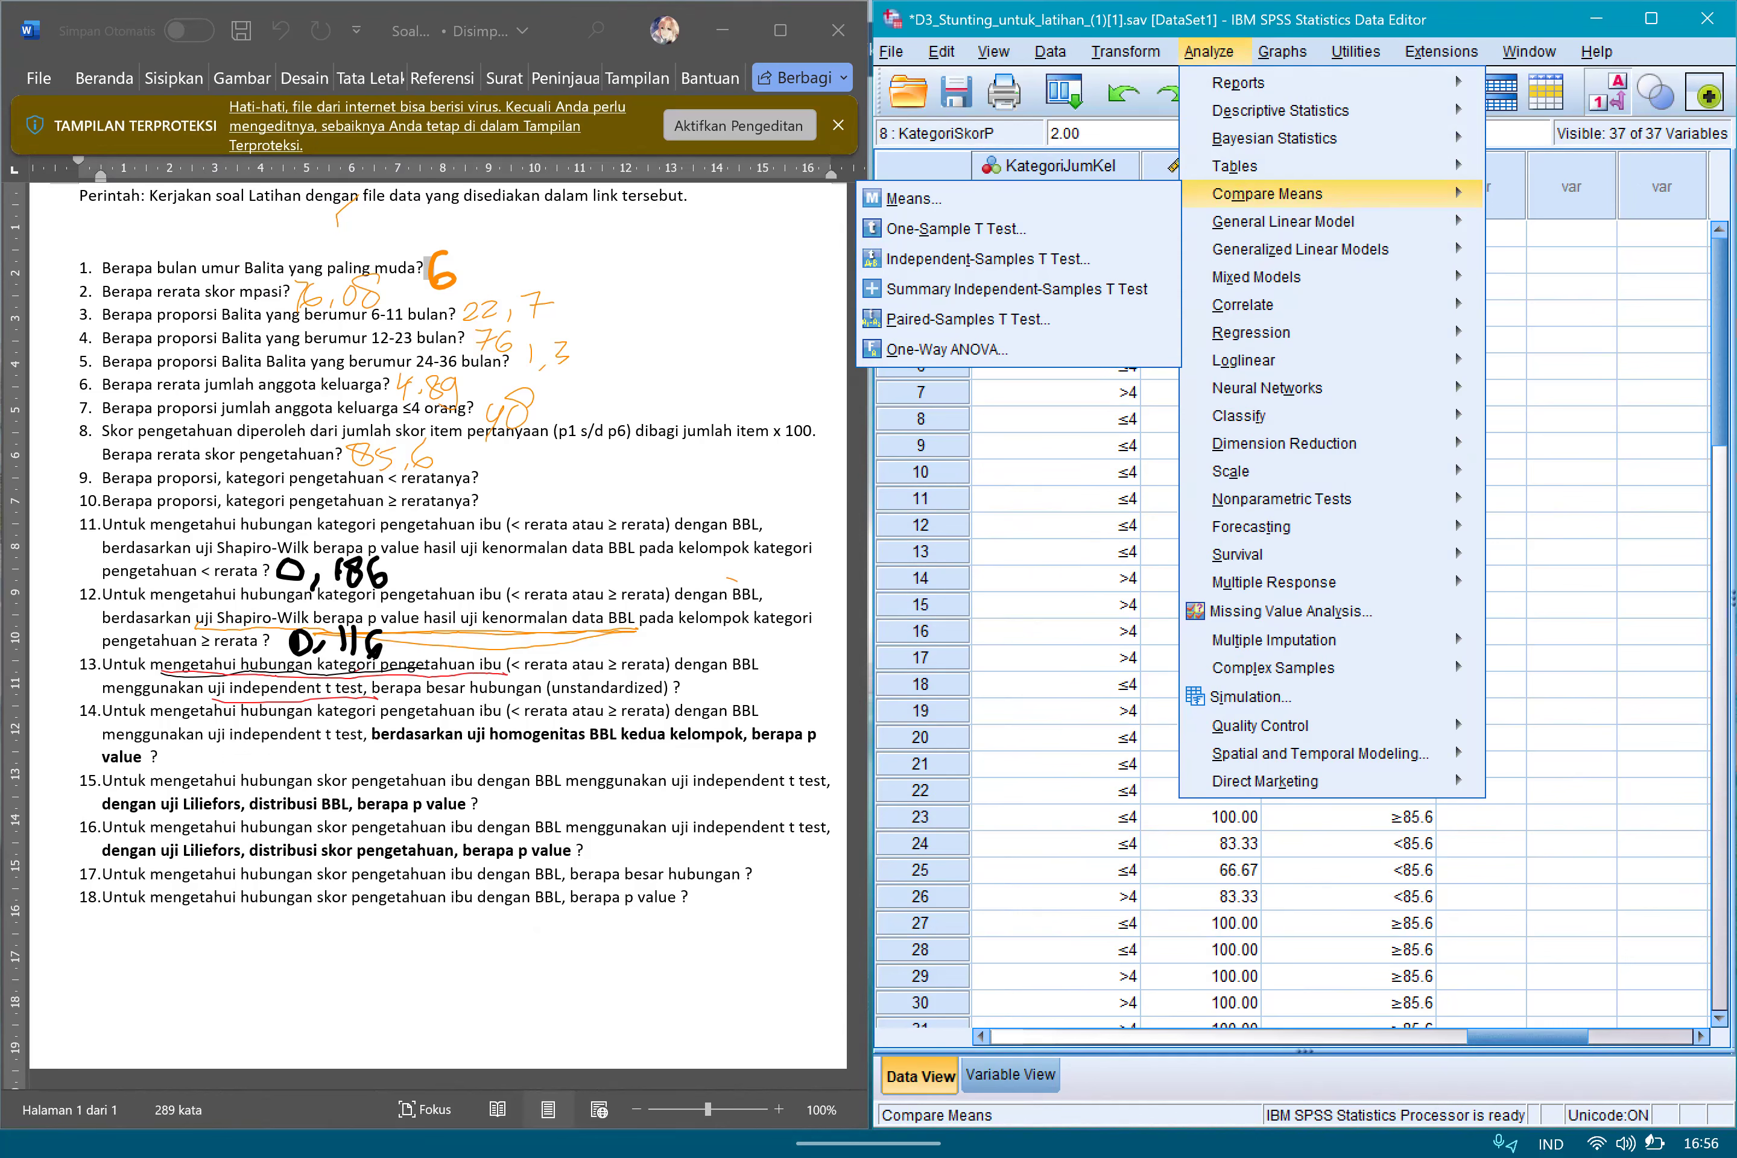
key(Return)
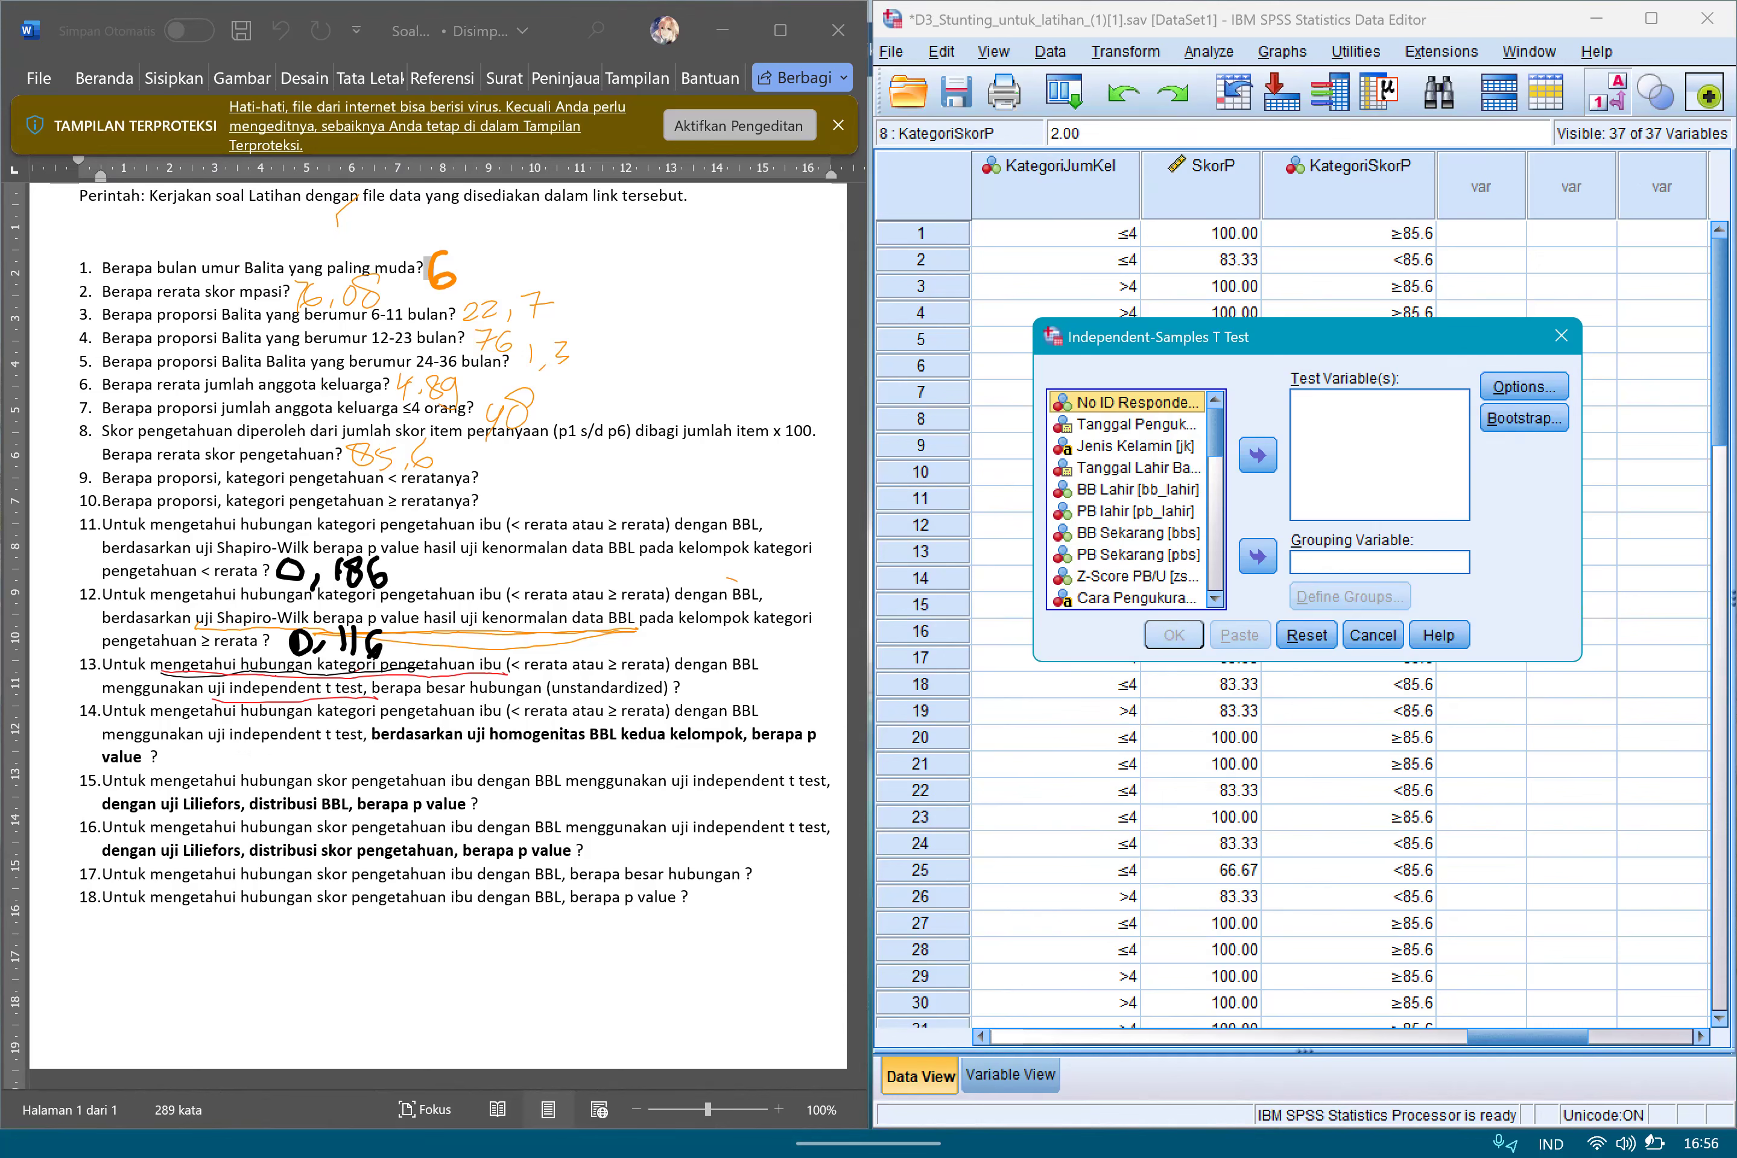
click(1138, 490)
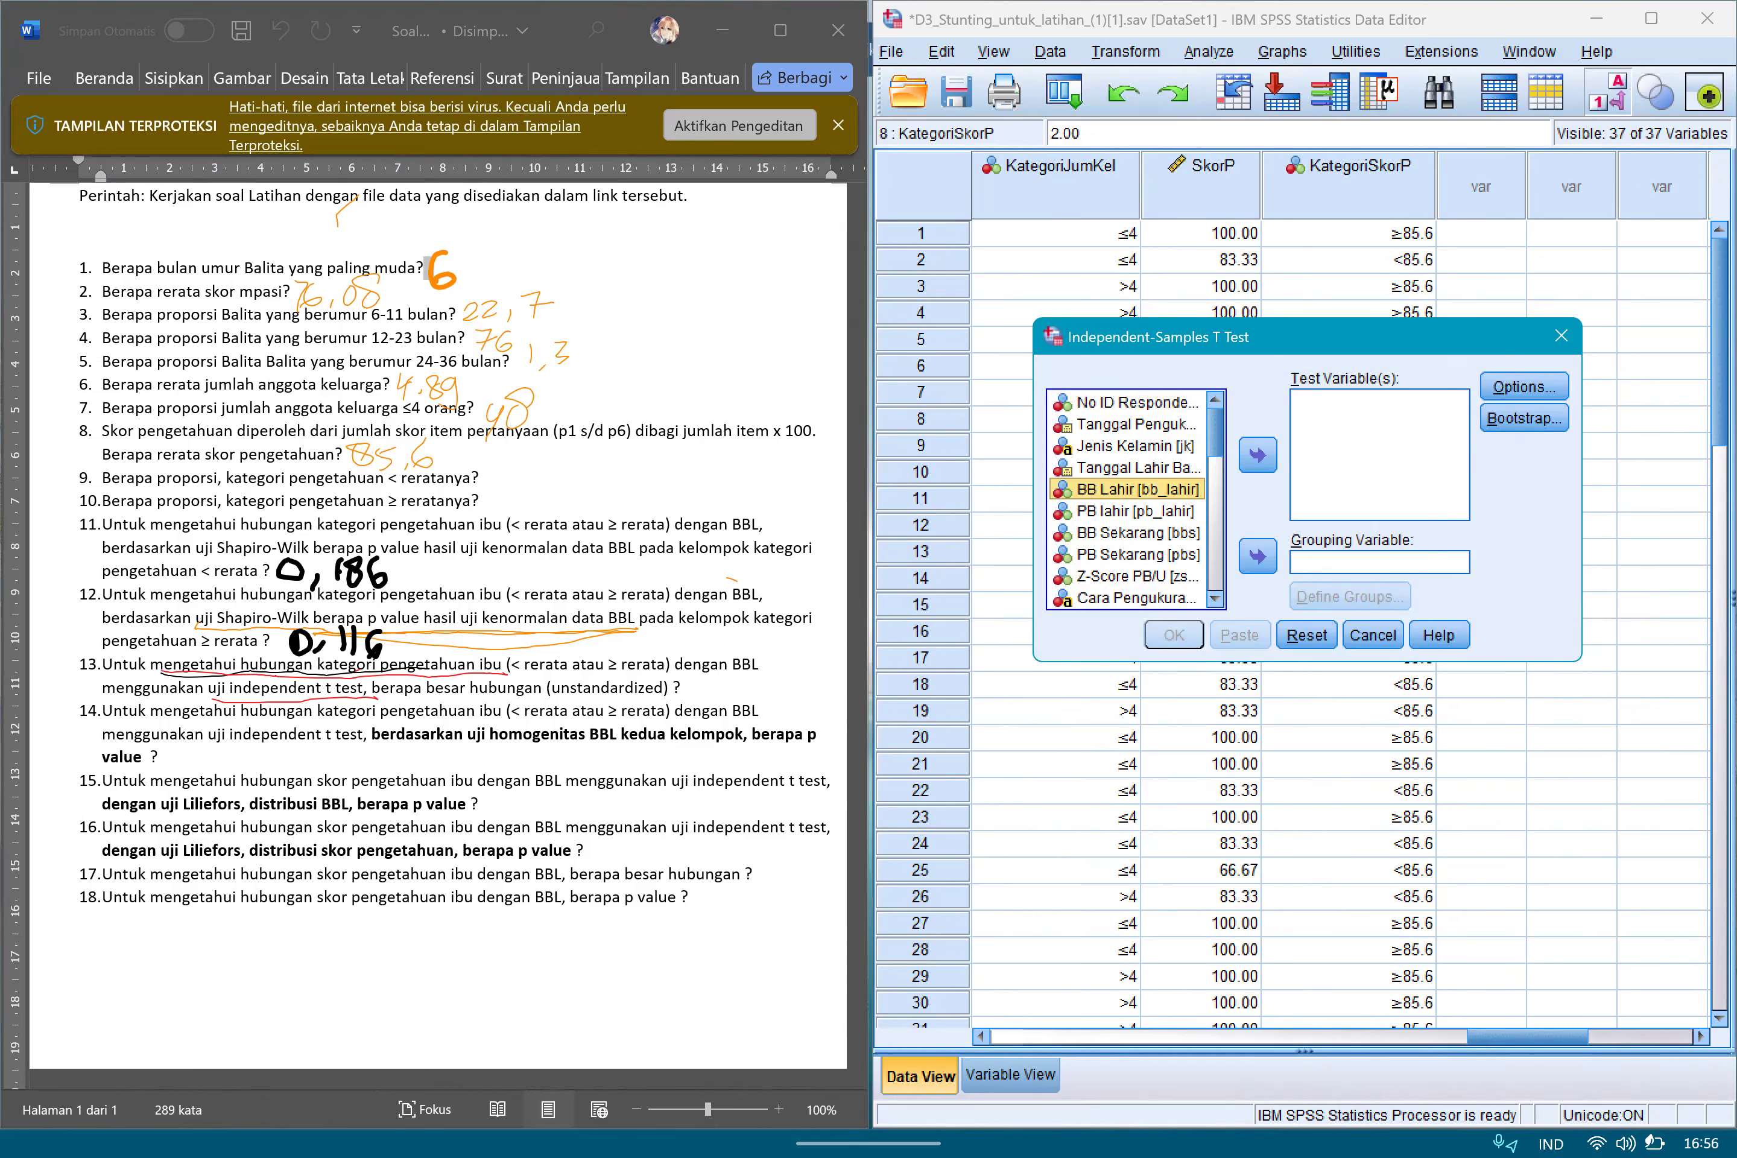
click(1258, 454)
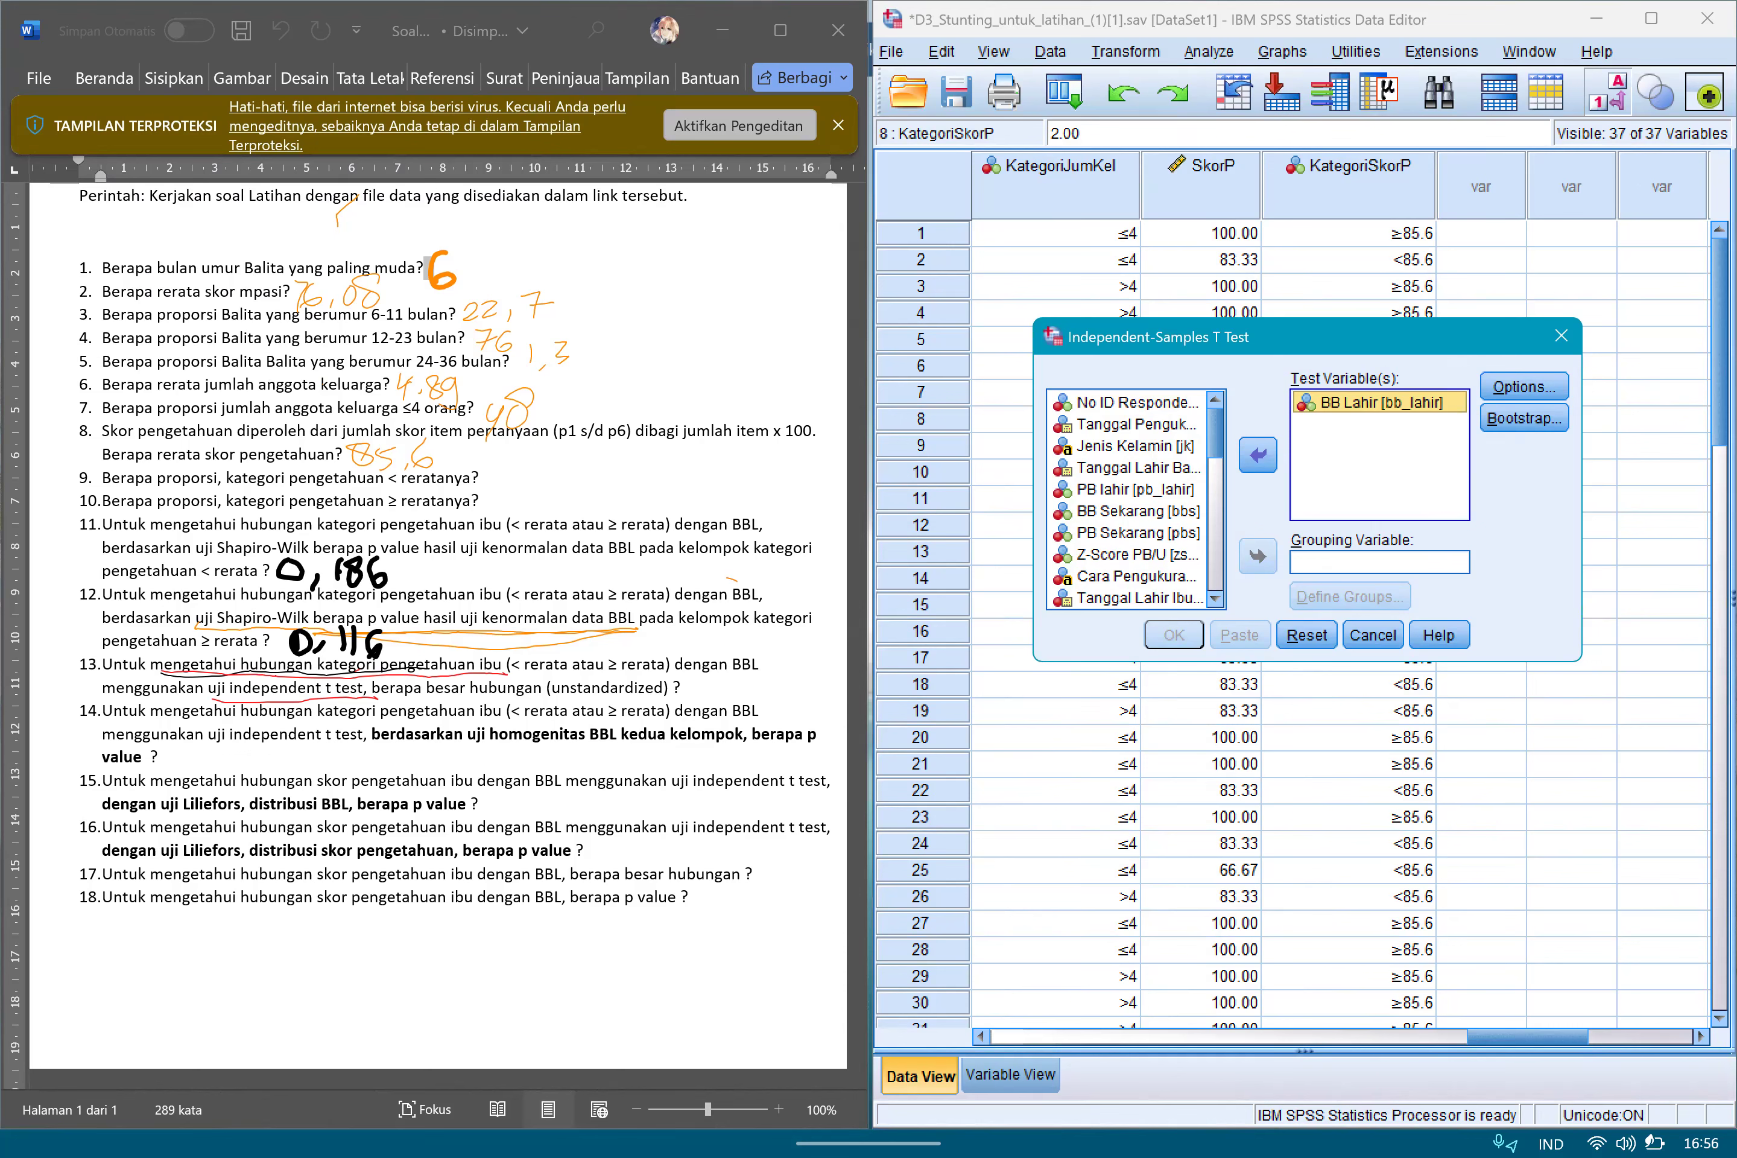
Use KategoriSkorP as the grouping variable with group values 1 and 2, and run the t test.
drag(1216, 435, 1217, 569)
click(1126, 597)
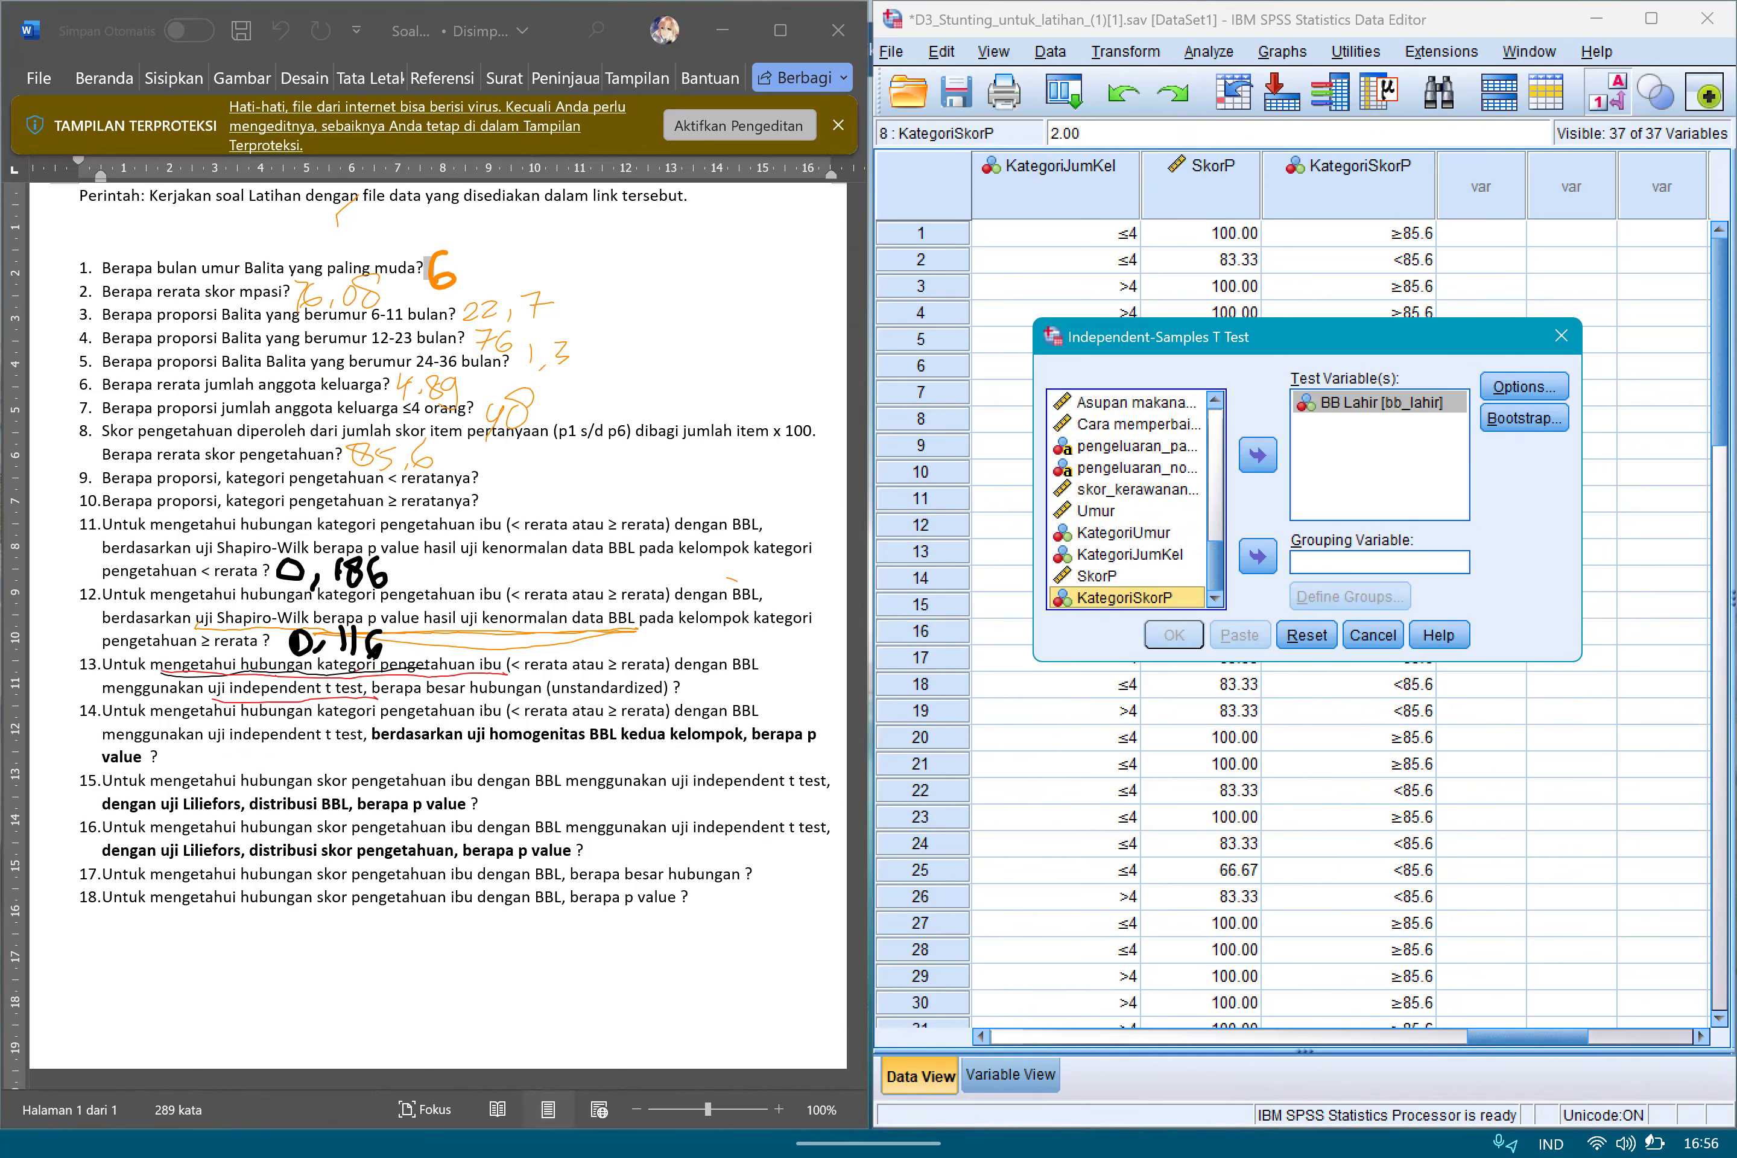
click(1258, 557)
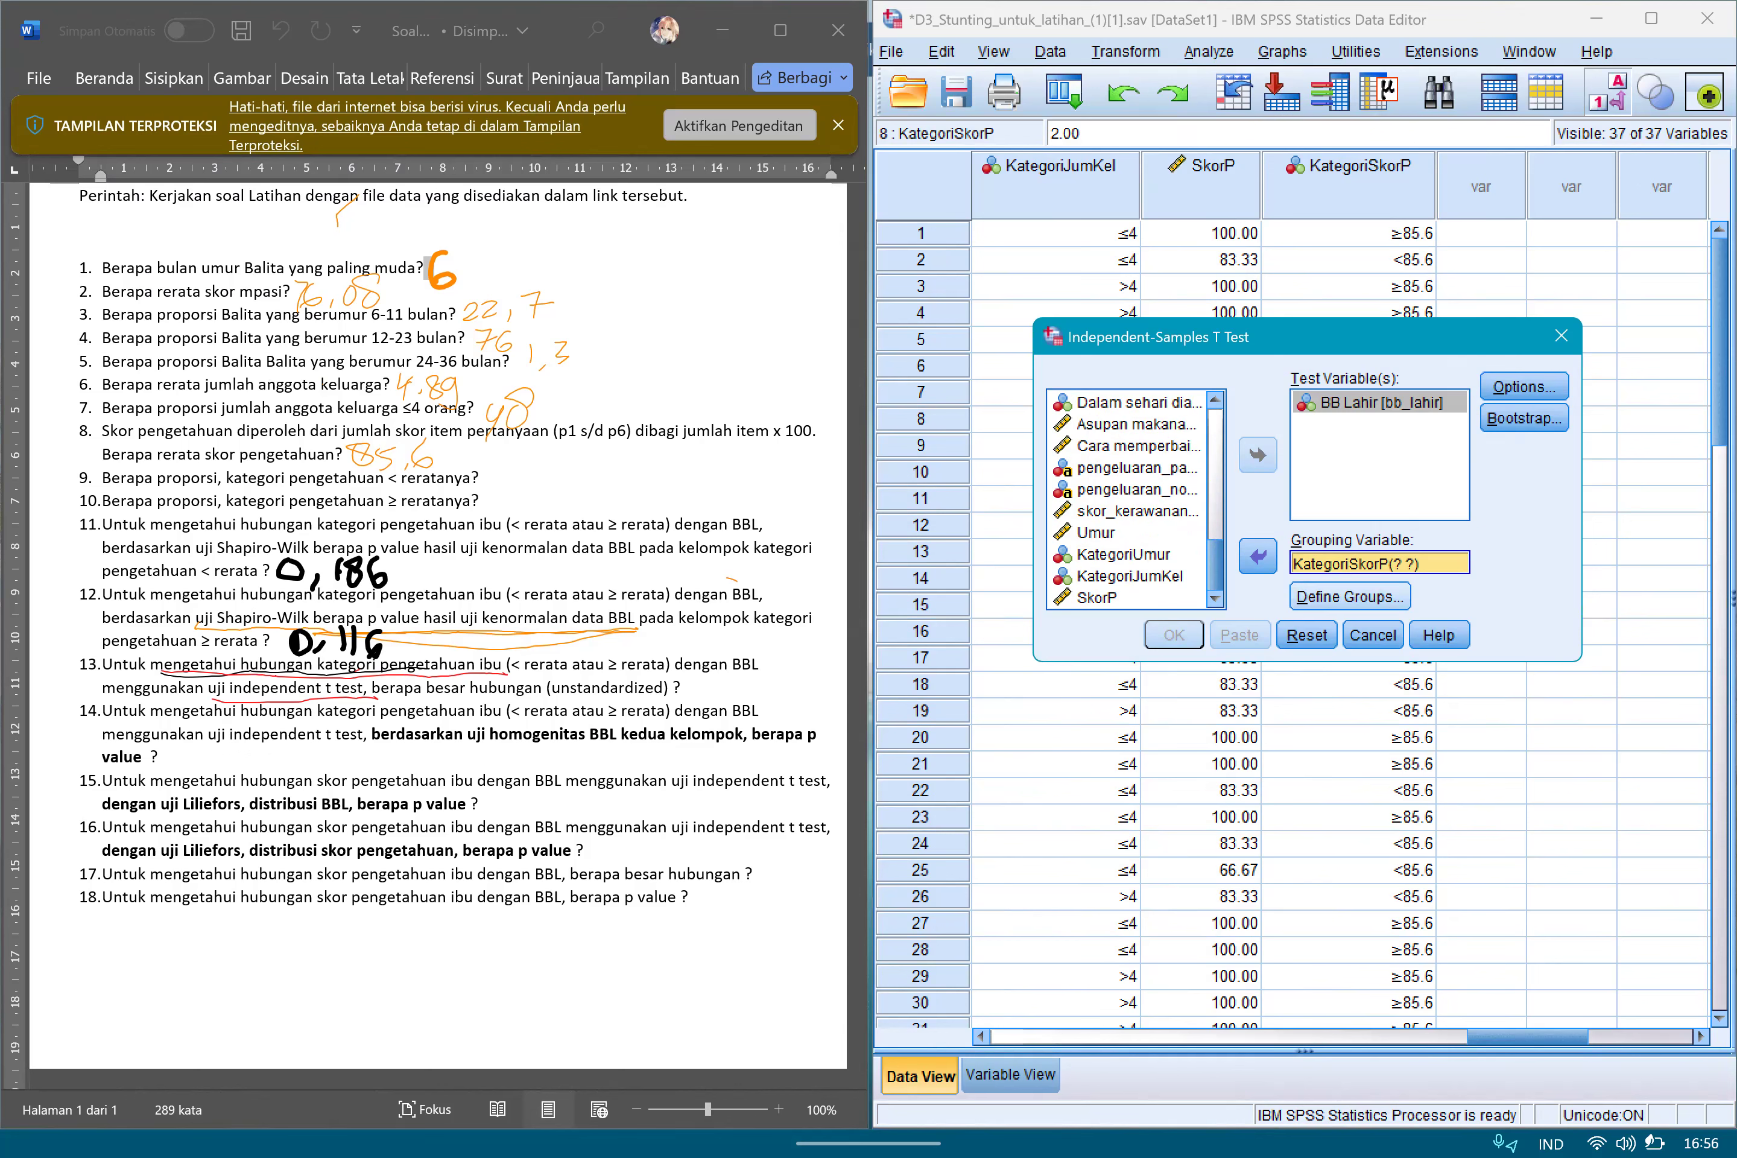
click(1349, 596)
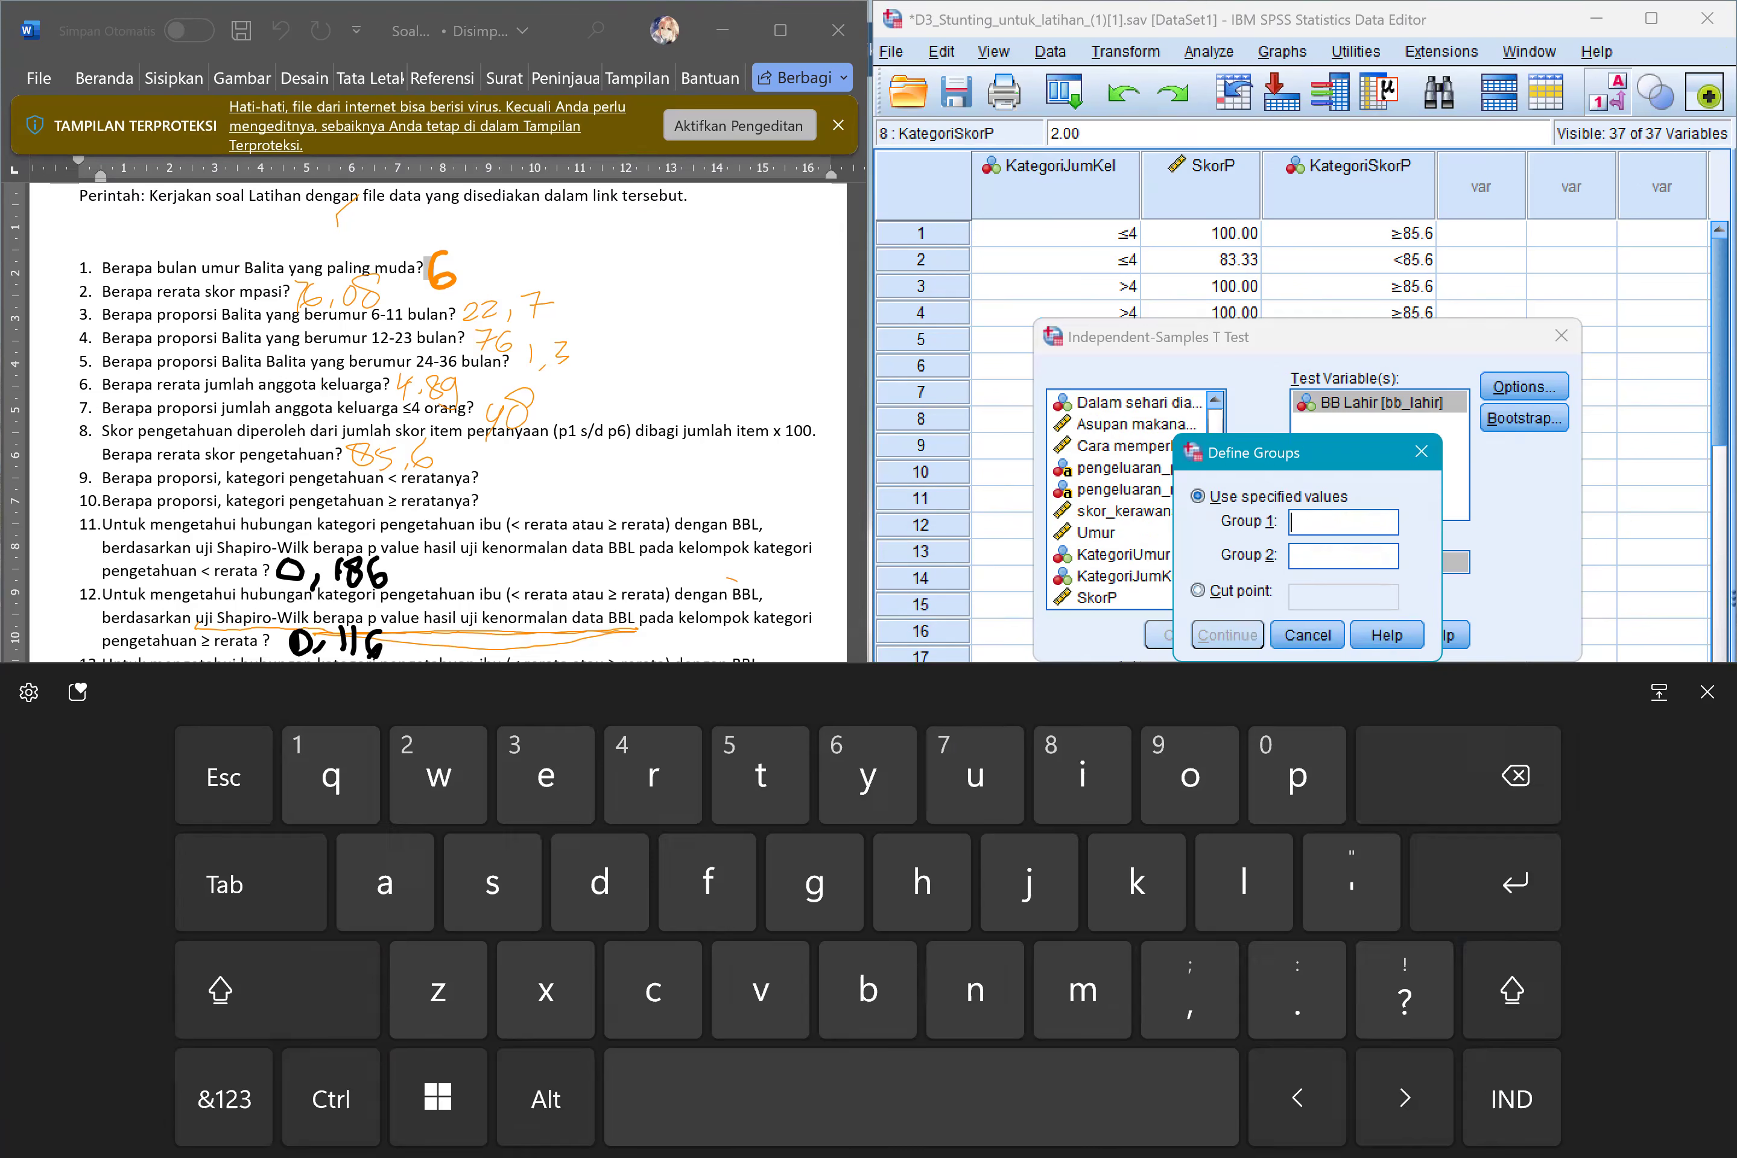
text(1)
click(1344, 556)
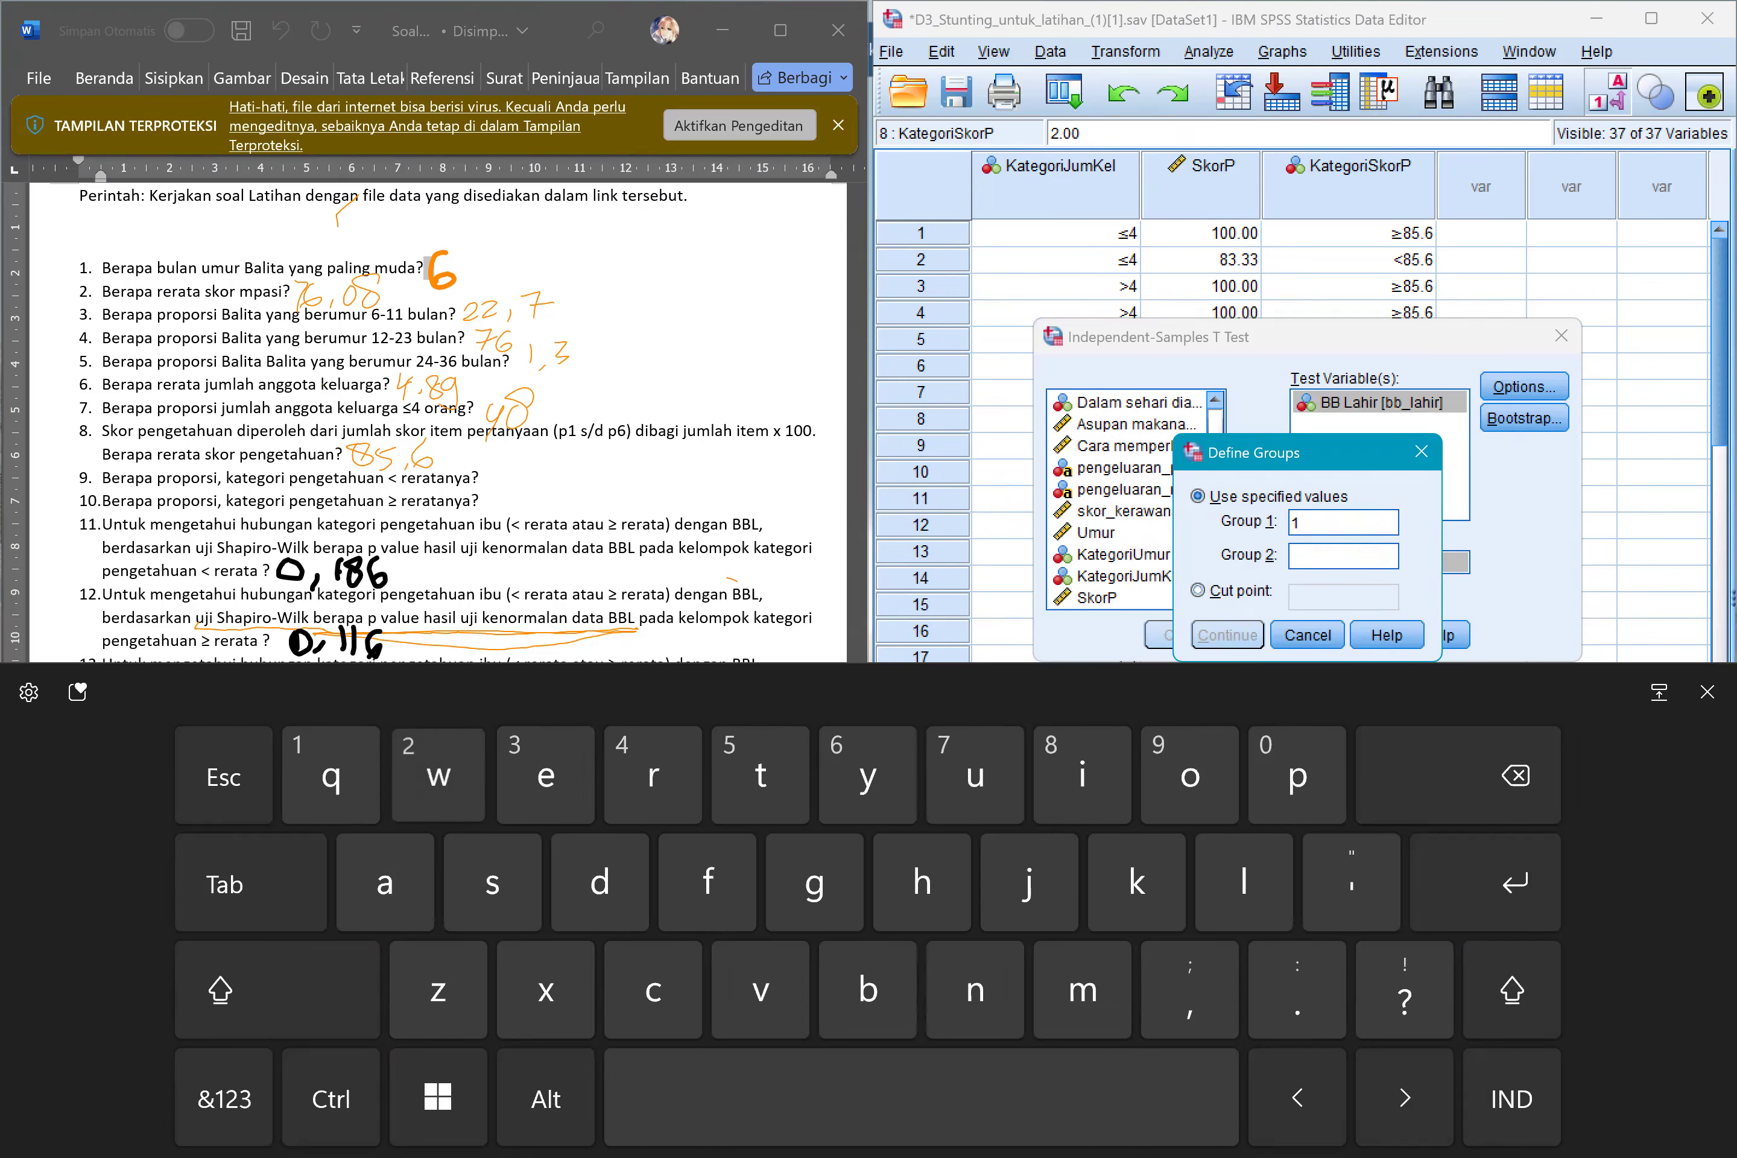
click(224, 1099)
text(2)
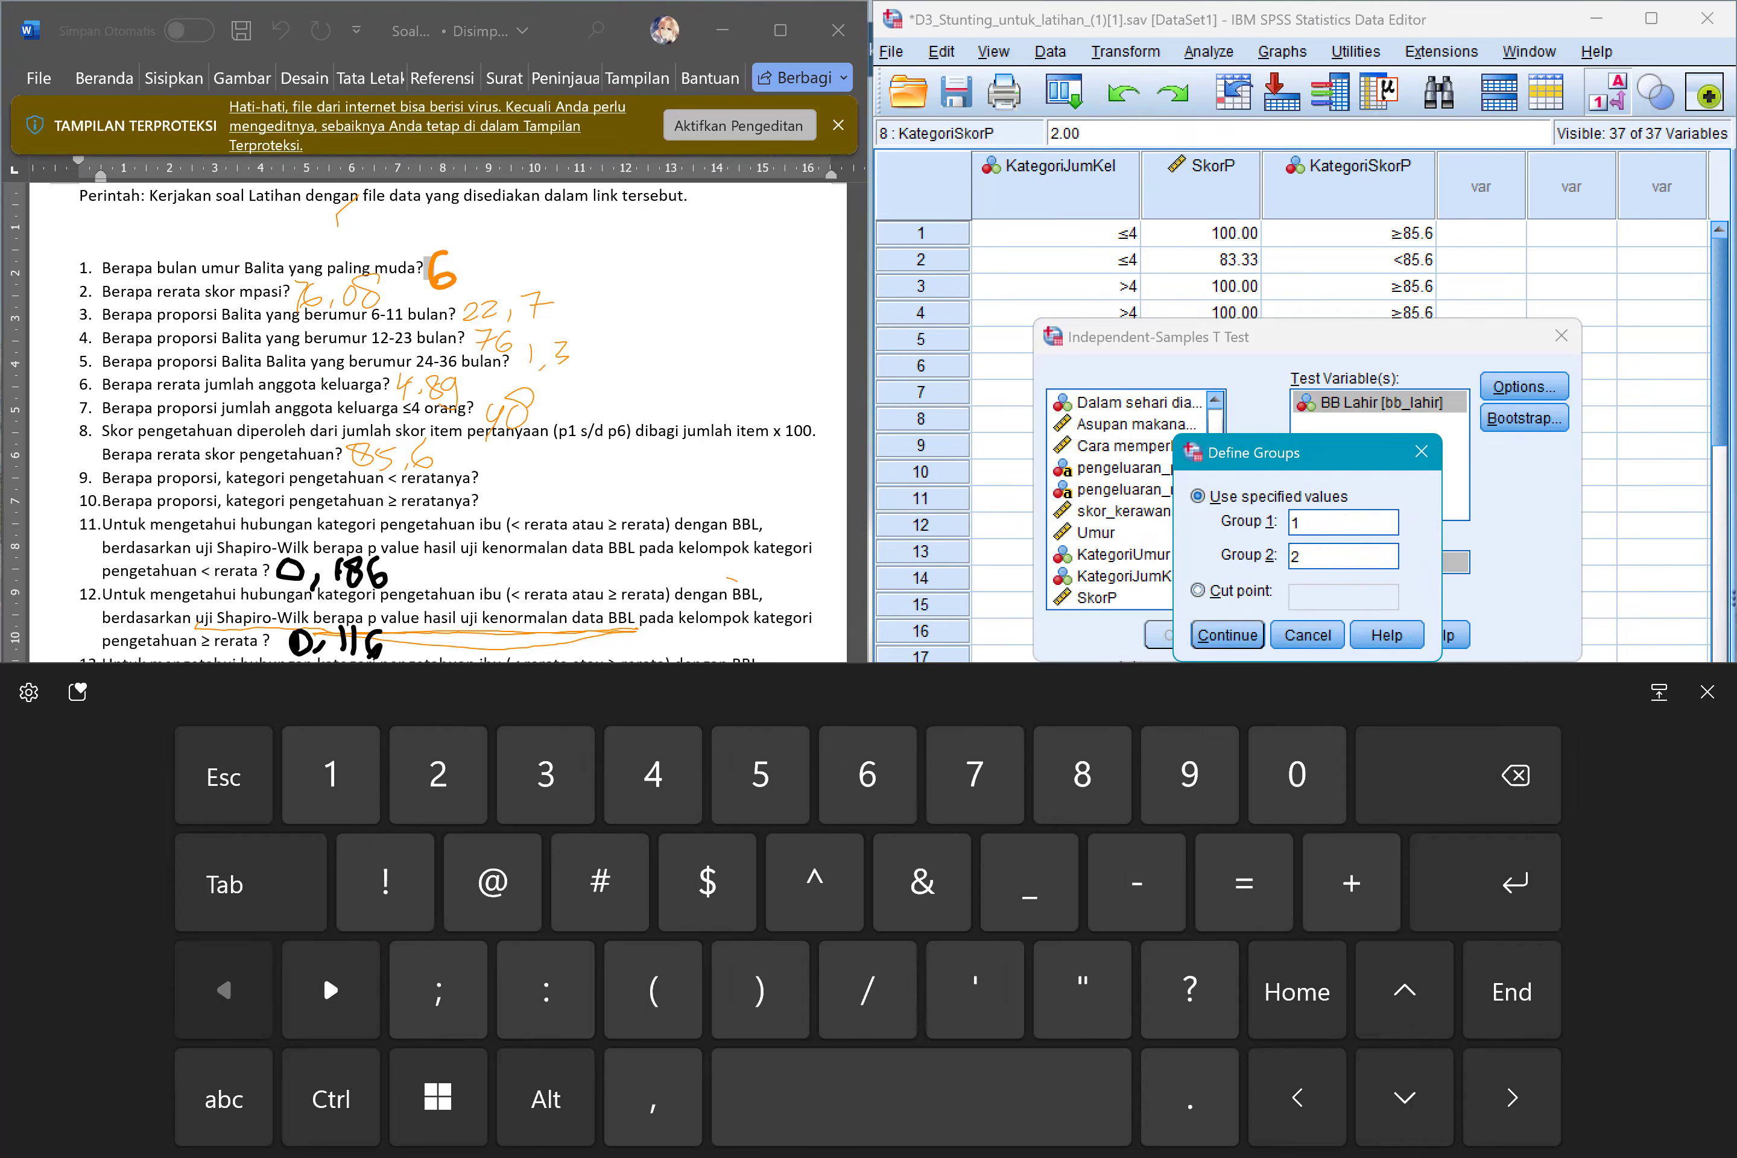
click(1227, 635)
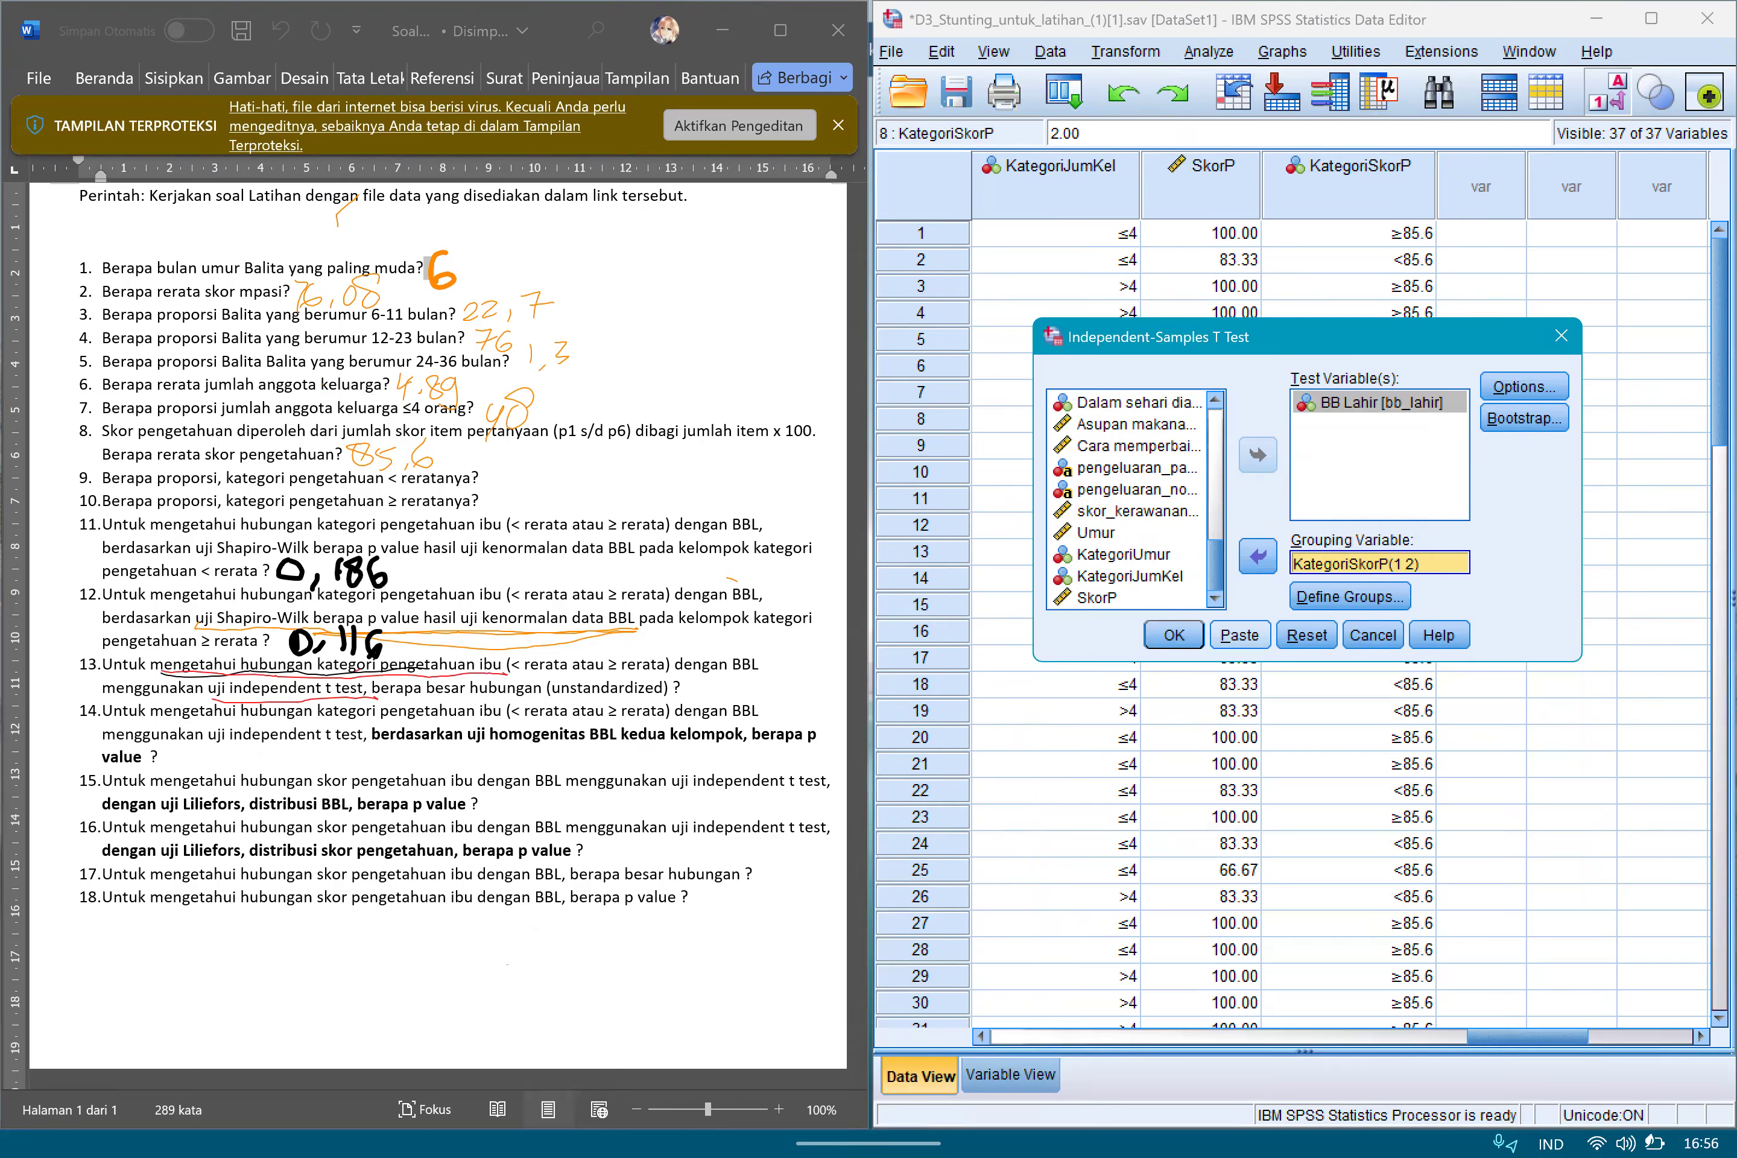
click(1174, 635)
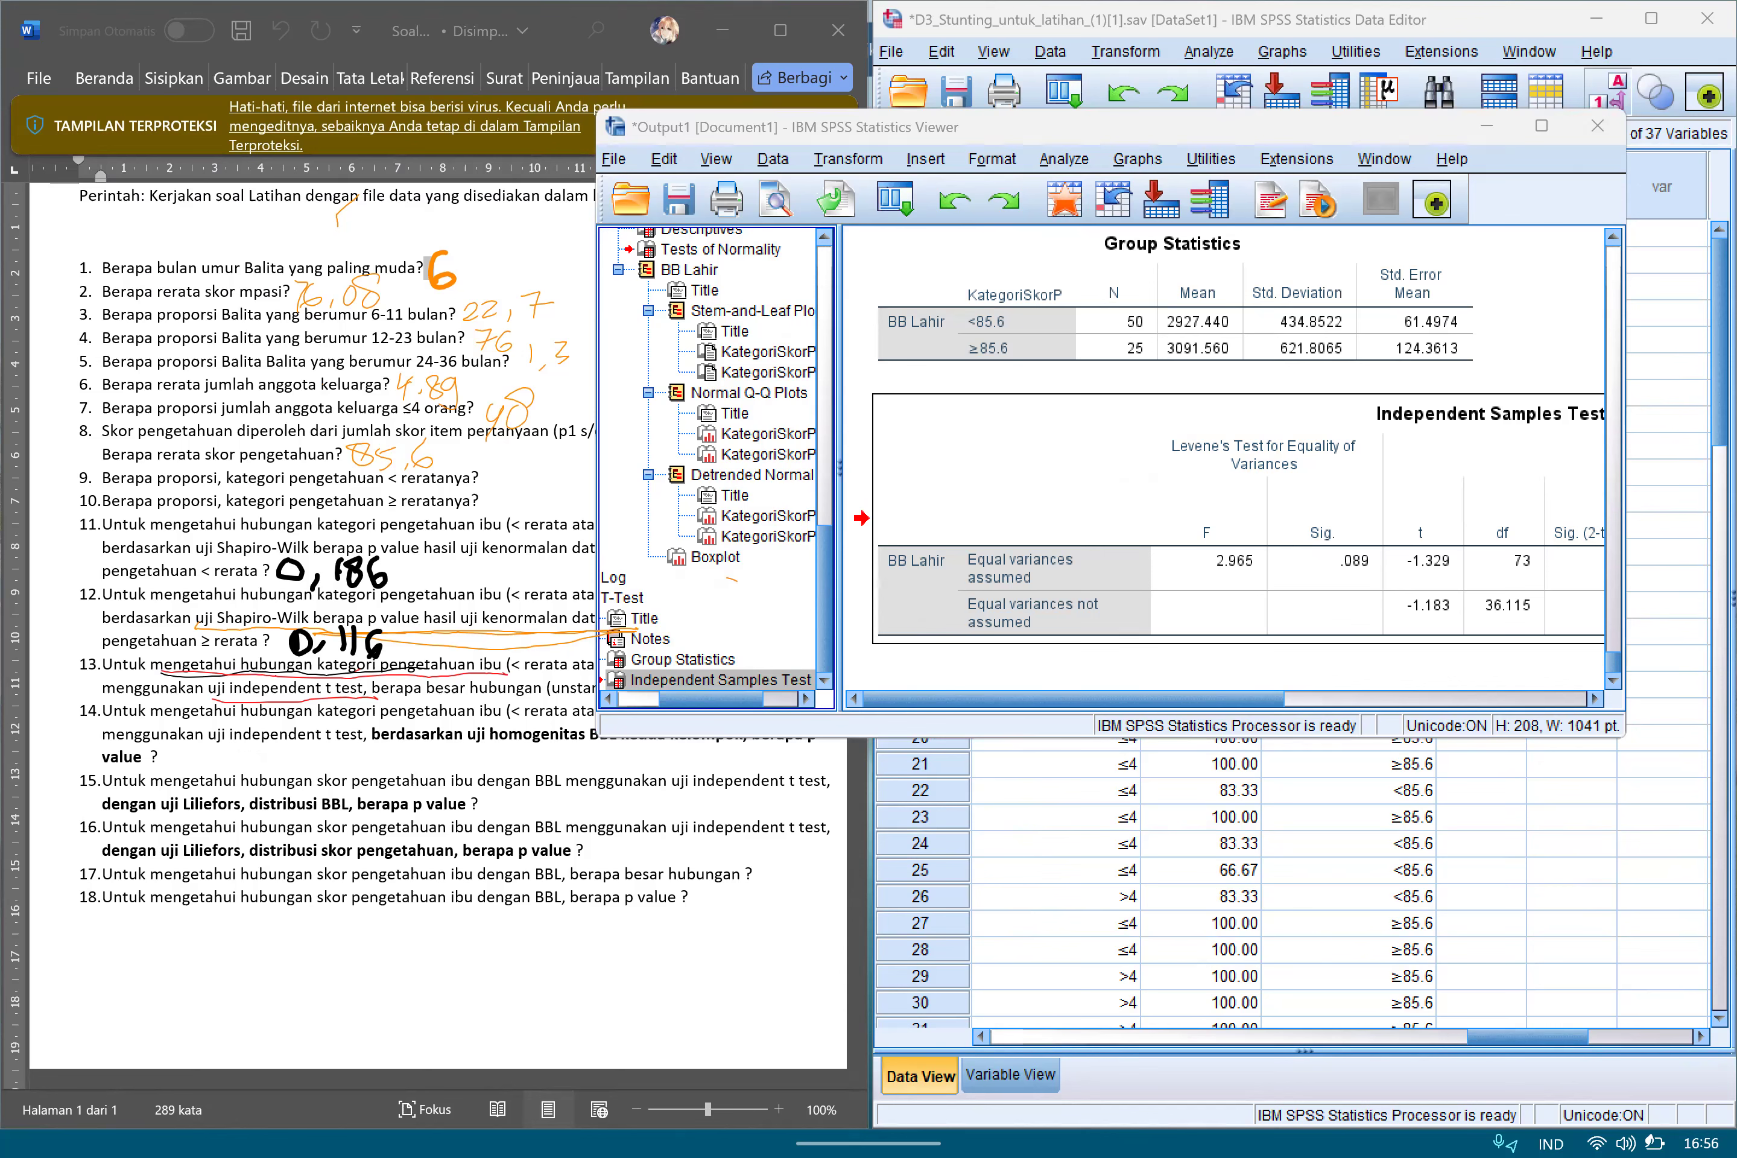
Box the Levene's Test for Equality of Variances heading and its Sig. column in the Independent Samples Test table.
mouse_move(1171, 428)
mouse_down()
mouse_move(1175, 456)
mouse_move(1282, 429)
mouse_move(1379, 440)
mouse_move(1163, 501)
mouse_move(1300, 425)
mouse_move(1375, 484)
mouse_move(1178, 506)
mouse_up()
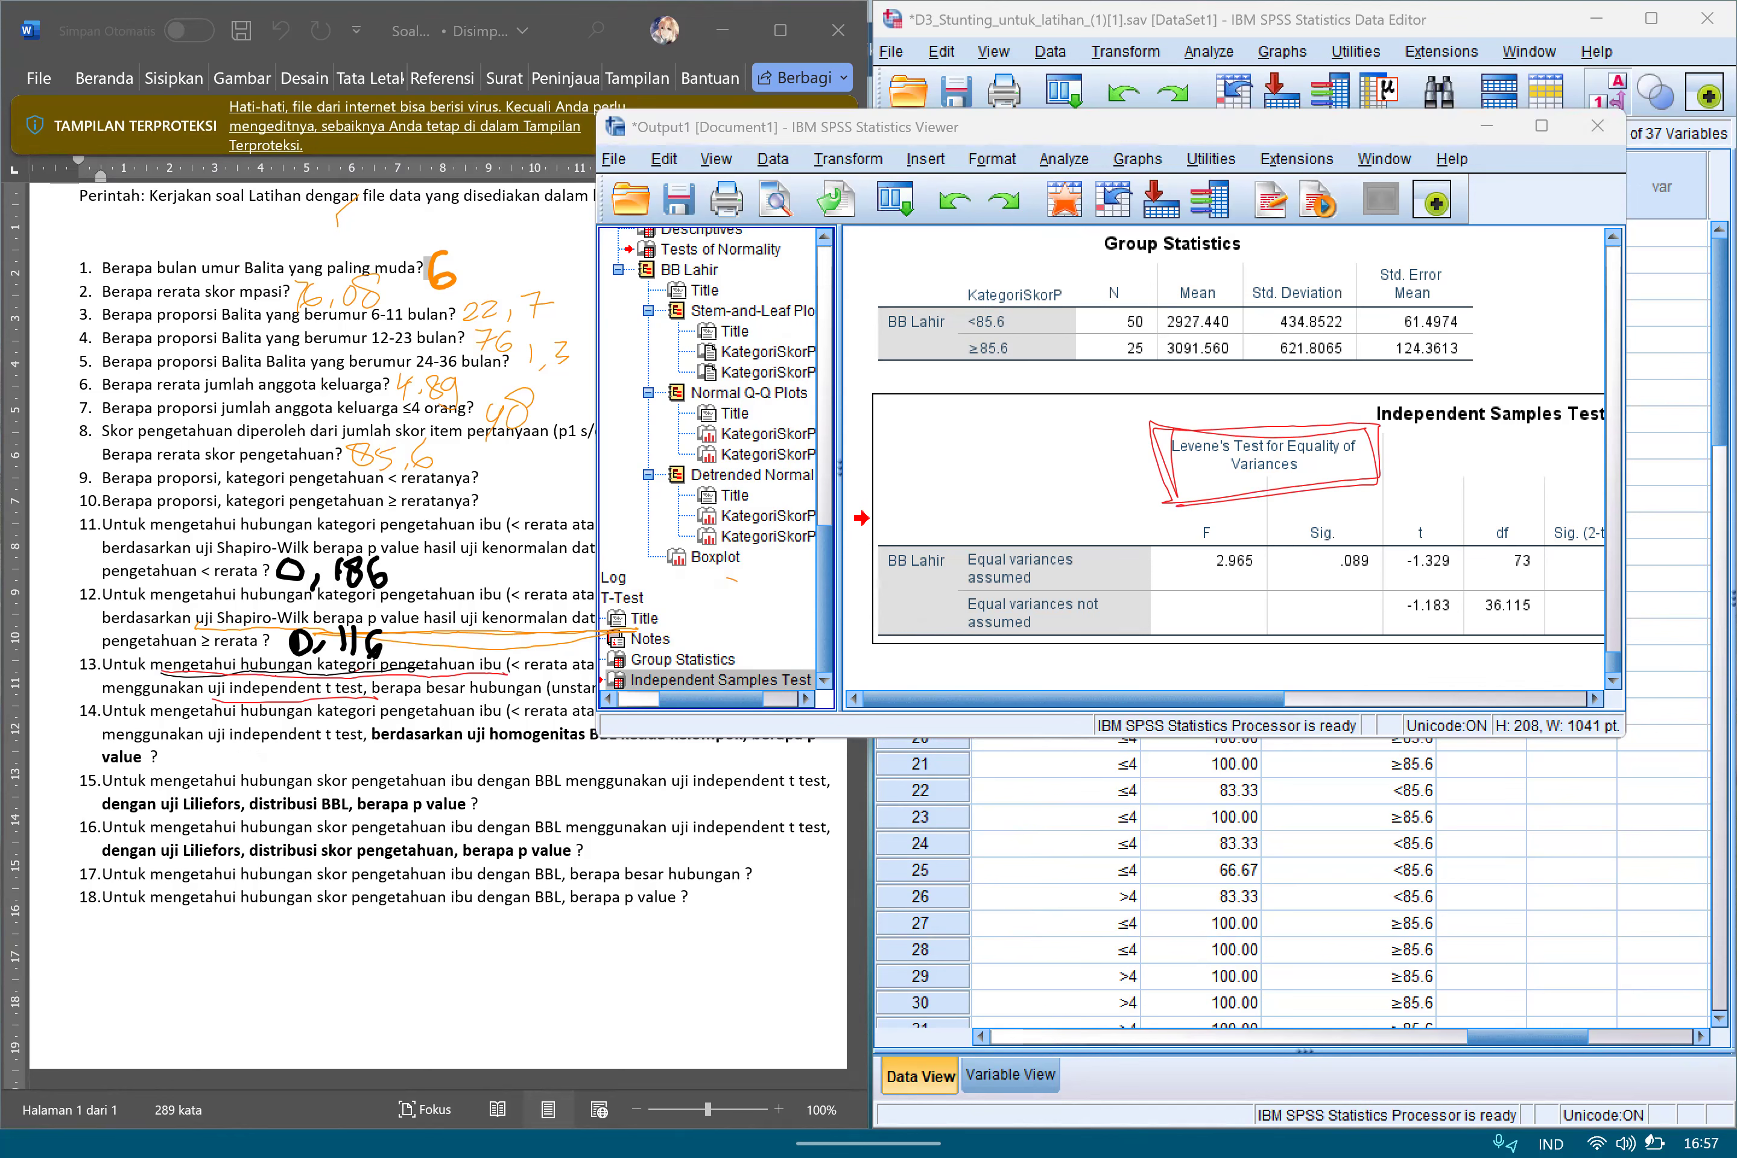
mouse_move(1262, 521)
mouse_down()
mouse_move(1269, 553)
mouse_move(1262, 501)
mouse_move(1388, 513)
mouse_move(1340, 628)
mouse_move(1260, 502)
mouse_move(1390, 519)
mouse_move(1297, 633)
mouse_move(1267, 529)
mouse_move(1377, 499)
mouse_move(1387, 624)
mouse_move(1324, 632)
mouse_move(1260, 504)
mouse_move(1371, 491)
mouse_up()
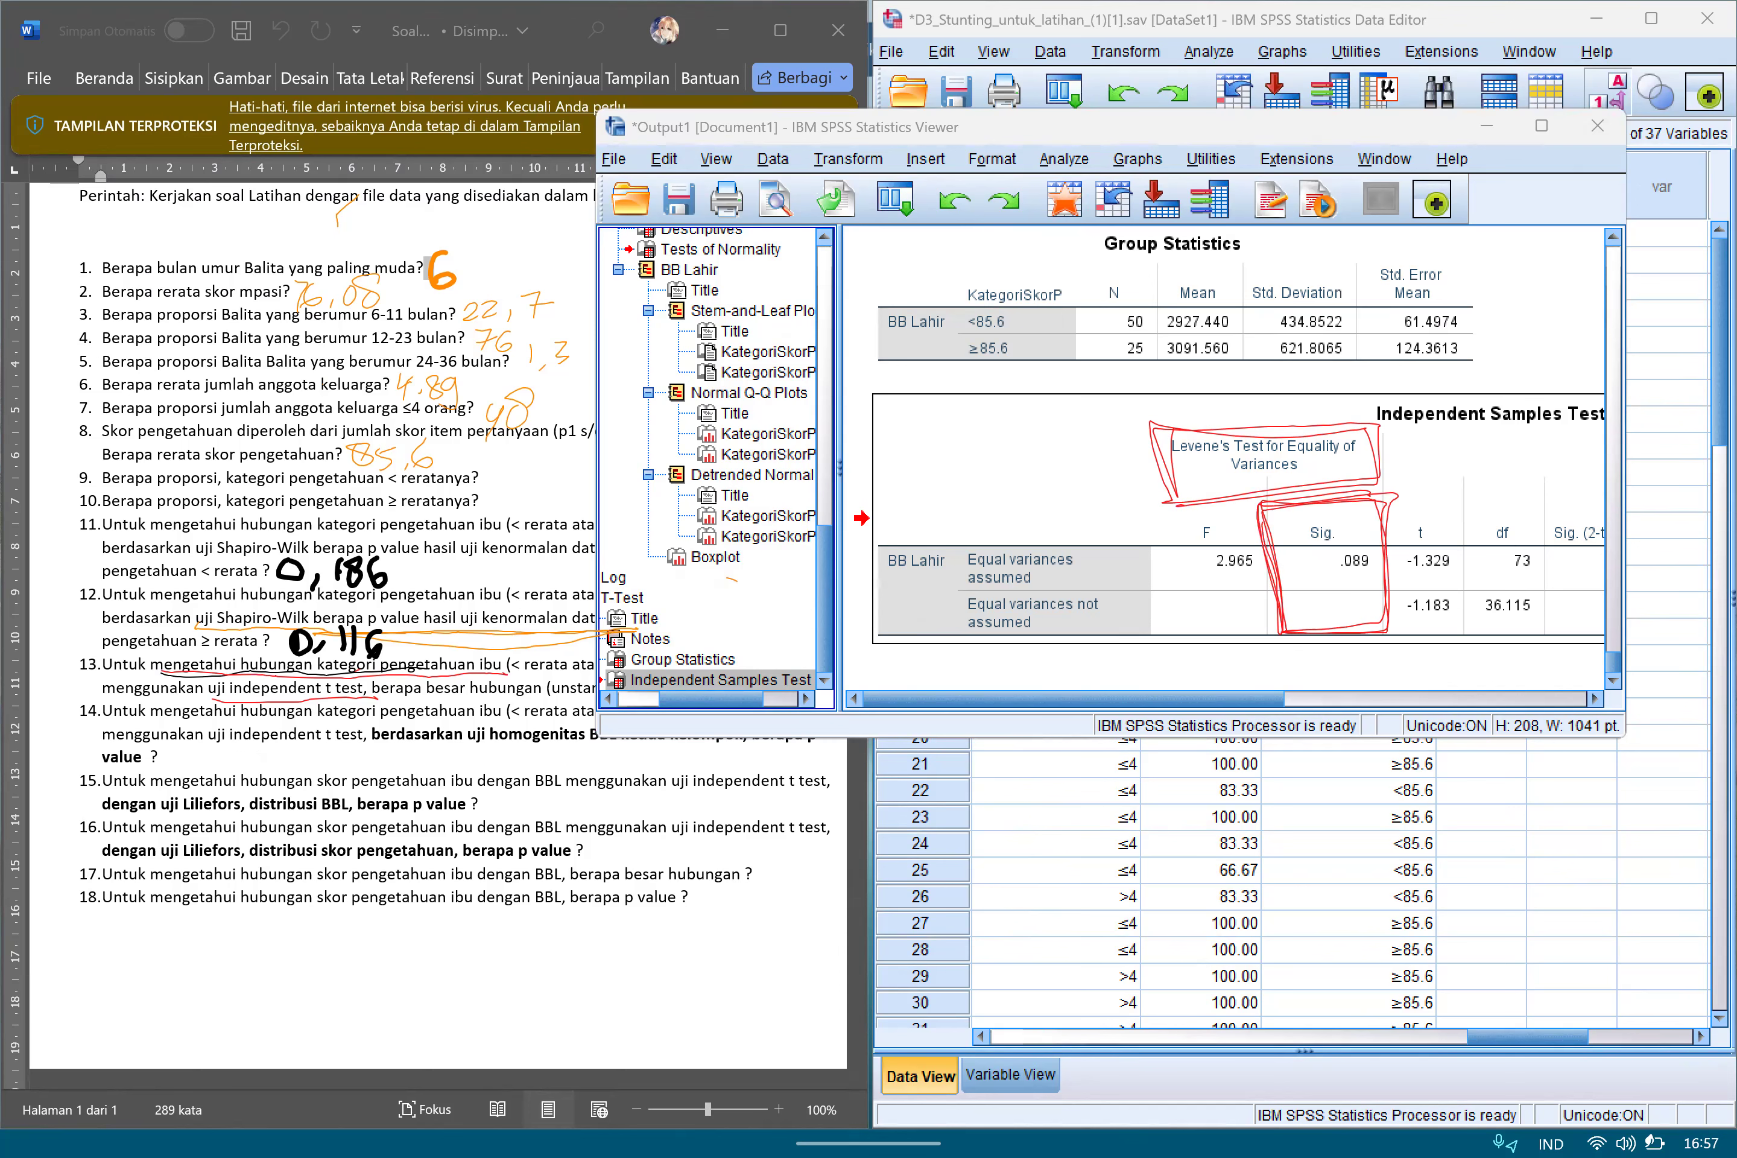
mouse_move(1366, 538)
mouse_down()
mouse_move(1334, 537)
mouse_move(1392, 539)
mouse_up()
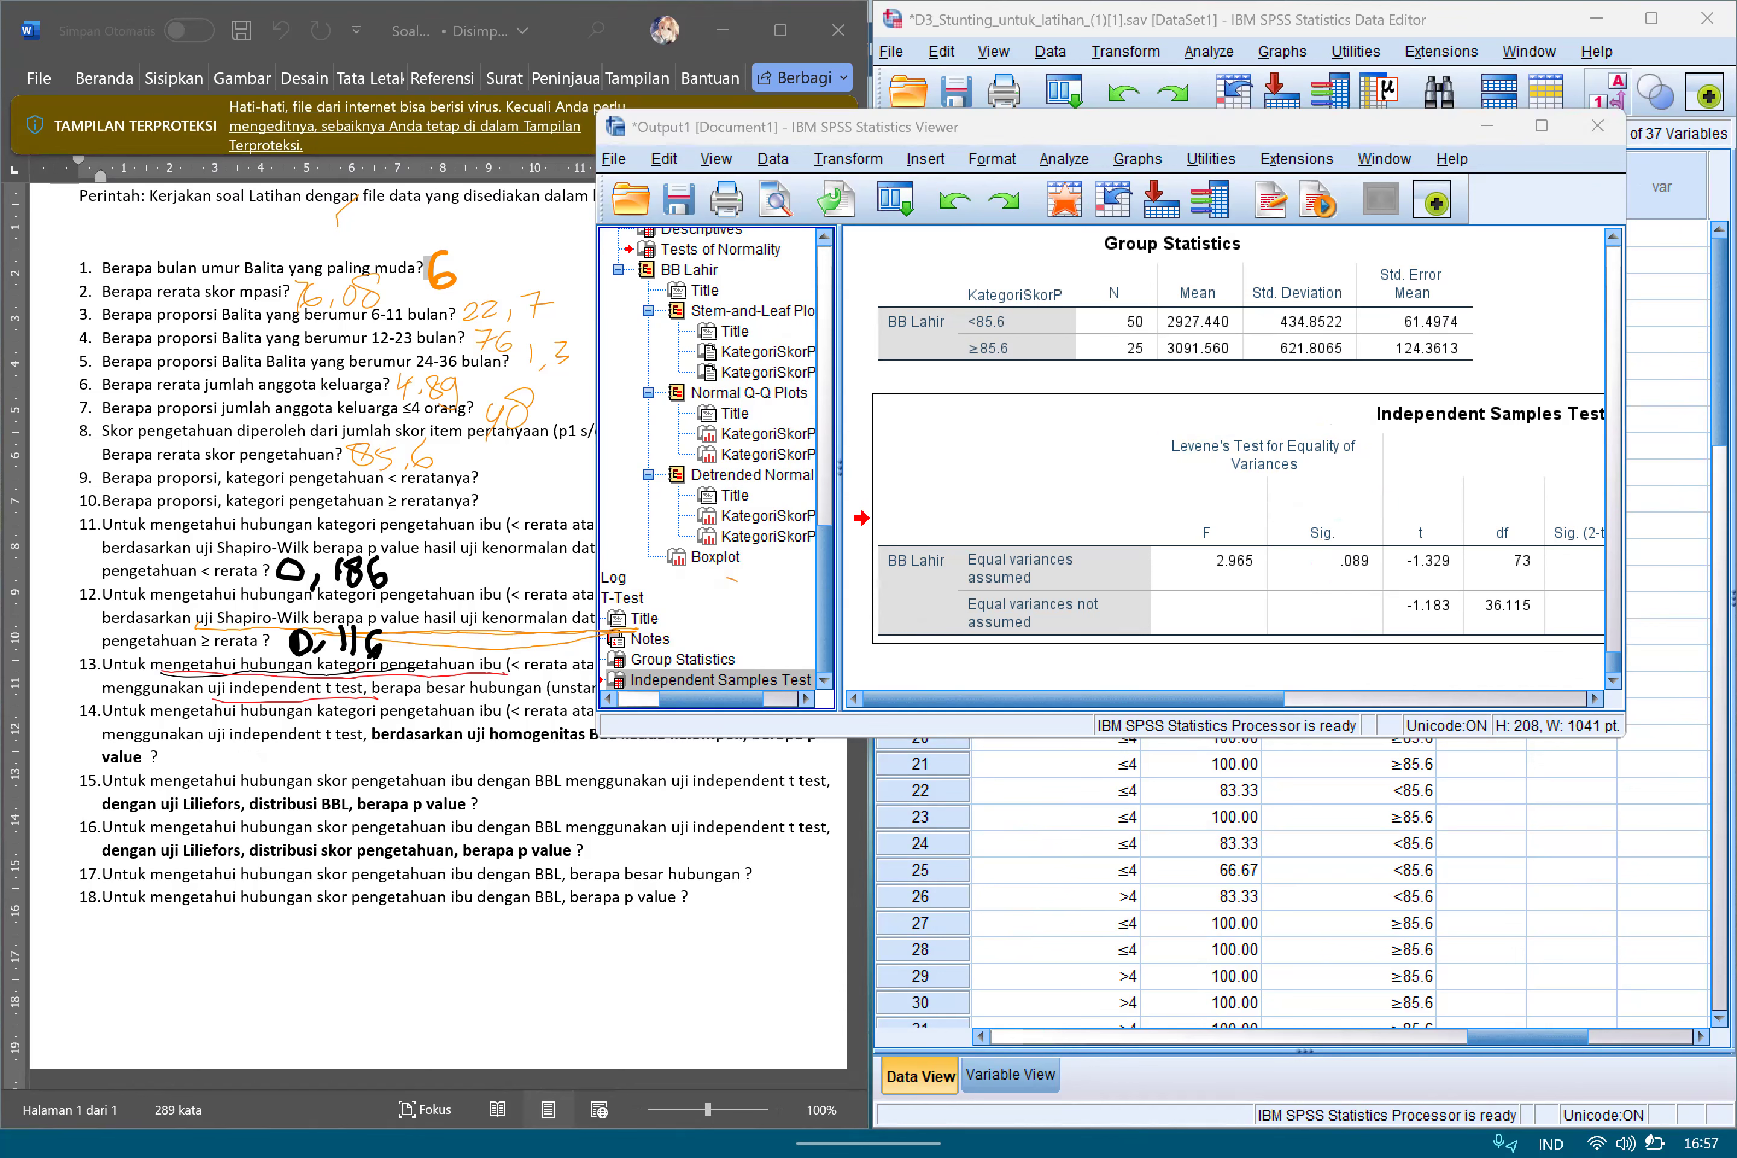
Box the t-test for Equality of Means heading and the Sig. (2-tailed) column in the Independent Samples Test table.
drag(1074, 698, 1378, 698)
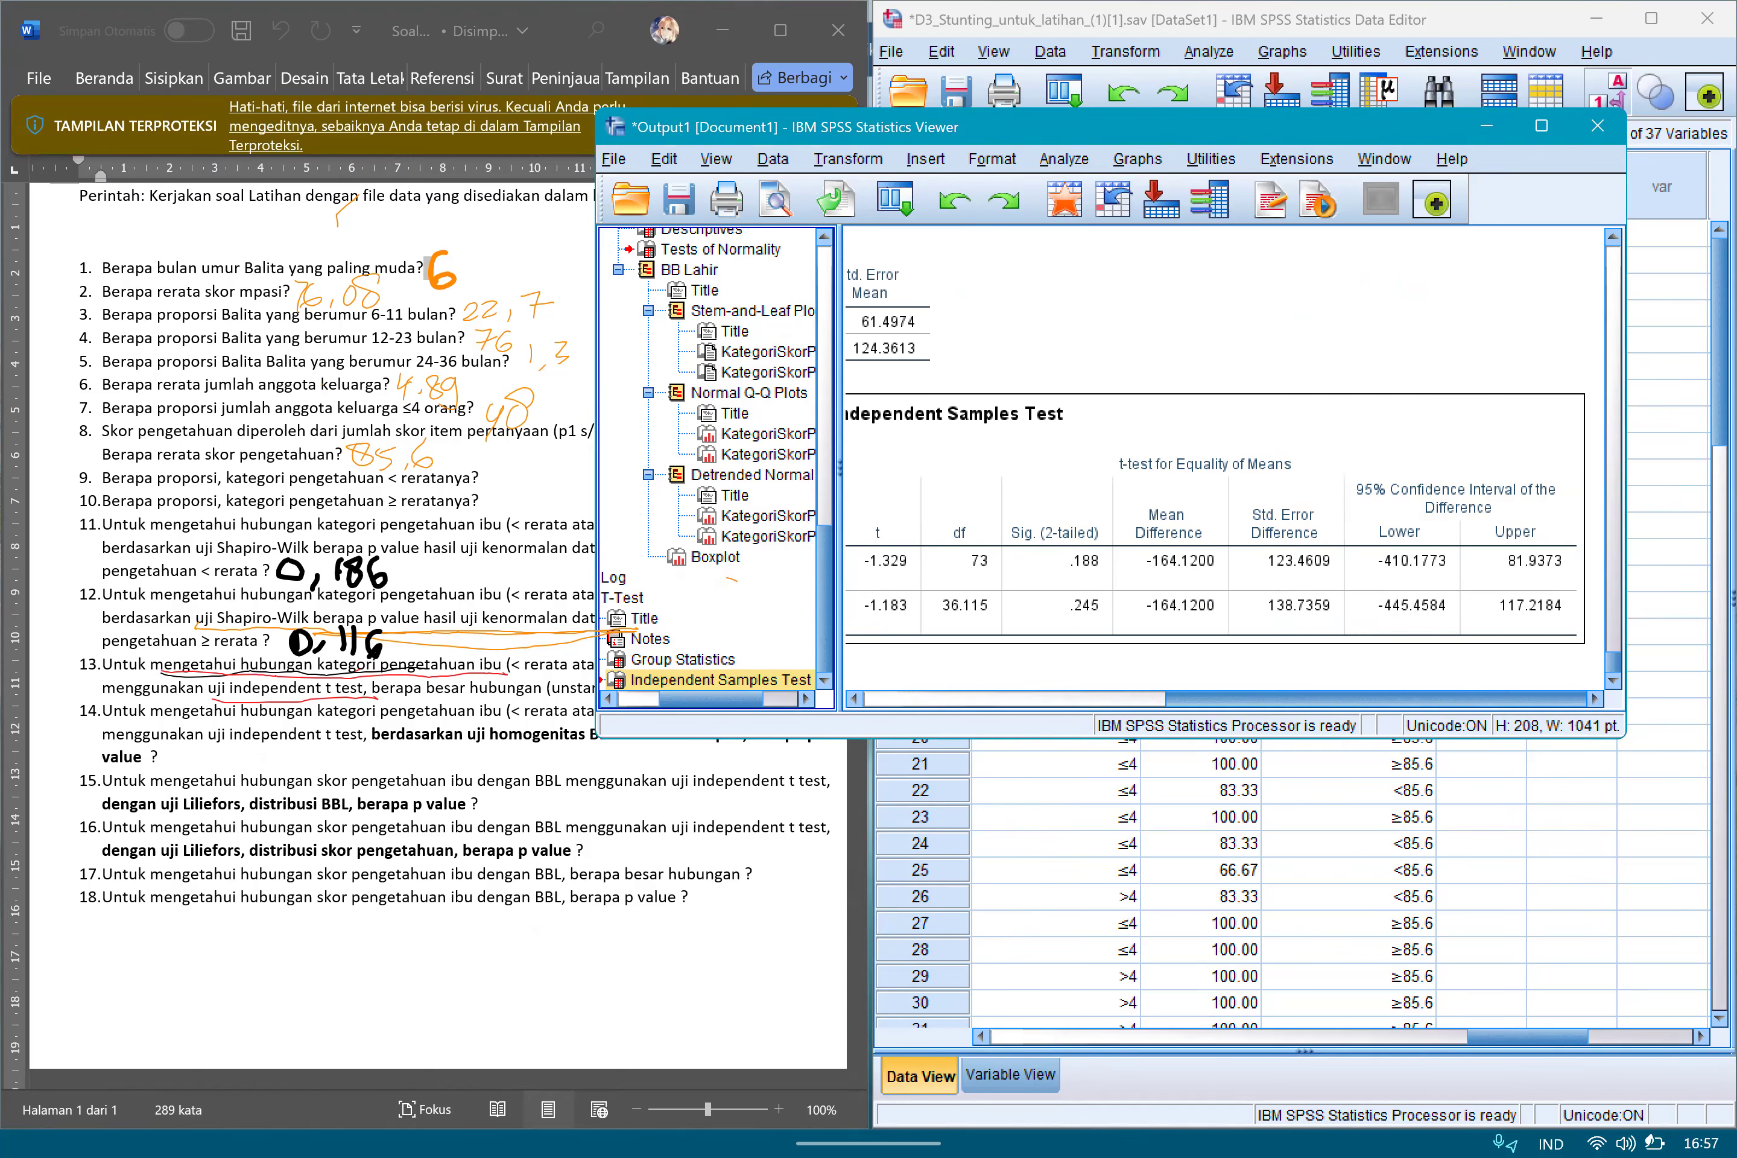
click(1504, 20)
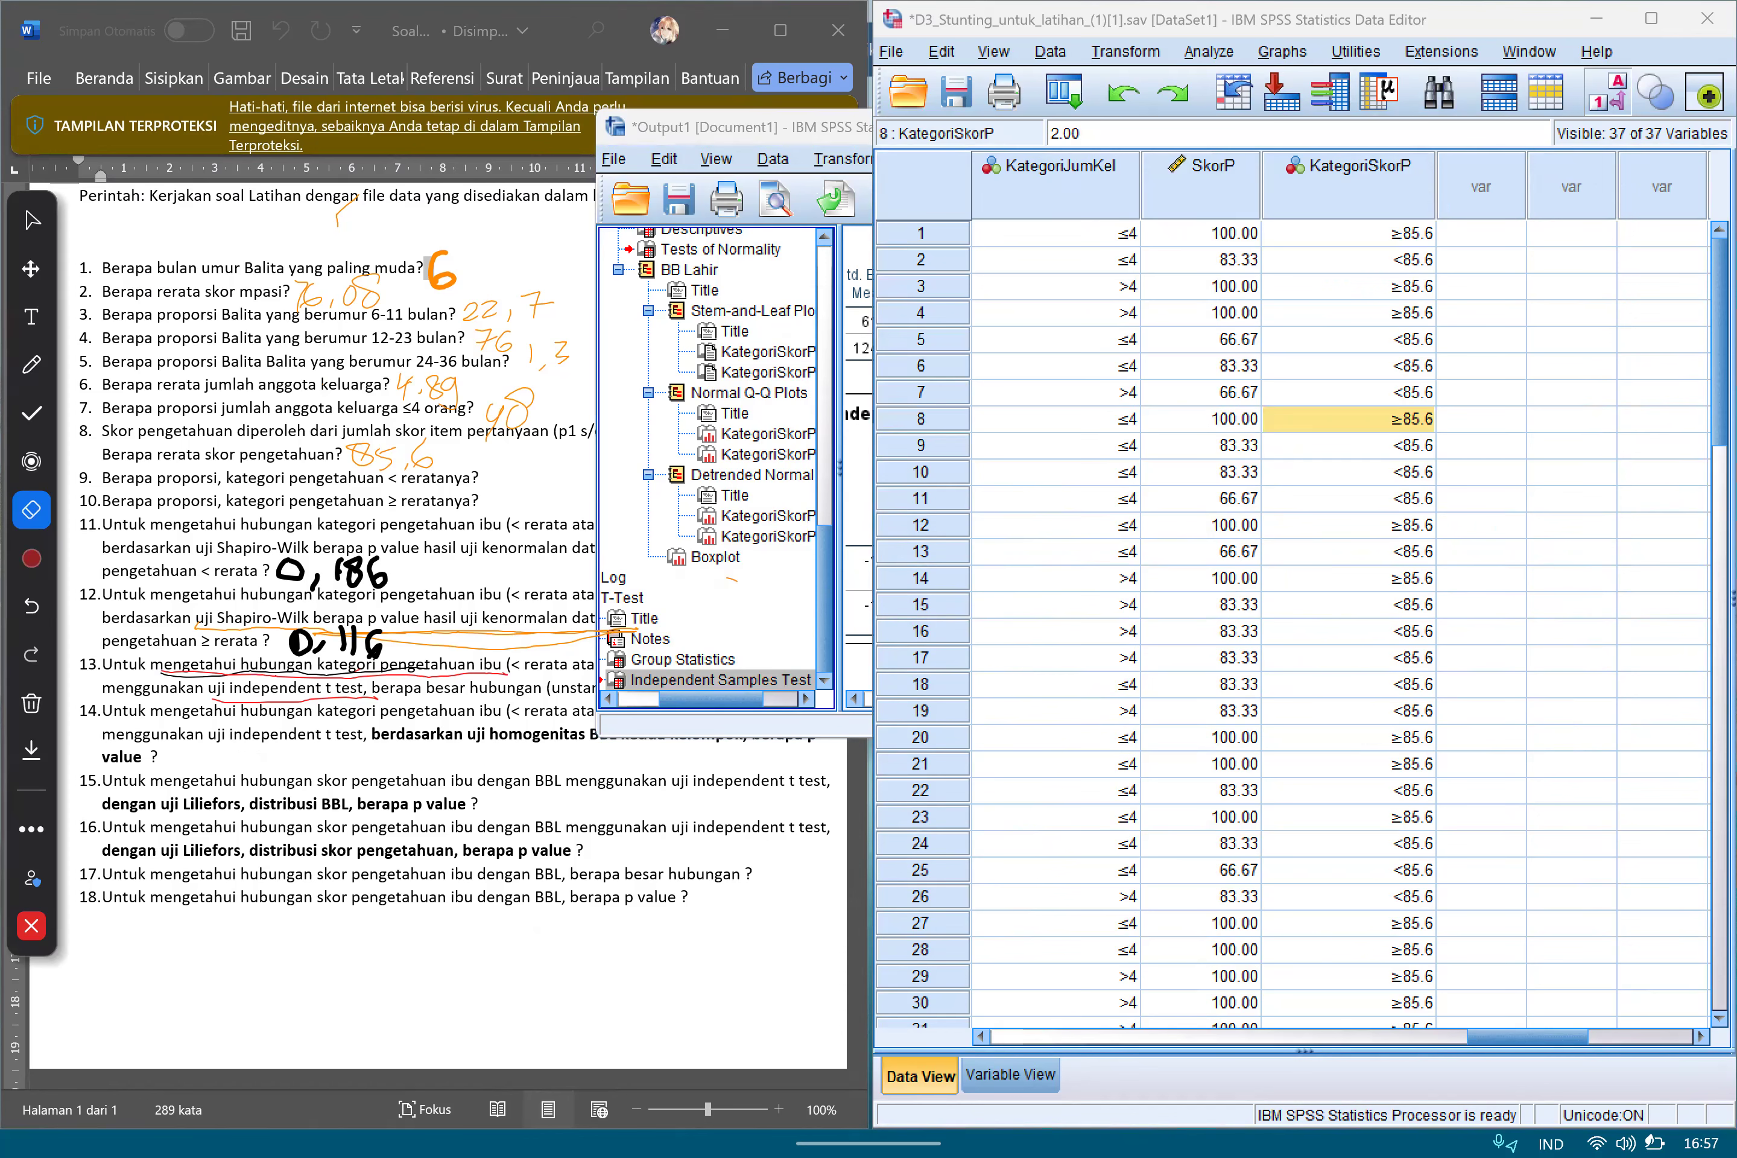
click(750, 127)
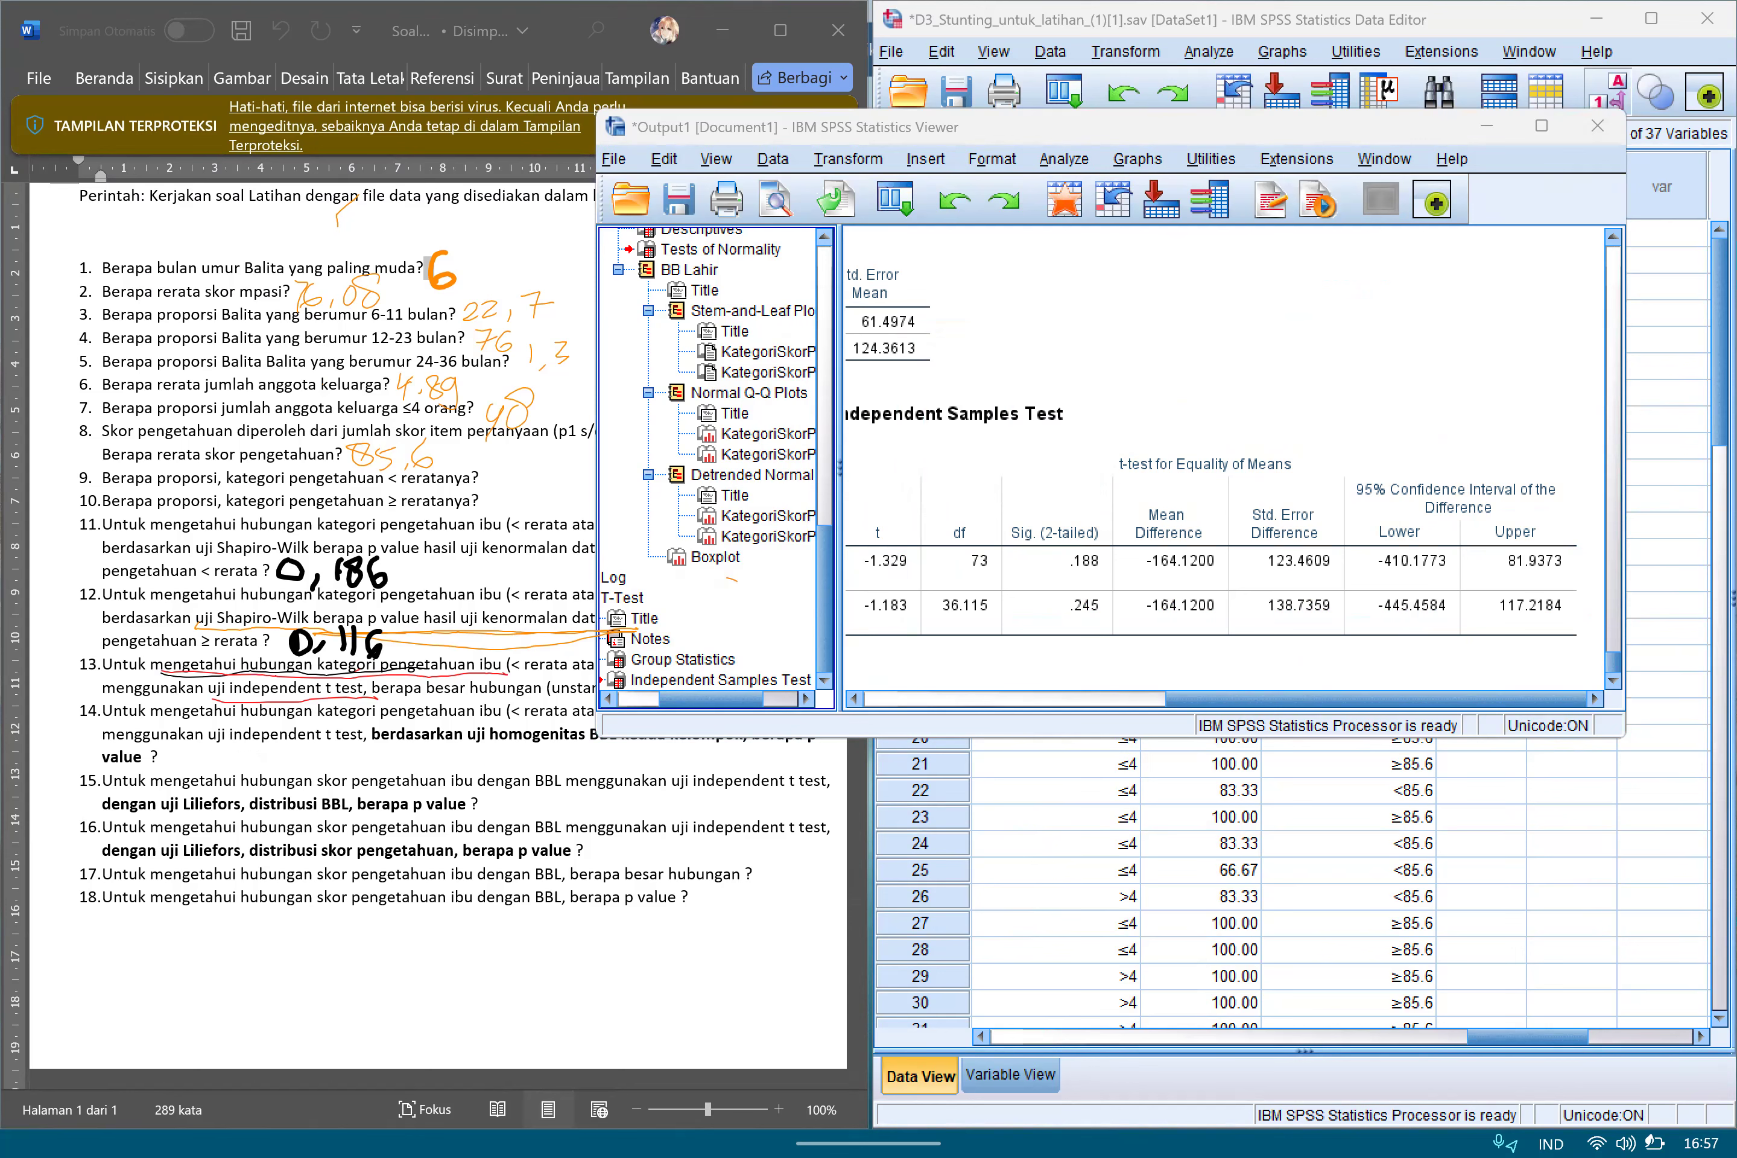
drag(1119, 489, 1128, 487)
drag(1006, 527, 1000, 647)
mouse_move(1002, 521)
mouse_down()
mouse_move(1027, 508)
mouse_move(1118, 591)
mouse_move(998, 644)
mouse_move(1009, 504)
mouse_move(1125, 536)
mouse_move(1050, 650)
mouse_up()
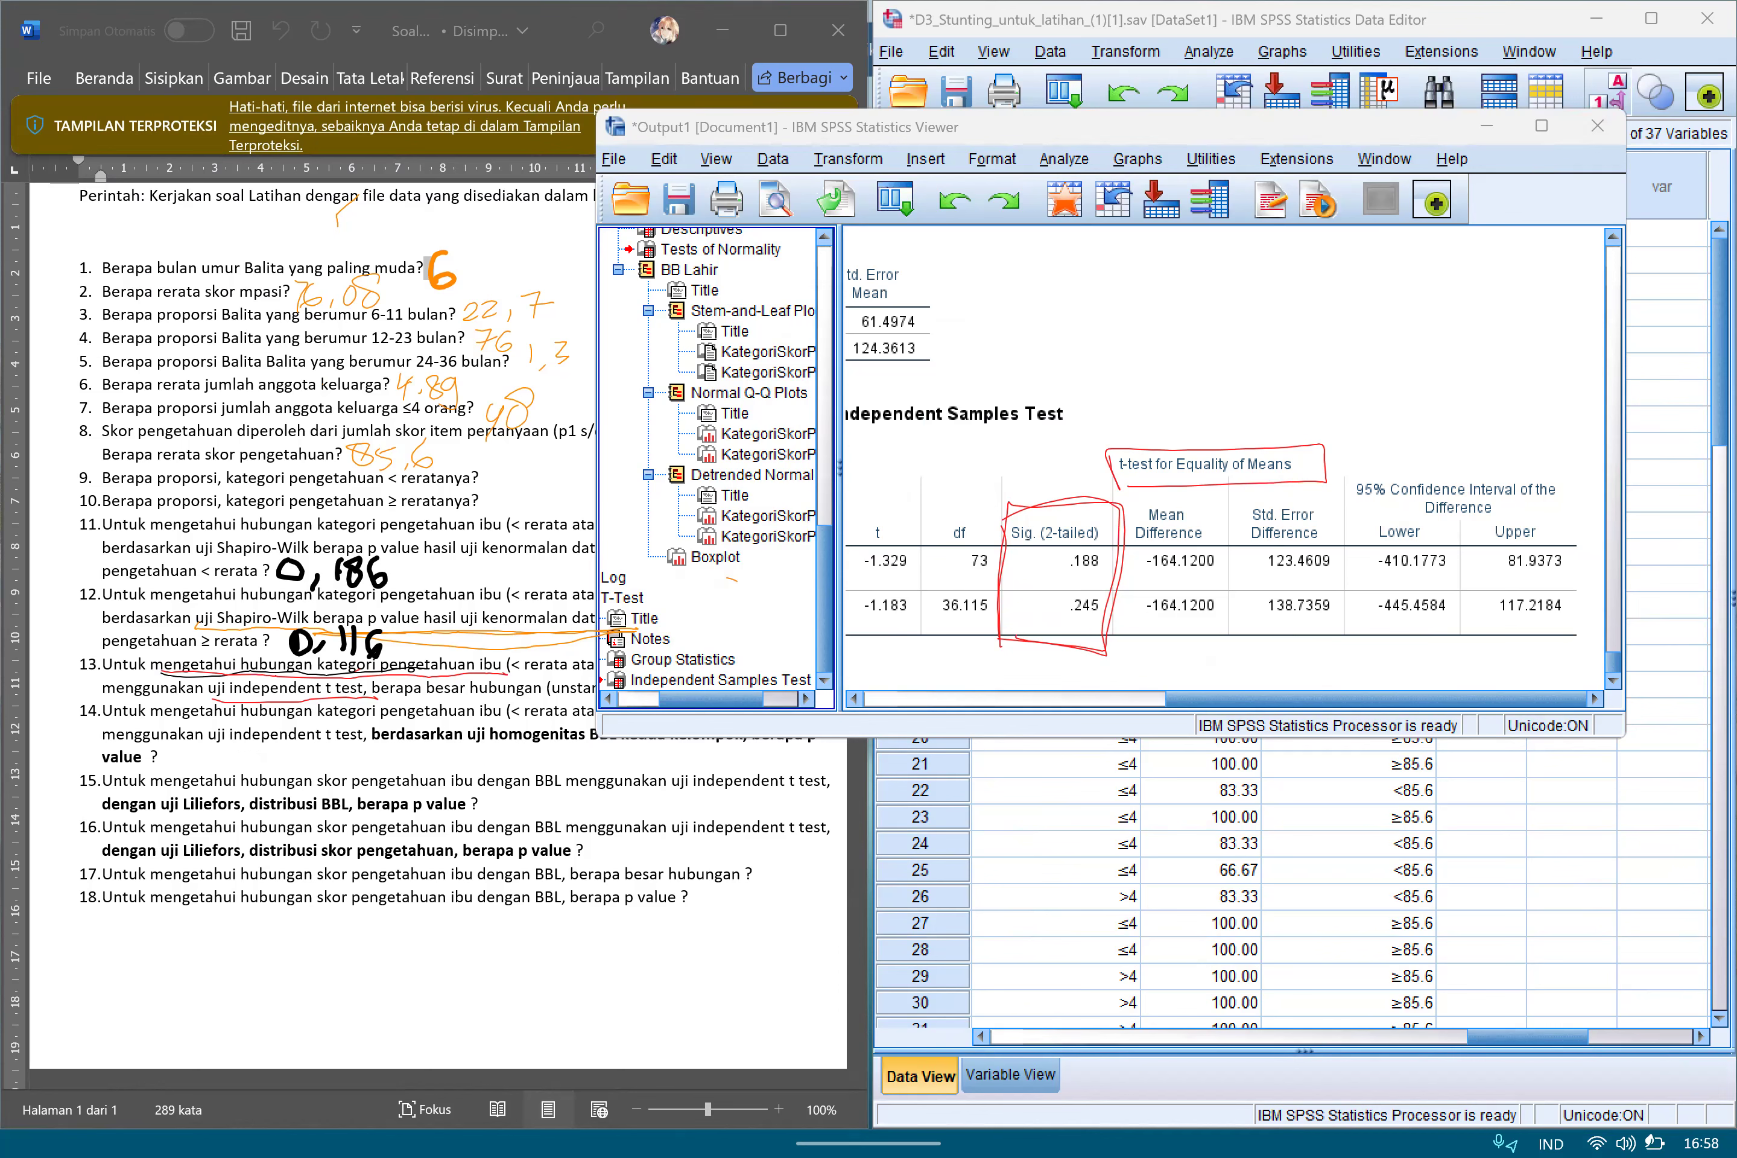
Switch the annotation pen to pink and box the Mean Difference column of the t test output.
click(36, 618)
click(93, 666)
mouse_move(1136, 511)
mouse_down()
mouse_move(1132, 644)
mouse_move(1154, 478)
mouse_move(1231, 635)
mouse_move(1126, 643)
mouse_move(1213, 497)
mouse_move(1226, 611)
mouse_move(1123, 638)
mouse_up()
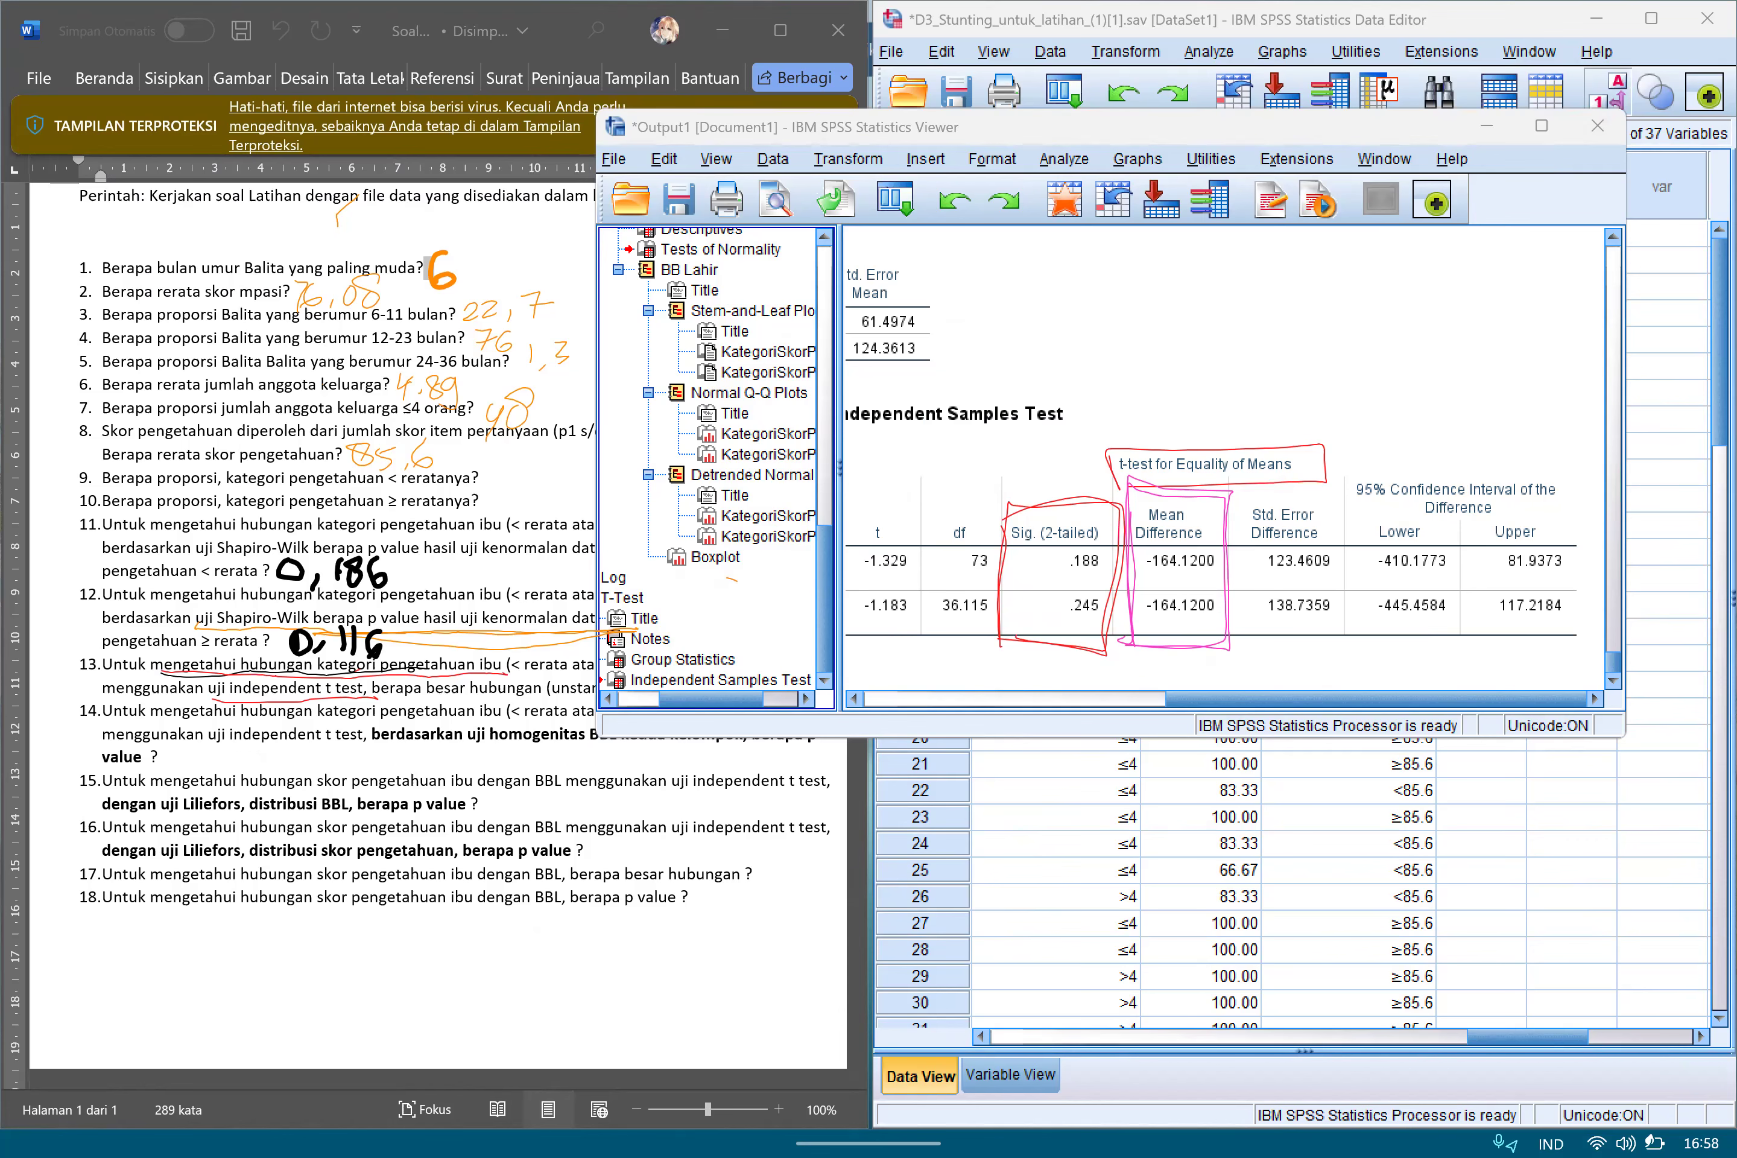
Move the output window clear of the exercise sheet and handwrite 164,12 as the answer to question 13.
drag(1106, 127, 1341, 106)
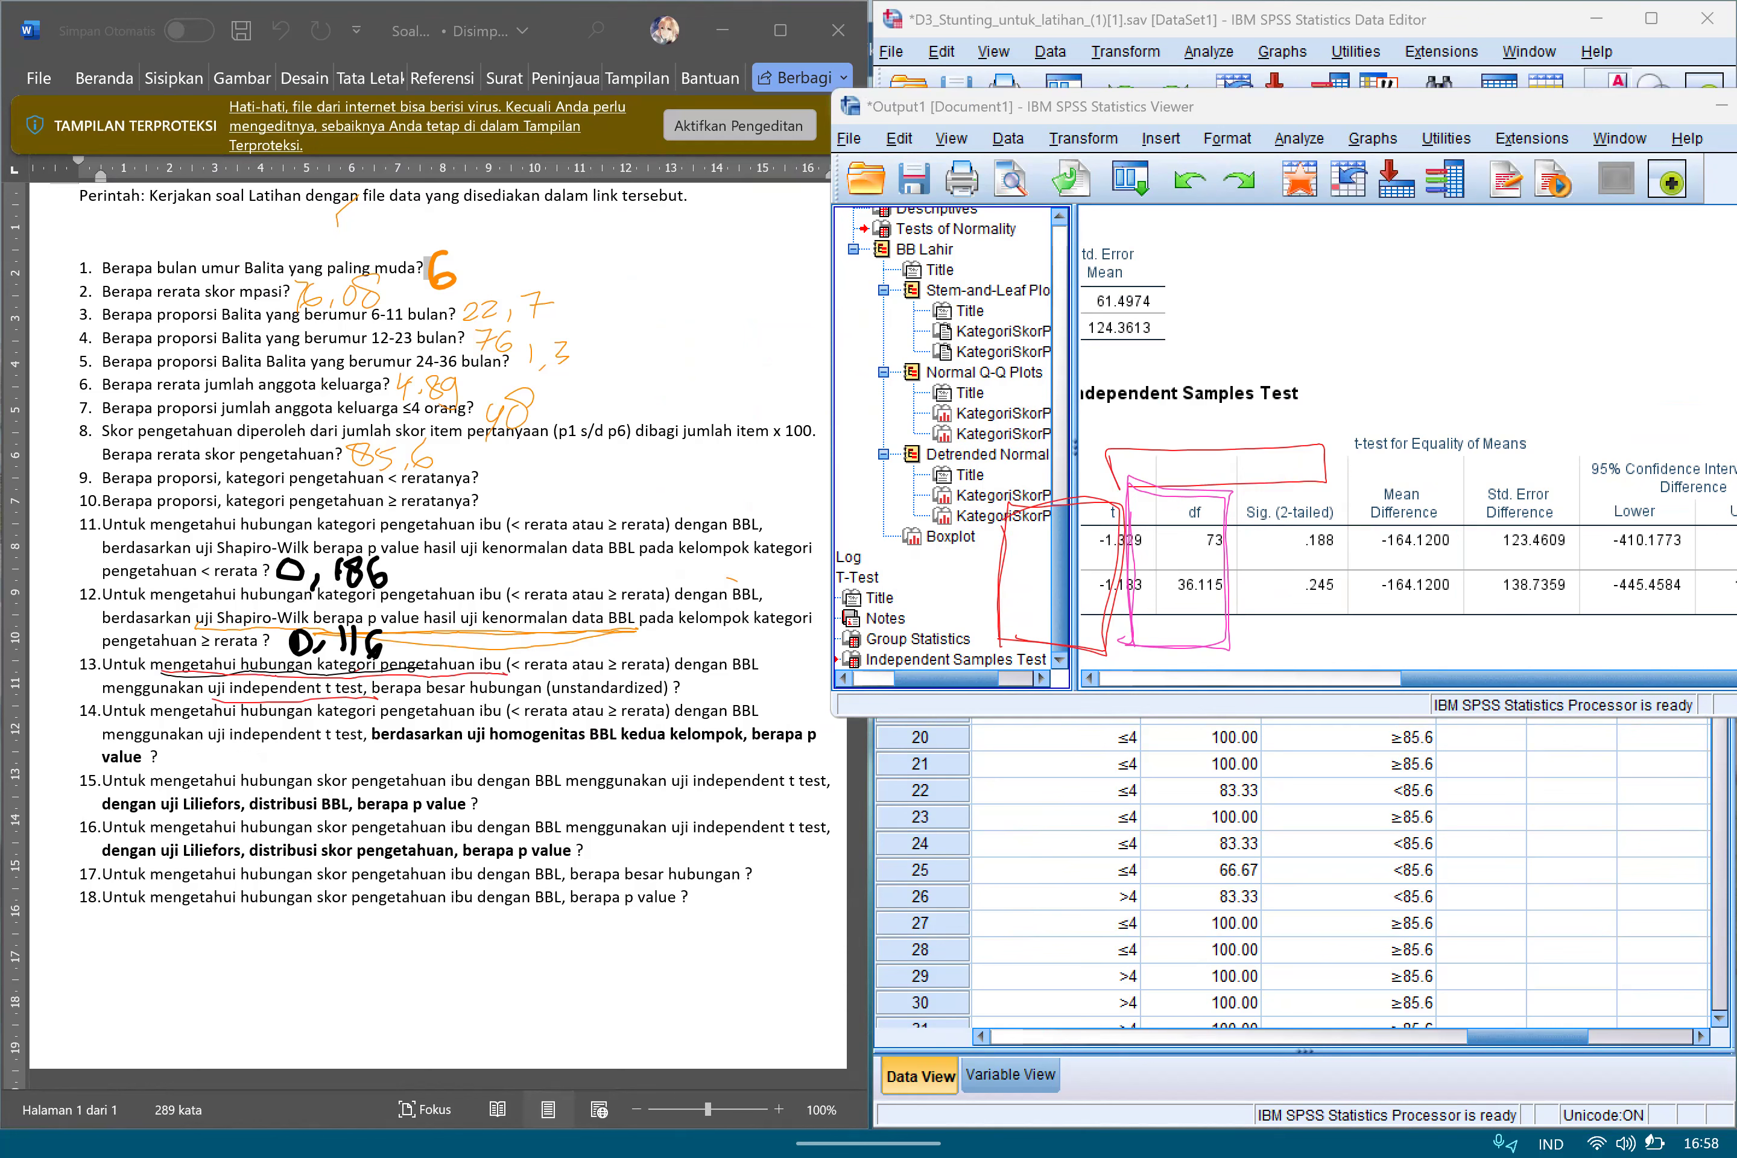
mouse_move(706, 678)
mouse_down()
mouse_move(695, 691)
mouse_move(724, 693)
mouse_up()
mouse_move(722, 679)
mouse_down()
mouse_move(722, 702)
mouse_move(759, 703)
mouse_up()
Box the Levene's Test for Equality of Variances heading and circle its Sig. value in pink.
drag(1555, 679, 1453, 679)
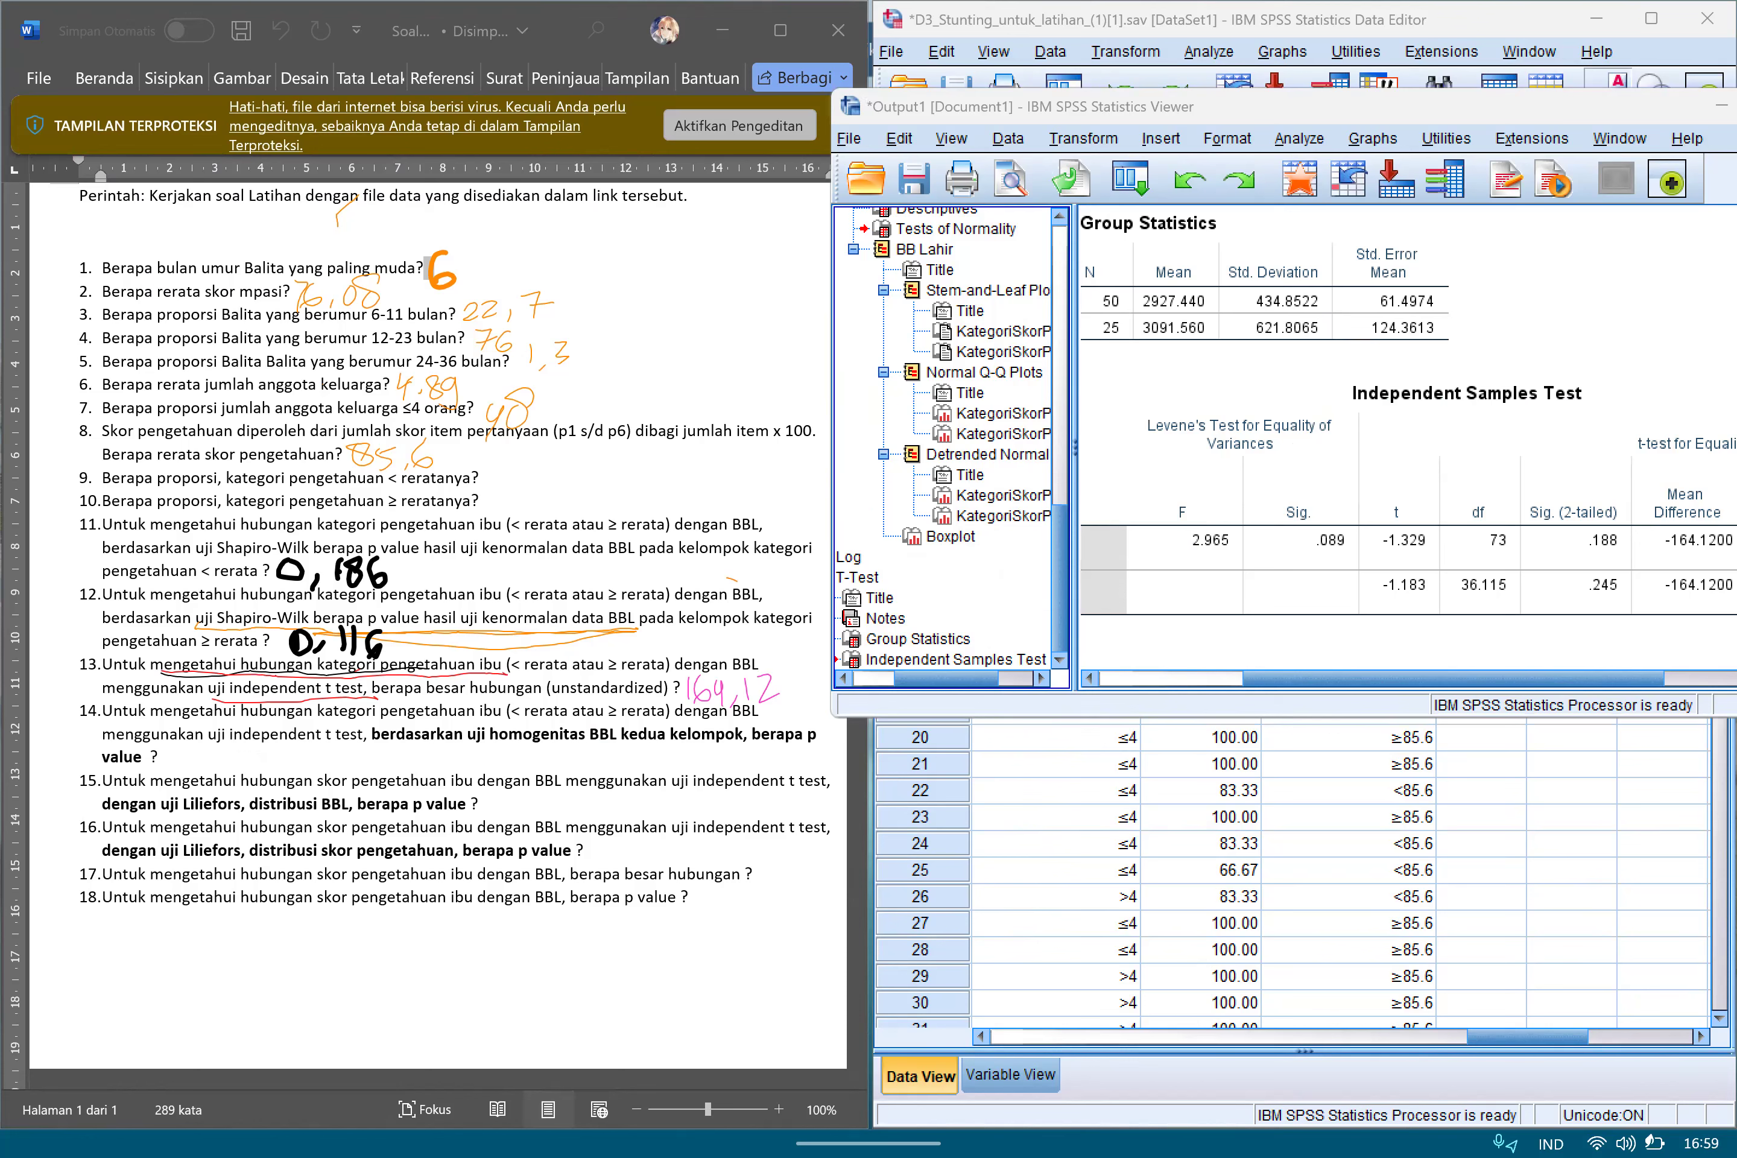
drag(1140, 420, 1136, 473)
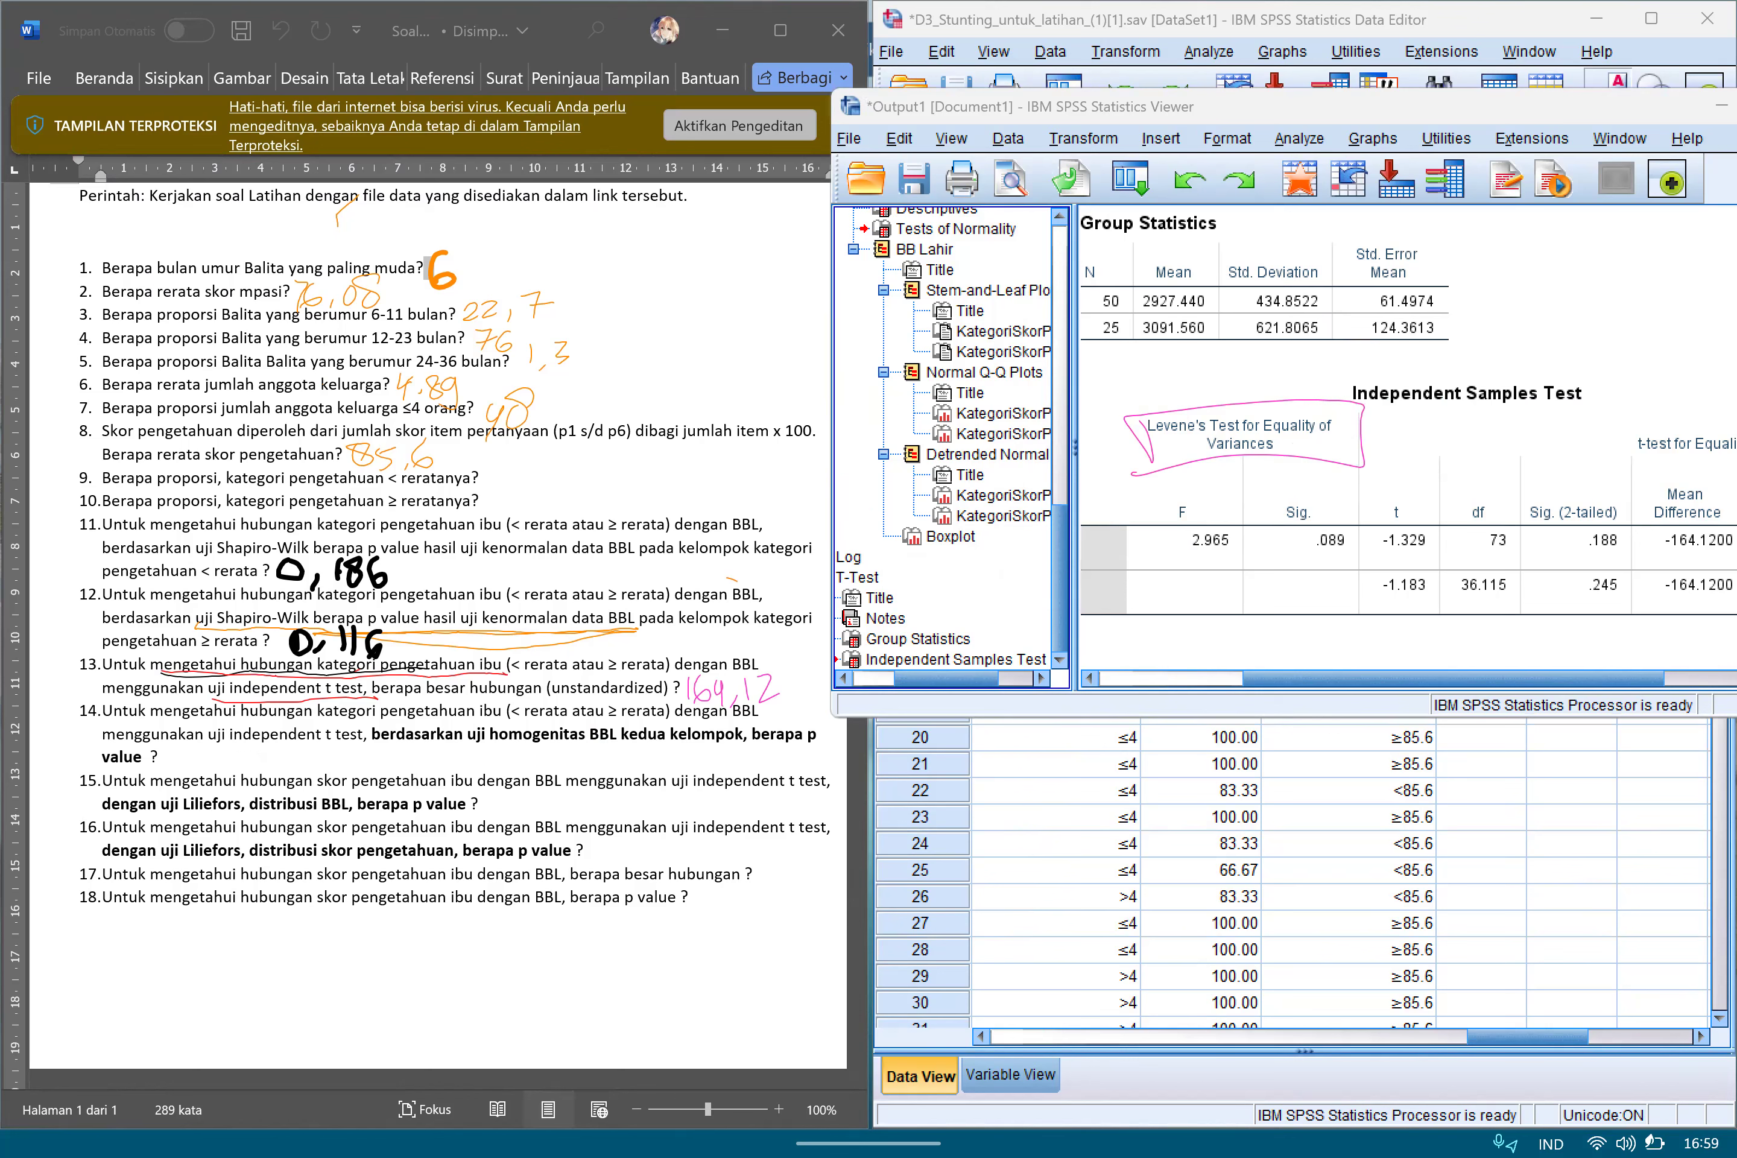
mouse_move(1279, 499)
mouse_down()
mouse_move(1338, 573)
mouse_move(1235, 519)
mouse_move(1387, 523)
mouse_up()
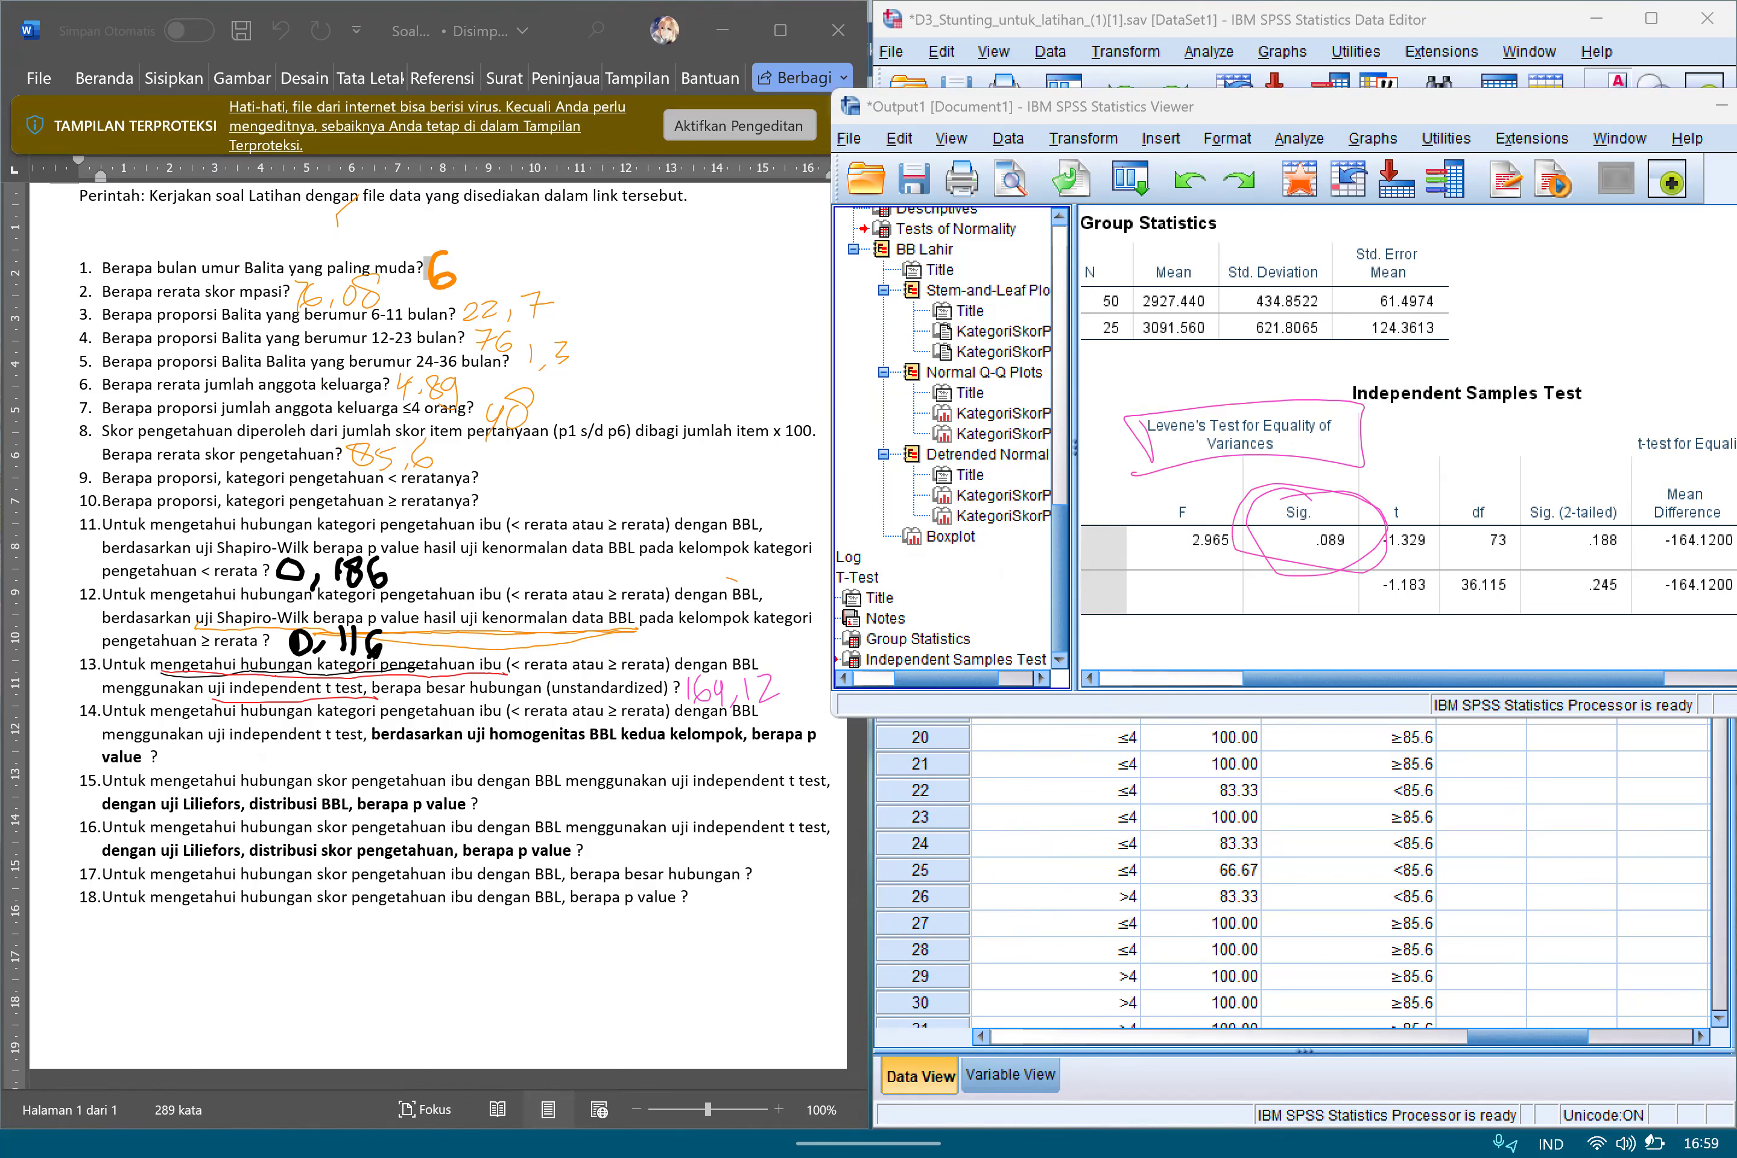
Handwrite 0,089 as the answer to question 14 and erase the pink marks around the Levene's test results.
mouse_move(182, 751)
mouse_down()
mouse_move(181, 770)
mouse_move(192, 755)
mouse_up()
mouse_move(210, 765)
mouse_down()
mouse_move(211, 780)
mouse_move(275, 742)
mouse_up()
mouse_move(297, 748)
mouse_down()
mouse_move(285, 757)
mouse_move(301, 744)
mouse_up()
drag(301, 744, 297, 767)
drag(1235, 480, 1272, 457)
drag(1363, 514, 1384, 508)
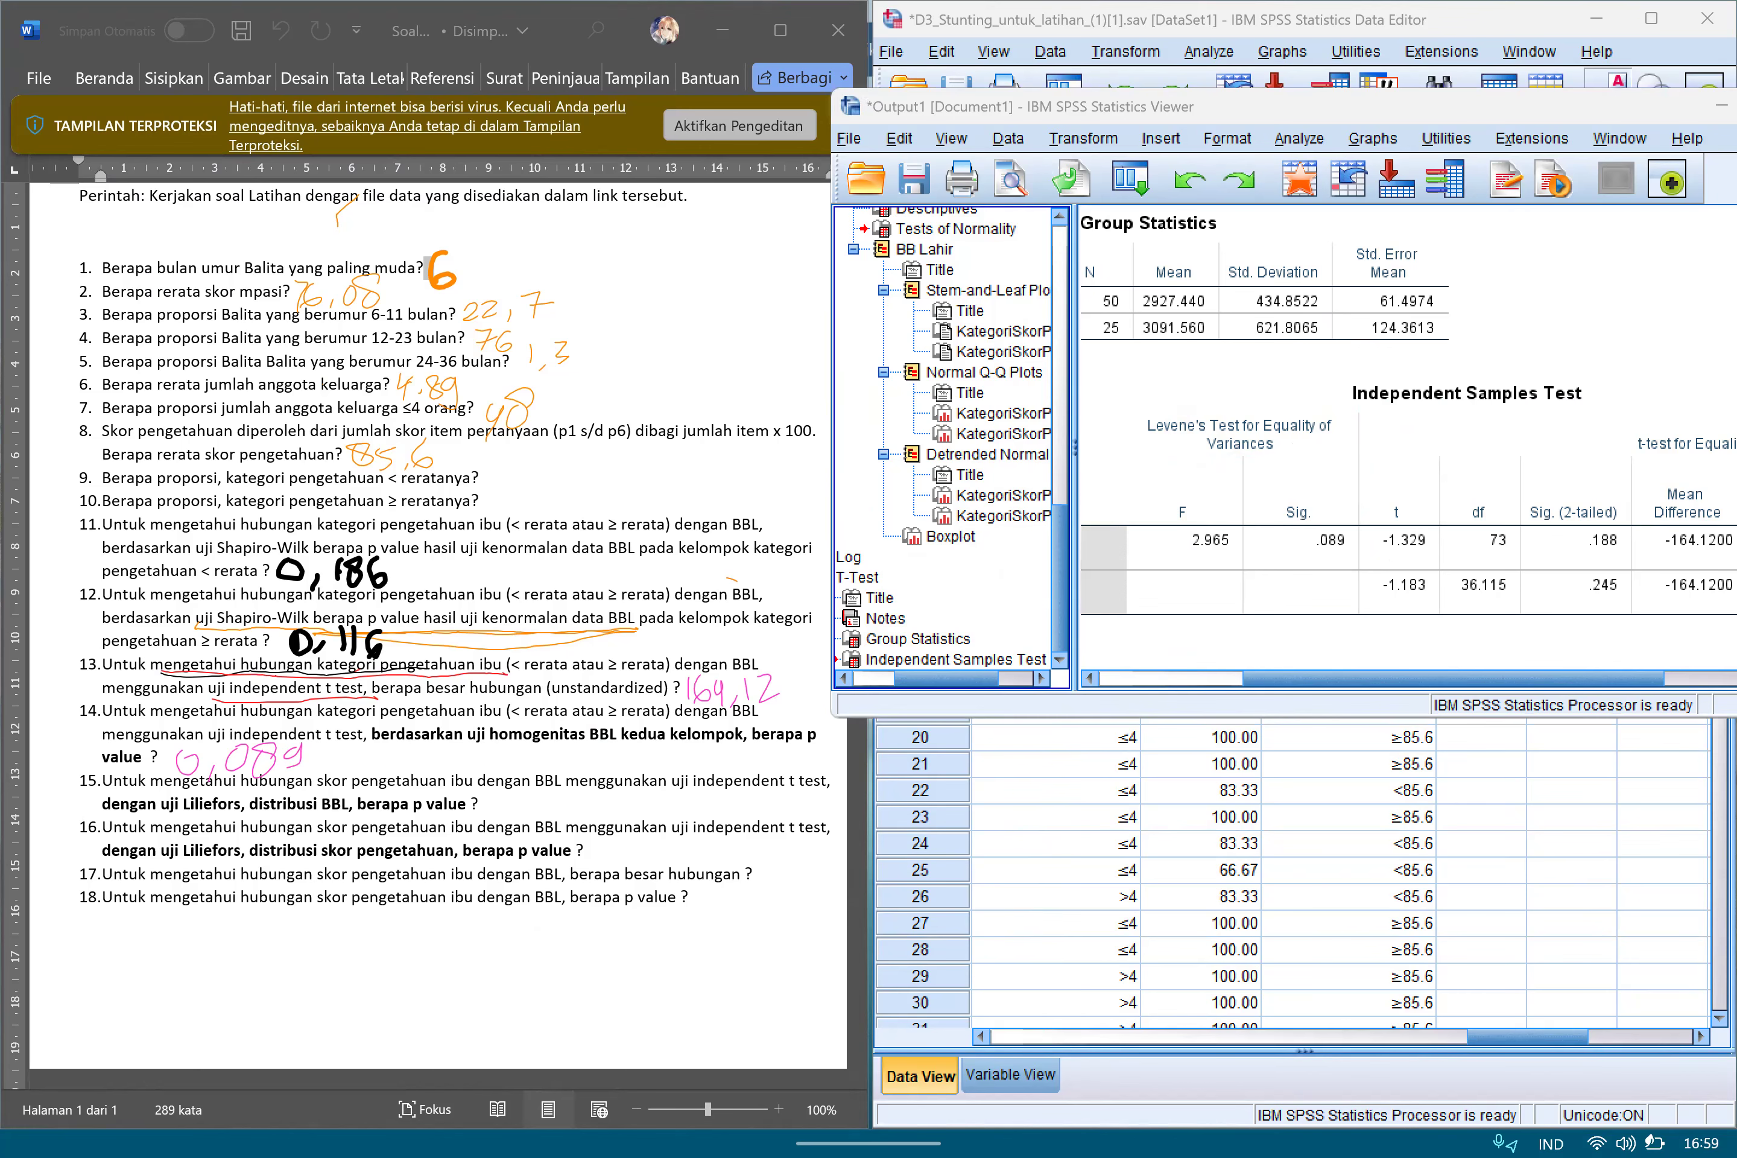
Minimize the output window so the data sheet shows beside the exercise questions, and return to the questions.
click(1723, 105)
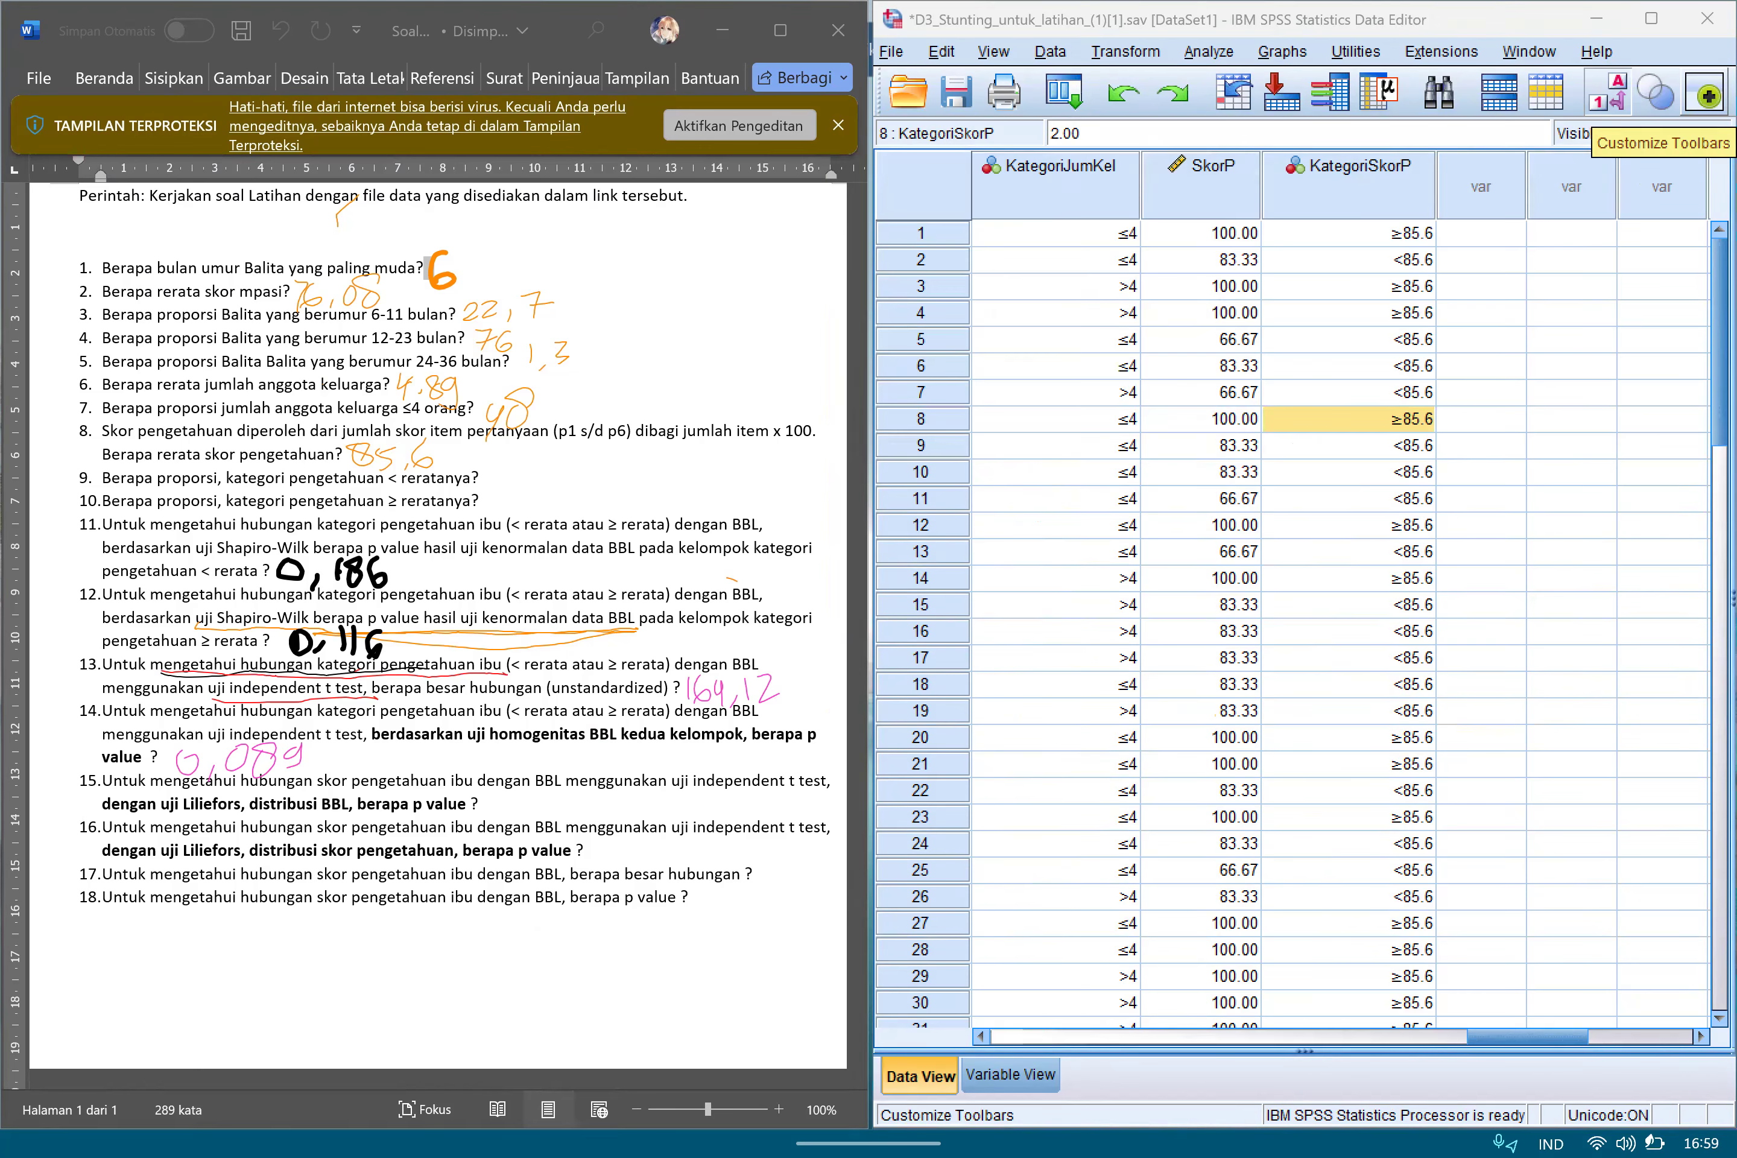
scroll(438, 626, down, 1)
scroll(438, 626, up, 2)
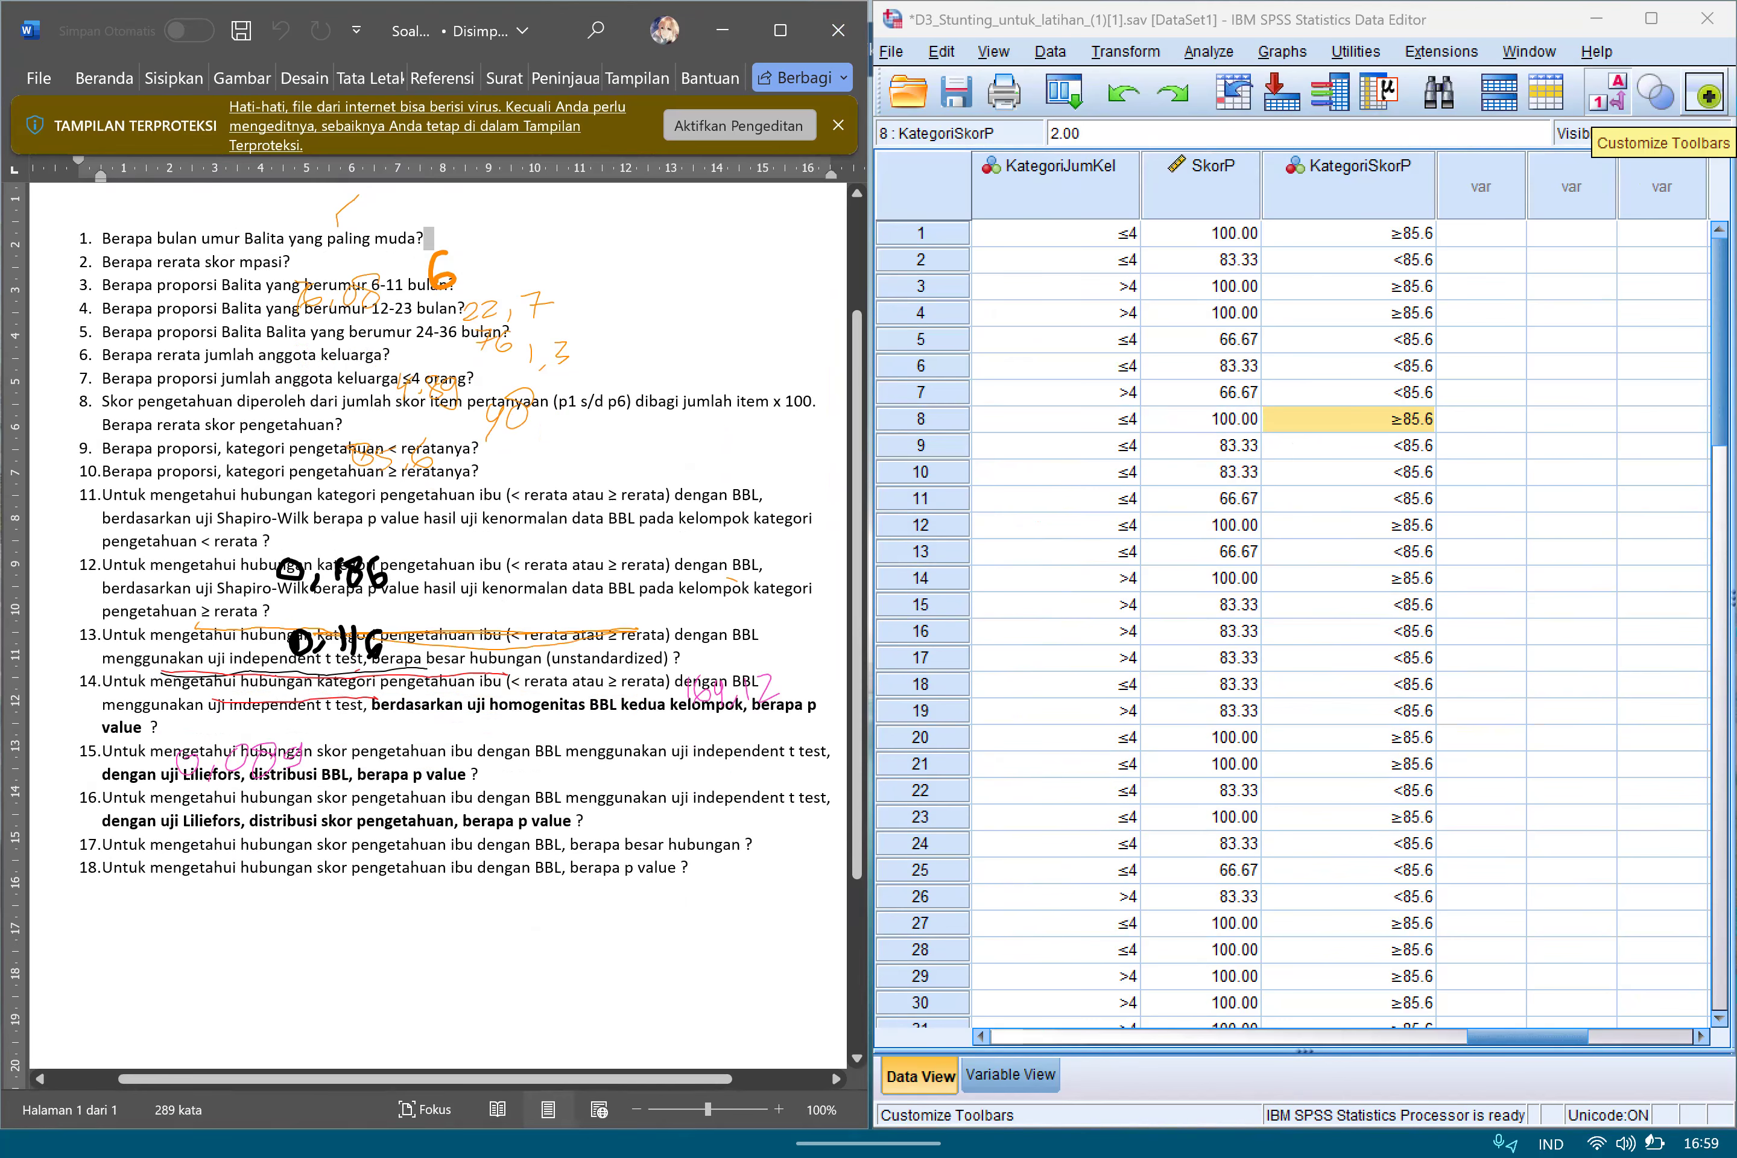
scroll(438, 626, up, 1)
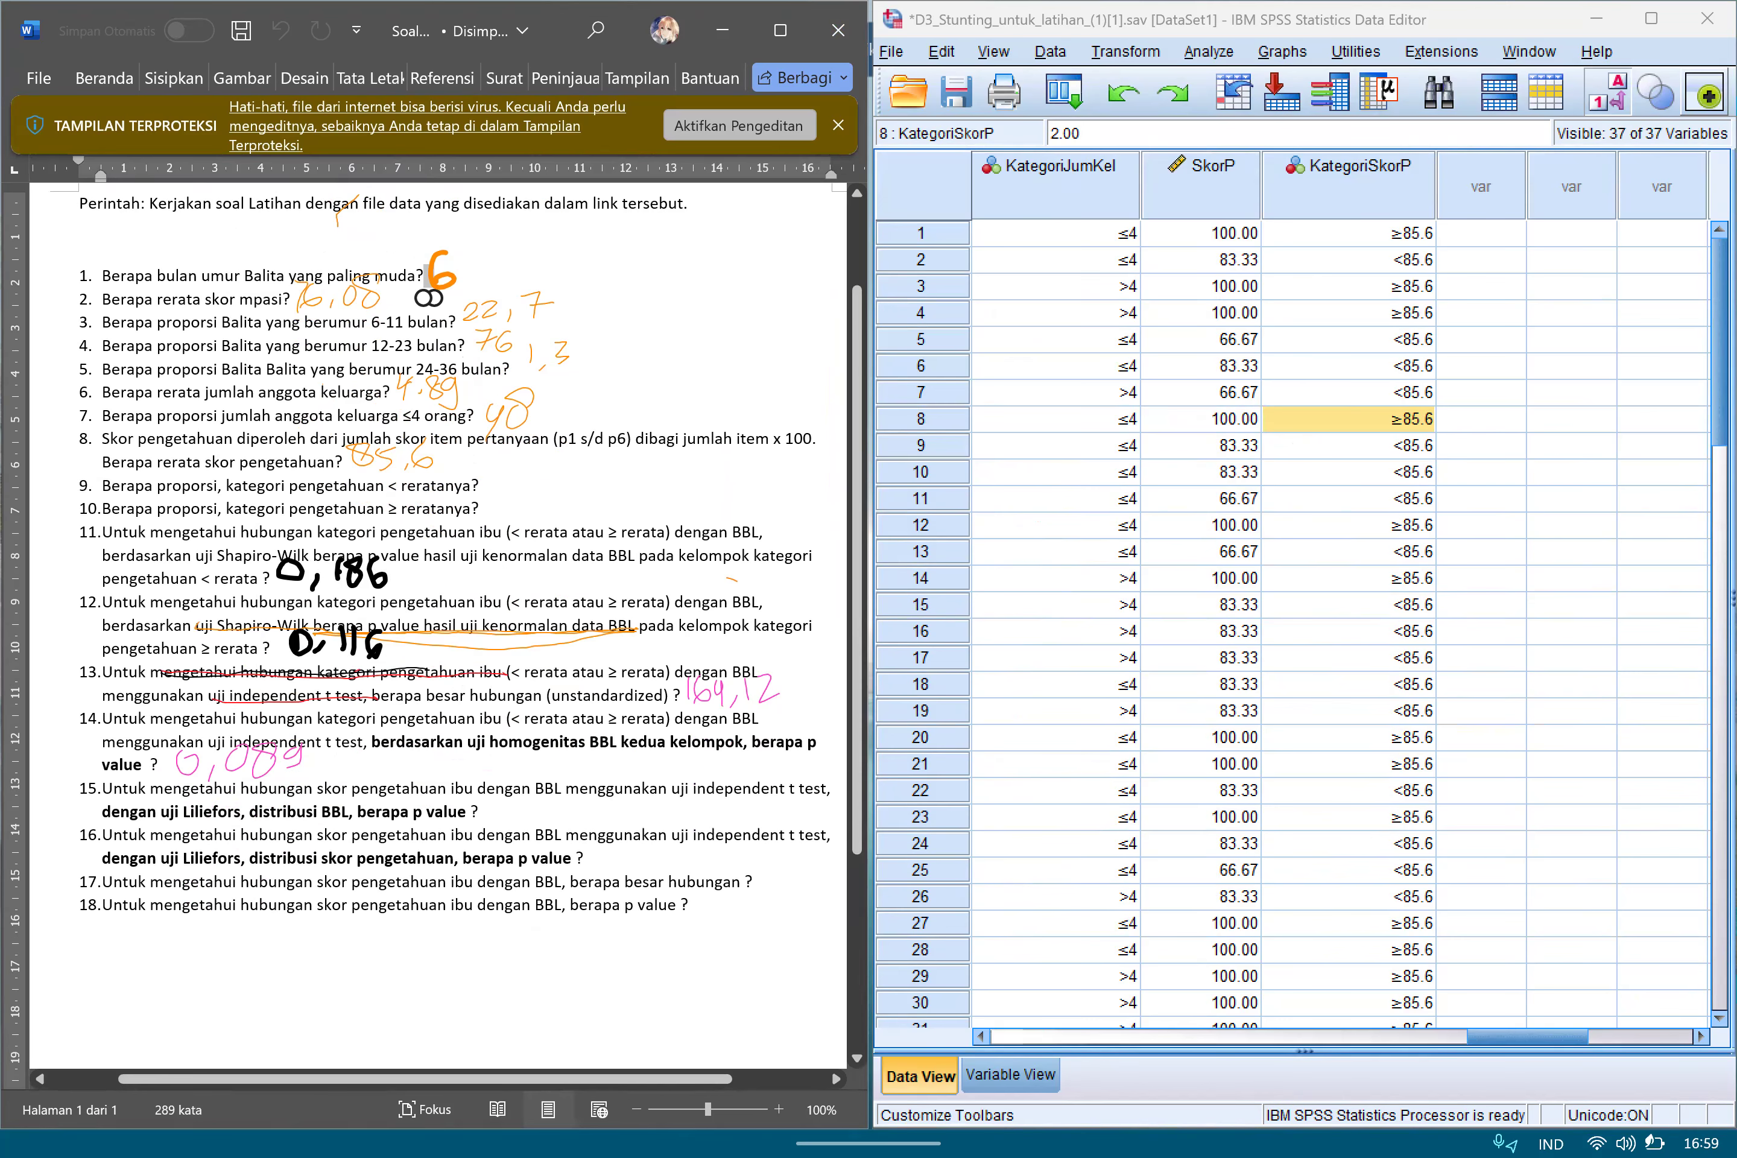
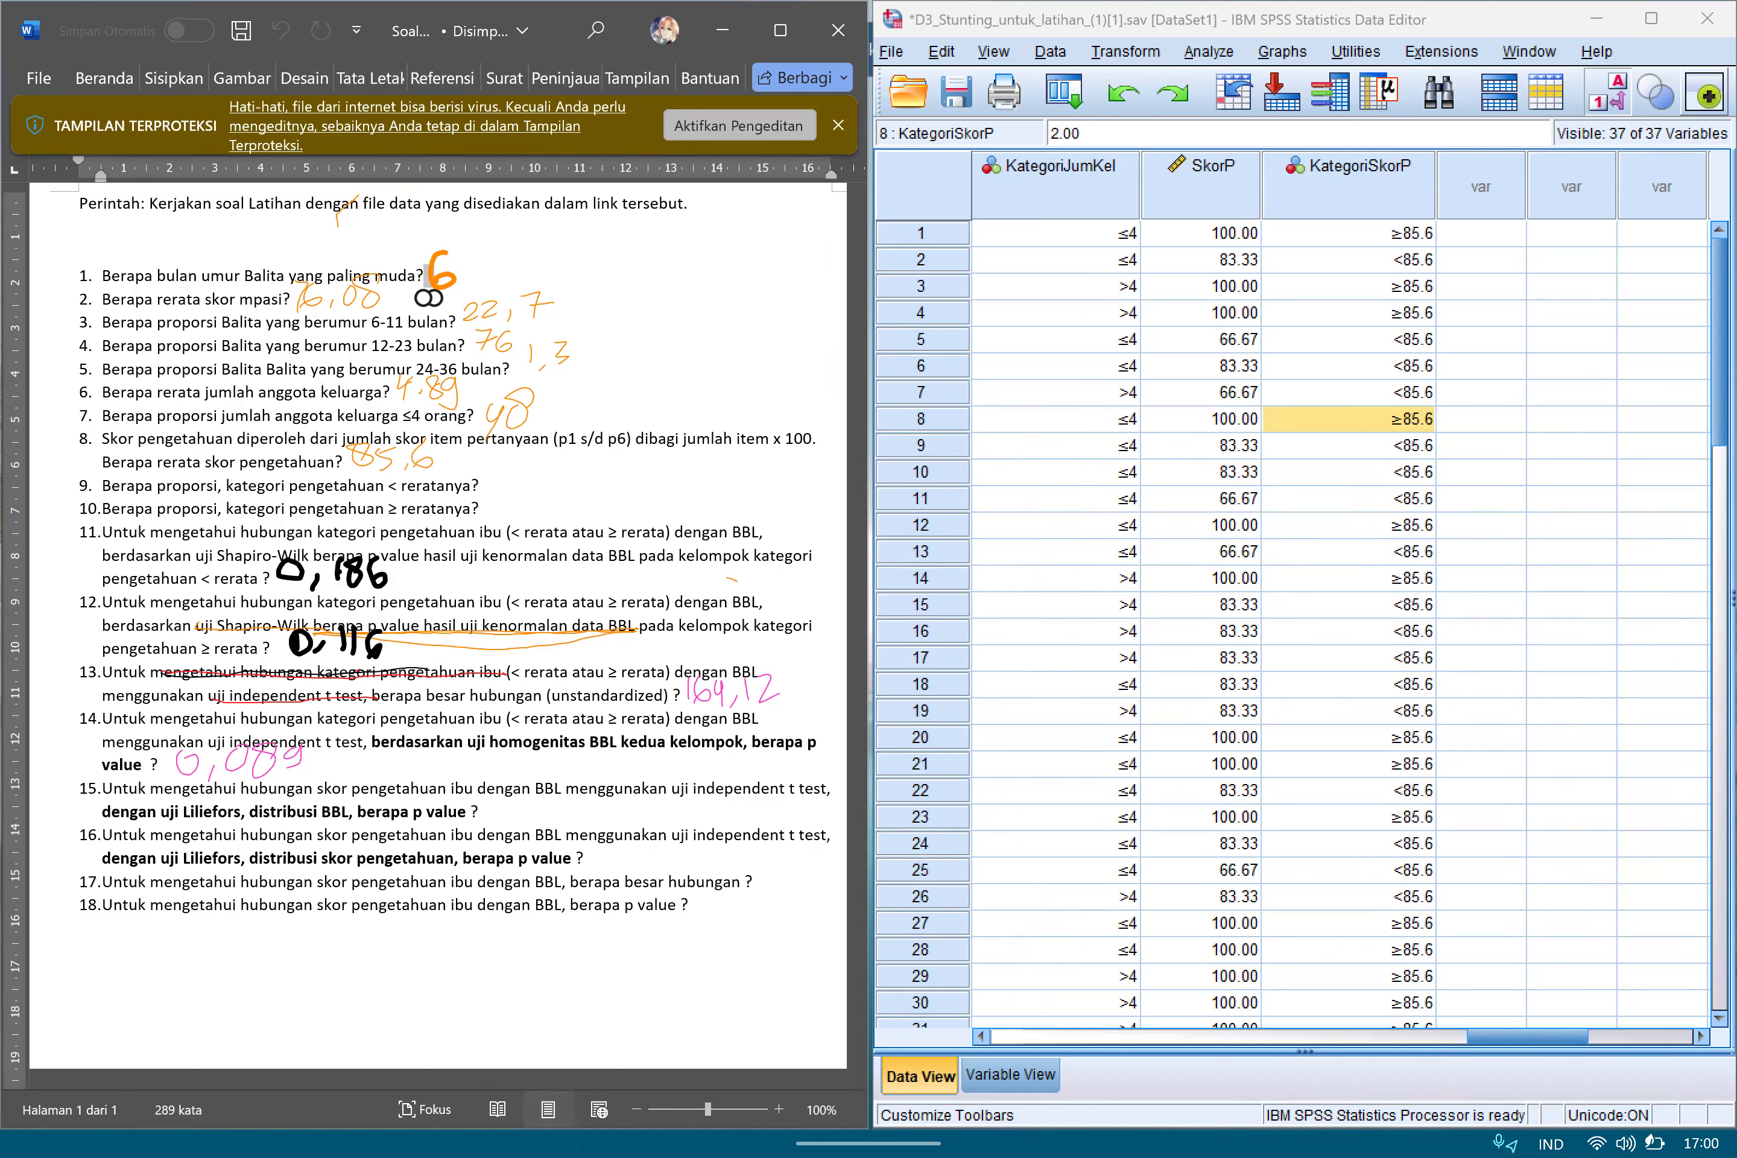
Start the Explore analysis, reset its settings and set BB Lahir as the only dependent variable.
click(1209, 50)
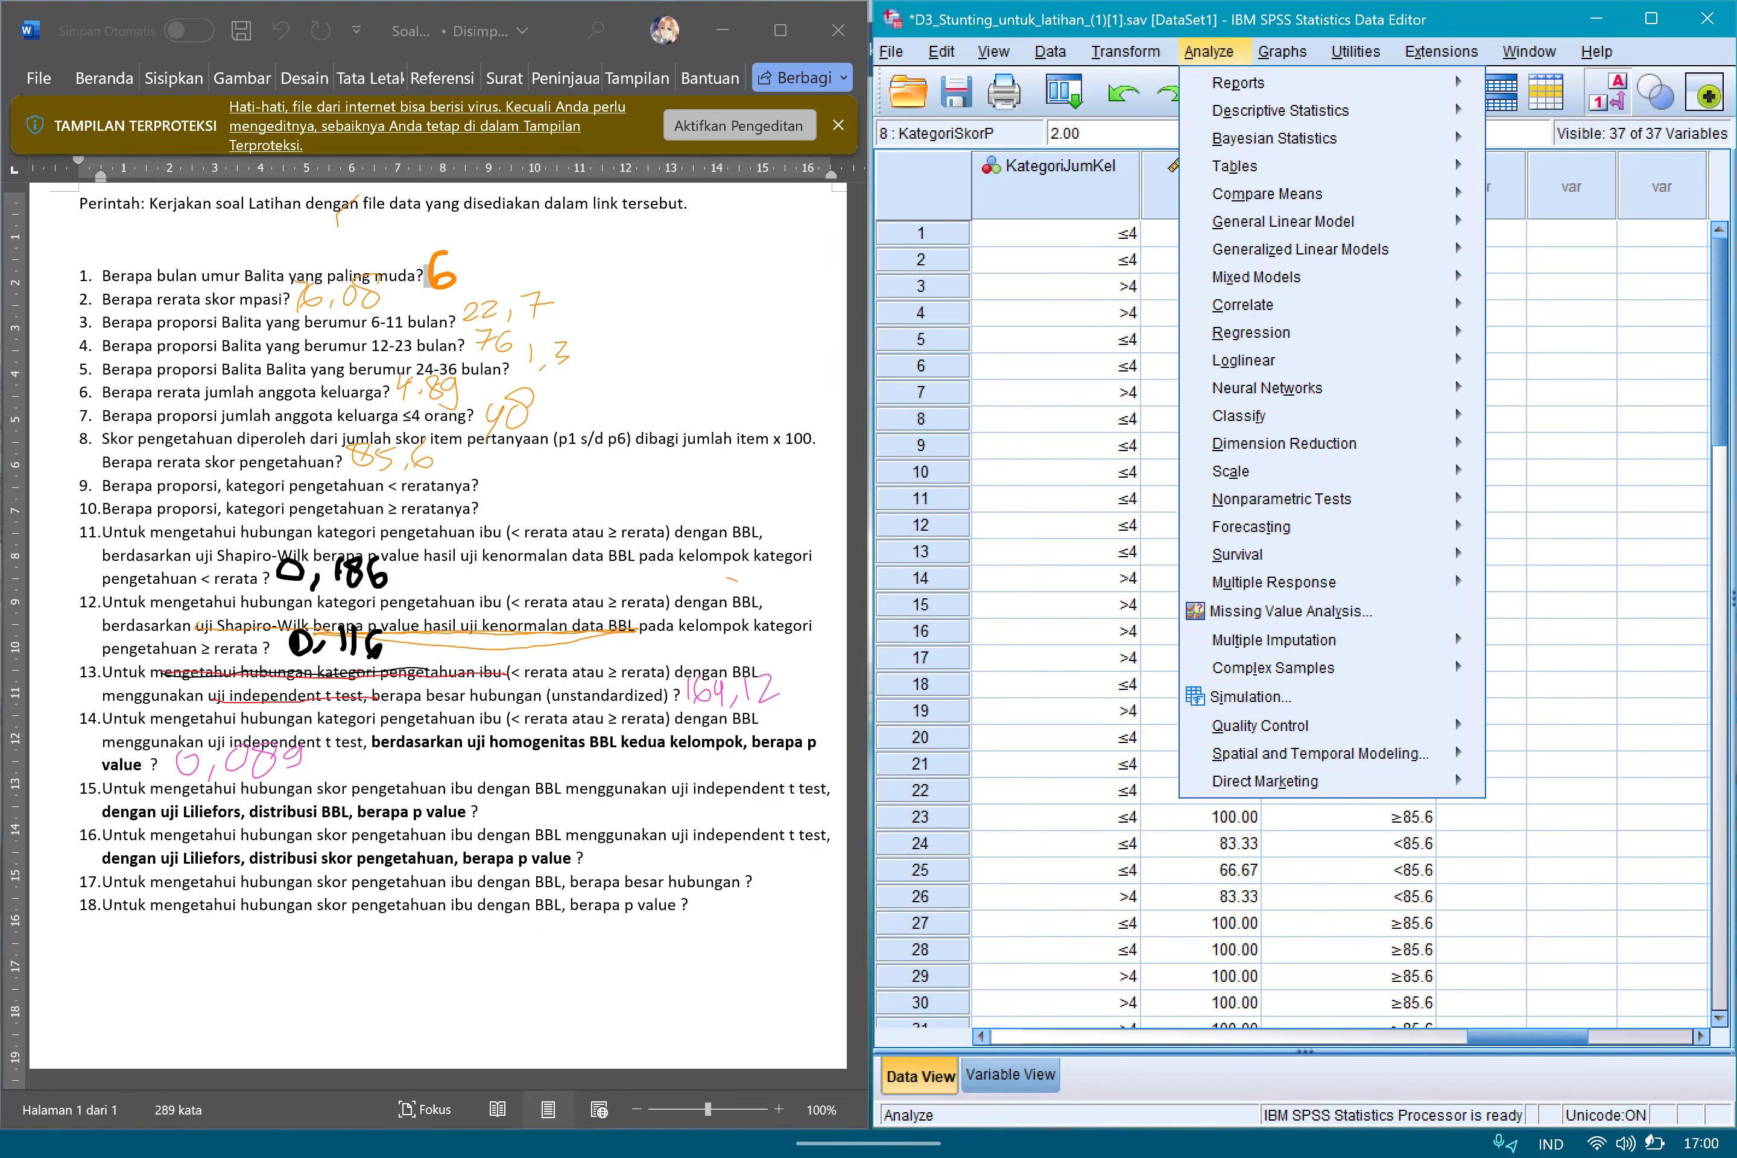
mouse_move(1280, 110)
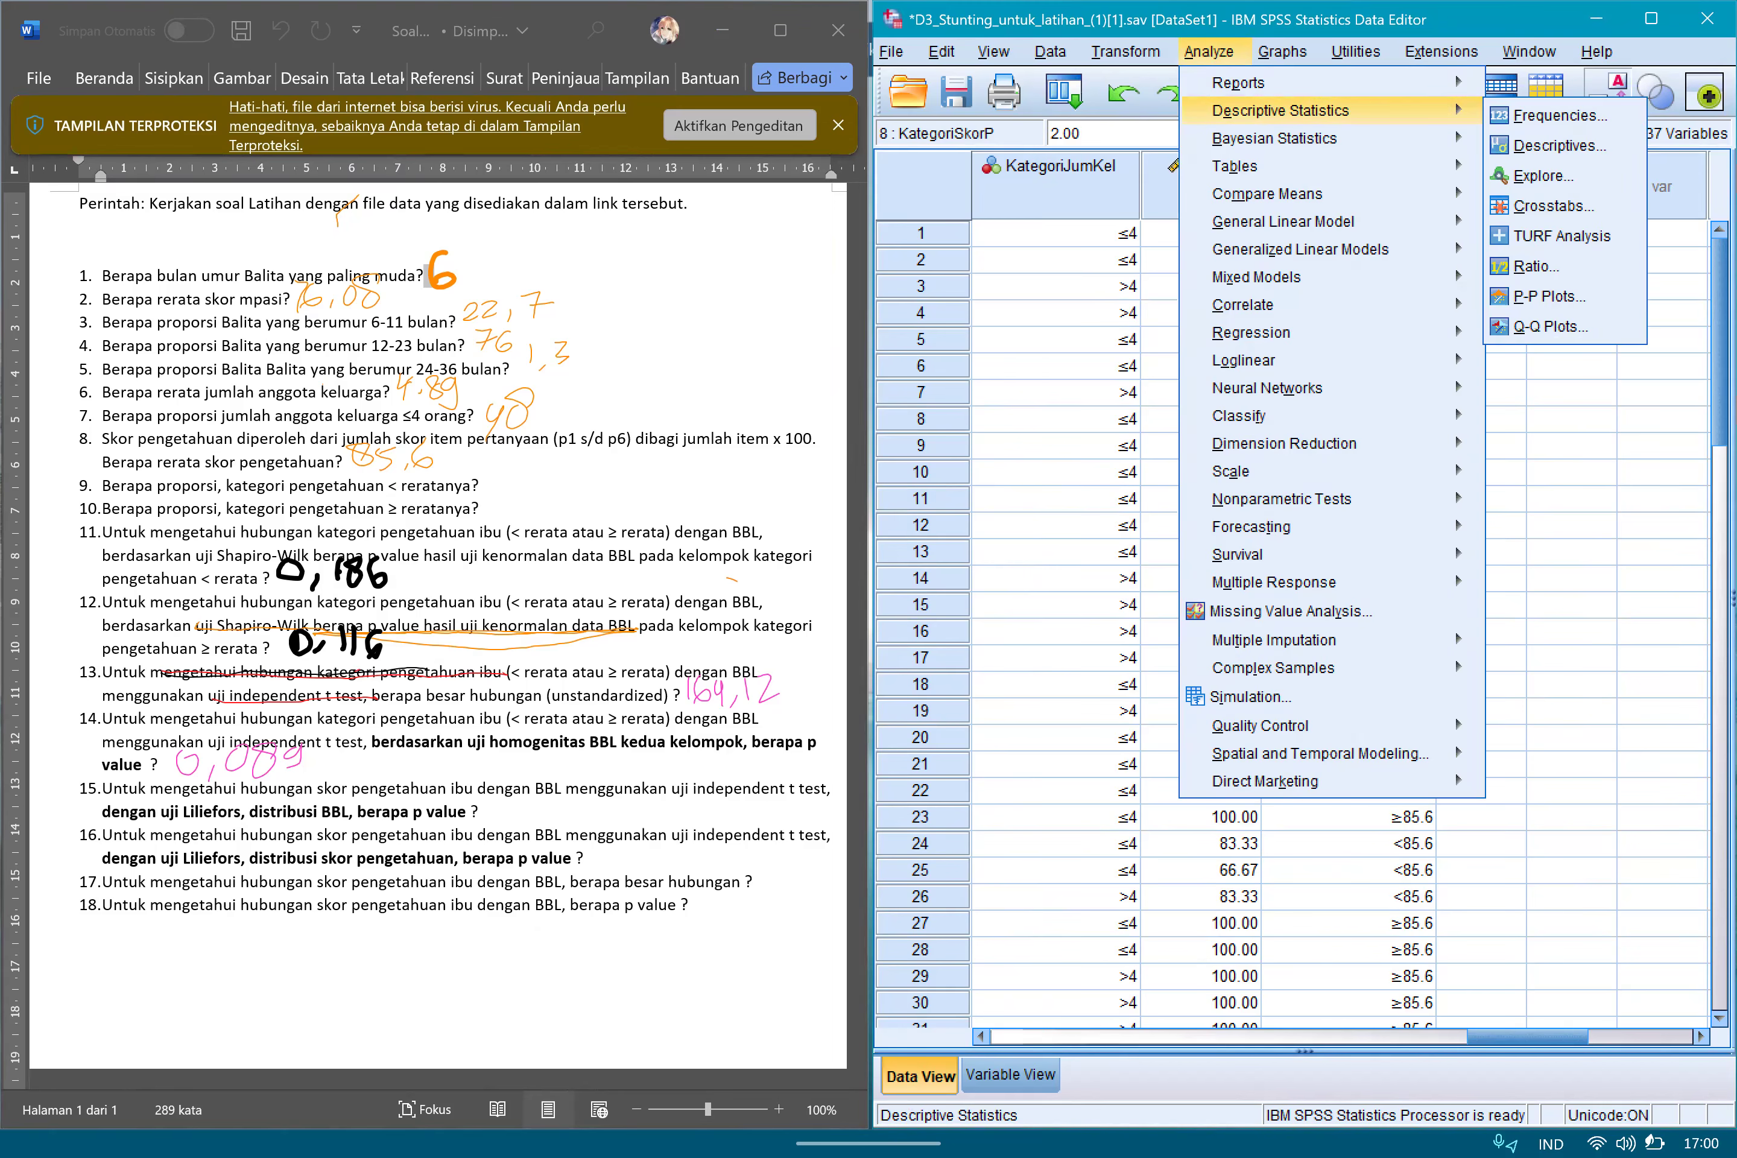
click(1544, 176)
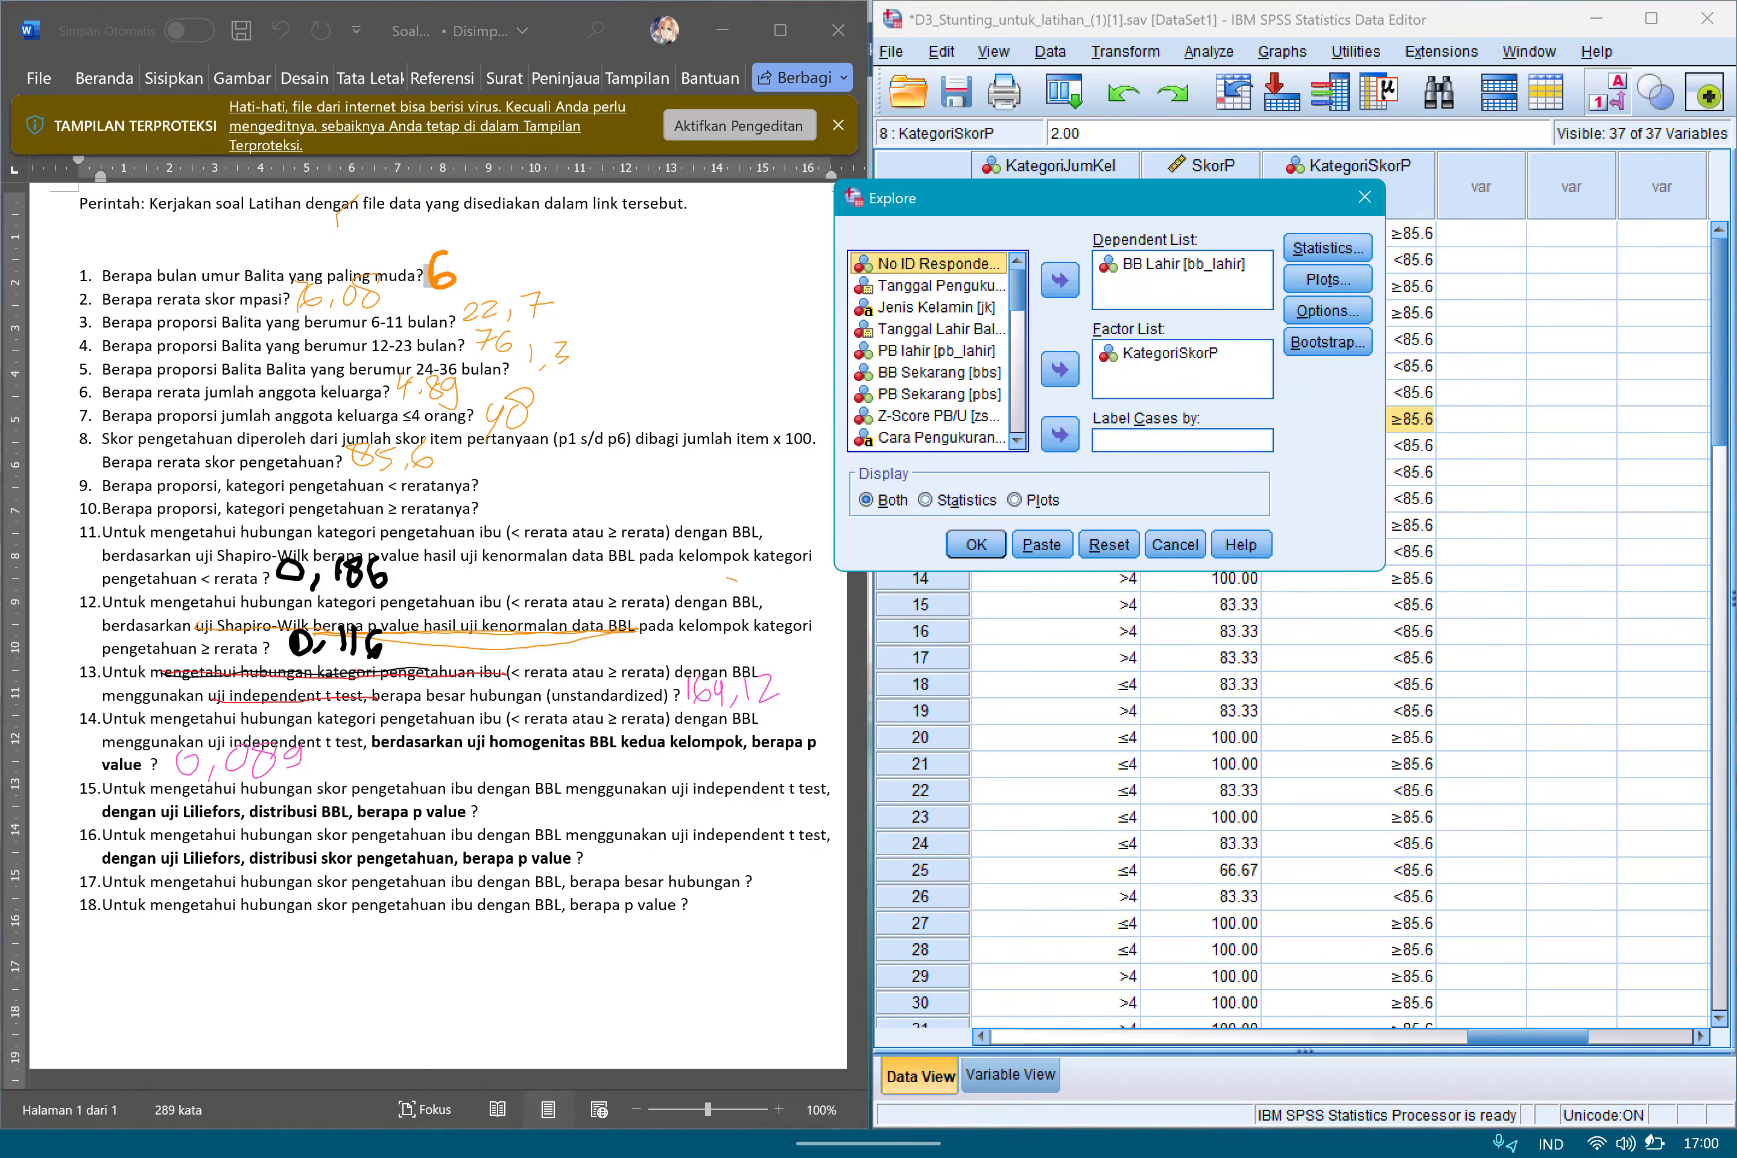
key(alt+r)
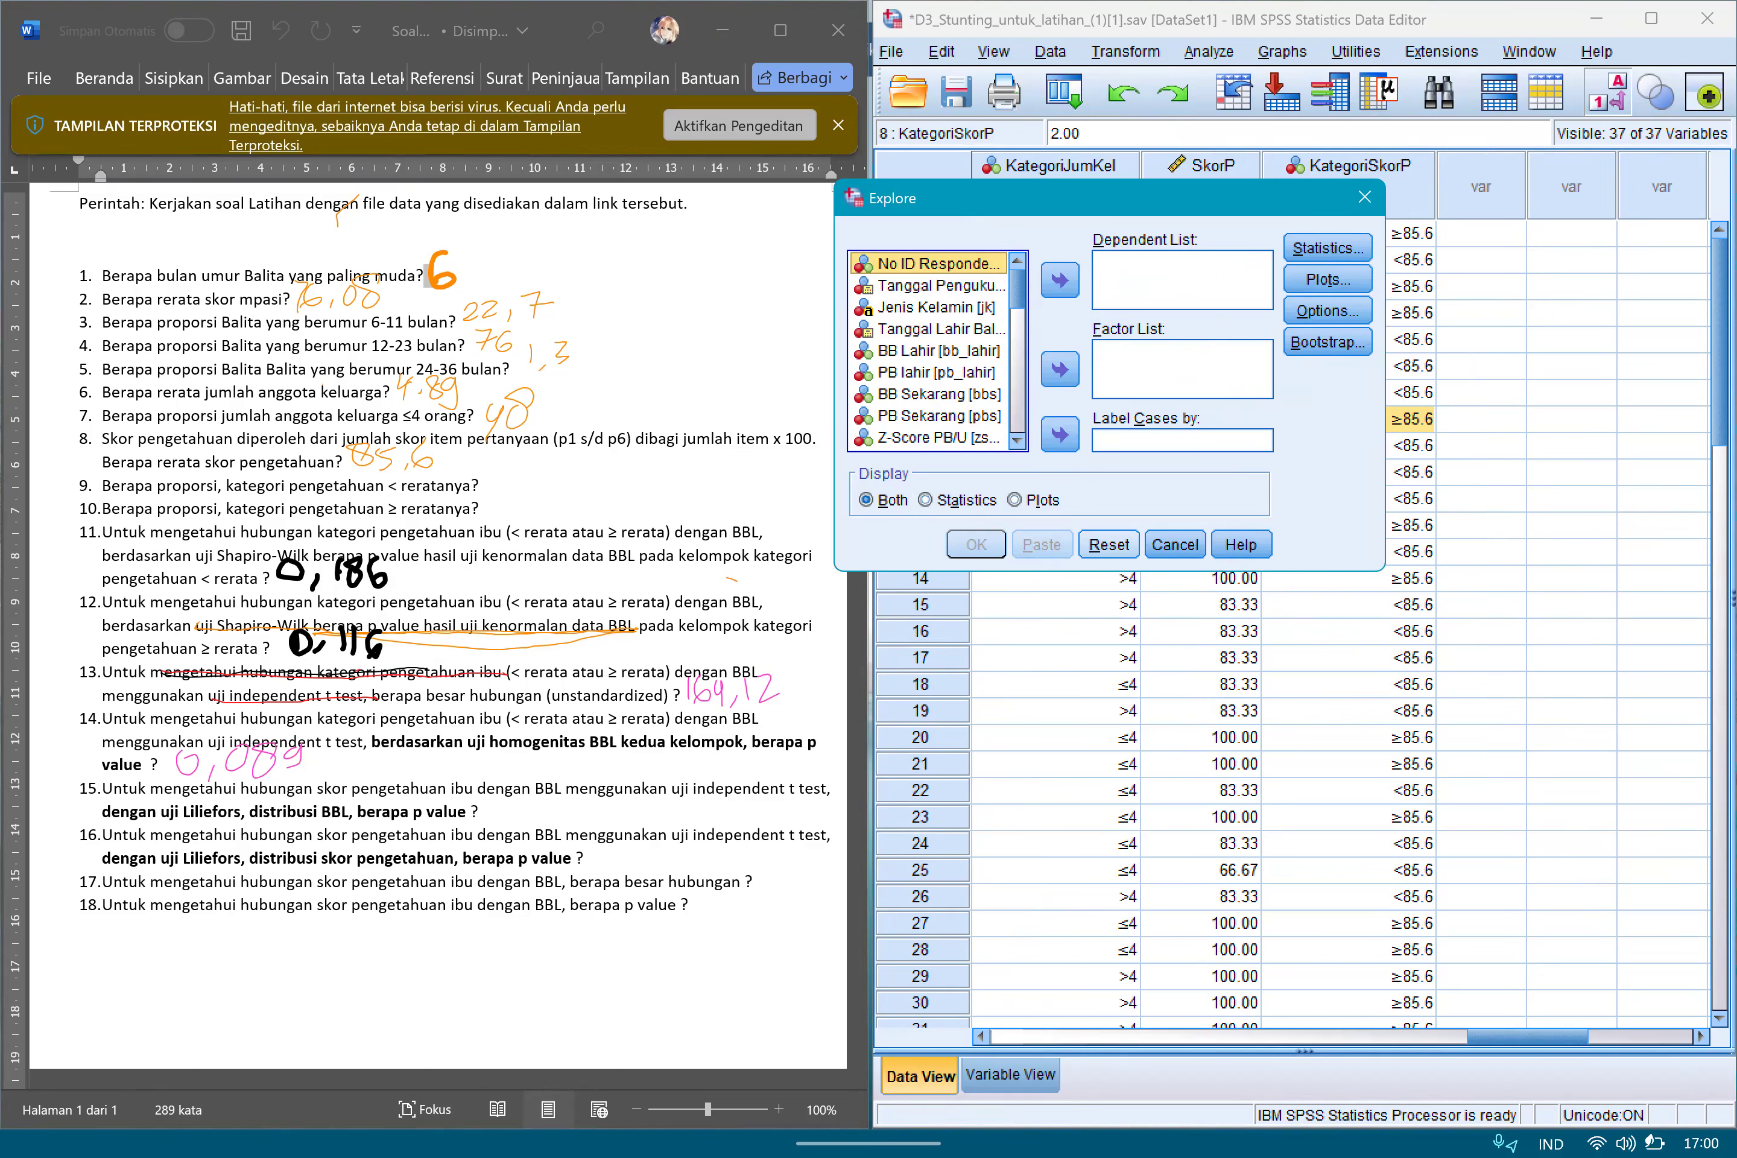
click(936, 372)
click(938, 350)
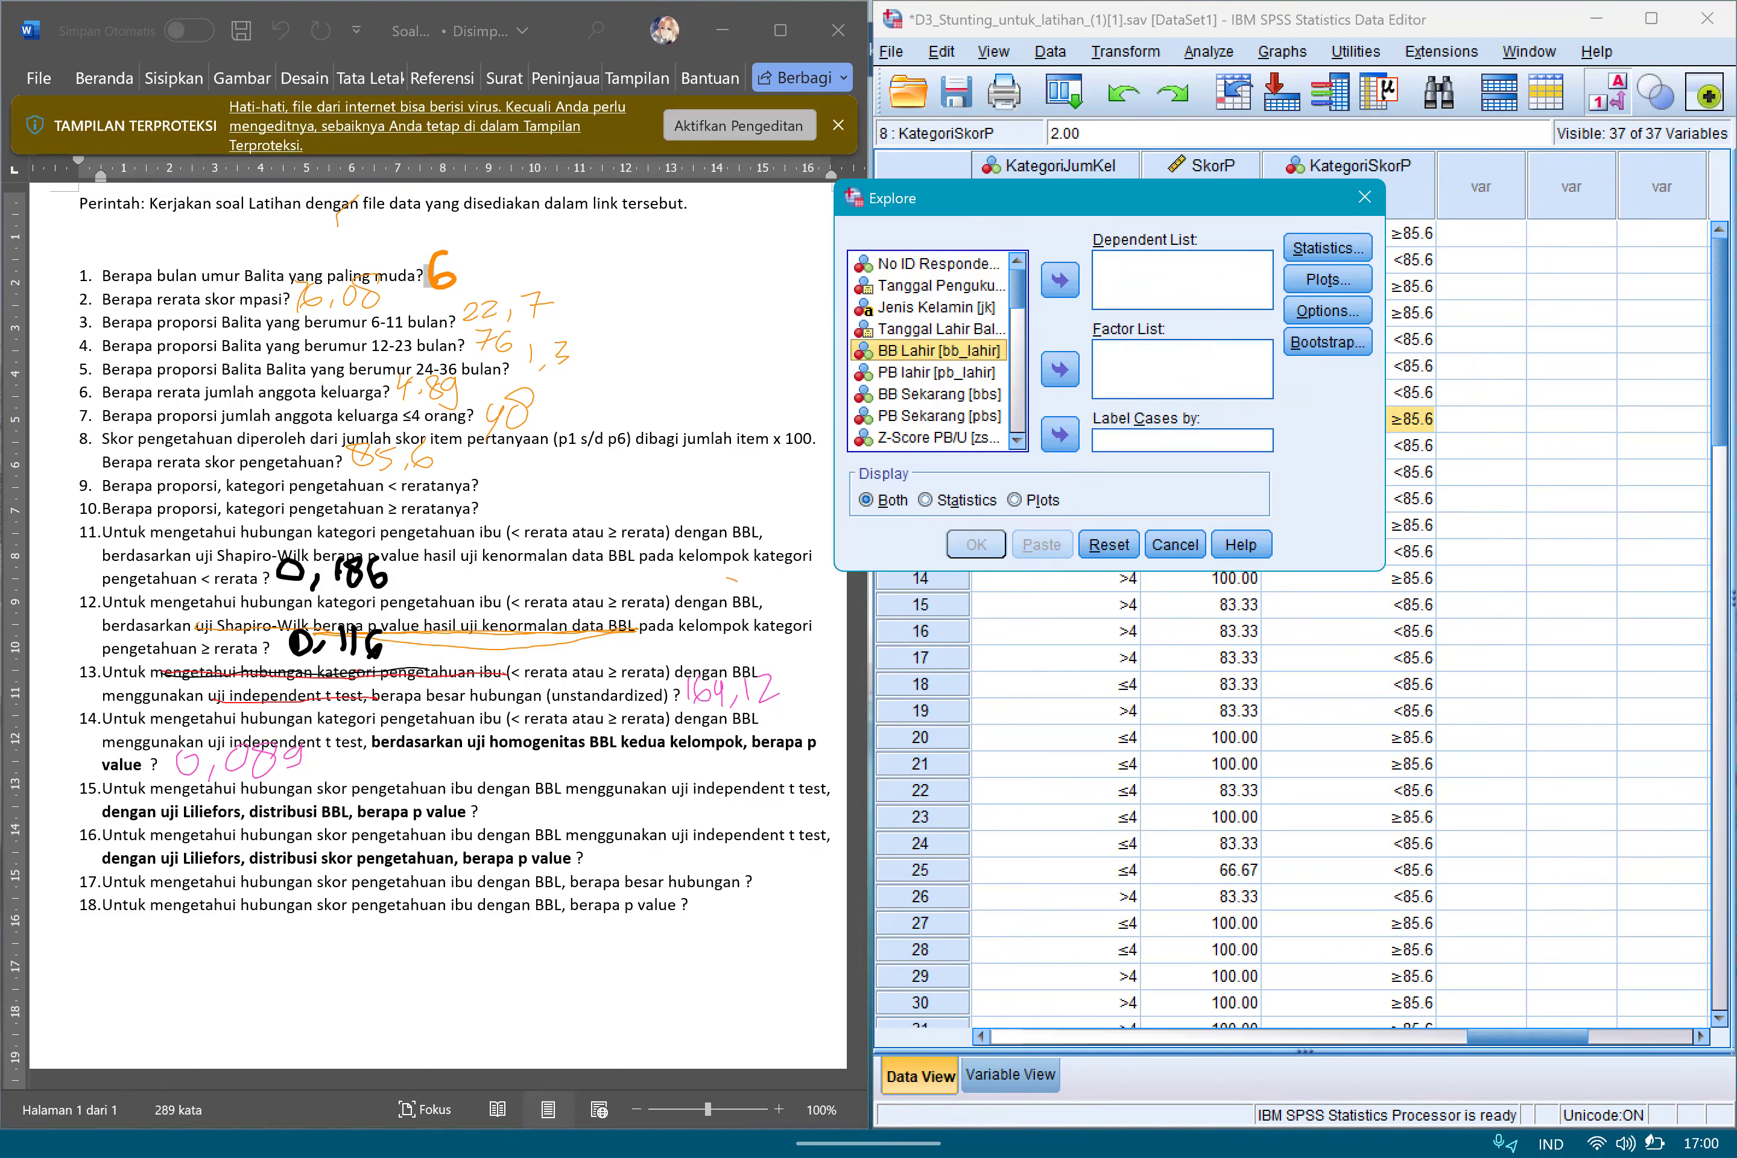
click(1060, 280)
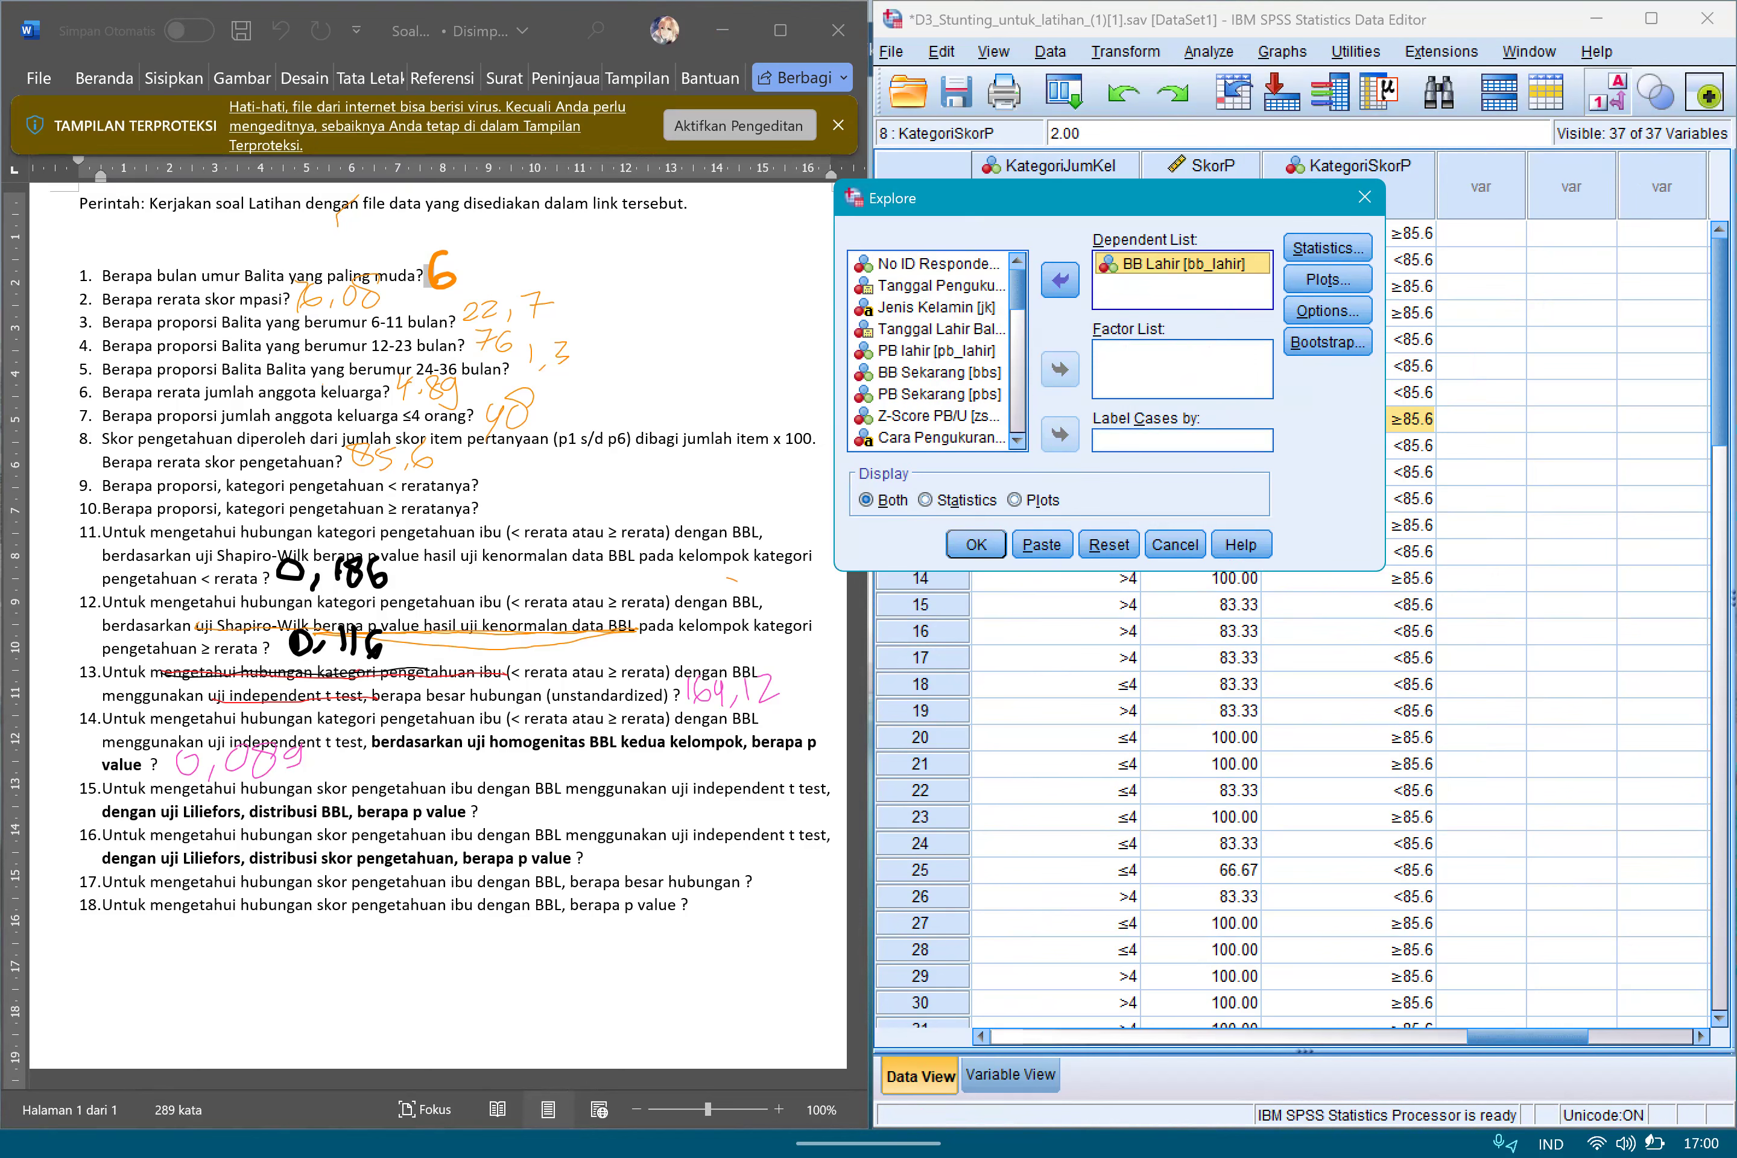
Enable normality plots with tests for BB Lahir and run the Explore analysis.
click(1327, 279)
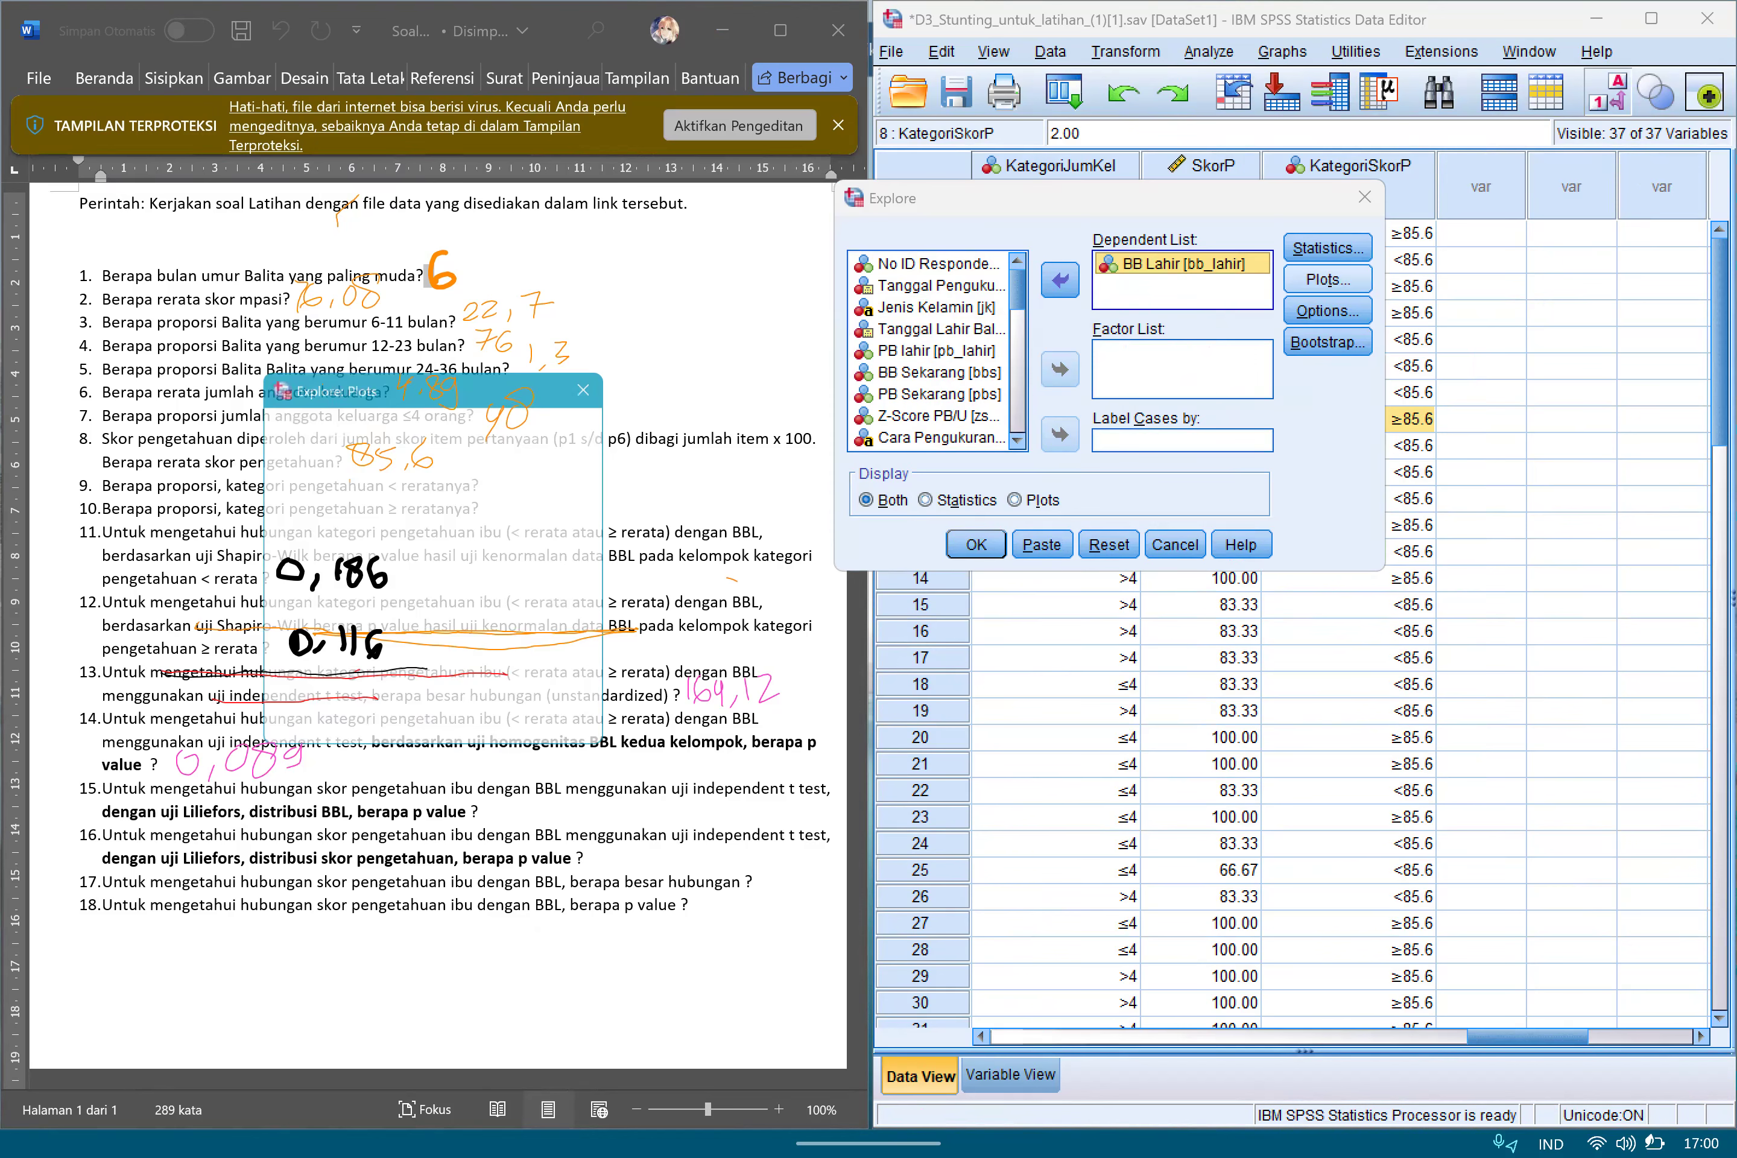
click(282, 551)
key(Return)
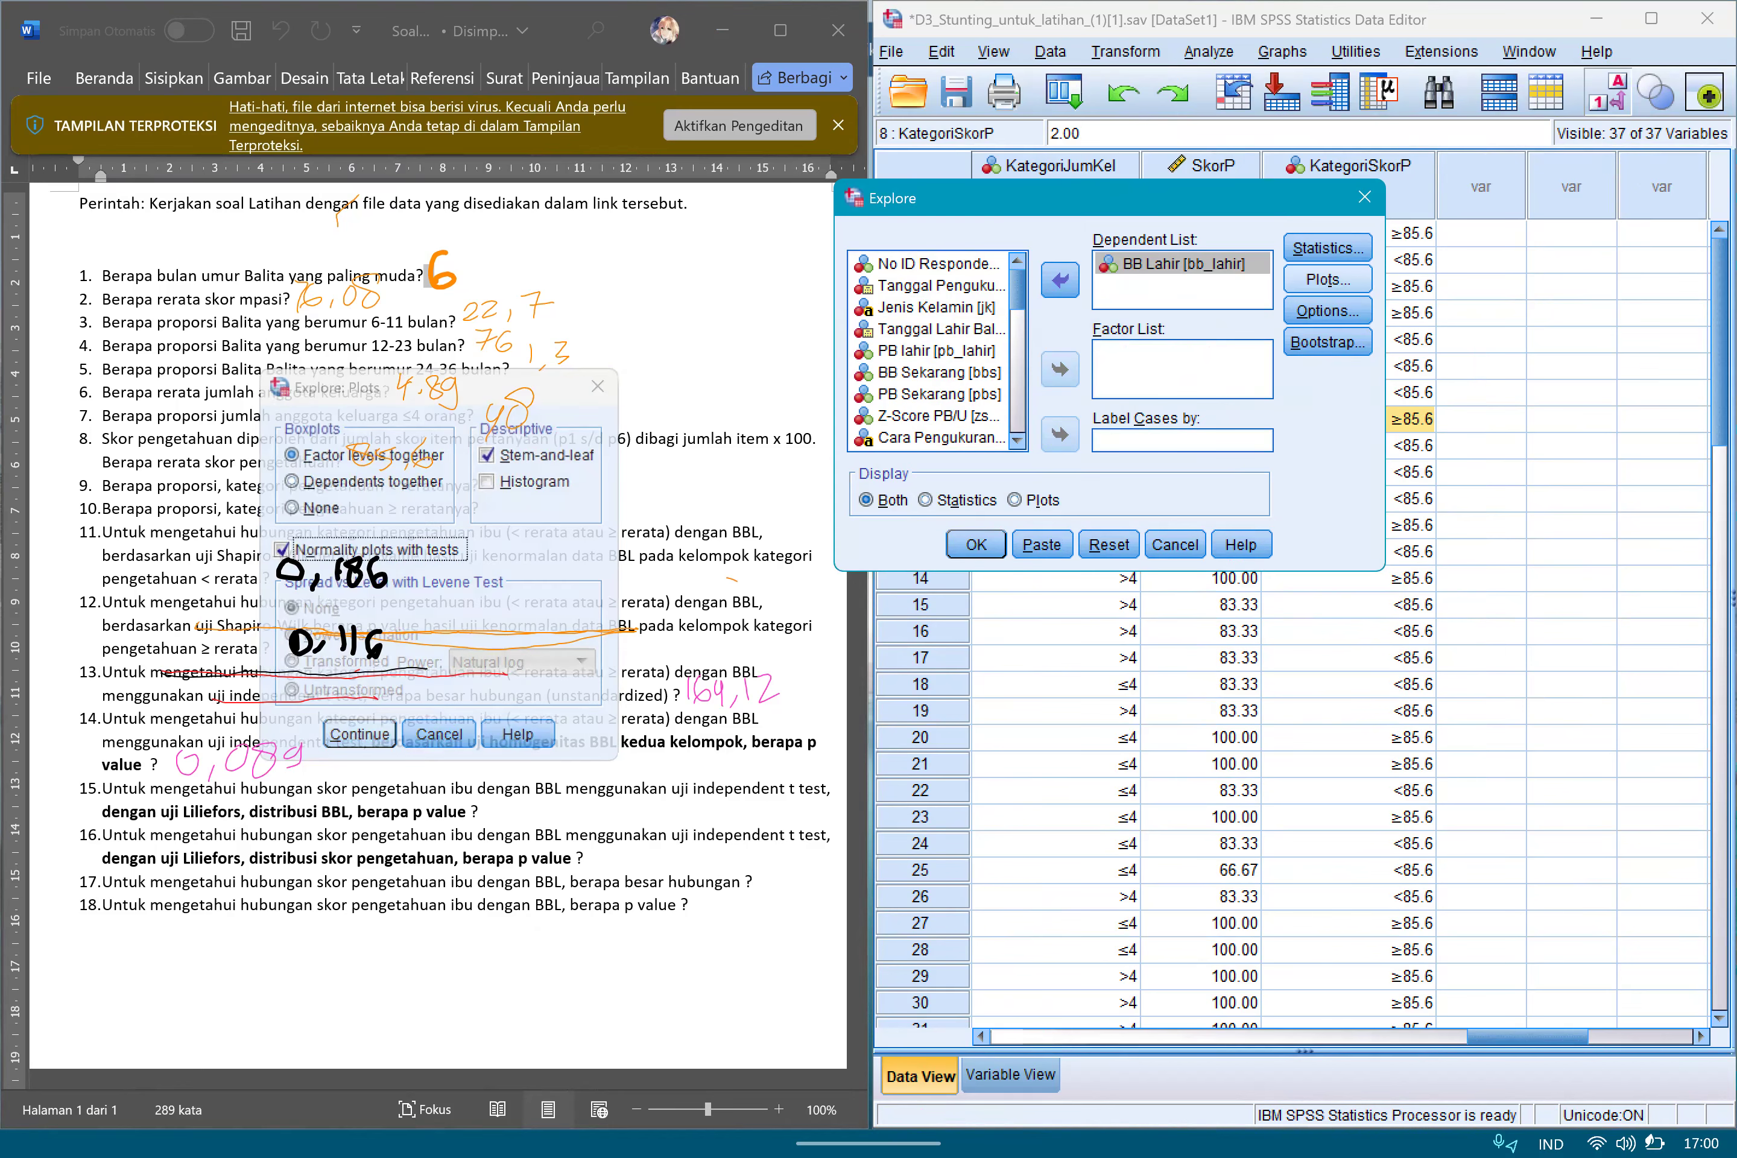
key(Return)
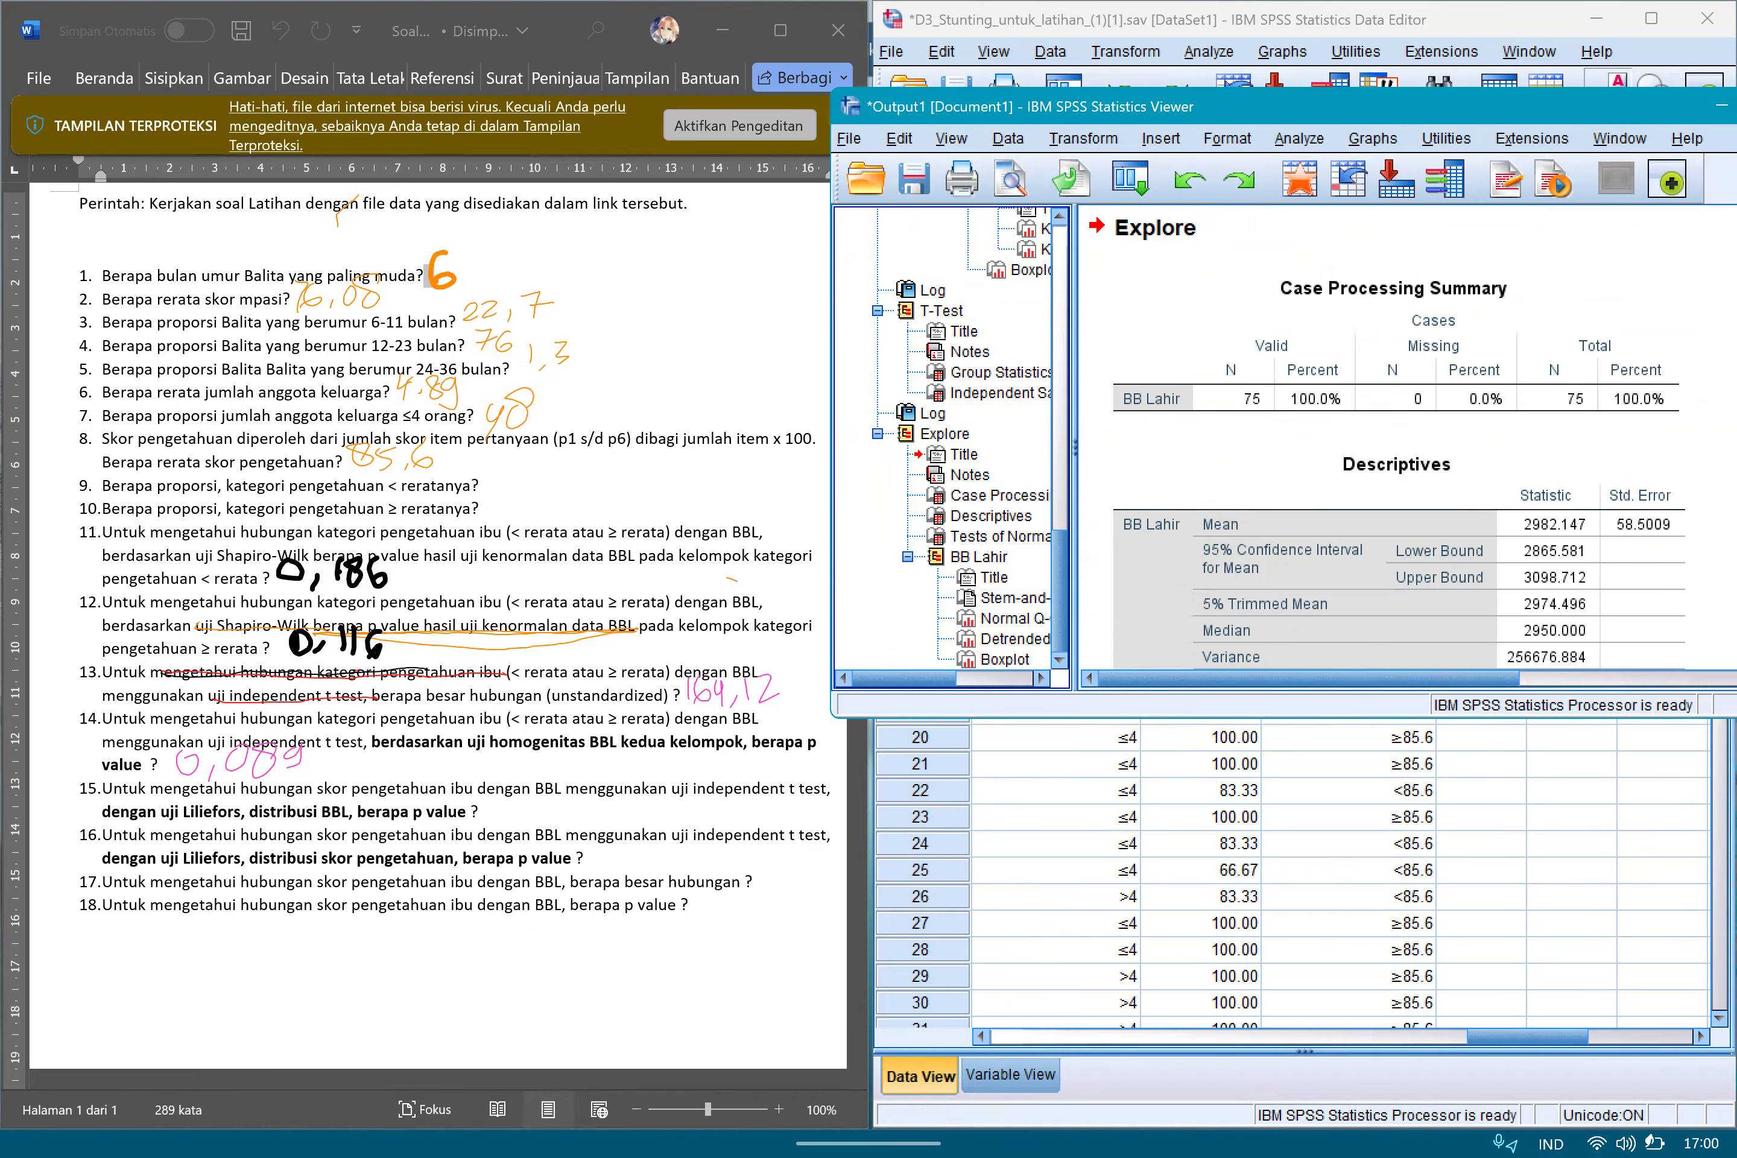
Go to BB Lahir's Tests of Normality table, underline the Lilliefors footnote and circle the Kolmogorov-Smirnov Sig. value.
click(1000, 536)
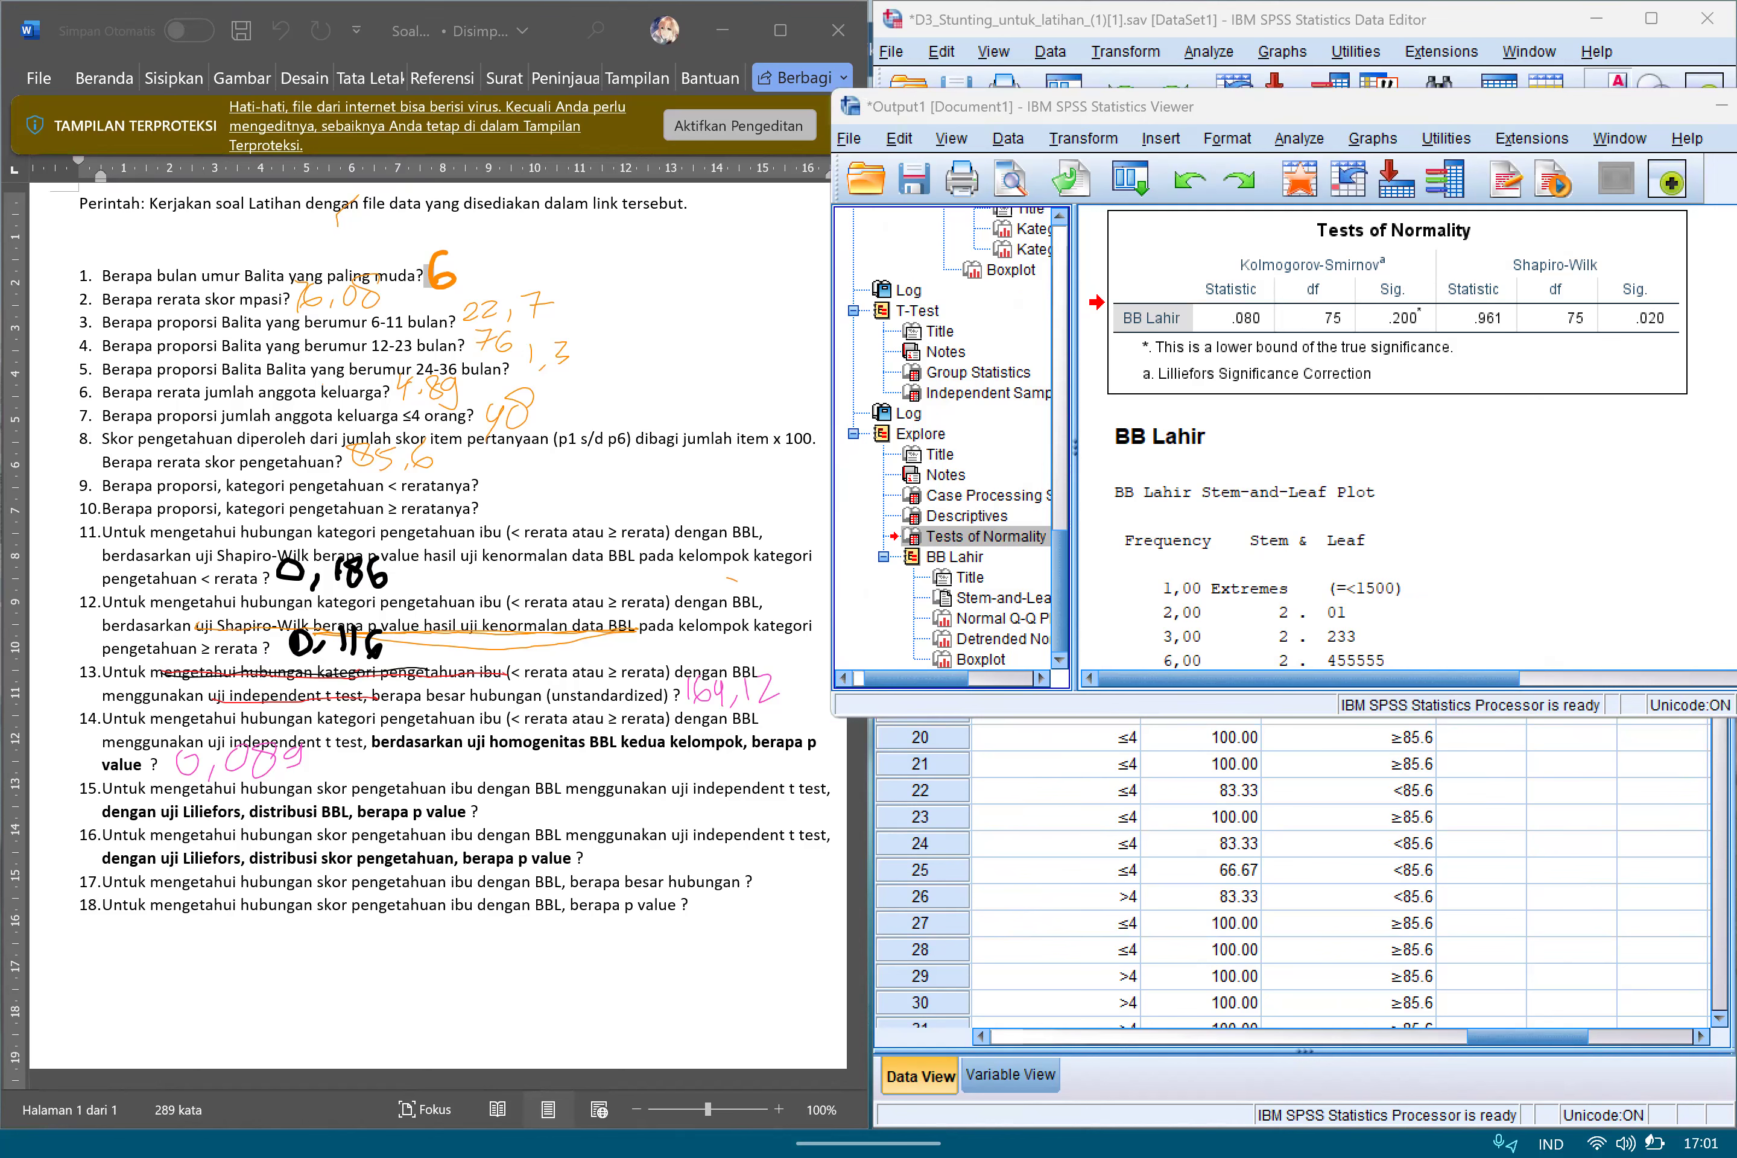
mouse_move(1380, 251)
mouse_down()
mouse_move(1412, 263)
mouse_move(1392, 271)
mouse_up()
drag(1144, 389, 1408, 383)
drag(1137, 392, 1372, 389)
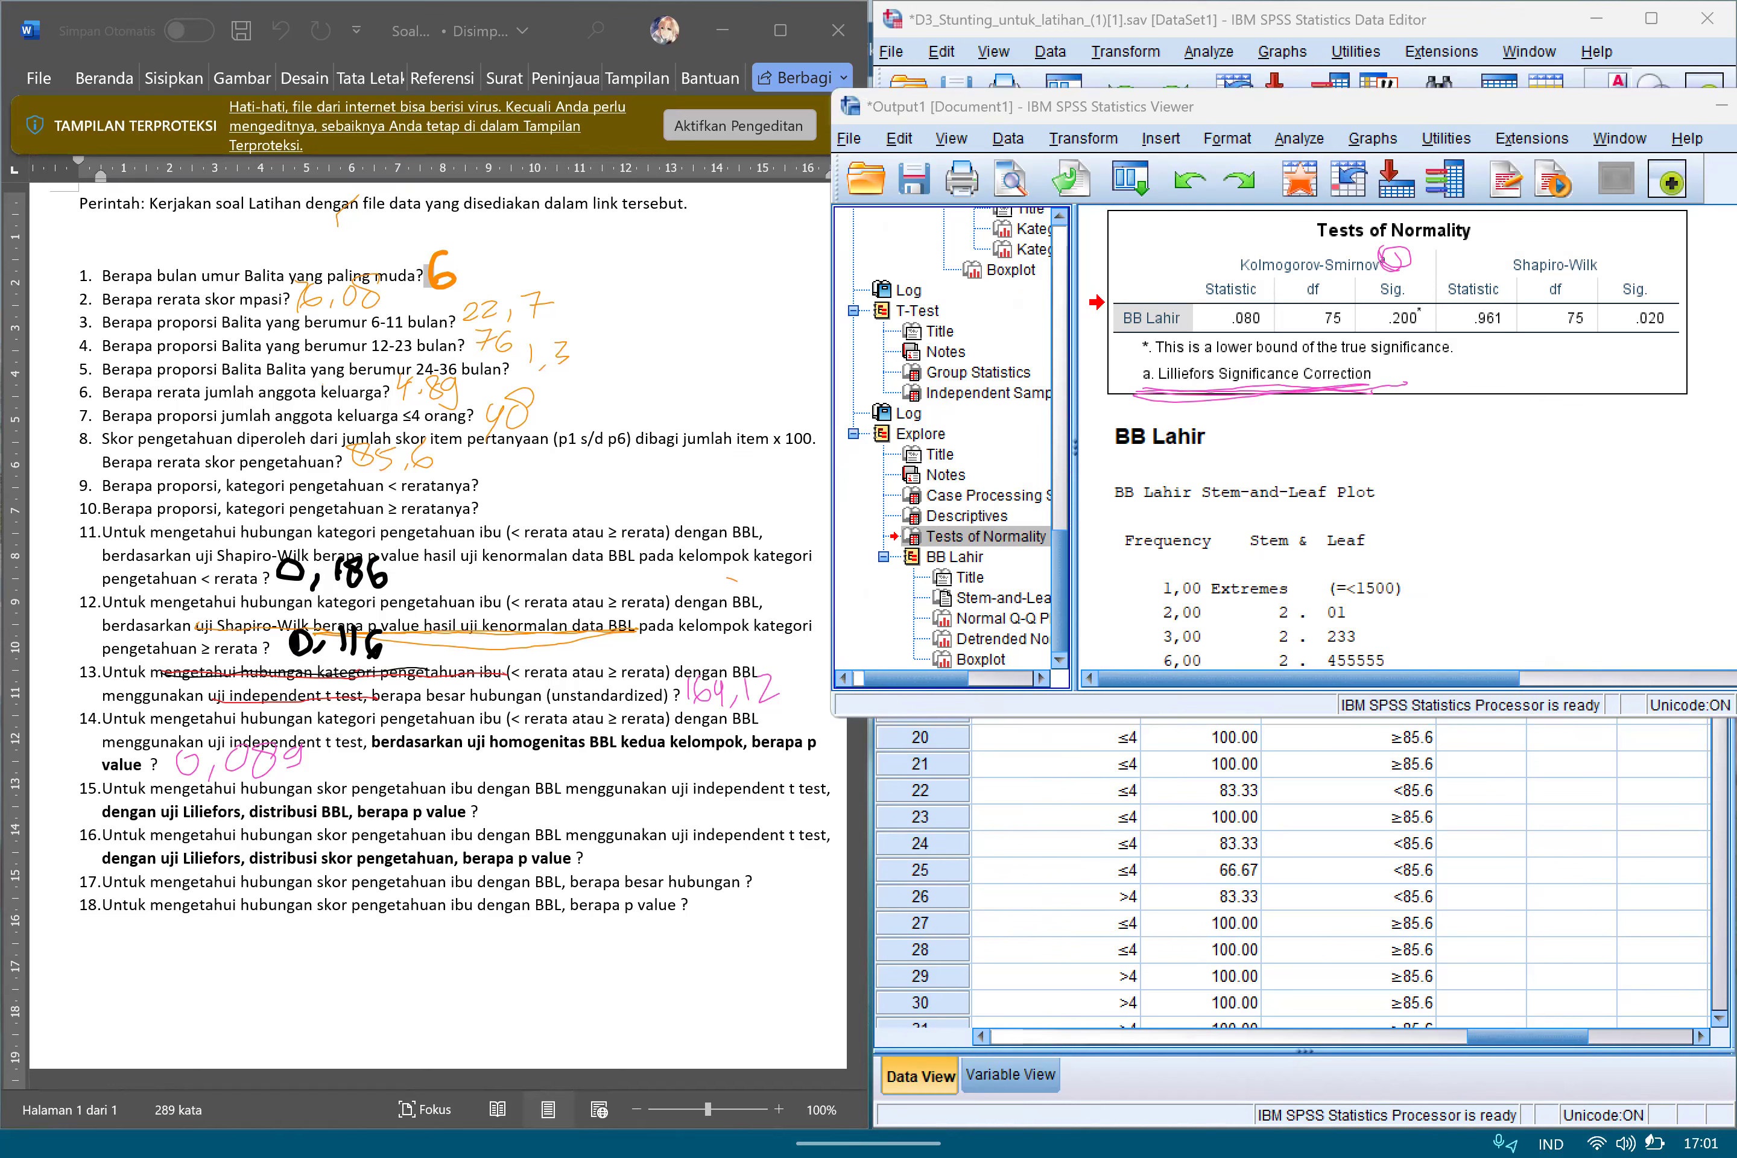
mouse_move(1398, 273)
mouse_down()
mouse_move(1437, 295)
mouse_move(1365, 326)
mouse_move(1431, 313)
mouse_move(1429, 291)
mouse_up()
mouse_move(1409, 276)
mouse_down()
mouse_move(1368, 328)
mouse_move(1435, 277)
mouse_move(1432, 317)
mouse_up()
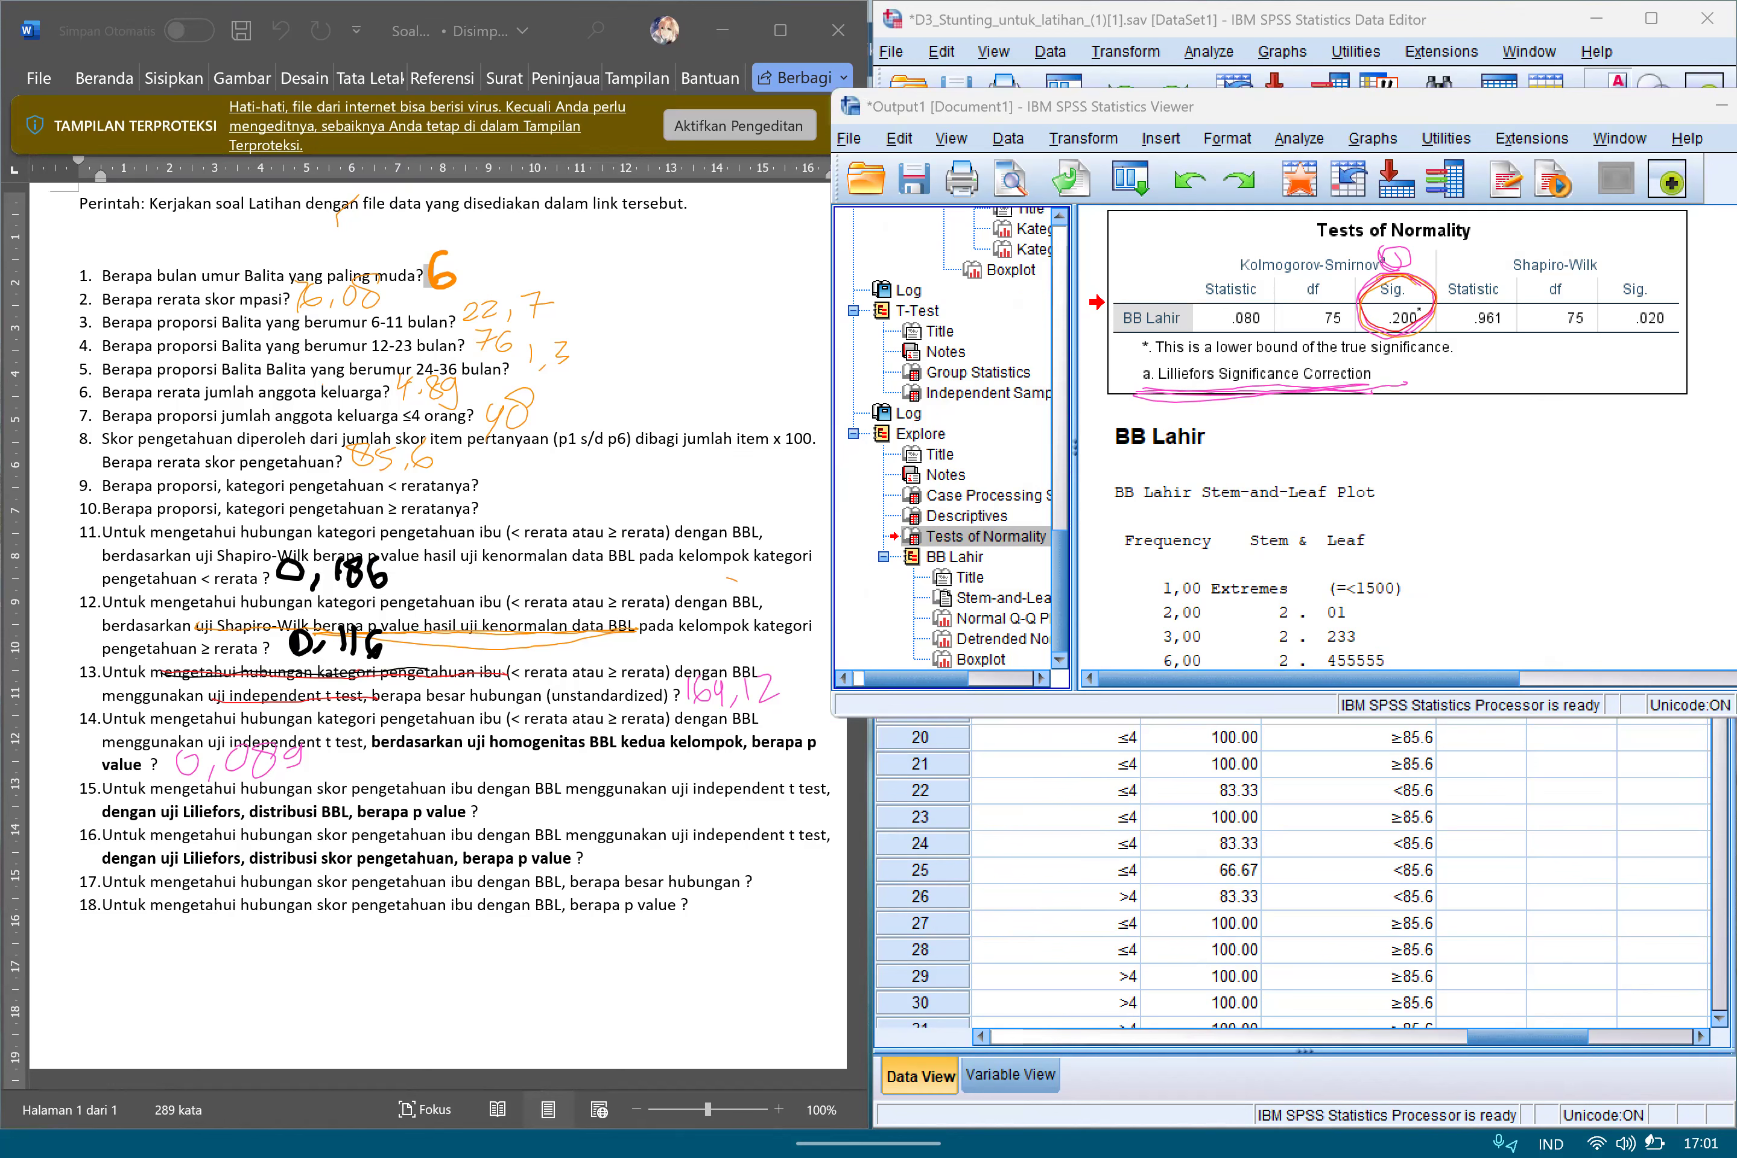
Handwrite 0,200 in orange as the answer to question 15 and minimize the output window.
mouse_move(507, 807)
mouse_down()
mouse_move(491, 819)
mouse_move(595, 804)
mouse_up()
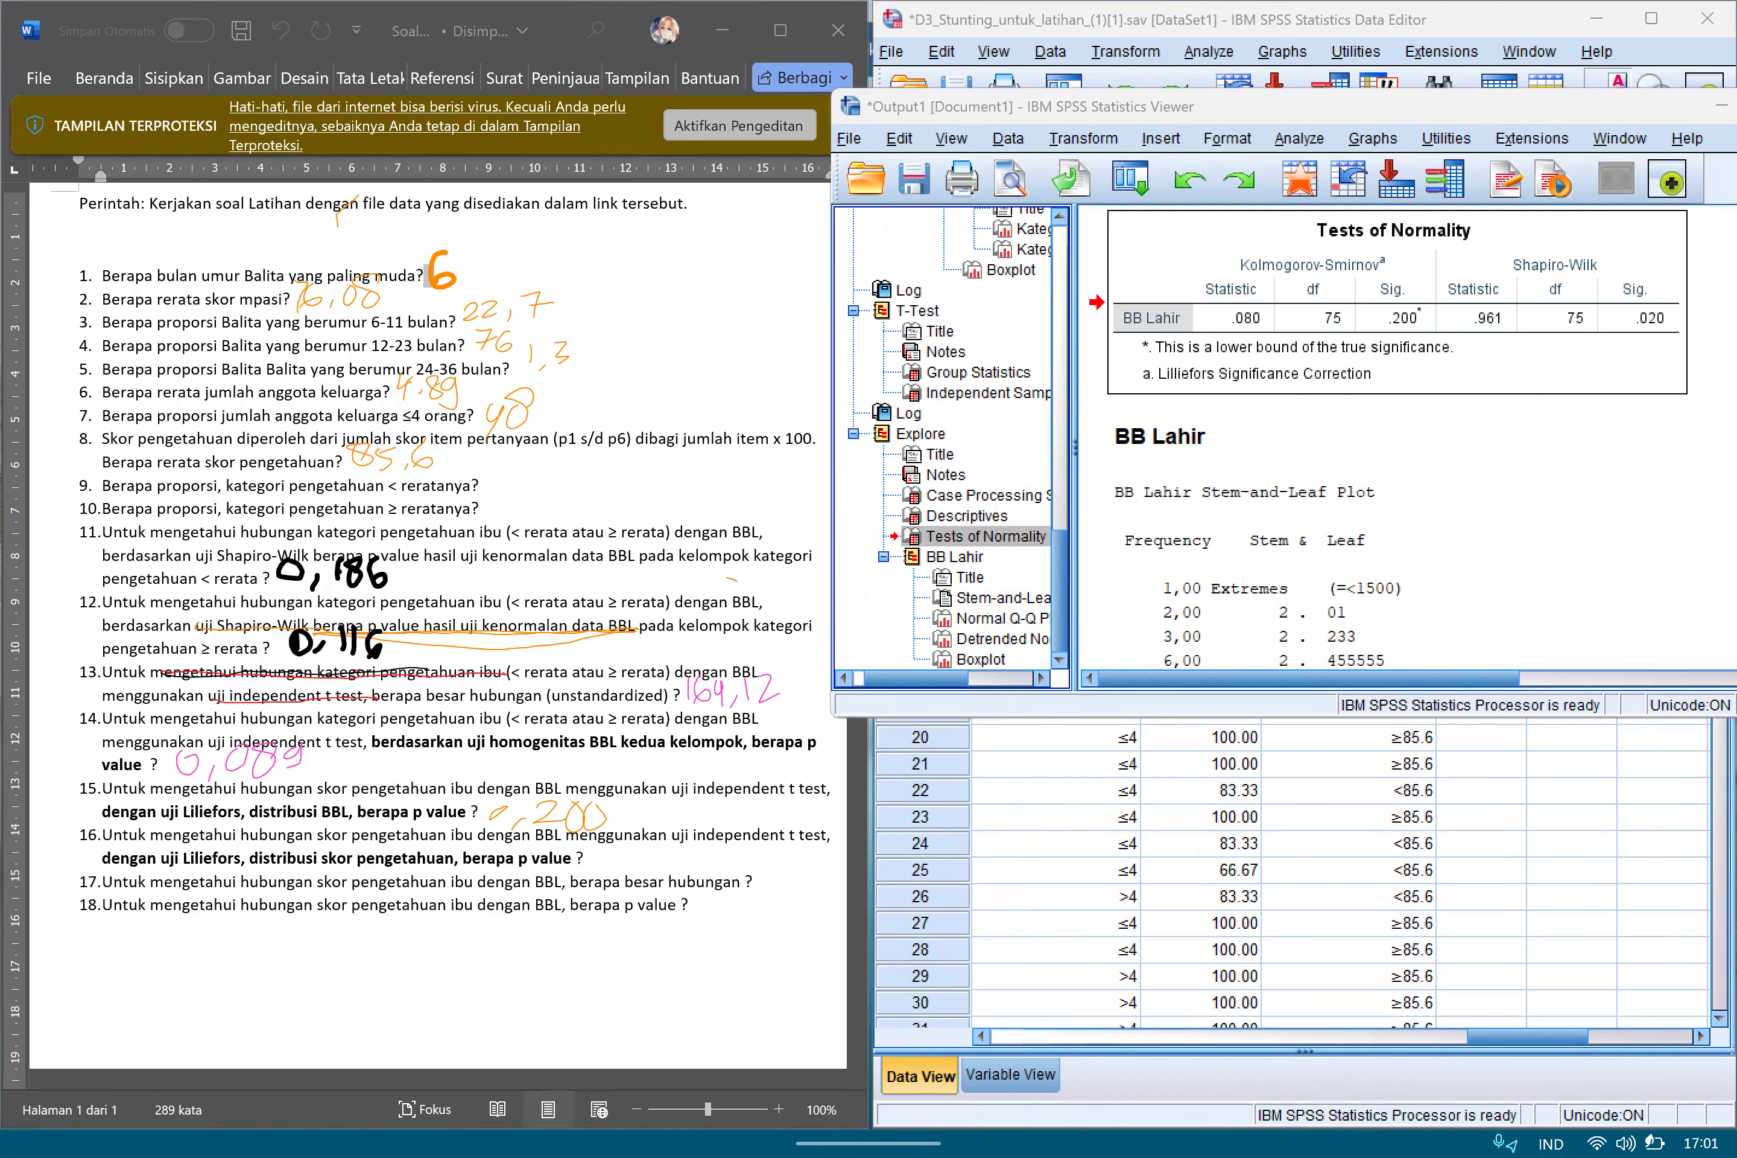
click(1721, 106)
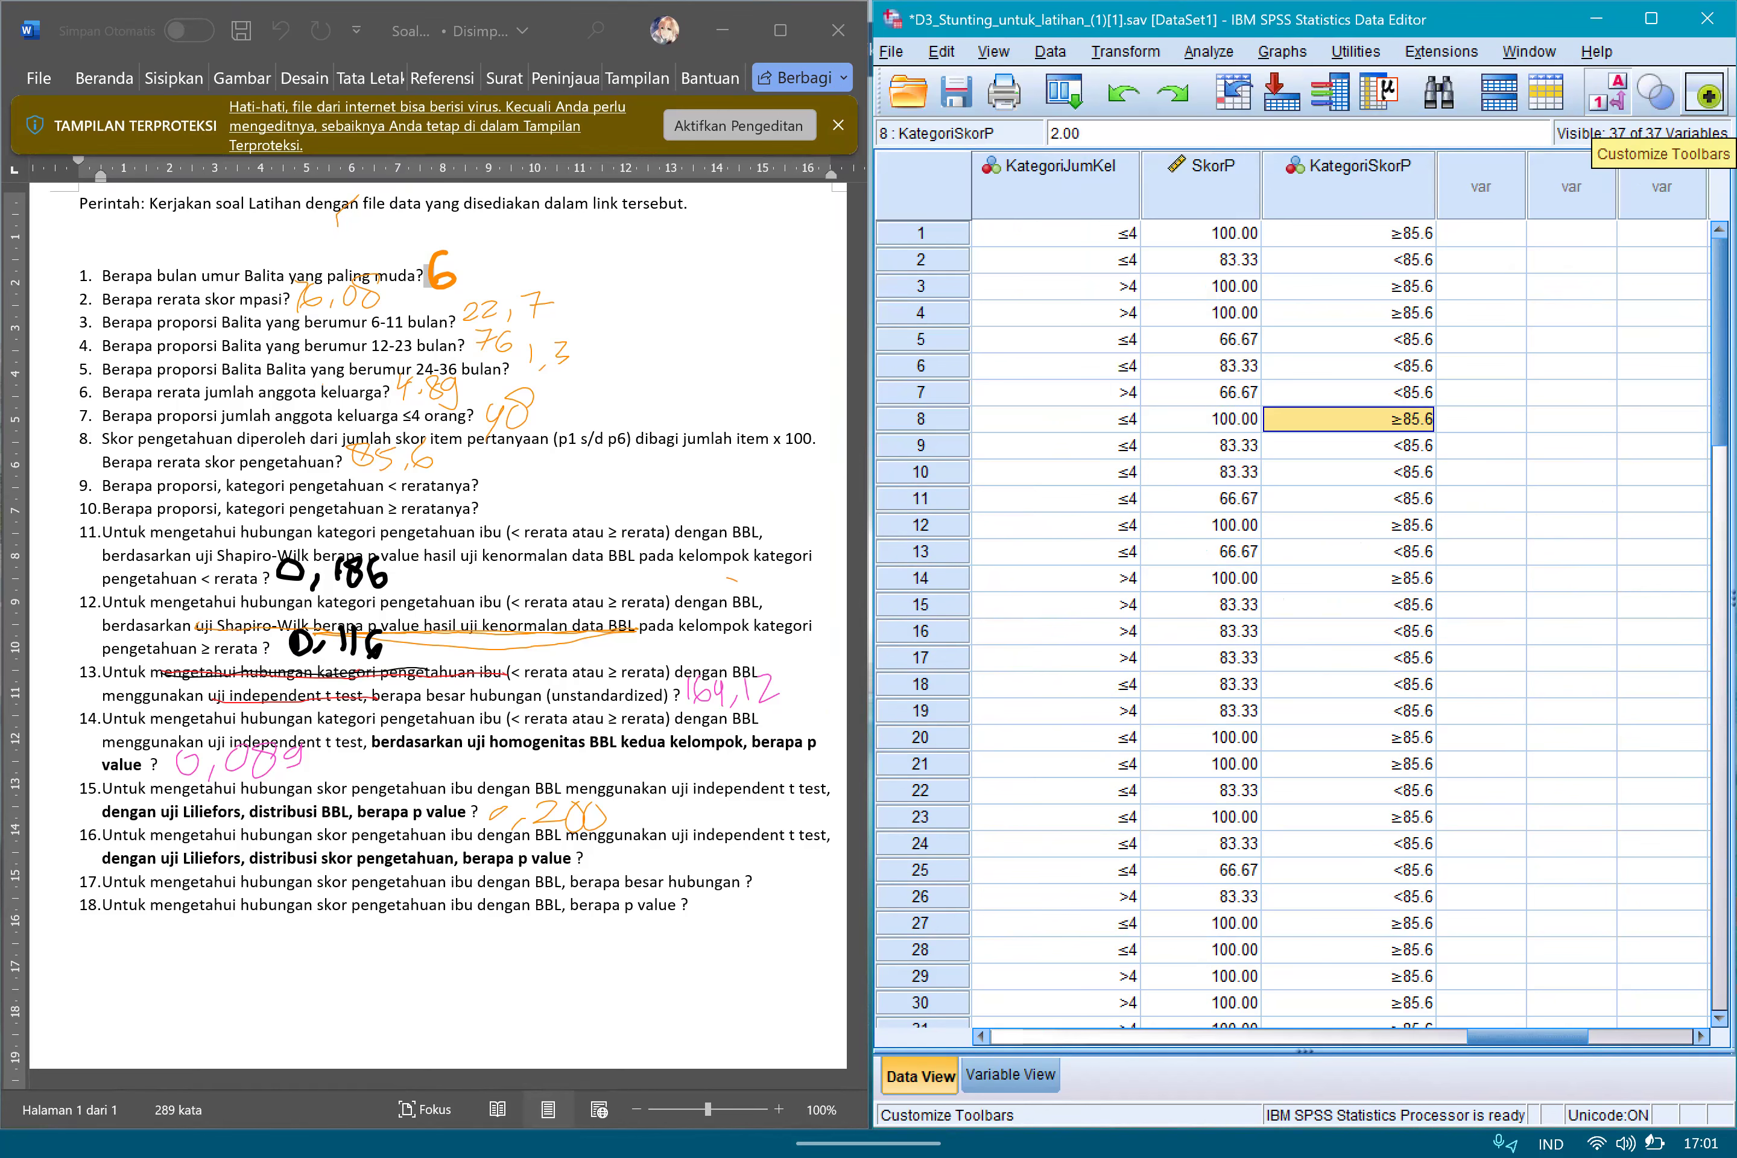
Reopen the Explore analysis and replace BB Lahir with SkorP as the dependent variable.
click(1209, 51)
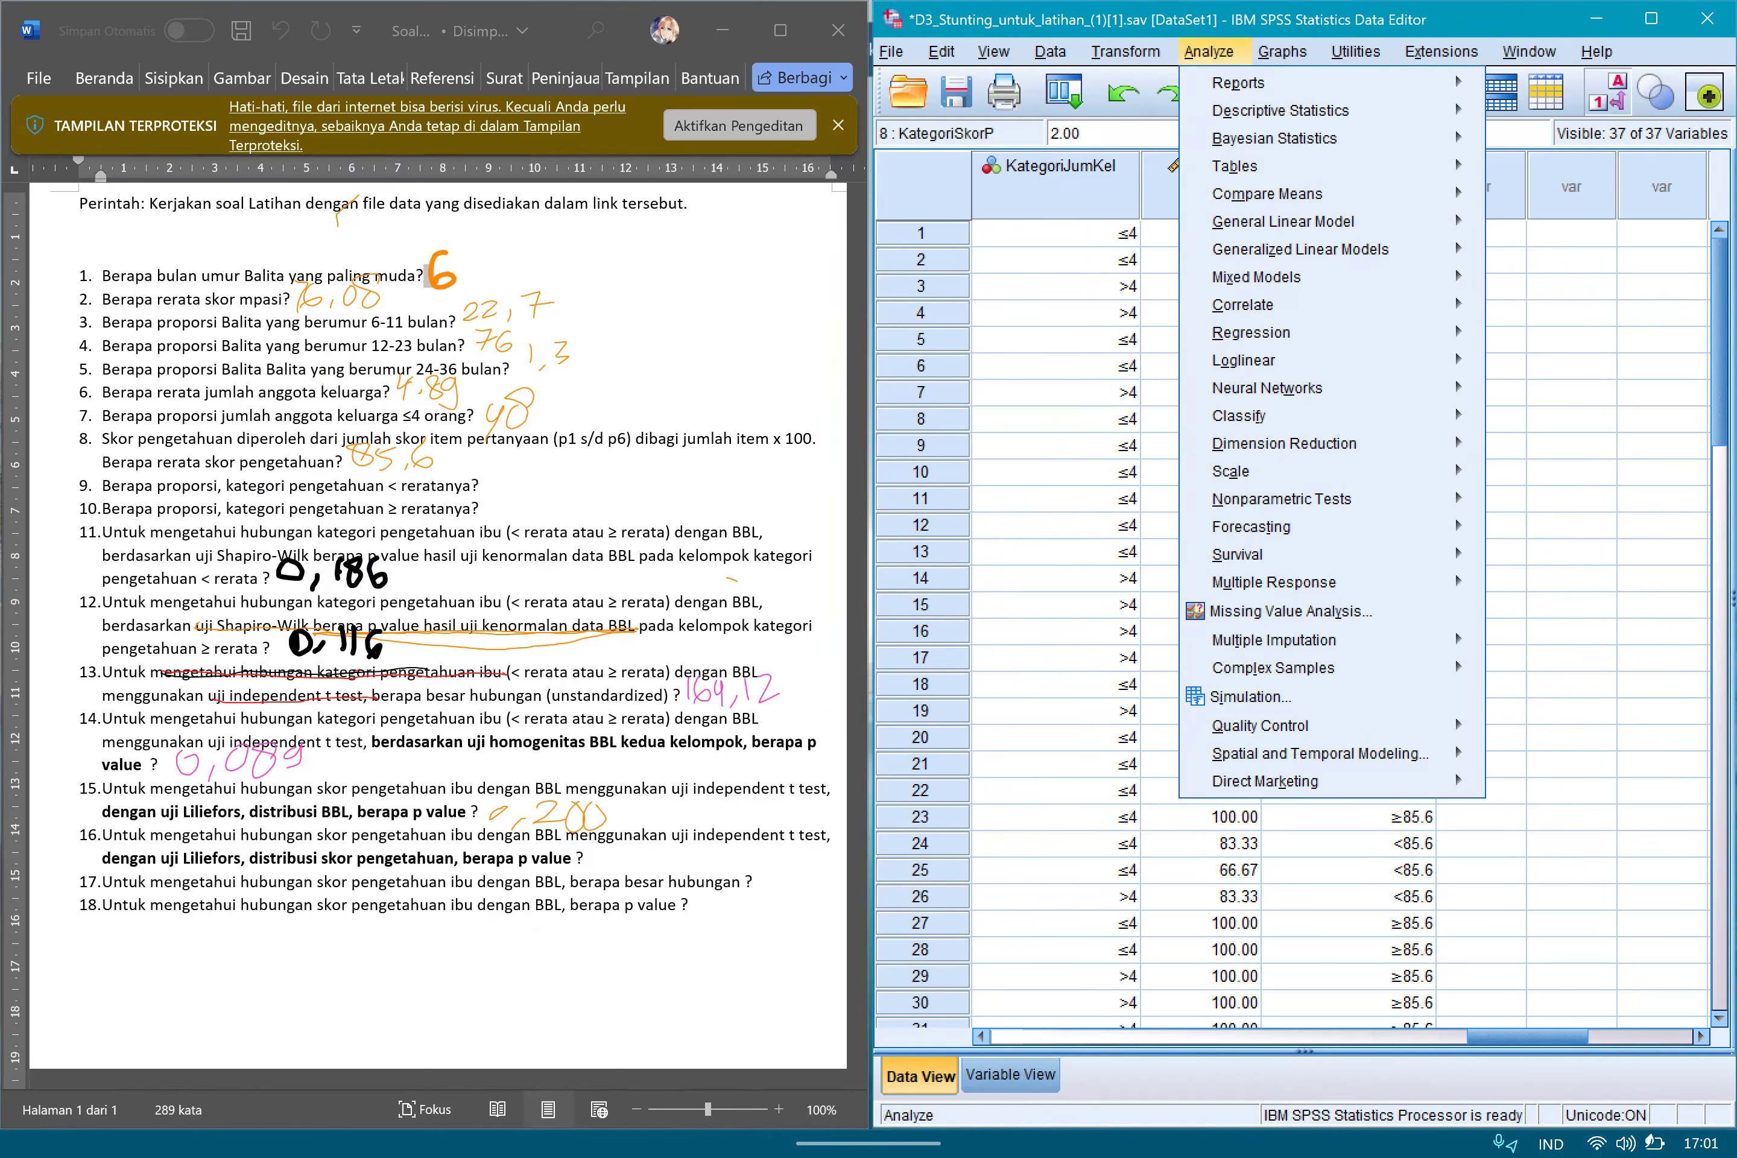
mouse_move(1280, 110)
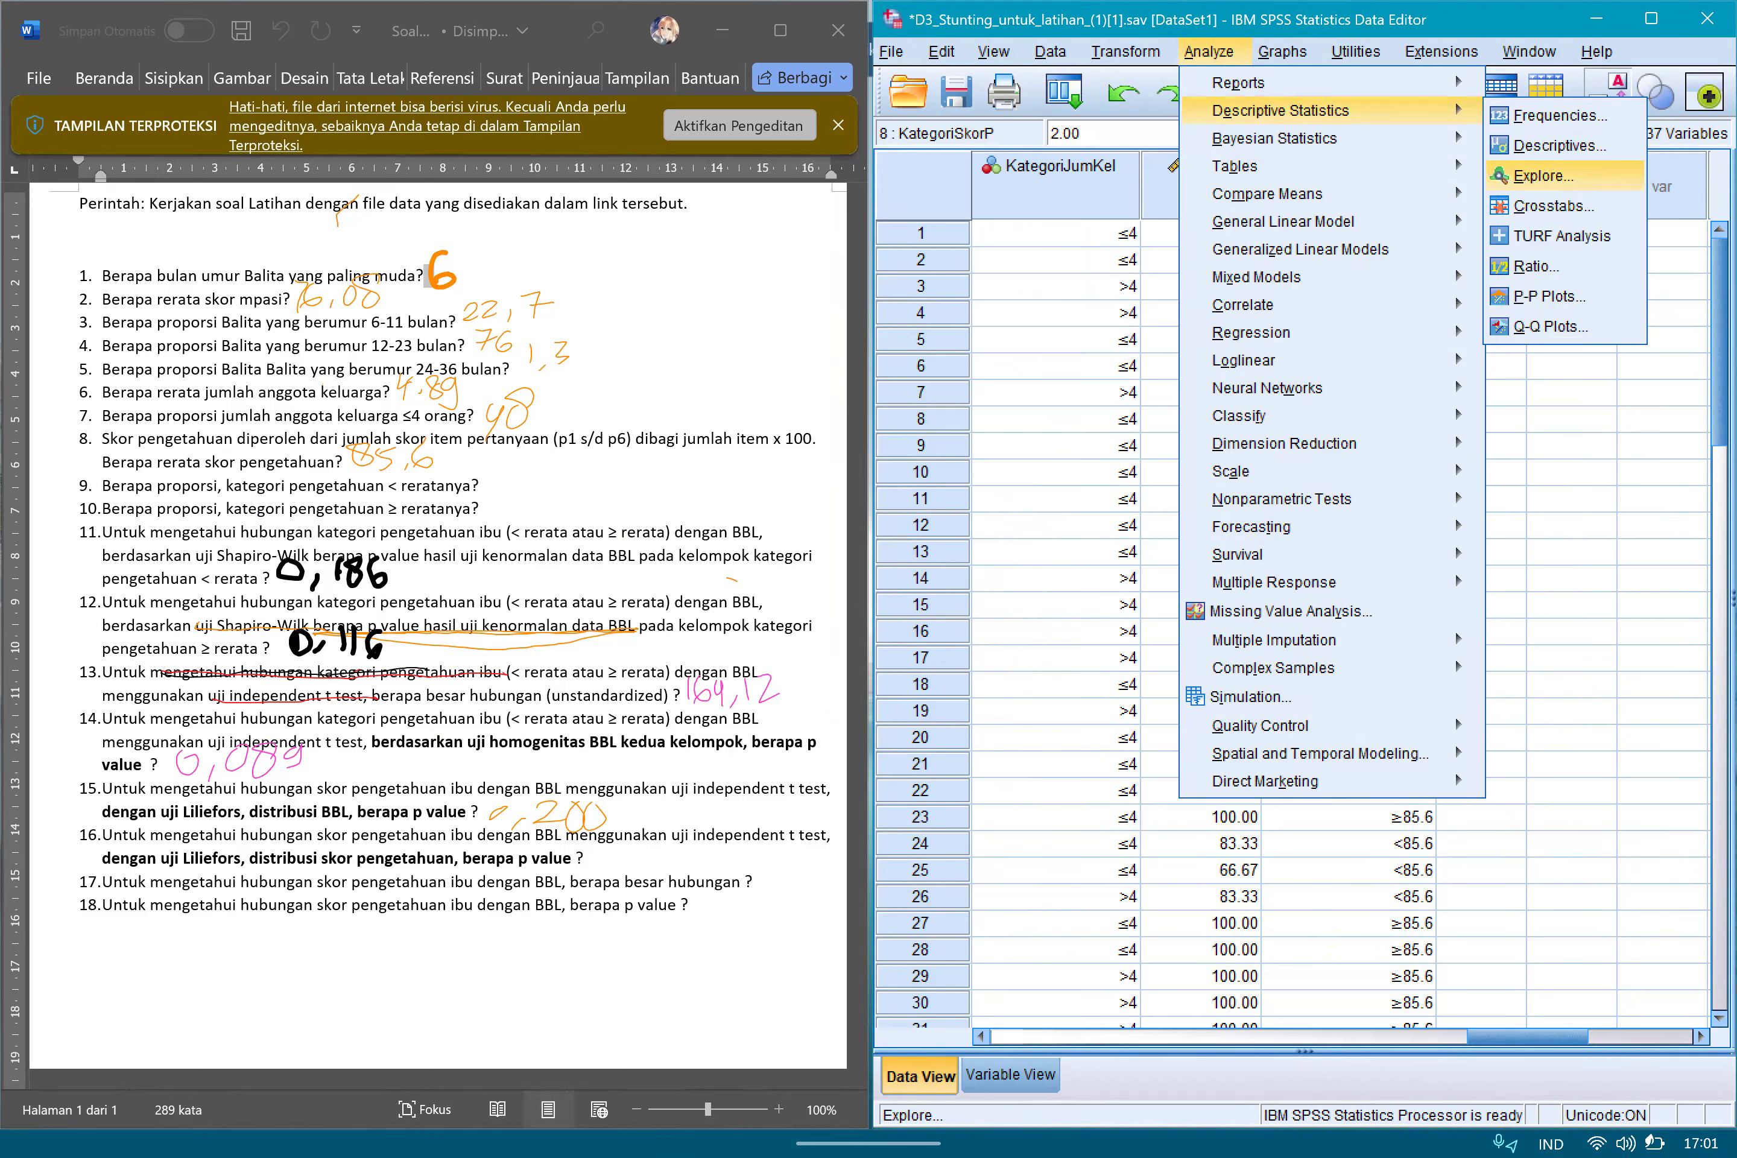
click(1525, 173)
click(1182, 264)
click(1060, 280)
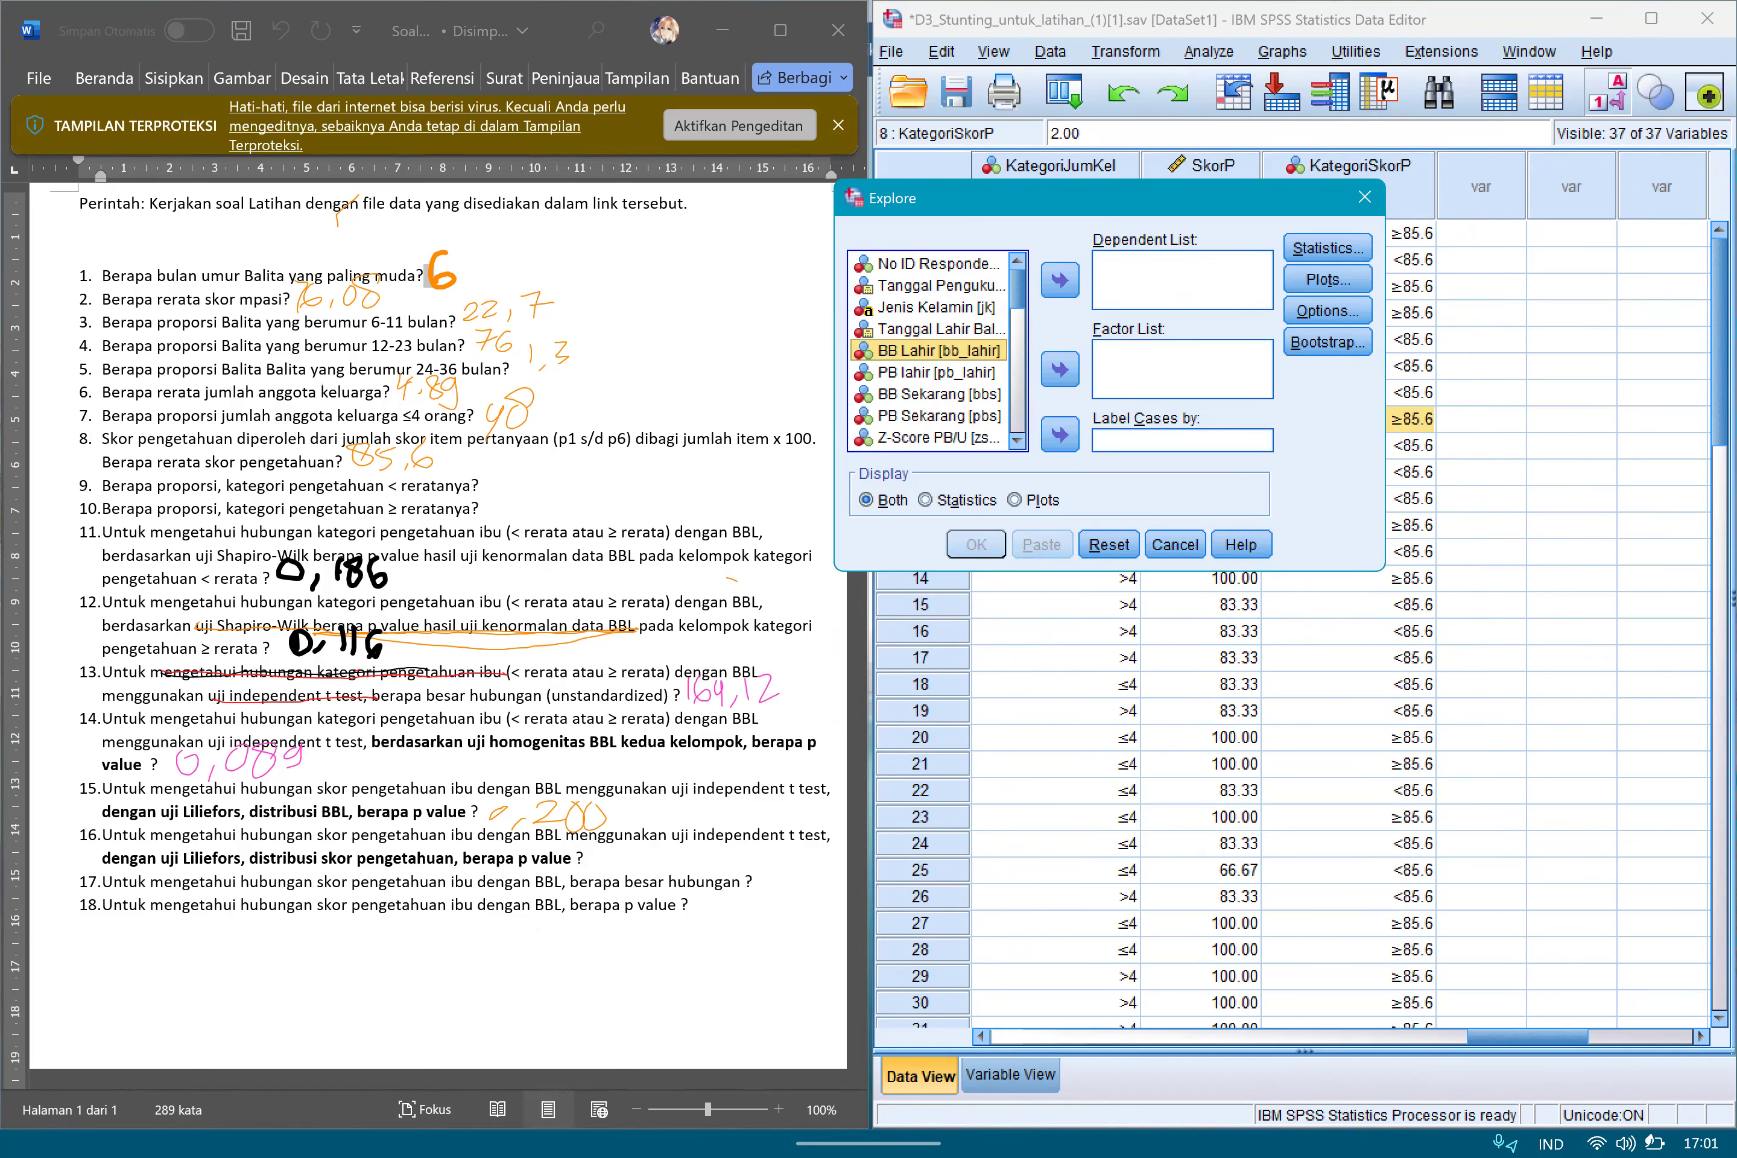
click(935, 328)
click(935, 394)
scroll(934, 393, down, 9)
click(934, 417)
click(1060, 280)
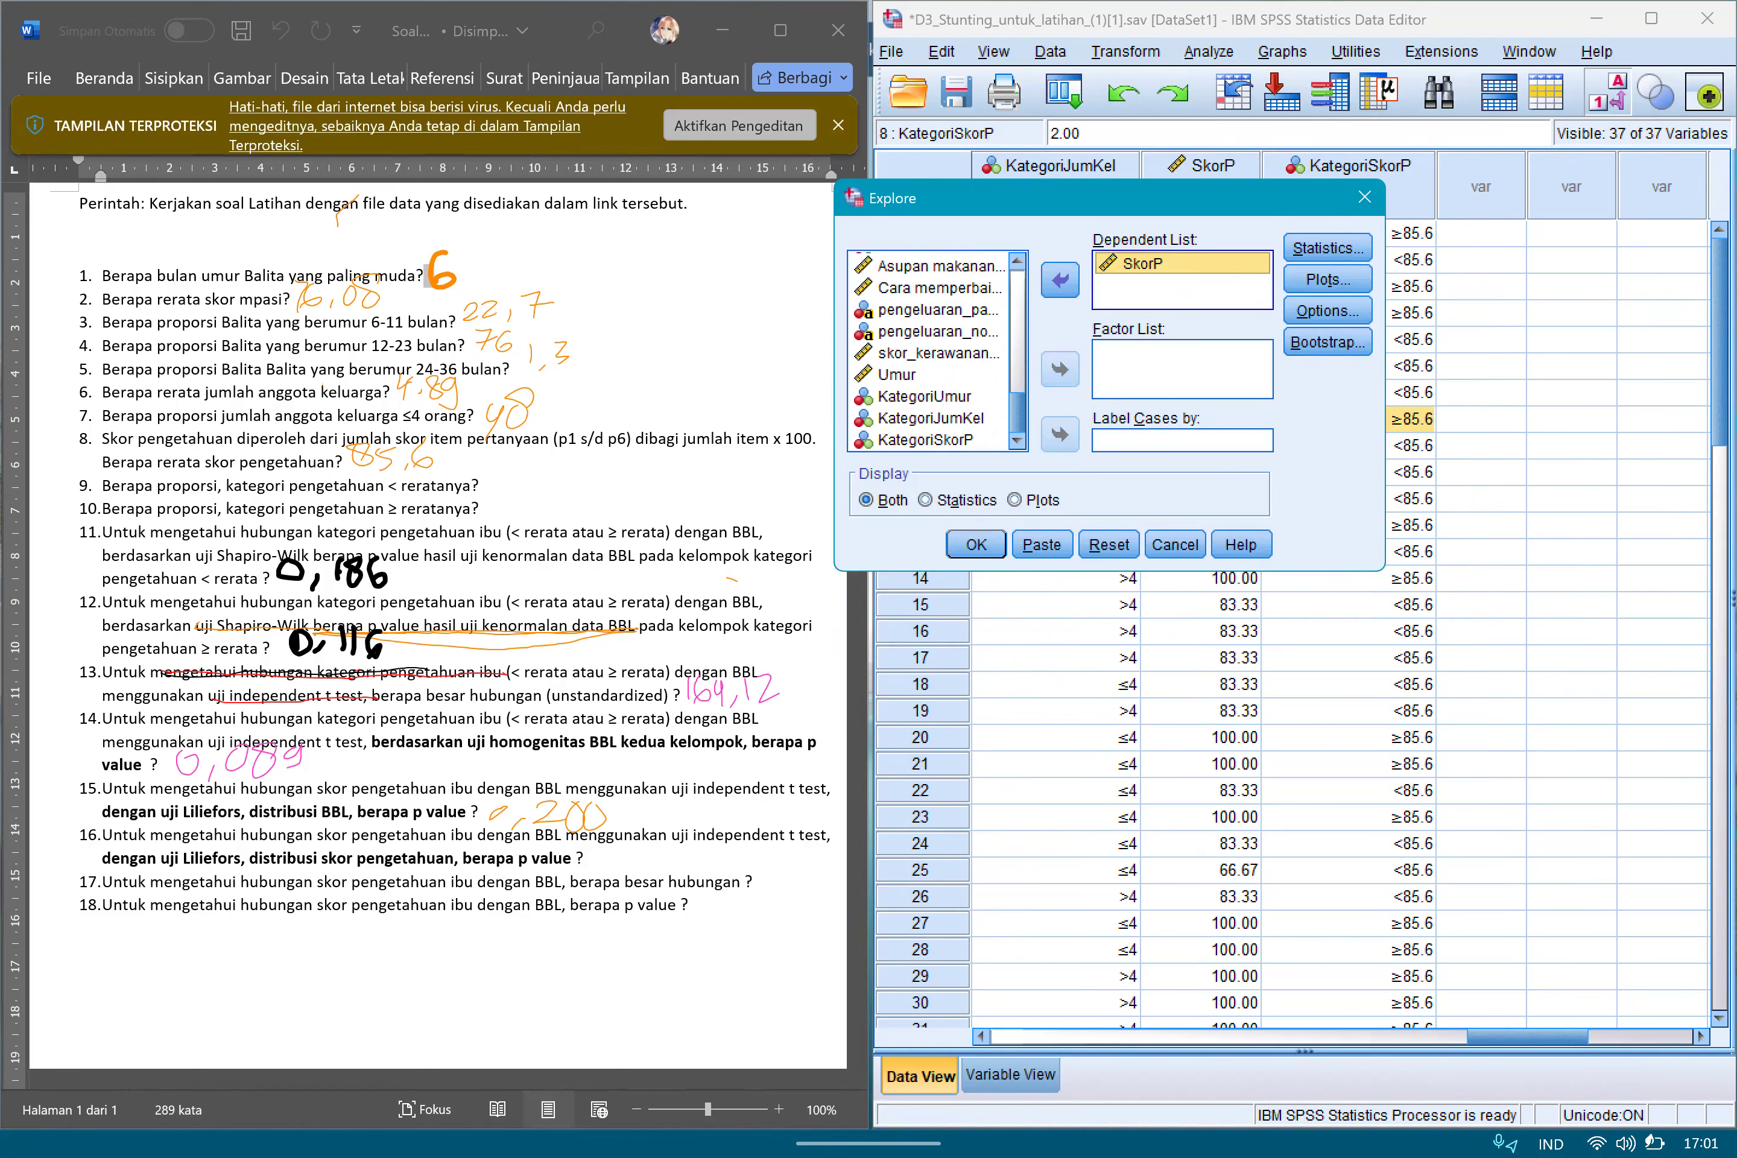
Confirm the Explore plot options and run the normality analysis for SkorP.
click(1328, 279)
click(359, 736)
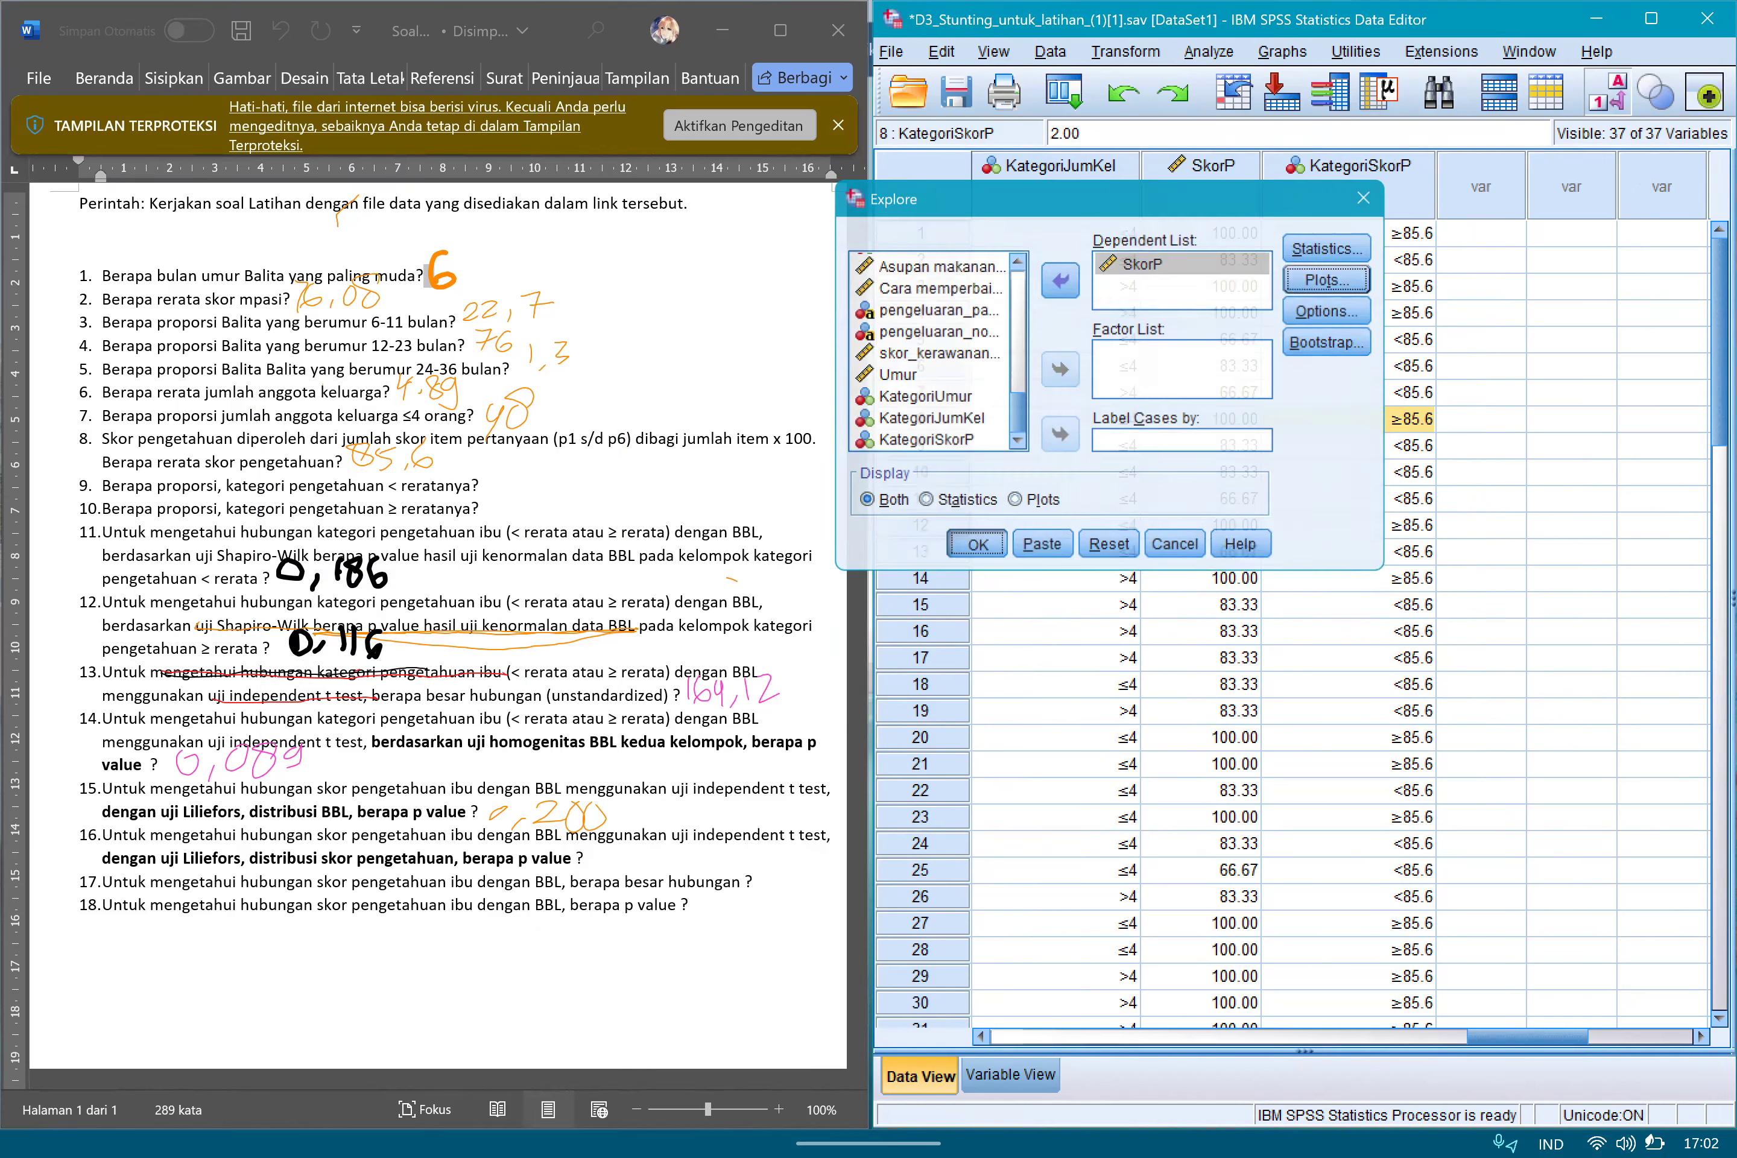
click(976, 545)
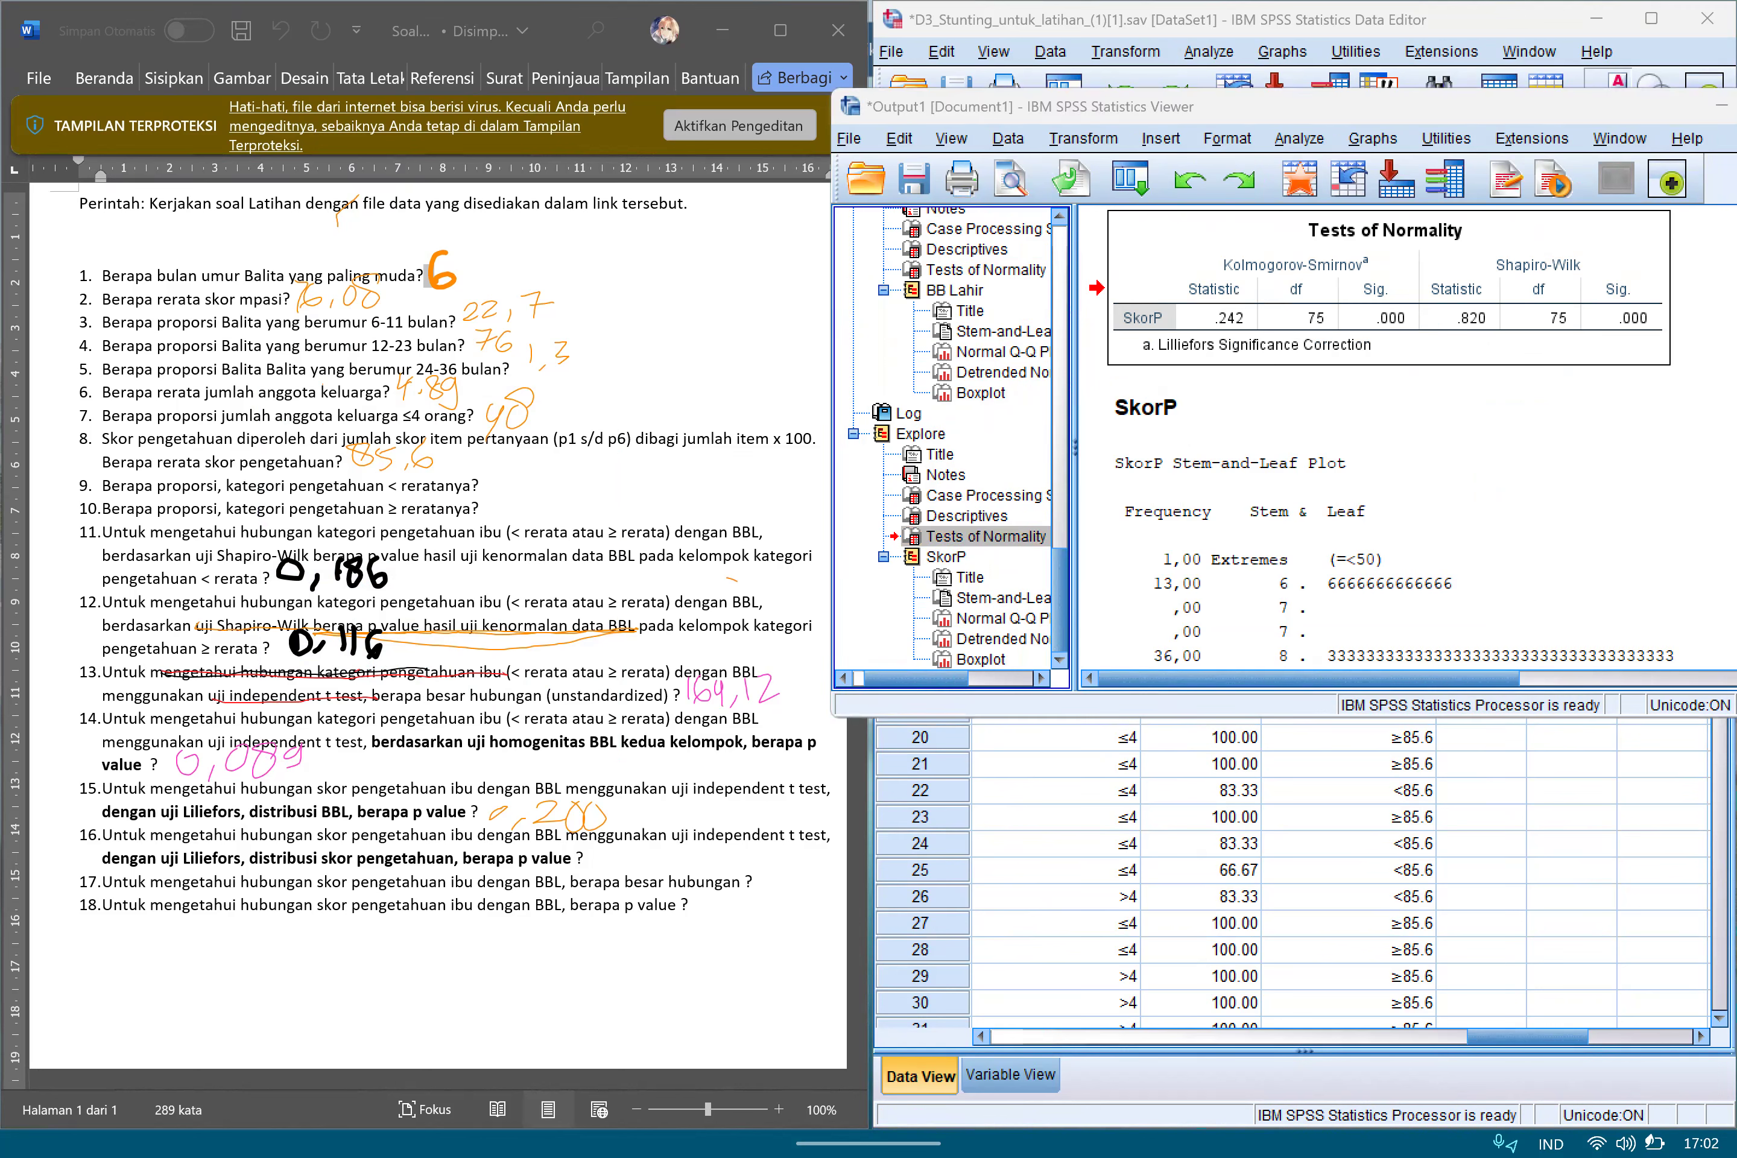
Box SkorP's Kolmogorov-Smirnov Sig. value, handwrite <0,001 as the answer to question 16, and clear away the box and output window.
mouse_move(1336, 277)
mouse_down()
mouse_move(1355, 336)
mouse_move(1320, 326)
mouse_up()
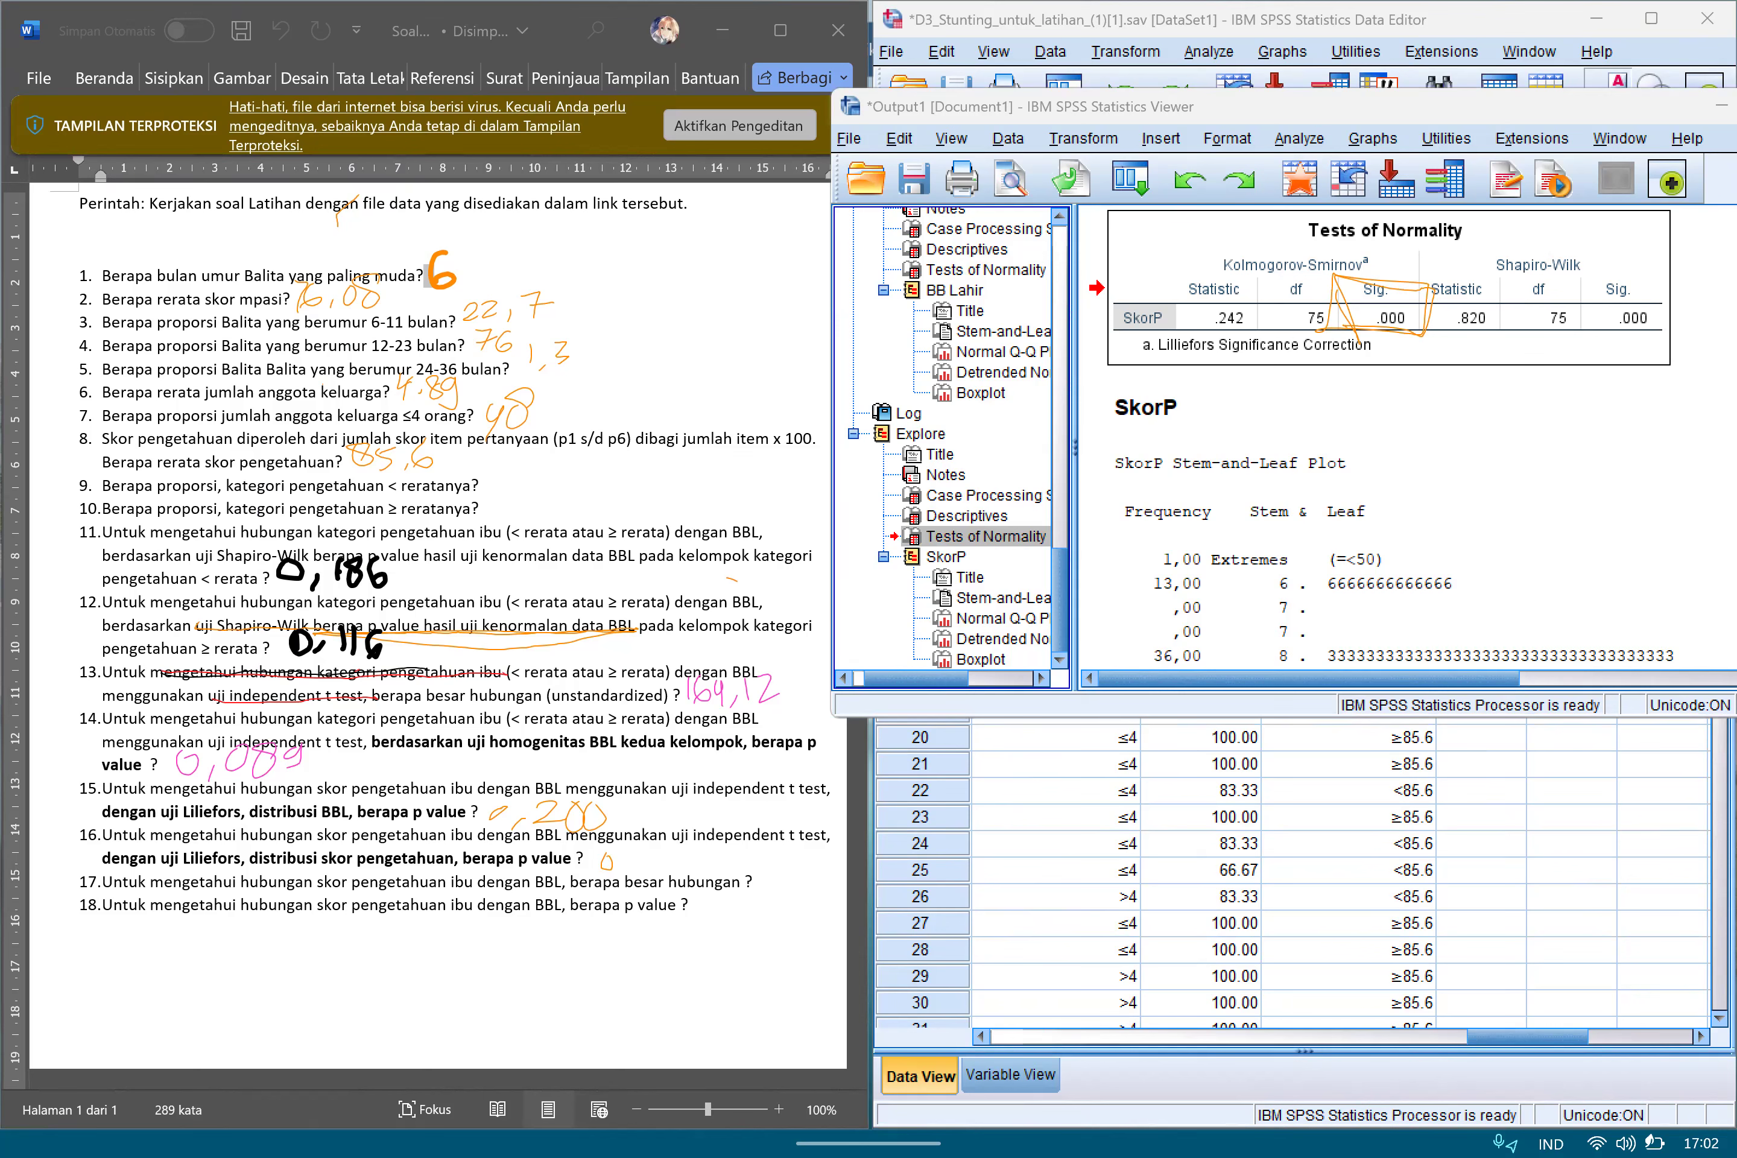
mouse_move(609, 852)
mouse_down()
mouse_move(604, 873)
mouse_move(668, 854)
mouse_move(685, 873)
mouse_up()
scroll(441, 598, down, 4)
scroll(441, 598, up, 4)
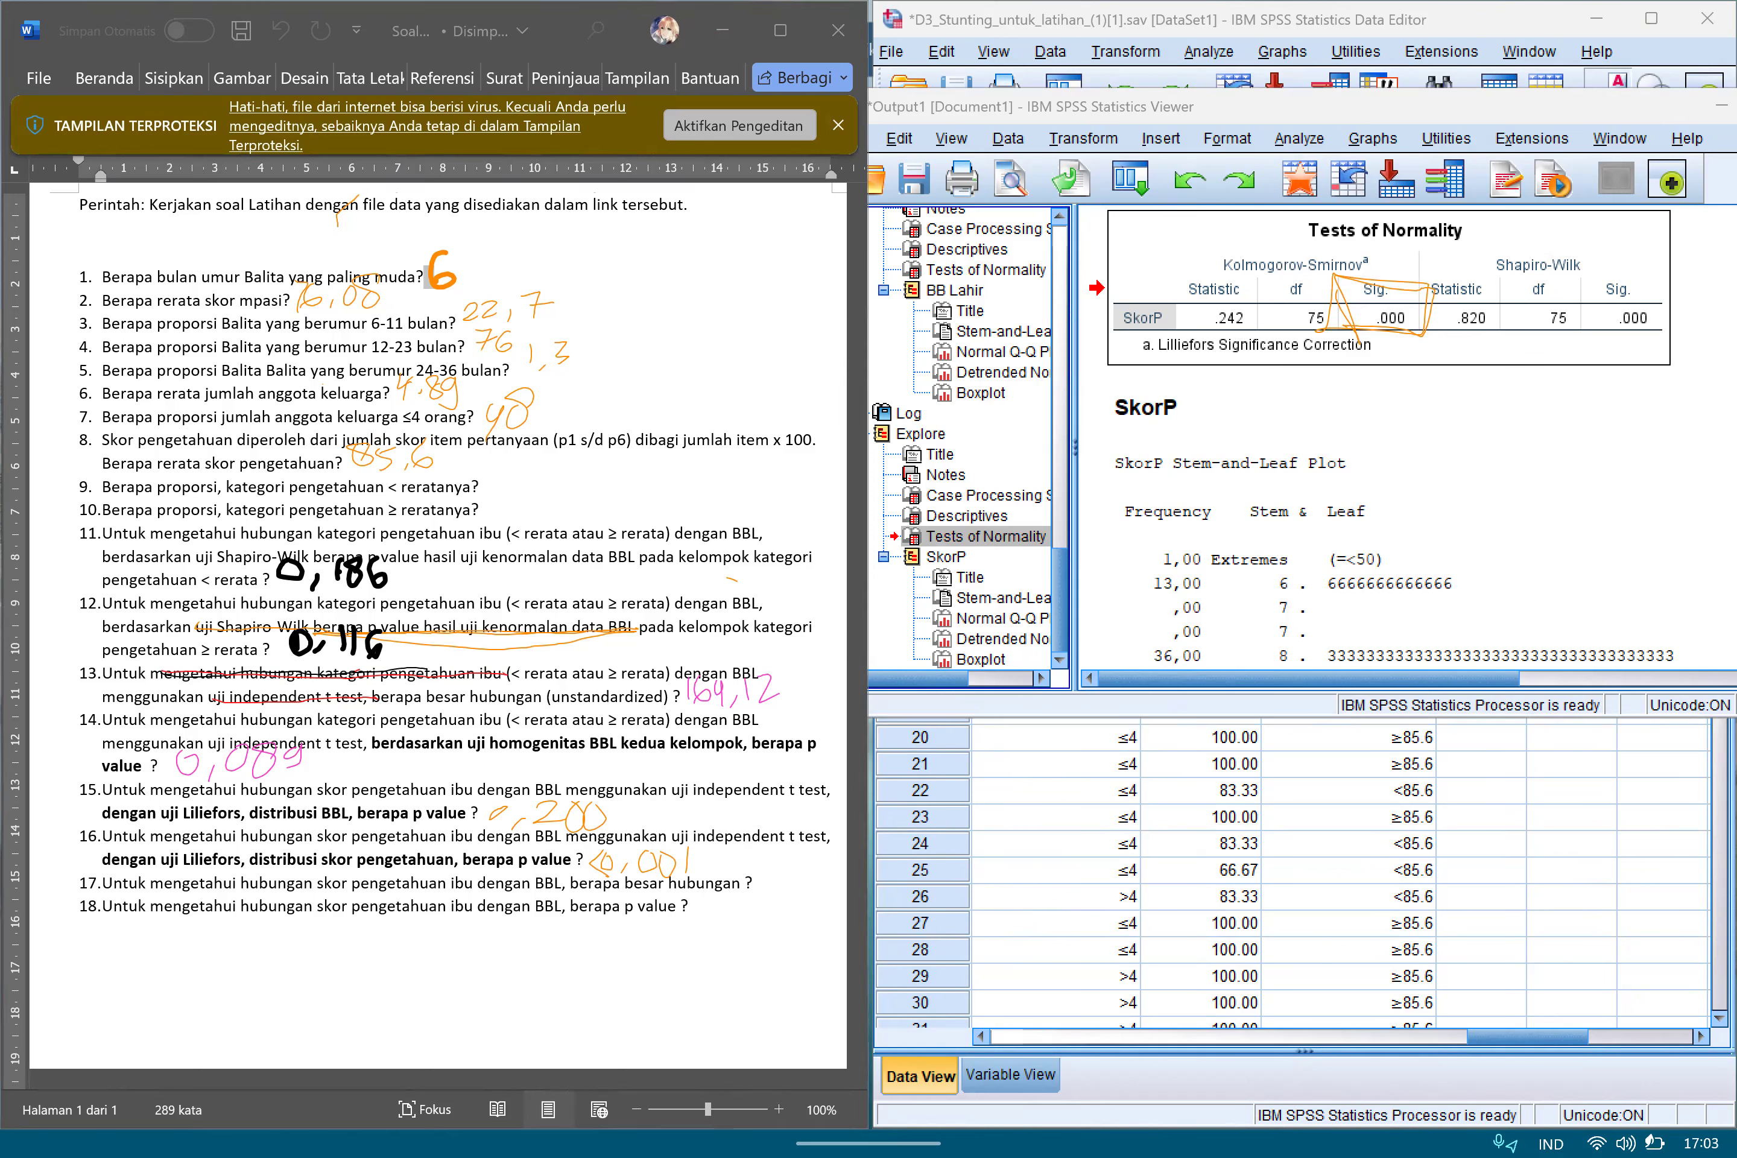
drag(1316, 304, 1376, 317)
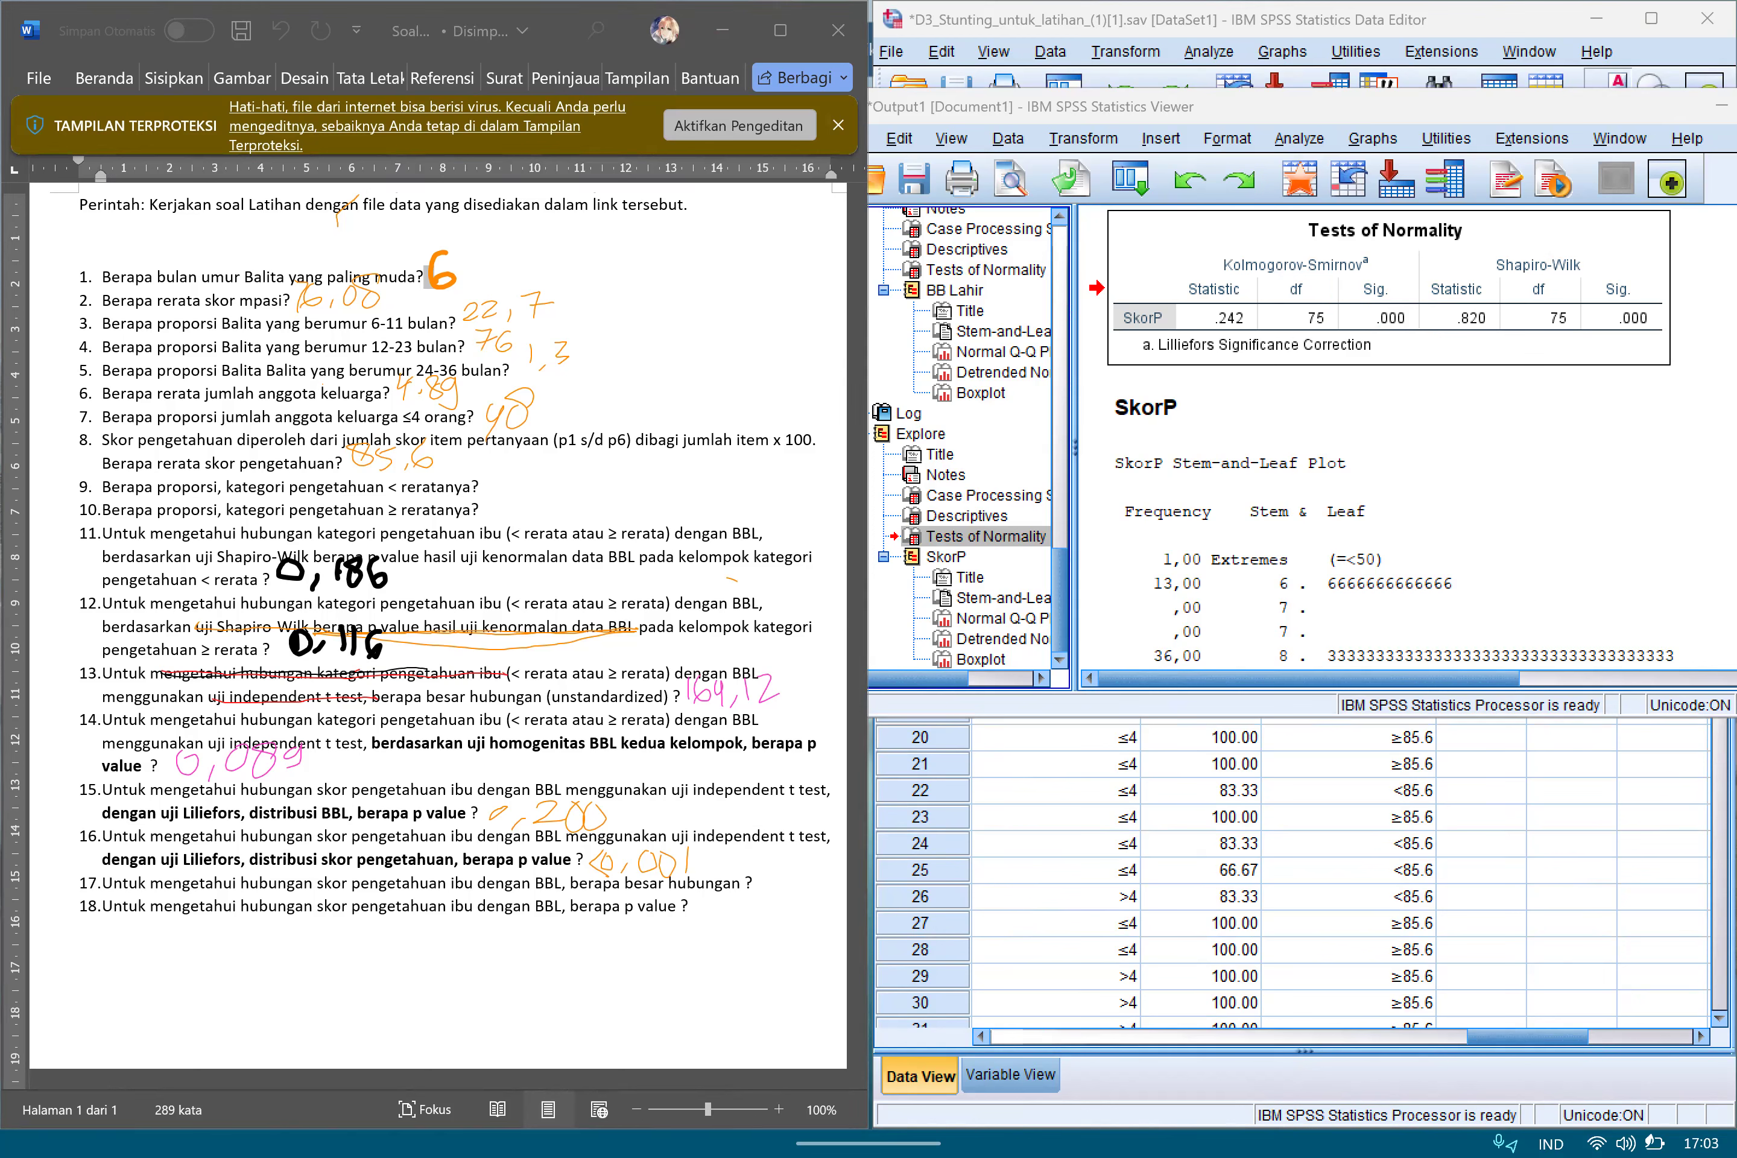
drag(1659, 106, 1560, 107)
click(1637, 107)
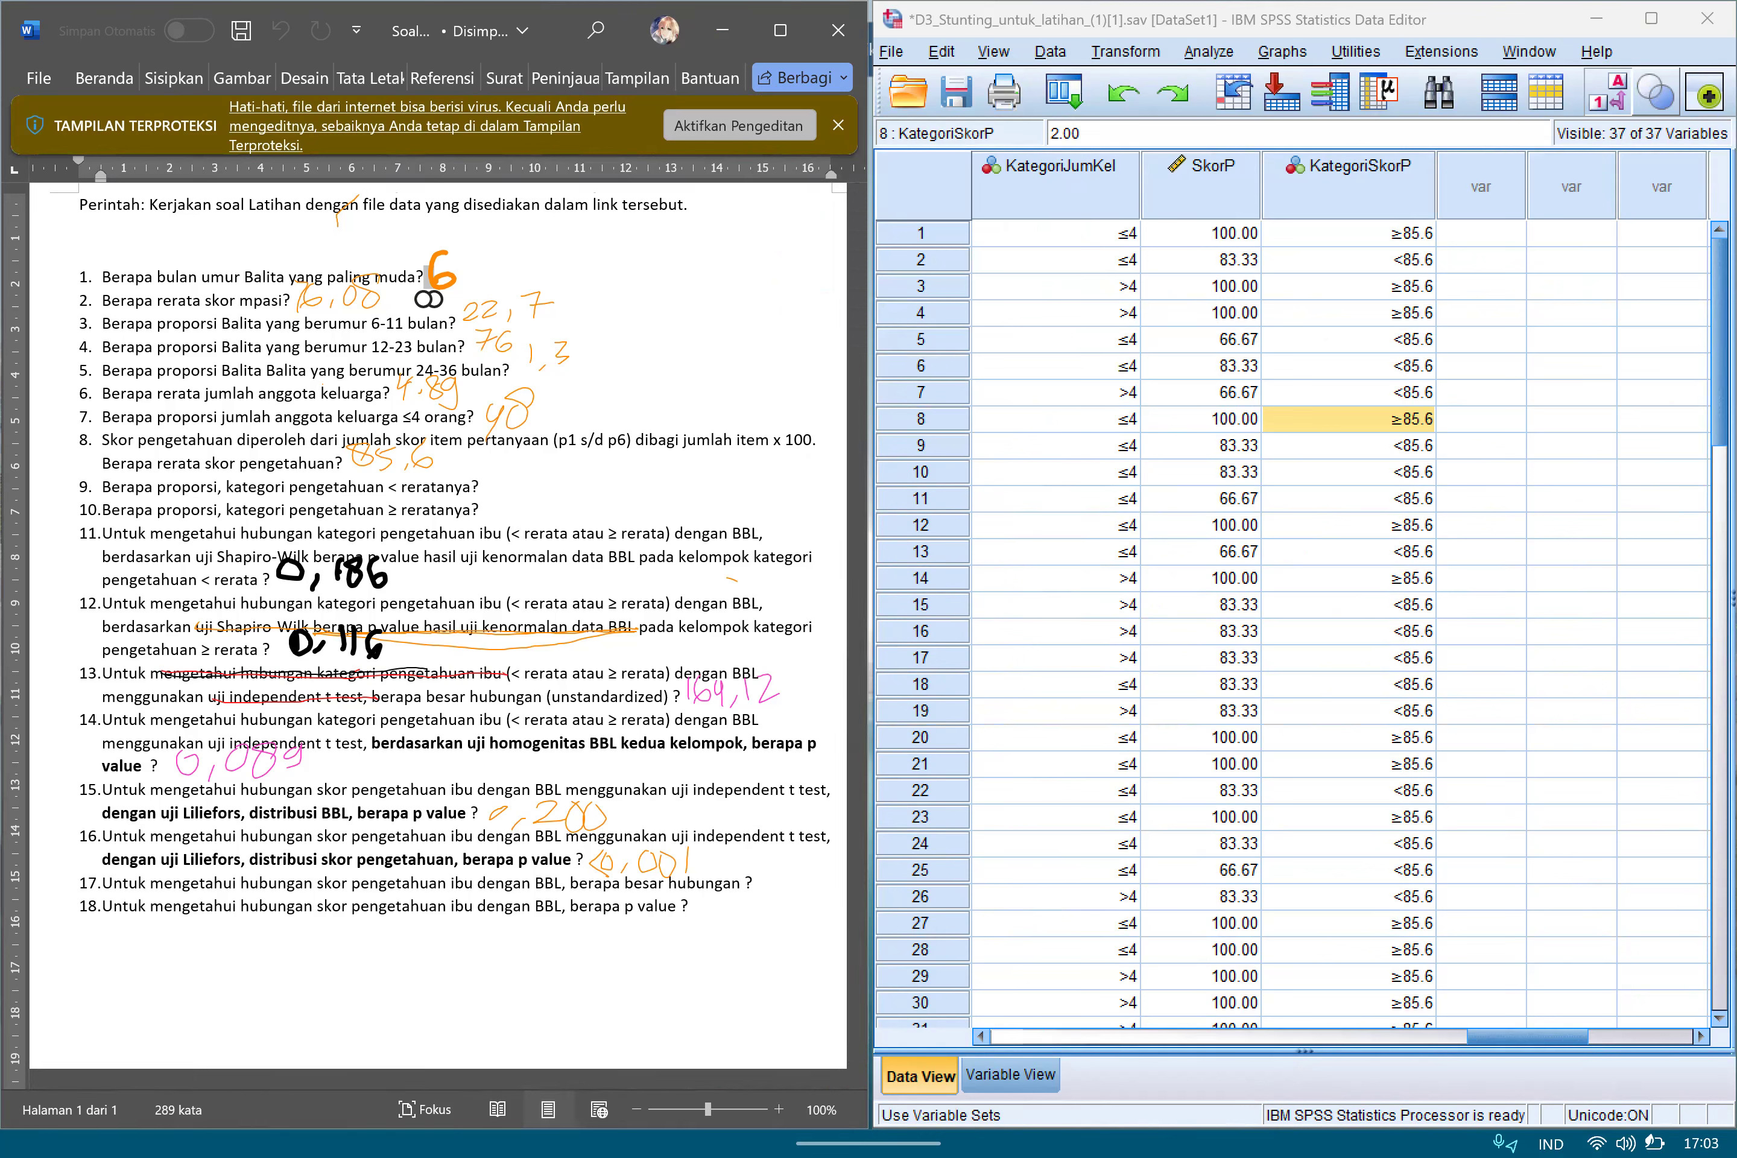
Set up a bivariate correlation with BB Lahir and SkorP as the variables.
click(1209, 52)
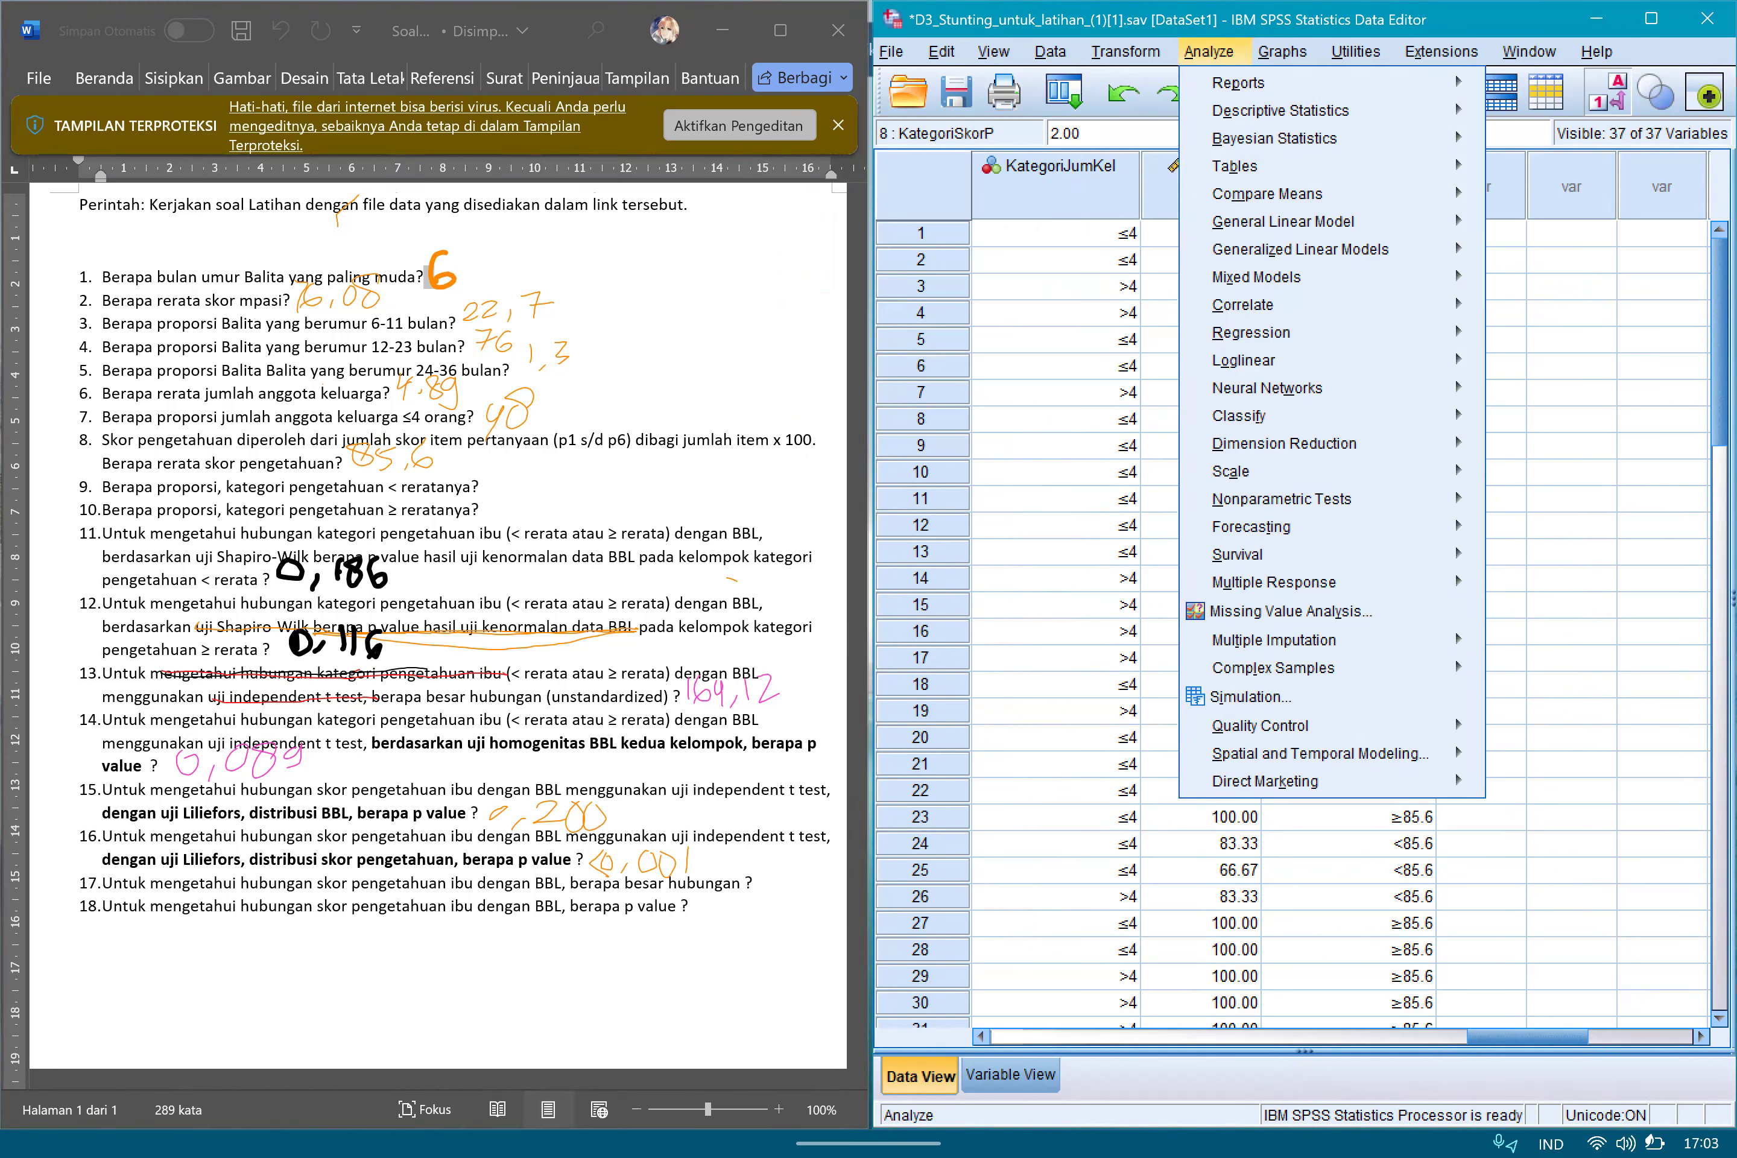
click(1244, 305)
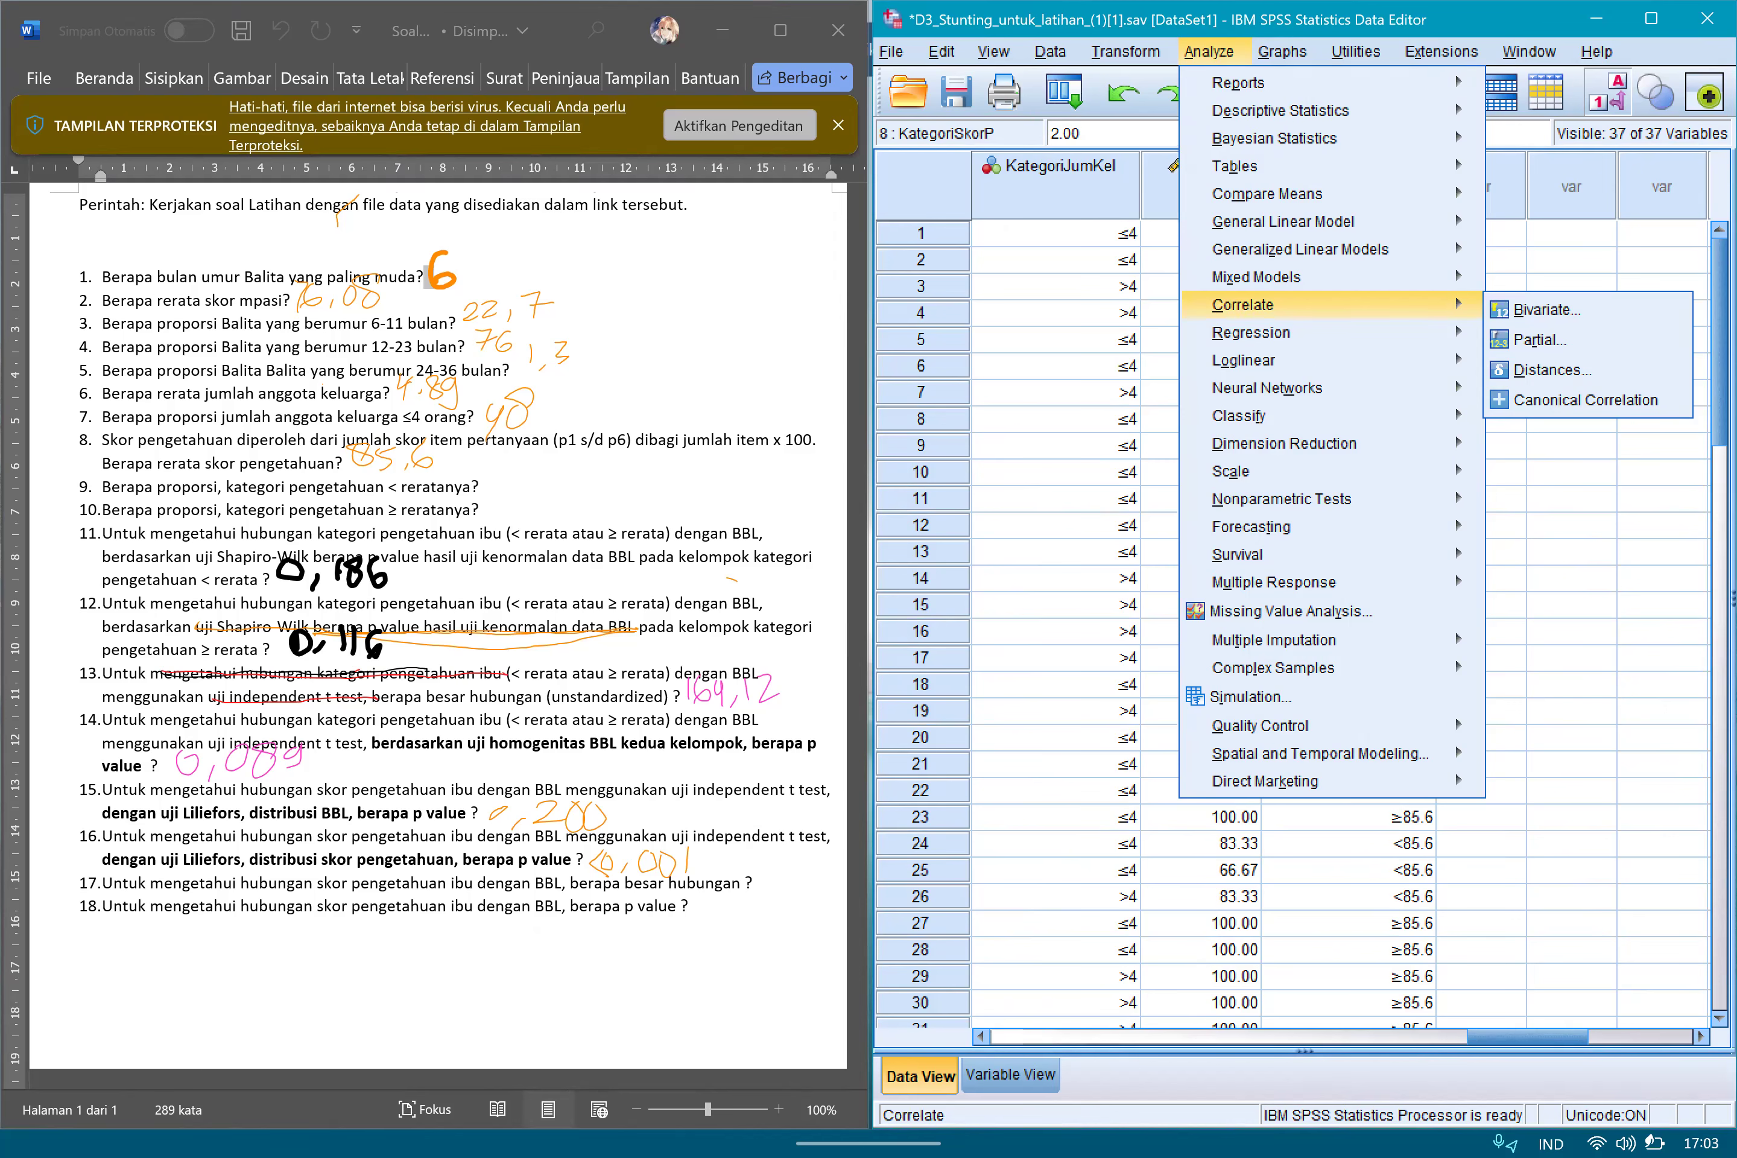
click(1546, 309)
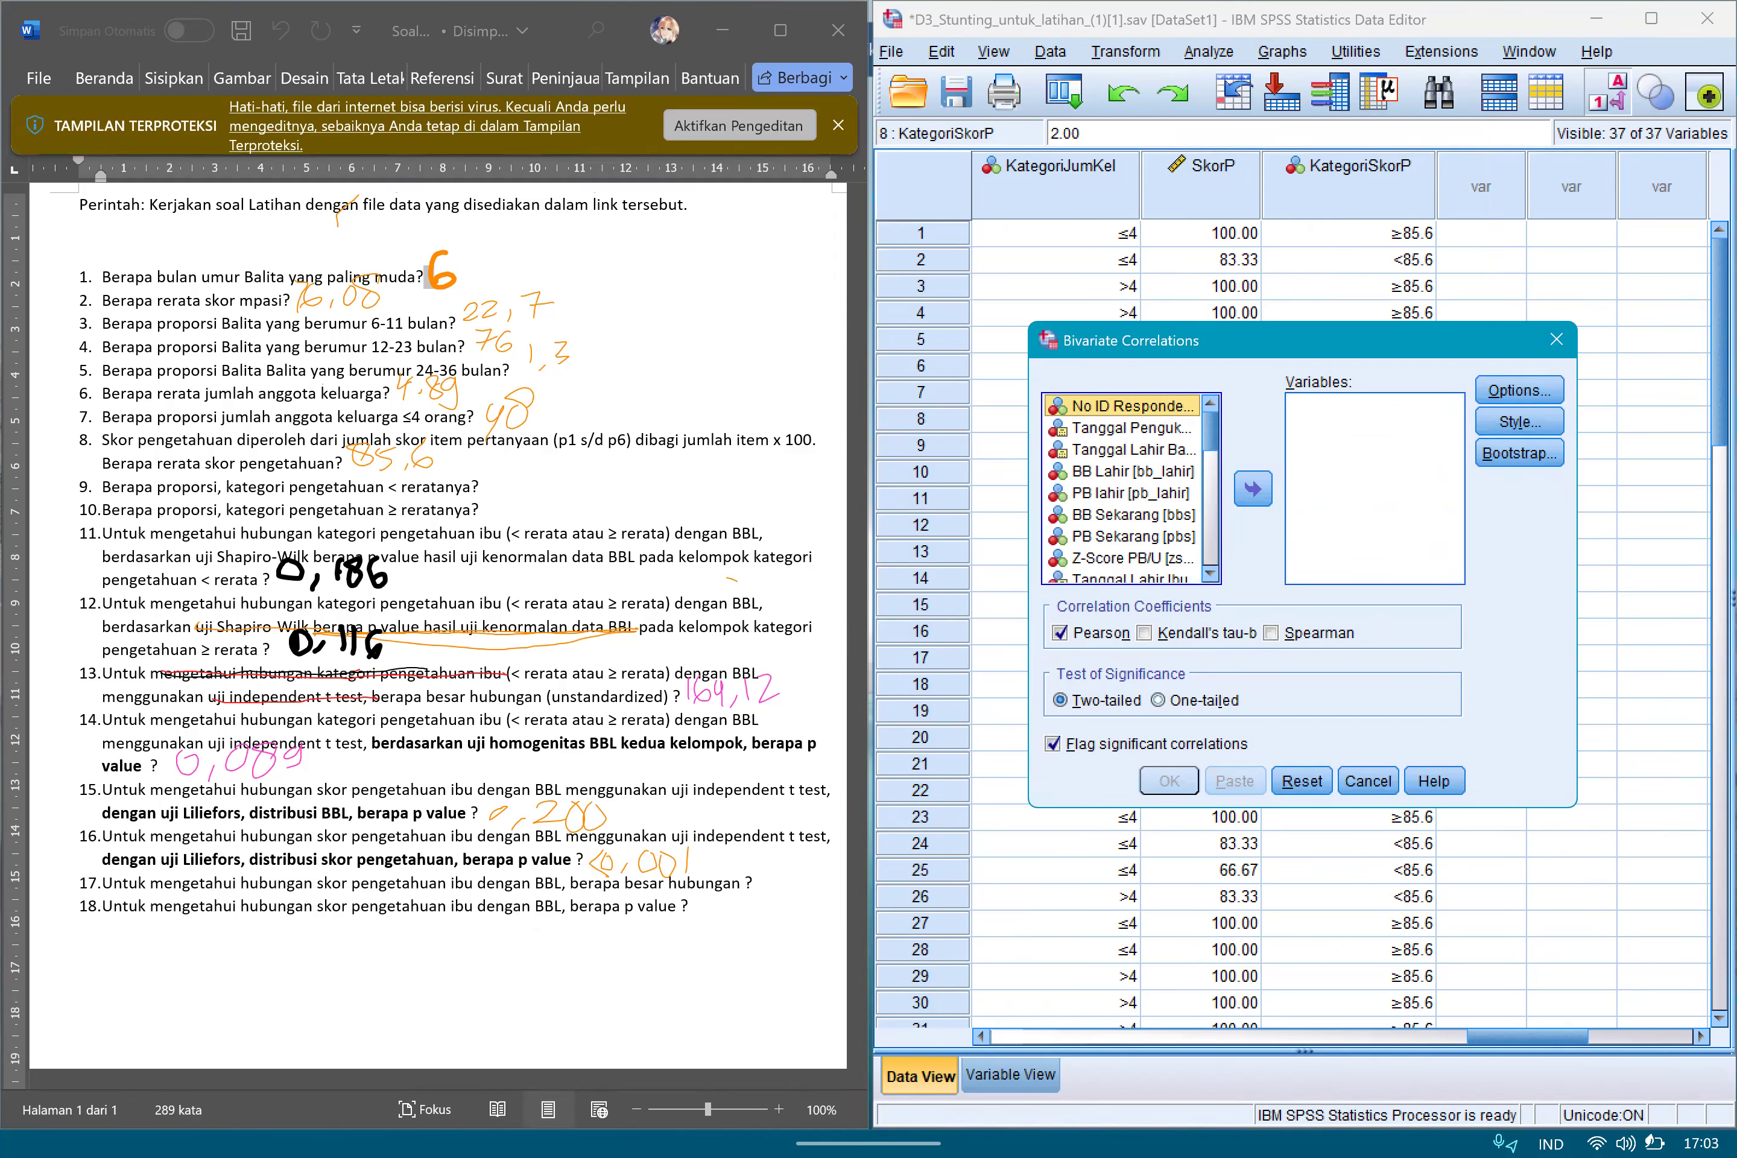
drag(1303, 341, 1362, 298)
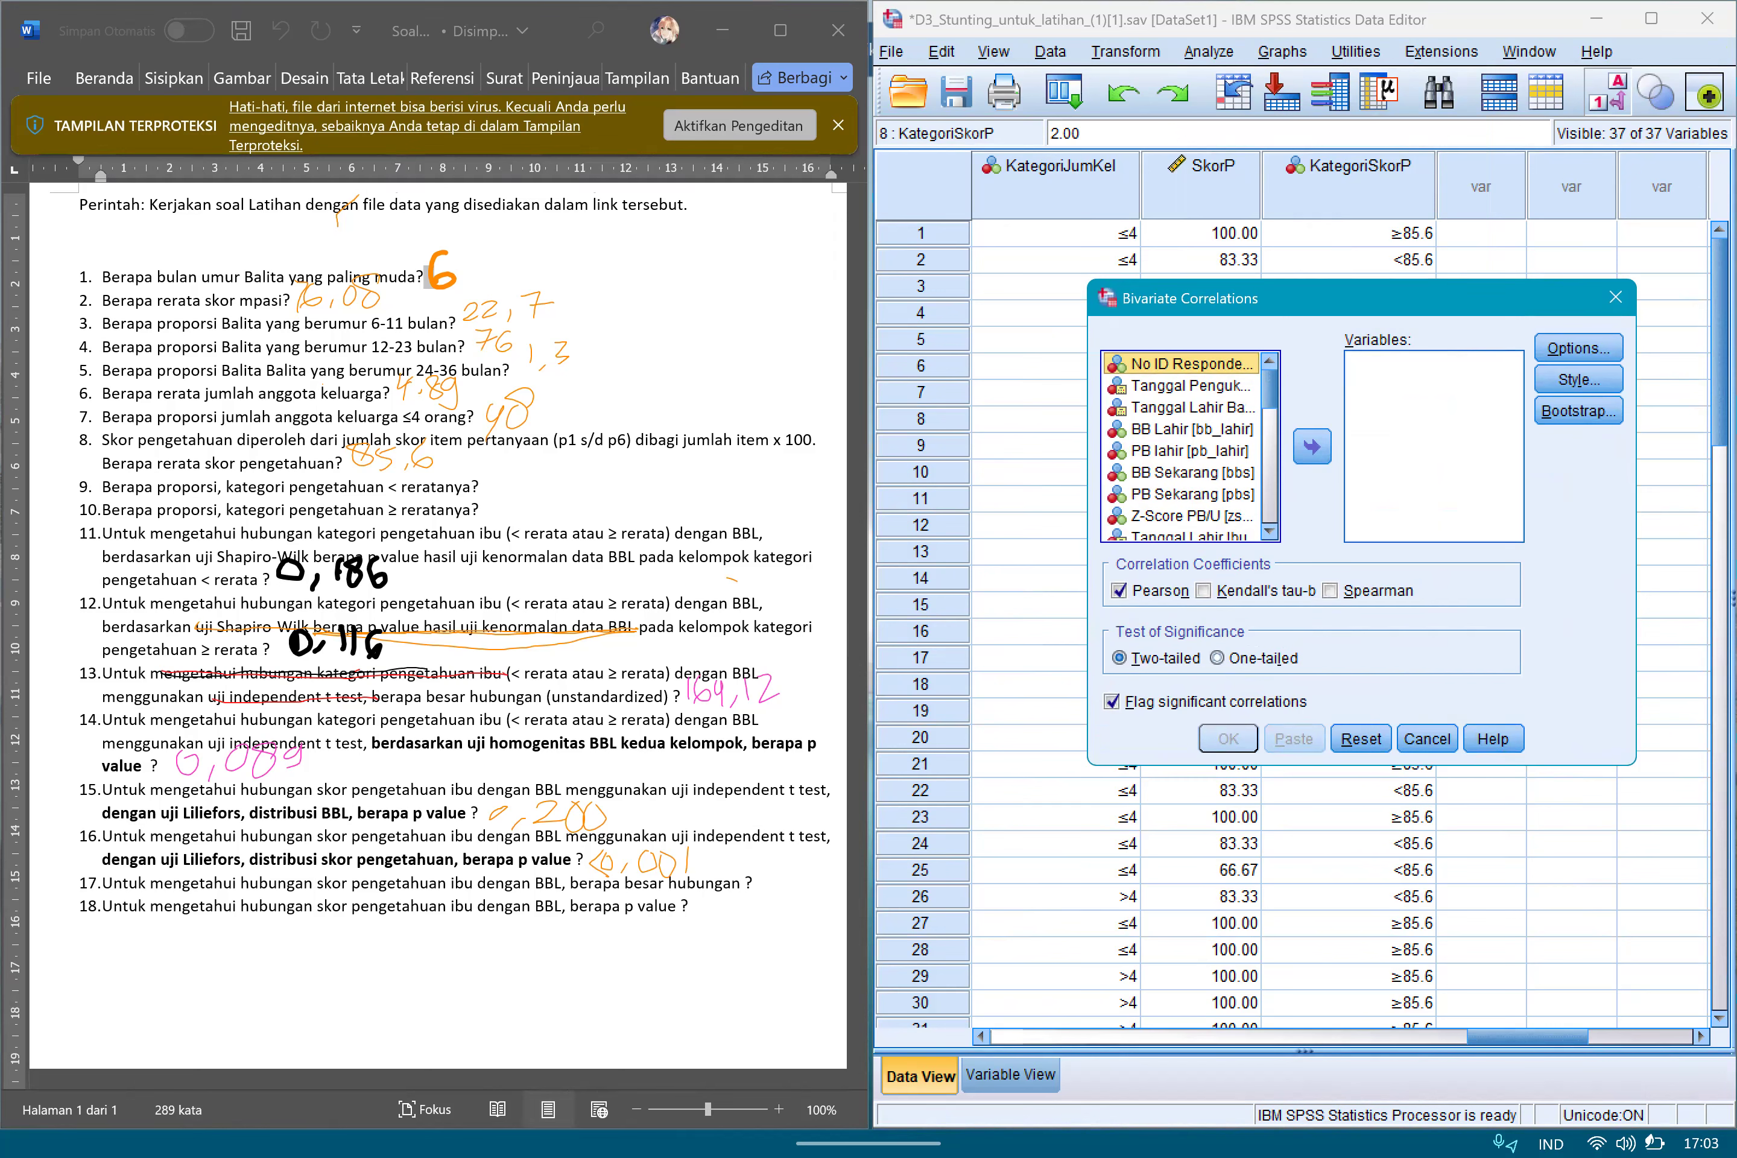
scroll(1183, 446, down, 4)
scroll(1183, 447, up, 4)
double_click(1192, 424)
scroll(1182, 447, down, 9)
double_click(1166, 508)
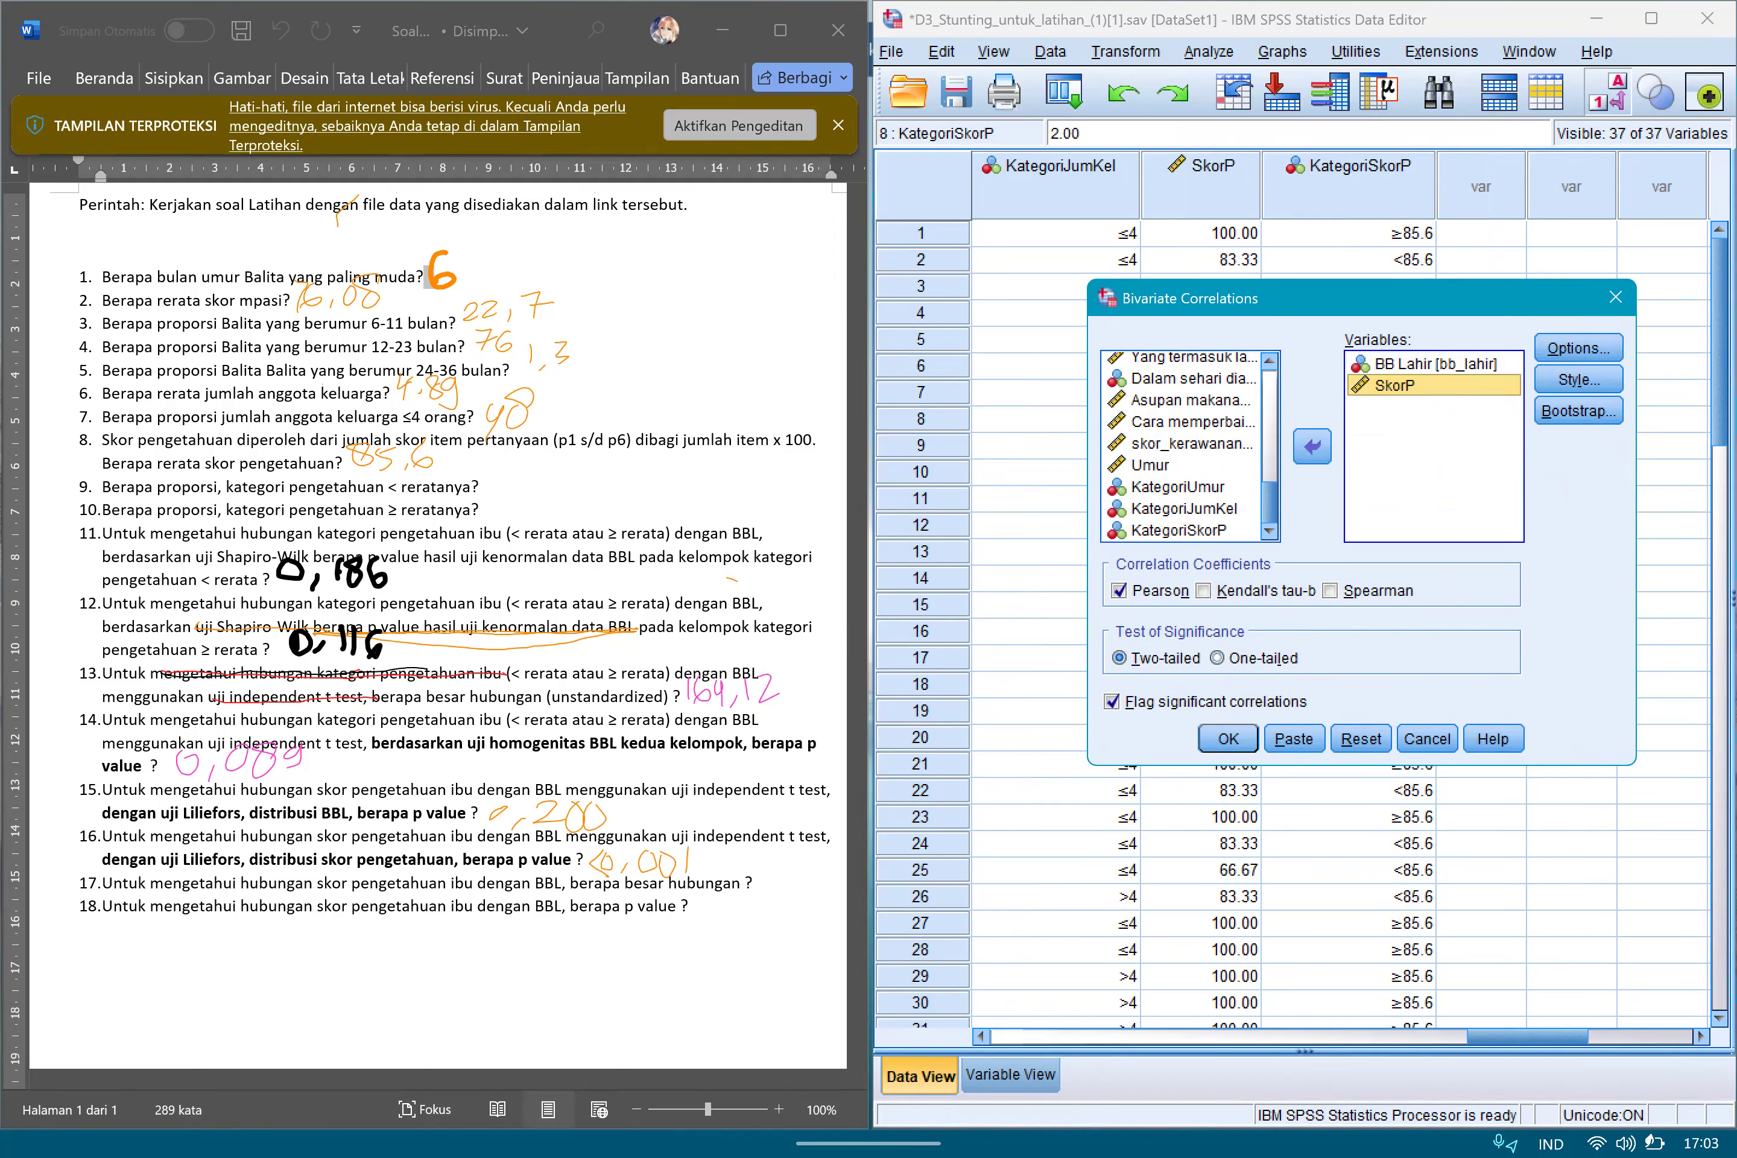
Replace the Pearson coefficient with Spearman and run the two-tailed correlation.
click(1331, 591)
click(1331, 591)
click(1119, 591)
click(1331, 592)
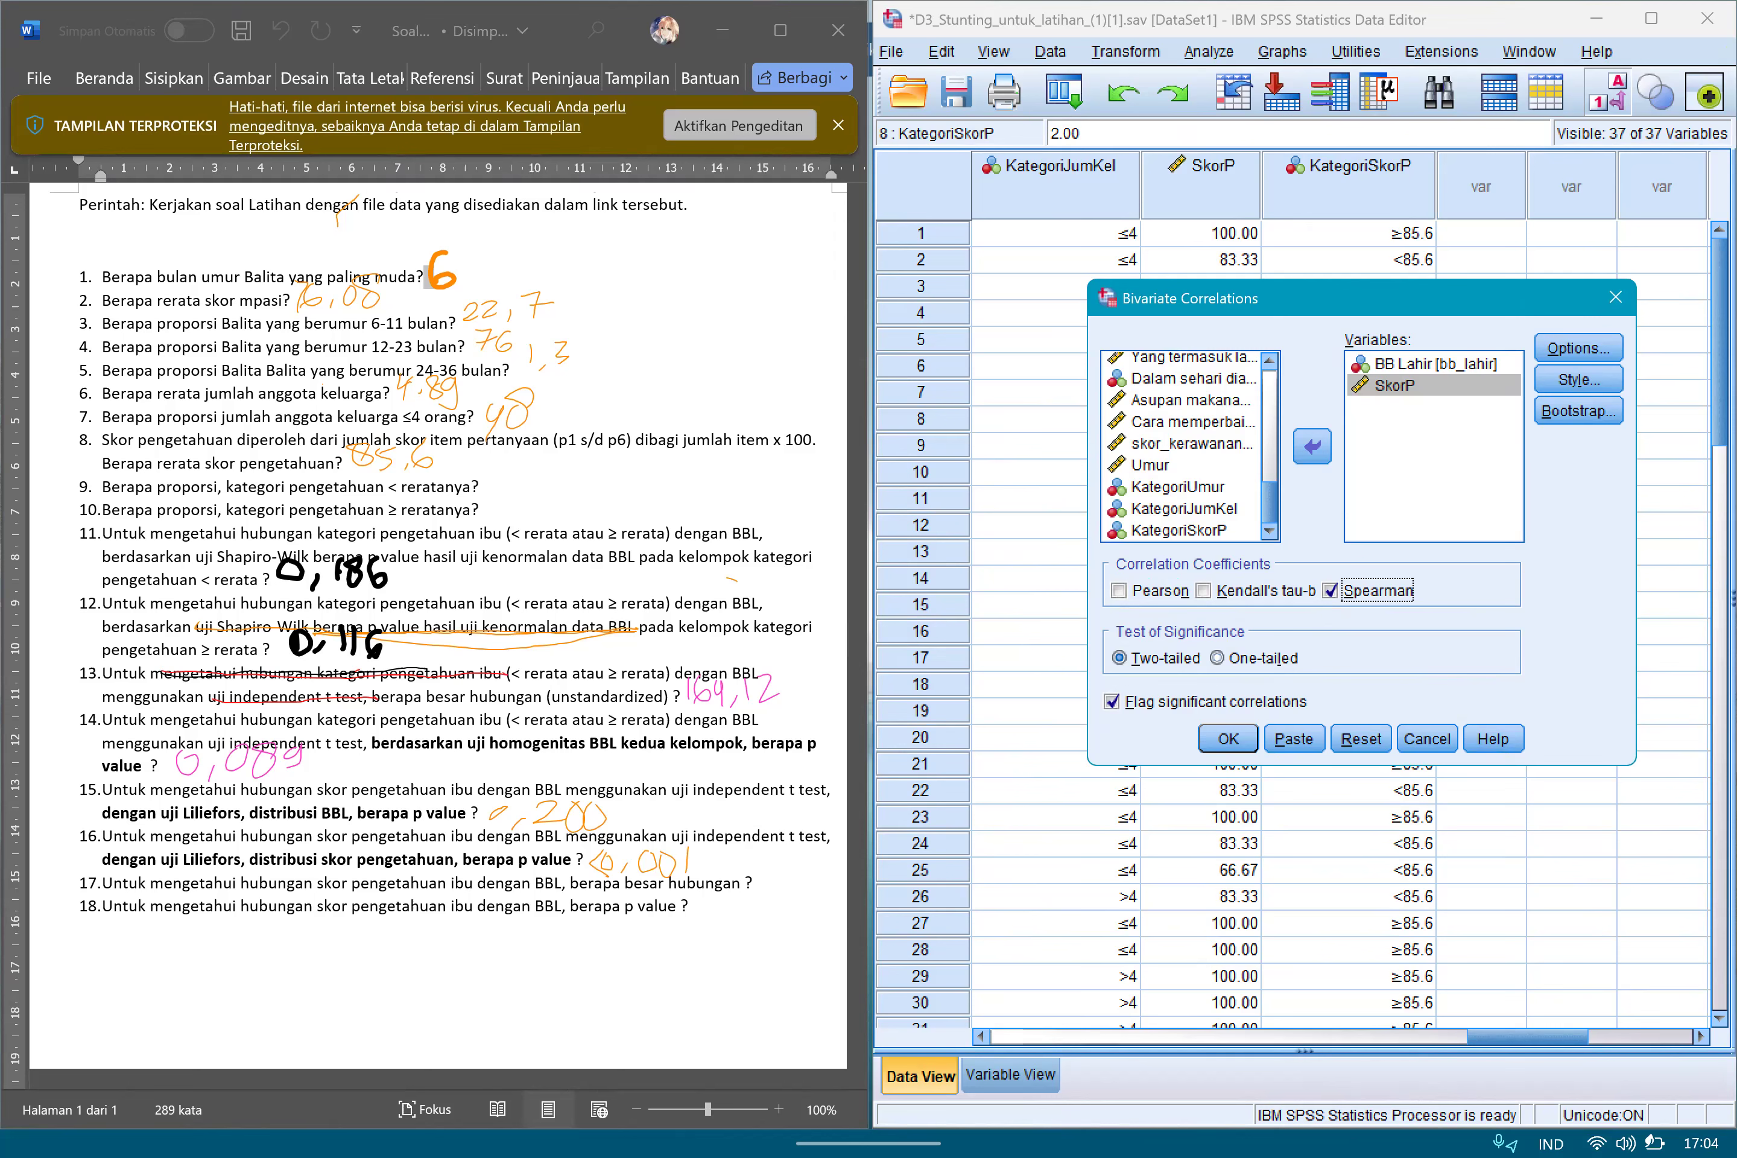
key(Return)
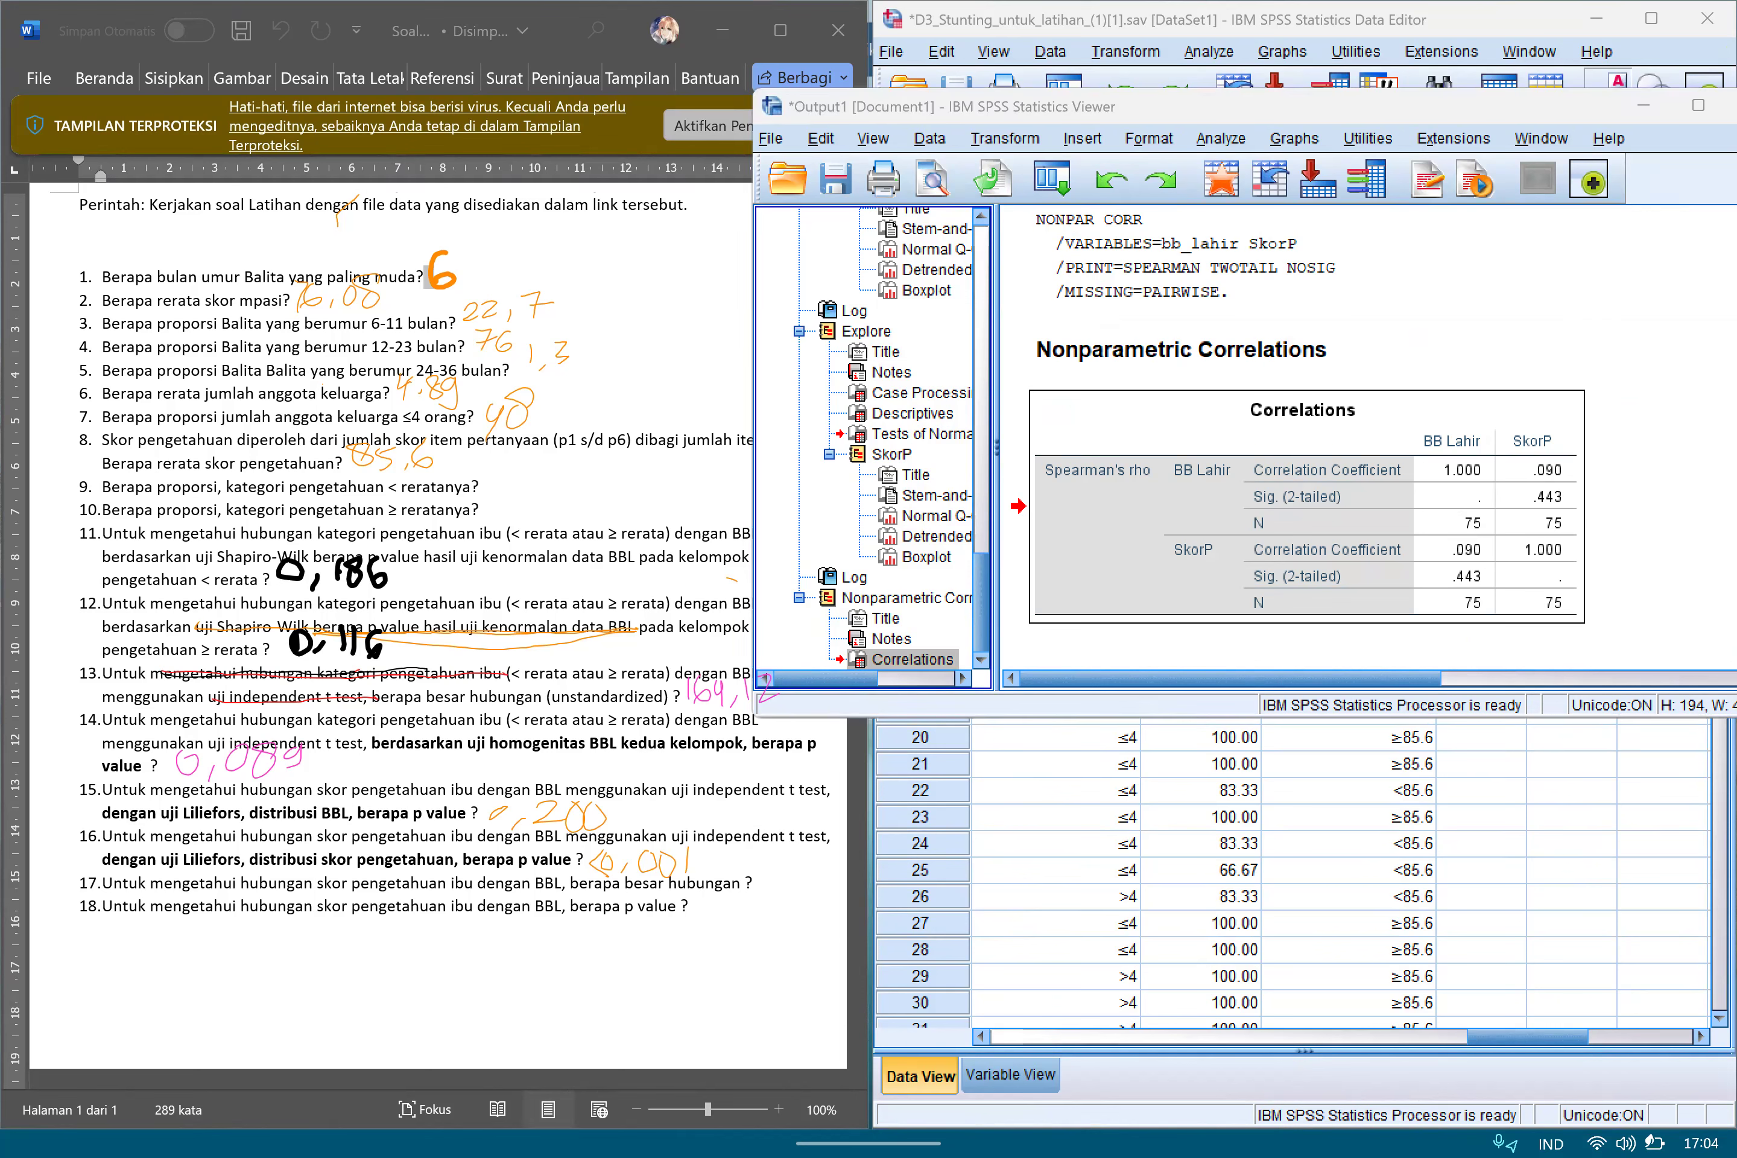
Box the Correlation Coefficient label and circle both coefficients between BB Lahir and SkorP in orange.
mouse_move(1238, 482)
mouse_down()
mouse_move(1311, 476)
mouse_move(1263, 457)
mouse_move(1233, 488)
mouse_up()
drag(1338, 453, 1392, 448)
mouse_move(1550, 454)
mouse_down()
mouse_move(1546, 482)
mouse_move(1570, 454)
mouse_up()
drag(1484, 538, 1490, 554)
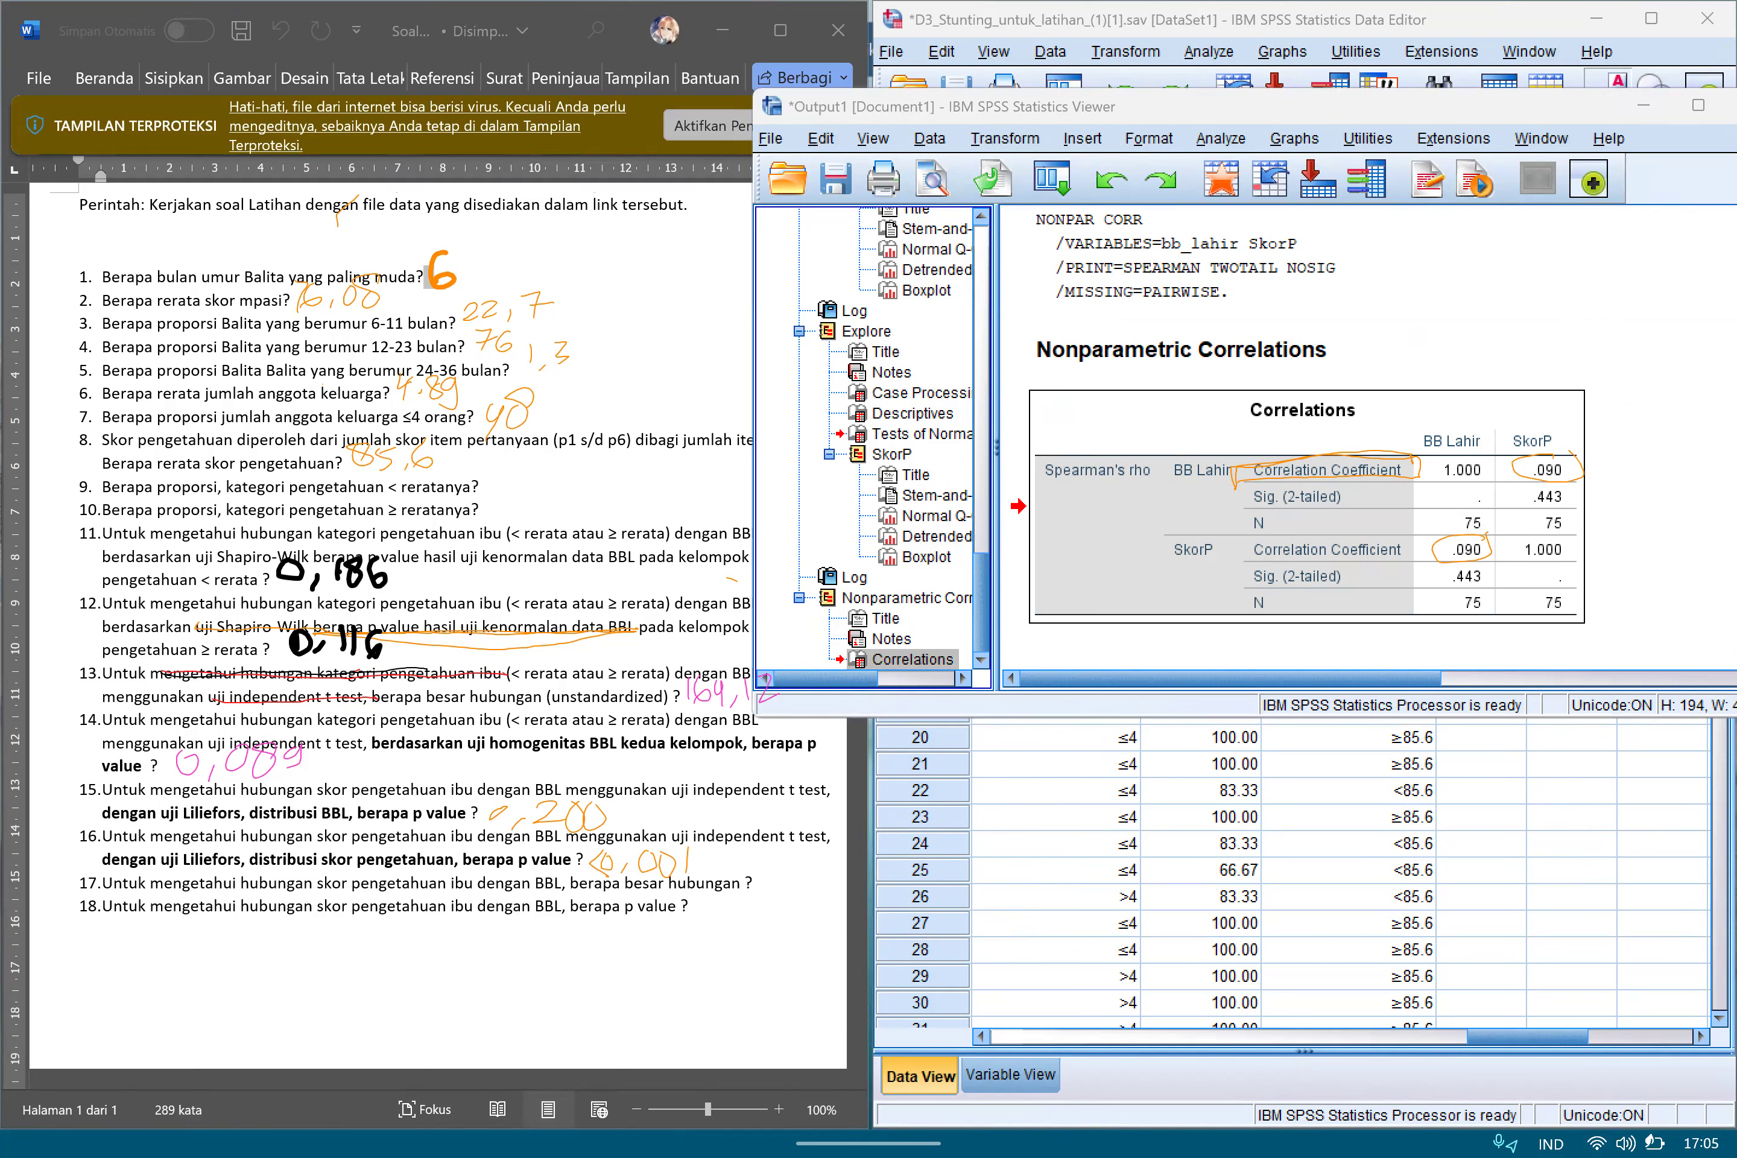
Outline the BB Lahir and SkorP row and column headings in pink and join each row to the opposite variable's column.
mouse_move(1175, 497)
mouse_down()
mouse_move(1239, 461)
mouse_move(1193, 498)
mouse_up()
mouse_move(1510, 432)
mouse_down()
mouse_move(1571, 428)
mouse_move(1531, 457)
mouse_up()
mouse_move(1174, 570)
mouse_down()
mouse_move(1175, 532)
mouse_move(1221, 530)
mouse_move(1176, 574)
mouse_up()
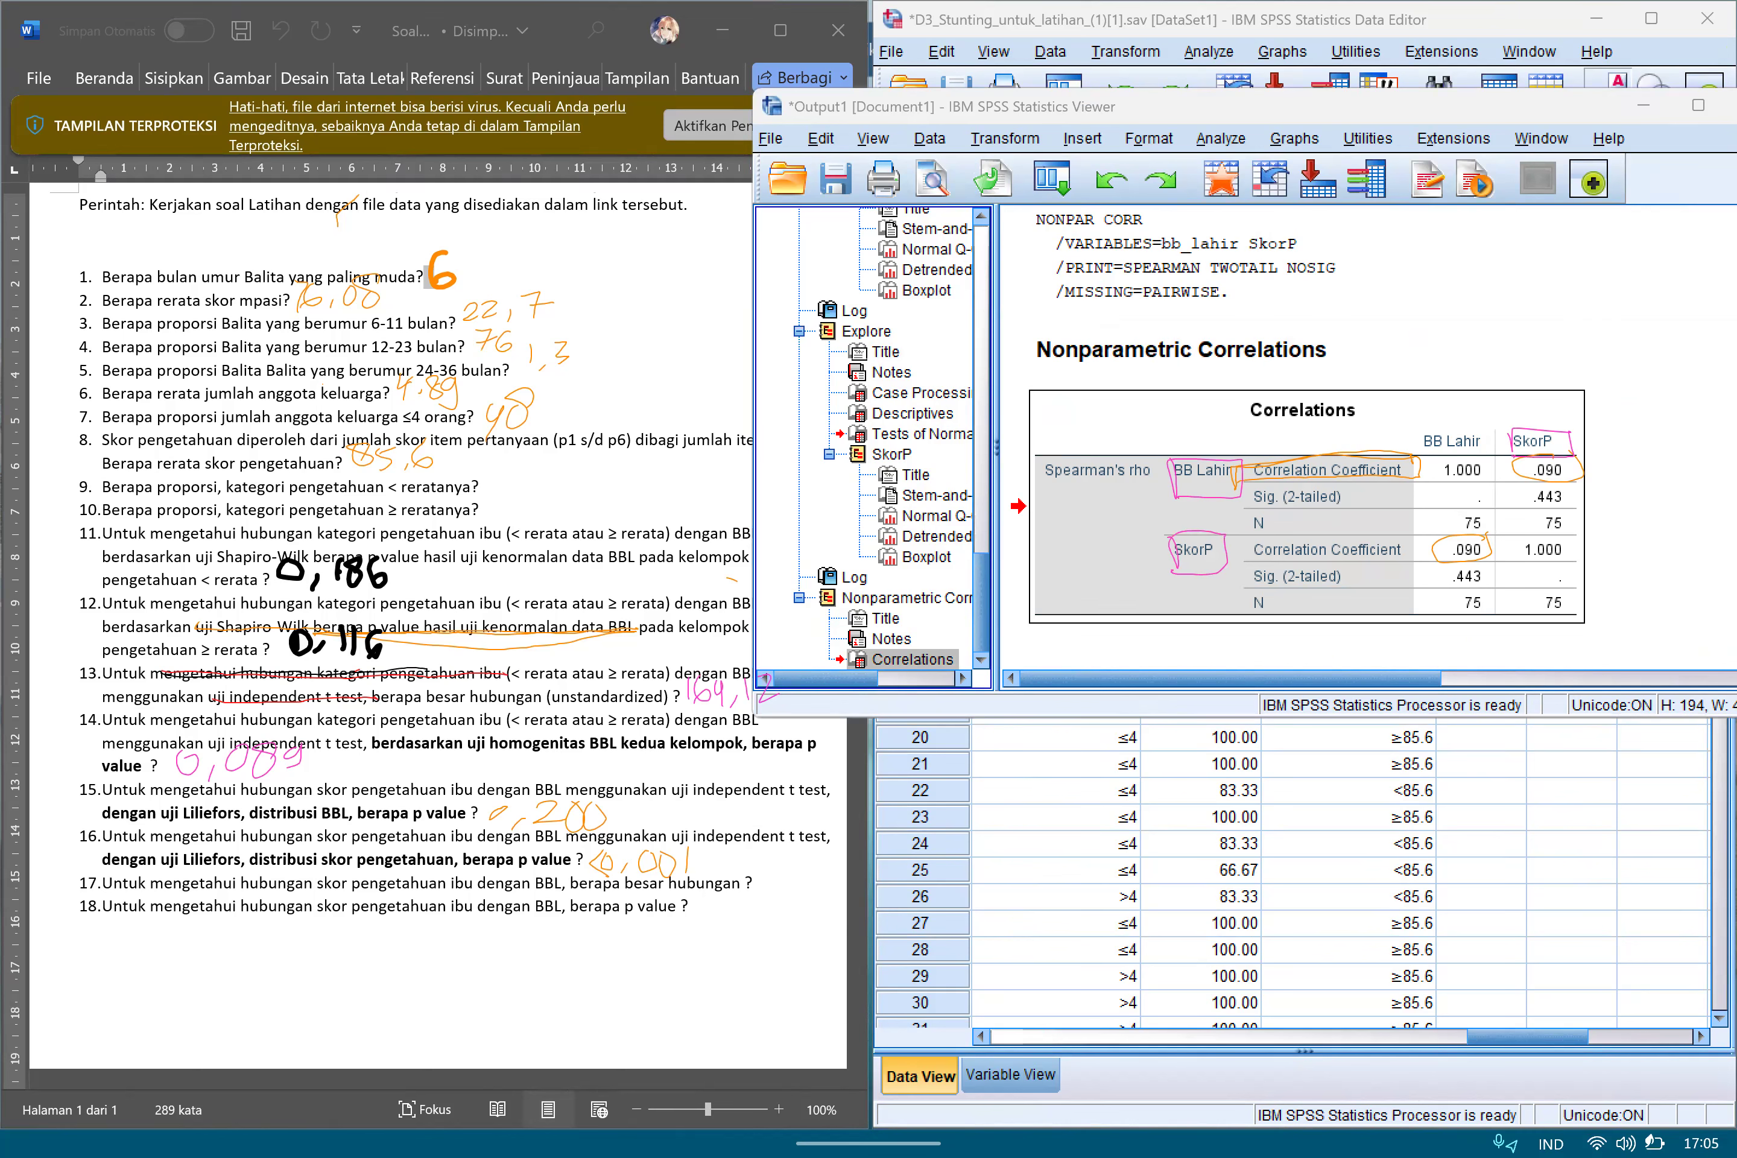
mouse_move(1419, 449)
mouse_down()
mouse_move(1487, 433)
mouse_move(1433, 457)
mouse_up()
mouse_move(1202, 460)
mouse_down()
mouse_move(1225, 439)
mouse_move(1519, 447)
mouse_up()
mouse_move(1226, 542)
mouse_down()
mouse_move(1434, 473)
mouse_move(1441, 454)
mouse_up()
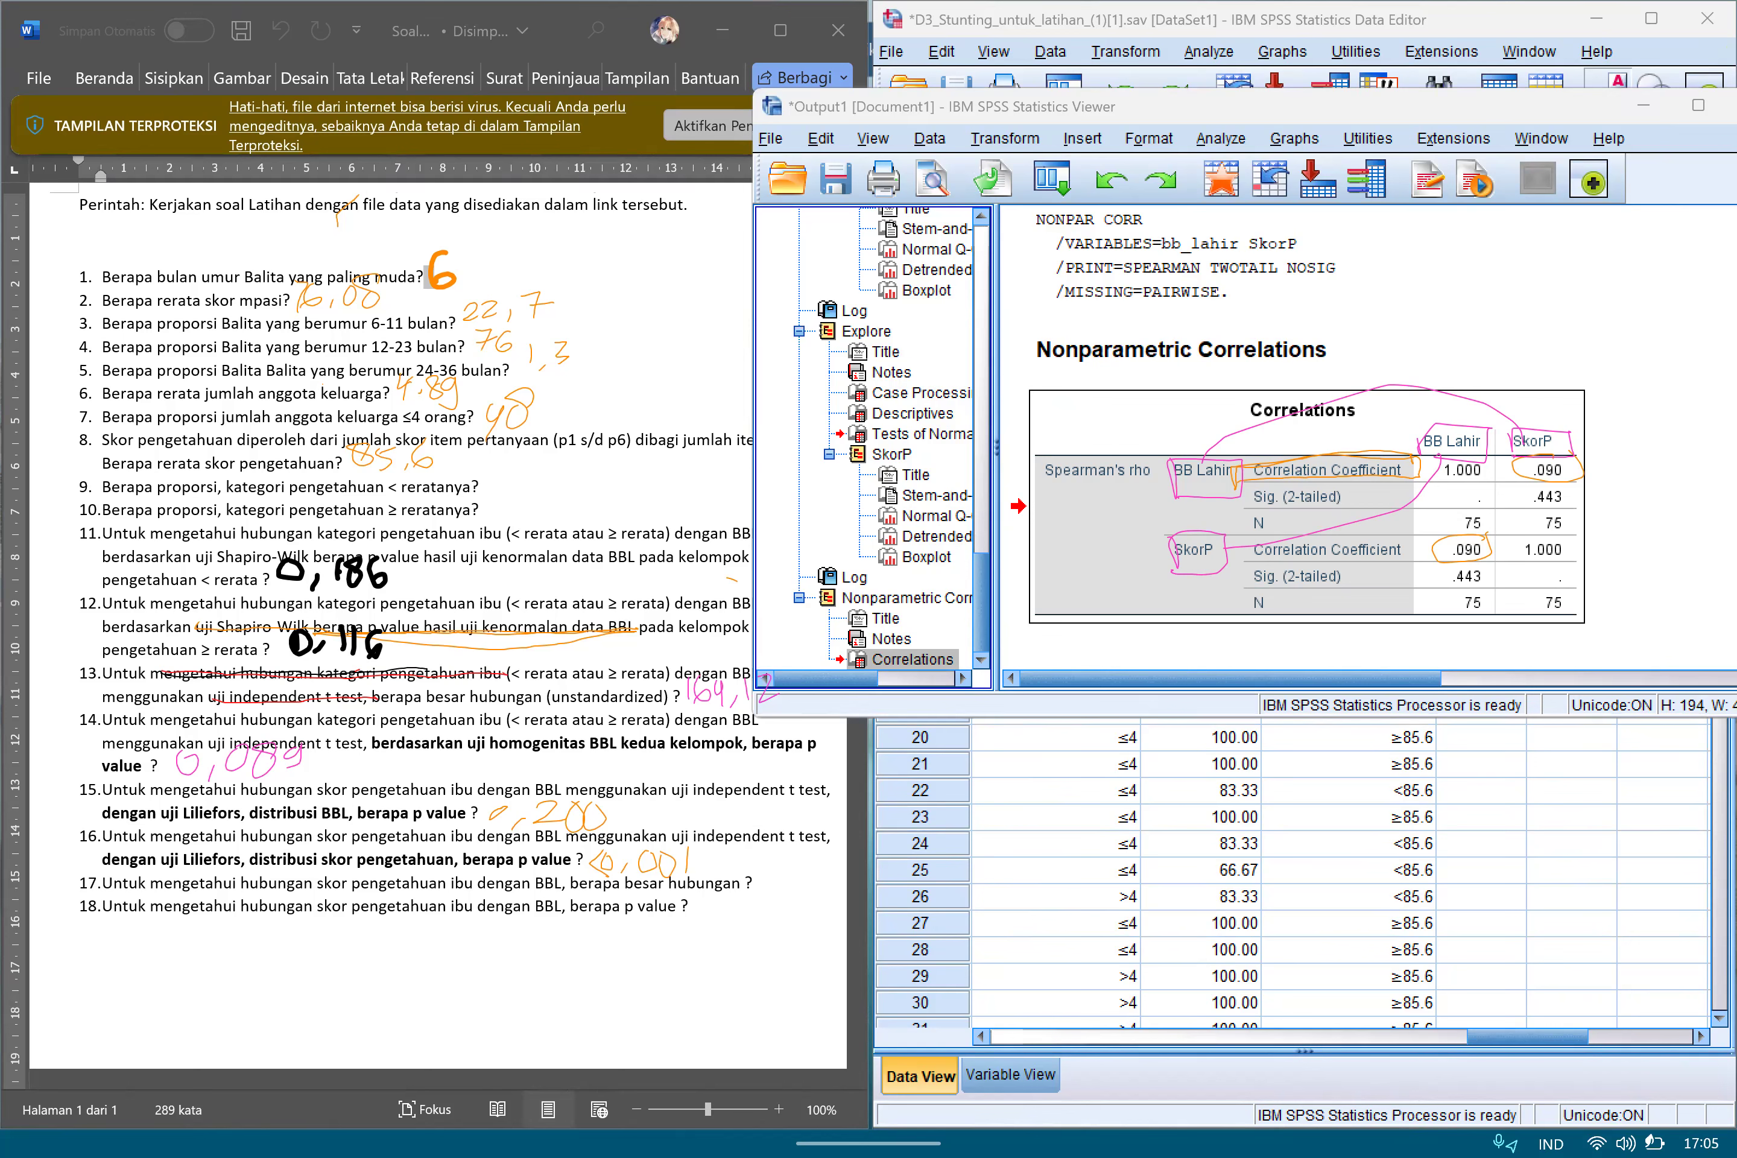
Circle the two BB Lahir and SkorP coefficients again and handwrite 0,09 as the answer to question 17.
drag(1515, 462, 1518, 490)
drag(1429, 532, 1424, 559)
mouse_move(1423, 530)
mouse_down()
mouse_move(1501, 528)
mouse_move(1496, 563)
mouse_up()
drag(1474, 564, 1418, 567)
drag(767, 859, 771, 893)
mouse_move(816, 861)
mouse_down()
mouse_move(838, 868)
mouse_move(825, 908)
mouse_up()
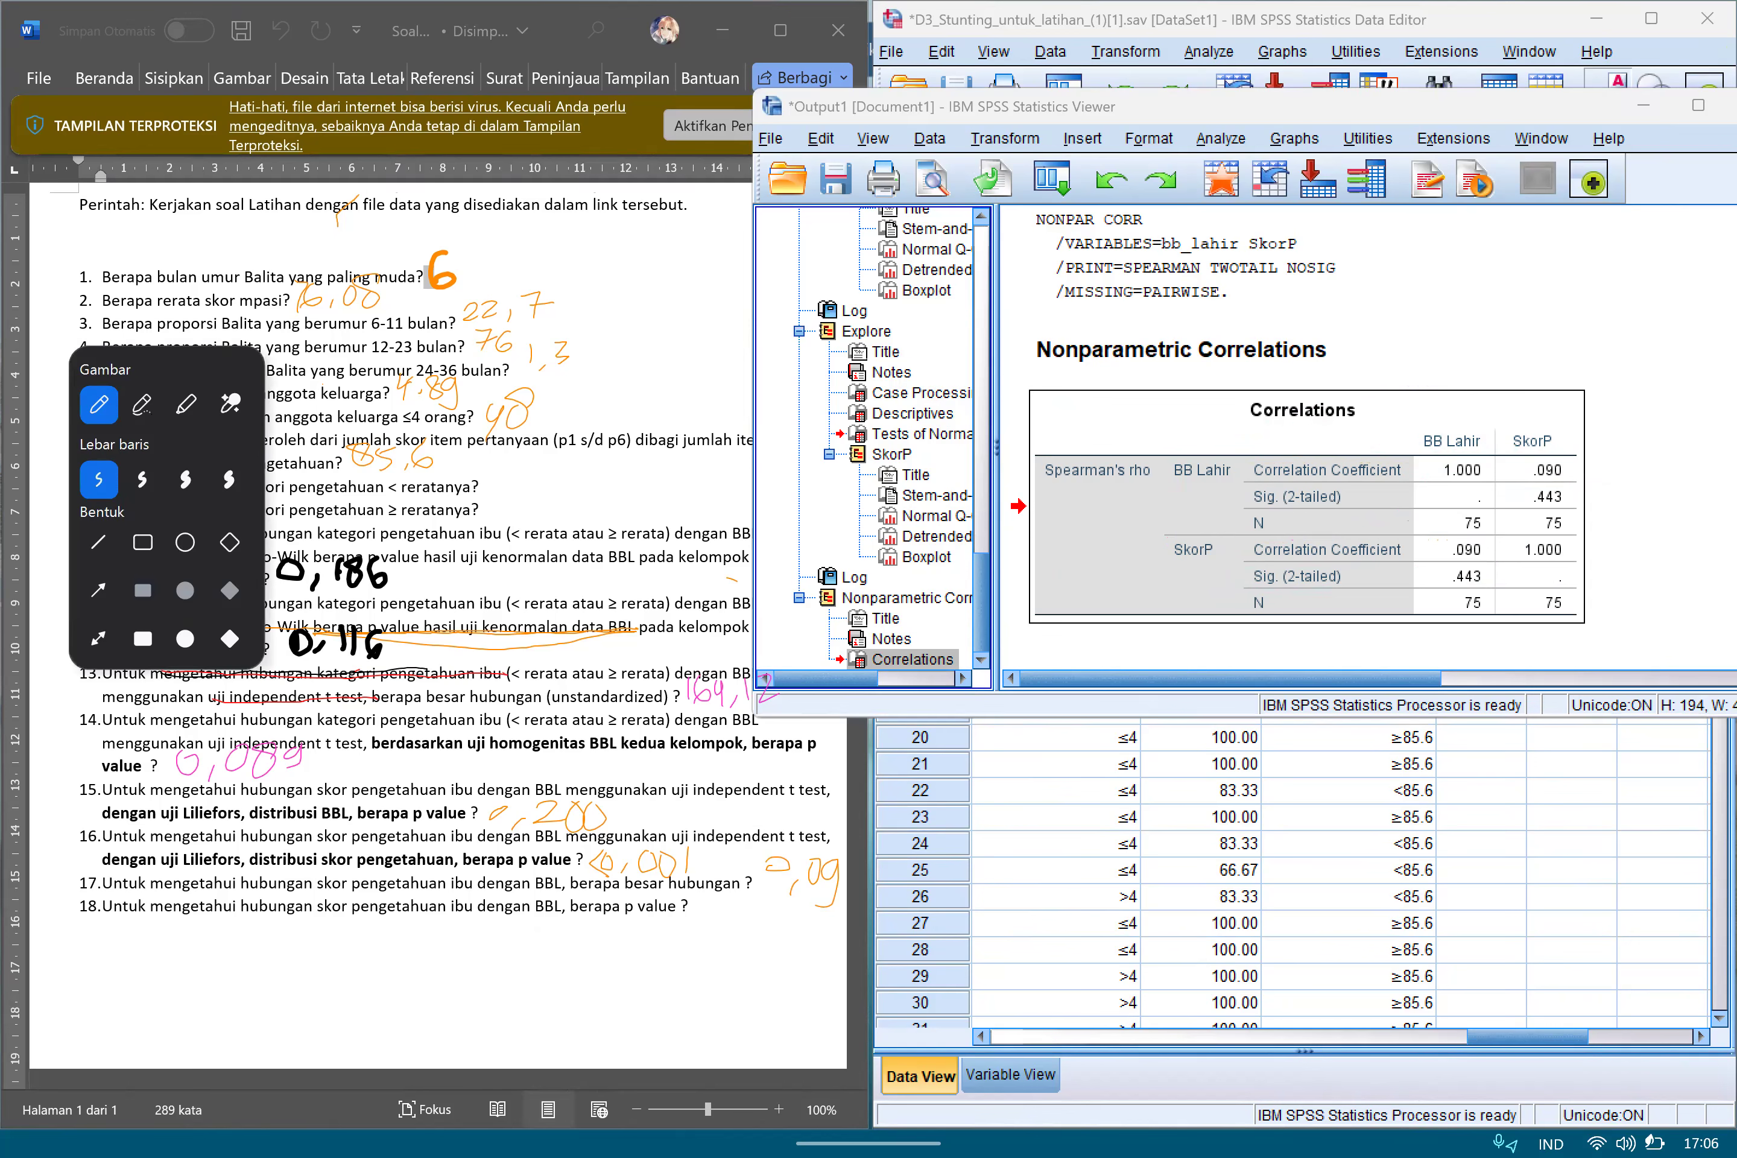
Outline the Sig. (2-tailed) label and both significance values between BB Lahir and SkorP in orange.
mouse_move(1247, 515)
mouse_down()
mouse_move(1303, 489)
mouse_move(1244, 516)
mouse_up()
mouse_move(1516, 492)
mouse_down()
mouse_move(1575, 485)
mouse_move(1501, 514)
mouse_up()
mouse_move(1440, 598)
mouse_down()
mouse_move(1493, 557)
mouse_move(1446, 592)
mouse_up()
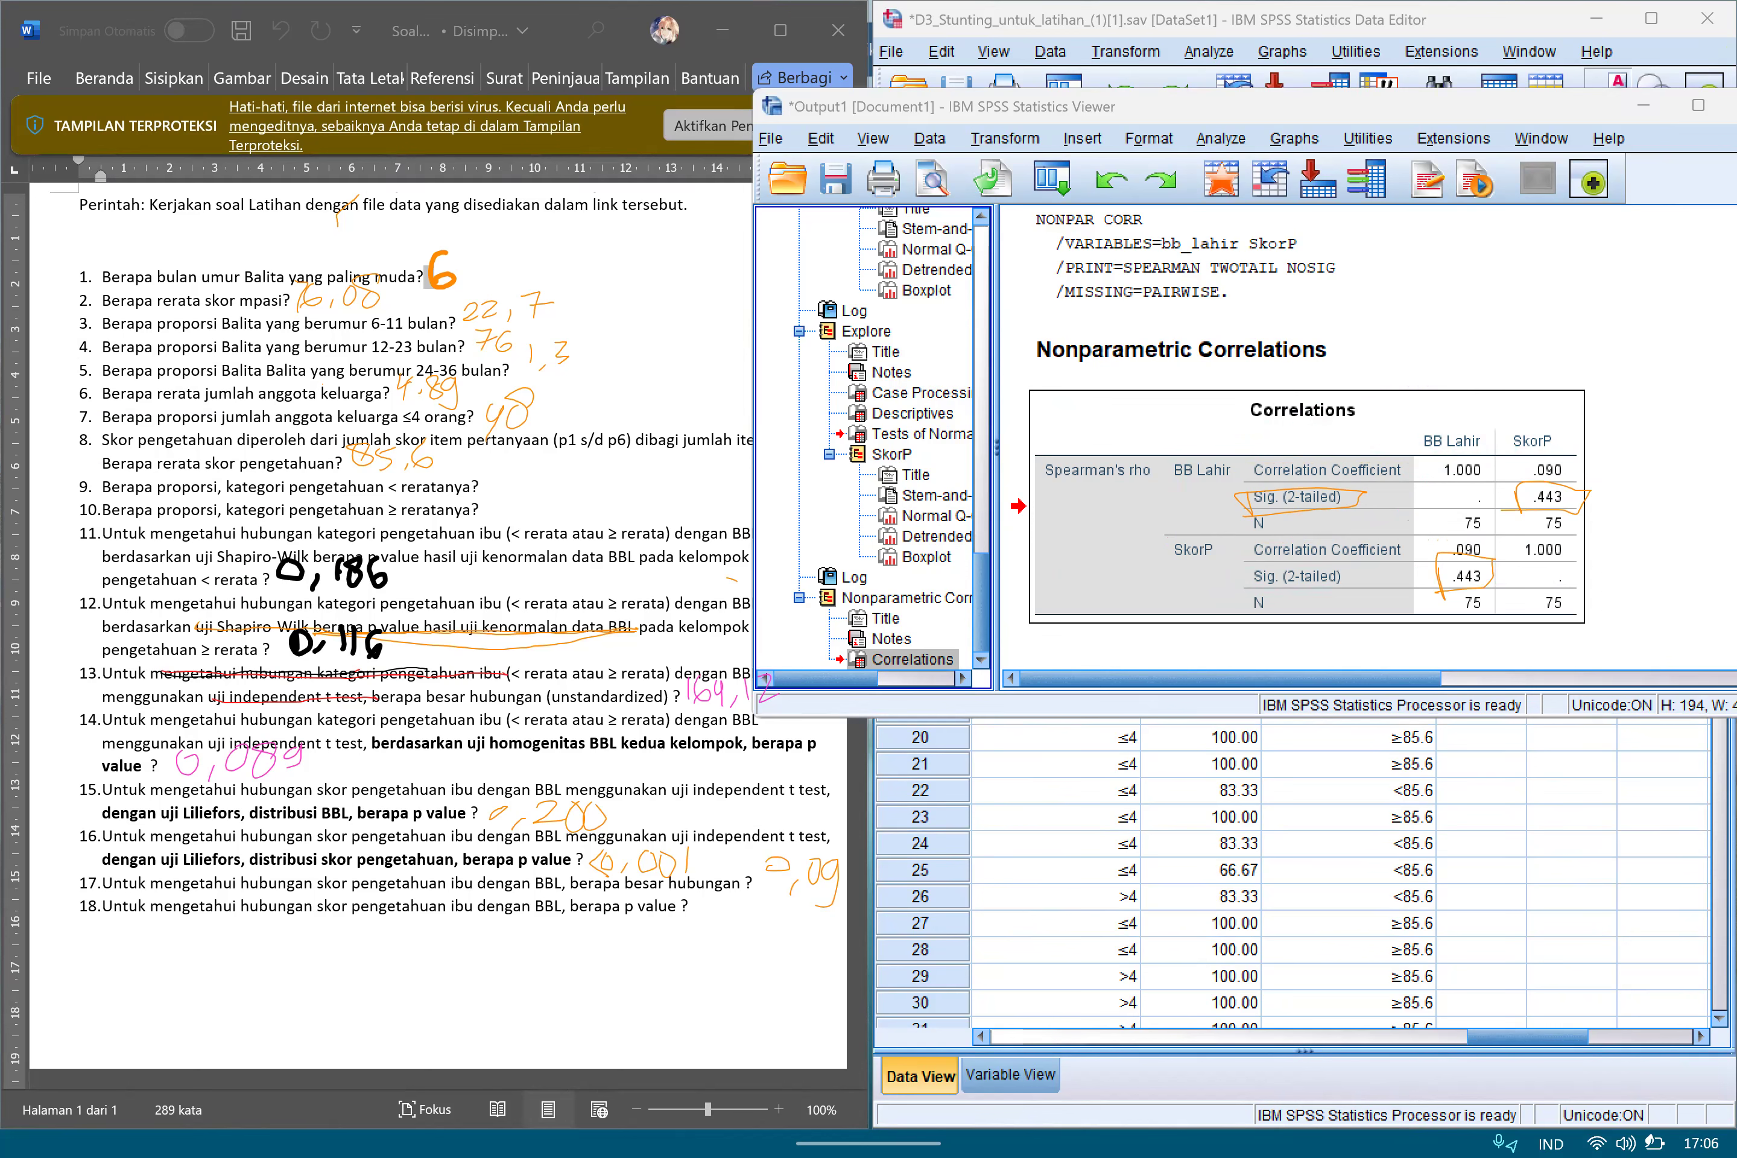
Handwrite 0,443 as the answer to question 18, clear the marks on the correlations table and minimize the output window.
mouse_move(710, 913)
mouse_down()
mouse_move(727, 942)
mouse_move(760, 933)
mouse_up()
mouse_move(755, 910)
mouse_down()
mouse_move(754, 977)
mouse_move(776, 934)
mouse_up()
mouse_move(772, 916)
mouse_down()
mouse_move(779, 976)
mouse_move(796, 940)
mouse_move(791, 961)
mouse_up()
drag(732, 923, 768, 955)
mouse_move(1300, 498)
mouse_down()
mouse_move(1363, 587)
mouse_move(1579, 503)
mouse_up()
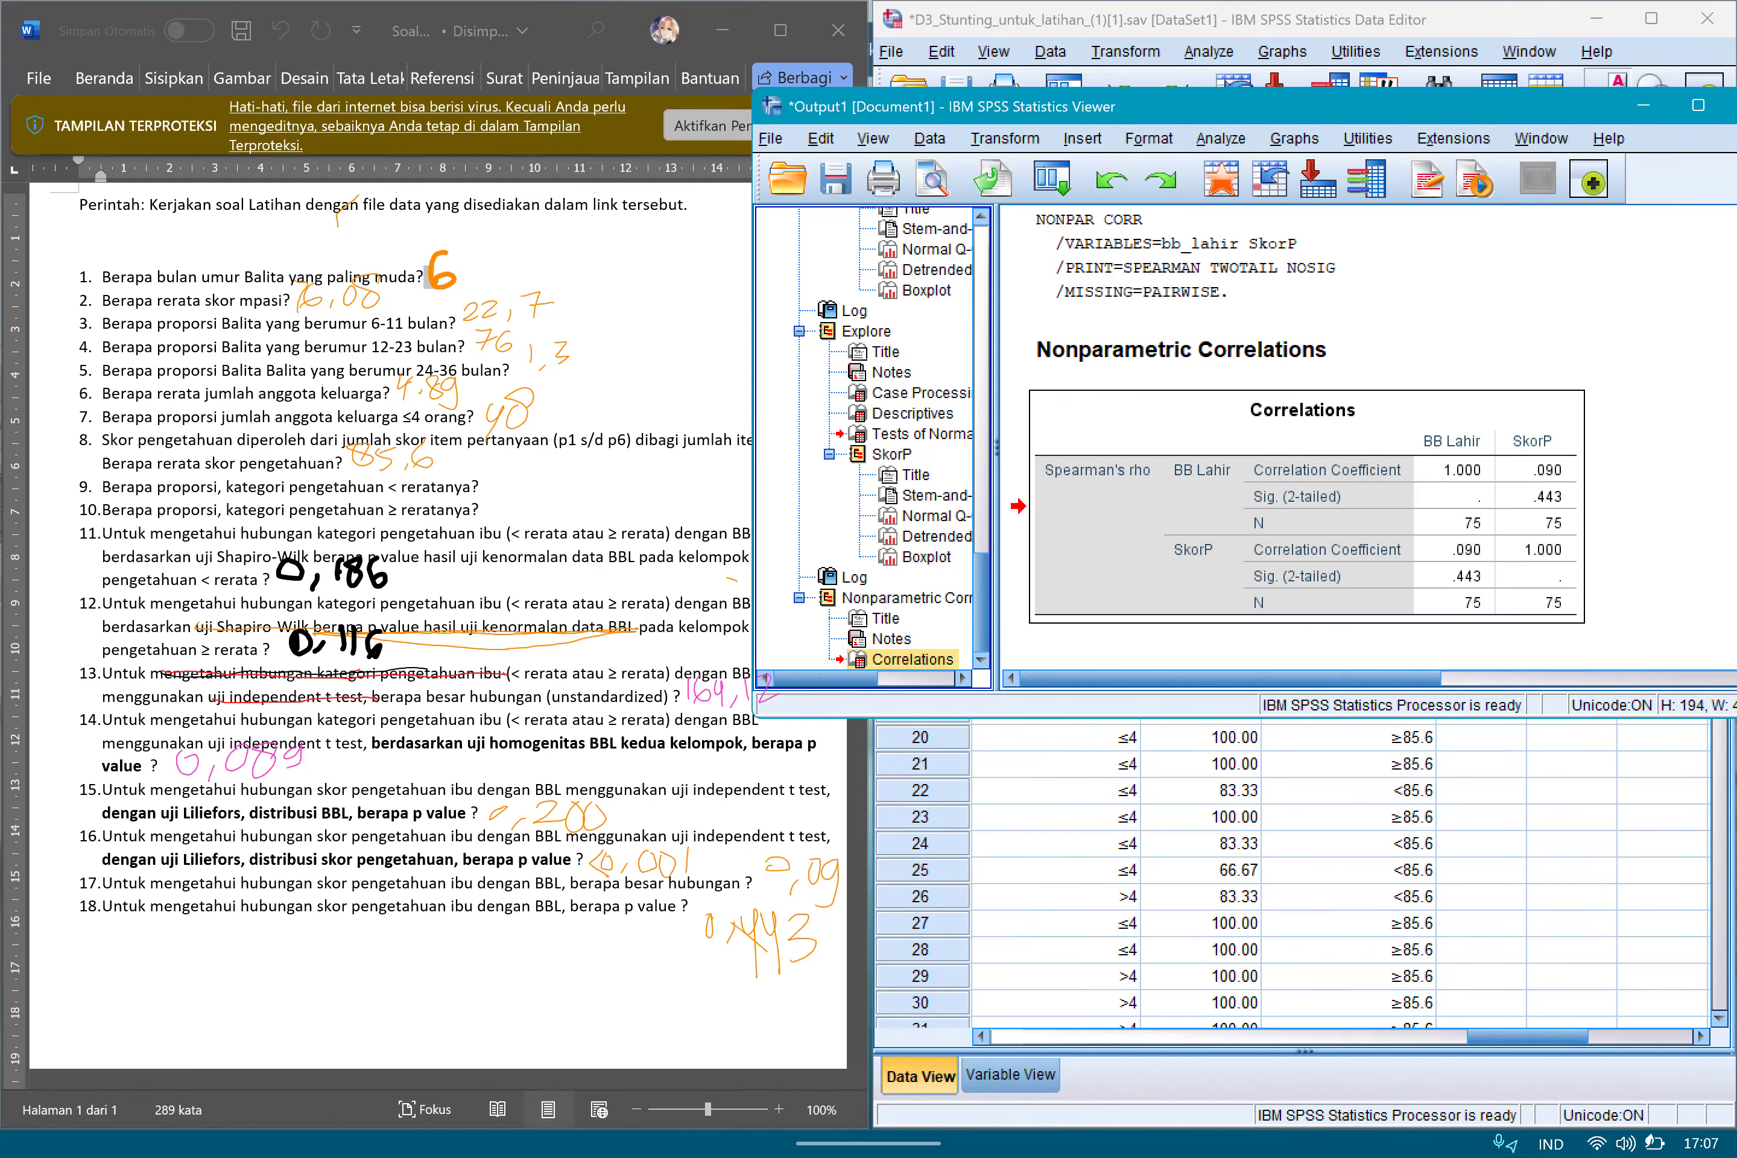
click(1644, 106)
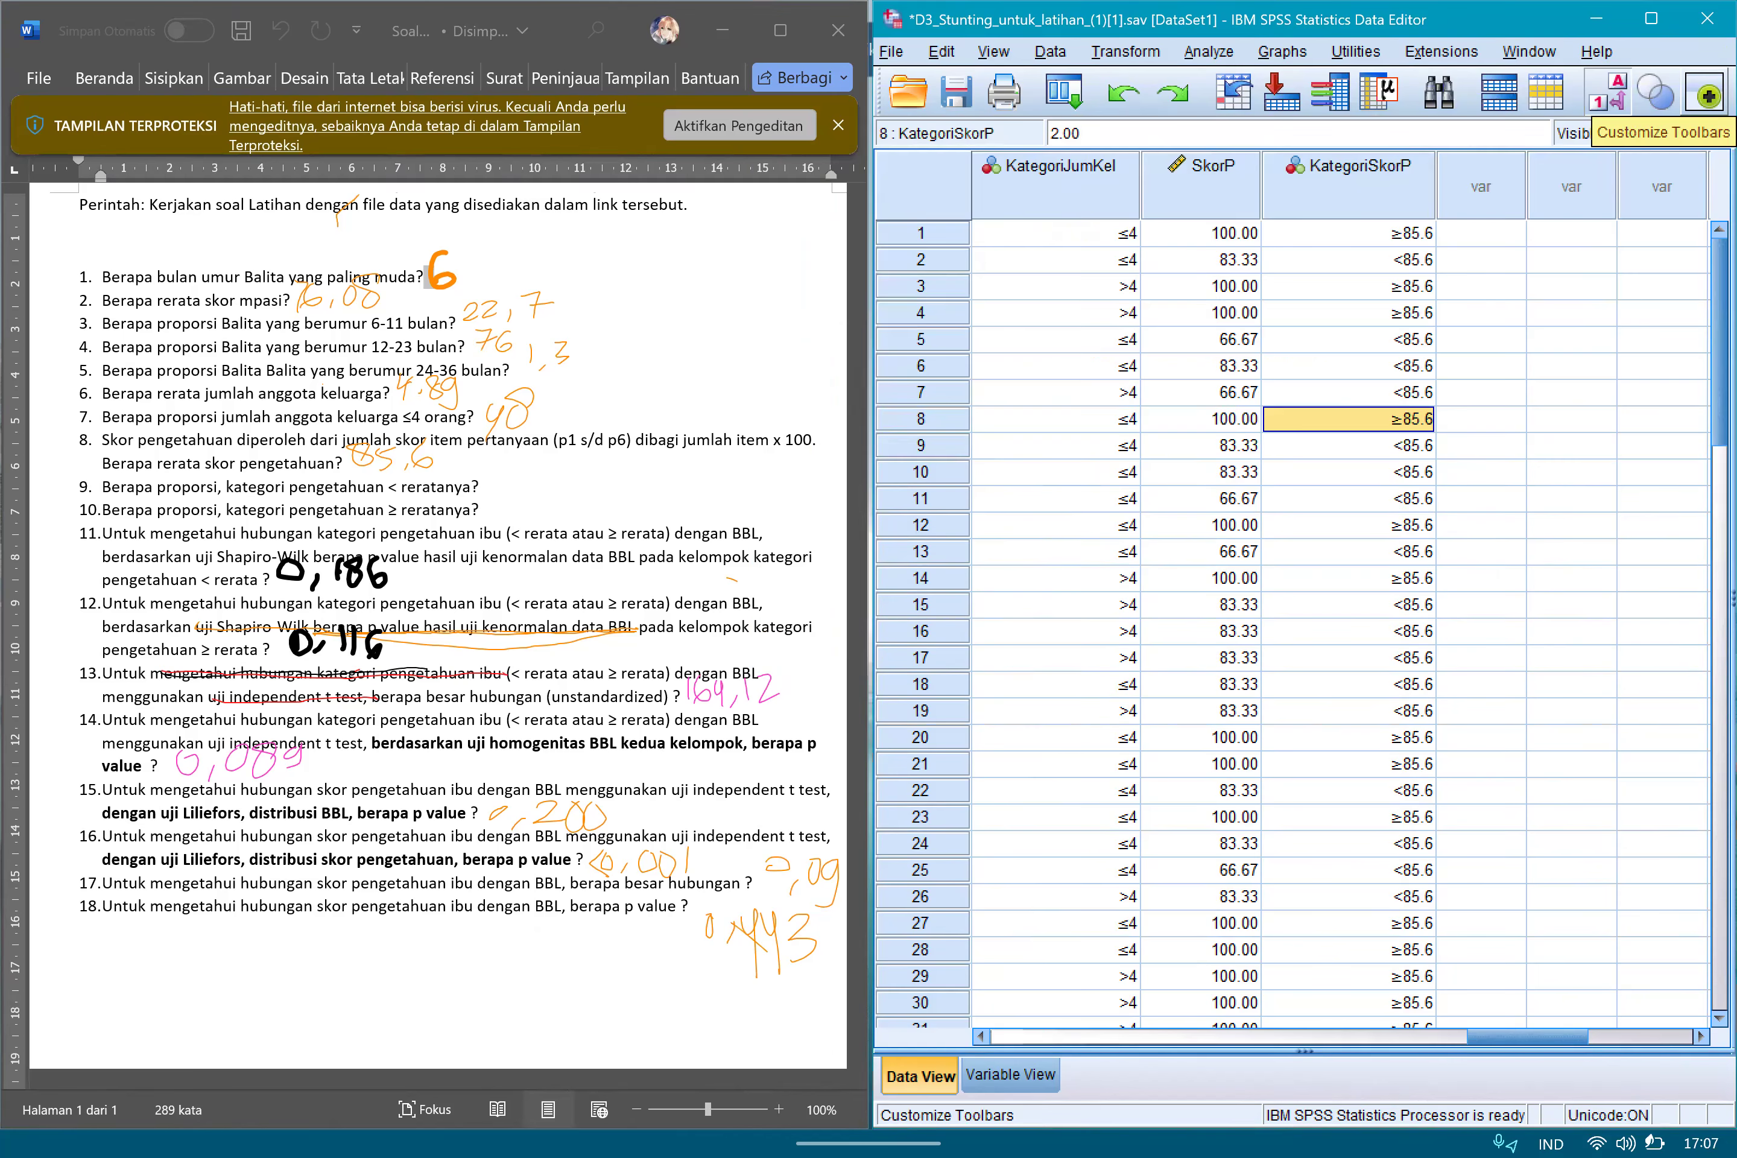